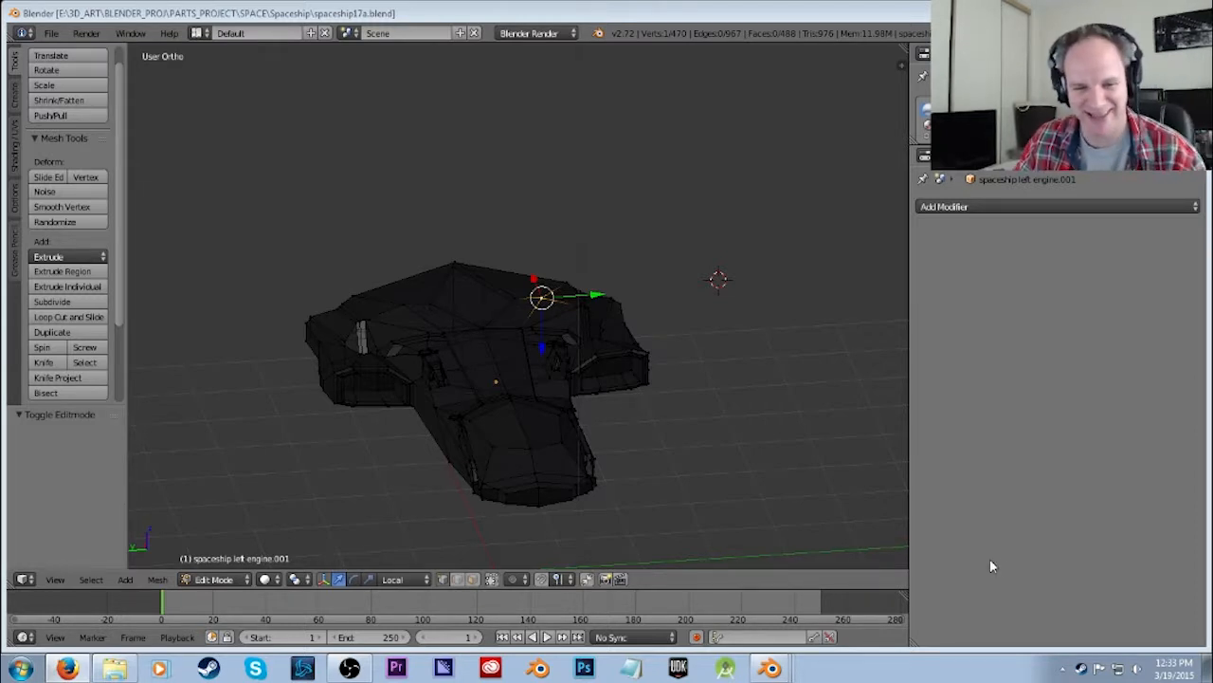
click(753, 462)
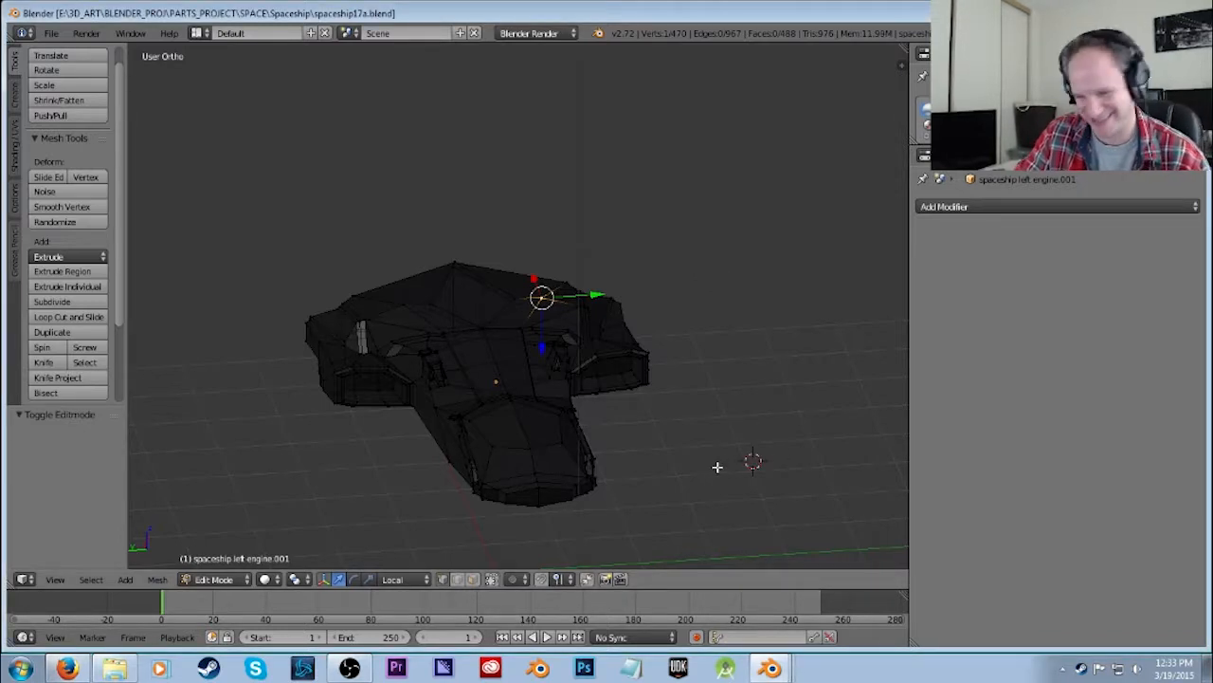
middle_drag(755, 448, 702, 390)
key(Tab)
middle_drag(783, 410, 637, 415)
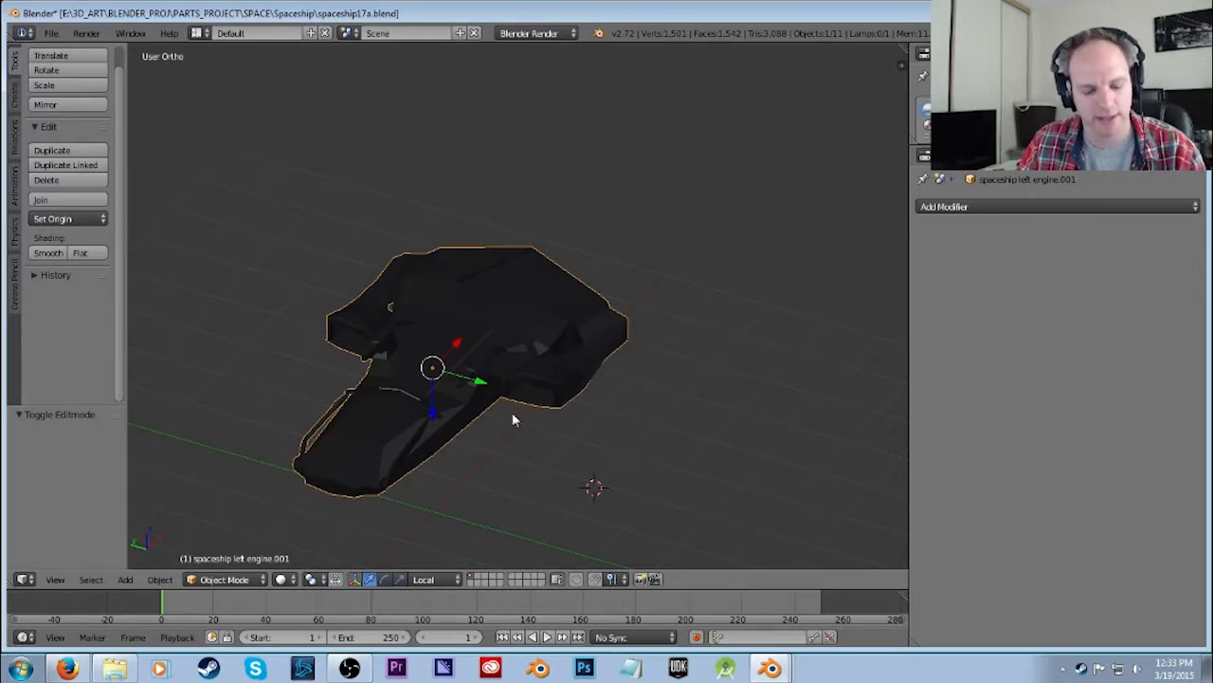
key(Tab)
mouse_move(569, 426)
middle_down()
mouse_move(609, 387)
mouse_move(705, 399)
mouse_move(647, 434)
mouse_move(577, 439)
middle_up()
scroll(594, 419, down, 2)
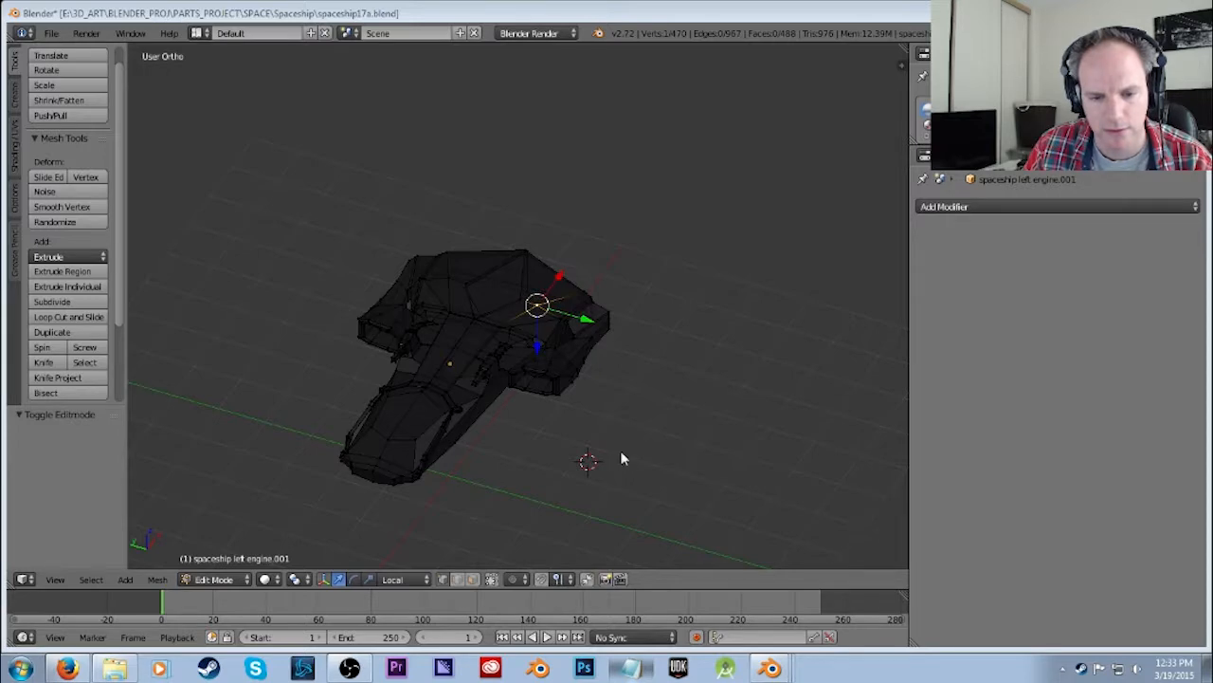
key(alt+Tab)
key(Return)
key(Return)
text(http://www.tutorialspoint.com/cplusplus/cpp_operators.htm)
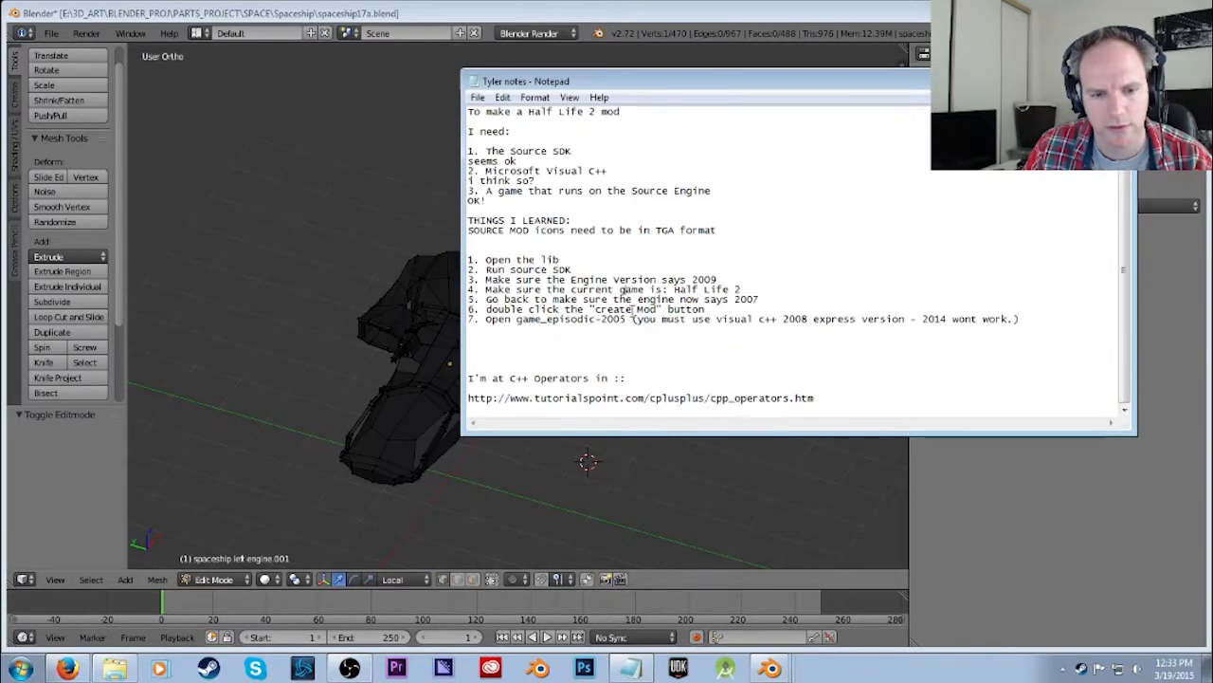
key(ctrl+z)
key(alt+Tab)
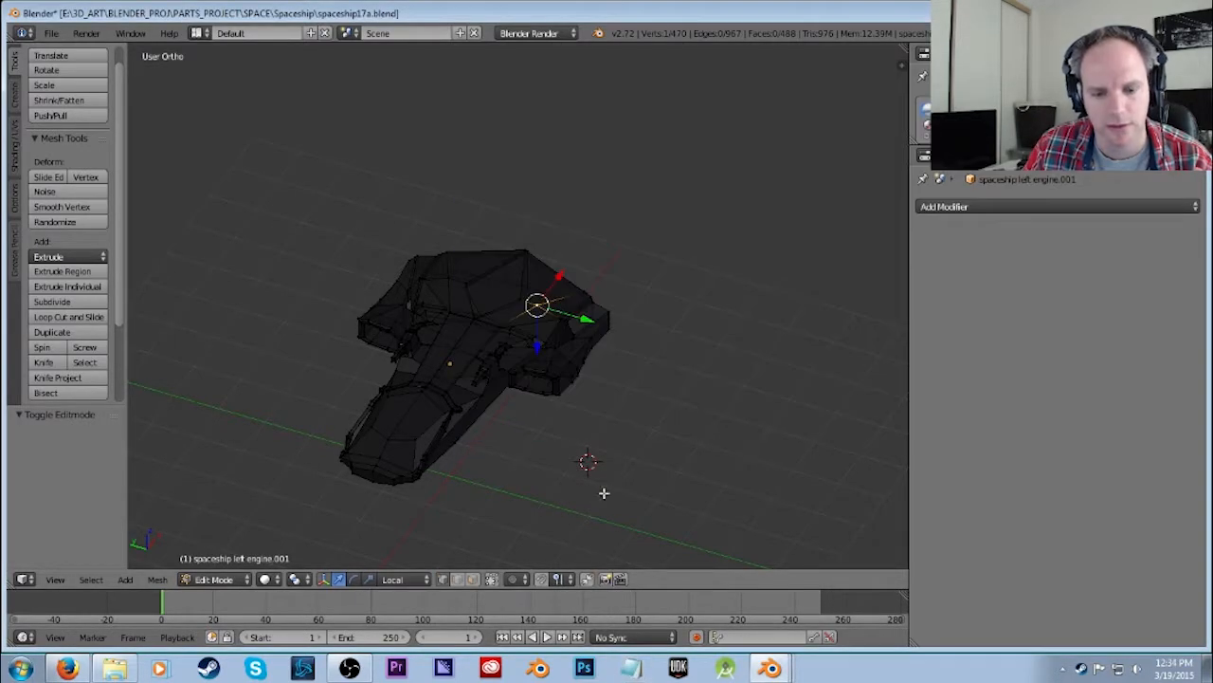
Switch to the list_of_meshes notes in Notepad and insert blank lines below "merge mesh: Ctrl-j".
right_click(634, 666)
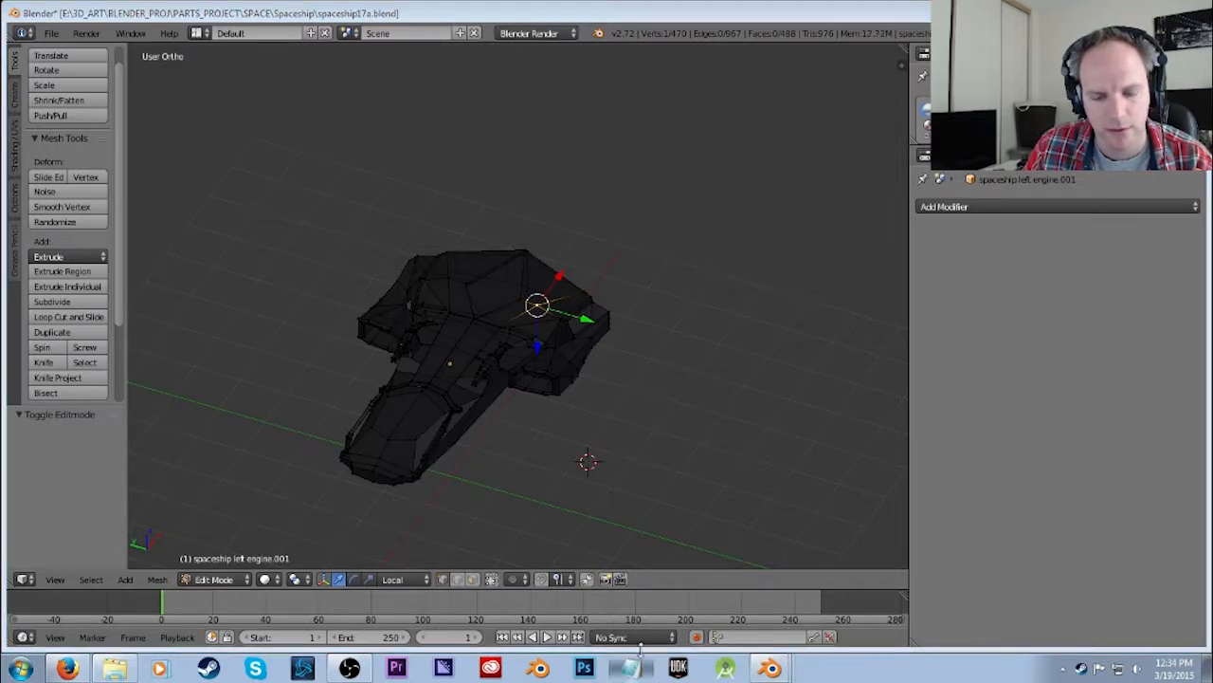
click(633, 453)
scroll(645, 289, down, 4)
scroll(645, 287, up, 4)
click(608, 236)
key(Return)
key(Return)
key(Return)
key(Return)
key(Return)
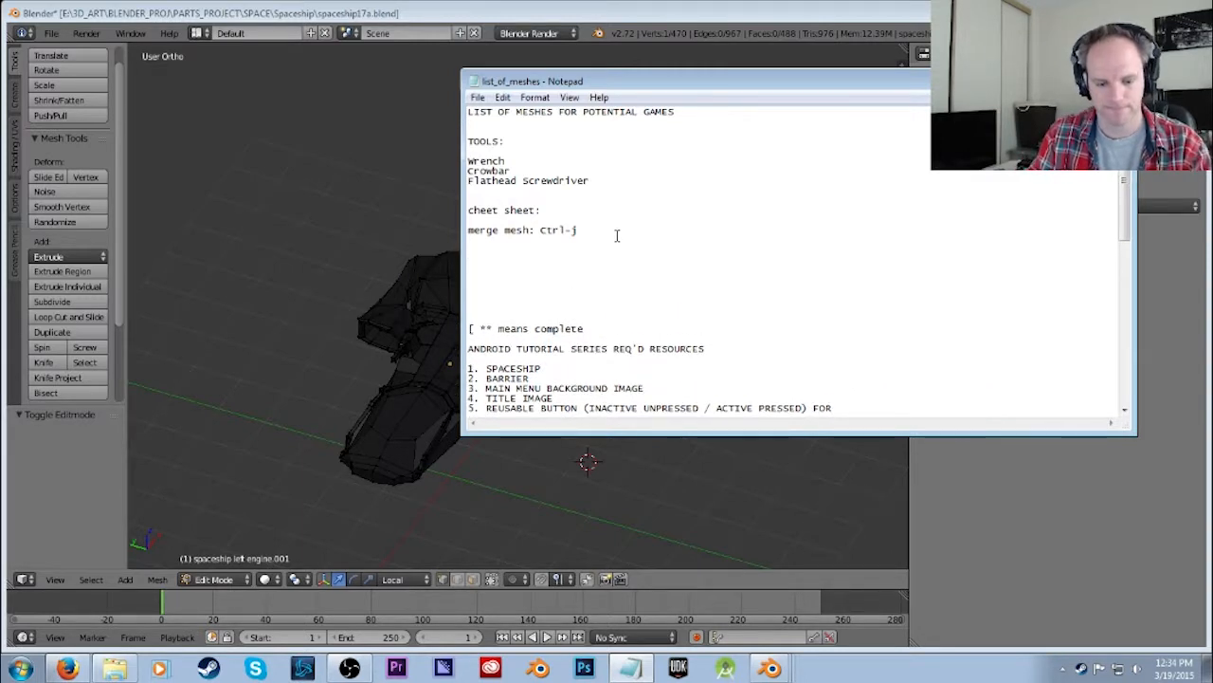
Write "1. Cockpit blue" as the first item of a color list in the cheat sheet section.
text(1. Colors)
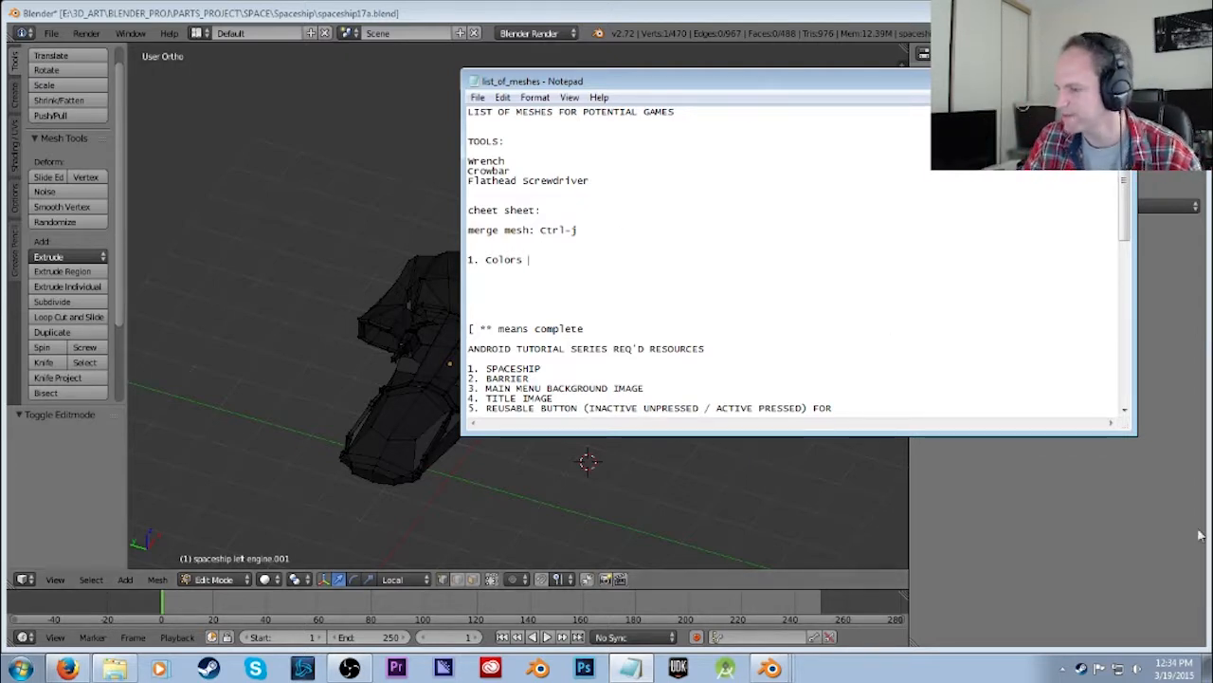
key(alt+Tab)
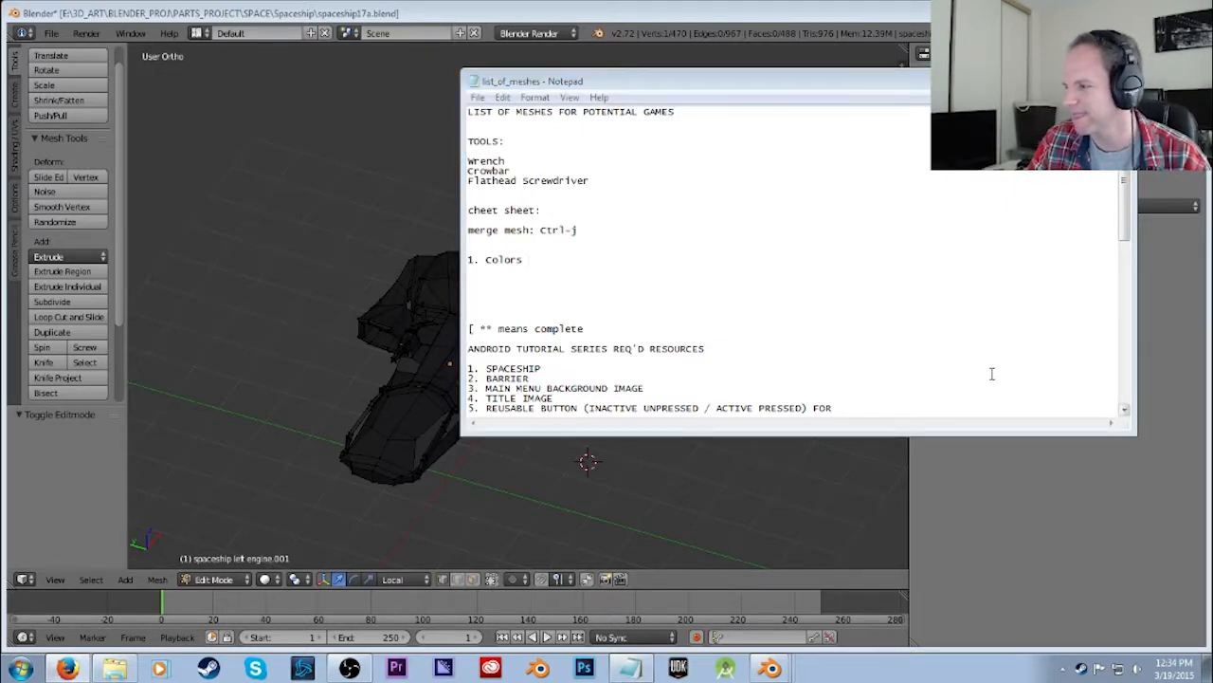
key(alt+Tab)
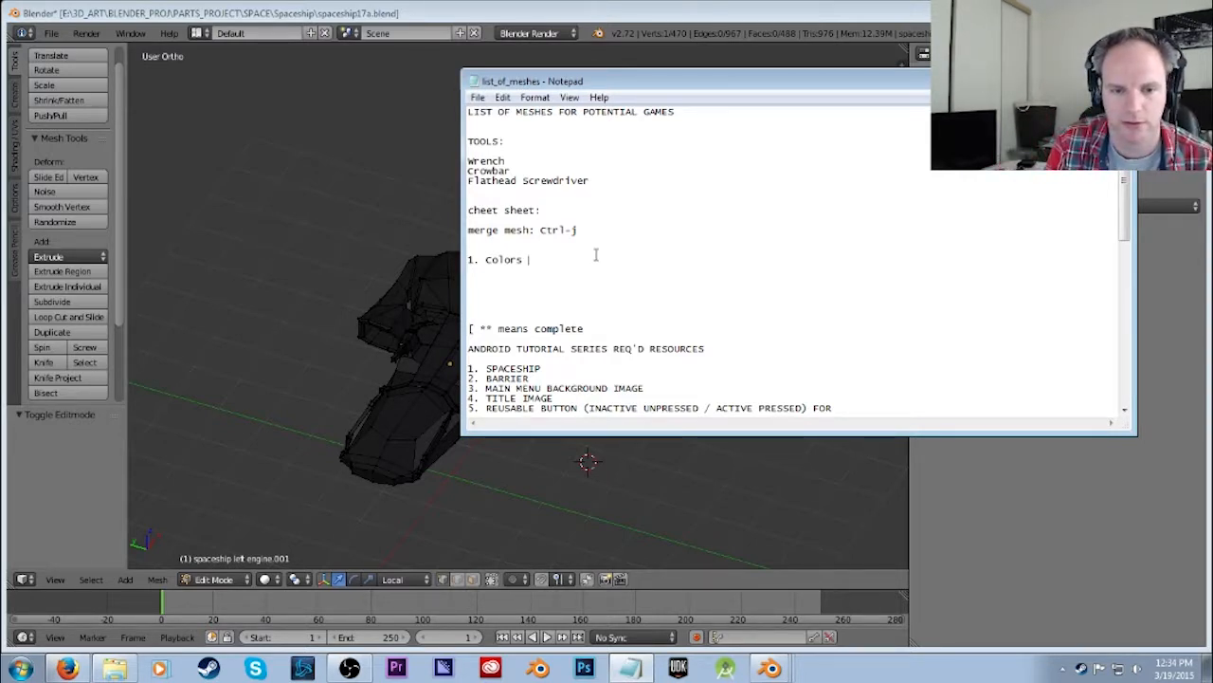
key(BackSpace)
key(BackSpace)
key(BackSpace)
key(BackSpace)
key(BackSpace)
text(ck)
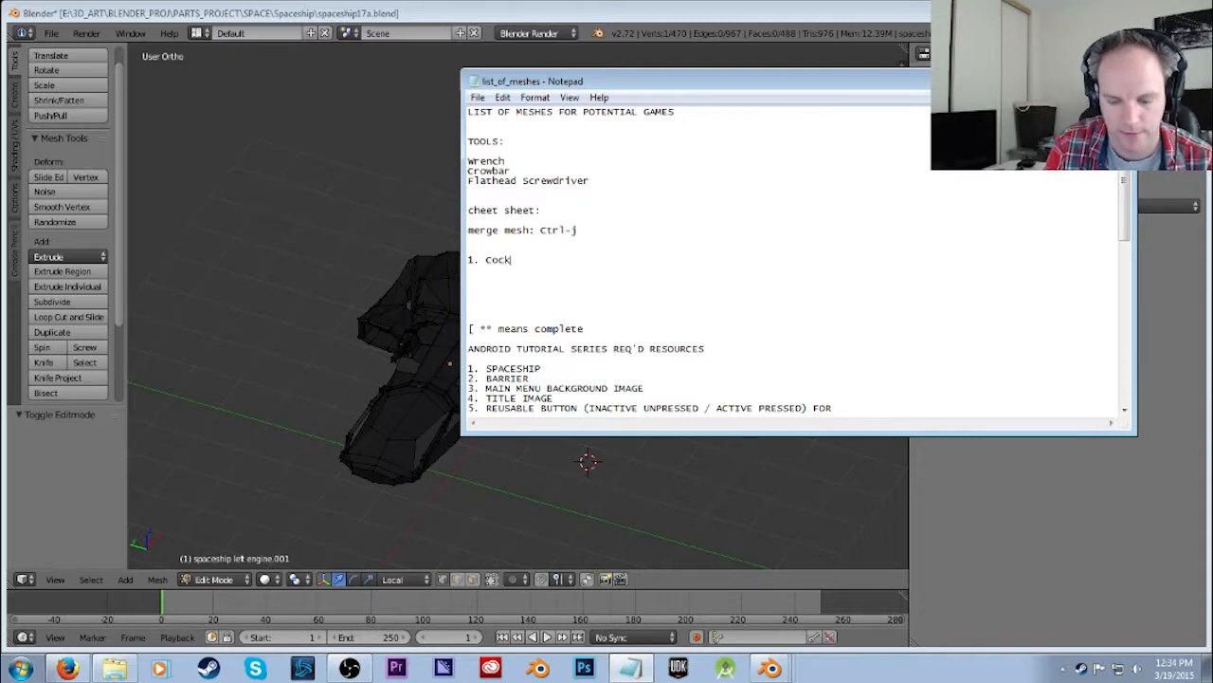
text(pit blue)
key(Return)
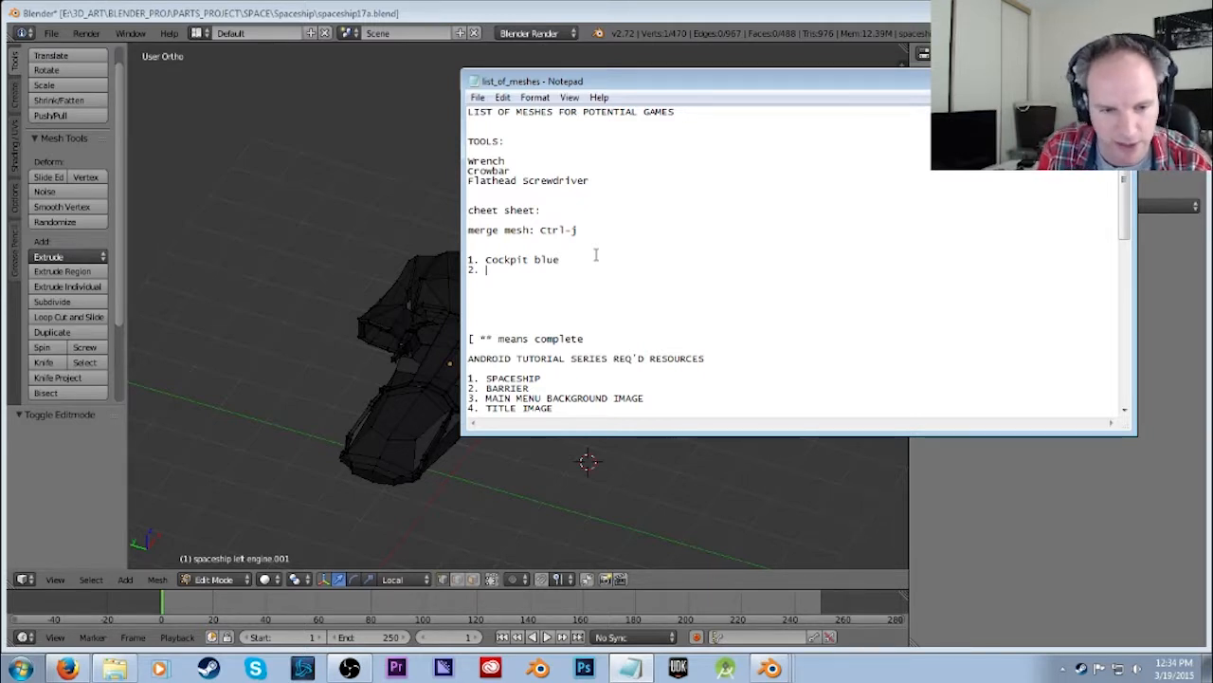
Add "2. gold for the connectors" to the color list.
text(gold fo)
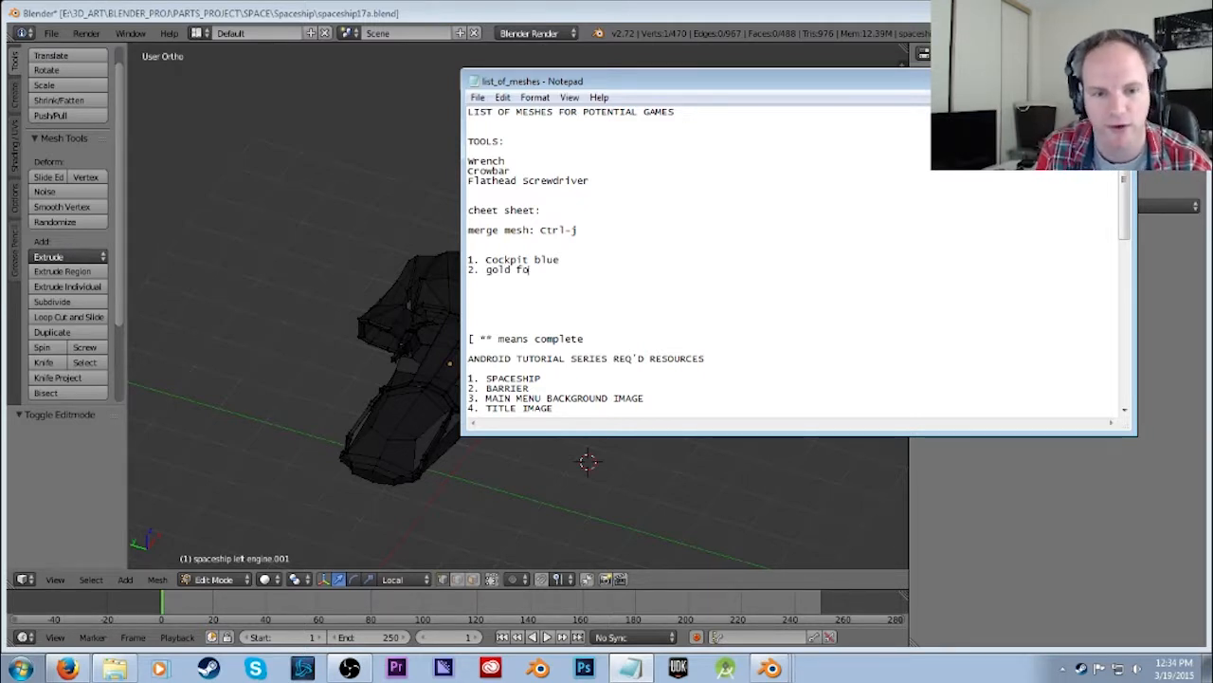
text(r the connector)
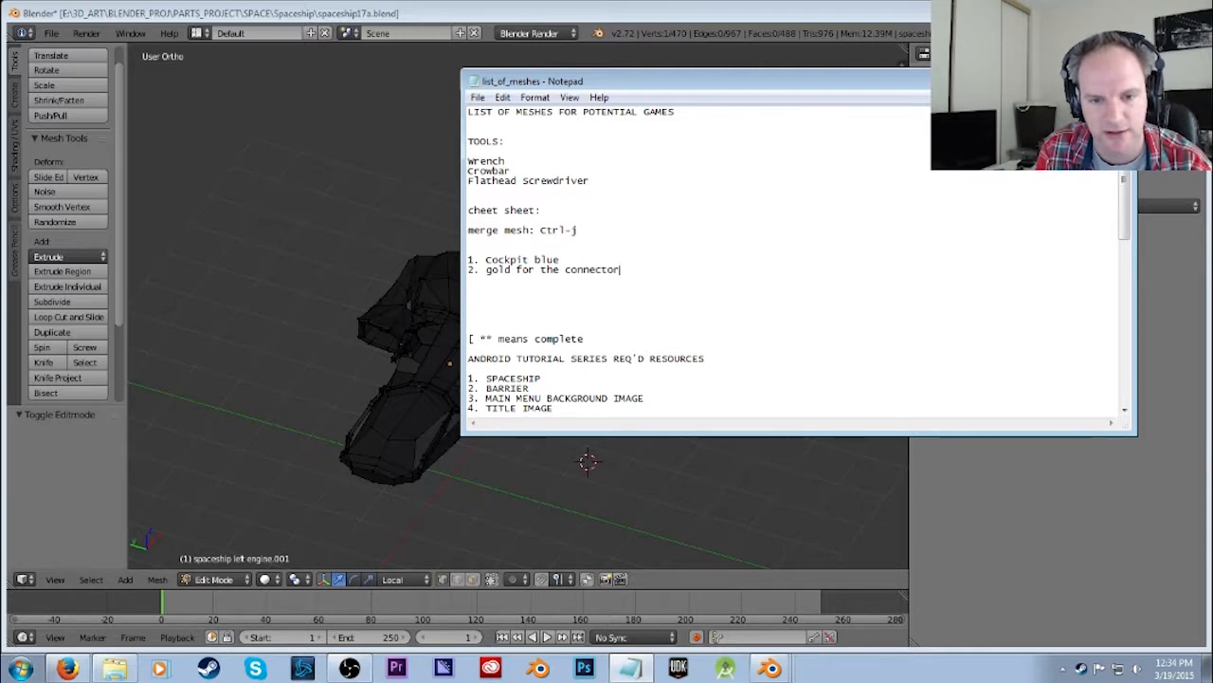
text(s)
key(Return)
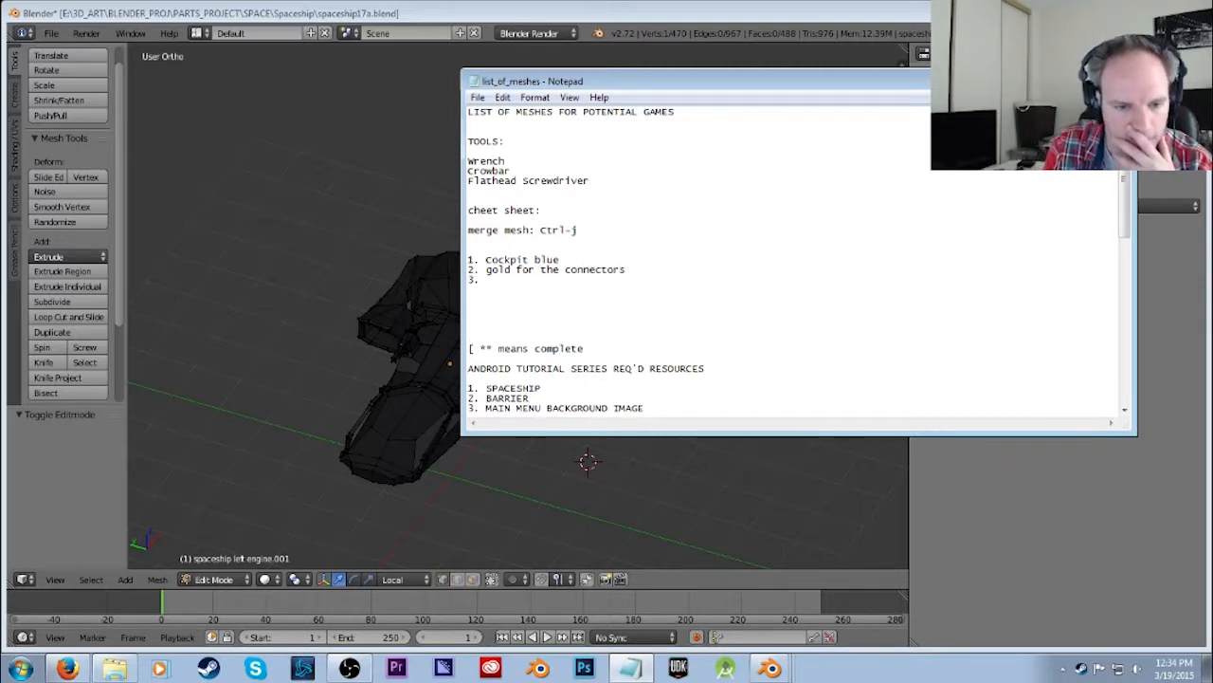
Add "3. some type of black or metal for main hull" to the color list.
text(some type )
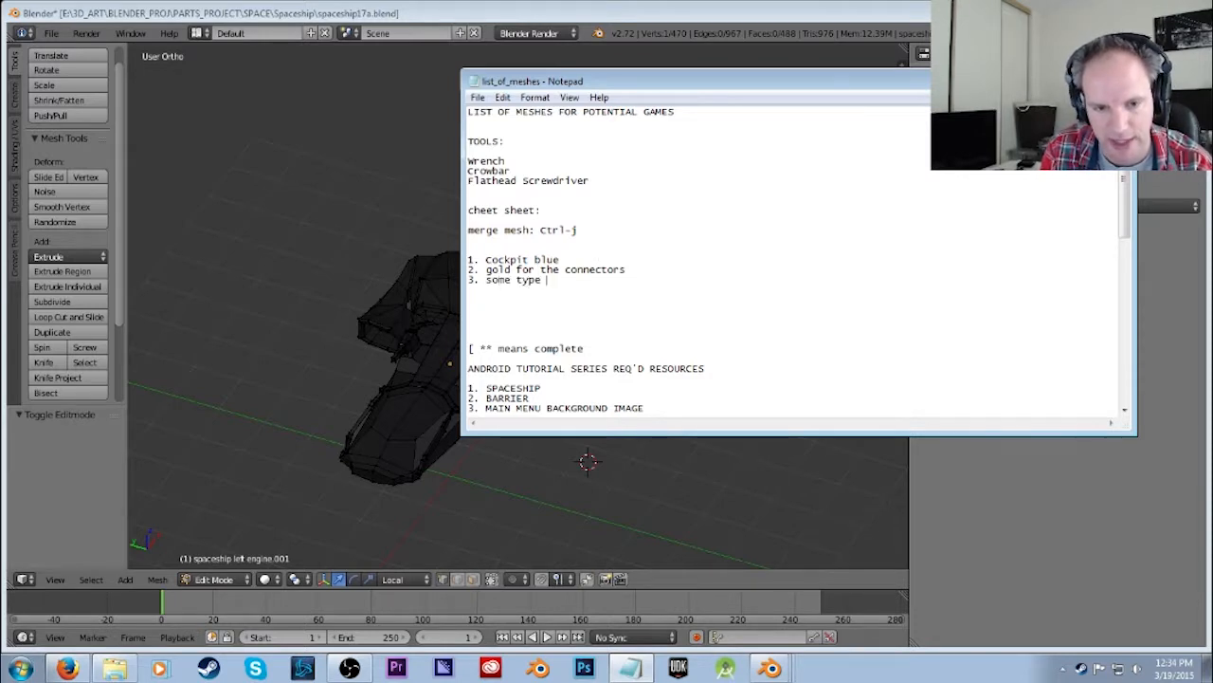
text(of black or ws)
key(BackSpace)
text(meth)
key(BackSpace)
text(al for main fu)
key(BackSpace)
key(BackSpace)
text(hu)
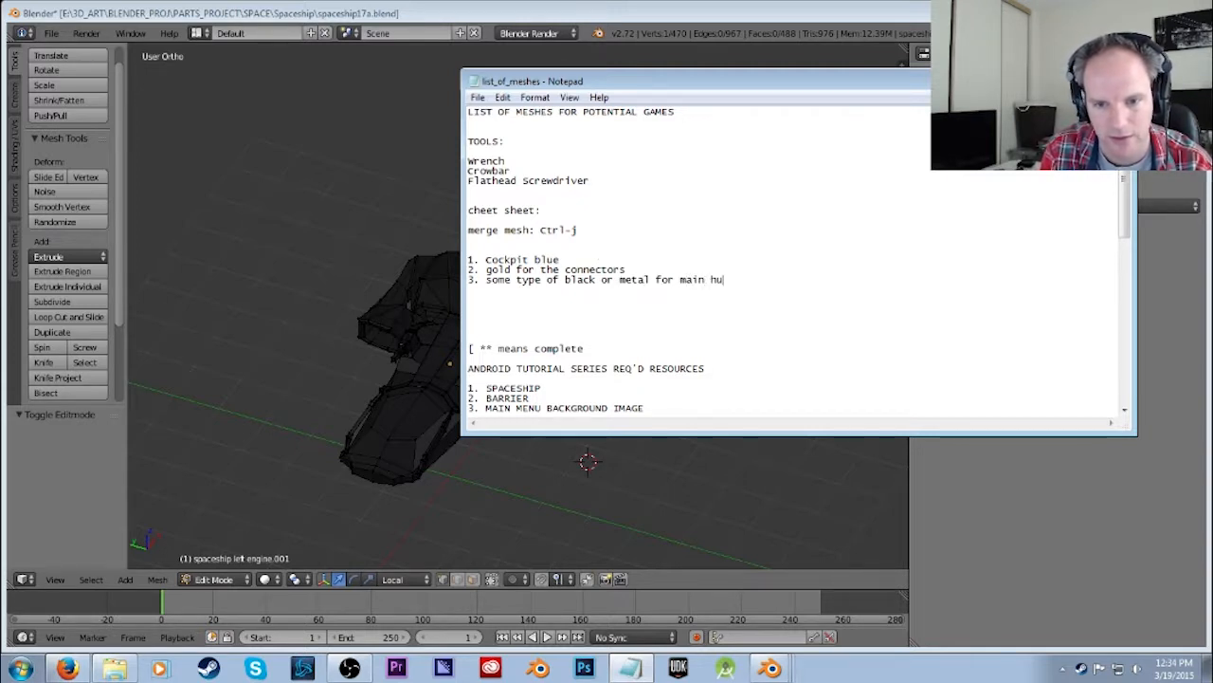
text(ll)
Add "4. a glowing color for the engines" and "5. grating for the very front" to the color list.
key(Return)
text(4. a g)
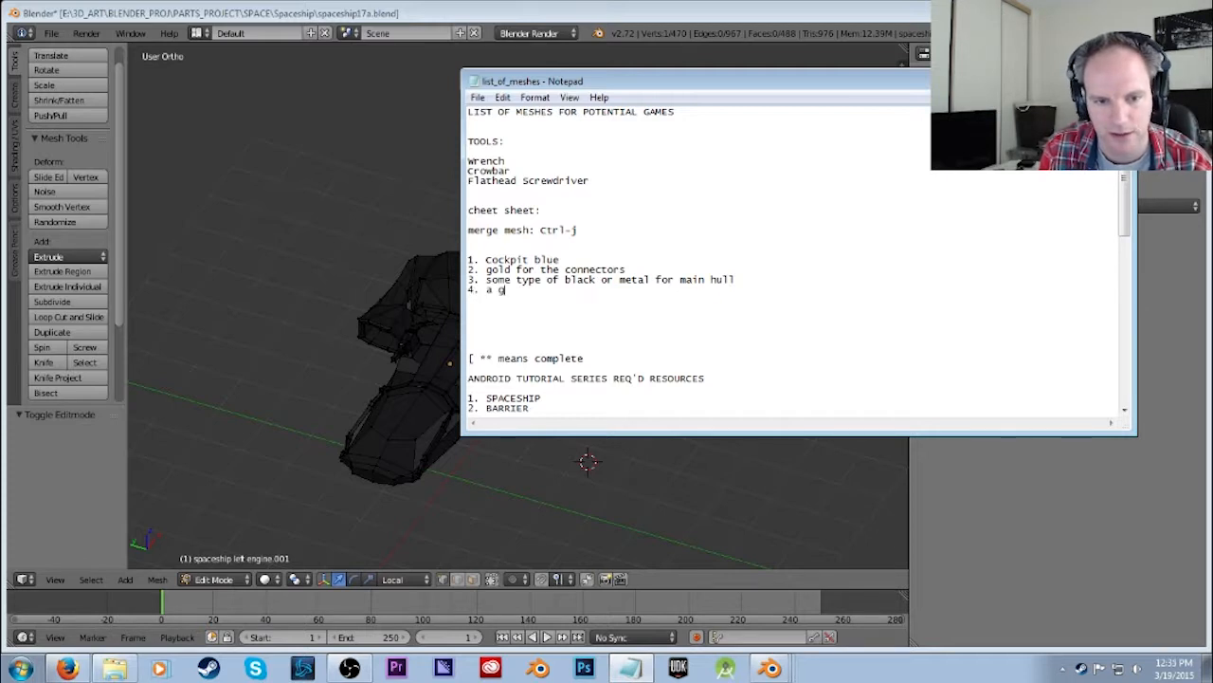
text(lowing col)
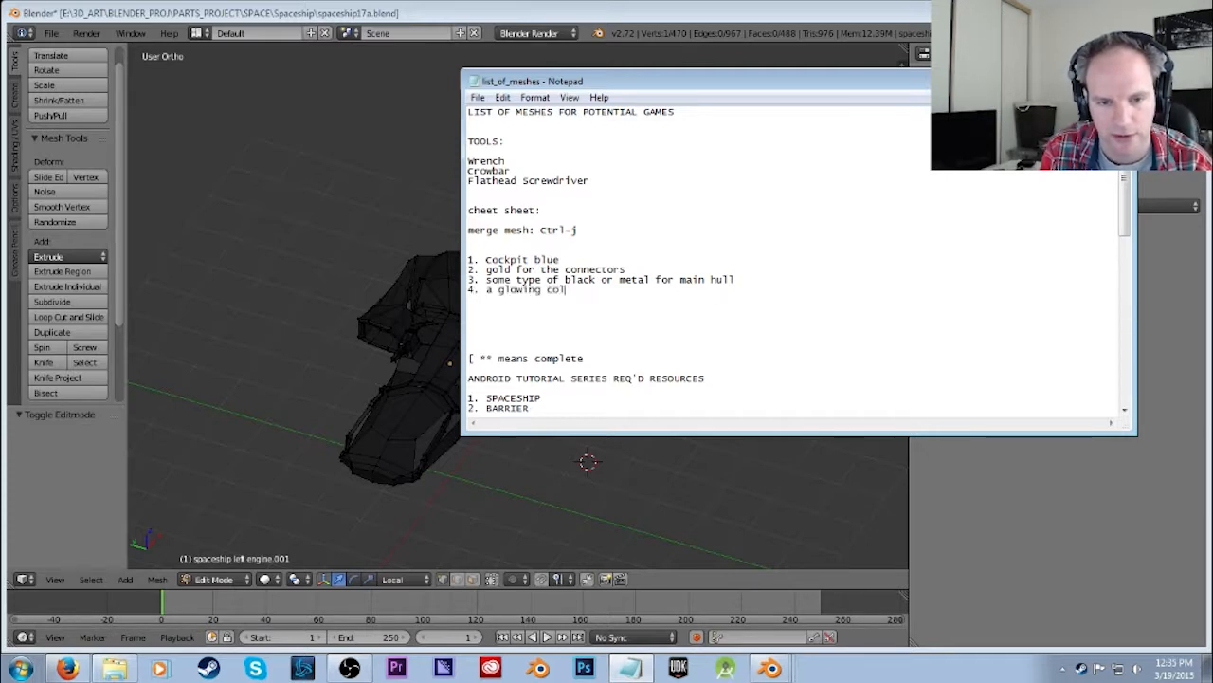
text(or for the engines)
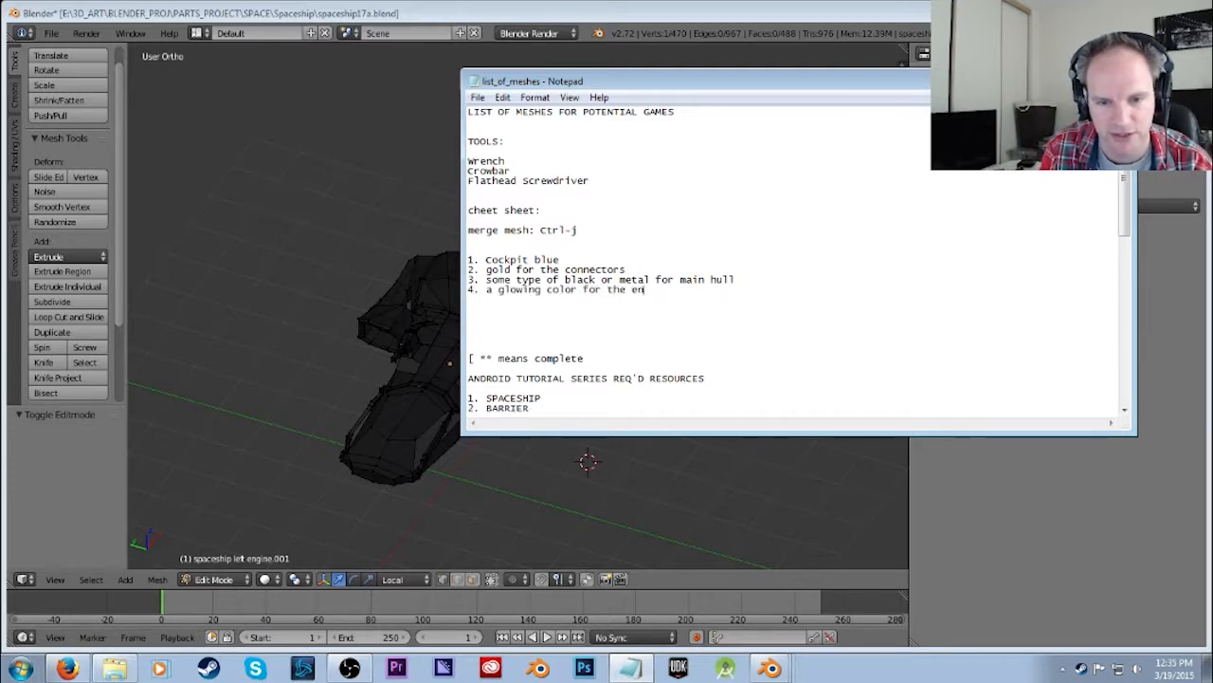
key(Return)
text(5.)
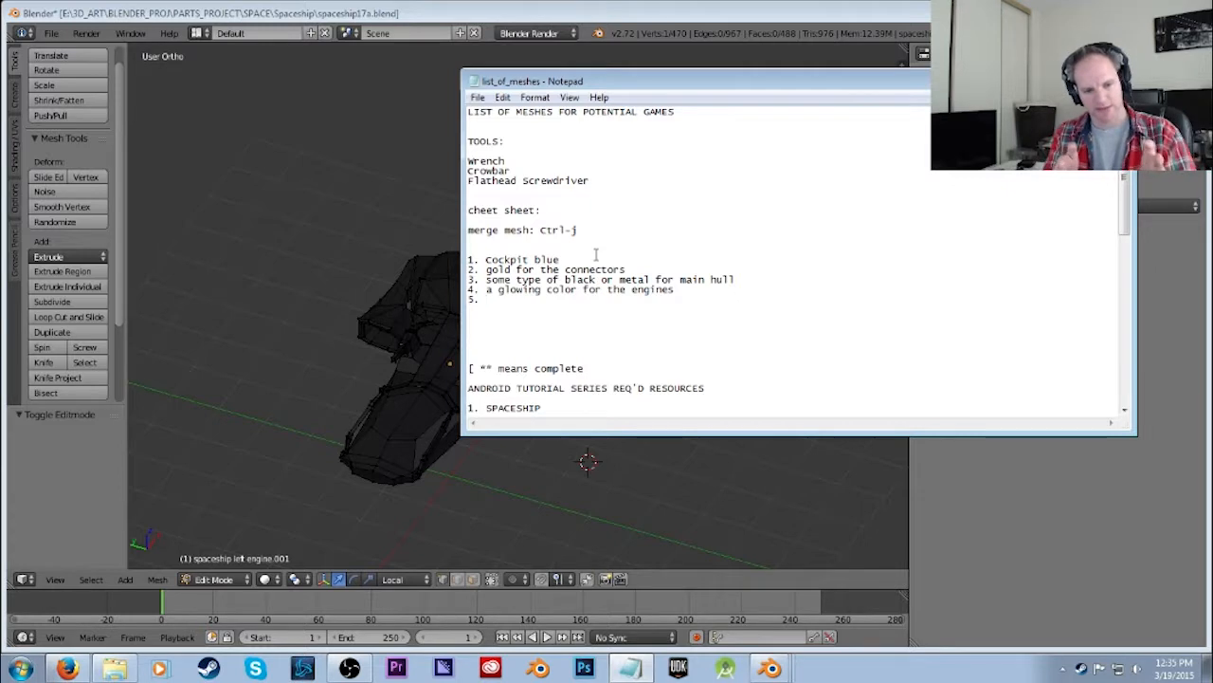
text(grating for the very front)
key(Return)
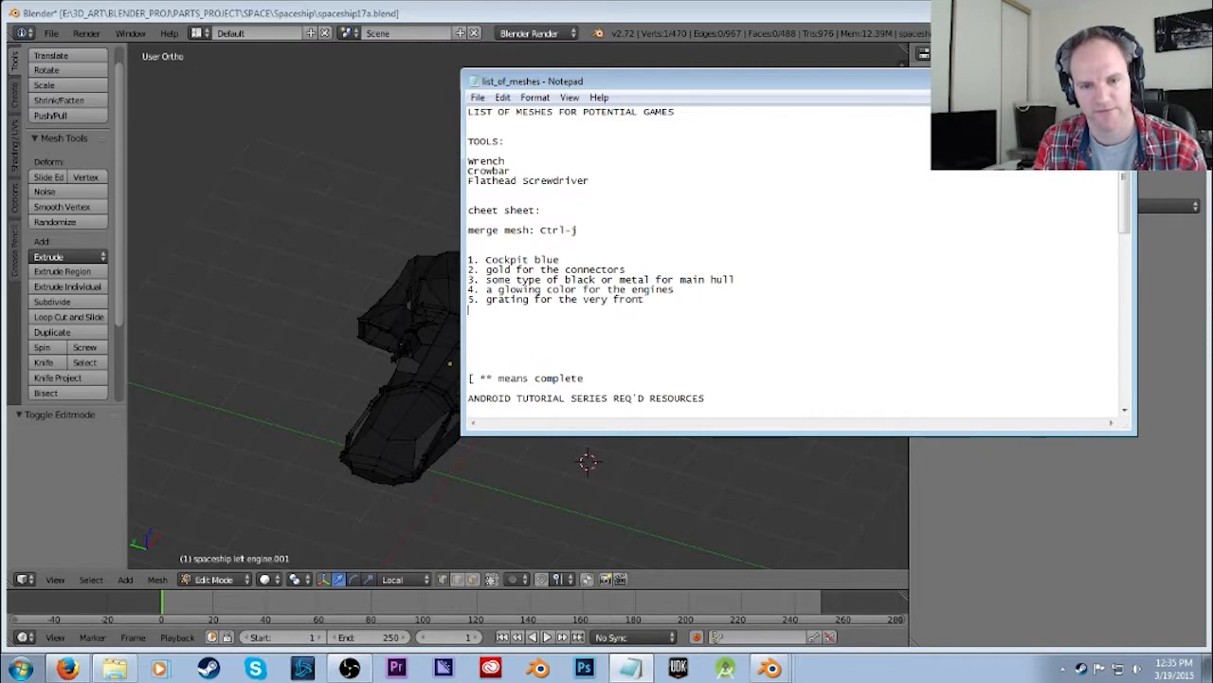
text(6.)
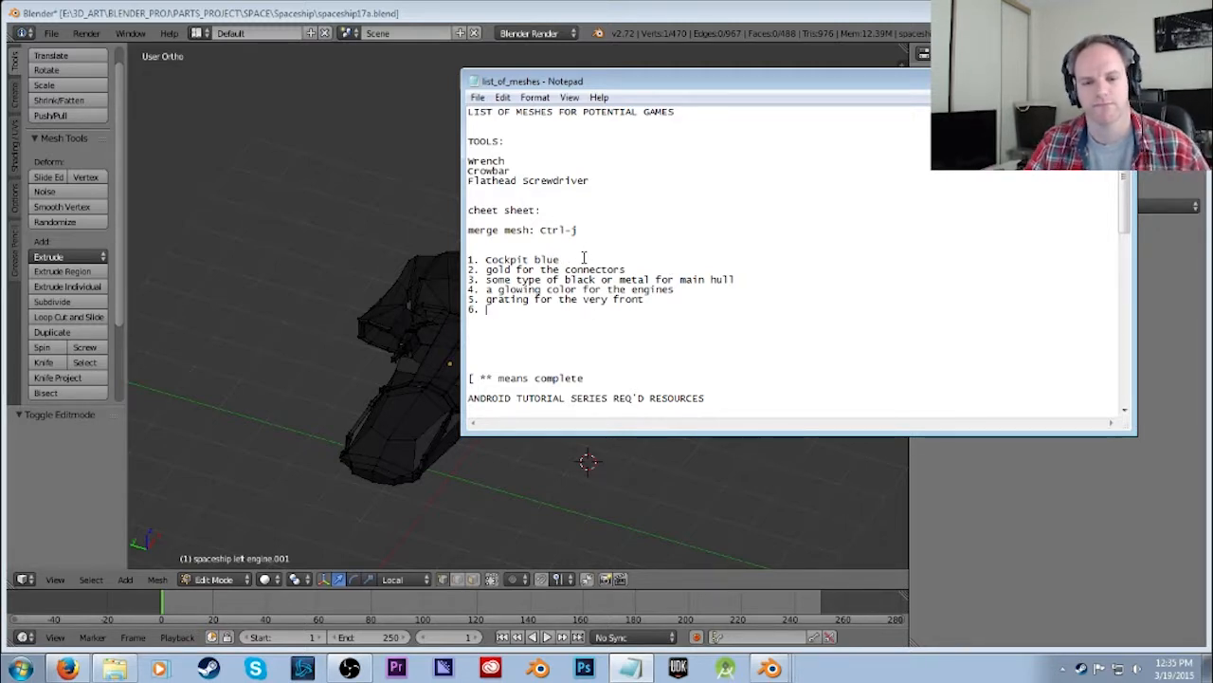
drag(487, 310, 466, 313)
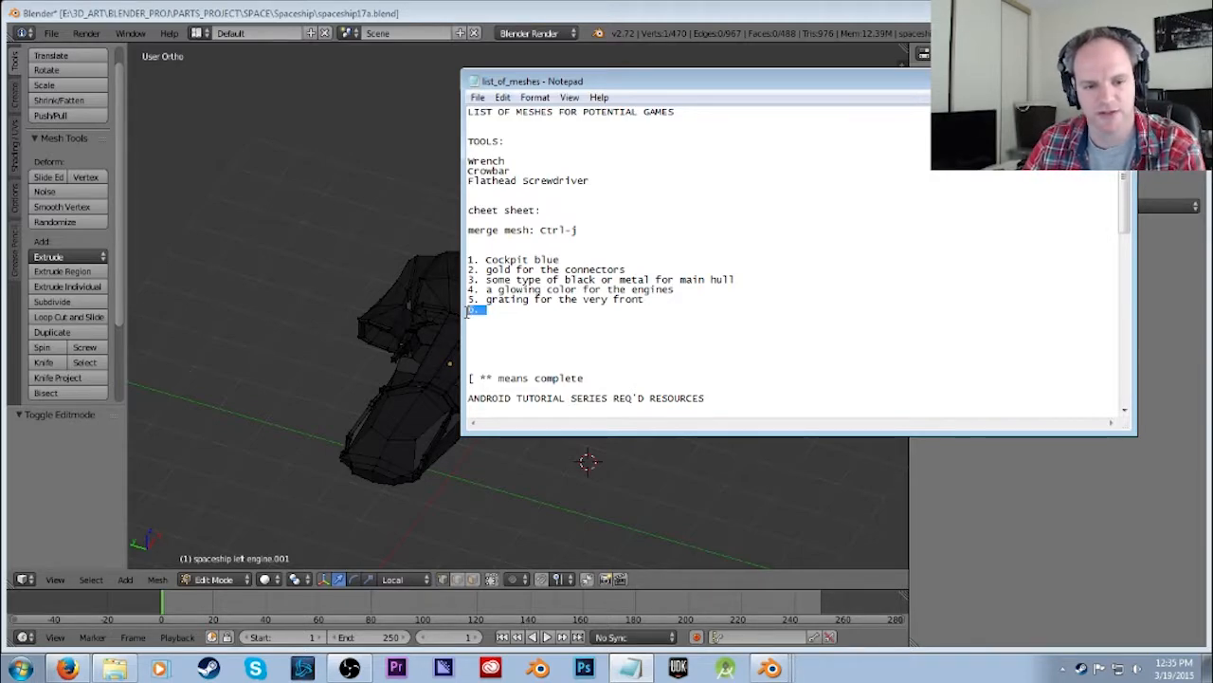
key(BackSpace)
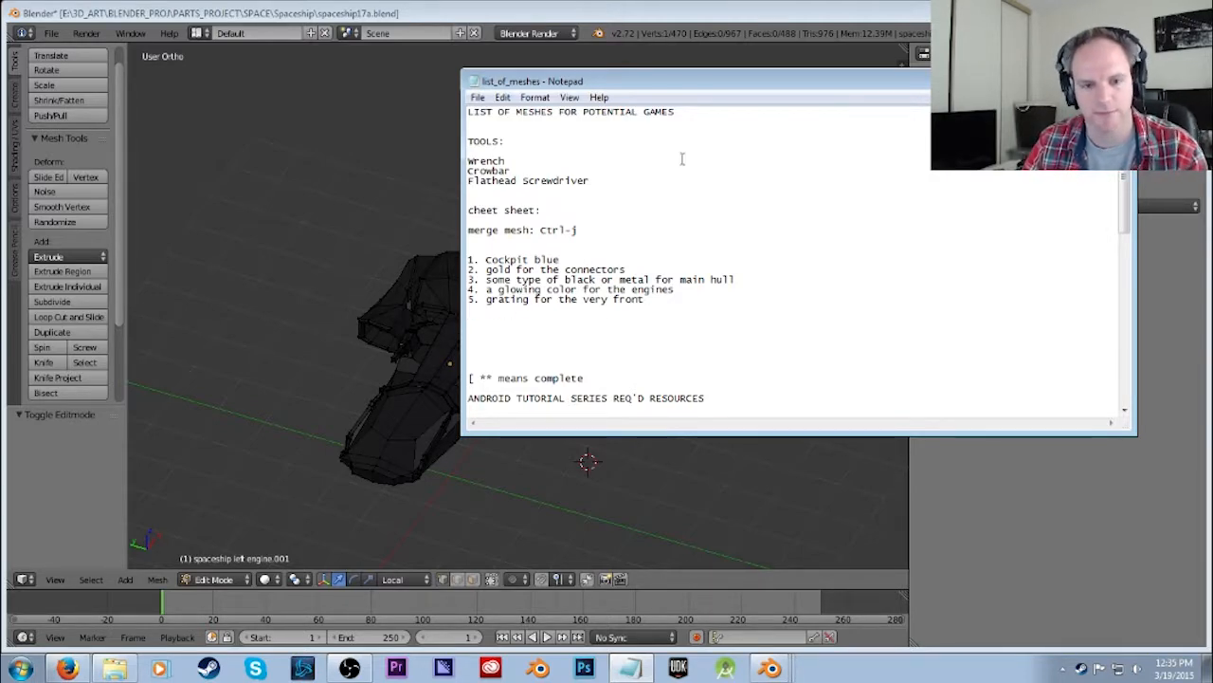
Move the notes window off the modeling view and return to Blender.
drag(618, 85, 1212, 133)
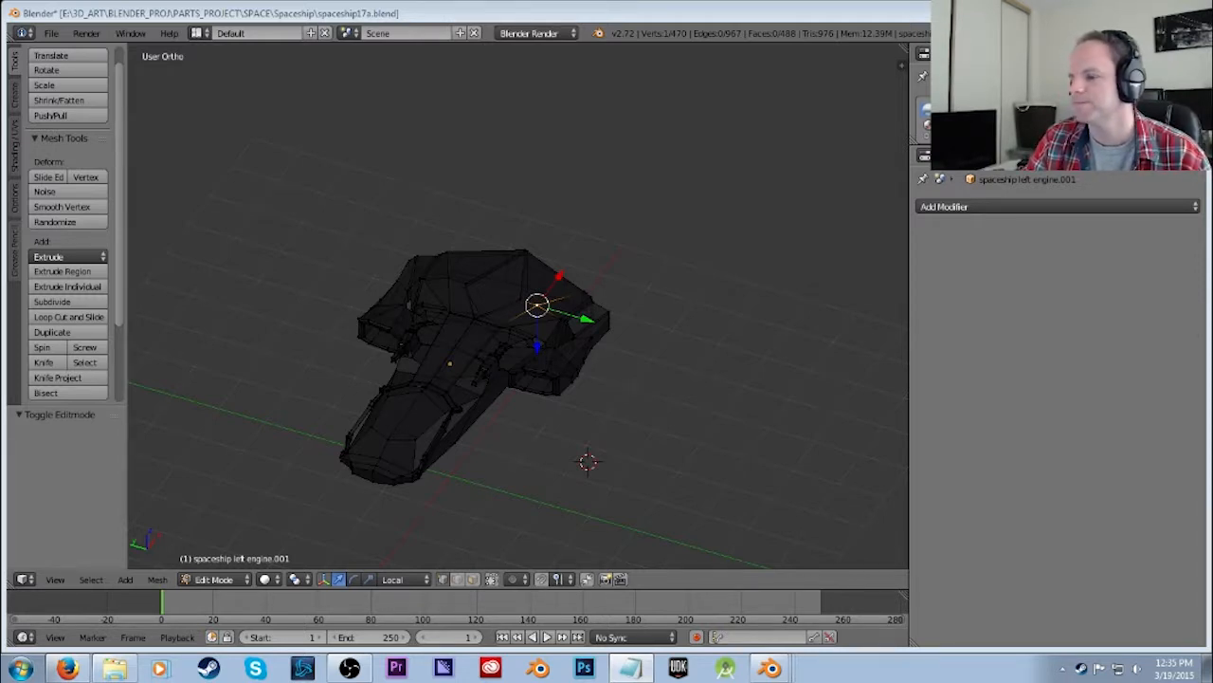
click(417, 128)
click(703, 422)
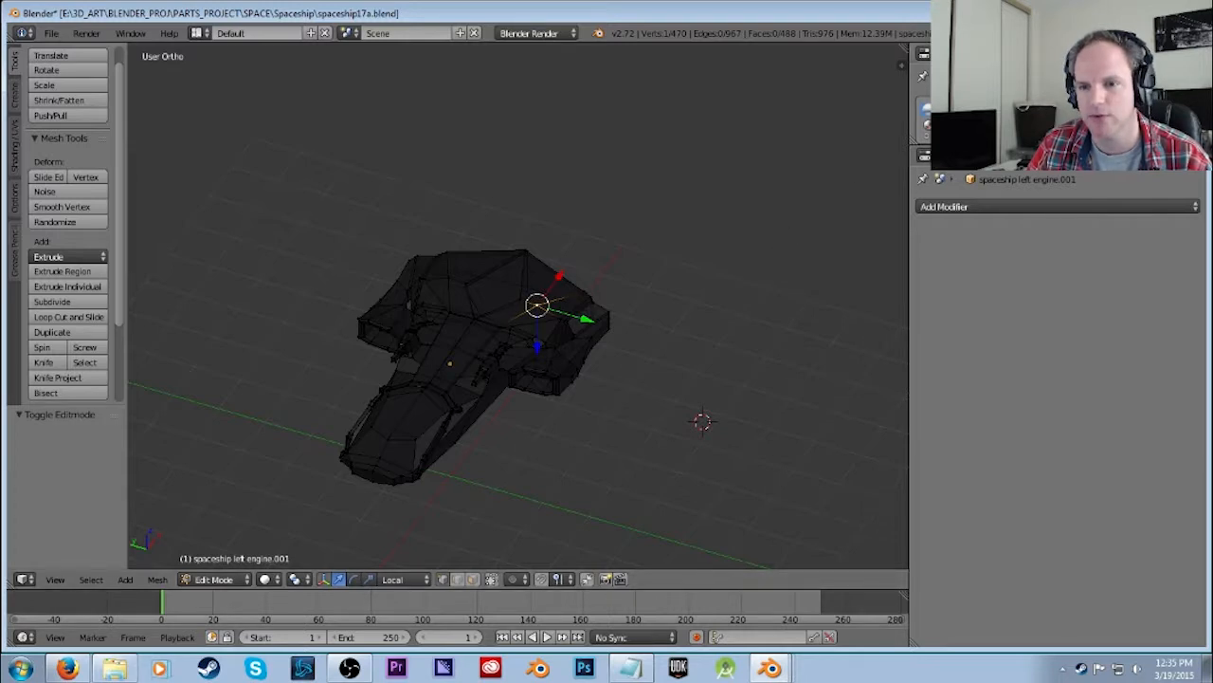
Leave Edit Mode and local view so that the whole scene is shown around the spaceship.
key(Tab)
key(KP_Divide)
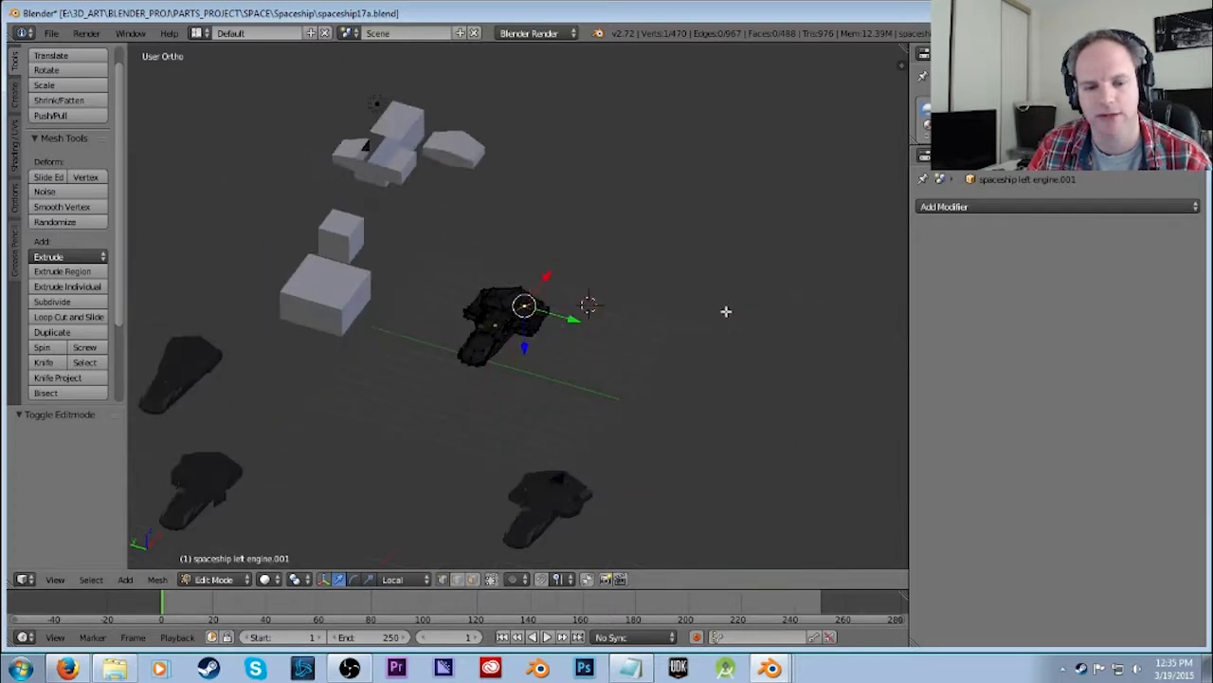
scroll(541, 465, up, 2)
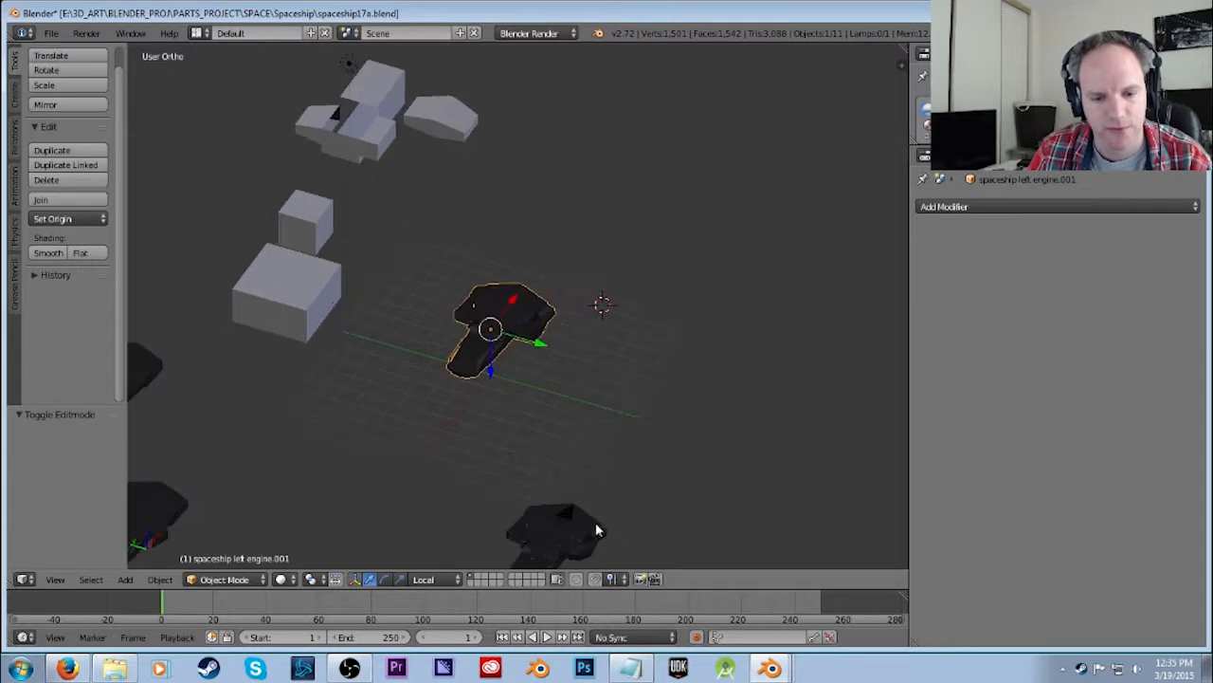
Delete the two old dark spaceship copies on the same side of the scene as the pale boxes, including the narrow hull without engines.
key(shift+d)
right_click(661, 414)
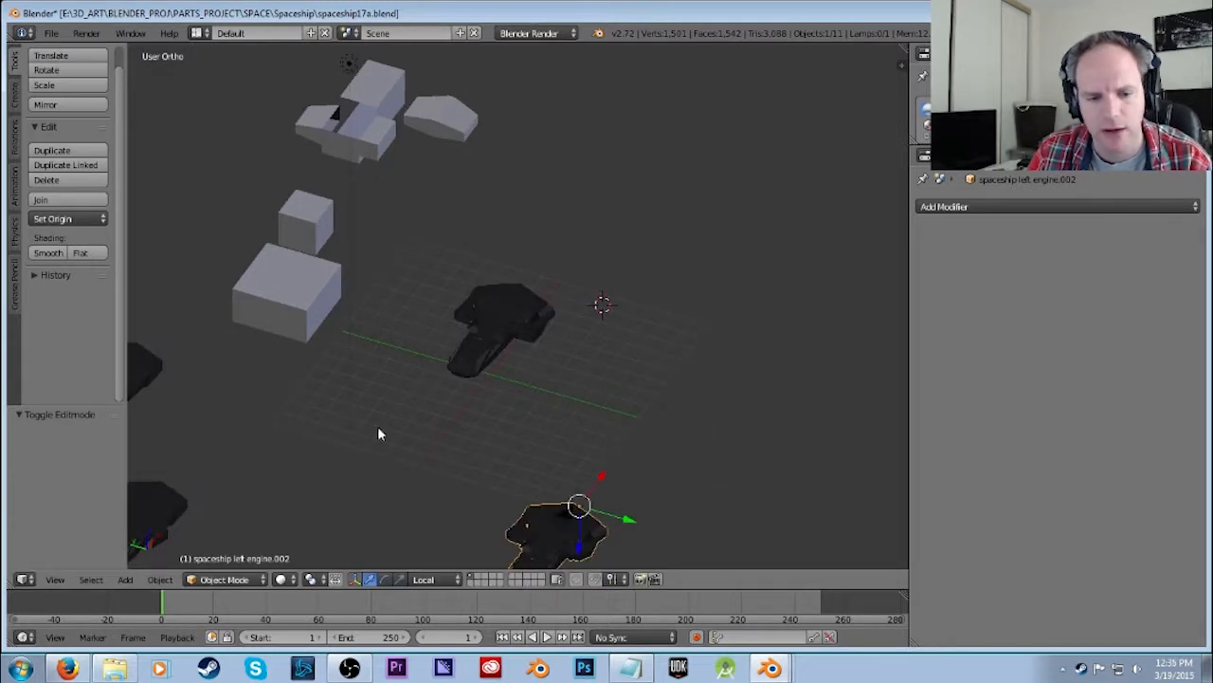
scroll(360, 432, down, 3)
scroll(301, 437, up, 1)
right_click(276, 443)
middle_drag(306, 436, 338, 442)
key(x)
click(317, 439)
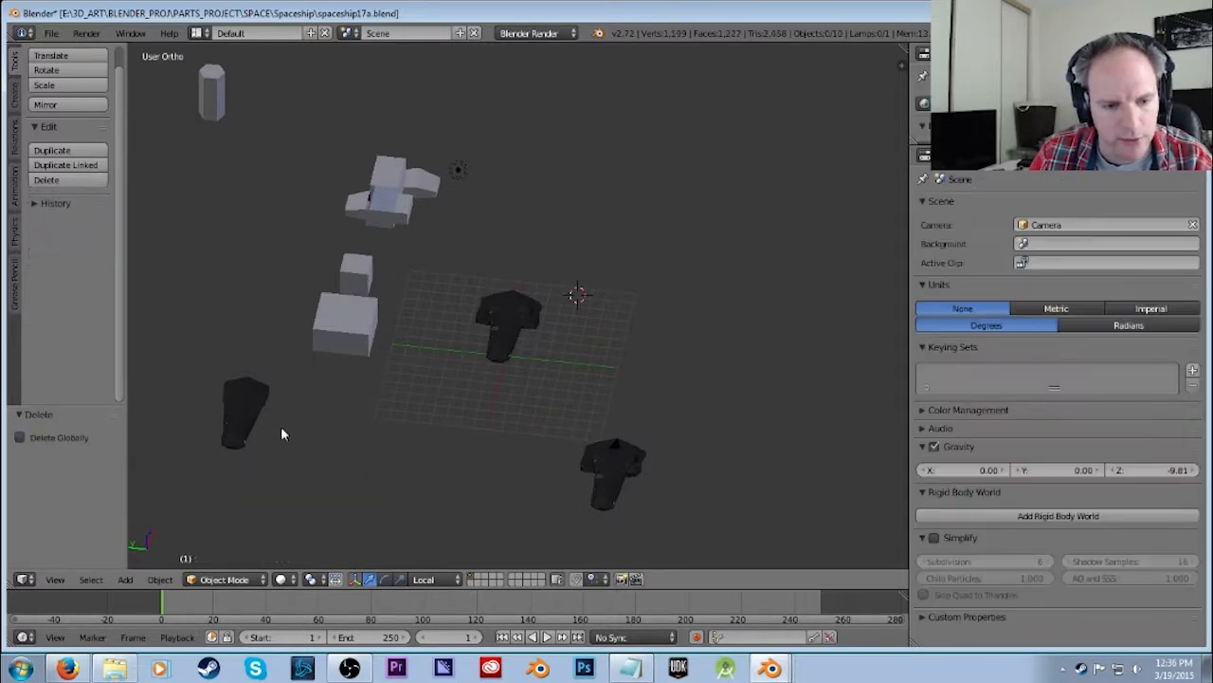
right_click(284, 431)
key(x)
click(311, 421)
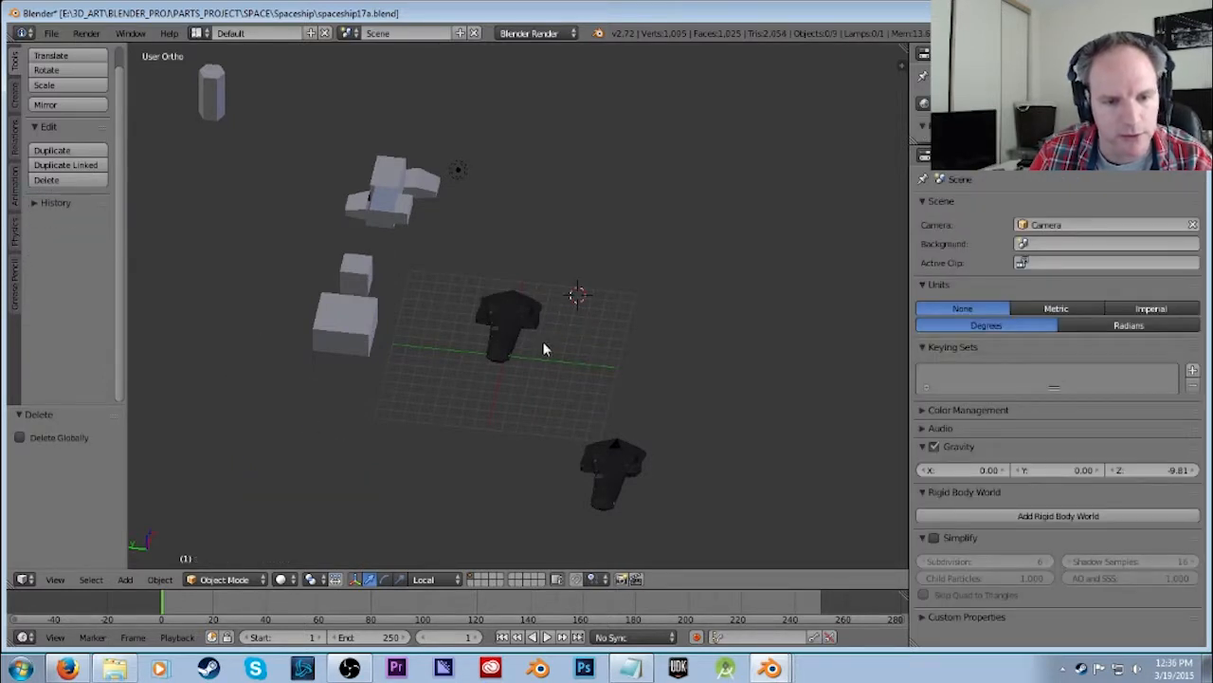
Delete the pale blocky ship parts beside the backup engine and the small cube behind the large box.
middle_drag(536, 348, 560, 349)
right_click(360, 183)
key(x)
click(353, 183)
right_click(325, 266)
key(x)
click(311, 262)
Move the backup engine about 12.3 units and the large box about 7.2 units along the Y axis, away from the central spaceship.
right_click(387, 173)
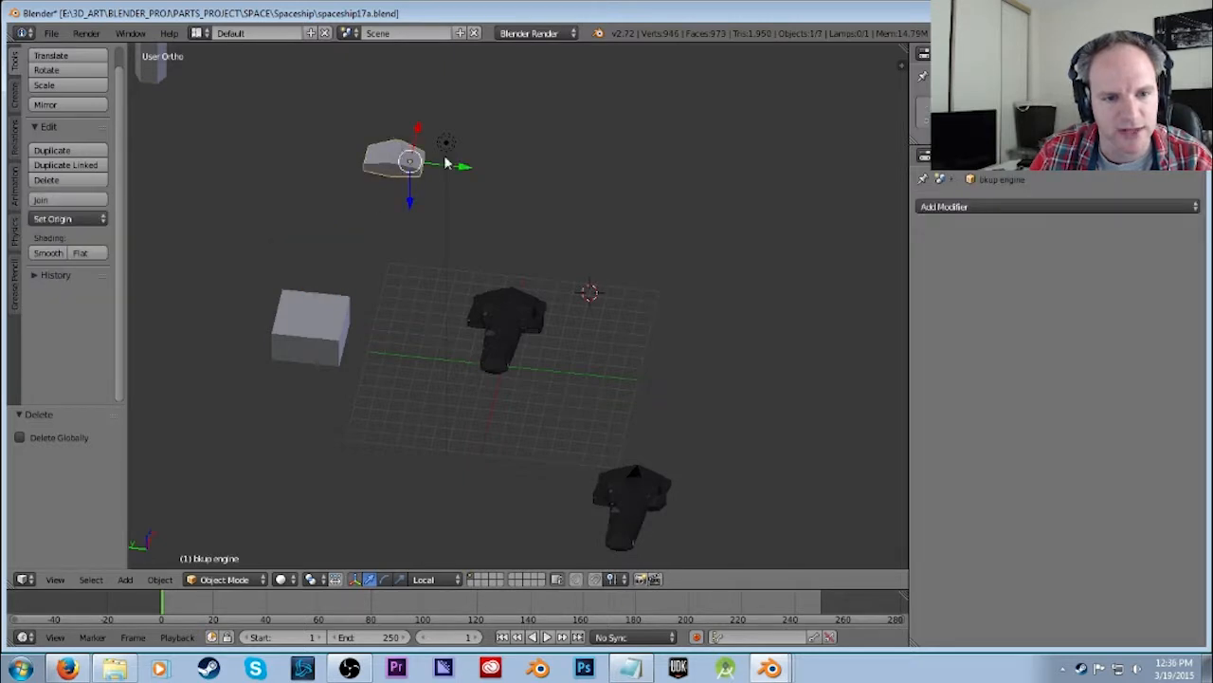
key(g)
key(y)
key(y)
click(261, 175)
right_click(308, 327)
key(g)
key(y)
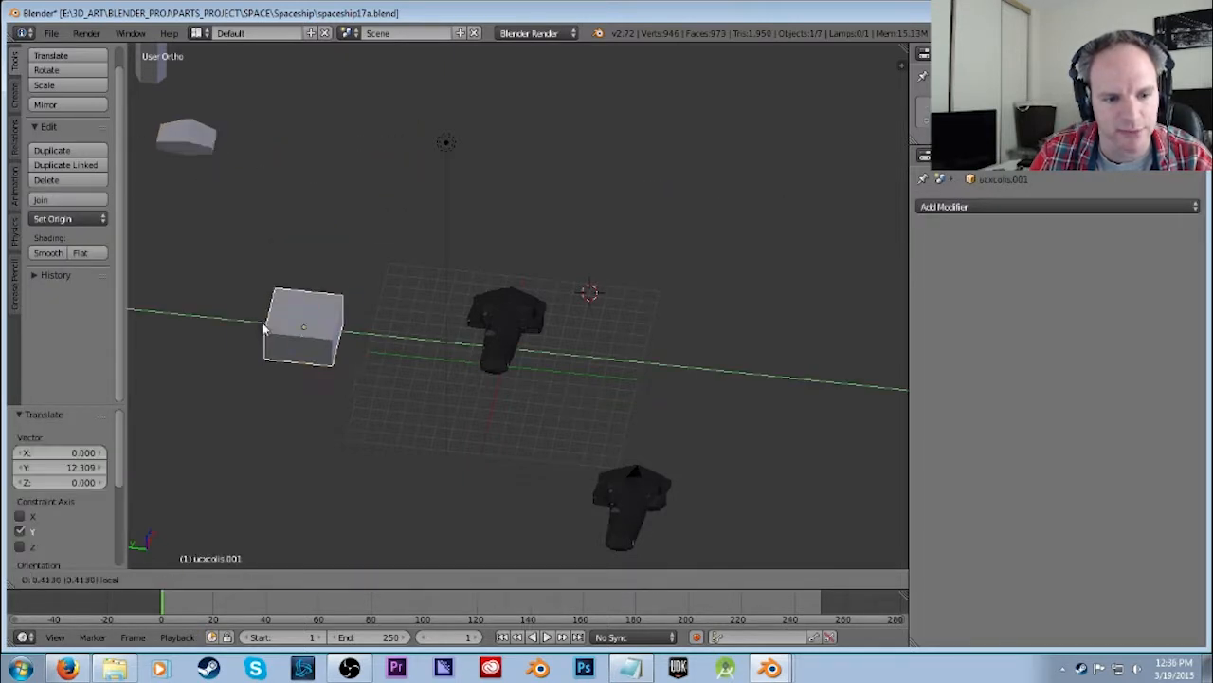
click(194, 323)
Duplicate the central spaceship, place the copy away from it on the same side as the large box, and name it "finished backup".
right_click(501, 327)
scroll(572, 379, up, 3)
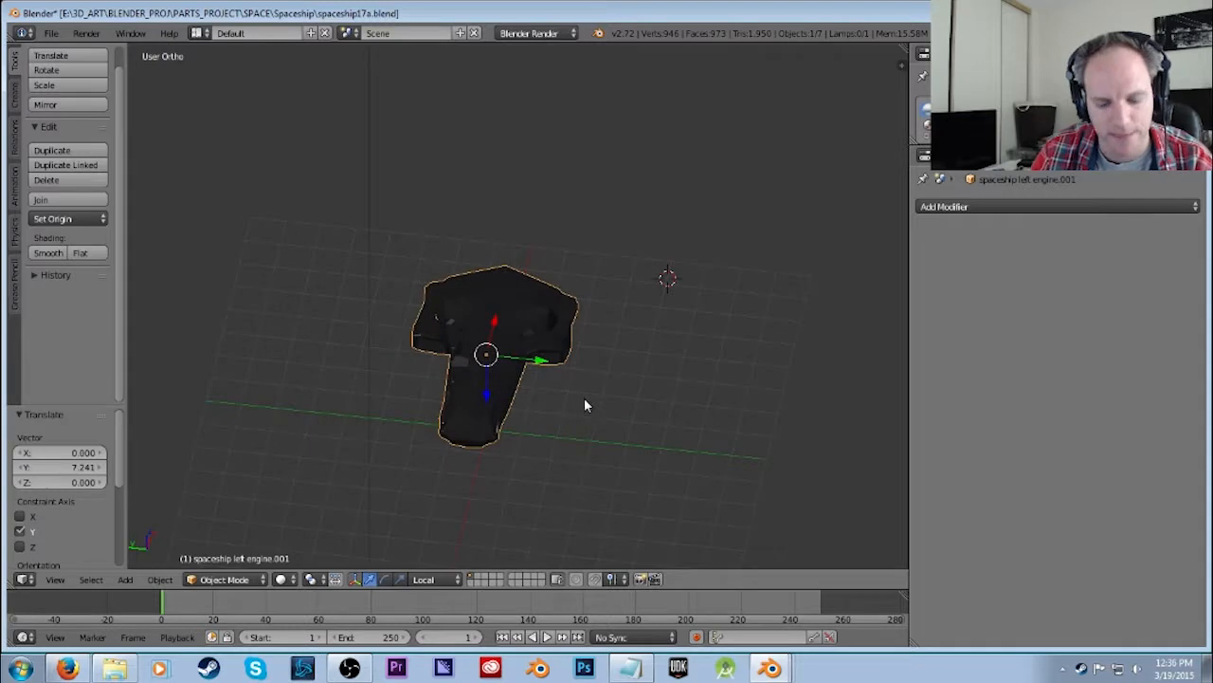
key(shift+d)
click(300, 355)
scroll(331, 322, down, 3)
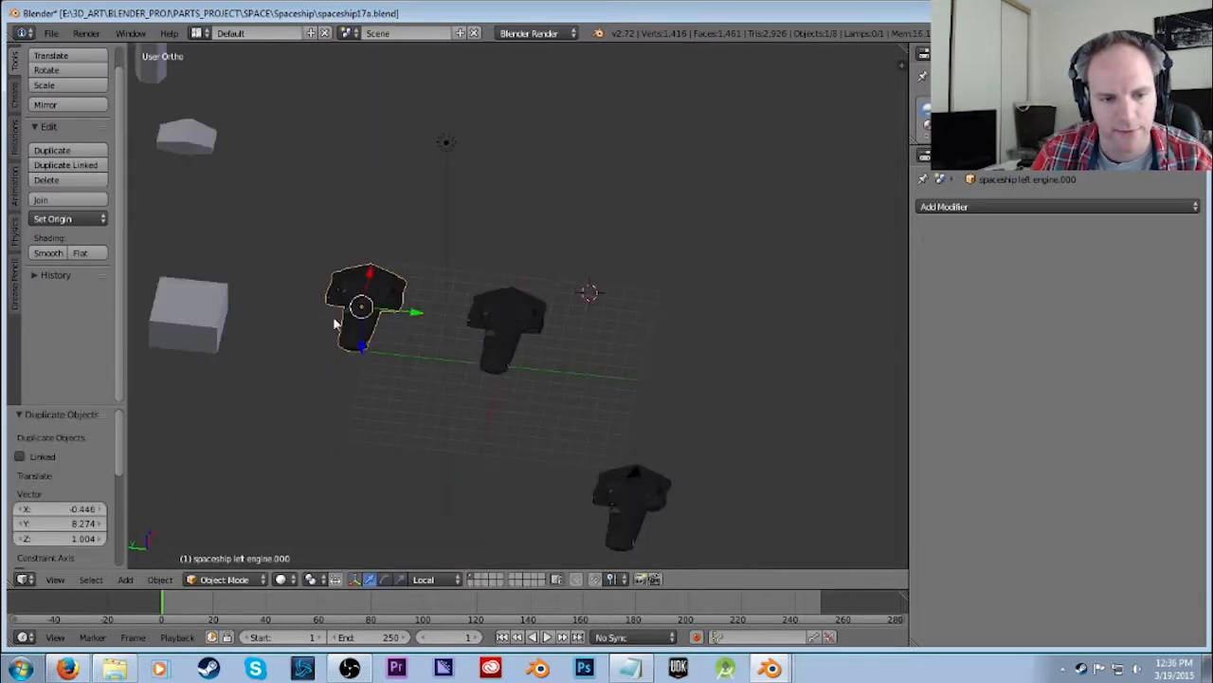
key(g)
click(278, 485)
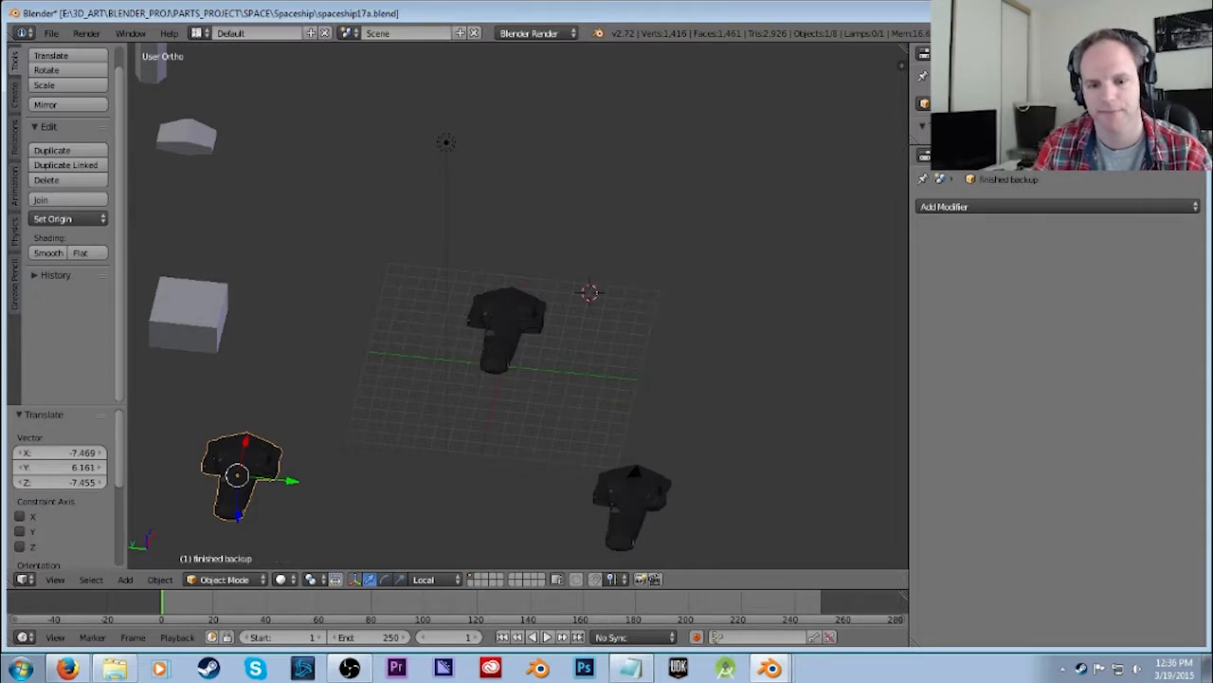
Select the other spaceship copy and rename the central ship object "spaceship".
right_click(630, 482)
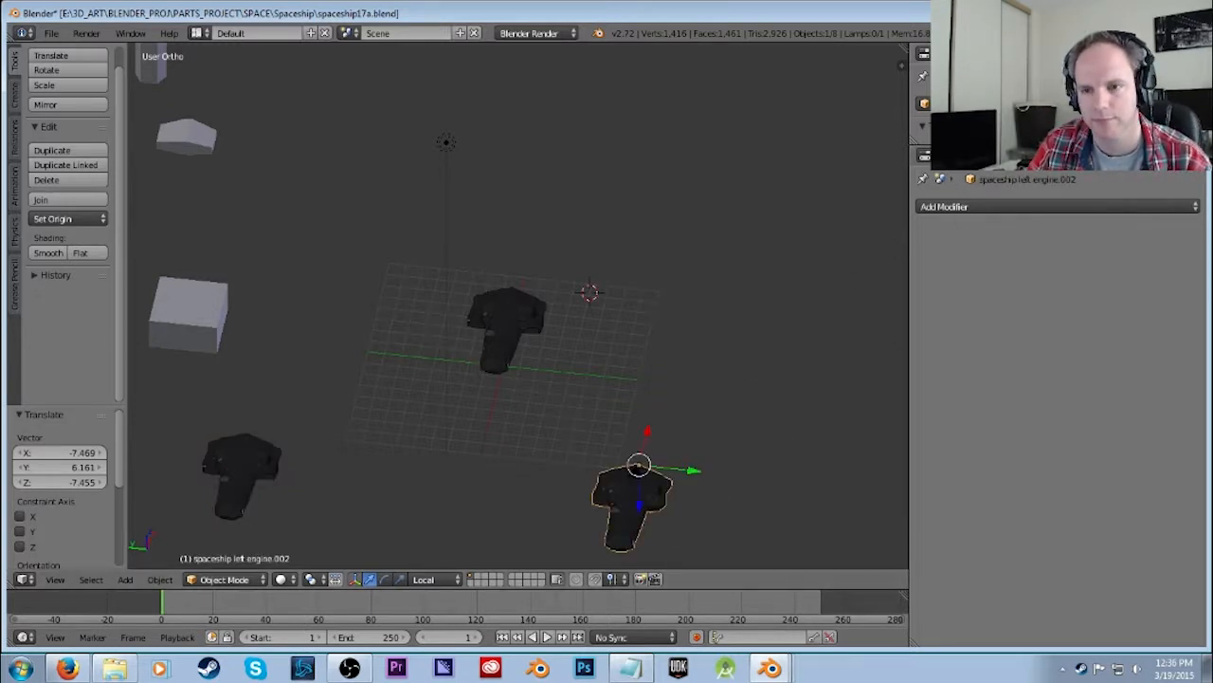
key(Return)
right_click(527, 326)
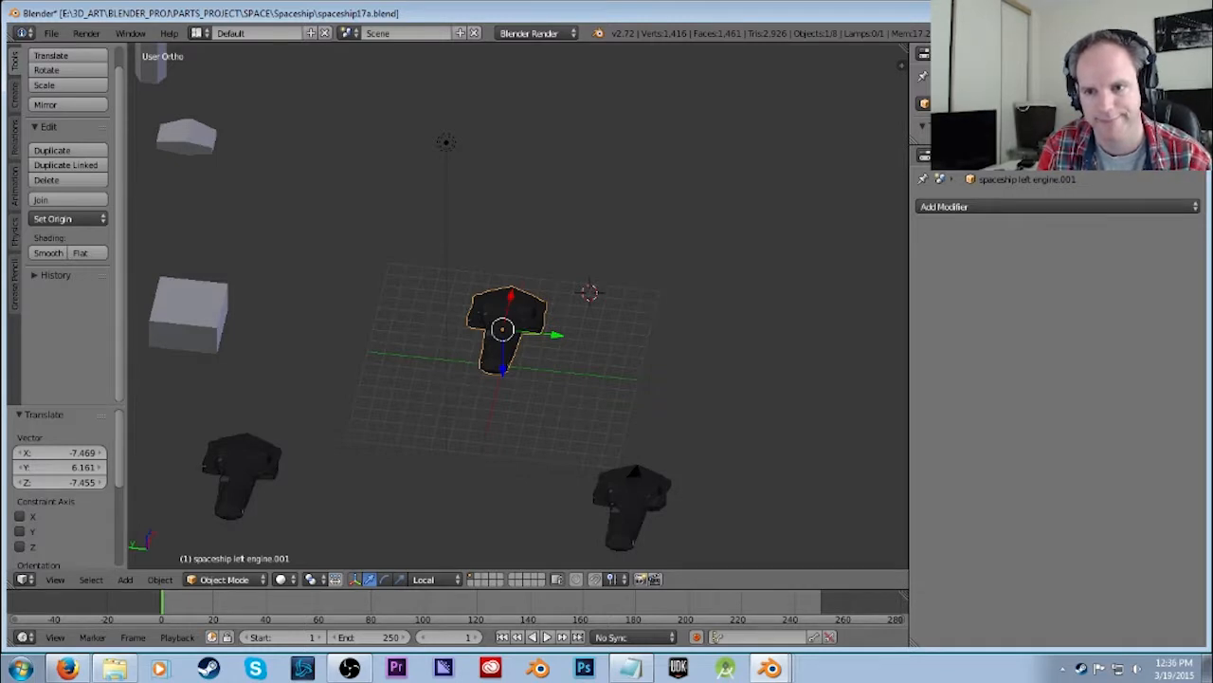
key(Return)
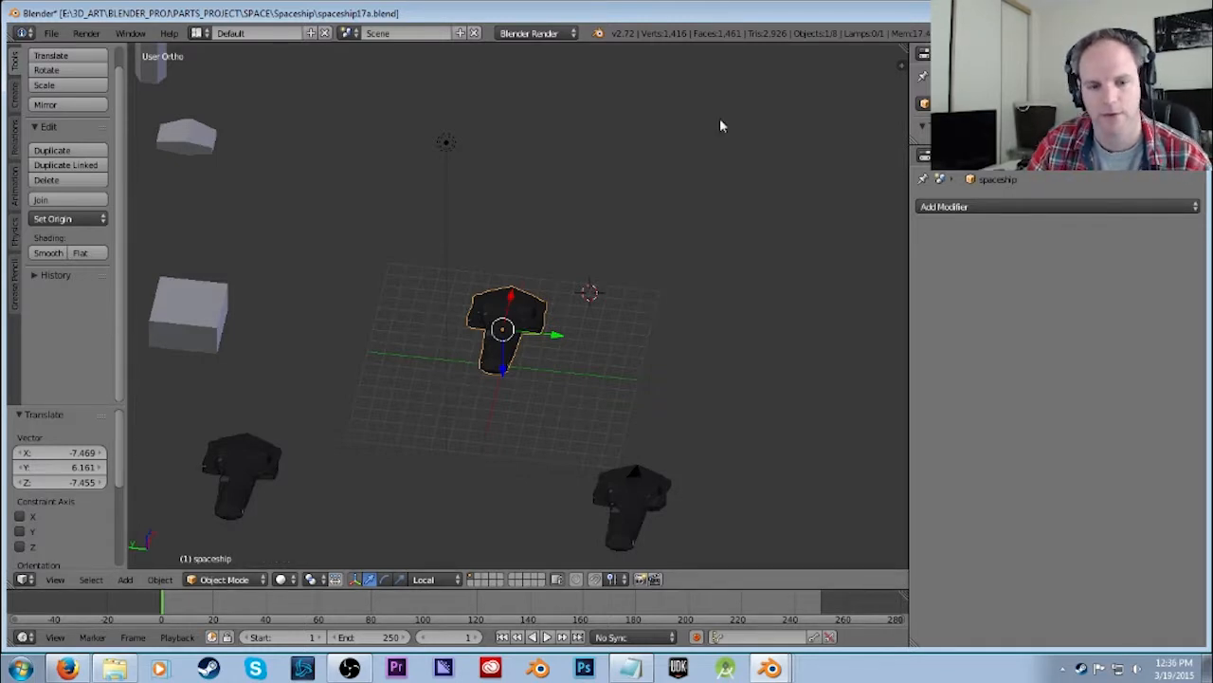
Save the scene as a new incremented file, spaceship18a.blend.
click(52, 35)
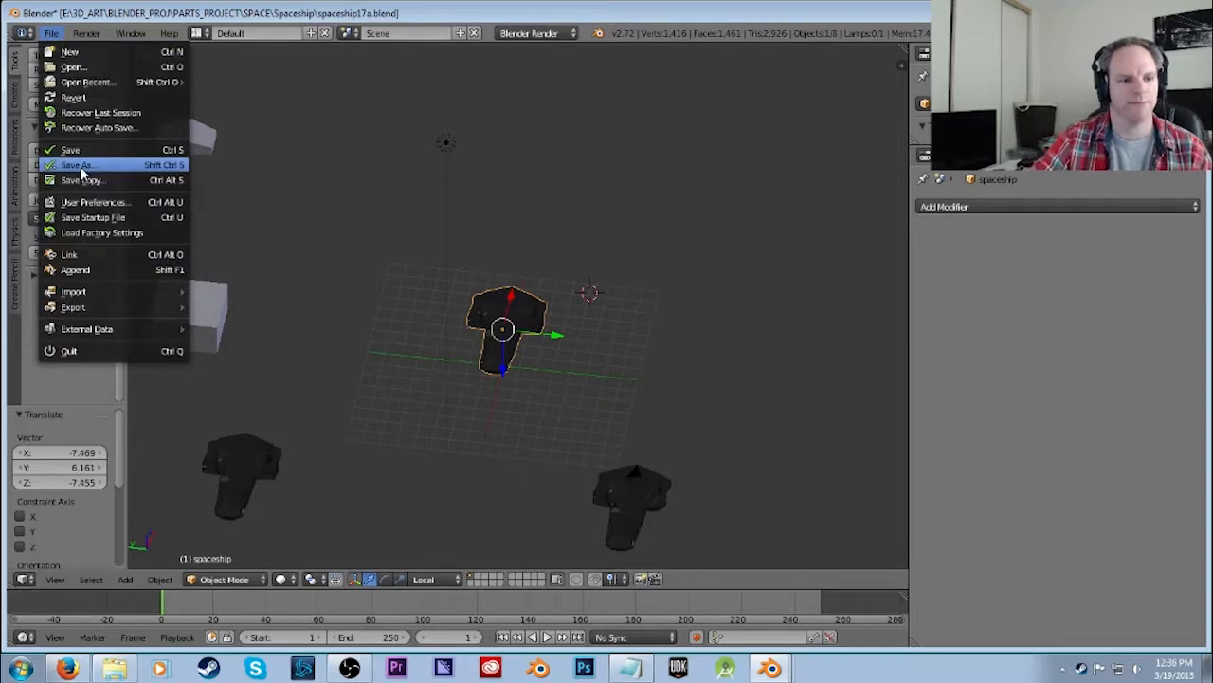
click(84, 166)
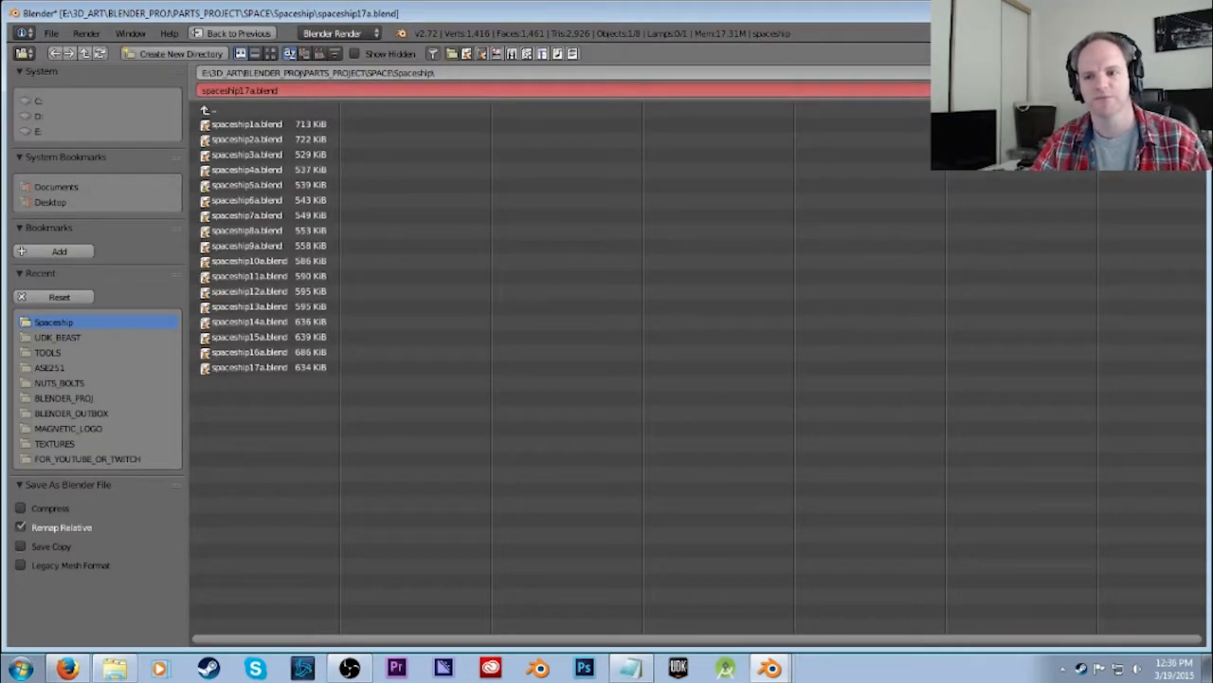
key(KP_Add)
key(Return)
Enter Edit Mode on the central spaceship and deselect its entire mesh.
scroll(733, 317, up, 3)
middle_drag(530, 393, 616, 382)
key(Tab)
key(a)
middle_drag(691, 360, 629, 368)
scroll(629, 369, down, 1)
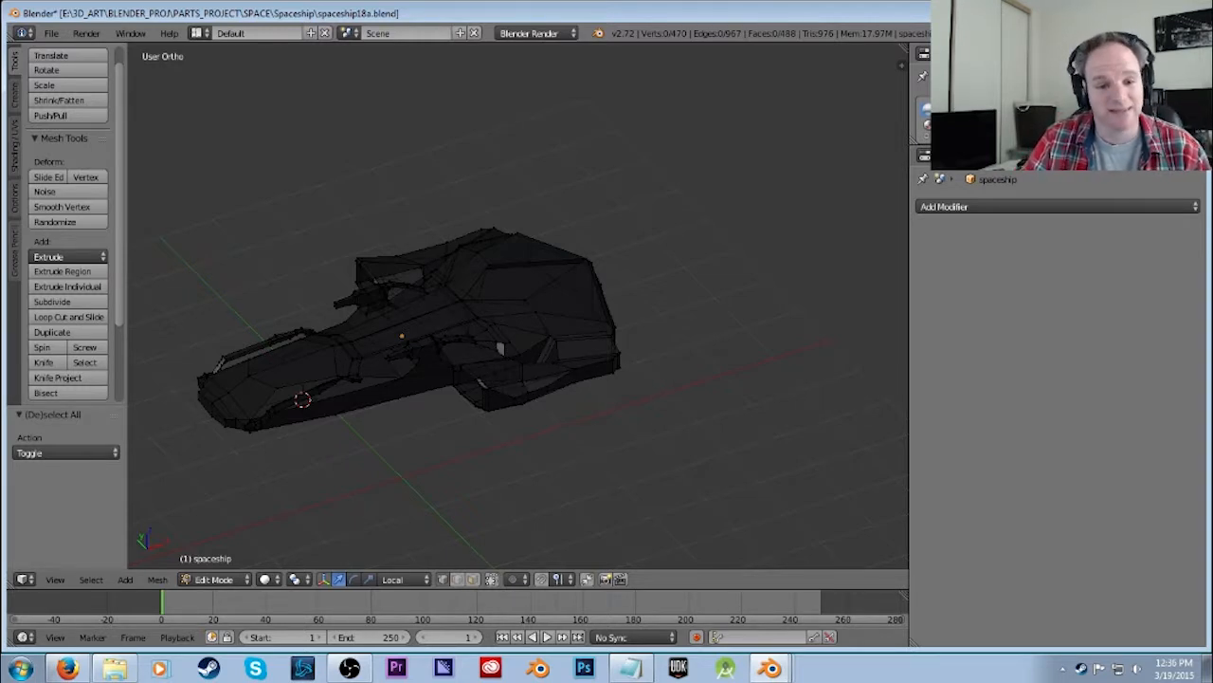
middle_drag(664, 297, 756, 306)
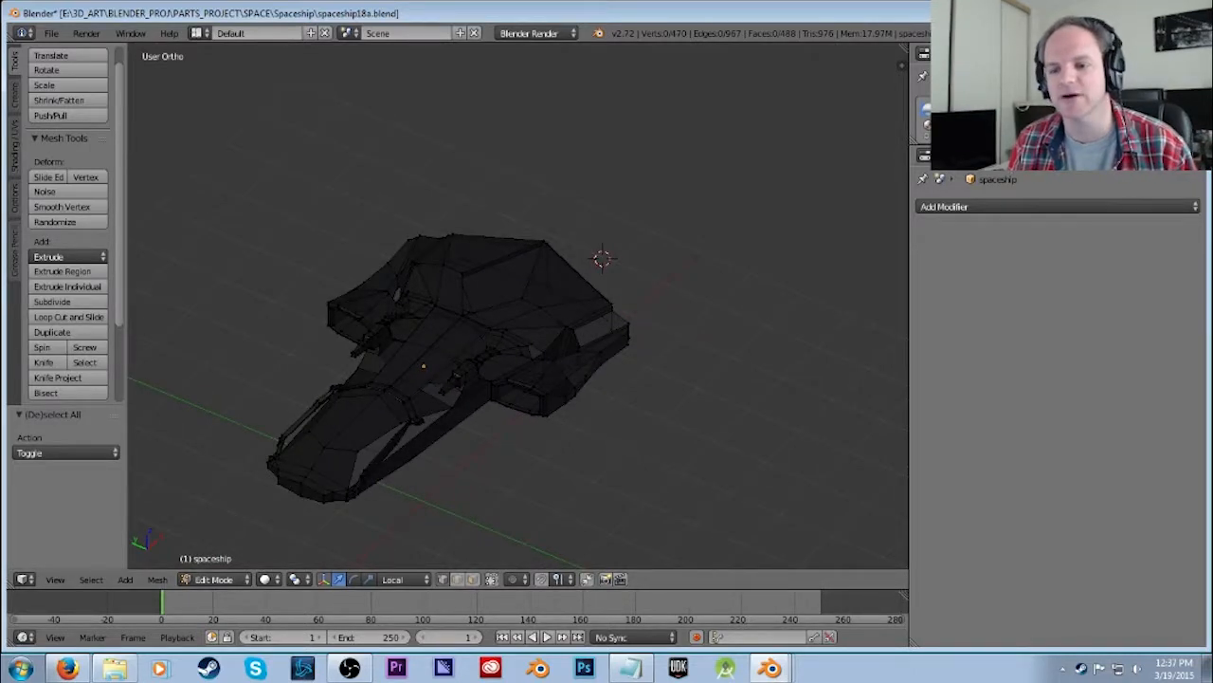
Add a third material slot to the spaceship and create a new material with an orange diffuse color in the second slot.
click(1072, 155)
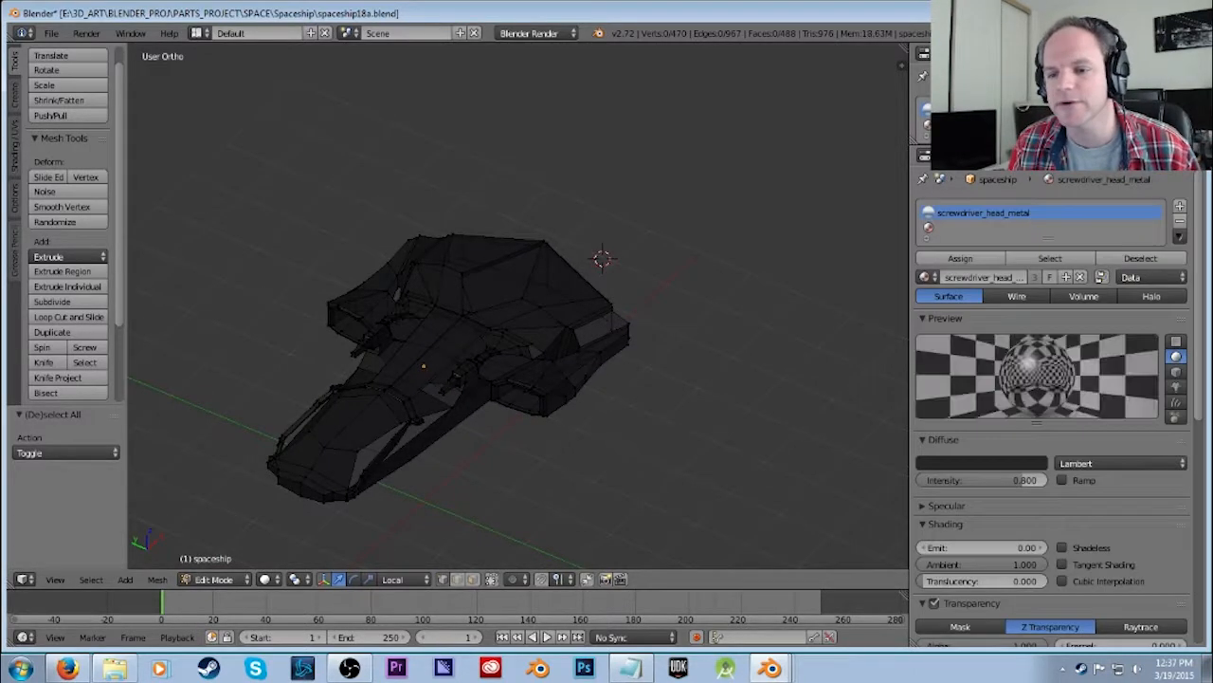
click(1179, 207)
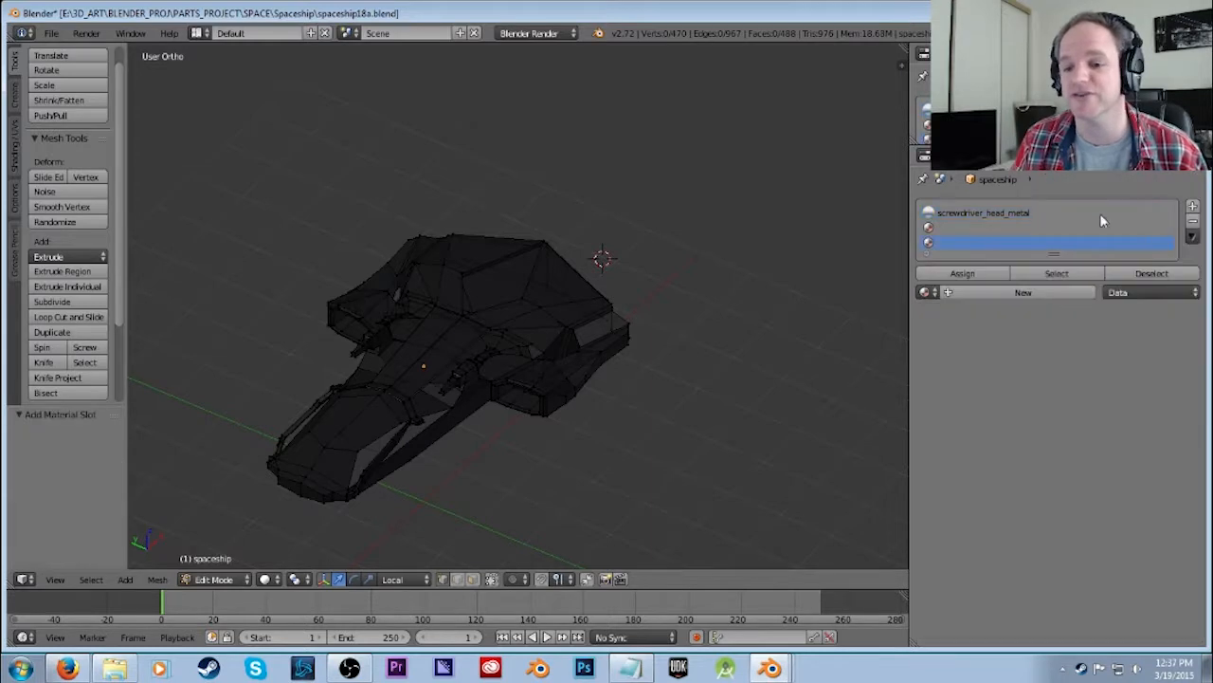
click(928, 229)
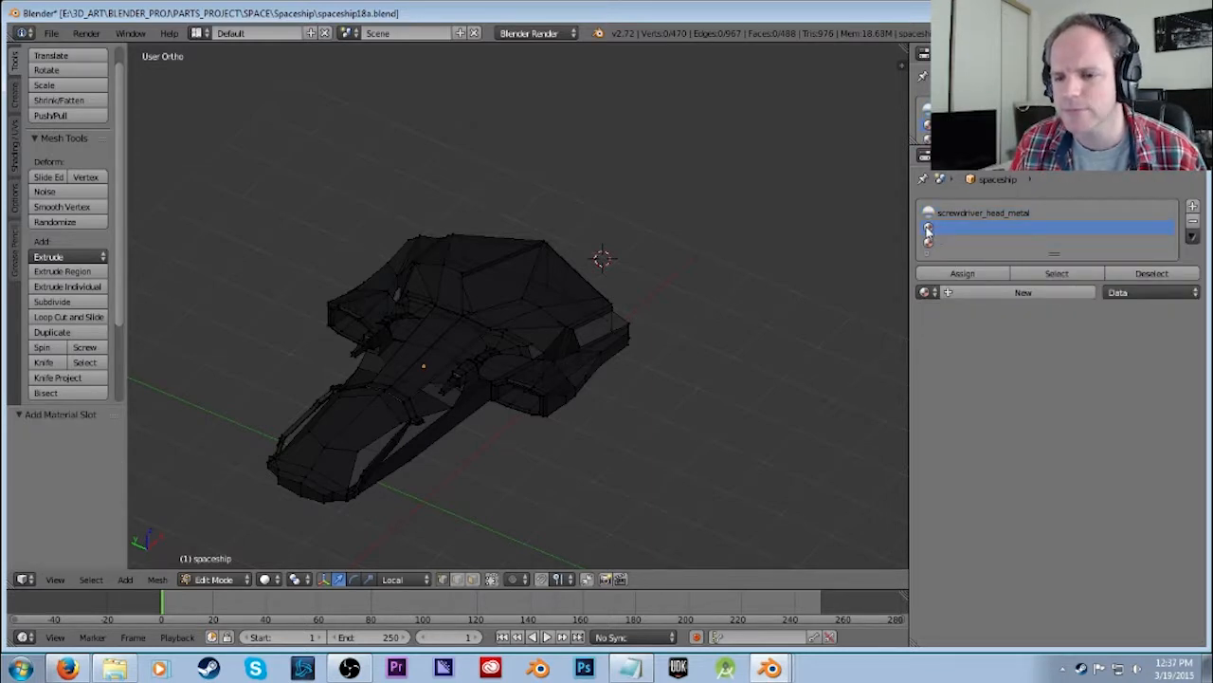
click(976, 288)
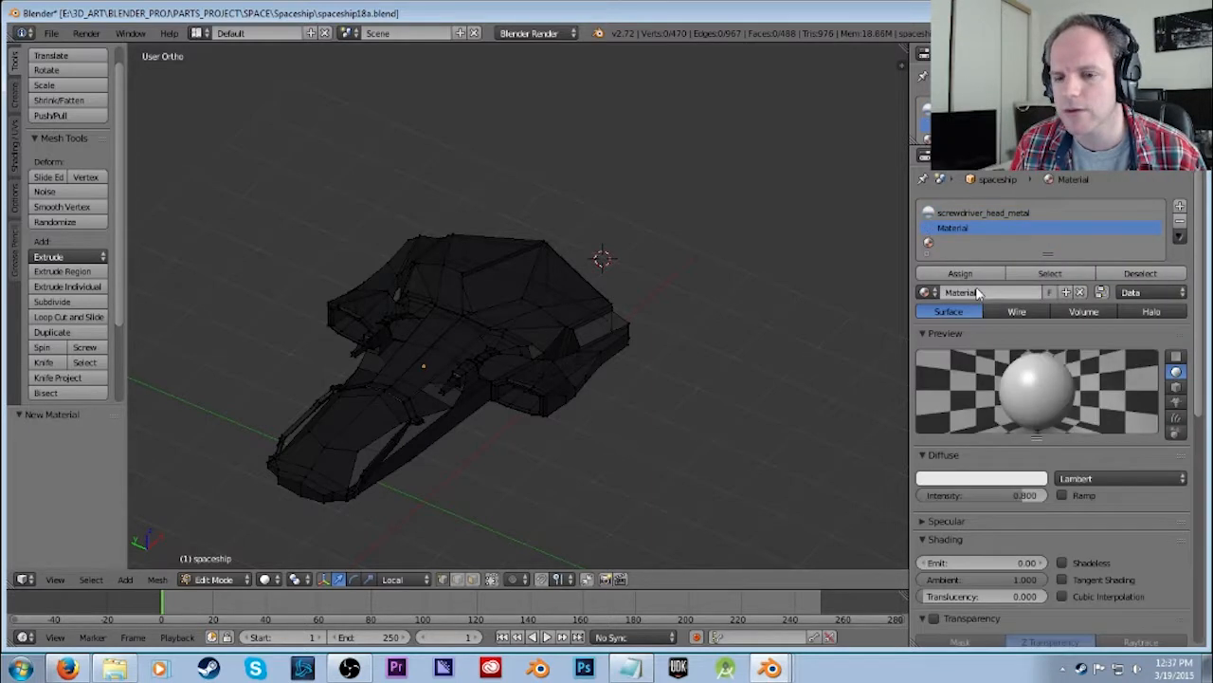
click(964, 479)
drag(955, 368, 947, 376)
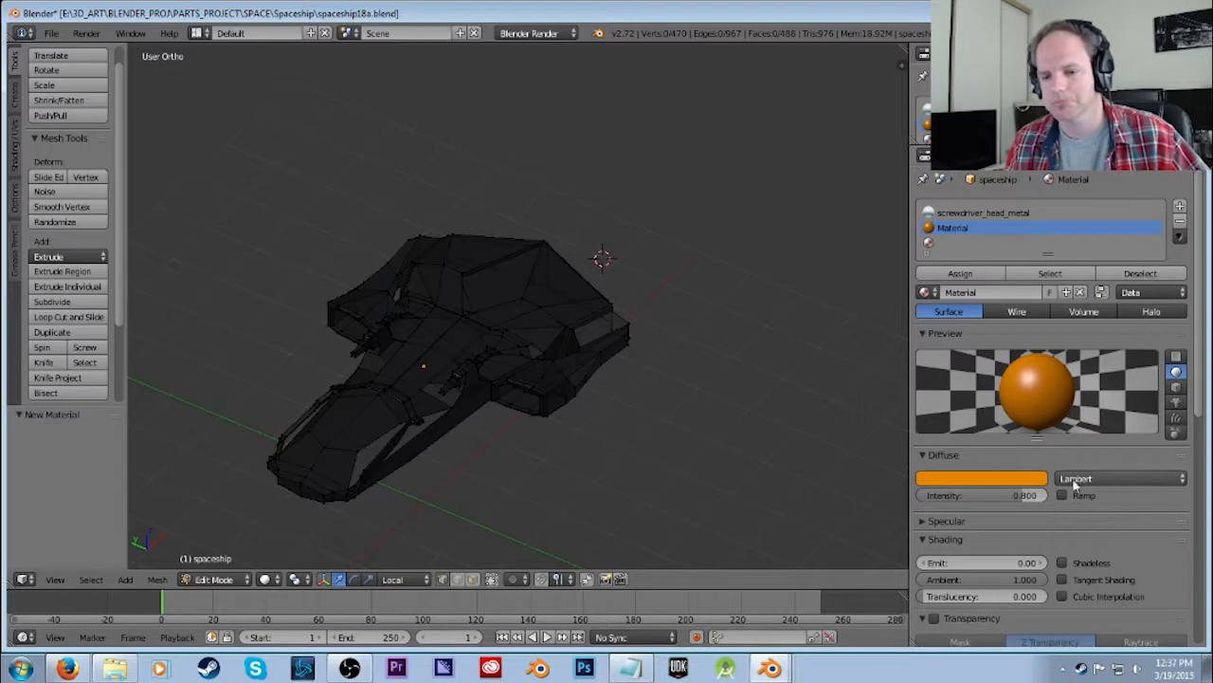
Set the orange material's diffuse intensity to 0.655, emit to 0.10 and translucency to 0.285.
mouse_move(994, 495)
mouse_down()
mouse_move(1033, 495)
mouse_move(1011, 495)
mouse_up()
scroll(1099, 514, down, 3)
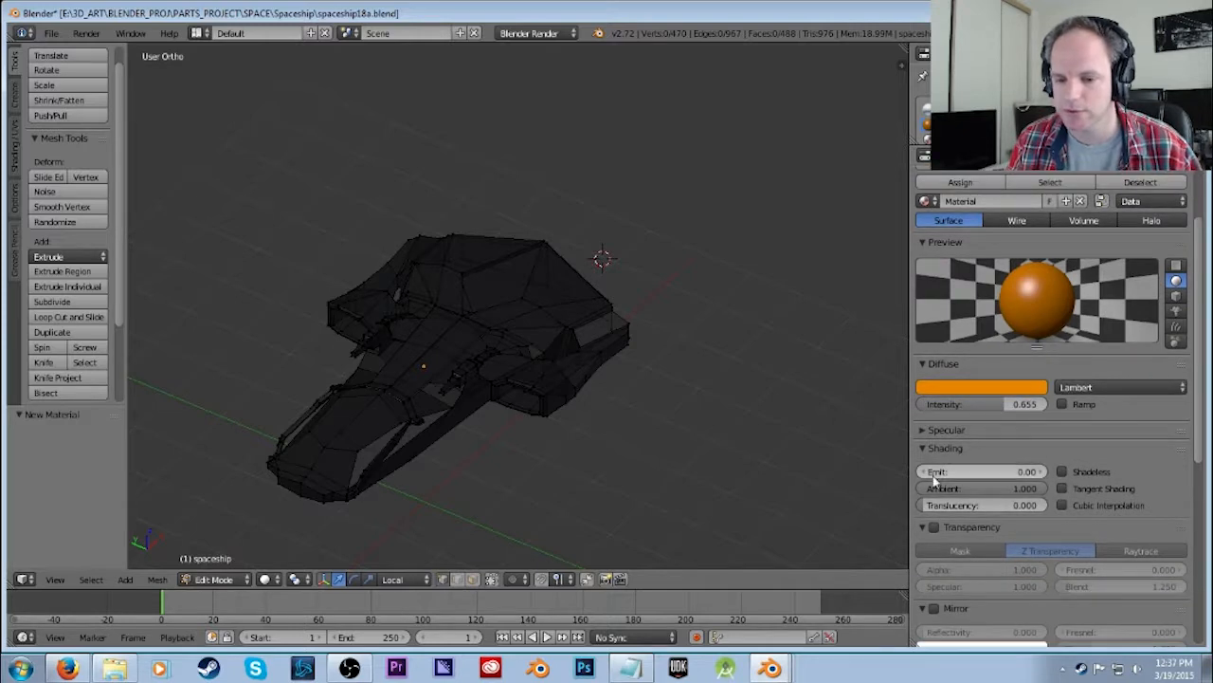
mouse_move(949, 470)
mouse_down()
mouse_move(995, 469)
mouse_move(954, 471)
mouse_move(977, 507)
mouse_move(963, 504)
mouse_up()
Enable mirror reflection on the orange material with reflectivity 0.255 and a dark grey mirror color of RGB 0.124.
scroll(961, 500, down, 3)
click(934, 518)
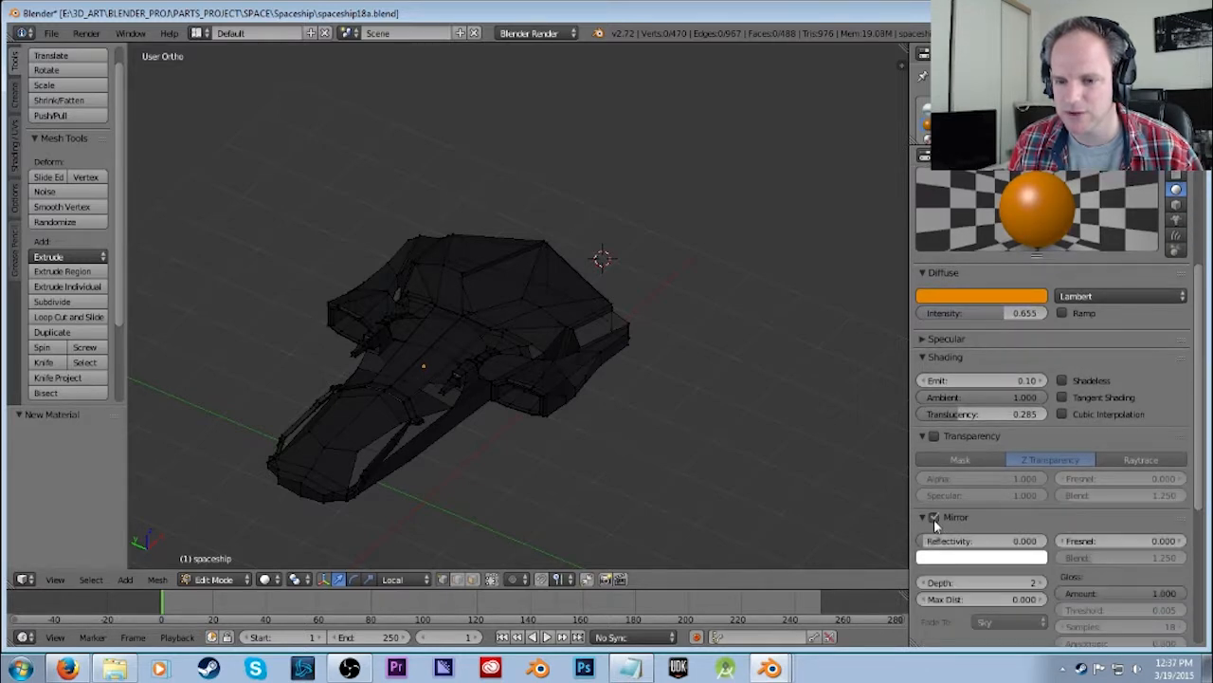
drag(942, 541, 943, 542)
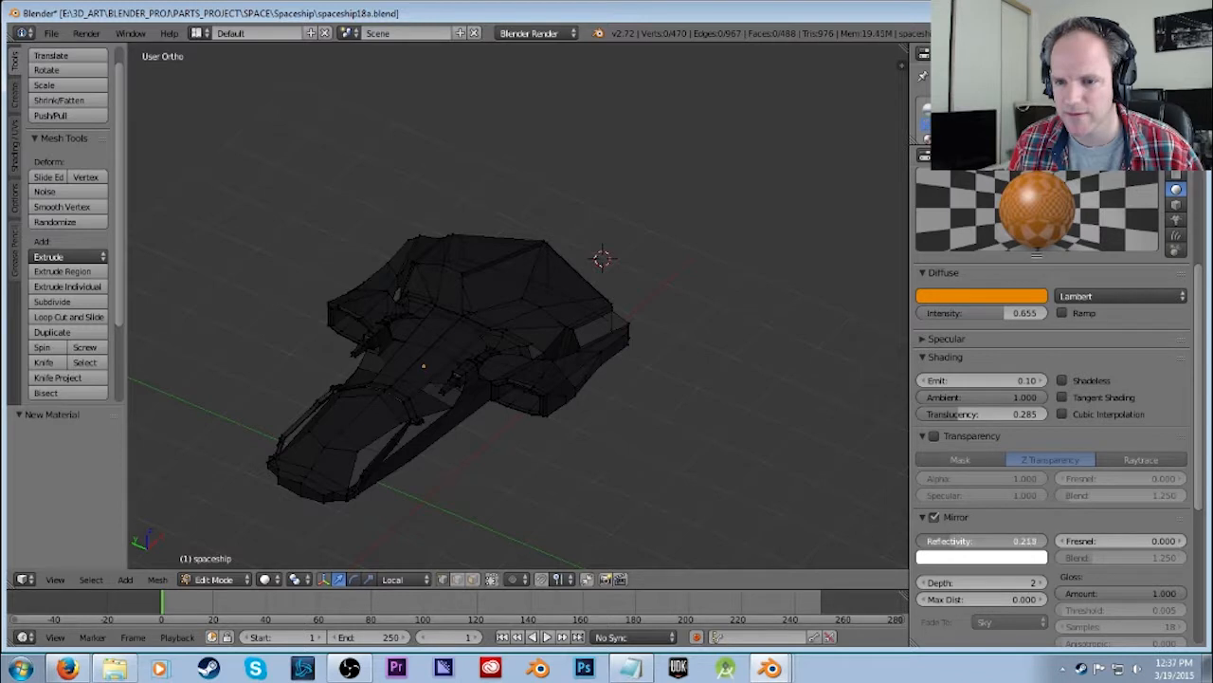
drag(943, 541, 942, 569)
click(941, 559)
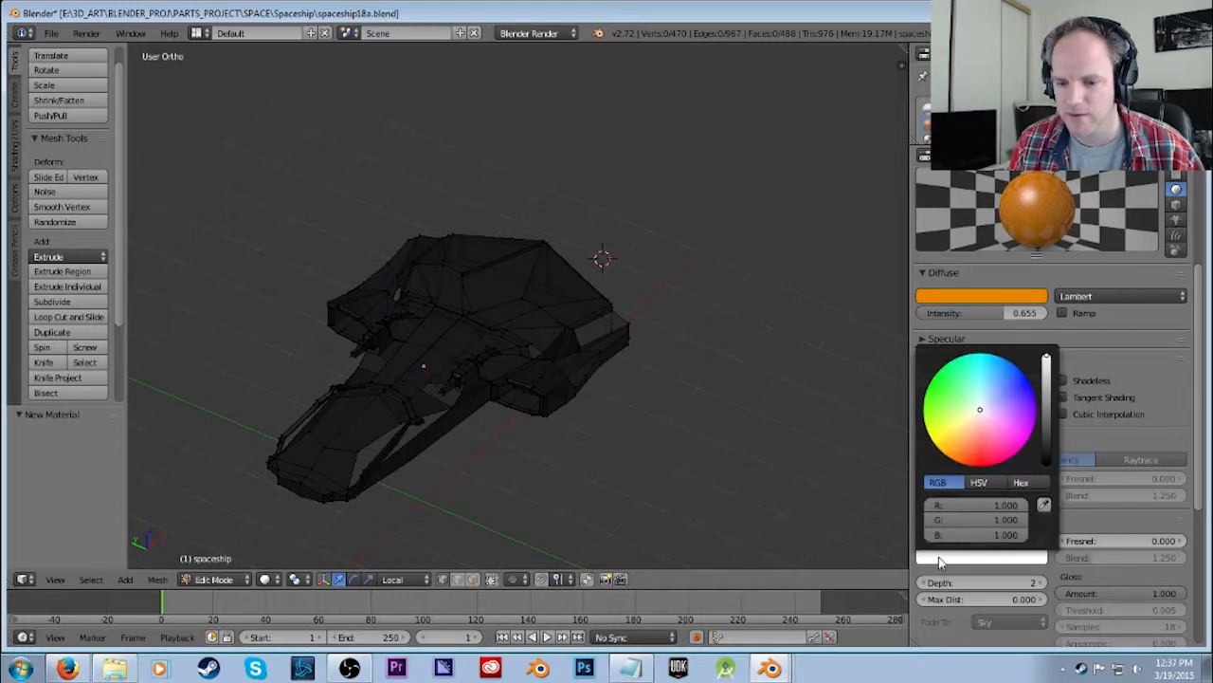
drag(1011, 457, 1008, 459)
drag(1052, 424, 1047, 471)
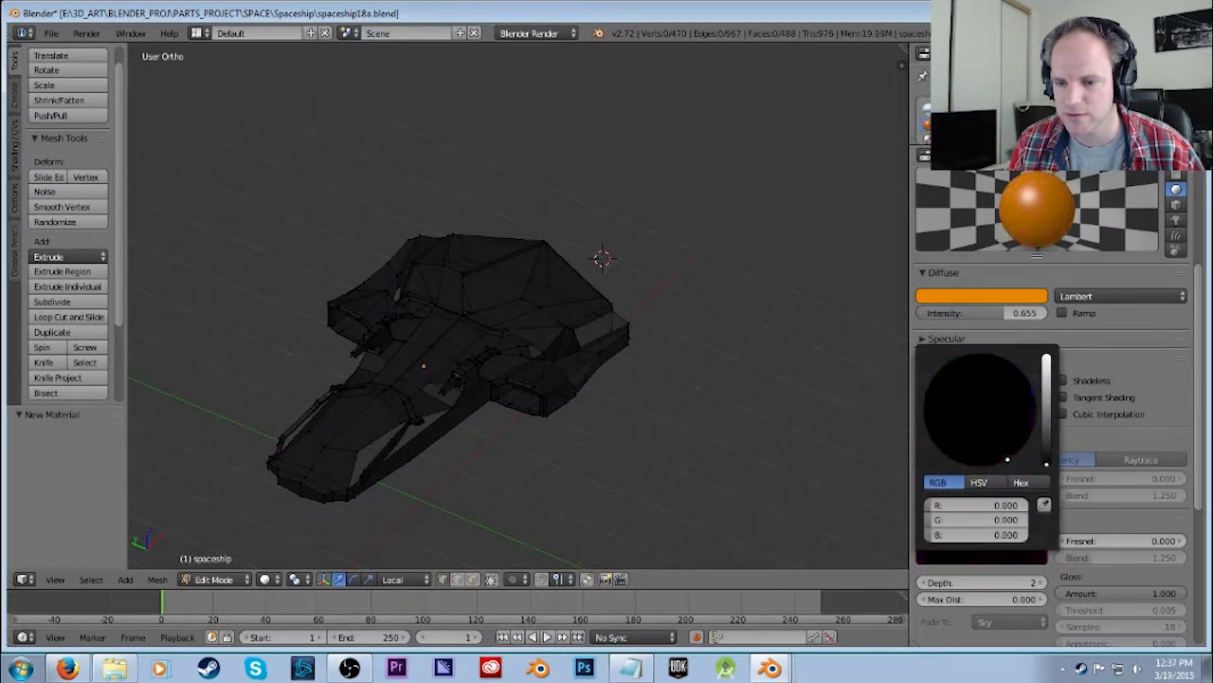
drag(976, 536, 1024, 538)
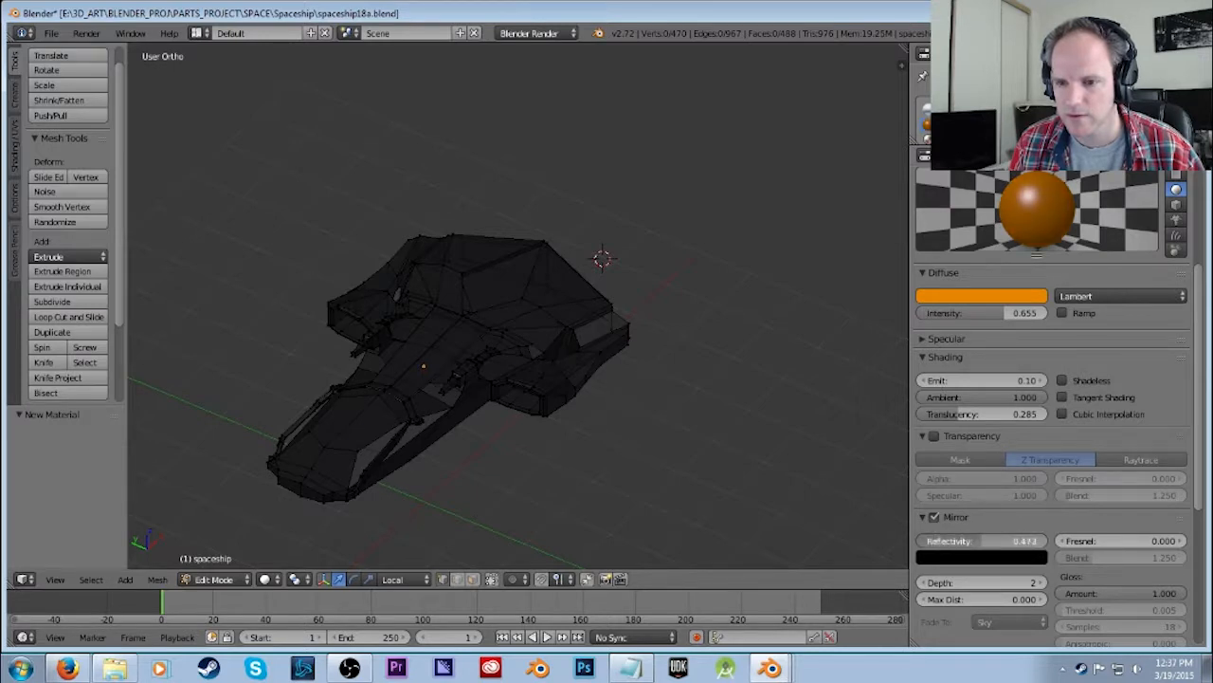
click(961, 560)
mouse_move(1046, 417)
mouse_down()
mouse_move(1047, 398)
mouse_move(1047, 422)
mouse_up()
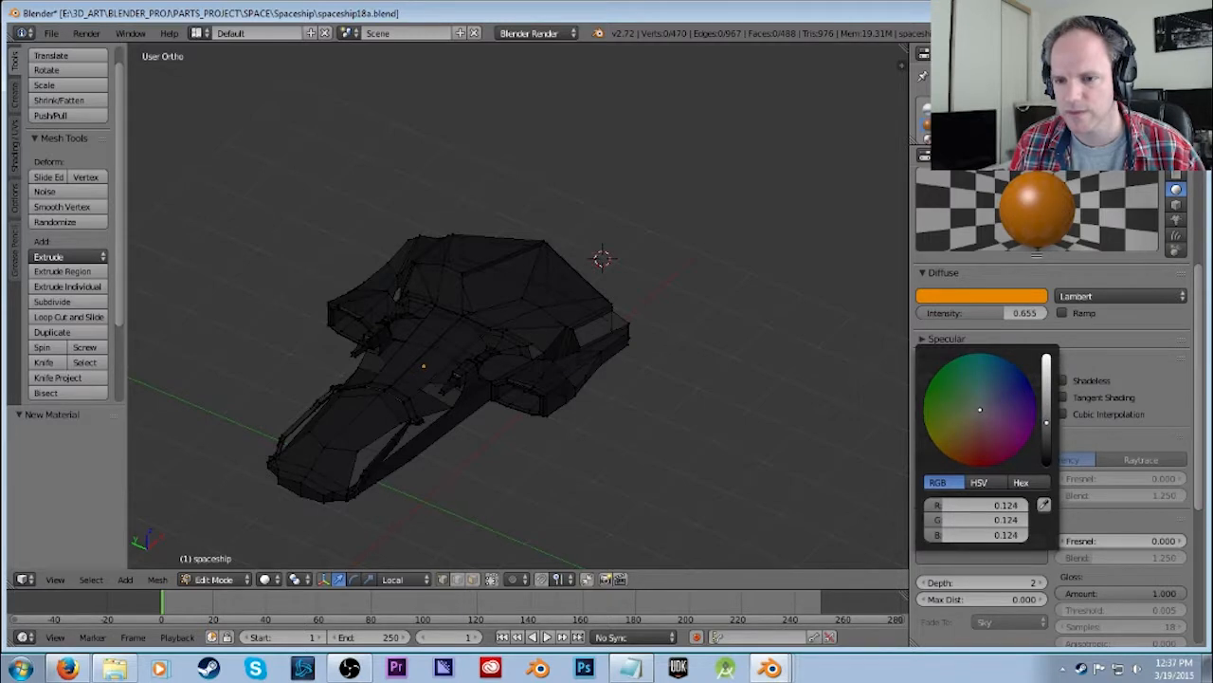
Try a dark olive and a dark blue-grey specular color on the orange material.
click(1152, 339)
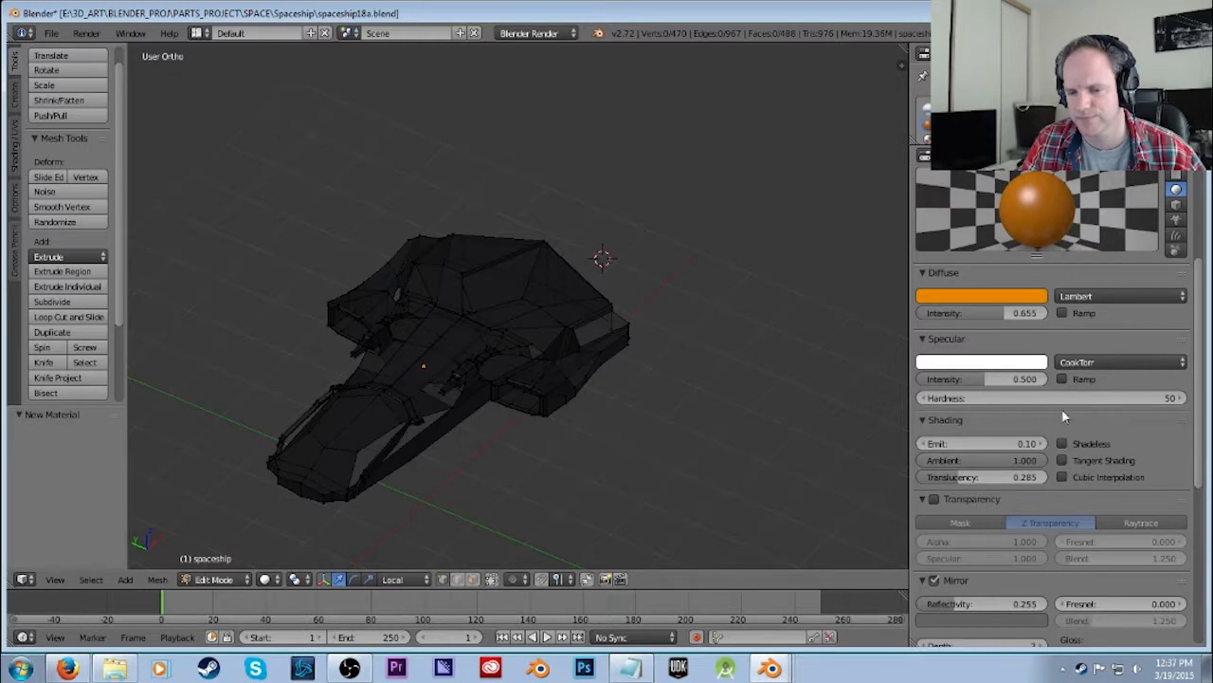
drag(998, 362, 1005, 363)
click(960, 366)
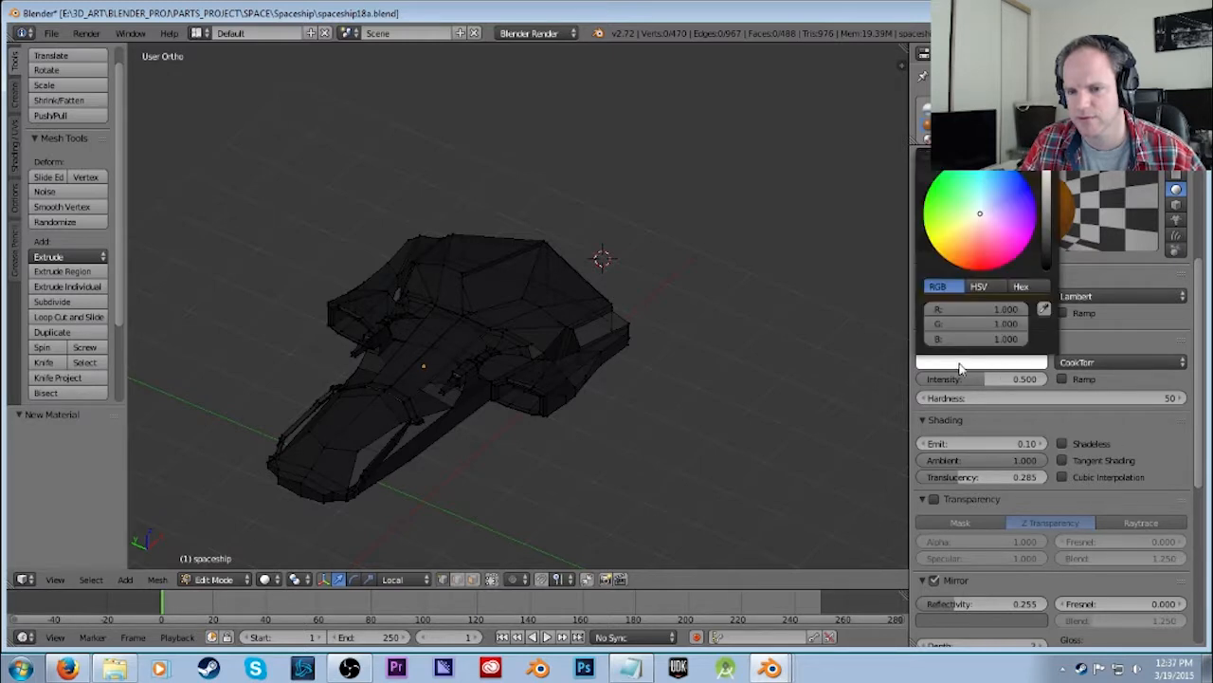
drag(971, 236, 949, 222)
drag(1049, 230, 1047, 248)
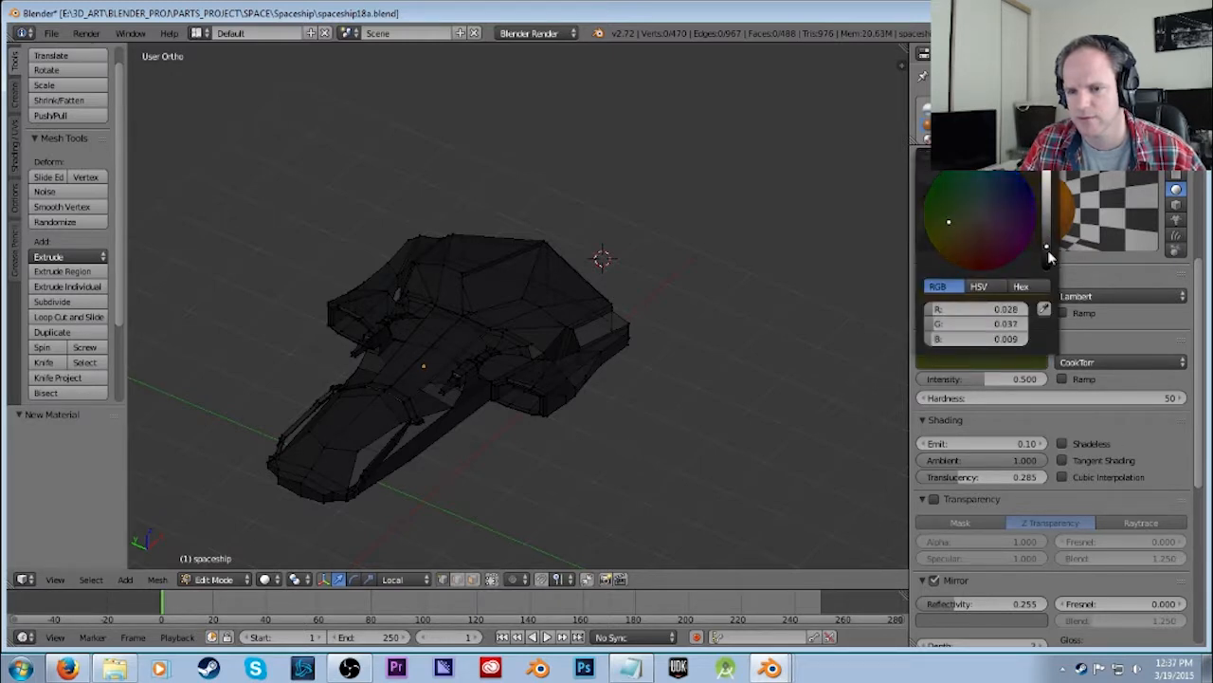
click(1013, 364)
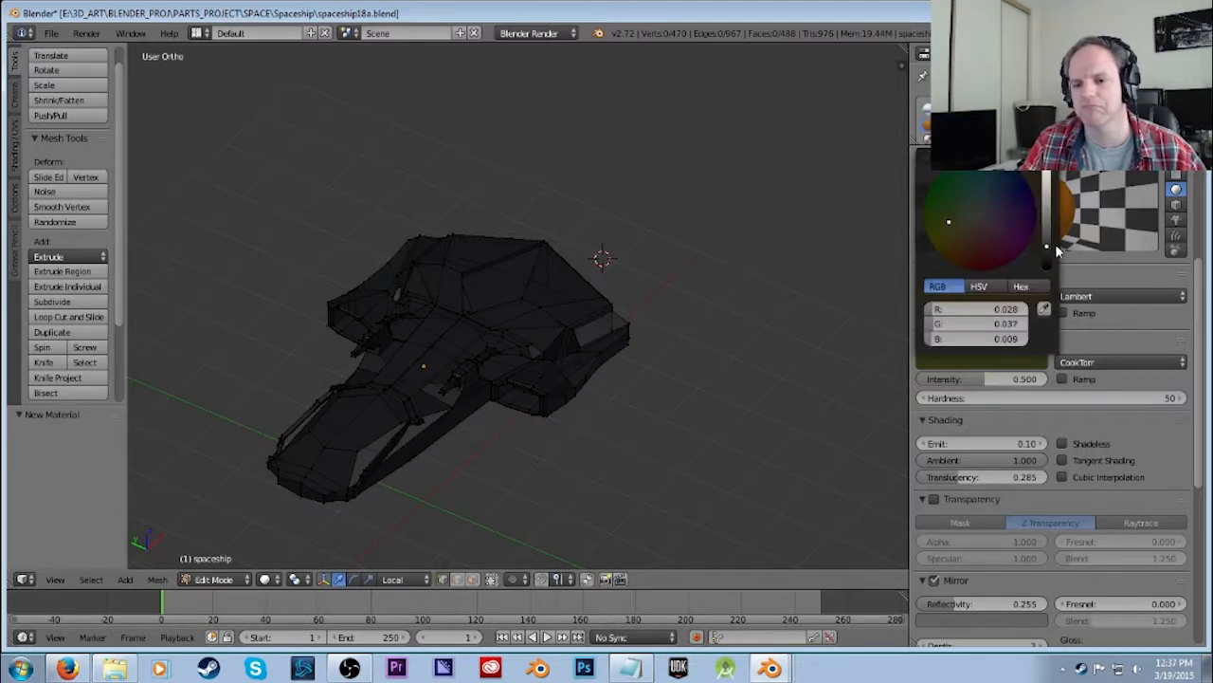
drag(1043, 249, 1046, 219)
drag(950, 237, 983, 209)
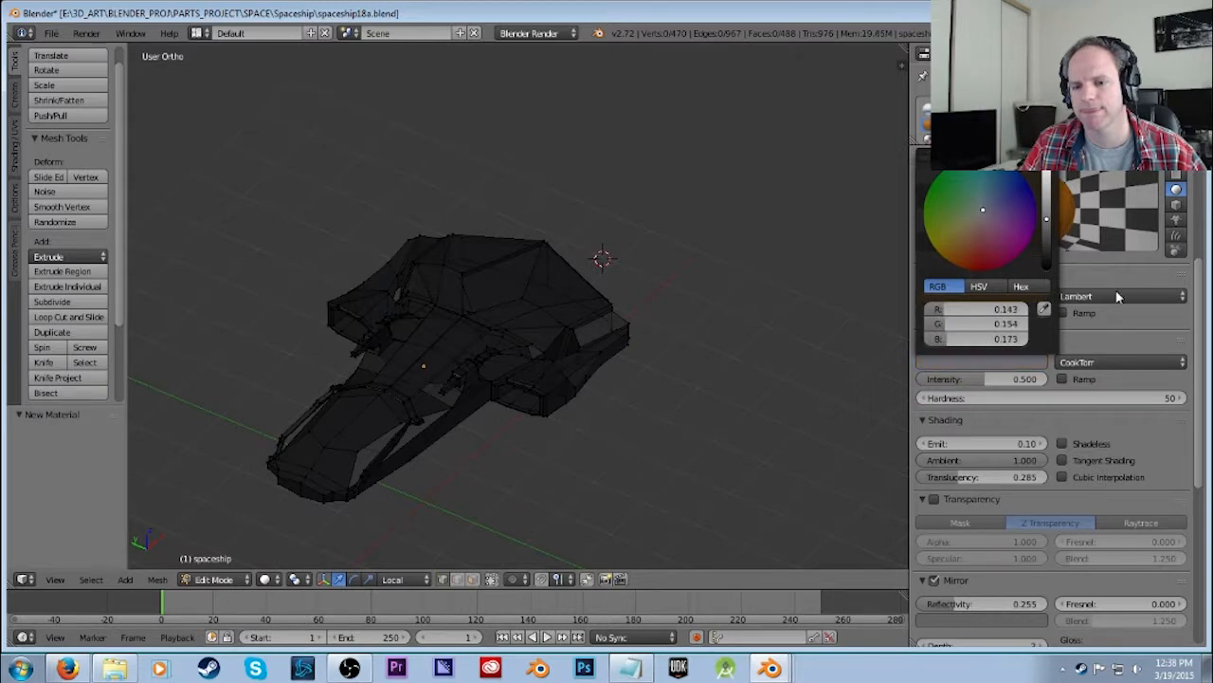
Set the orange material's specular color to bright yellow (R 1.000, G 0.979, B 0.023) with intensity 0.609 and hardness 41.
click(1014, 368)
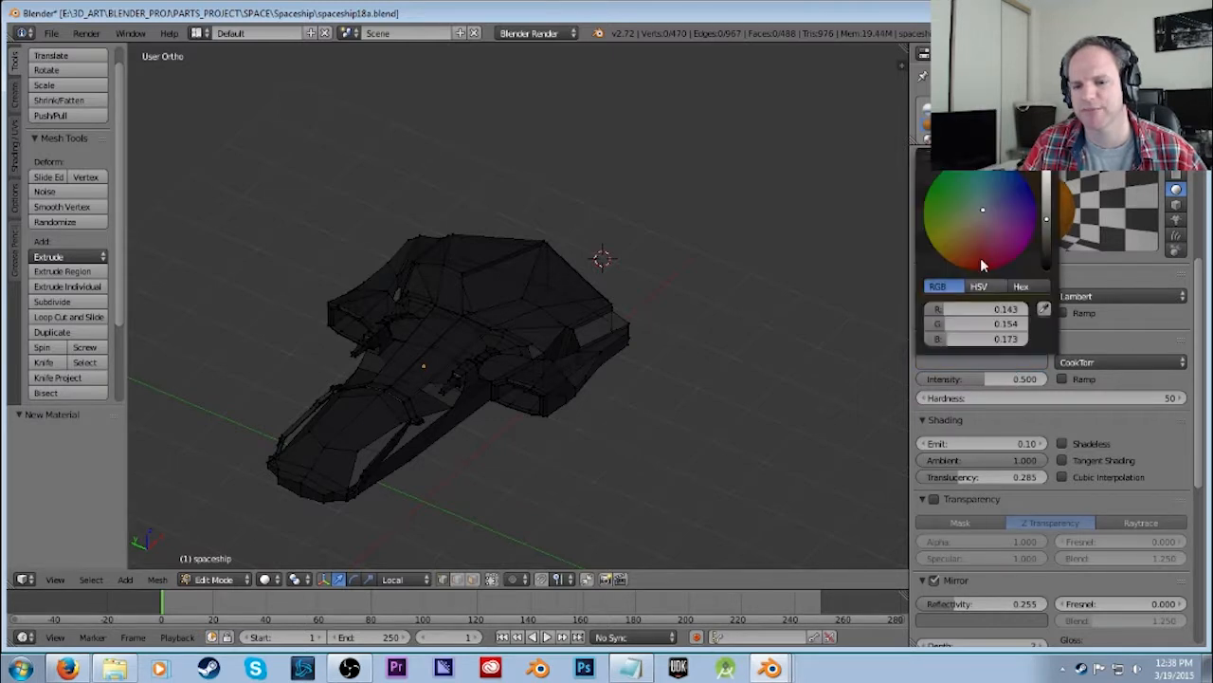
drag(1043, 221, 1045, 176)
drag(974, 222, 939, 238)
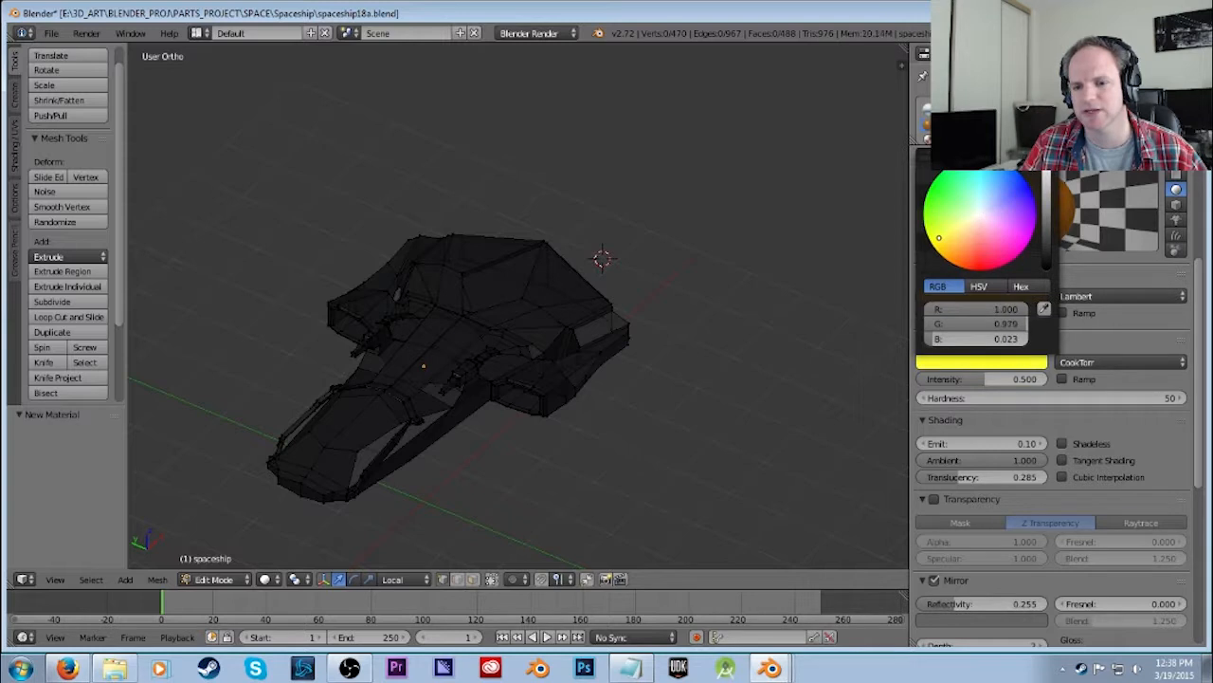
click(1023, 370)
click(1123, 337)
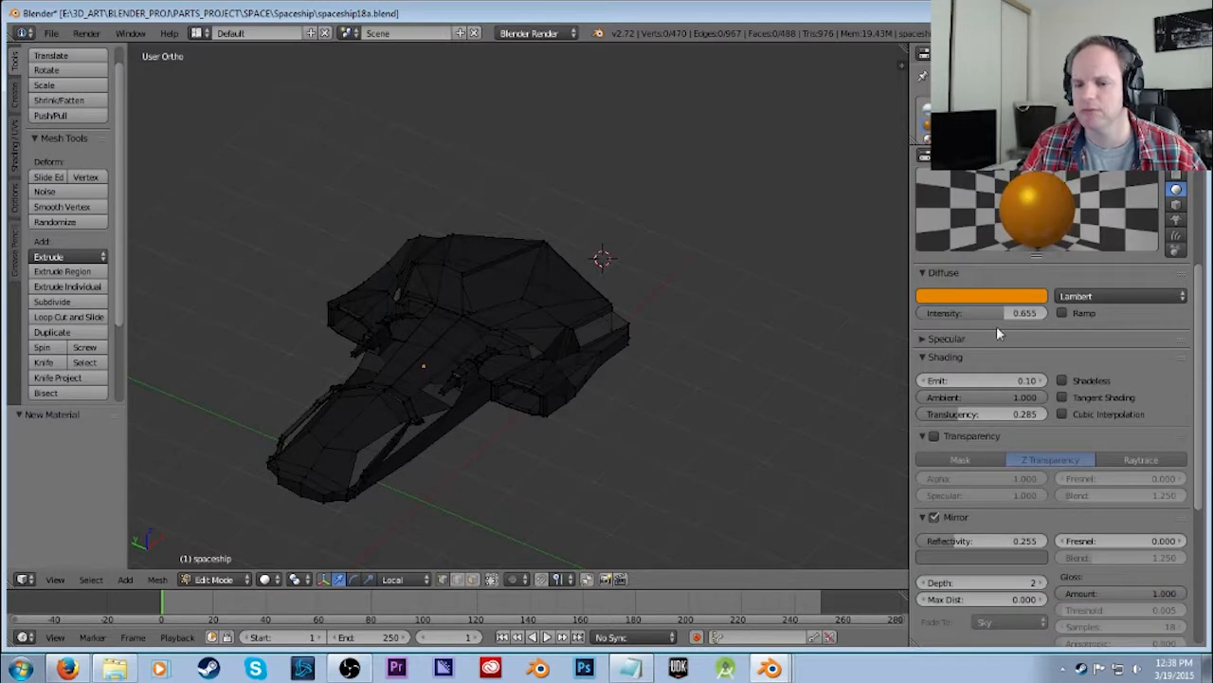
click(924, 338)
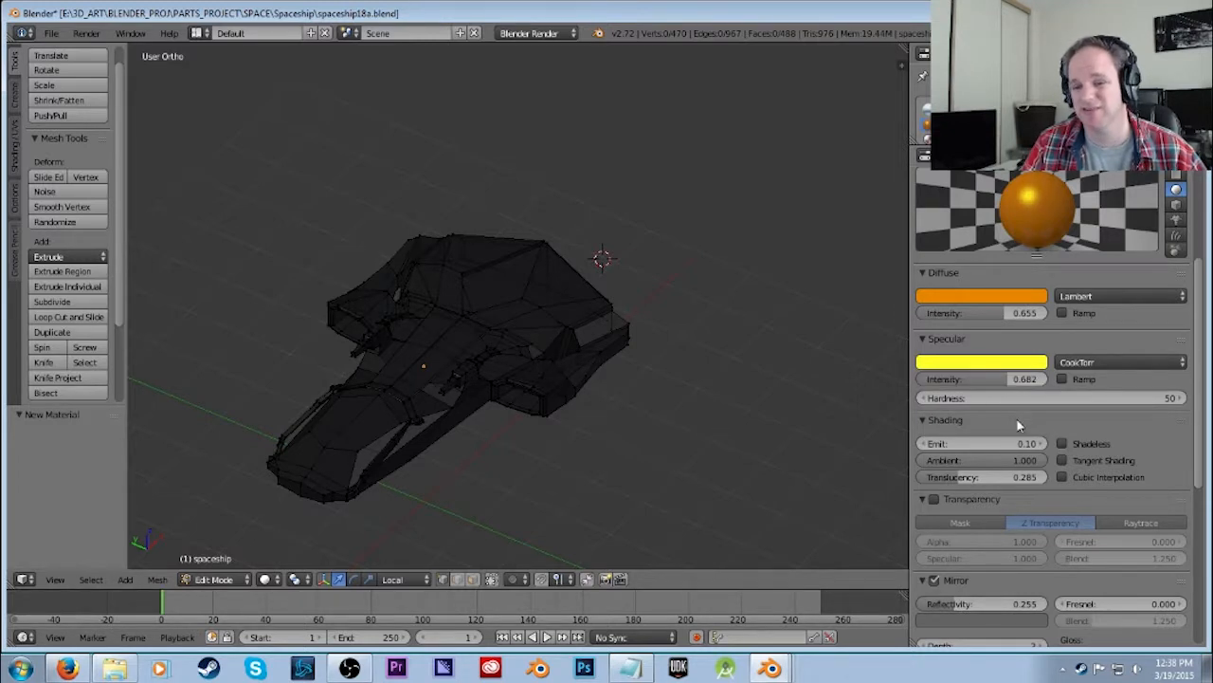
drag(1051, 398, 948, 380)
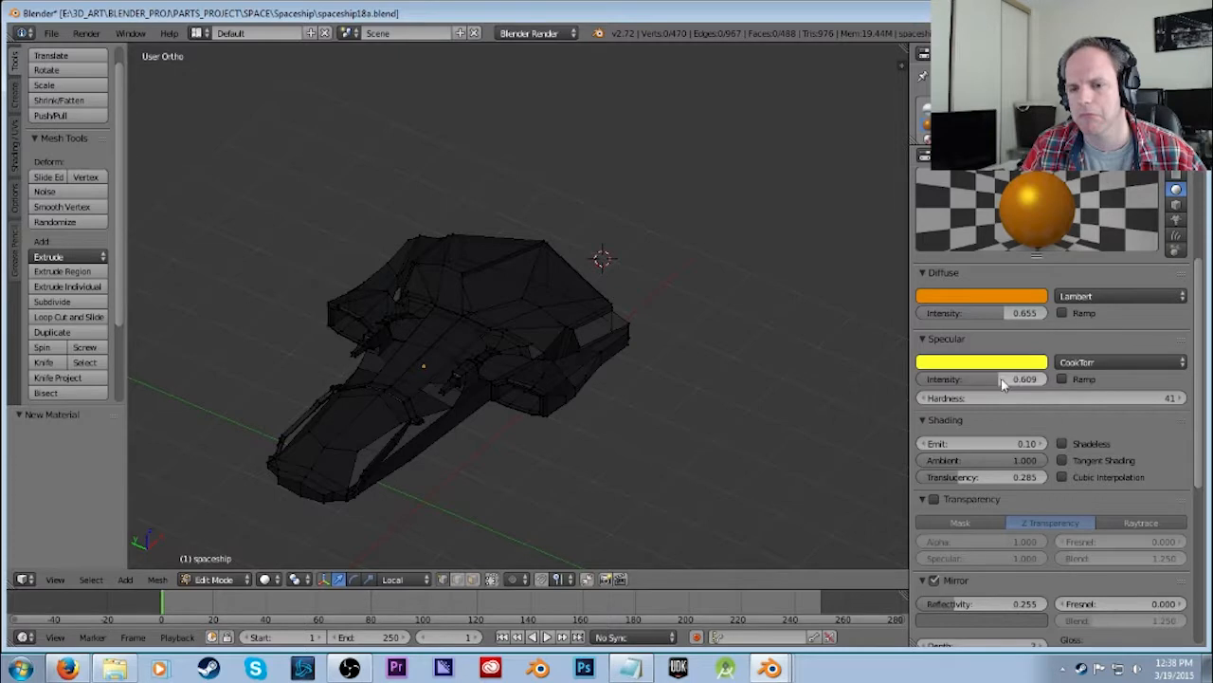
Set the orange material's emit to 0.12 and its mirror reflectivity to 0.461.
scroll(1000, 379, down, 1)
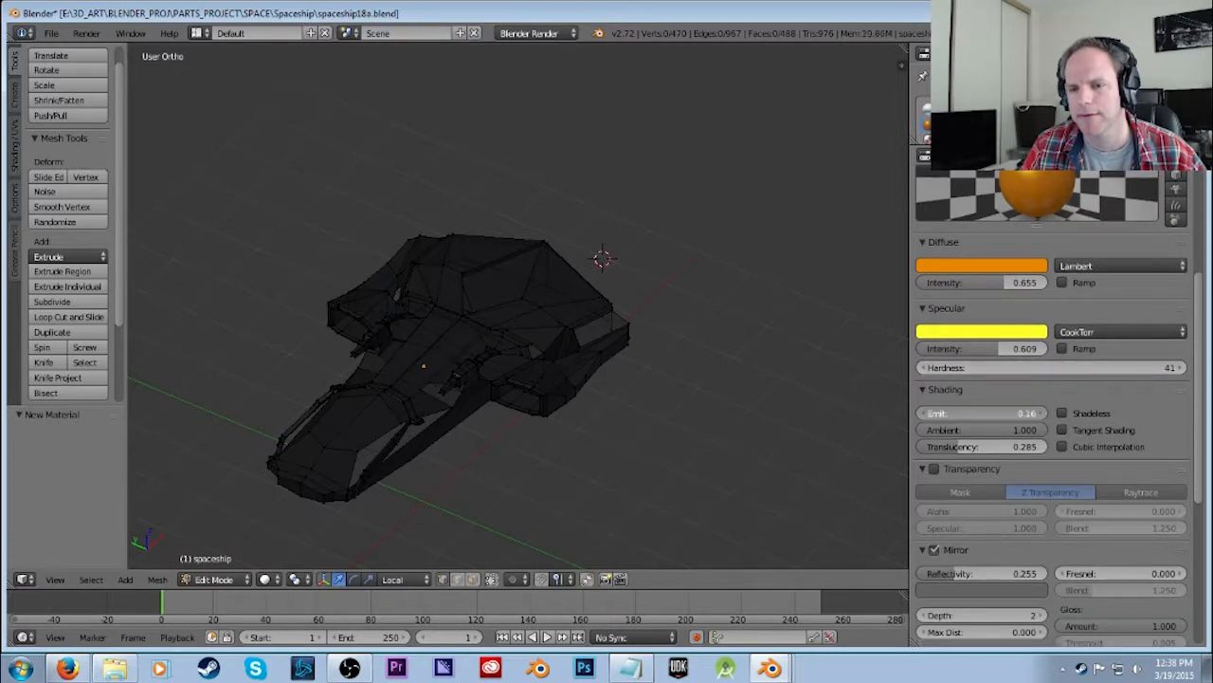
scroll(1026, 450, down, 4)
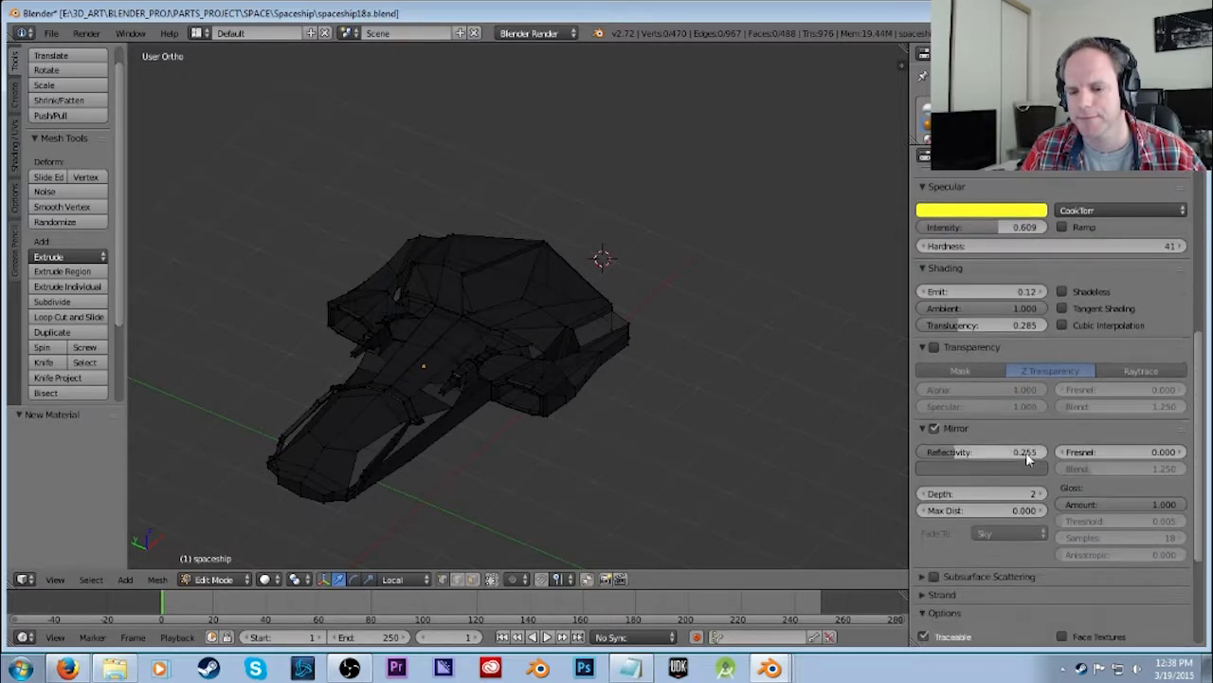
drag(1024, 451, 1033, 491)
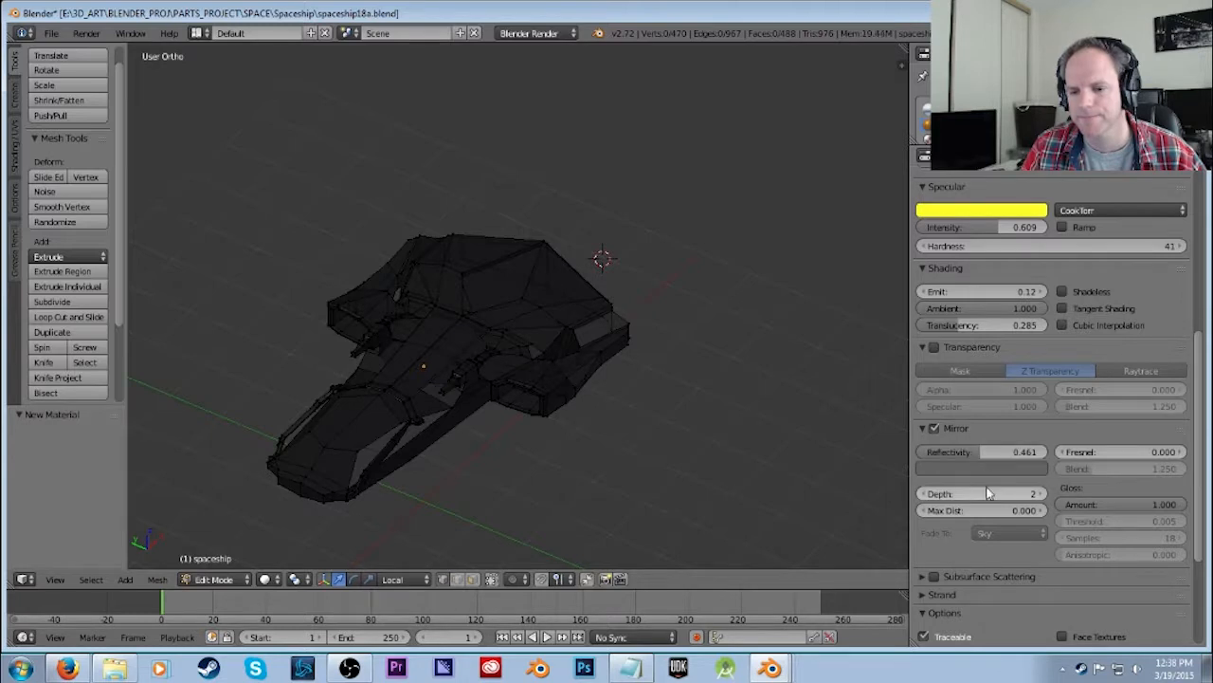
Save the scene as a new incremental file named spaceship19a.blend.
scroll(1088, 457, up, 6)
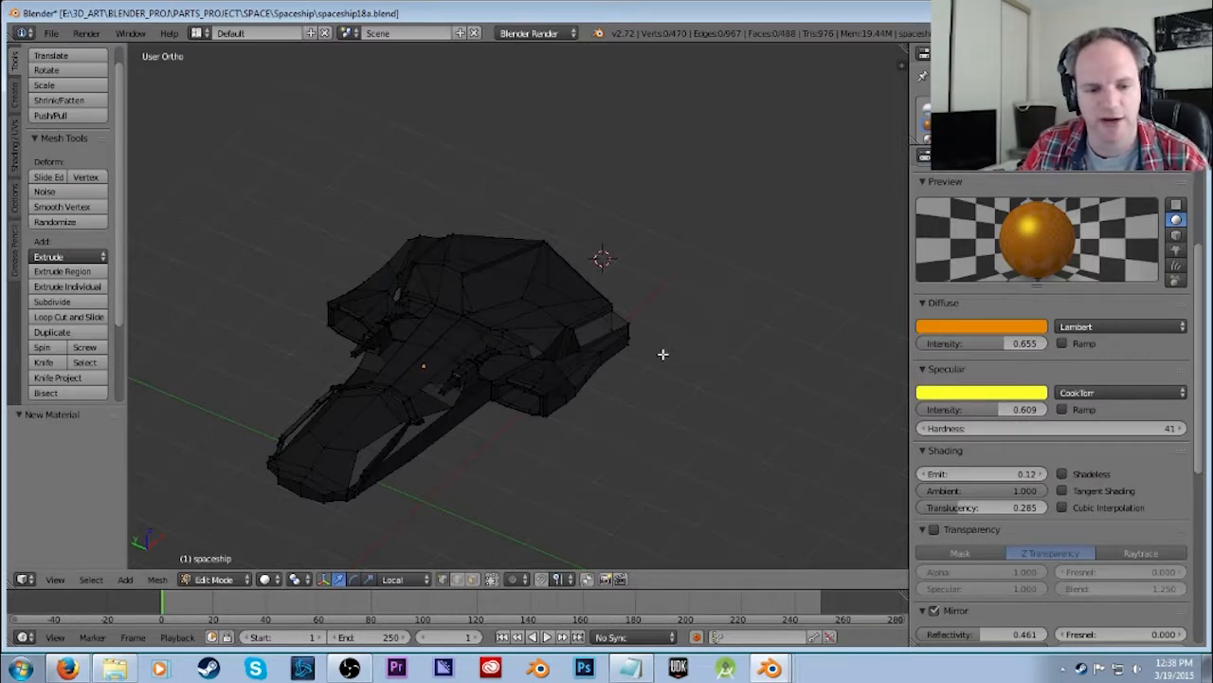
click(52, 33)
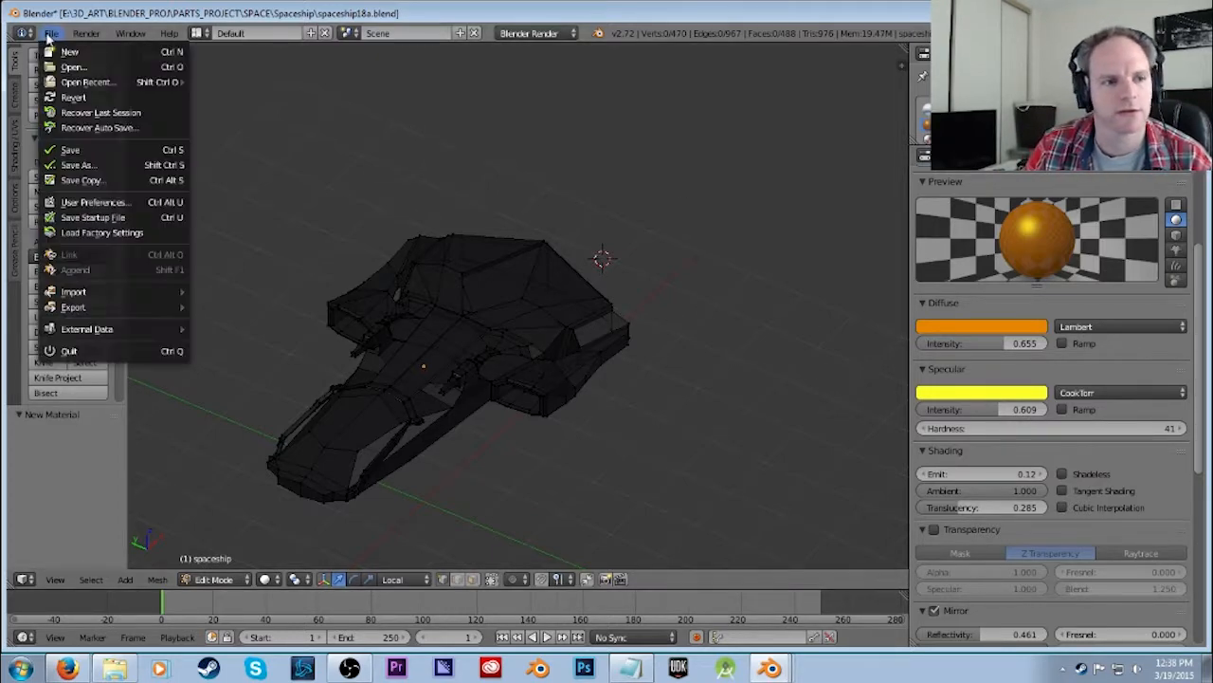
click(69, 164)
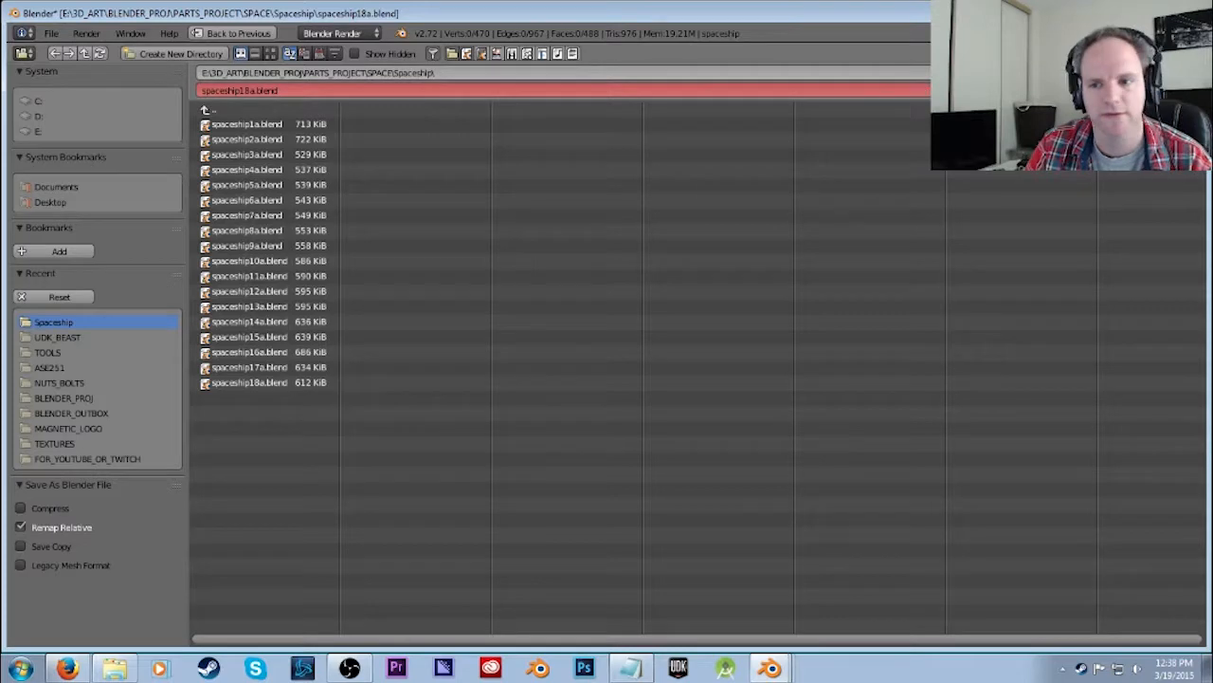
key(KP_Add)
key(Return)
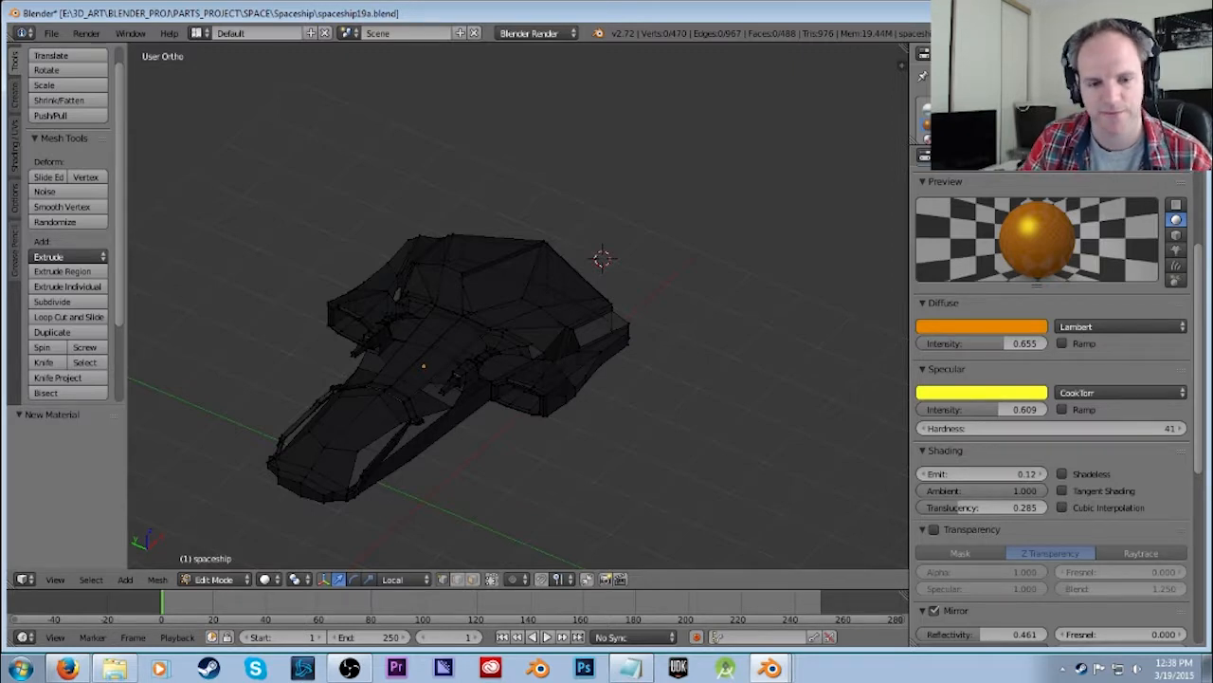
key(Tab)
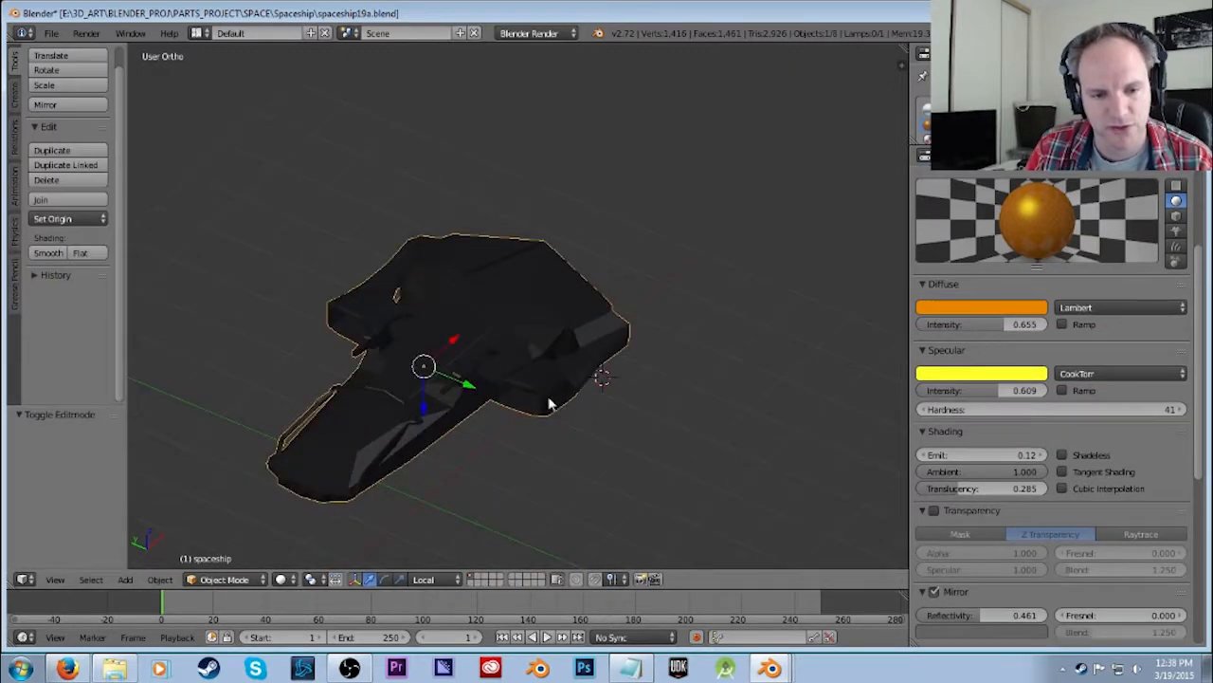
scroll(547, 405, up, 1)
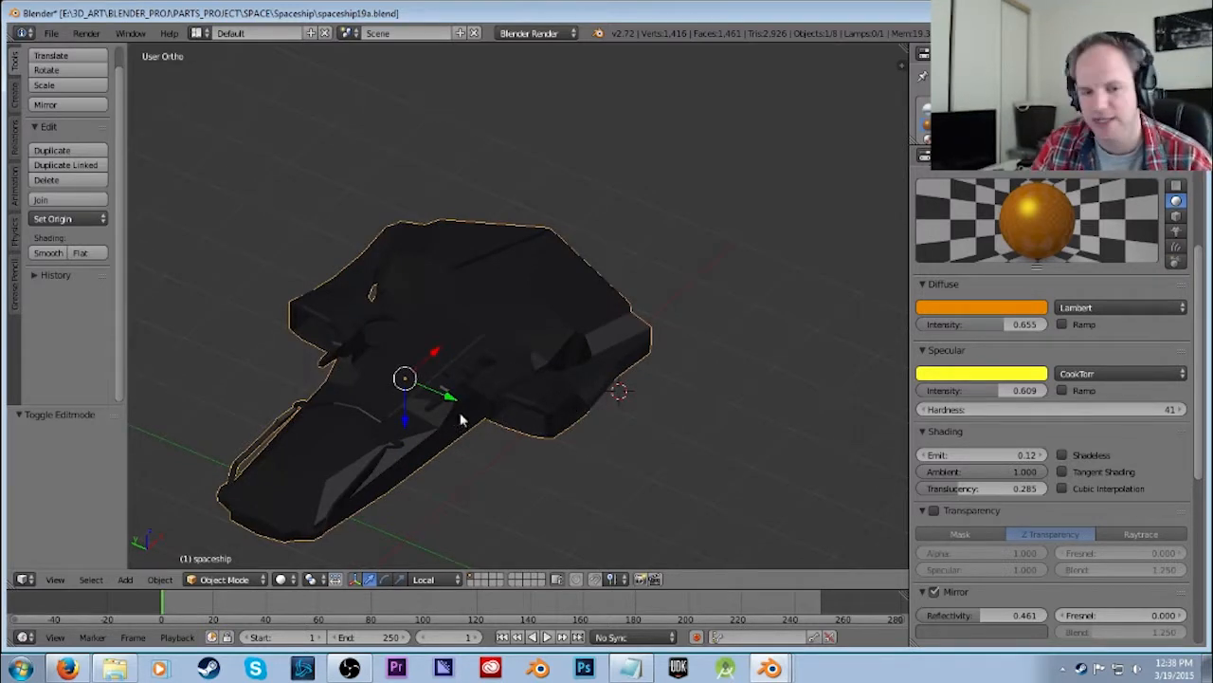
key(Tab)
mouse_move(642, 461)
middle_down()
mouse_move(645, 425)
mouse_move(733, 459)
mouse_move(761, 433)
mouse_move(646, 453)
middle_up()
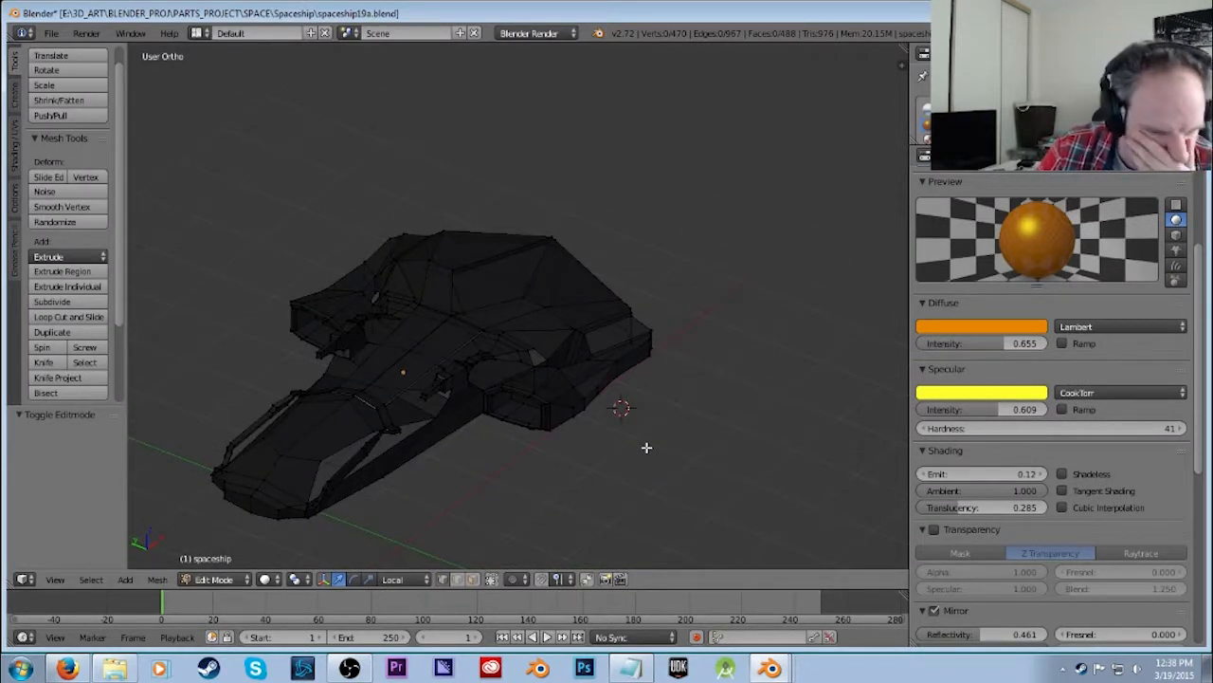
Lasso-select the faces of the thin raised rail along one side of the spaceship's nose.
middle_drag(537, 474, 734, 335)
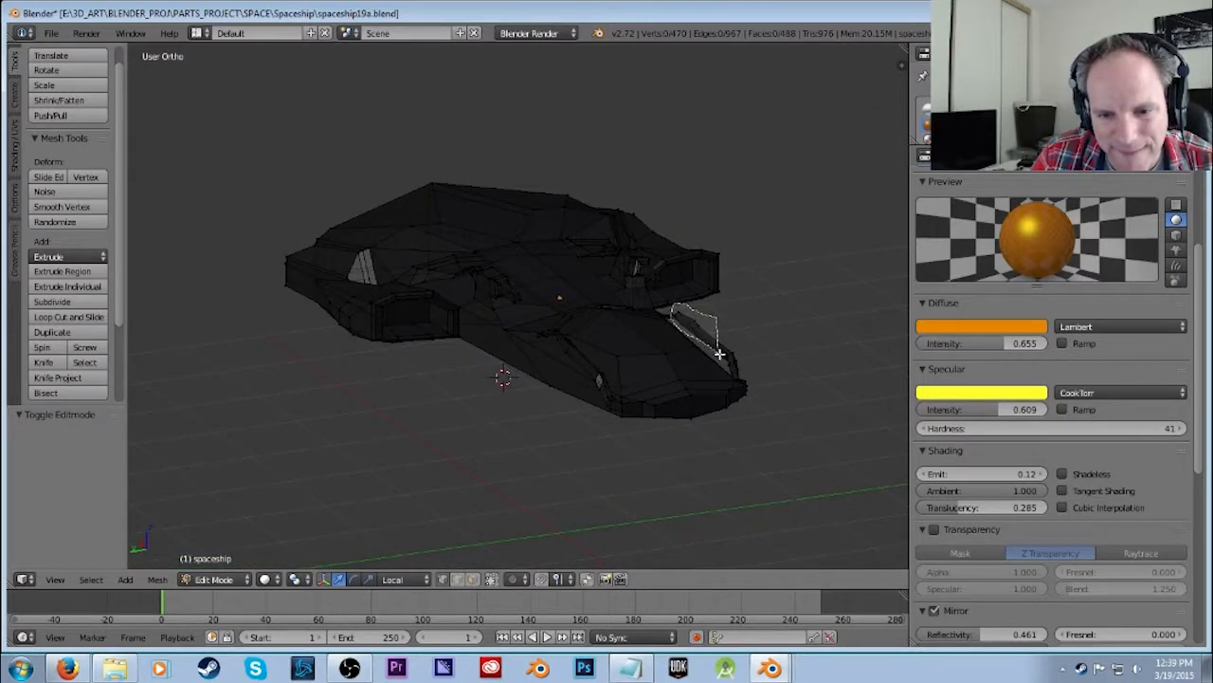
ctrl+drag(743, 376, 775, 389)
middle_drag(806, 357, 585, 559)
middle_drag(653, 463, 739, 500)
scroll(834, 454, up, 2)
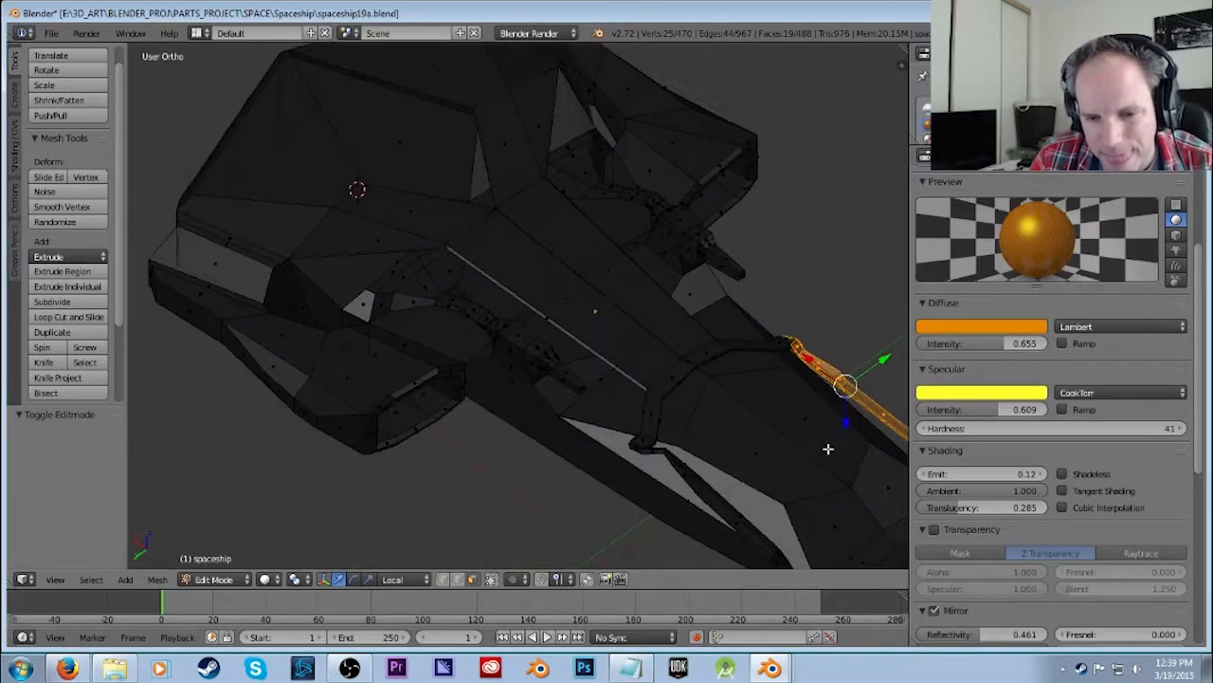
shift+middle_drag(828, 447, 608, 336)
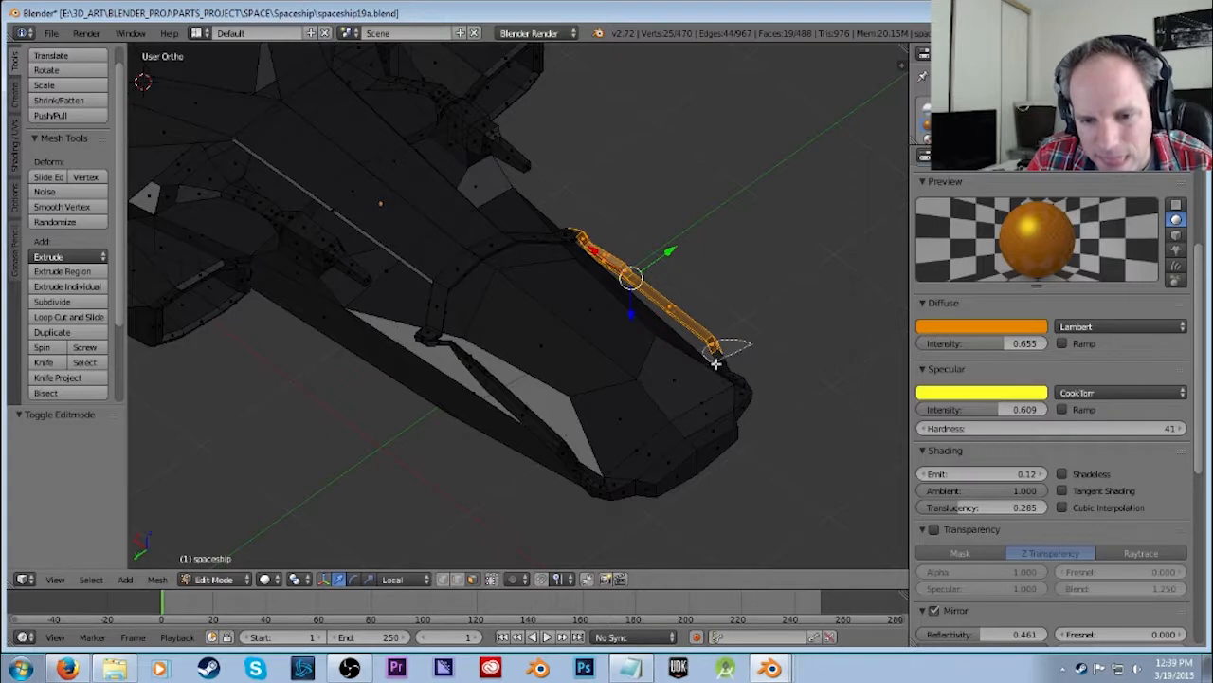
ctrl+drag(736, 367, 741, 364)
mouse_move(767, 352)
middle_down()
mouse_move(692, 371)
mouse_move(651, 347)
mouse_move(597, 413)
middle_up()
middle_drag(513, 525, 514, 475)
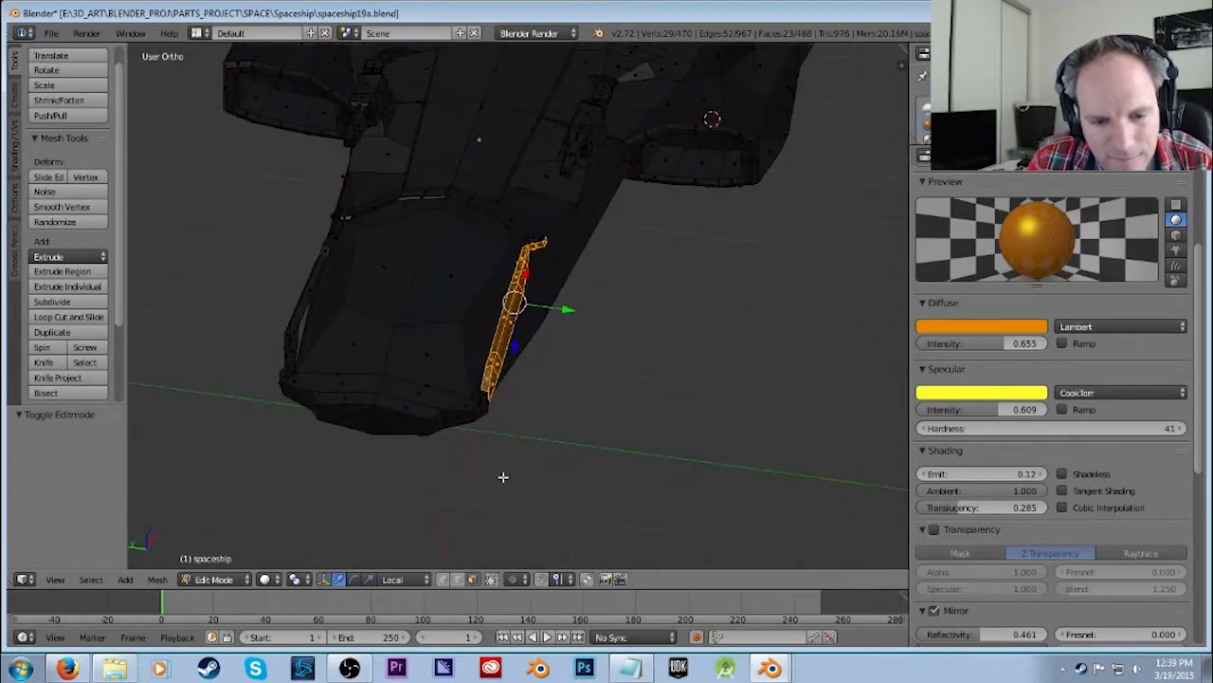
mouse_move(520, 358)
middle_down()
mouse_move(569, 355)
mouse_move(530, 336)
middle_up()
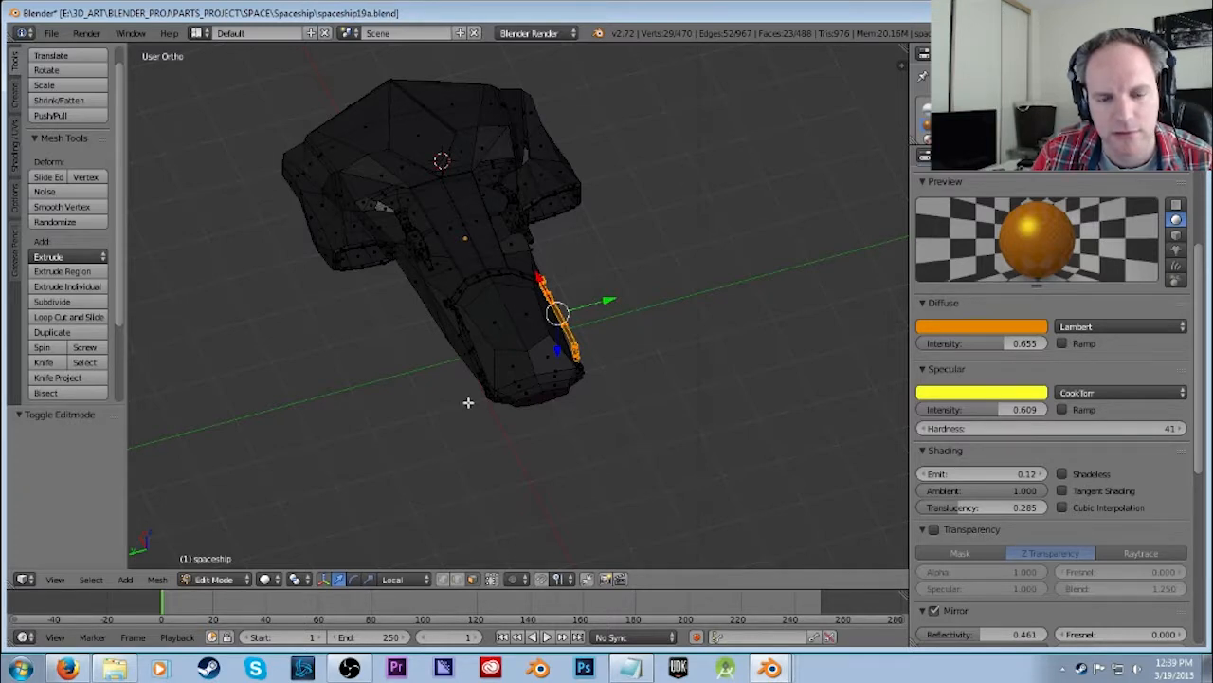
Add the faces at the front end of the selected nose rail to the selection.
middle_drag(646, 317, 617, 363)
scroll(612, 425, up, 2)
middle_drag(587, 460, 515, 456)
drag(389, 409, 413, 432)
right_click(417, 437)
middle_drag(424, 444, 430, 483)
scroll(502, 417, up, 3)
middle_drag(531, 387, 547, 186)
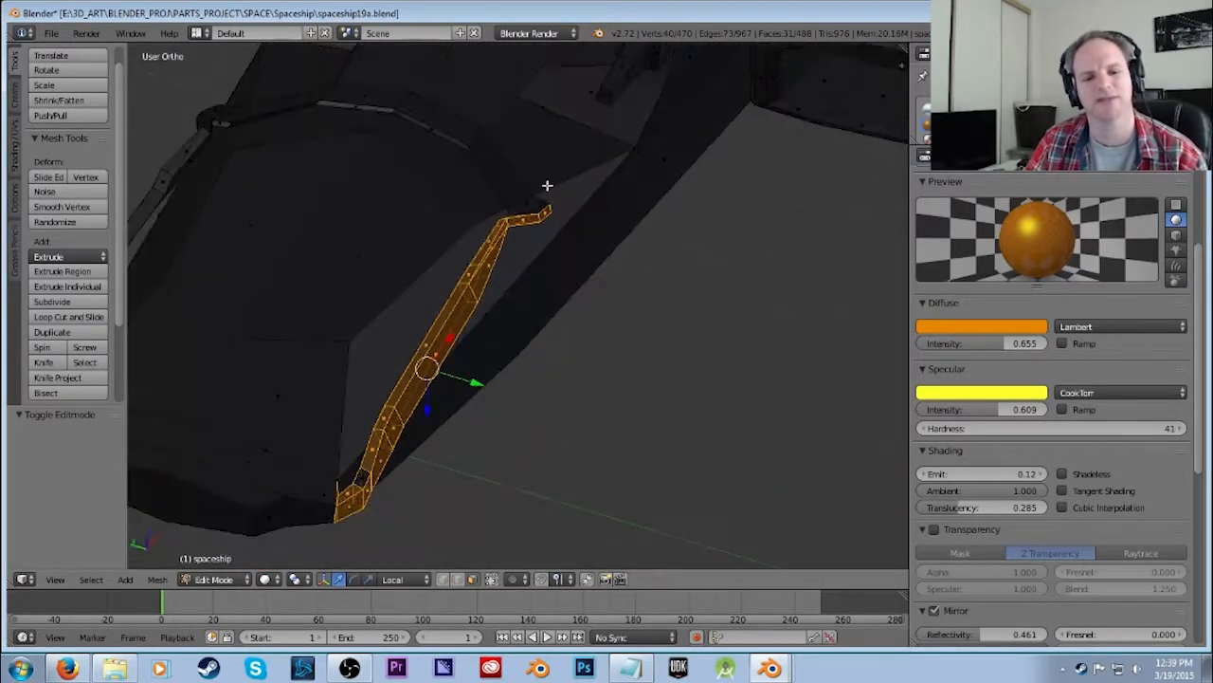
Extend the selection around the rail's rear corner and across the arched band to the opposite side of the nose.
middle_drag(577, 237, 724, 290)
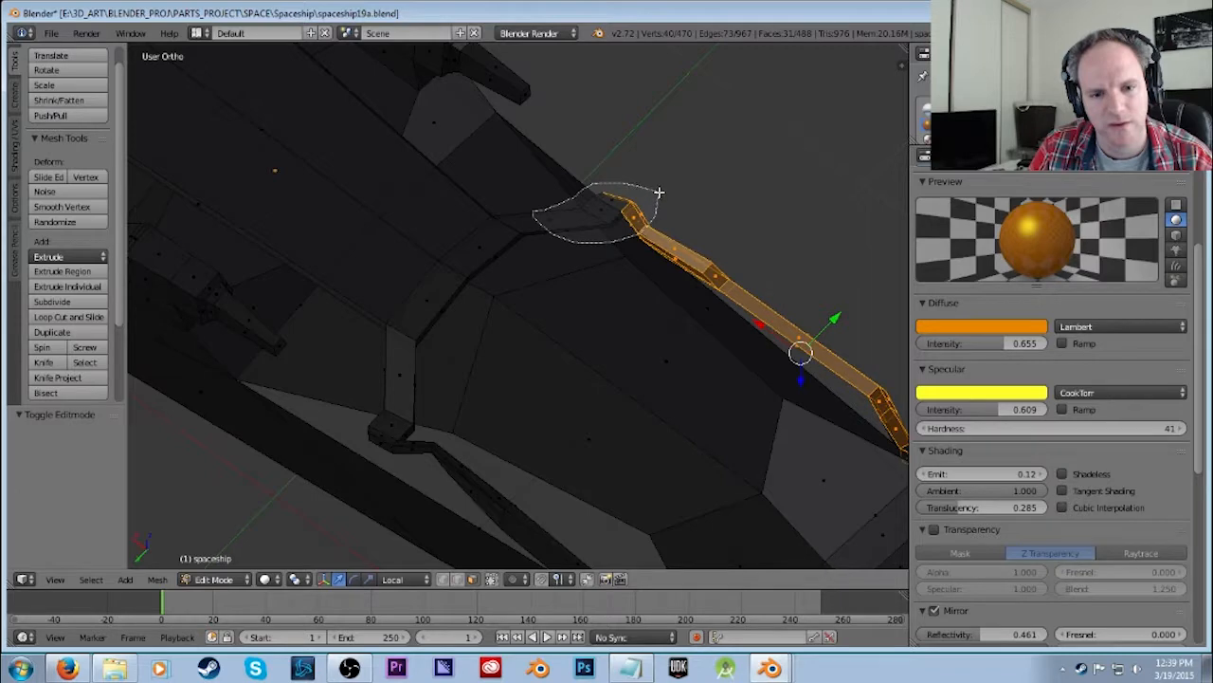
alt+shift+right_click(533, 215)
mouse_move(533, 214)
middle_down()
mouse_move(733, 220)
mouse_move(575, 251)
mouse_move(613, 184)
mouse_move(623, 184)
mouse_move(548, 229)
middle_up()
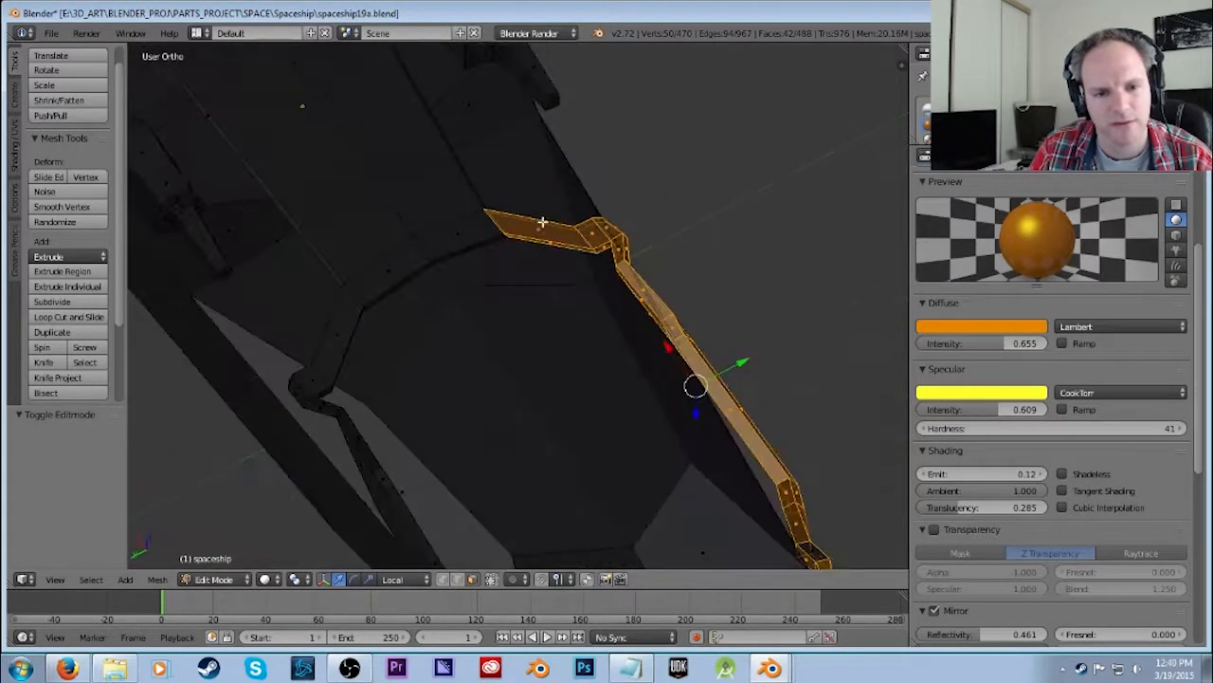
mouse_move(403, 222)
ctrl+mouse_down()
mouse_move(374, 287)
mouse_move(529, 247)
ctrl+mouse_up()
middle_drag(517, 291, 469, 269)
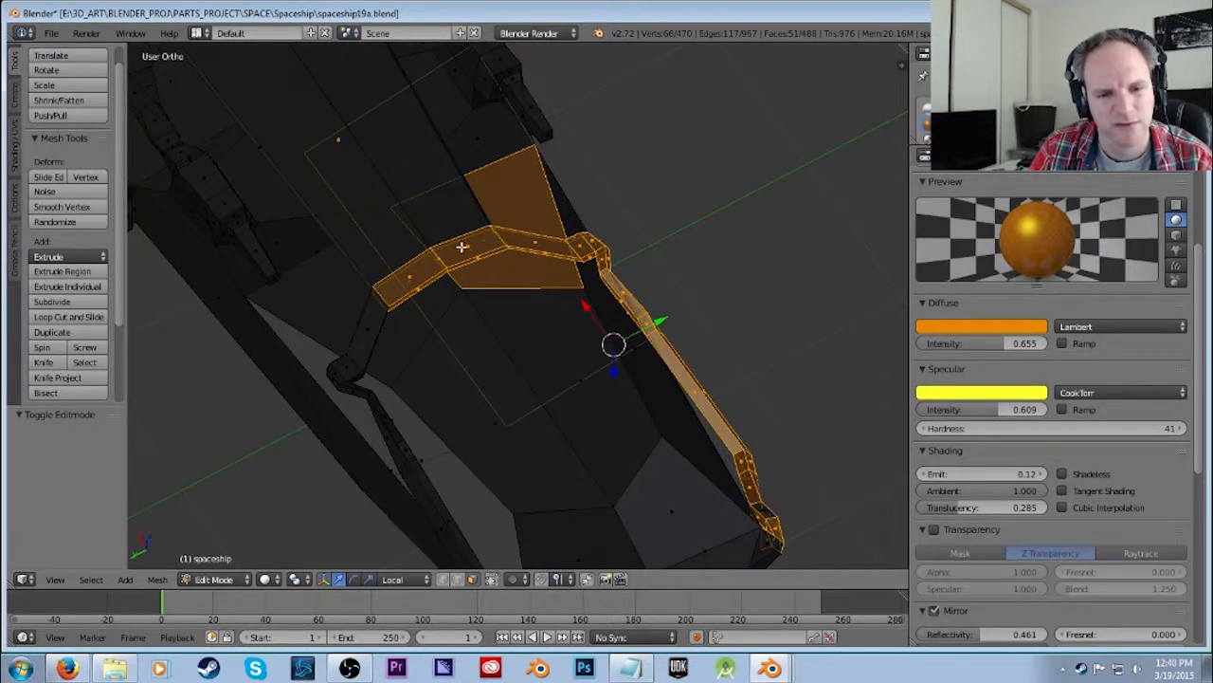
mouse_move(376, 260)
ctrl+mouse_down()
mouse_move(303, 382)
mouse_move(381, 377)
ctrl+mouse_up()
ctrl+drag(432, 253, 429, 256)
mouse_move(530, 451)
middle_down()
mouse_move(536, 493)
mouse_move(558, 379)
mouse_move(761, 408)
mouse_move(579, 446)
mouse_move(486, 405)
middle_up()
middle_drag(454, 453, 403, 407)
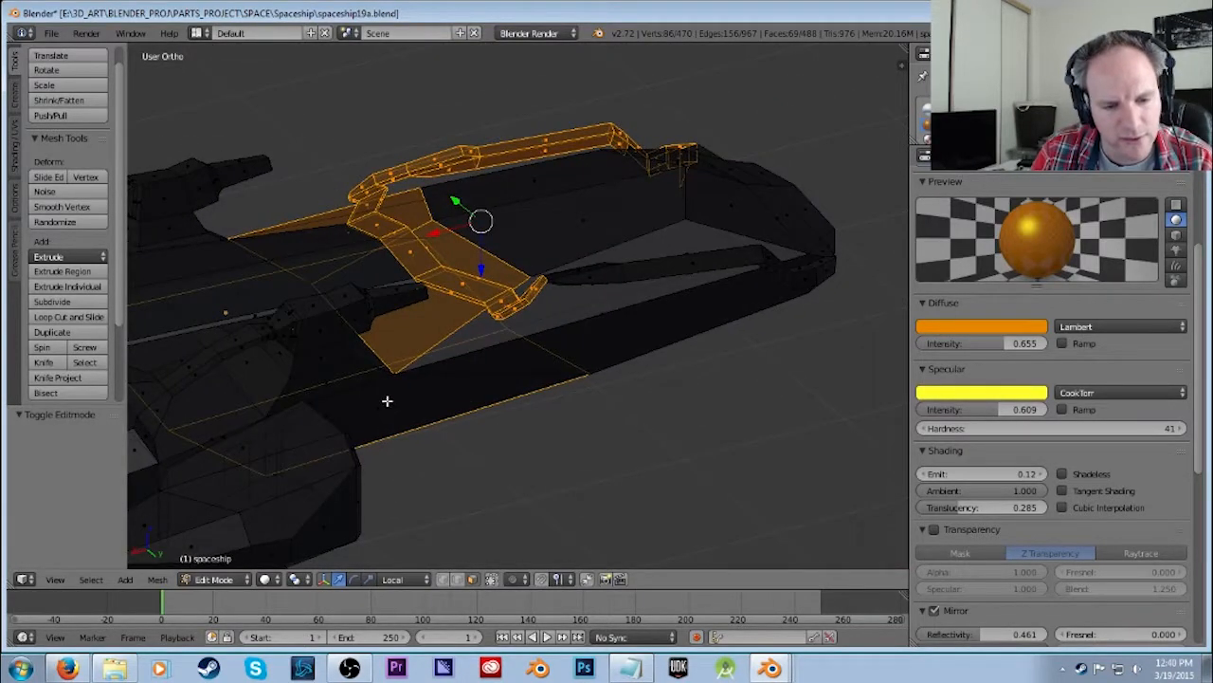
Deselect the stray hull faces around the arched band, keeping only the band and rail selected.
shift+right_click(384, 401)
shift+right_click(383, 402)
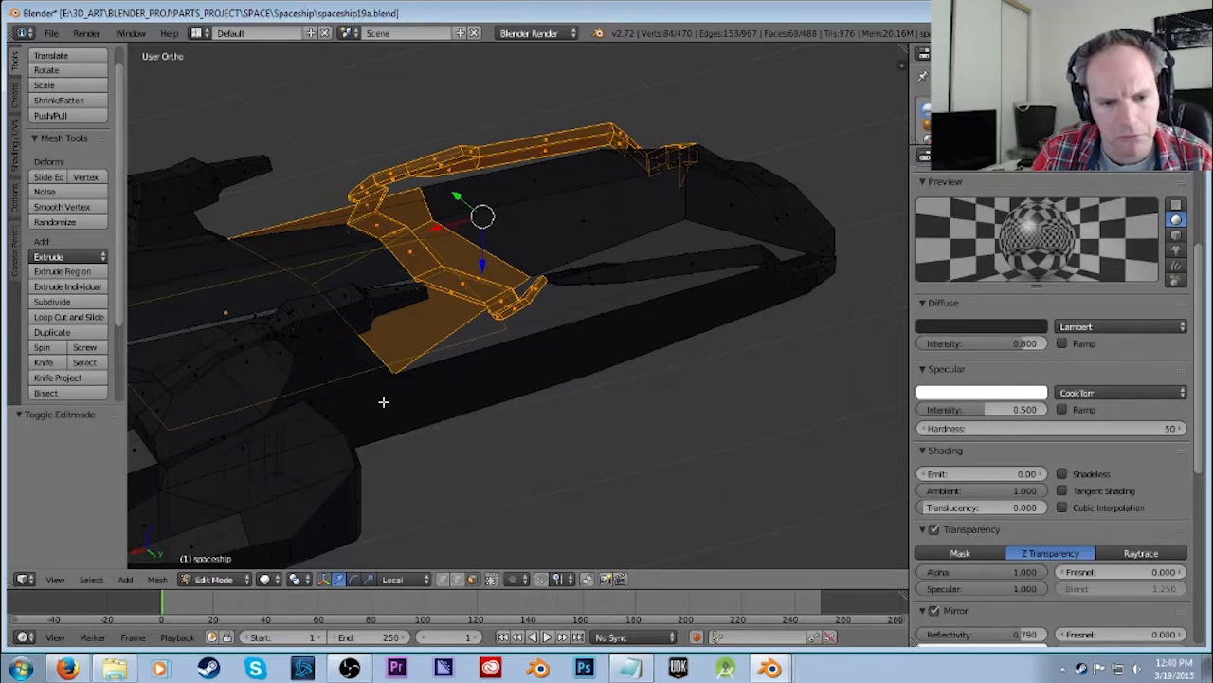
middle_drag(531, 351, 523, 385)
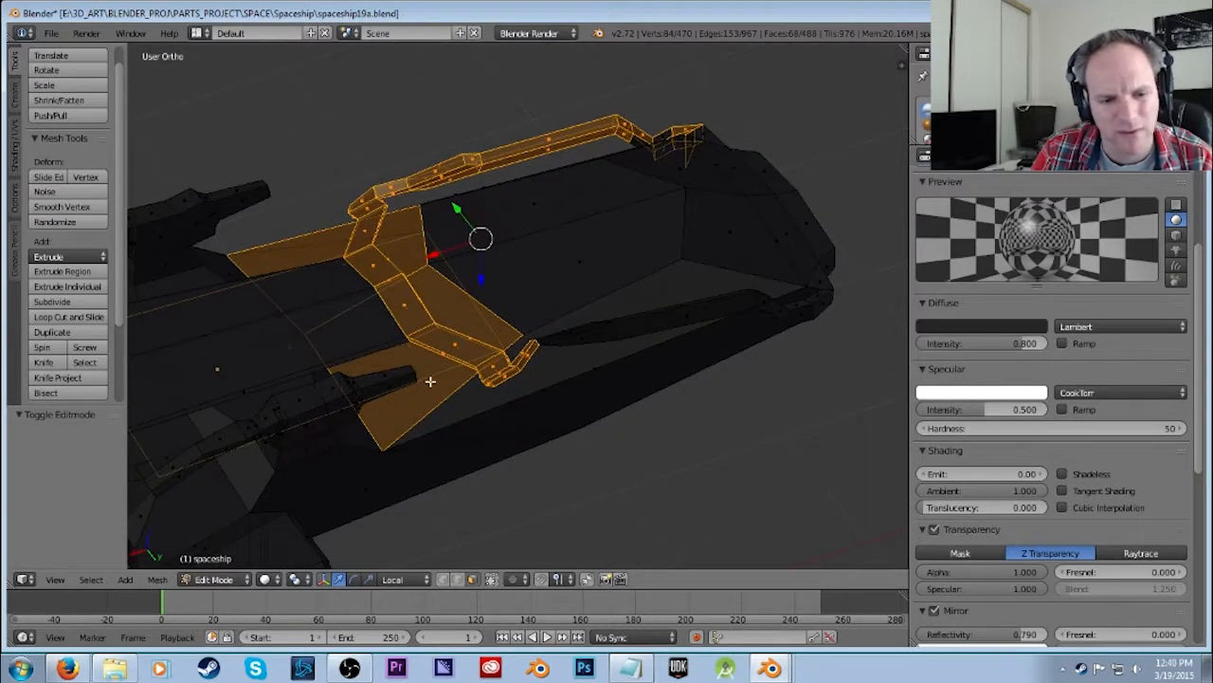
middle_drag(416, 384, 400, 402)
shift+right_click(239, 397)
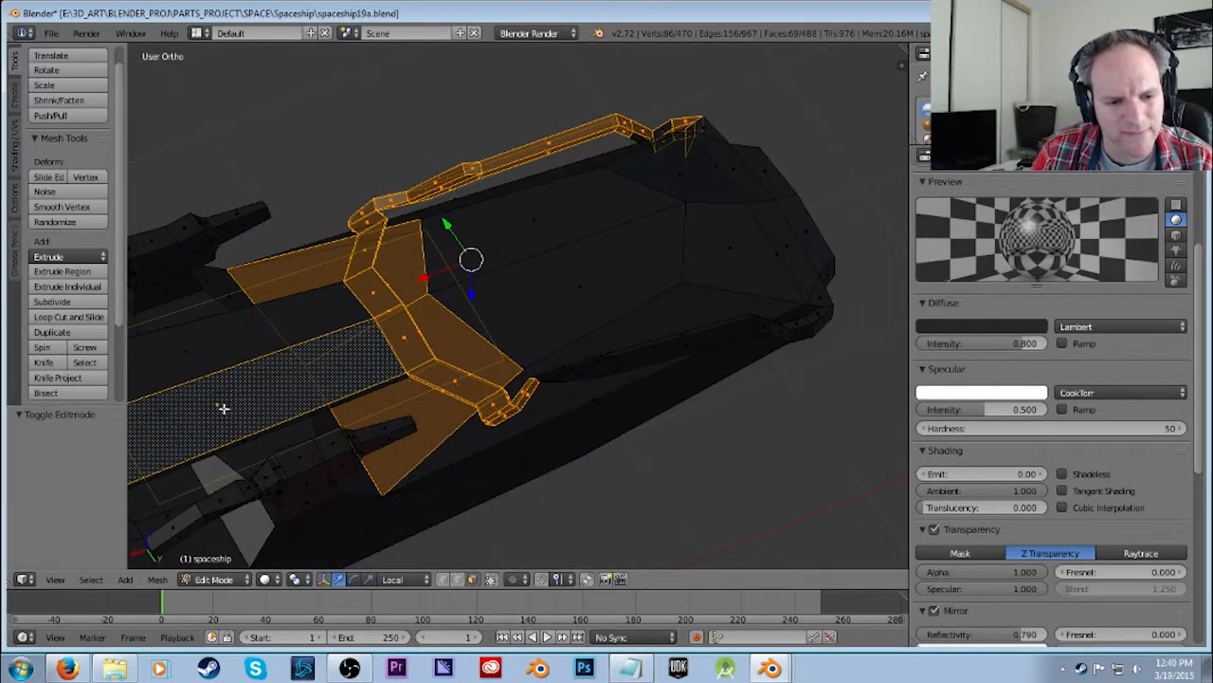
shift+right_click(224, 408)
shift+right_click(287, 358)
middle_drag(345, 354, 417, 326)
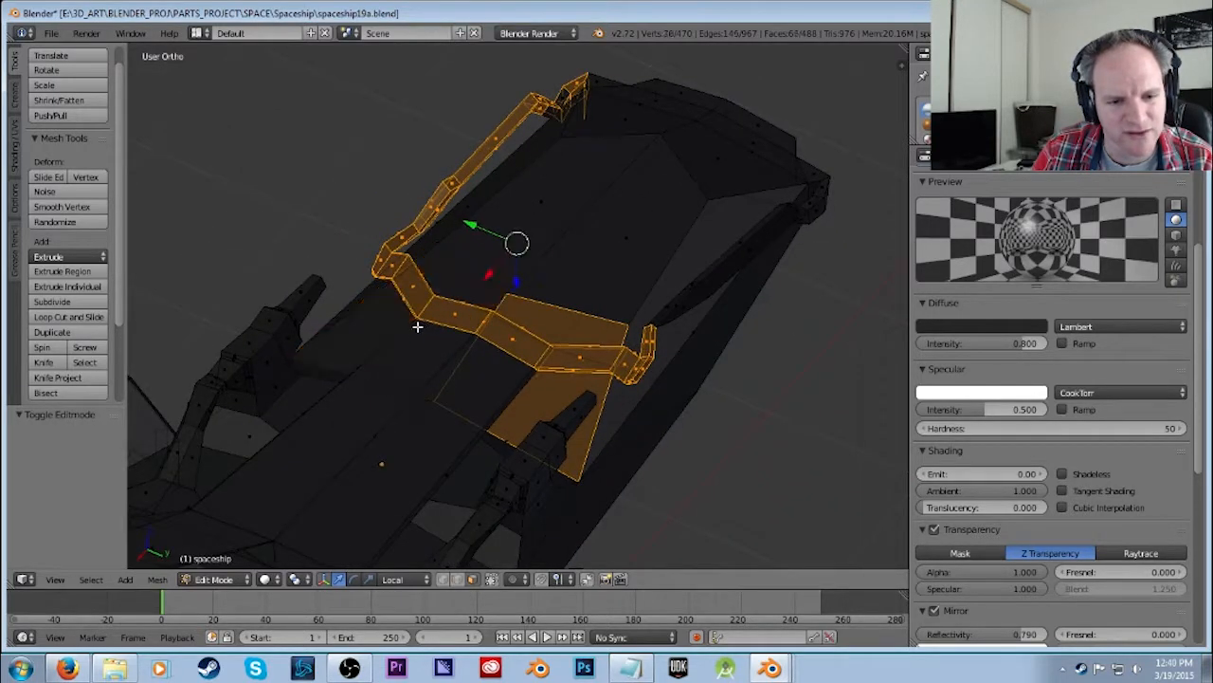
shift+right_click(538, 379)
Add the opposite nose rail to the selection and deselect the neighbouring hull faces caught with it.
middle_drag(718, 420, 755, 354)
mouse_move(655, 319)
ctrl+mouse_down()
mouse_move(596, 374)
mouse_move(663, 363)
ctrl+mouse_up()
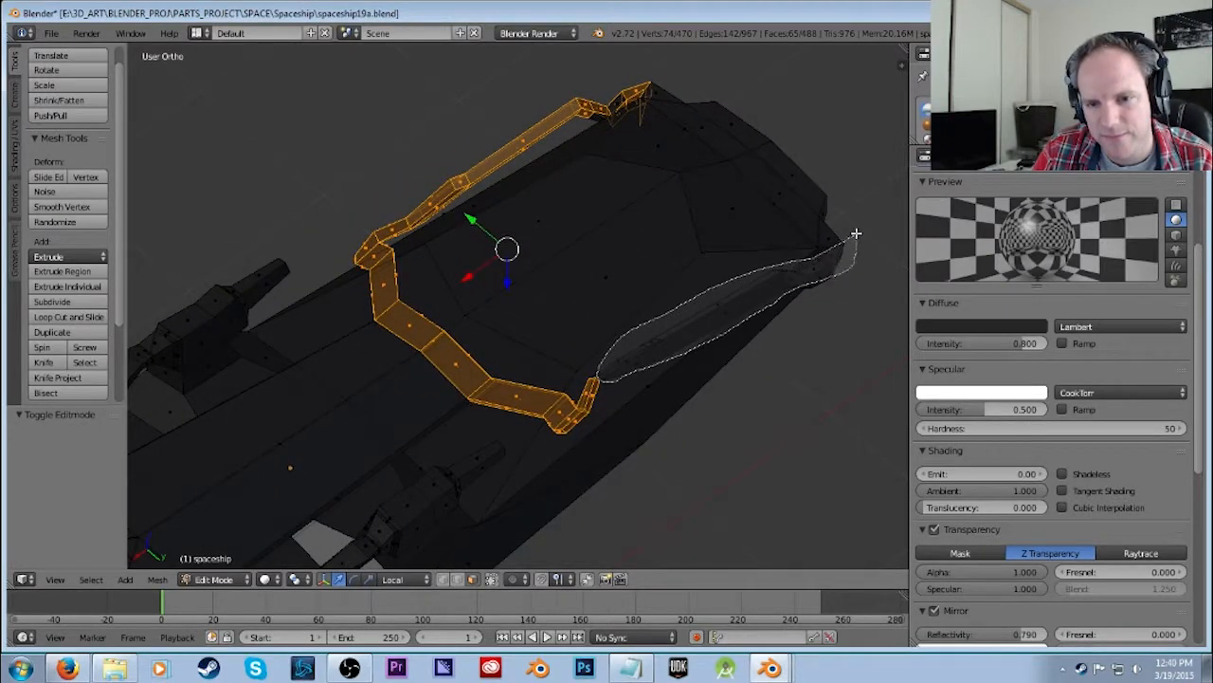
ctrl+drag(856, 233, 856, 235)
middle_drag(713, 404, 634, 375)
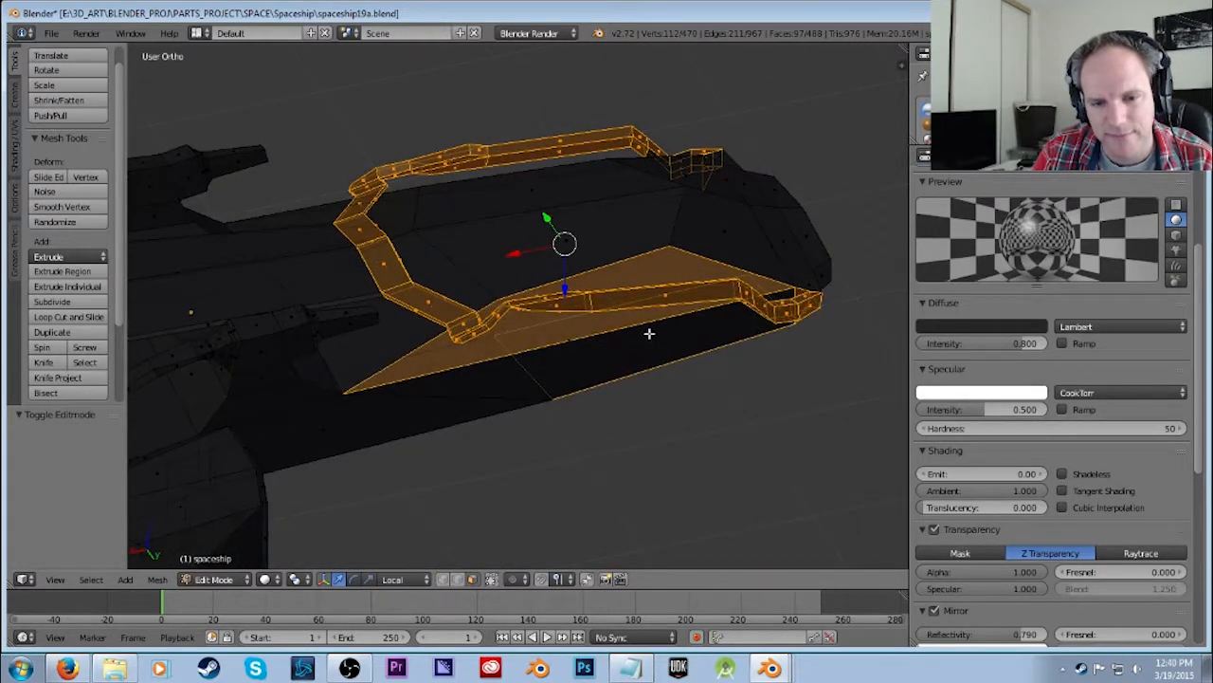
middle_drag(558, 355, 723, 271)
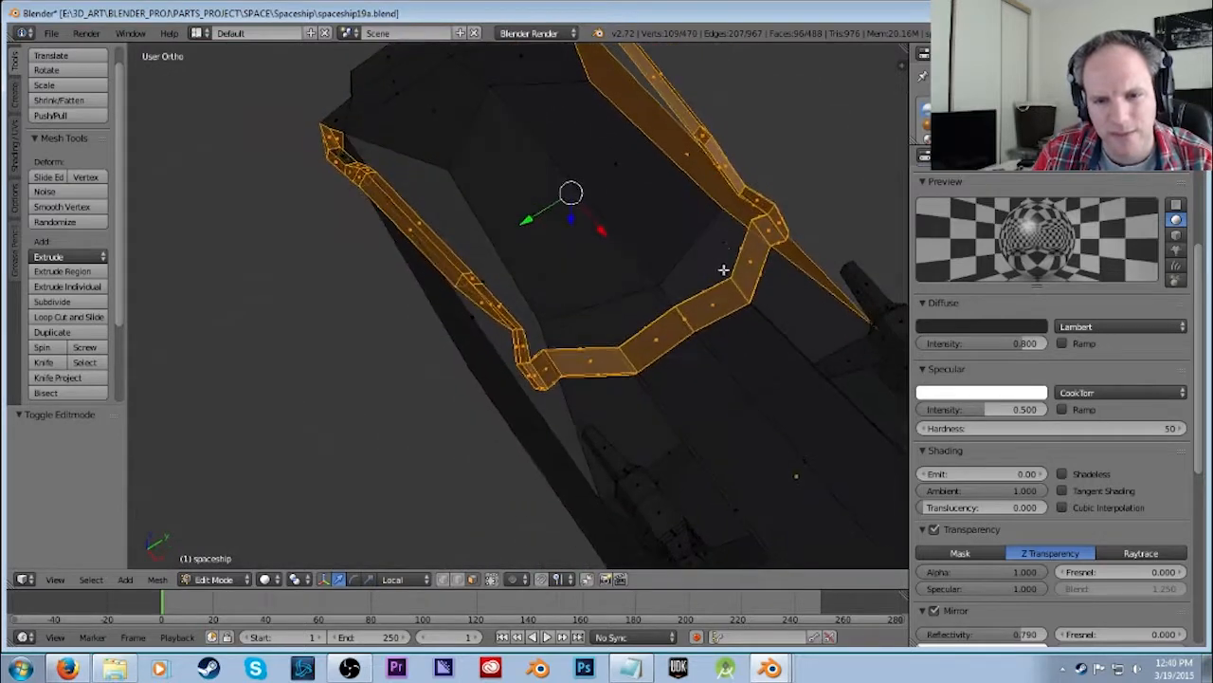
shift+right_click(686, 155)
Add the remaining small faces at the front tips of both nose rails to the selection.
middle_drag(710, 184, 380, 94)
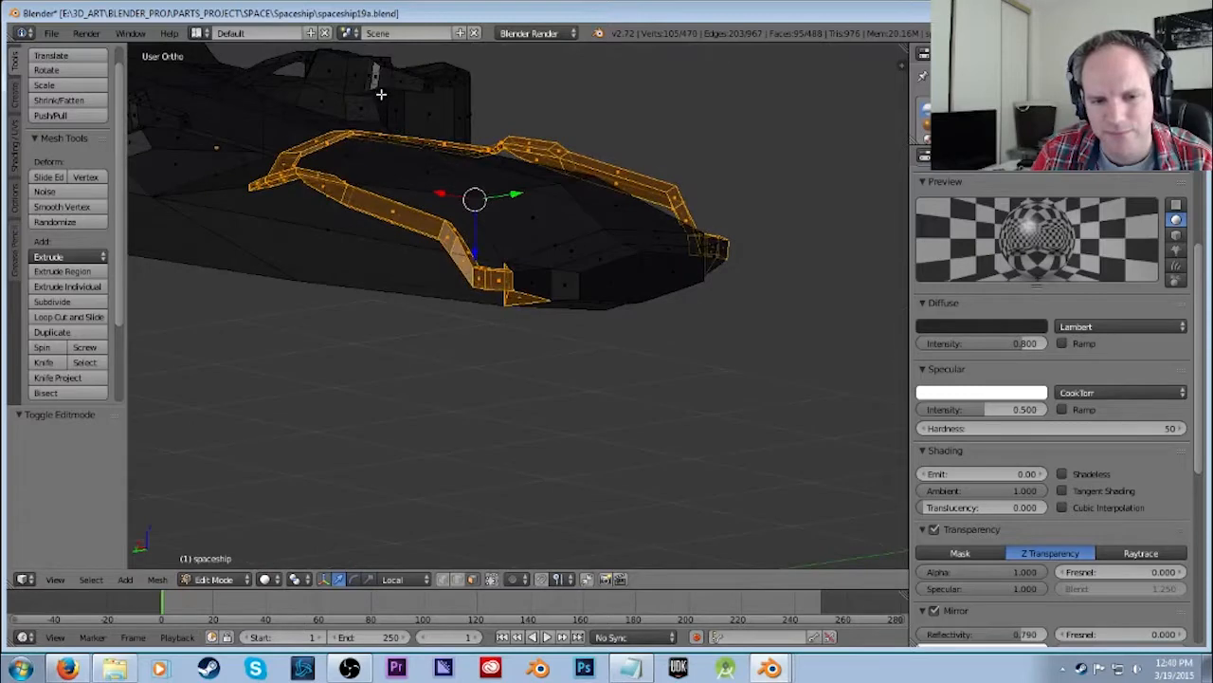
middle_drag(443, 243, 472, 250)
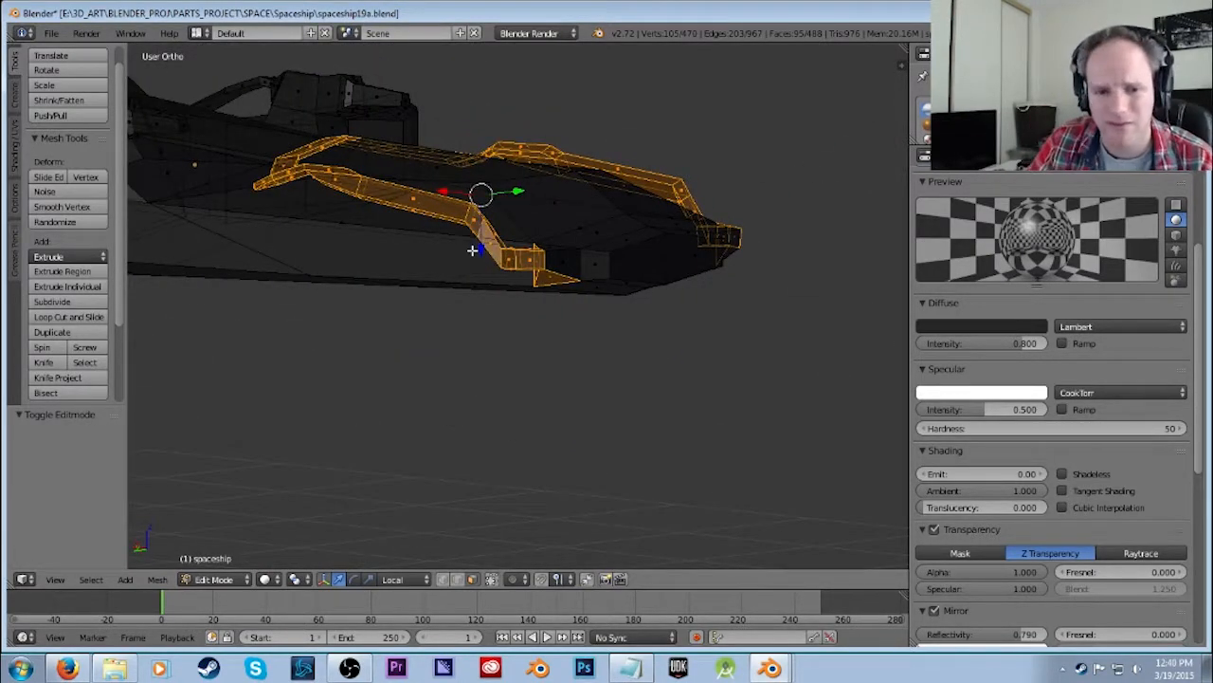
middle_drag(572, 339, 519, 433)
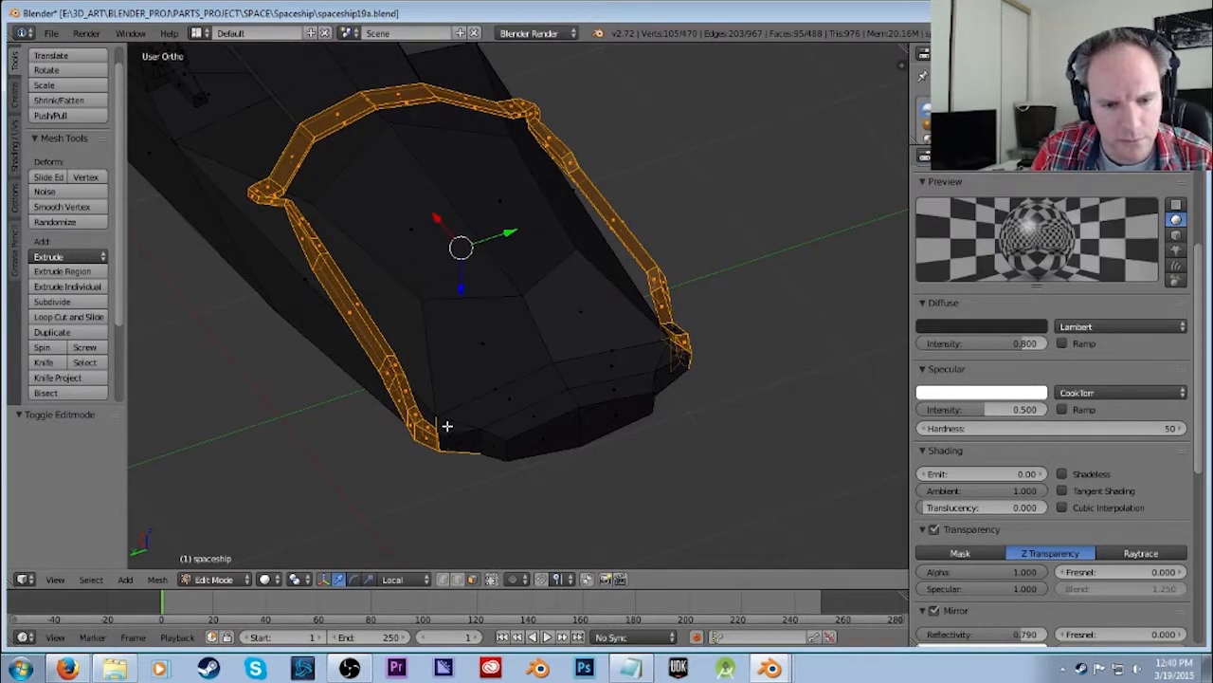
ctrl+drag(465, 445, 465, 445)
mouse_move(670, 387)
middle_down()
mouse_move(614, 387)
mouse_move(557, 420)
middle_up()
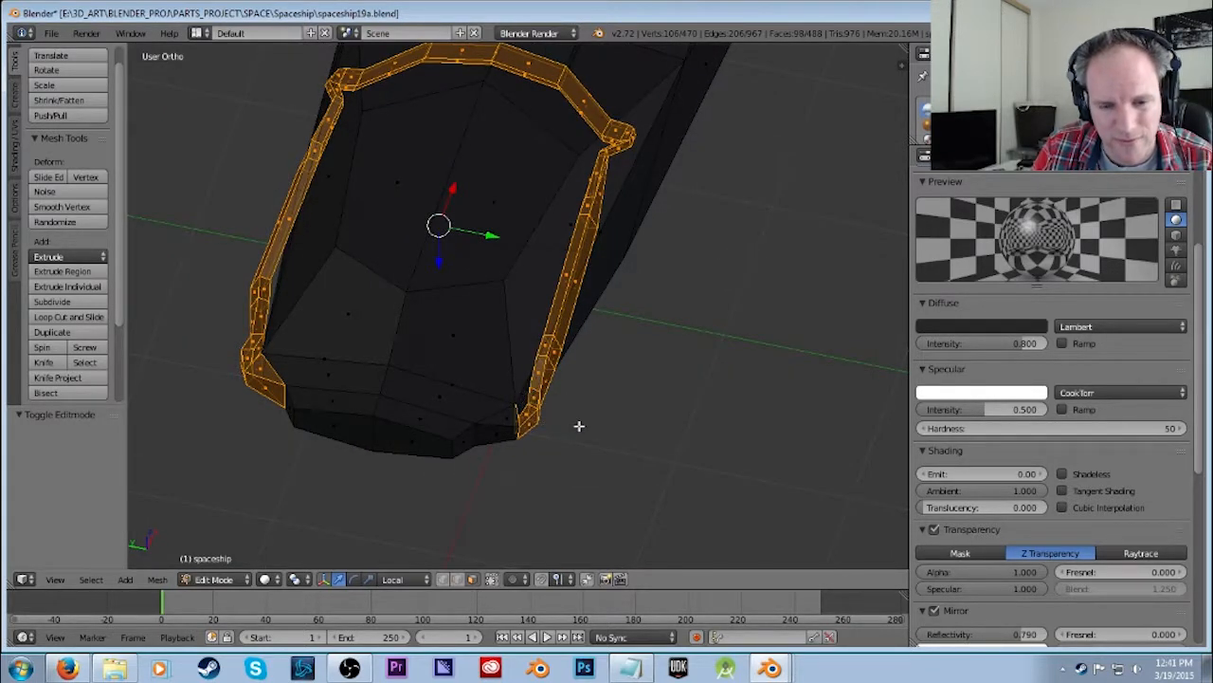
ctrl+drag(490, 425, 523, 449)
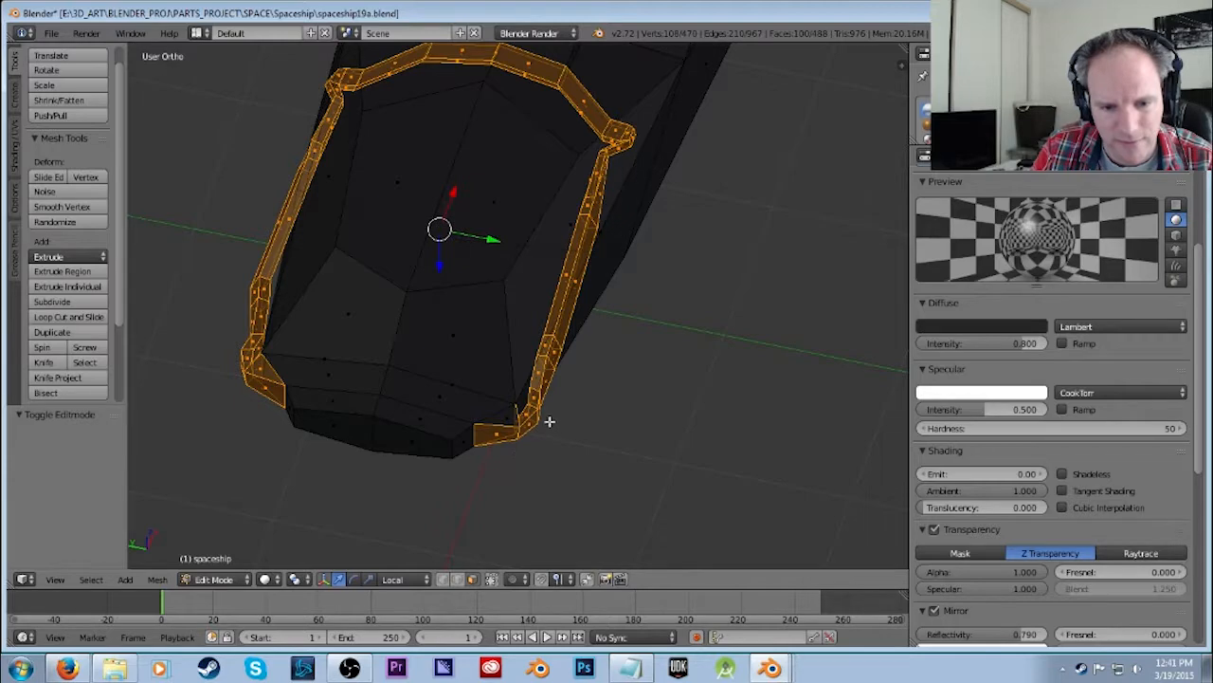
middle_drag(563, 455, 548, 387)
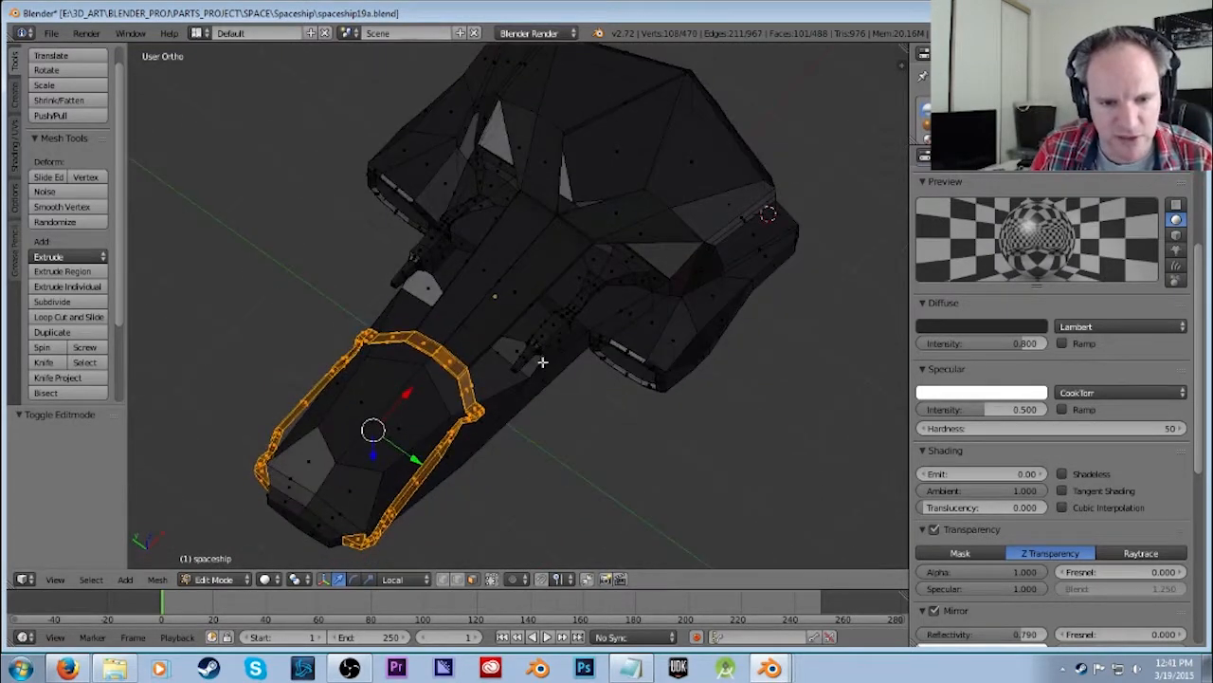
Add the two long central spine panels behind the arched band and deselect the stray side face.
middle_drag(533, 240, 582, 265)
scroll(495, 274, up, 3)
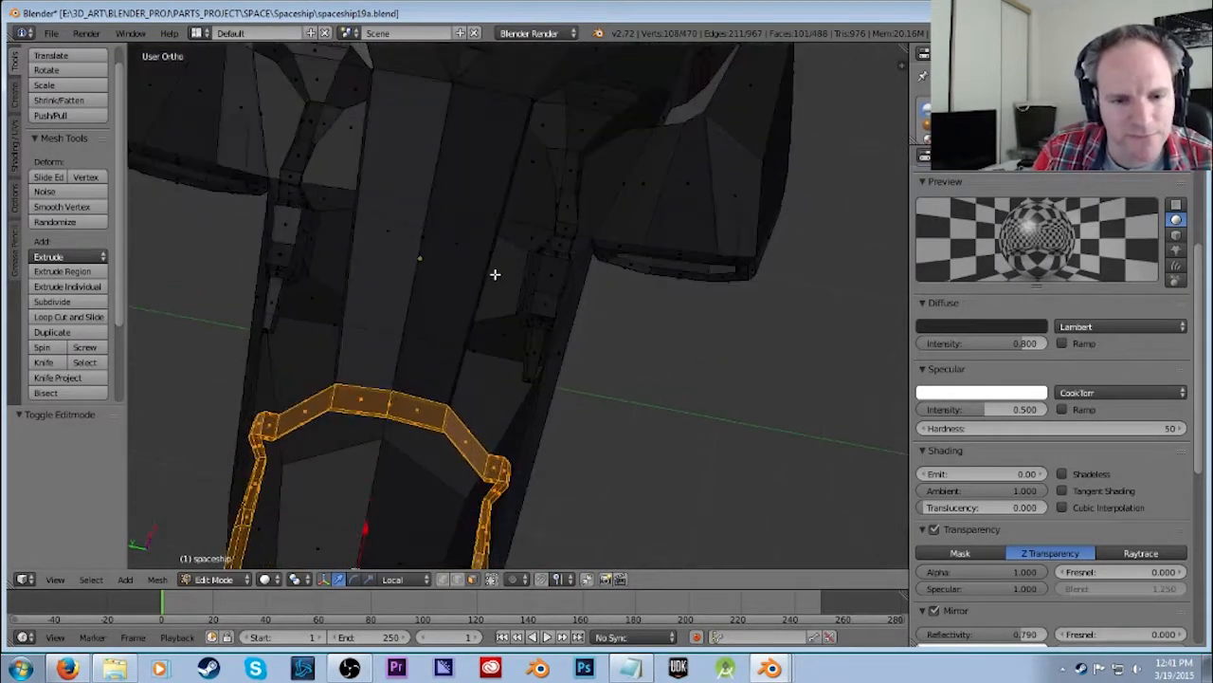
mouse_move(373, 212)
ctrl+mouse_down()
mouse_move(364, 252)
mouse_move(494, 266)
mouse_move(502, 241)
ctrl+mouse_up()
mouse_move(509, 293)
middle_down()
mouse_move(401, 313)
mouse_move(485, 284)
mouse_move(360, 377)
middle_up()
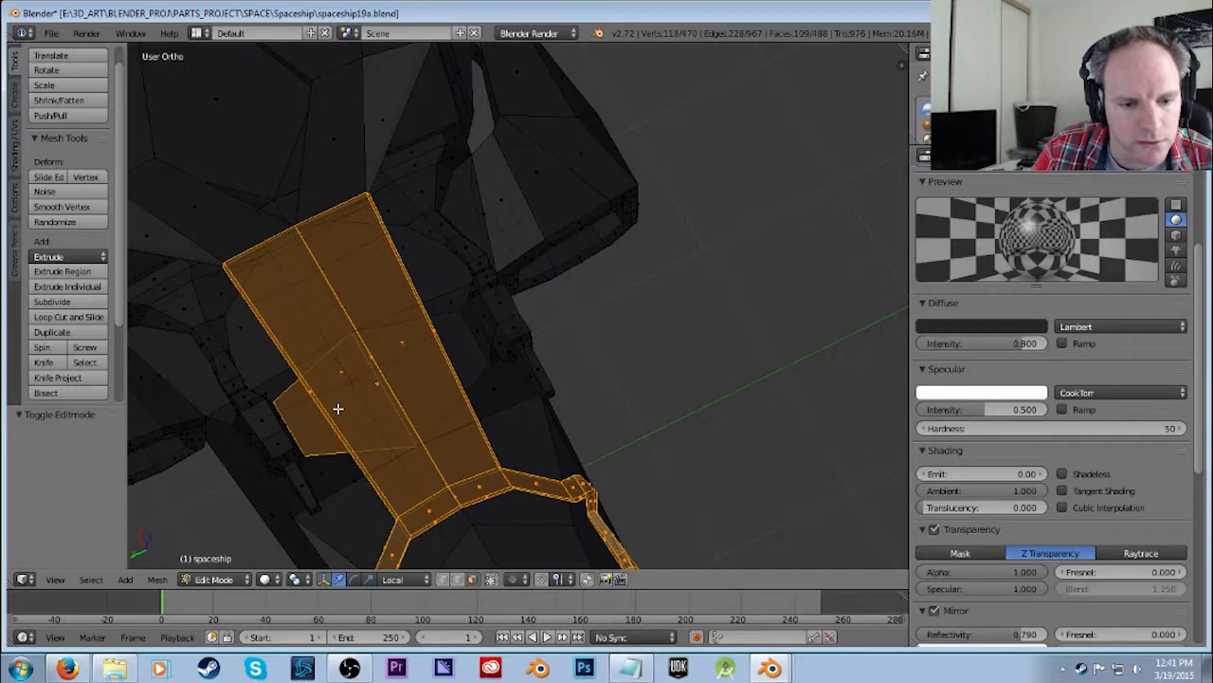
shift+right_click(343, 410)
Add the forked faces at the rear end of the central spine panels to the selection on both sides.
middle_drag(424, 384, 443, 364)
scroll(443, 364, up, 2)
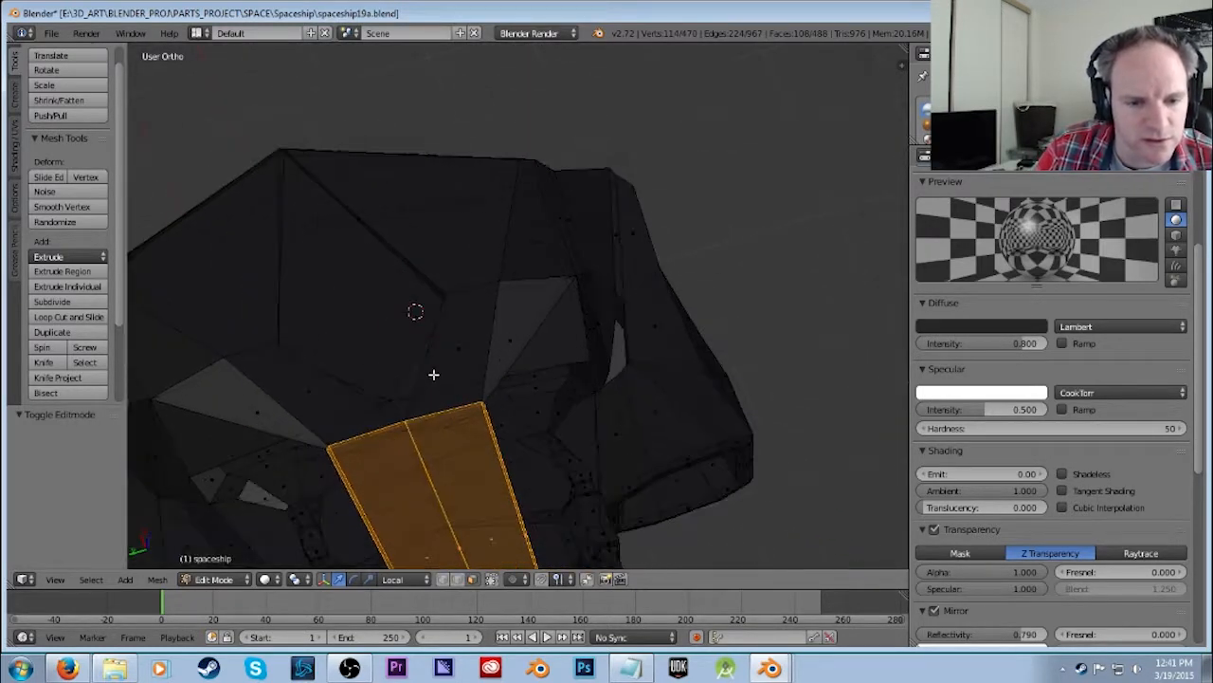
middle_drag(384, 417, 424, 354)
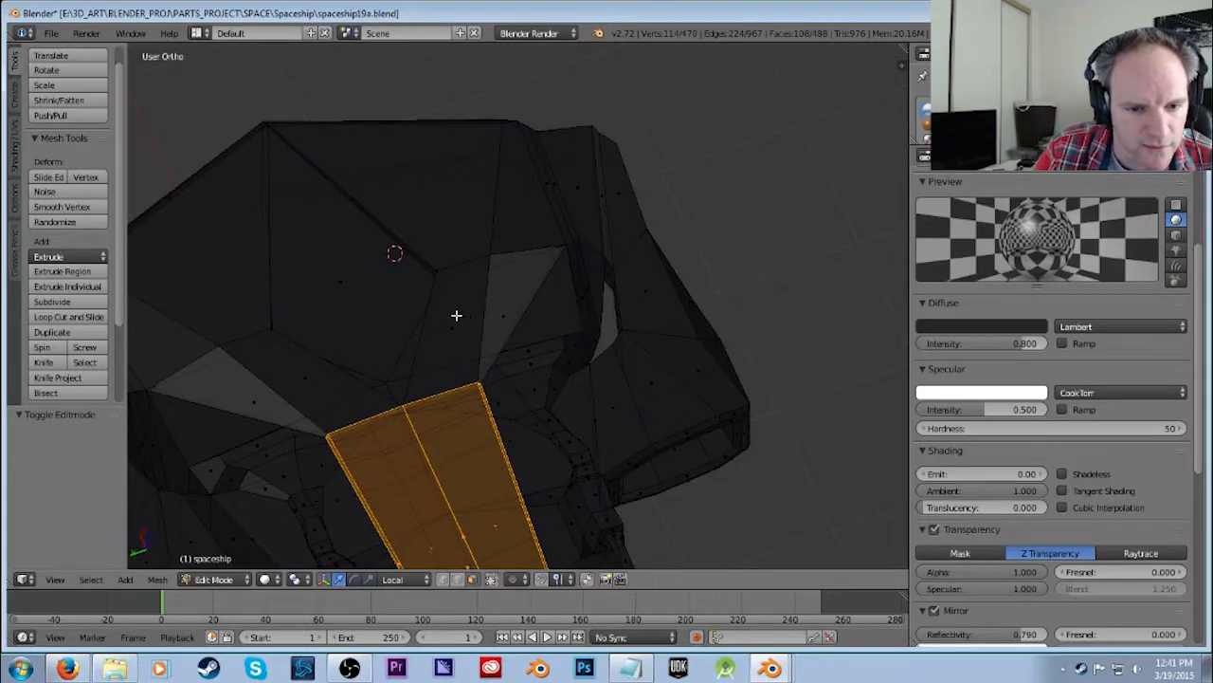
mouse_move(482, 320)
middle_down()
mouse_move(555, 272)
mouse_move(521, 274)
mouse_move(480, 311)
middle_up()
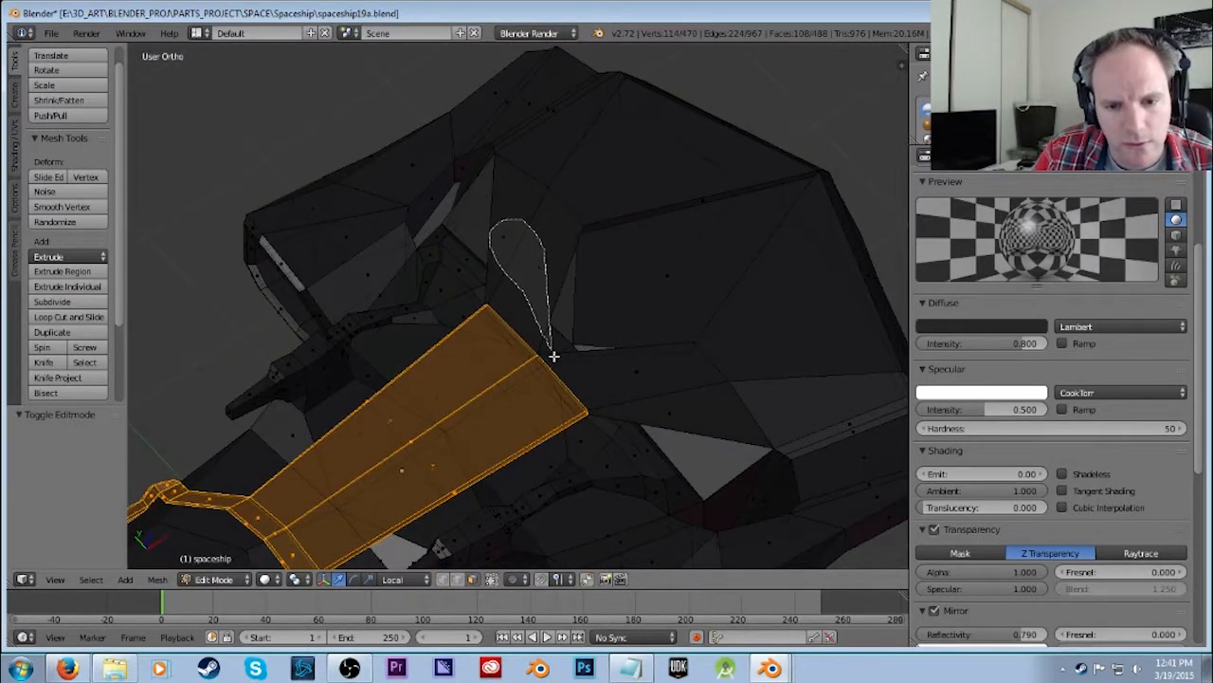
mouse_move(603, 409)
ctrl+mouse_down()
mouse_move(674, 425)
mouse_move(684, 396)
ctrl+mouse_up()
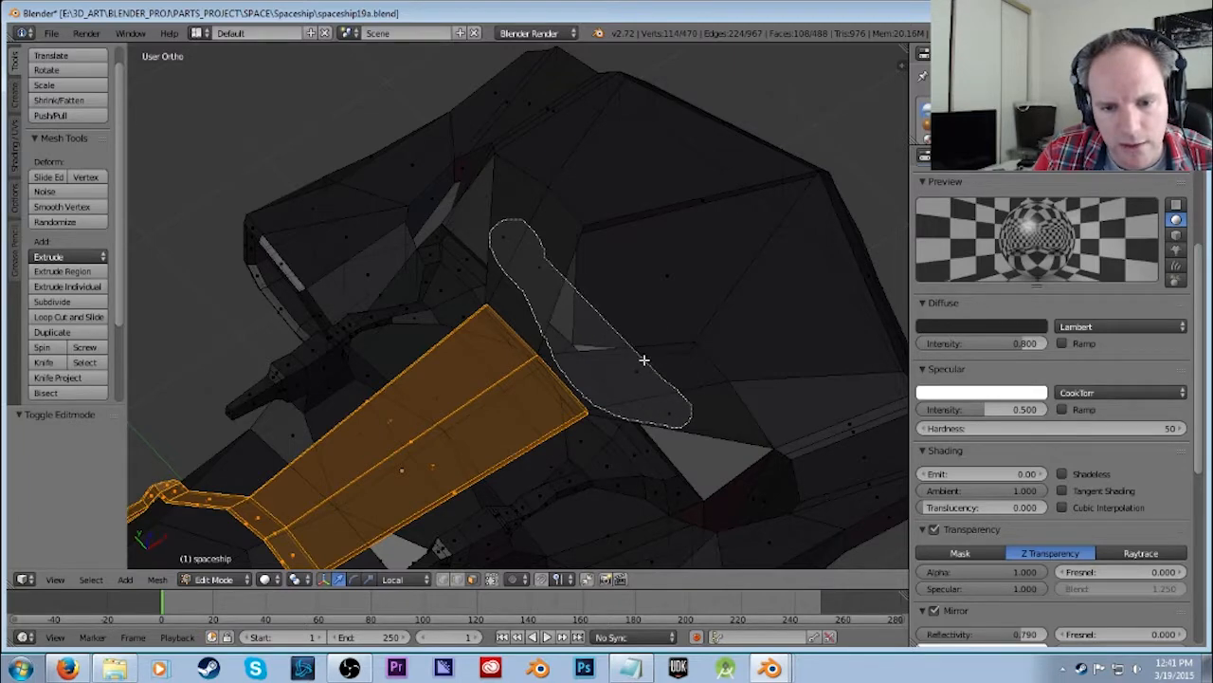
ctrl+drag(643, 361, 640, 357)
middle_drag(687, 390, 705, 425)
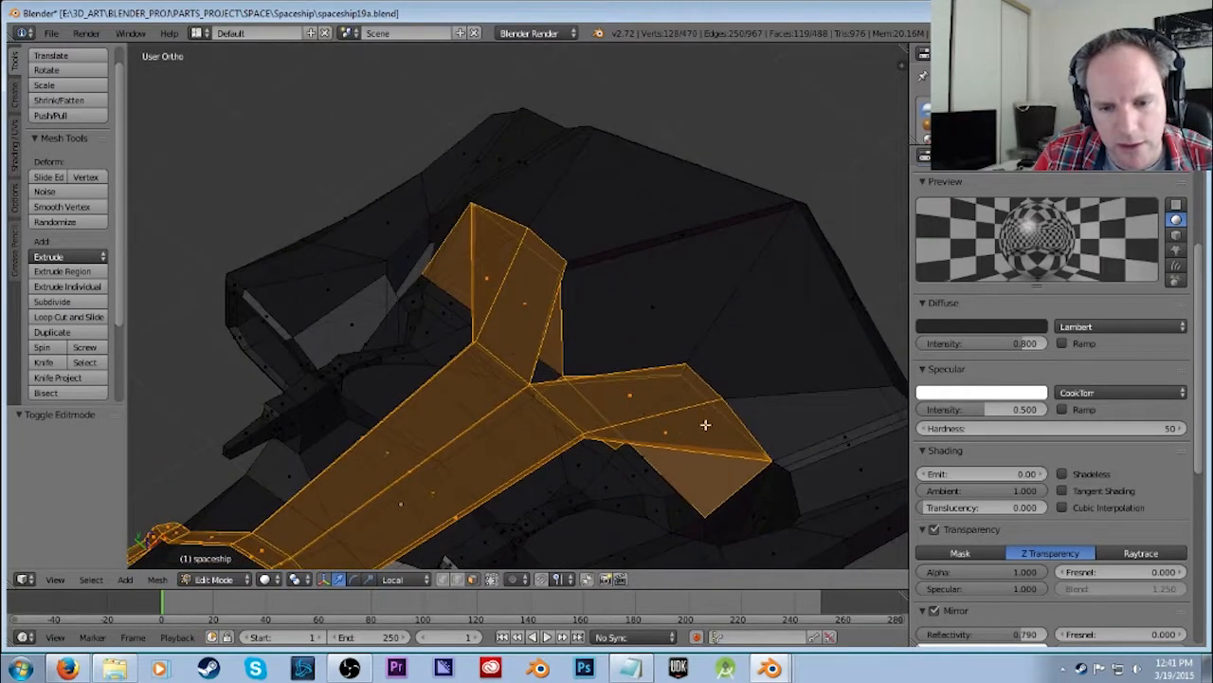
Deselect the stray side faces caught beneath the outer edges of both fork arms.
shift+right_click(679, 432)
middle_drag(488, 284, 448, 306)
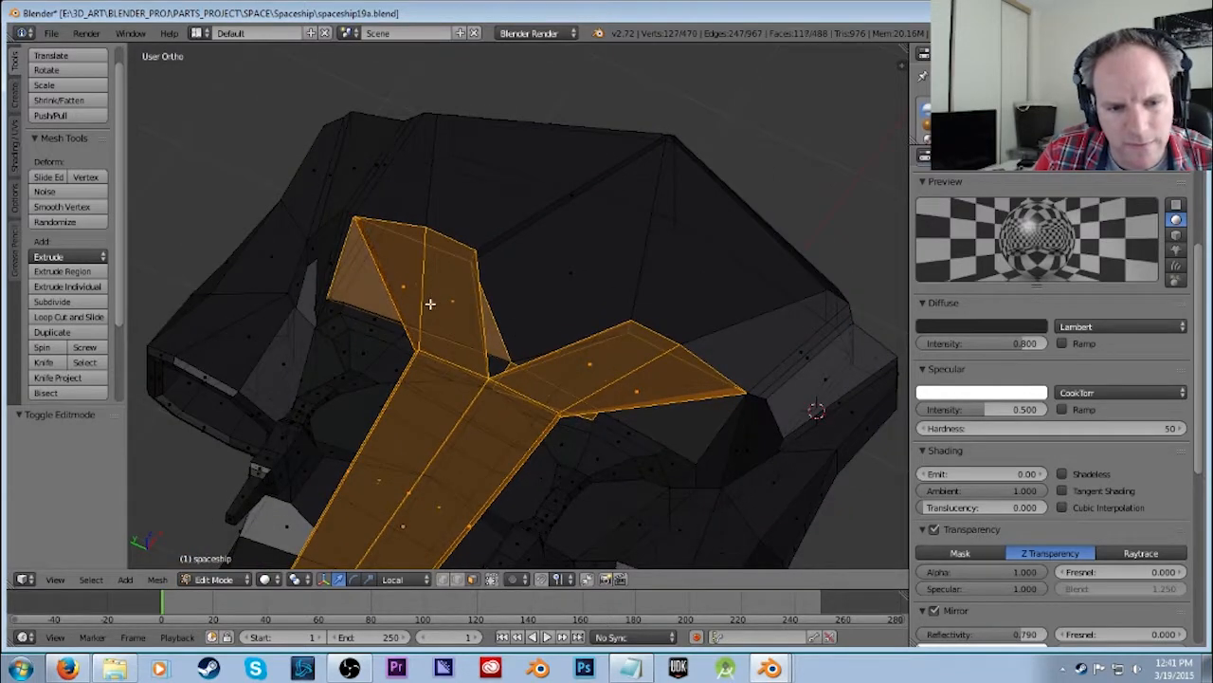
shift+right_click(415, 280)
Add the large rear hull panels around the fork arms to the selection.
middle_drag(387, 334, 594, 340)
middle_drag(353, 395, 367, 438)
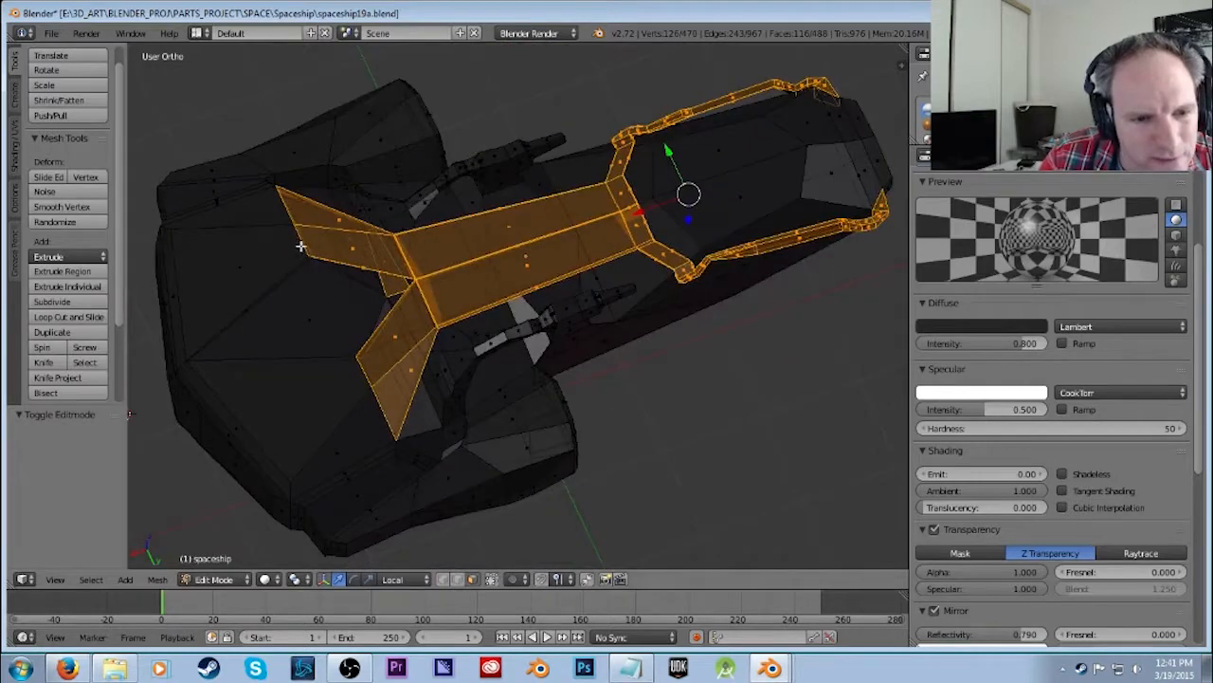
middle_drag(307, 213, 406, 297)
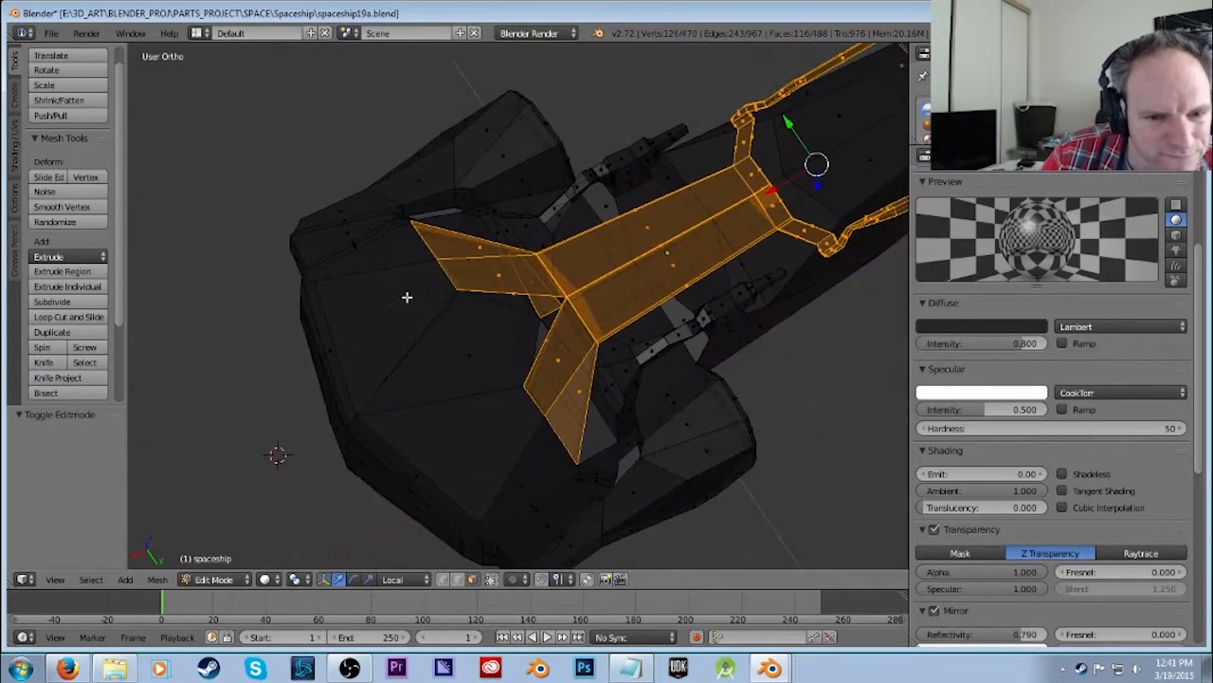
mouse_move(389, 224)
ctrl+mouse_down()
mouse_move(338, 297)
mouse_move(465, 480)
mouse_move(542, 499)
mouse_move(541, 454)
mouse_move(566, 473)
ctrl+mouse_up()
middle_drag(488, 537, 505, 500)
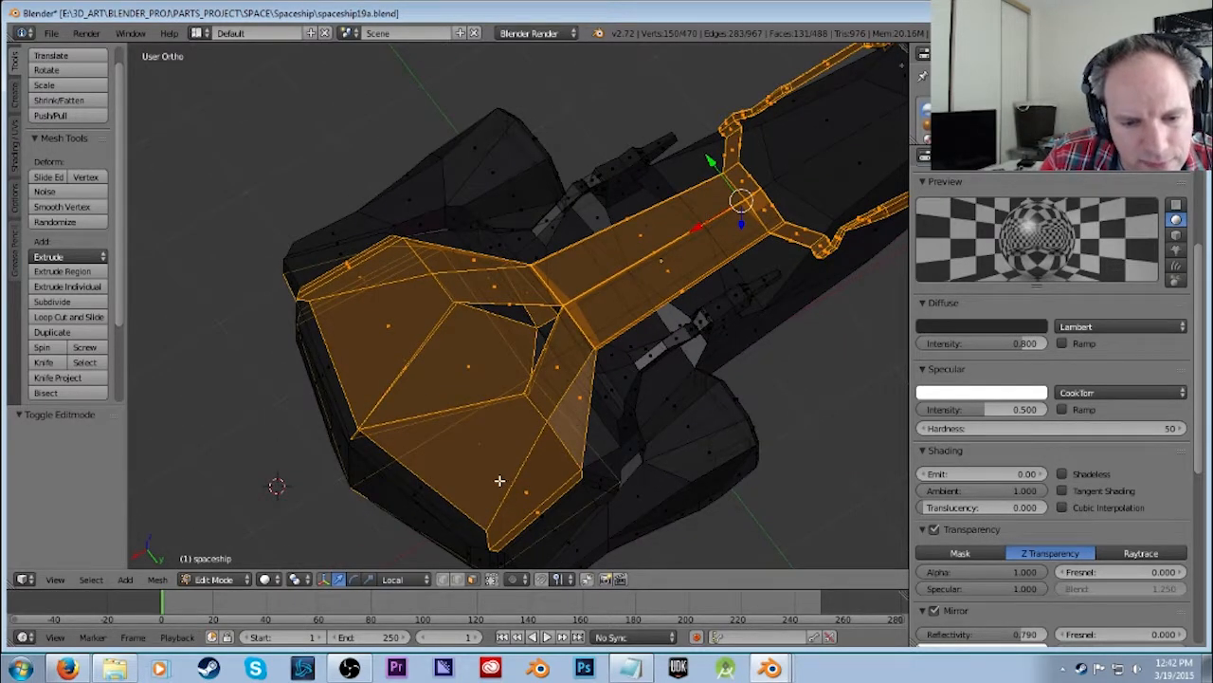
Deselect the stray faces around the rear hull, including the central diamond panel between the fork arms.
middle_drag(299, 422, 390, 364)
middle_drag(316, 355, 285, 304)
middle_drag(411, 395, 430, 360)
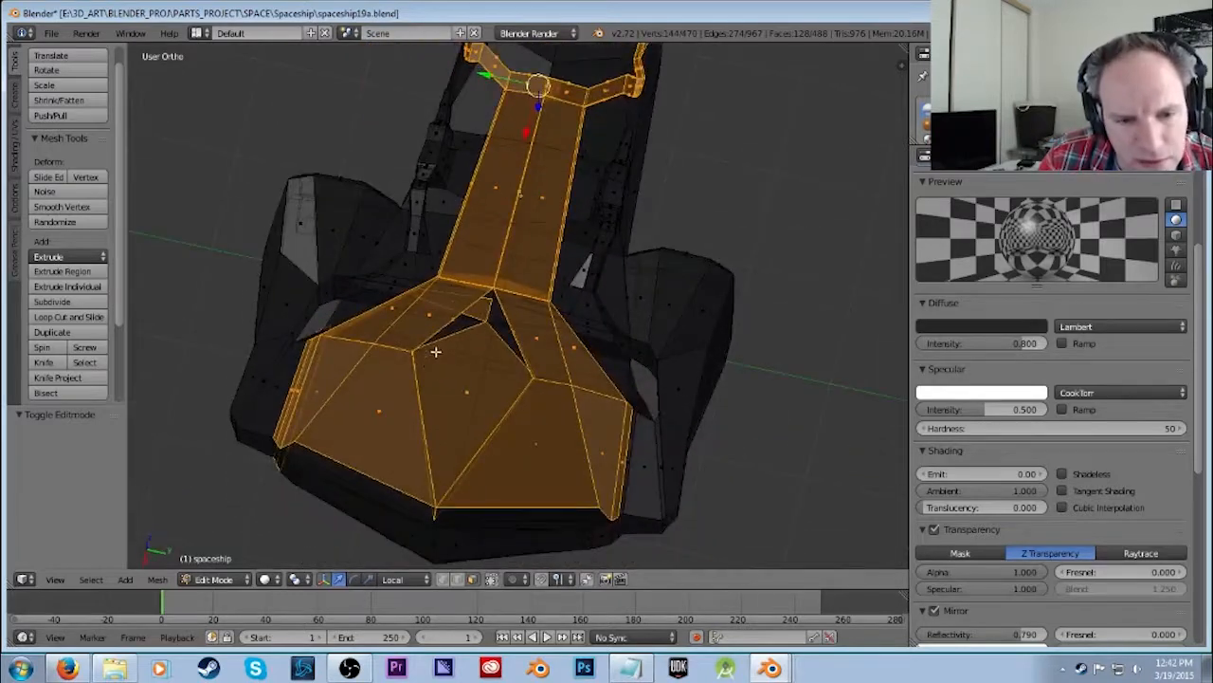
middle_drag(617, 391, 490, 359)
shift+right_click(476, 380)
Duplicate the selected trim, spine and rear faces and place the copy beside the ship, offset about X 1.735, Y -3.745, Z 0.056.
middle_drag(667, 353, 602, 366)
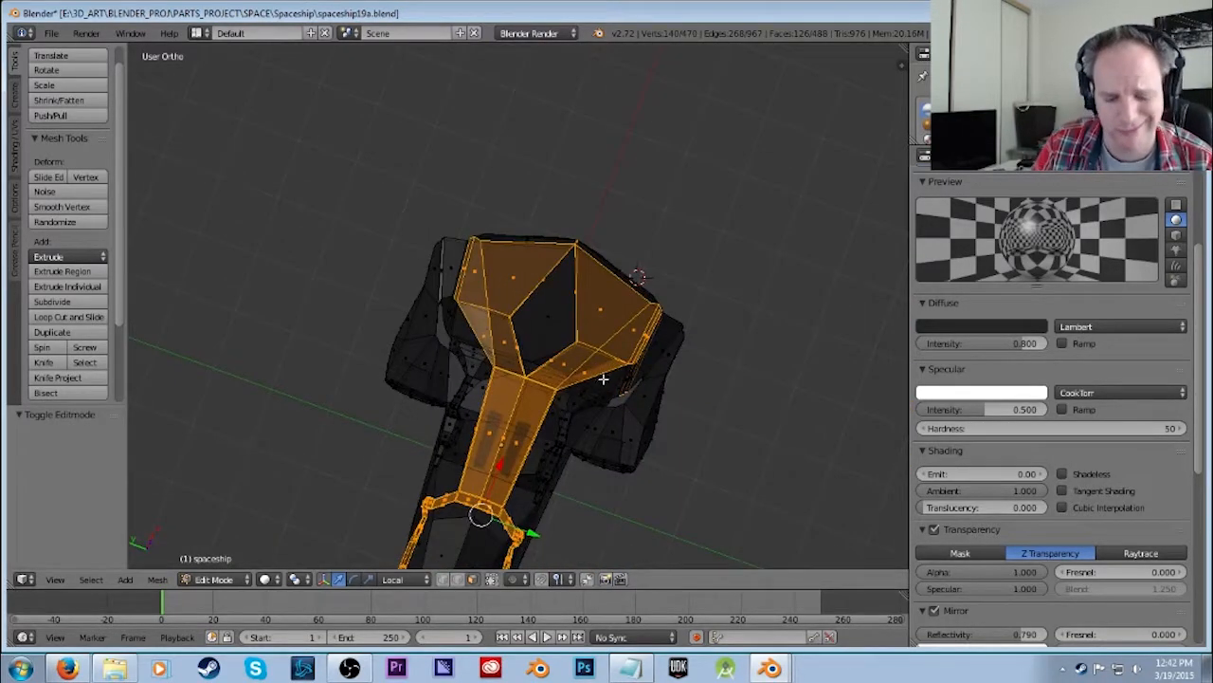
key(shift+d)
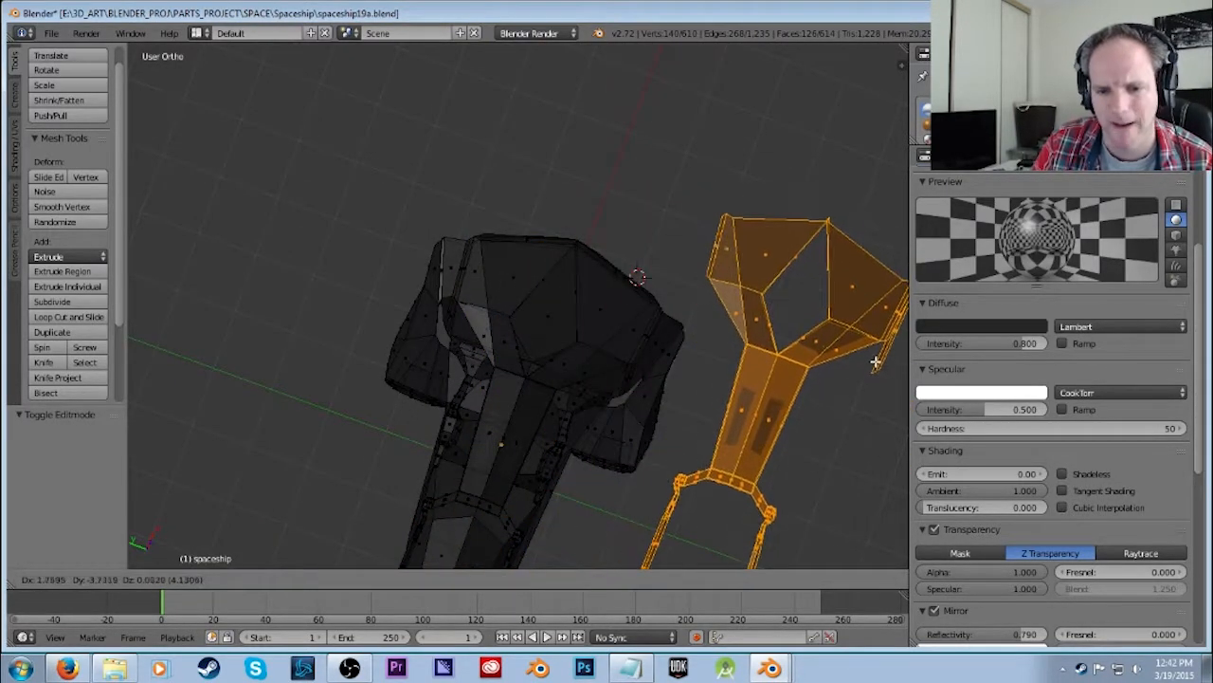
click(869, 372)
scroll(812, 500, down, 3)
Inspect the duplicated faces from several sides and delete the stray loose strip beside their rear edge.
middle_drag(799, 480, 634, 302)
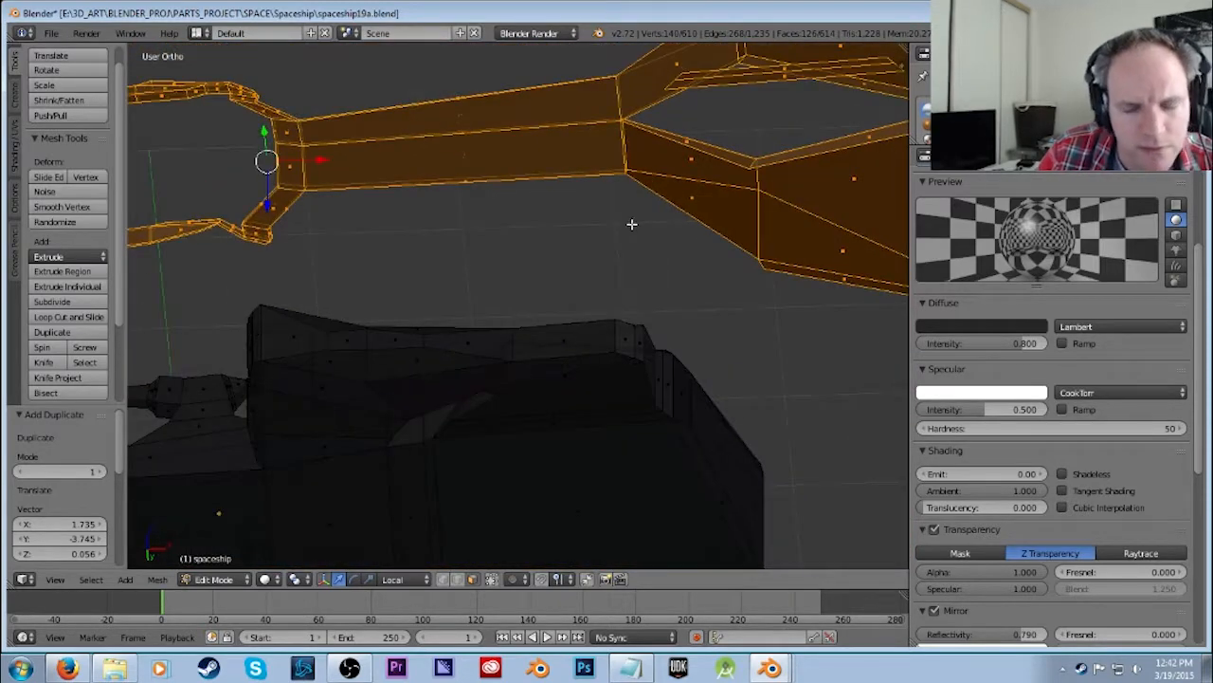
key(KP_1)
shift+middle_drag(626, 406, 640, 265)
scroll(604, 363, up, 3)
scroll(620, 450, down, 1)
scroll(690, 454, down, 2)
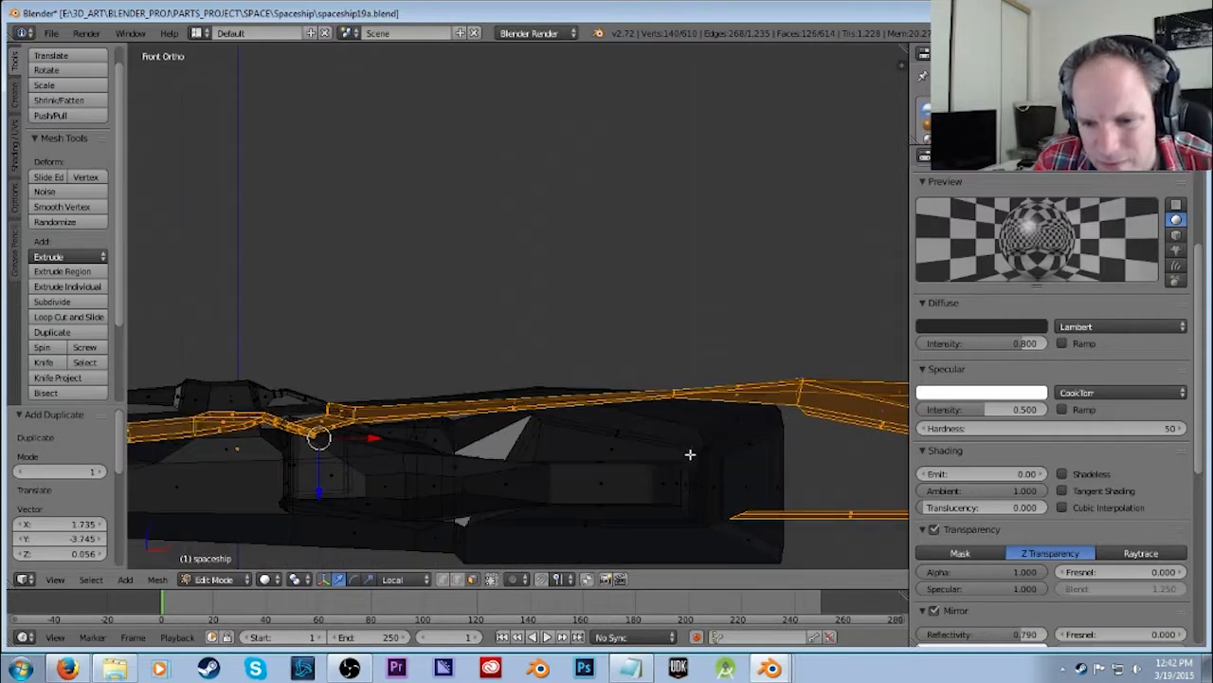
scroll(736, 407, up, 4)
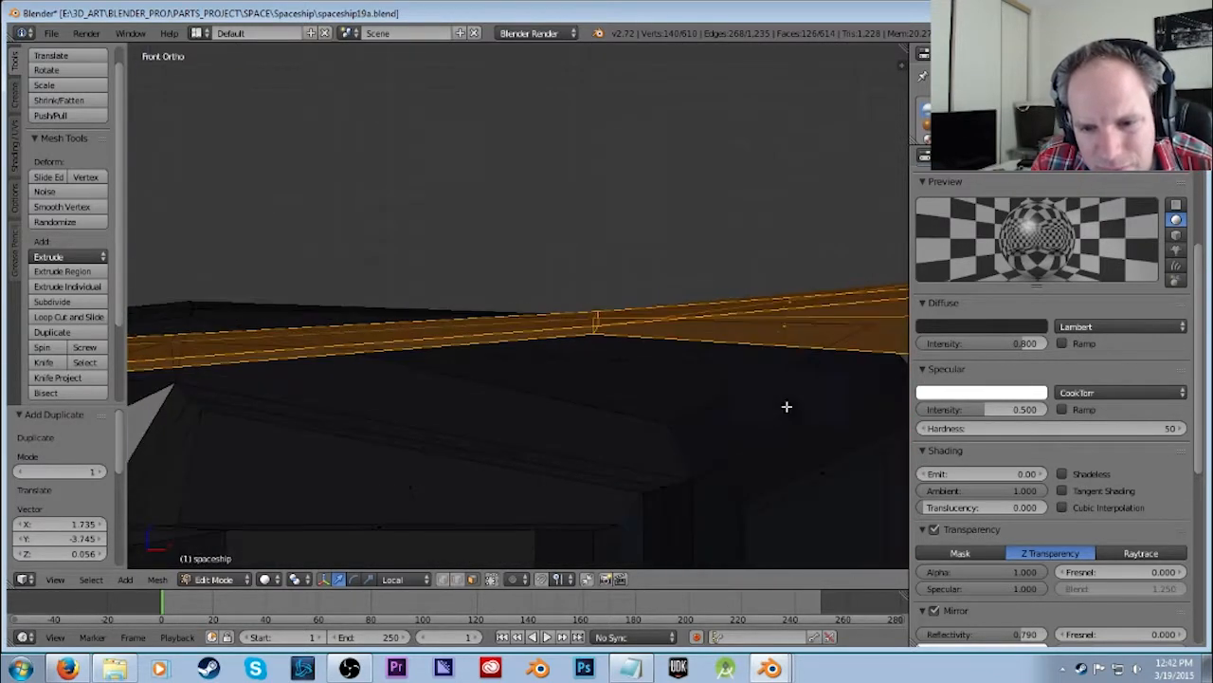
middle_drag(835, 402, 508, 463)
scroll(821, 391, down, 5)
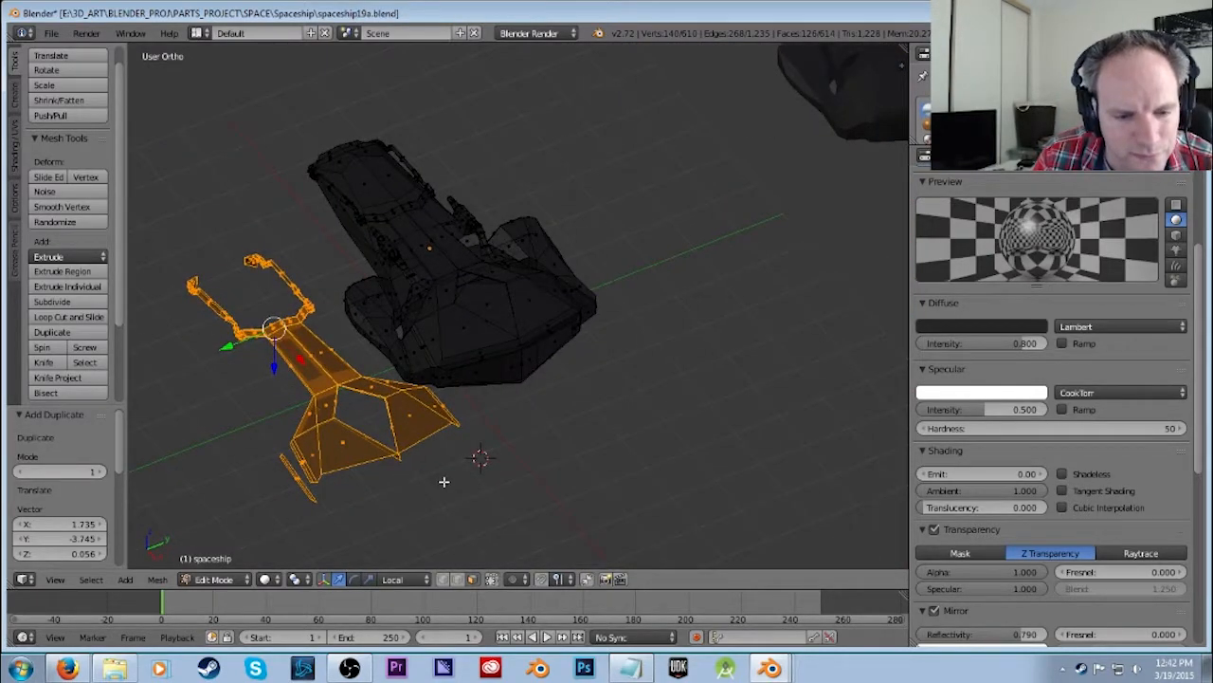
key(a)
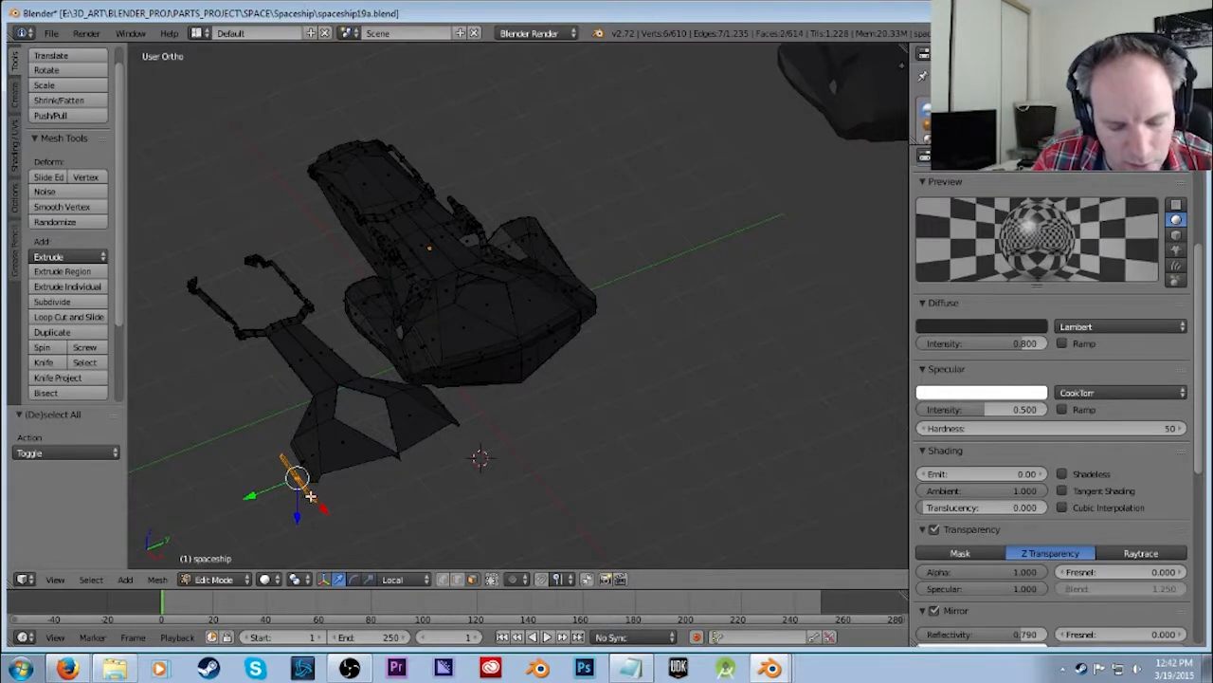
key(x)
click(275, 447)
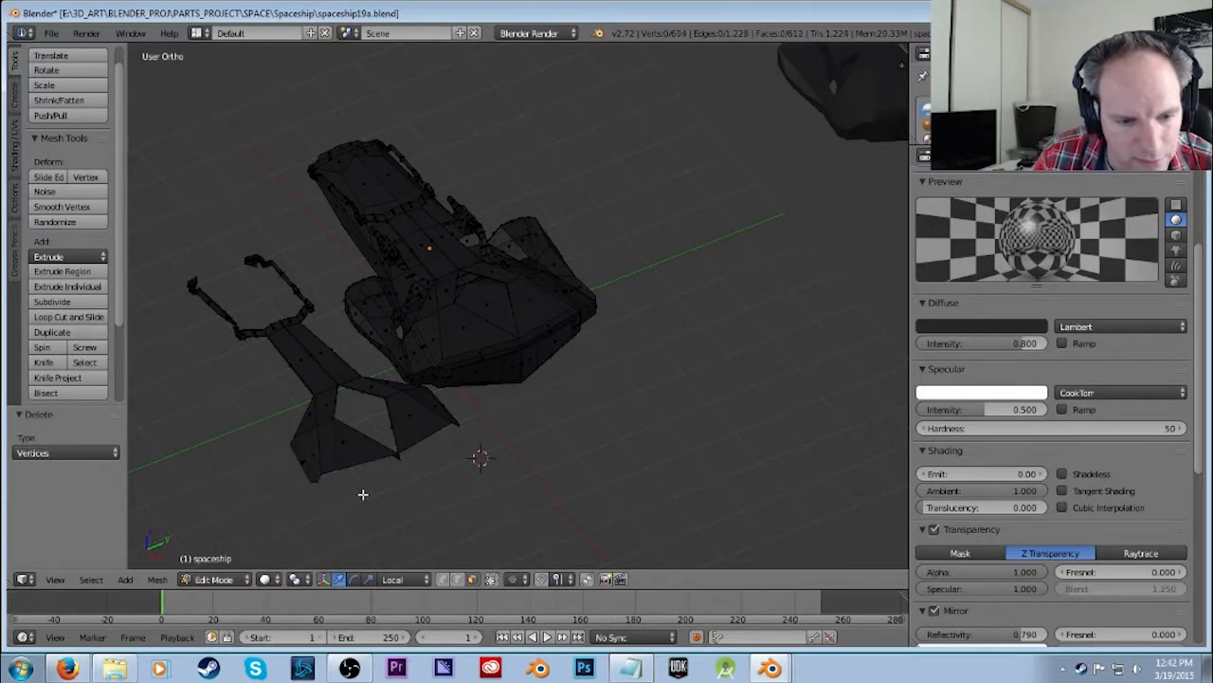
Select the entire duplicated piece and move it farther from the ship by about X 3.853, Y -5.861, Z 0.723.
middle_drag(481, 471, 420, 452)
key(a)
key(a)
scroll(364, 365, down, 3)
mouse_move(388, 232)
ctrl+mouse_down()
mouse_move(328, 382)
mouse_move(398, 417)
ctrl+mouse_up()
mouse_move(566, 412)
middle_down()
mouse_move(536, 439)
mouse_move(413, 374)
middle_up()
mouse_move(487, 189)
ctrl+mouse_down()
mouse_move(353, 252)
mouse_move(423, 316)
ctrl+mouse_up()
ctrl+drag(534, 206, 531, 189)
scroll(514, 263, down, 1)
key(g)
click(318, 299)
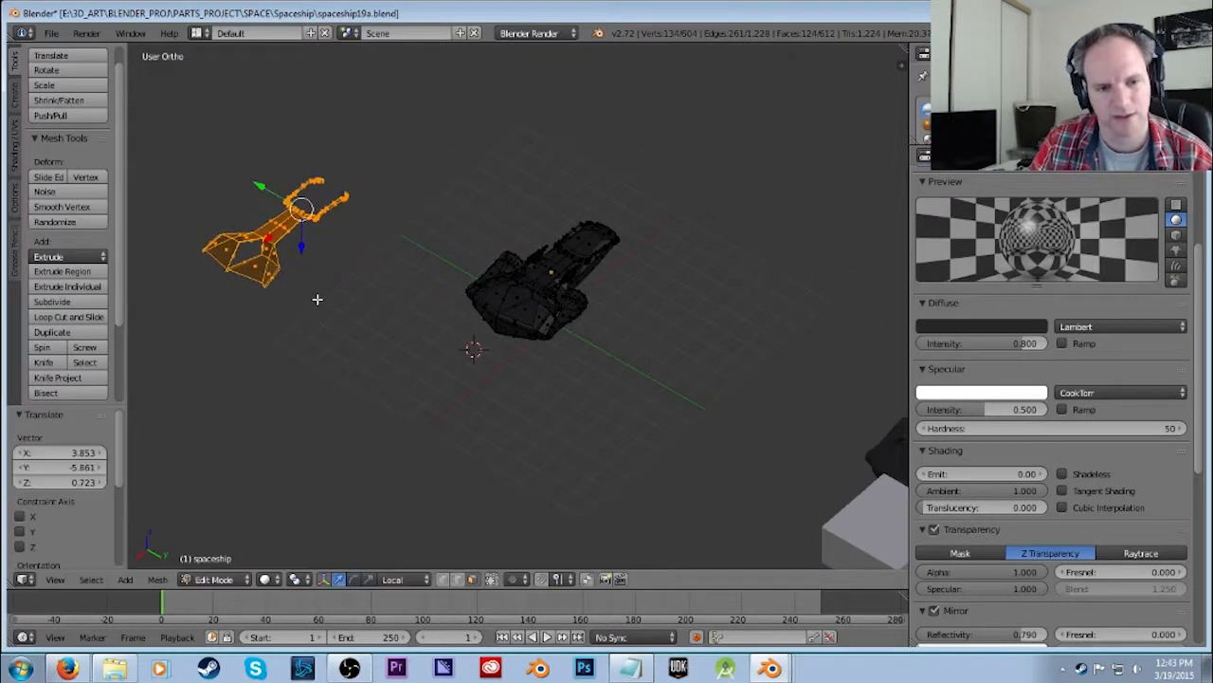
Separate the selected duplicate into its own object and clear the remaining mesh selection.
key(p)
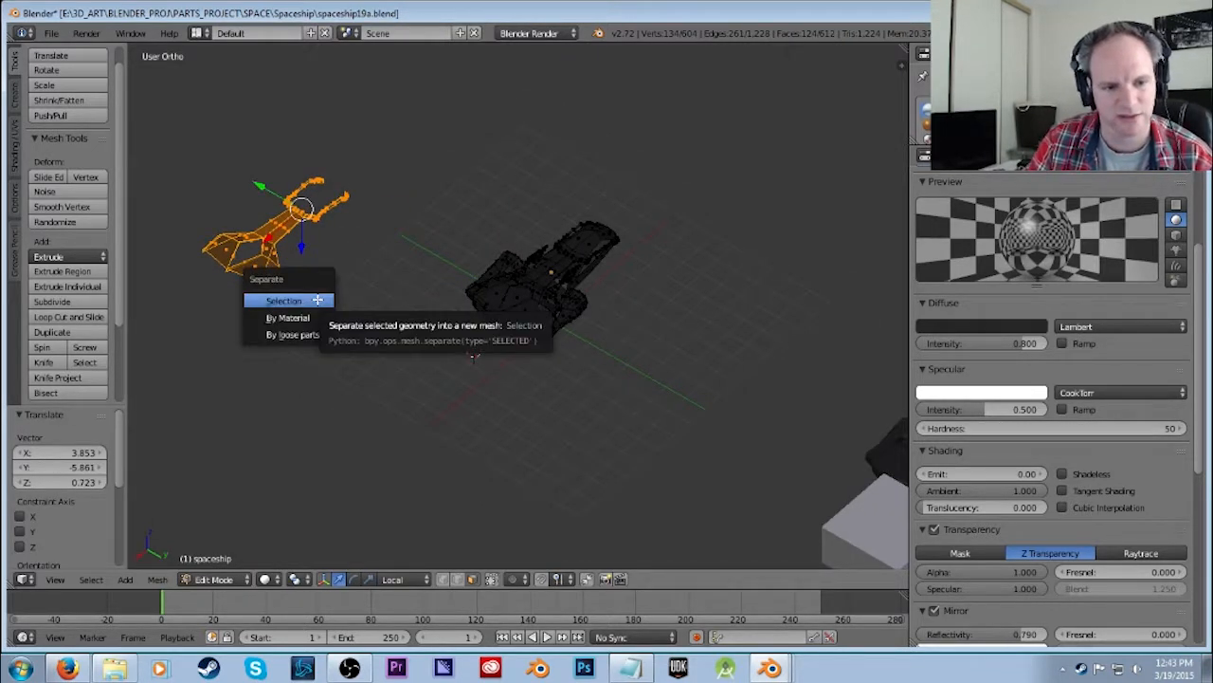
click(318, 299)
key(a)
key(a)
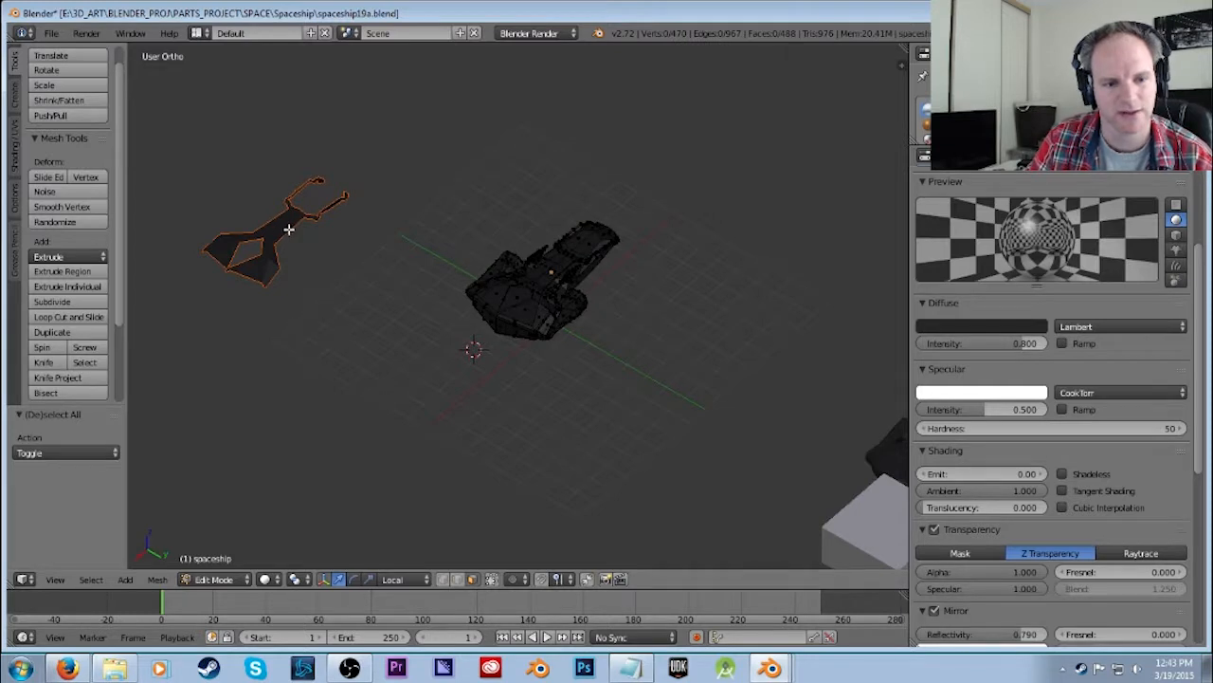
Return to Object Mode, select the separated piece and rename it "gold extra test".
key(Tab)
right_click(292, 230)
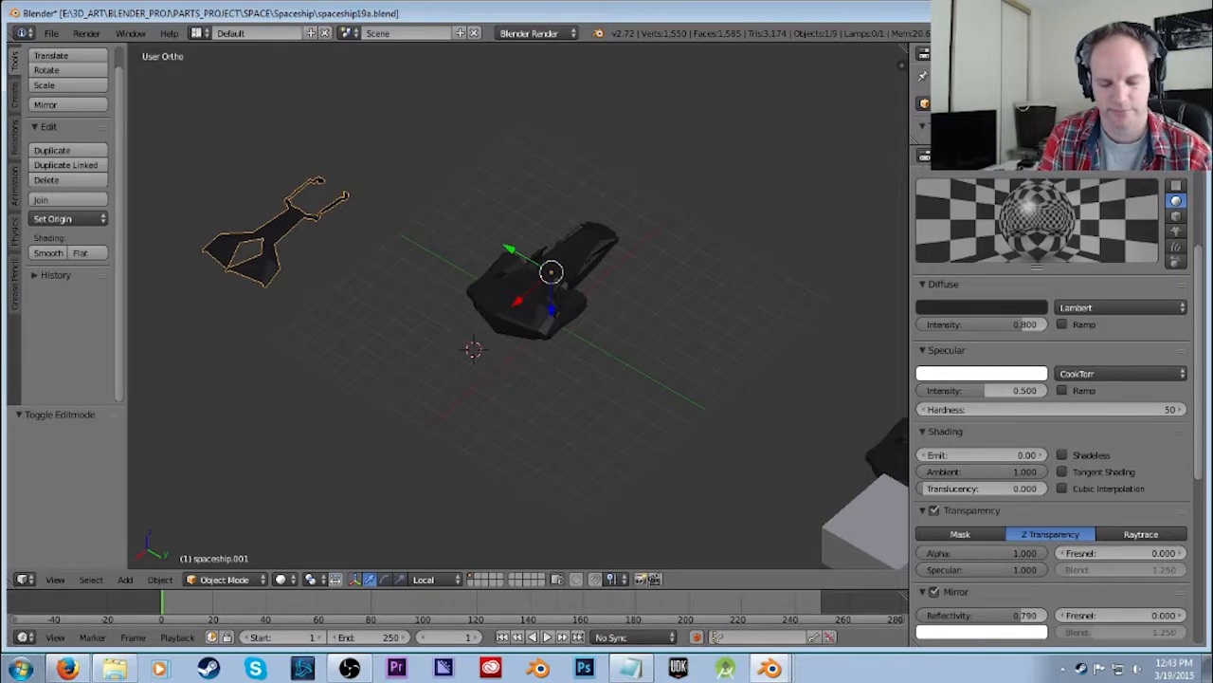
key(Return)
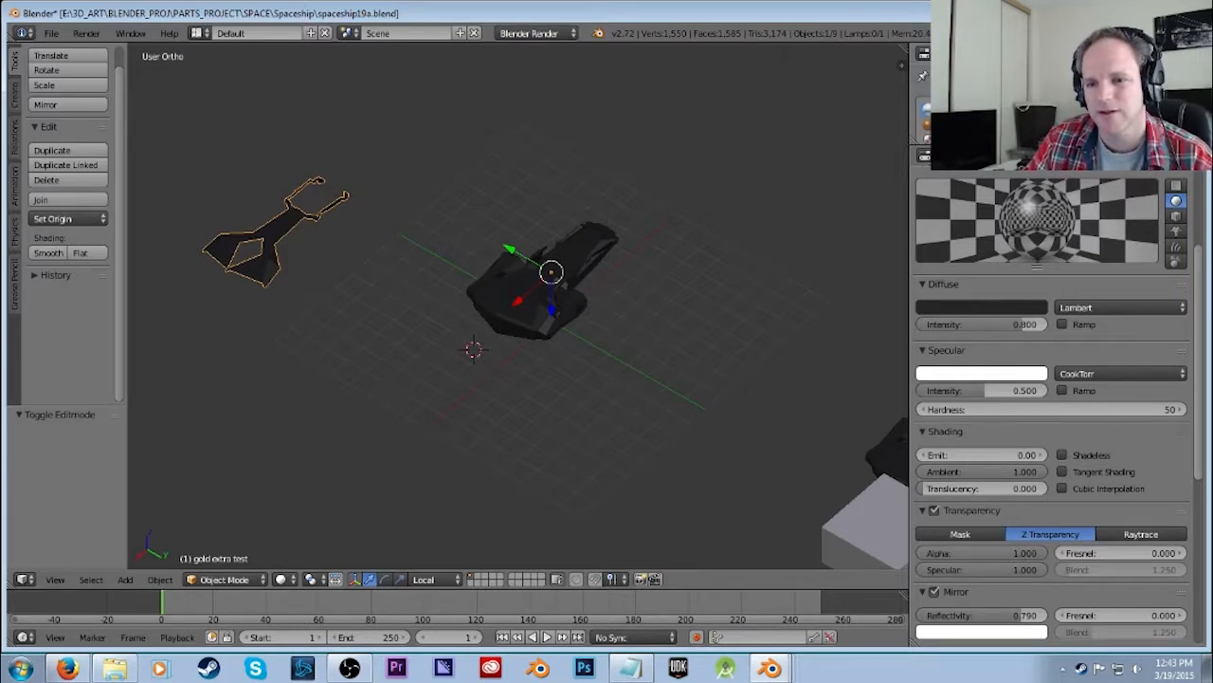
Look through the material slots carried over to the gold extra test object.
click(986, 124)
click(986, 109)
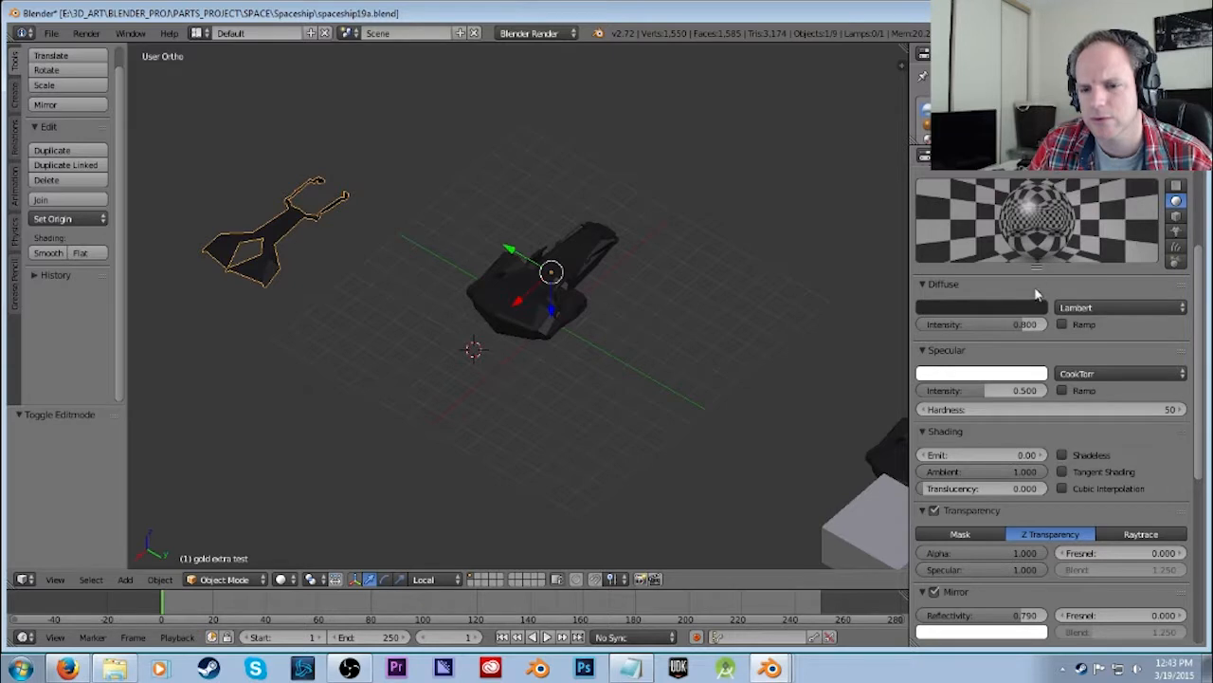
mouse_move(1063, 144)
mouse_down()
mouse_move(1058, 442)
mouse_move(1053, 63)
mouse_move(1052, 78)
mouse_up()
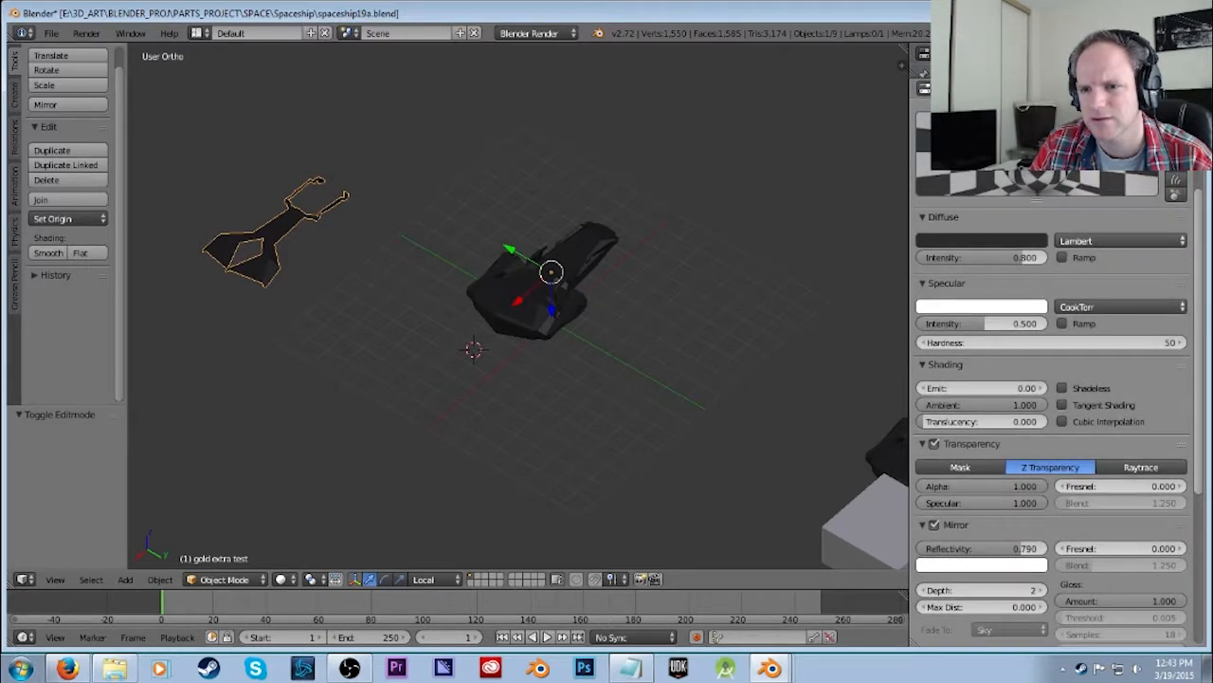
scroll(1053, 379, down, 1)
scroll(1053, 379, up, 4)
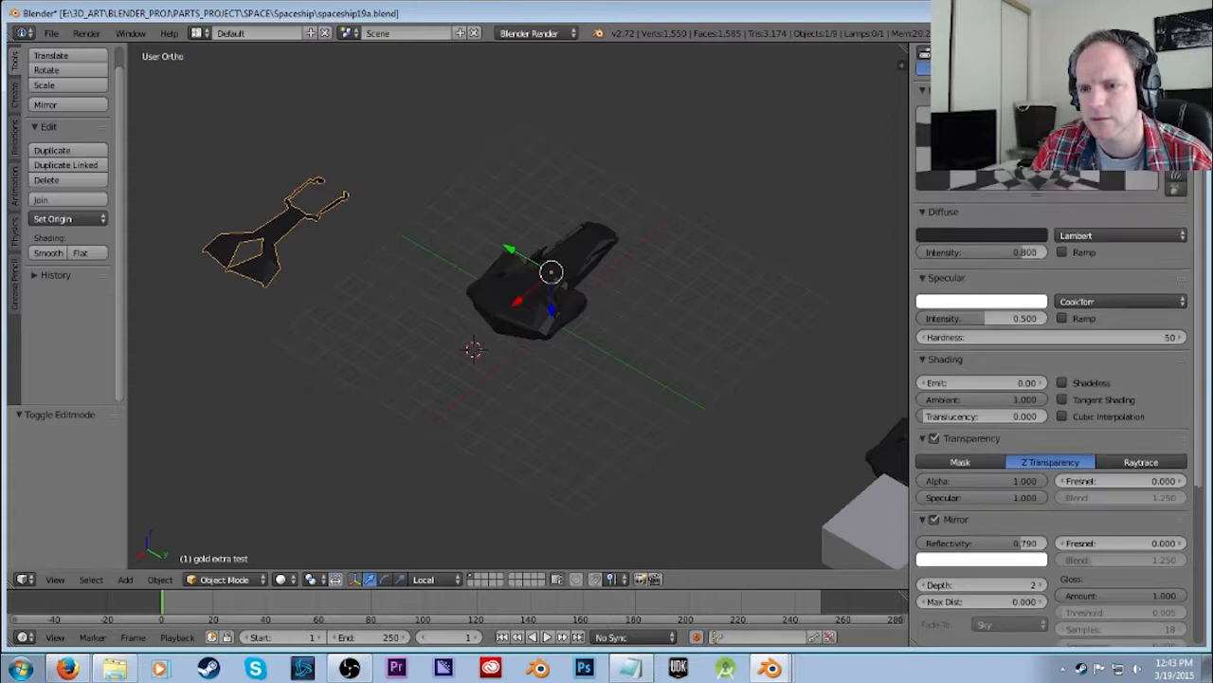
click(986, 124)
click(986, 139)
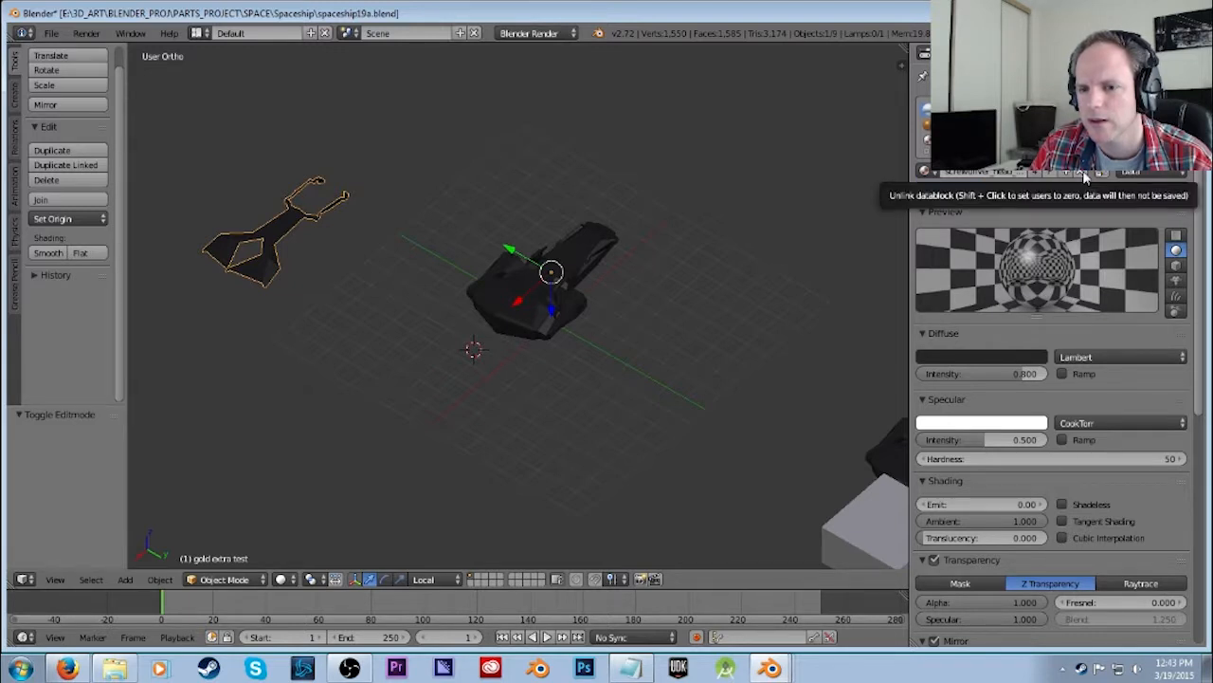
Compare the object's dark gold and screwdriver_head_metal material slots, finishing on dark gold.
click(986, 124)
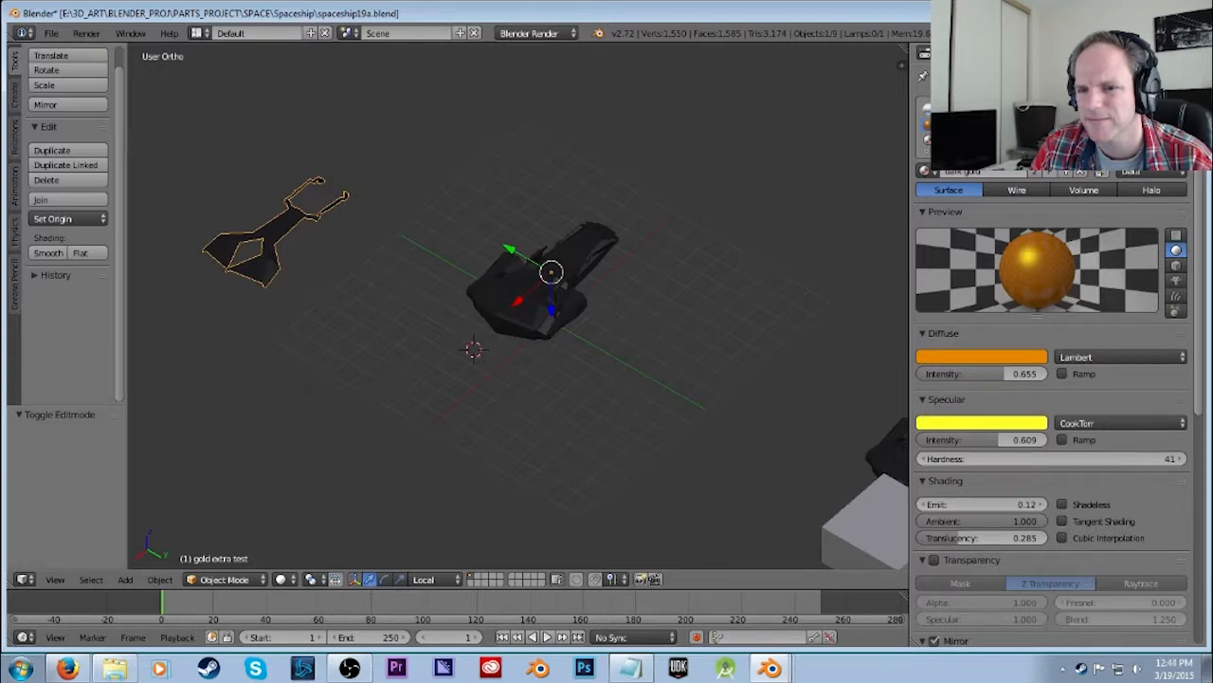
click(986, 109)
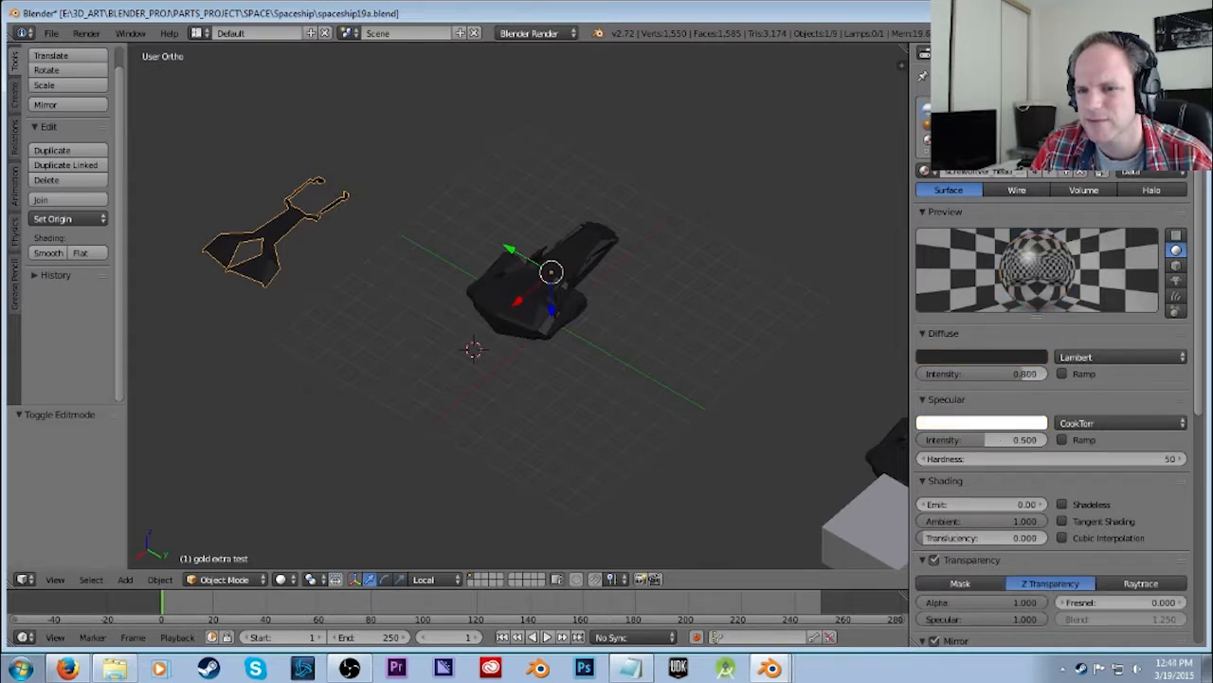
click(986, 125)
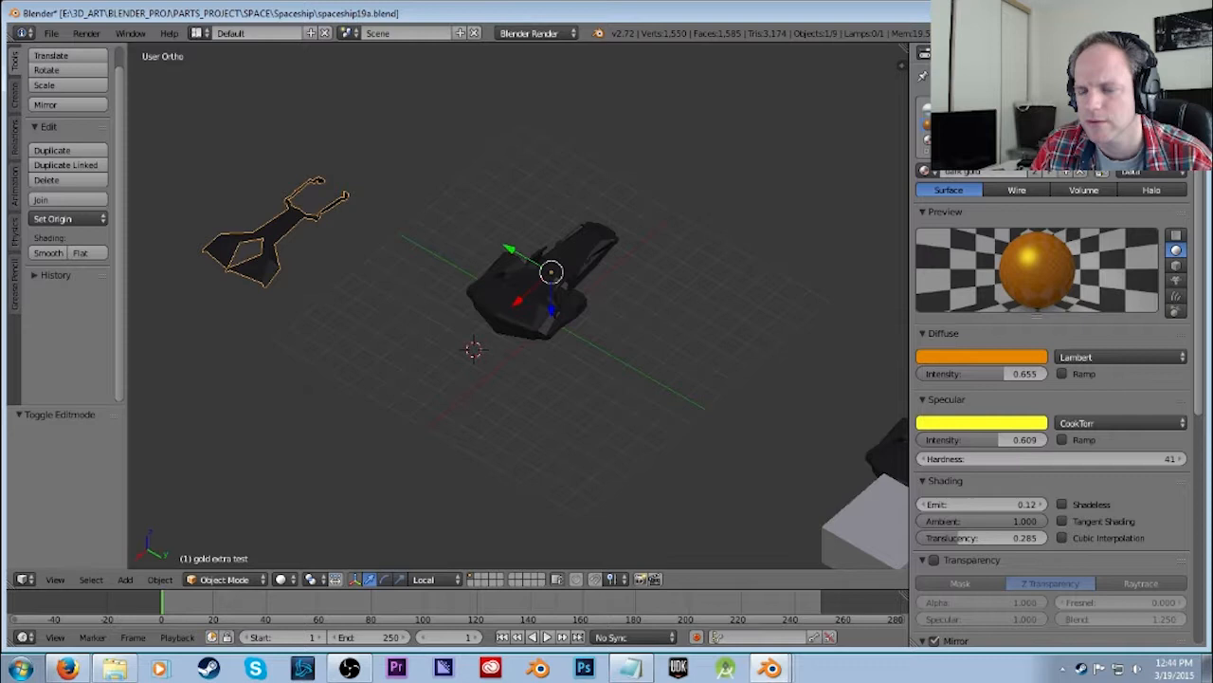
click(926, 171)
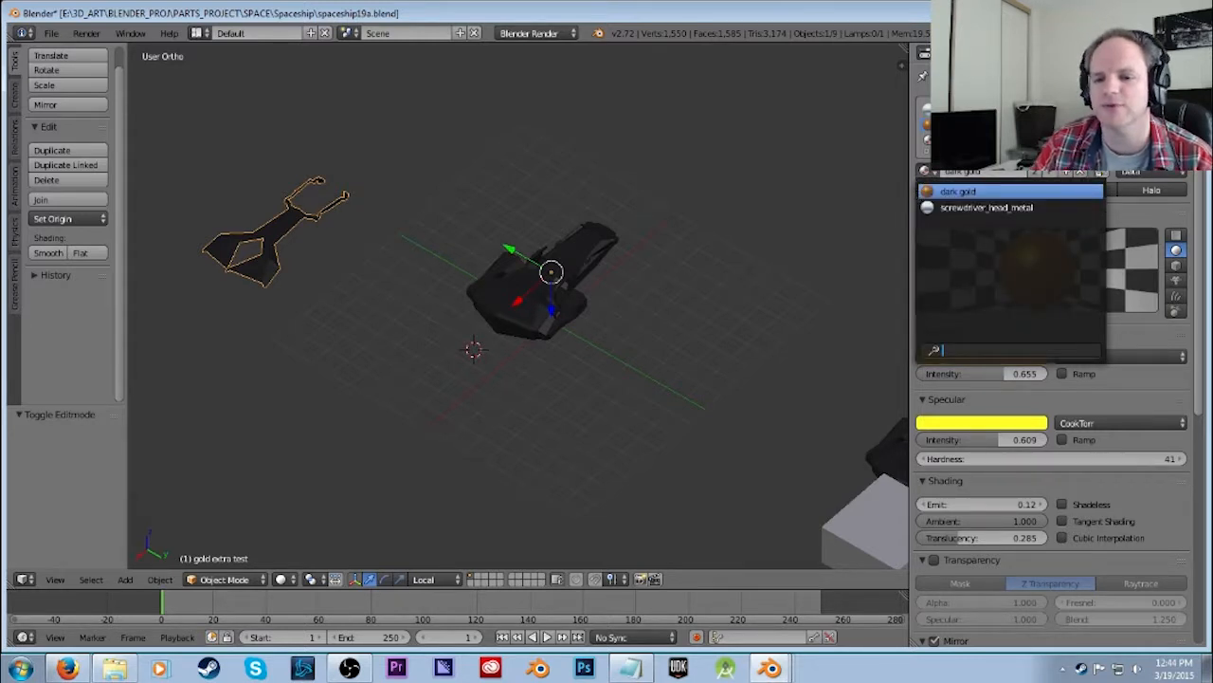
click(920, 194)
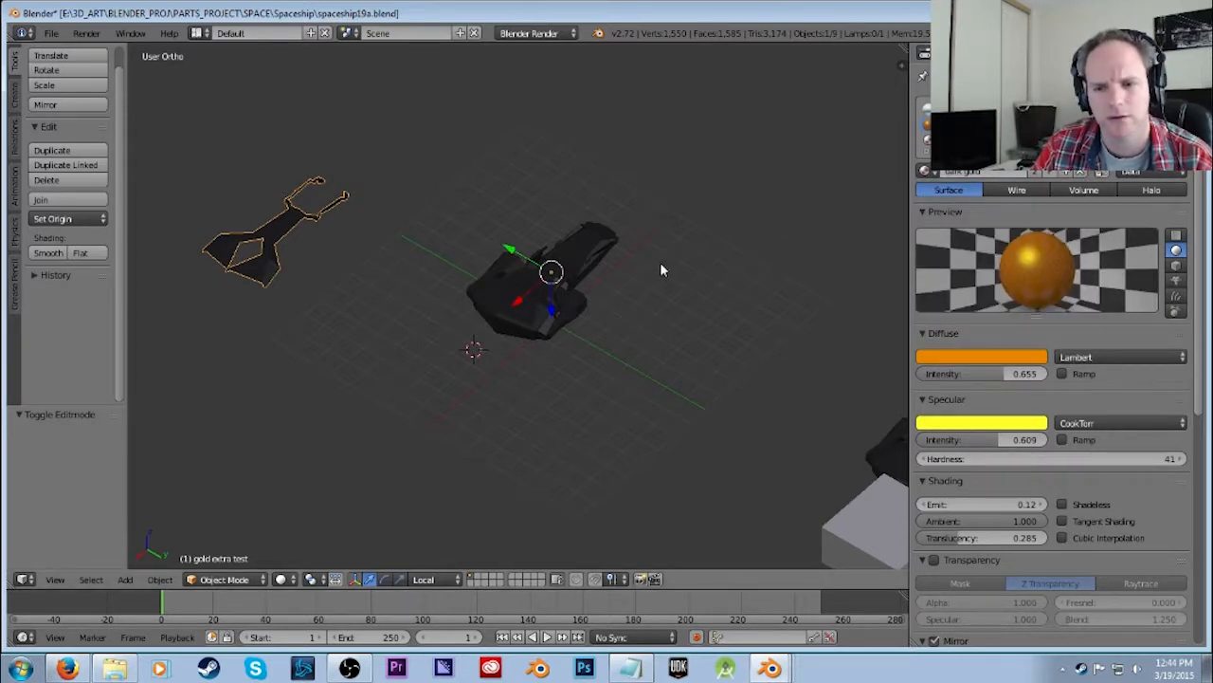
click(926, 172)
click(957, 207)
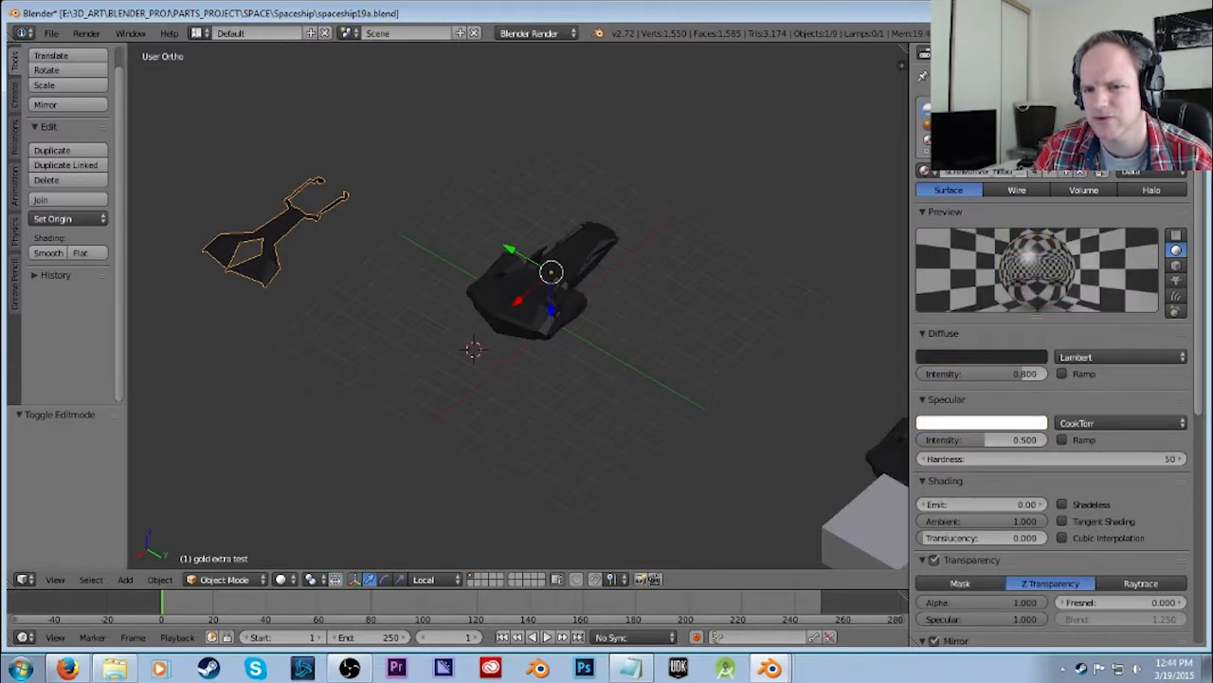
click(957, 125)
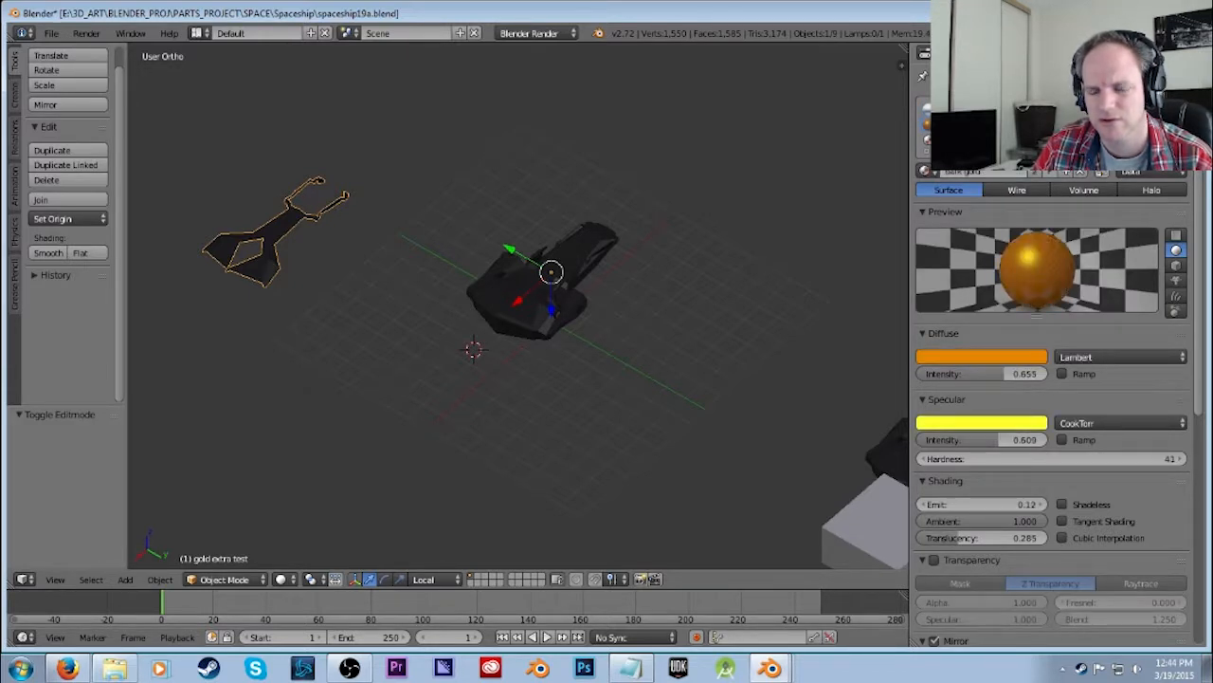
Switch the viewport shading to Texture and keep the gold extra test object selected.
click(281, 579)
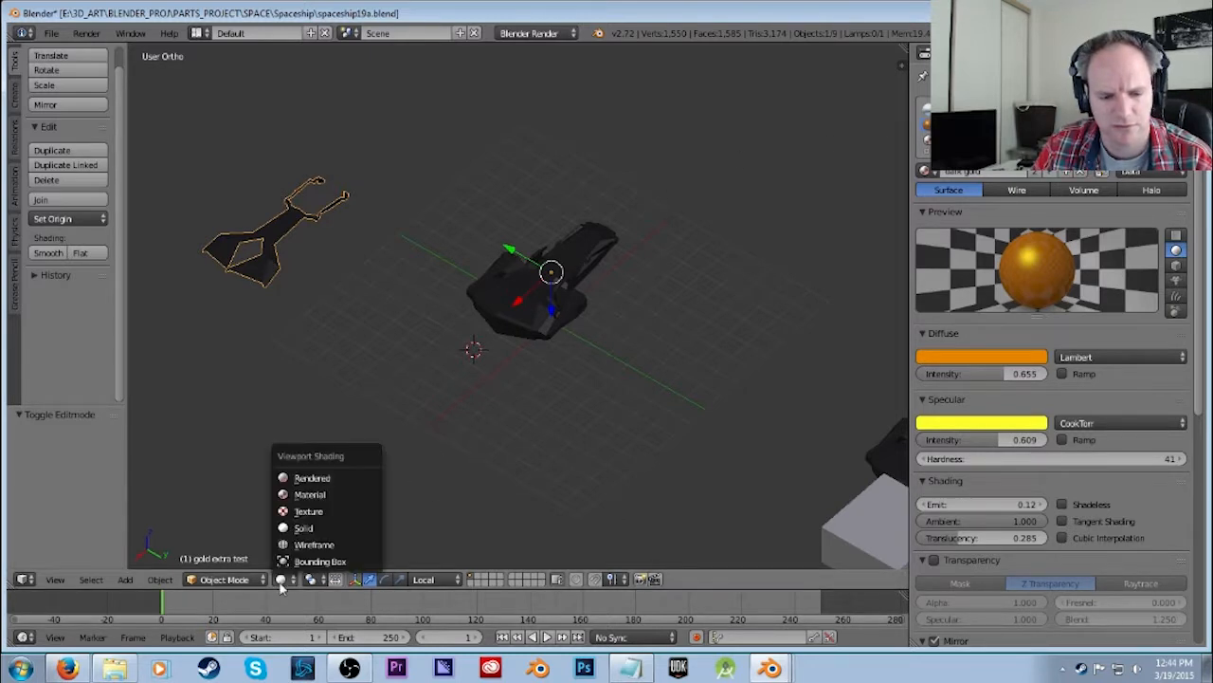
click(304, 512)
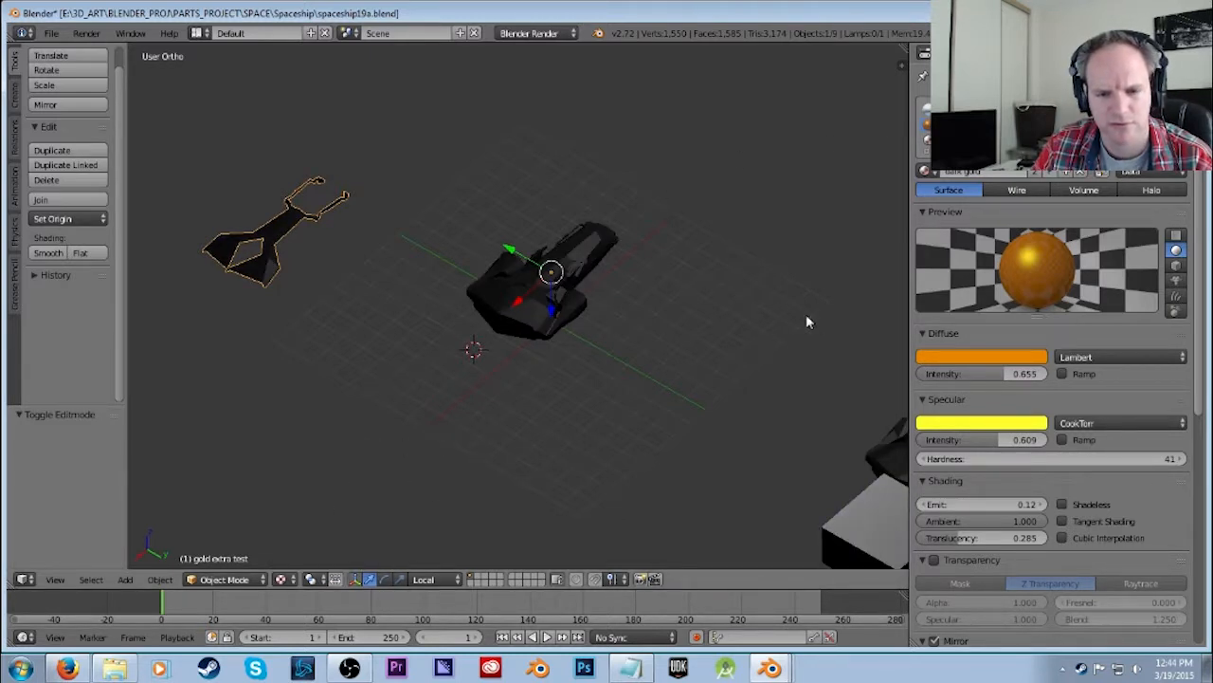
key(a)
right_click(277, 247)
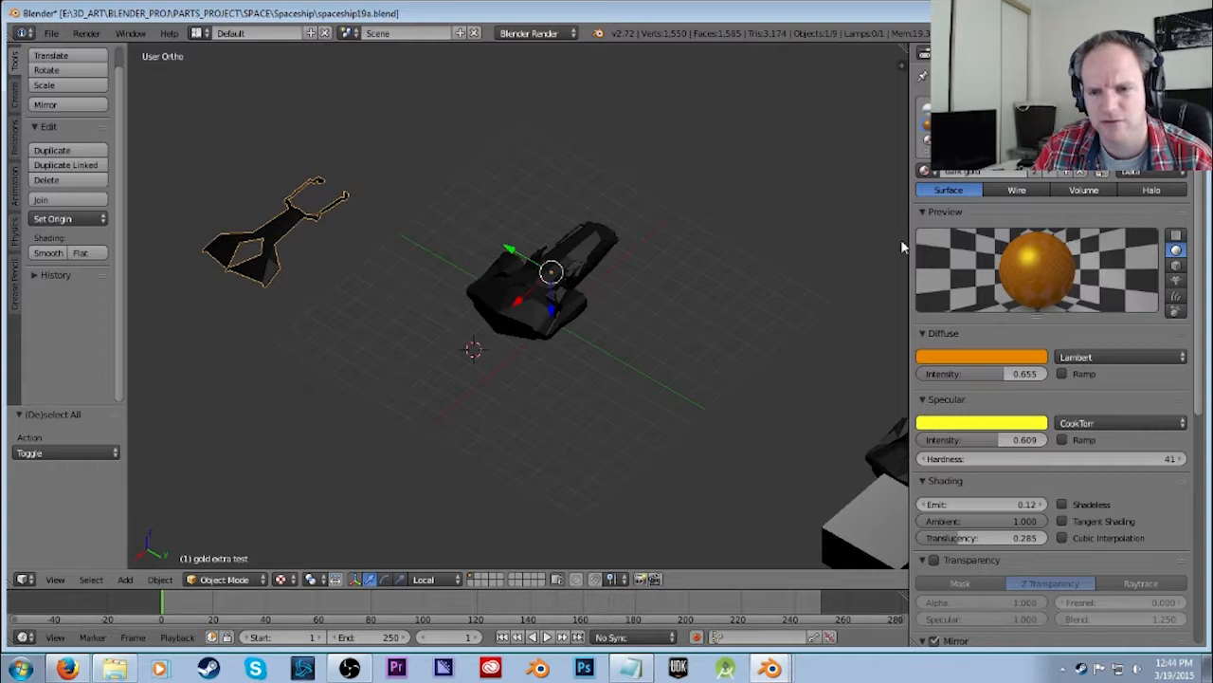
Add a material slot to the gold extra test object and replace its first slot's screwdriver_head_metal with dark gold.
click(1178, 107)
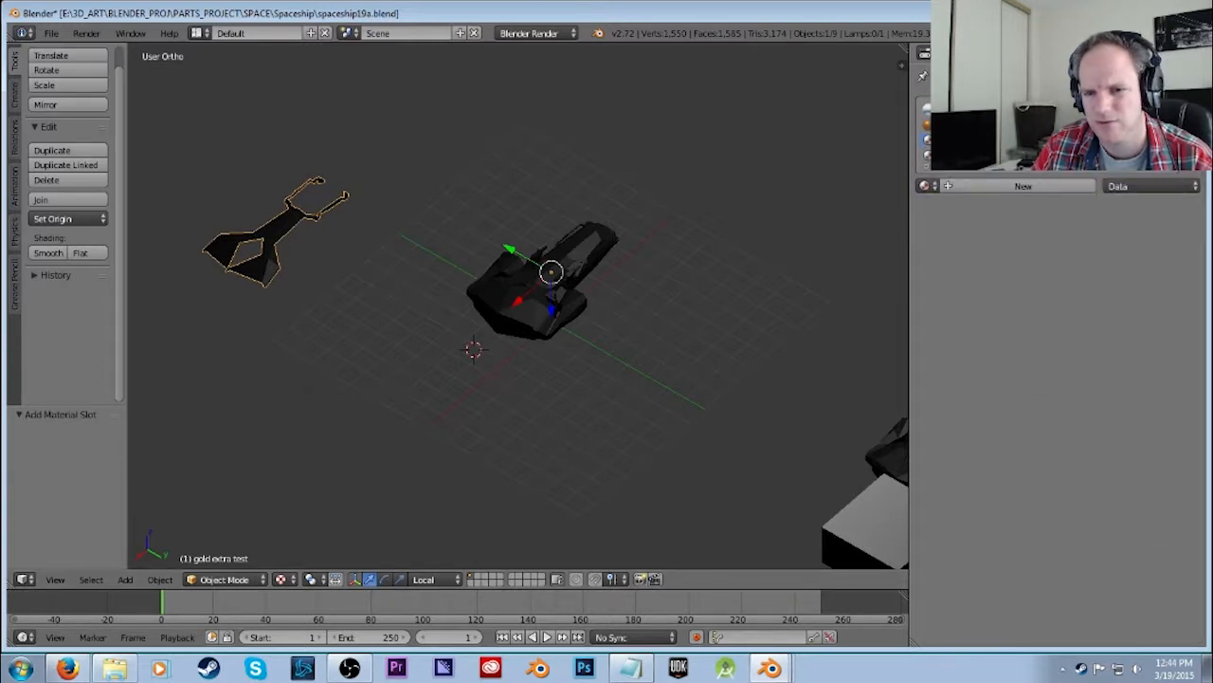
click(1024, 124)
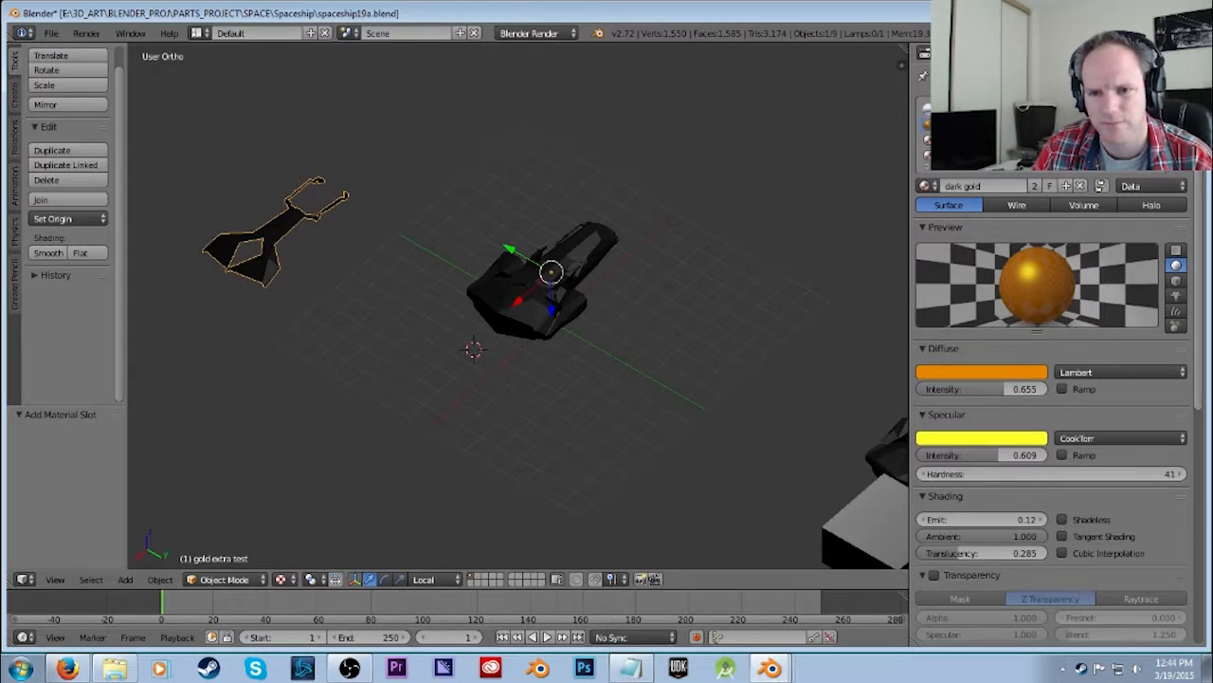
click(996, 108)
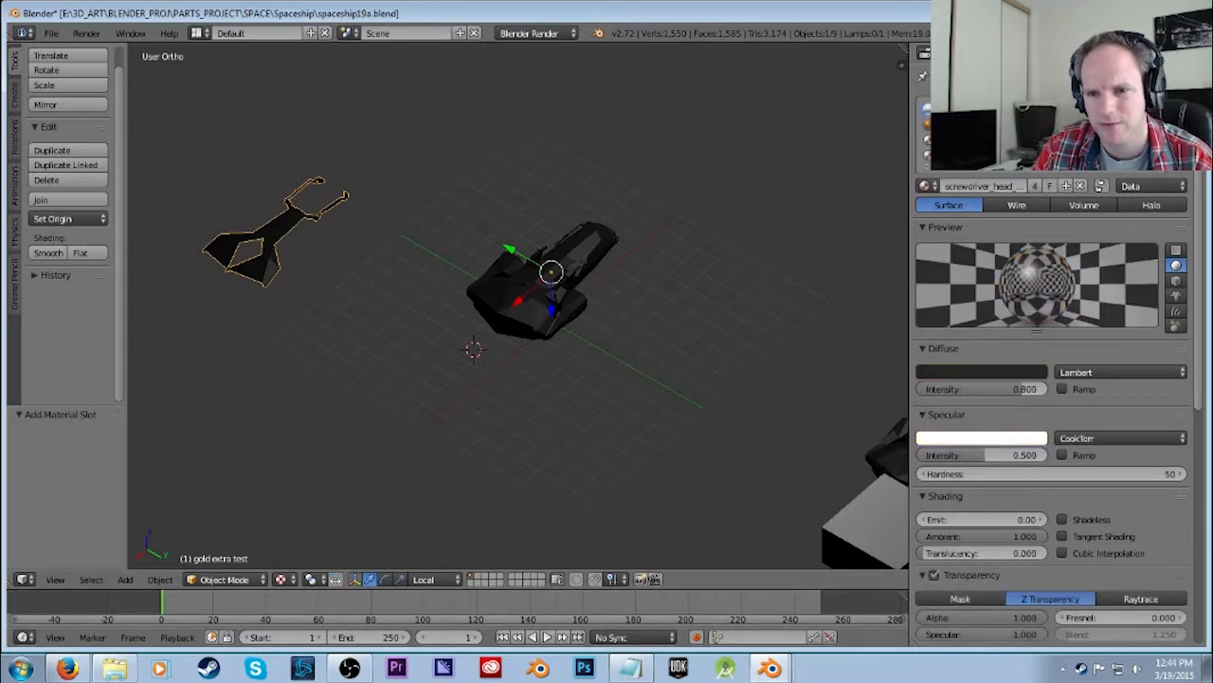
click(924, 186)
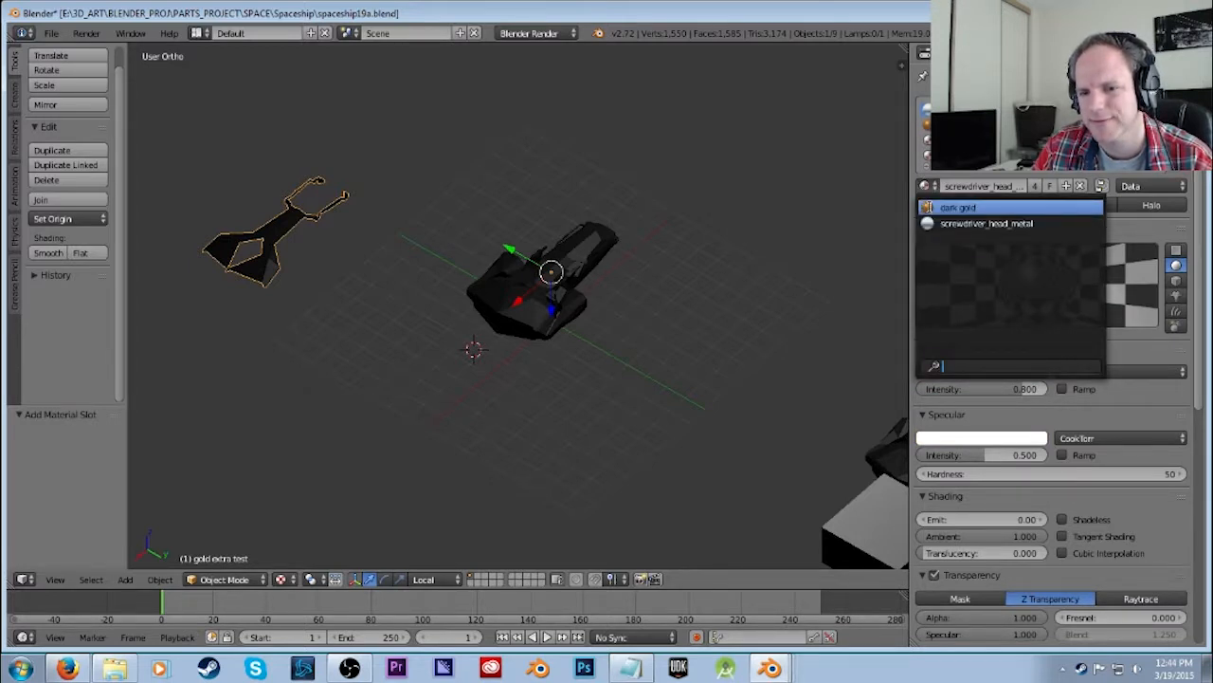
click(946, 208)
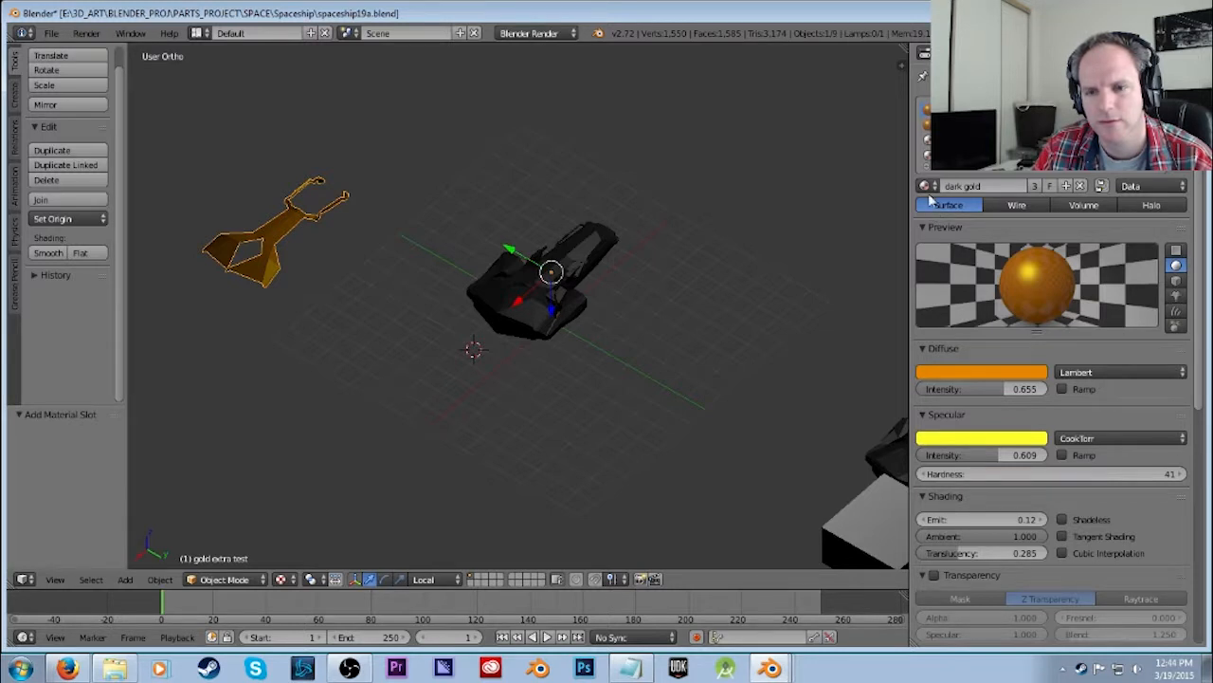
click(926, 185)
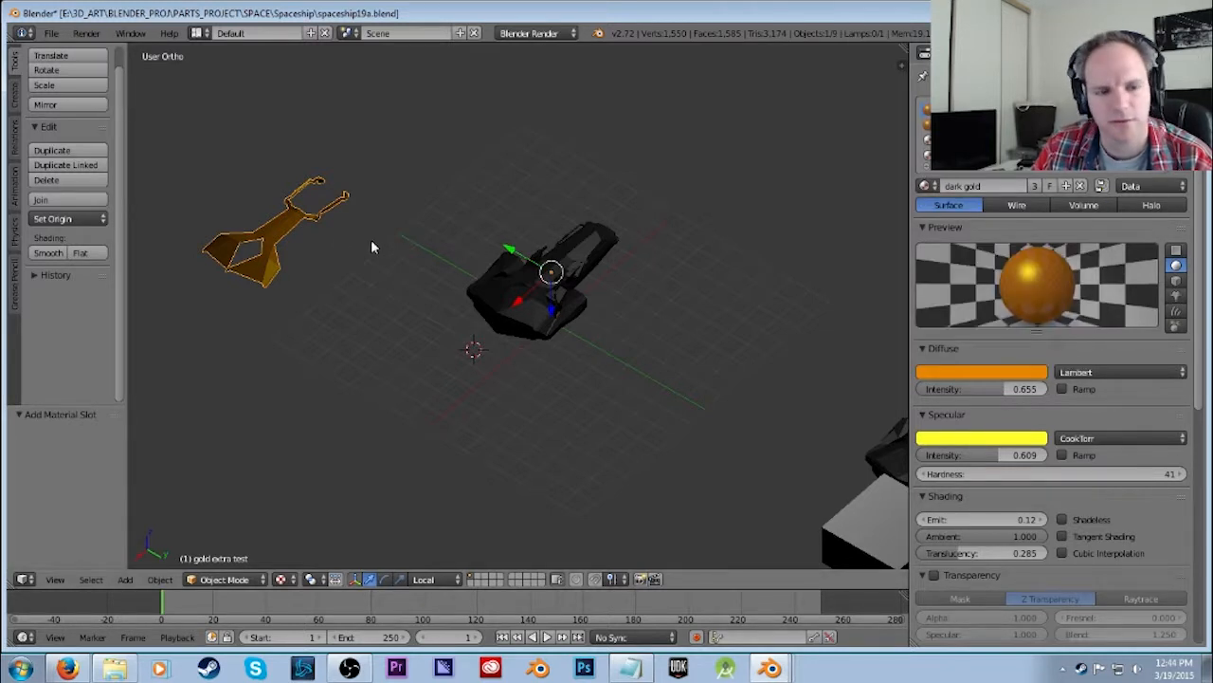
Examine the gold test piece beside the spaceship from several angles, in both Object and Edit Mode.
middle_drag(274, 248, 541, 344)
right_click(541, 344)
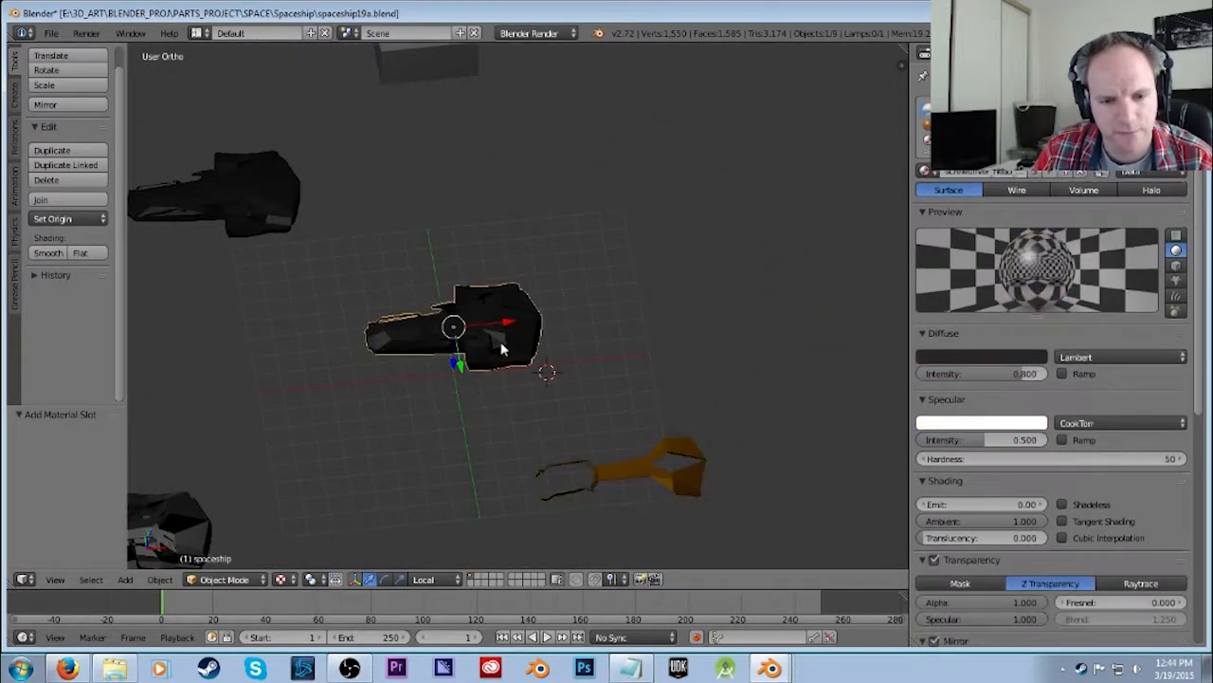
key(Tab)
middle_drag(671, 396, 642, 441)
key(Tab)
right_click(771, 445)
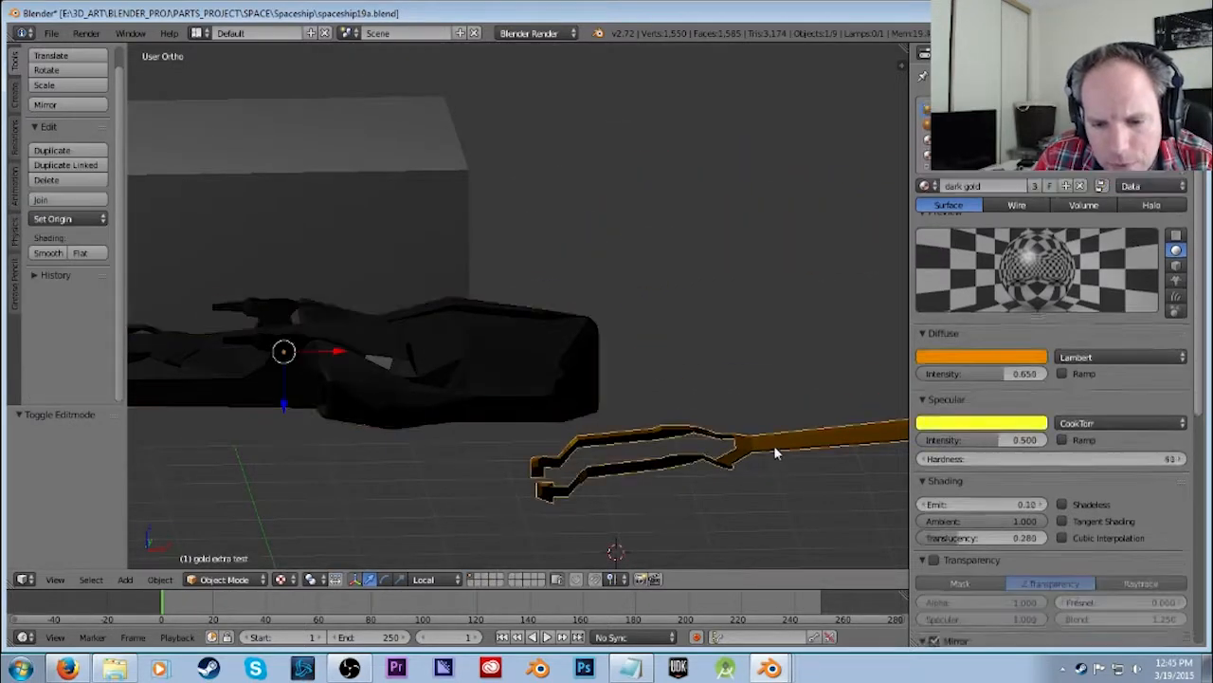
middle_drag(703, 499, 658, 474)
key(Tab)
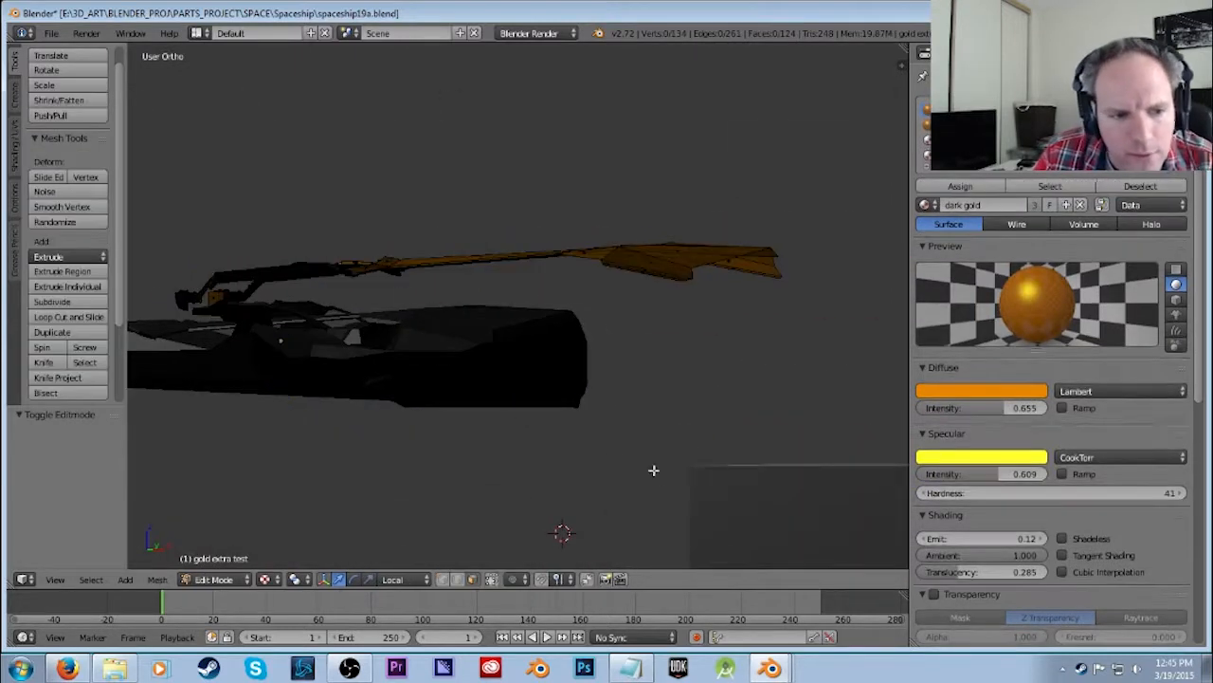
middle_drag(529, 359, 288, 396)
key(Tab)
scroll(322, 304, down, 5)
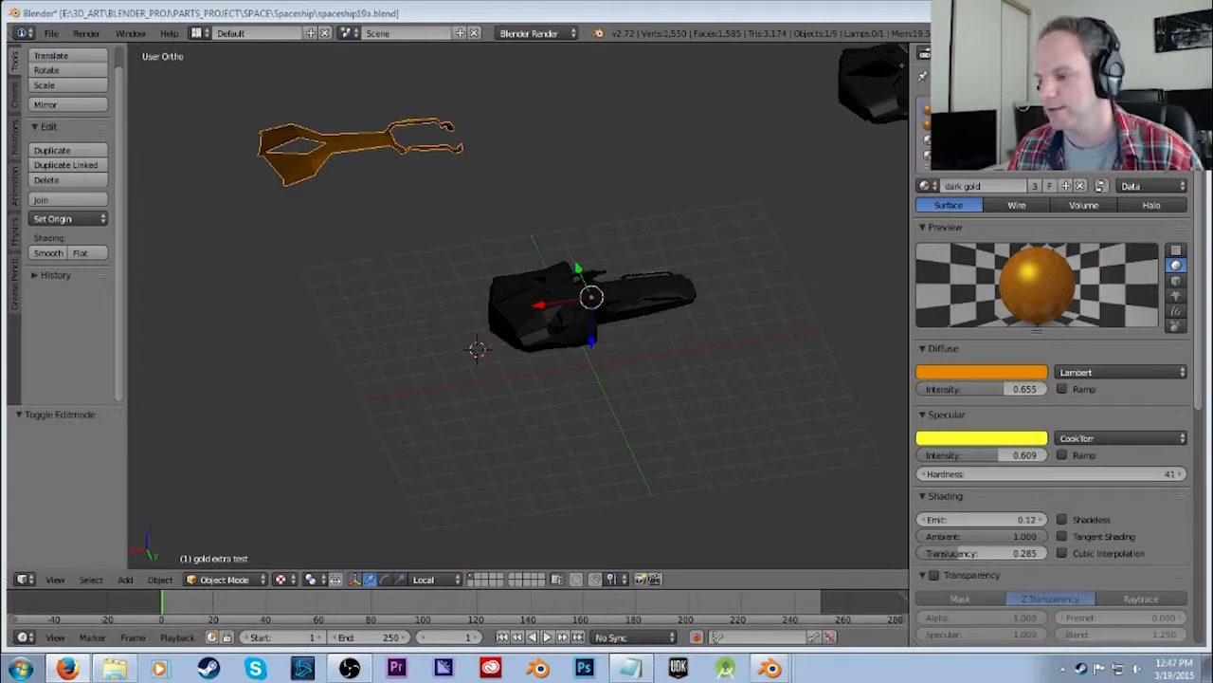
Select the spaceship object and enter Edit Mode on its mesh.
click(426, 262)
scroll(458, 308, up, 2)
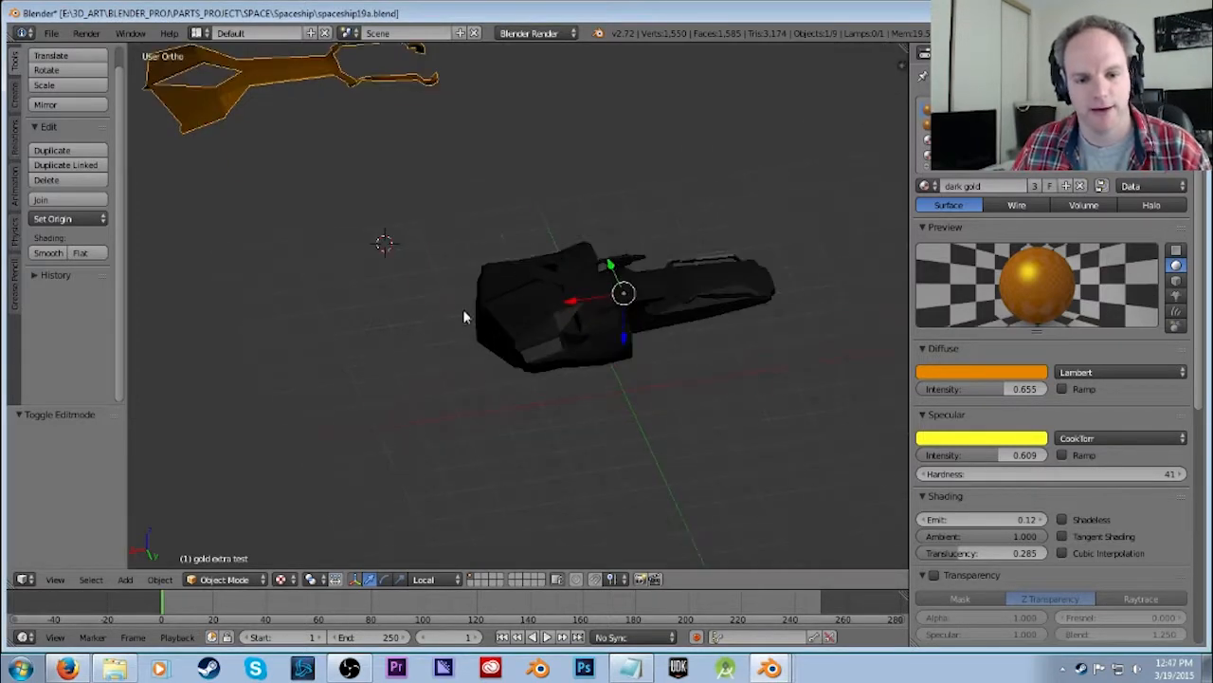
right_click(599, 338)
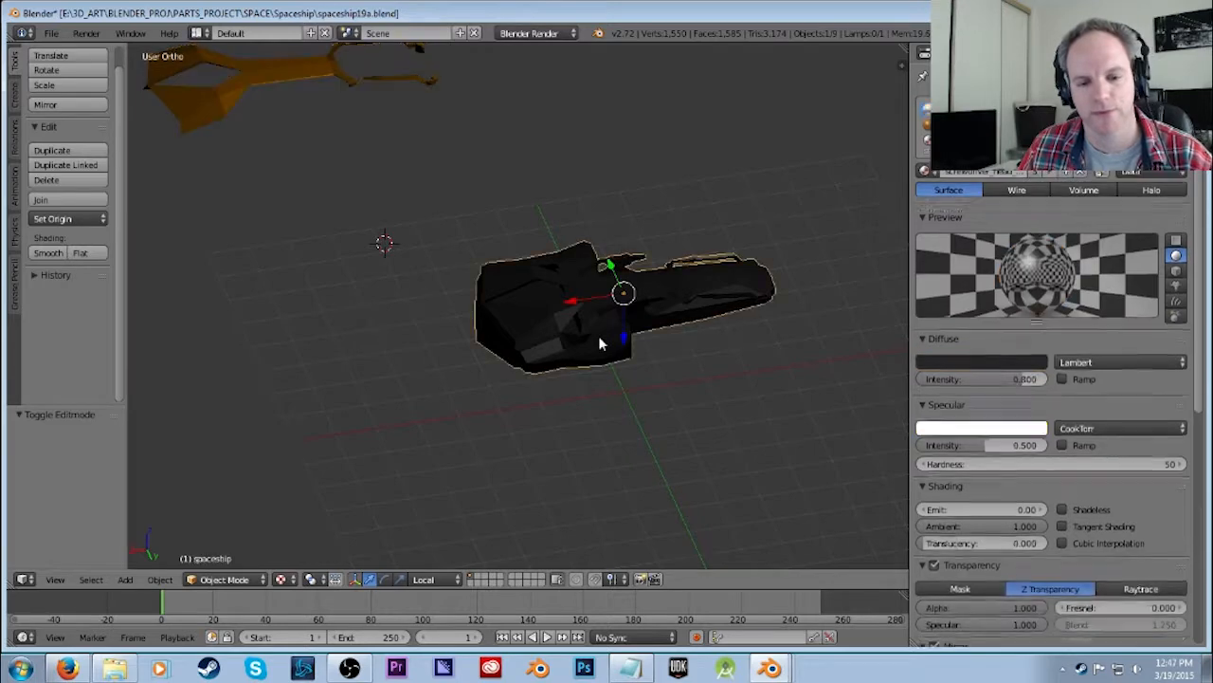
middle_drag(658, 418, 540, 436)
key(Tab)
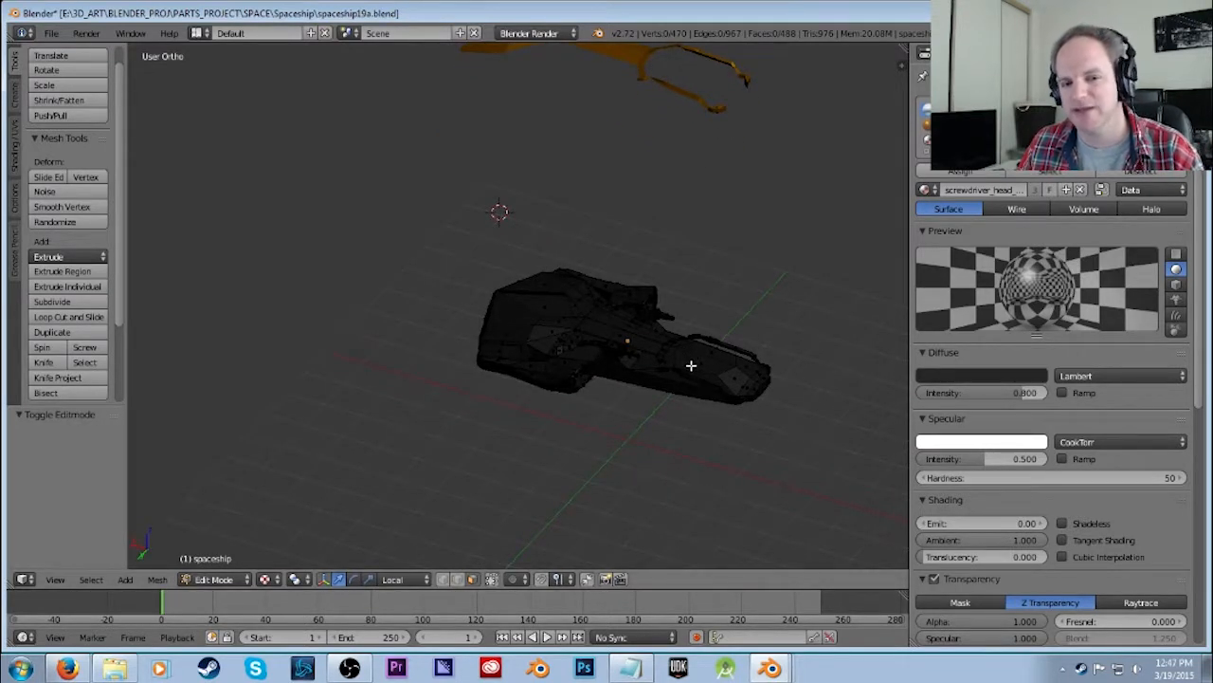
Lasso-select the faces of the trim rail along one side of the spaceship's nose, toggling off a stray hull face.
scroll(699, 402, up, 2)
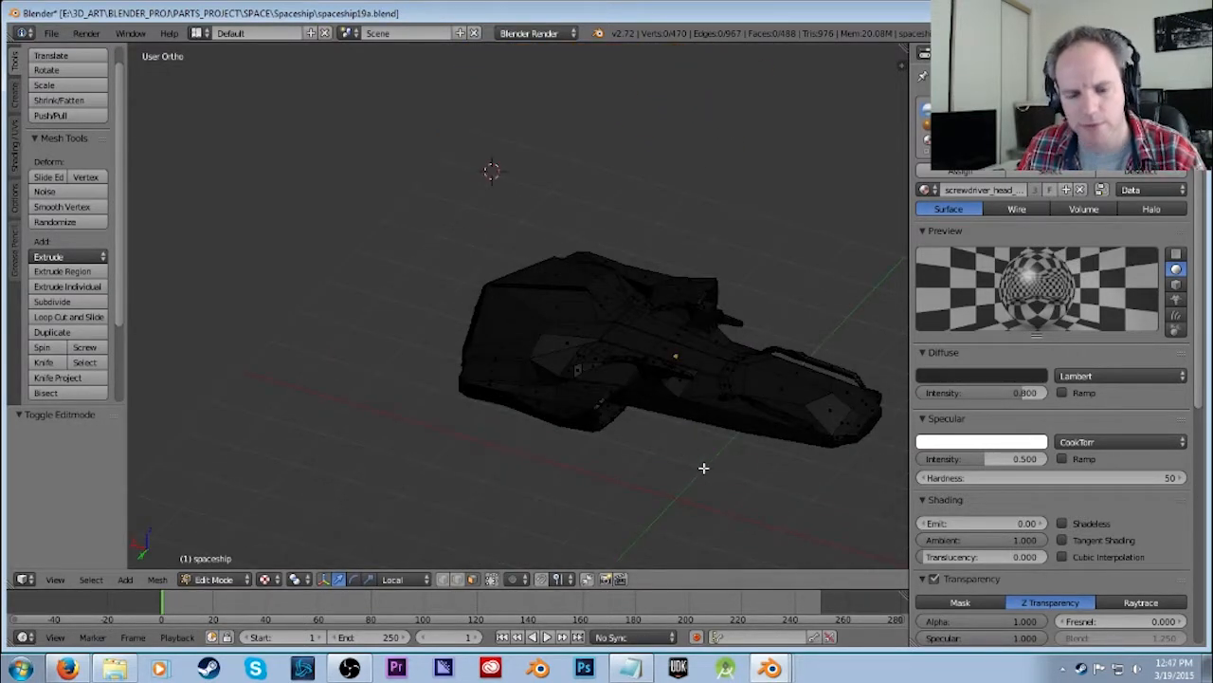
middle_drag(771, 440, 843, 314)
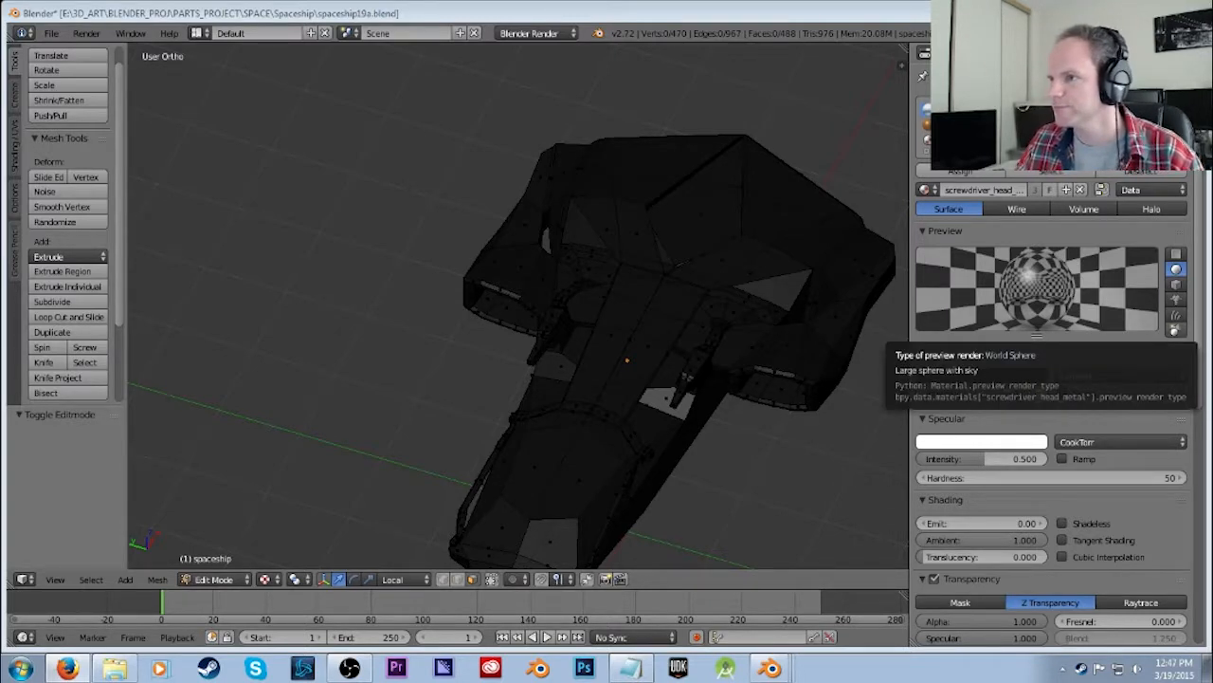
click(450, 378)
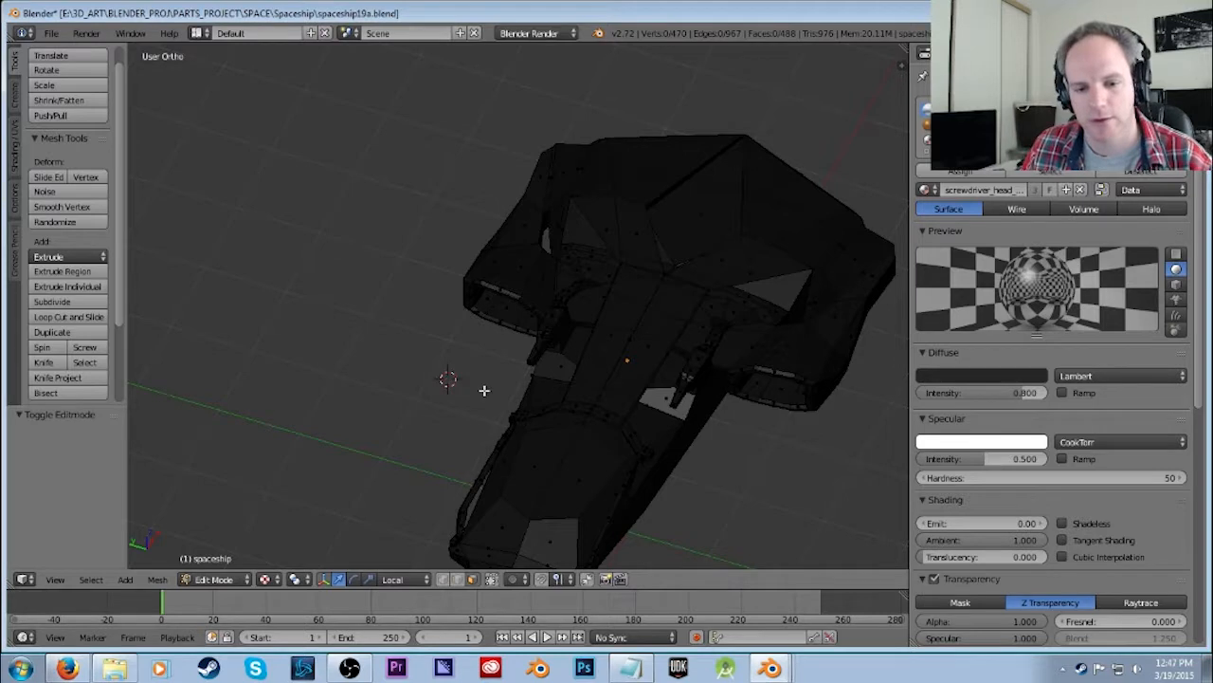
middle_drag(485, 390, 446, 374)
middle_drag(589, 467, 593, 441)
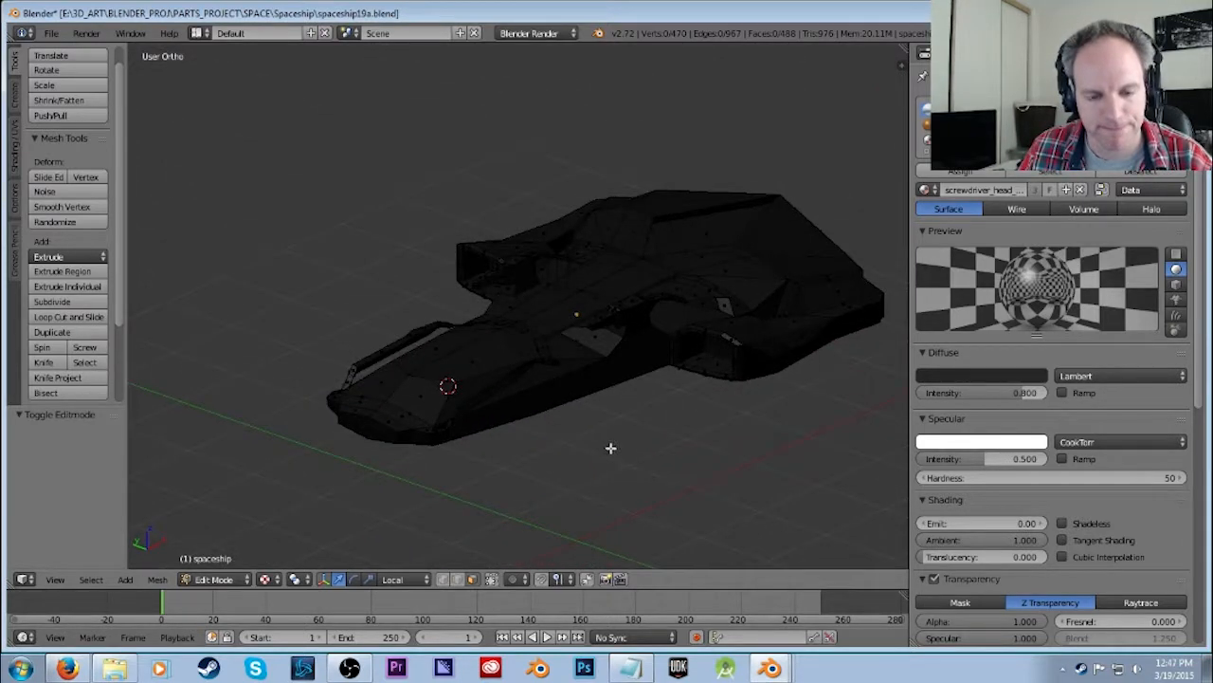
scroll(496, 417, up, 1)
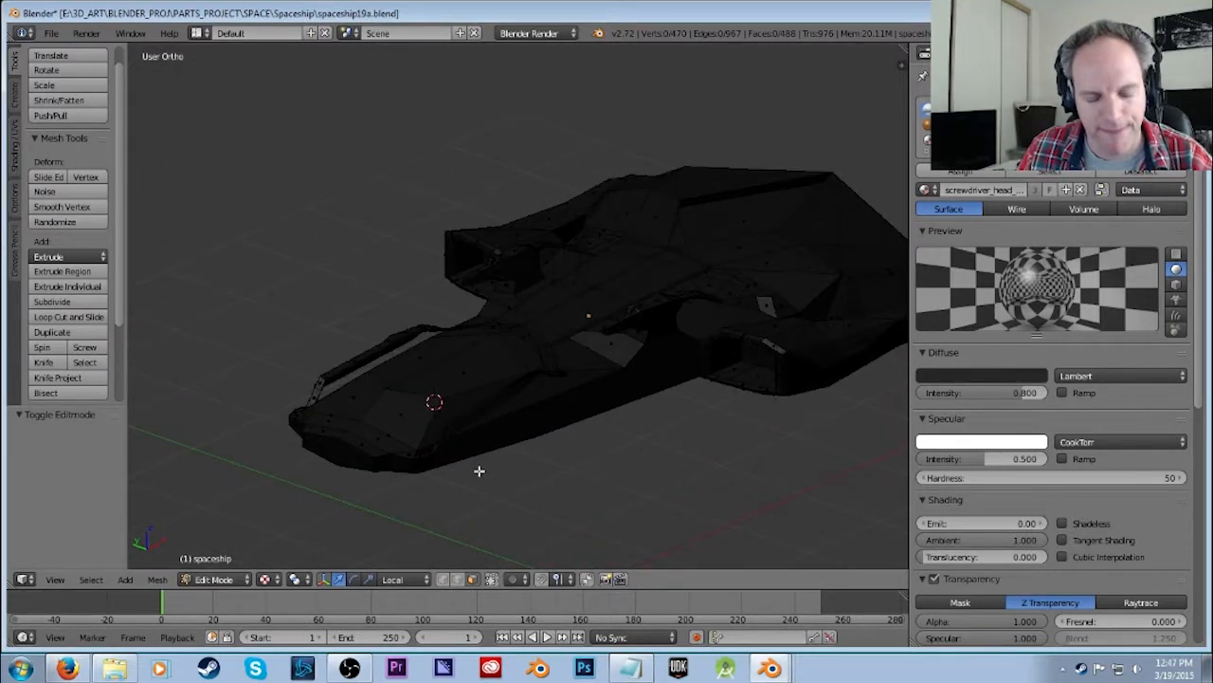
middle_drag(525, 458, 500, 459)
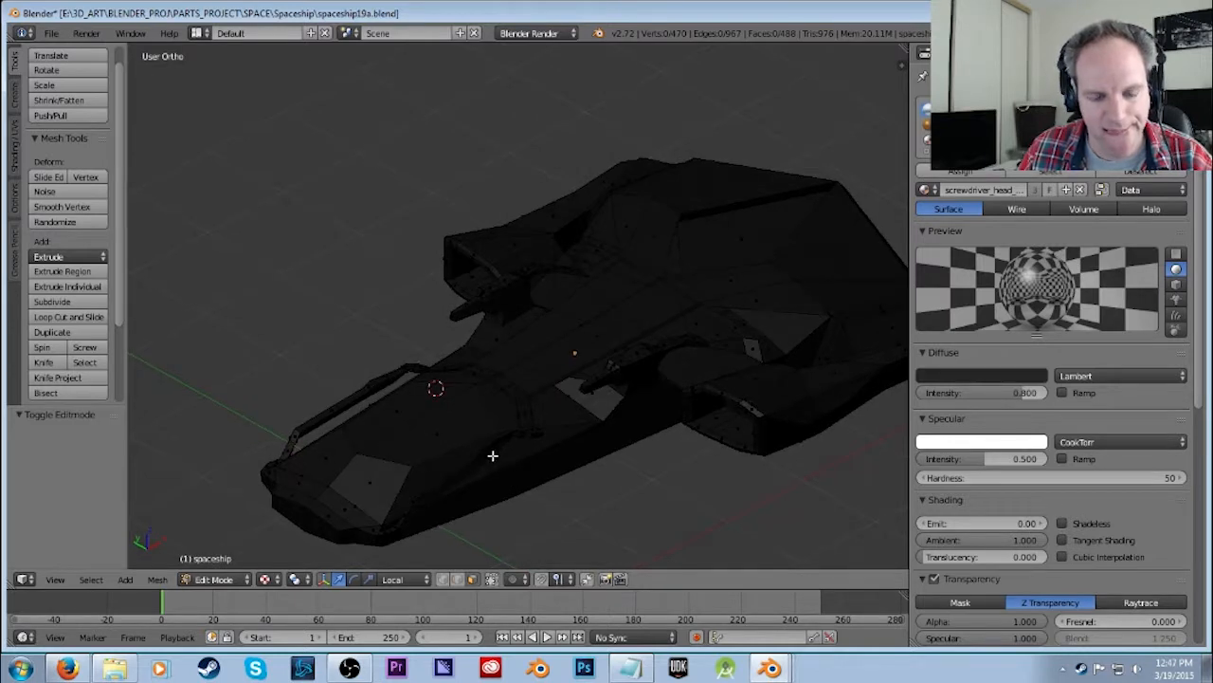
middle_drag(535, 482, 511, 503)
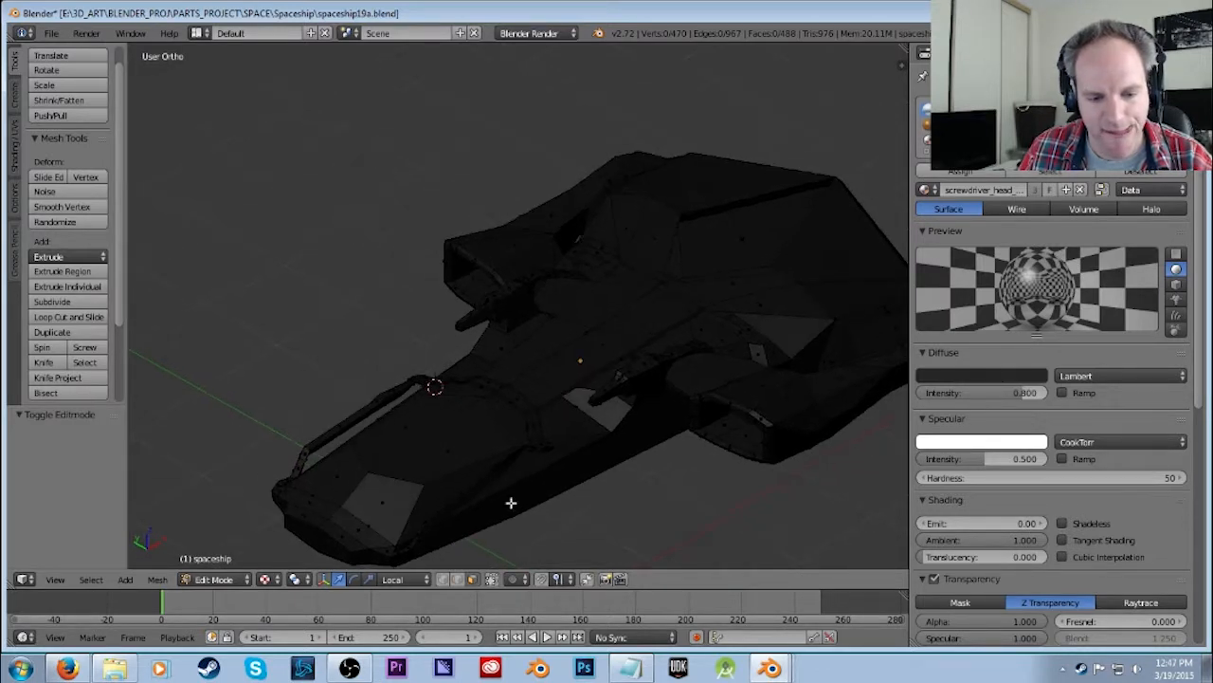
mouse_move(549, 434)
ctrl+mouse_down()
mouse_move(502, 442)
mouse_move(392, 549)
mouse_move(583, 439)
ctrl+mouse_up()
middle_drag(552, 465, 507, 463)
middle_drag(424, 452, 684, 415)
shift+right_click(679, 412)
Deselect the large hull face beside the side rail and add the trim's cross arch to the selection.
middle_drag(767, 379, 629, 411)
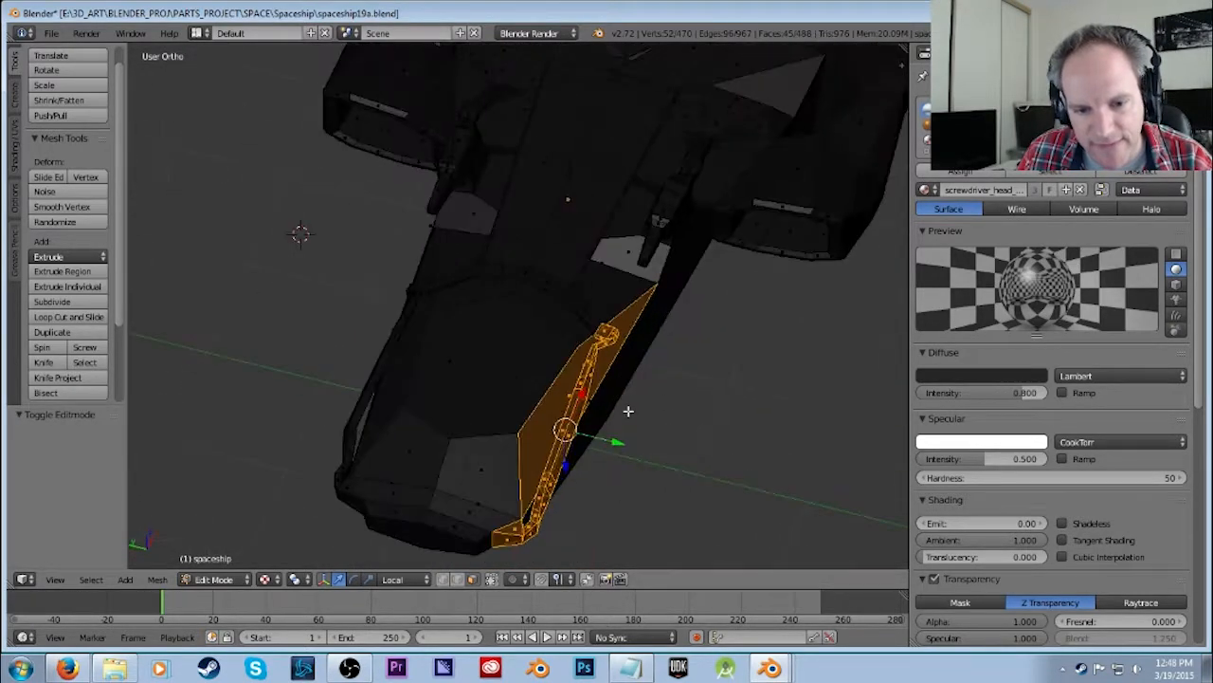
shift+right_click(569, 395)
mouse_move(614, 302)
ctrl+mouse_down()
mouse_move(461, 252)
mouse_move(434, 284)
mouse_move(568, 294)
mouse_move(584, 324)
mouse_move(593, 310)
ctrl+mouse_up()
shift+right_click(476, 292)
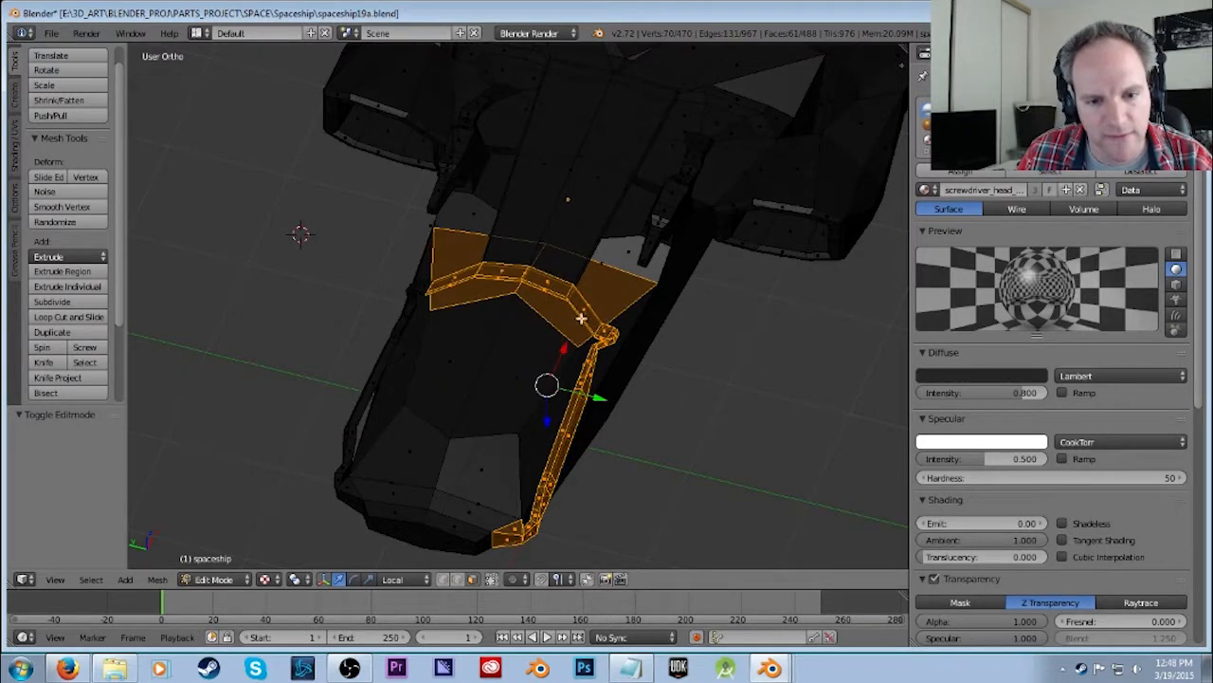
Deselect the stray hull faces adjoining the nose trim's cross arch.
middle_drag(684, 355, 606, 356)
mouse_move(505, 380)
middle_down()
mouse_move(466, 313)
mouse_move(503, 385)
middle_up()
scroll(509, 377, up, 5)
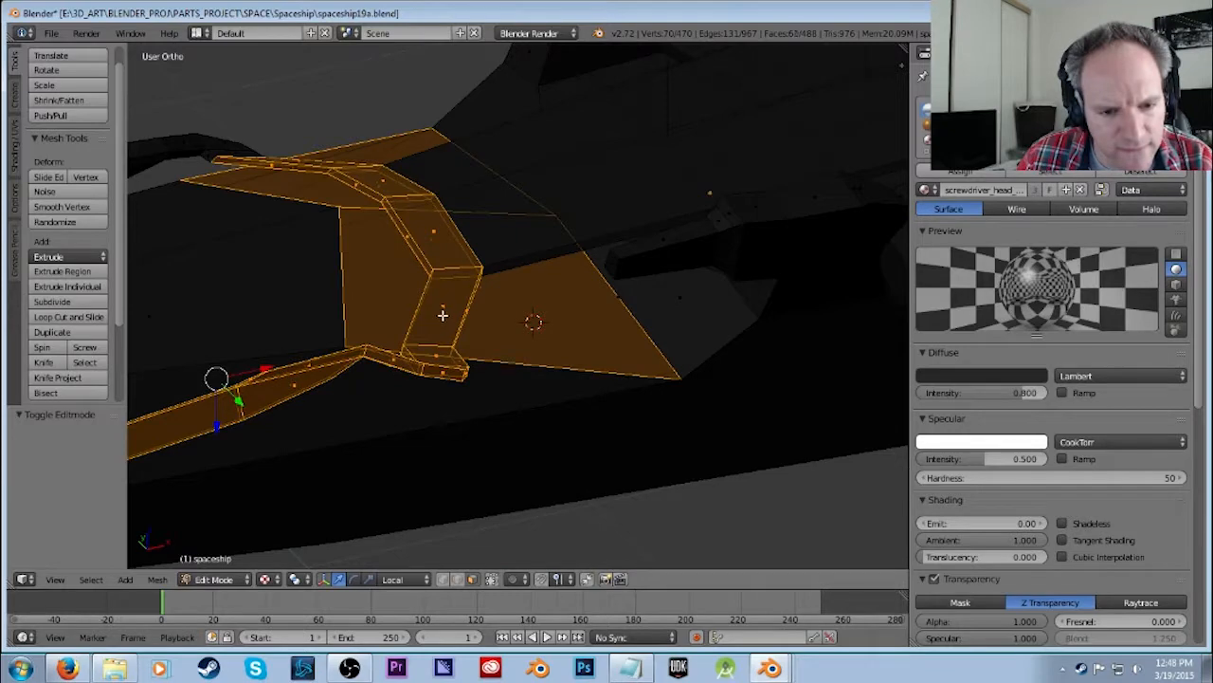
shift+right_click(487, 287)
middle_drag(421, 188, 449, 344)
shift+right_click(257, 276)
Add the trim rail on the opposite side of the nose to the selection so the whole trim is covered.
scroll(314, 282, down, 2)
mouse_move(334, 324)
ctrl+mouse_down()
mouse_move(168, 354)
mouse_move(382, 383)
mouse_move(466, 385)
mouse_move(517, 370)
mouse_move(482, 338)
ctrl+mouse_up()
middle_drag(483, 339, 456, 375)
middle_drag(310, 404, 395, 342)
mouse_move(365, 298)
ctrl+mouse_down()
mouse_move(275, 313)
mouse_move(317, 366)
mouse_move(341, 288)
ctrl+mouse_up()
middle_drag(340, 288, 328, 243)
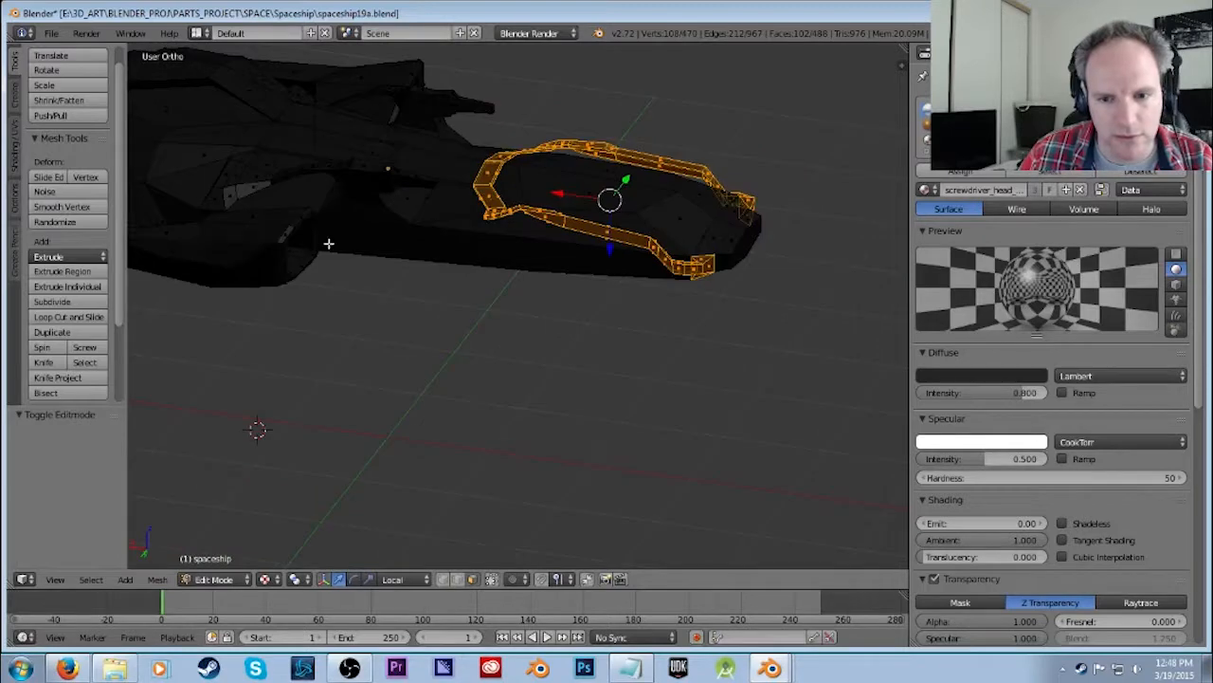
middle_drag(563, 263, 516, 313)
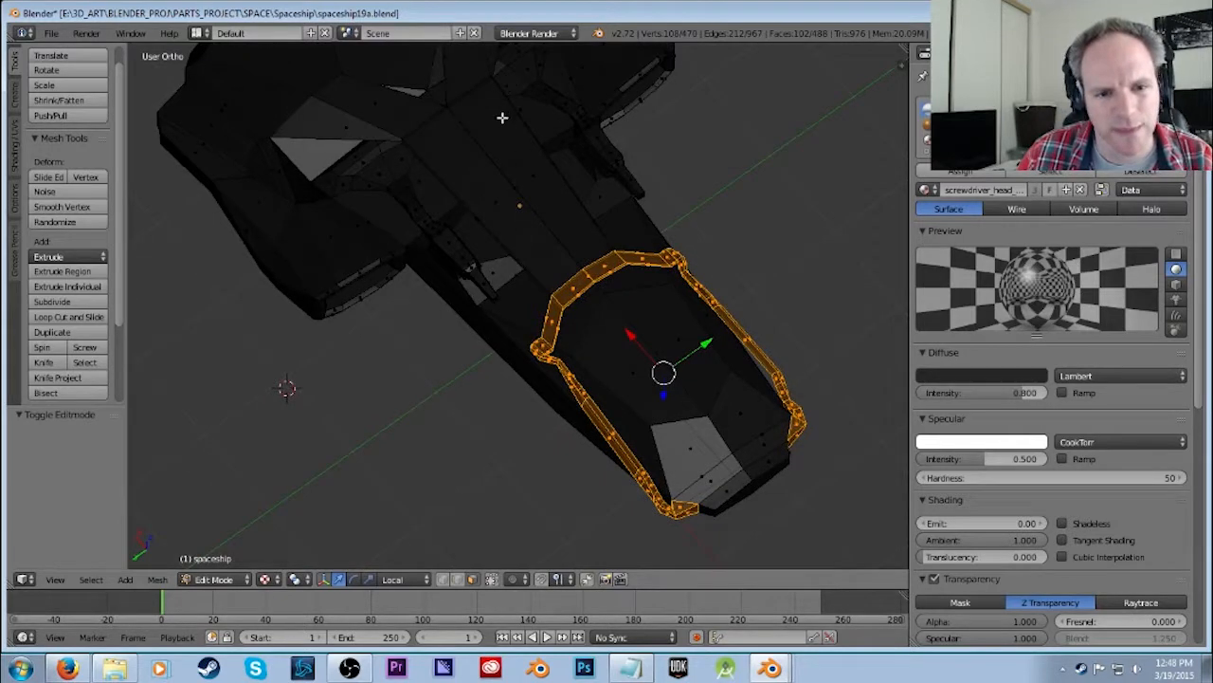
Lasso the spaceship's central spine and rear panel faces into the selection.
scroll(493, 121, down, 1)
scroll(482, 125, down, 2)
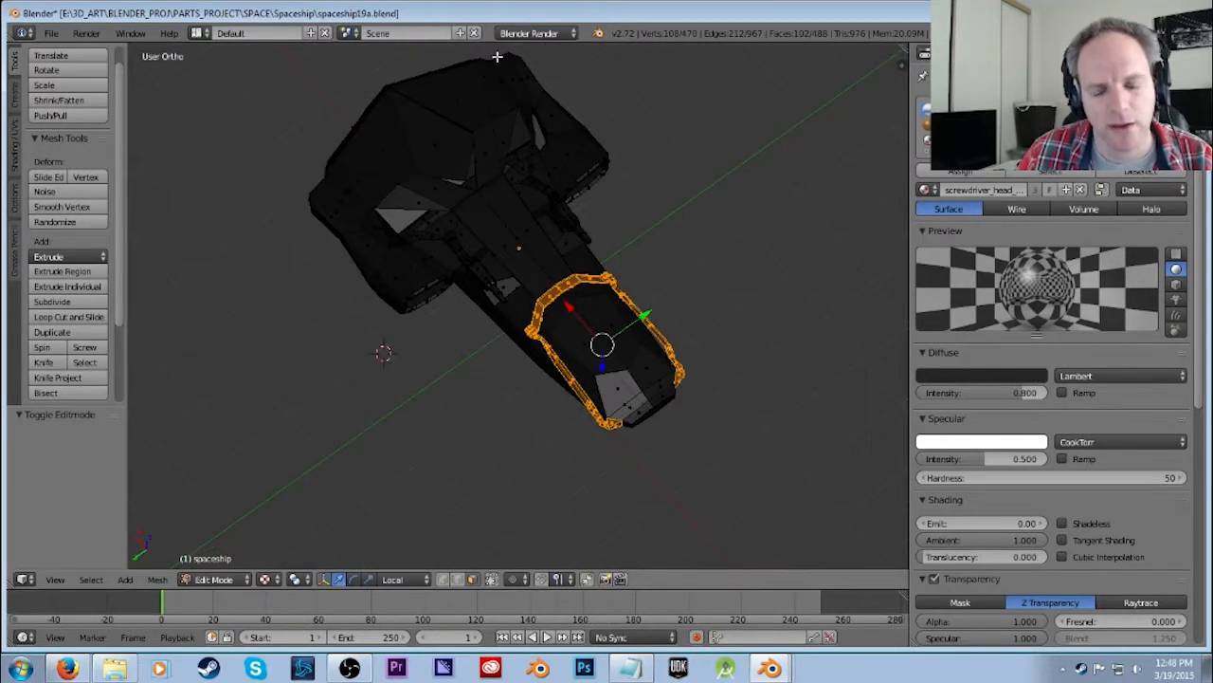
mouse_move(471, 57)
ctrl+mouse_down()
mouse_move(290, 144)
mouse_move(309, 176)
mouse_move(359, 205)
mouse_move(425, 211)
mouse_move(485, 246)
mouse_move(526, 298)
mouse_move(564, 306)
mouse_move(575, 247)
mouse_move(531, 203)
mouse_move(506, 139)
mouse_move(518, 79)
mouse_move(470, 50)
ctrl+mouse_up()
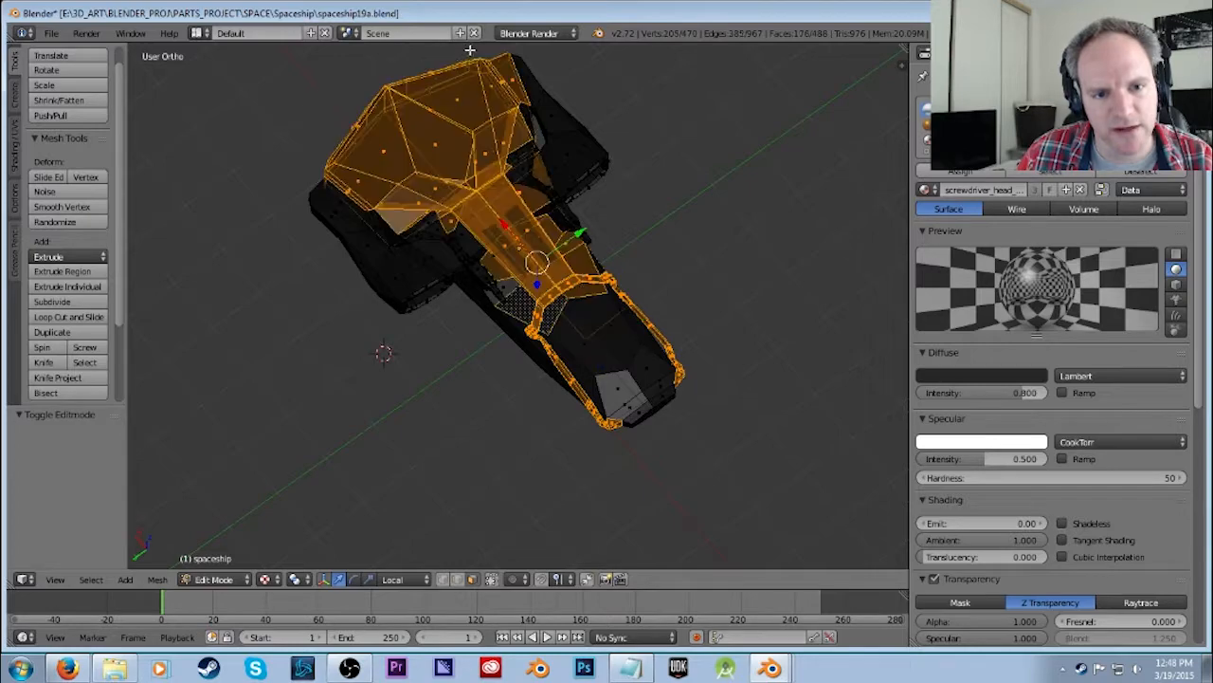
Deselect the stray hull and canopy faces picked up where the spine meets the nose trim.
middle_drag(647, 300, 705, 249)
scroll(546, 390, up, 5)
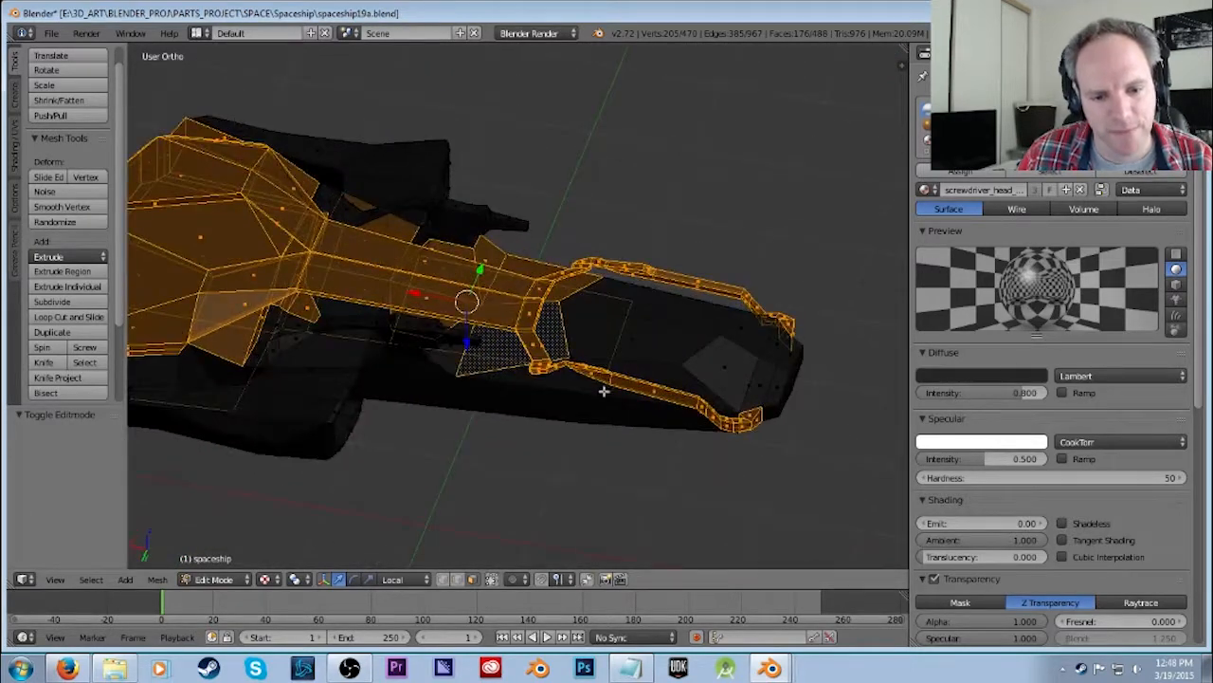
middle_drag(504, 415, 431, 397)
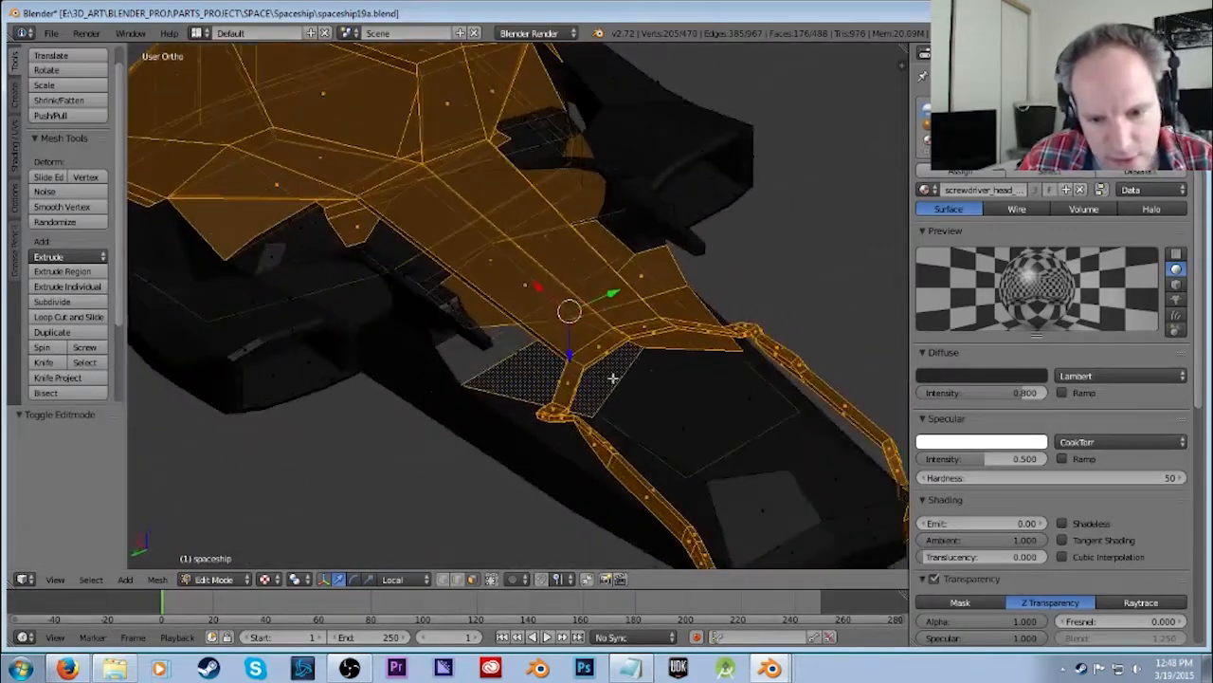
shift+right_click(649, 370)
middle_drag(585, 388, 499, 378)
shift+right_click(468, 354)
Deselect the stray hull faces on both sides of the spine just behind the nose trim.
middle_drag(577, 284, 877, 237)
shift+right_click(569, 506)
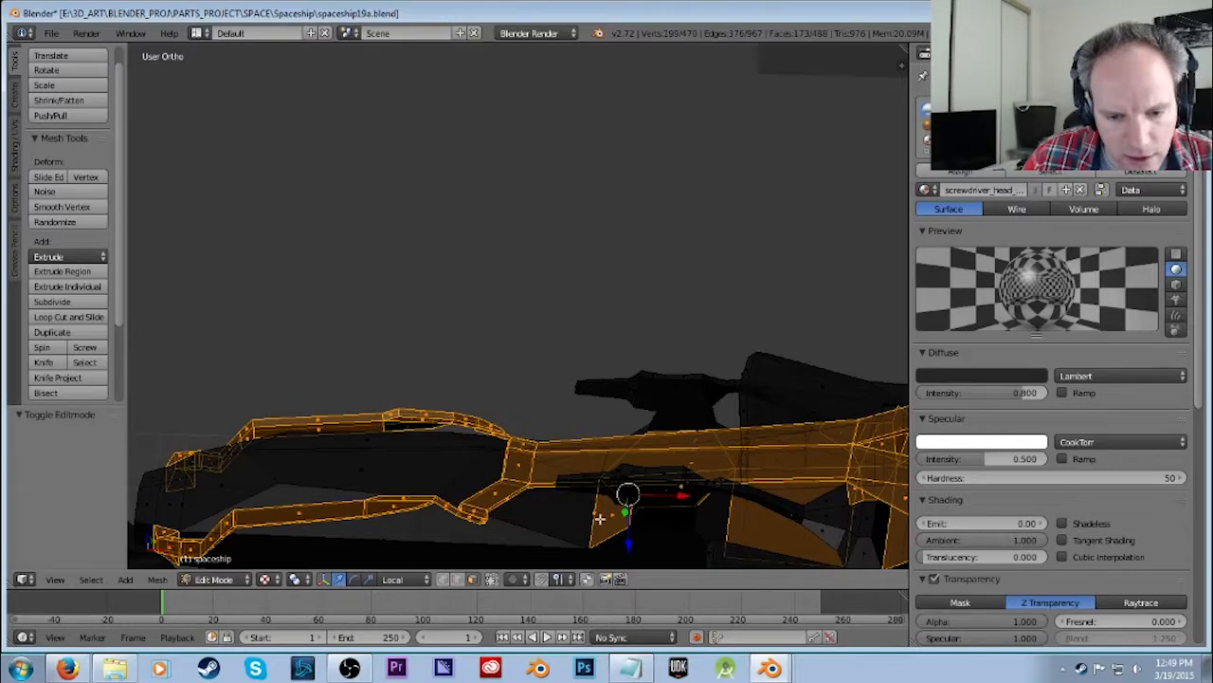
shift+right_click(612, 517)
middle_drag(696, 392, 405, 505)
shift+right_click(379, 497)
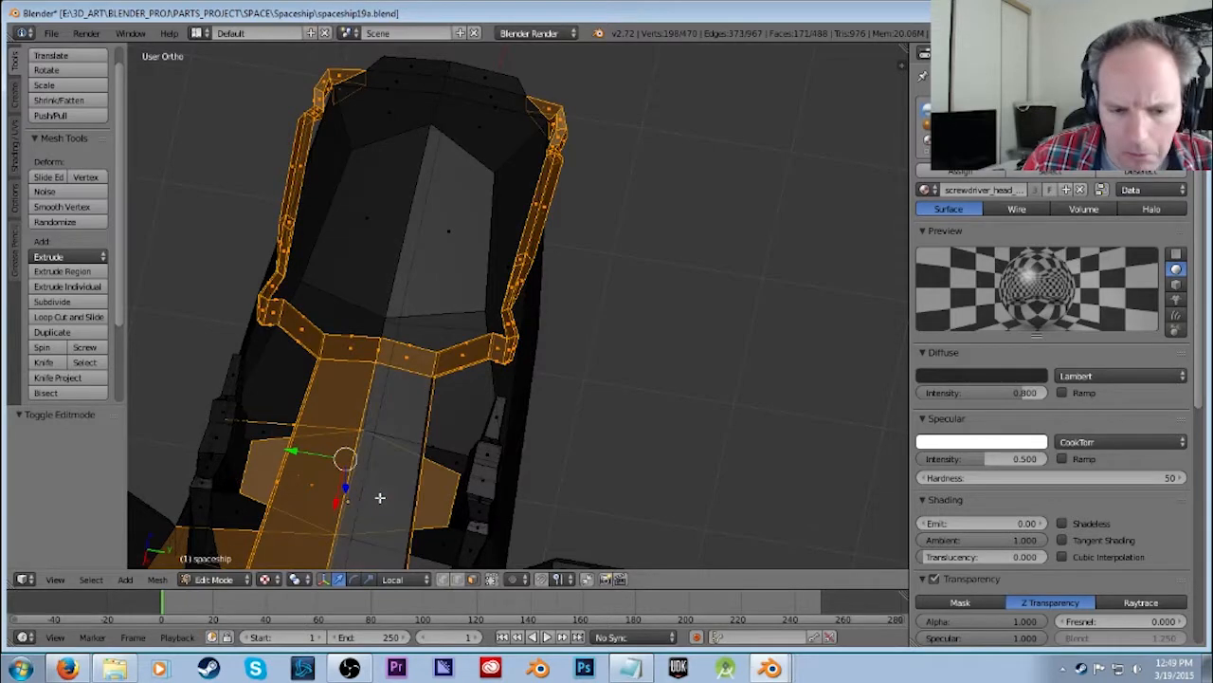
shift+right_click(418, 490)
shift+right_click(405, 490)
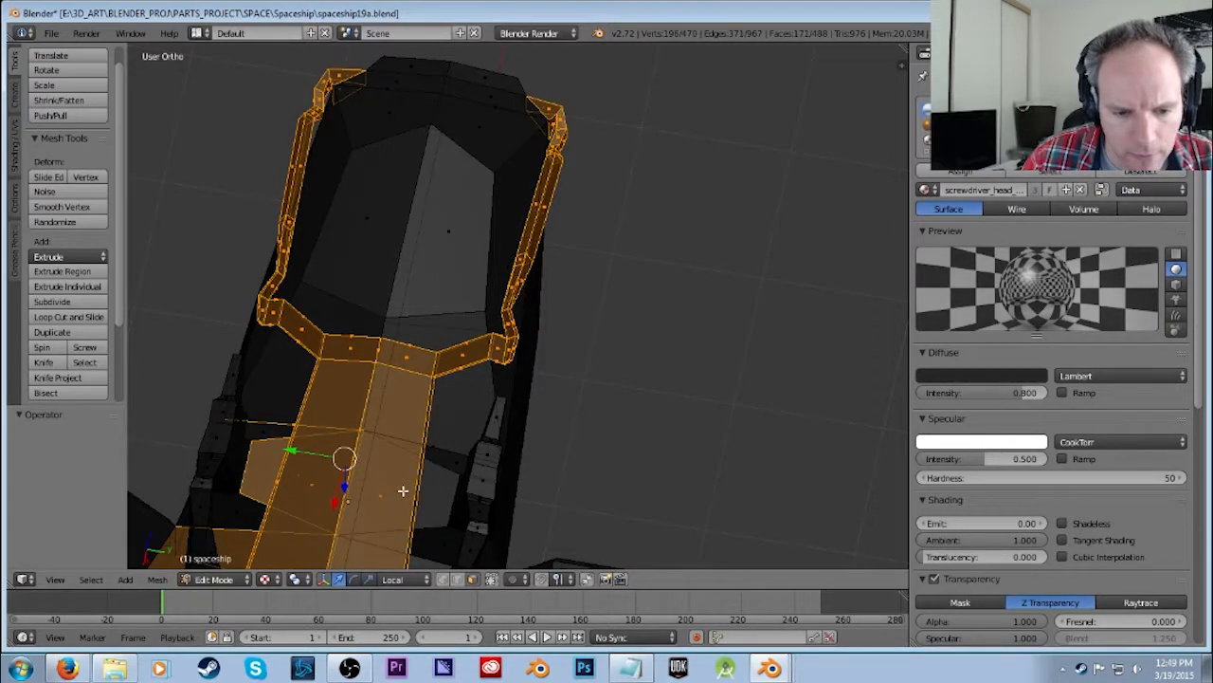
shift+right_click(298, 477)
Deselect the stray faces flanking the spine's rear end where it meets the rear panel.
middle_drag(450, 487, 502, 248)
shift+right_click(333, 217)
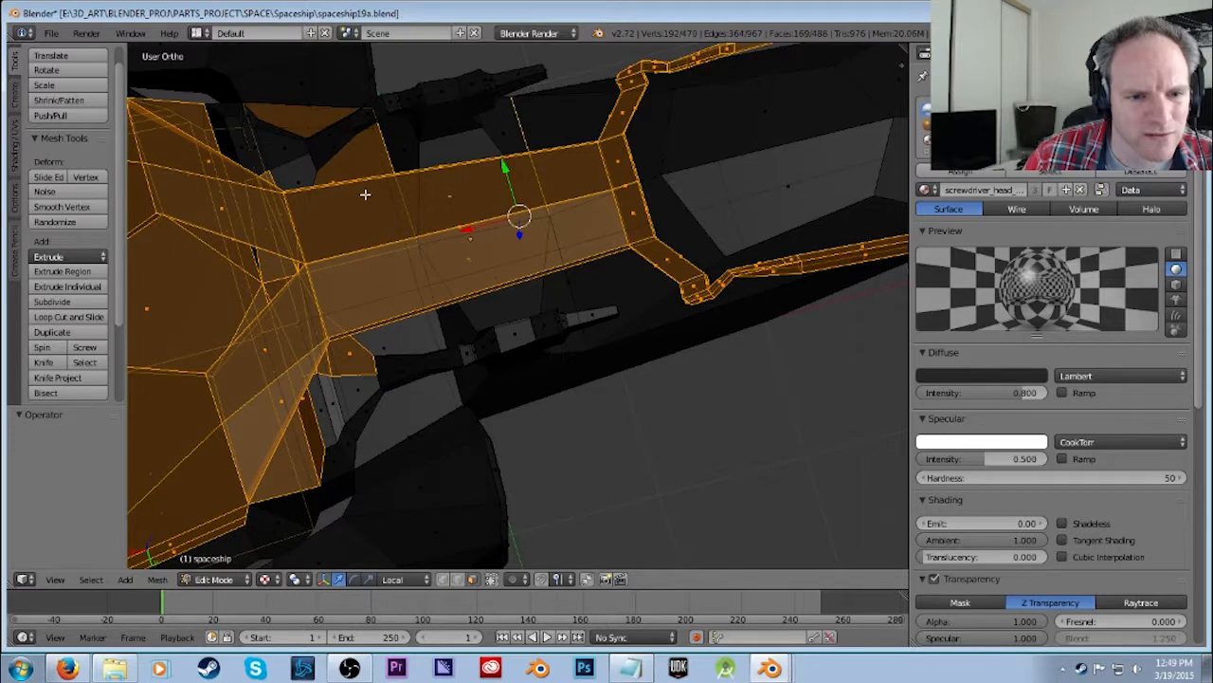
shift+right_click(339, 169)
middle_drag(425, 377, 420, 347)
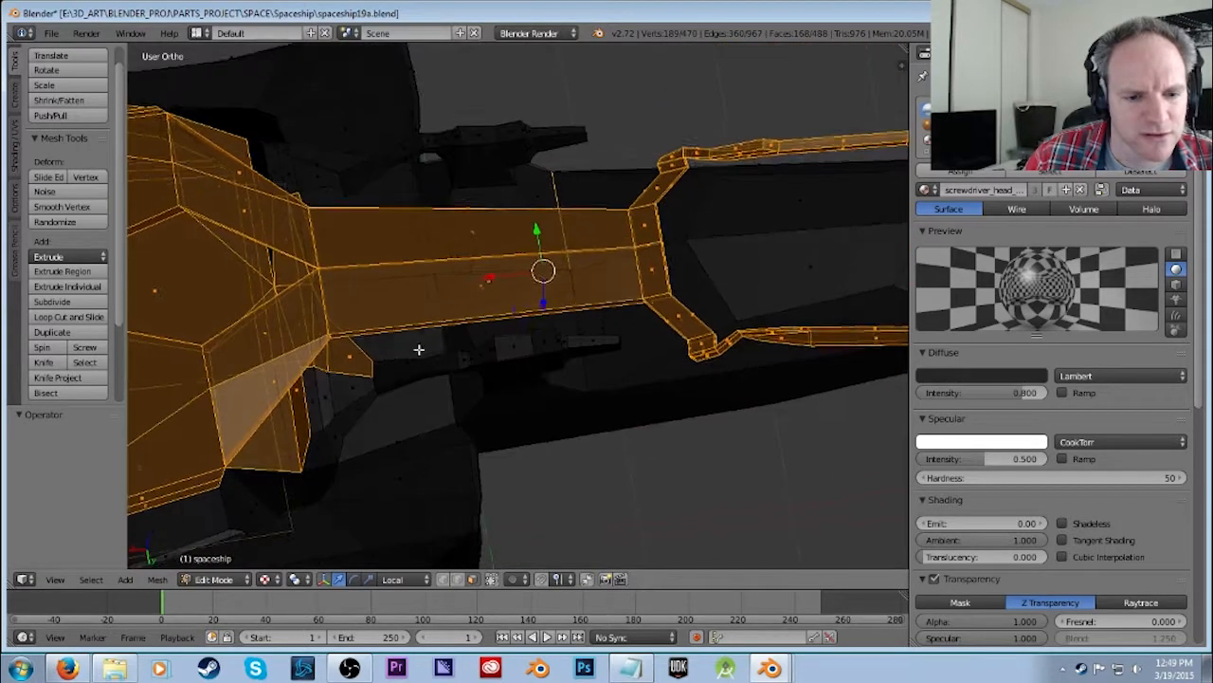
shift+right_click(347, 356)
middle_drag(420, 420, 379, 352)
shift+right_click(333, 382)
middle_drag(336, 397, 310, 440)
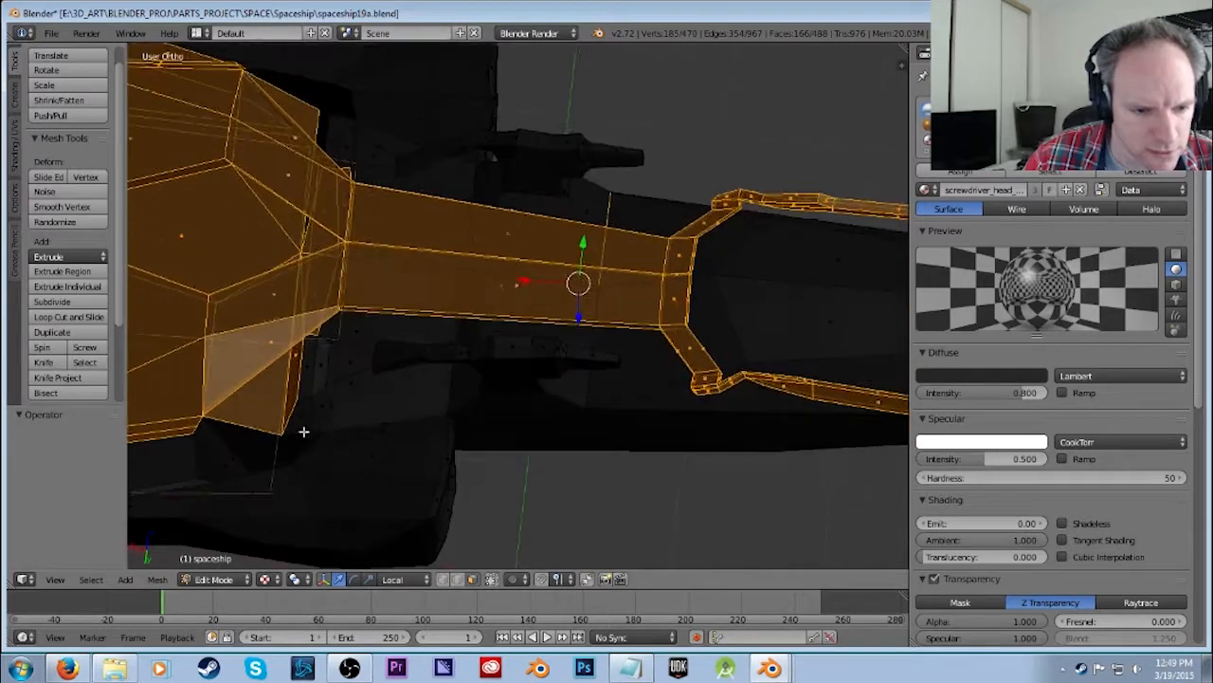
Deselect the stray hull faces below the rear panel's front corner and along its side near the engine.
shift+right_click(252, 351)
shift+right_click(300, 357)
middle_drag(386, 397, 377, 389)
shift+right_click(398, 401)
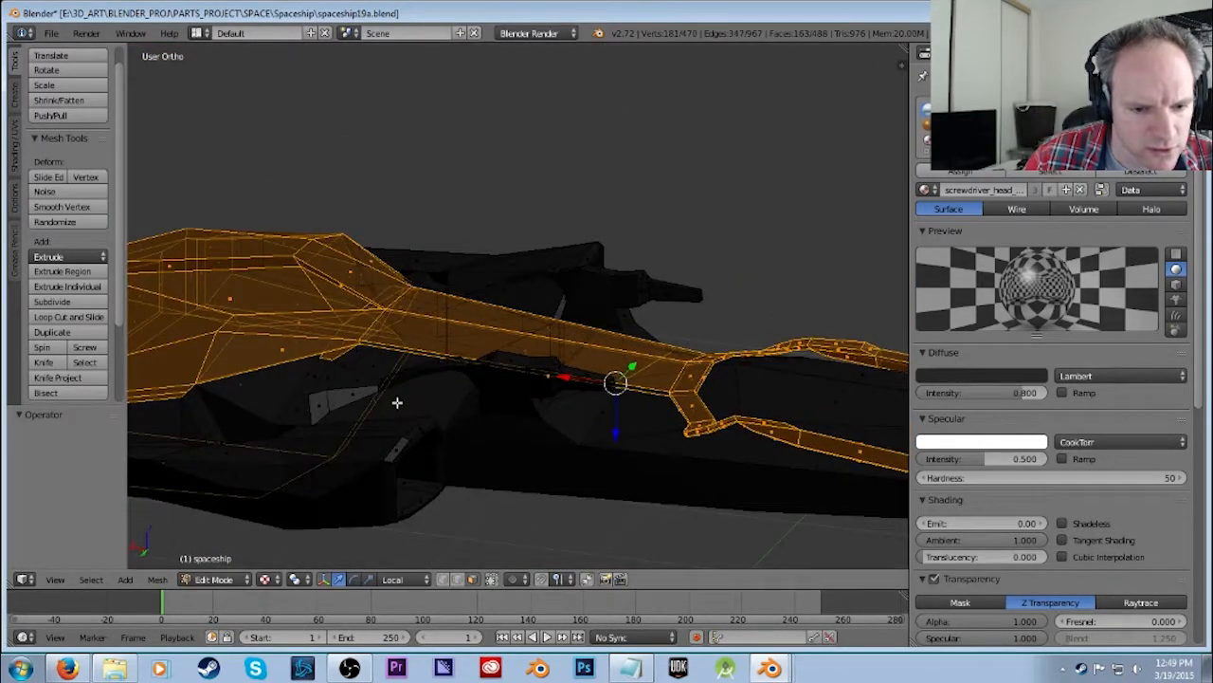
shift+right_click(369, 401)
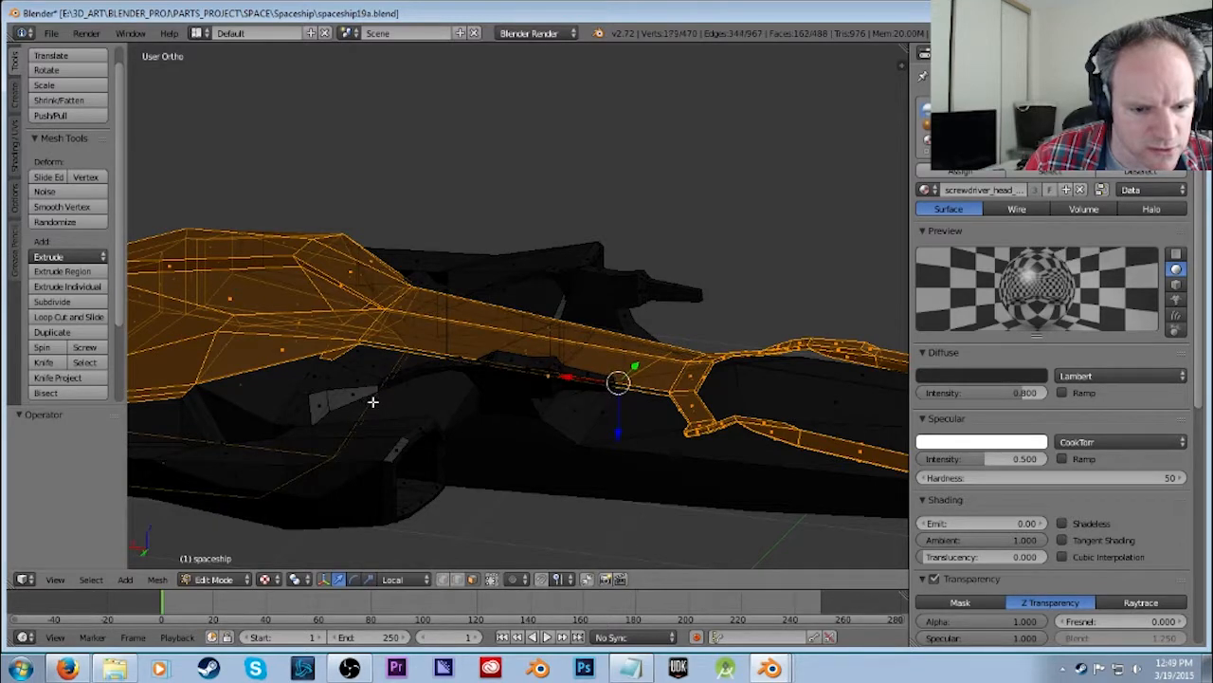
shift+right_click(156, 459)
middle_drag(378, 429, 429, 417)
shift+right_click(243, 425)
middle_drag(244, 426, 421, 455)
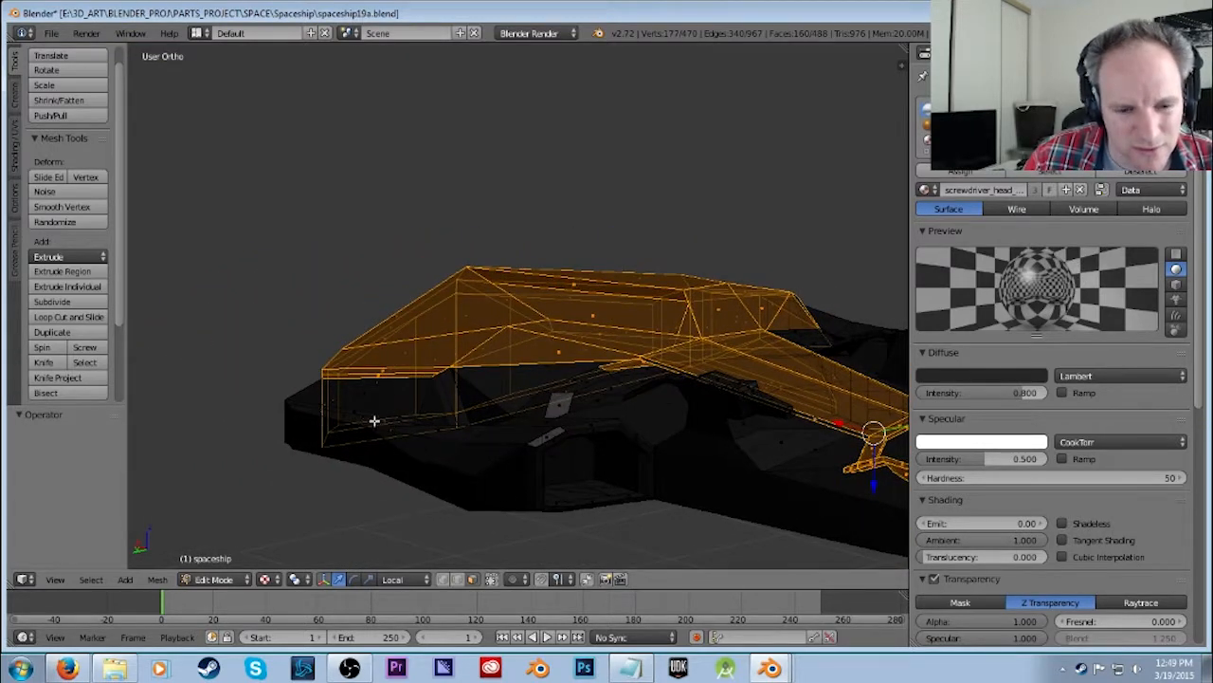
Deselect the stray hull faces under the rear panel's outer edge toward the stern.
shift+right_click(390, 429)
shift+right_click(349, 417)
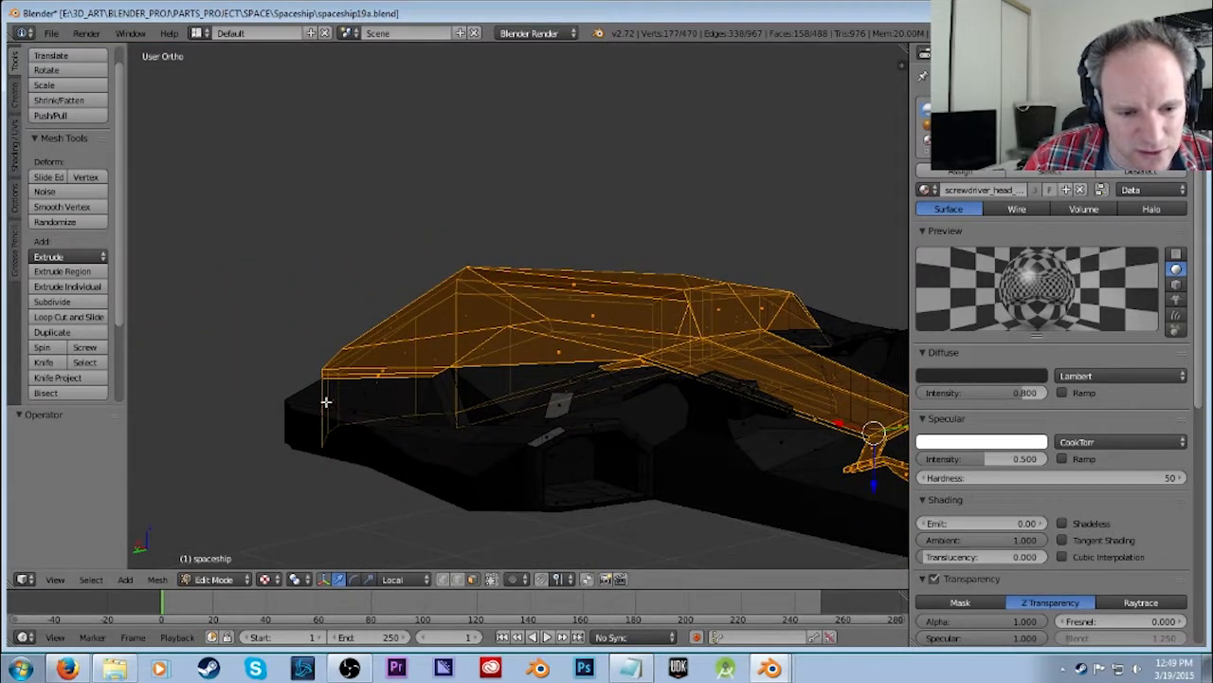
shift+right_click(333, 408)
shift+right_click(323, 411)
shift+right_click(323, 410)
shift+right_click(322, 411)
shift+right_click(380, 389)
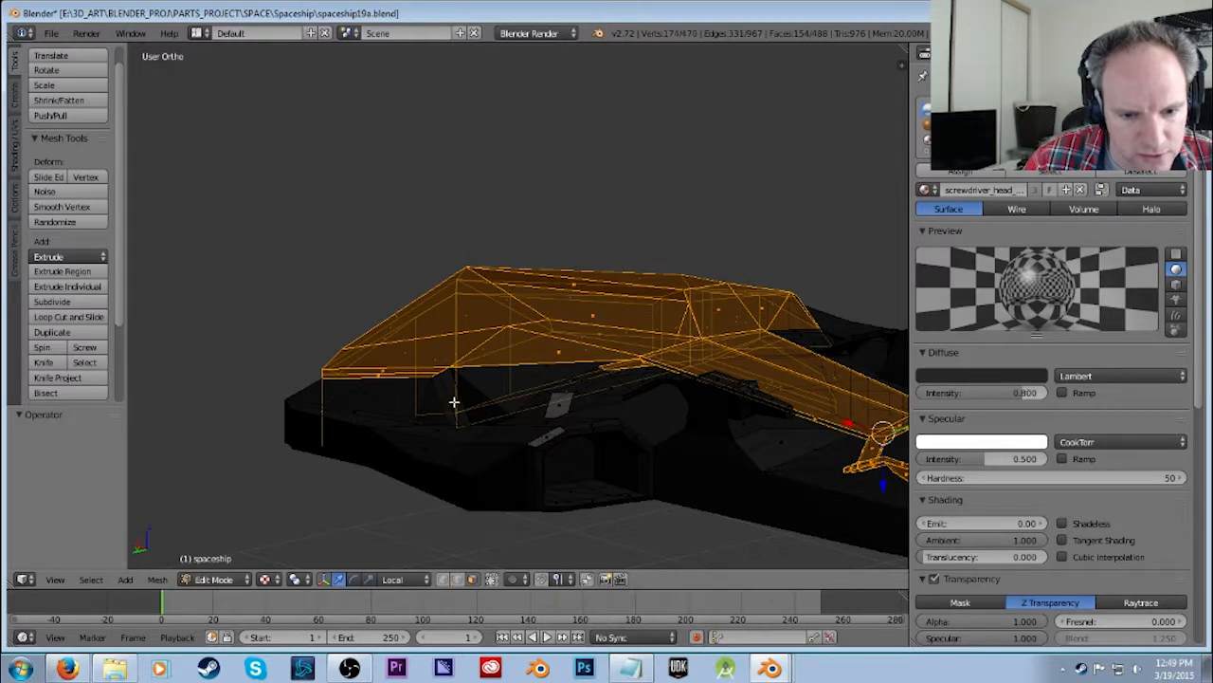
shift+right_click(435, 359)
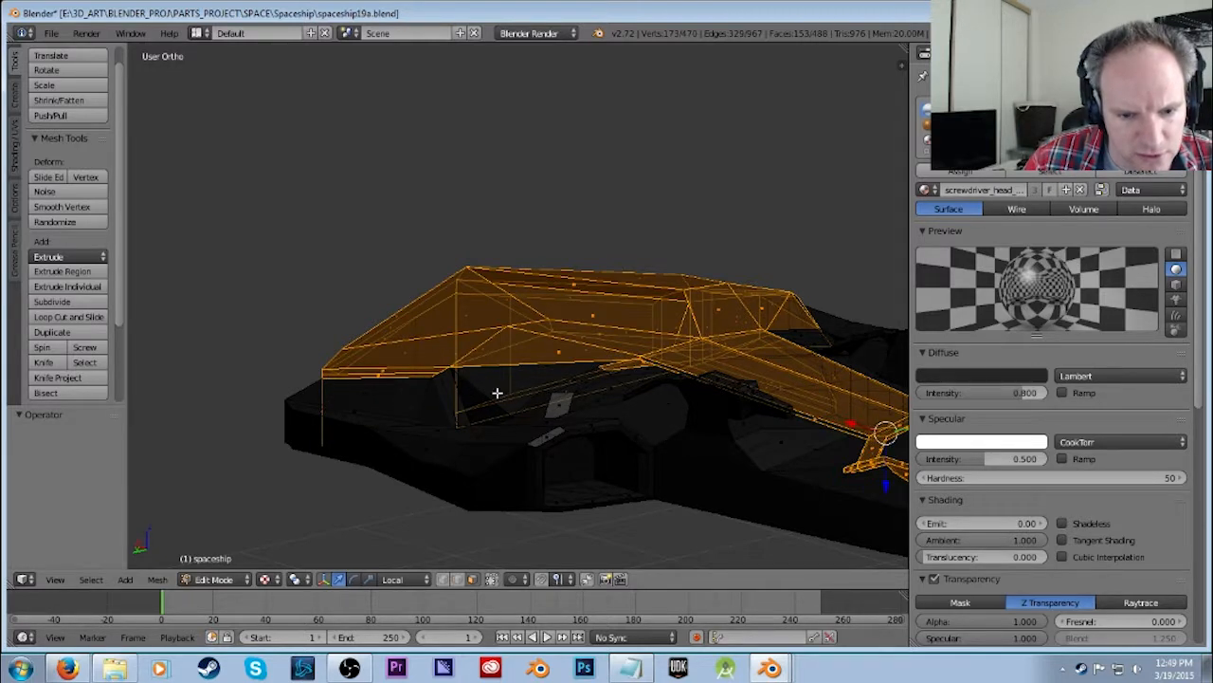
Deselect the remaining stray face near the junction of spine and rear panel, and check the whole selection from above.
middle_drag(567, 391, 631, 398)
shift+right_click(740, 399)
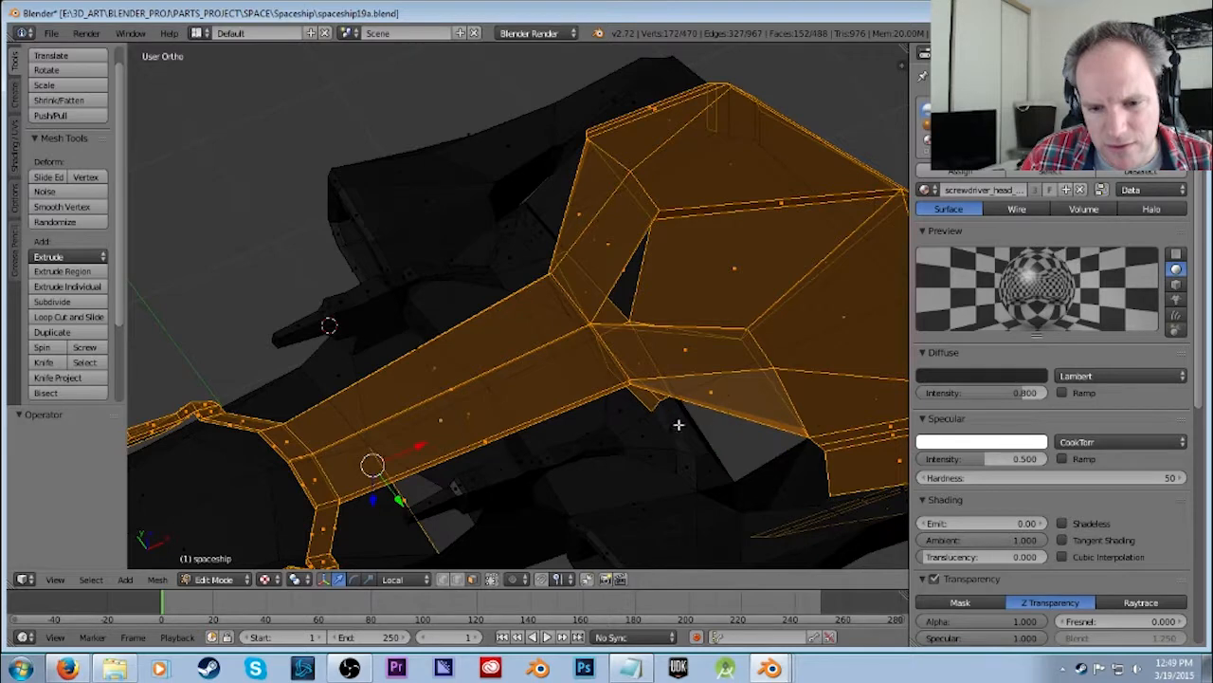
scroll(565, 350, down, 4)
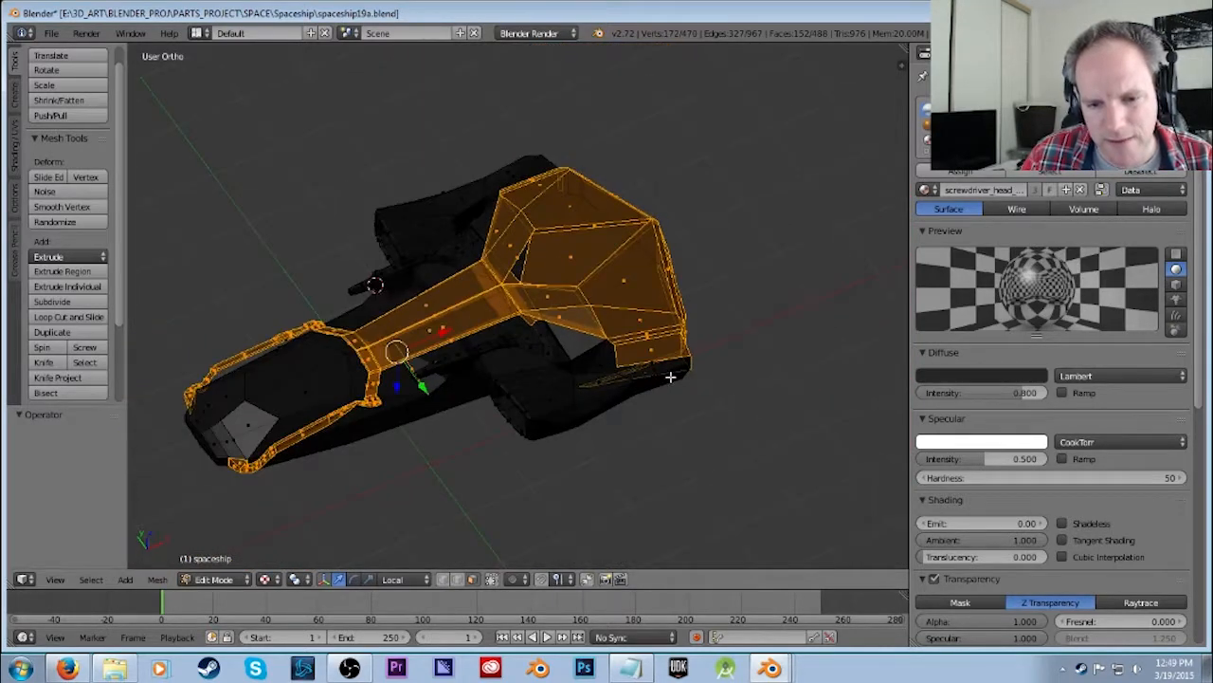
middle_drag(732, 398, 758, 312)
middle_drag(482, 365, 443, 416)
Duplicate the selected nose trim, spine and rear panel faces, leaving the copy in its original position.
key(shift+s)
key(Escape)
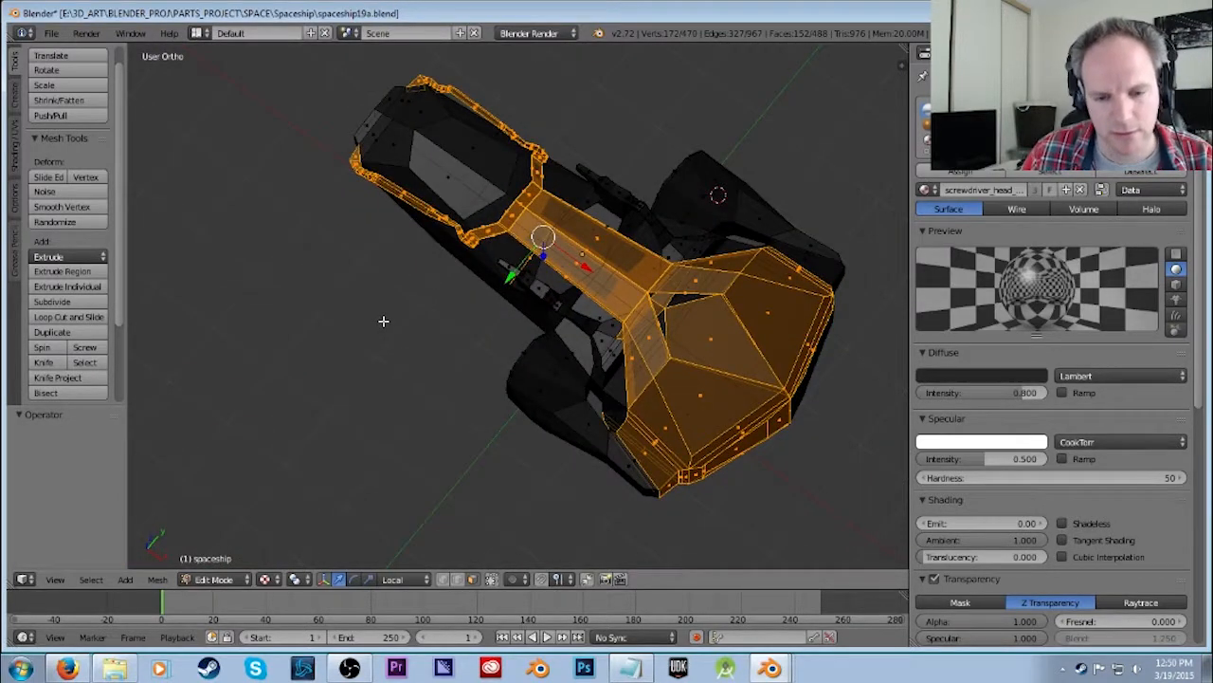
key(g)
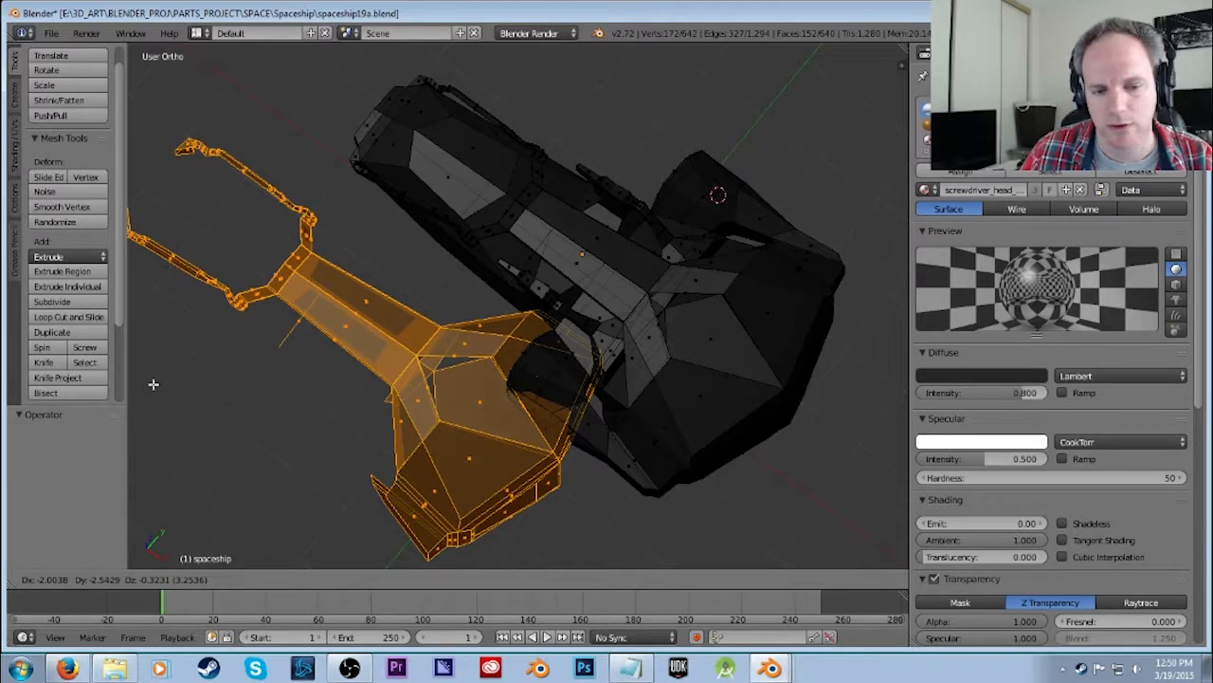
right_click(154, 384)
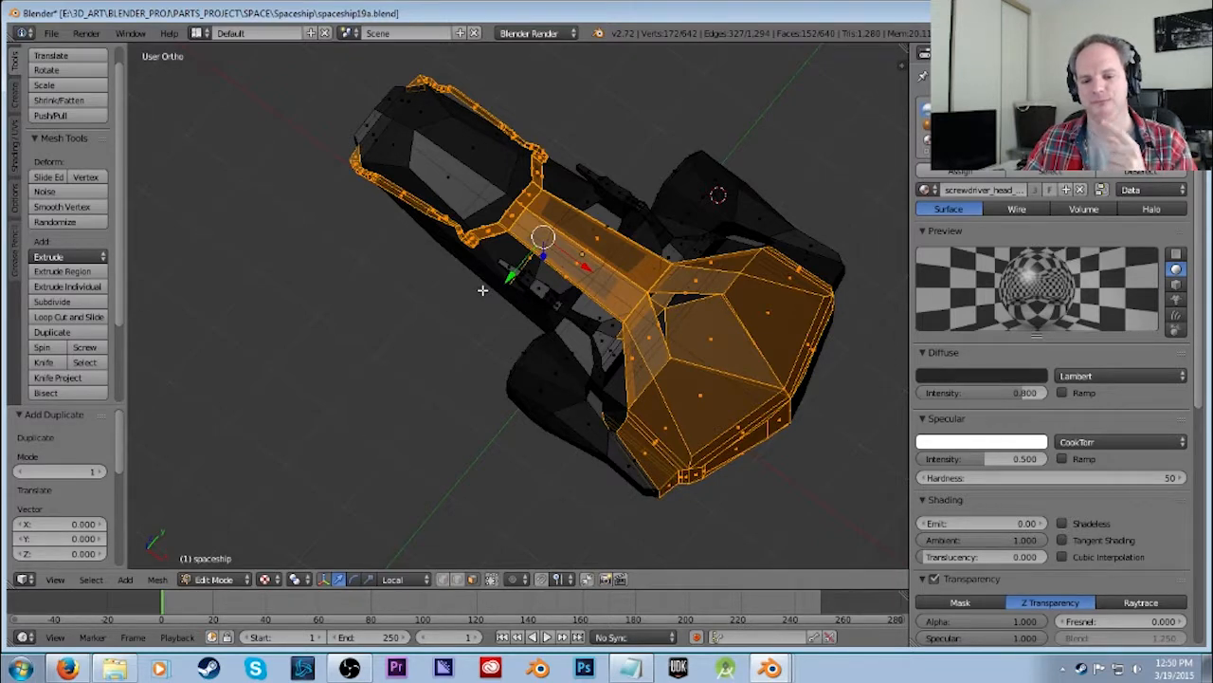
Duplicate the selection again and place the copy beside the ship, inspect its rear faces, and undo this duplicate.
key(g)
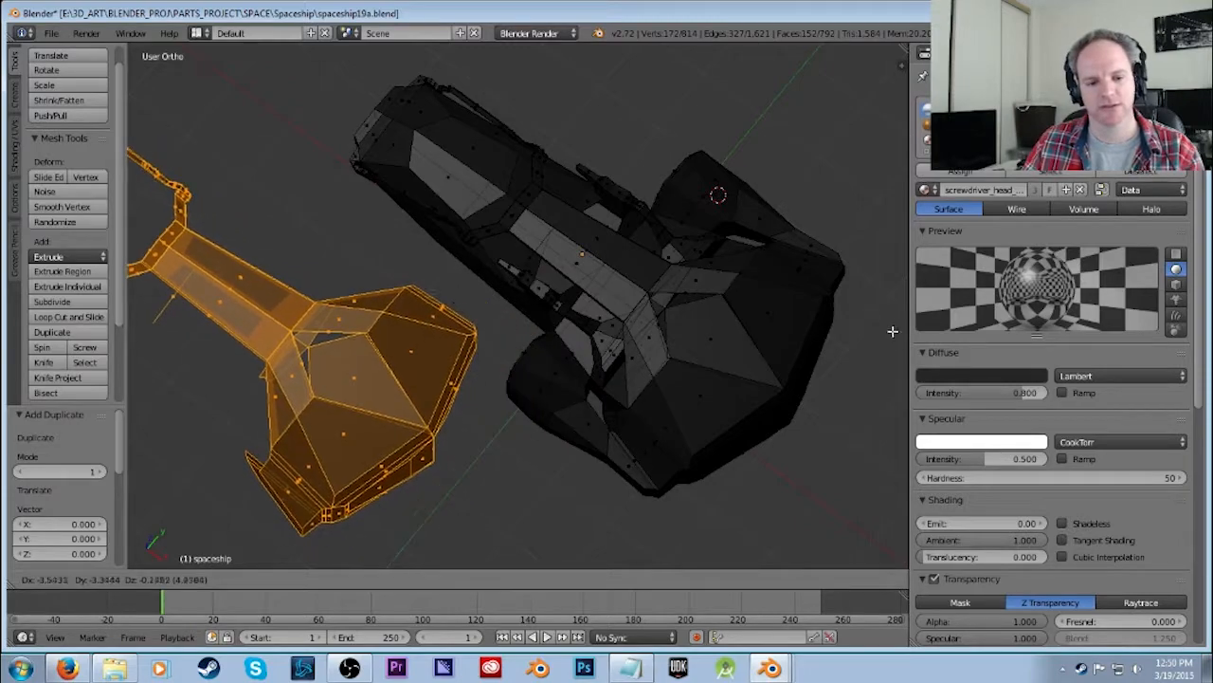
click(168, 326)
middle_drag(573, 506, 667, 405)
scroll(591, 325, up, 2)
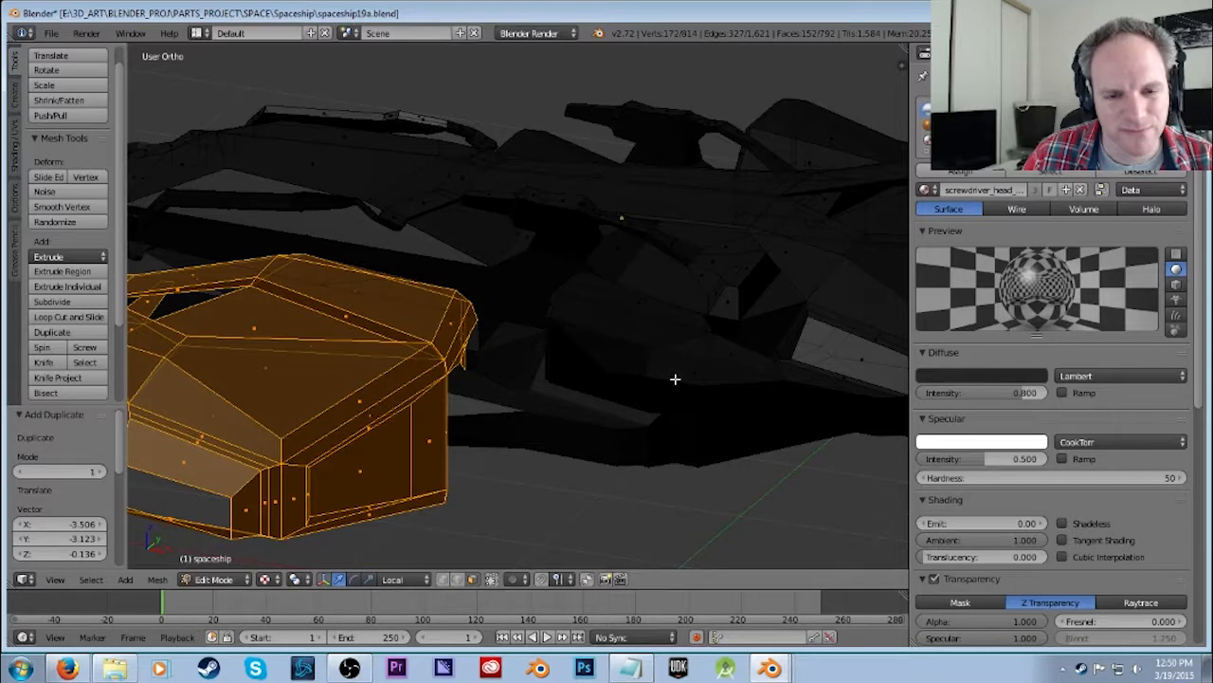
scroll(672, 377, down, 2)
key(ctrl+z)
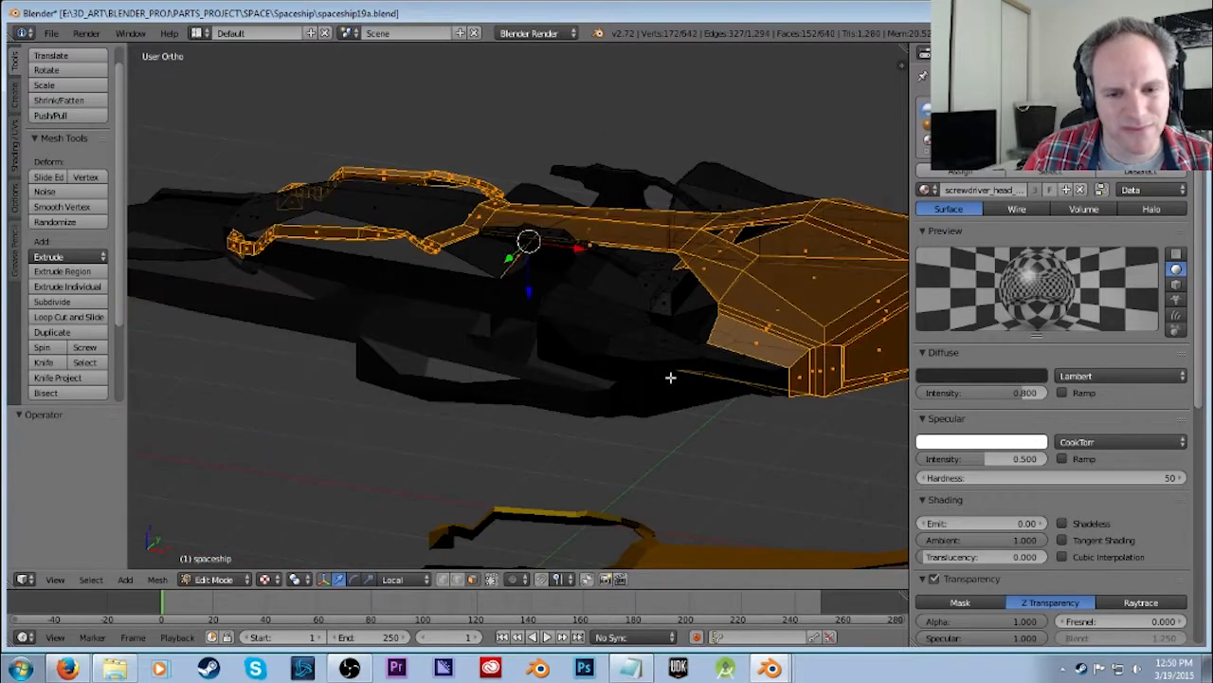
Lasso-deselect the vertical side and stern wall faces below the rear panel's rim.
scroll(731, 371, down, 2)
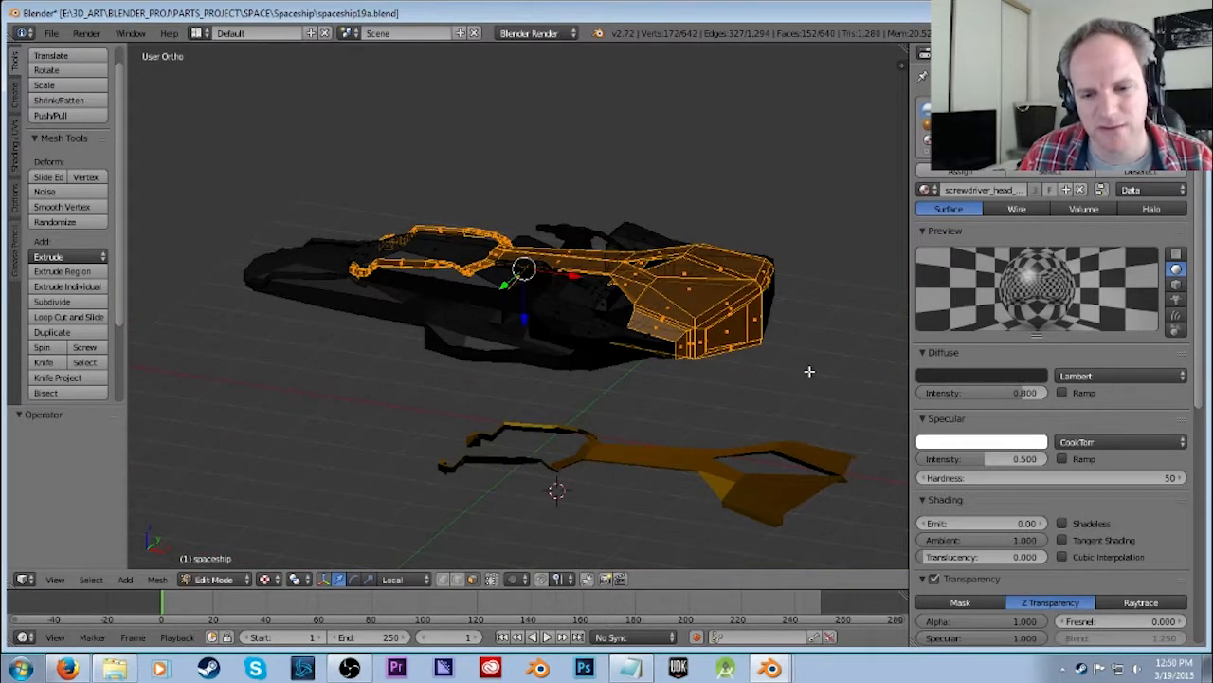
middle_drag(806, 371, 645, 409)
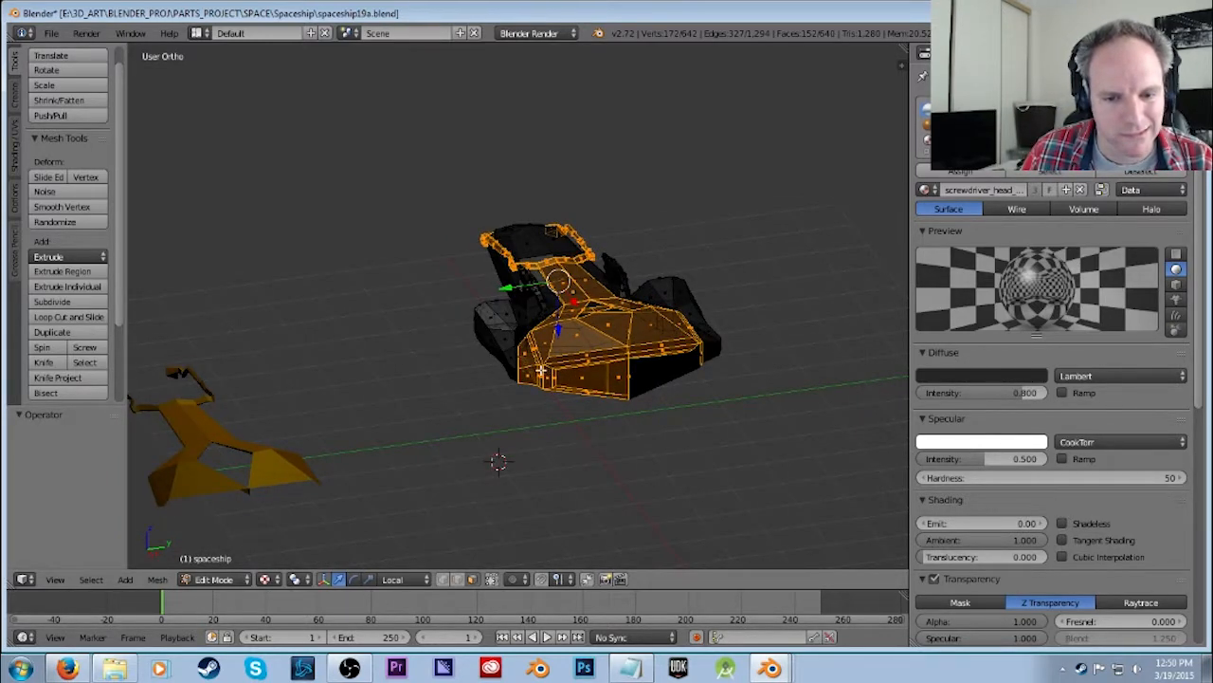
scroll(664, 398, up, 2)
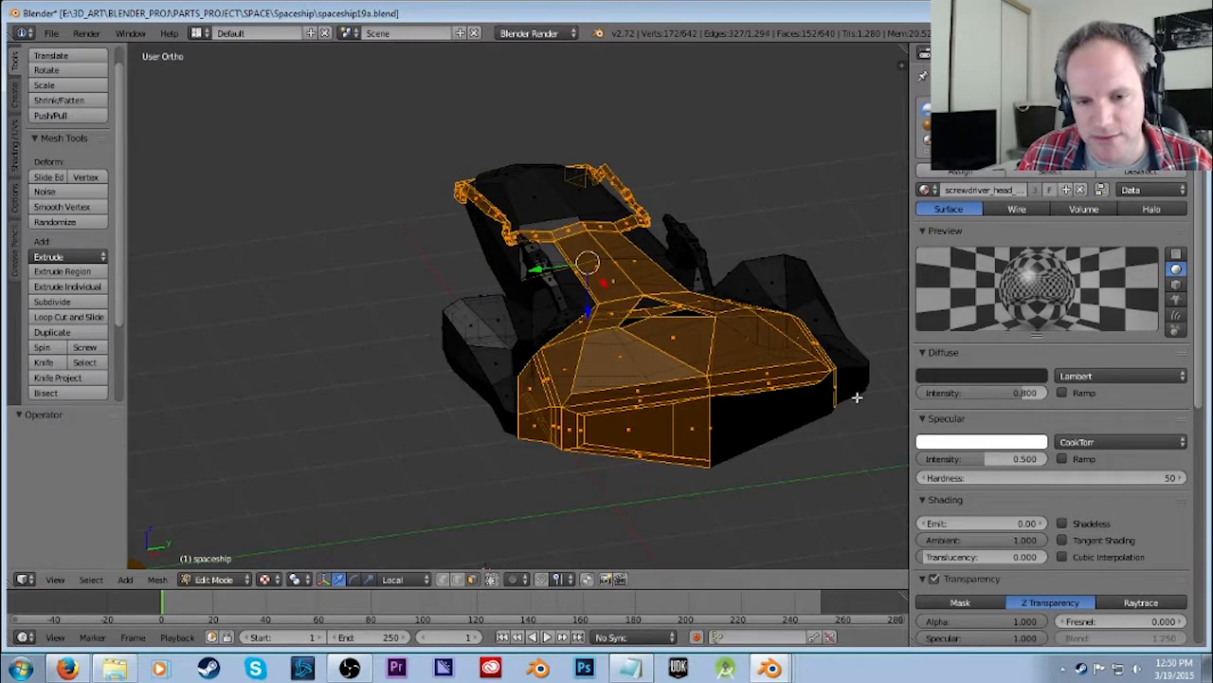
scroll(753, 447, down, 3)
scroll(461, 461, up, 2)
scroll(465, 459, up, 1)
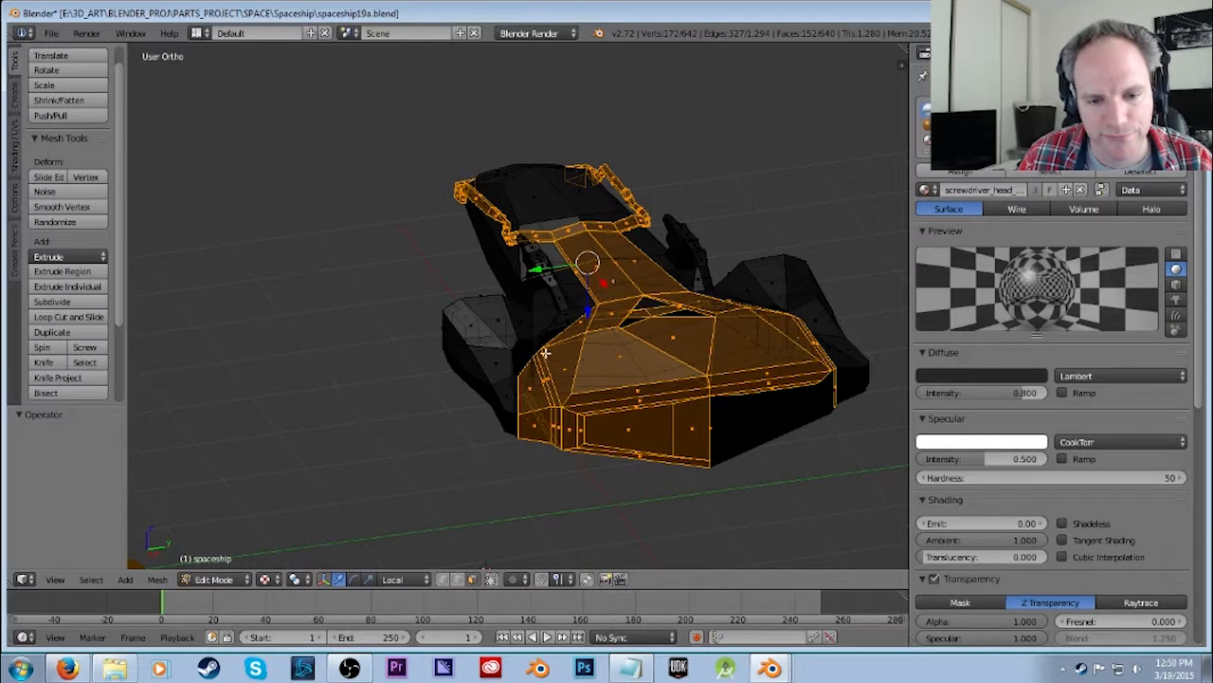
mouse_move(541, 349)
ctrl+mouse_down()
mouse_move(493, 420)
mouse_move(550, 455)
mouse_move(551, 381)
ctrl+mouse_up()
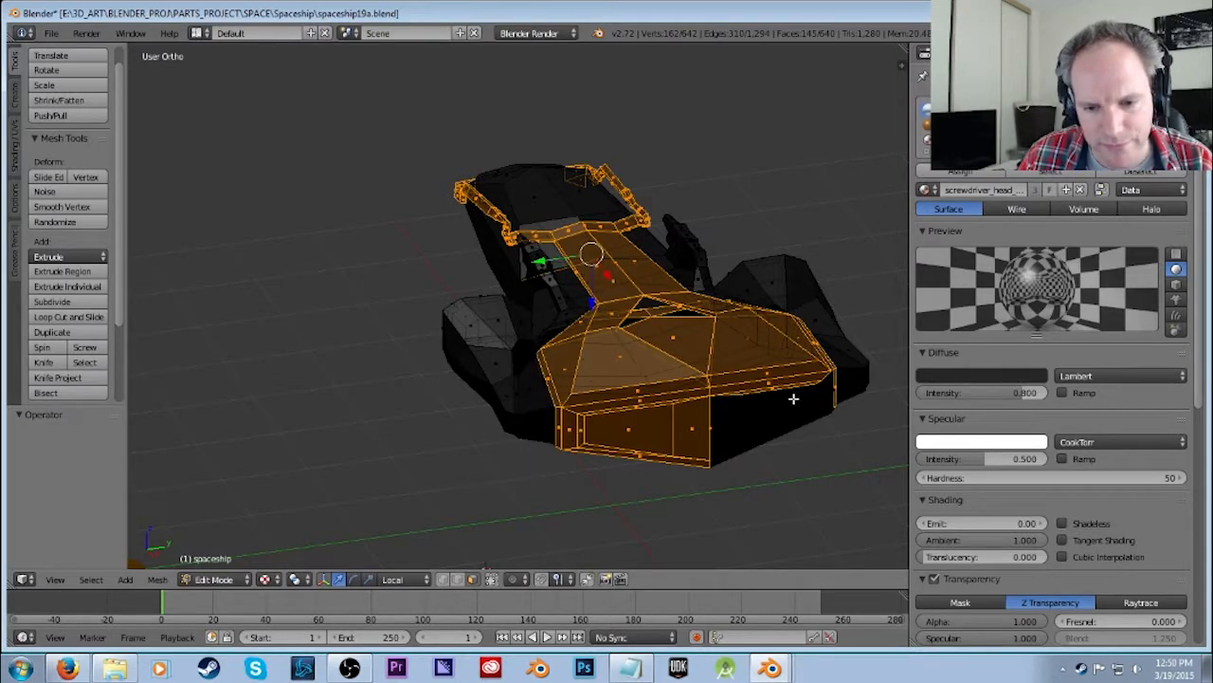
mouse_move(851, 375)
ctrl+mouse_down()
mouse_move(533, 418)
mouse_move(700, 481)
mouse_move(863, 404)
ctrl+mouse_up()
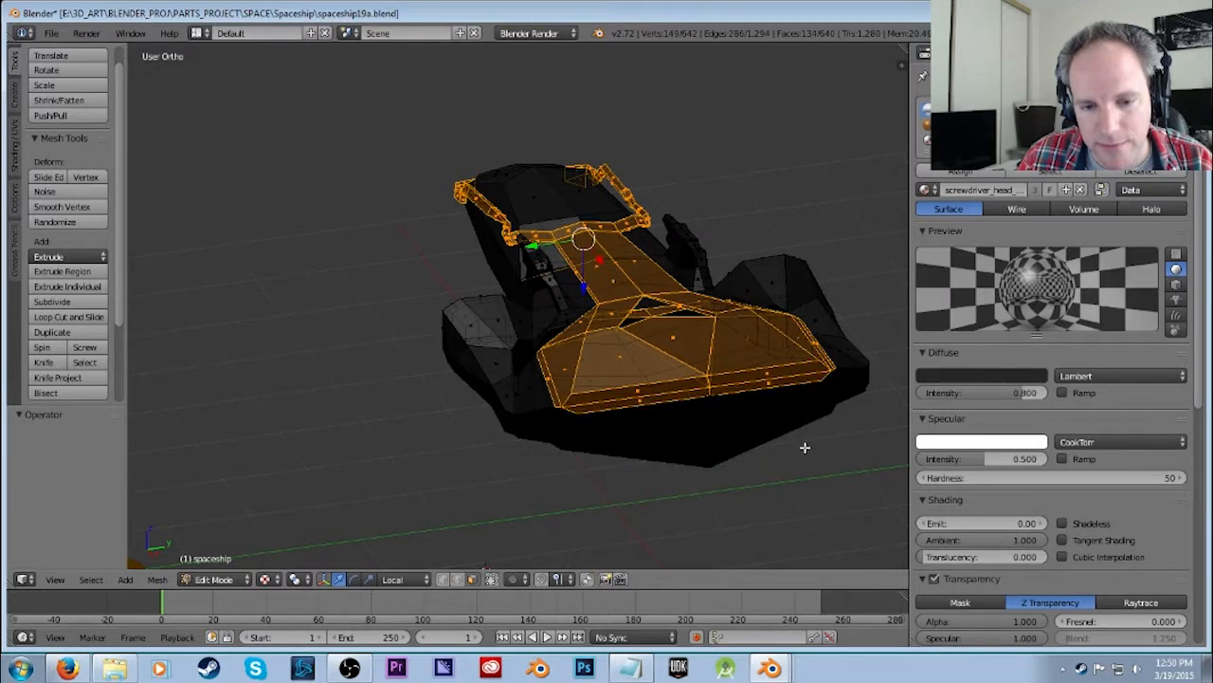
Deselect the central diamond-shaped face on top of the rear panel.
middle_drag(805, 448, 802, 424)
shift+right_click(706, 346)
shift+right_click(708, 343)
shift+right_click(709, 344)
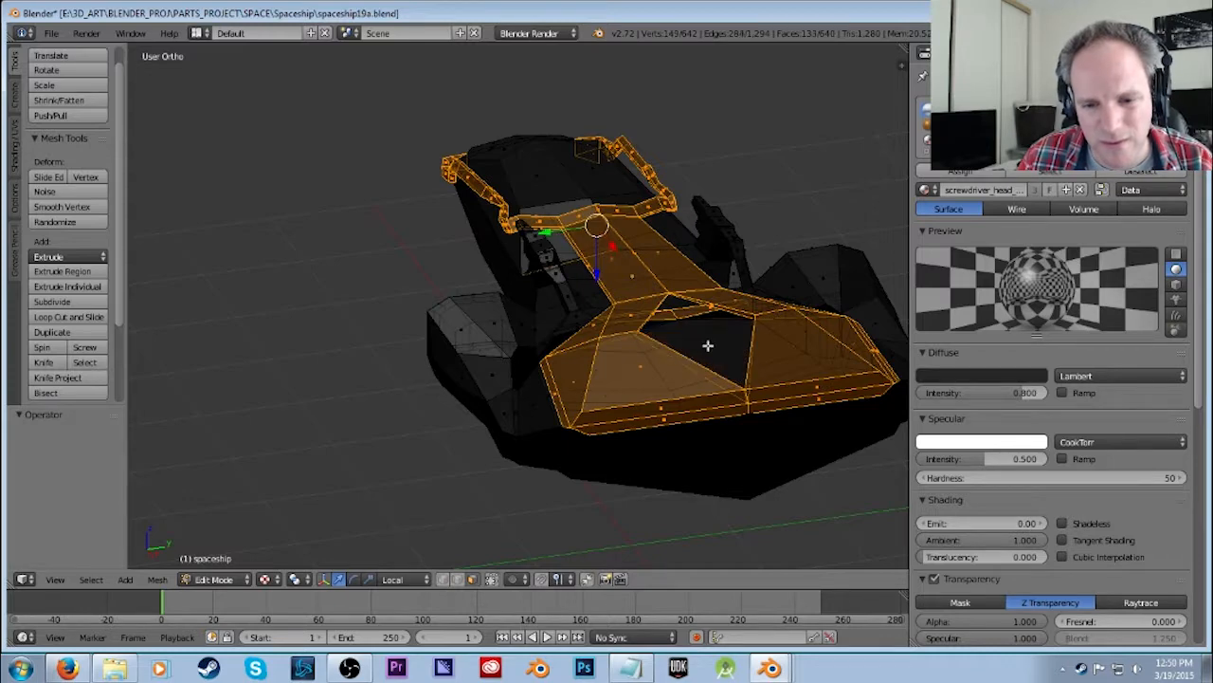
middle_drag(758, 344, 729, 377)
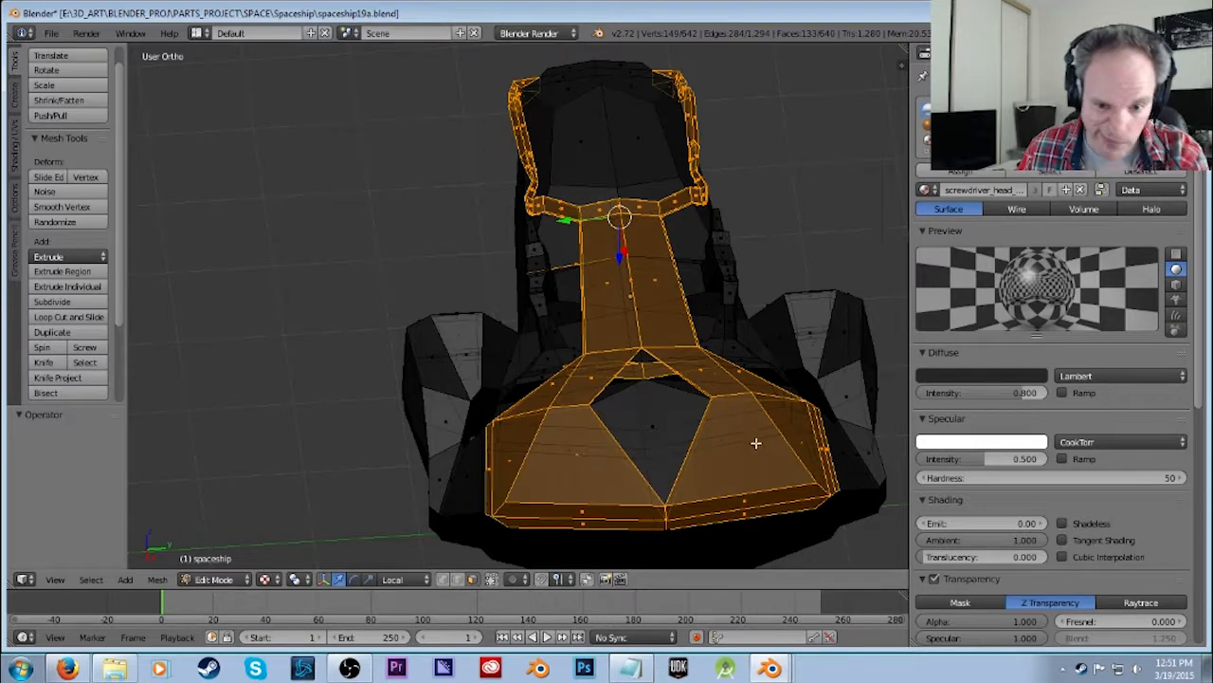
Deselect the small stray faces inside the gap between the spine's rear end and the central diamond face.
scroll(755, 442, up, 2)
shift+right_click(670, 419)
shift+right_click(652, 412)
shift+right_click(650, 406)
shift+middle_drag(732, 417, 645, 416)
shift+right_click(719, 409)
shift+right_click(709, 409)
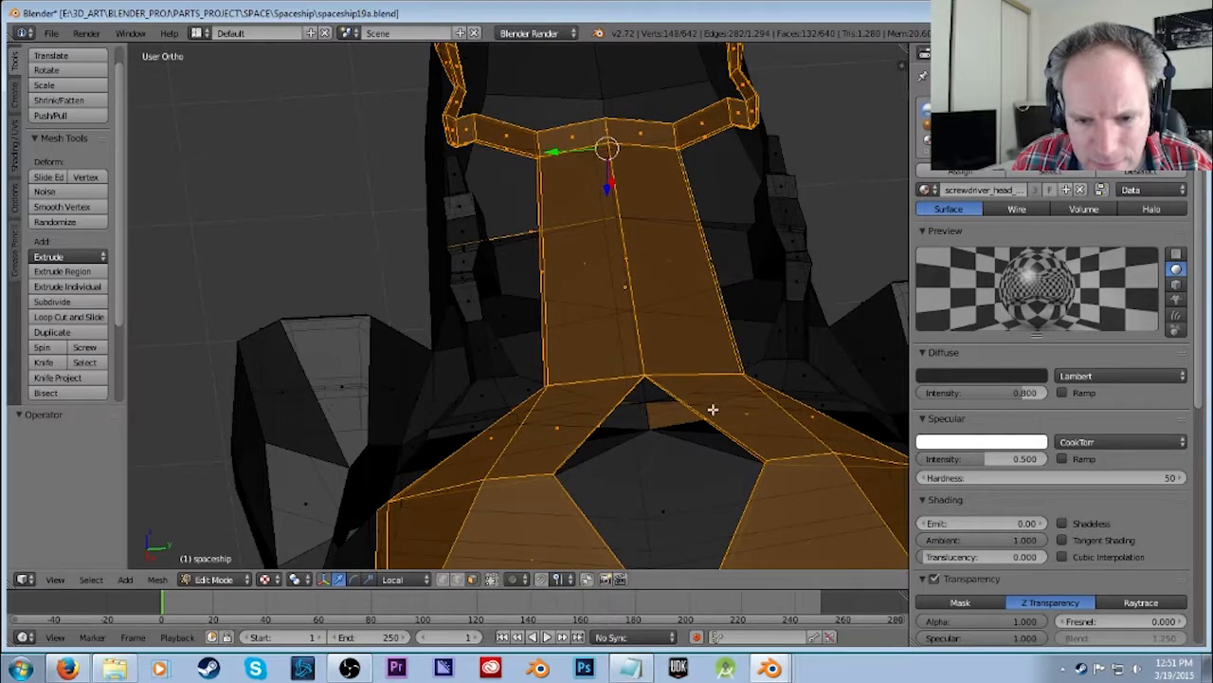
shift+right_click(713, 409)
middle_drag(813, 417, 469, 506)
shift+right_click(467, 496)
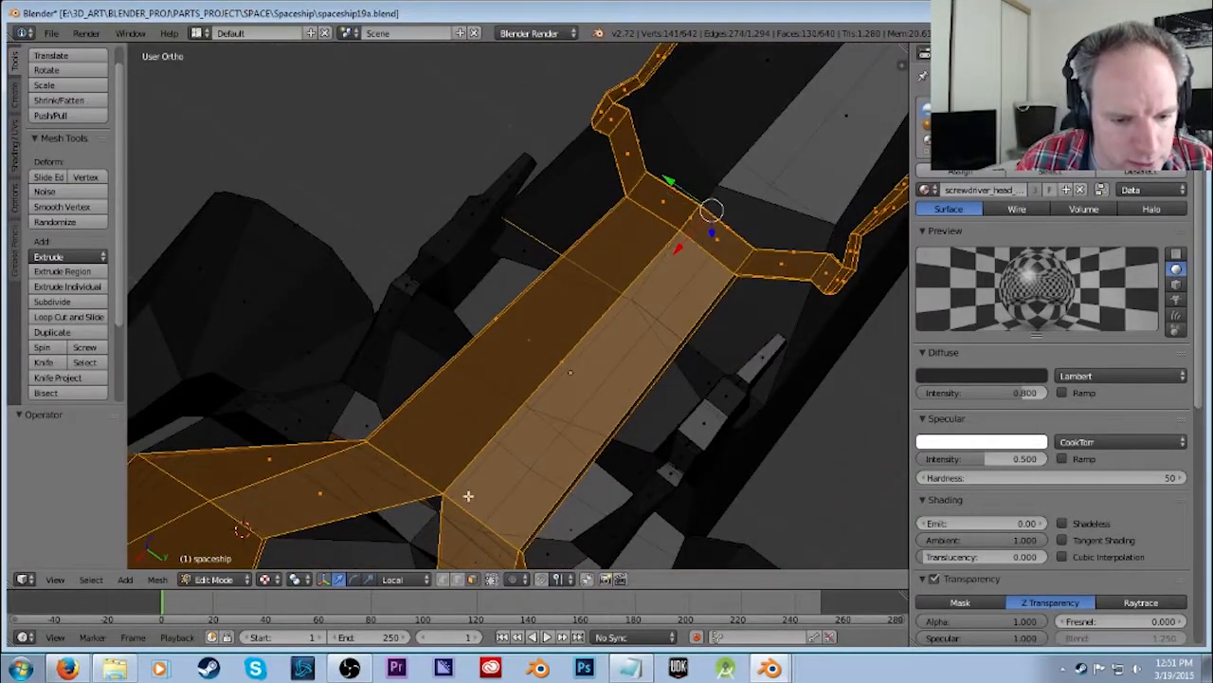
Try deleting the selected geometry with the Vertices option, inspect the ship, and undo the deletion.
scroll(487, 490, down, 6)
middle_drag(528, 474, 582, 378)
key(x)
click(531, 379)
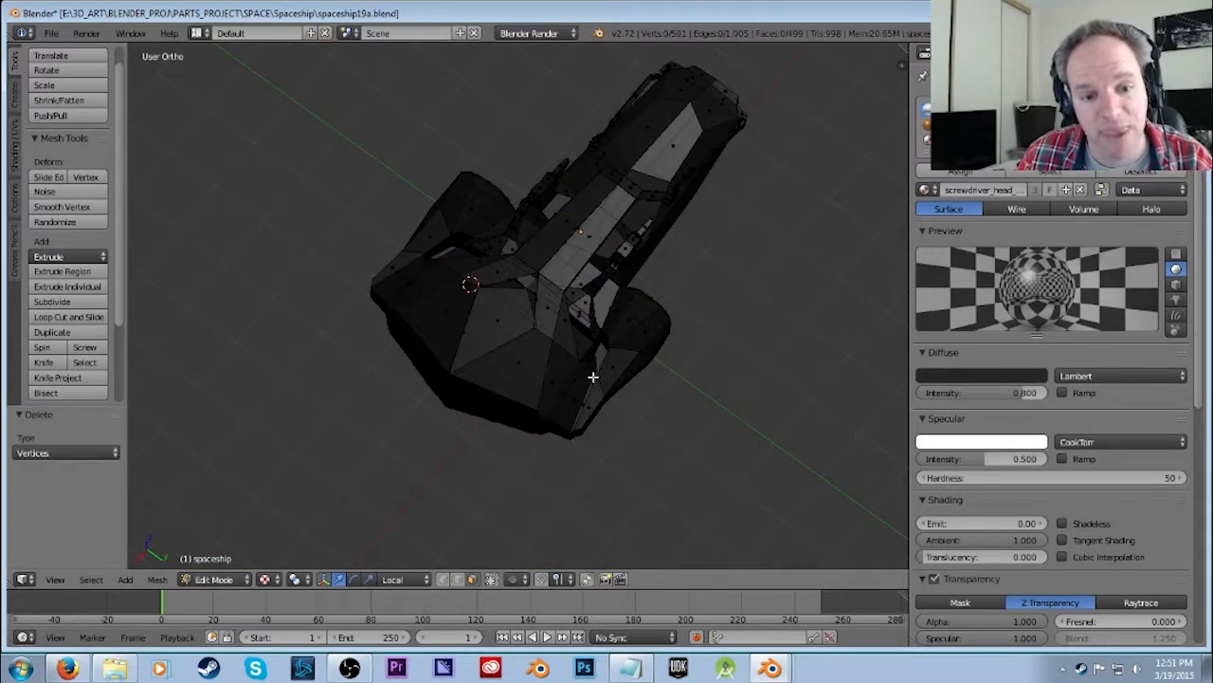
middle_drag(724, 382, 623, 293)
key(ctrl+z)
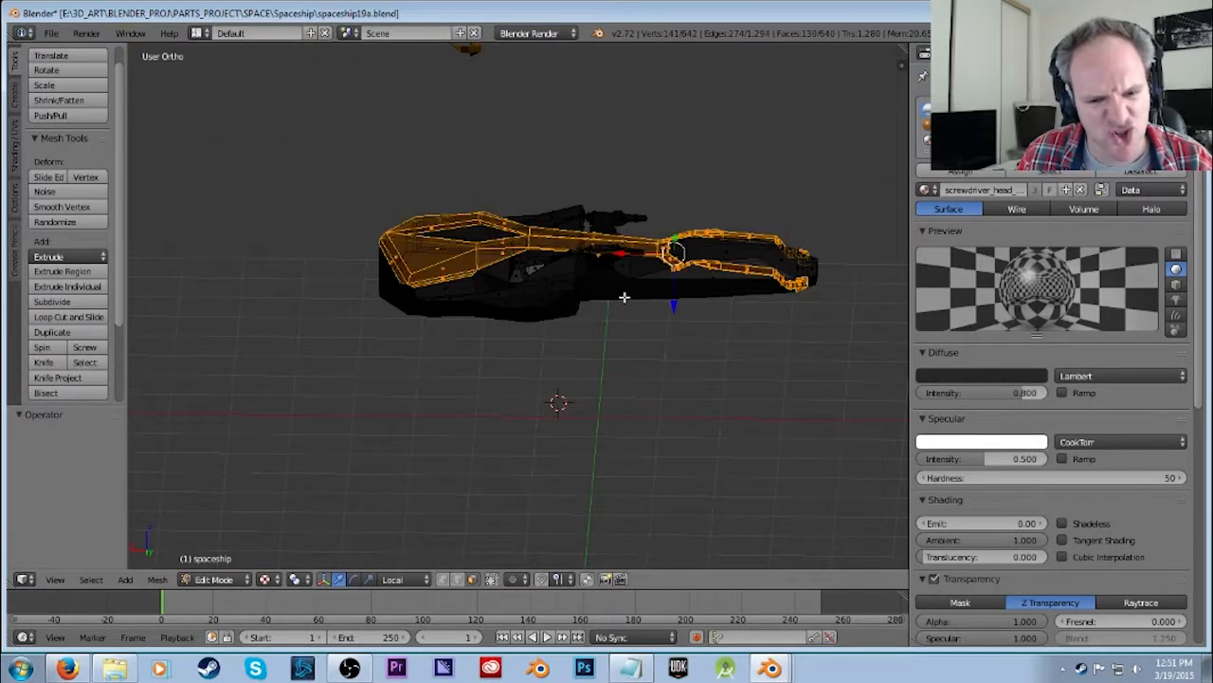
Add two faces near the spine's front end to the selection, try pulling the selection vertically off the hull, and undo it.
shift+right_click(702, 279)
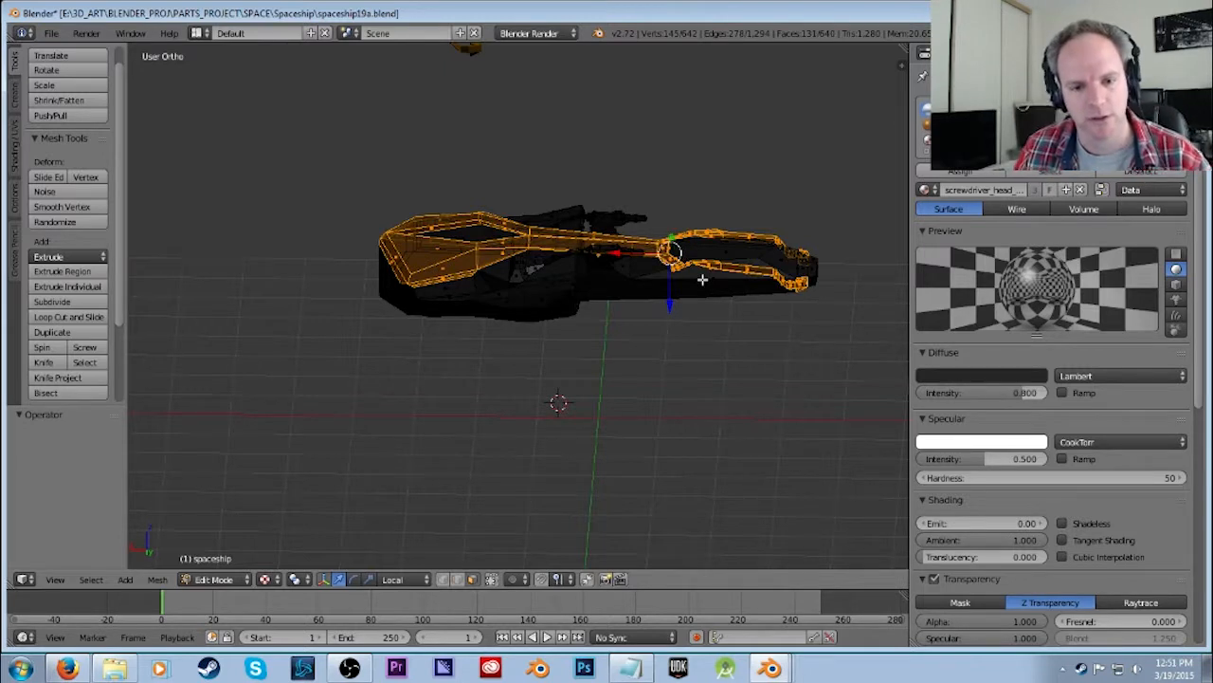
shift+right_click(718, 290)
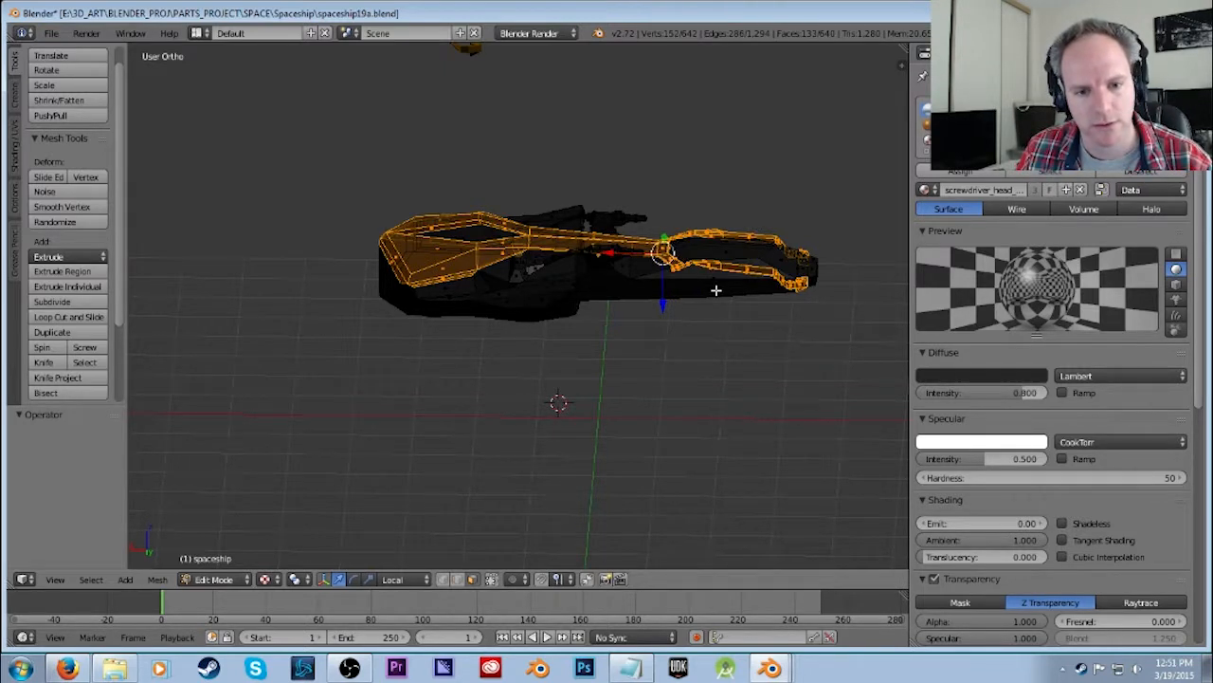
key(x)
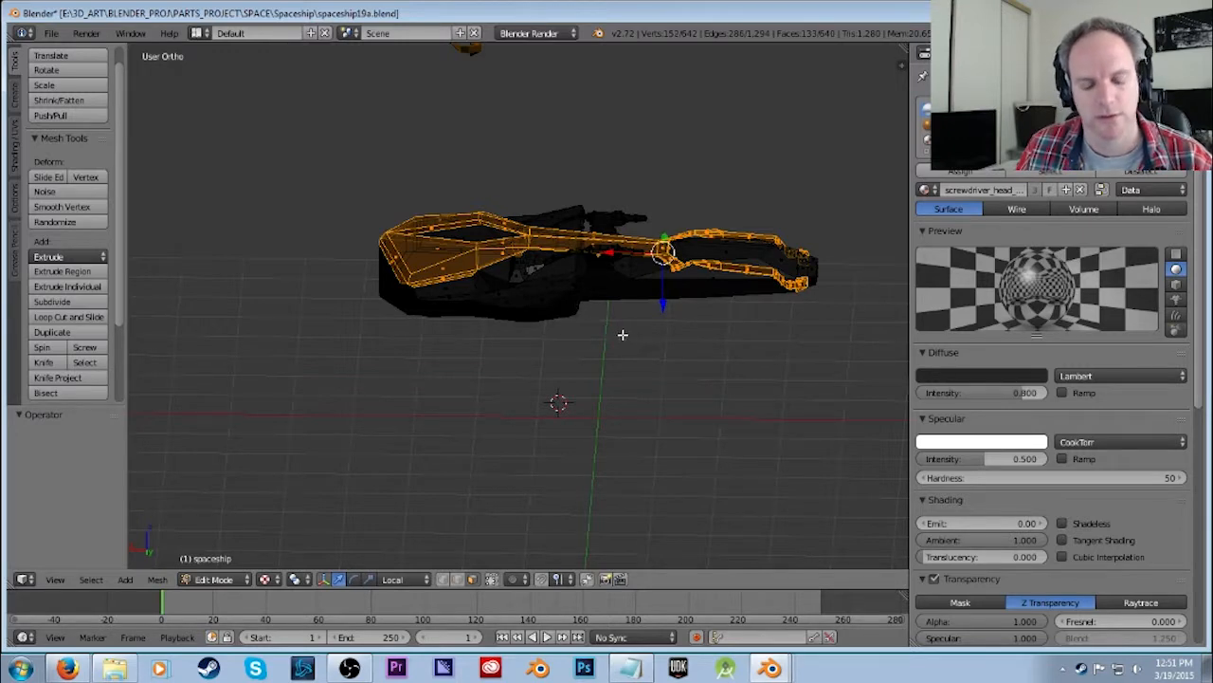
drag(676, 302, 683, 511)
middle_drag(777, 316, 730, 301)
key(ctrl+z)
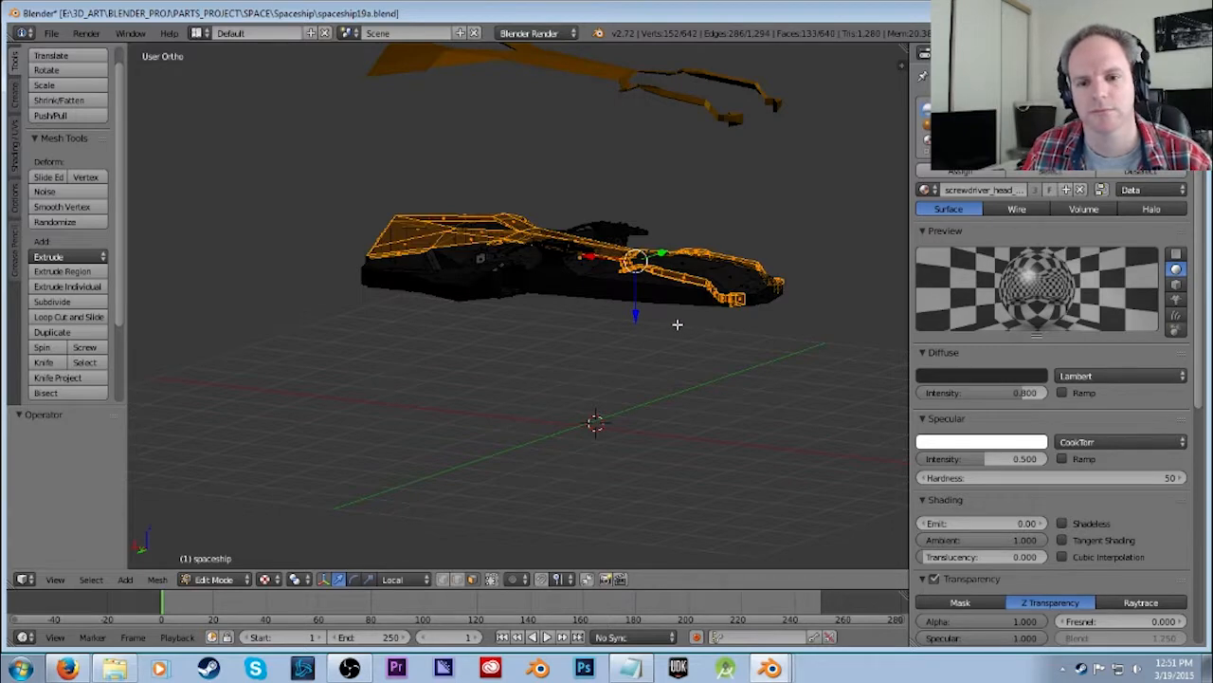
Reopen the saved spaceship19a.blend file and clear the mesh selection.
click(51, 33)
click(74, 66)
double_click(252, 398)
scroll(426, 352, down, 6)
scroll(582, 411, up, 6)
scroll(595, 404, up, 3)
key(a)
key(a)
scroll(677, 396, down, 2)
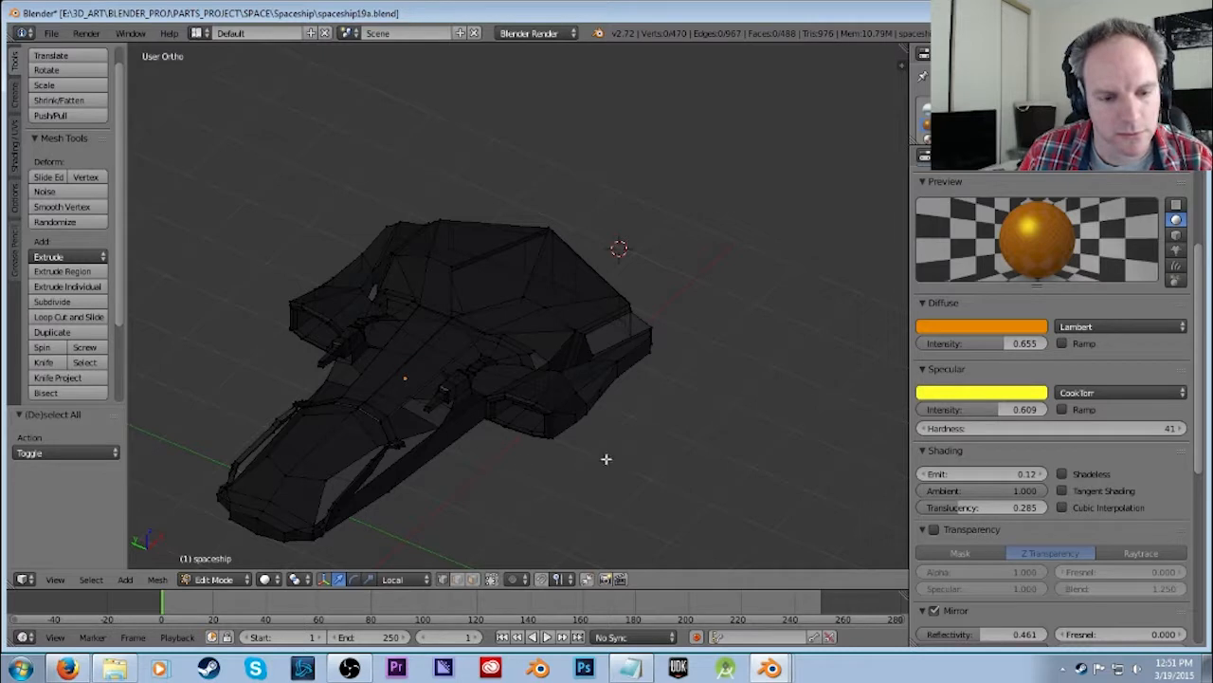
Try lasso-selecting the trim rail along one side of the nose, and clear the selection.
shift+middle_drag(467, 472, 502, 415)
scroll(509, 445, up, 4)
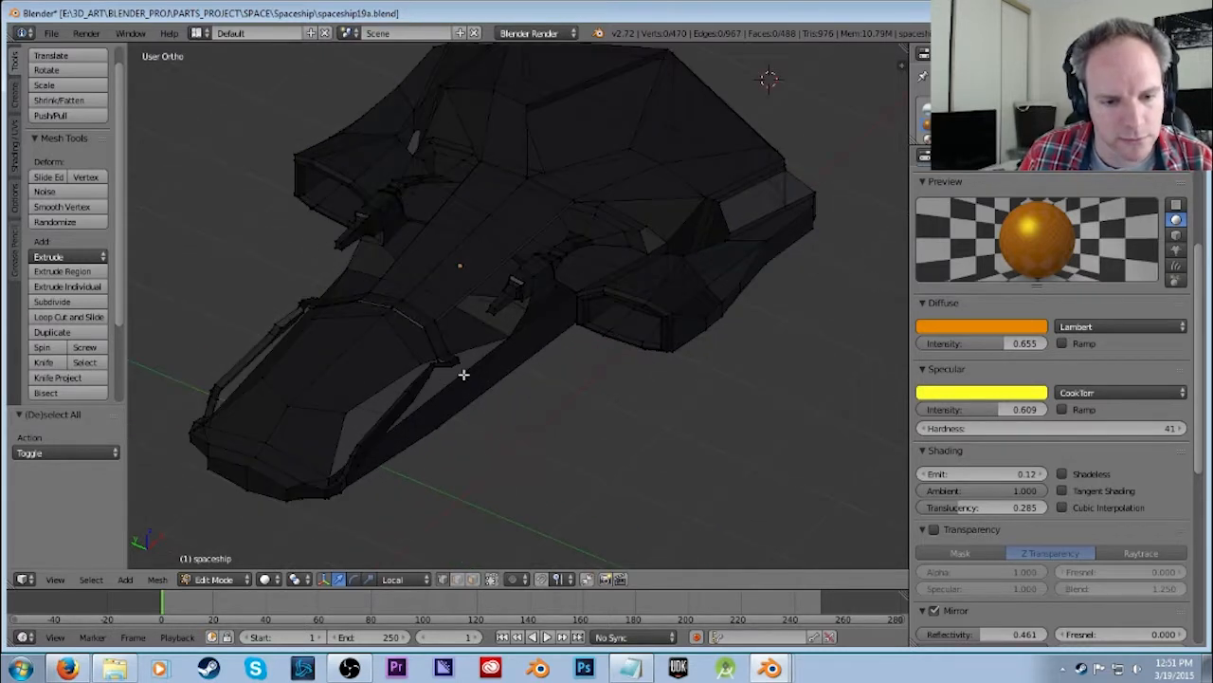
mouse_move(460, 343)
ctrl+mouse_down()
mouse_move(432, 351)
mouse_move(467, 338)
mouse_move(430, 355)
mouse_move(355, 436)
mouse_move(320, 504)
mouse_move(420, 412)
mouse_move(465, 347)
ctrl+mouse_up()
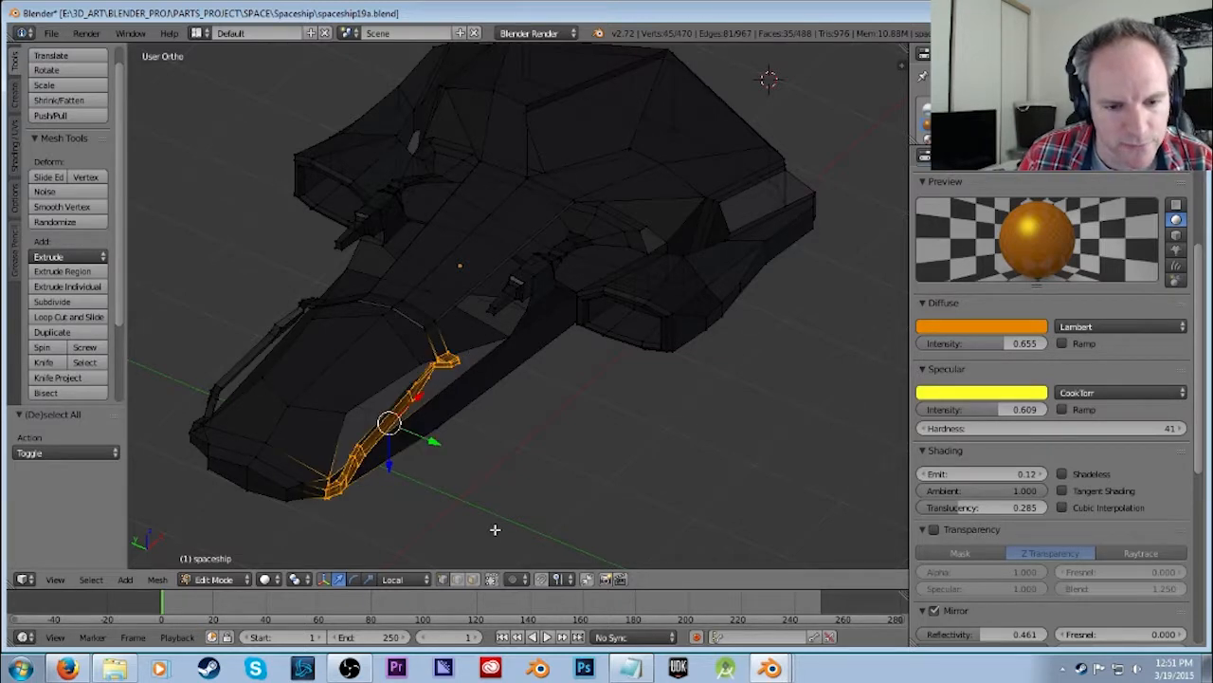
middle_drag(485, 437, 544, 455)
key(a)
Lasso-select the faces of the trim rail along one side of the nose and deselect the stray hull faces beside it.
shift+middle_drag(644, 447, 652, 301)
mouse_move(564, 260)
ctrl+mouse_down()
mouse_move(545, 332)
mouse_move(535, 476)
mouse_move(585, 450)
mouse_move(563, 344)
mouse_move(569, 258)
ctrl+mouse_up()
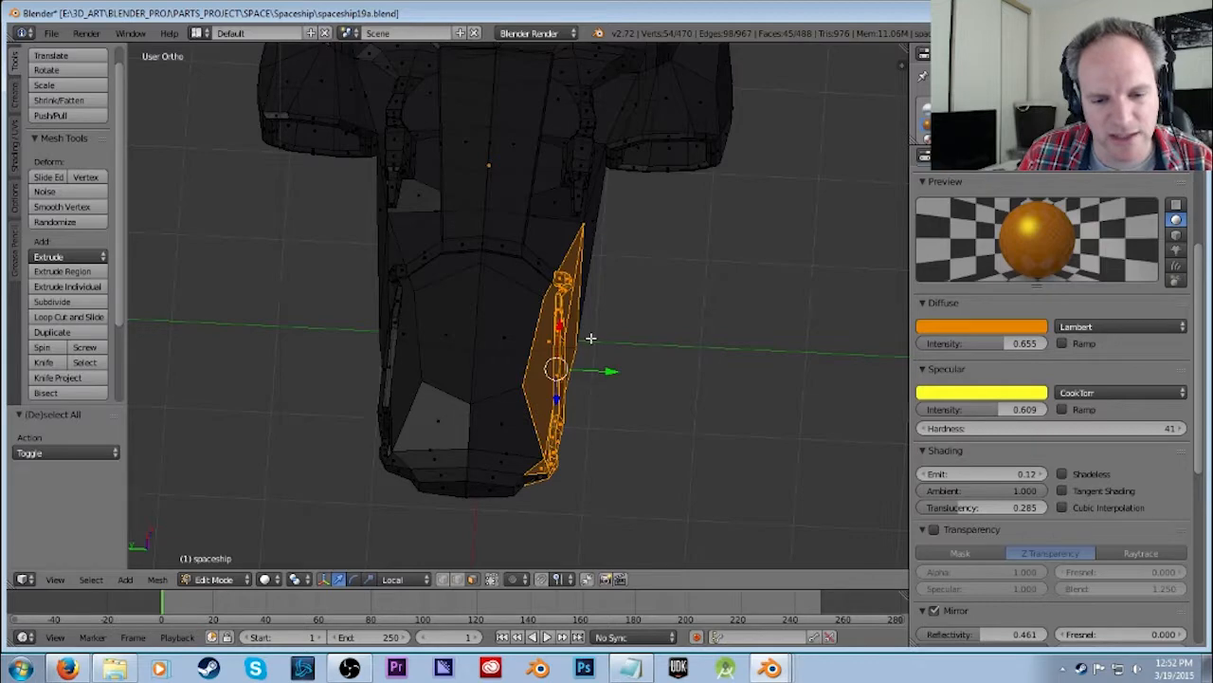
shift+right_click(549, 339)
middle_drag(648, 425, 587, 364)
shift+right_click(467, 246)
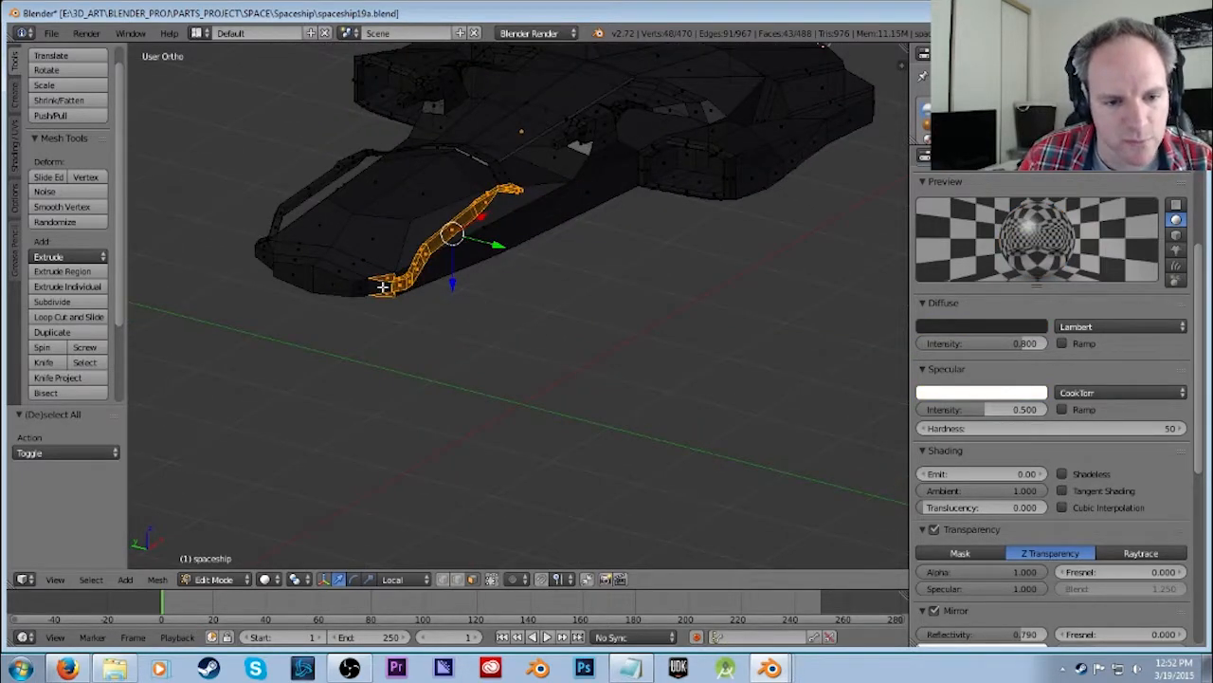
middle_drag(400, 316, 536, 260)
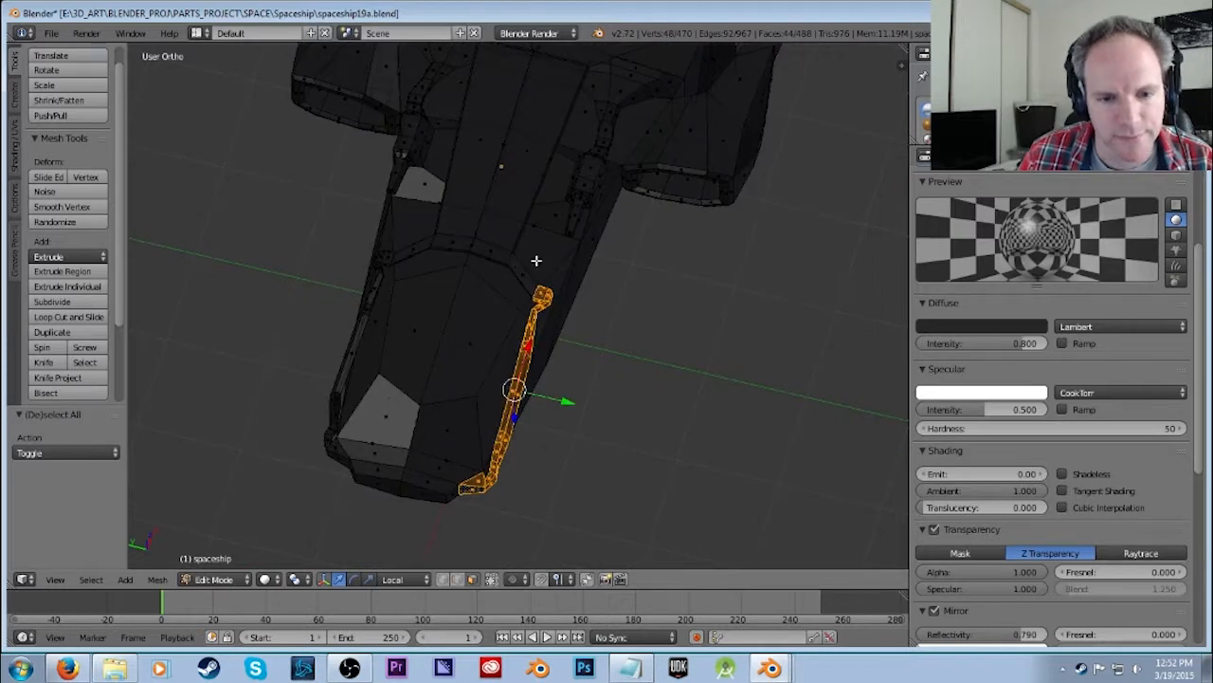
Add the trim band crossing the rear of the nose to the selection by lasso and deselect the neighbouring hull faces.
mouse_move(534, 251)
ctrl+mouse_down()
mouse_move(420, 230)
mouse_move(382, 262)
mouse_move(474, 263)
mouse_move(523, 293)
mouse_move(541, 261)
ctrl+mouse_up()
shift+right_click(537, 266)
middle_drag(432, 288, 469, 320)
shift+right_click(436, 299)
shift+right_click(435, 297)
shift+right_click(439, 299)
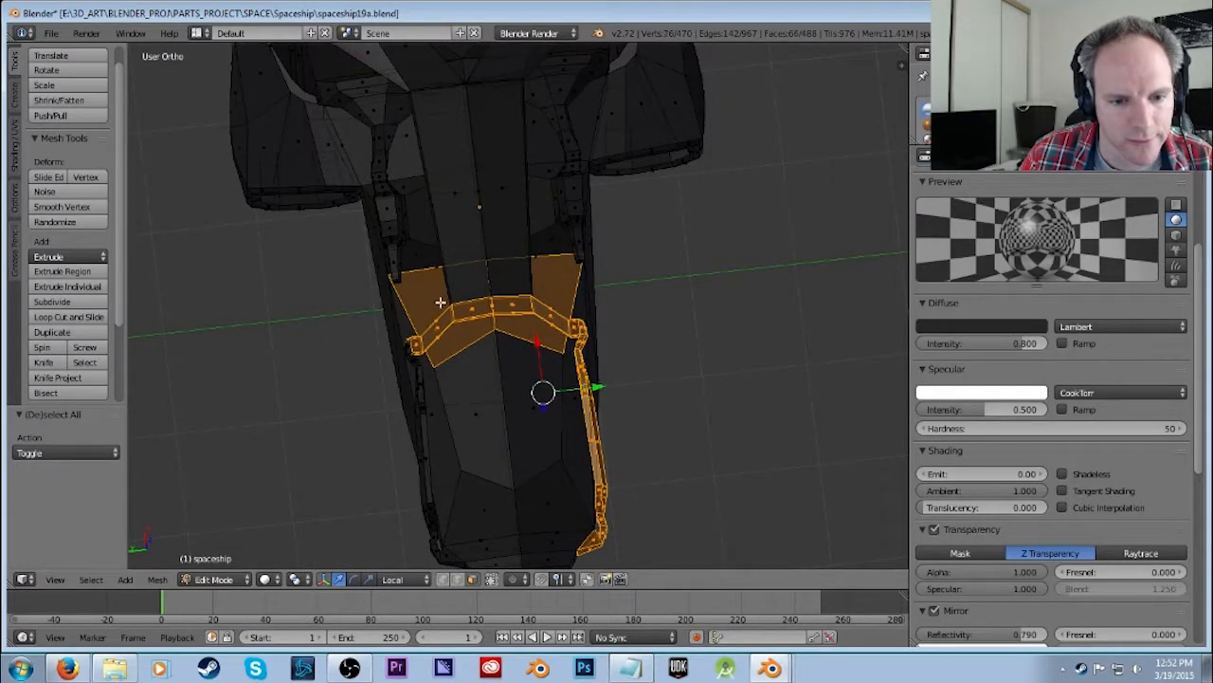
middle_drag(477, 352, 710, 290)
shift+right_click(555, 151)
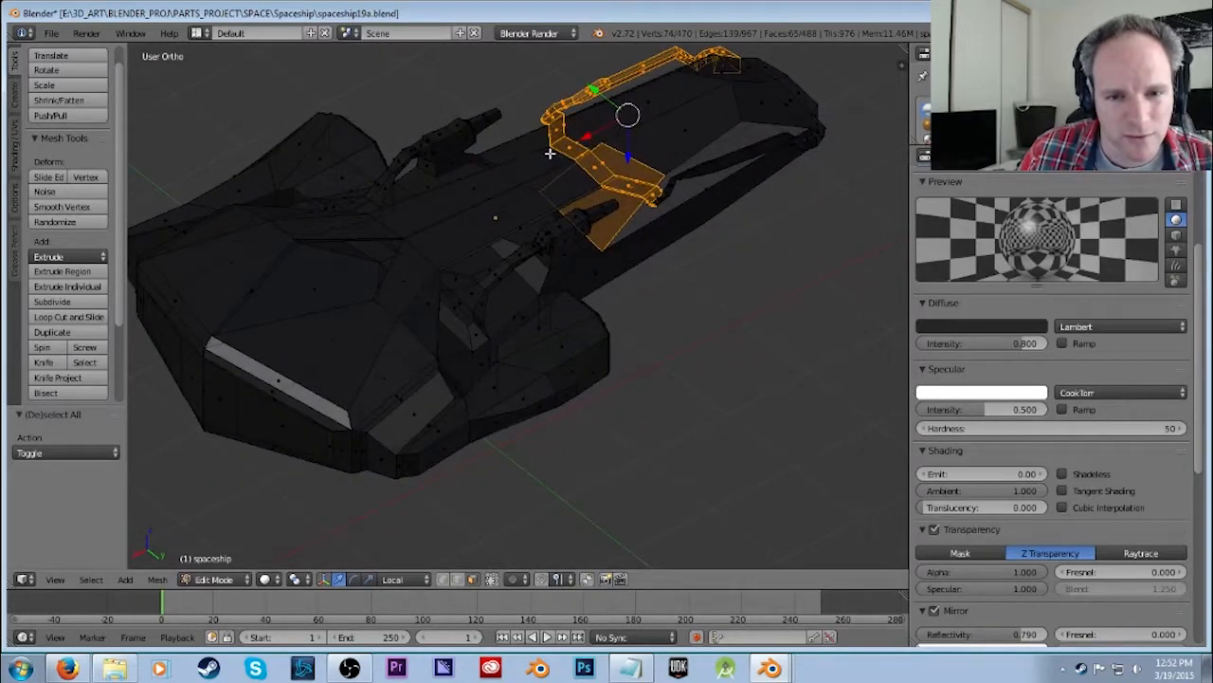
shift+right_click(602, 190)
Add the trim rail on the opposite side of the nose by lasso and deselect the stray hull faces around it.
middle_drag(721, 208, 714, 359)
mouse_move(783, 294)
ctrl+mouse_down()
mouse_move(677, 271)
mouse_move(589, 289)
mouse_move(766, 328)
mouse_move(804, 313)
ctrl+mouse_up()
mouse_move(869, 414)
middle_down()
mouse_move(703, 368)
mouse_move(738, 294)
middle_up()
mouse_move(733, 302)
ctrl+mouse_down()
mouse_move(630, 278)
mouse_move(655, 333)
mouse_move(730, 305)
ctrl+mouse_up()
middle_drag(555, 304, 455, 420)
shift+right_click(455, 420)
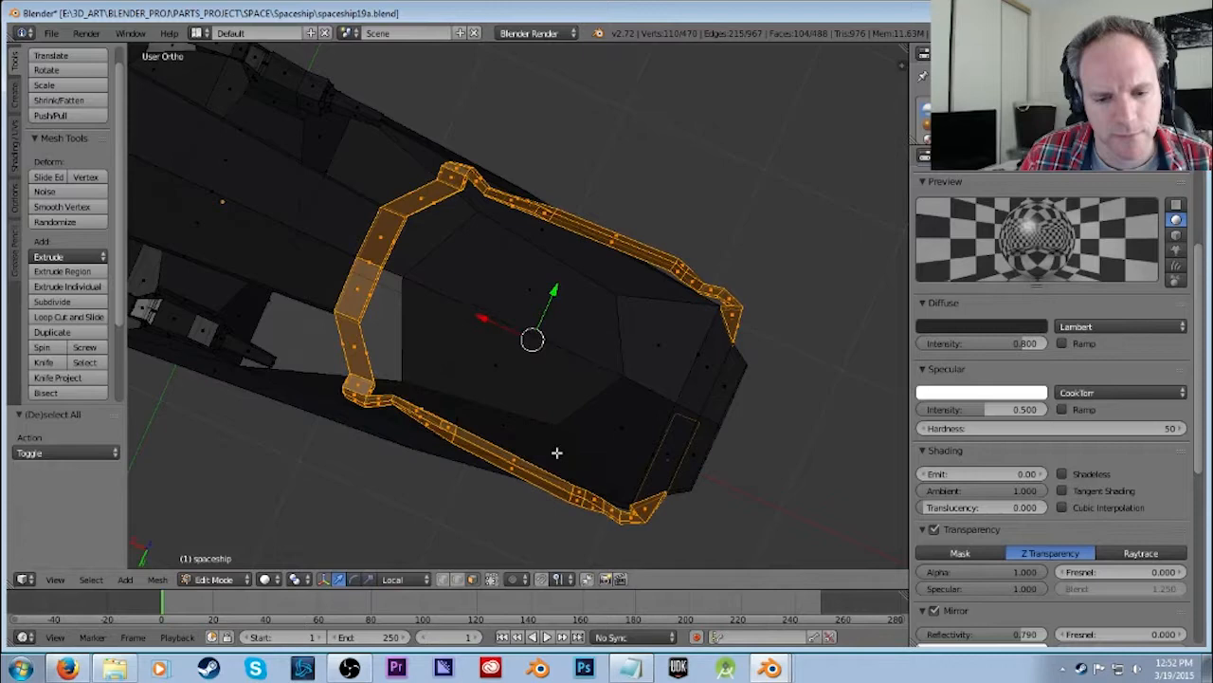
scroll(629, 440, down, 1)
shift+right_click(645, 435)
middle_drag(745, 416, 505, 322)
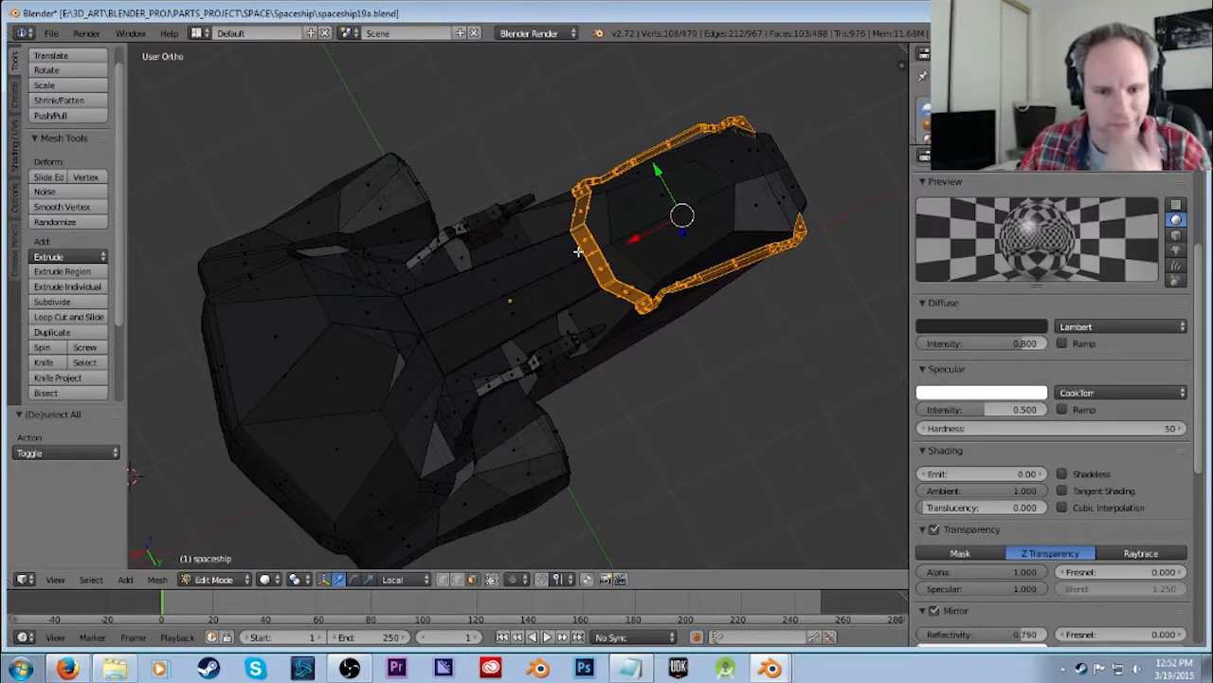
Add the spine and rear panel faces to the selection with a lasso around them.
mouse_move(604, 229)
mouse_down()
mouse_move(533, 232)
mouse_move(426, 282)
mouse_move(209, 271)
mouse_move(212, 455)
mouse_move(265, 531)
mouse_move(346, 550)
mouse_move(401, 509)
mouse_move(460, 420)
mouse_move(475, 365)
mouse_move(626, 280)
mouse_up()
scroll(548, 330, up, 1)
shift+middle_drag(637, 258, 526, 313)
scroll(515, 314, up, 2)
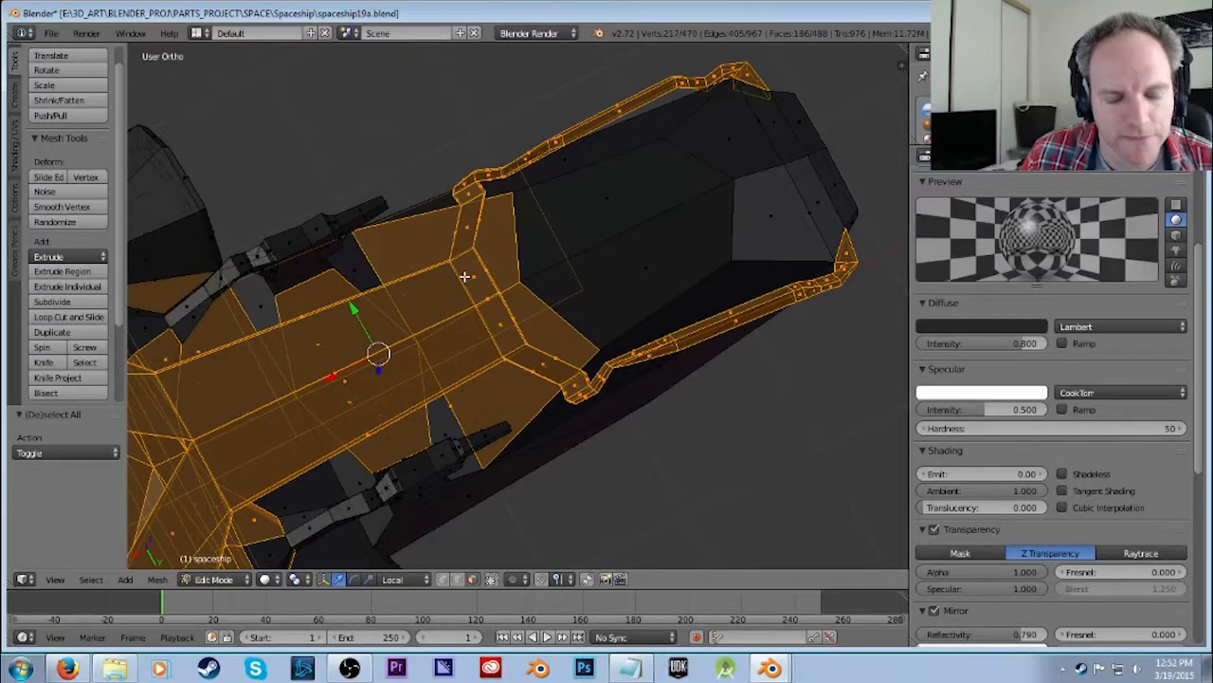
Deselect the side-wall faces toward the front of the rear hull's flank.
scroll(465, 276, down, 2)
middle_drag(389, 308, 597, 168)
shift+right_click(597, 168)
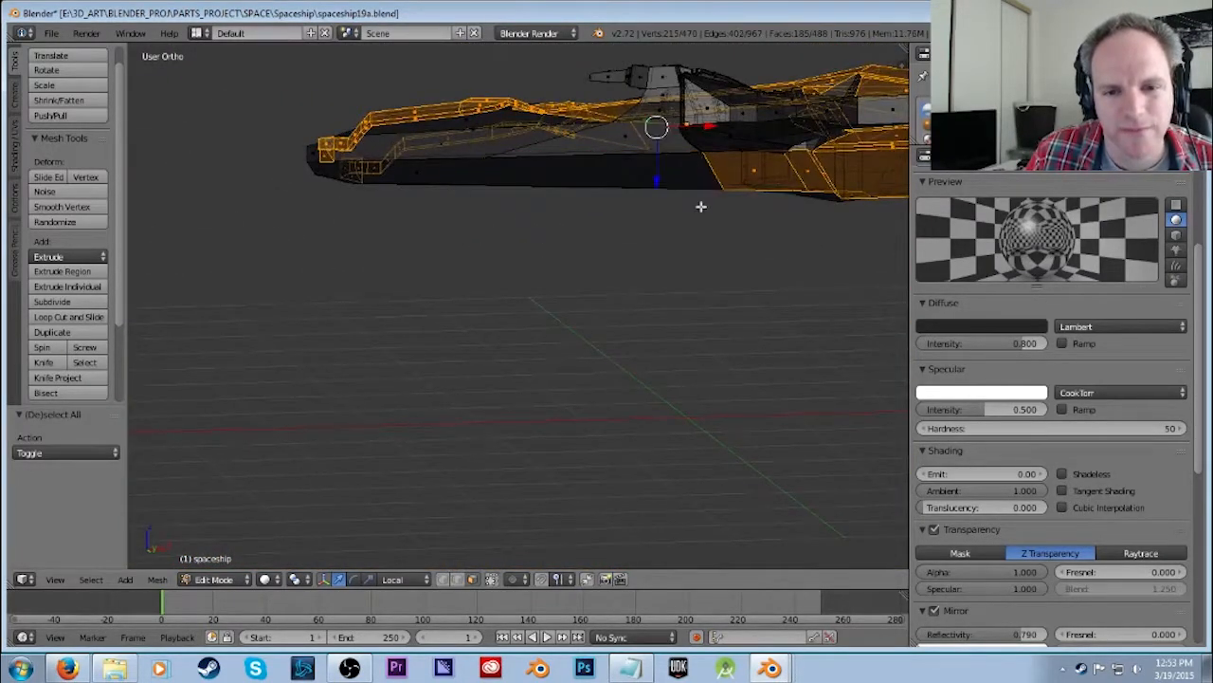
shift+right_click(760, 173)
middle_drag(791, 250, 533, 318)
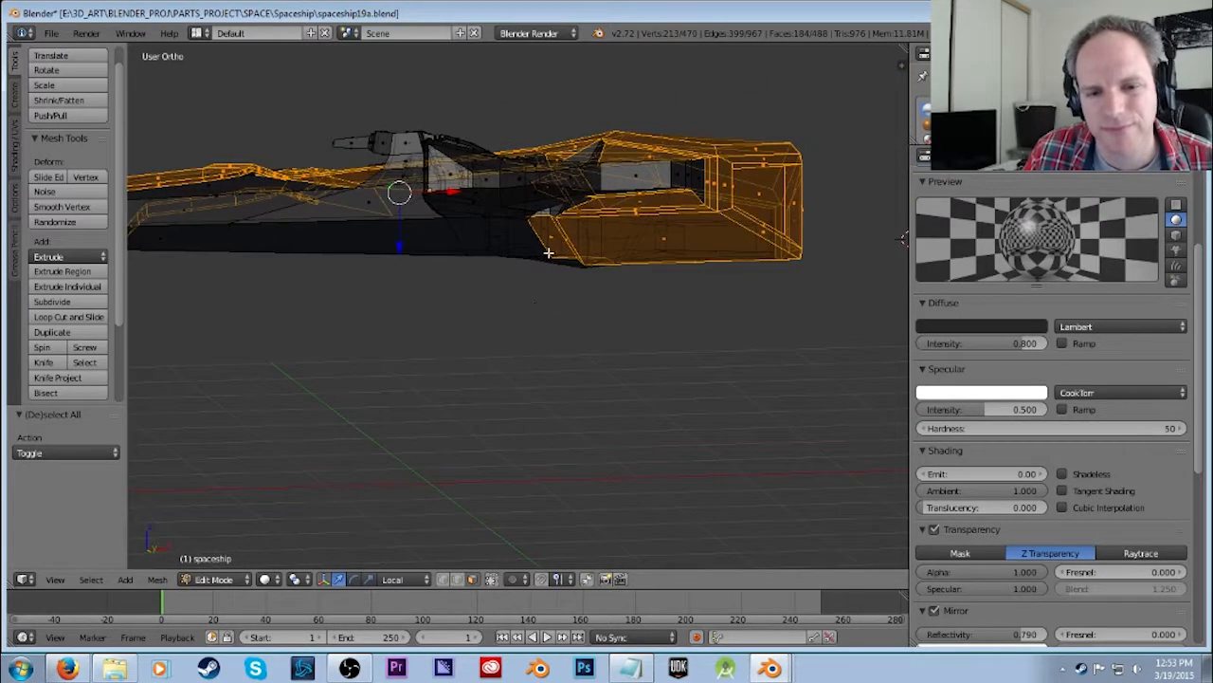
shift+right_click(559, 237)
scroll(656, 321, up, 3)
shift+middle_drag(664, 296, 588, 342)
scroll(588, 342, up, 3)
shift+right_click(496, 207)
shift+right_click(519, 261)
Deselect the remaining unwanted flank faces below the rear panel's rim.
middle_drag(721, 272, 669, 249)
shift+right_click(686, 236)
mouse_move(743, 356)
middle_down()
mouse_move(734, 319)
mouse_move(805, 340)
mouse_move(783, 306)
mouse_move(724, 350)
mouse_move(728, 371)
middle_up()
shift+right_click(805, 374)
scroll(805, 373, down, 4)
middle_drag(493, 386, 505, 226)
shift+right_click(650, 142)
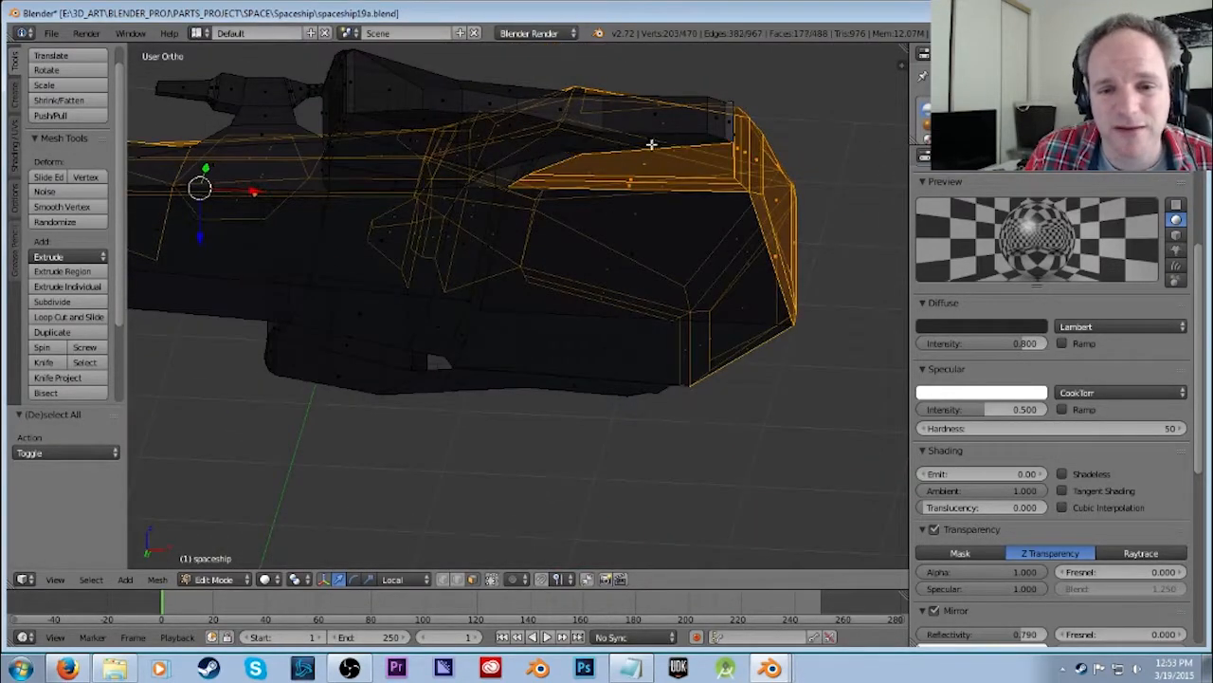
shift+right_click(644, 168)
shift+right_click(630, 183)
shift+right_click(632, 180)
Deselect the corner wall, frame strips and large inset panel on one half of the ship's stern.
middle_drag(786, 238, 658, 297)
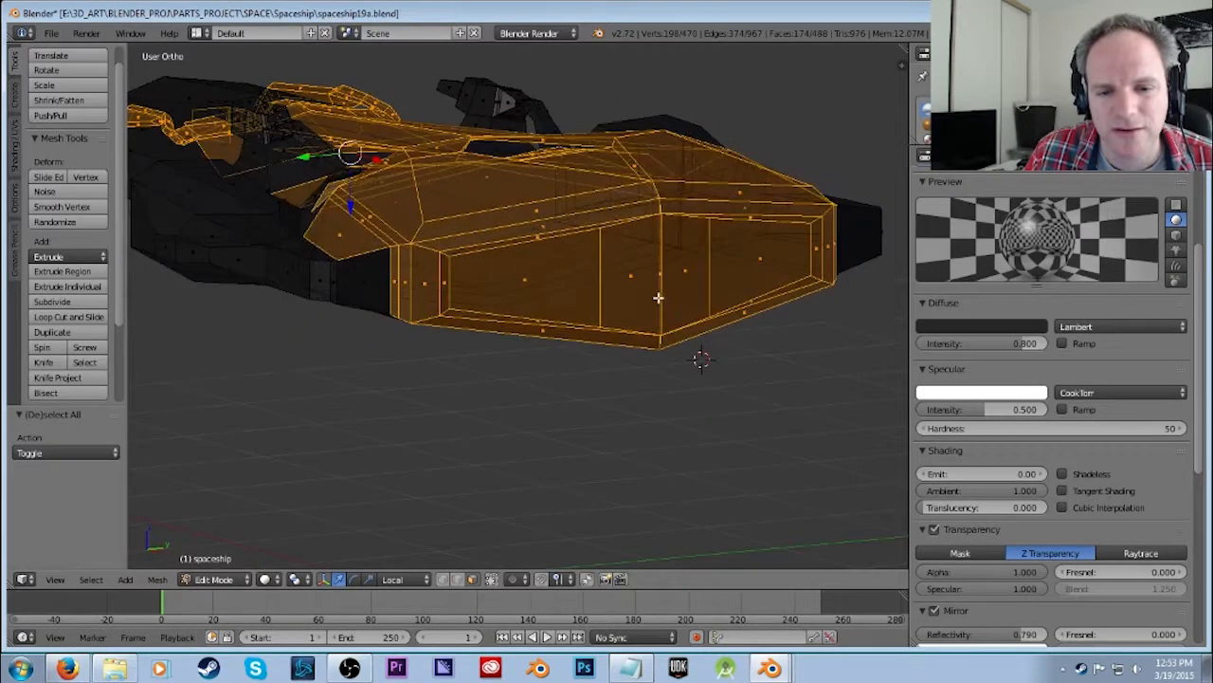
shift+right_click(396, 281)
shift+right_click(408, 281)
shift+right_click(428, 282)
shift+right_click(455, 264)
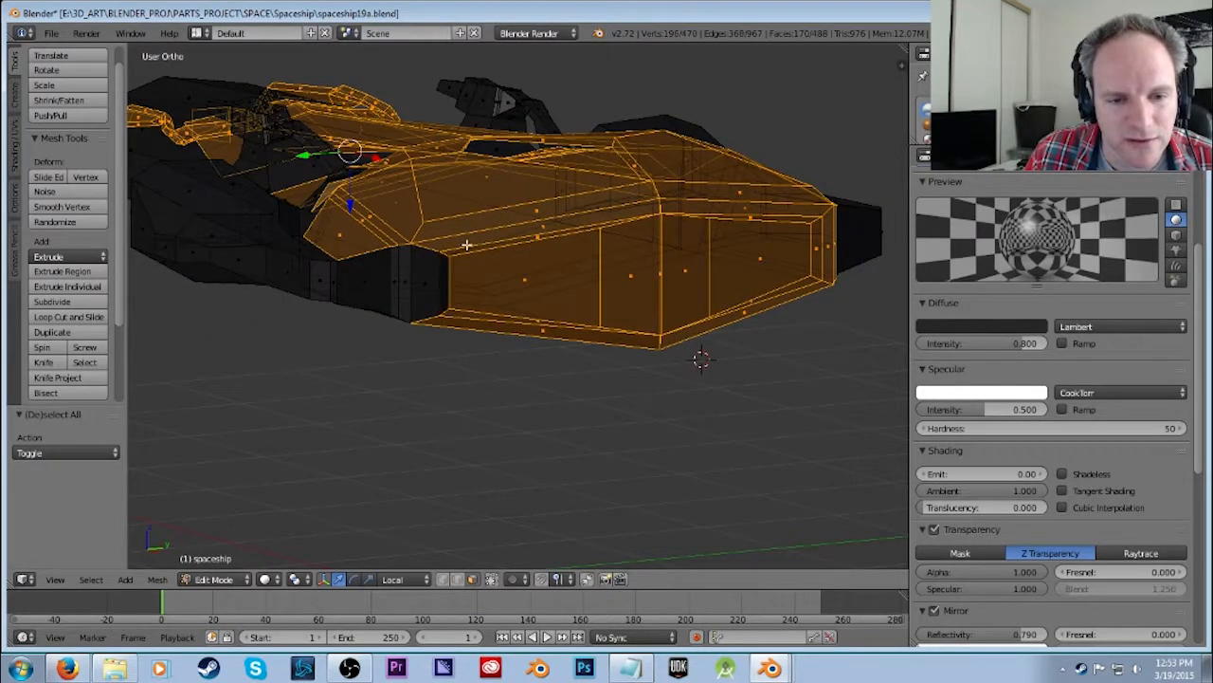
shift+right_click(536, 226)
shift+right_click(531, 279)
shift+right_click(545, 238)
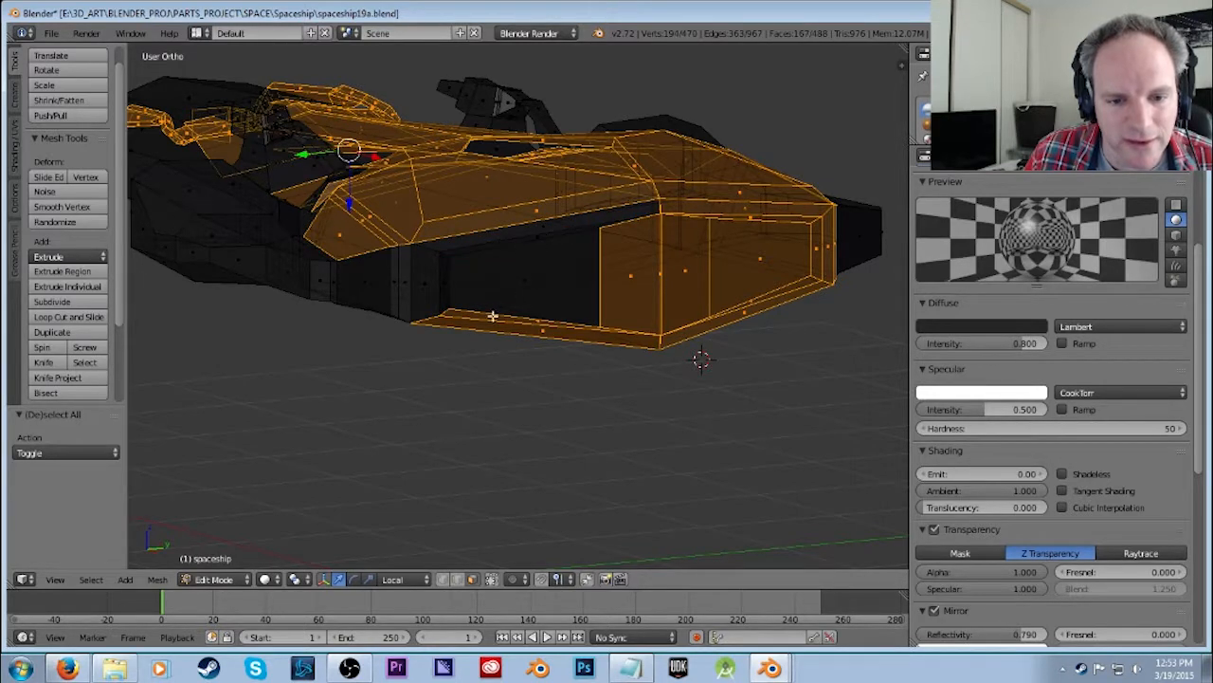
shift+right_click(542, 327)
shift+right_click(536, 320)
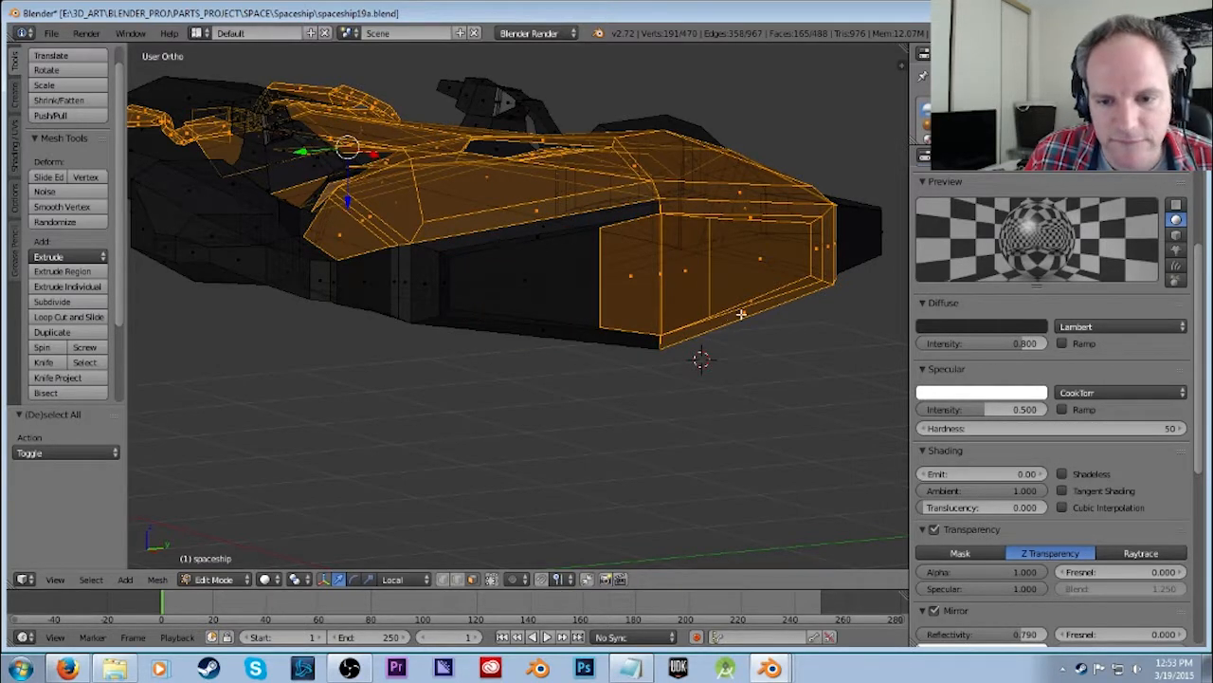
Deselect the lower frame strip and inset panel on the stern's other half, plus the panels along its centre line.
shift+right_click(739, 315)
shift+right_click(749, 284)
shift+right_click(756, 262)
shift+right_click(691, 272)
middle_drag(735, 357, 682, 348)
shift+right_click(514, 267)
shift+right_click(552, 267)
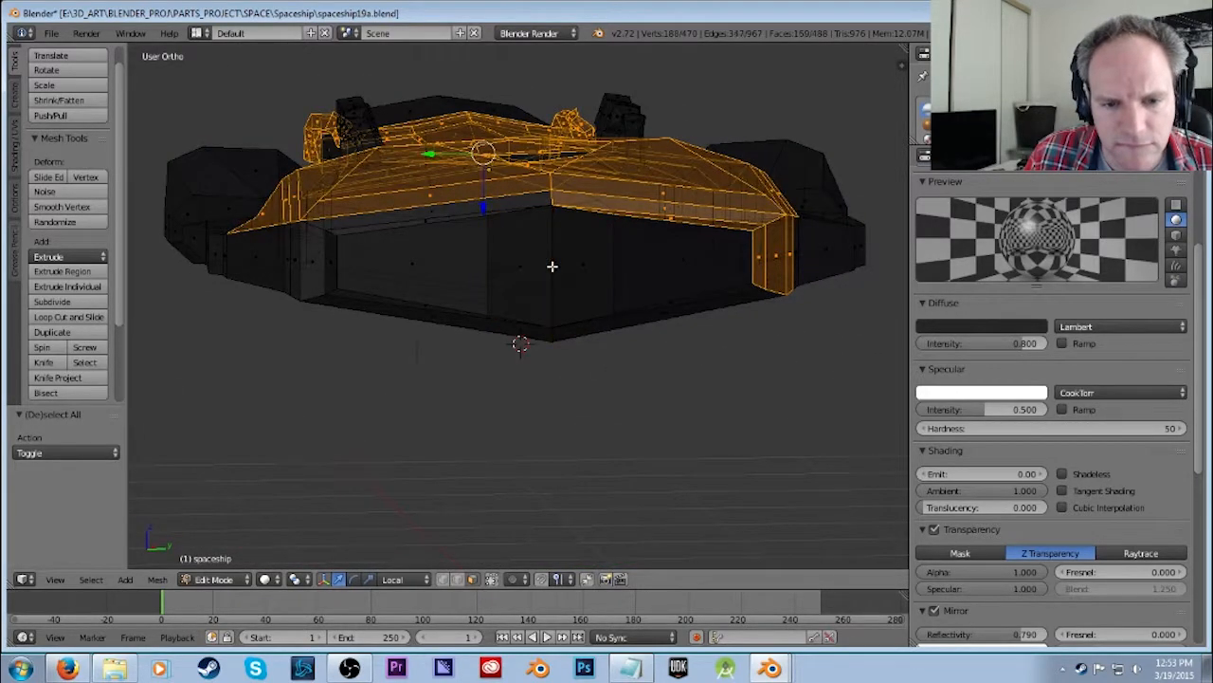
Deselect the thin upper frame strips and vertical corner faces left on the other half of the stern.
alt+shift+right_click(666, 213)
shift+right_click(666, 208)
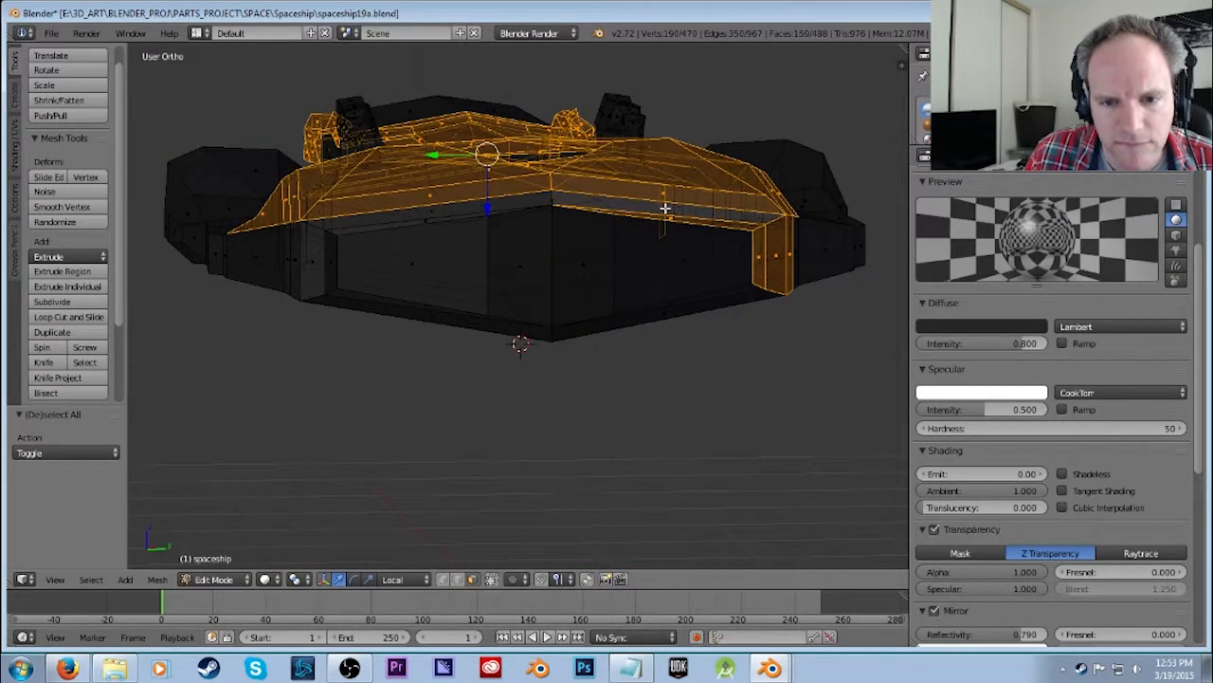
shift+right_click(671, 219)
shift+right_click(666, 213)
shift+right_click(762, 254)
shift+right_click(776, 251)
shift+right_click(792, 256)
Deselect the stray faces hanging below the rear panel's edge beside the spine junction.
middle_drag(792, 256, 666, 302)
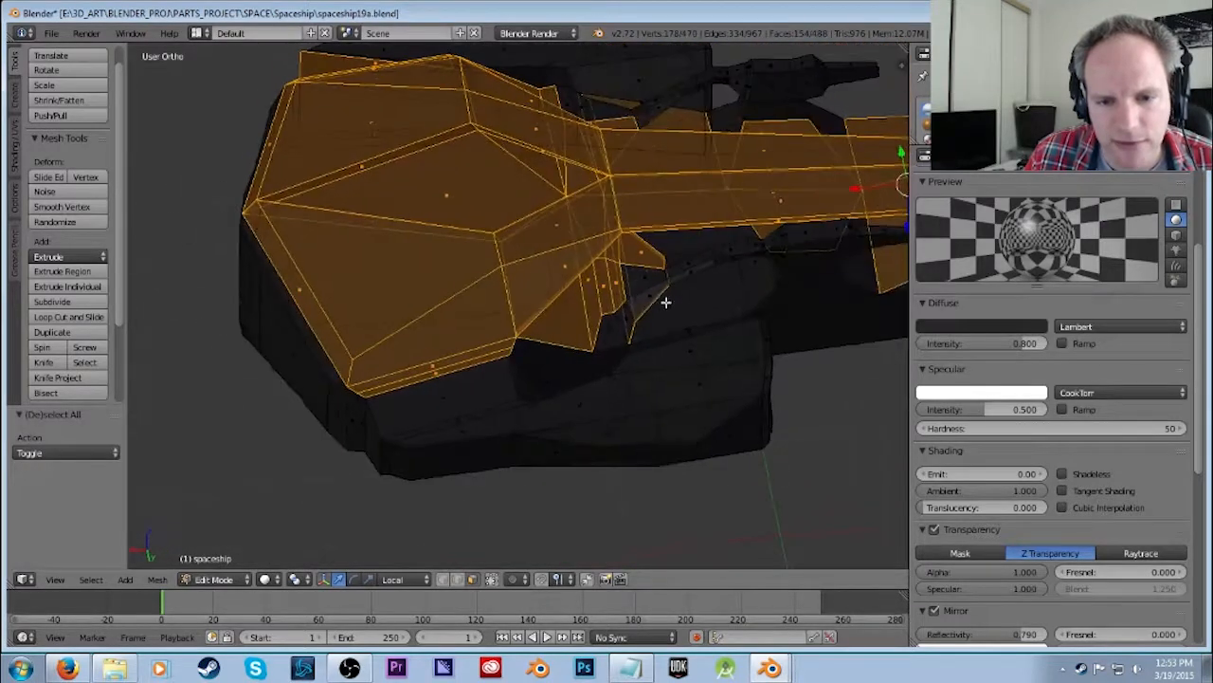
shift+right_click(587, 277)
scroll(585, 279, up, 4)
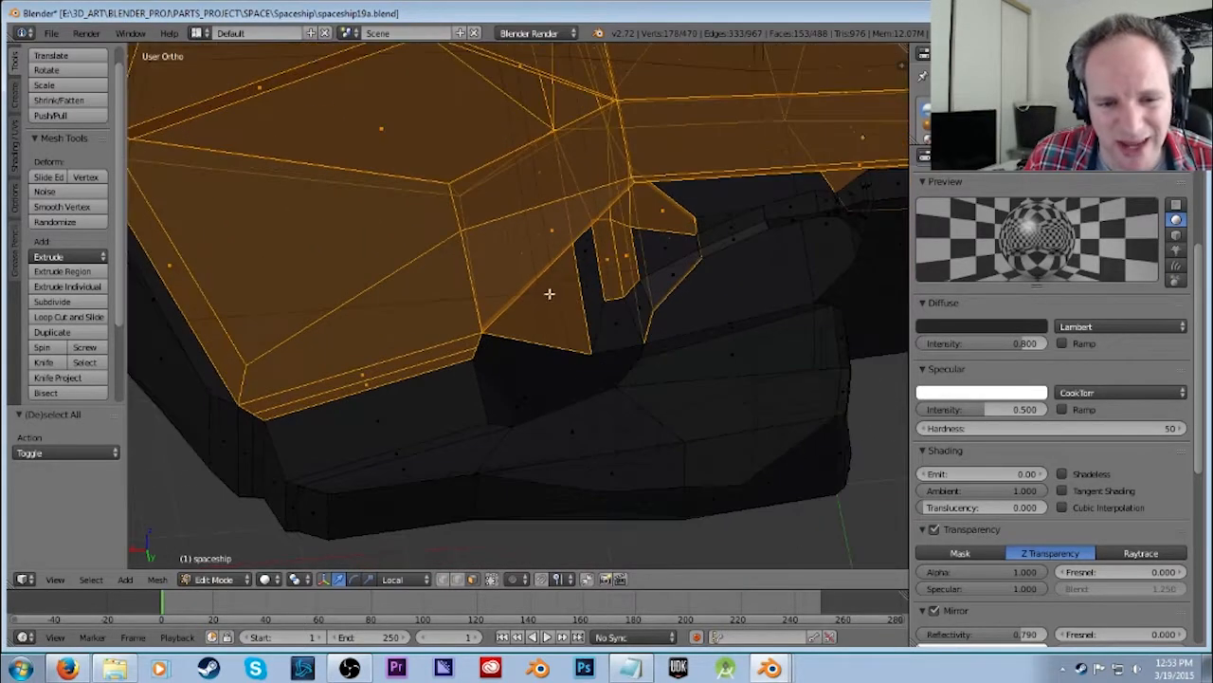
shift+right_click(523, 255)
shift+right_click(621, 255)
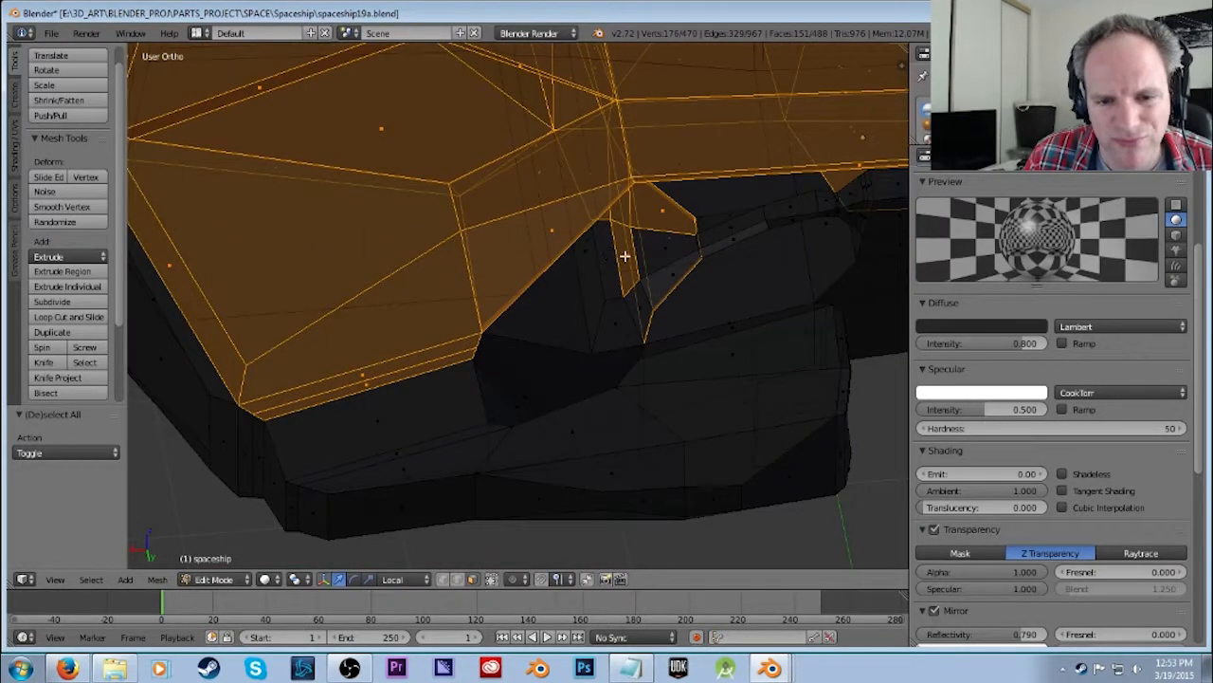
shift+right_click(631, 258)
Deselect the small leftover faces around the spine and rear panel junction, including those inside the gap at the diamond's tip.
middle_drag(656, 267, 640, 304)
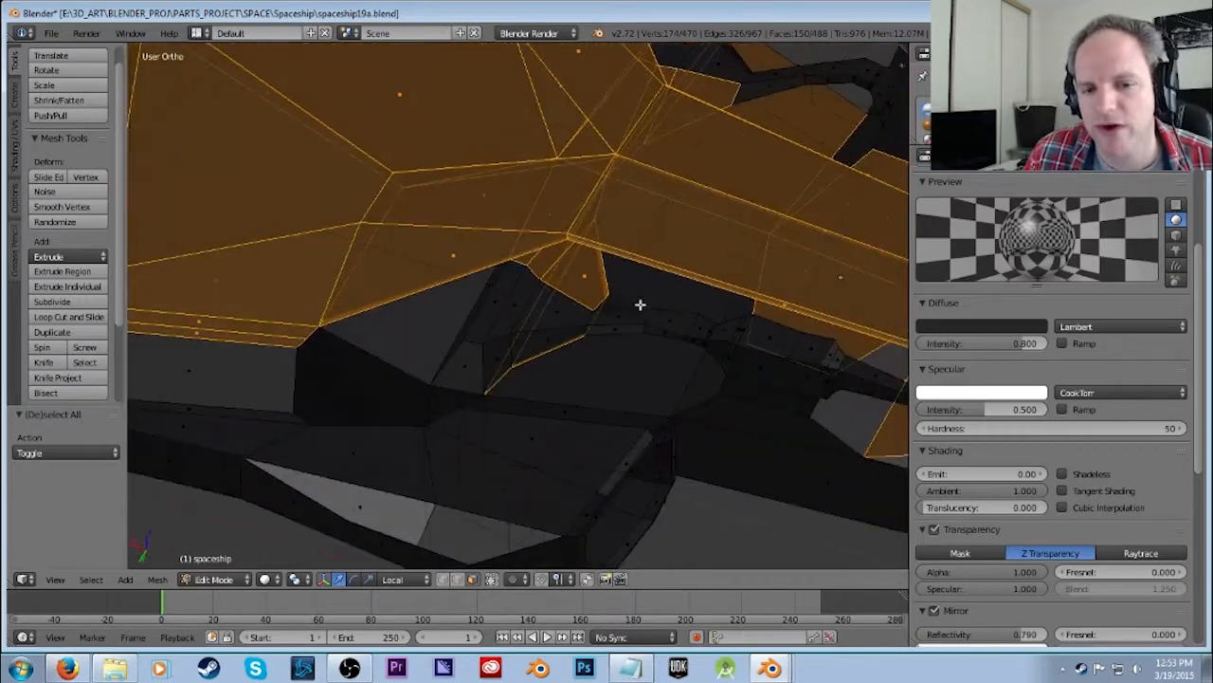
mouse_move(576, 347)
middle_down()
mouse_move(582, 376)
mouse_move(585, 364)
middle_up()
shift+right_click(583, 233)
shift+right_click(558, 226)
shift+right_click(592, 203)
shift+right_click(573, 184)
middle_drag(587, 218, 617, 182)
shift+right_click(549, 233)
shift+right_click(589, 186)
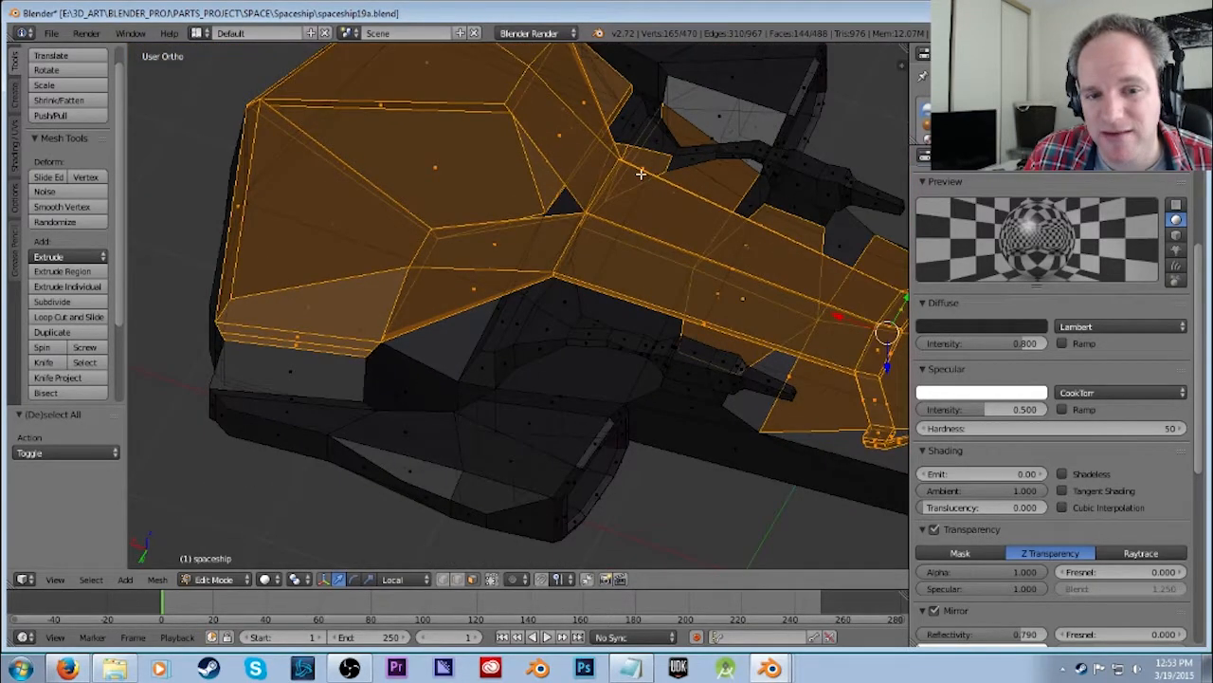
Deselect the central diamond-shaped face on top of the rear panel.
middle_drag(689, 201, 461, 181)
shift+right_click(473, 176)
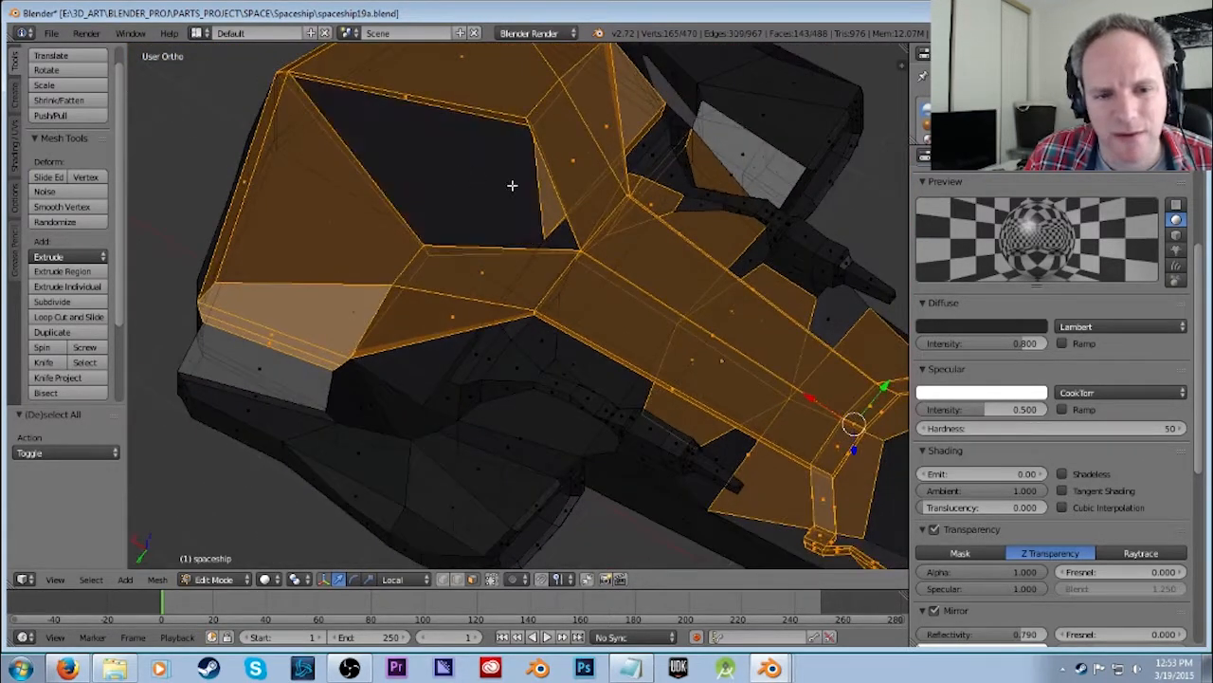
middle_drag(590, 167, 630, 123)
middle_drag(531, 163, 548, 319)
shift+right_click(536, 249)
Deselect the stray hull faces flanking the spine next to both guns.
shift+right_click(614, 258)
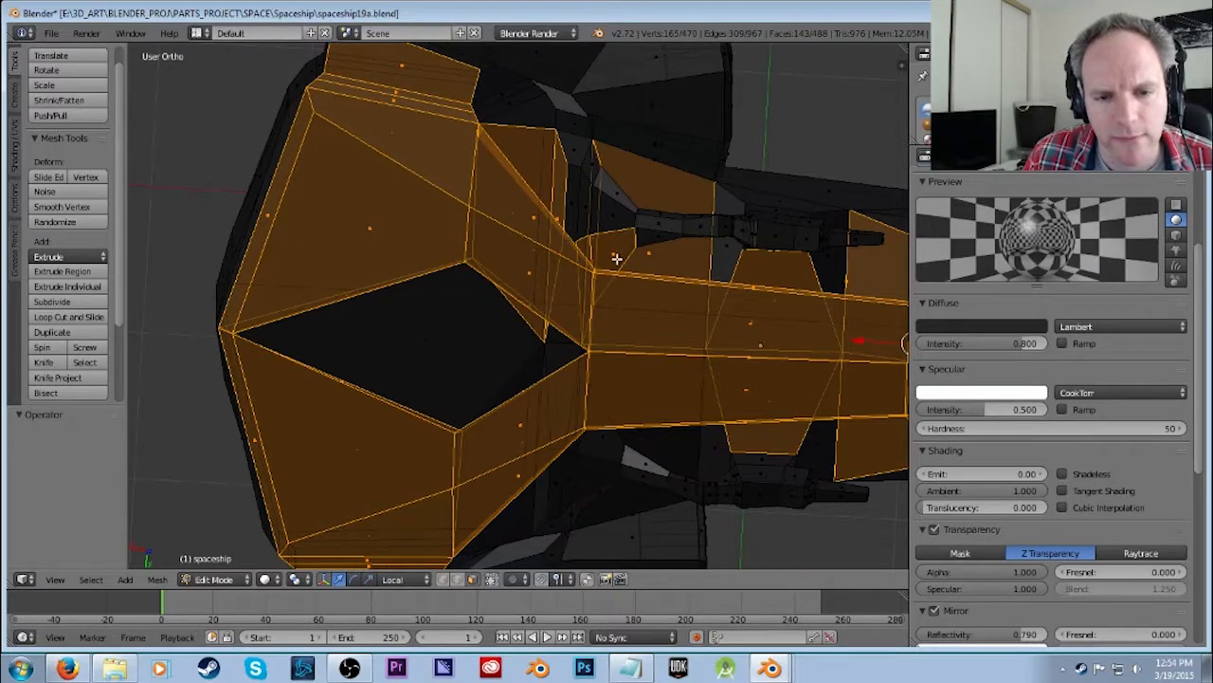
middle_drag(622, 298, 605, 258)
shift+right_click(591, 227)
middle_drag(648, 161, 643, 202)
shift+right_click(649, 248)
shift+right_click(755, 249)
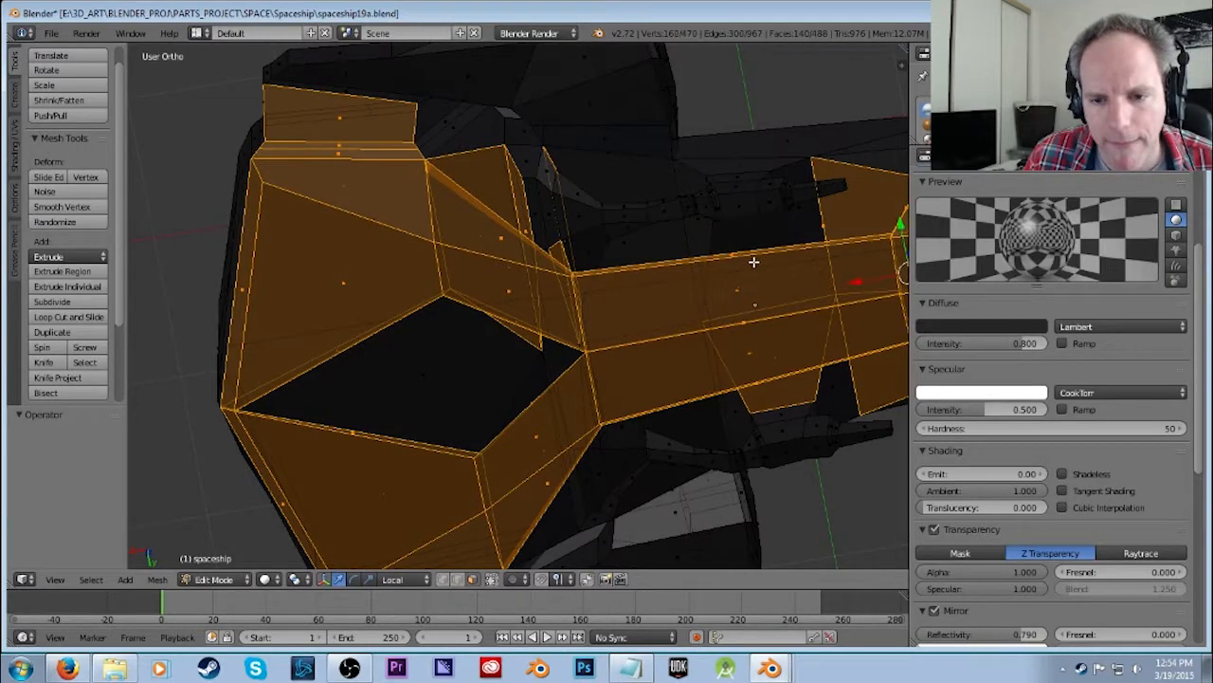
shift+right_click(791, 393)
Deselect the hull faces flanking the spine's front end and the face inside the nose trim band.
middle_drag(796, 401, 388, 202)
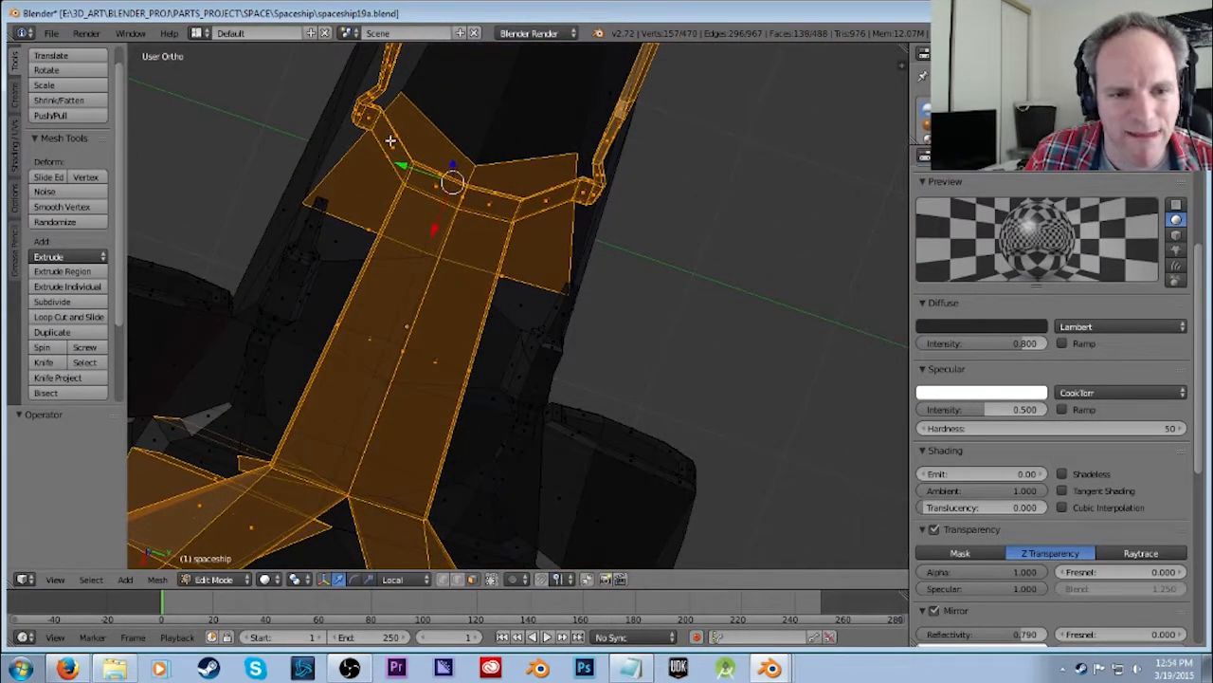
middle_drag(394, 144, 574, 175)
middle_drag(389, 114, 545, 338)
middle_drag(699, 372, 456, 277)
shift+right_click(463, 248)
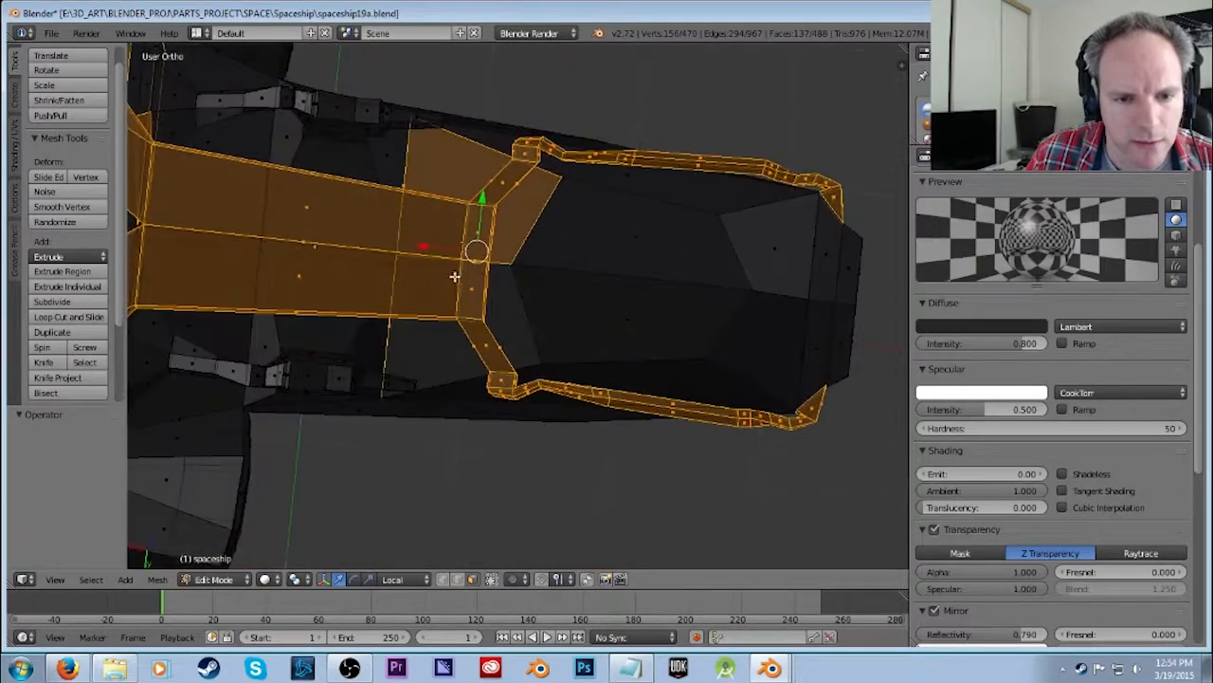
shift+right_click(468, 187)
shift+right_click(389, 326)
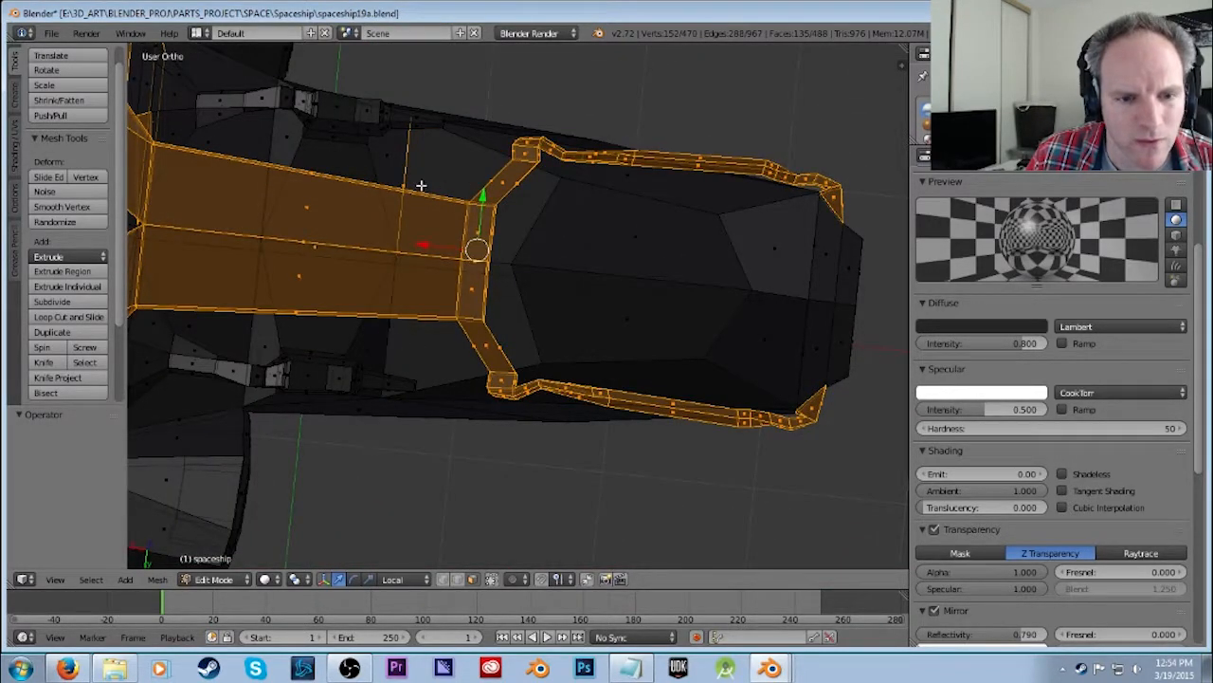
Deselect the stray hull faces beside the spine near the upper gun and around the spine's junction with the rear panel.
shift+right_click(406, 183)
shift+middle_drag(384, 305, 775, 312)
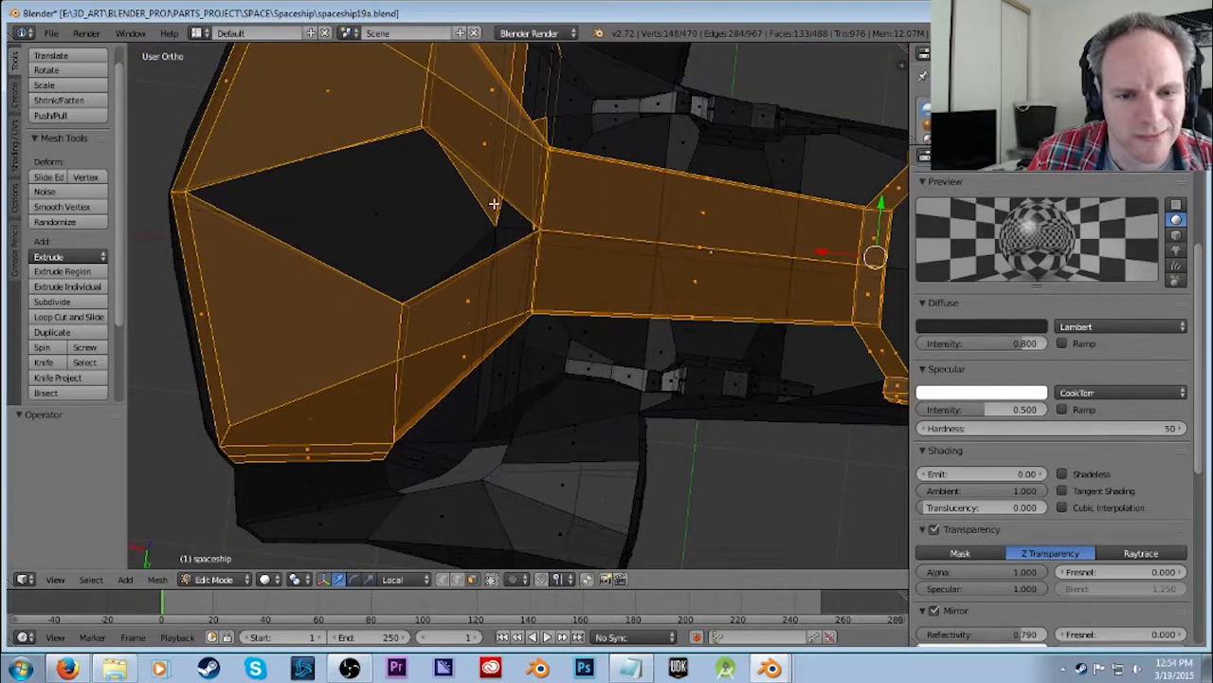
middle_drag(494, 203, 436, 287)
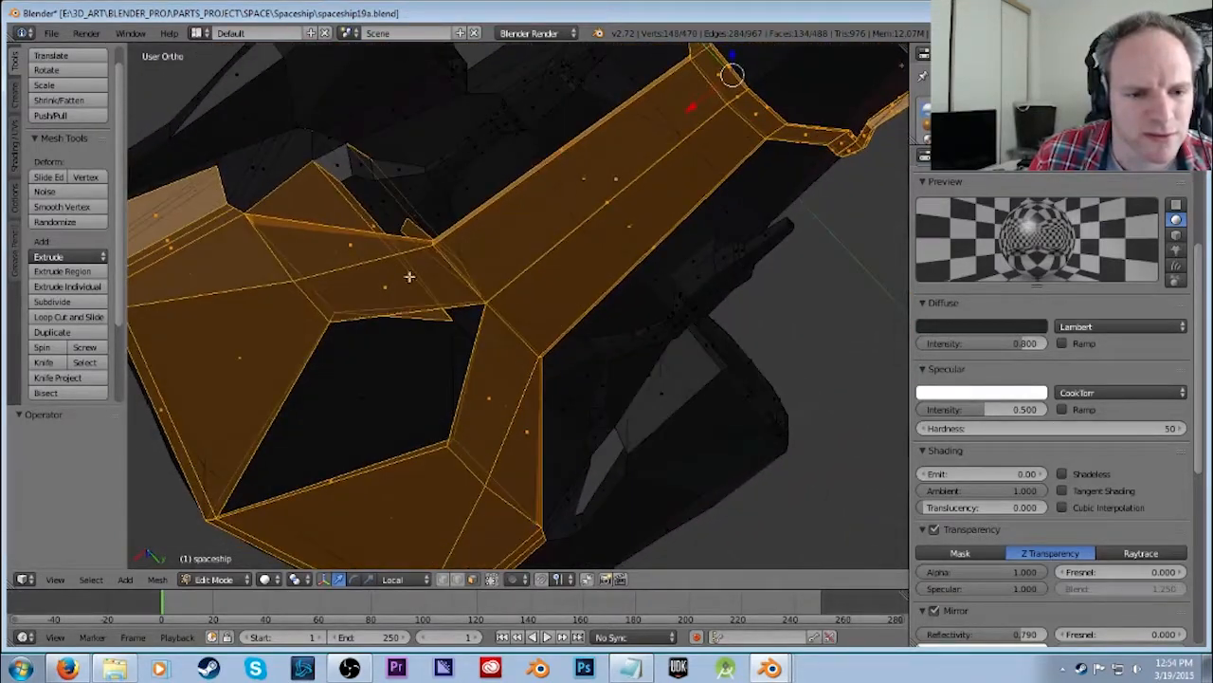
shift+click(340, 251)
shift+click(374, 226)
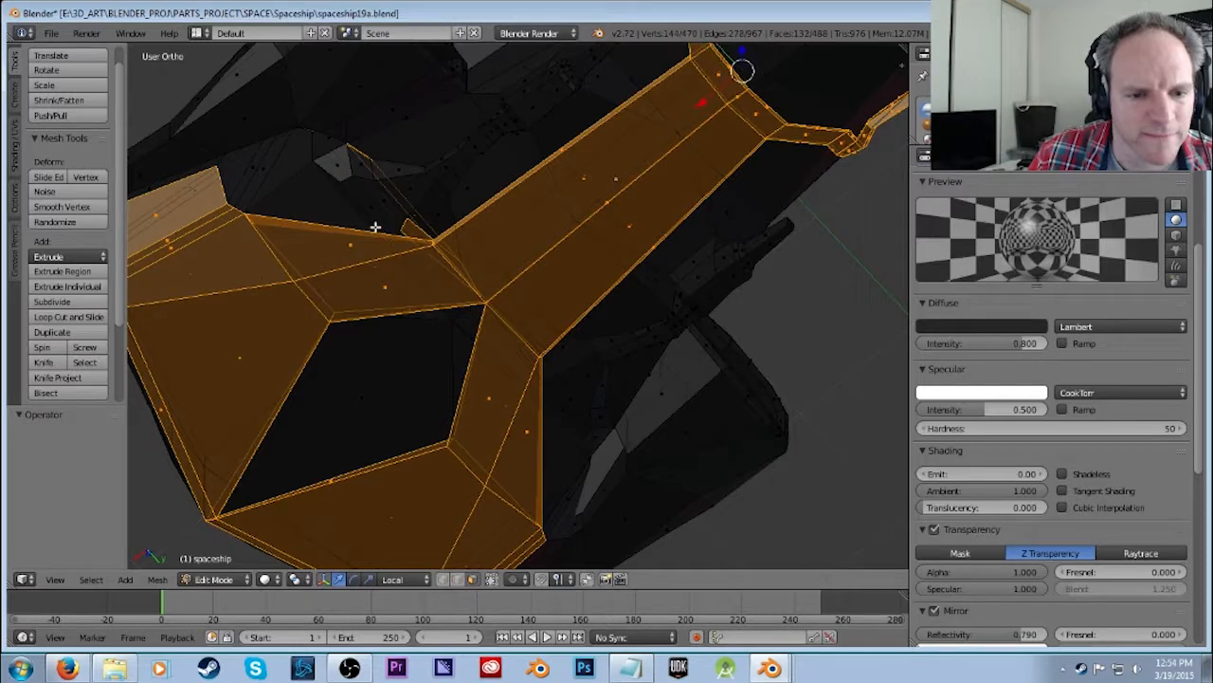
shift+click(415, 216)
middle_drag(497, 349, 595, 250)
shift+click(466, 152)
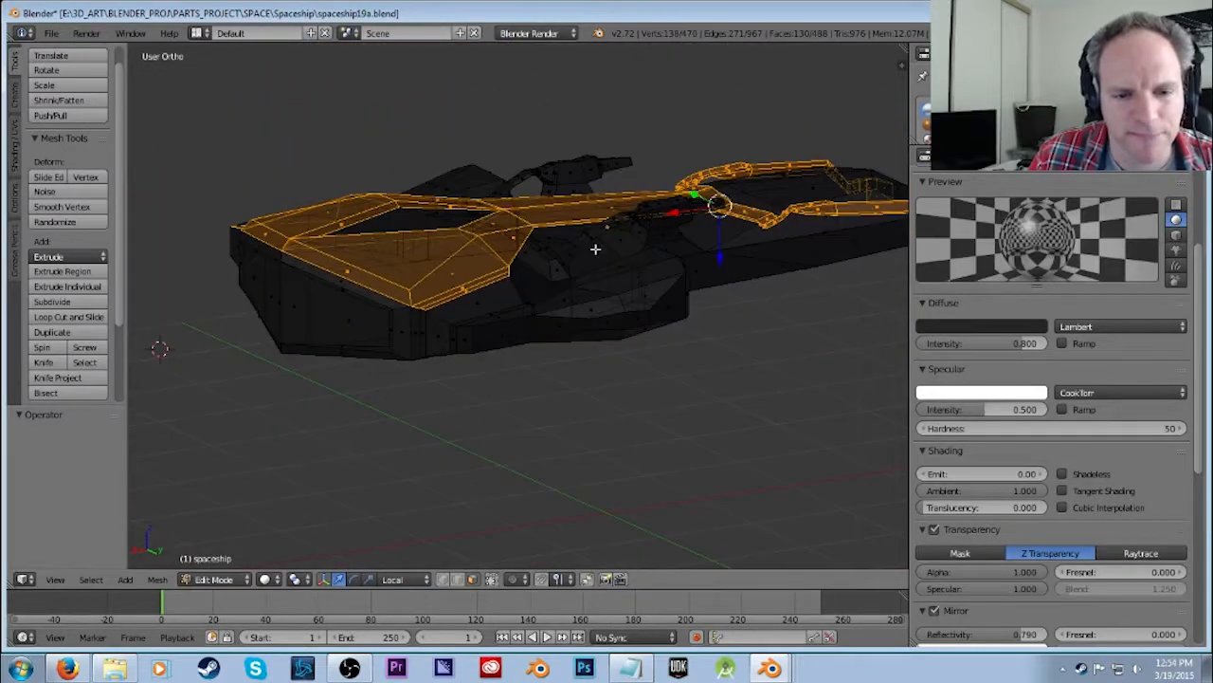
Deselect the hull side faces adjoining both outer edges of the rear panel.
scroll(533, 354, up, 2)
shift+right_click(446, 284)
middle_drag(375, 245, 452, 453)
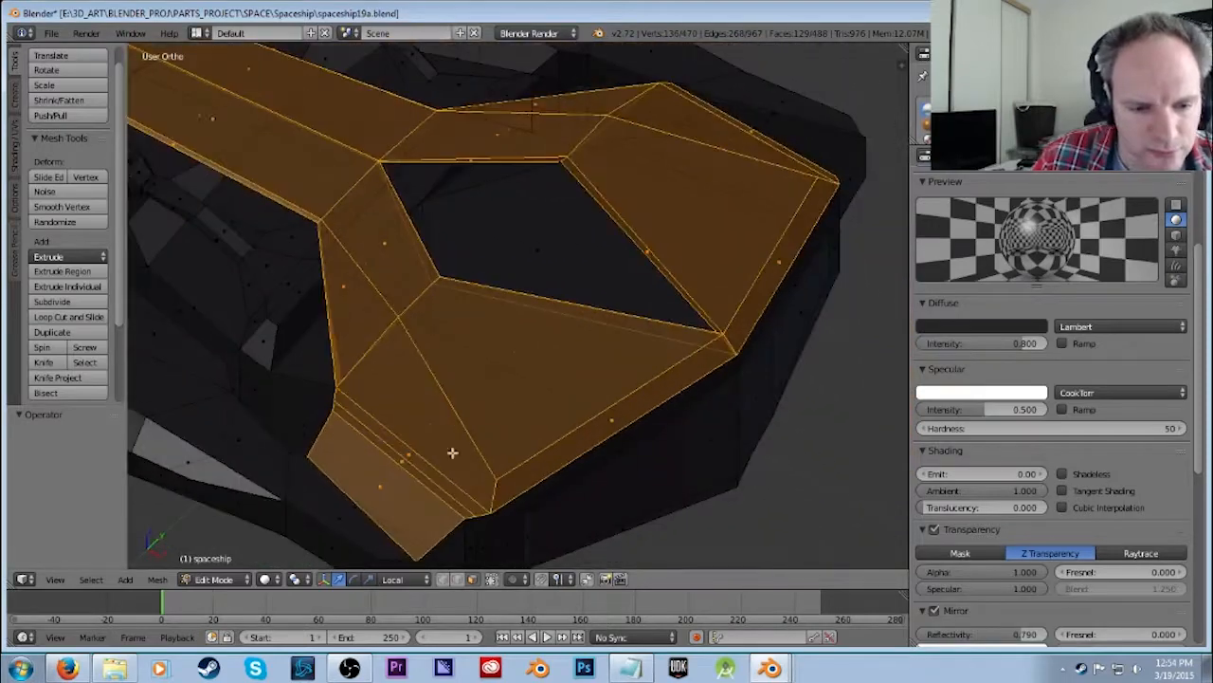
shift+right_click(384, 488)
shift+right_click(413, 461)
middle_drag(659, 387, 540, 408)
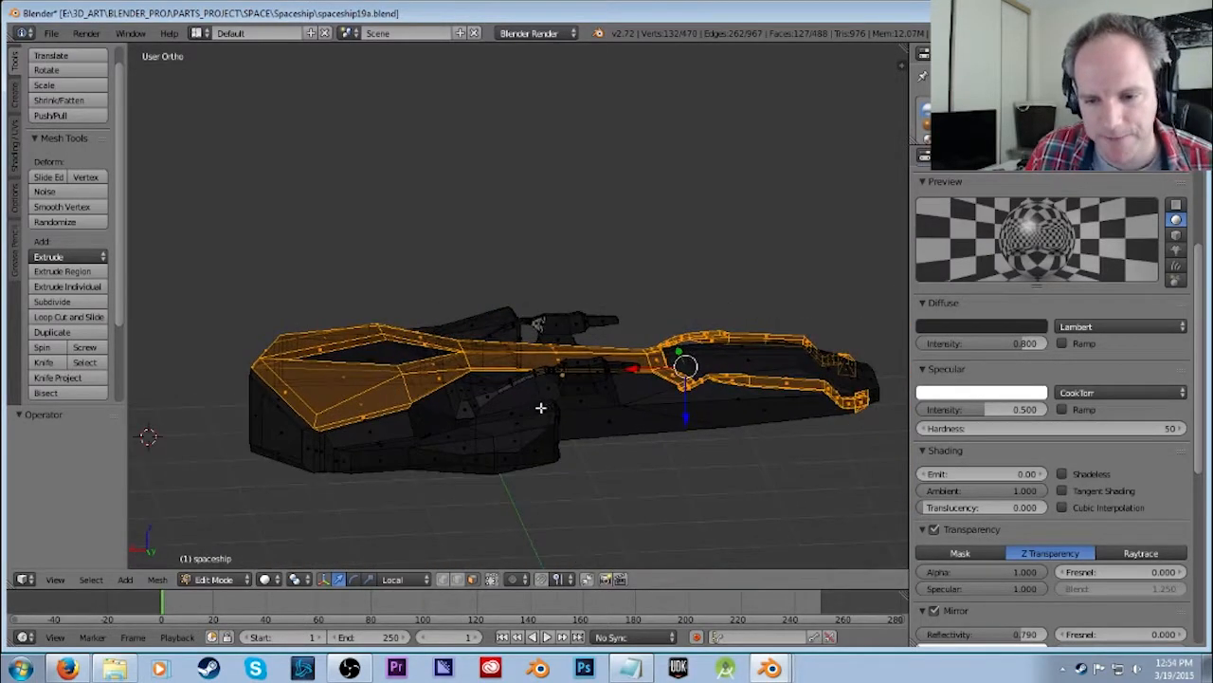
Save the project as a new incremented file, spaceship20a.blend.
click(51, 33)
click(76, 166)
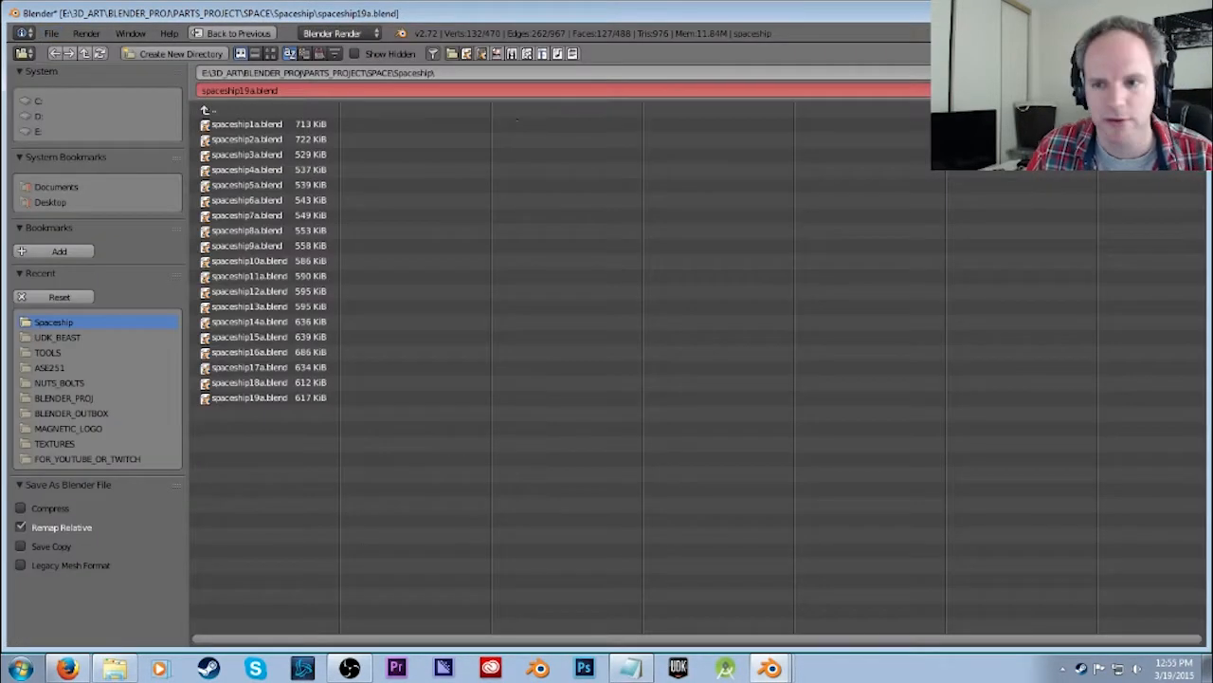
key(KP_Add)
key(Return)
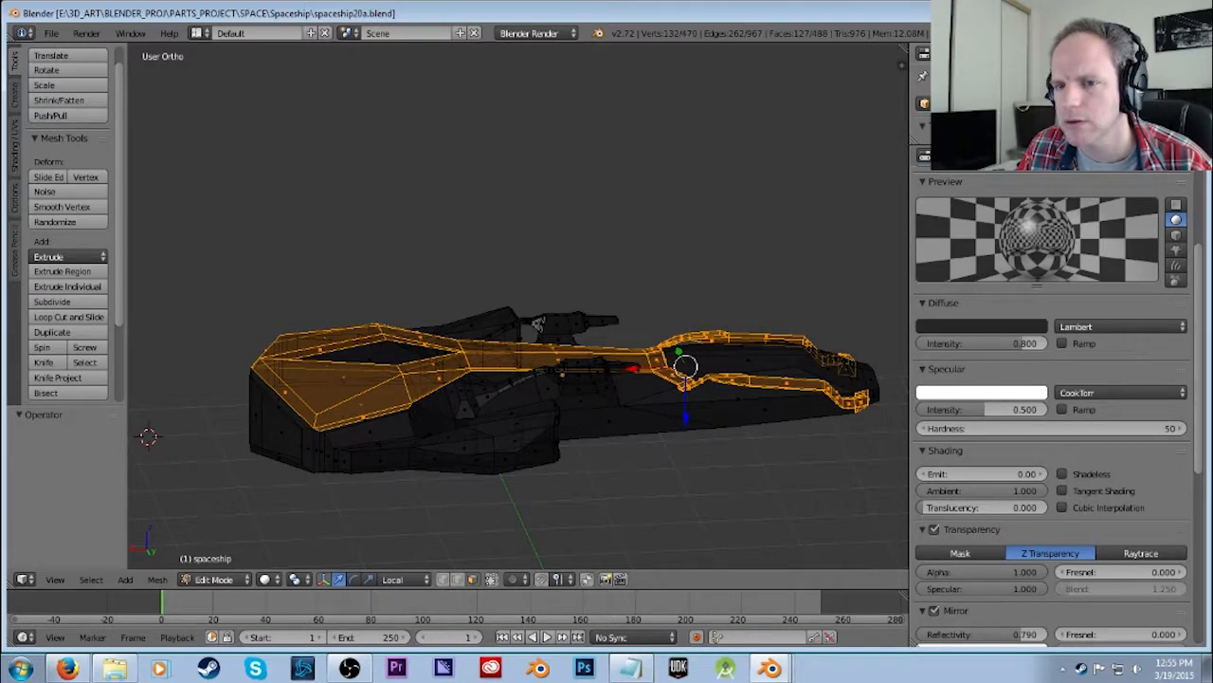
key(g)
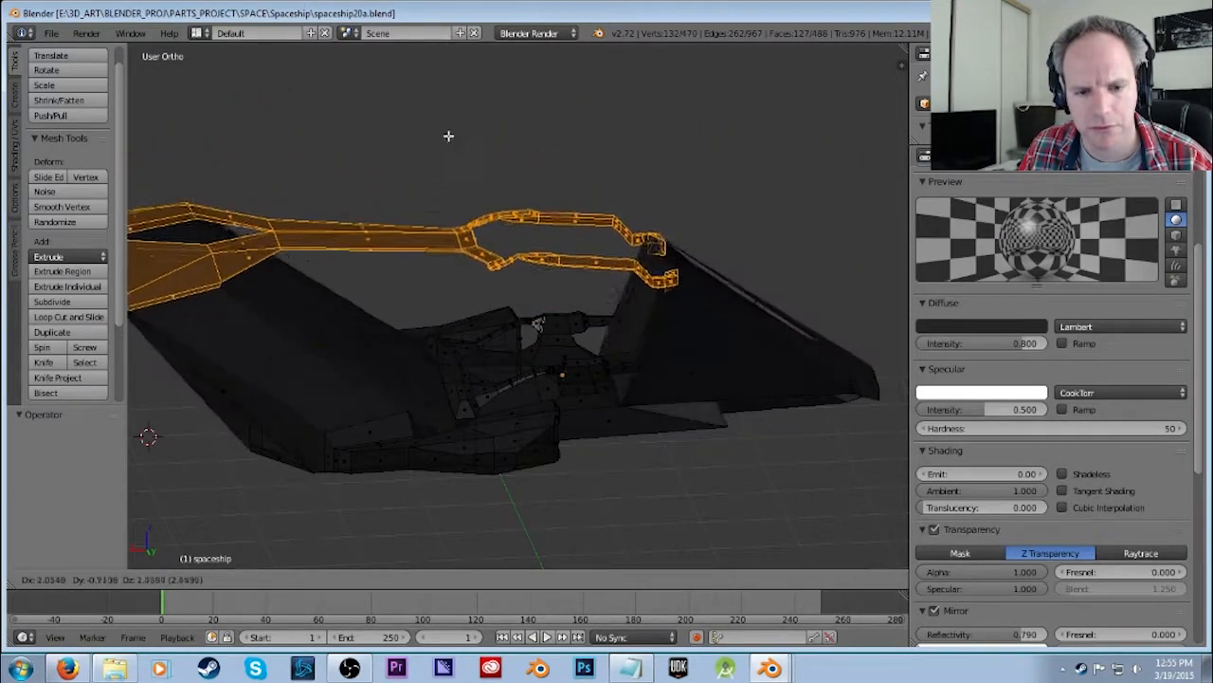
key(Escape)
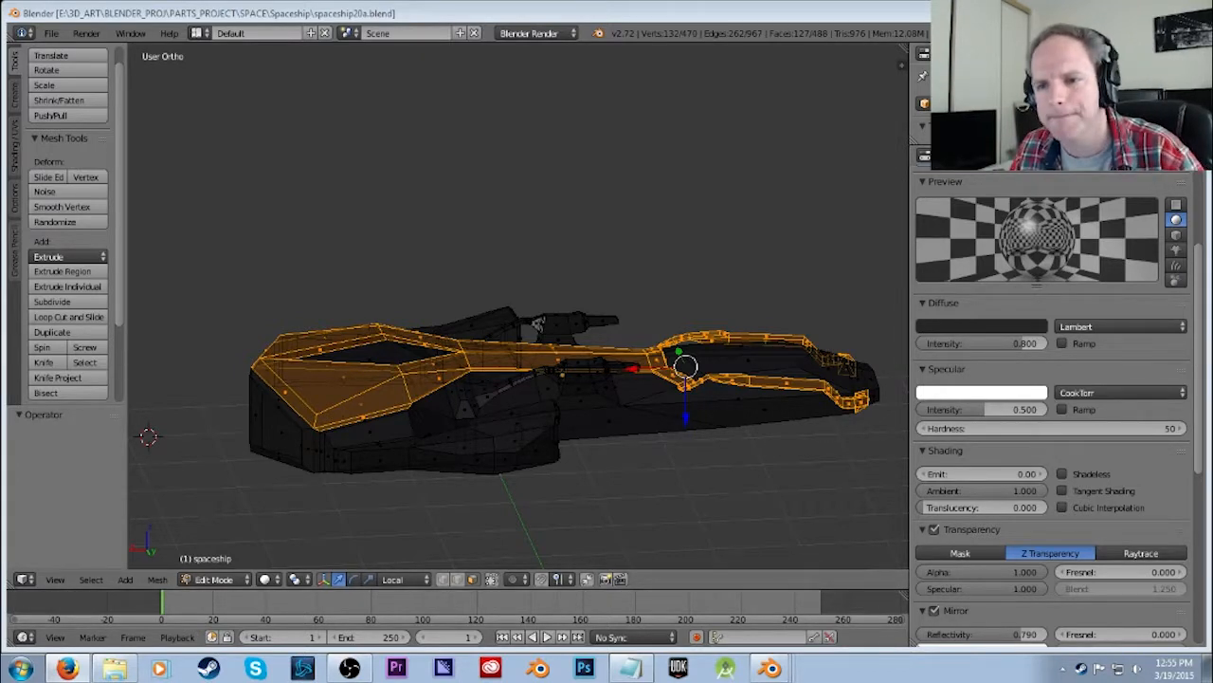
click(924, 102)
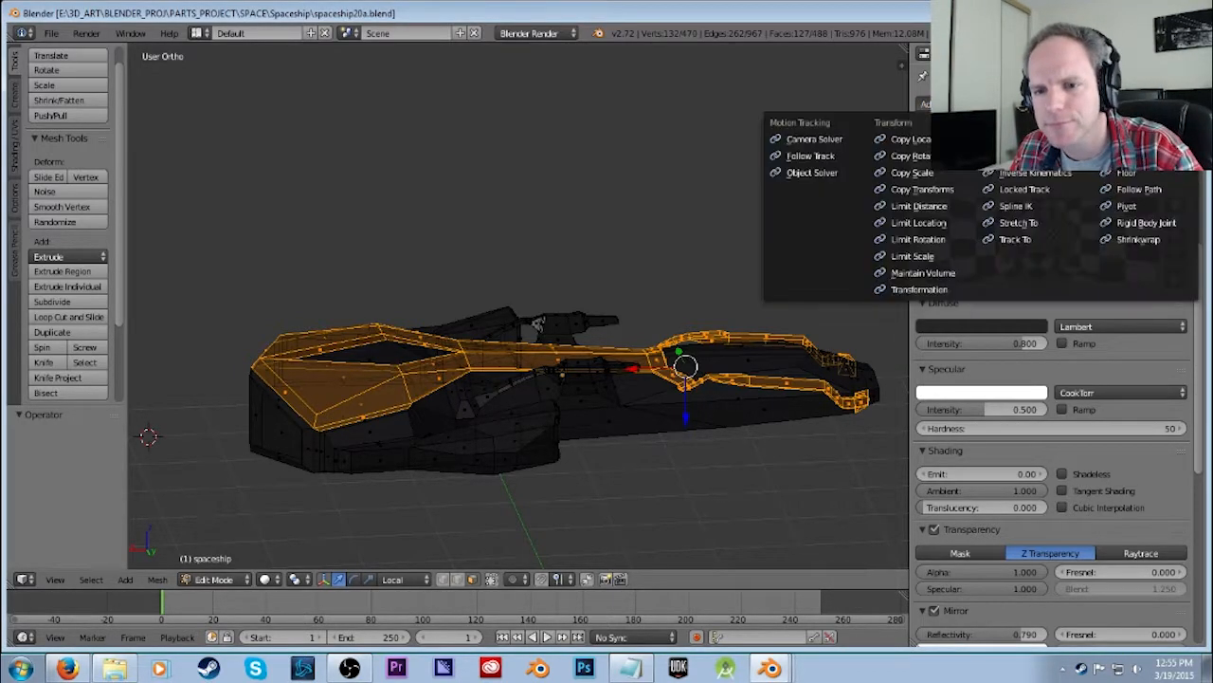
key(Escape)
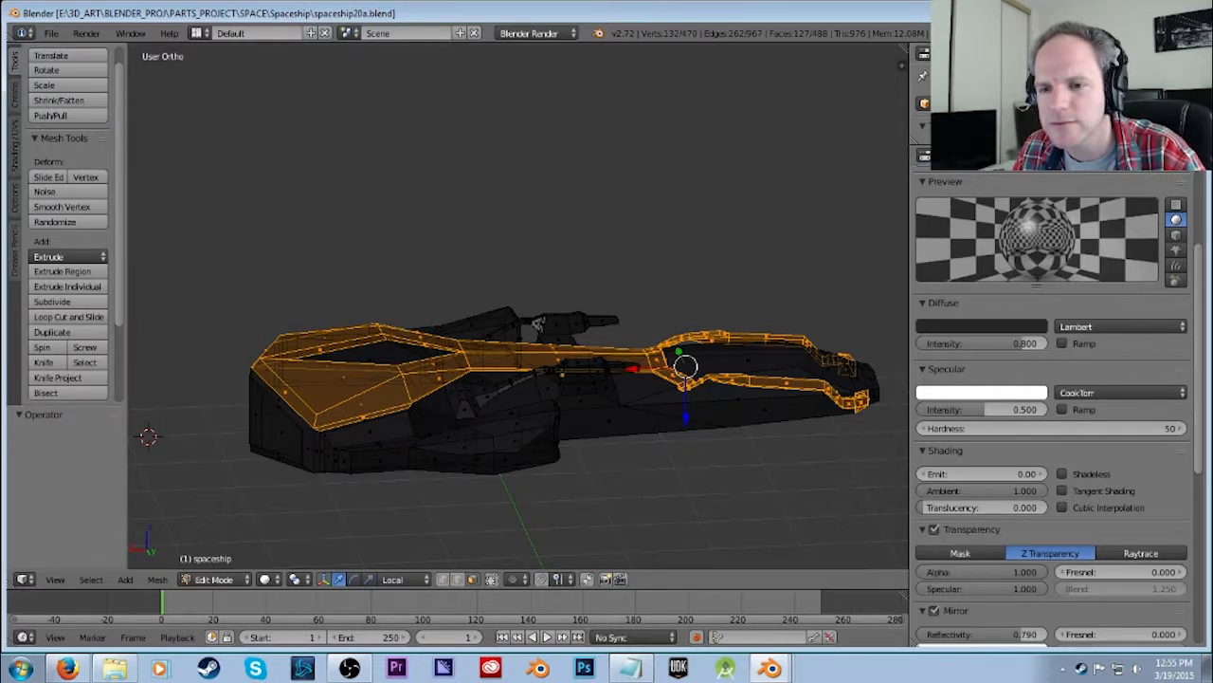
Set the spaceship object's duplication to Group and try to enter gold as the group name.
scroll(982, 341, up, 5)
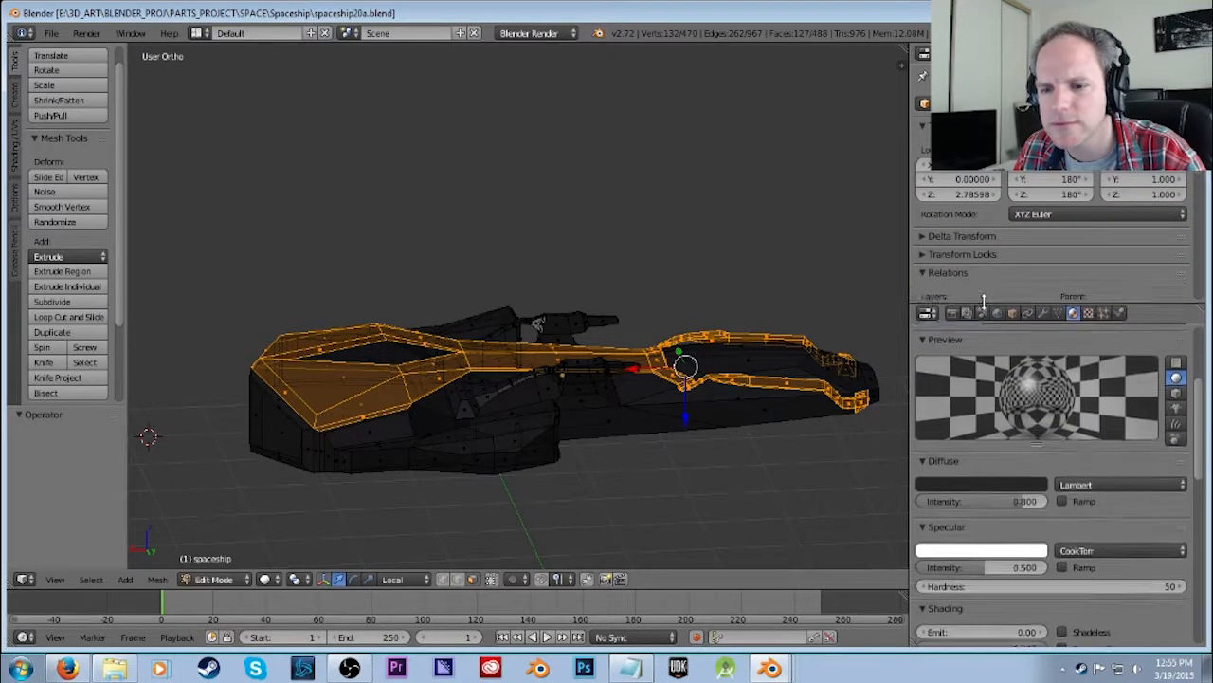
scroll(982, 341, up, 4)
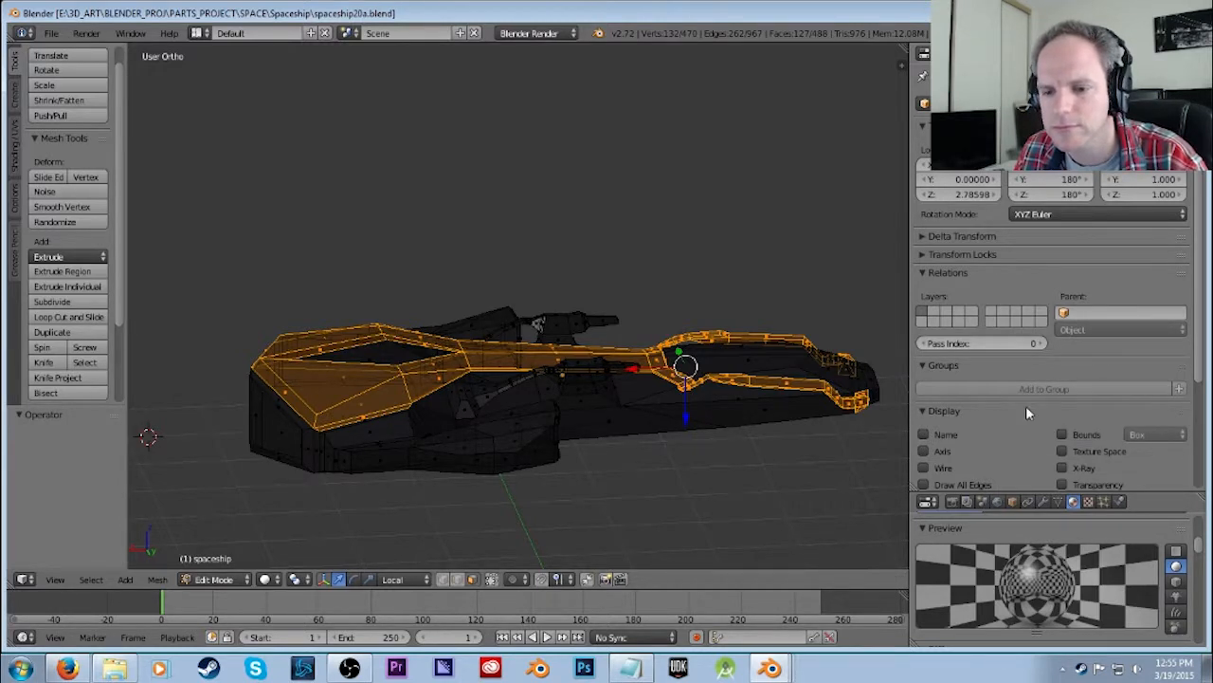
scroll(1040, 417, down, 4)
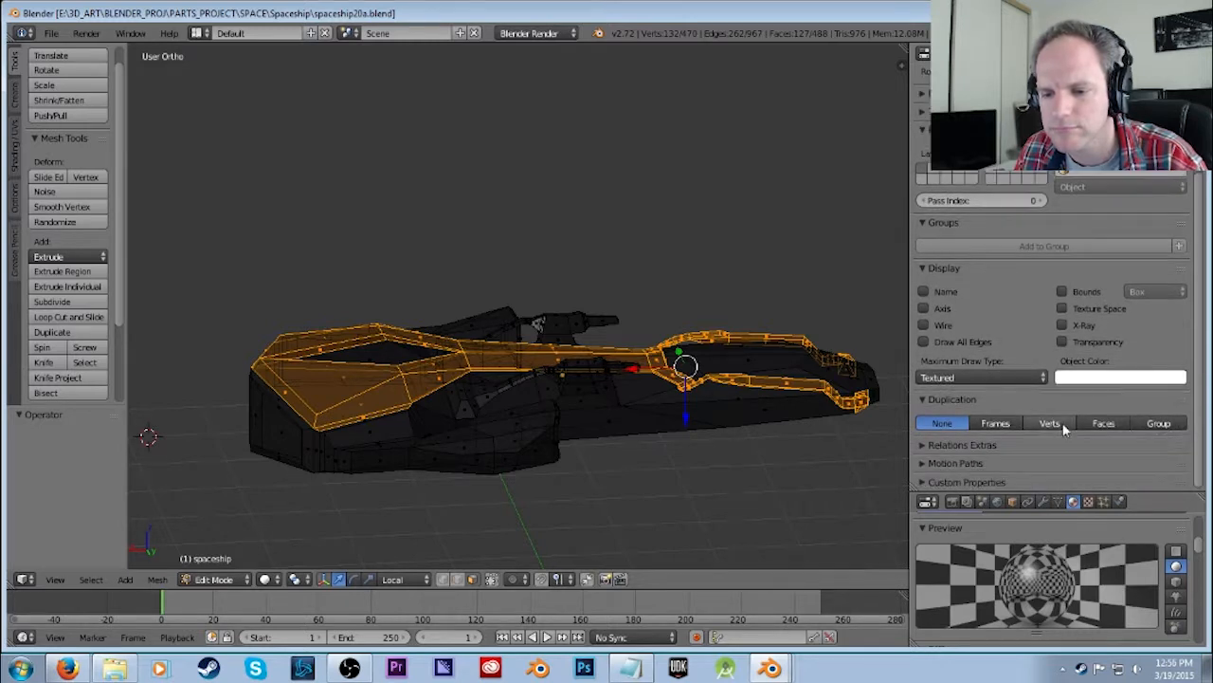
click(1159, 423)
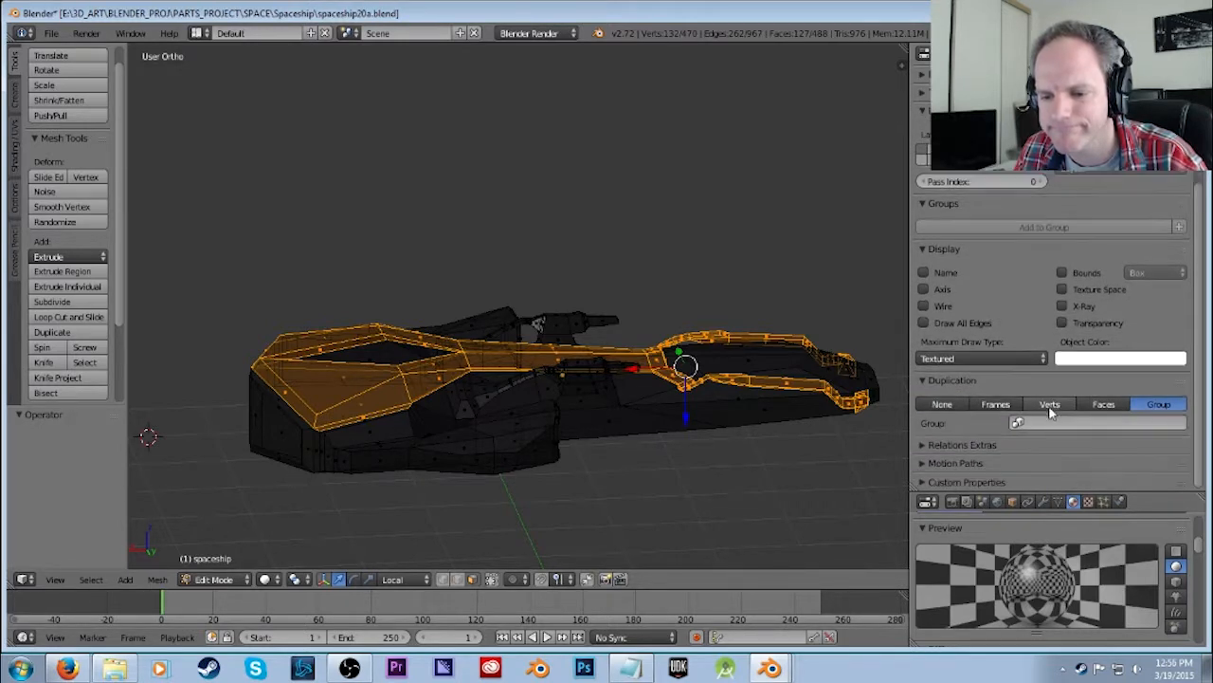
click(1049, 423)
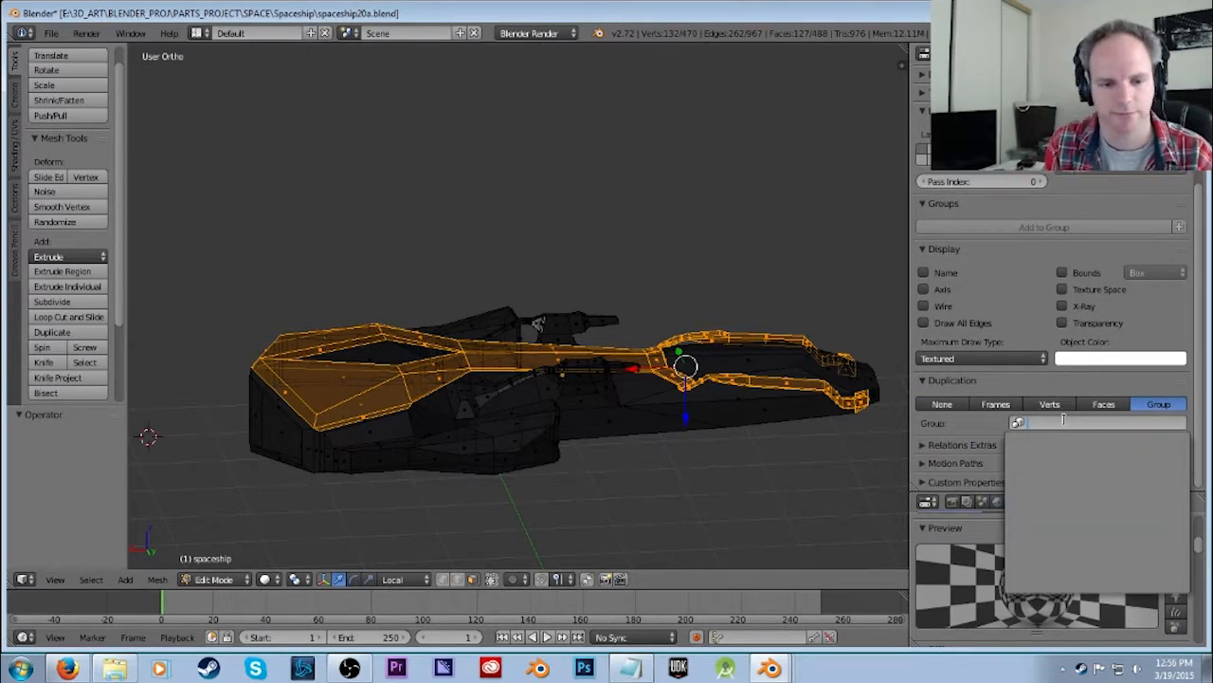
text(gold)
key(Return)
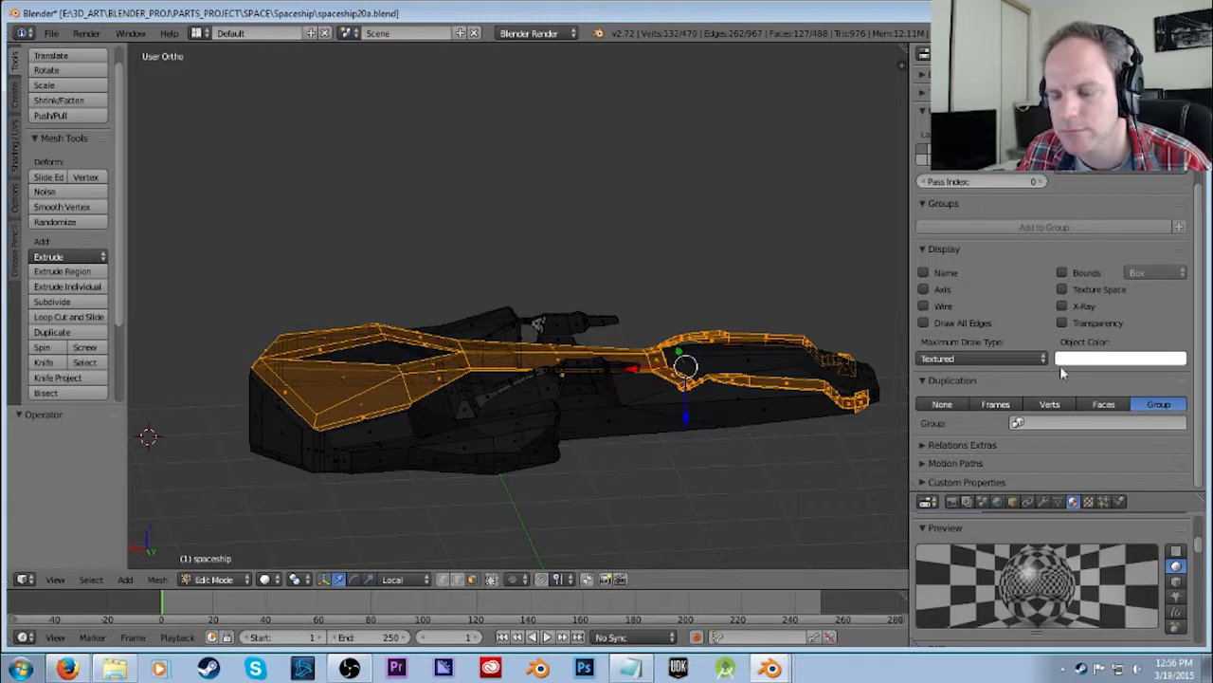
click(1107, 154)
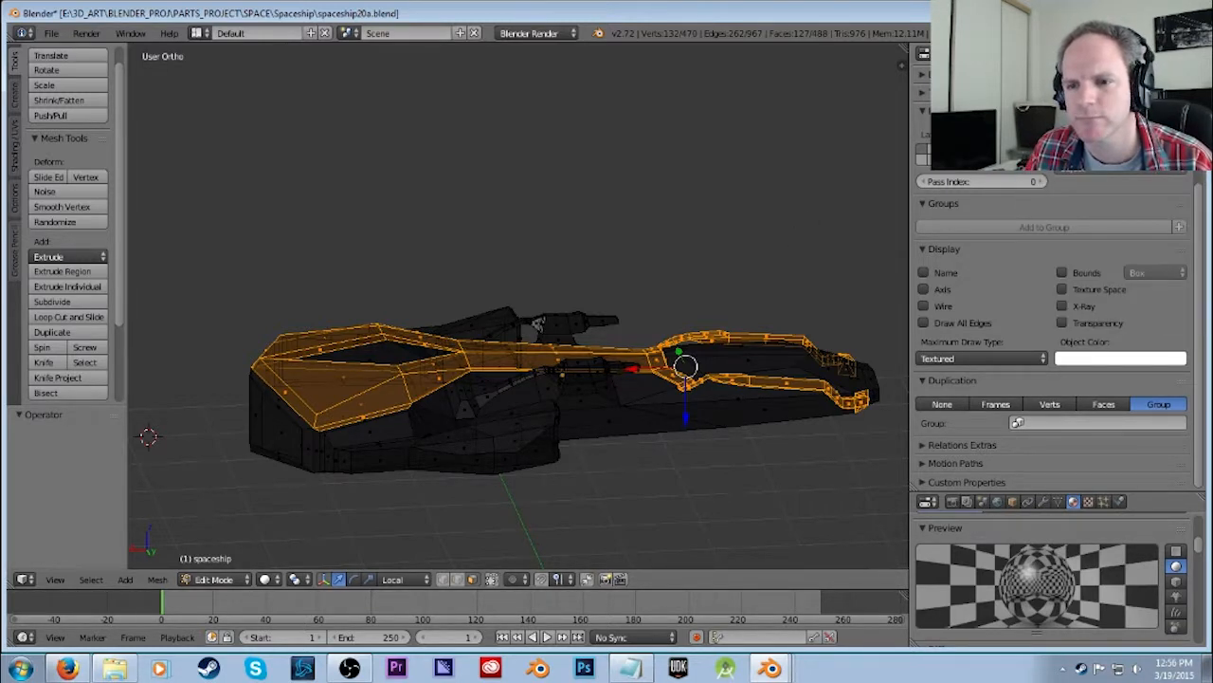
scroll(1103, 189, up, 3)
scroll(1102, 195, up, 2)
click(1119, 313)
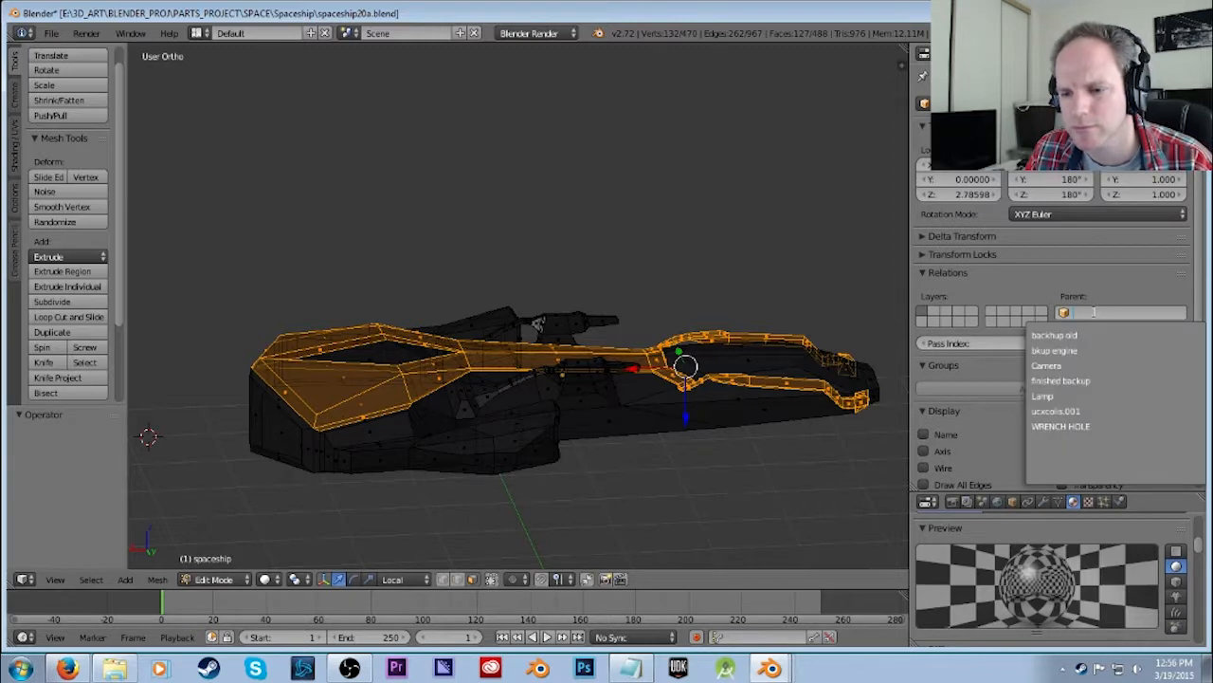
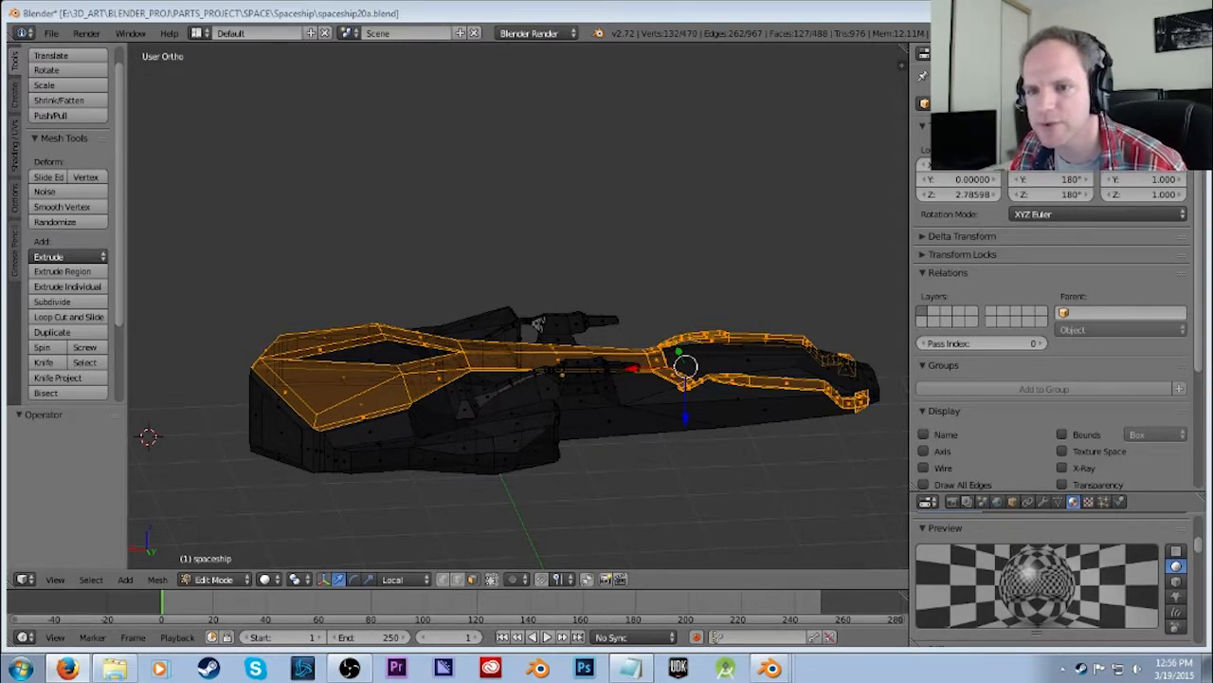
Add a vertex group containing the selected nose trim, spine and rear panel, and lock it.
click(1057, 54)
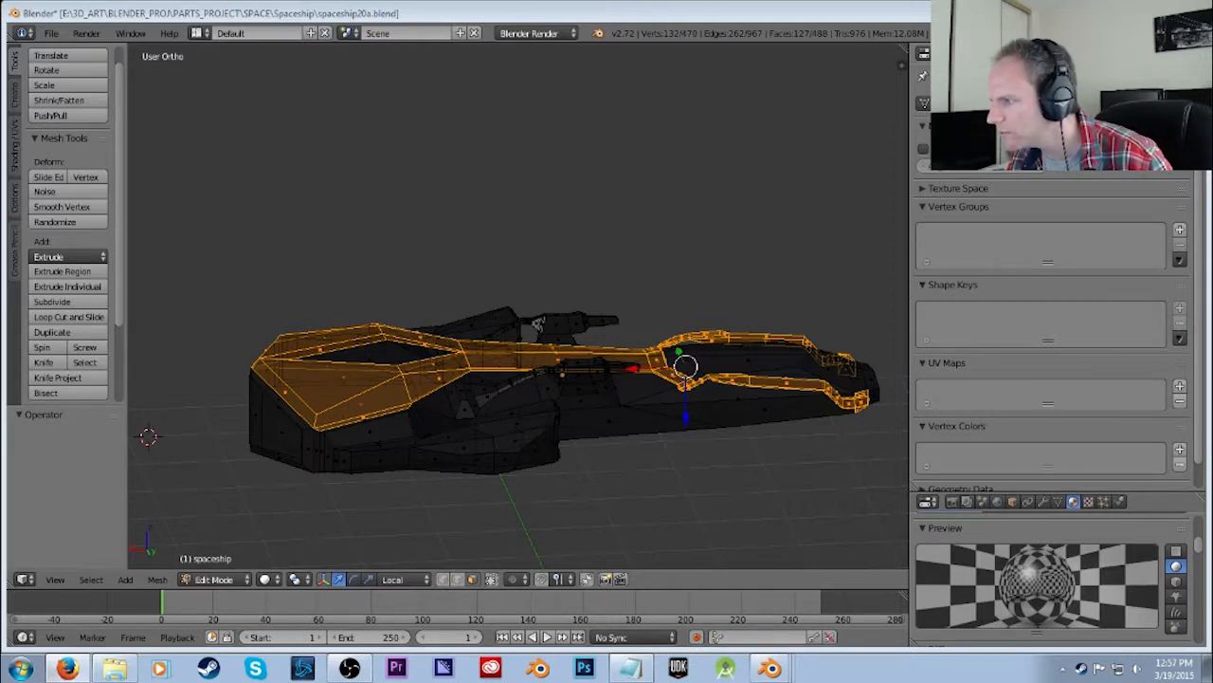
click(1181, 230)
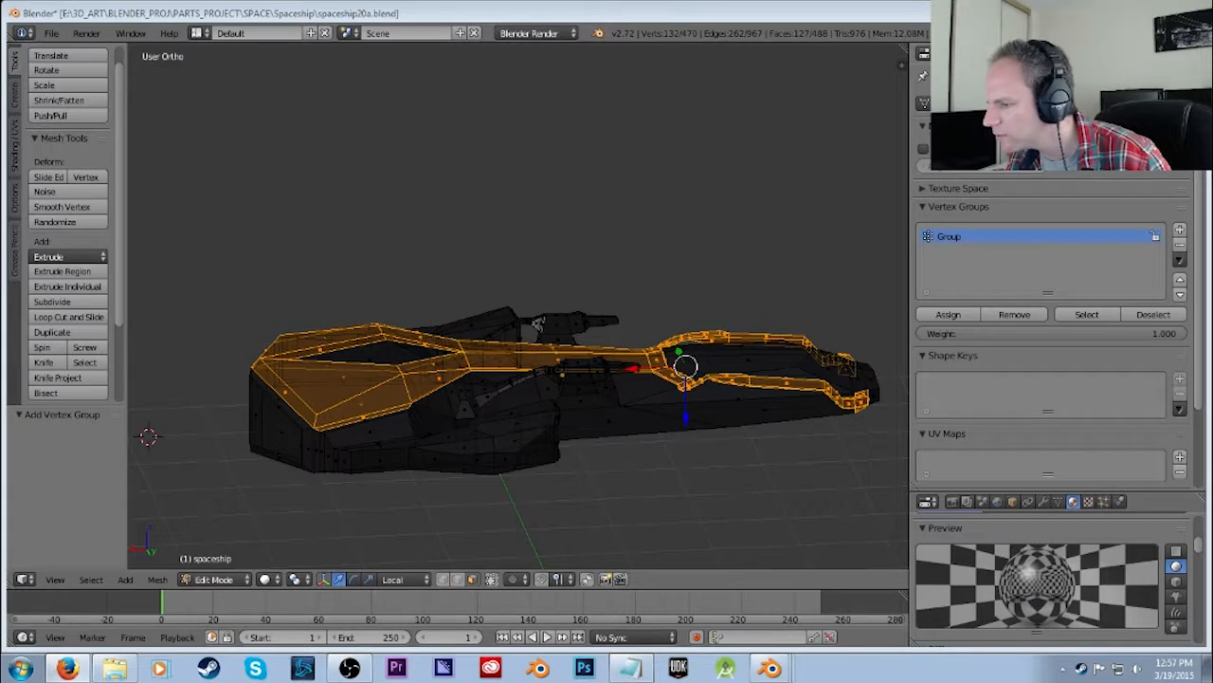
right_click(962, 238)
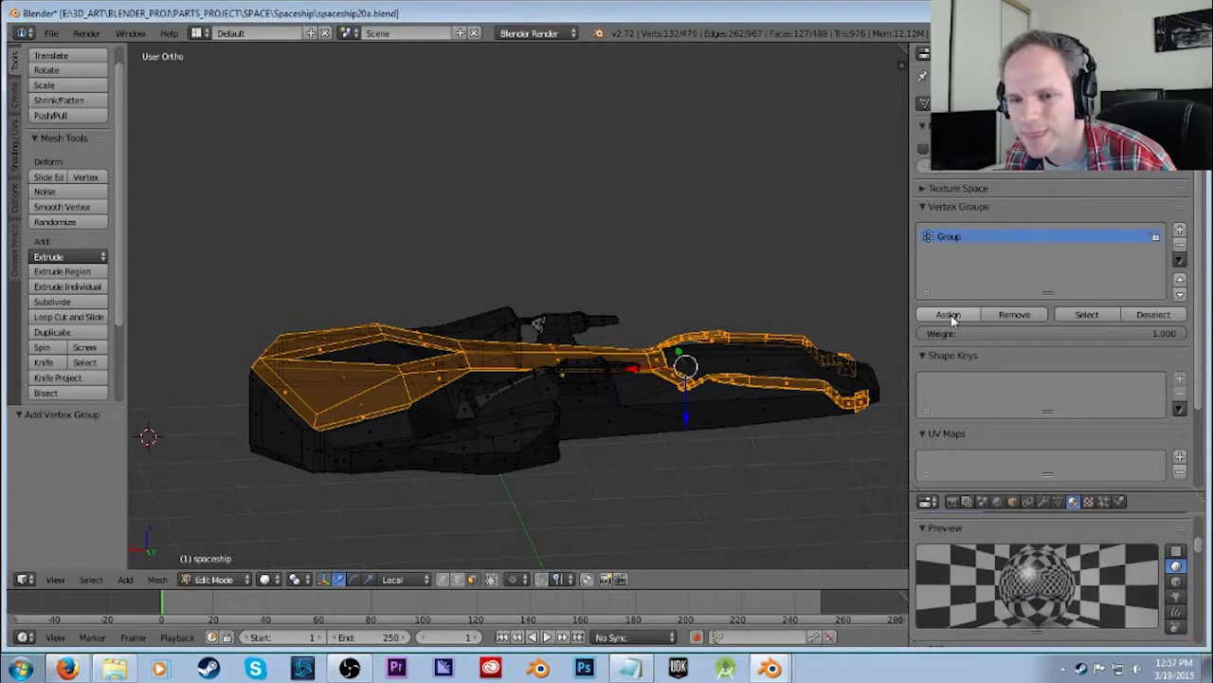
click(1155, 237)
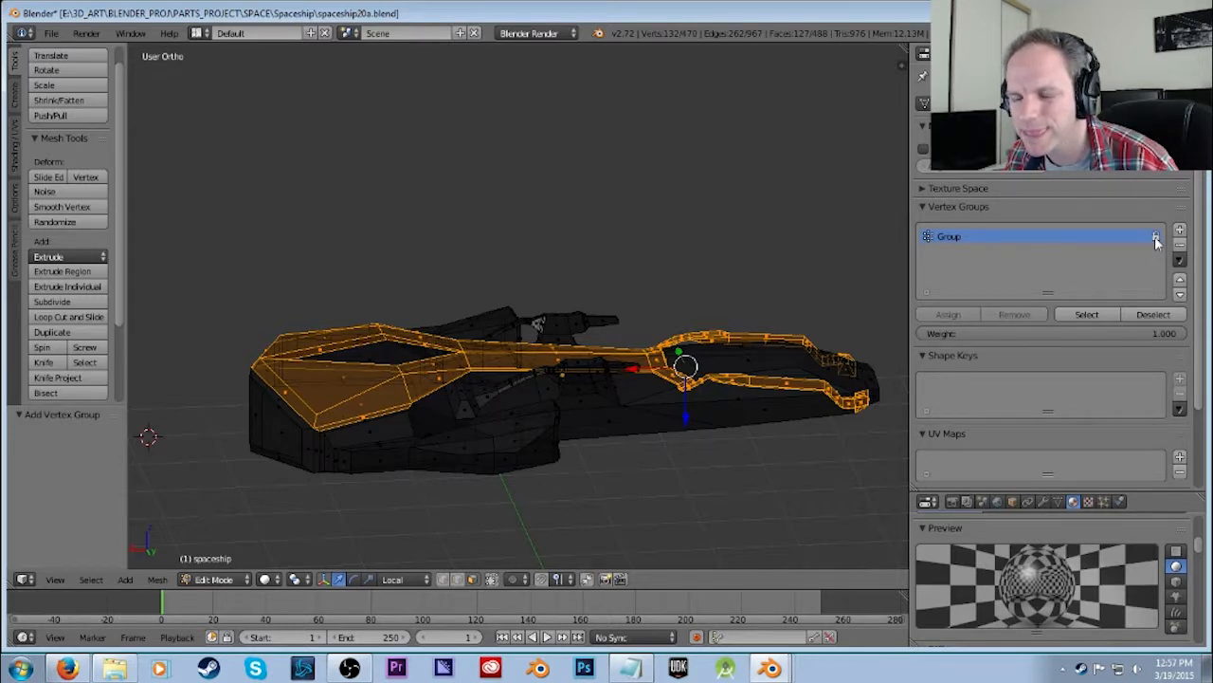
Clear the mesh selection and reselect the trim faces from the vertex group.
click(1082, 318)
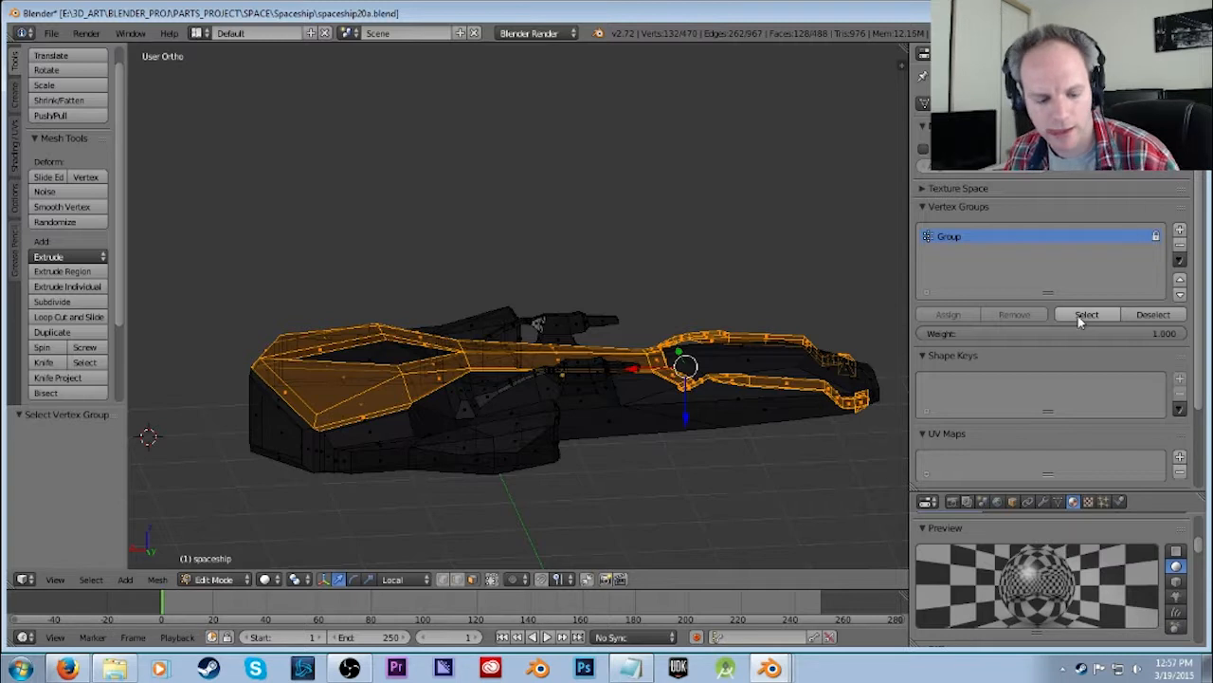
click(551, 223)
key(a)
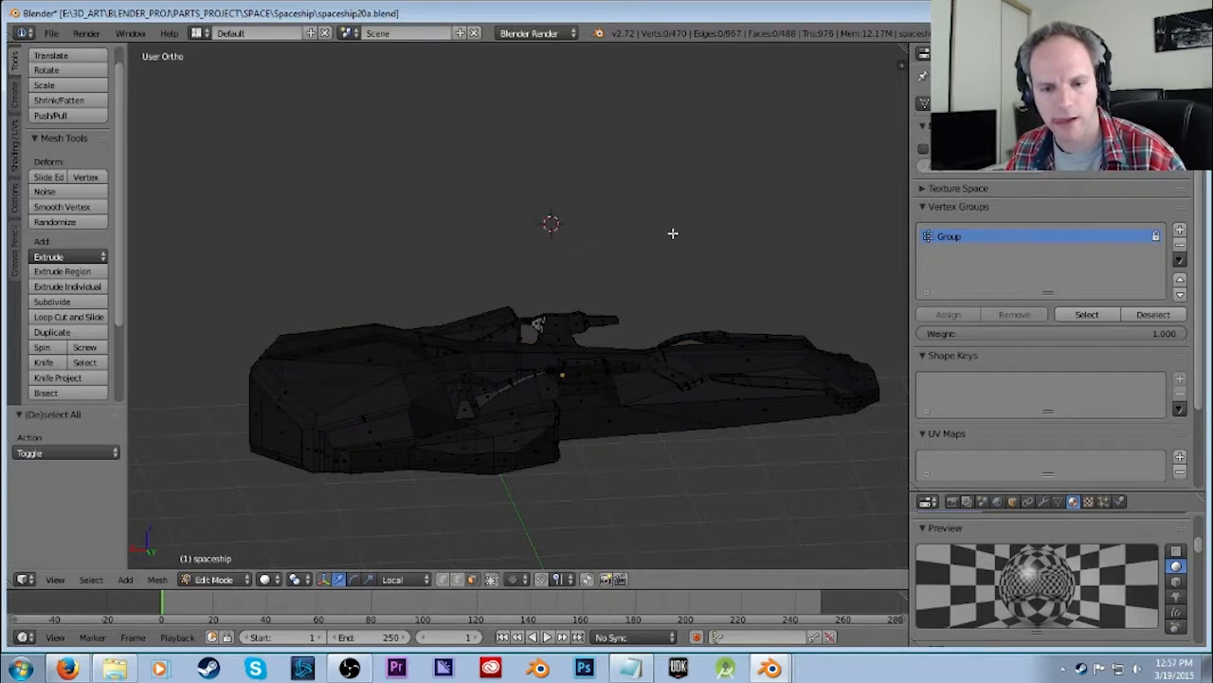
click(1084, 317)
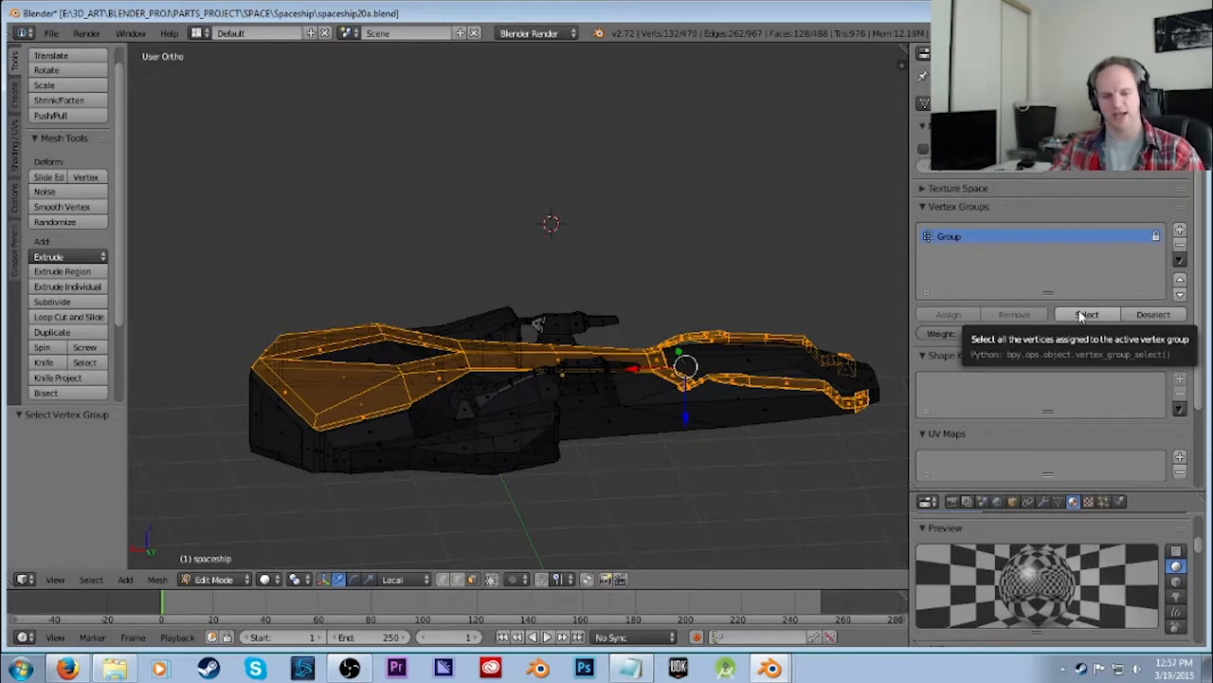
Save the project as a new incremented file, spaceship21a.blend.
click(52, 34)
click(79, 164)
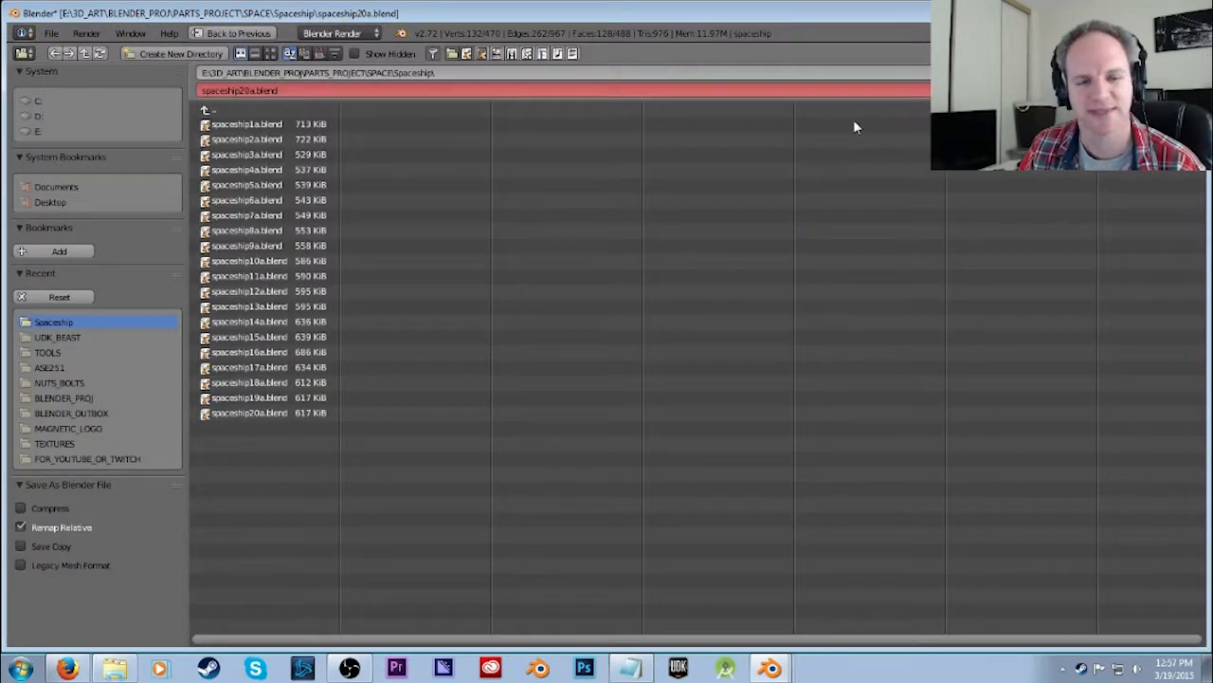
key(KP_Add)
key(Return)
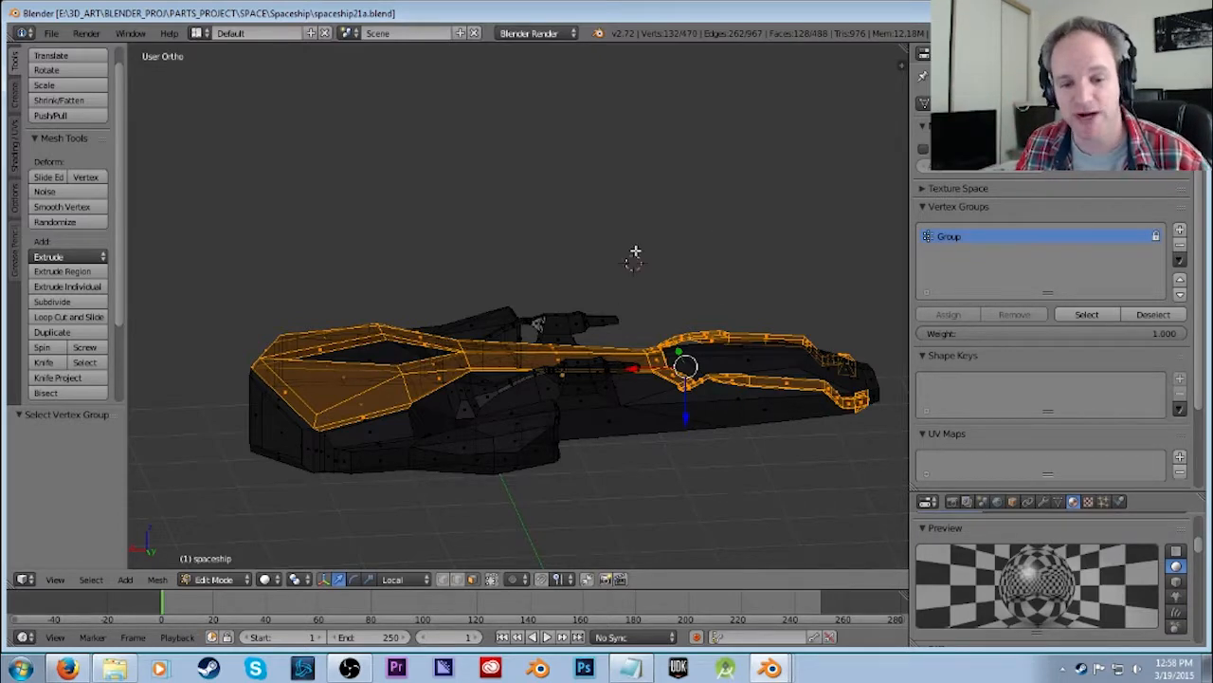
Duplicate the selected trim faces and place the copy well clear of the ship on its starboard-facing side of the view.
scroll(634, 255, down, 5)
middle_drag(679, 223, 487, 276)
key(shift+d)
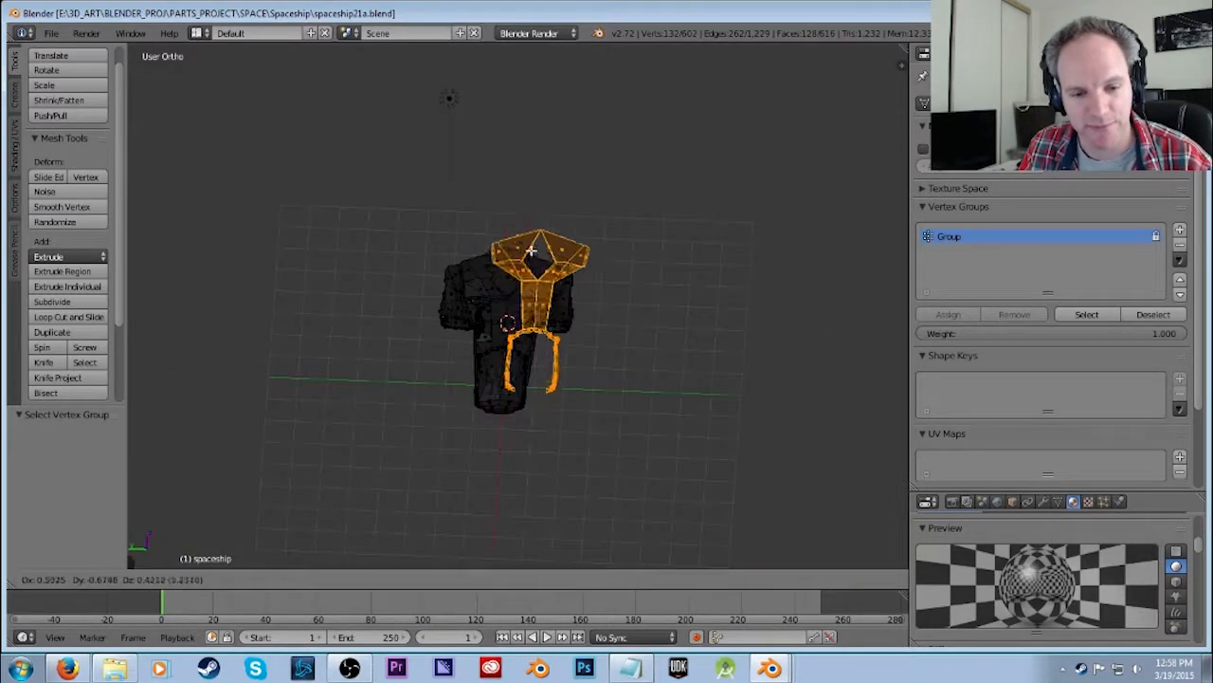
click(801, 193)
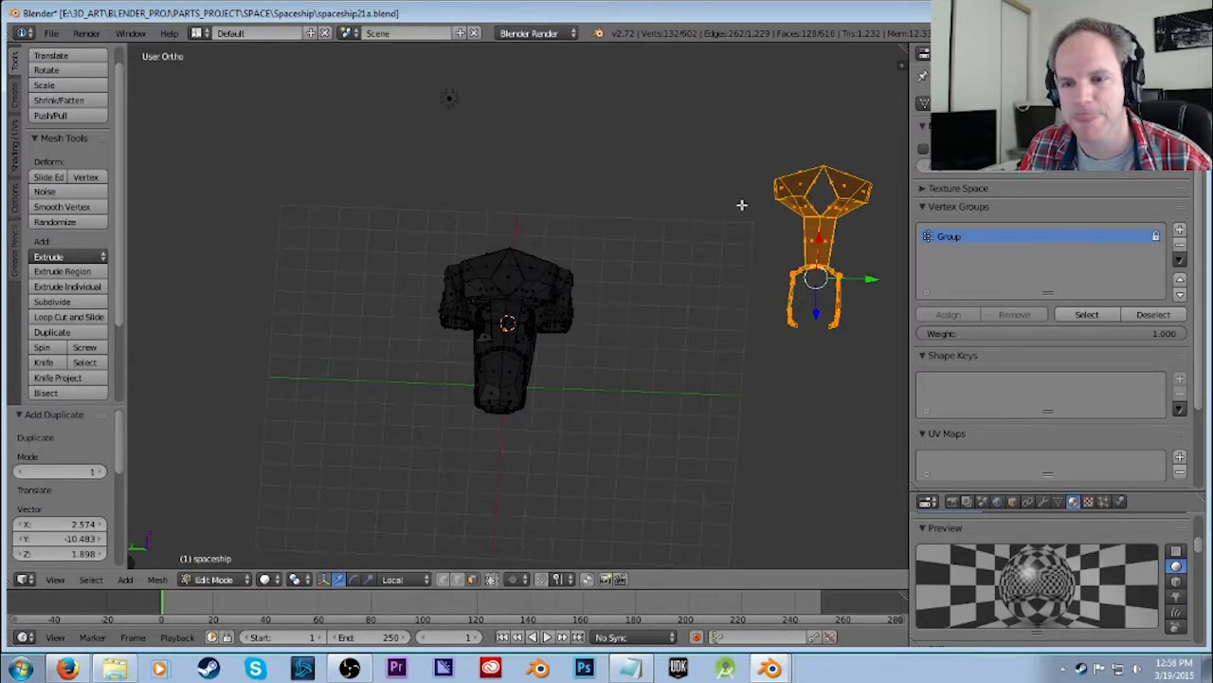
Separate the duplicated trim faces into their own object, return to Object Mode and show its object properties.
key(p)
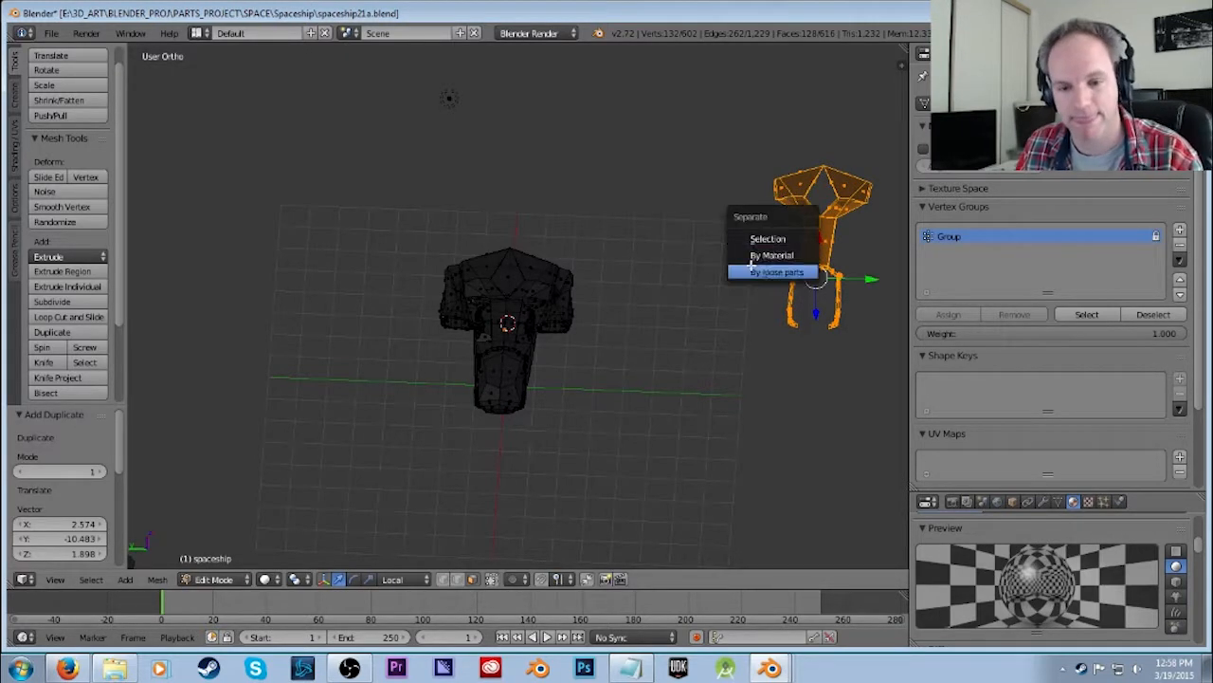
click(775, 237)
key(Tab)
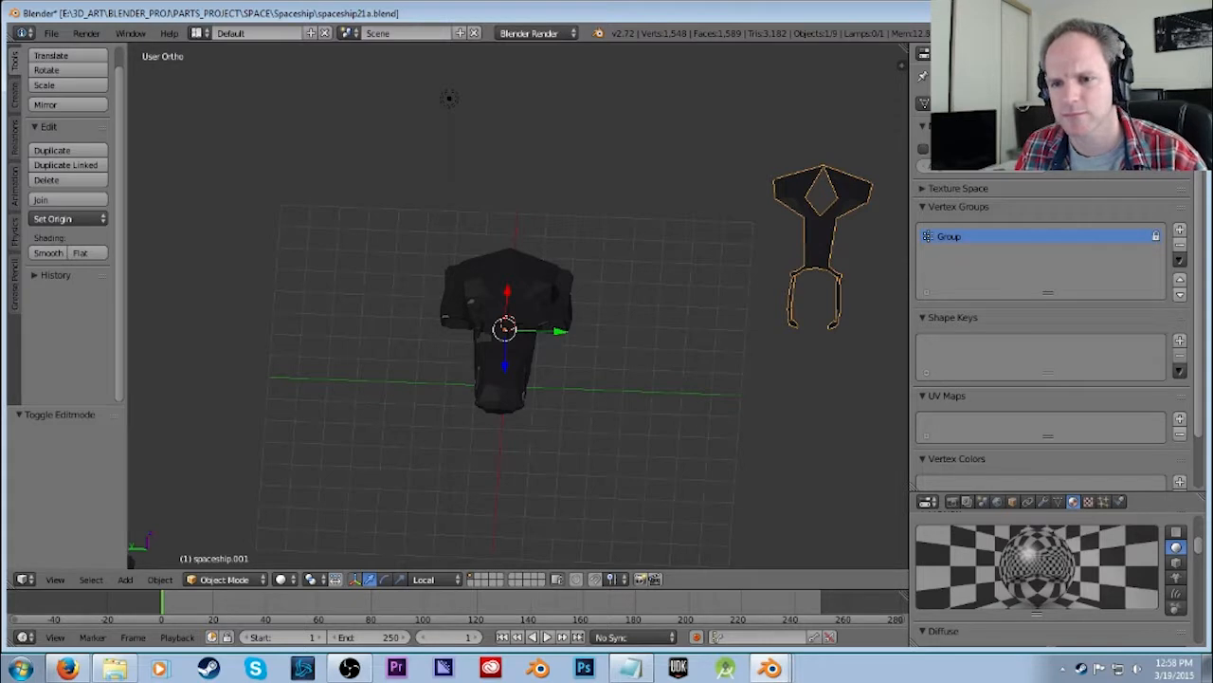
click(1012, 54)
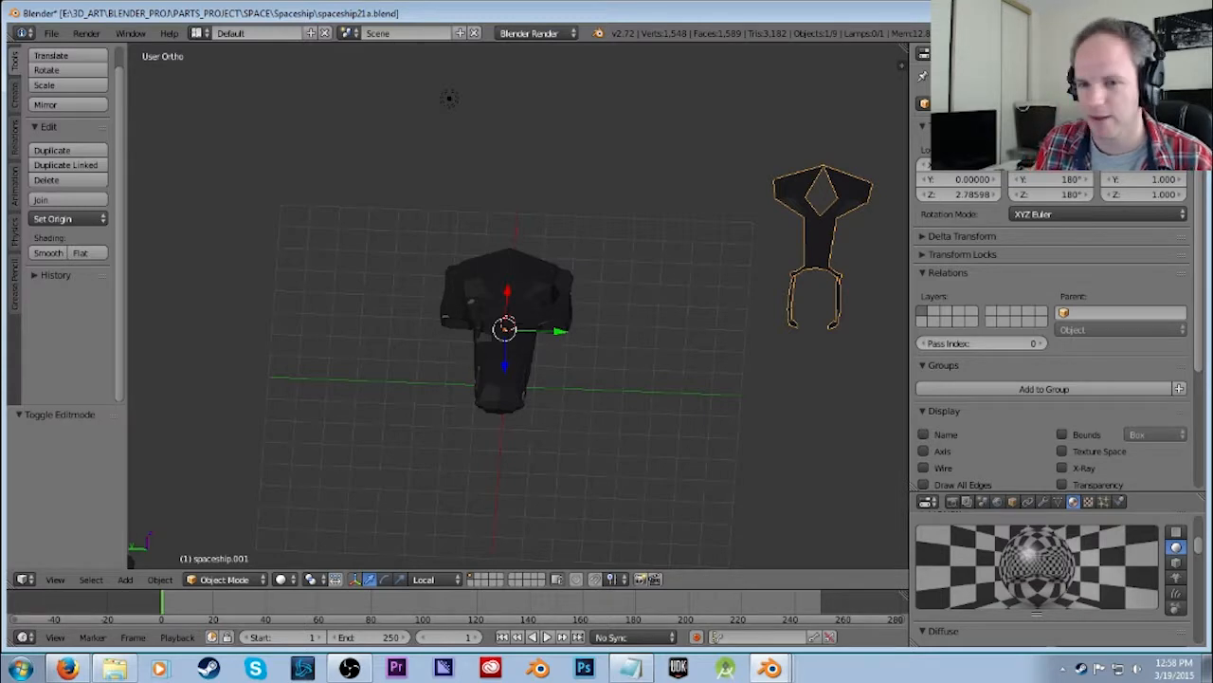
Rename the separated trim object as gold frame backup and keep it as the selected object.
key(Return)
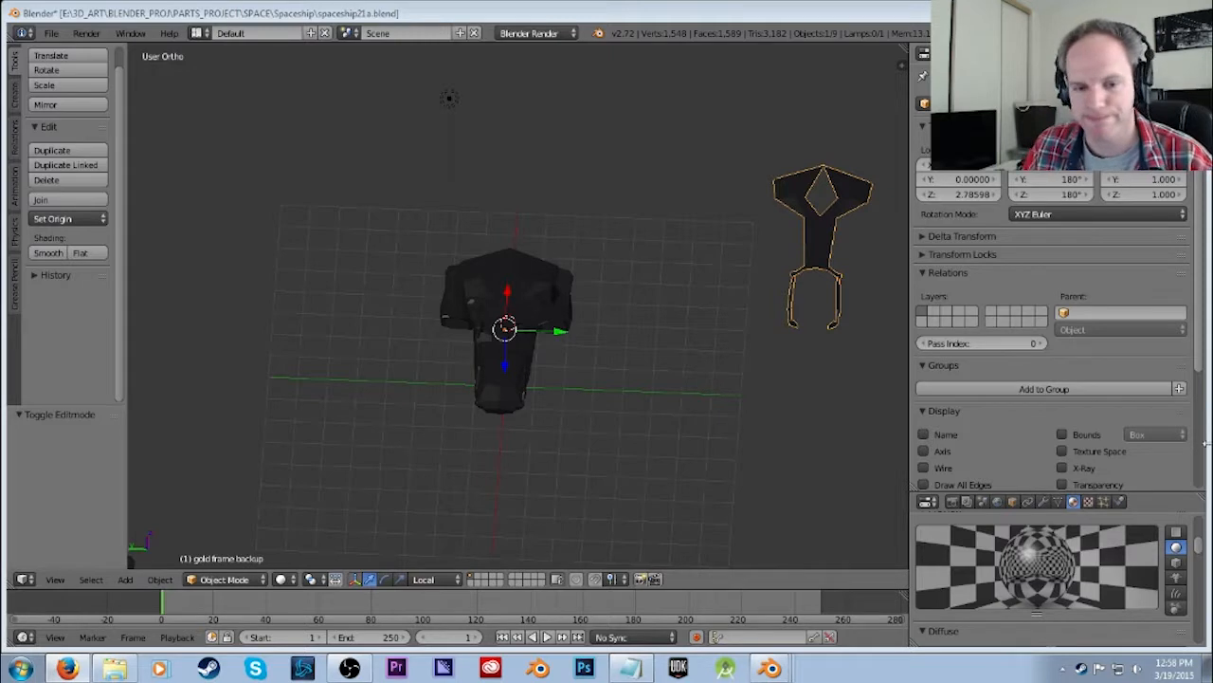
right_click(530, 295)
right_click(809, 278)
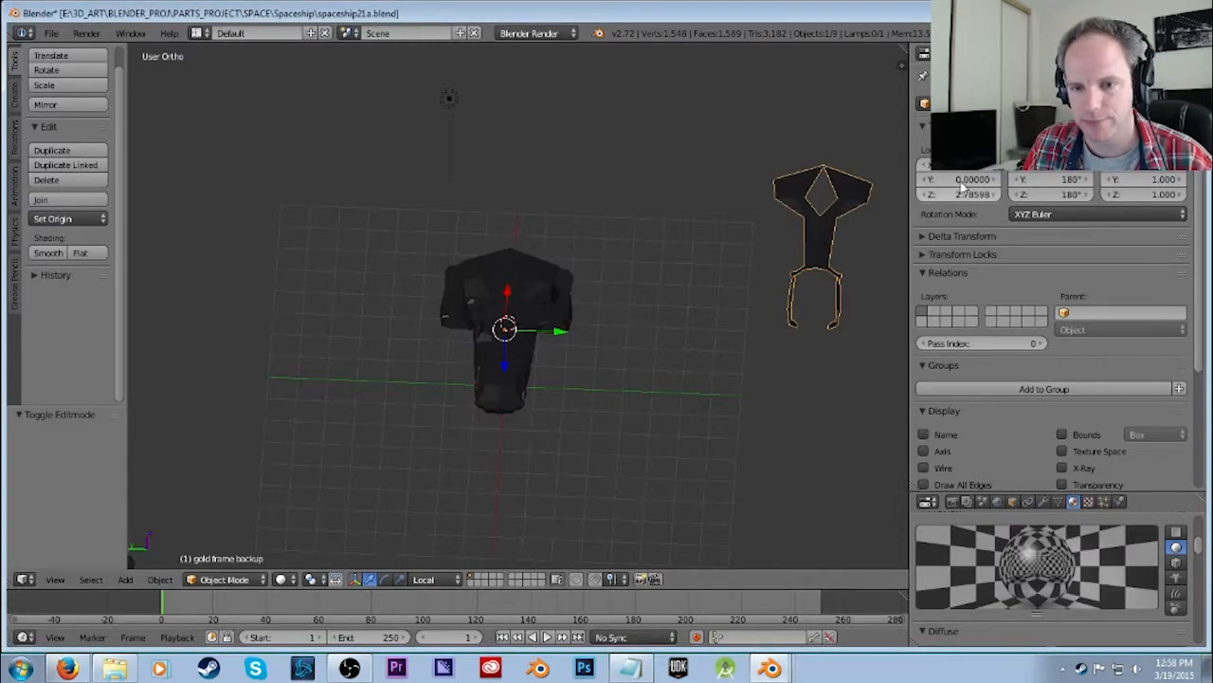
Remove the dark hull material slot from the separated trim frame so that it uses the orange gold material.
click(1073, 54)
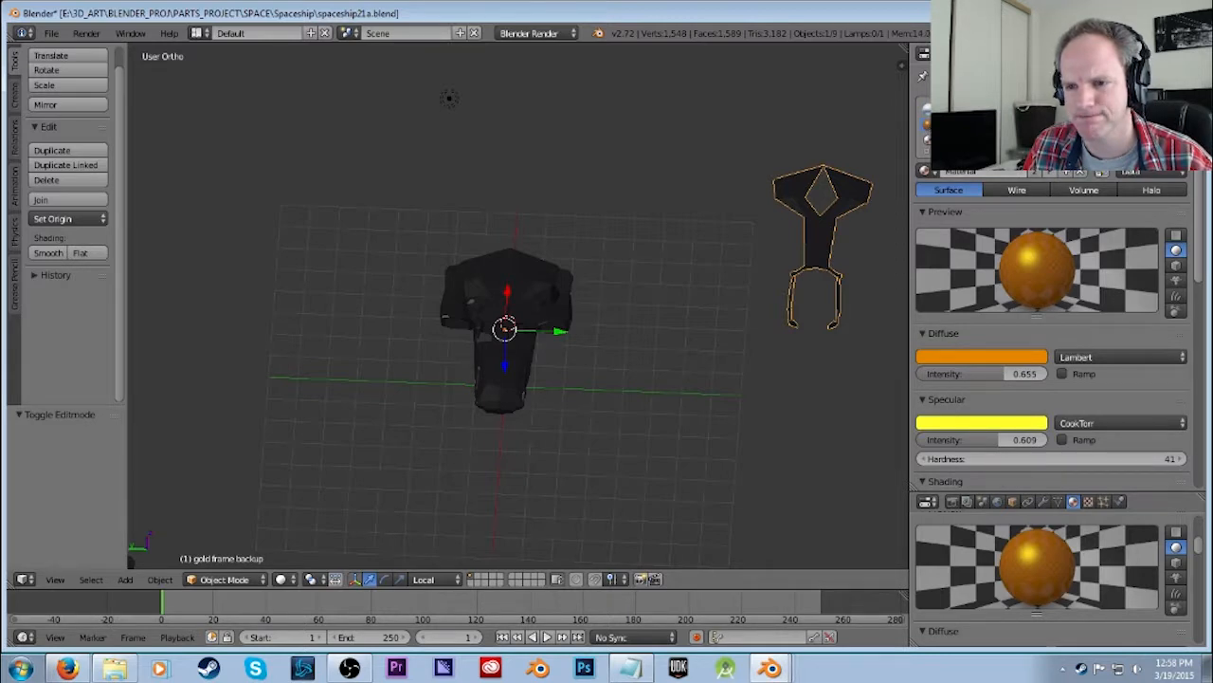
click(996, 139)
click(1177, 122)
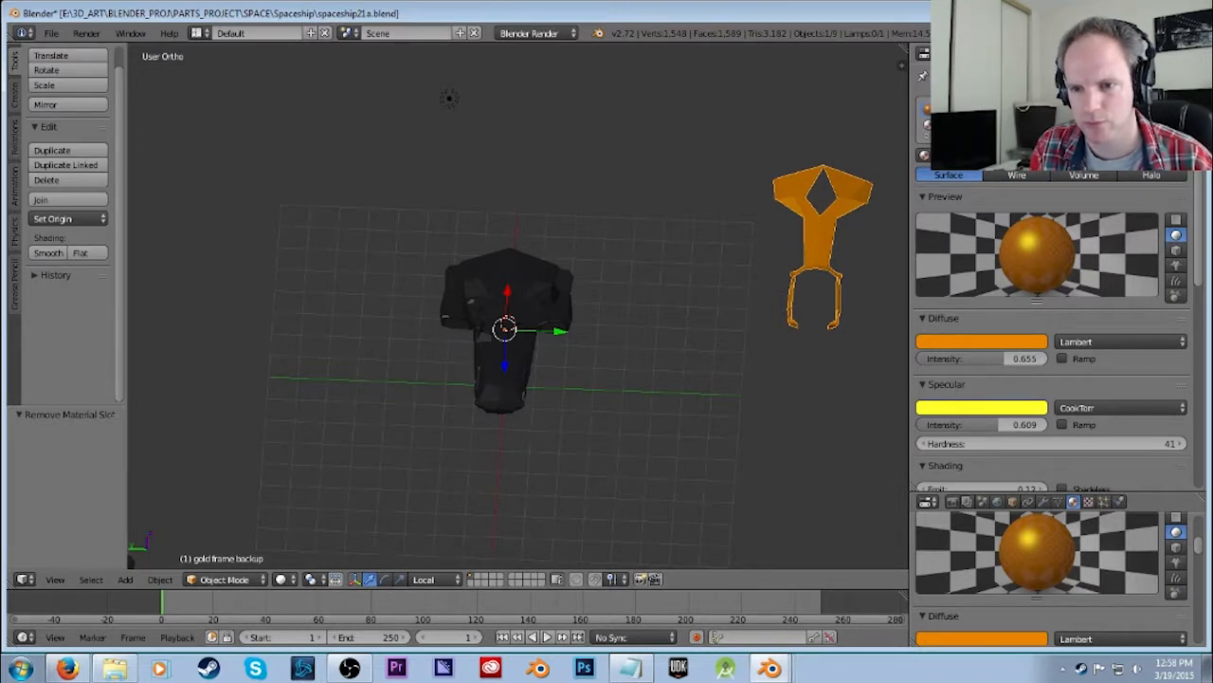
Duplicate the main spaceship, offset the copy about X -16.8, Y 9.7, Z -8.5 near the other backups, and name it better ship backup C.
middle_drag(817, 265, 827, 224)
right_click(539, 334)
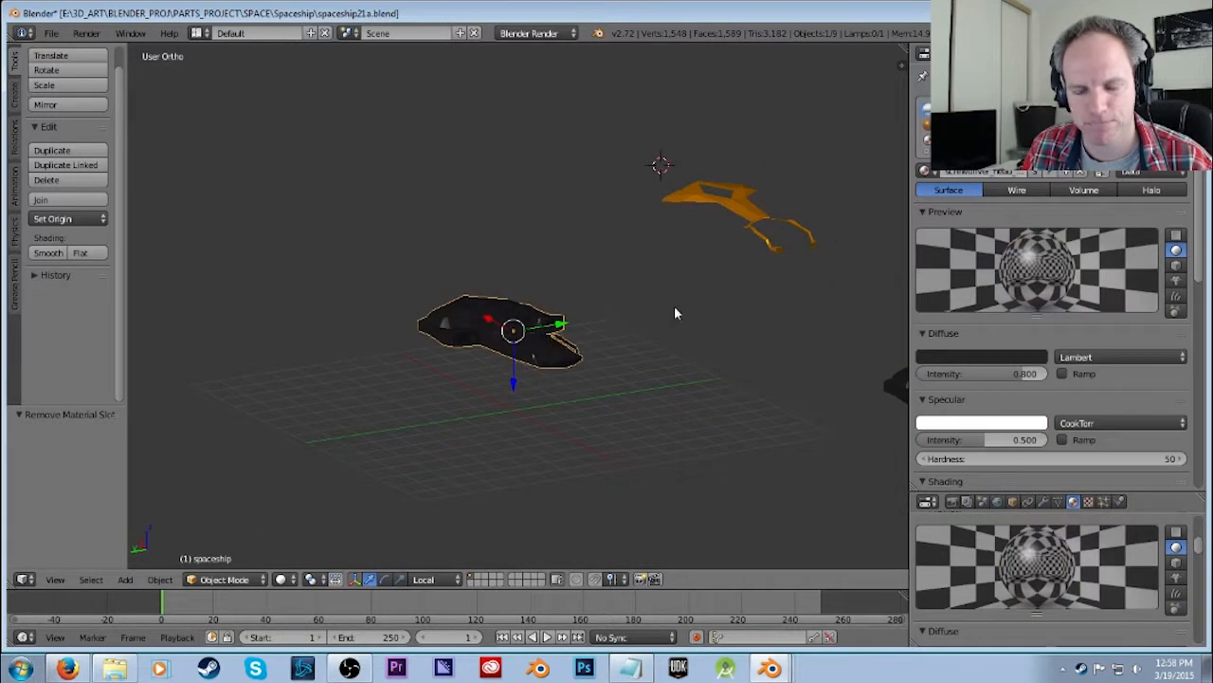
middle_drag(742, 251, 617, 320)
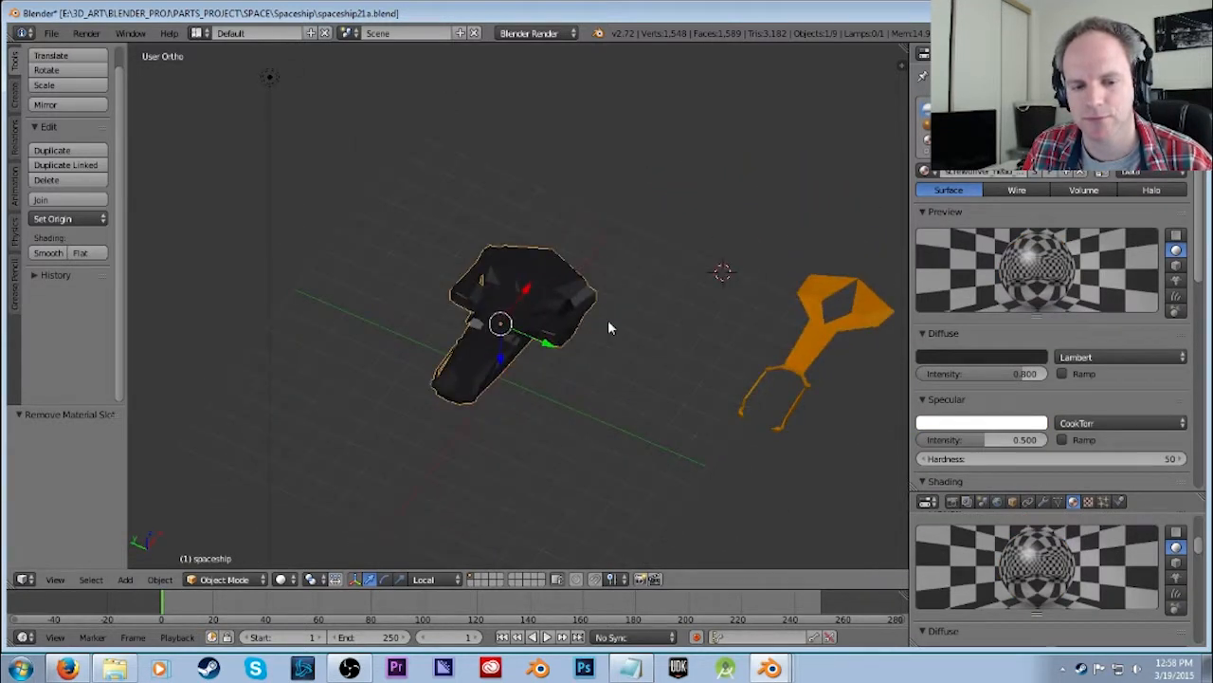
scroll(587, 313, up, 3)
scroll(592, 307, down, 4)
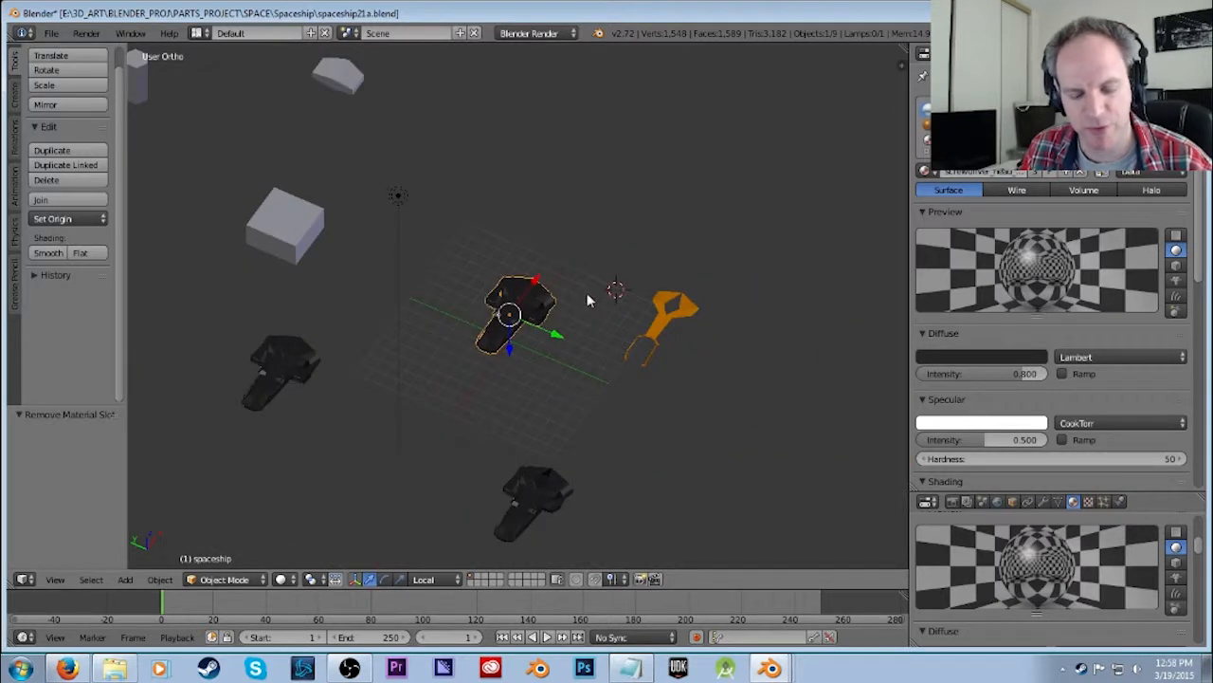
key(shift+d)
click(335, 487)
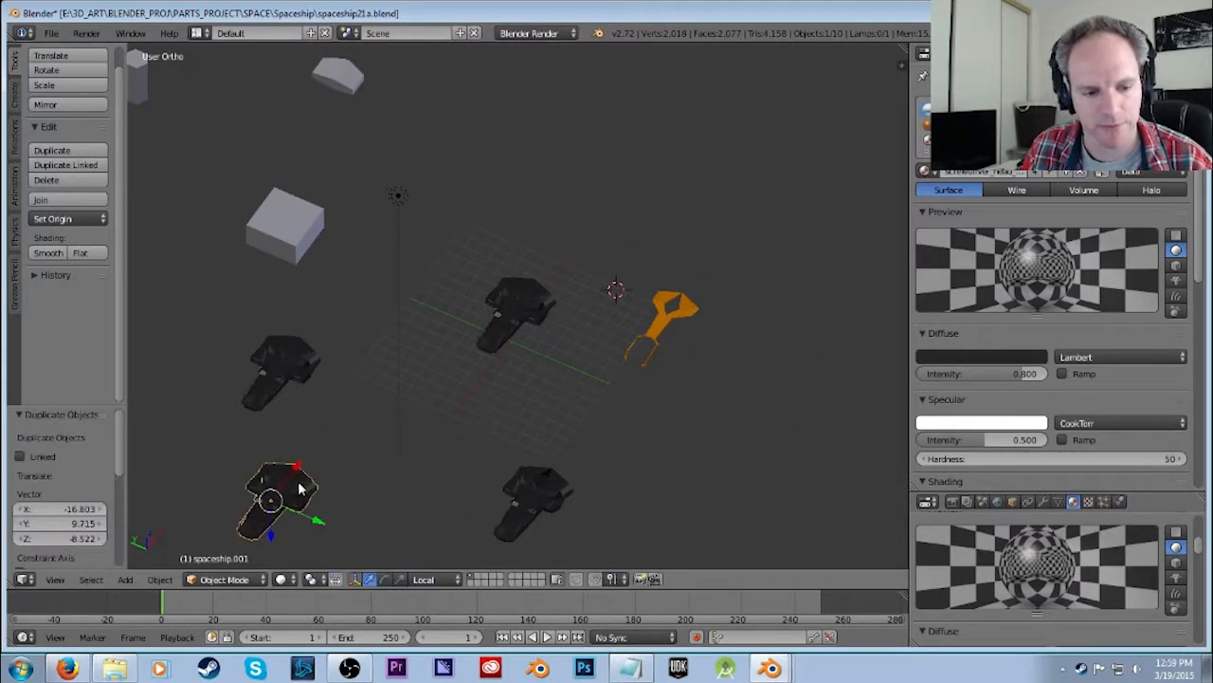
click(924, 102)
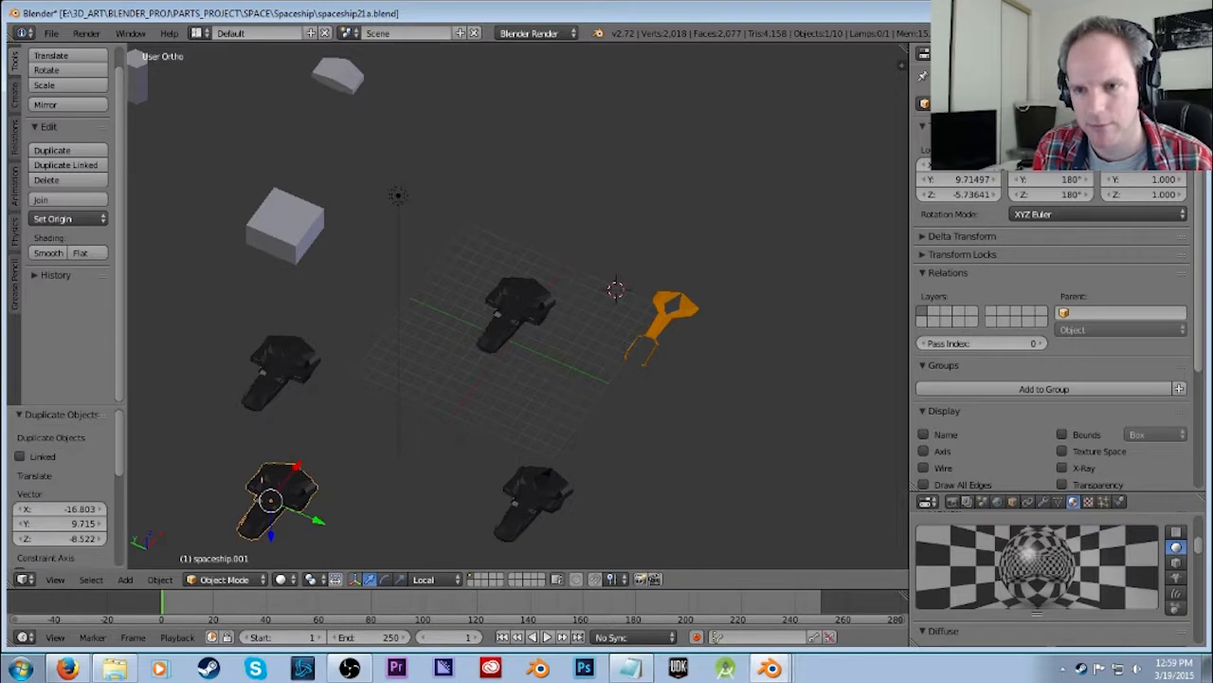
key(Return)
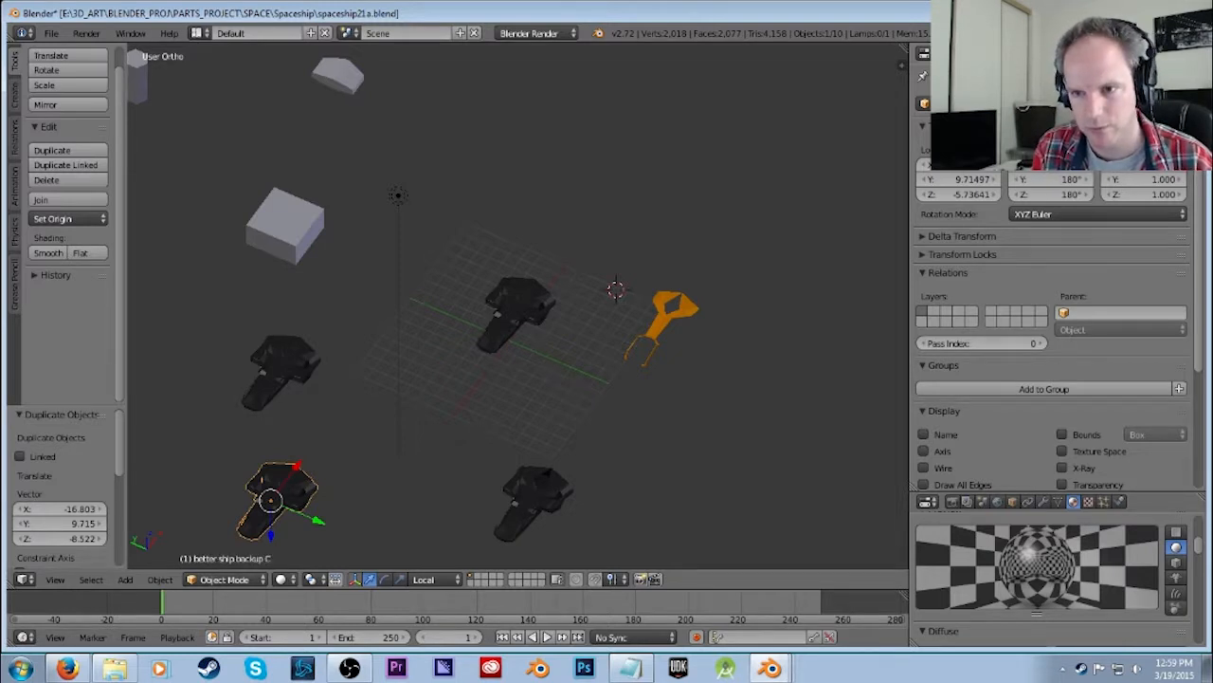
Open the original spaceship at the grid centre in Edit Mode and select its trim faces from the stored vertex group.
right_click(542, 302)
key(KP_Decimal)
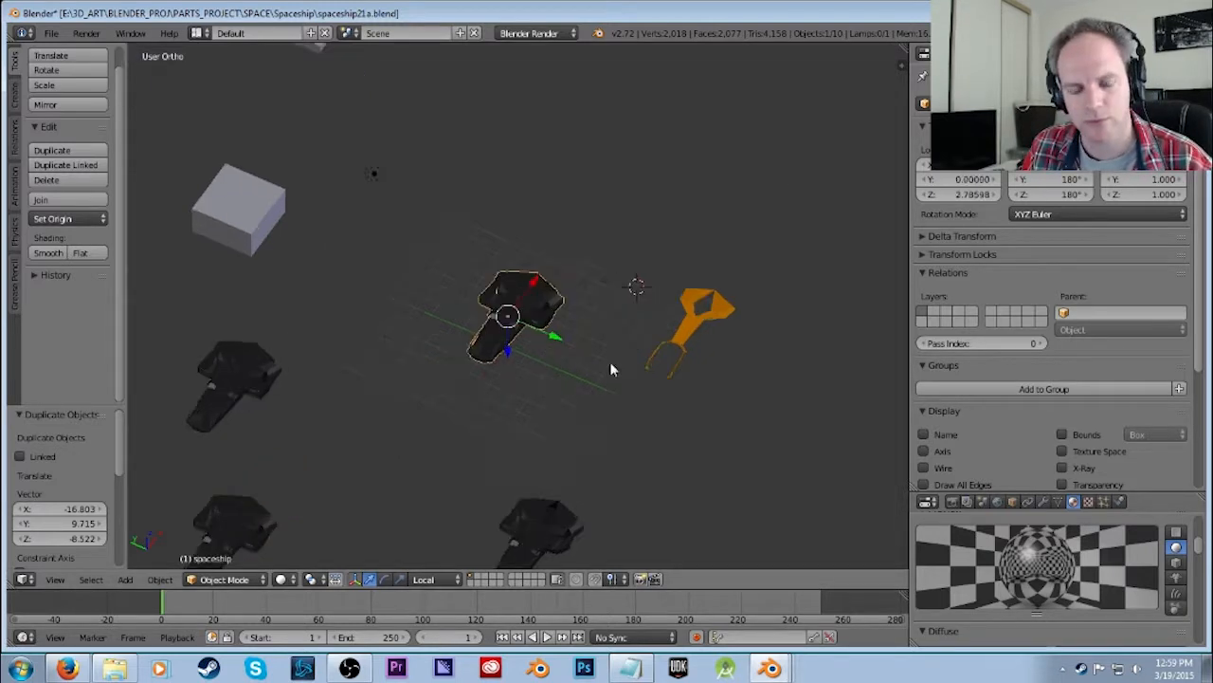
key(Tab)
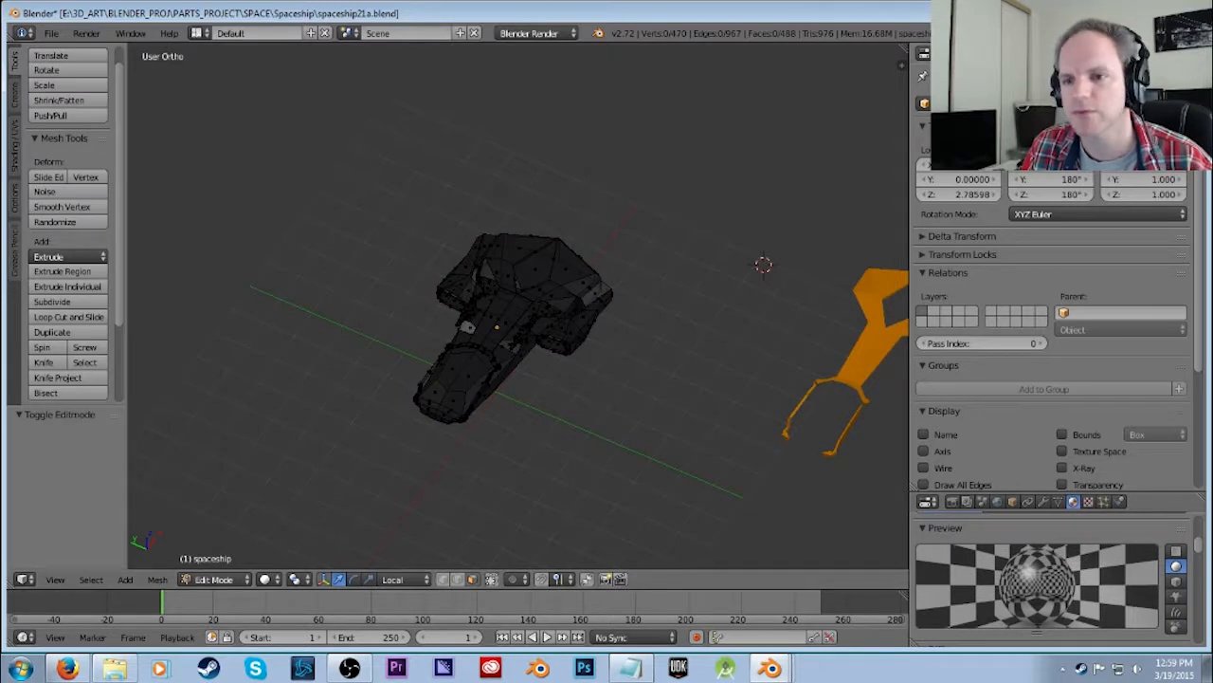
click(1058, 54)
click(1086, 315)
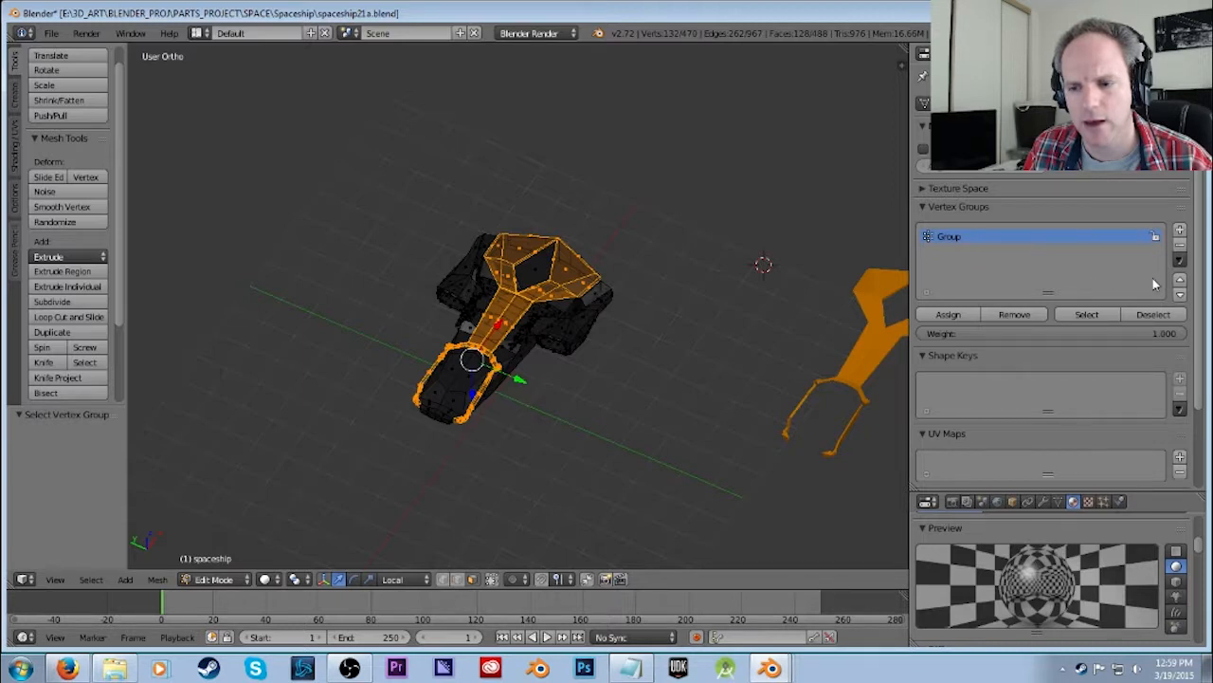
Try deleting the selected trim by its vertices, and undo that deletion.
key(x)
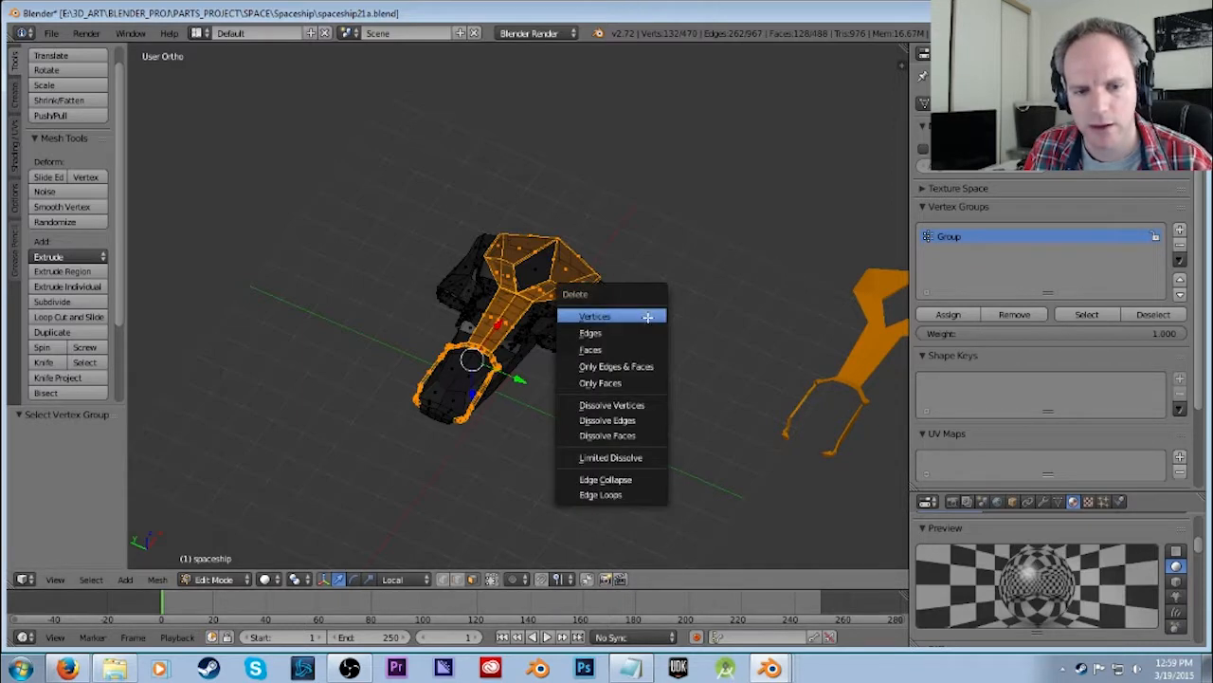
click(647, 317)
mouse_move(673, 397)
middle_down()
mouse_move(699, 398)
mouse_move(680, 328)
mouse_move(772, 313)
mouse_move(726, 394)
mouse_move(737, 363)
mouse_move(843, 331)
mouse_move(811, 369)
mouse_move(831, 350)
mouse_move(824, 335)
mouse_move(875, 293)
mouse_move(840, 366)
mouse_move(862, 293)
mouse_move(672, 397)
middle_up()
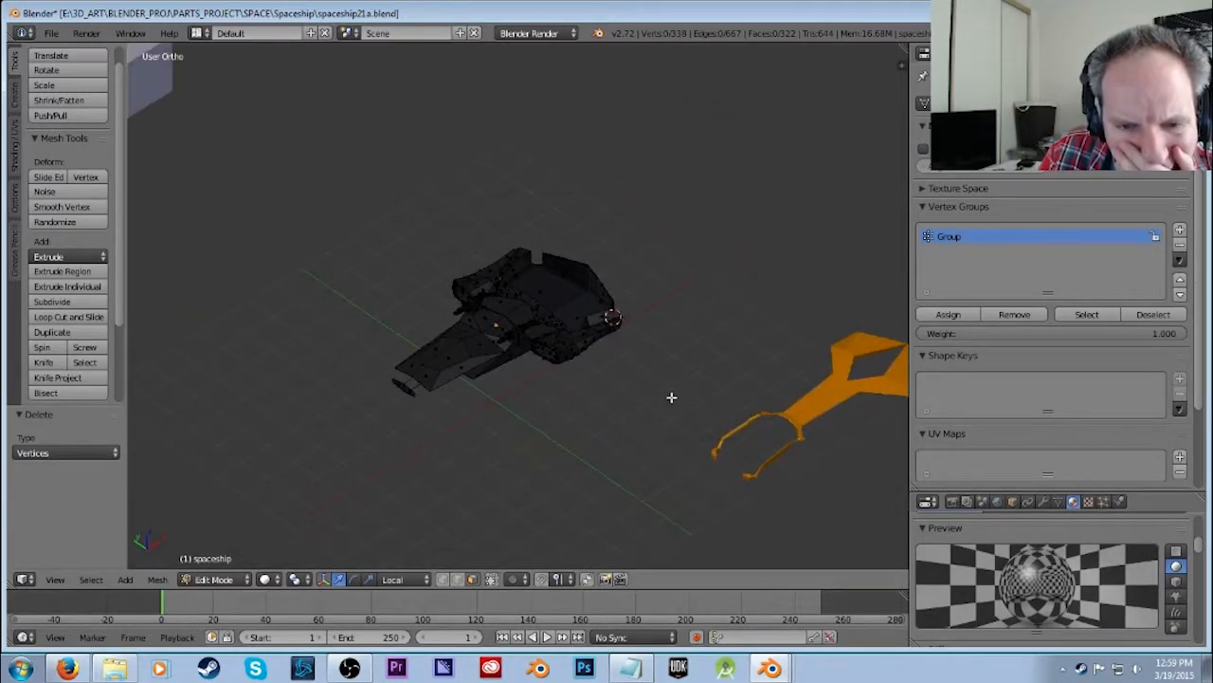
key(ctrl+z)
Delete only the faces of the selected trim from the spaceship and inspect the remaining hull from several sides.
key(x)
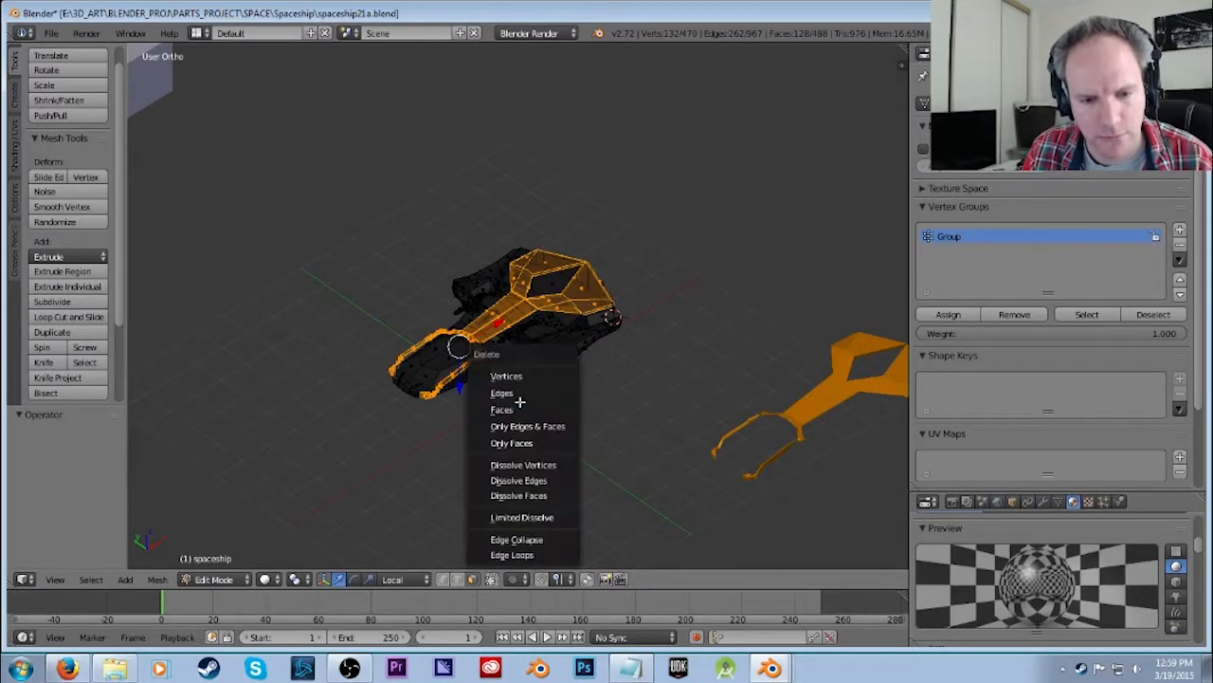
click(524, 410)
scroll(578, 393, up, 4)
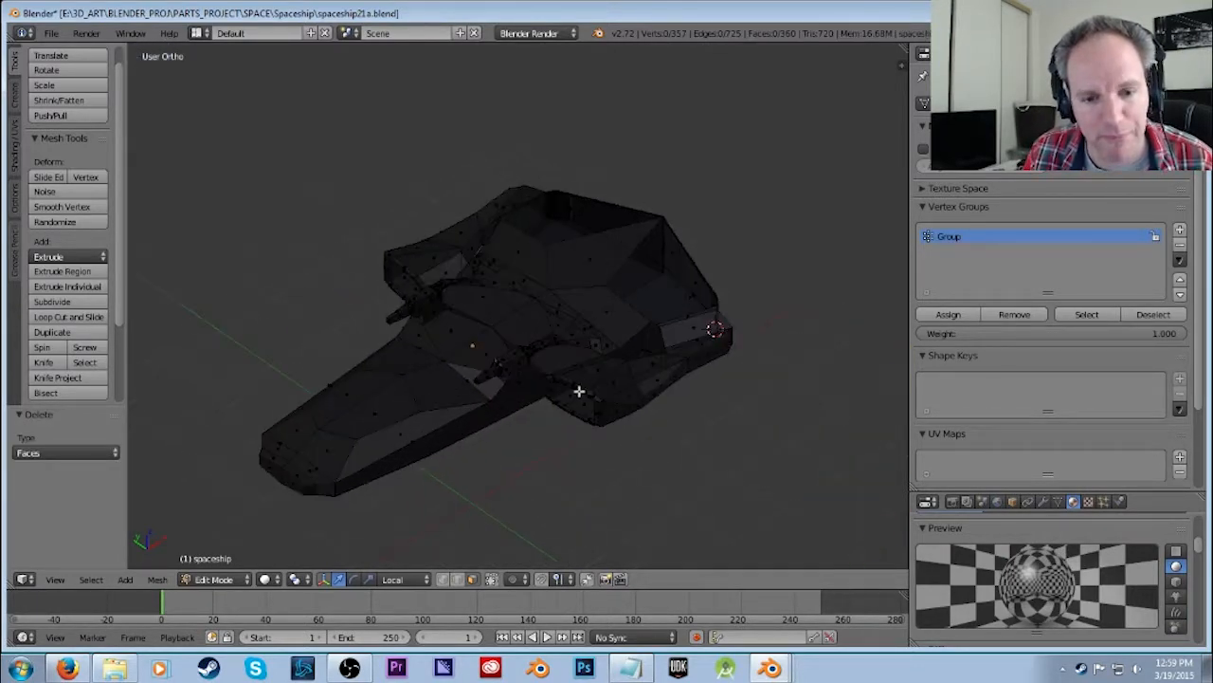
middle_drag(756, 348, 620, 372)
scroll(647, 404, up, 3)
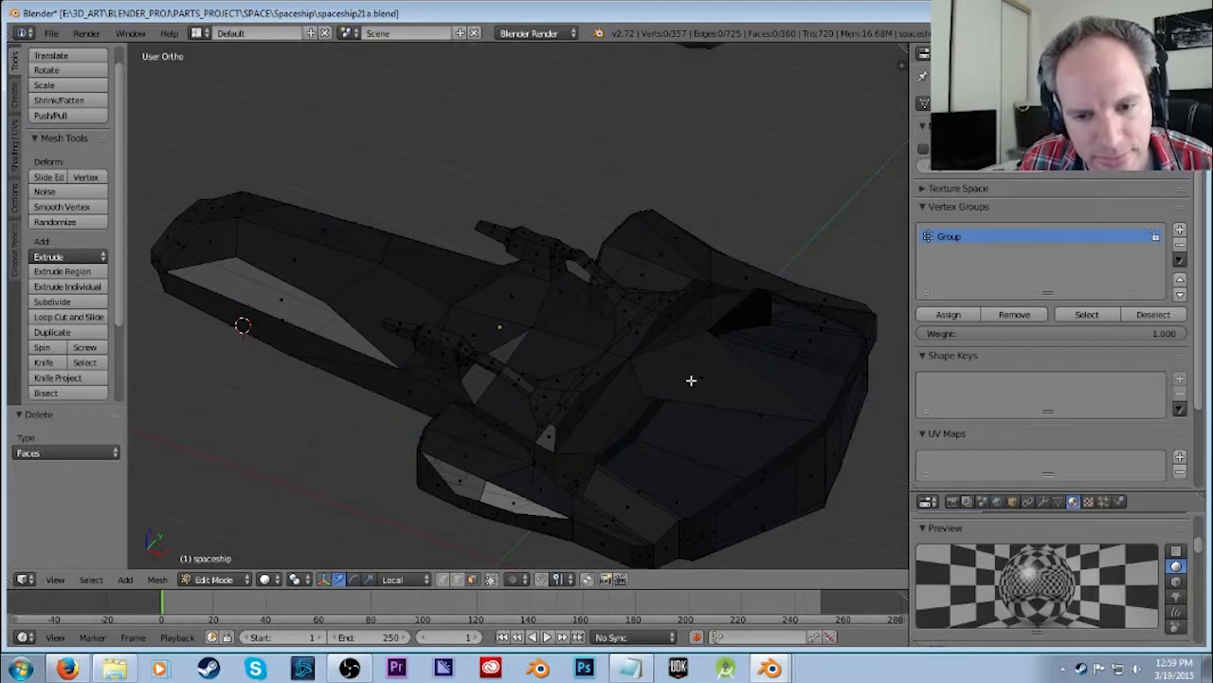
Fill the open half of the spaceship's rear deck with a face spanning its four corner vertices.
scroll(691, 379, down, 1)
scroll(692, 379, up, 2)
scroll(693, 379, down, 1)
key(a)
key(a)
right_click(643, 399)
shift+right_click(596, 457)
scroll(817, 511, up, 1)
shift+middle_drag(824, 498, 670, 382)
shift+right_click(567, 455)
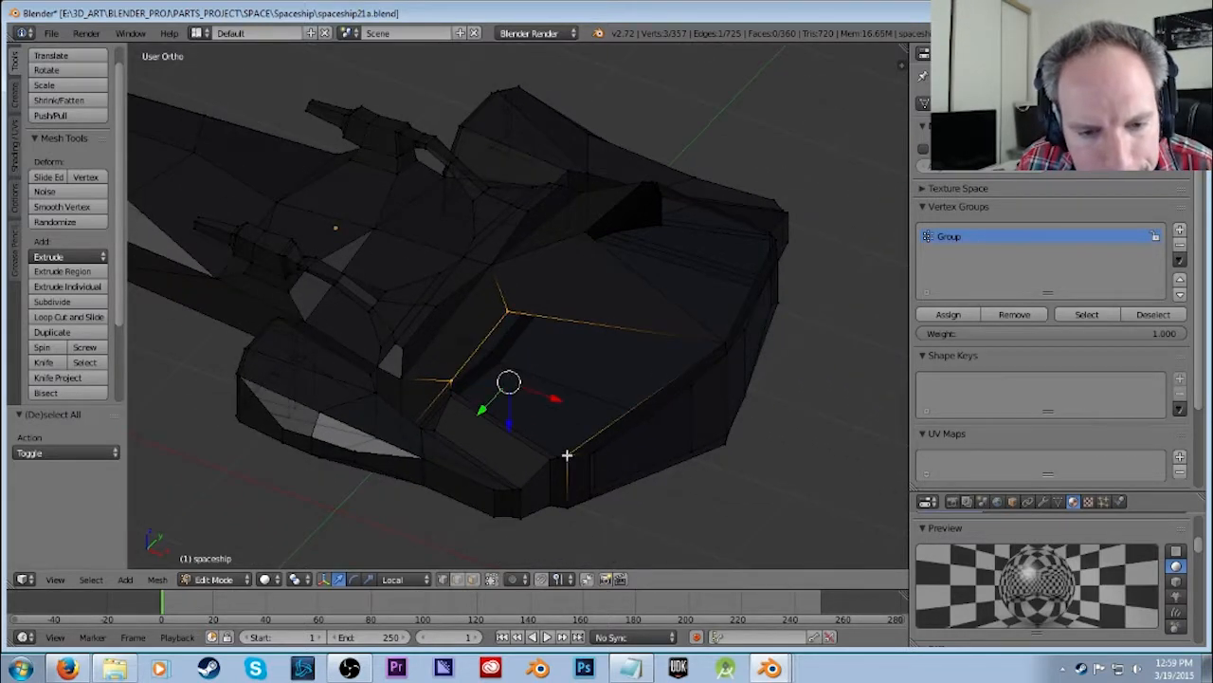
shift+right_click(722, 343)
key(f)
key(a)
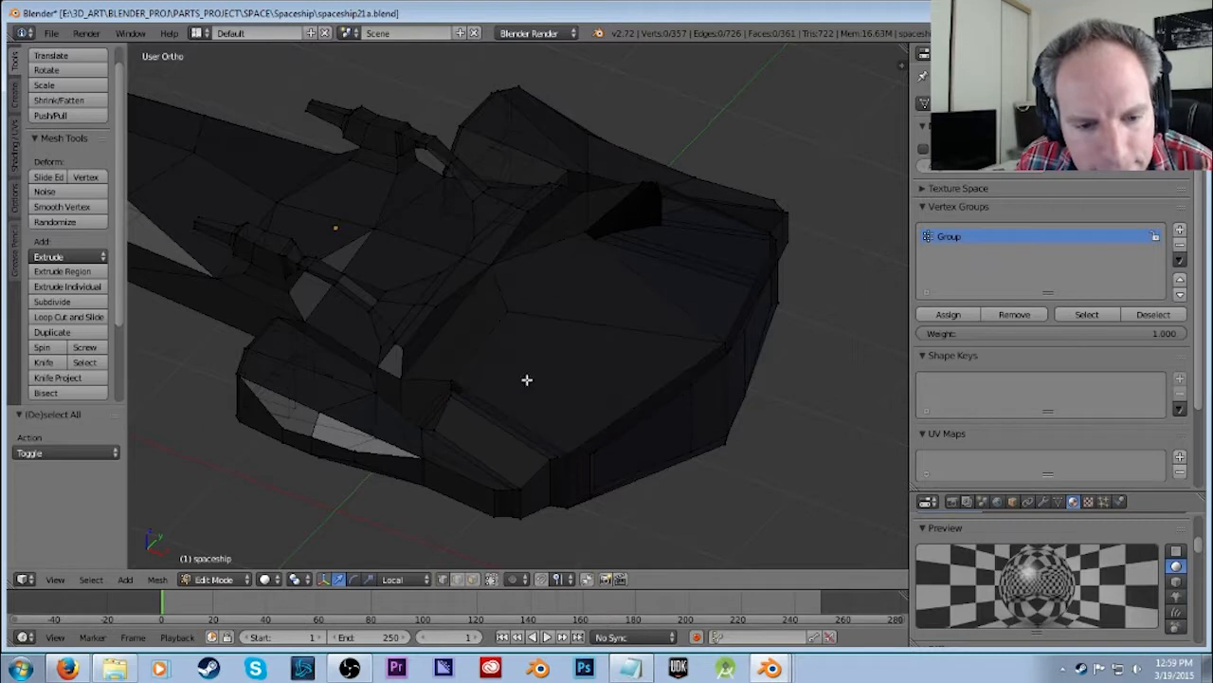
Close the narrow gap along the outer edge of the newly filled rear deck panel with a face.
right_click(451, 383)
right_click(451, 390)
key(a)
right_click(452, 385)
shift+right_click(451, 389)
shift+right_click(559, 455)
key(f)
key(a)
Fill the opening in the opposite half of the rear deck with a face from its four corner vertices.
middle_drag(802, 322, 651, 264)
right_click(608, 306)
shift+right_click(472, 395)
shift+right_click(681, 426)
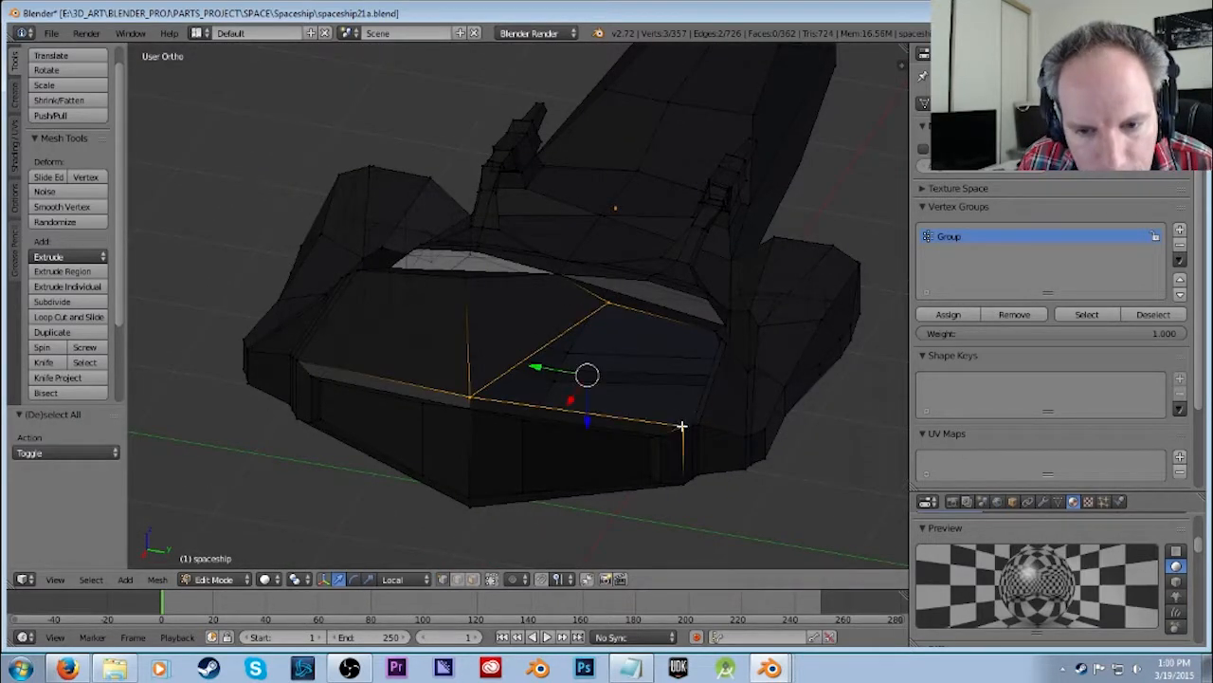
shift+right_click(714, 324)
key(f)
key(a)
Close the narrow gap beside the opposite rear deck panel with a three-vertex face.
middle_drag(781, 415, 615, 363)
right_click(601, 356)
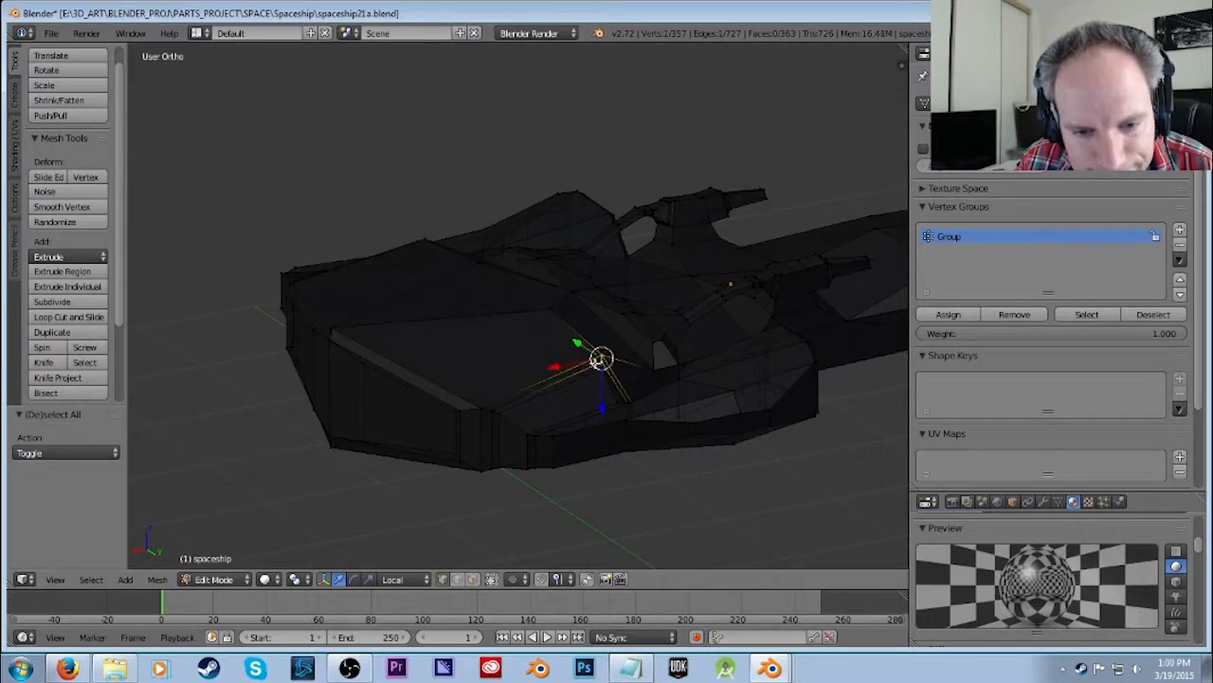
shift+right_click(490, 407)
shift+right_click(541, 385)
key(f)
key(a)
mouse_move(556, 396)
middle_down()
mouse_move(642, 327)
mouse_move(560, 301)
mouse_move(528, 268)
mouse_move(493, 279)
mouse_move(449, 160)
mouse_move(510, 203)
mouse_move(493, 233)
mouse_move(518, 160)
mouse_move(544, 314)
mouse_move(493, 335)
mouse_move(635, 355)
mouse_move(685, 347)
mouse_move(547, 390)
middle_up()
Add a second vertex group with the entire spaceship mesh selected, and lock the first group.
scroll(547, 388, down, 5)
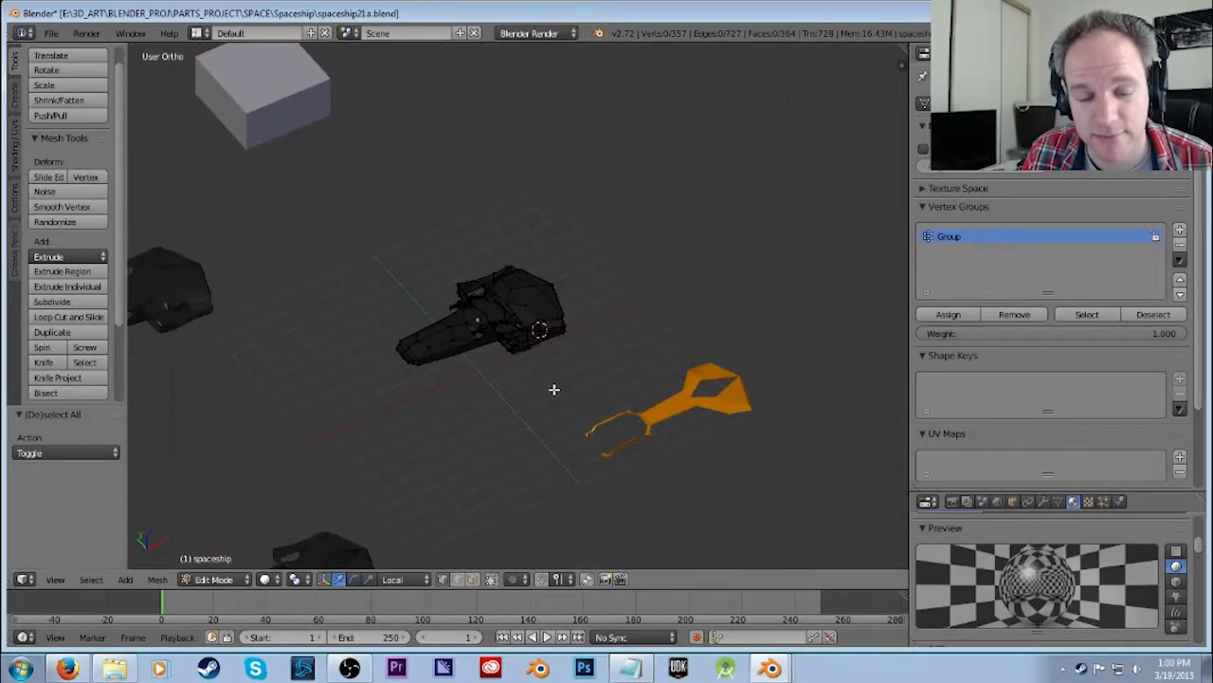
key(a)
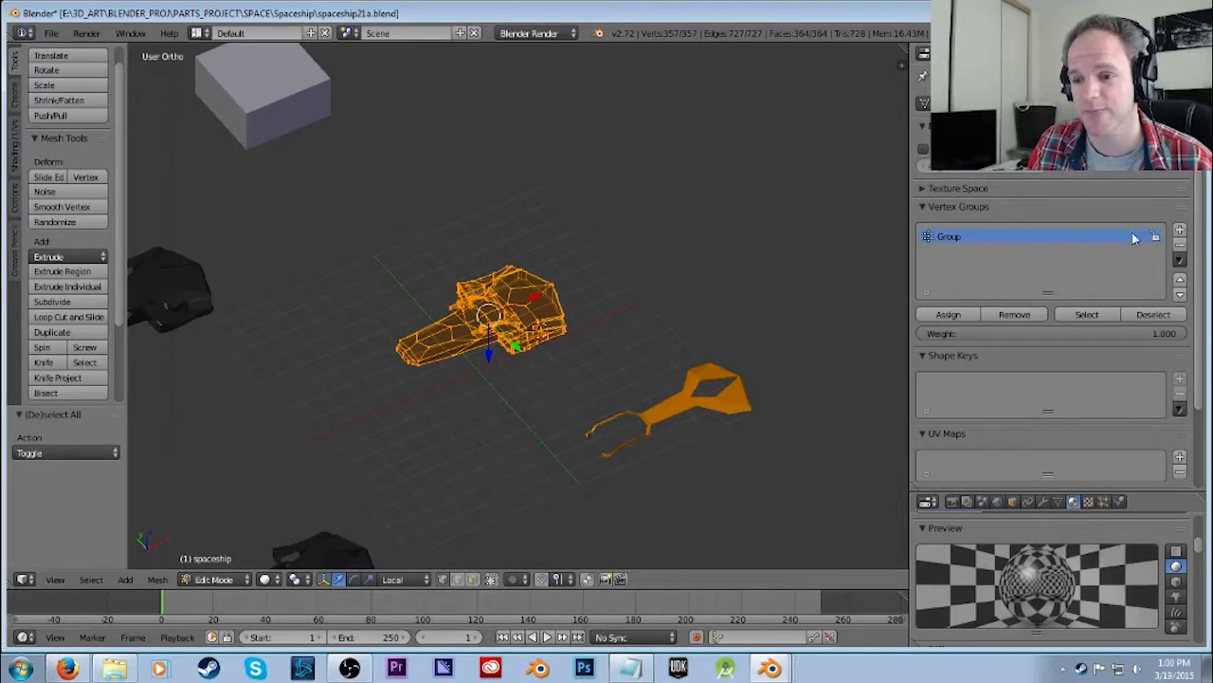
click(1180, 231)
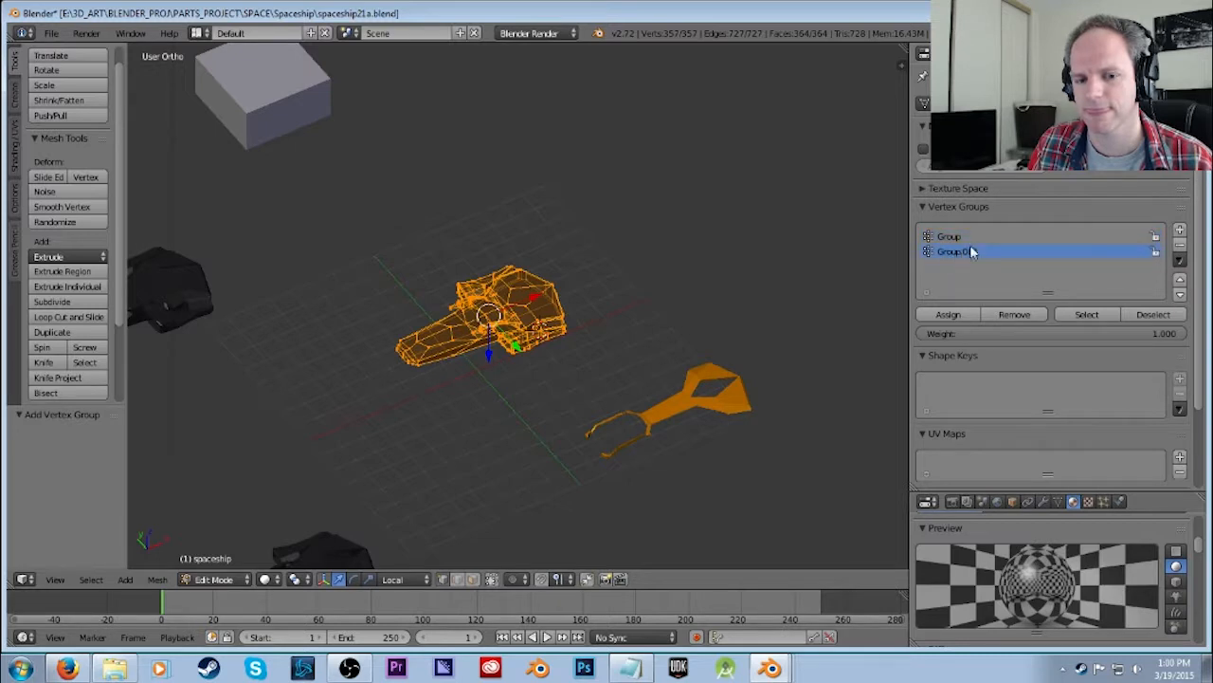
click(1096, 236)
click(1155, 236)
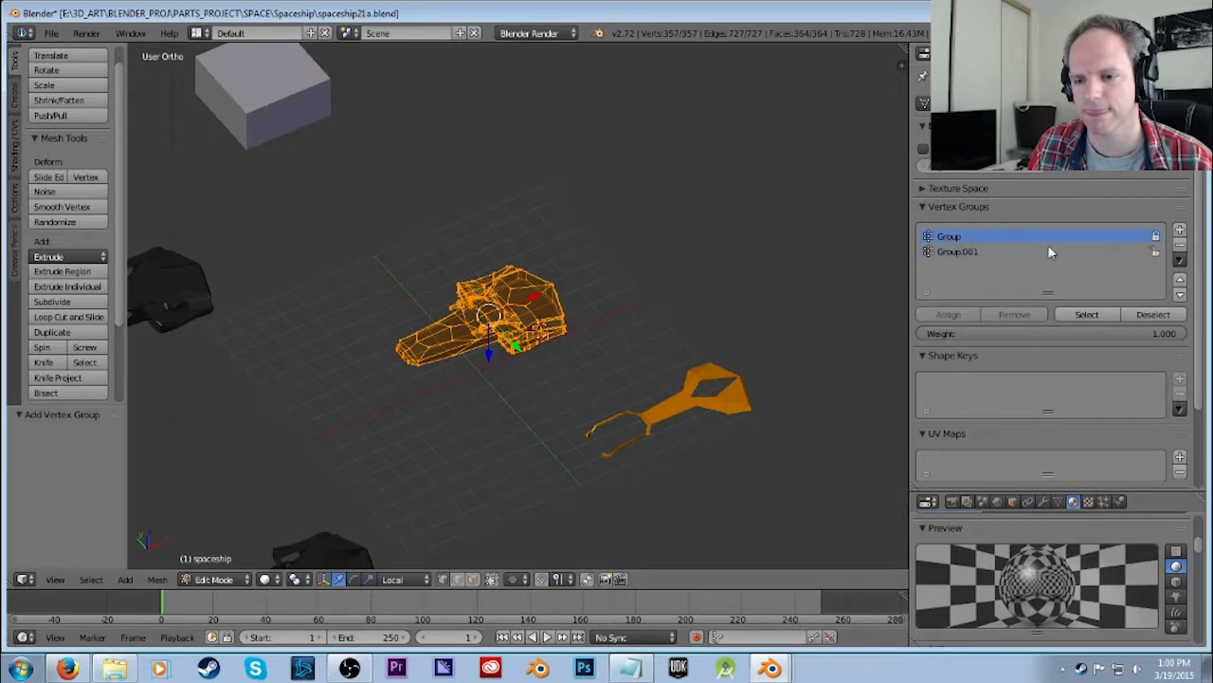
Rename the original vertex group of the spaceship to "GOld group".
click(969, 252)
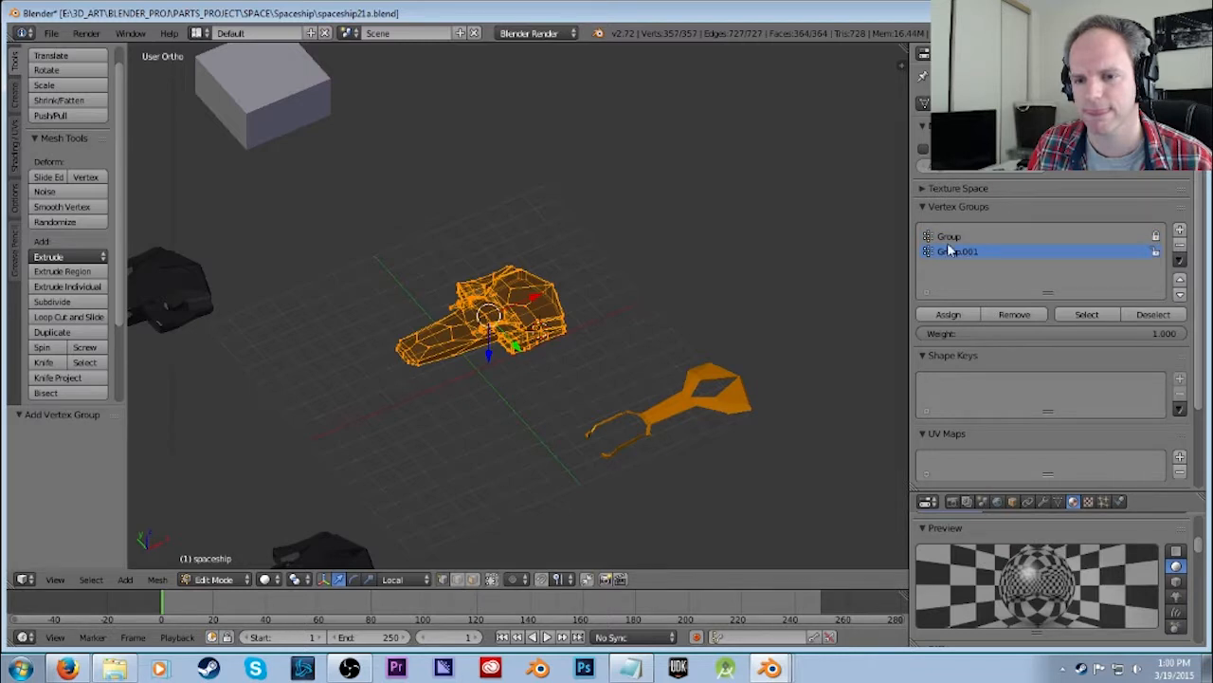
right_click(955, 252)
click(960, 253)
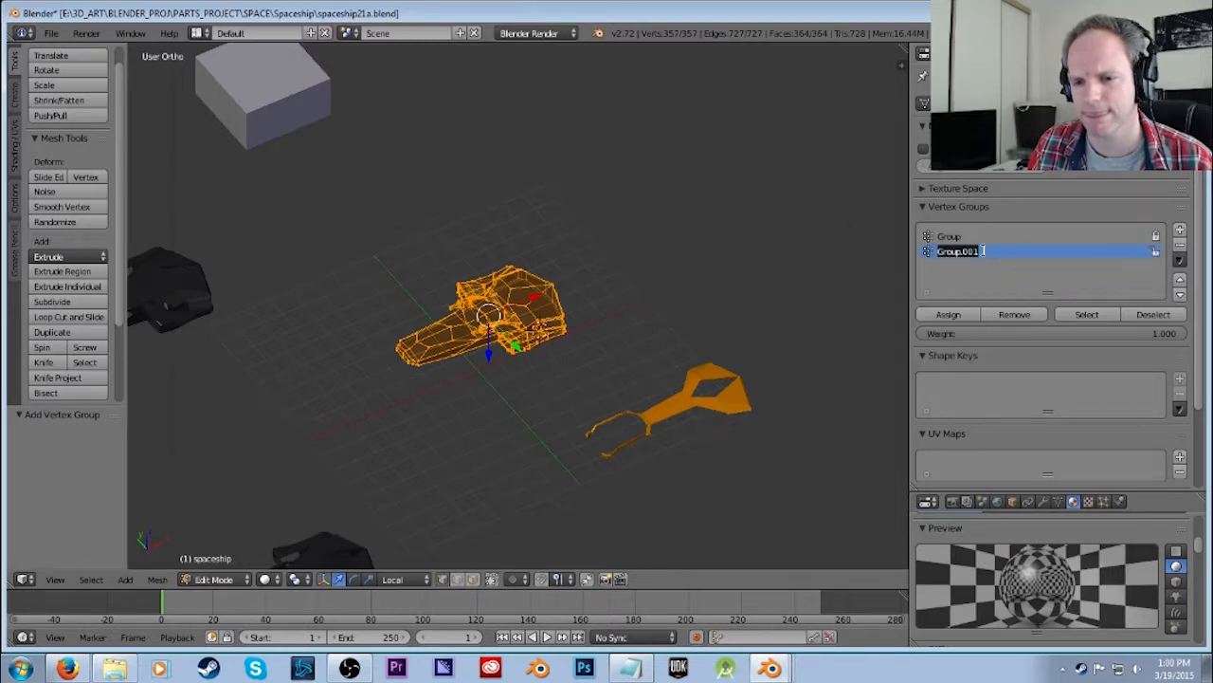
click(962, 239)
double_click(962, 237)
text(GOld Group)
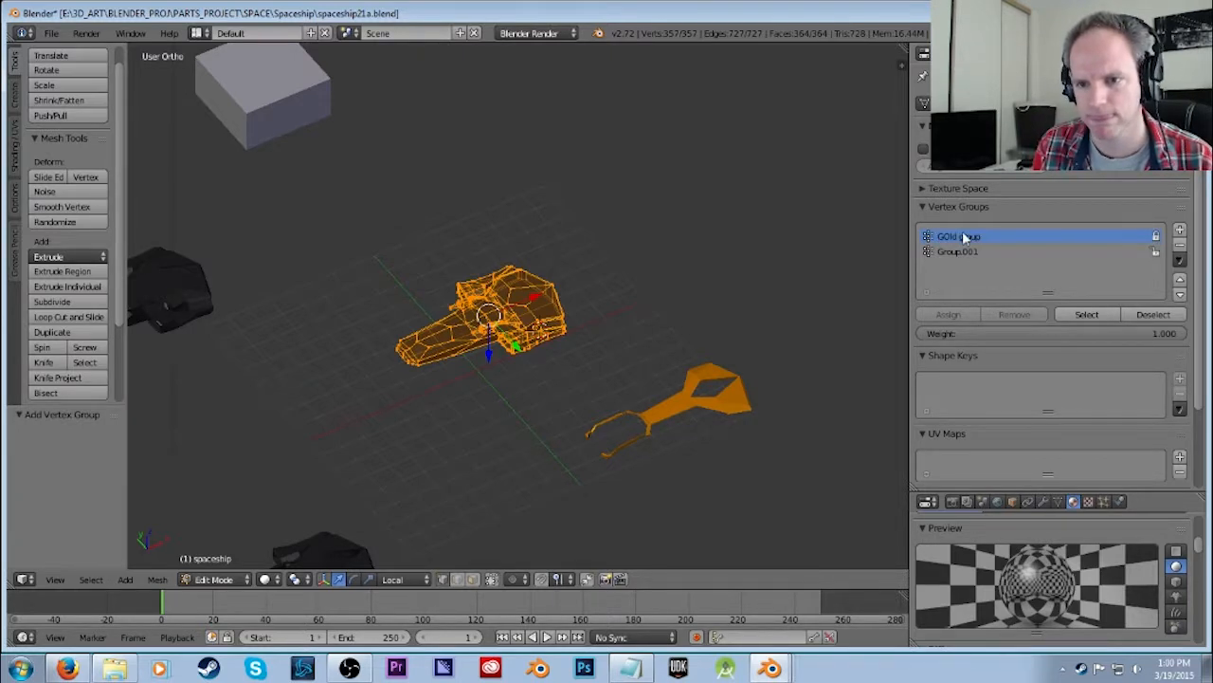
Rename the second vertex group to "base ship group".
click(953, 252)
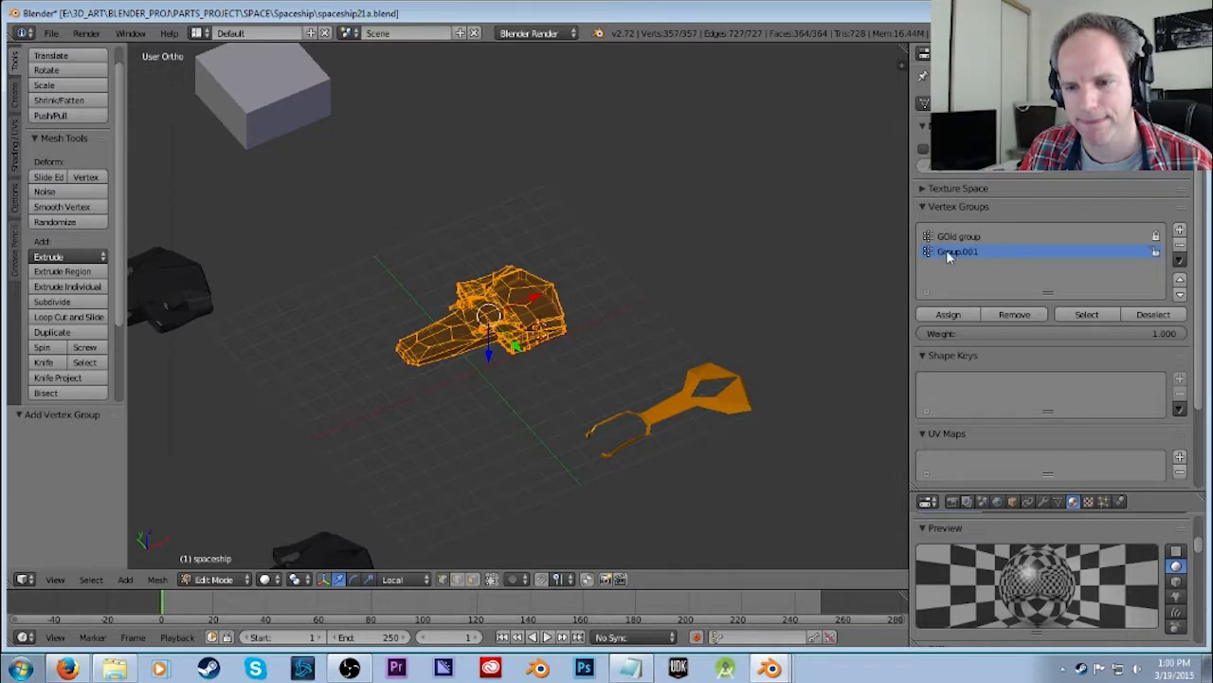
double_click(966, 253)
text(bo)
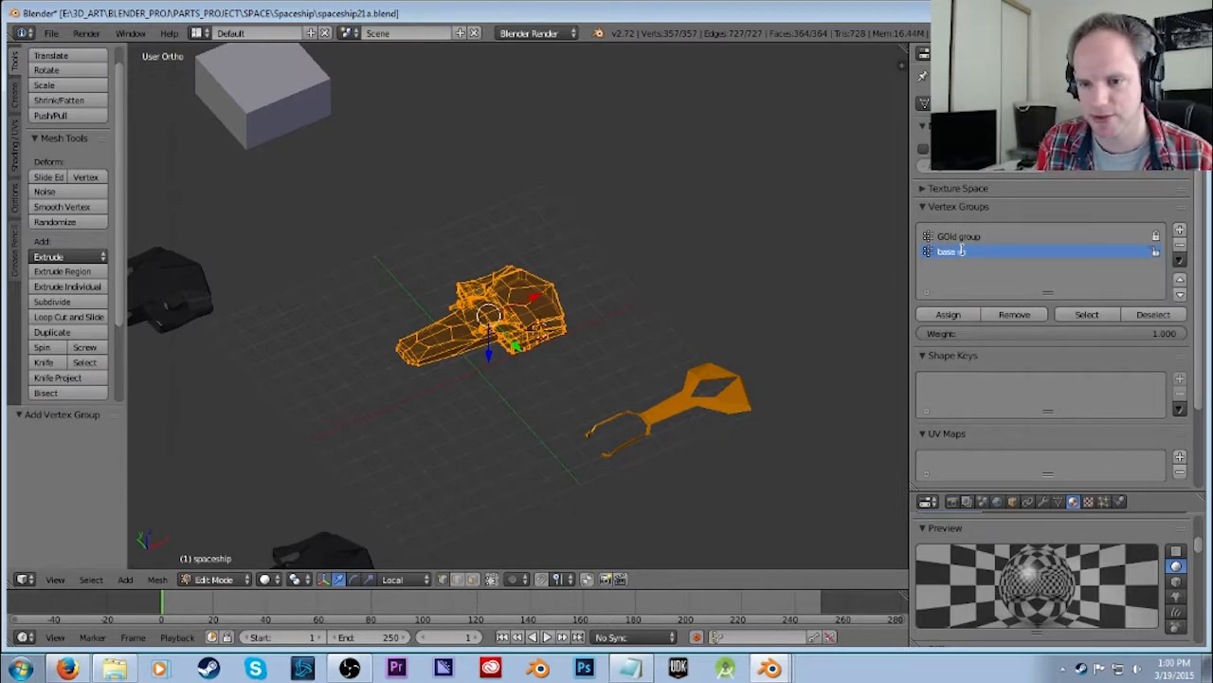
text(se ship group)
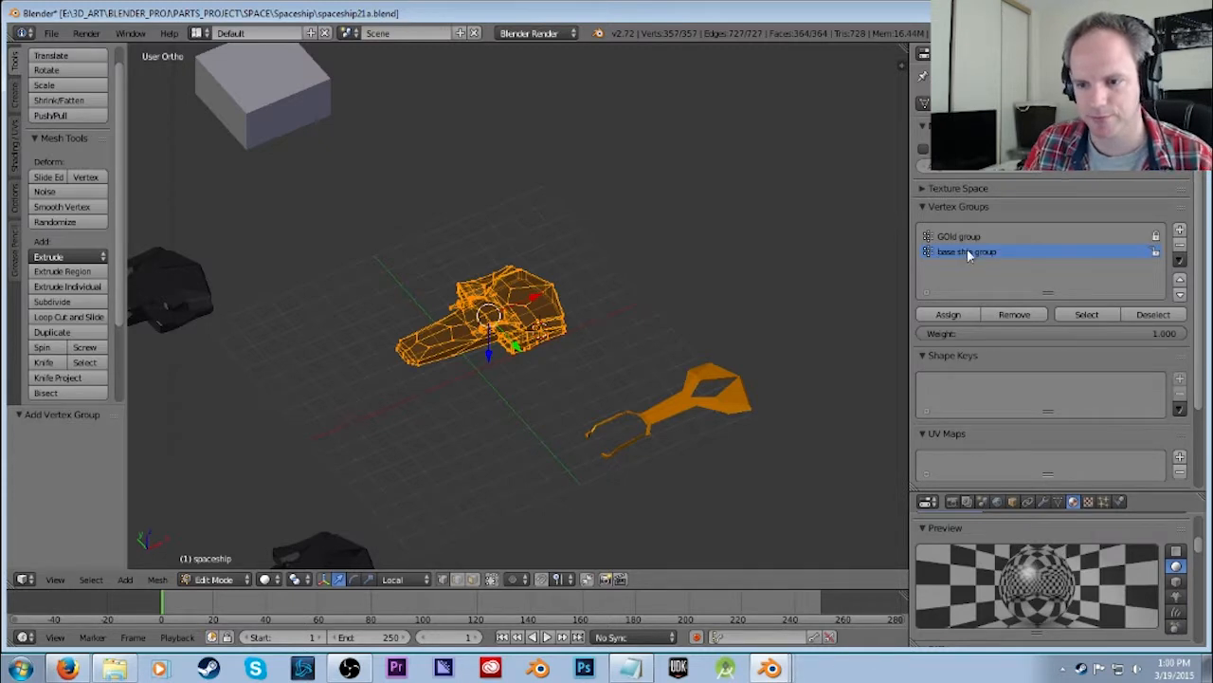
Assign all spaceship vertices to the base ship group, lock the group and clear the selection.
click(945, 316)
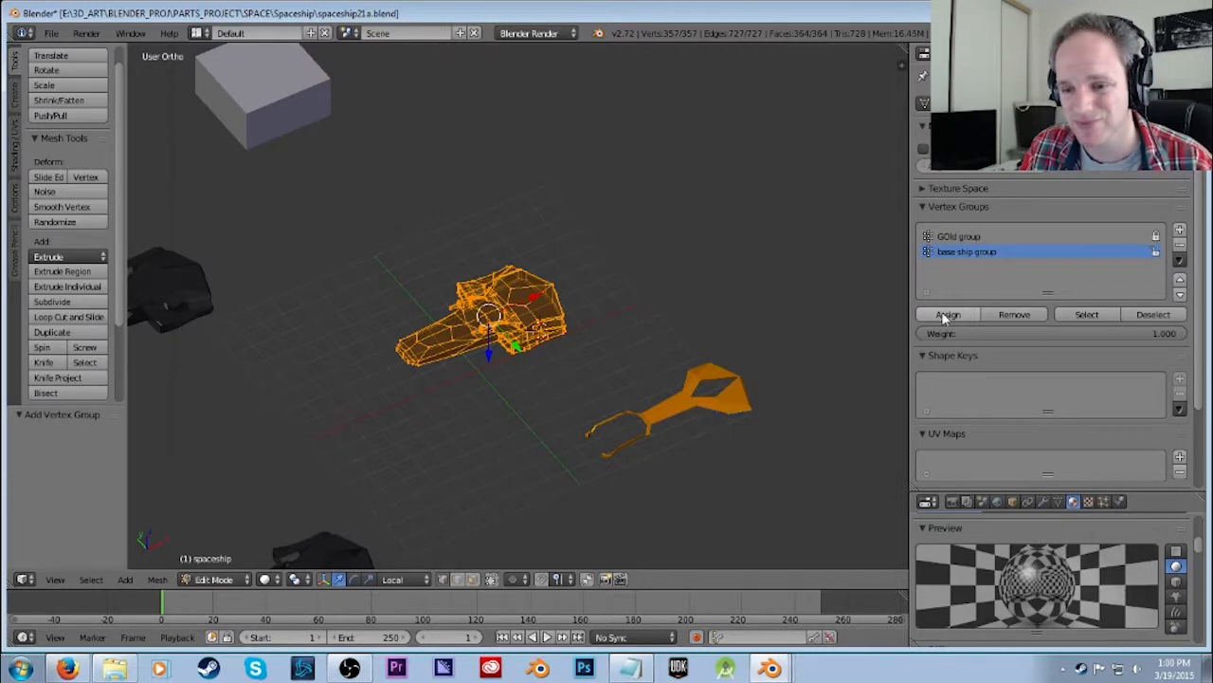
click(1080, 319)
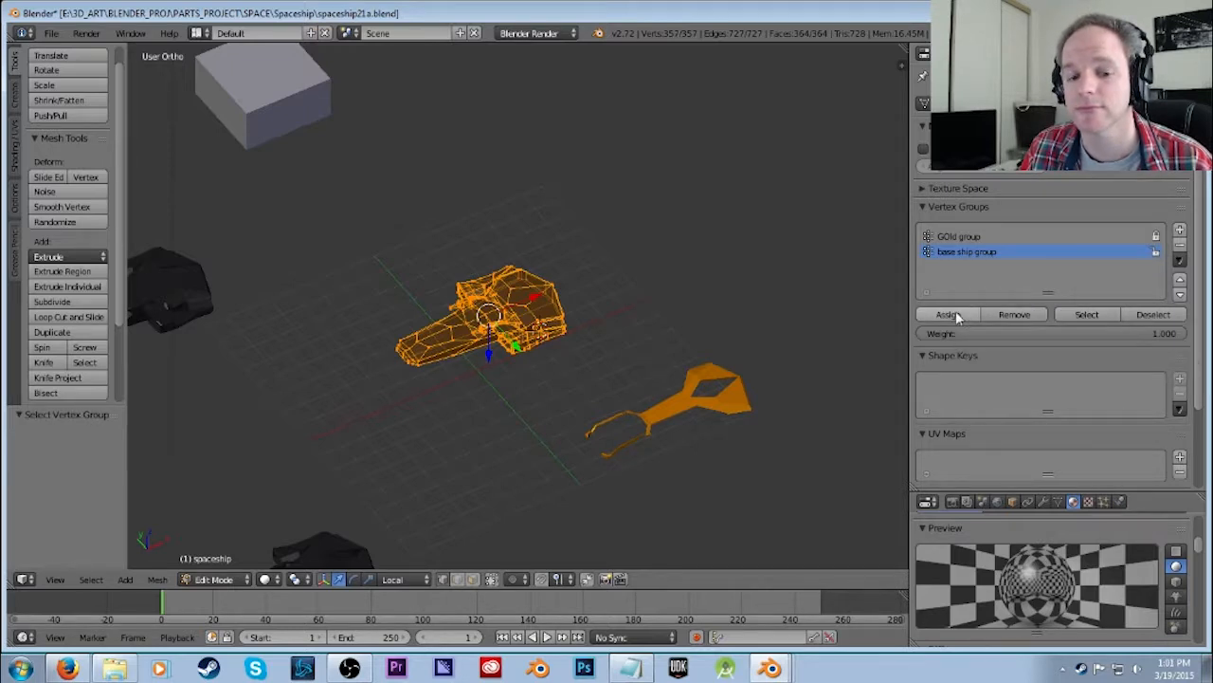
key(a)
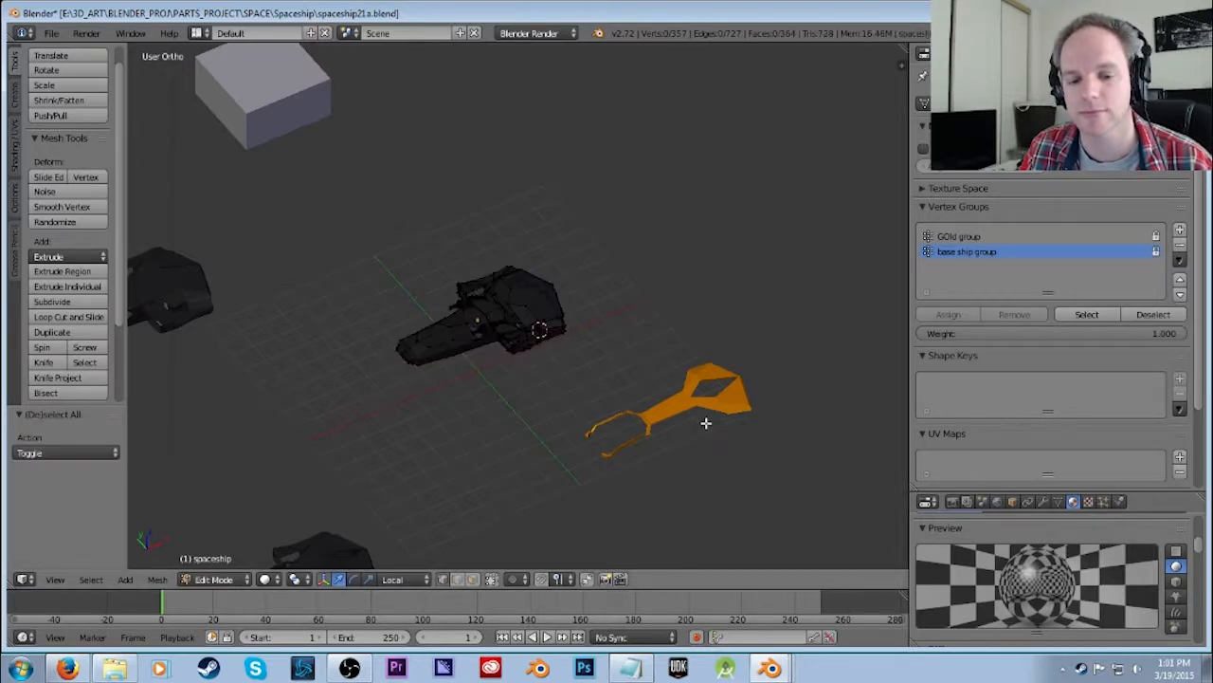
Inspect the spaceship mesh and check the base ship group by selecting its vertices.
click(689, 265)
key(Tab)
key(Tab)
scroll(611, 329, up, 2)
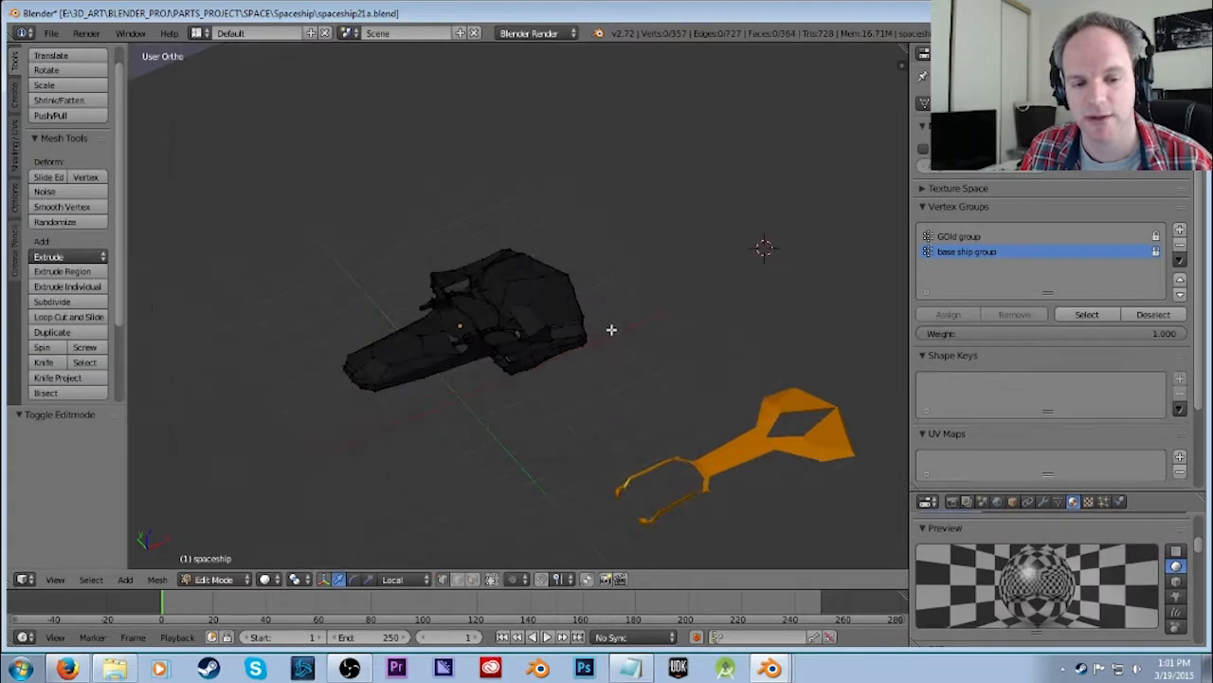
scroll(620, 329, up, 4)
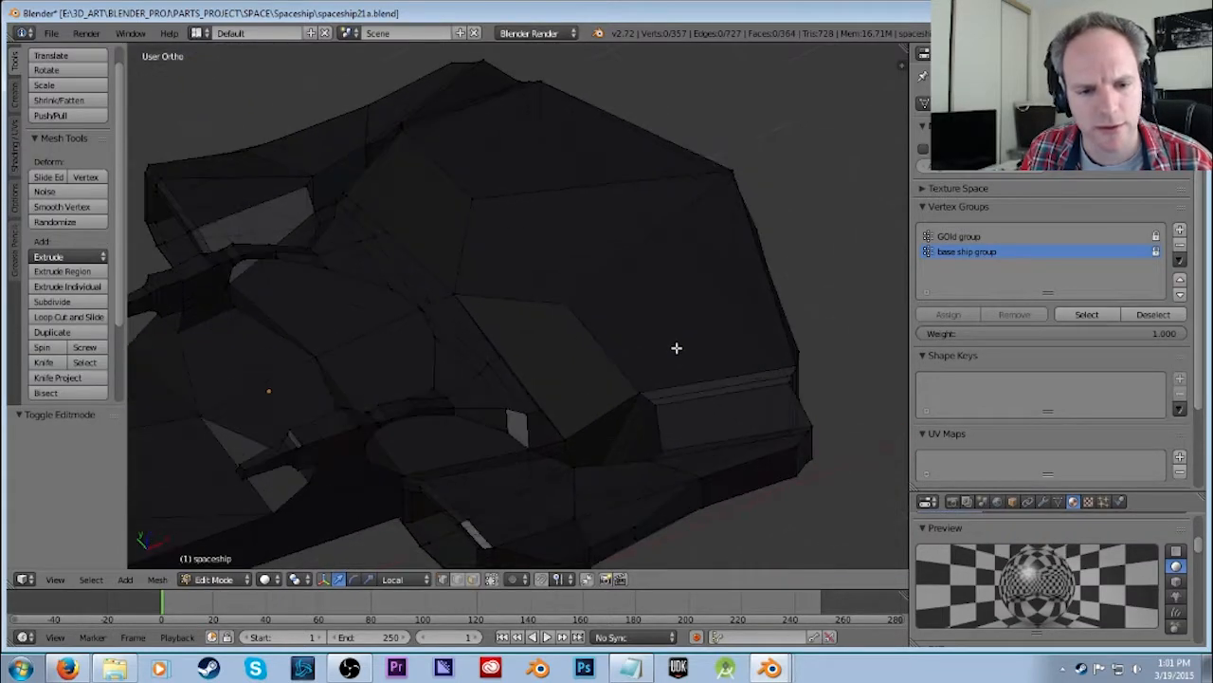
scroll(677, 347, down, 2)
middle_drag(685, 339, 730, 288)
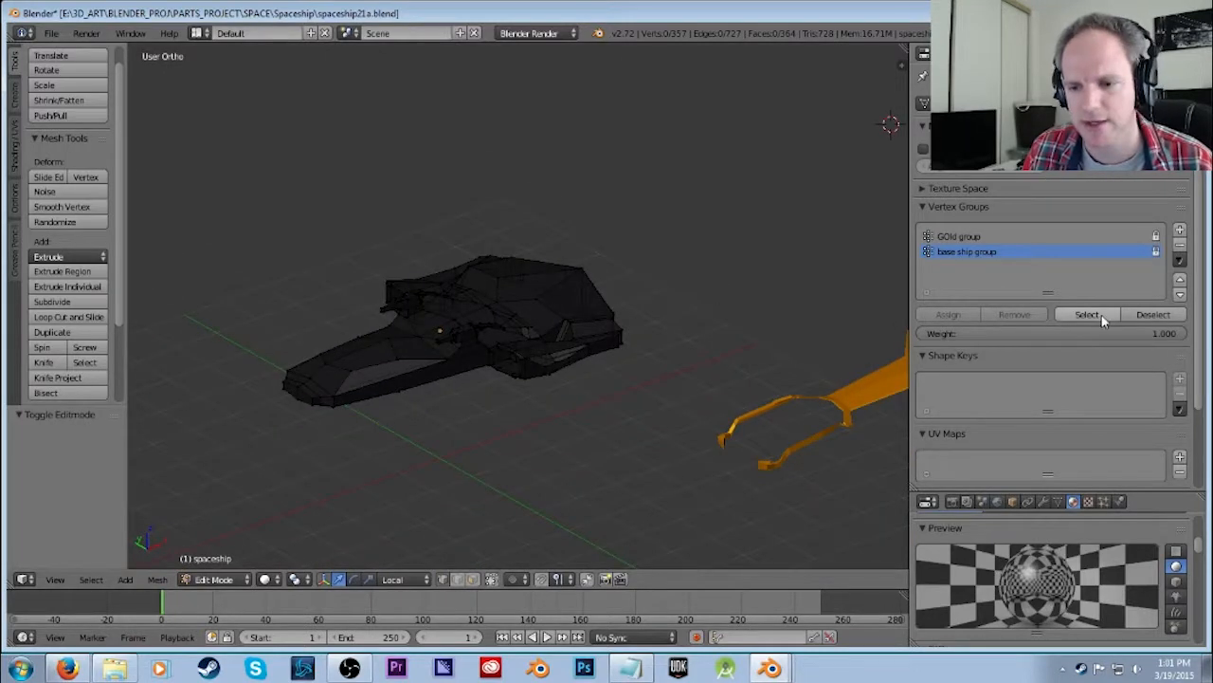
click(1087, 314)
scroll(798, 291, down, 3)
key(Tab)
click(962, 237)
click(967, 253)
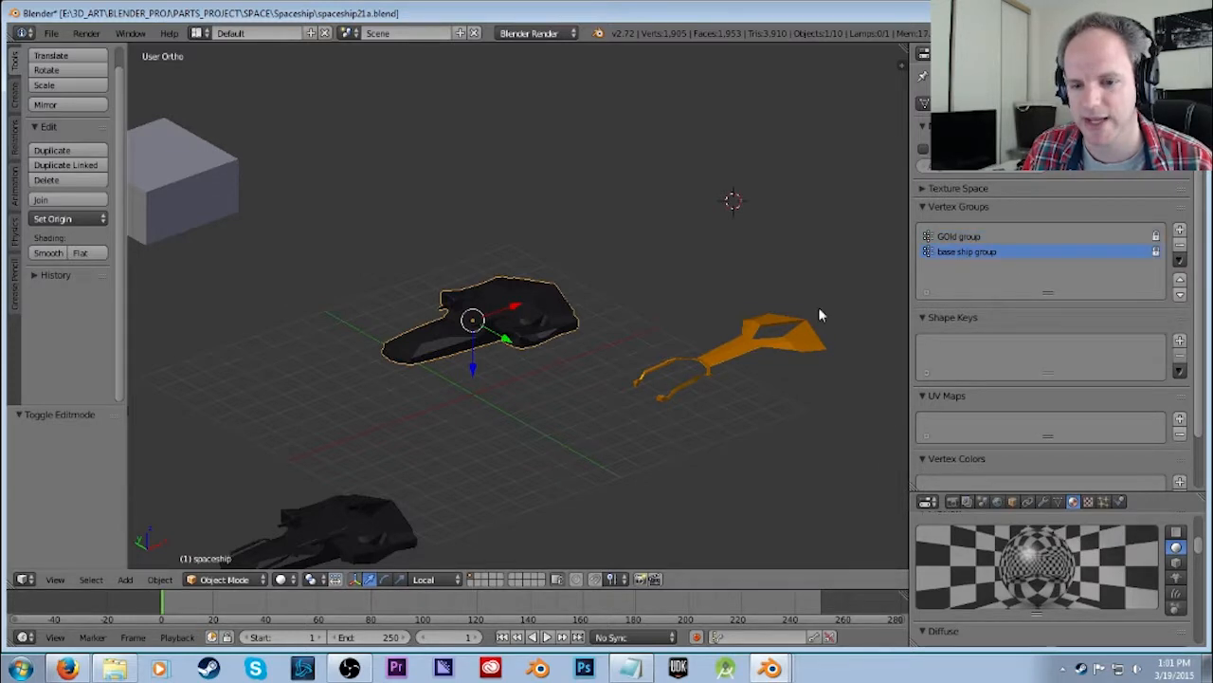
Select the vertices of the gold frame backup object through its vertex group, then return to Object Mode.
right_click(763, 348)
key(Tab)
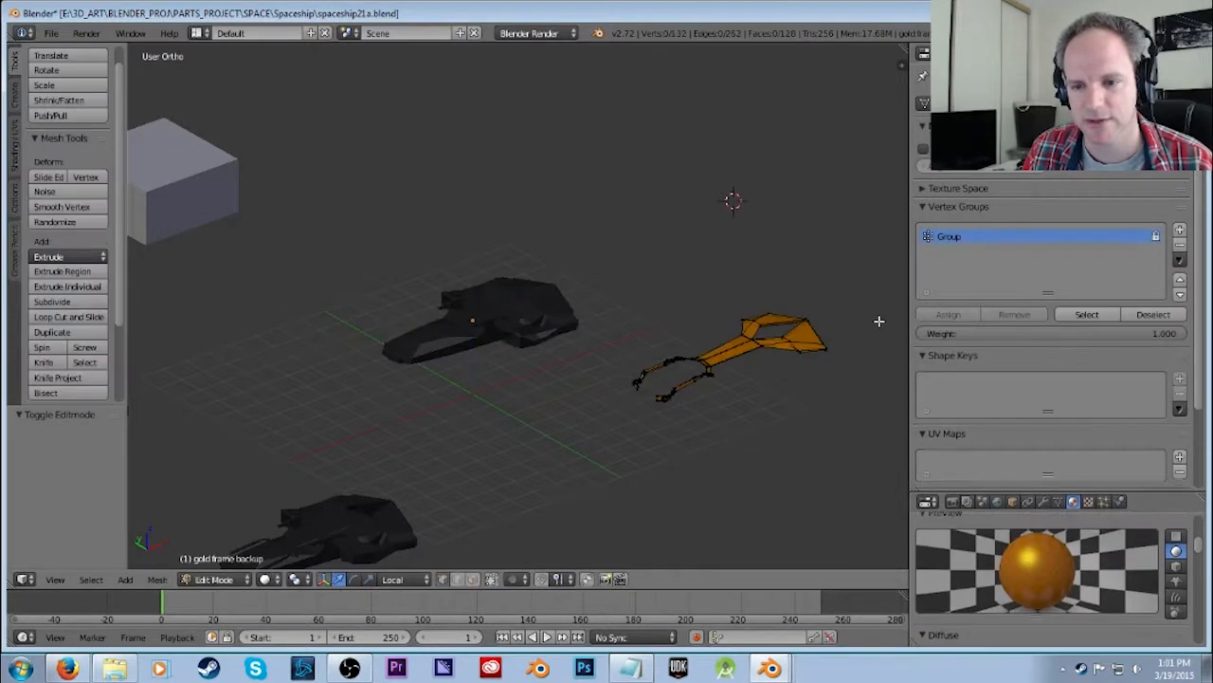
click(1088, 315)
key(Tab)
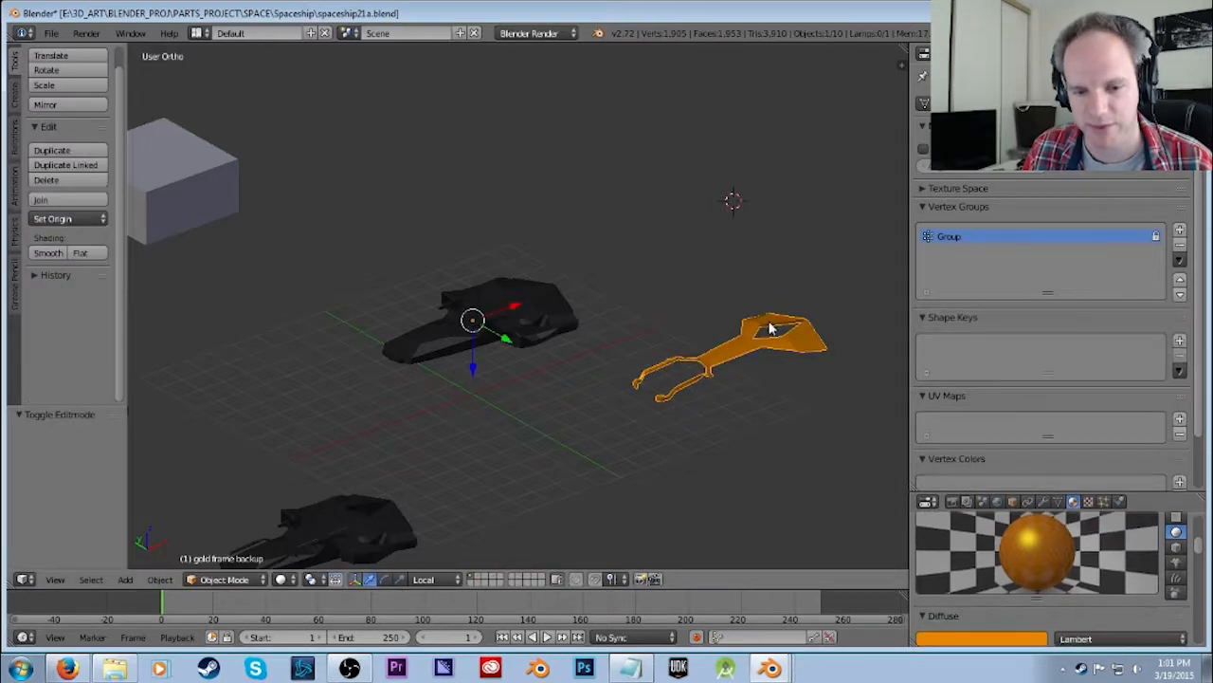
key(a)
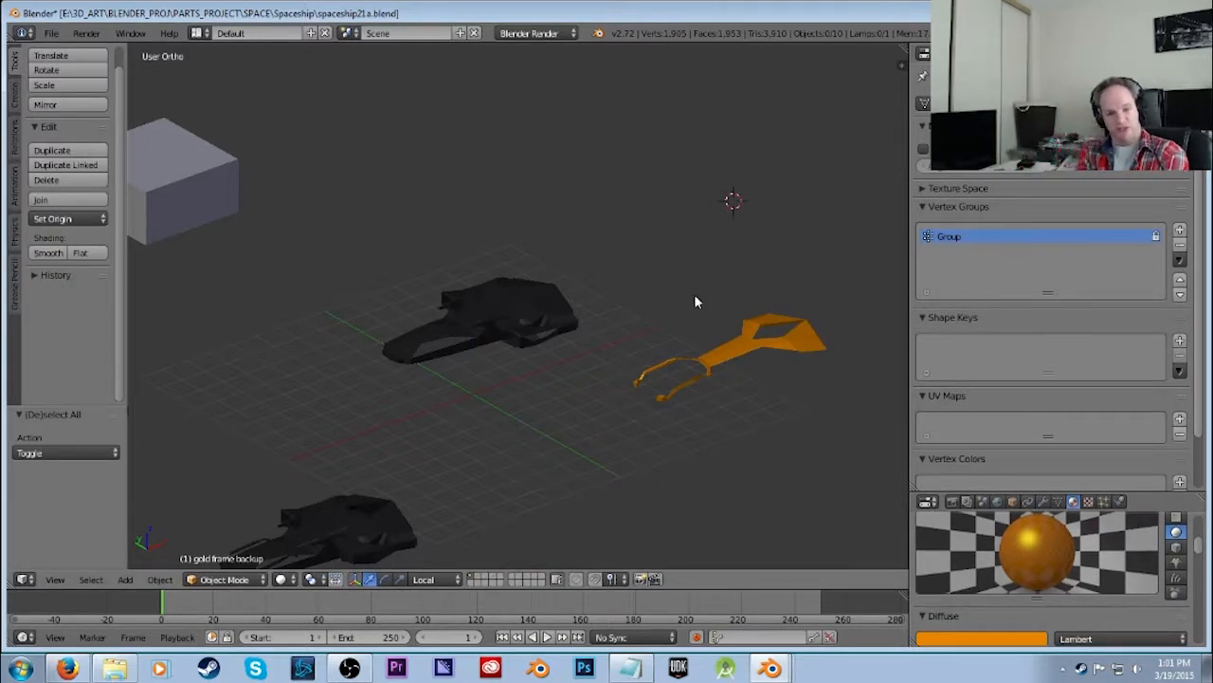
Move the gold frame backup's geometry to its origin with Set Origin, Geometry to Origin.
right_click(784, 347)
middle_drag(804, 358, 699, 303)
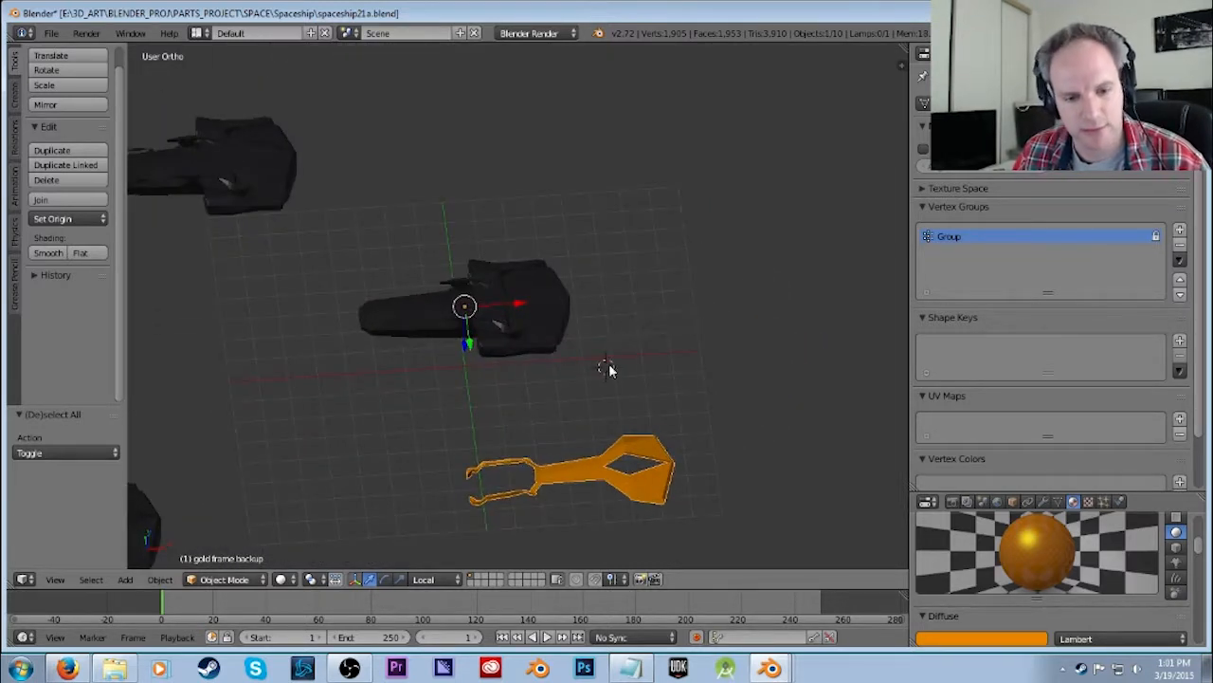
key(Tab)
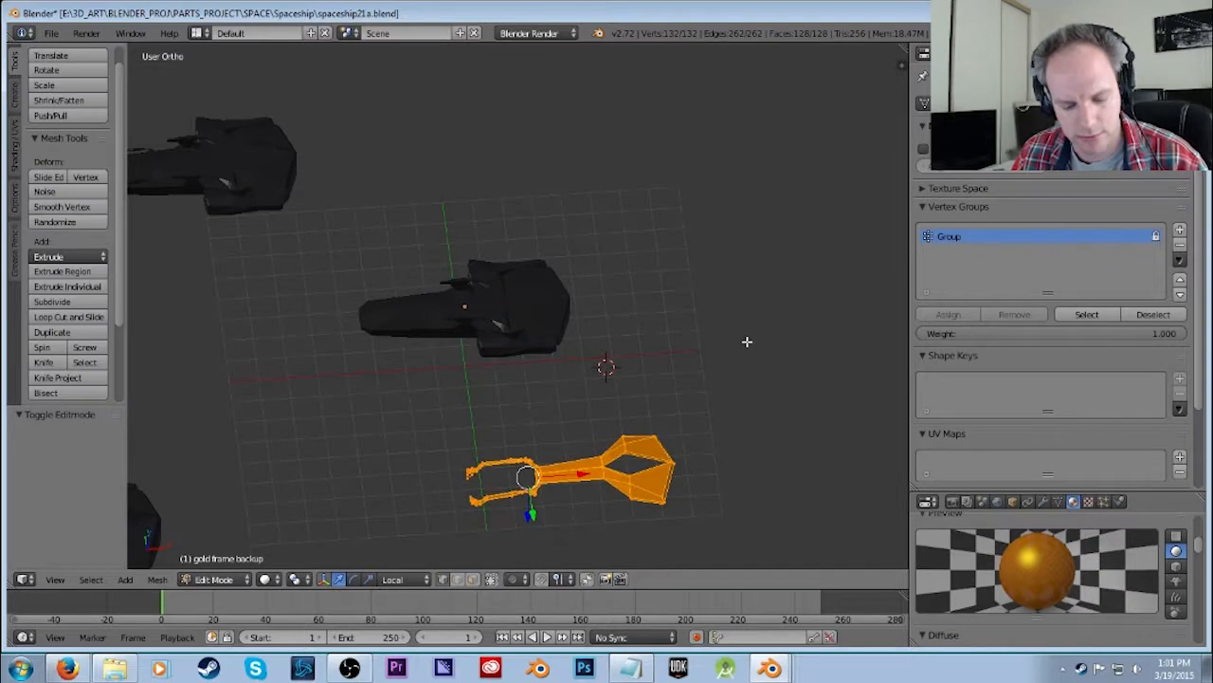
key(shift+ctrl+alt+c)
click(655, 357)
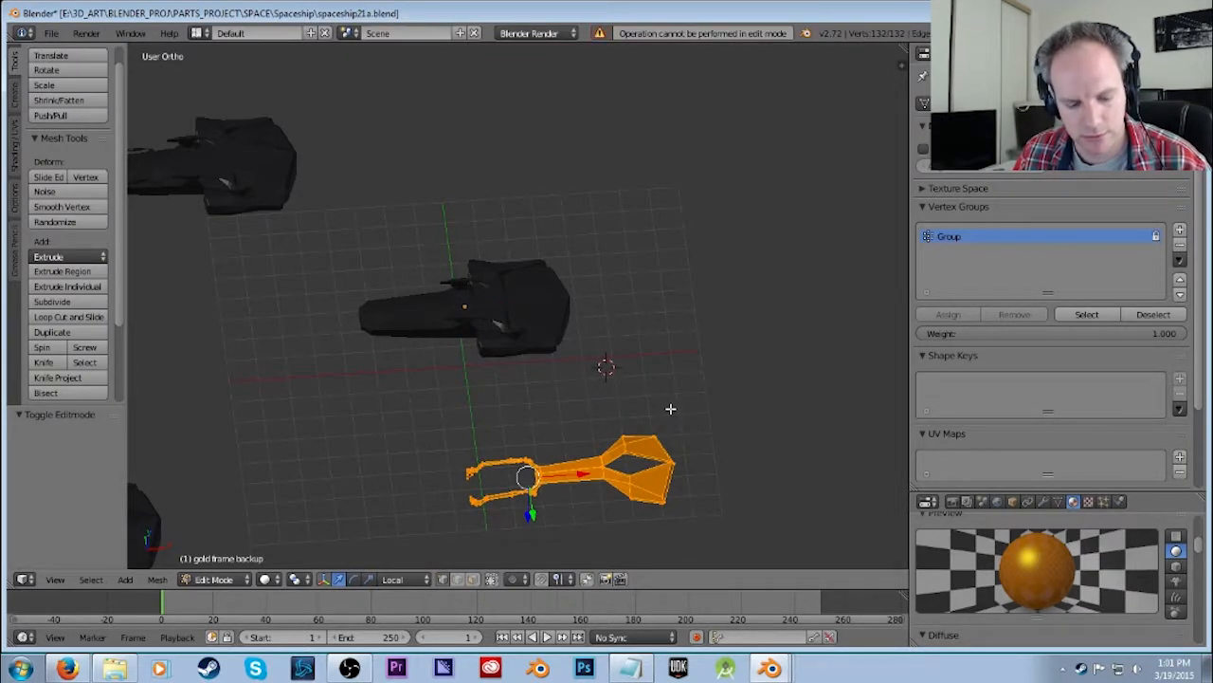
key(shift+ctrl+alt+c)
click(636, 387)
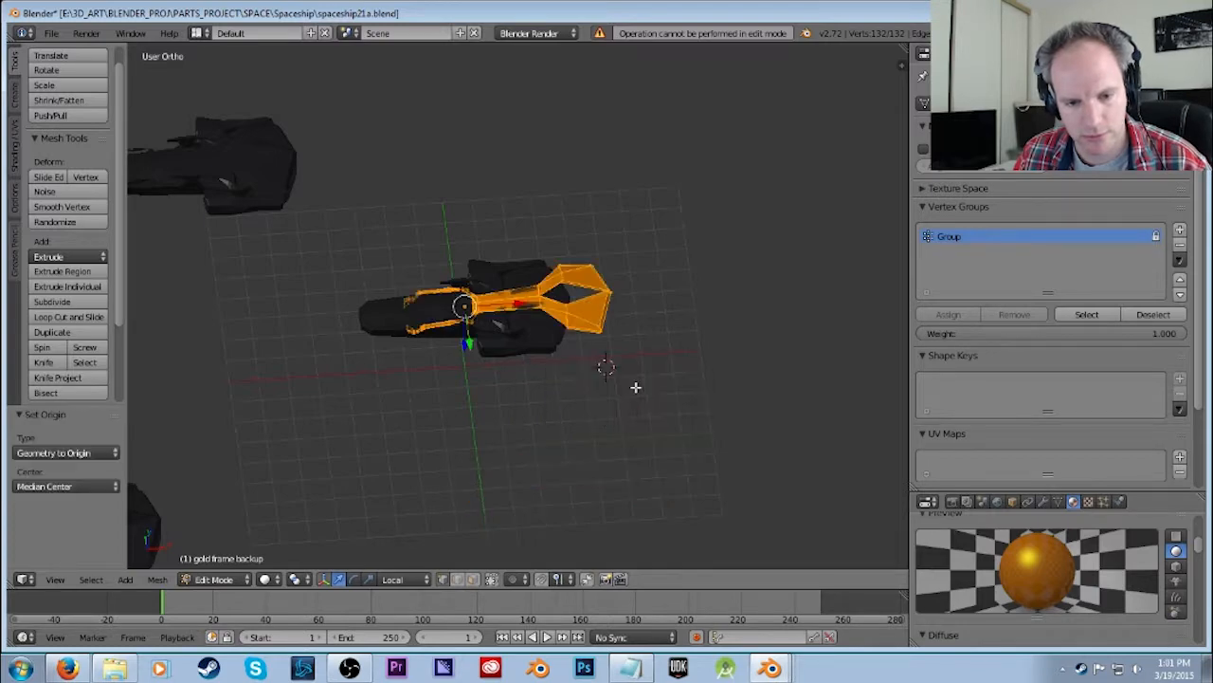
In top view, move the gold frame by -1.390 along X to line it up with the ship's hull.
scroll(643, 381, up, 6)
middle_drag(763, 268, 669, 207)
drag(376, 370, 387, 334)
right_click(389, 333)
middle_drag(495, 320, 499, 337)
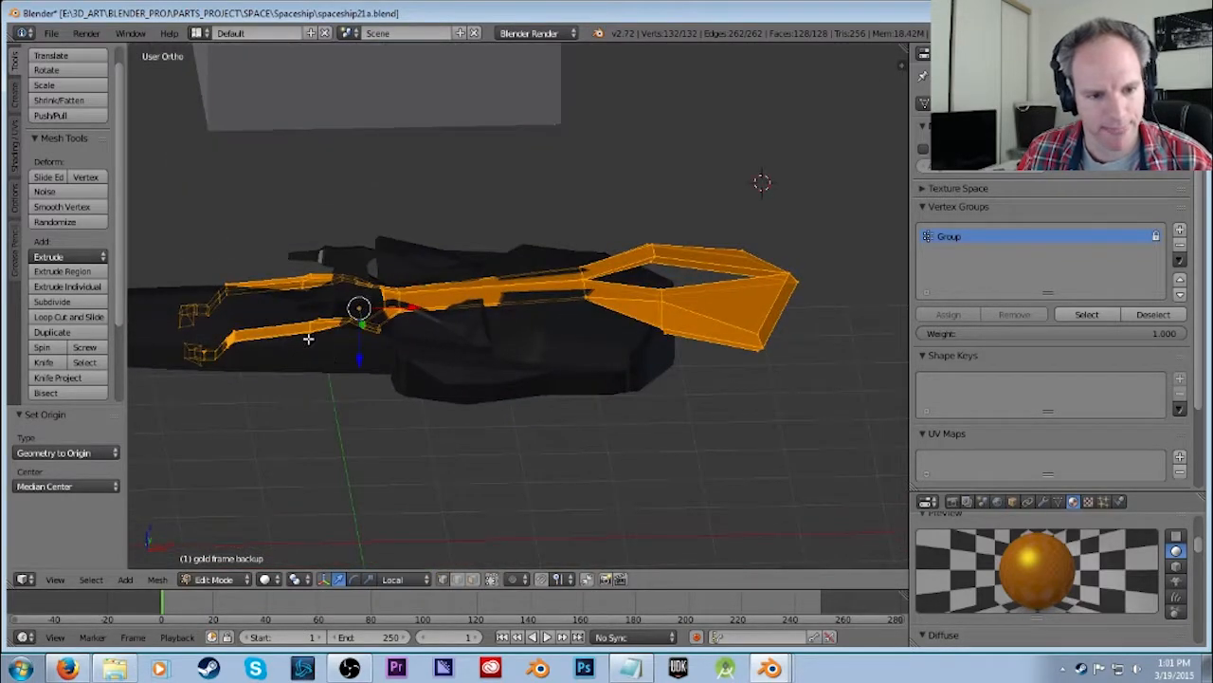
key(KP_7)
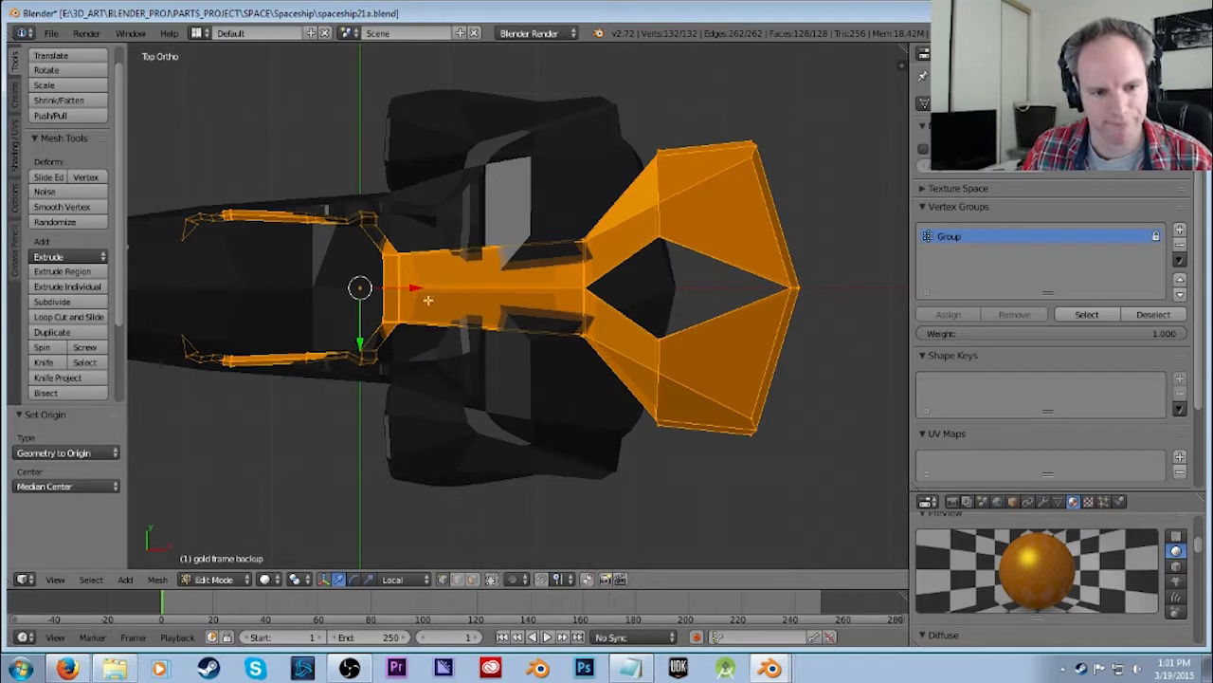
shift+middle_drag(270, 310, 431, 288)
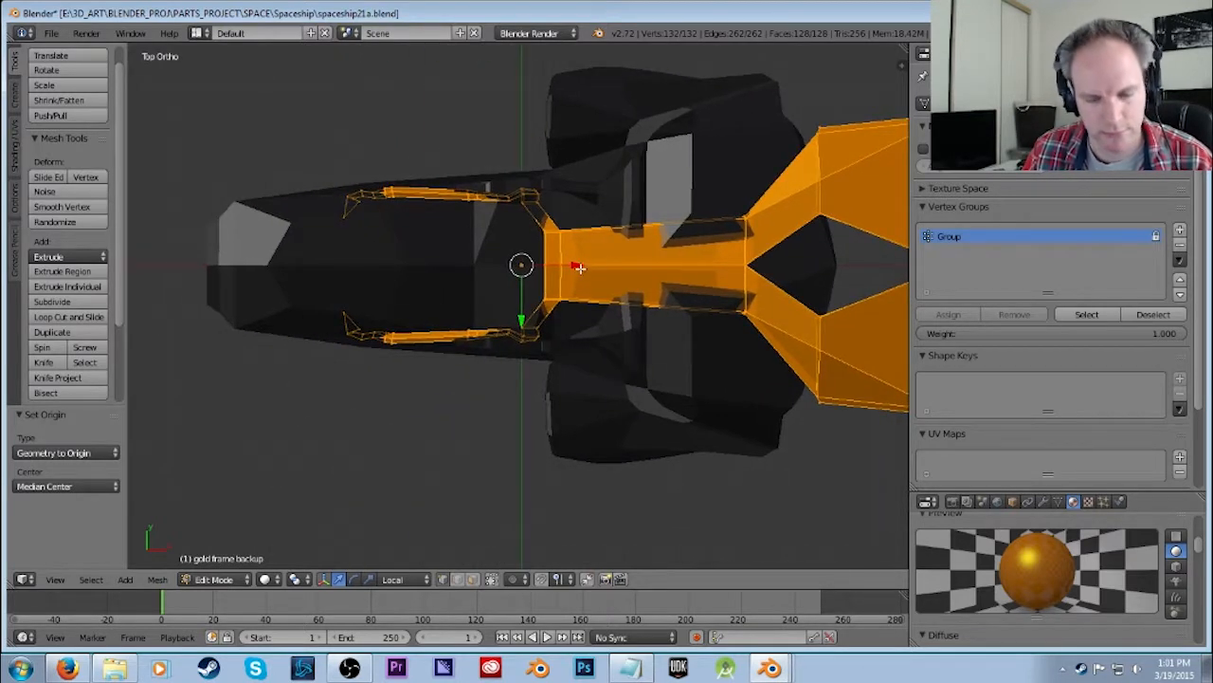
drag(574, 265, 453, 276)
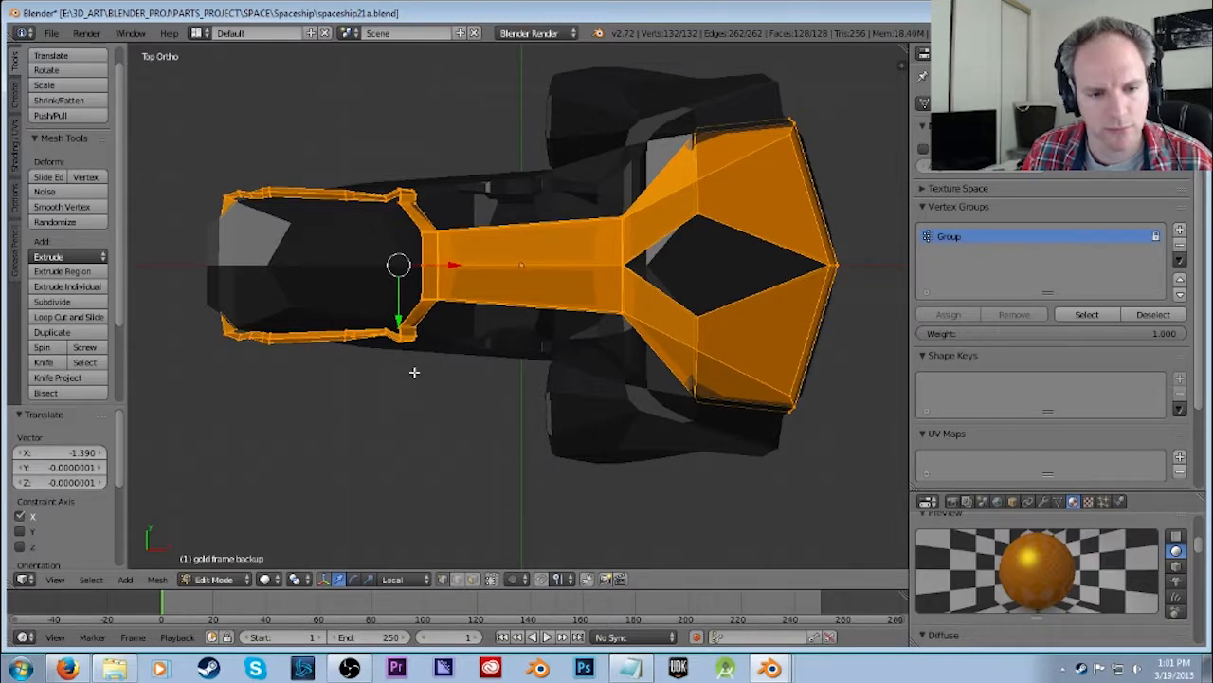
In top view, nudge the gold frame by -0.031 along X to fit its canopy edge against the hull.
scroll(414, 365, up, 8)
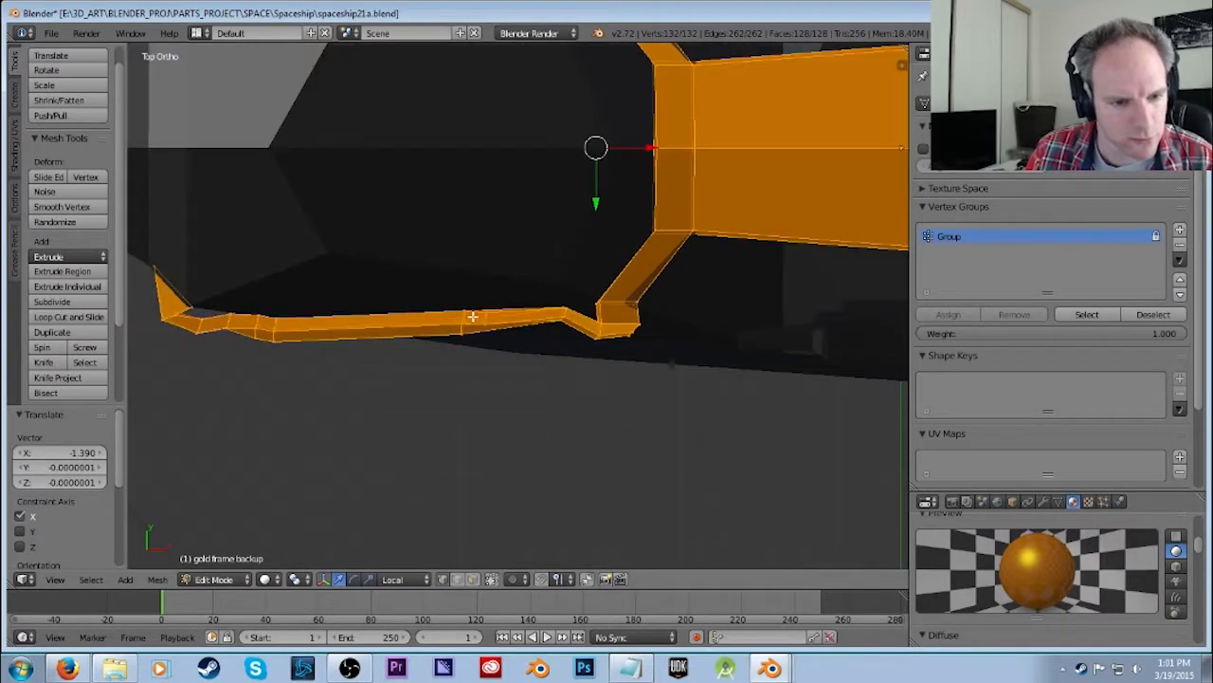
key(g)
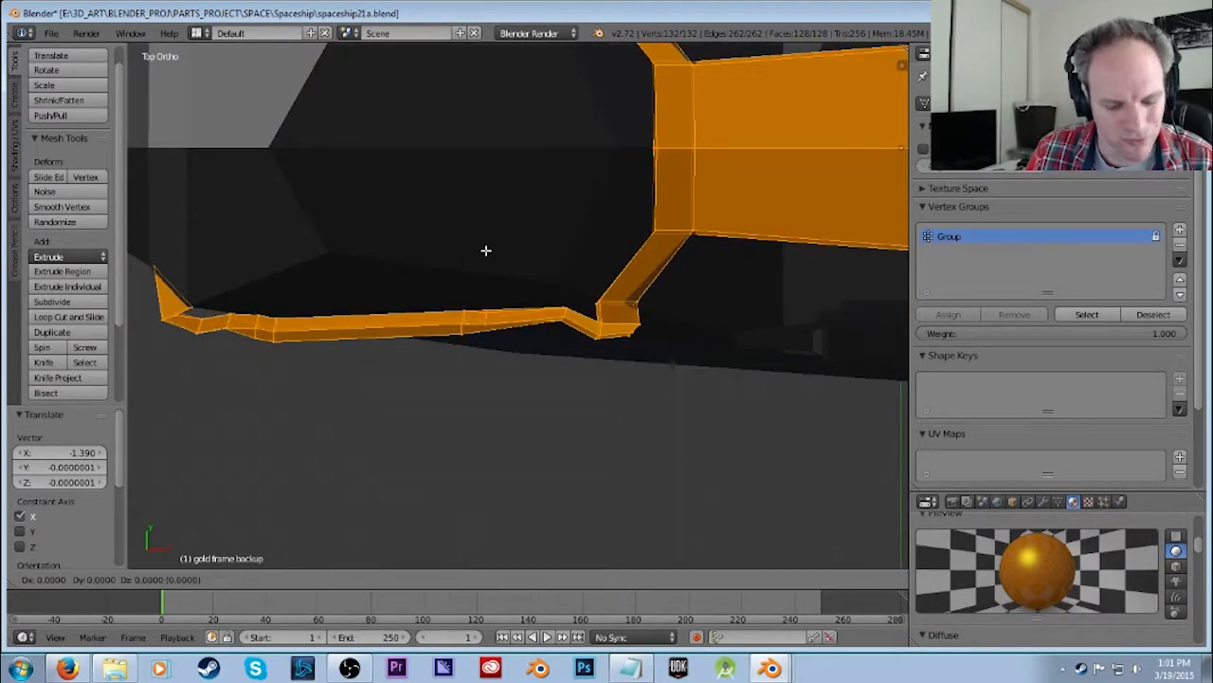
key(x)
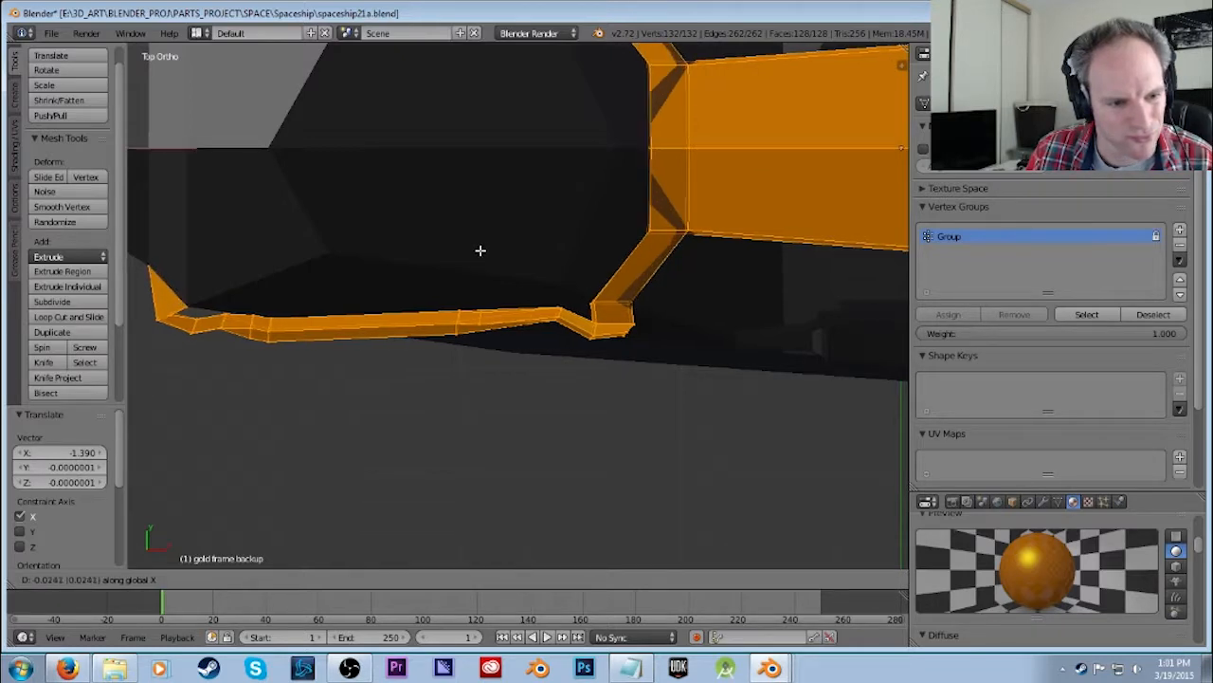
click(481, 251)
In front view, raise the gold frame about 0.038 along Z, then return to Object Mode with nothing selected.
middle_drag(527, 371, 540, 200)
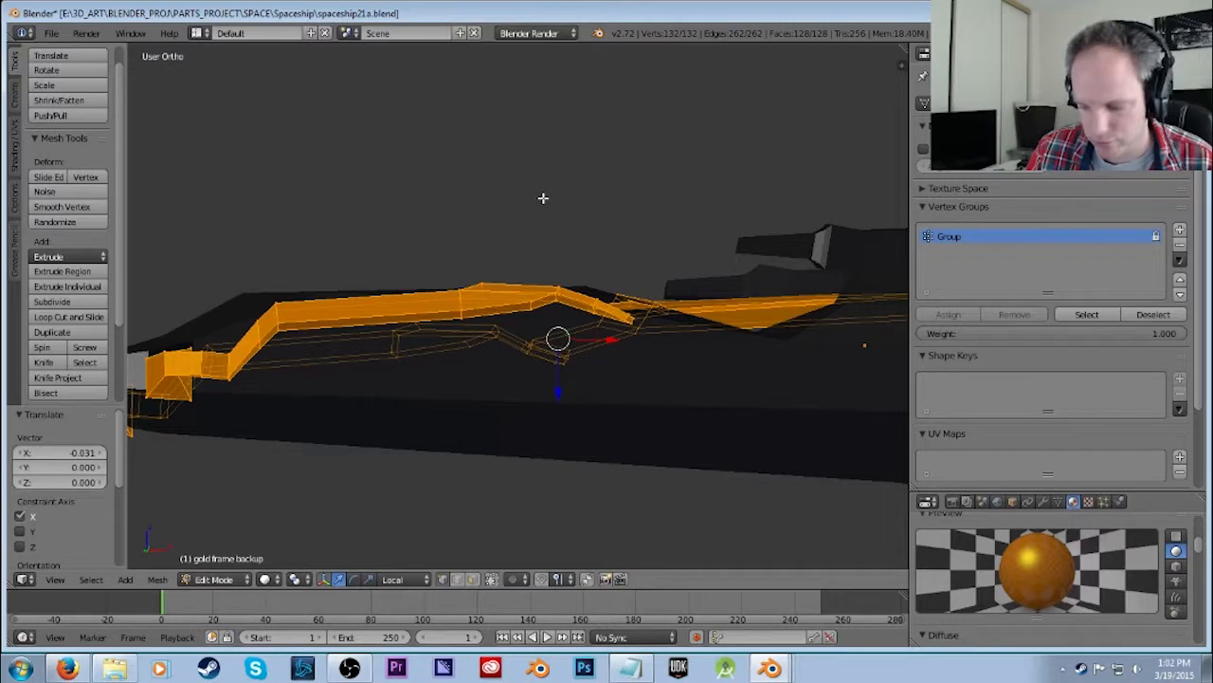
key(KP_1)
shift+middle_drag(319, 250, 445, 245)
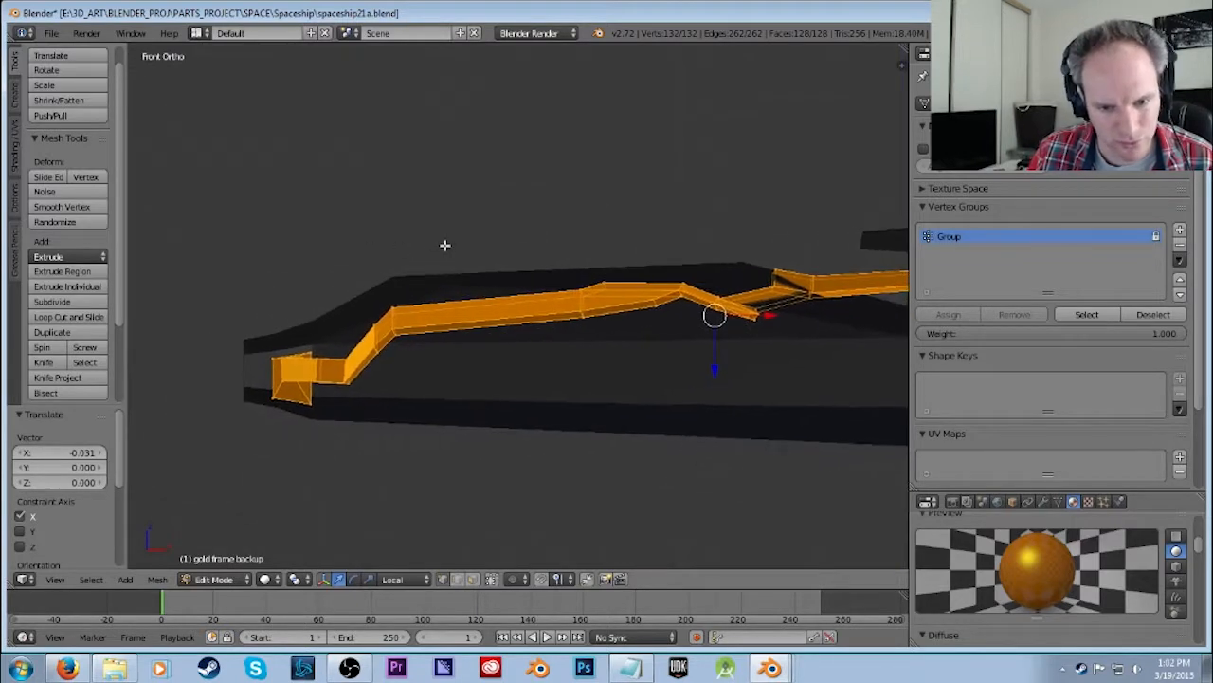
key(g)
key(z)
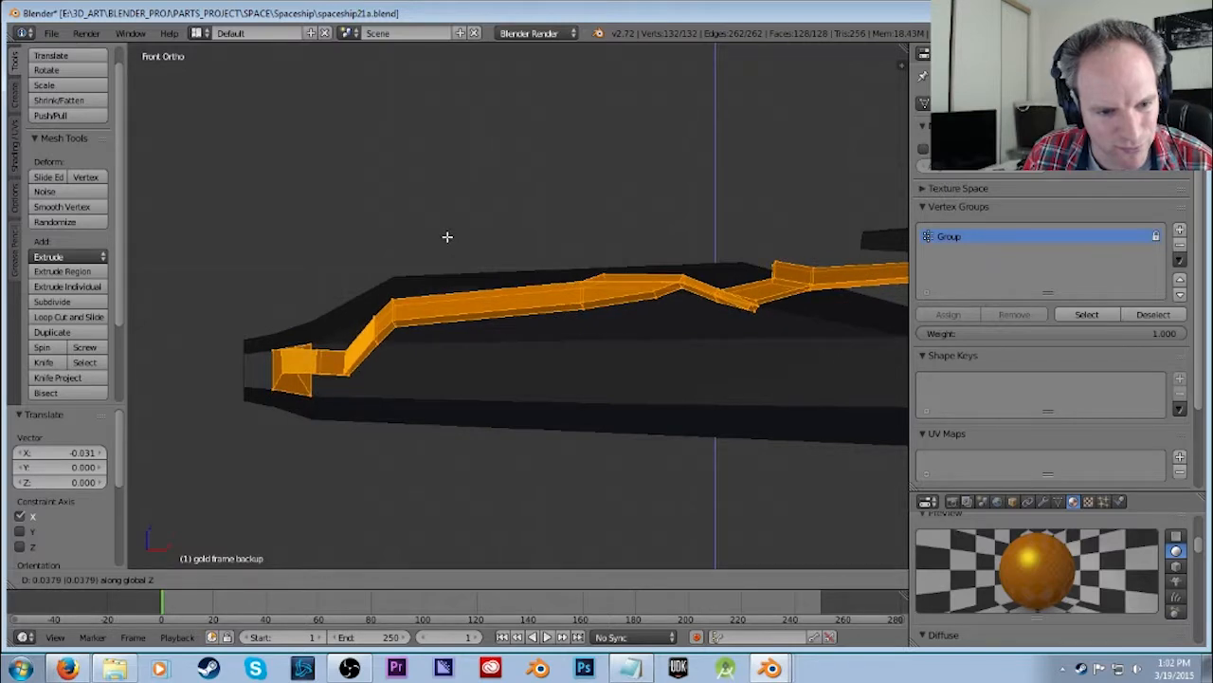
click(446, 236)
scroll(456, 262, down, 6)
middle_drag(446, 236, 660, 314)
key(Tab)
key(a)
Examine the gold frame's fit on the hull from several angles, selecting the frame, the spaceship and all objects in turn.
scroll(611, 318, up, 7)
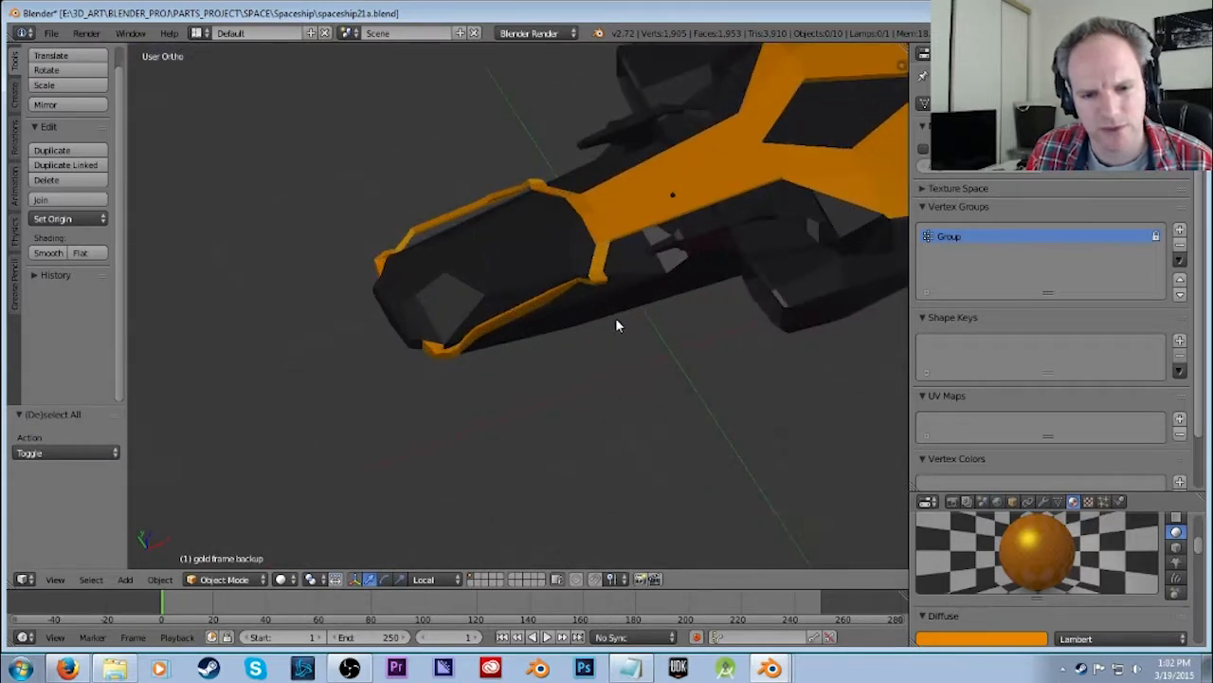
shift+middle_drag(730, 233, 489, 320)
right_click(501, 232)
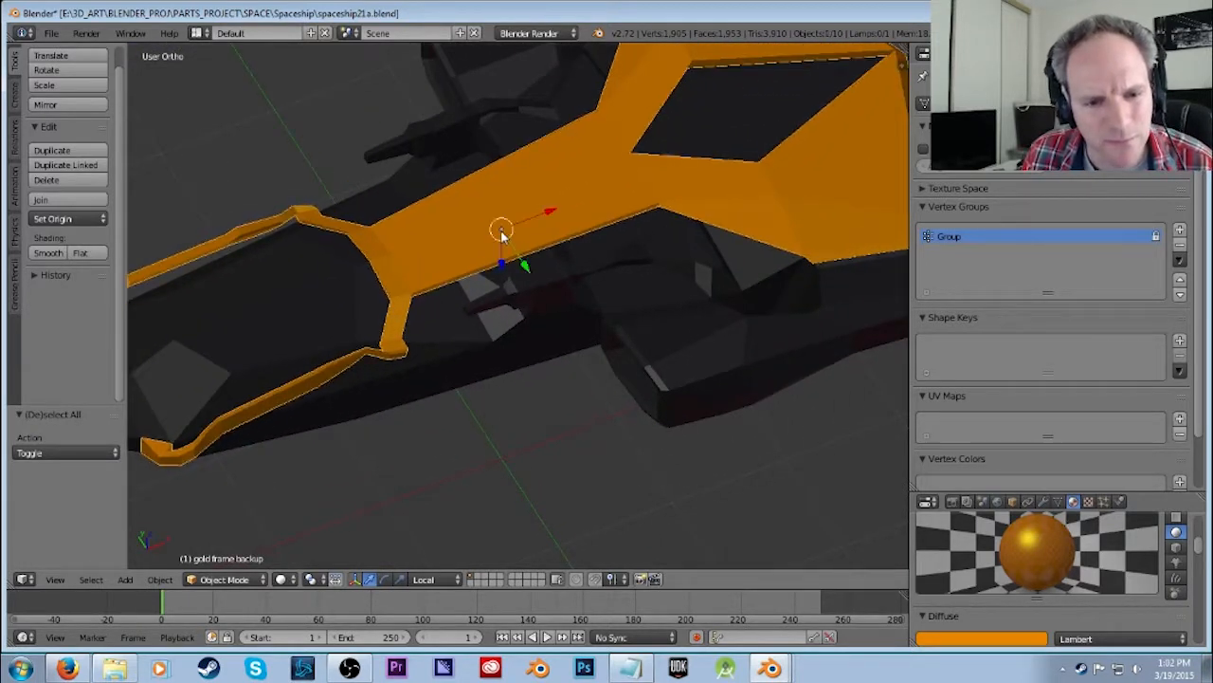
key(a)
middle_drag(619, 313, 563, 307)
right_click(580, 243)
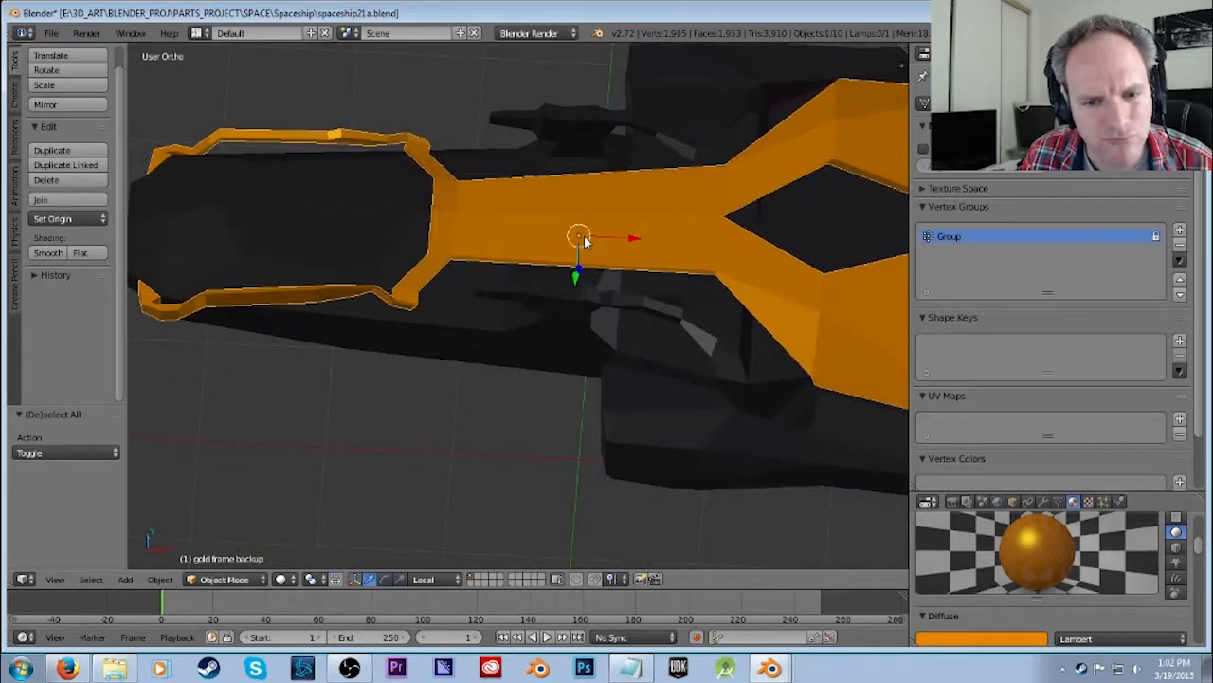
key(a)
key(a)
right_click(518, 347)
key(a)
scroll(425, 397, down, 6)
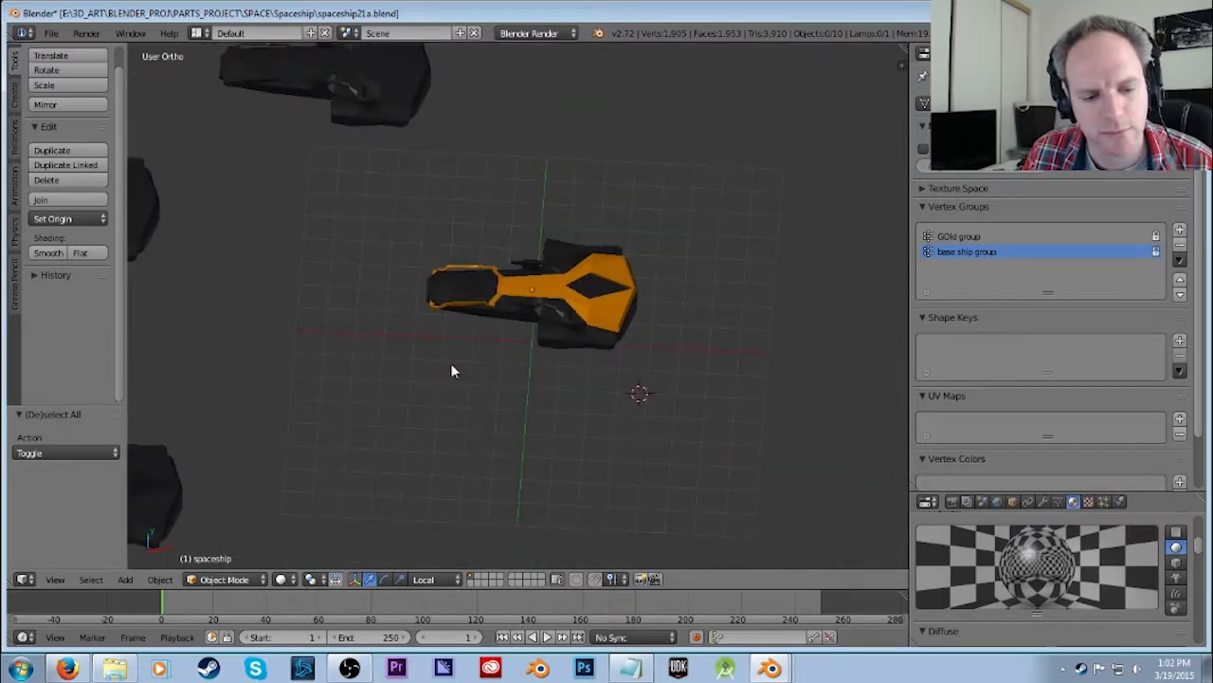
key(Tab)
key(Tab)
key(a)
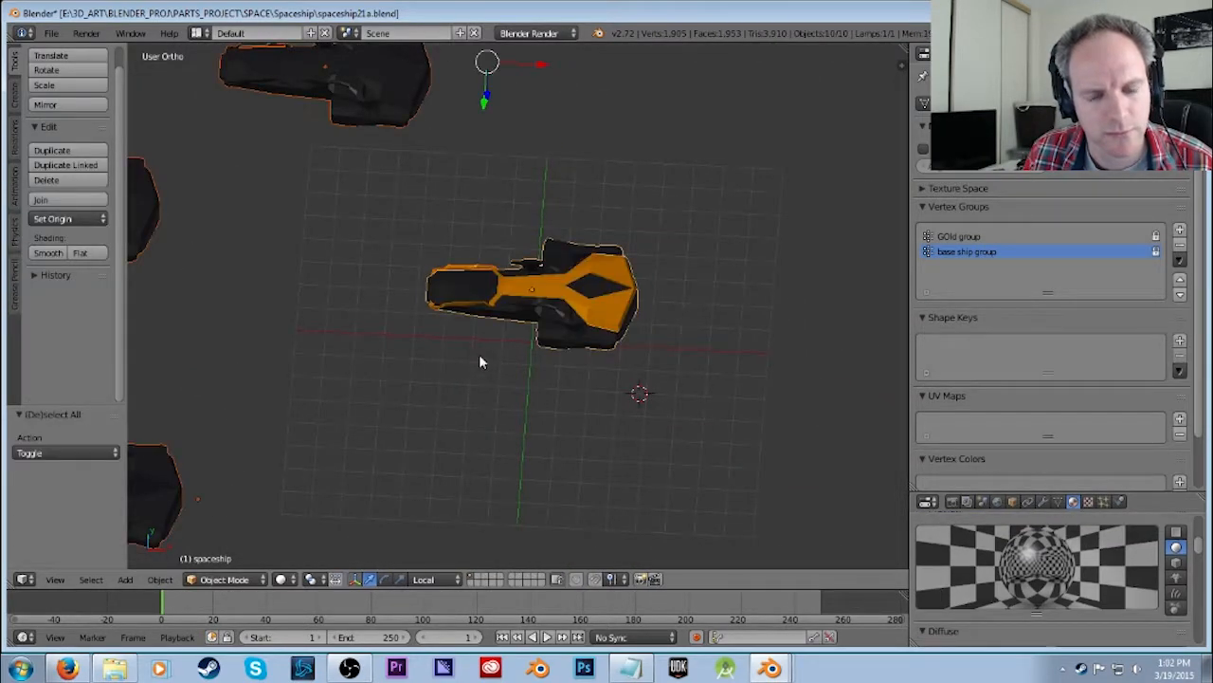
middle_drag(478, 361, 582, 376)
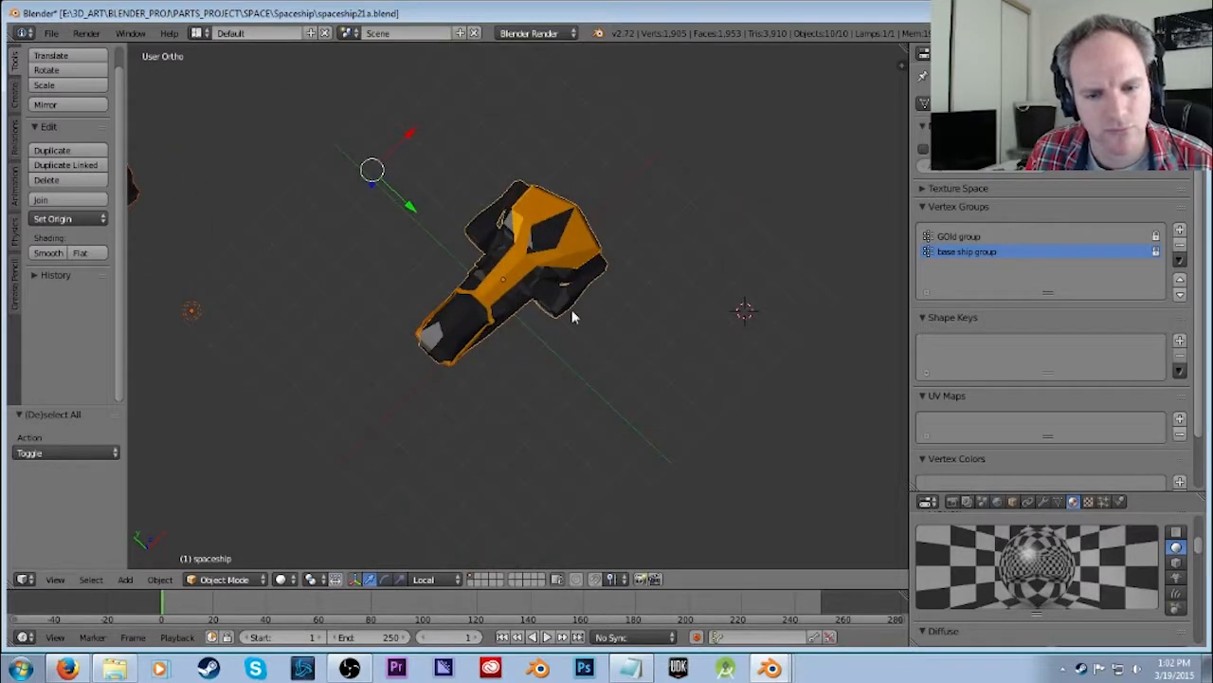
scroll(575, 313, up, 2)
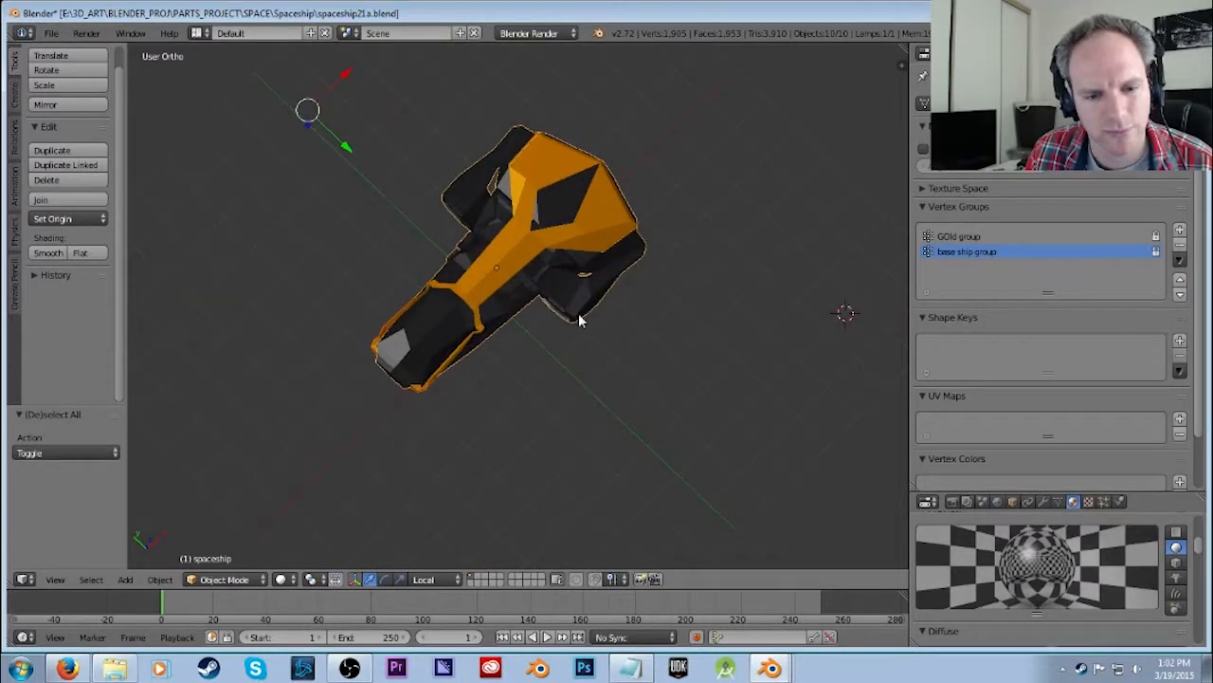
Change the 3D view from Solid shading to a more detailed display mode and view the ship up close.
click(280, 579)
click(327, 508)
middle_drag(619, 429, 610, 381)
scroll(556, 380, up, 6)
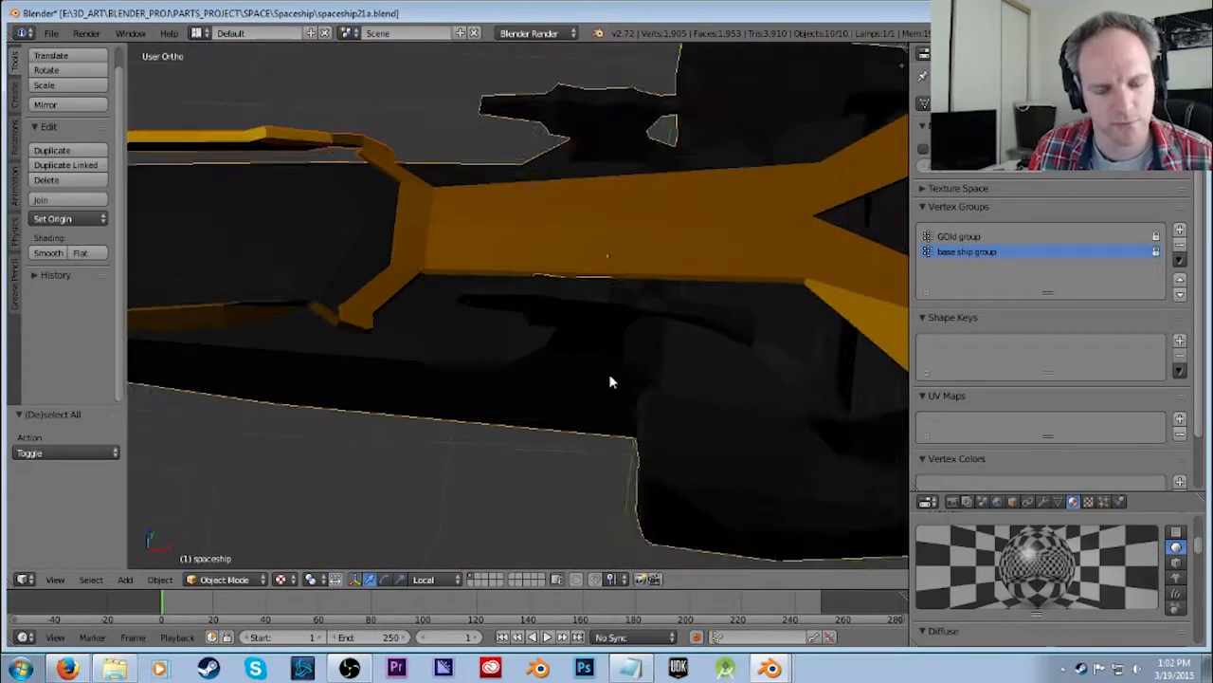
Move the finished backup ship by -12.213 along X, then shift all three backup ships farther away from the main ship.
scroll(610, 381, down, 10)
right_click(474, 275)
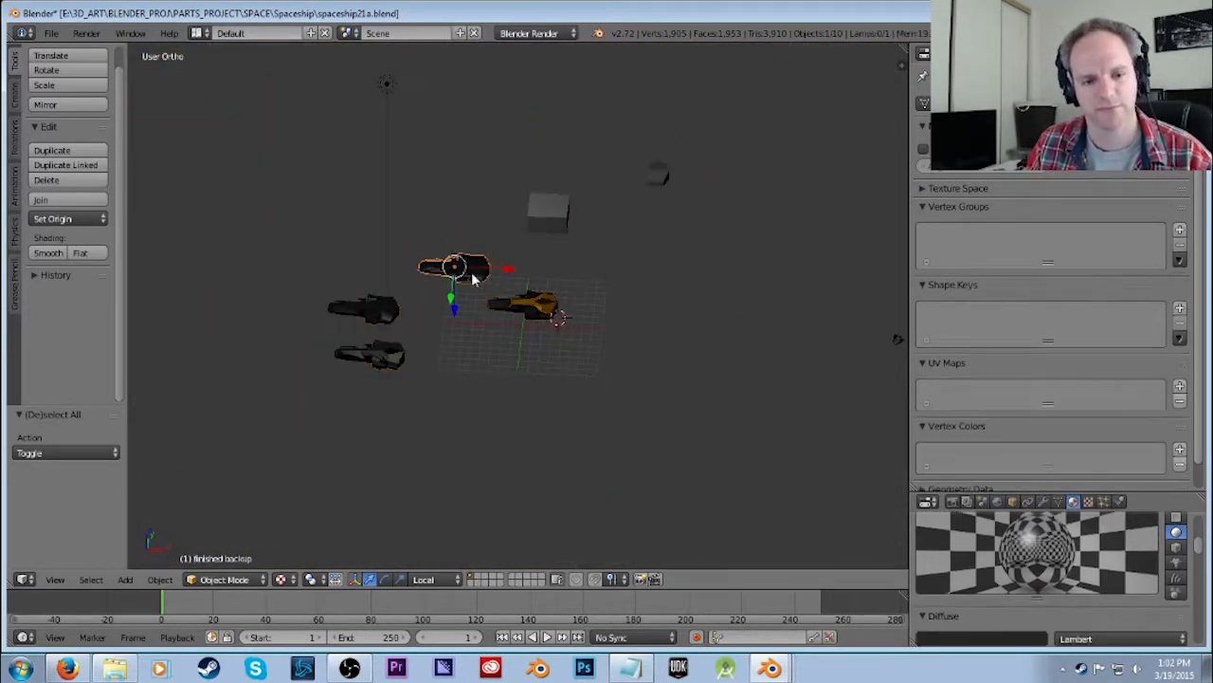
key(g)
key(x)
click(325, 258)
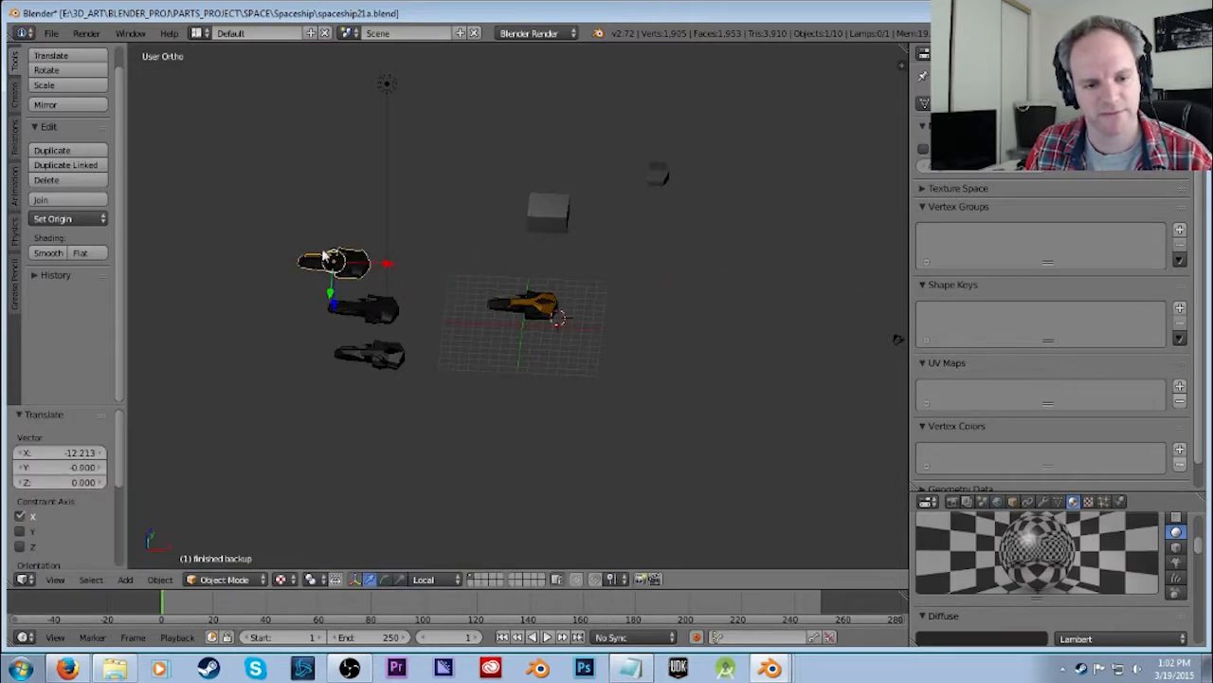
mouse_move(398, 229)
ctrl+mouse_down()
mouse_move(335, 410)
mouse_move(370, 402)
mouse_move(371, 430)
mouse_move(417, 387)
ctrl+mouse_up()
drag(423, 315, 289, 314)
Place the 3D cursor just in front of the grid, around X -2.209, Y -11.551, and add a cube mesh there.
click(492, 376)
key(a)
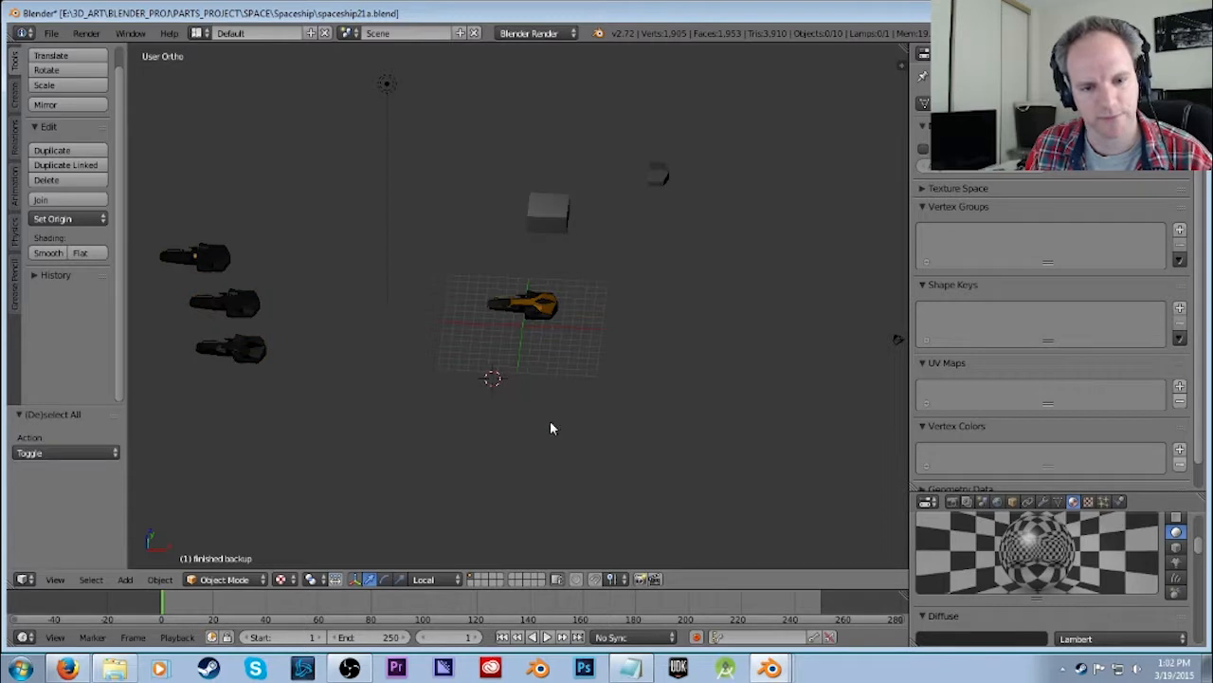
key(shift+a)
mouse_move(512, 412)
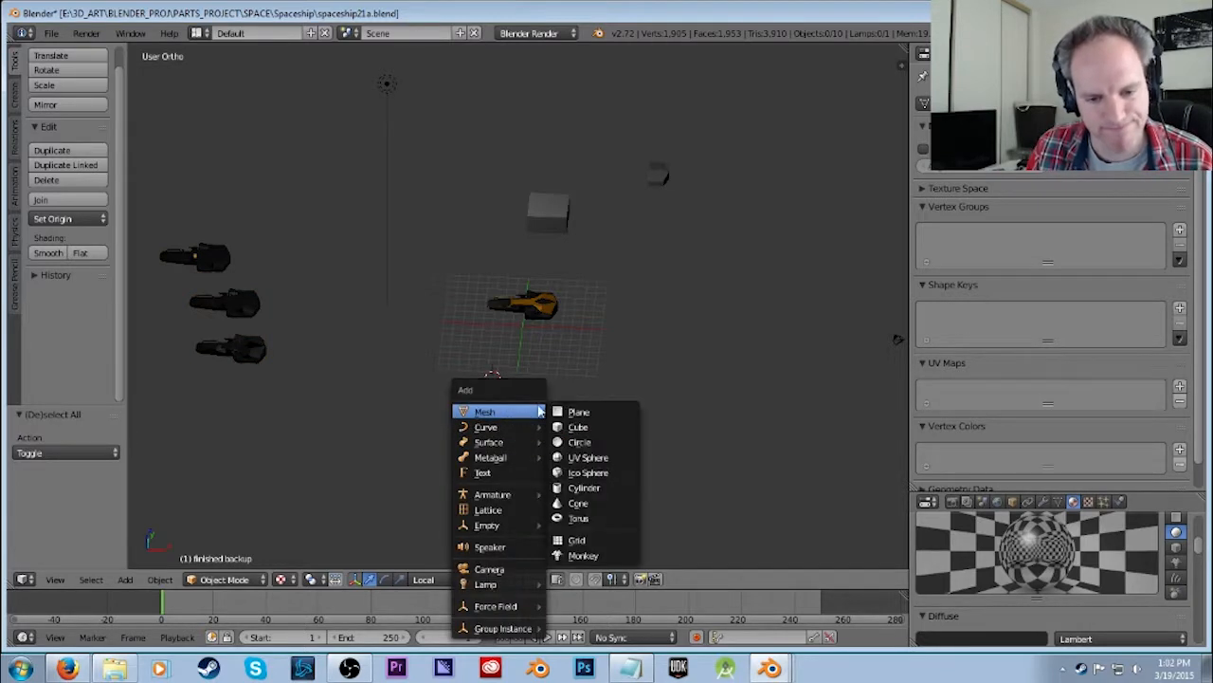
click(576, 428)
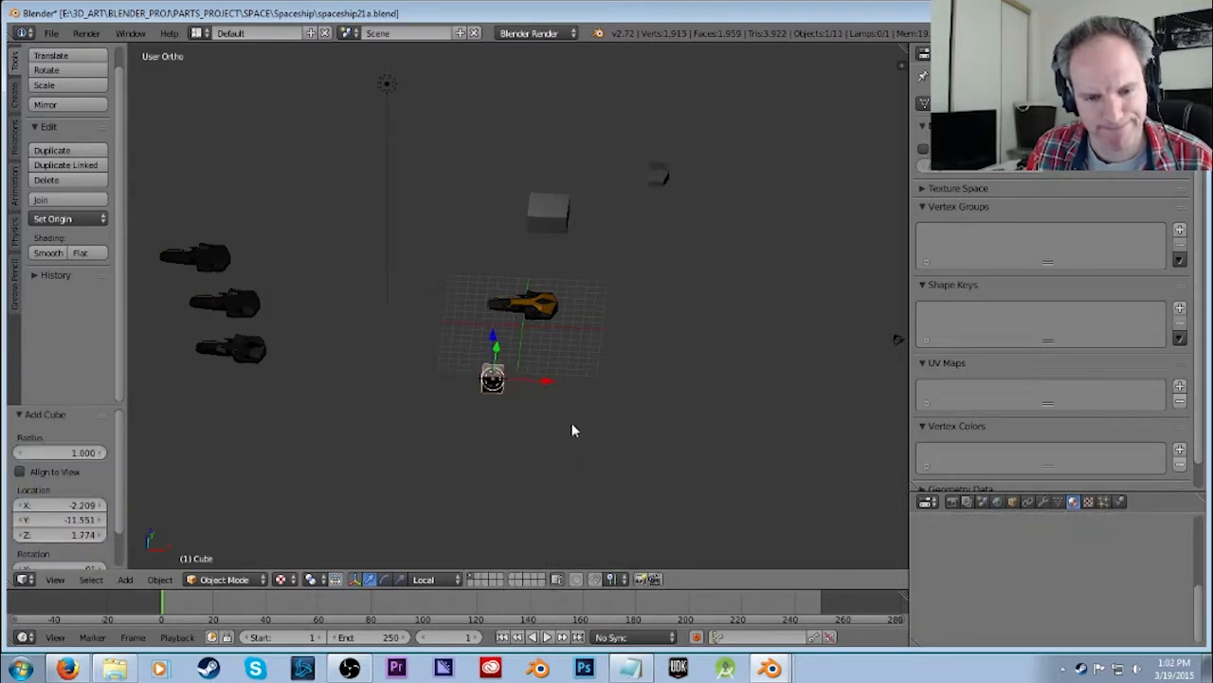
Set the new cube's X and Y dimensions to 50 each.
click(901, 64)
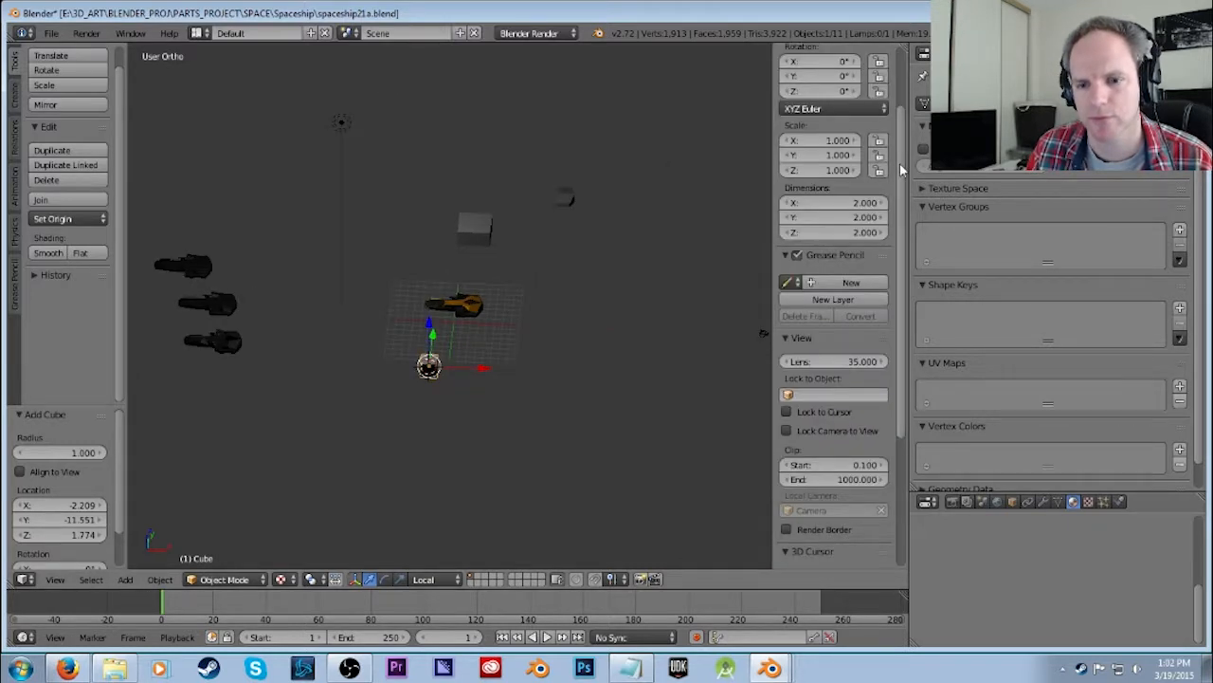
scroll(882, 190, up, 4)
click(854, 294)
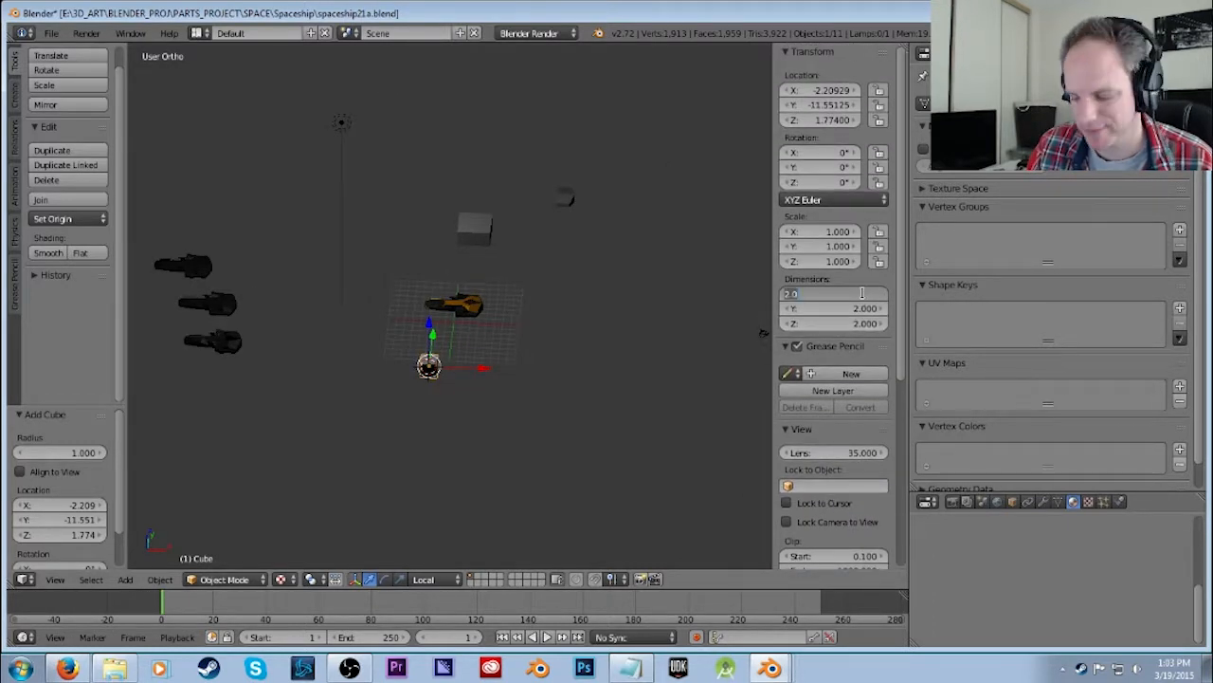
key(Return)
click(846, 294)
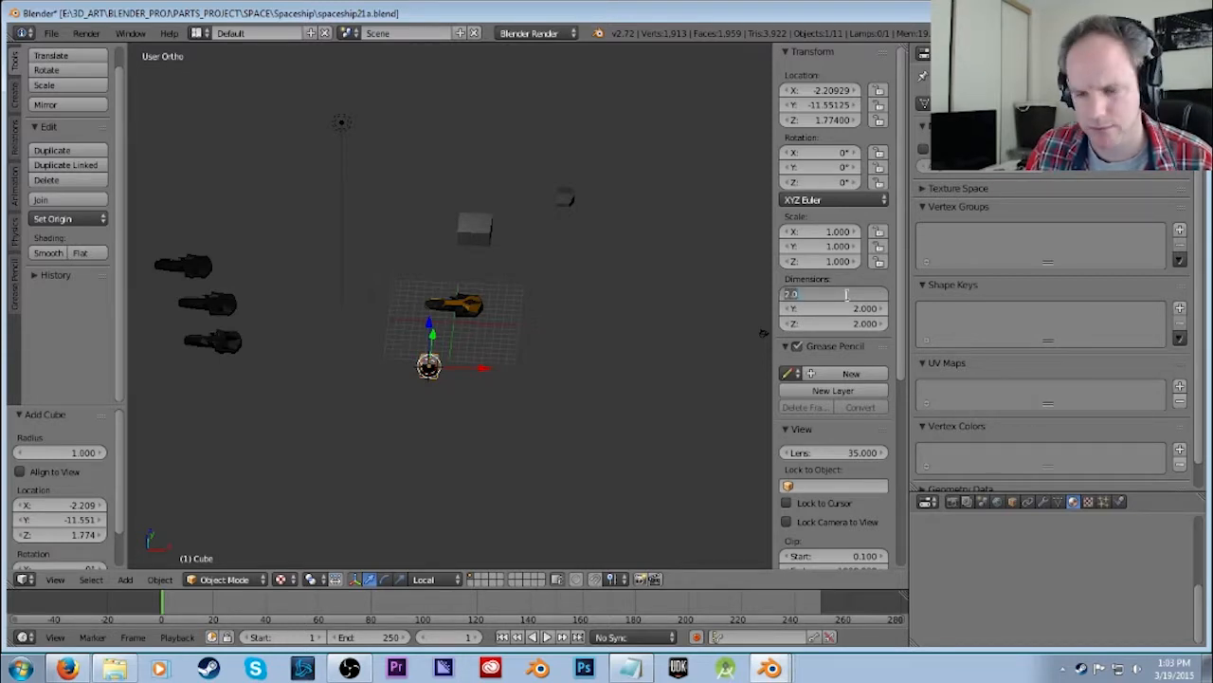
key(Return)
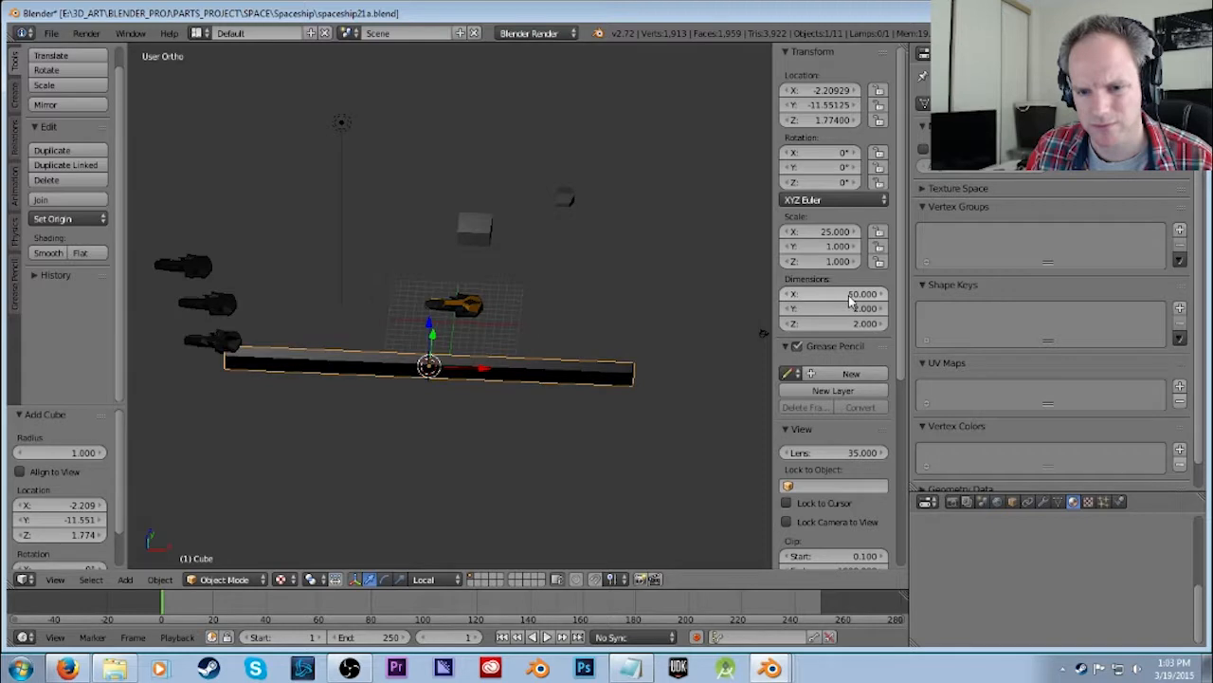
click(852, 306)
text(50)
key(Return)
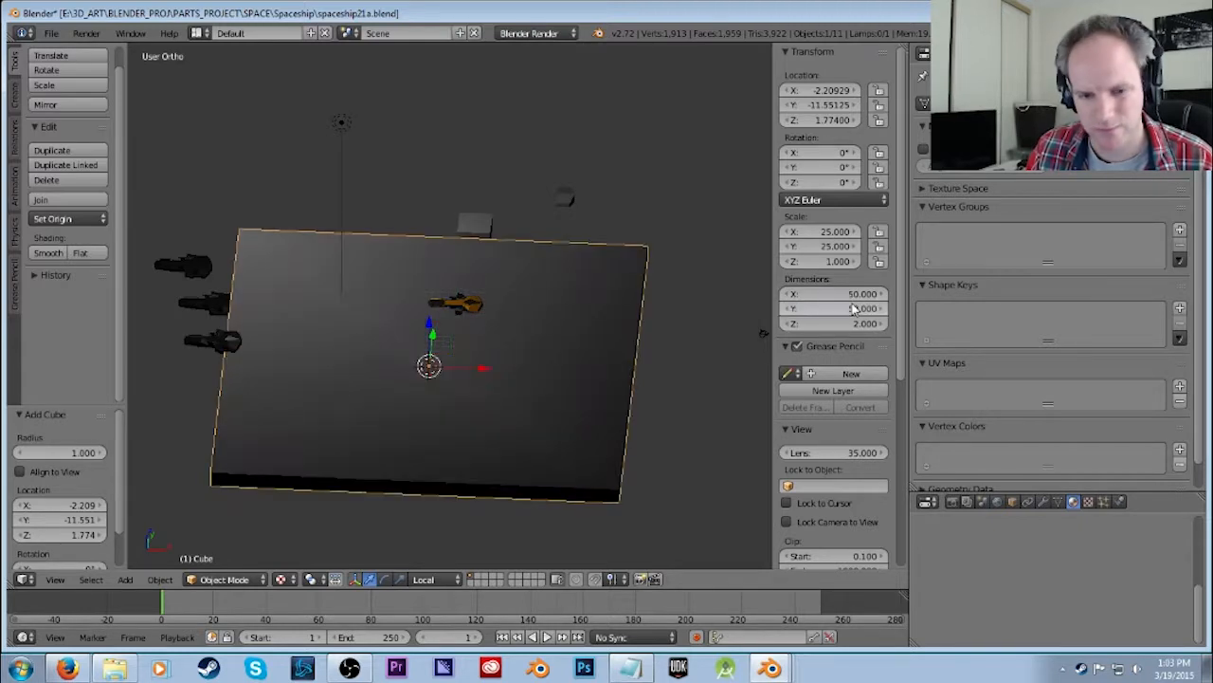
Set the cube's Z dimension to 0.01 to flatten it into a thin floor plate.
click(850, 322)
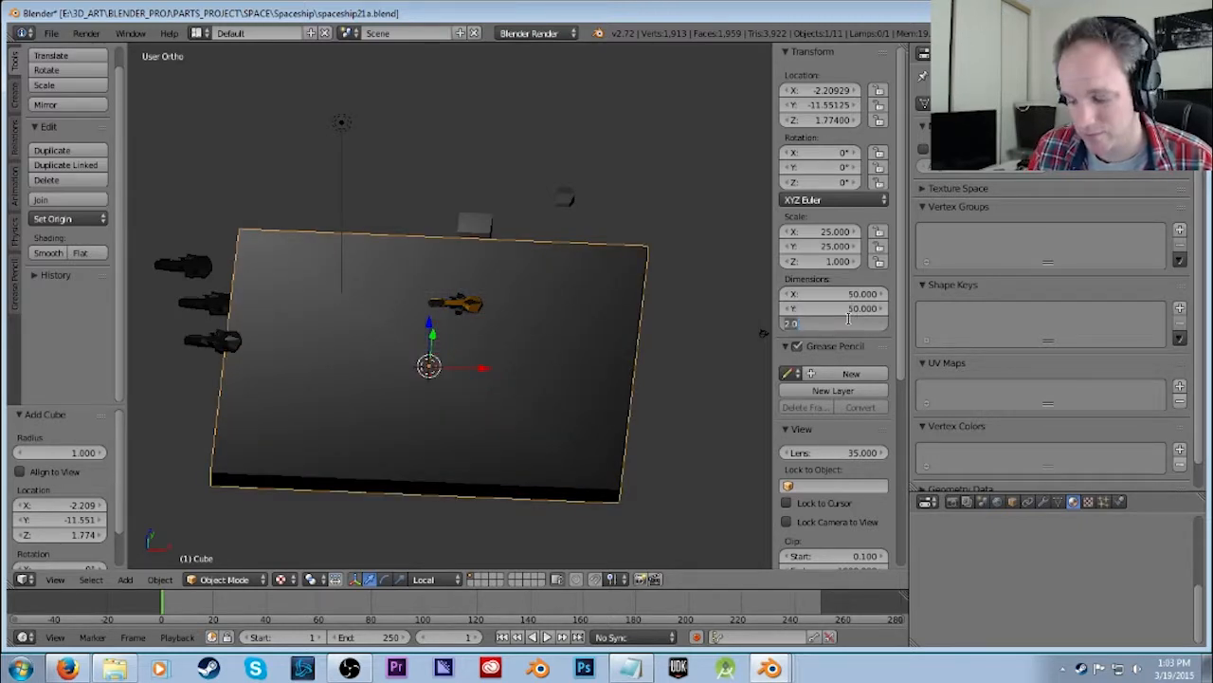
key(Escape)
click(855, 324)
text(0.01)
key(Return)
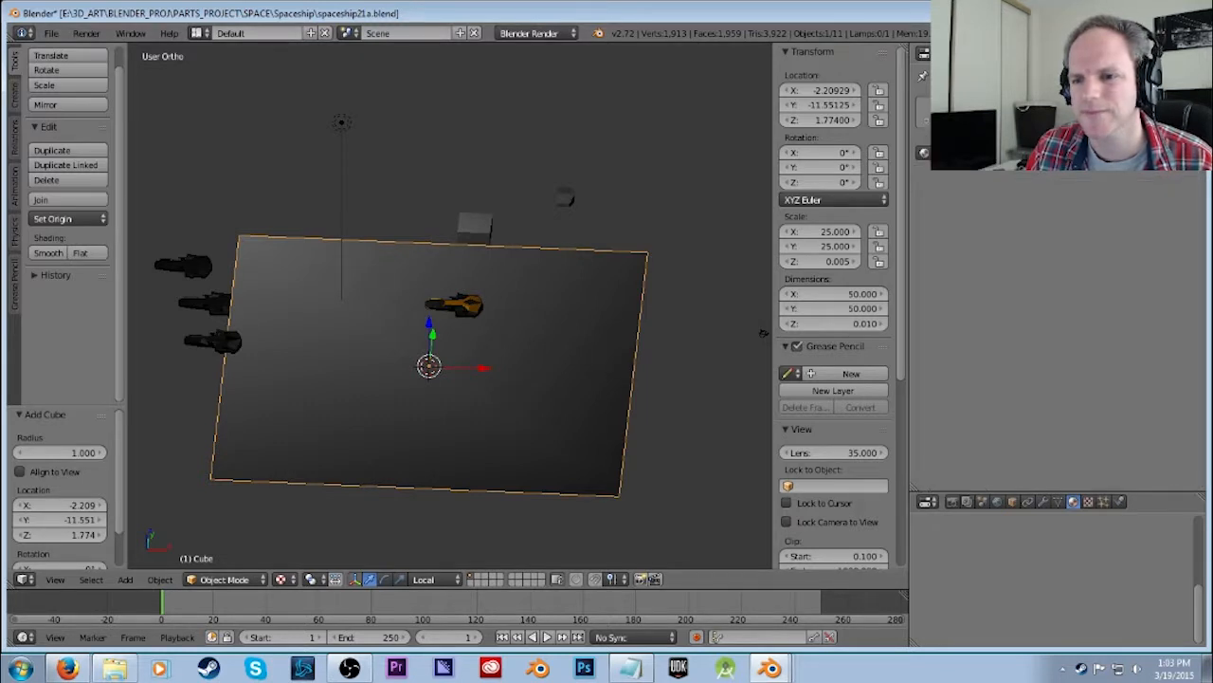
Add a material slot with a new material to the floor plate and open the list of existing materials.
click(924, 154)
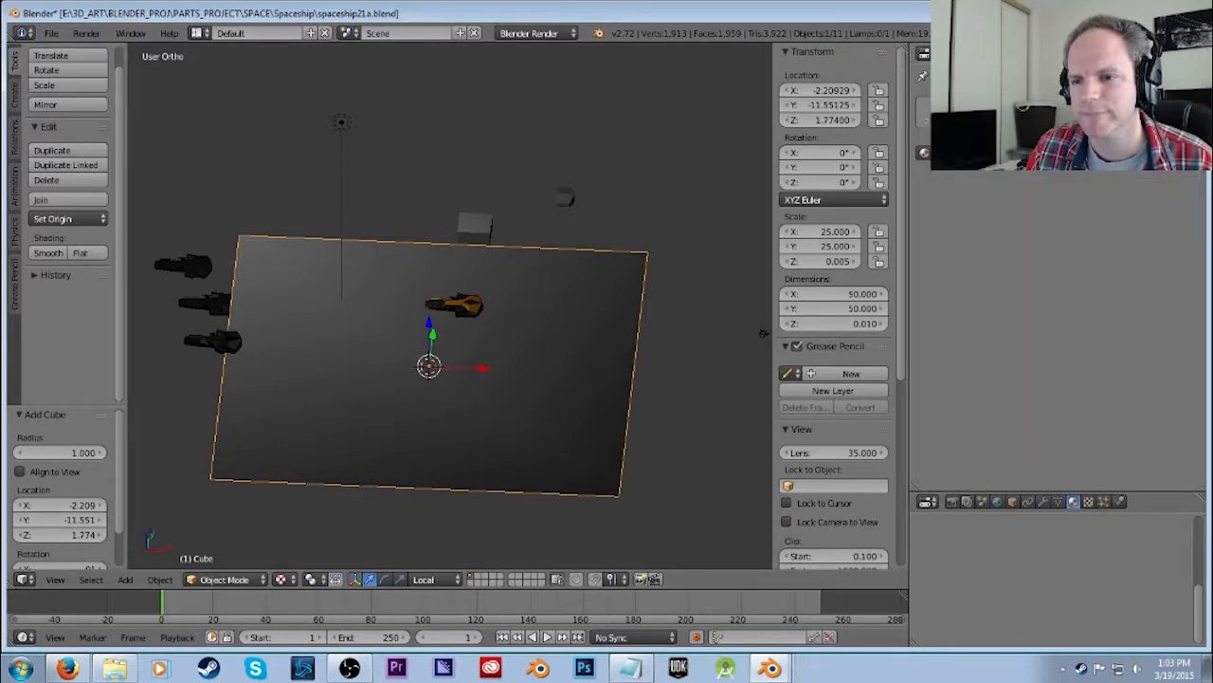
click(926, 109)
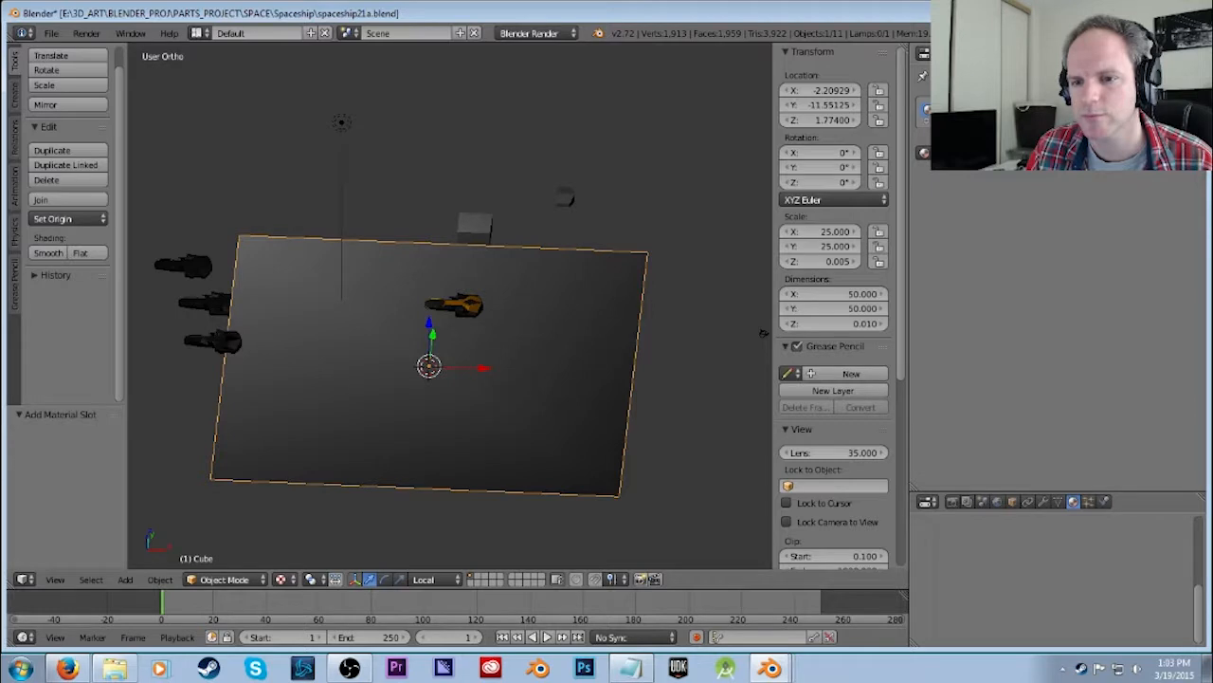
click(993, 154)
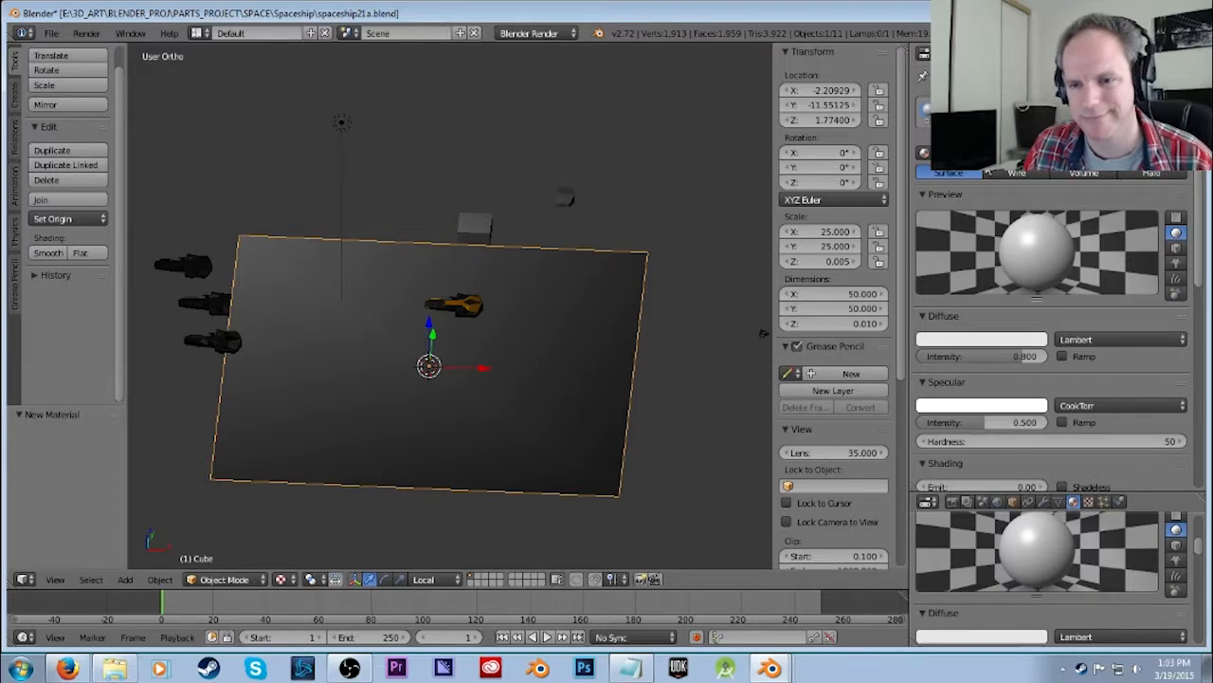
click(925, 154)
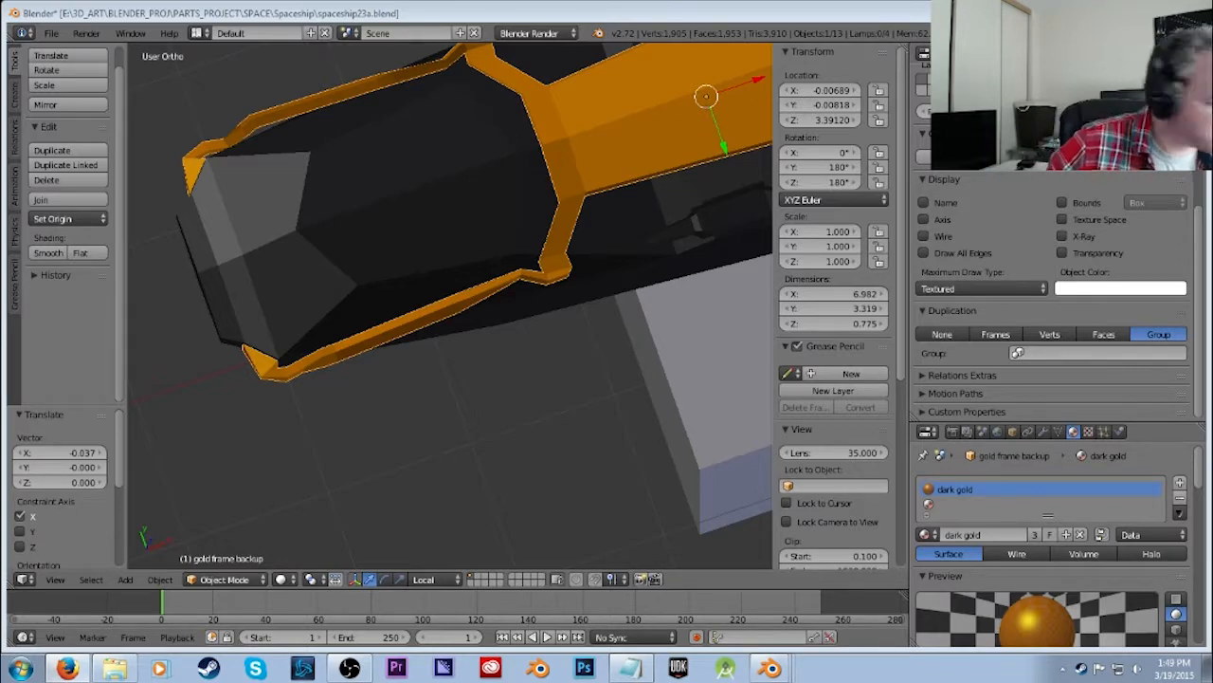
Start a test render of the scene, then return to the 3D view.
middle_drag(541, 446, 528, 334)
key(F12)
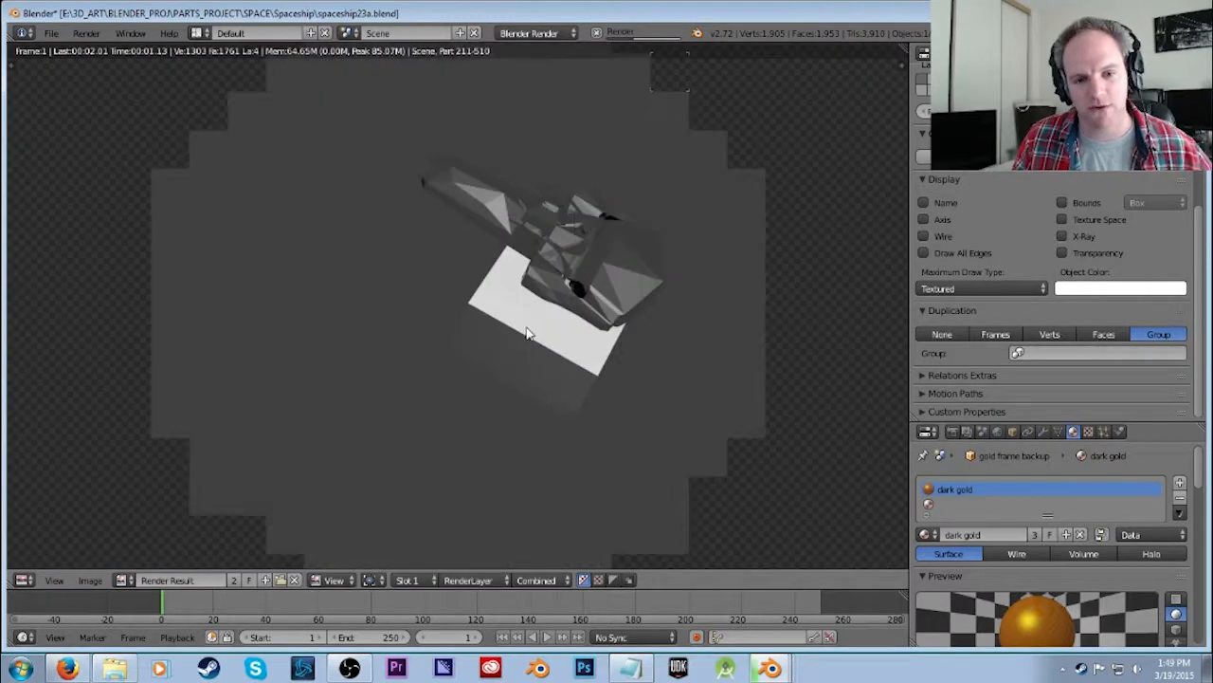
key(Escape)
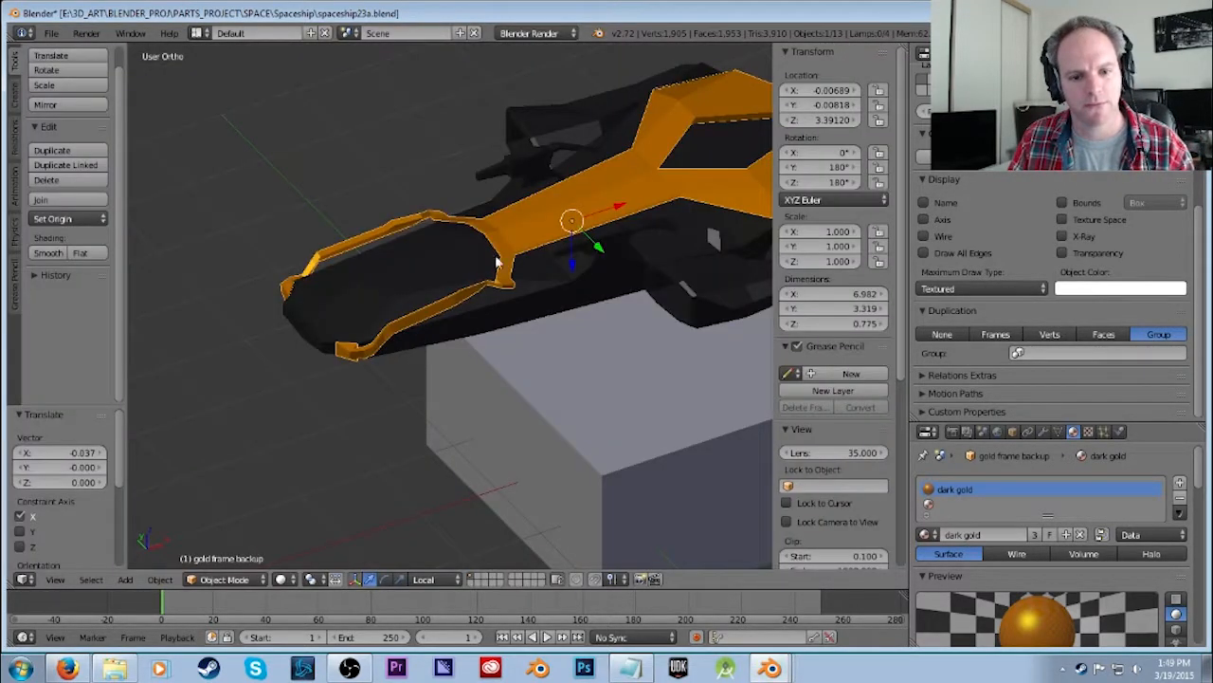
Select the gold frame backup object and display the settings of its dark gold material.
right_click(527, 228)
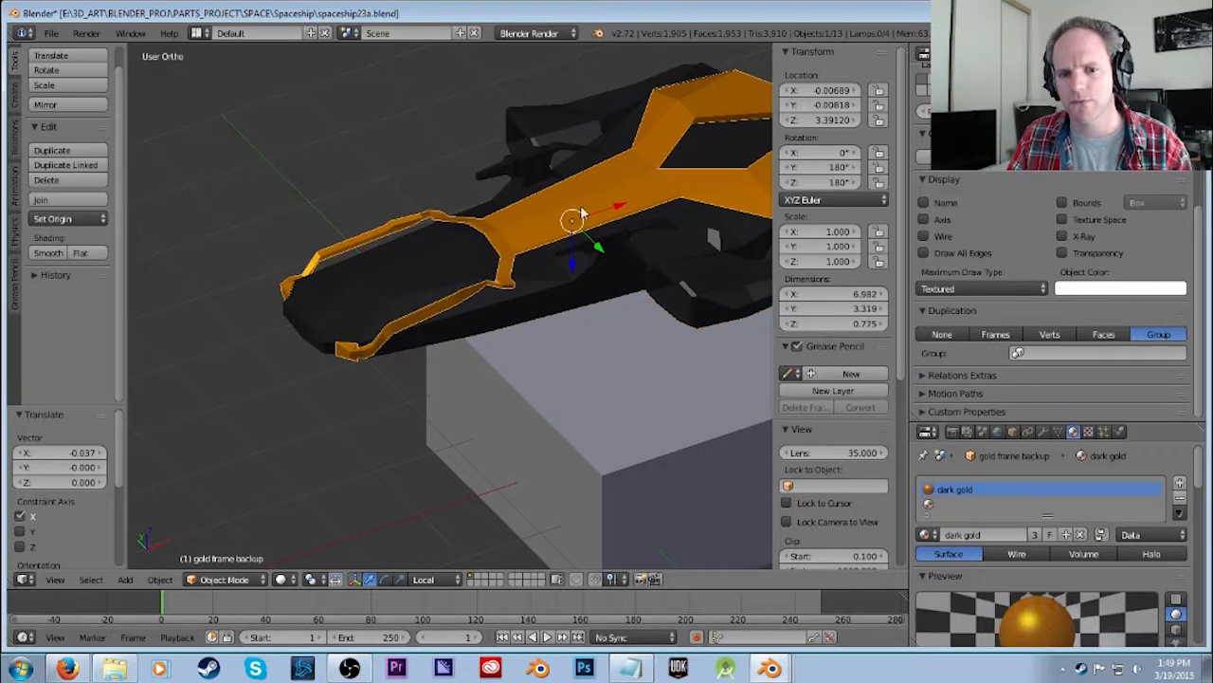
scroll(1082, 238, up, 6)
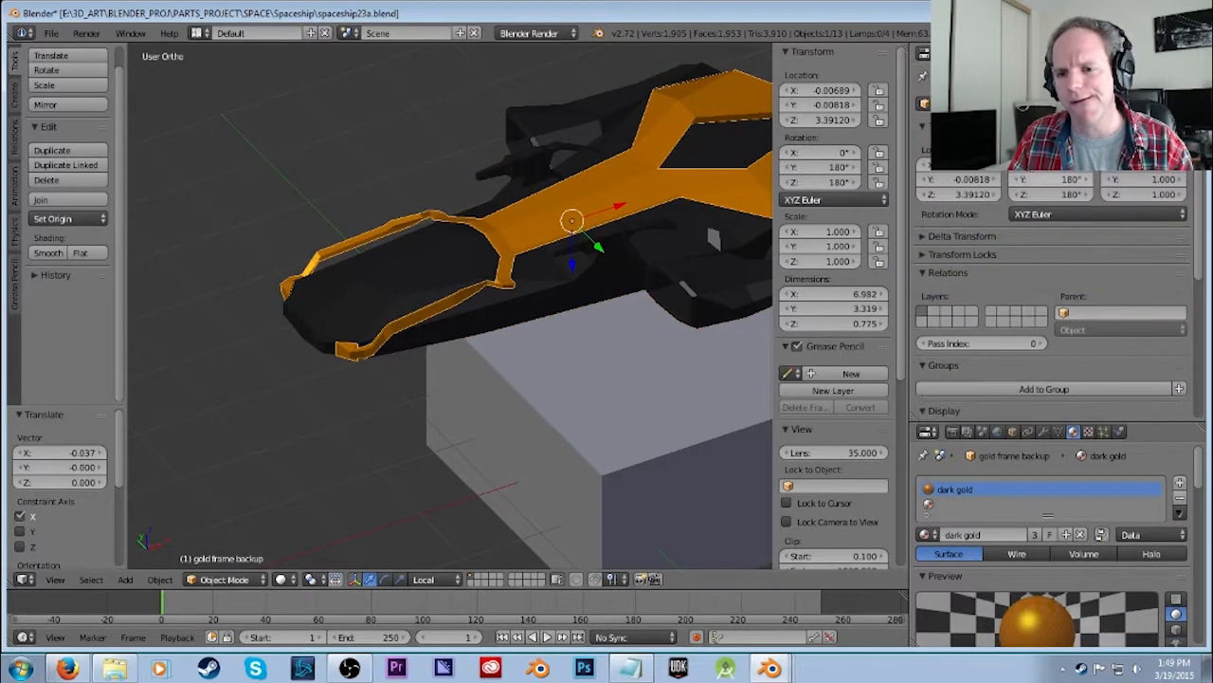
click(1073, 53)
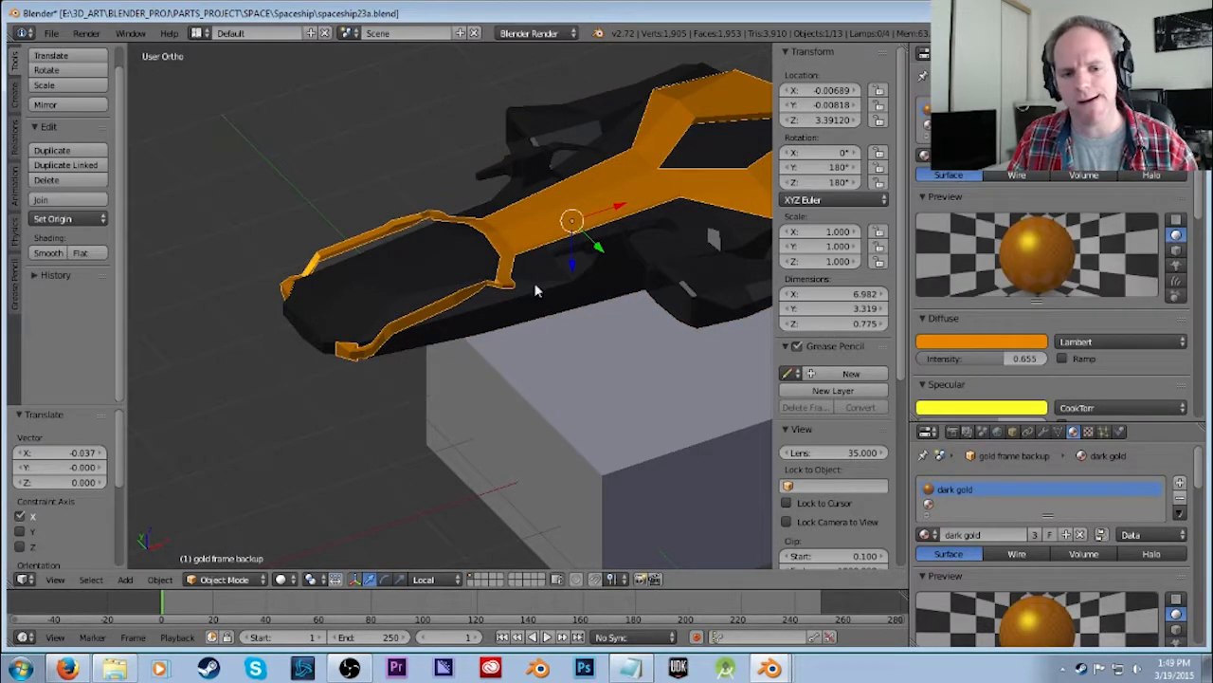
Test-render the scene from the camera view, examine the ship's frame in the result, and return to the 3D view.
middle_drag(540, 309, 500, 311)
scroll(500, 311, down, 2)
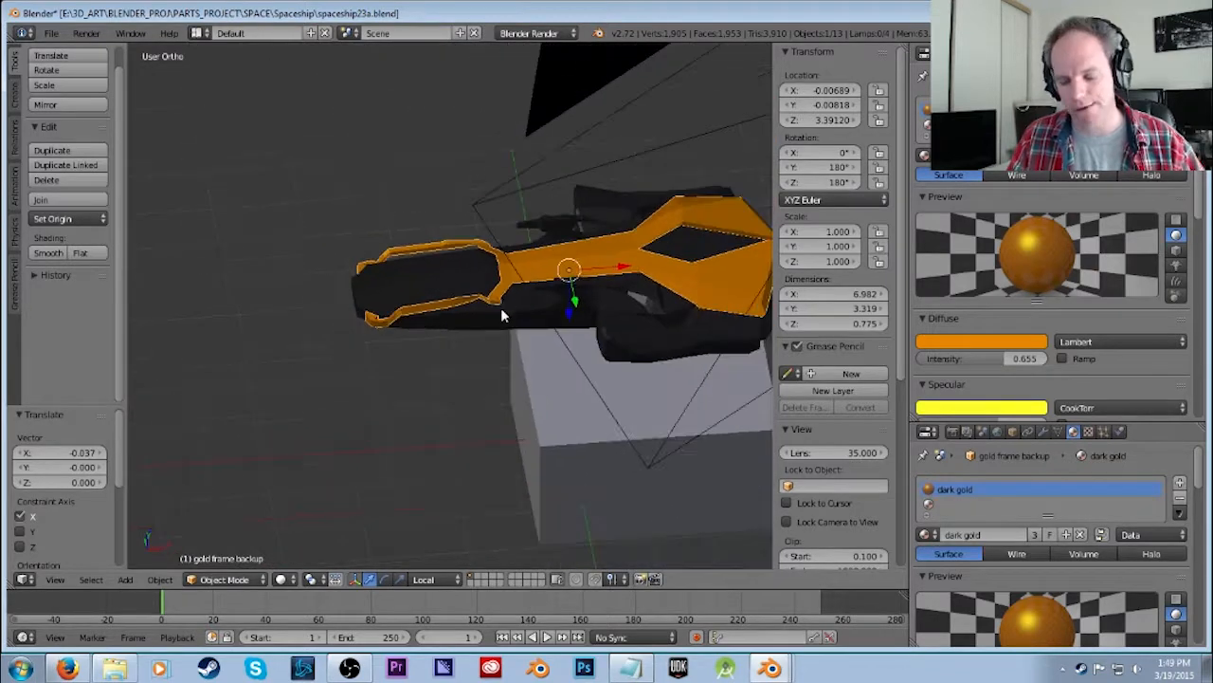
key(KP_0)
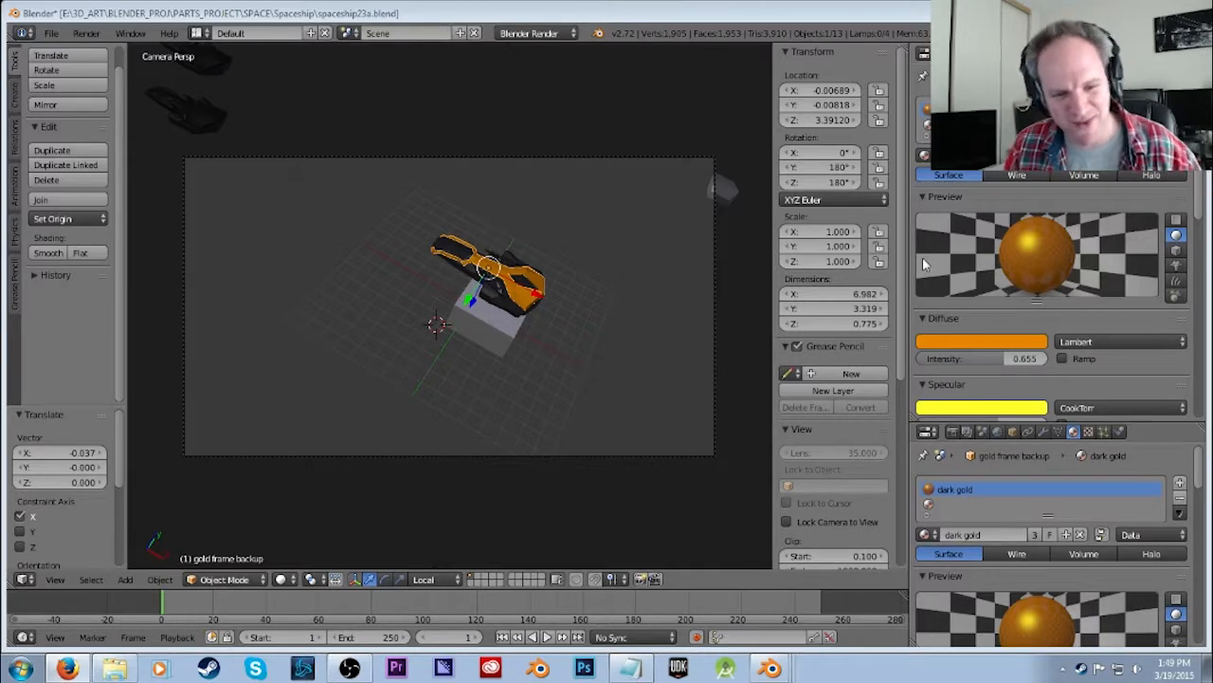
scroll(504, 377, up, 1)
scroll(504, 377, up, 1)
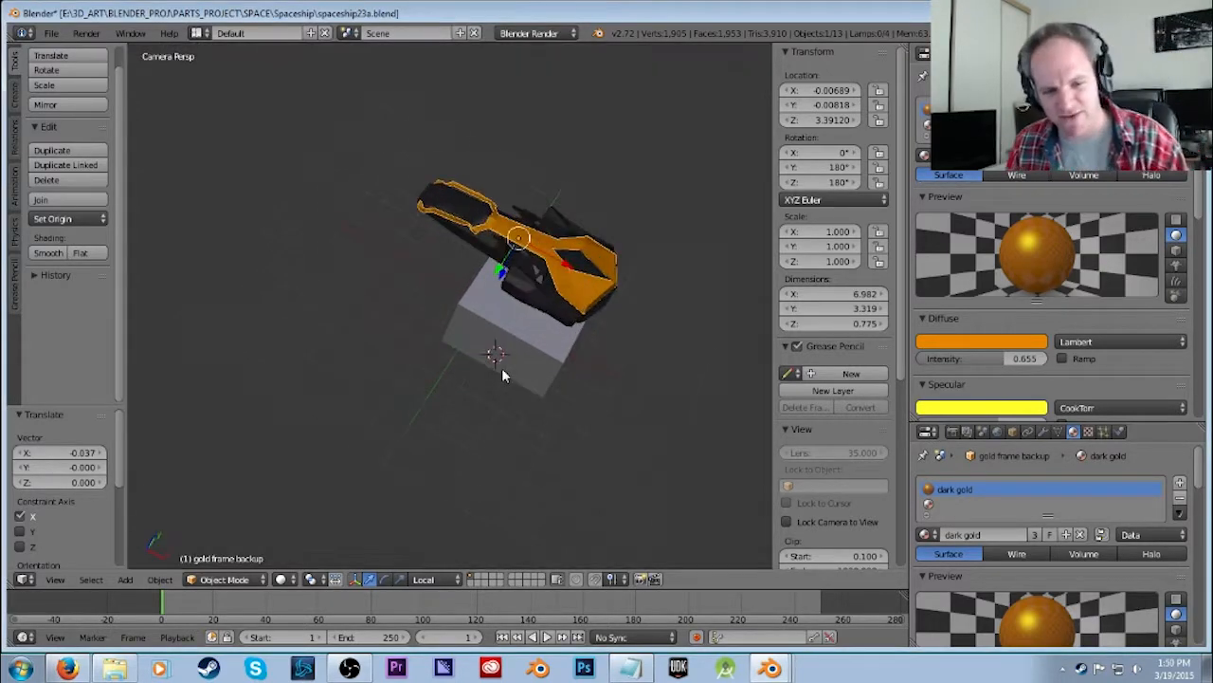
key(F12)
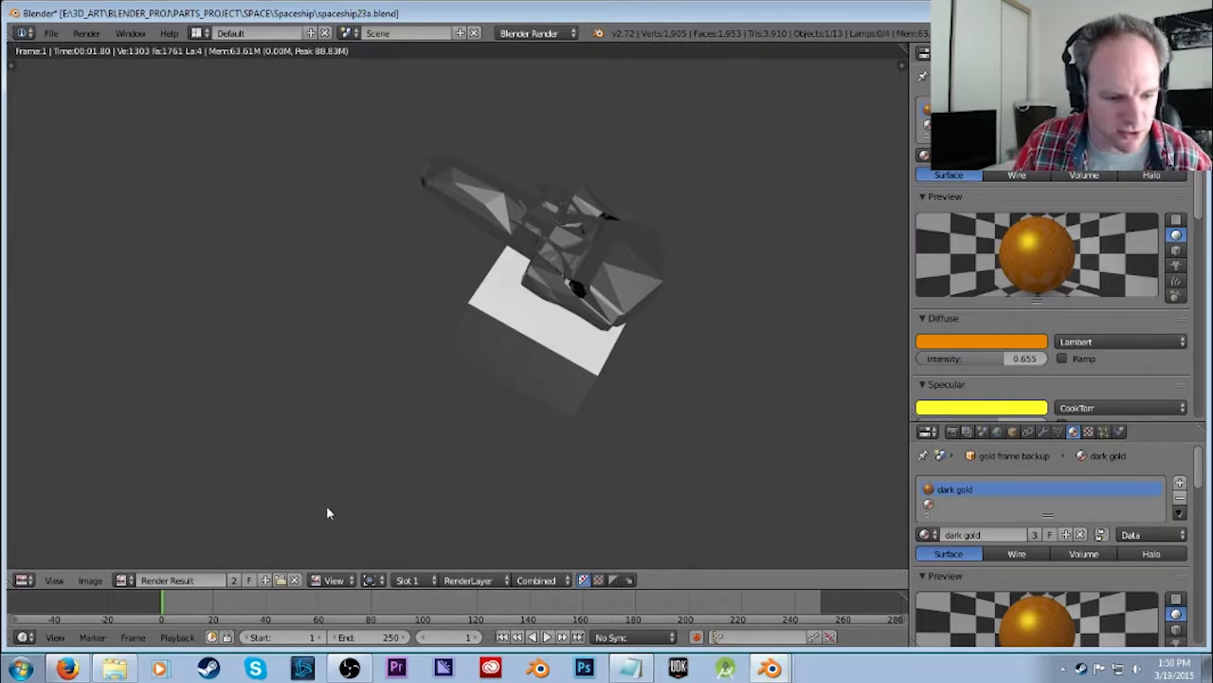
scroll(427, 412, up, 3)
scroll(467, 400, down, 3)
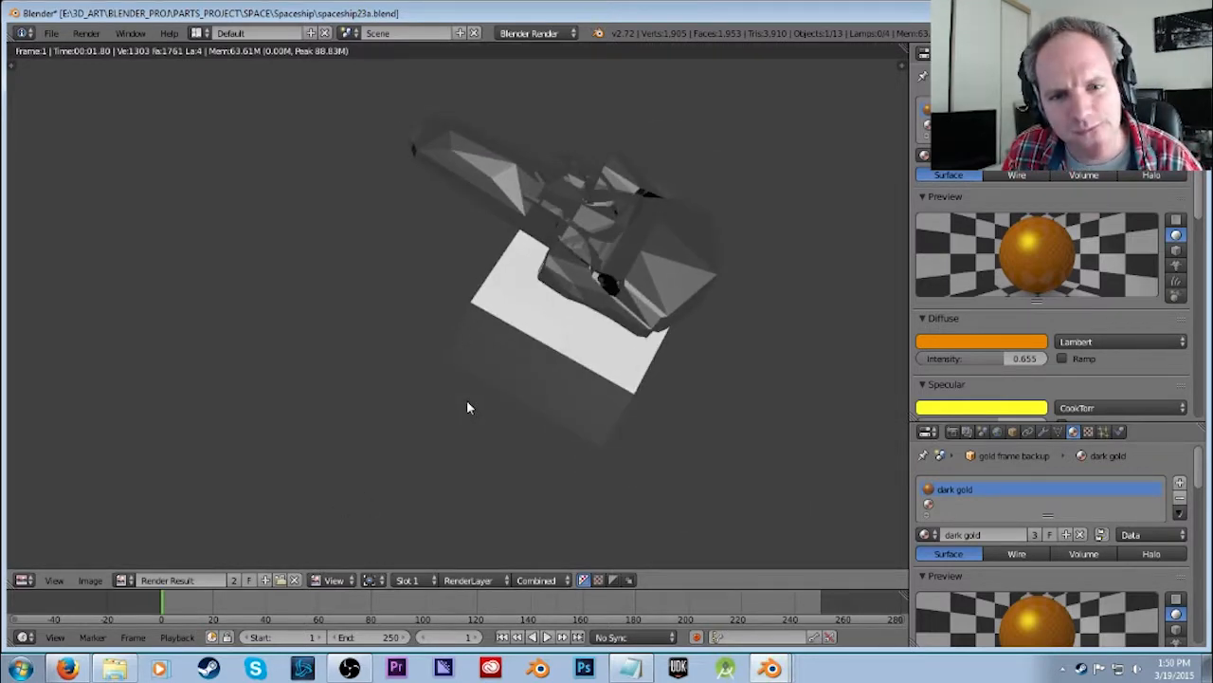
key(Escape)
Select the gold frame backup object and set its Duplication to None.
right_click(587, 291)
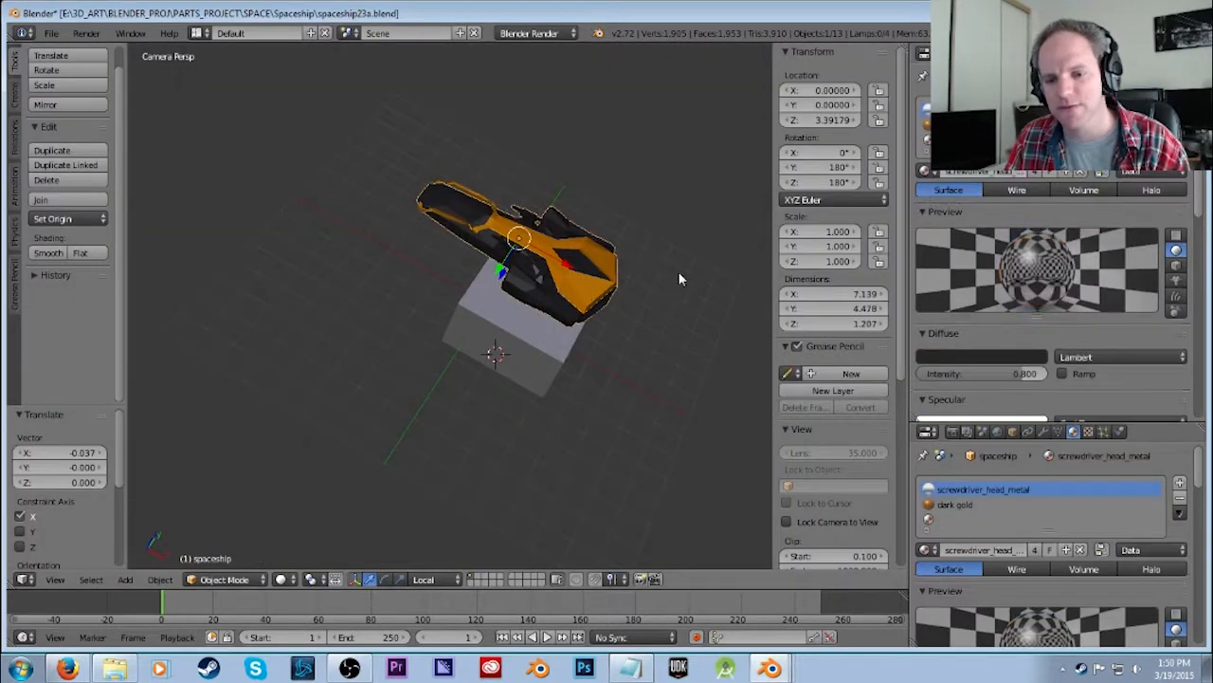
right_click(602, 292)
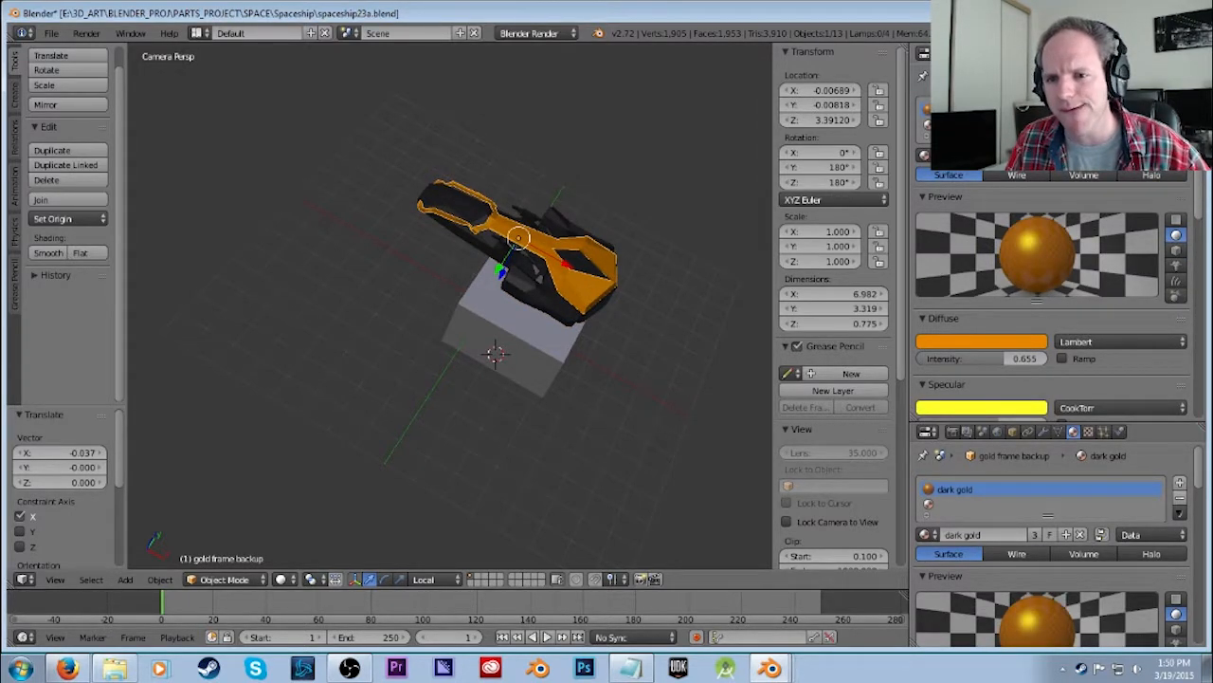
click(1013, 54)
scroll(1053, 312, down, 6)
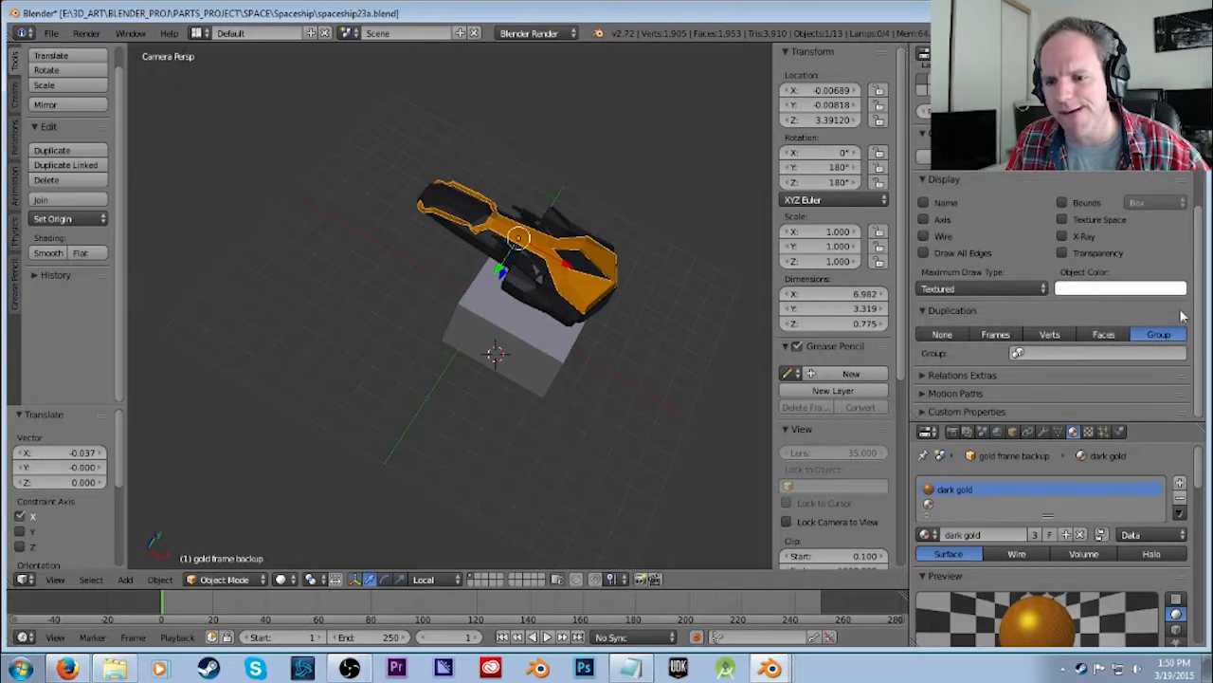
click(648, 398)
Save the project over the existing spaceship23a.blend file.
key(ctrl+s)
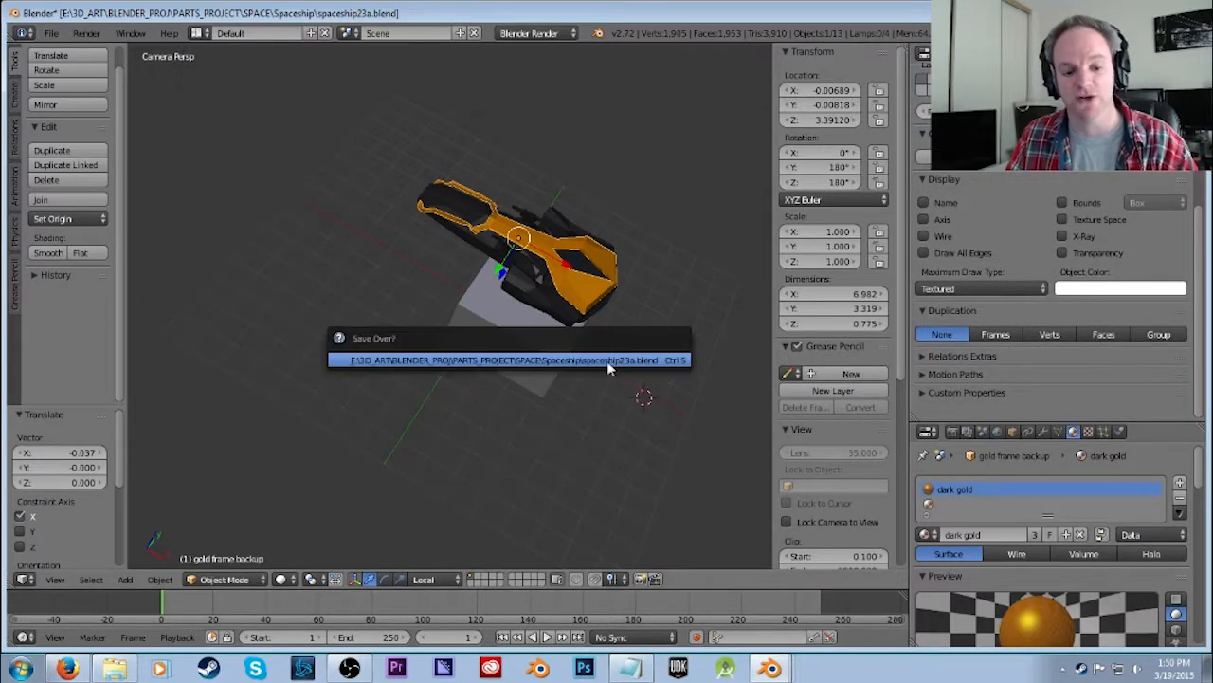
click(608, 364)
click(607, 364)
Render the scene again to check the gold frame on the ship, then close the render result.
key(F12)
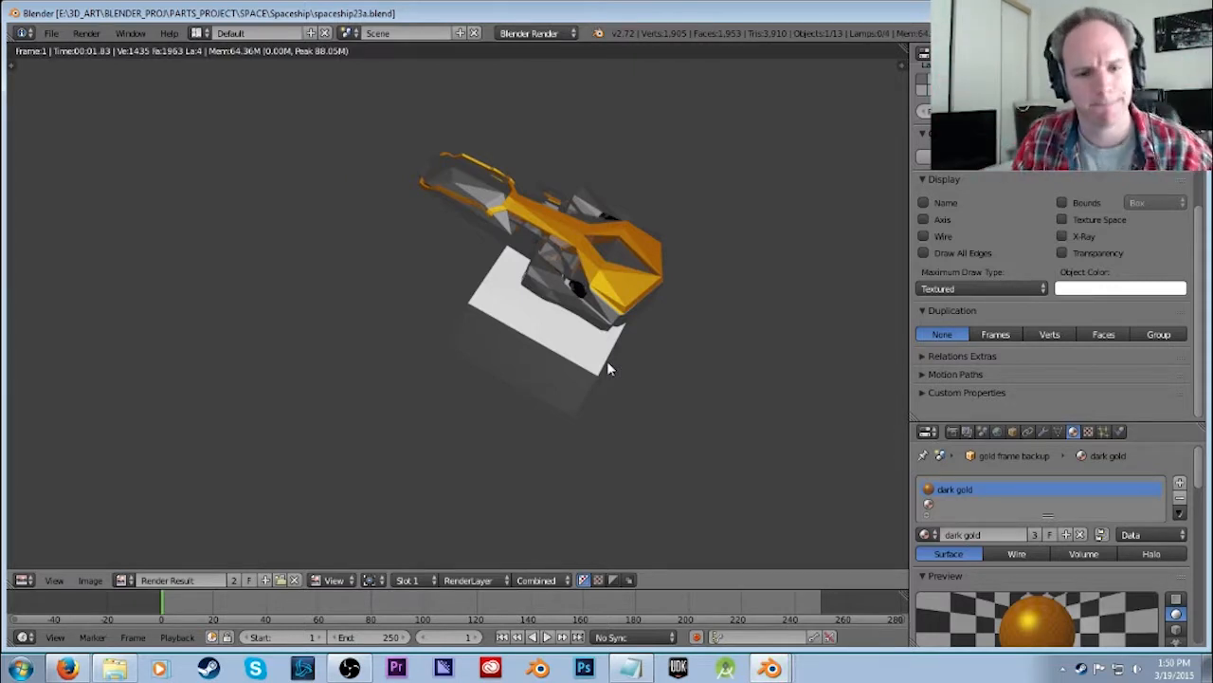
scroll(661, 284, up, 2)
scroll(661, 283, down, 2)
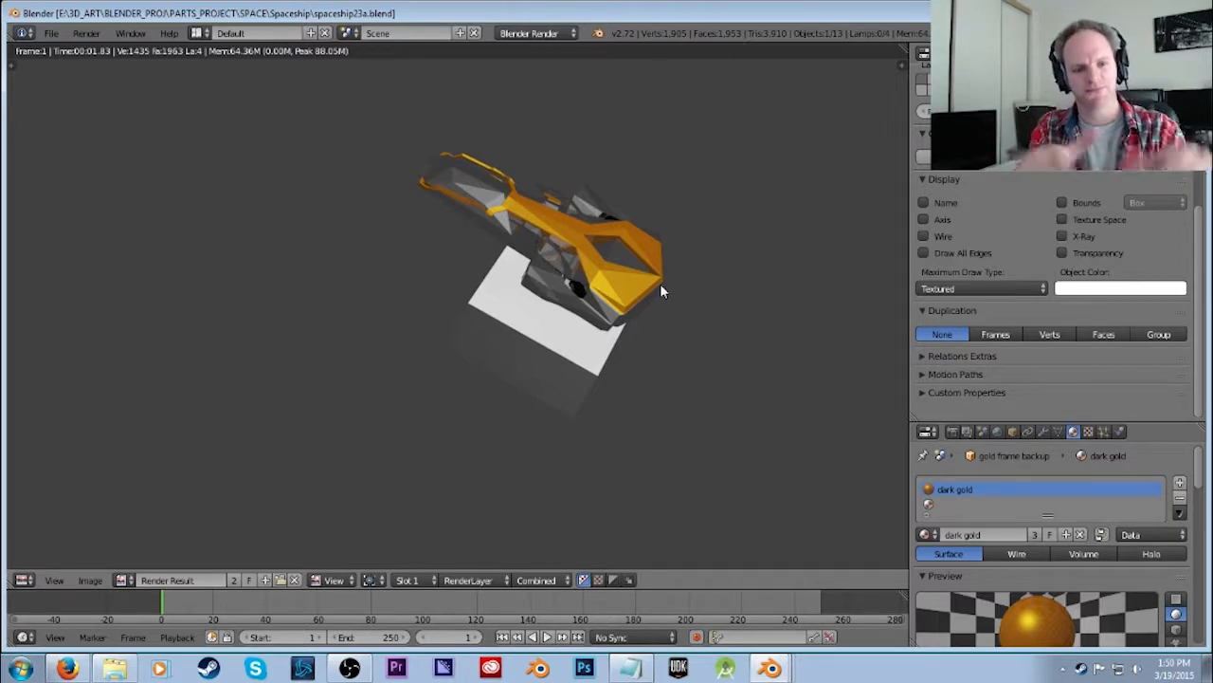
click(373, 291)
key(Escape)
Select the spaceship object and display the settings of its screwdriver_head_metal material.
right_click(539, 274)
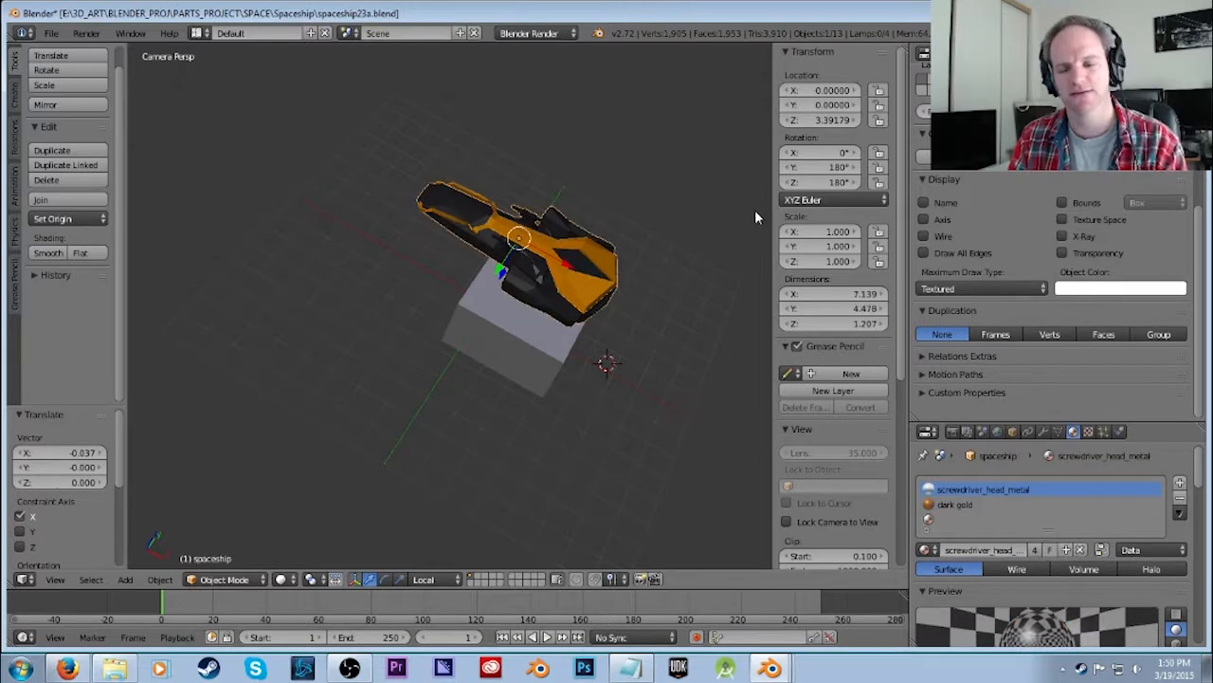
scroll(1104, 202, up, 6)
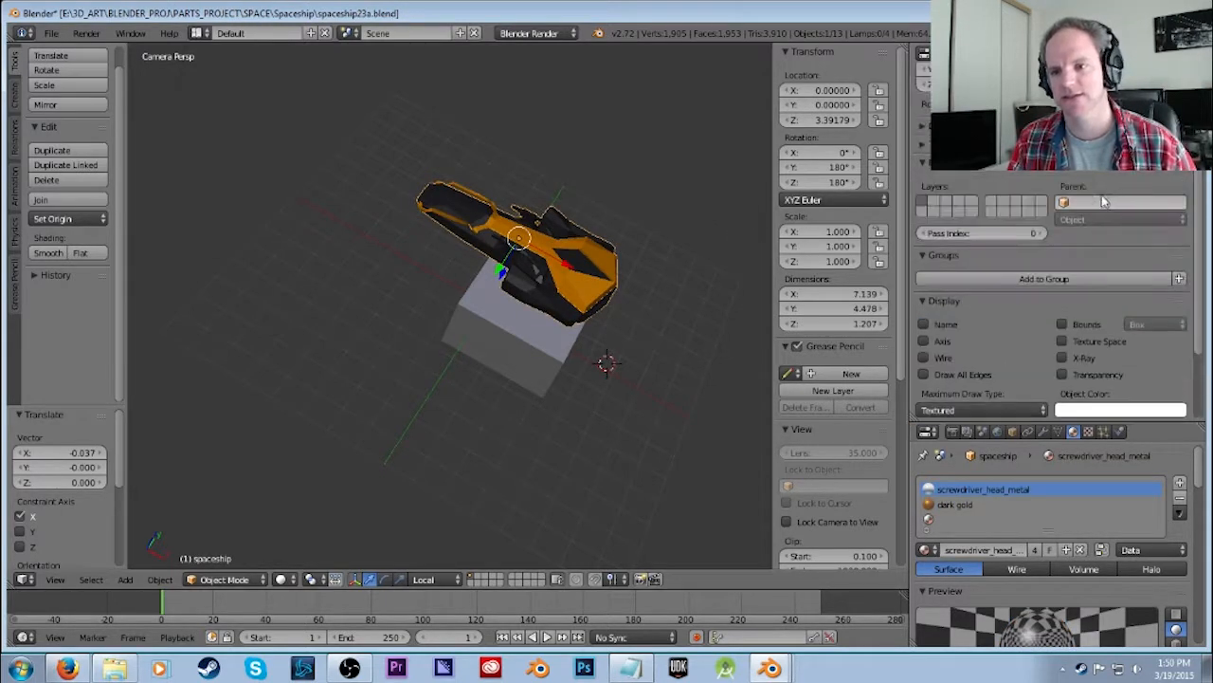
click(1073, 54)
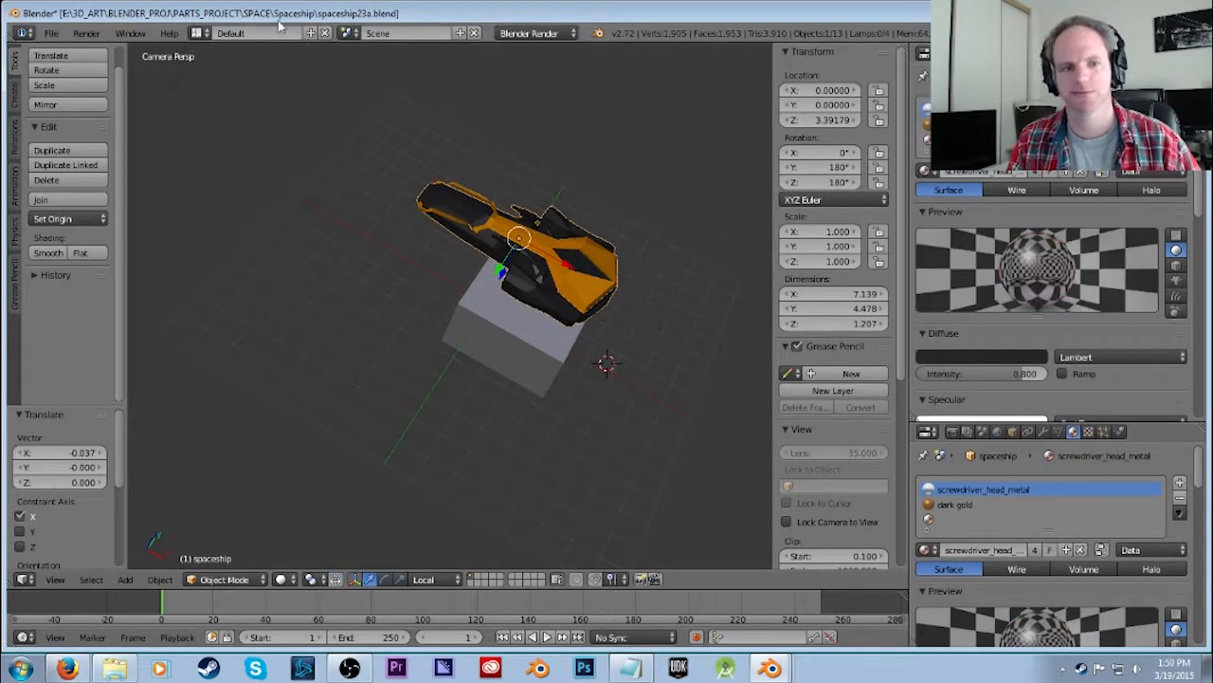
Save the project as a new file named spaceship25a.blend in the Spaceship folder.
click(51, 35)
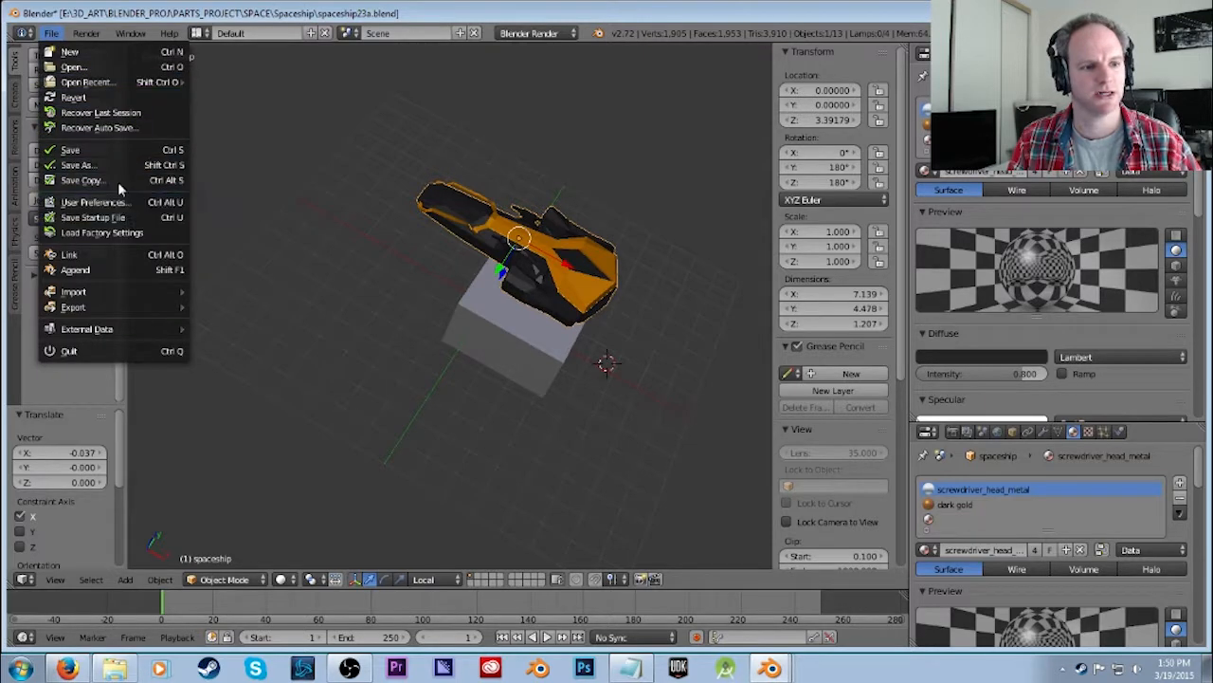
click(78, 165)
click(241, 91)
click(252, 91)
key(BackSpace)
text(5a.blend)
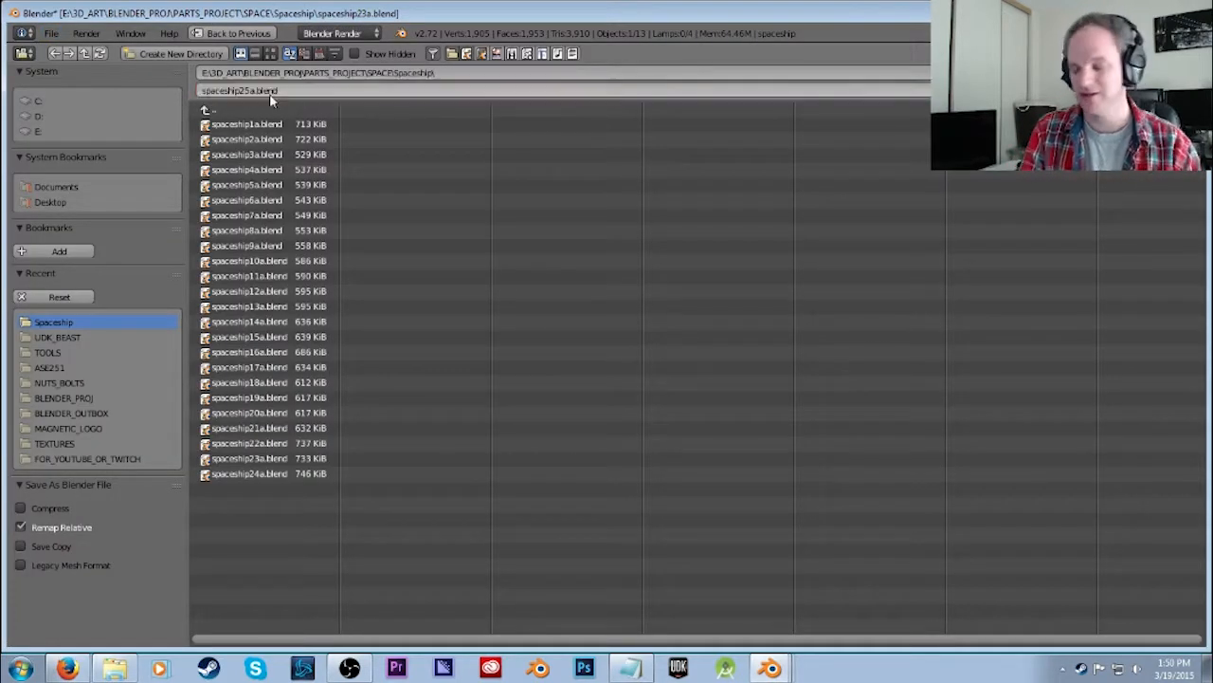
key(Return)
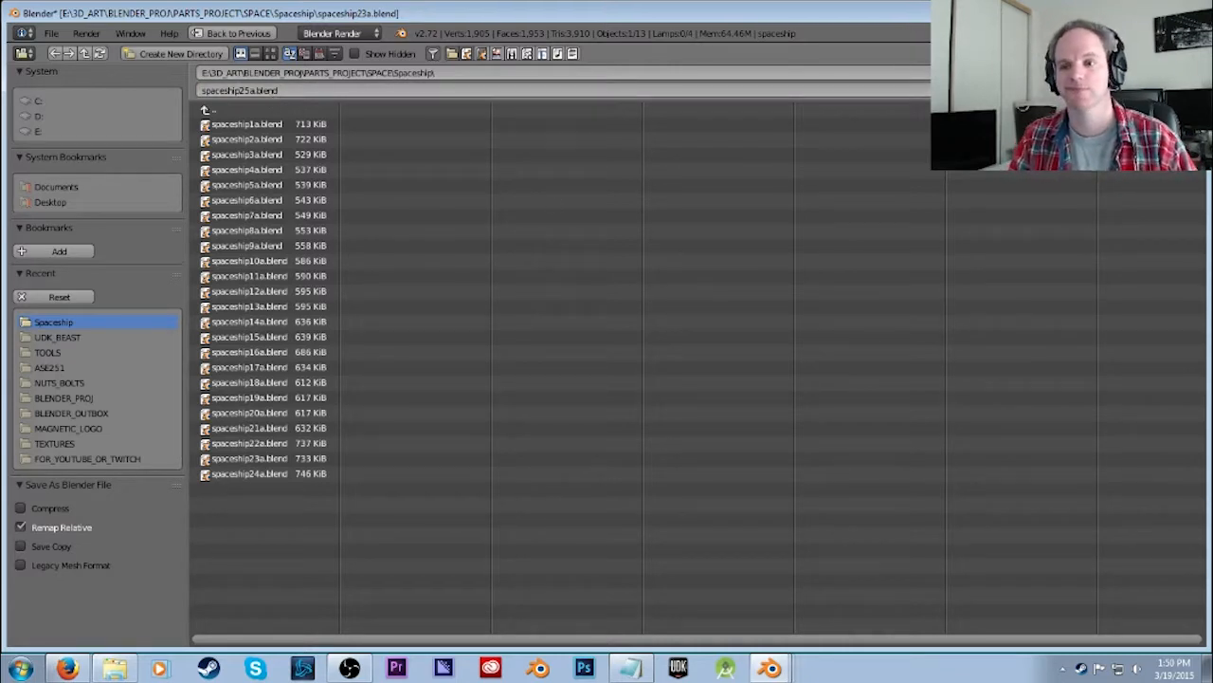
key(Return)
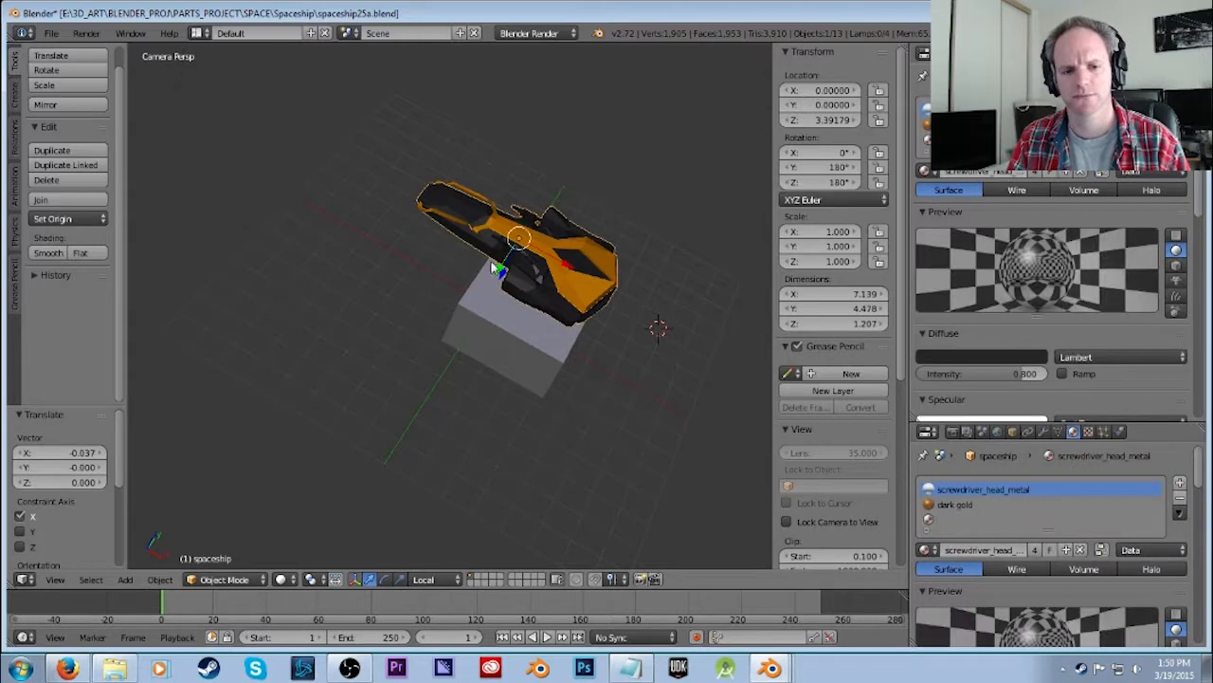
Remove the dark gold material slot from the spaceship and create a new material in the remaining empty slot.
mouse_move(606, 281)
middle_down()
mouse_move(614, 325)
mouse_move(599, 283)
middle_up()
scroll(510, 279, up, 8)
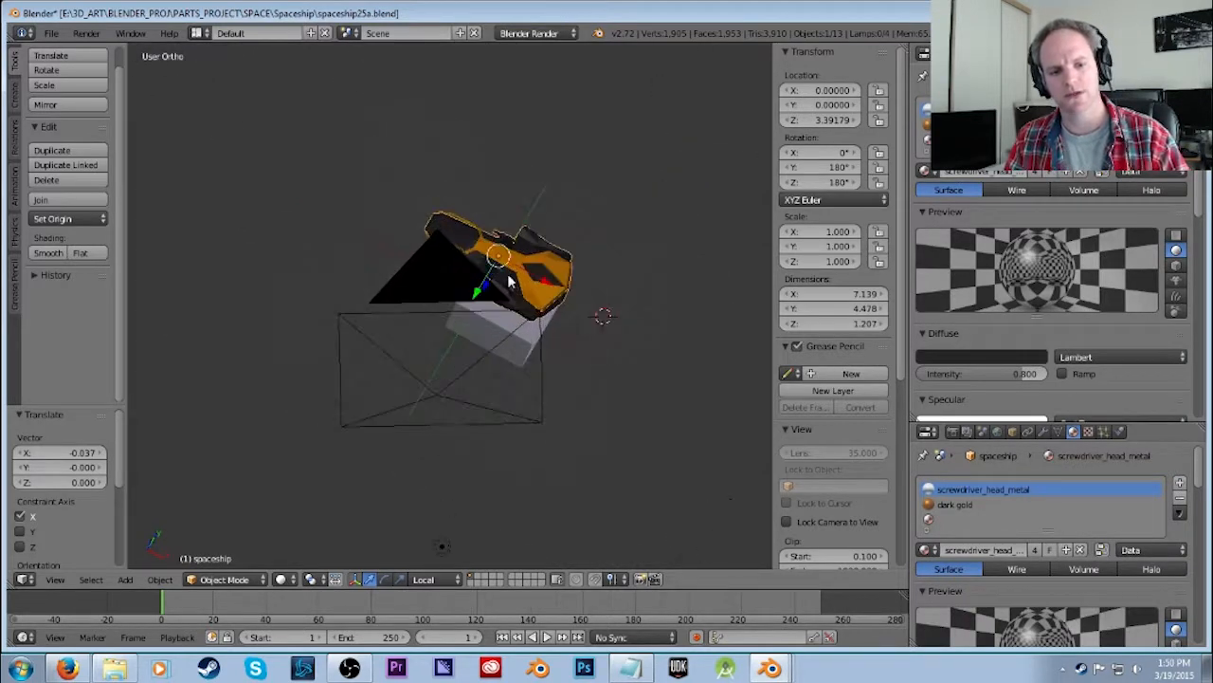
middle_drag(499, 296, 626, 249)
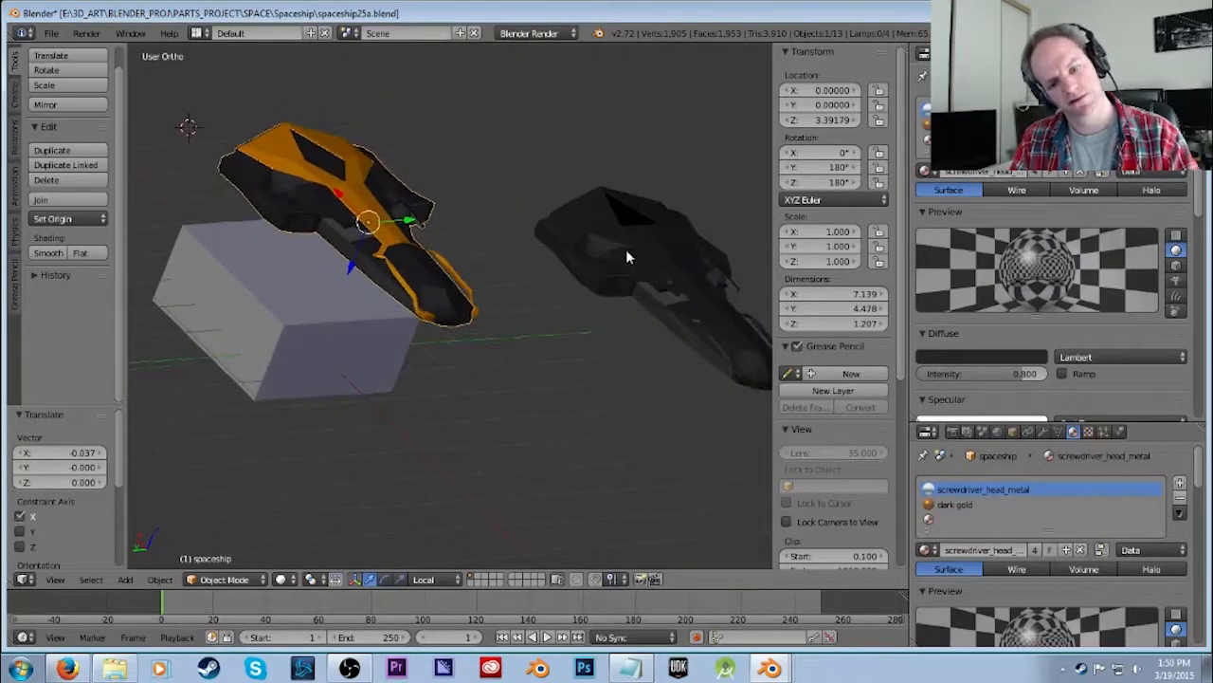
key(KP_1)
scroll(510, 262, up, 2)
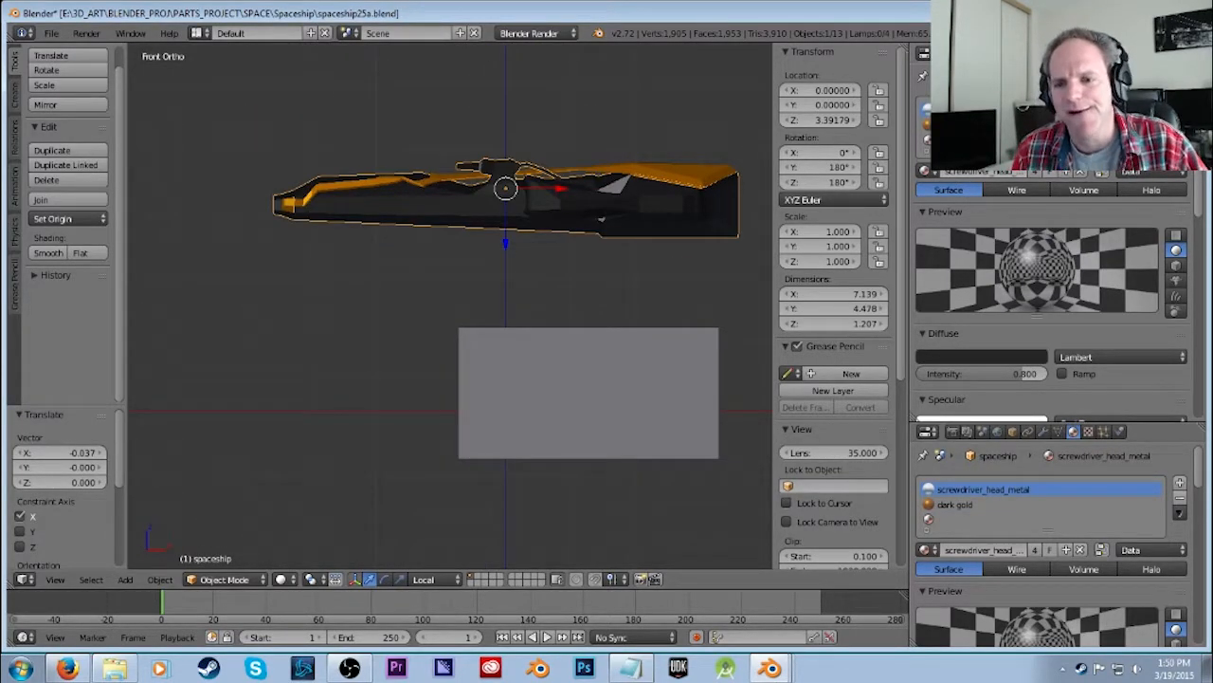
click(986, 504)
click(1180, 497)
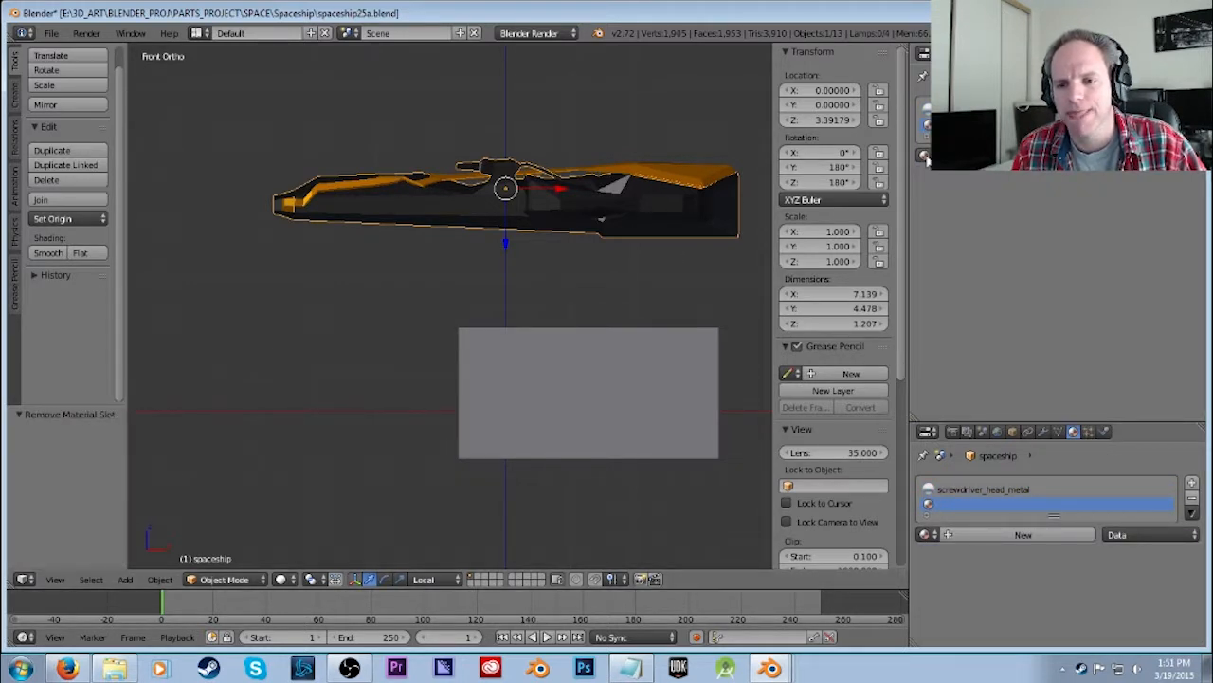
click(1023, 534)
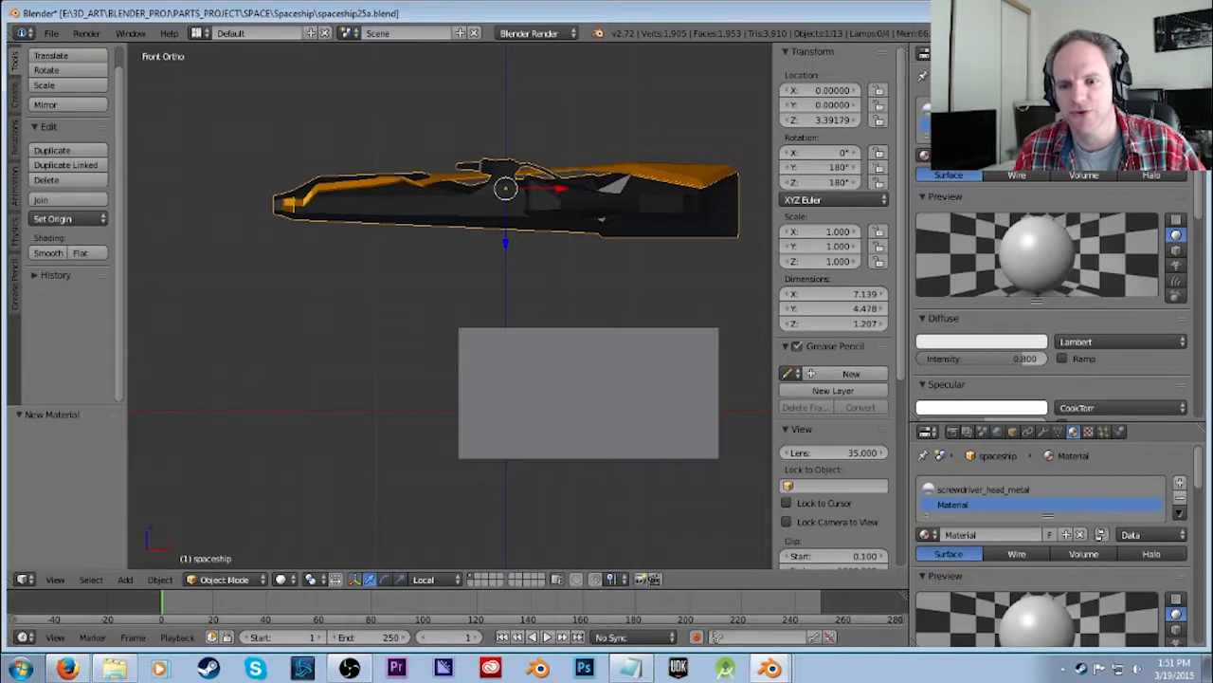
Set the new material's diffuse colour to black and its specular colour to bright purple, and review its remaining shading options.
click(988, 343)
click(1048, 239)
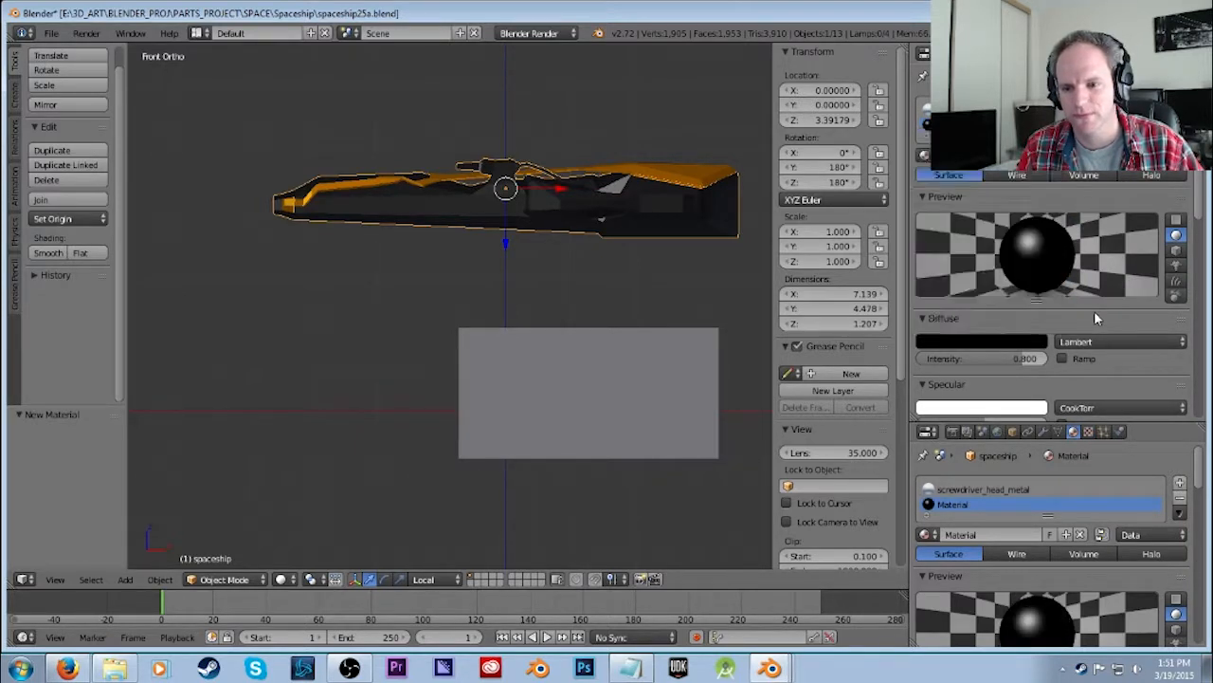
click(997, 409)
click(1013, 286)
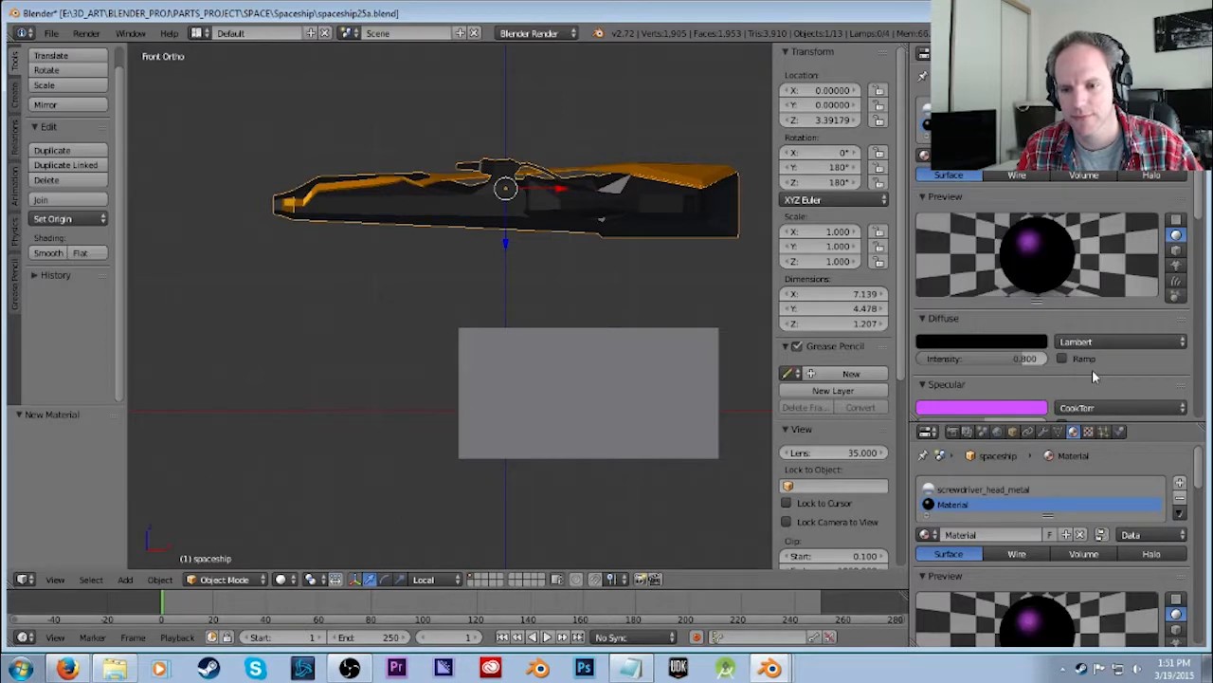
click(1067, 384)
scroll(1060, 375, down, 5)
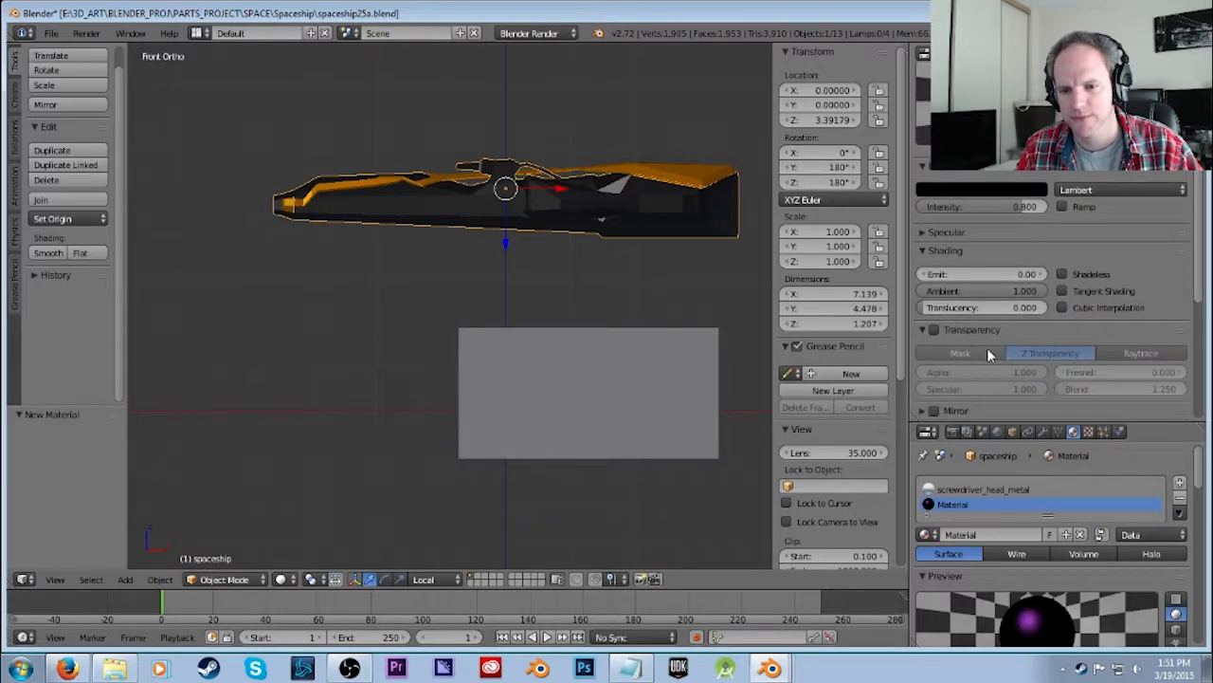
scroll(987, 350, down, 3)
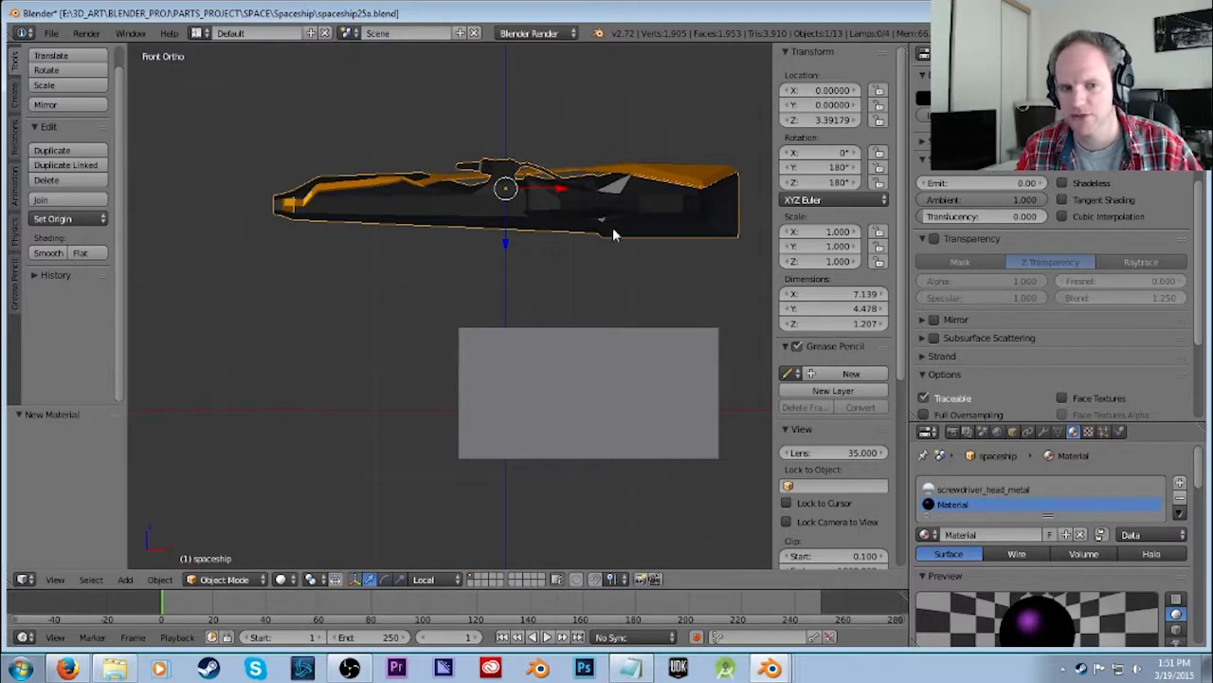
scroll(1031, 229, up, 8)
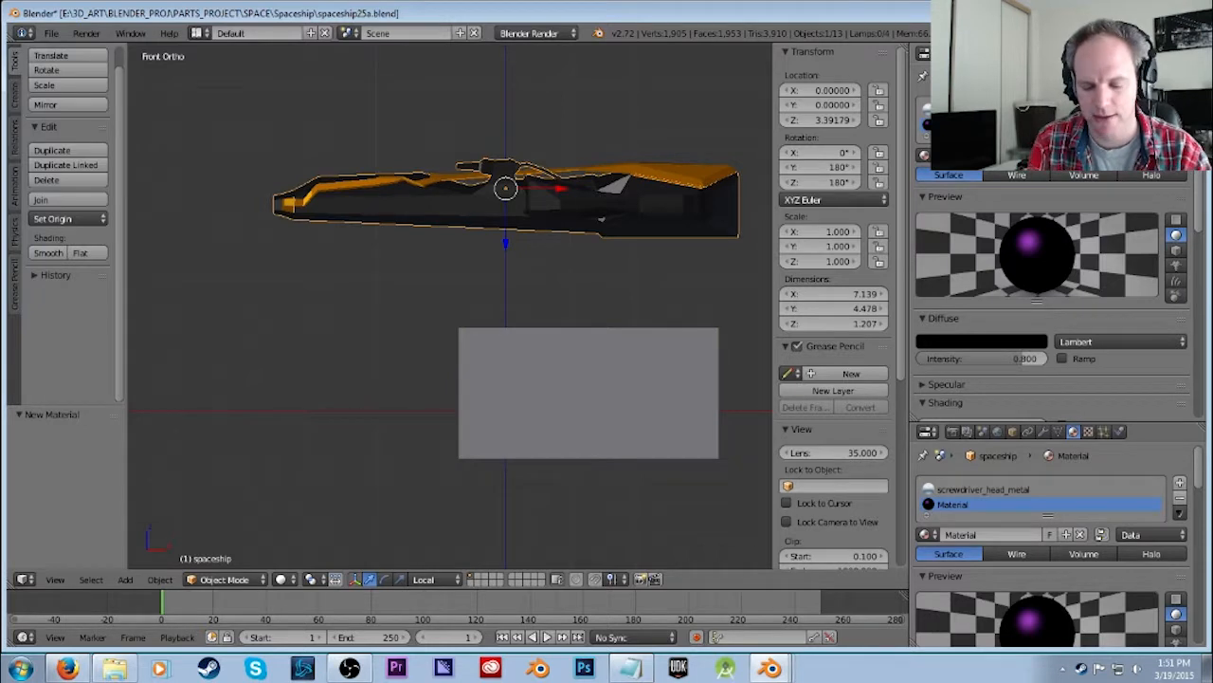
Rename the new material "jet black" and remove the screwdriver_head_metal slot from the spaceship.
text(jet black)
key(Return)
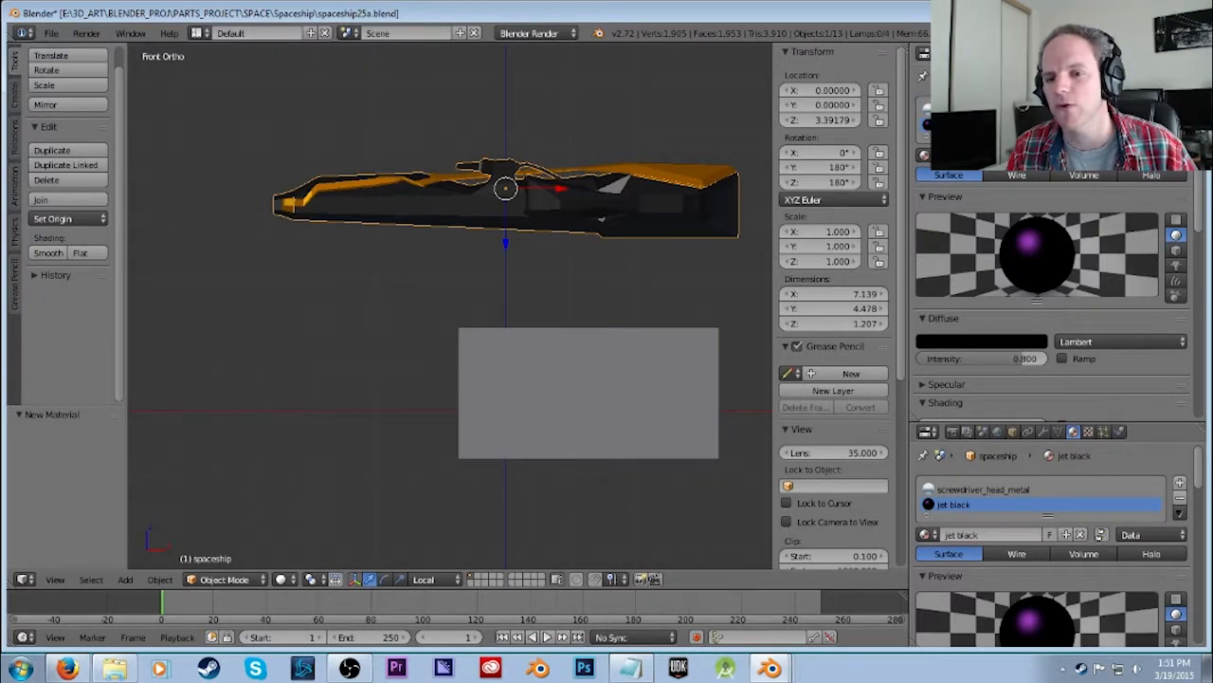
click(984, 489)
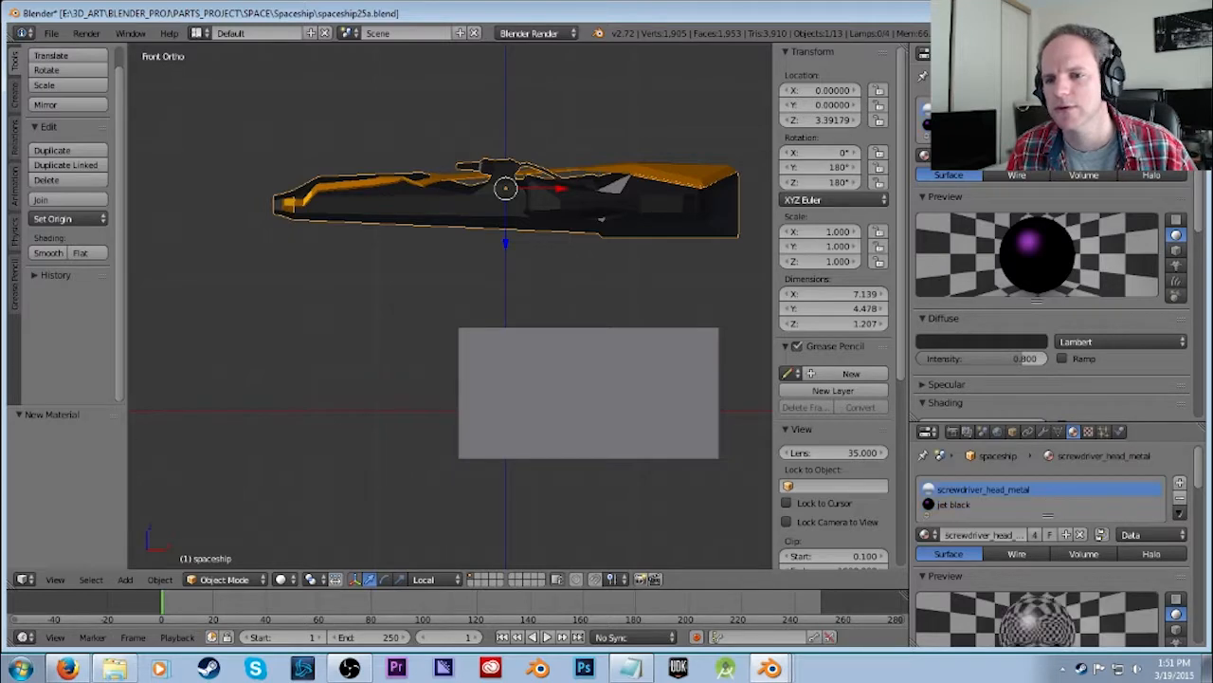
click(1180, 498)
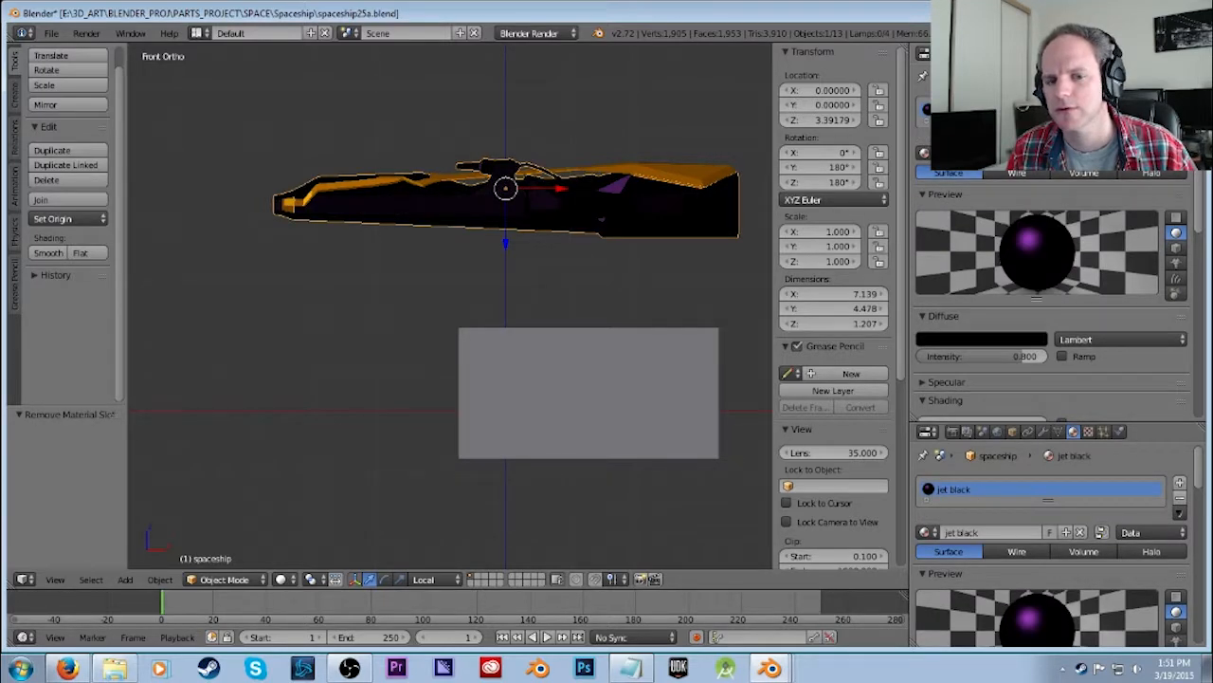
Render the scene and examine the jet black hull and the gold frame up close in the result.
key(F12)
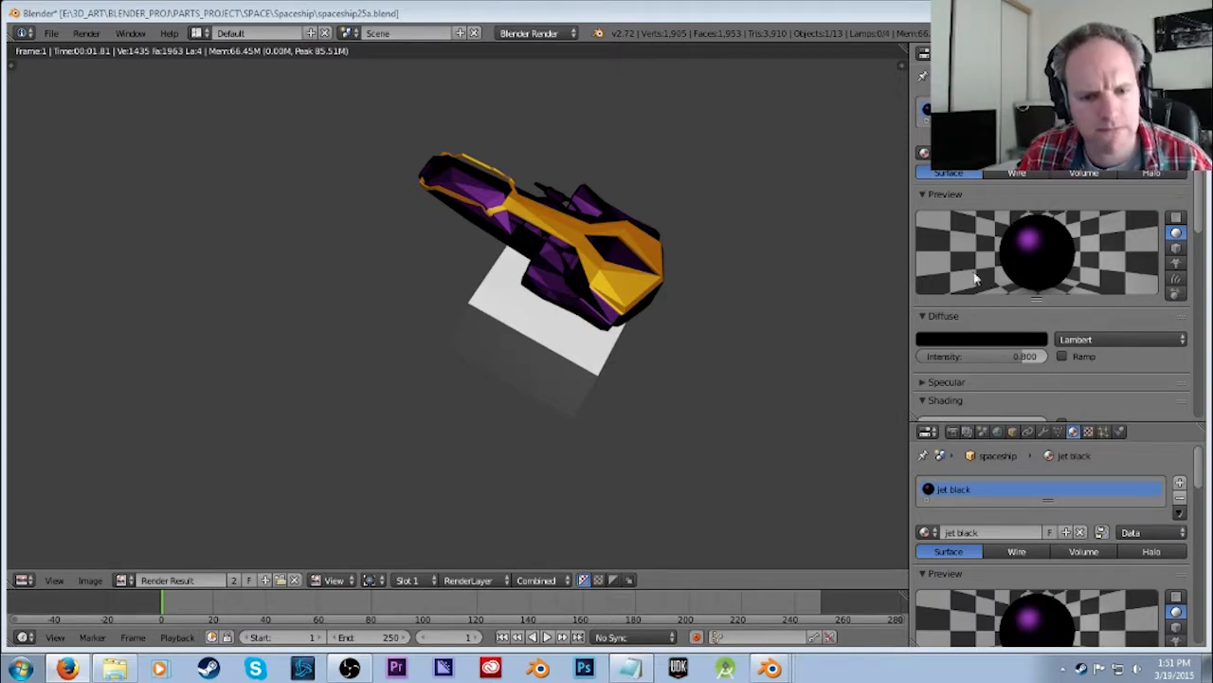
scroll(668, 328, up, 3)
scroll(669, 328, down, 2)
scroll(668, 330, up, 3)
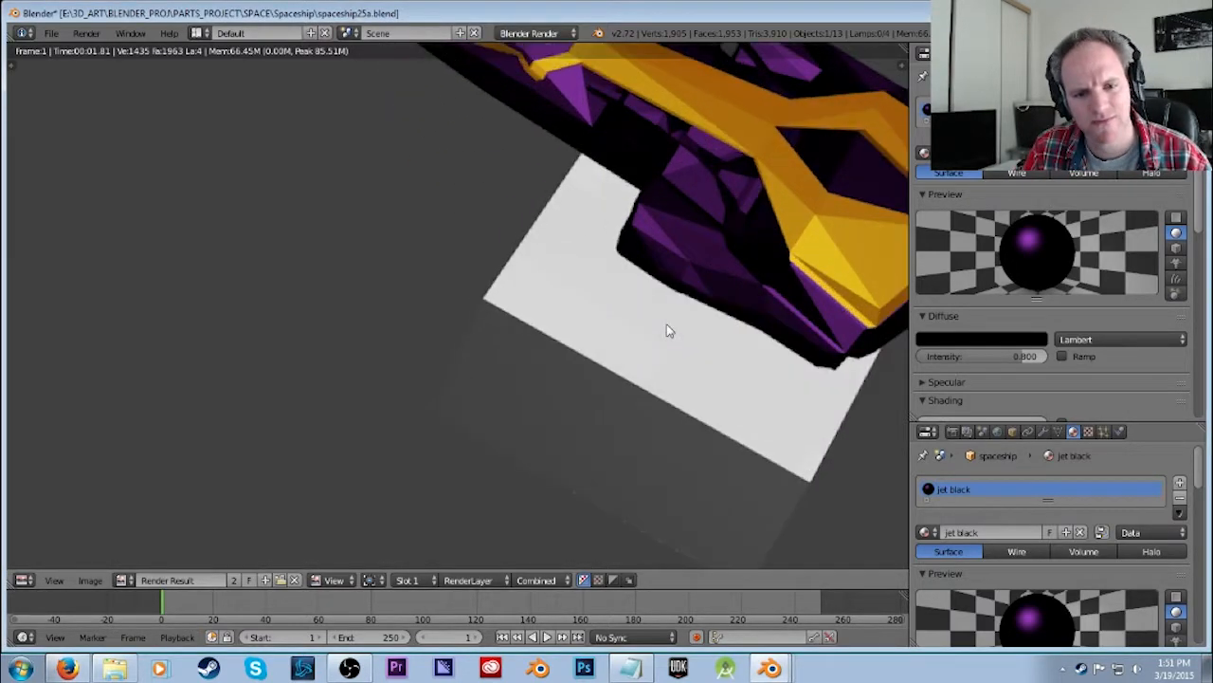
scroll(669, 328, up, 2)
scroll(676, 305, down, 1)
middle_drag(705, 274, 555, 479)
middle_drag(545, 266, 478, 356)
middle_drag(671, 334, 593, 315)
scroll(593, 315, down, 1)
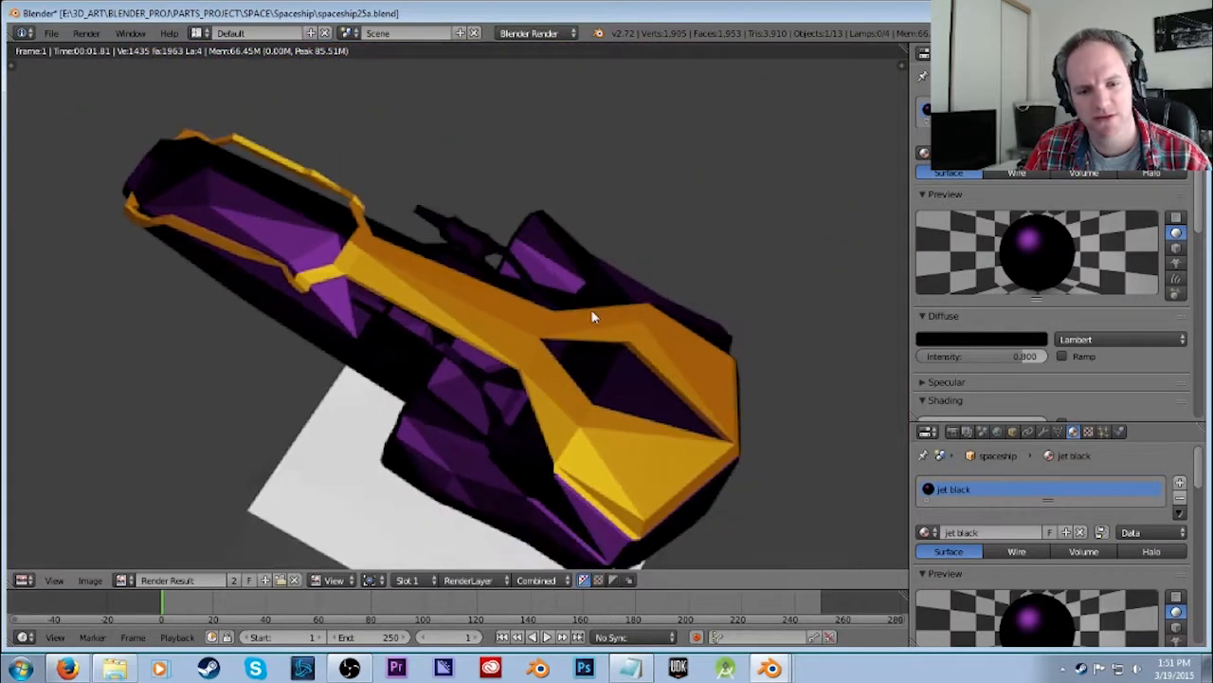
scroll(591, 316, down, 6)
scroll(591, 317, up, 5)
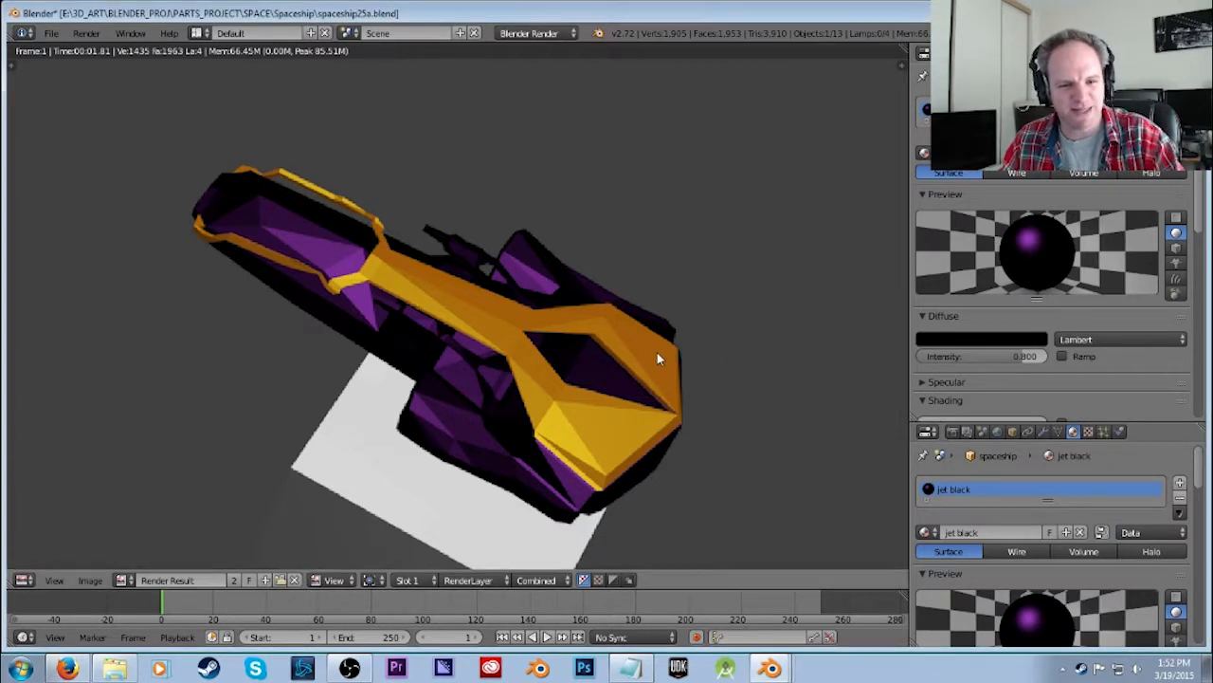
Leave the render result and save the scene as a new incremented version, spaceship26a.blend.
scroll(622, 383, down, 2)
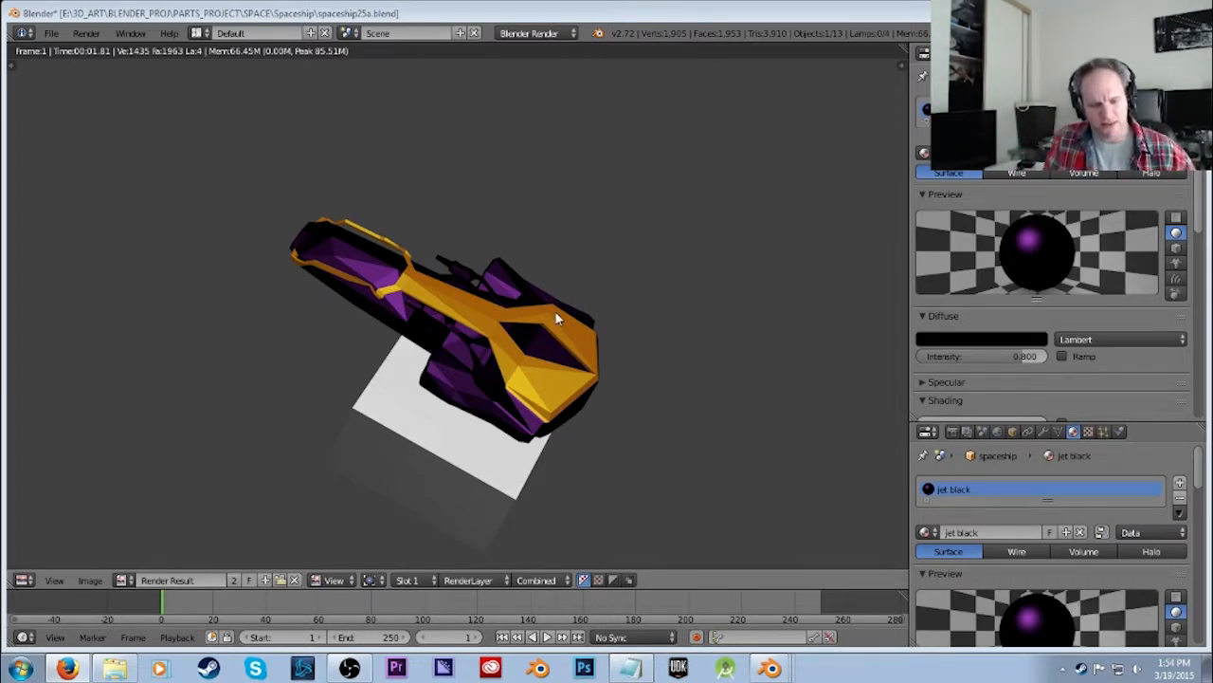
key(Escape)
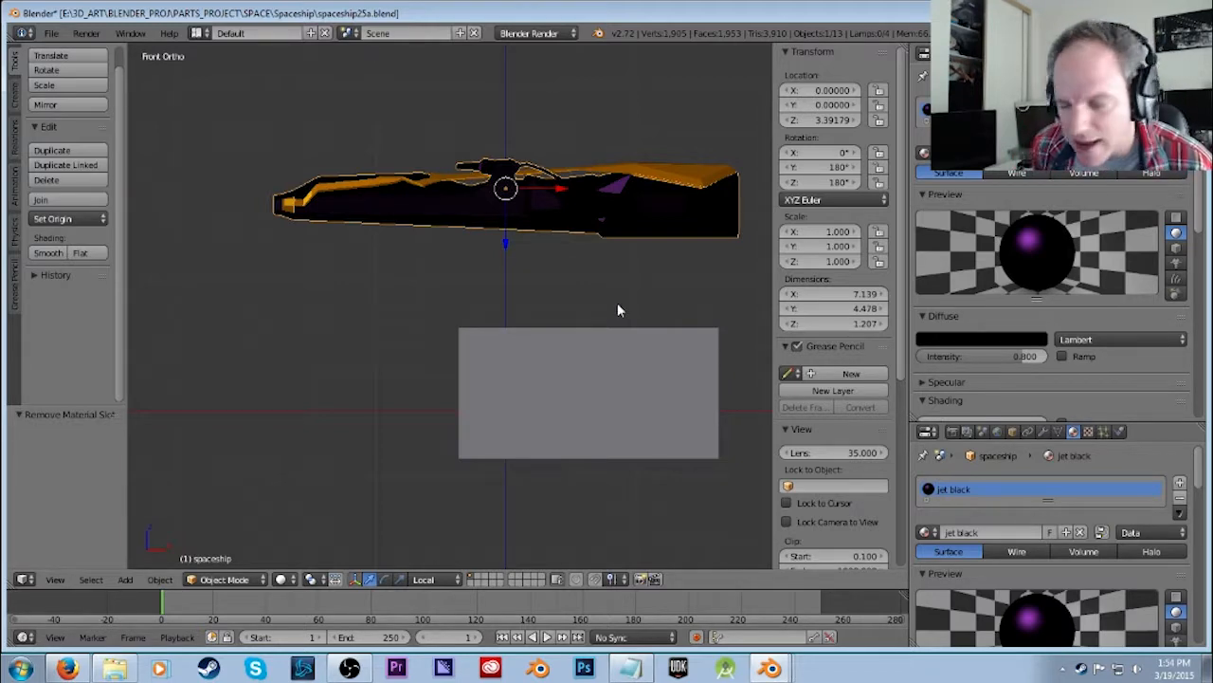
click(51, 33)
click(87, 165)
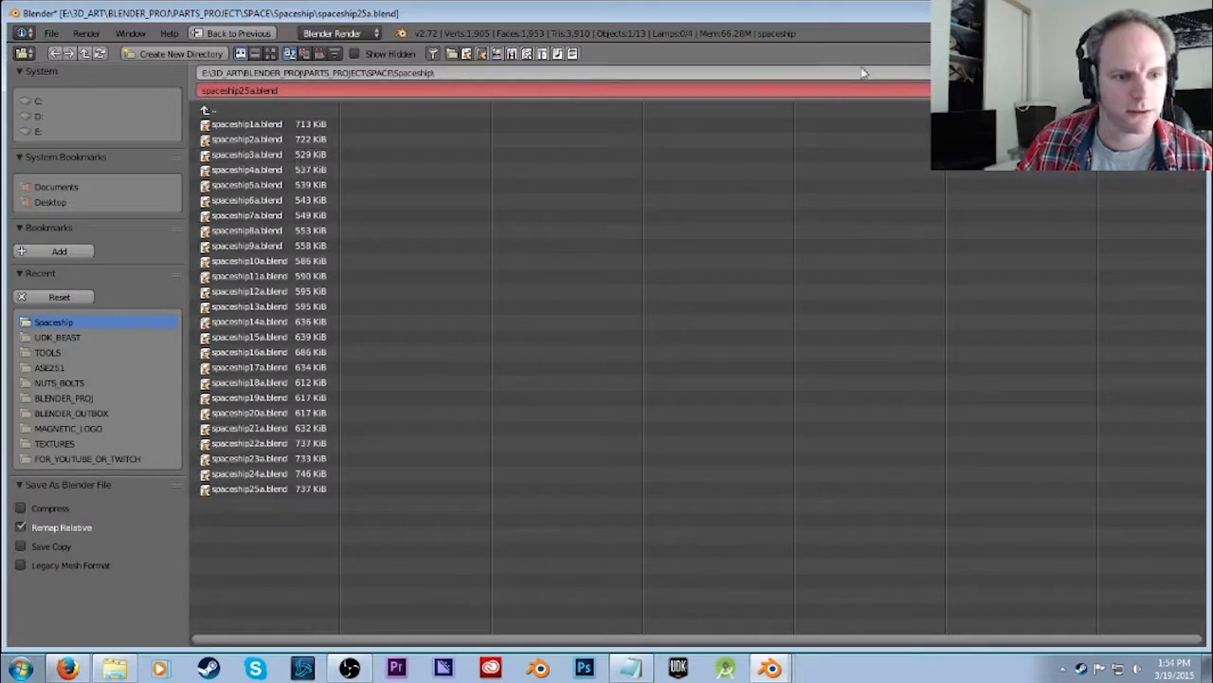
key(KP_Add)
key(Return)
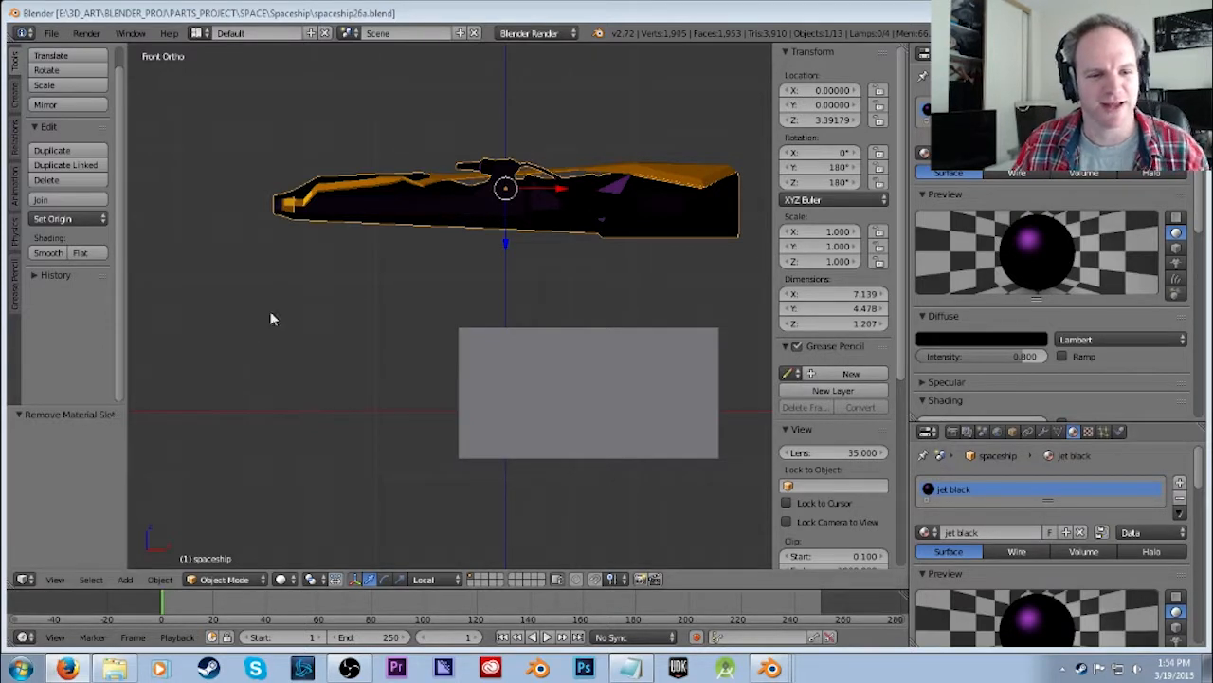
Review the dark gold material settings on the gold frame and render the scene to check its look.
middle_drag(461, 282, 384, 381)
scroll(425, 266, down, 2)
middle_drag(515, 234, 344, 238)
right_click(510, 342)
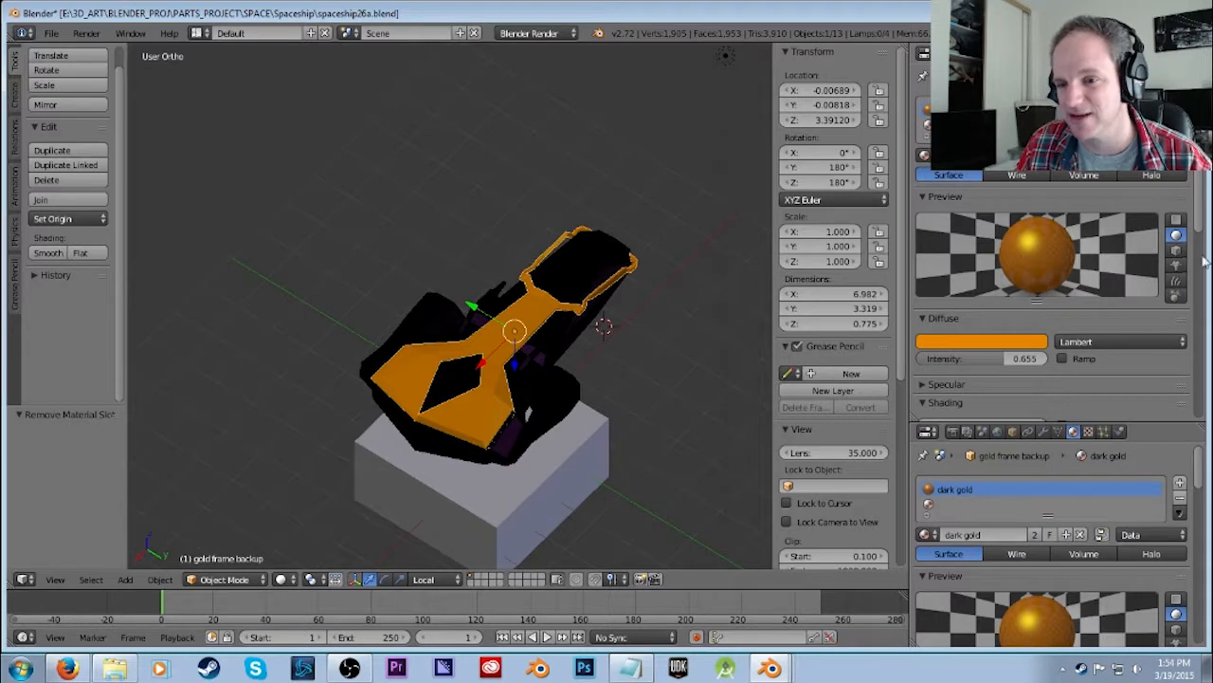
drag(1202, 218, 1198, 276)
scroll(1019, 295, up, 4)
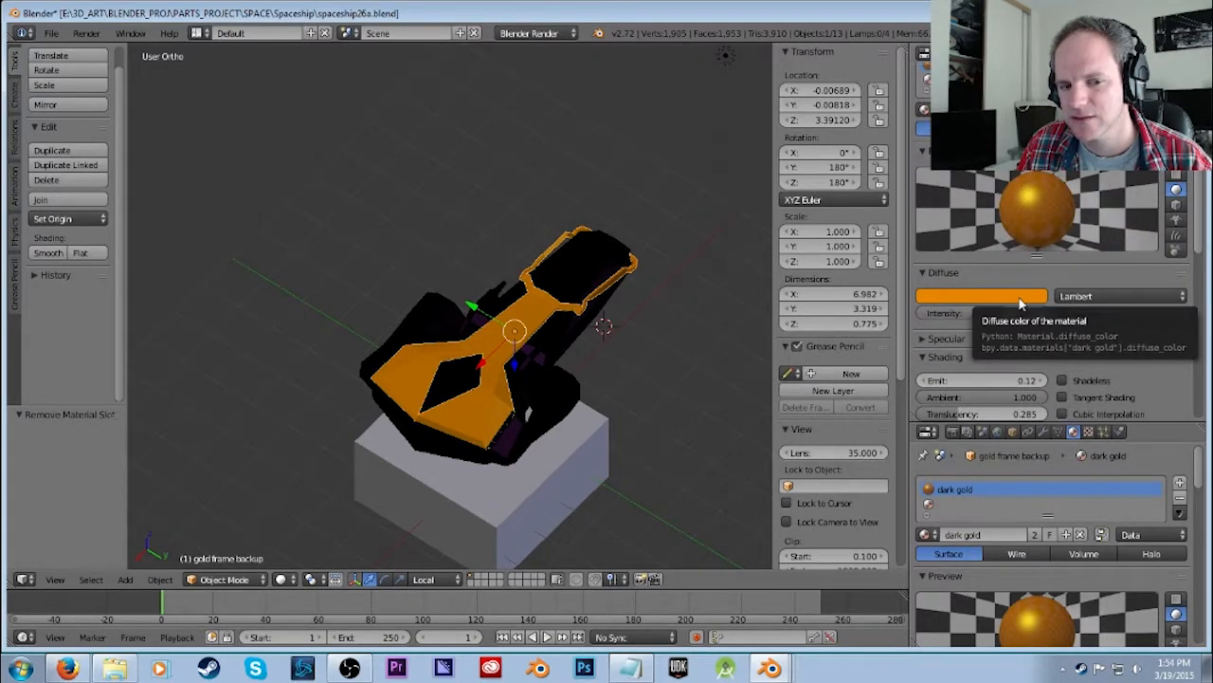
key(F12)
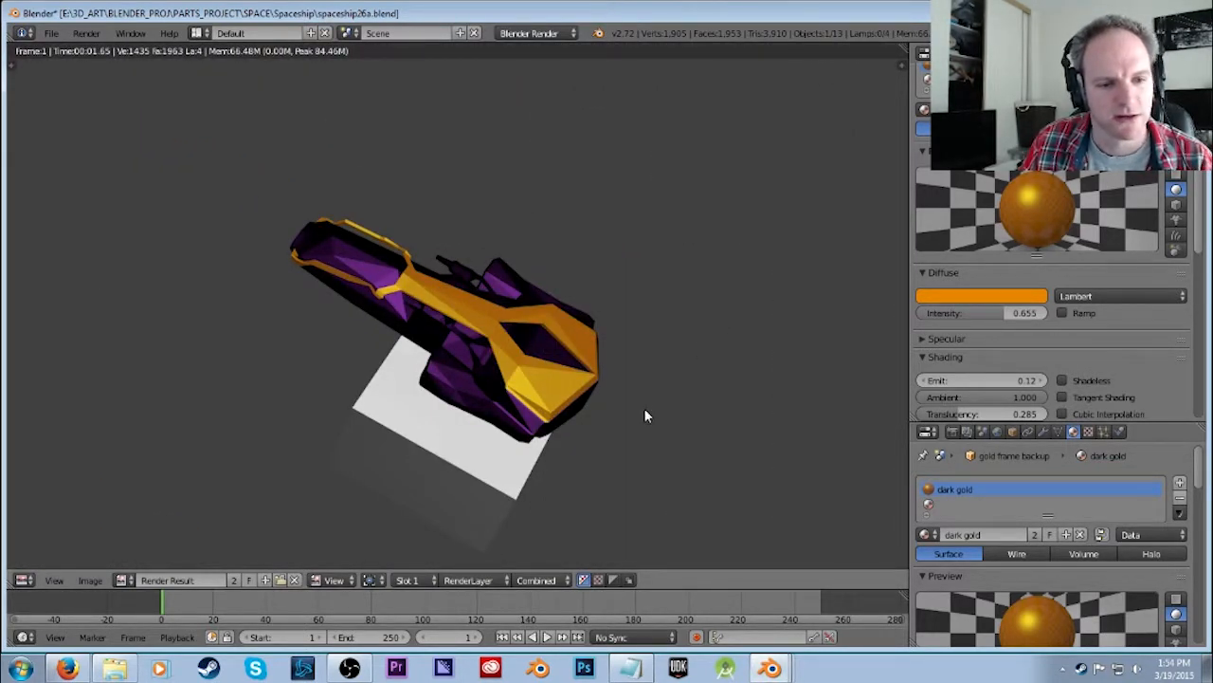
key(Escape)
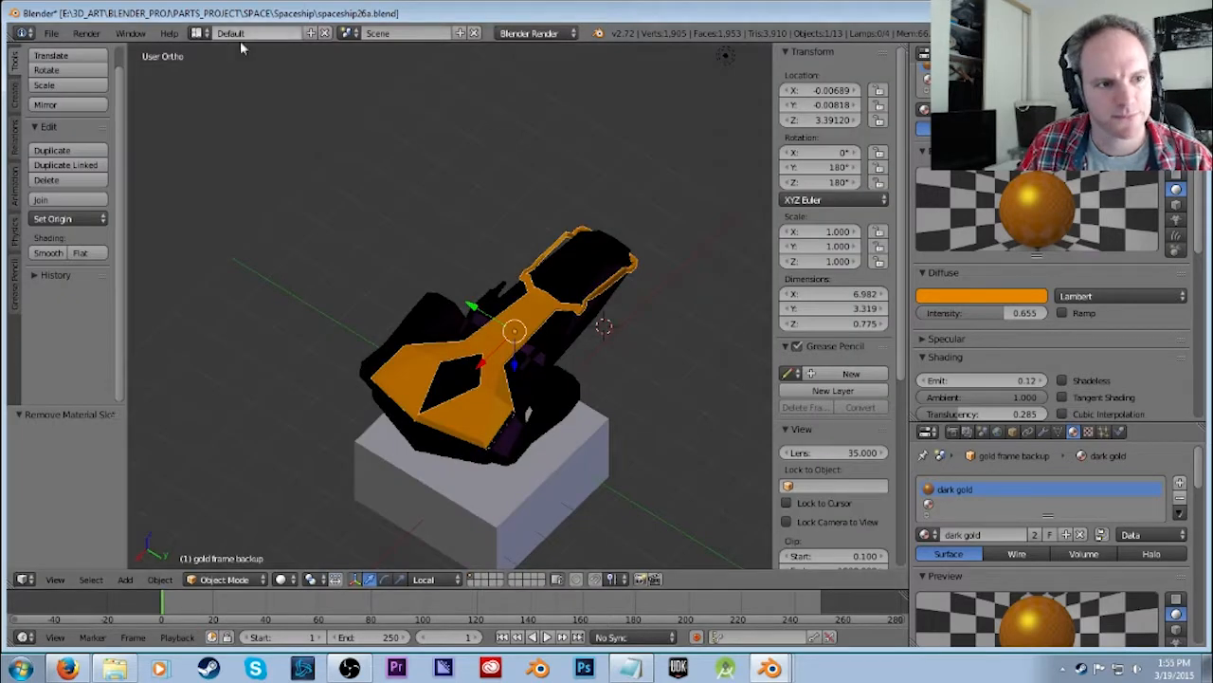
Examine the mesh of the spaceship's nose and cockpit area in edit mode, then the whole ship in object mode.
right_click(569, 279)
middle_drag(641, 300, 550, 287)
key(Tab)
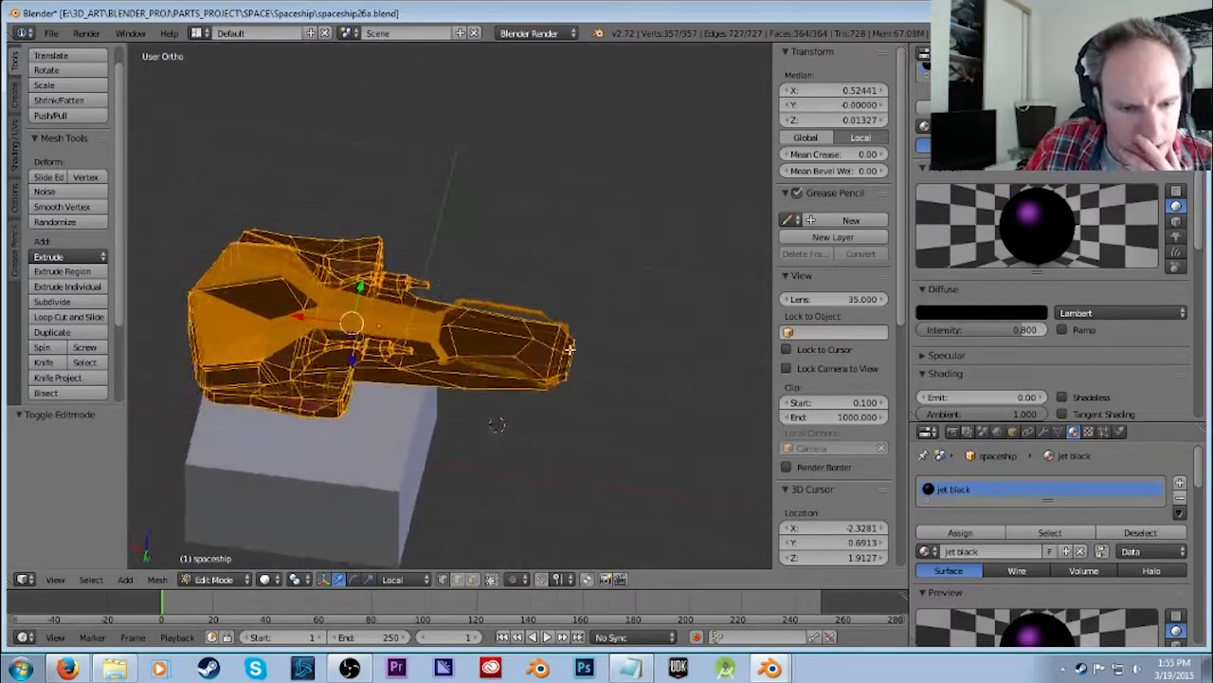
scroll(572, 366, up, 2)
scroll(573, 366, up, 1)
middle_drag(631, 366, 465, 533)
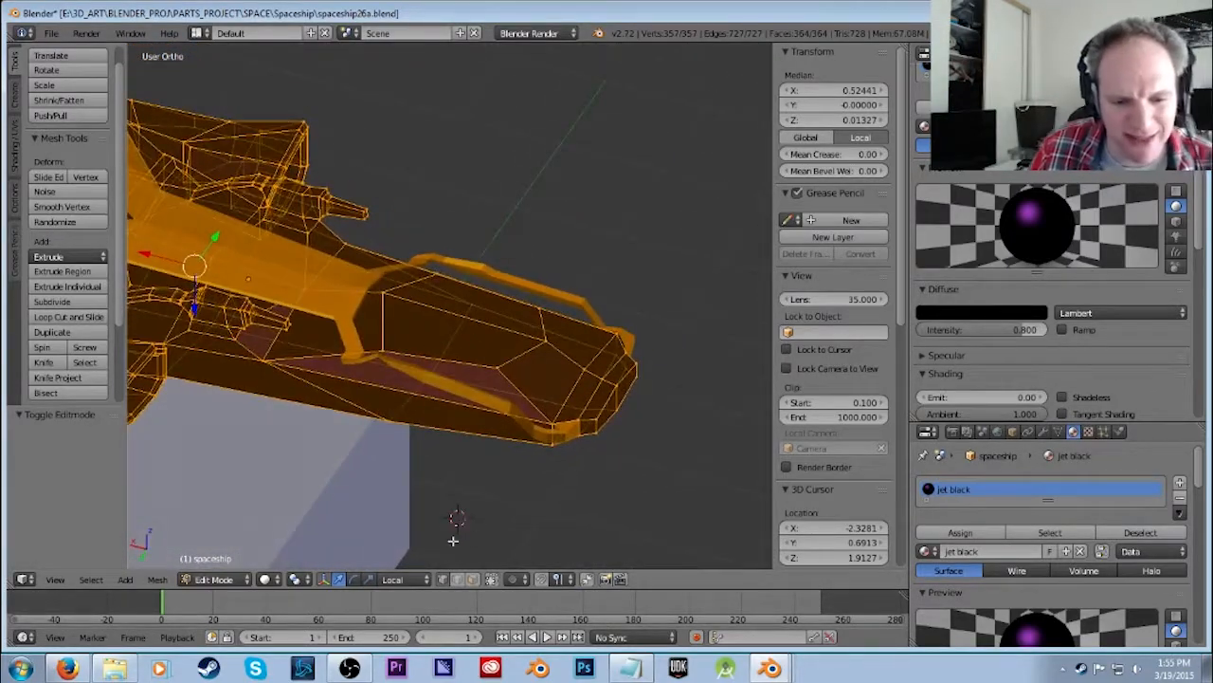
middle_drag(355, 362, 420, 352)
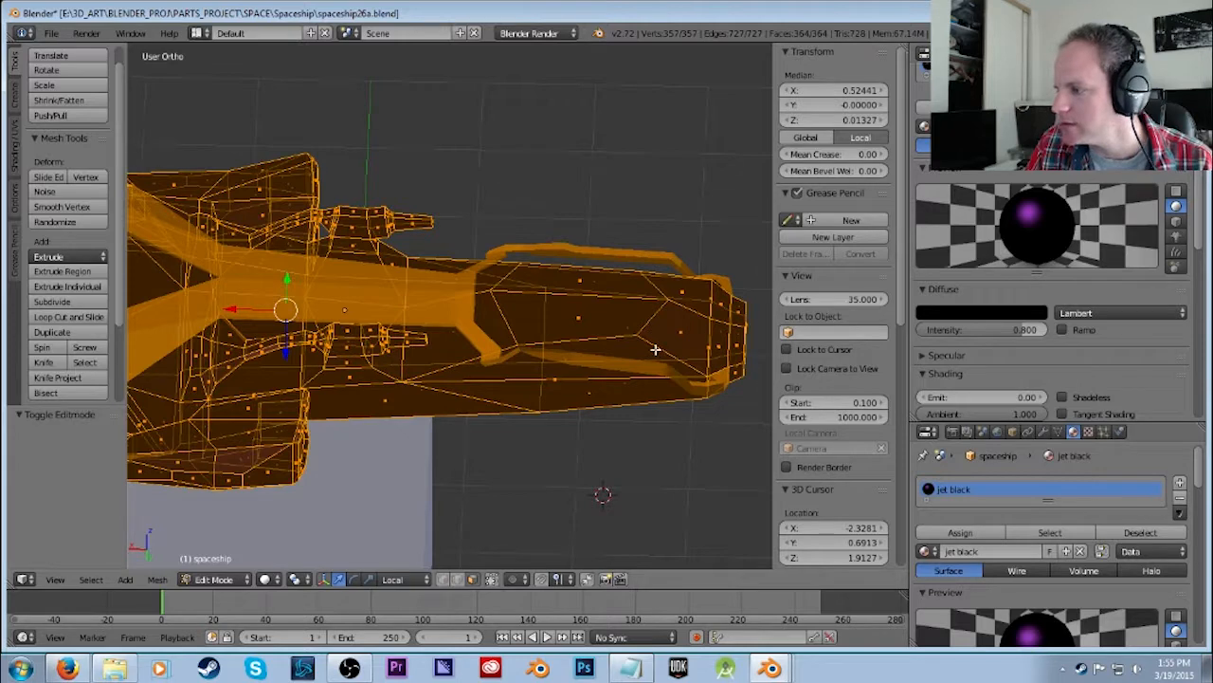
click(615, 451)
key(Tab)
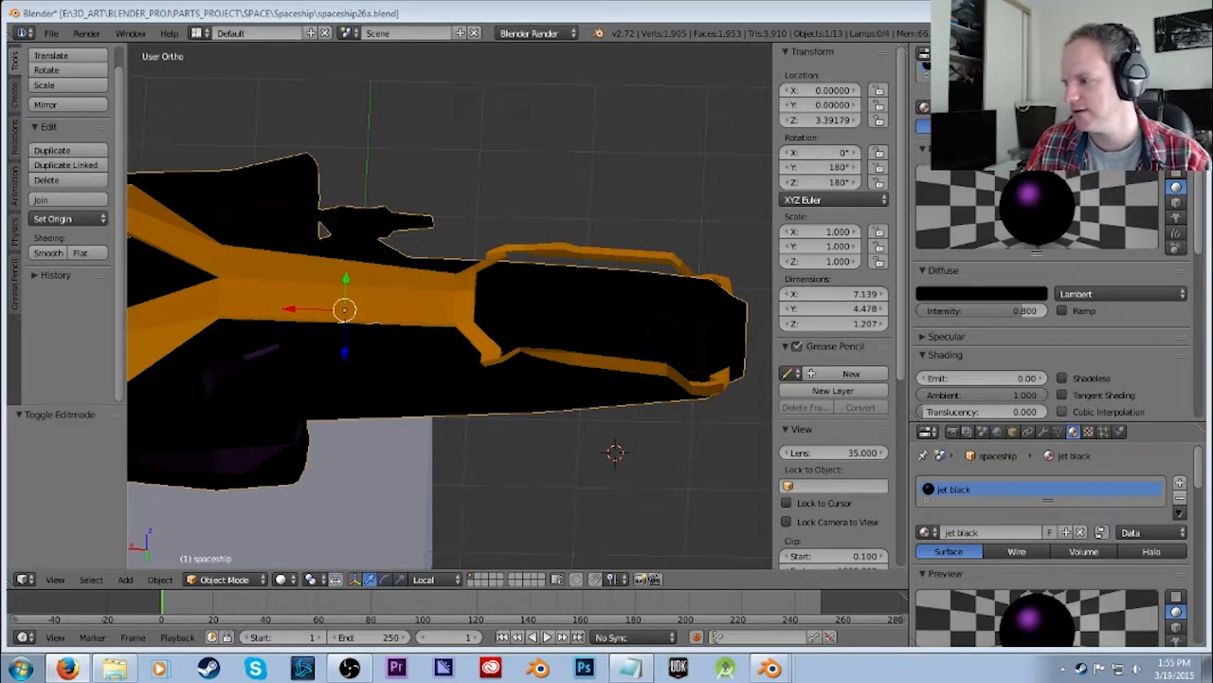
middle_drag(568, 205, 434, 309)
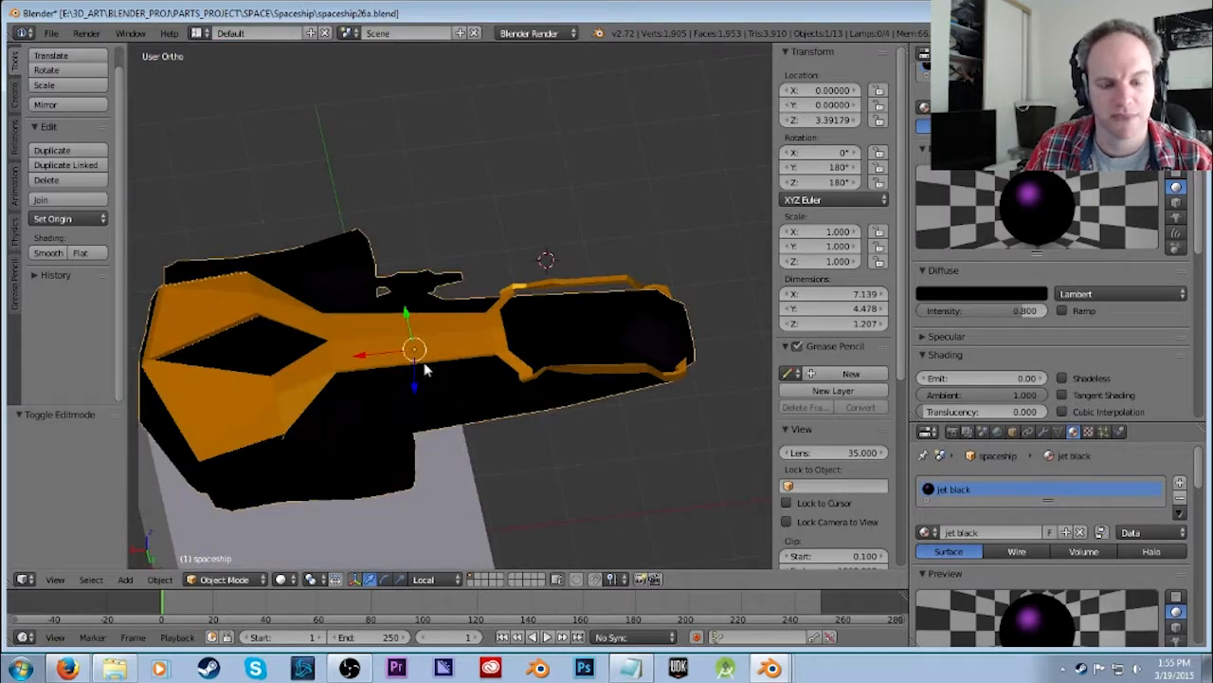
middle_drag(418, 382, 347, 377)
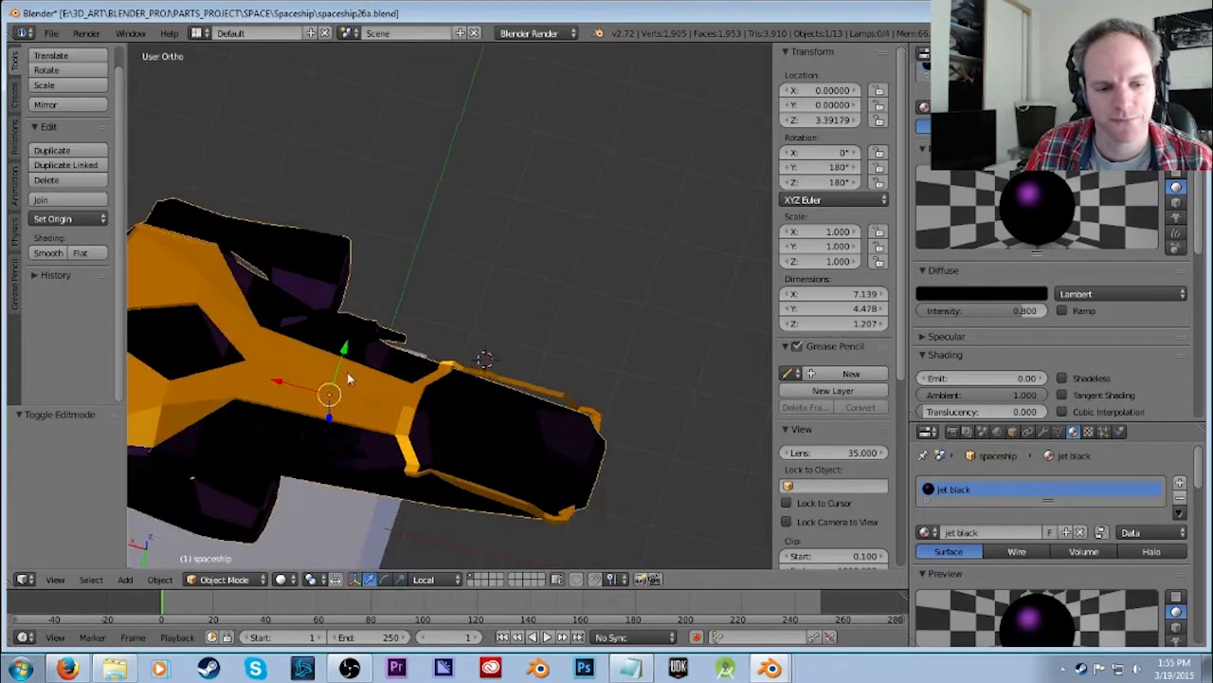
Move the gold frame about 4 units along its local Y axis, clear of the spaceship.
scroll(448, 215, up, 4)
right_click(448, 216)
scroll(403, 406, down, 4)
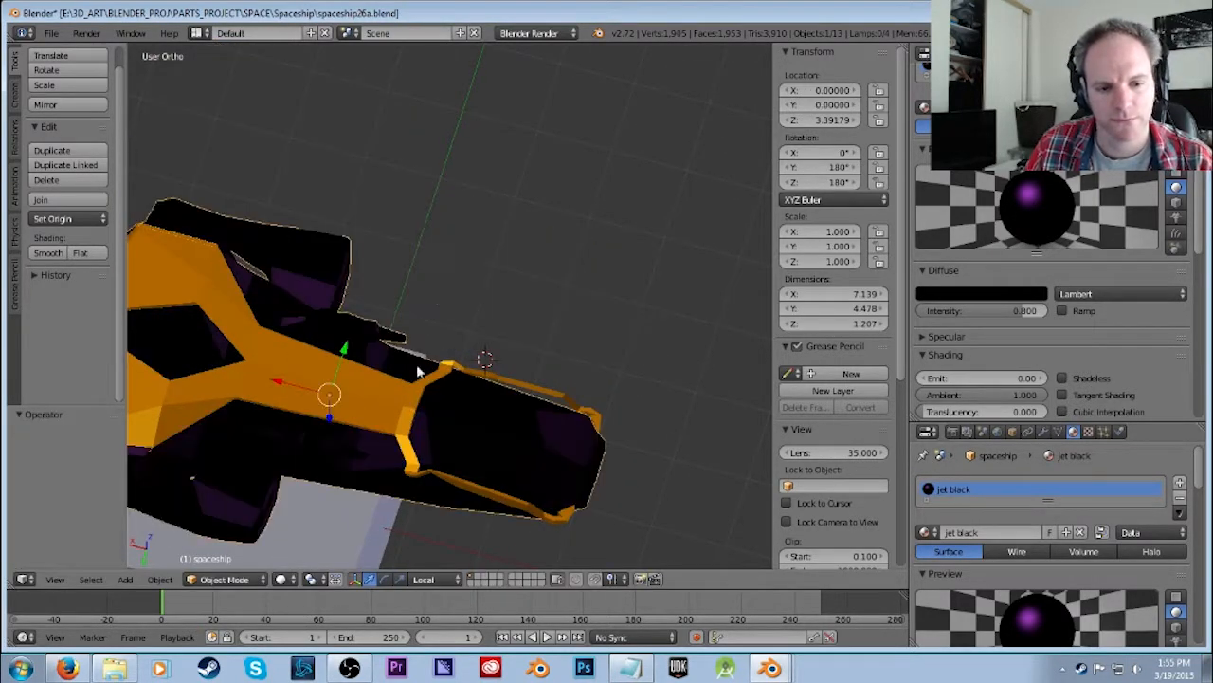
key(g)
key(y)
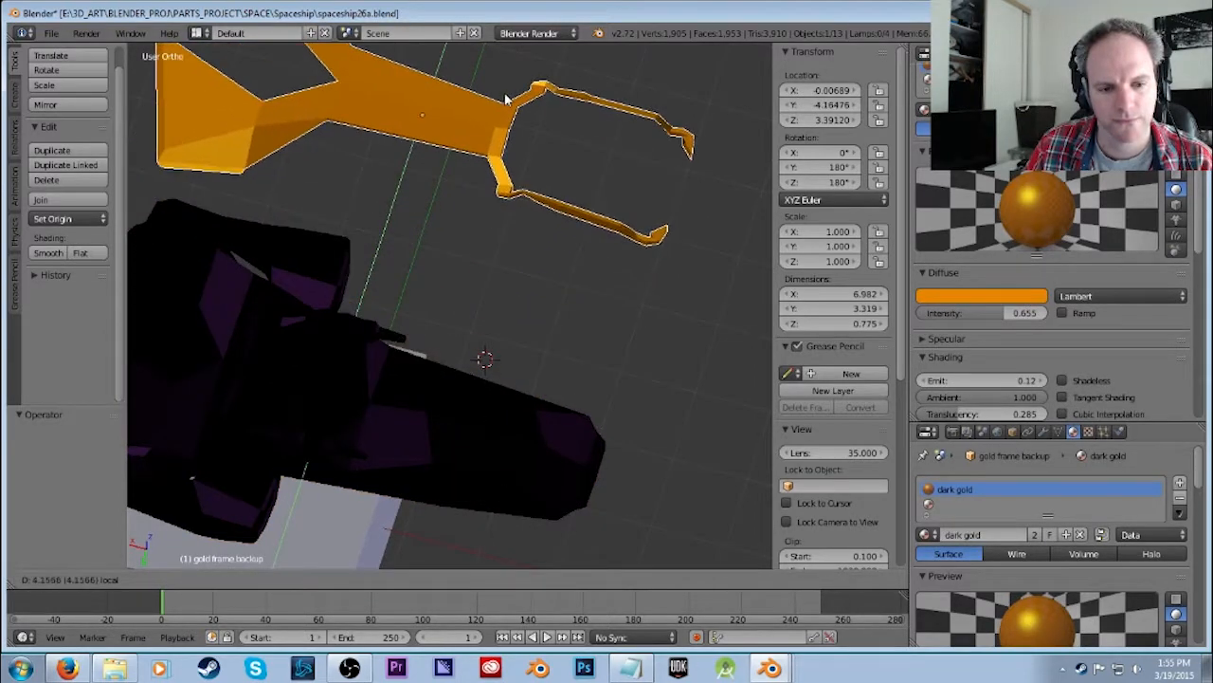
click(496, 428)
Edit the spaceship's mesh and remove the cockpit canopy faces on the nose from the full face selection.
right_click(495, 435)
middle_drag(529, 431, 607, 428)
key(Tab)
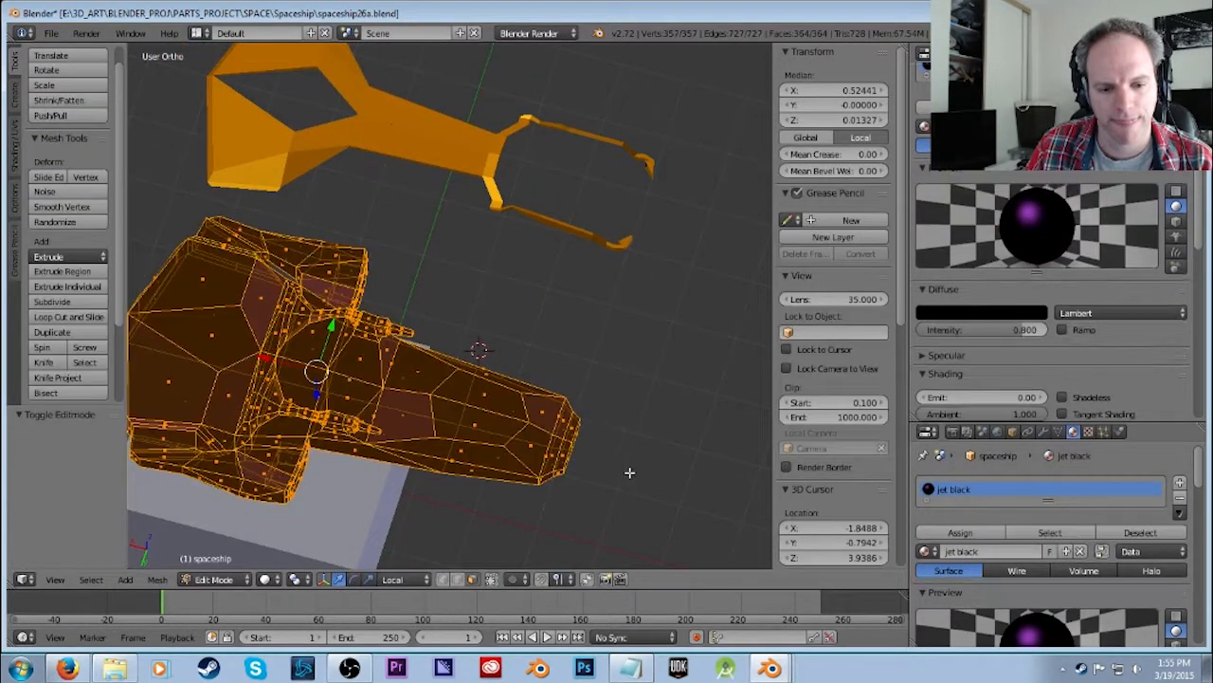
middle_drag(629, 474, 643, 439)
shift+right_click(429, 344)
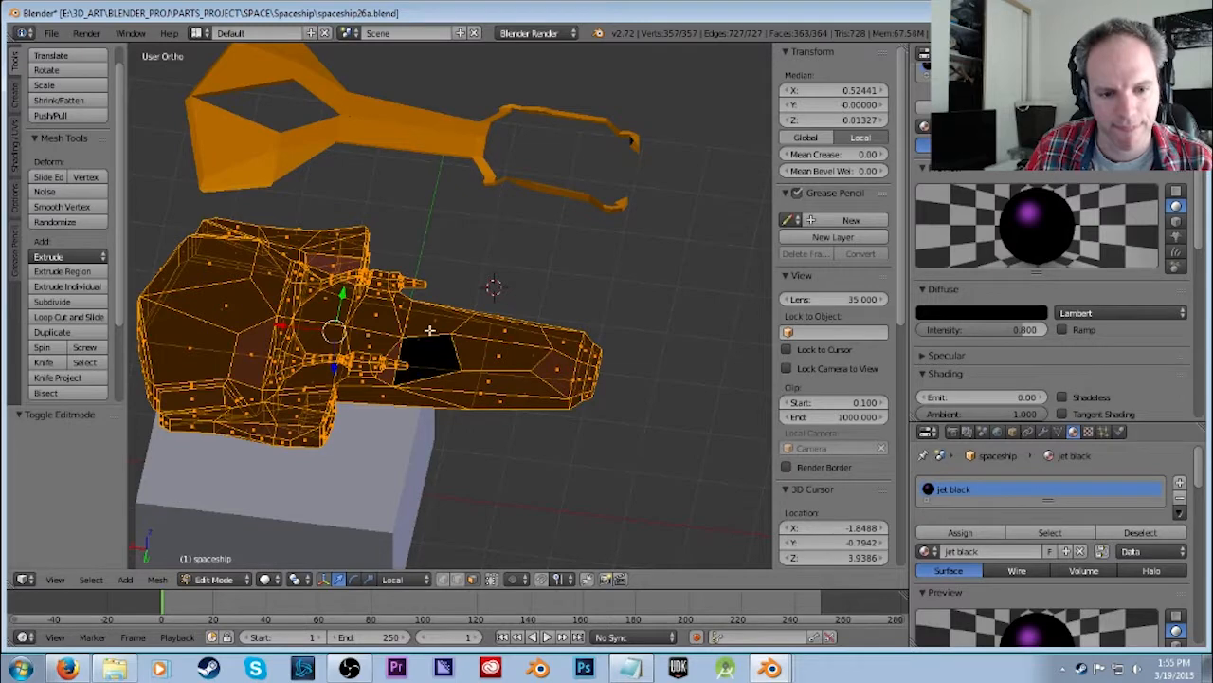
shift+right_click(469, 326)
shift+right_click(504, 331)
shift+right_click(531, 365)
middle_drag(618, 415, 616, 401)
shift+right_click(454, 348)
shift+right_click(515, 341)
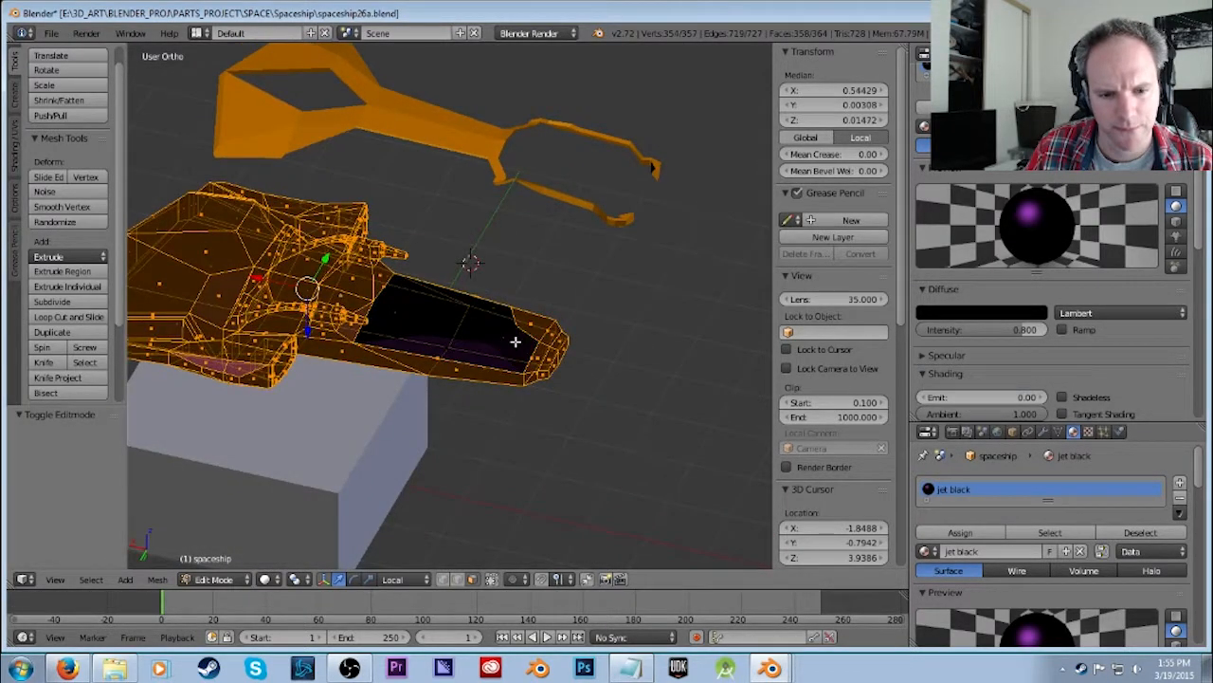
shift+right_click(537, 326)
middle_drag(540, 327, 294, 233)
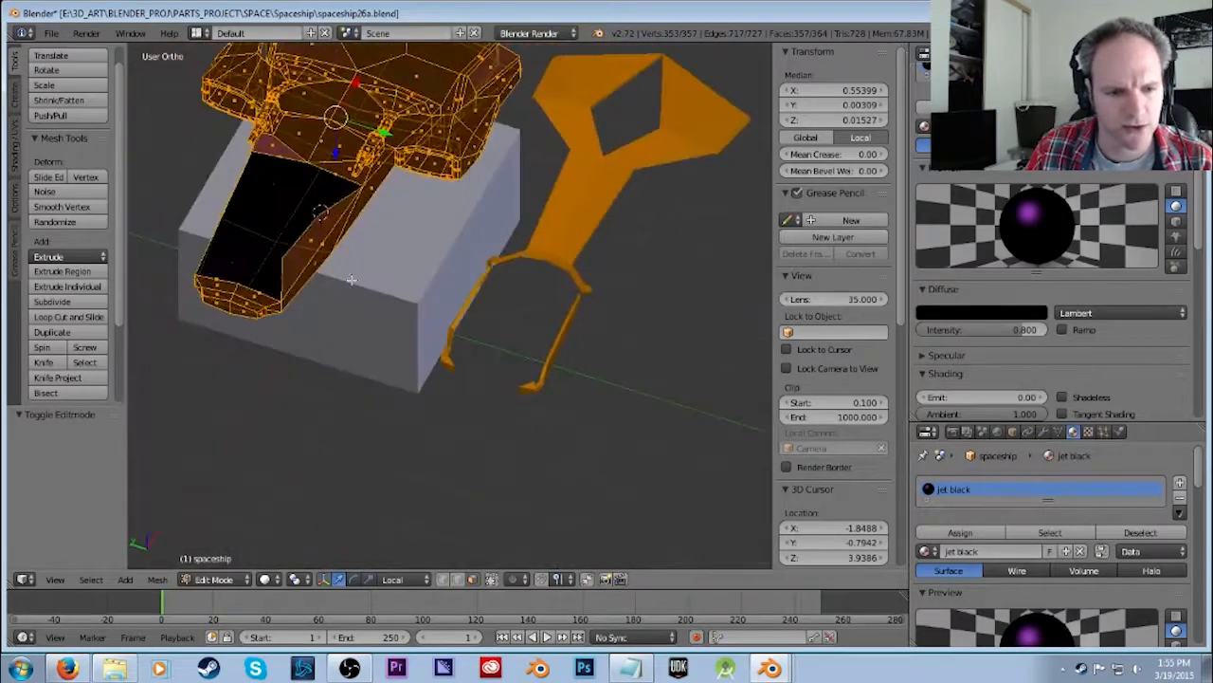
shift+right_click(307, 241)
middle_drag(360, 314, 393, 298)
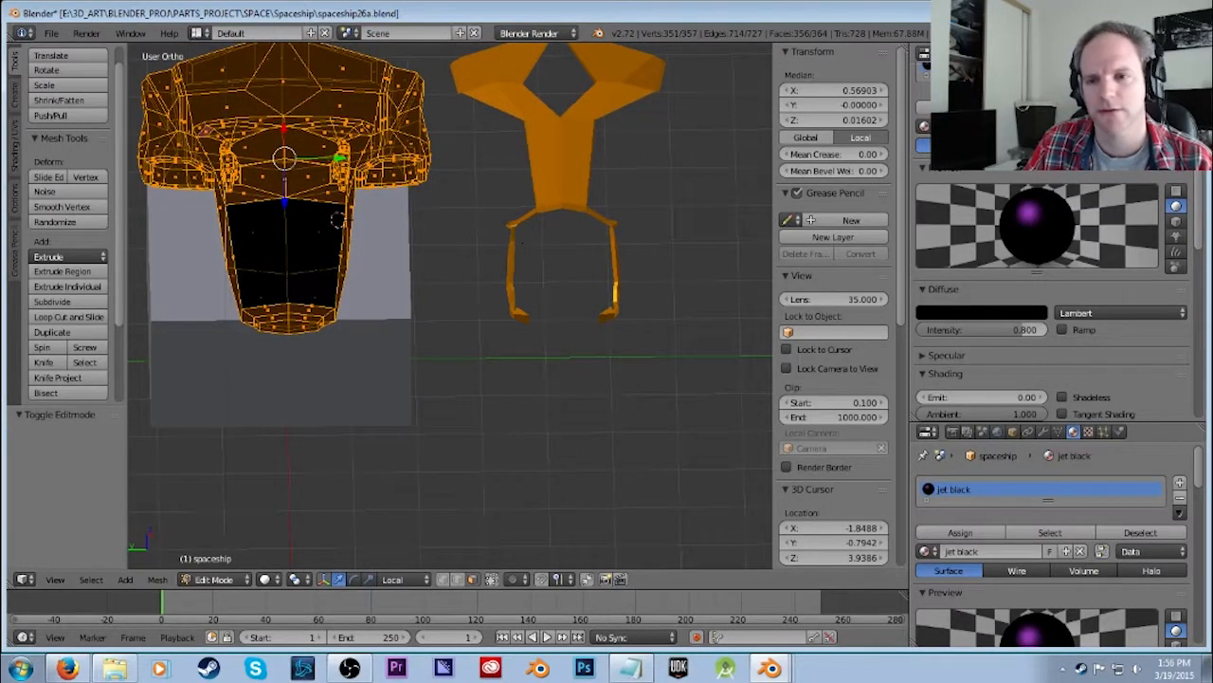
Create a vertex group named "cockpit" from the selected hull faces and toggle the lock on the base ship group.
scroll(1121, 279, up, 2)
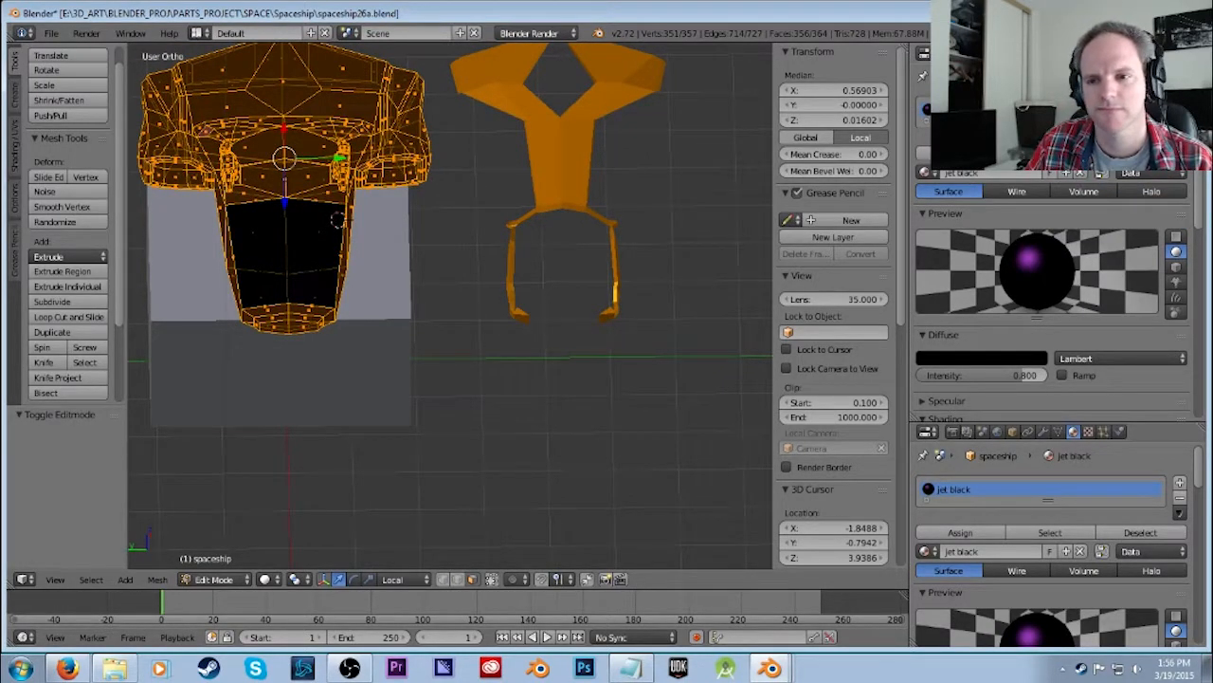
click(1058, 53)
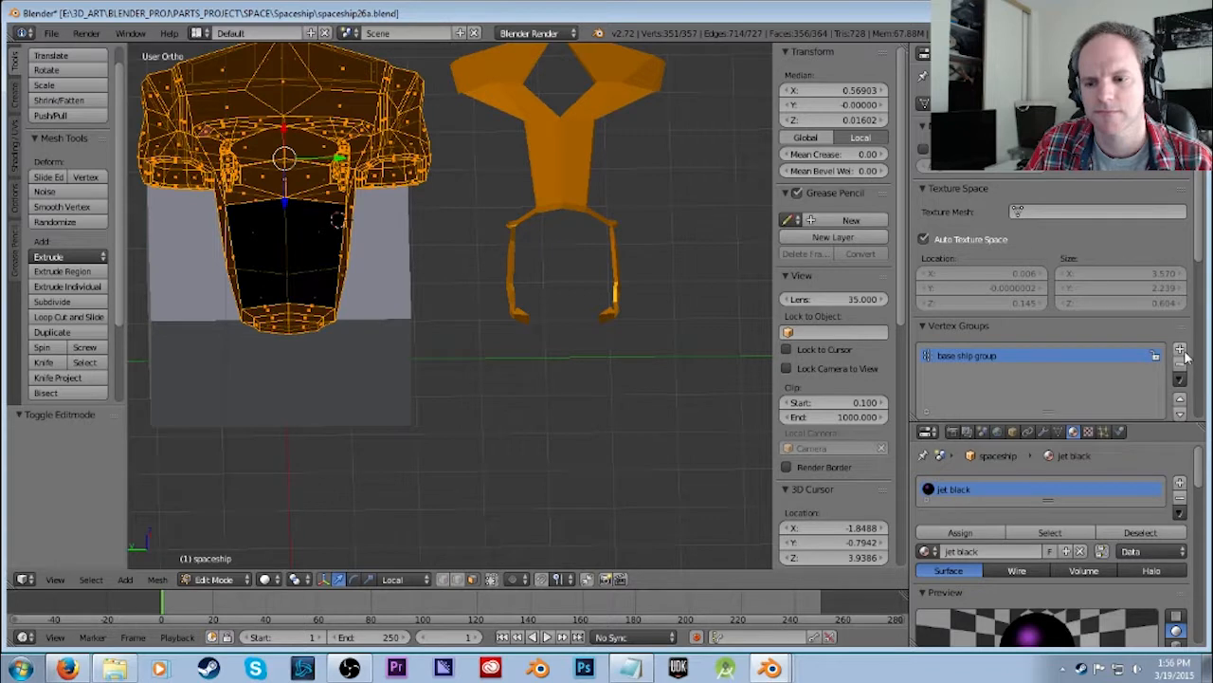
click(1180, 351)
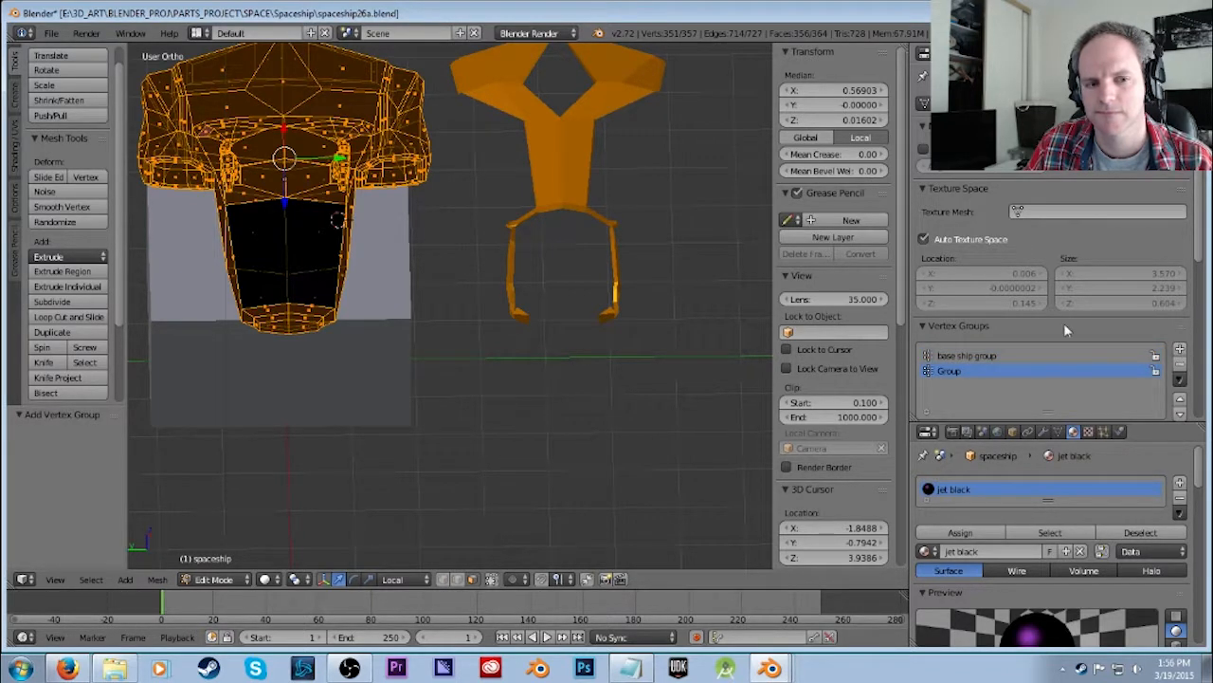
middle_drag(698, 338, 749, 340)
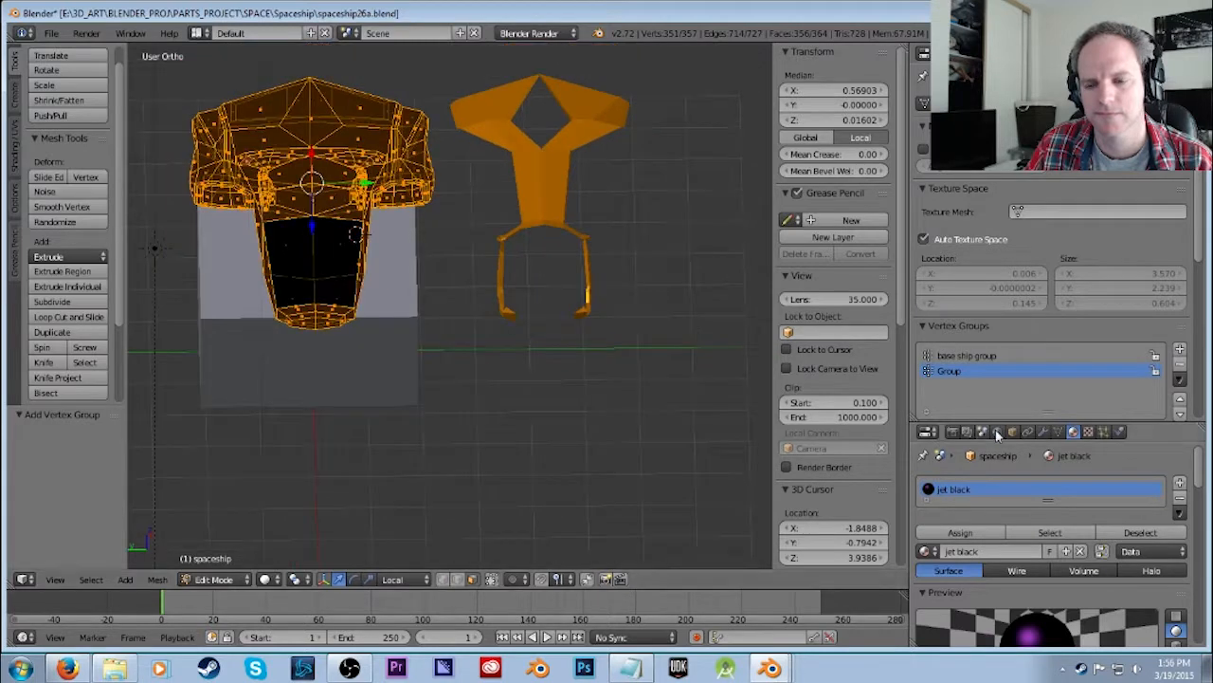
drag(1207, 245, 1208, 325)
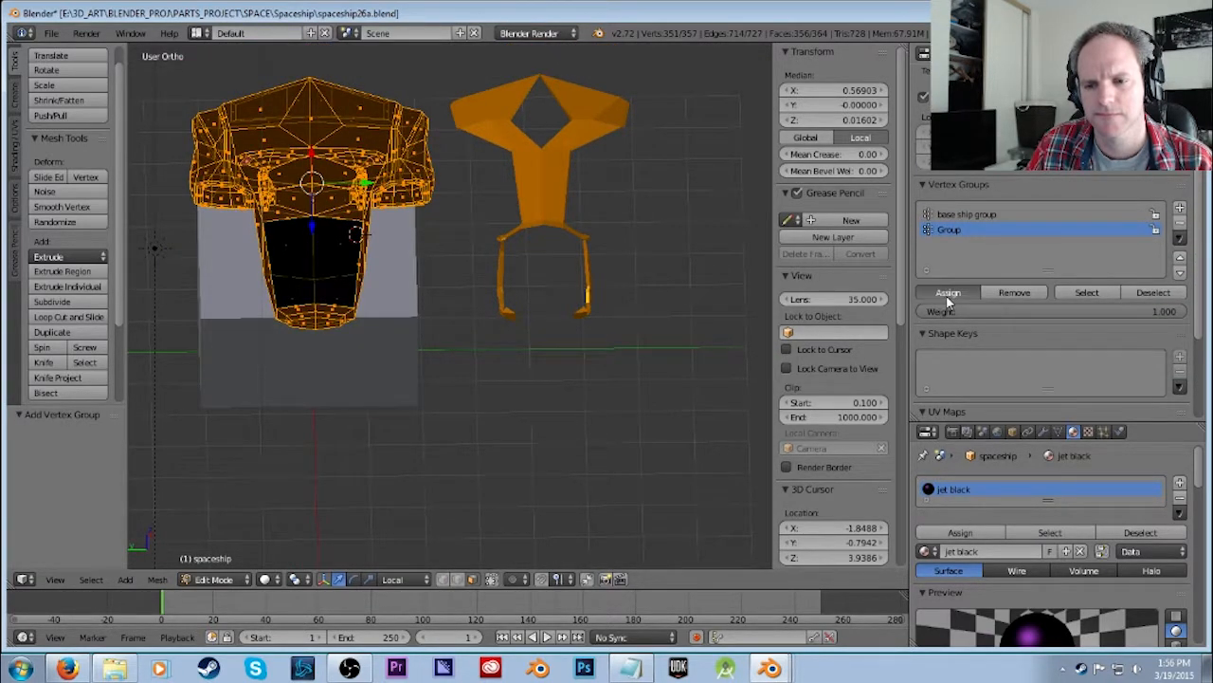
double_click(951, 234)
click(1155, 215)
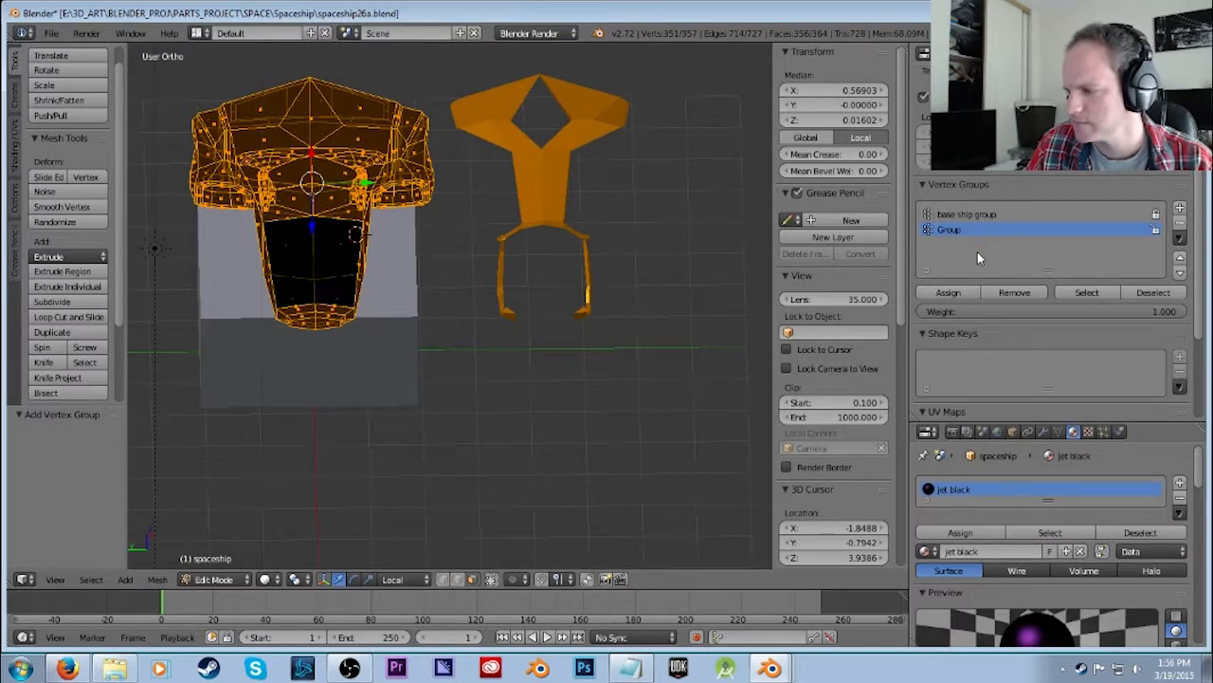
text(cockpit)
key(Return)
click(451, 297)
key(s)
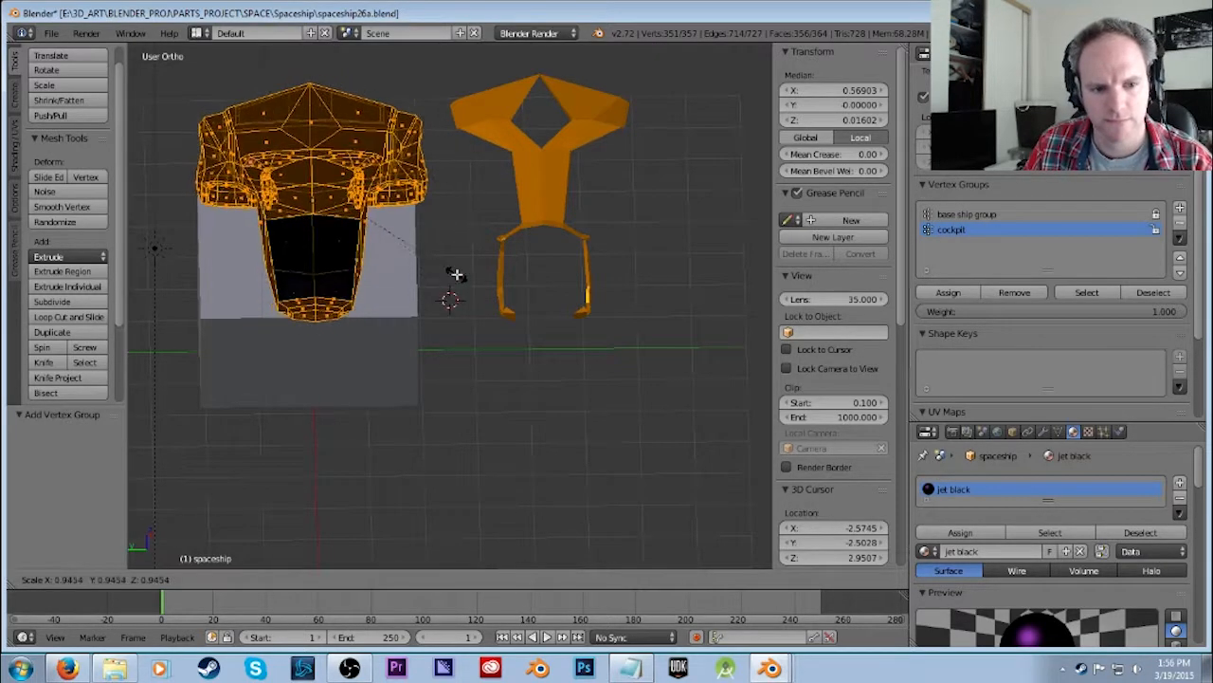
key(Escape)
Clear the selection, select the members of the cockpit vertex group and duplicate them in place.
key(a)
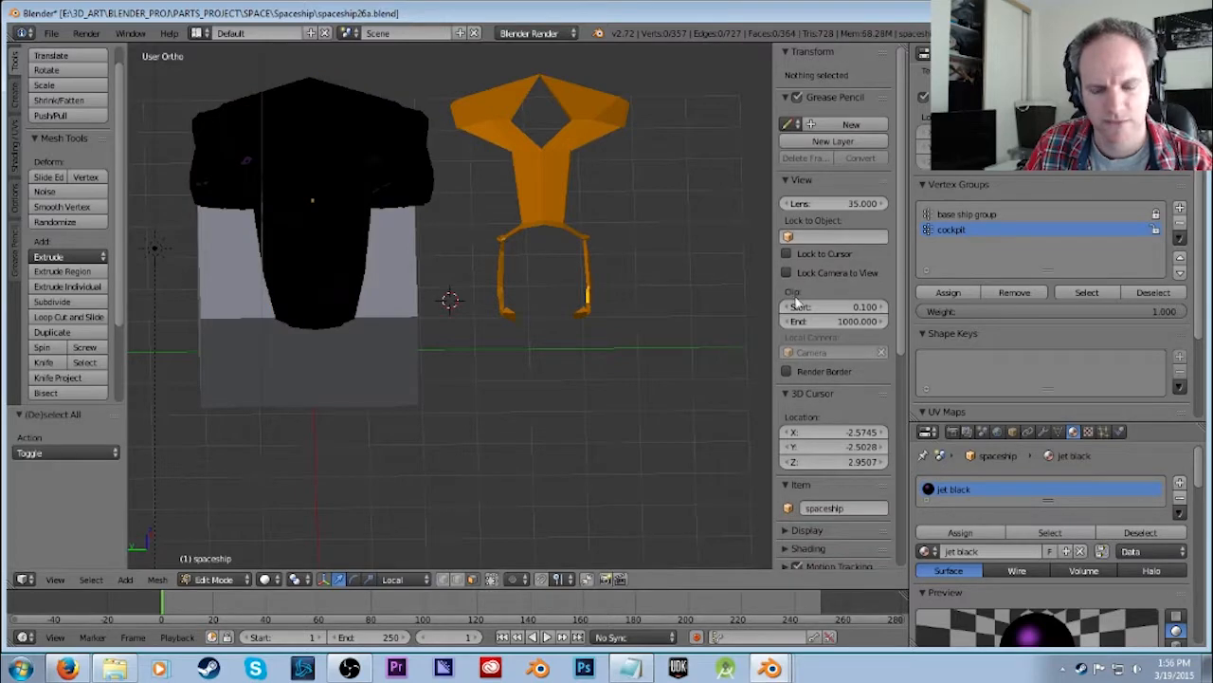
click(1091, 293)
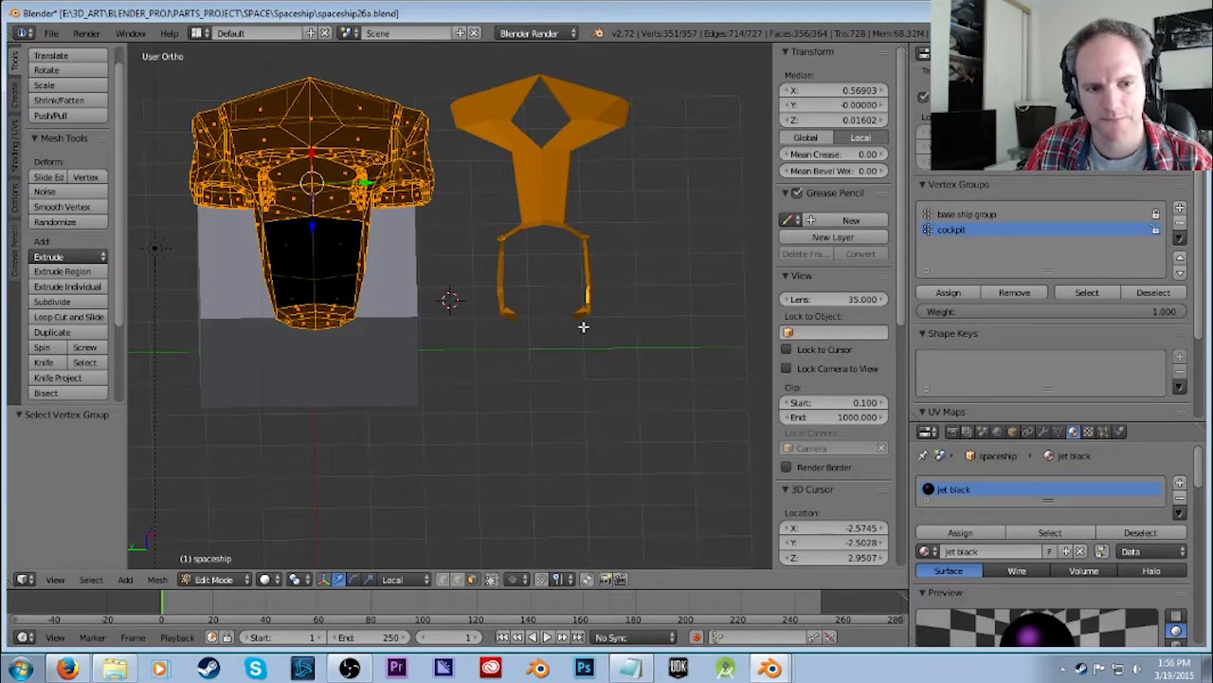
key(shift+d)
right_click(681, 376)
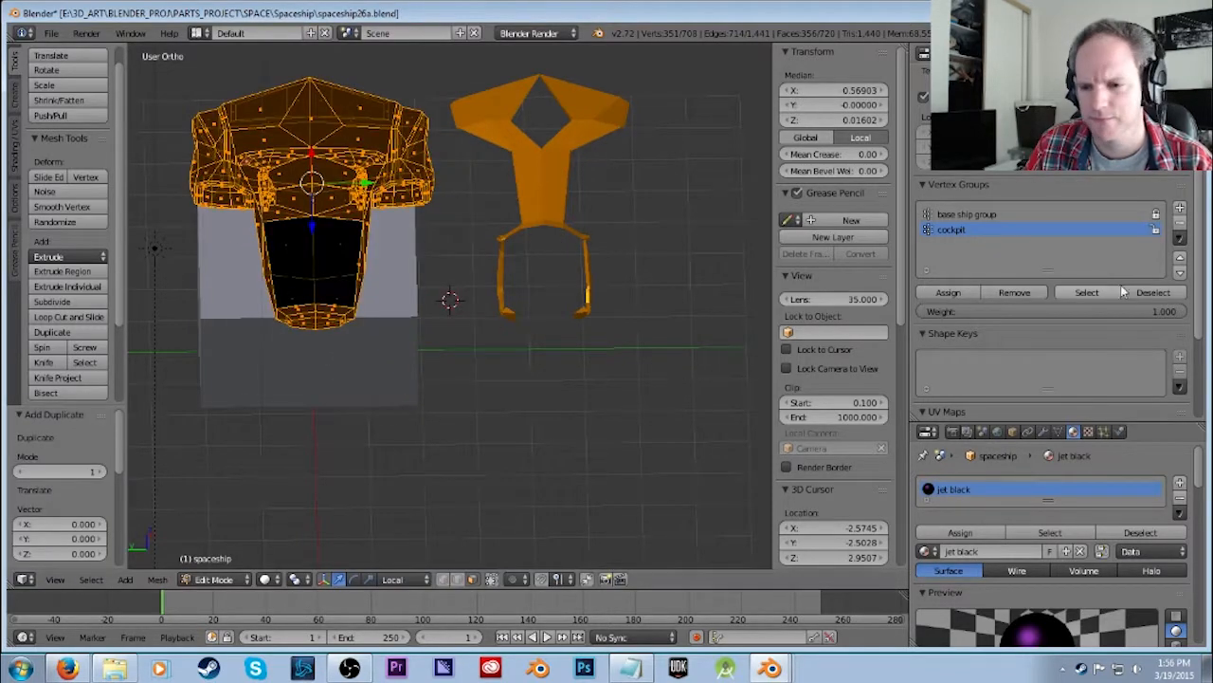
Reselect the cockpit vertex group, duplicate it in place once more and undo that second duplicate.
click(1091, 293)
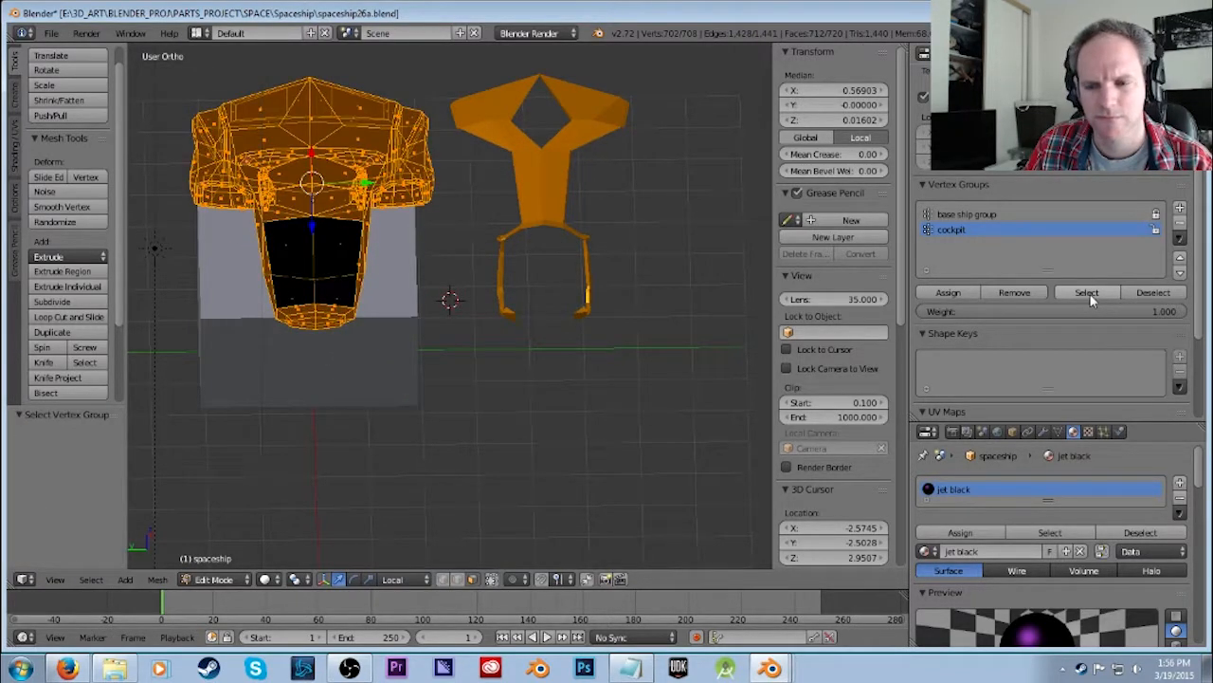
key(shift+d)
right_click(677, 358)
middle_drag(414, 278, 462, 314)
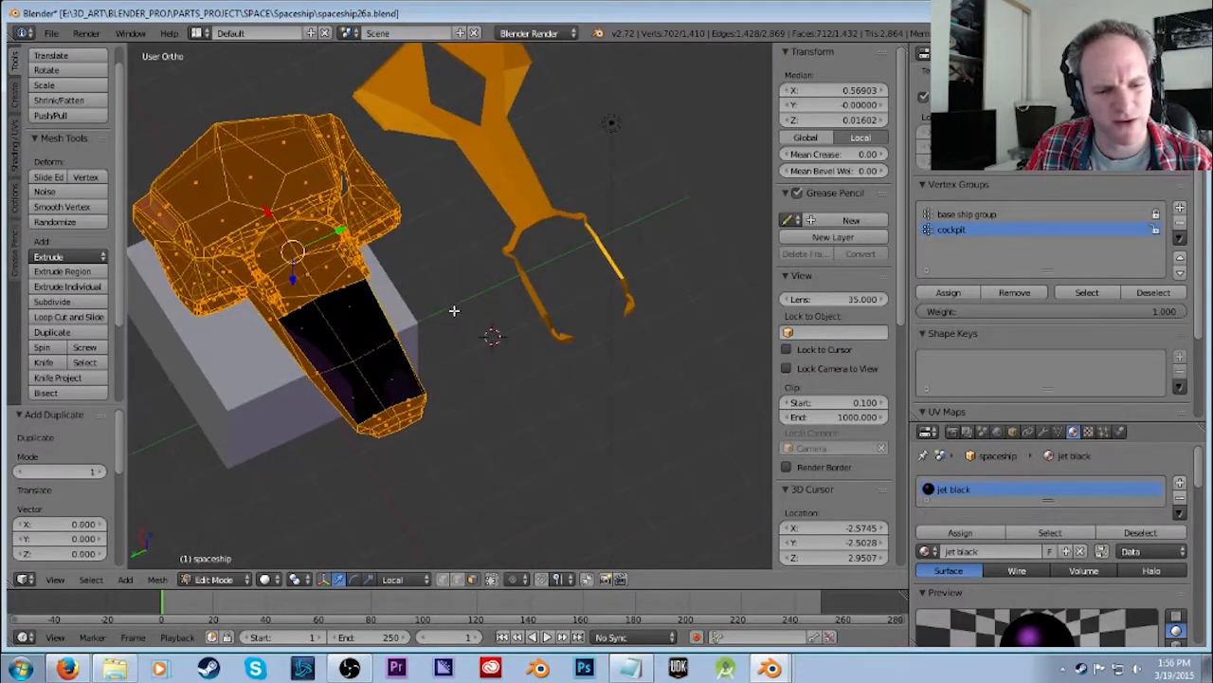
key(ctrl+z)
Select the linked hull faces, invert the selection to get the canopy faces and assign them to the cockpit vertex group.
key(a)
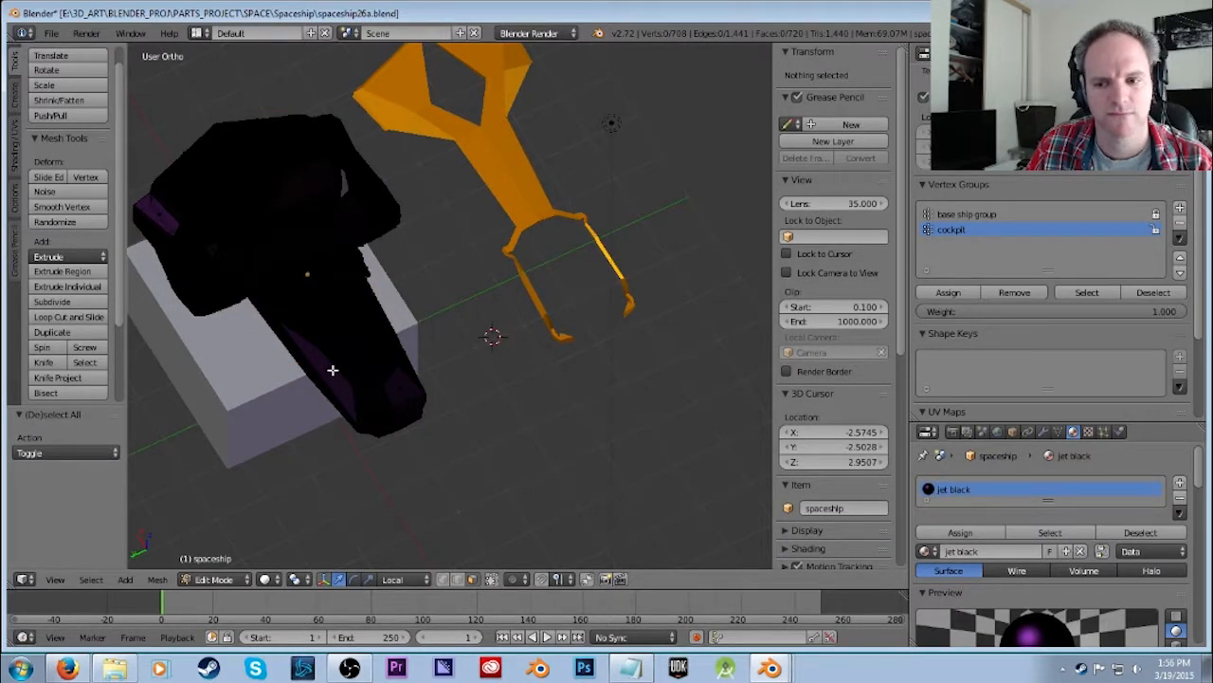
key(l)
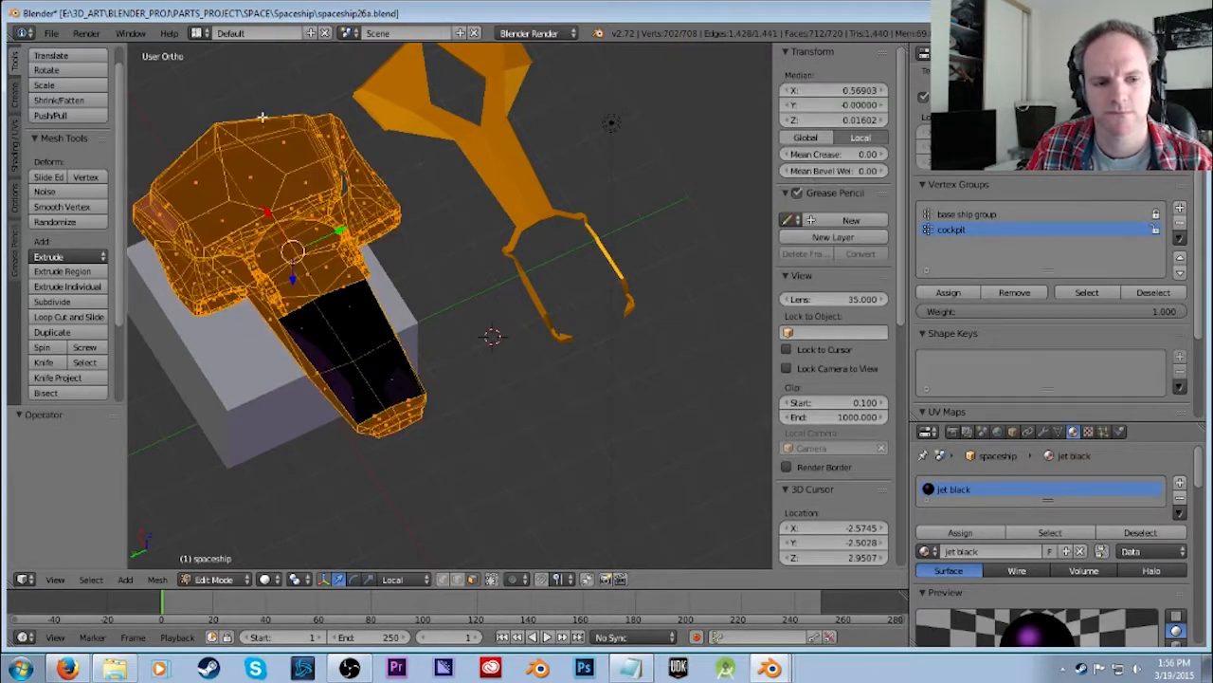
click(90, 579)
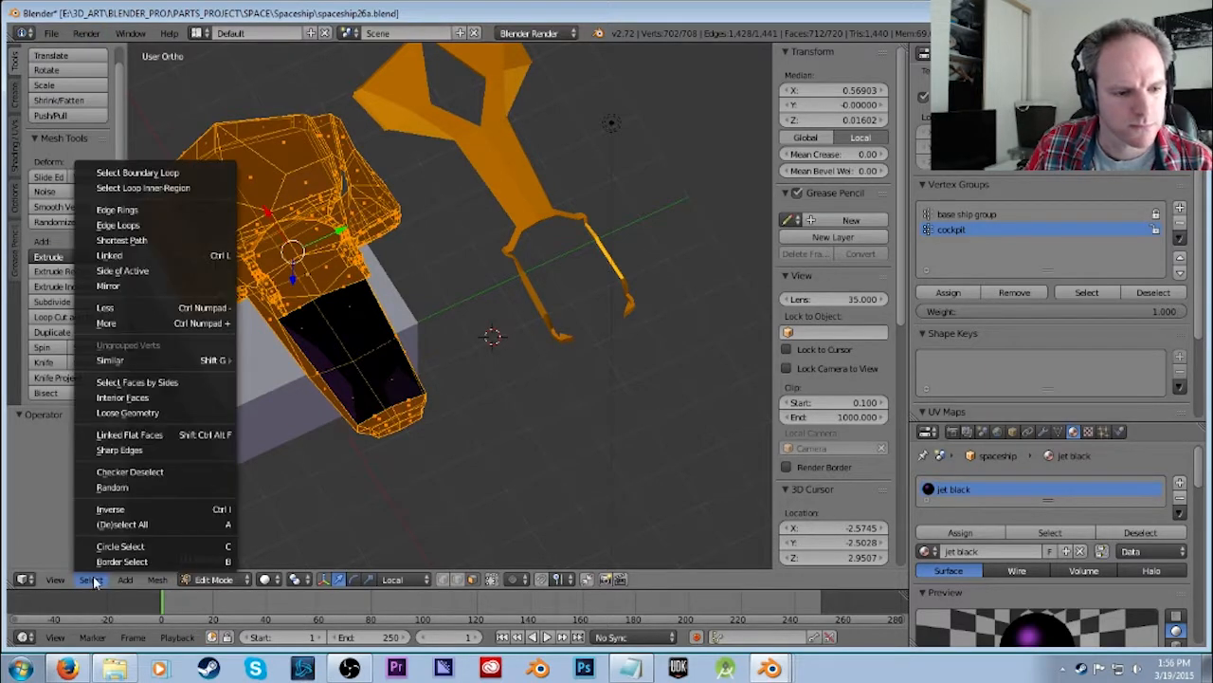
click(123, 509)
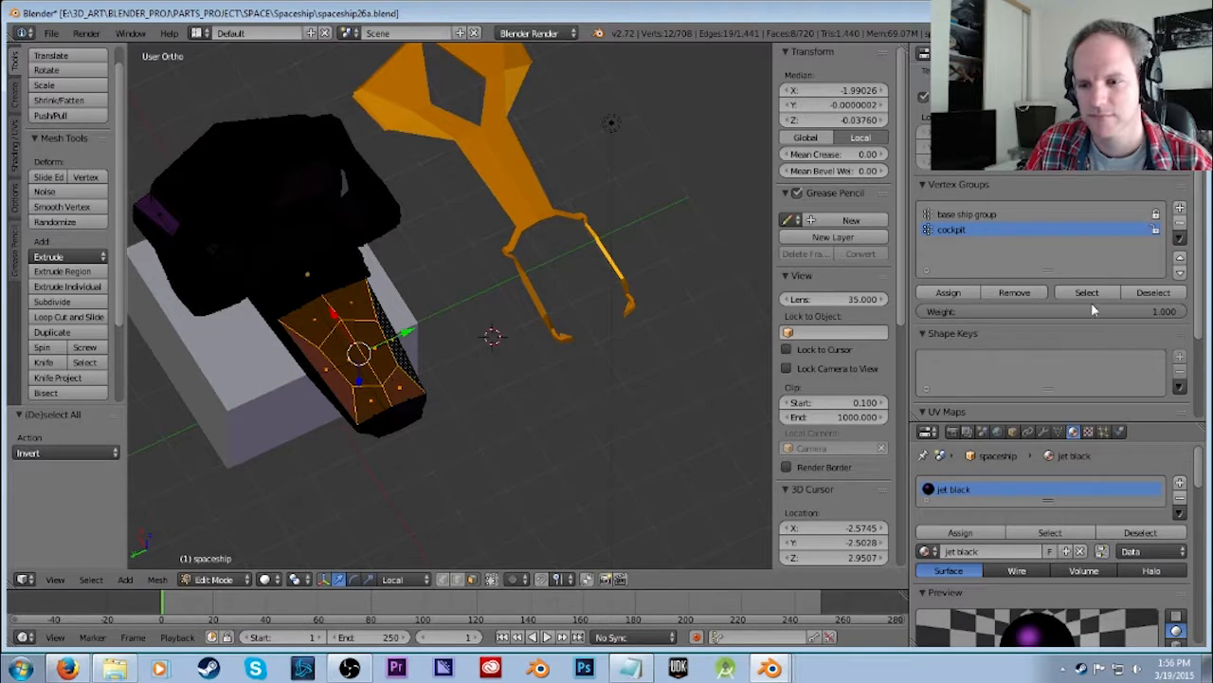
click(961, 295)
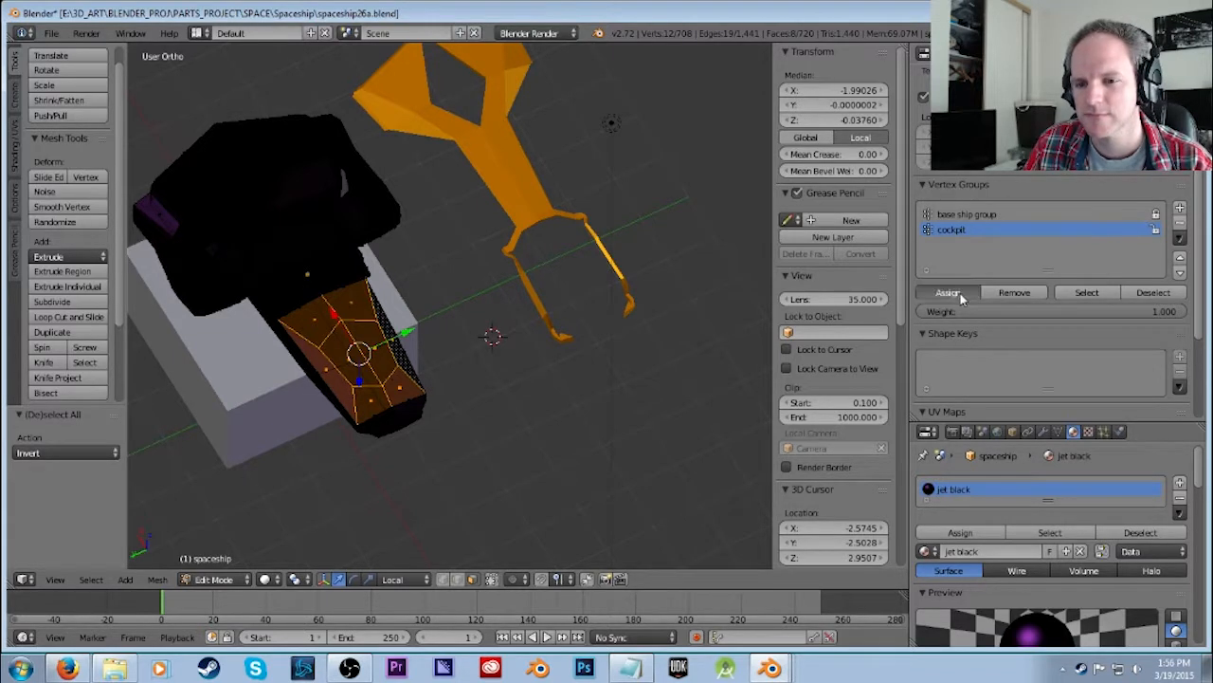
Select the cockpit vertex group's members, remove them all from the group and check it by selecting the group again.
key(a)
click(1083, 296)
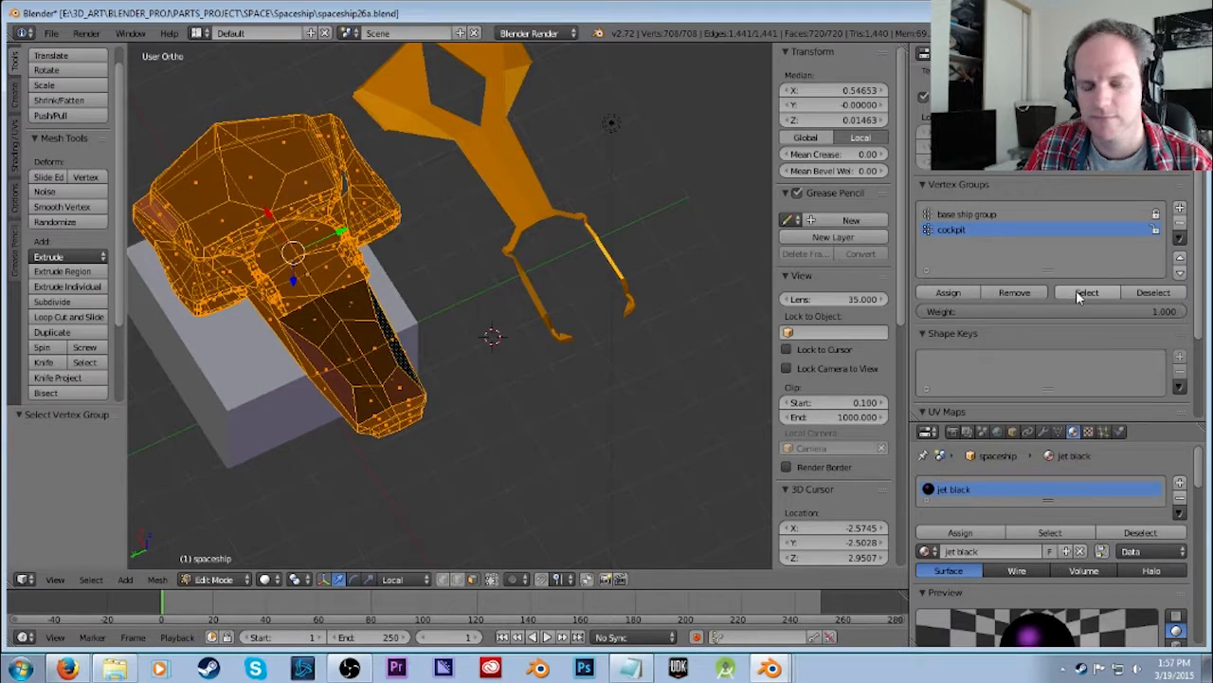
click(1011, 293)
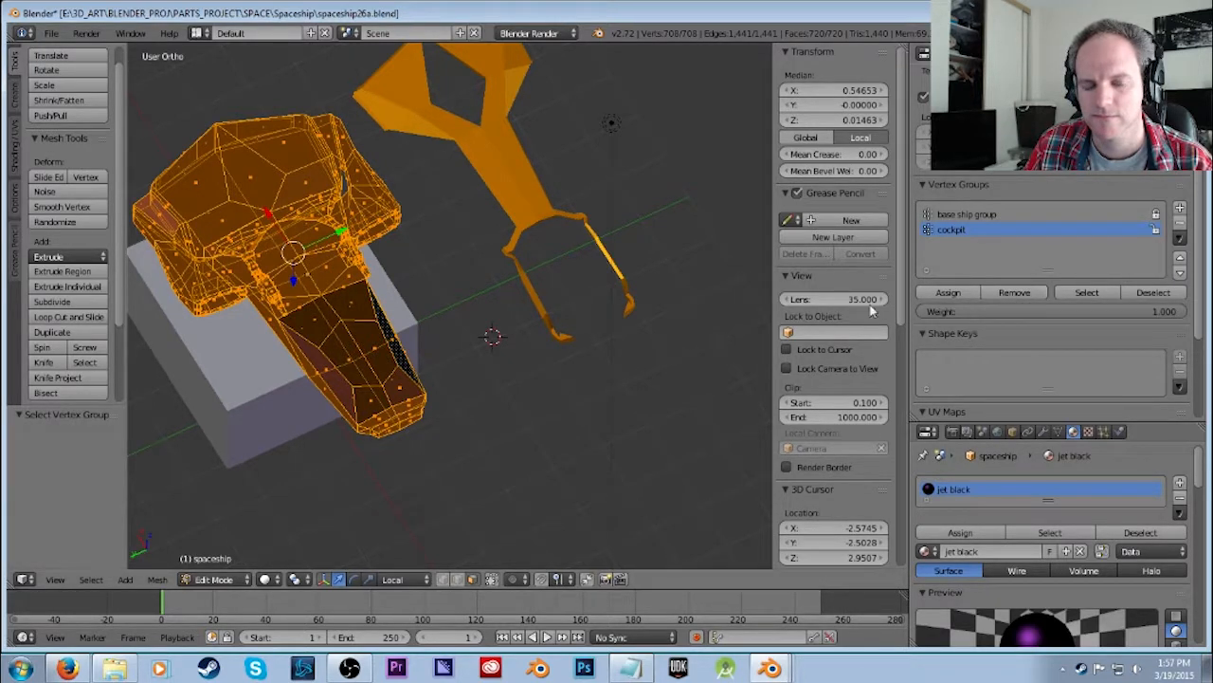
key(a)
click(1099, 291)
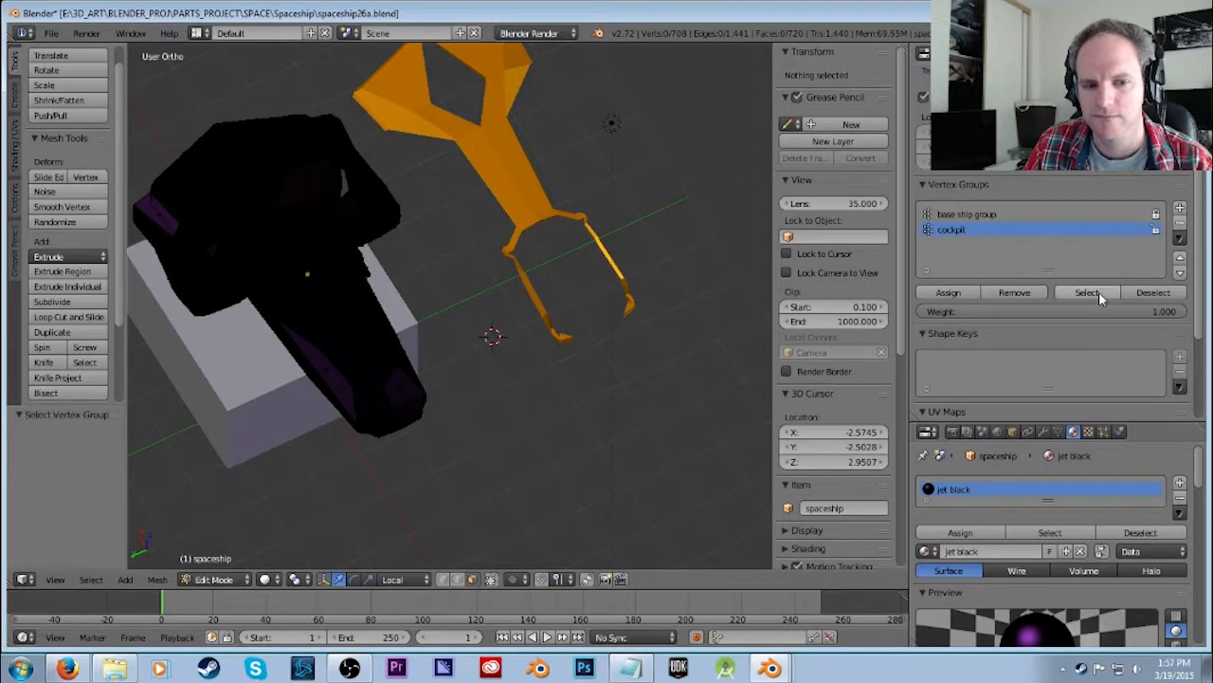
key(a)
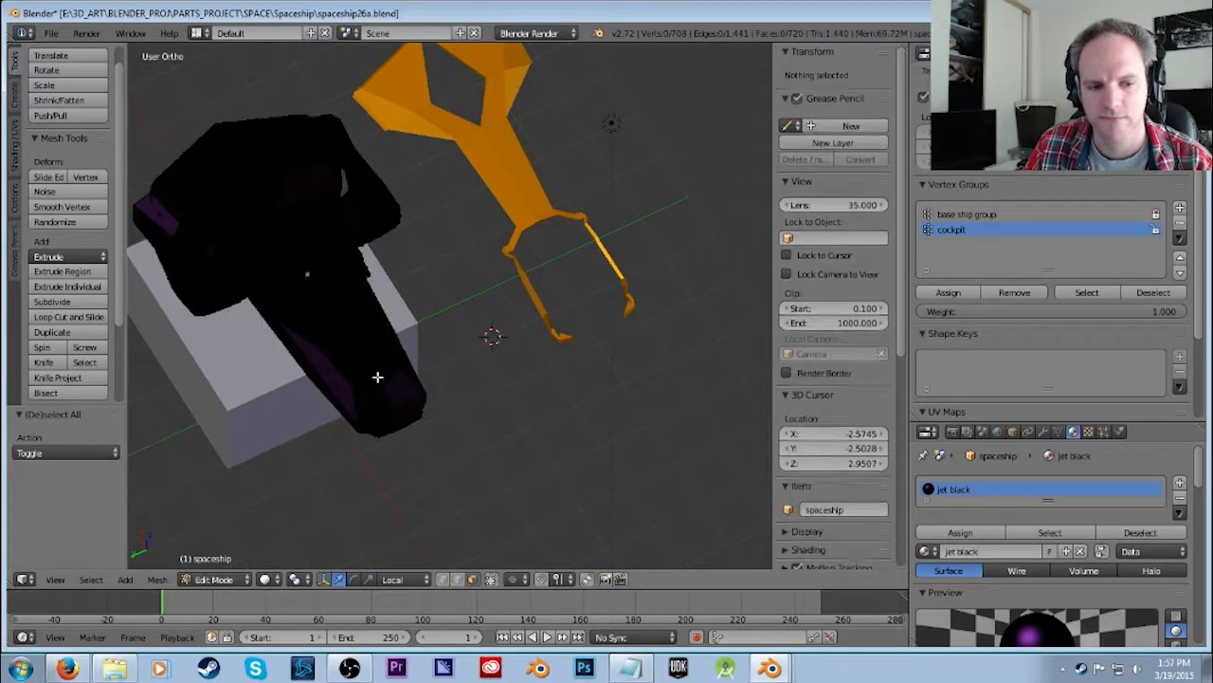
right_click(325, 359)
shift+right_click(357, 349)
middle_drag(356, 349, 460, 380)
shift+right_click(479, 335)
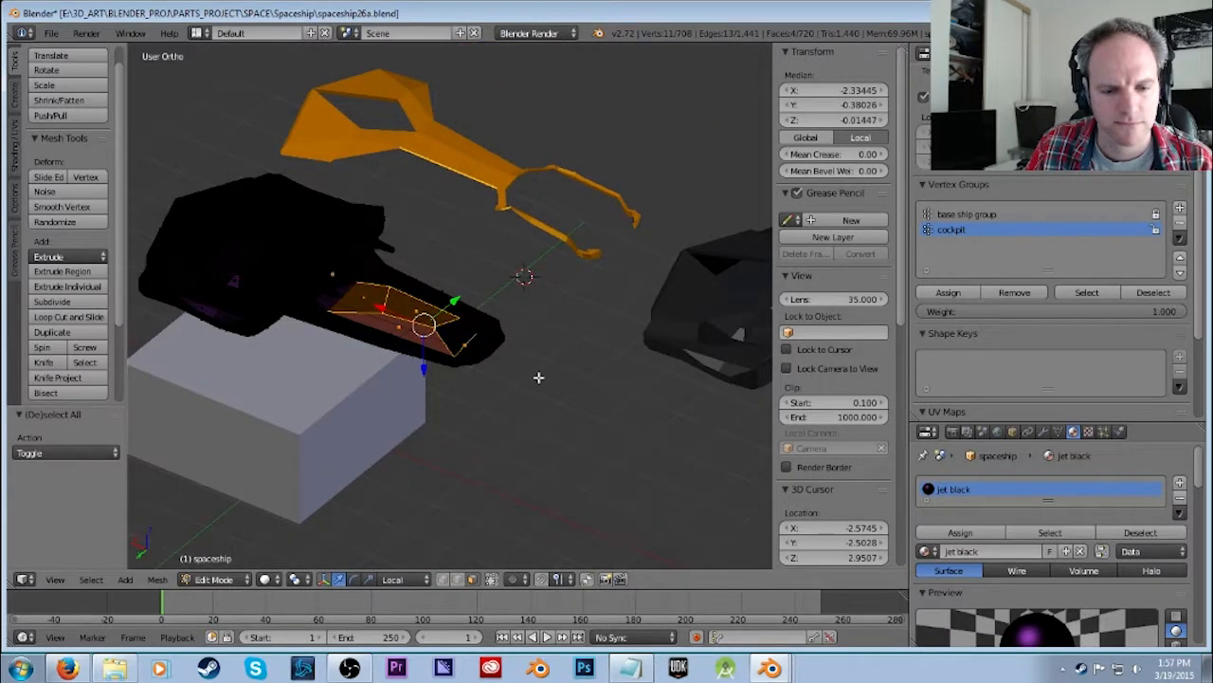
middle_drag(538, 377, 509, 371)
scroll(510, 372, up, 3)
key(a)
Switch the viewport shading to Wireframe with the canopy faces on the ship's nose in view.
middle_drag(407, 320, 492, 352)
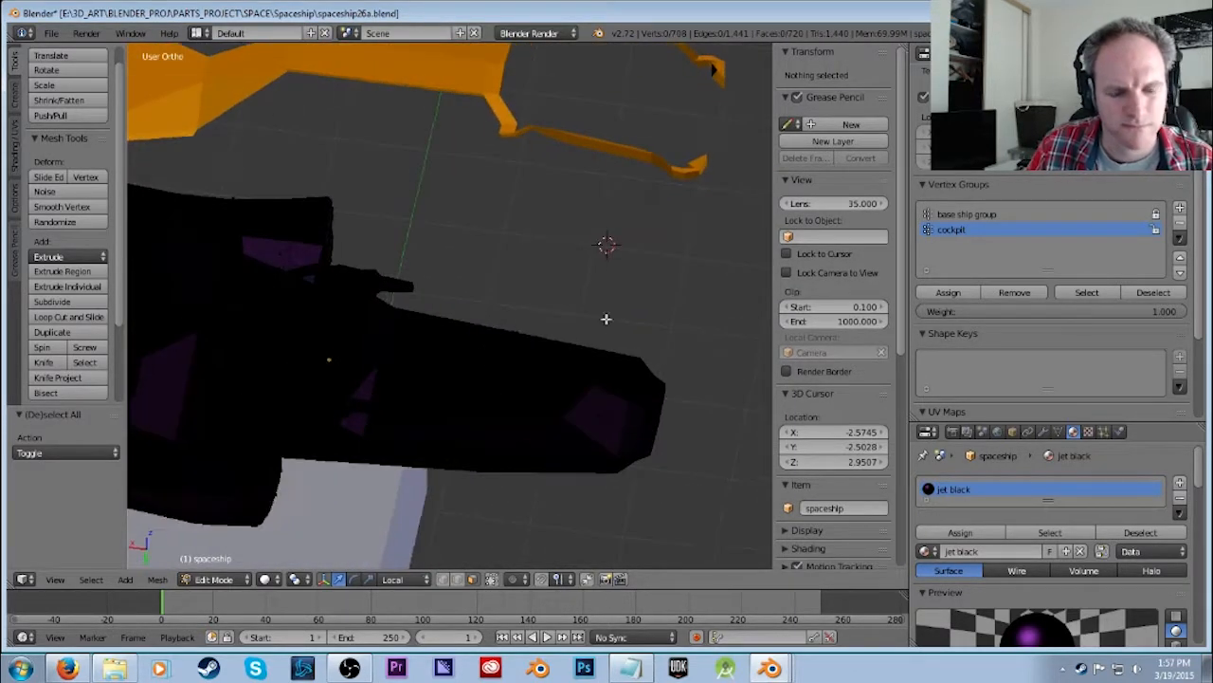
click(281, 582)
click(266, 582)
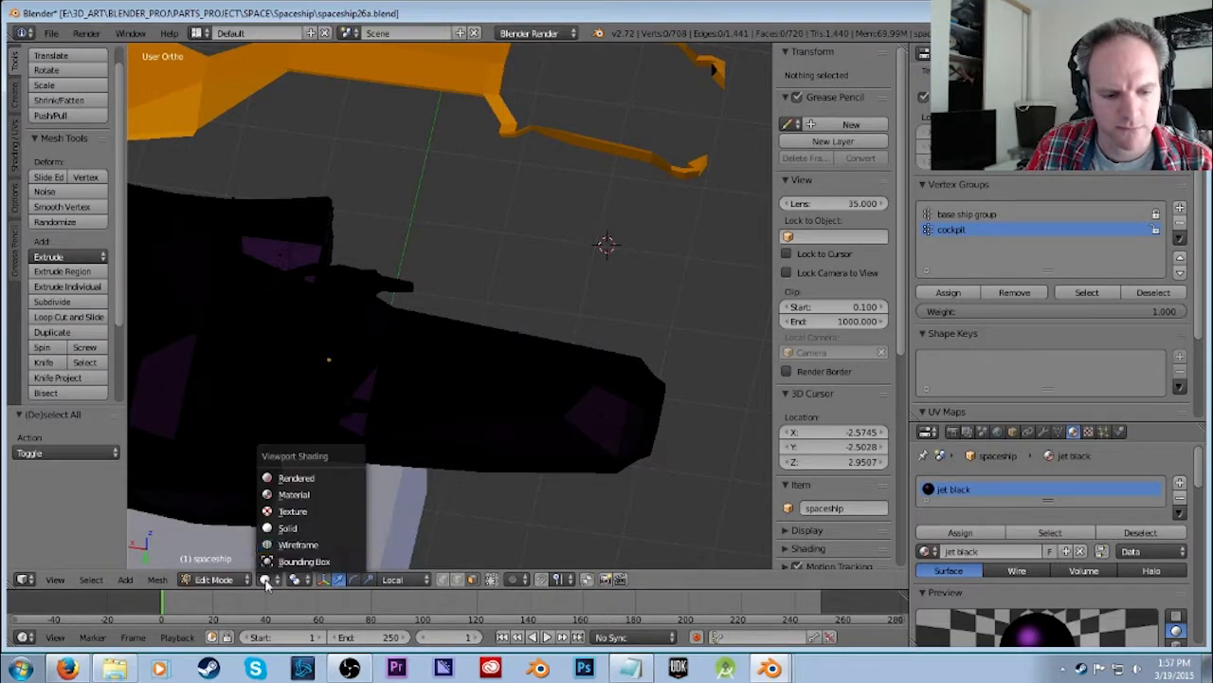
click(287, 544)
middle_drag(504, 505, 530, 454)
middle_drag(538, 343, 333, 442)
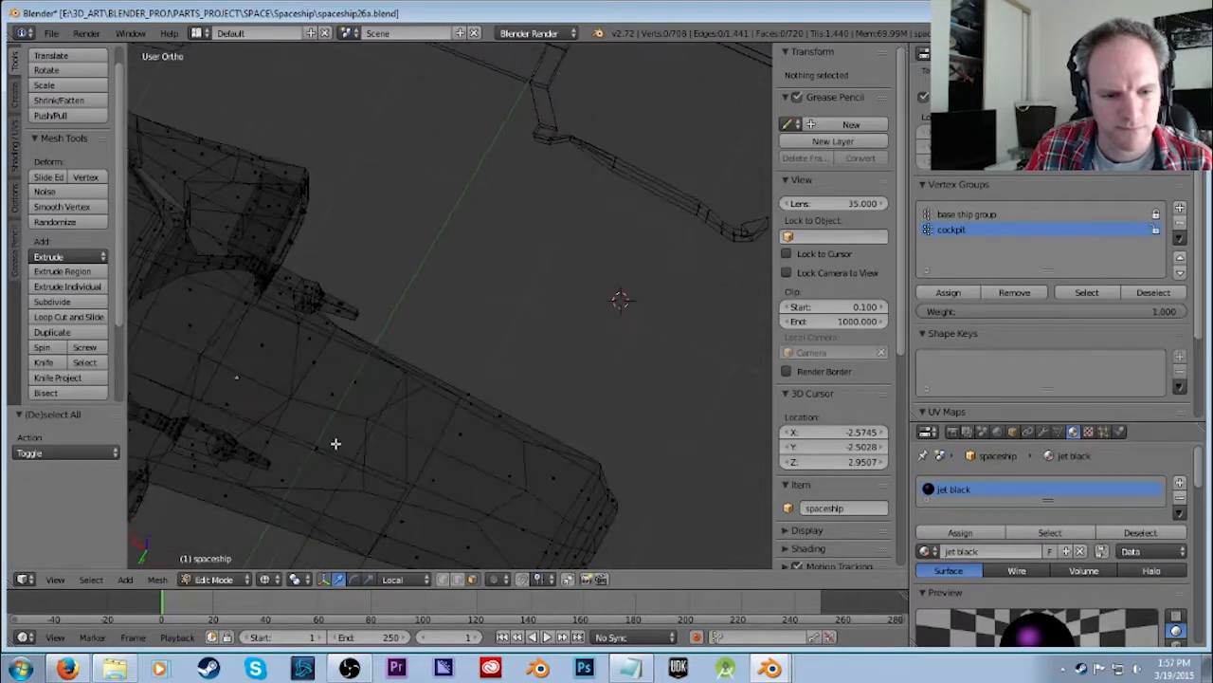
Select the eight canopy faces on the ship's nose and assign them to the cockpit vertex group.
right_click(330, 424)
shift+right_click(352, 382)
shift+right_click(464, 436)
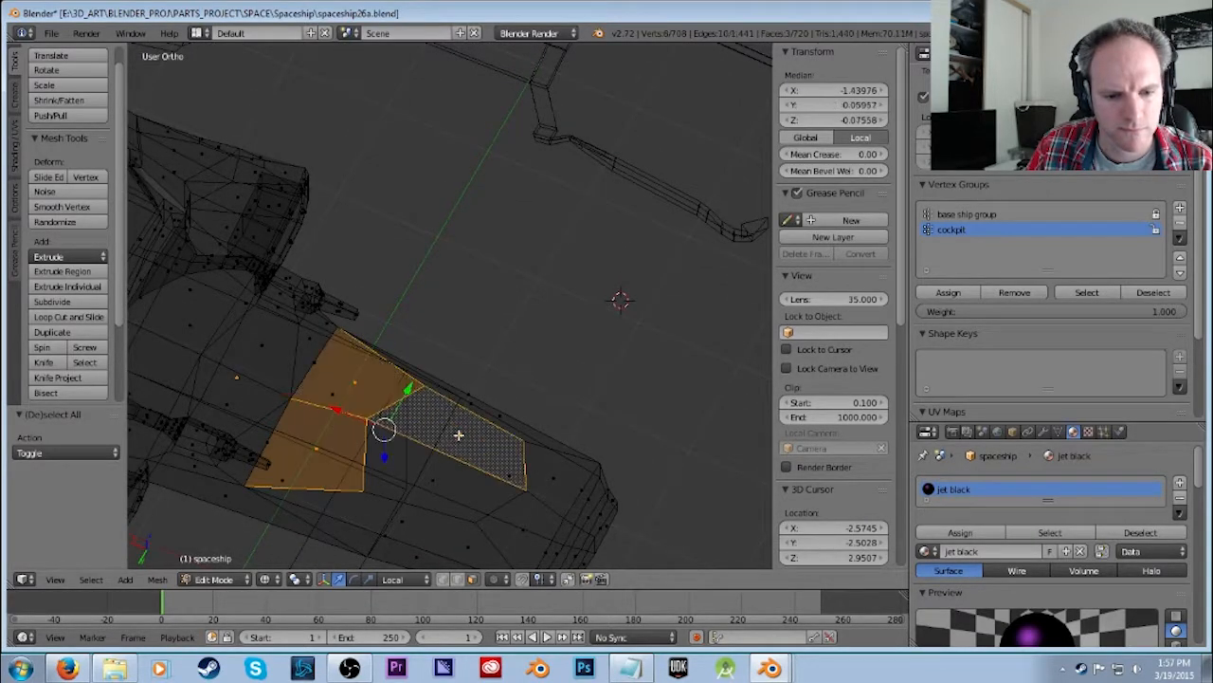
shift+right_click(430, 483)
middle_drag(503, 523, 498, 466)
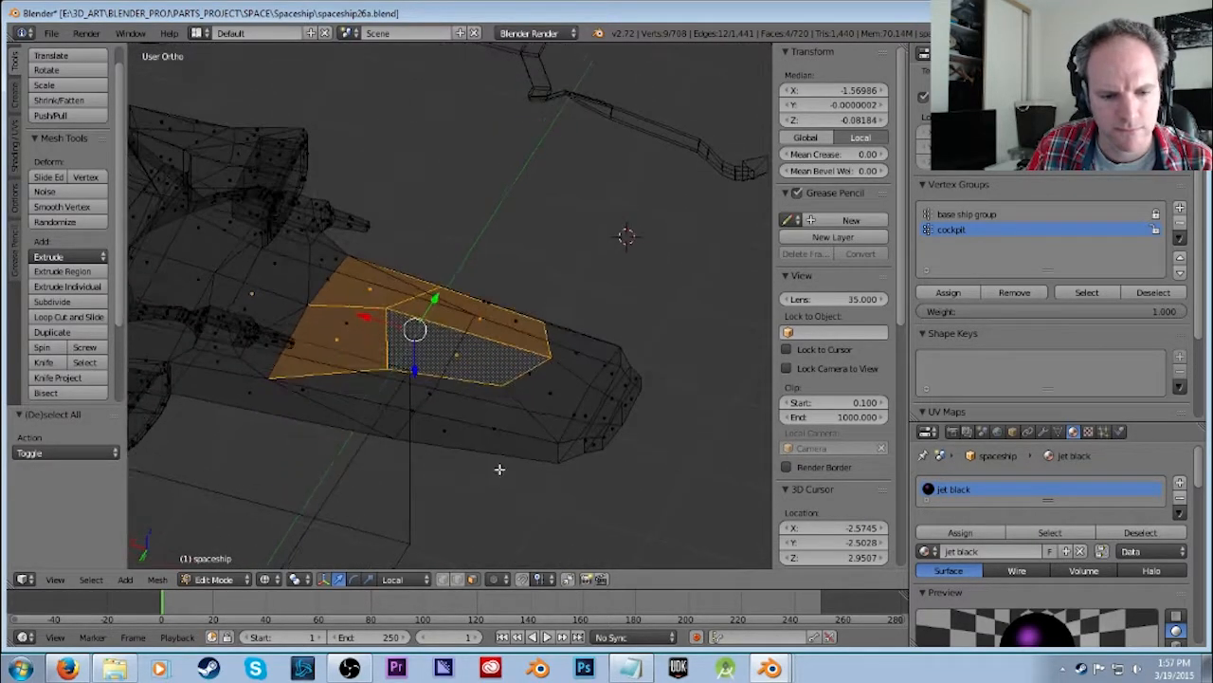
shift+right_click(429, 399)
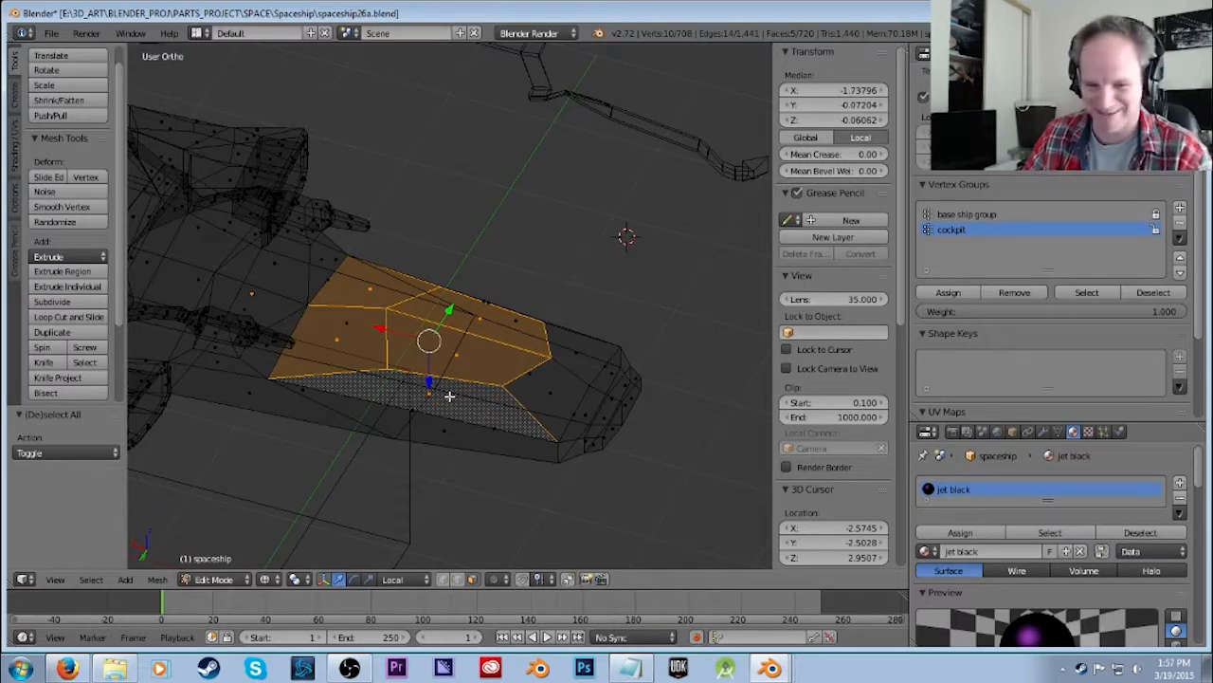
shift+right_click(552, 393)
middle_drag(549, 395, 366, 412)
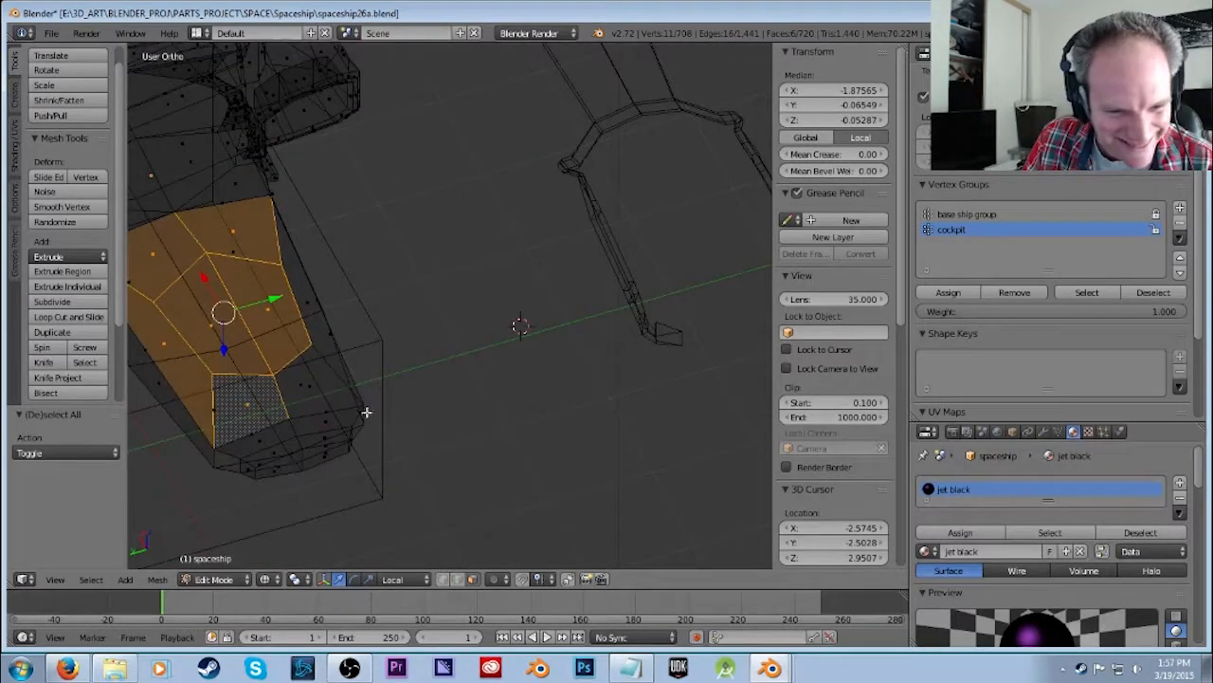
shift+right_click(316, 387)
middle_drag(409, 357, 455, 371)
shift+right_click(283, 318)
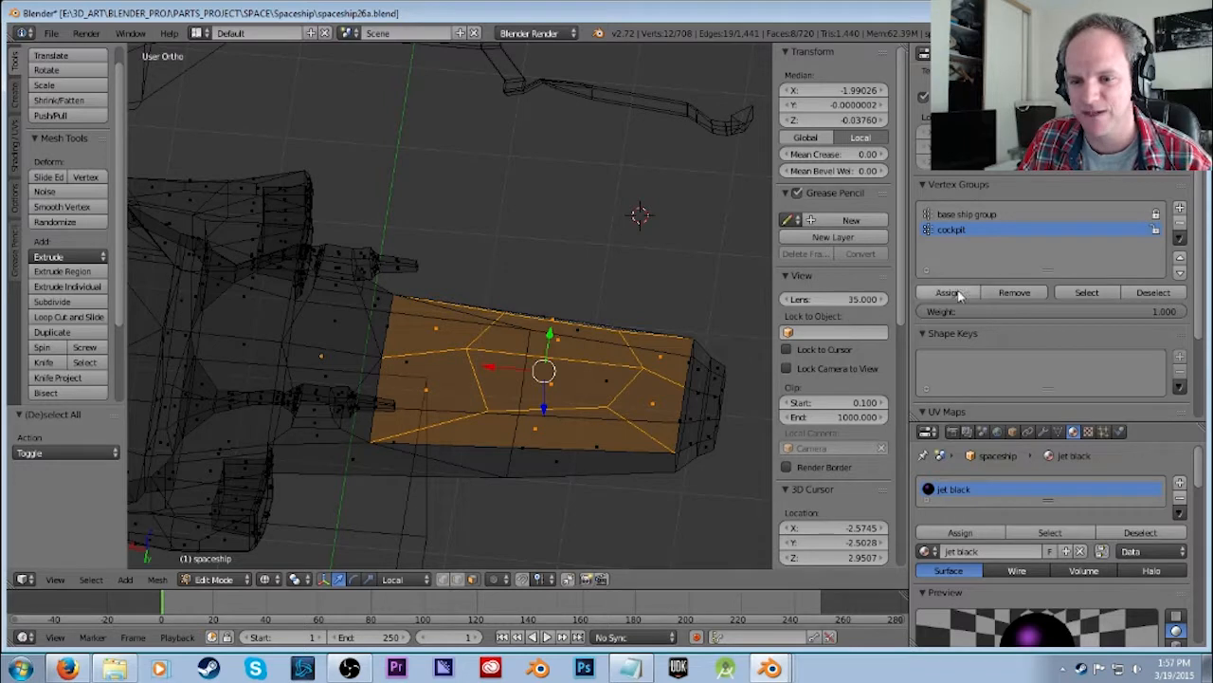
Clear the selection, select the members of the cockpit vertex group and lock that group.
key(a)
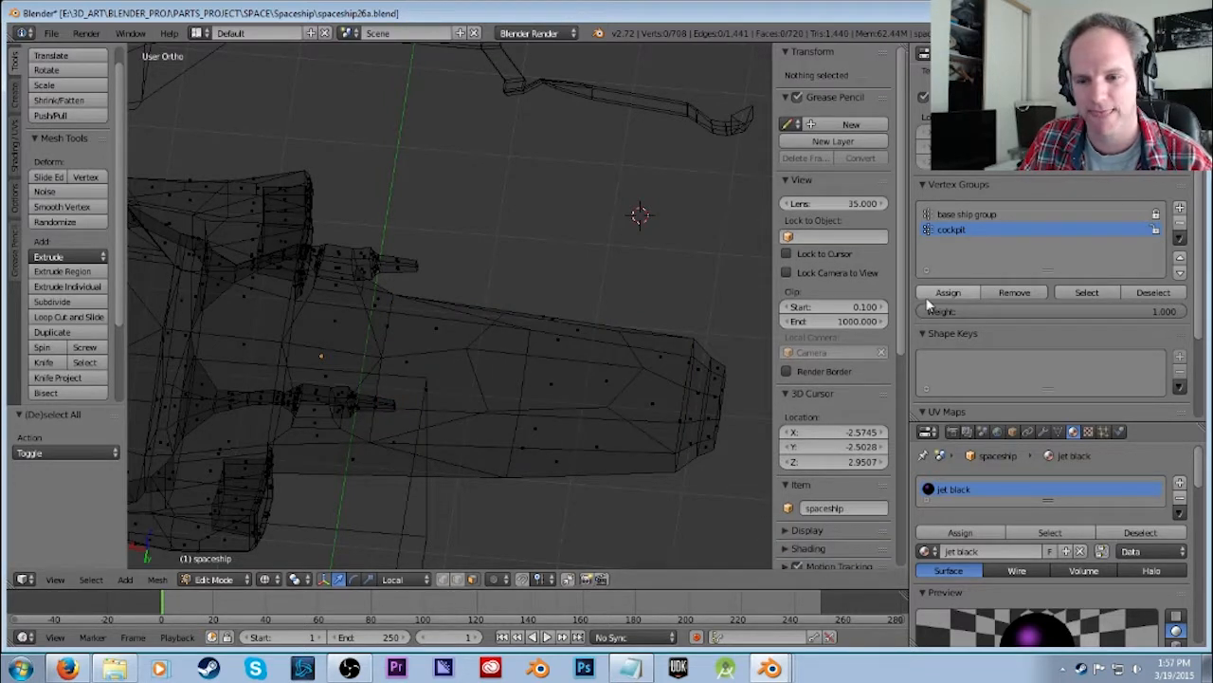
click(1080, 293)
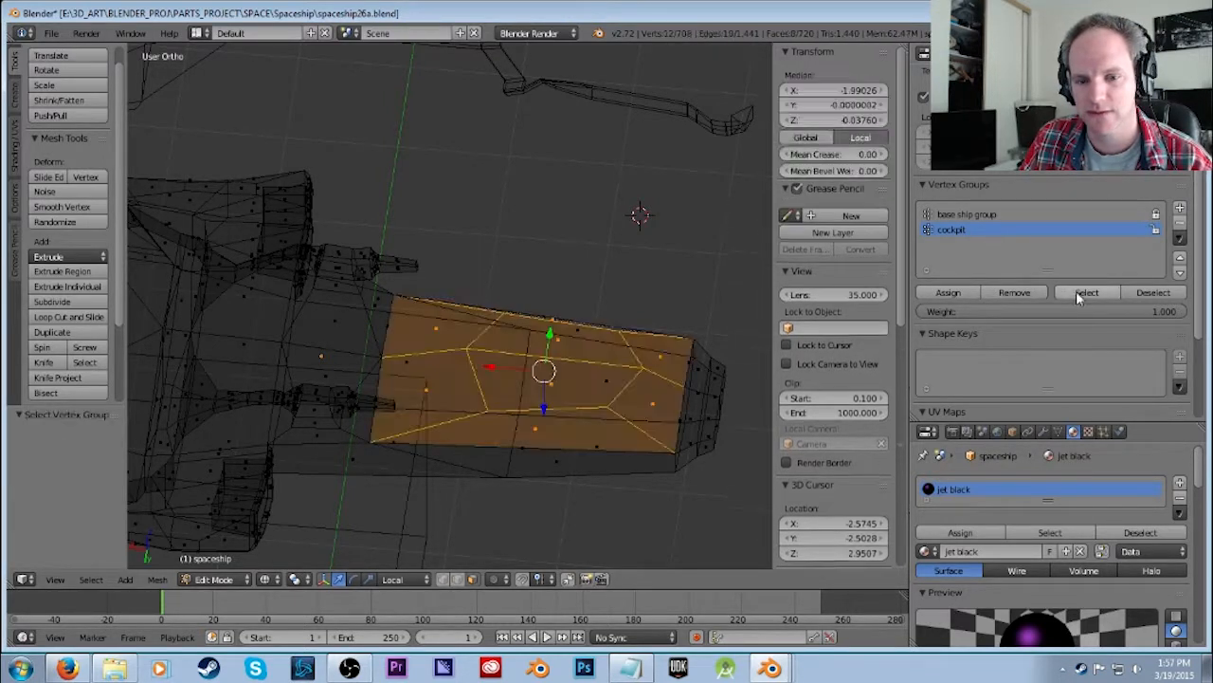
click(1156, 229)
Duplicate the canopy faces and place the copy clear of the hull, offset about X -1.425, Y 1.612, Z -1.743.
scroll(711, 256, down, 2)
middle_drag(705, 249, 620, 284)
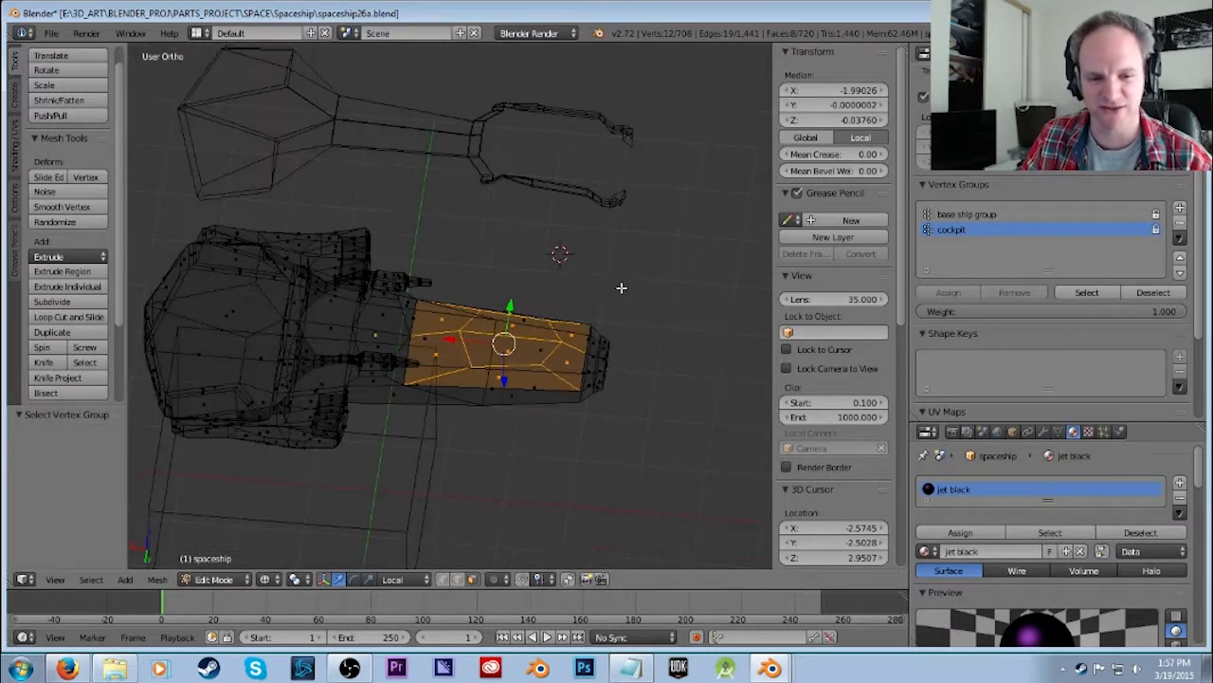
key(shift+d)
click(699, 461)
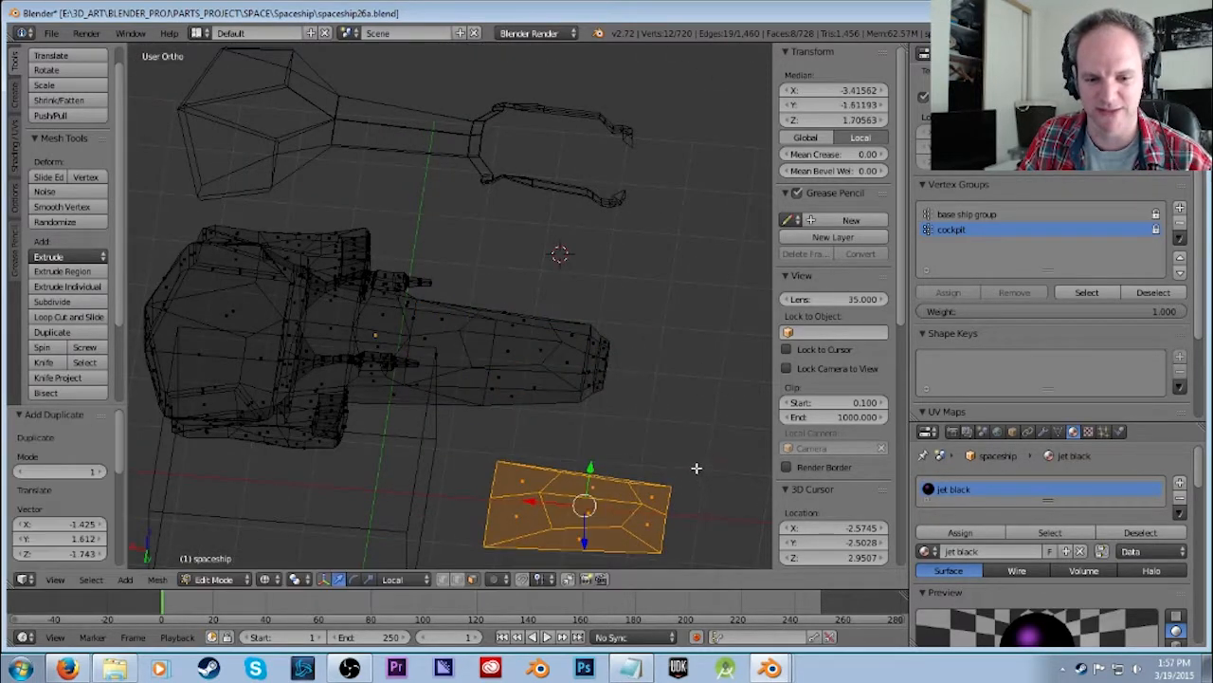
middle_drag(698, 460, 664, 455)
scroll(1053, 241, up, 4)
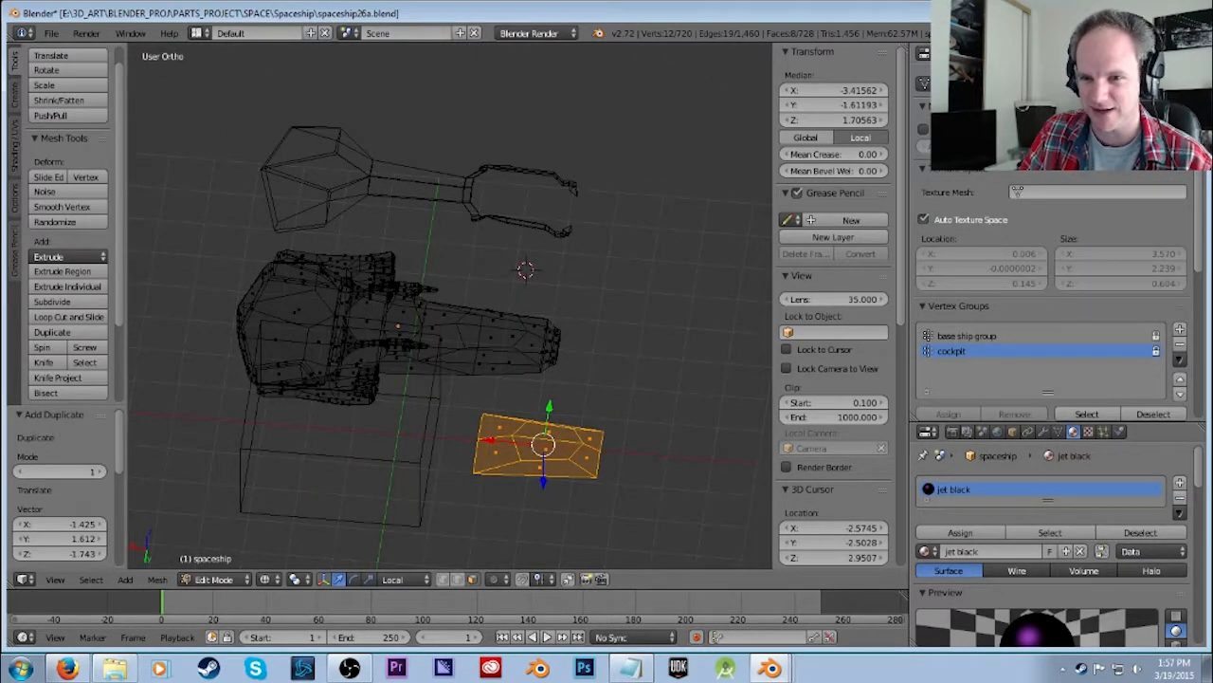
Rename the spaceship object as "cockpit" in its object properties.
click(1012, 54)
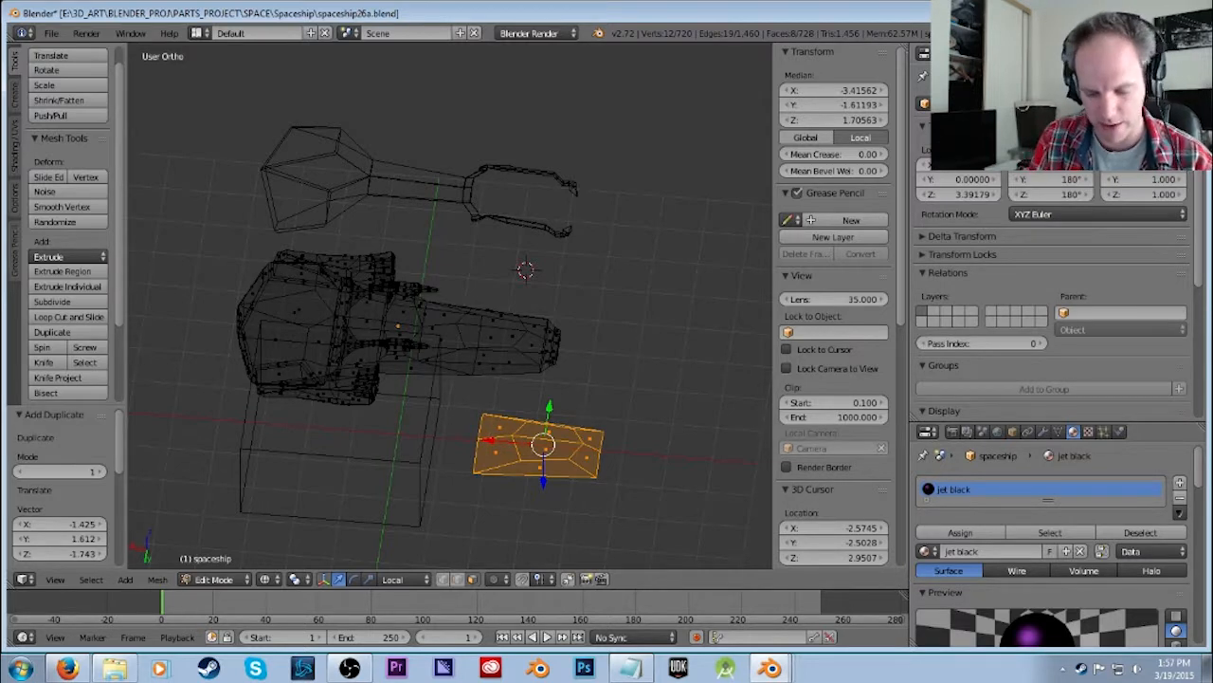
key(Return)
scroll(596, 364, down, 2)
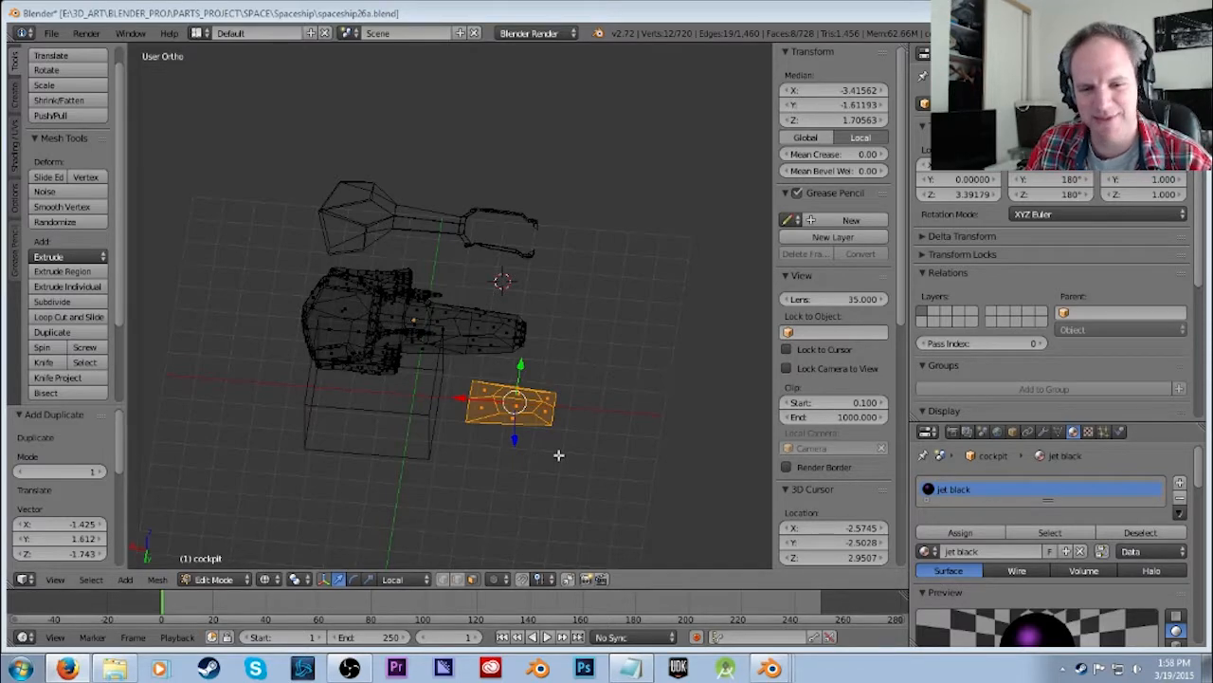
middle_drag(624, 511, 489, 434)
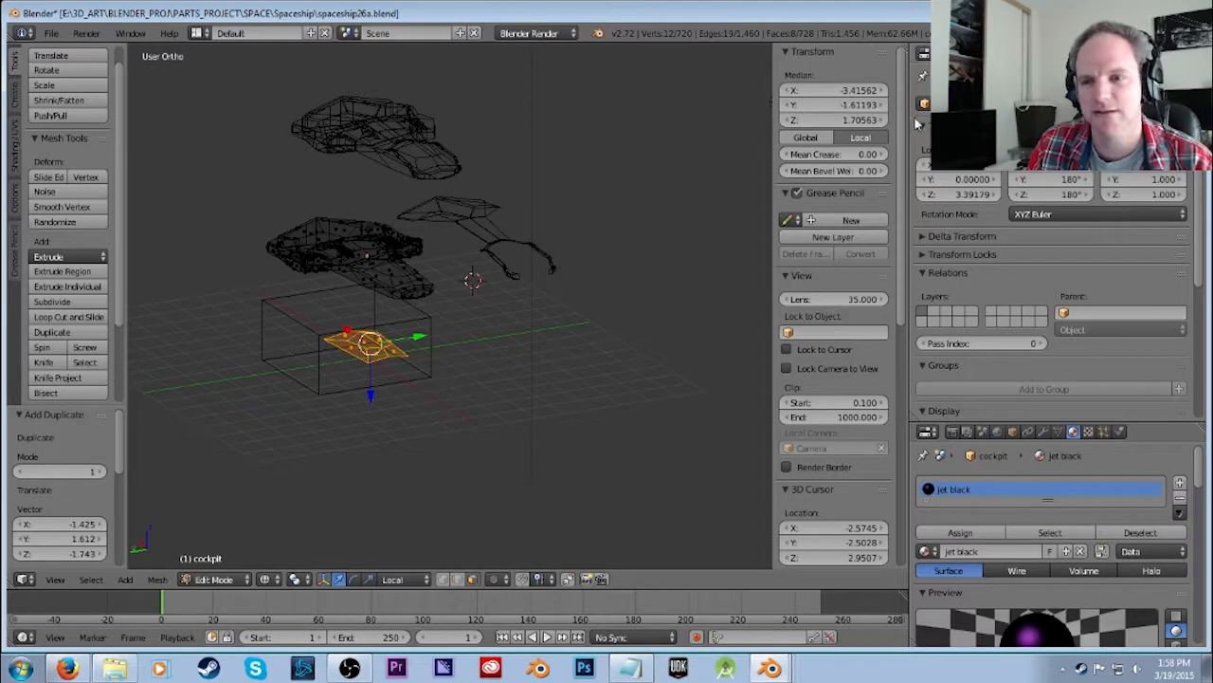
Try to remove the cockpit object's jet black material slot, add an empty material slot and reselect the jet black one.
click(1073, 54)
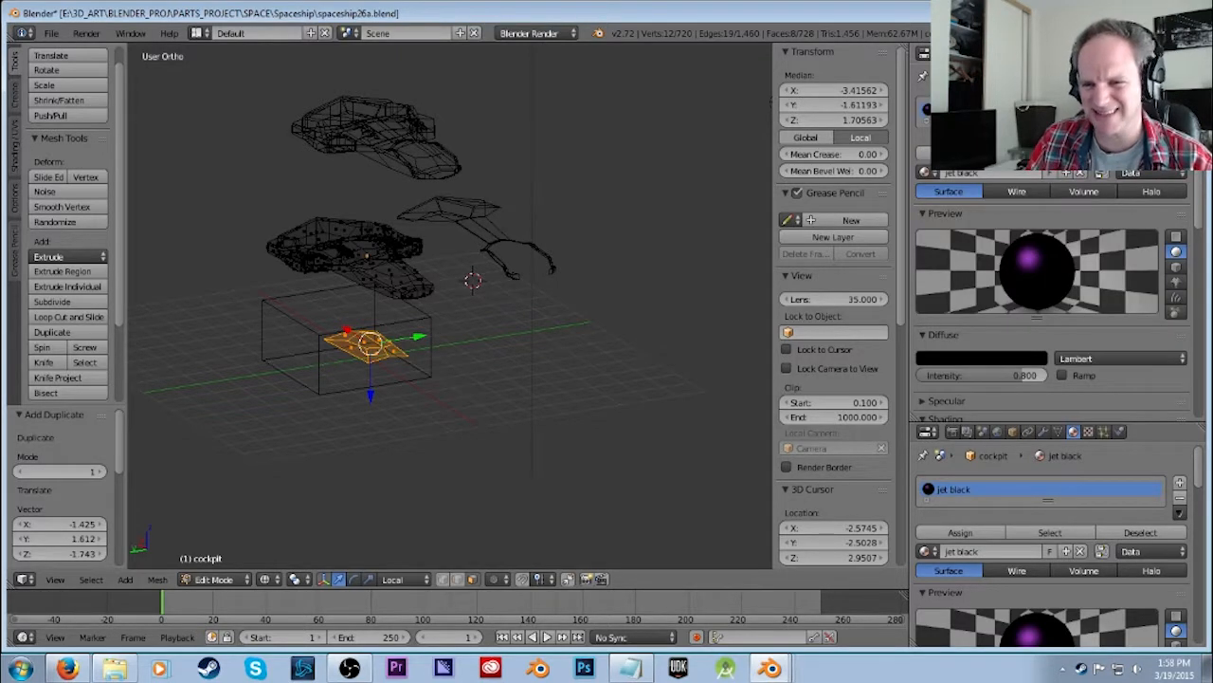
click(925, 174)
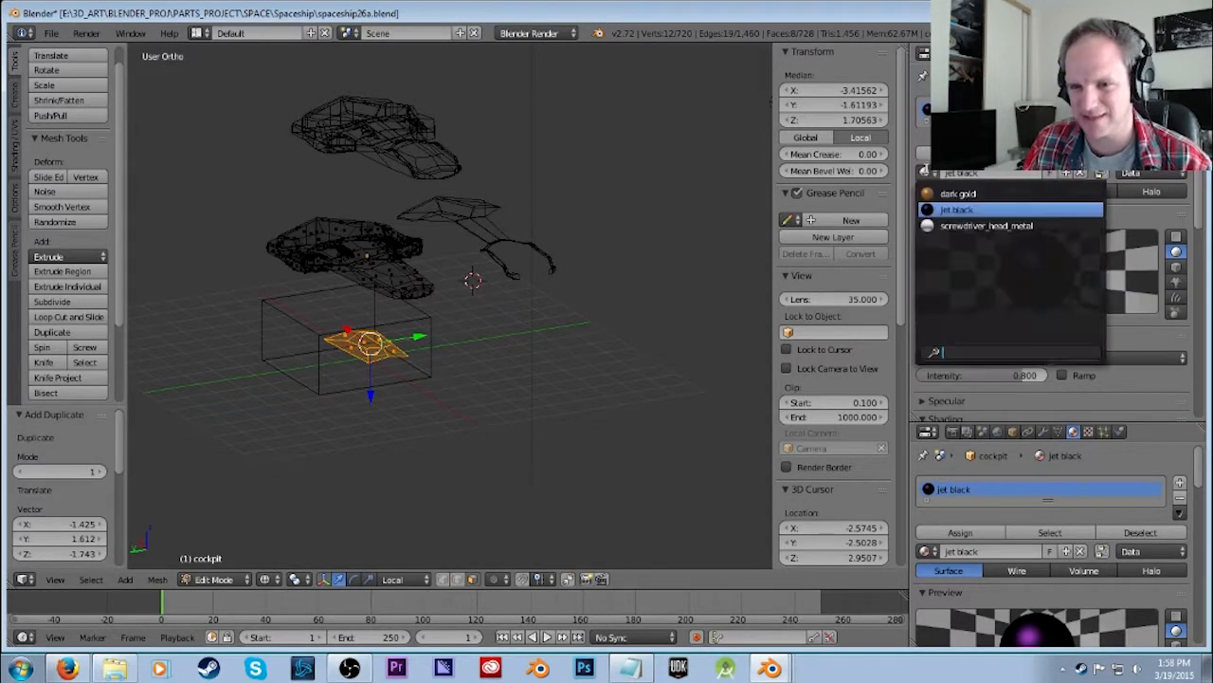
click(926, 171)
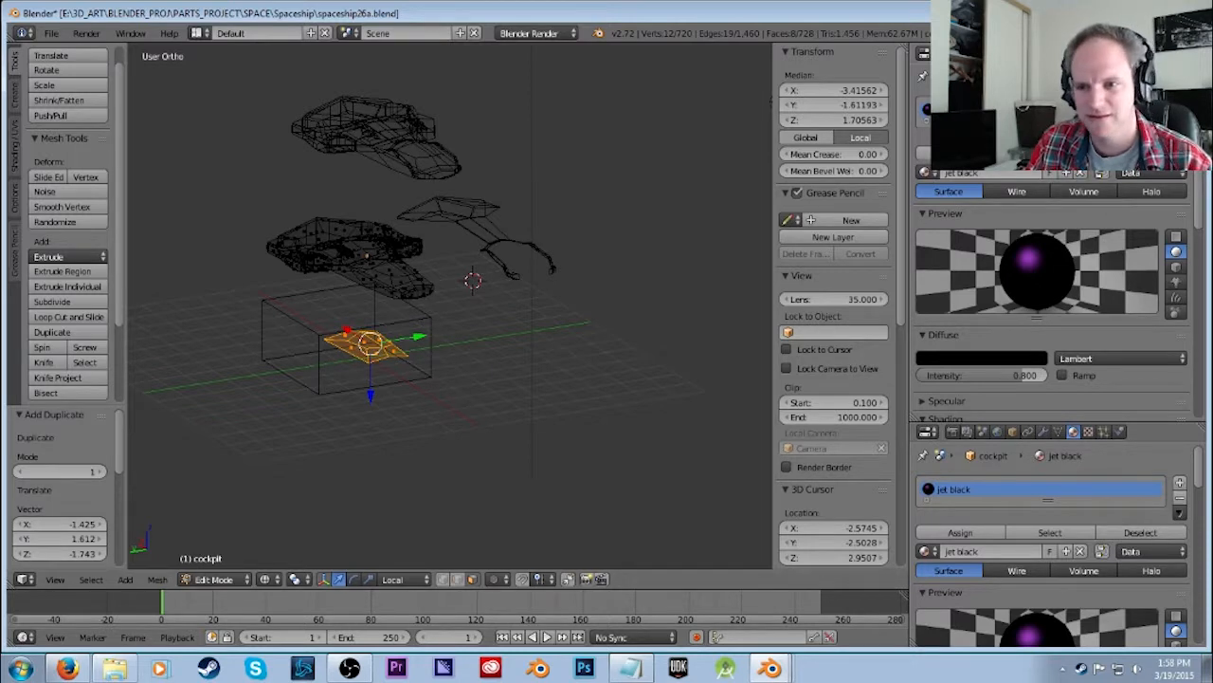
click(1179, 118)
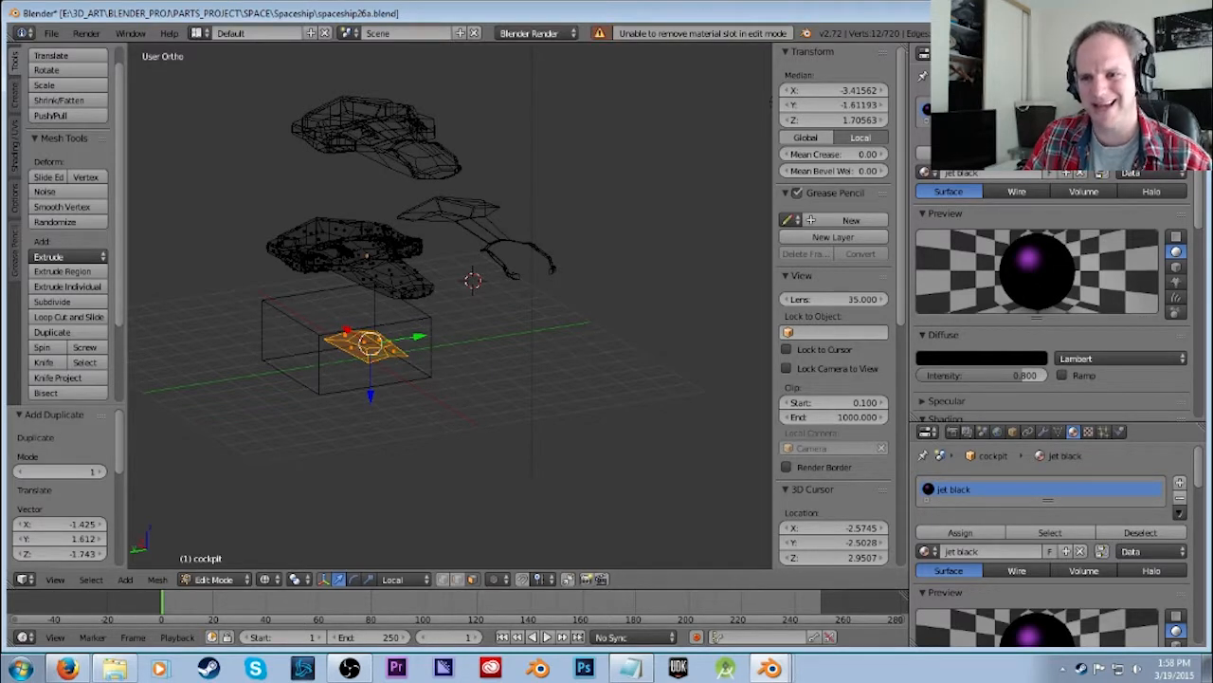
click(1180, 104)
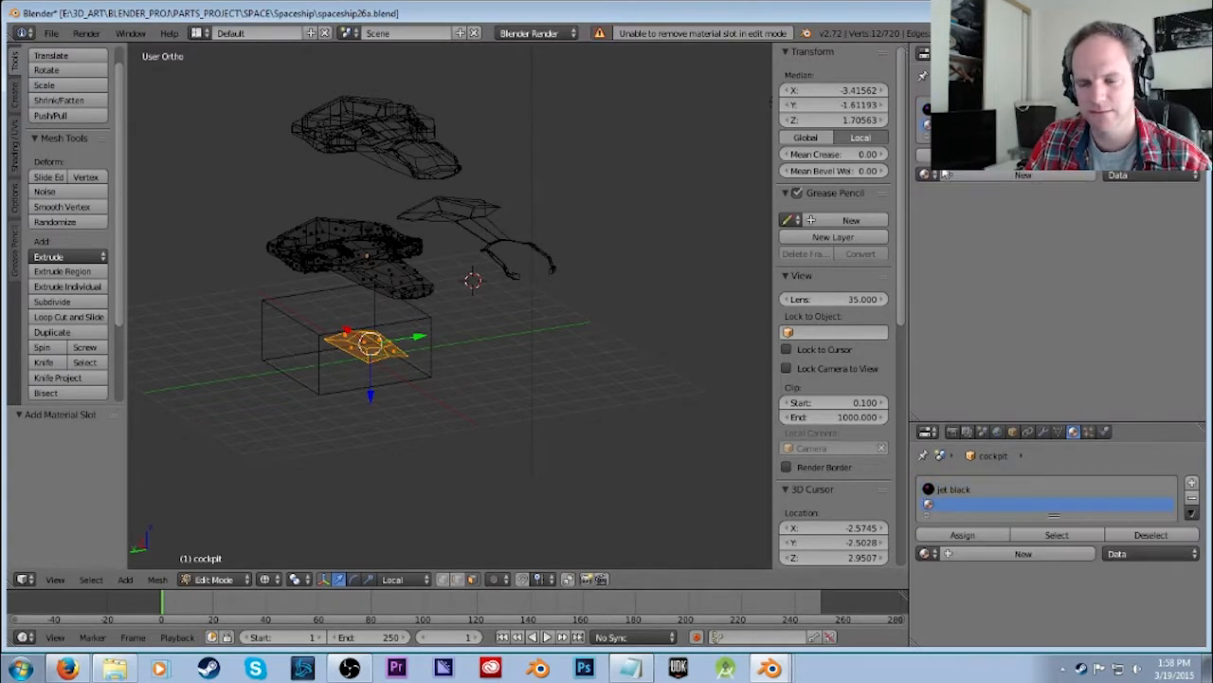
click(954, 111)
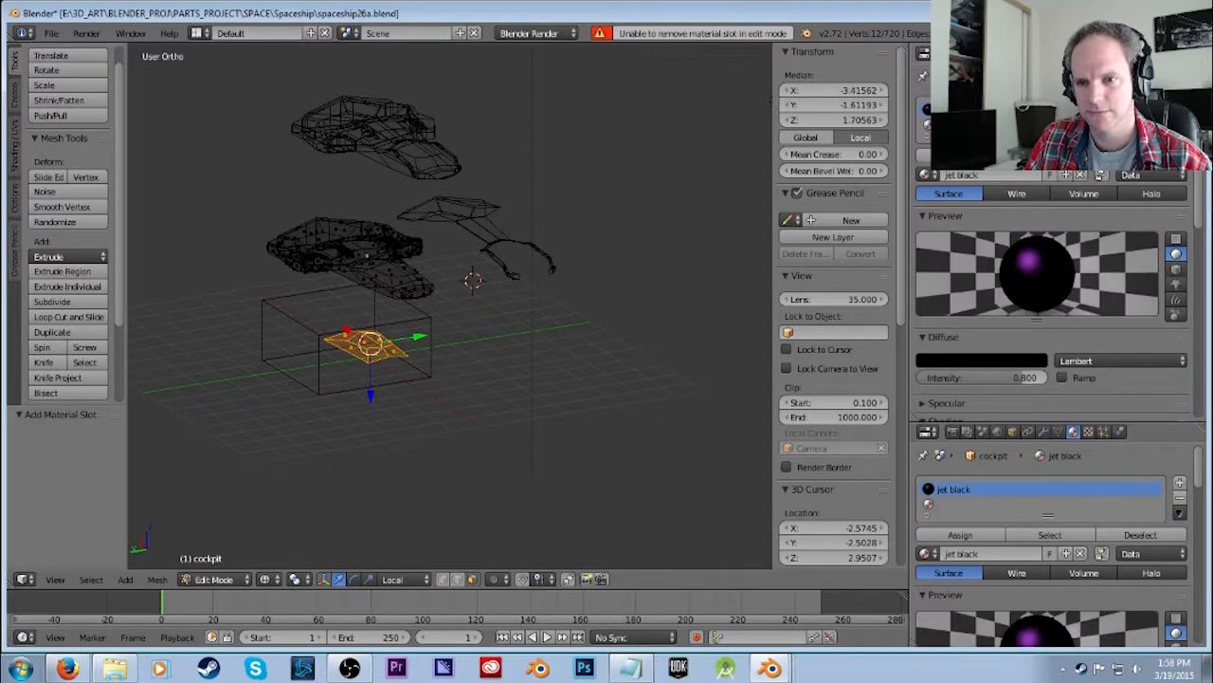
scroll(1053, 275, up, 1)
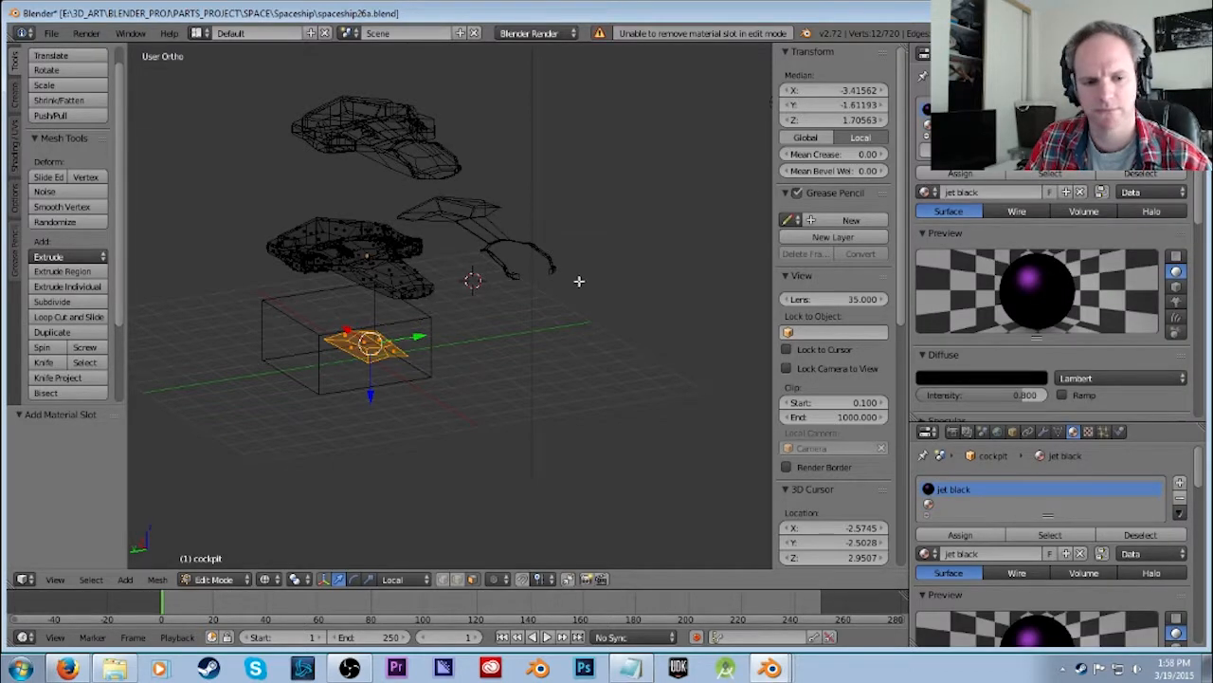
Separate the duplicated canopy faces into their own object and select all of the remaining ship mesh.
key(Tab)
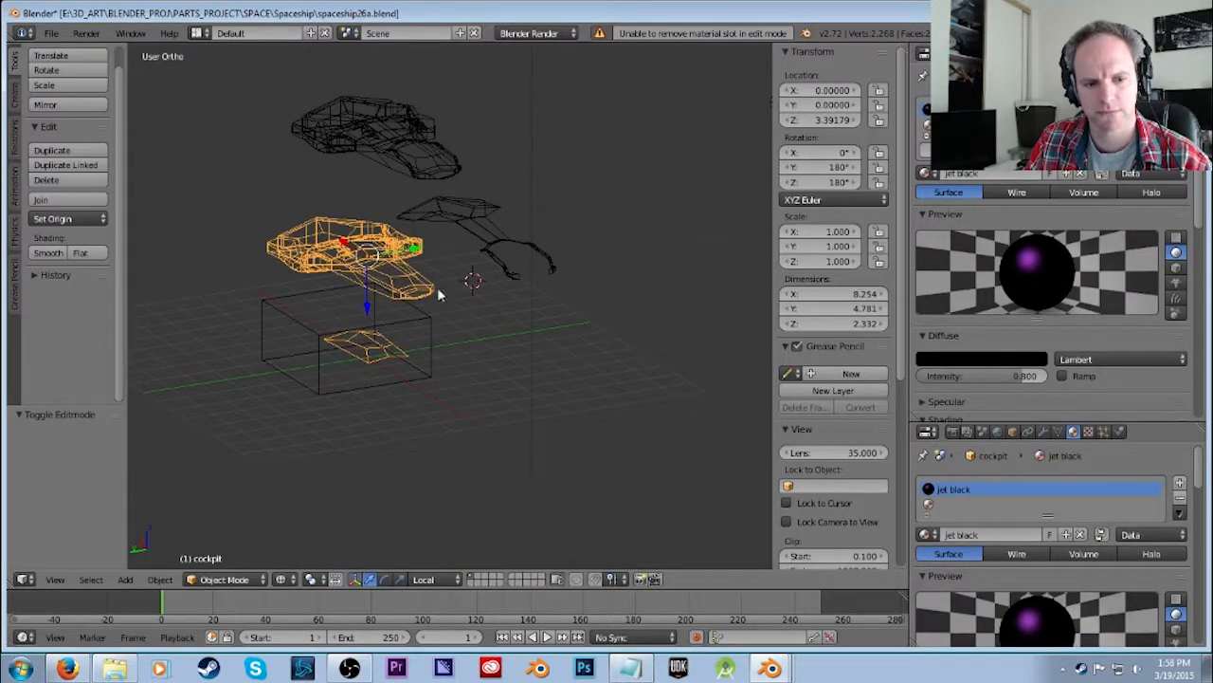
key(Tab)
key(x)
click(410, 343)
key(a)
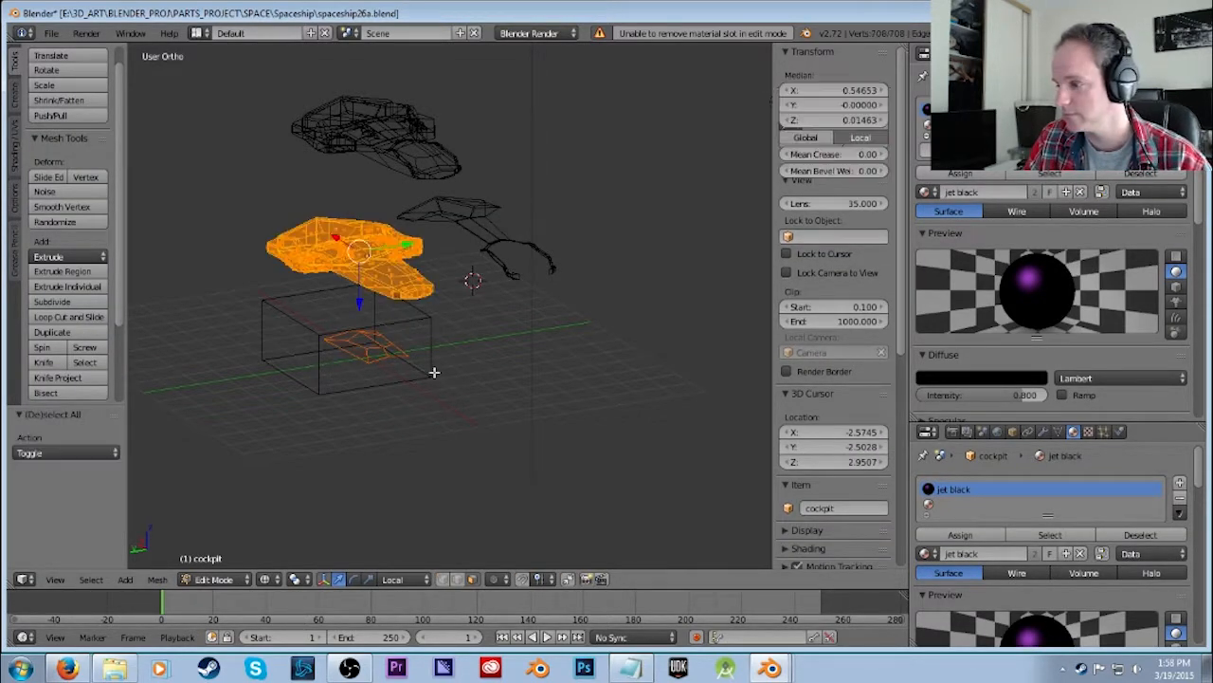
Leave mesh editing of the ship, select the separated canopy object and move its geometry to its origin.
key(a)
right_click(405, 267)
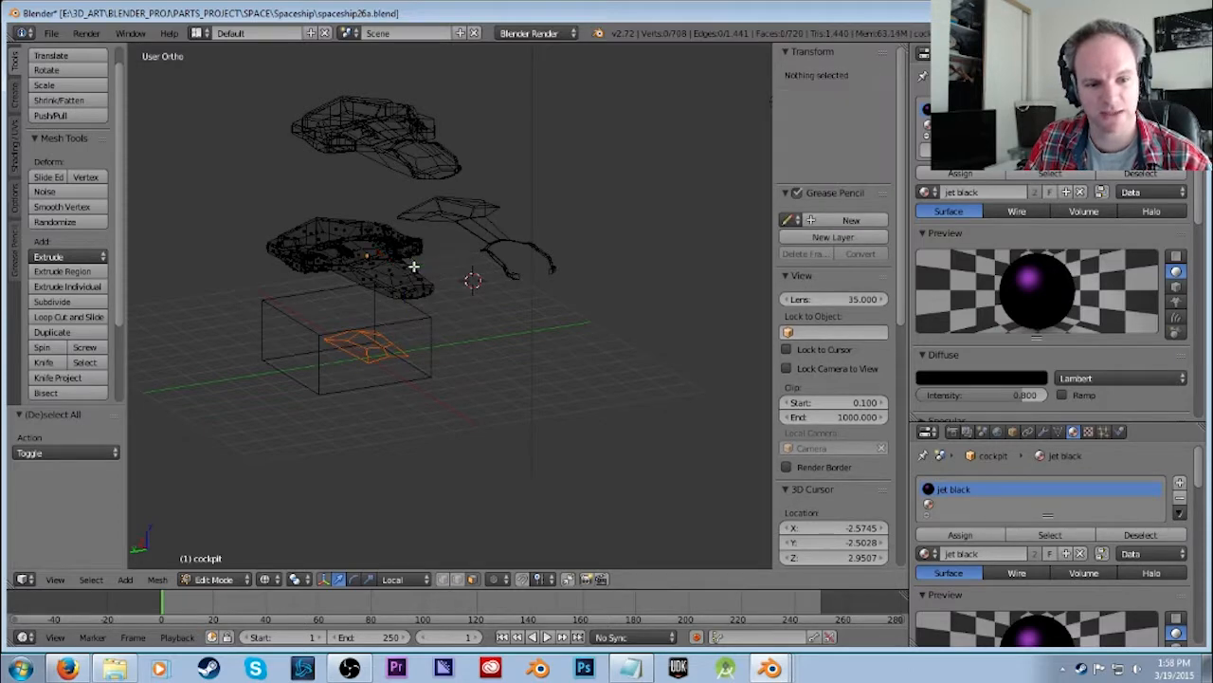
key(a)
key(Tab)
key(a)
right_click(355, 361)
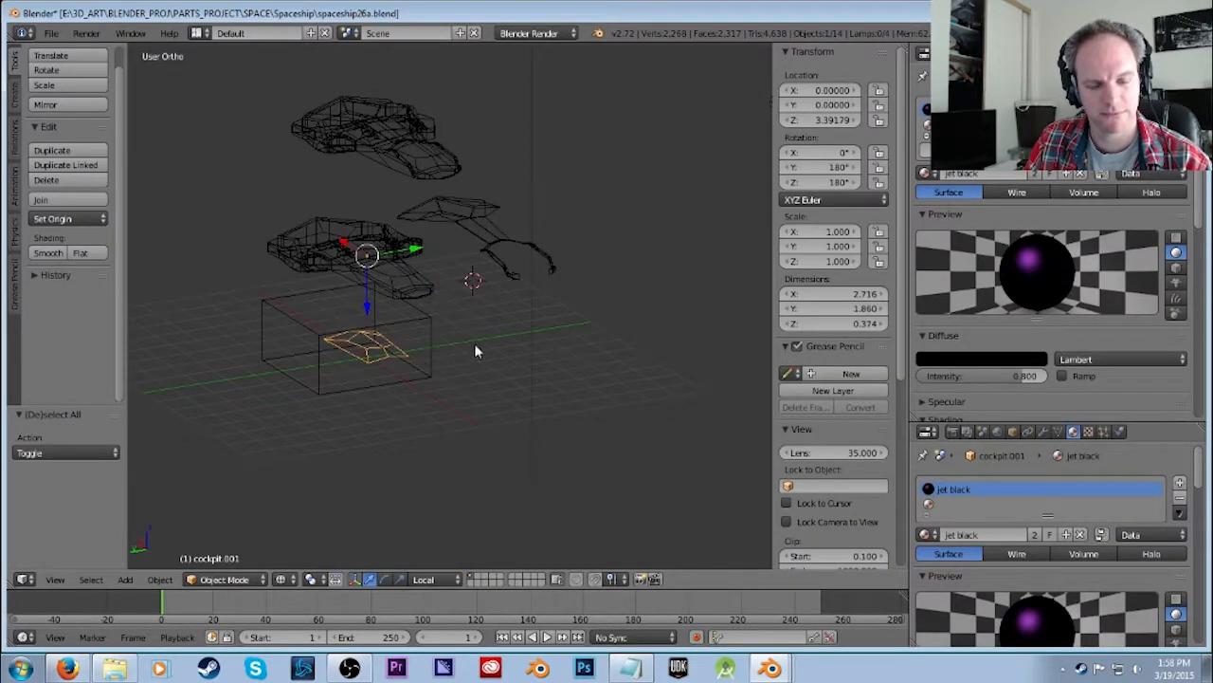
key(shift+ctrl+alt+c)
click(491, 343)
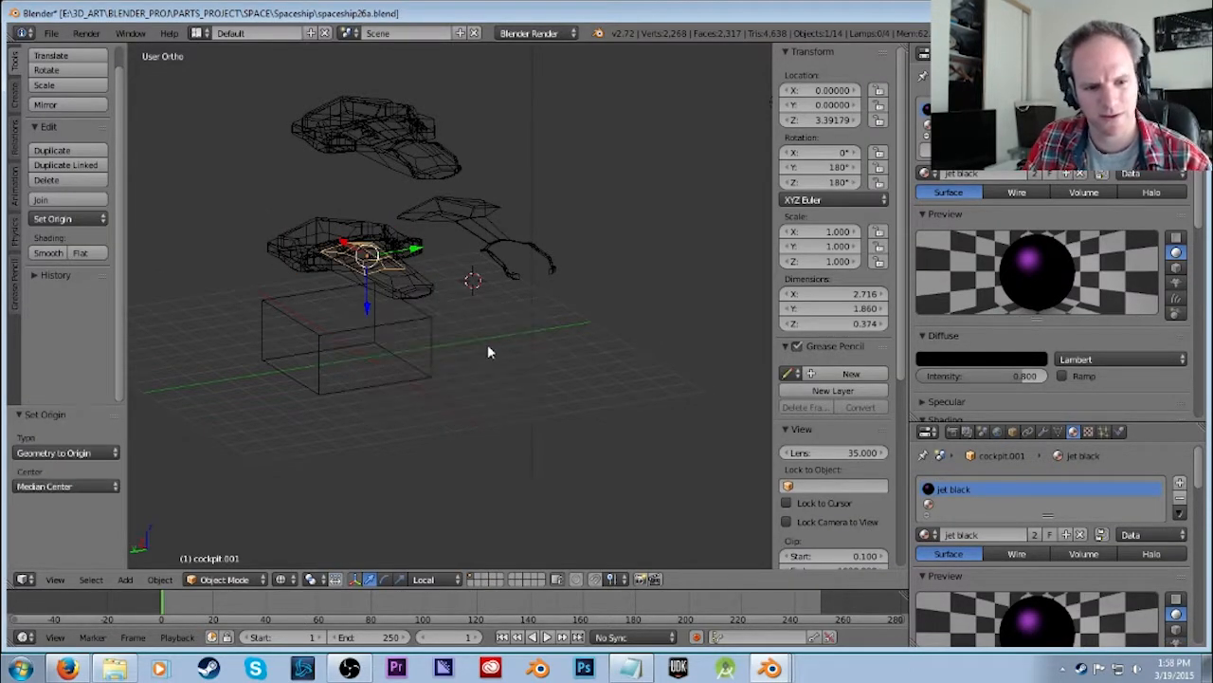
Move the canopy object along Y by about 4.42 so it sits clear of the ship.
middle_drag(411, 306, 493, 426)
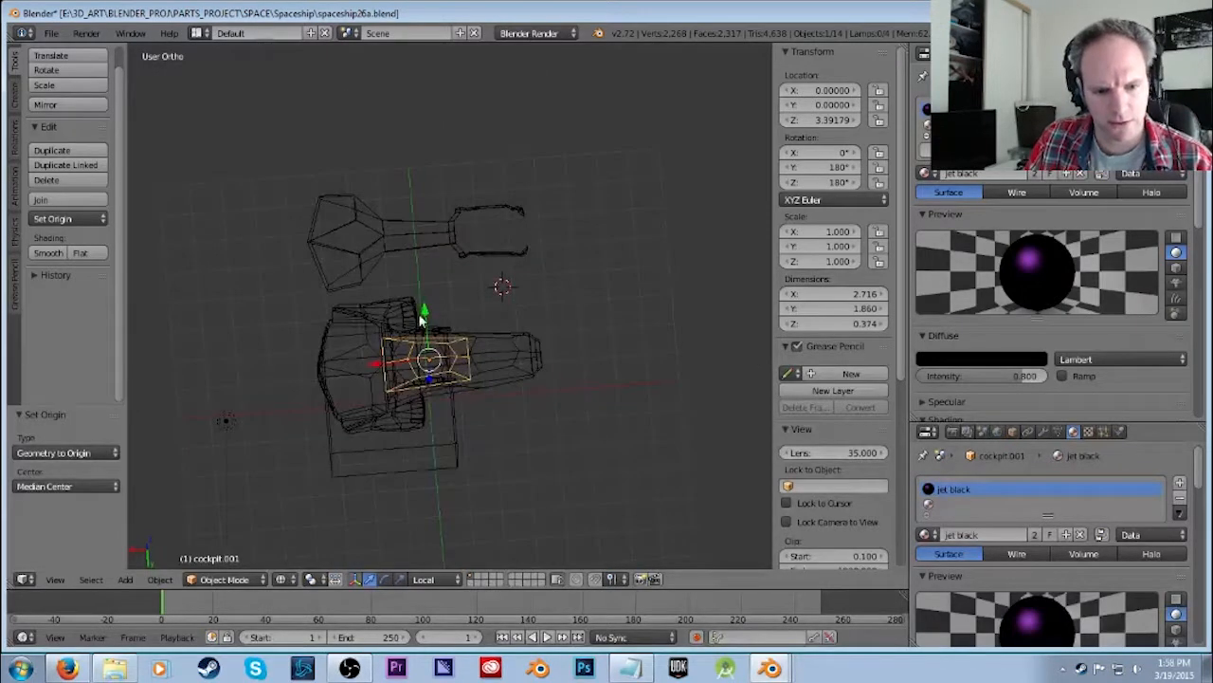
key(g)
key(y)
click(465, 437)
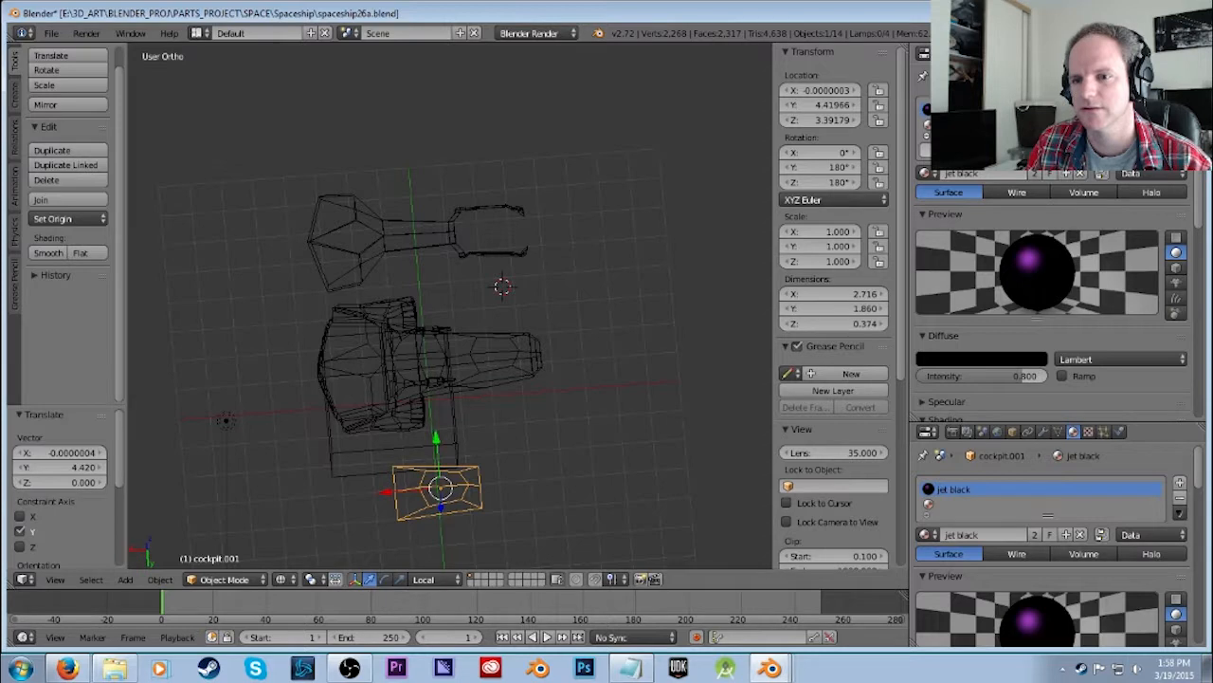
Remove the canopy's jet black material slot, try the screwdriver_head_metal material and remove that slot too.
click(1179, 497)
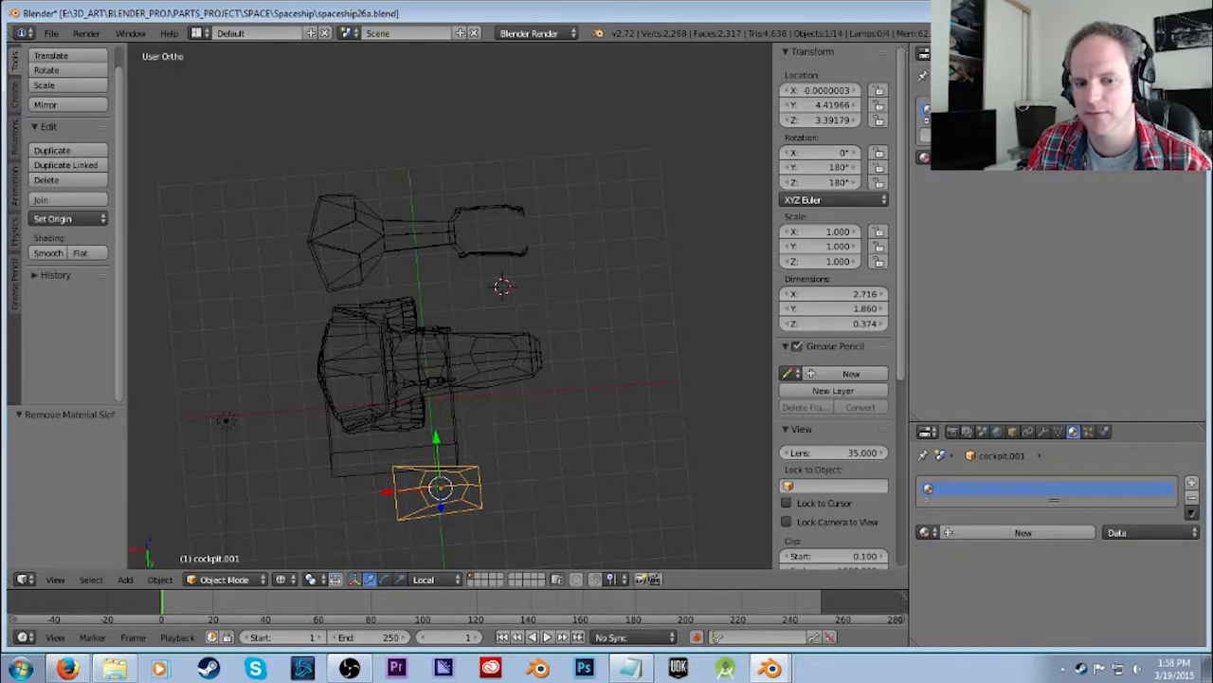
click(924, 156)
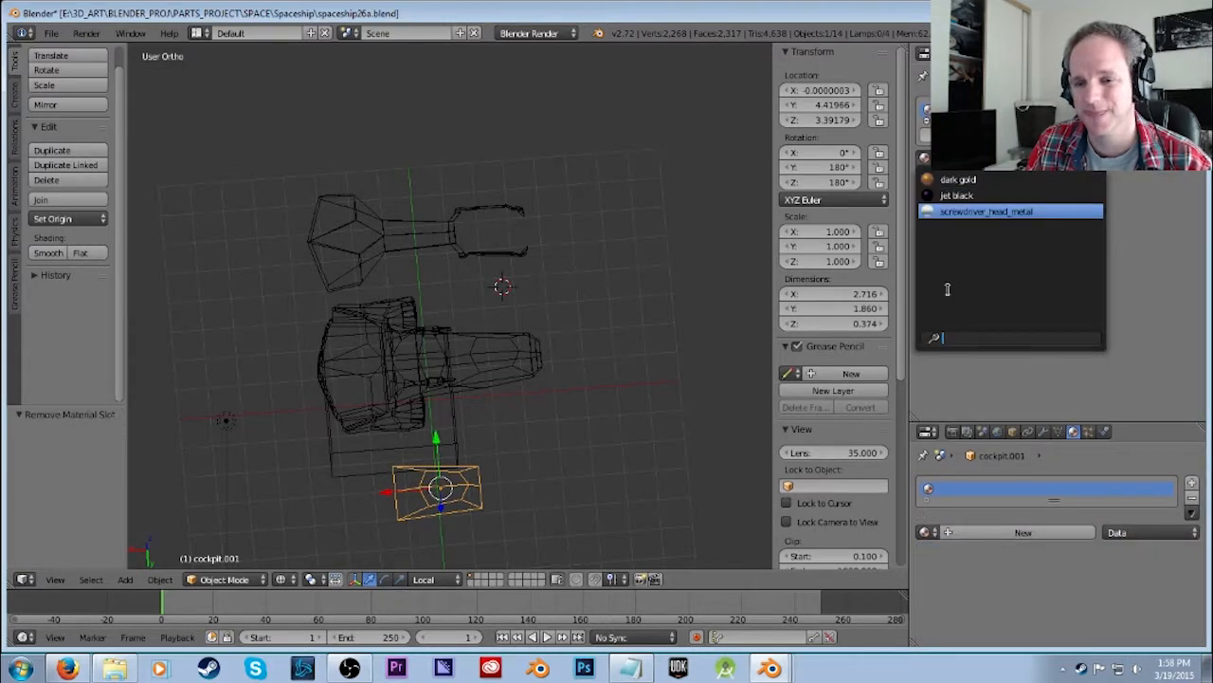
key(Return)
click(925, 157)
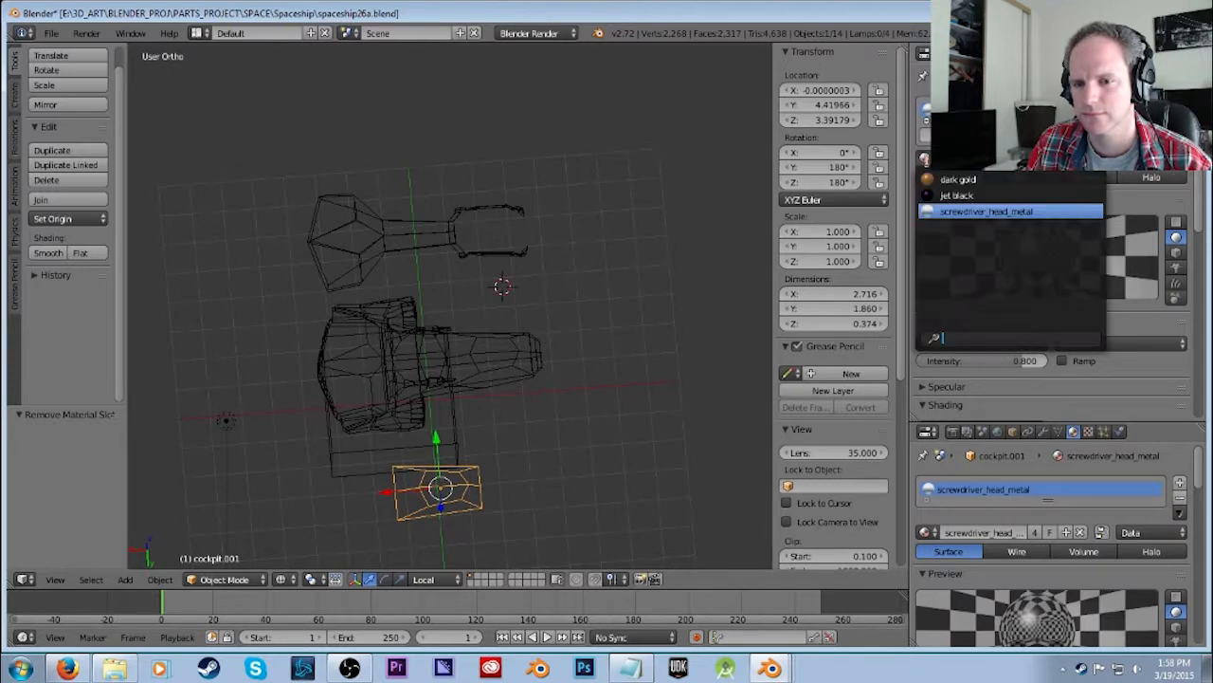
key(Escape)
click(1179, 123)
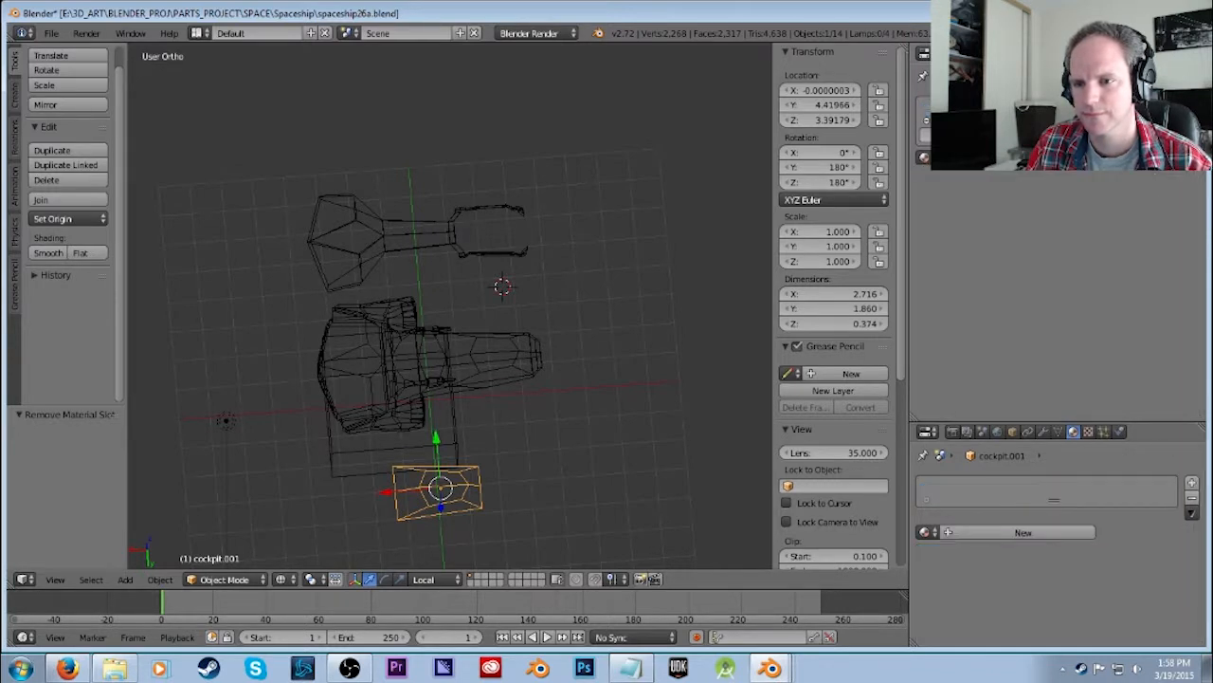
Create a new material named "cockpit blue" on the canopy and set its diffuse colour to a medium blue.
click(1023, 532)
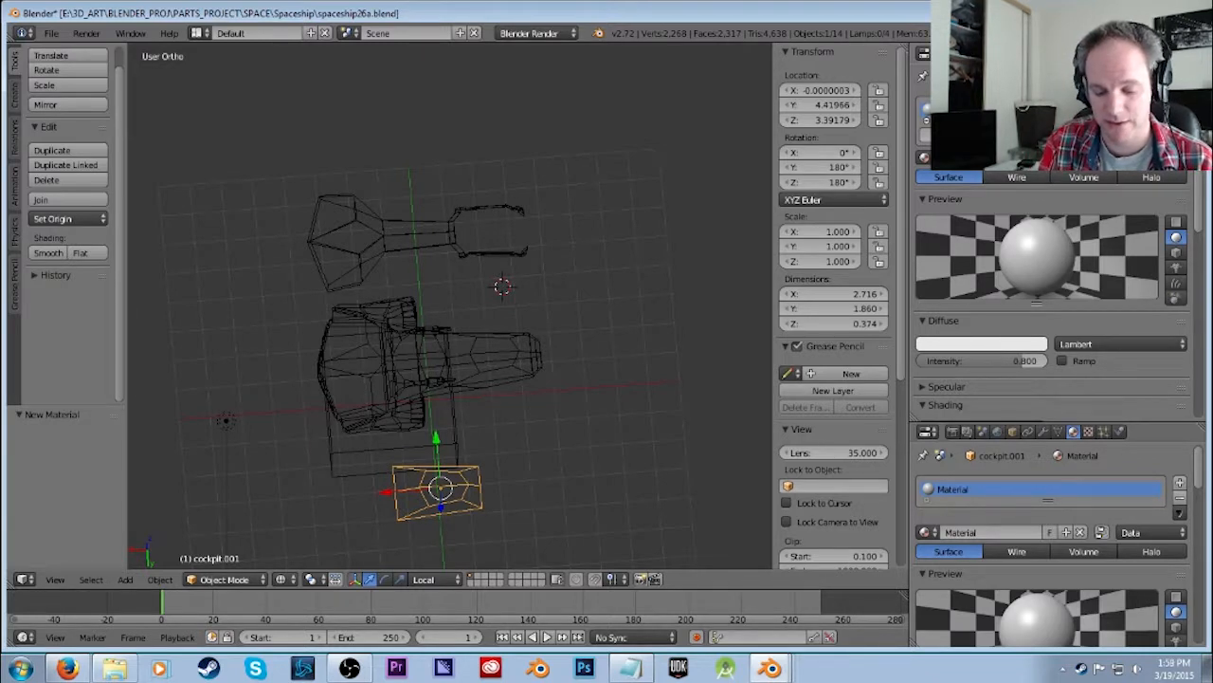
text(cockpit blue)
key(Return)
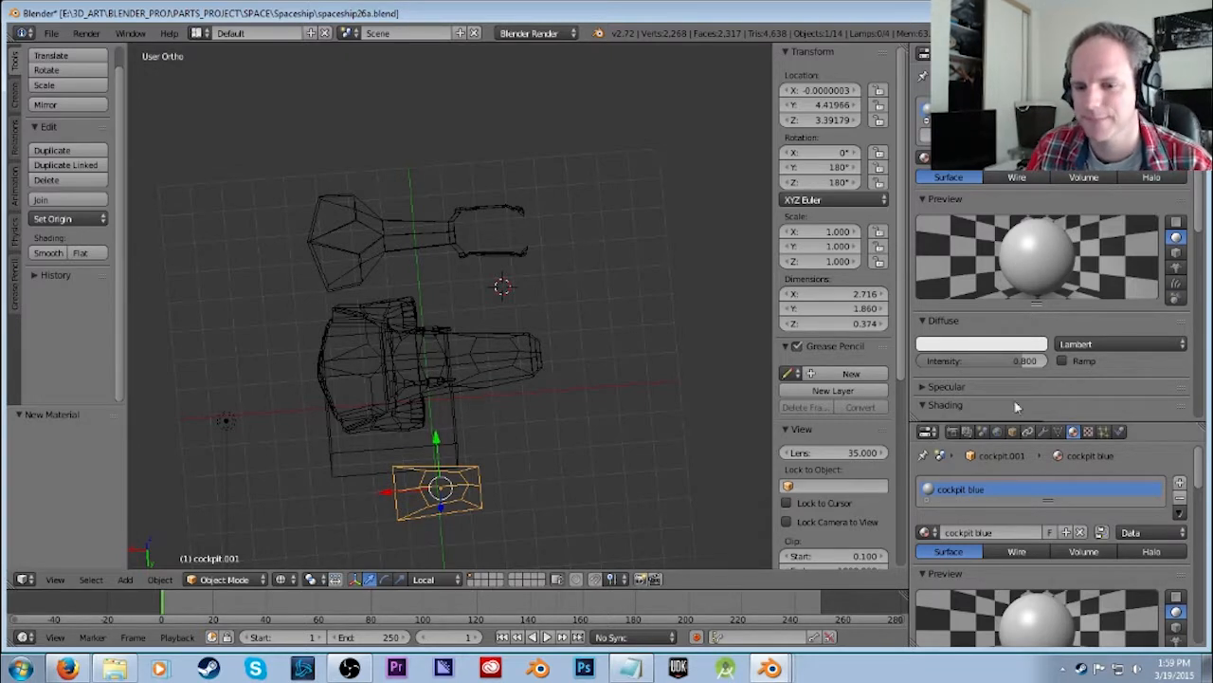
click(975, 345)
drag(1010, 178, 1022, 164)
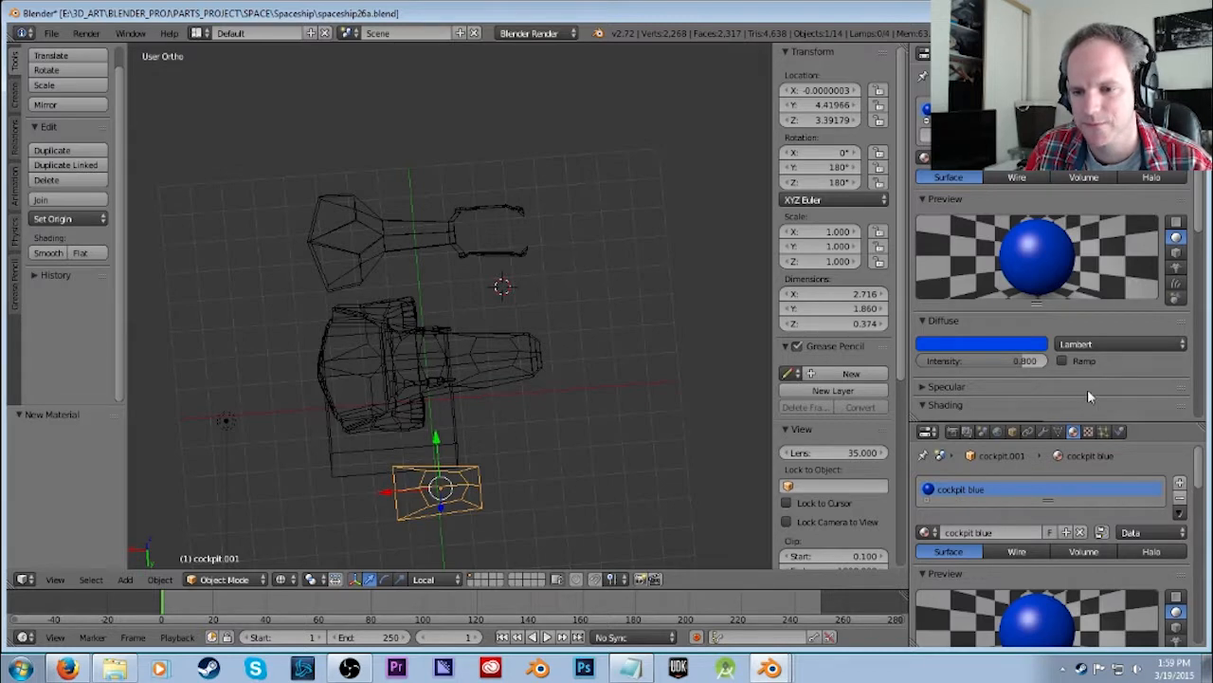
click(1021, 348)
drag(1018, 182, 1003, 157)
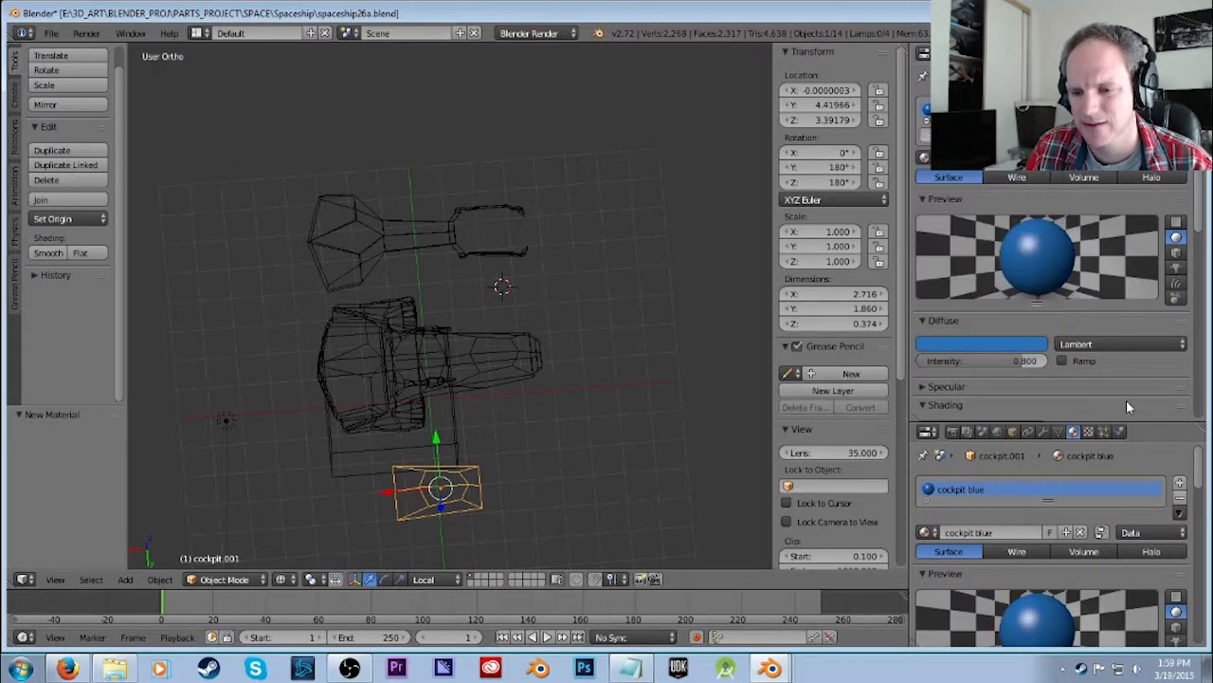
Enable Z Transparency on the cockpit blue material with alpha about 0.891 and Fresnel 1.800.
scroll(1090, 374, down, 4)
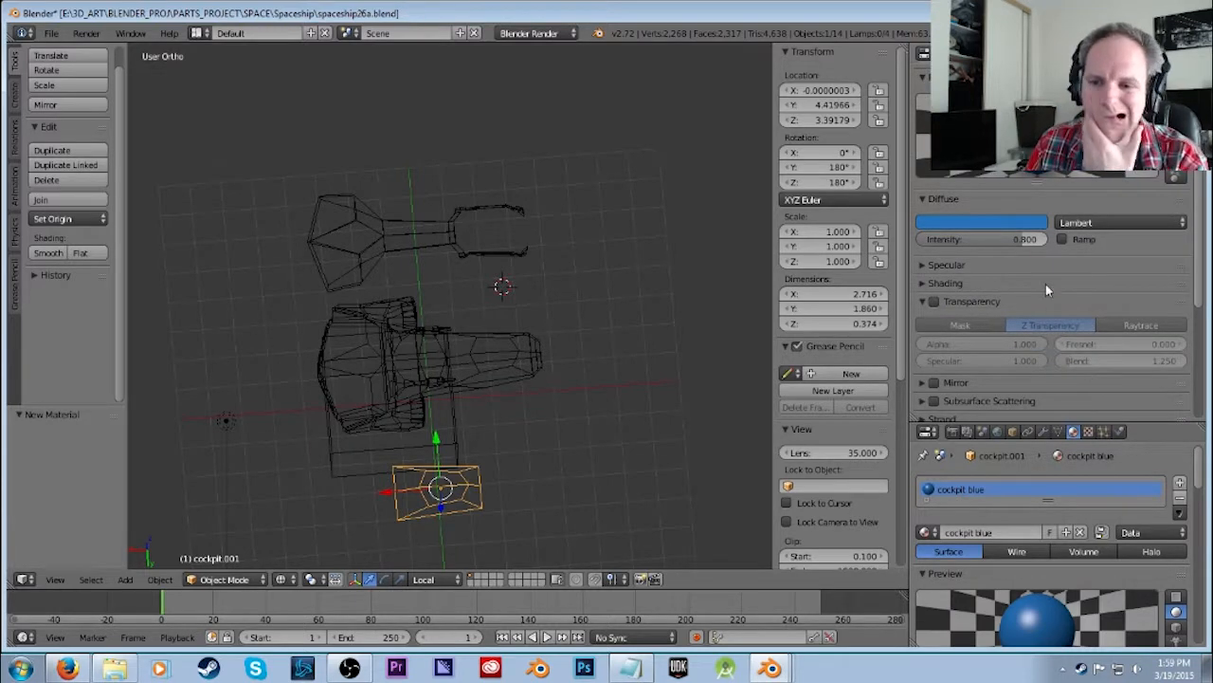
scroll(1046, 286, down, 1)
click(933, 271)
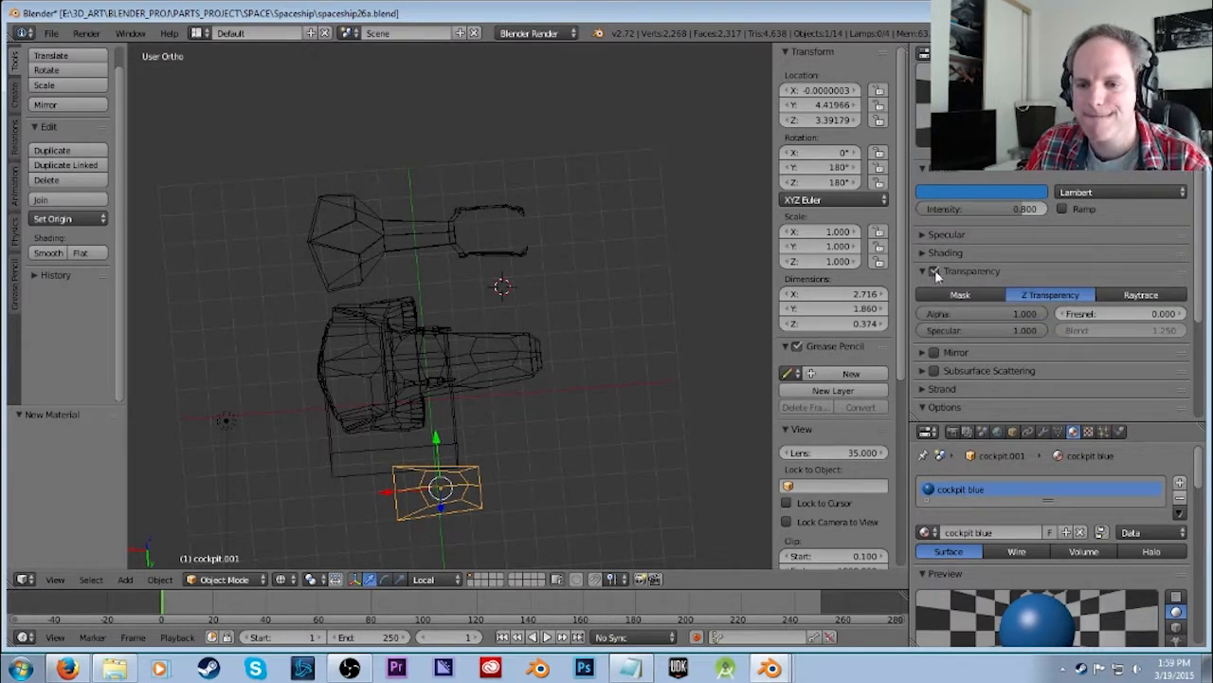
scroll(1008, 286, down, 1)
drag(1008, 286, 1034, 285)
drag(1110, 287, 1185, 286)
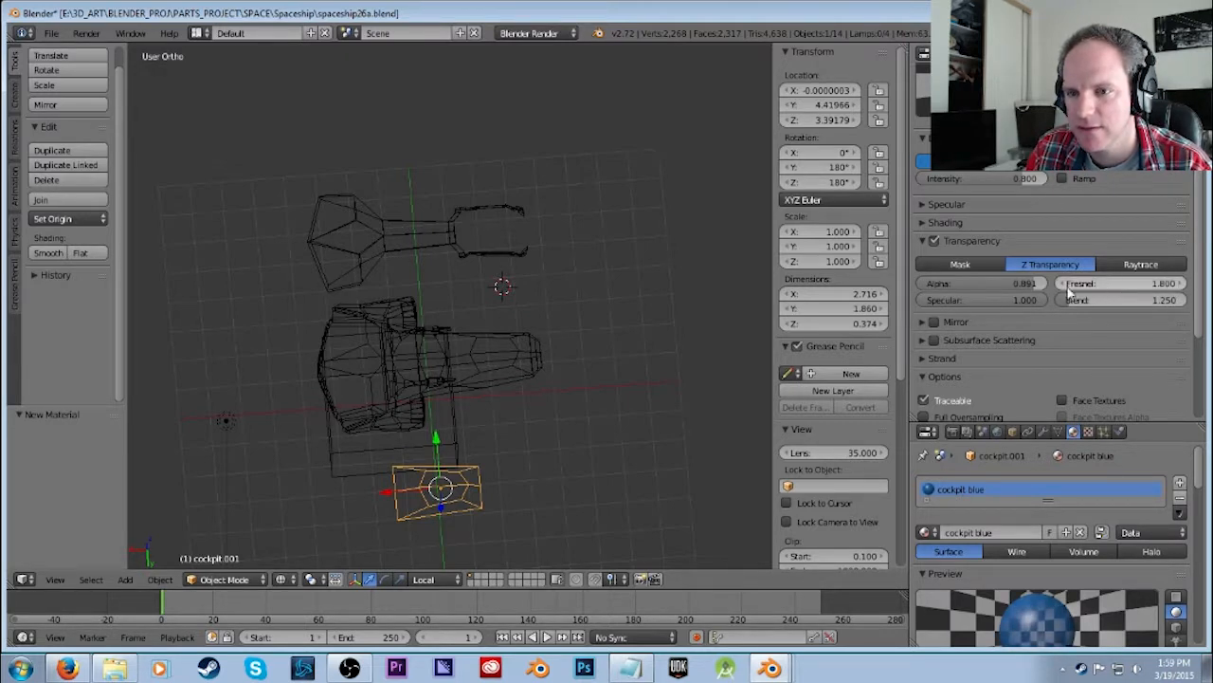
Enable Mirror on the cockpit blue material and open its mirror colour.
scroll(1106, 330, down, 2)
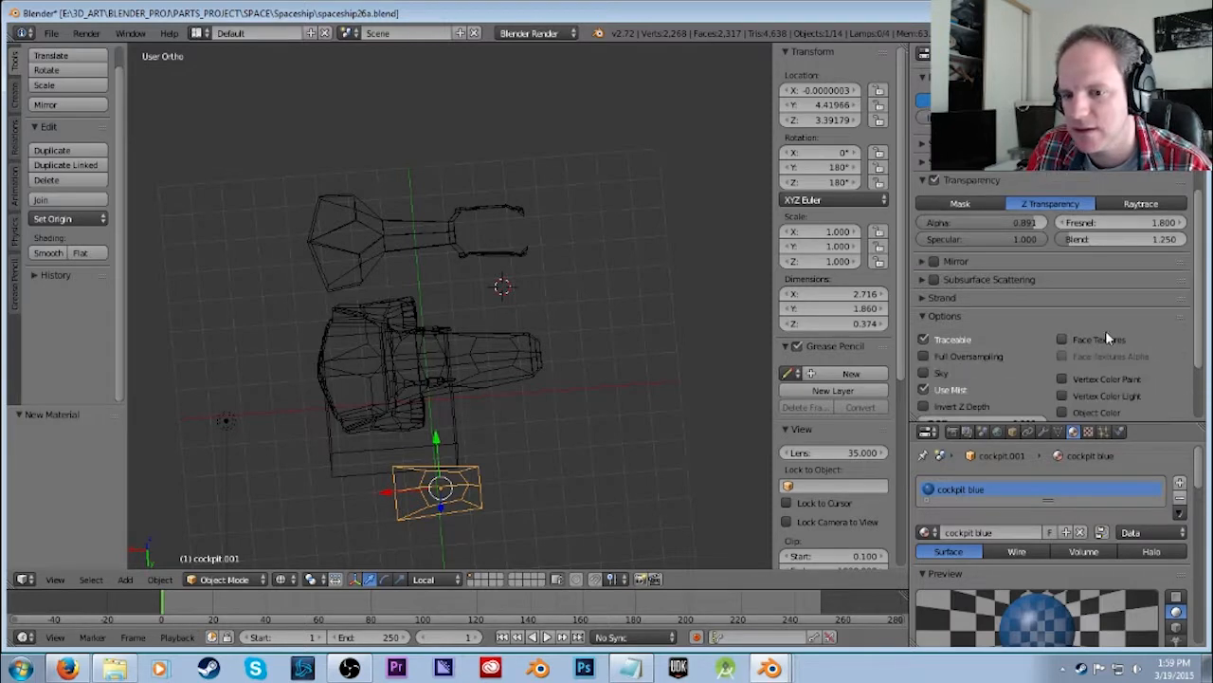
click(933, 262)
click(955, 262)
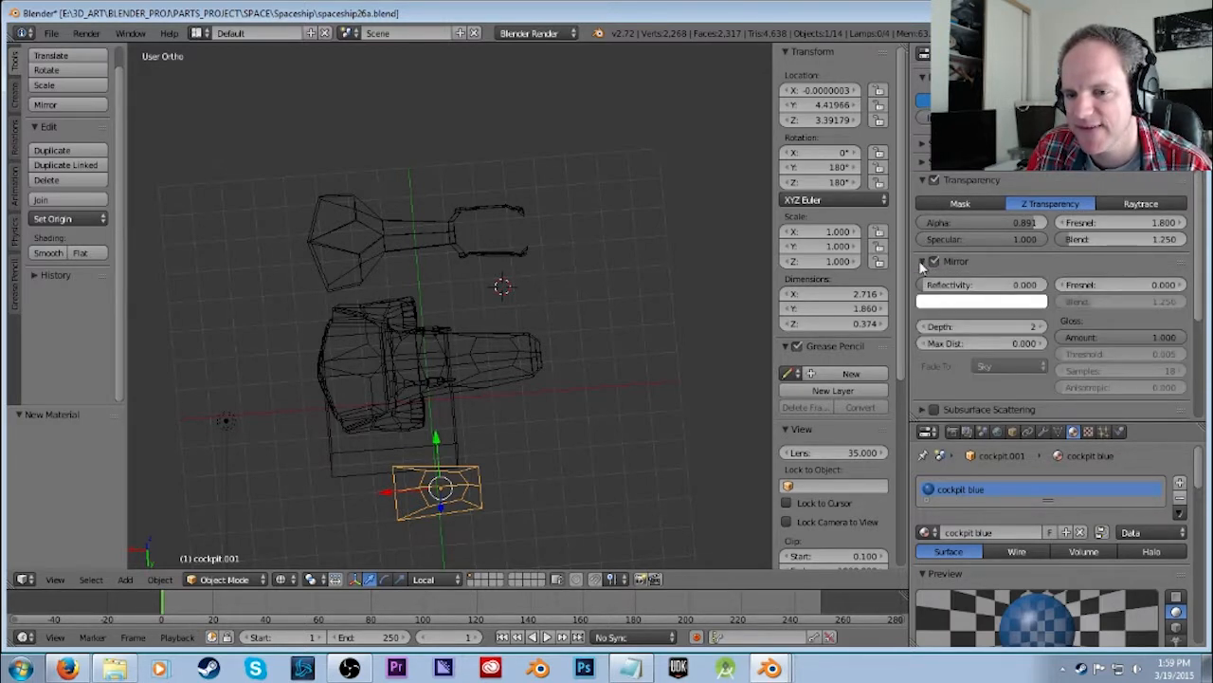
click(940, 302)
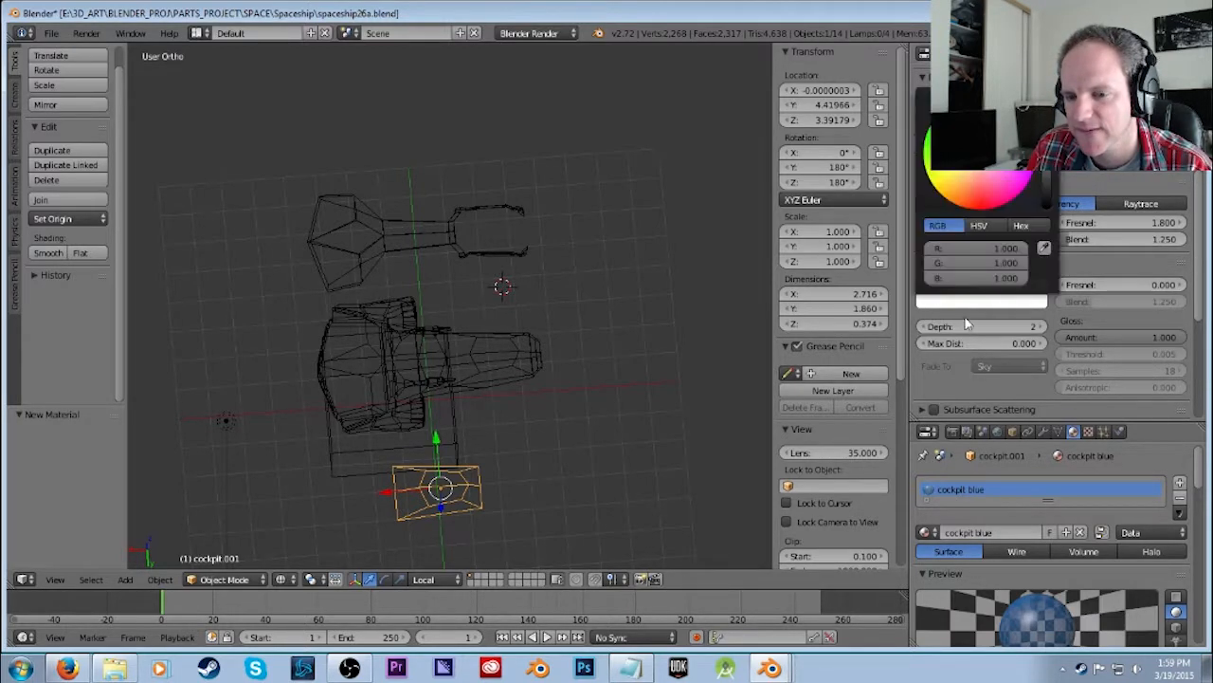
scroll(1134, 266, up, 8)
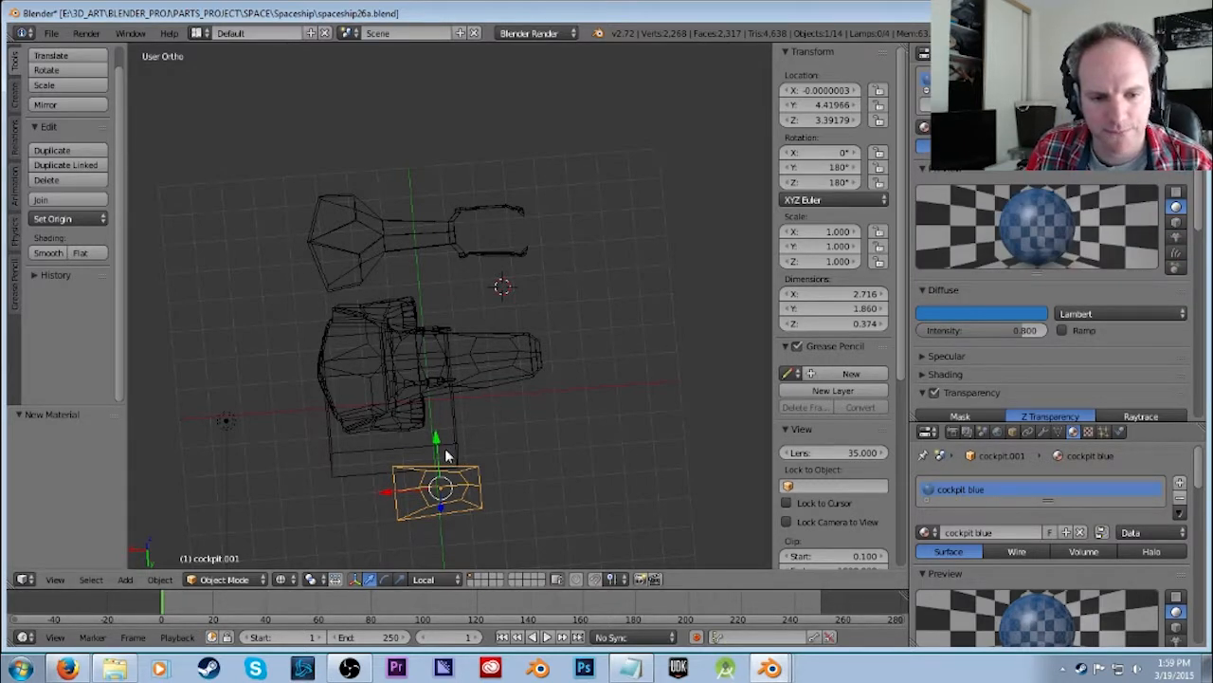
Move the canopy back onto the ship by about -4.392 along Y and forward onto the nose by about -2.047 along X.
drag(436, 441, 460, 306)
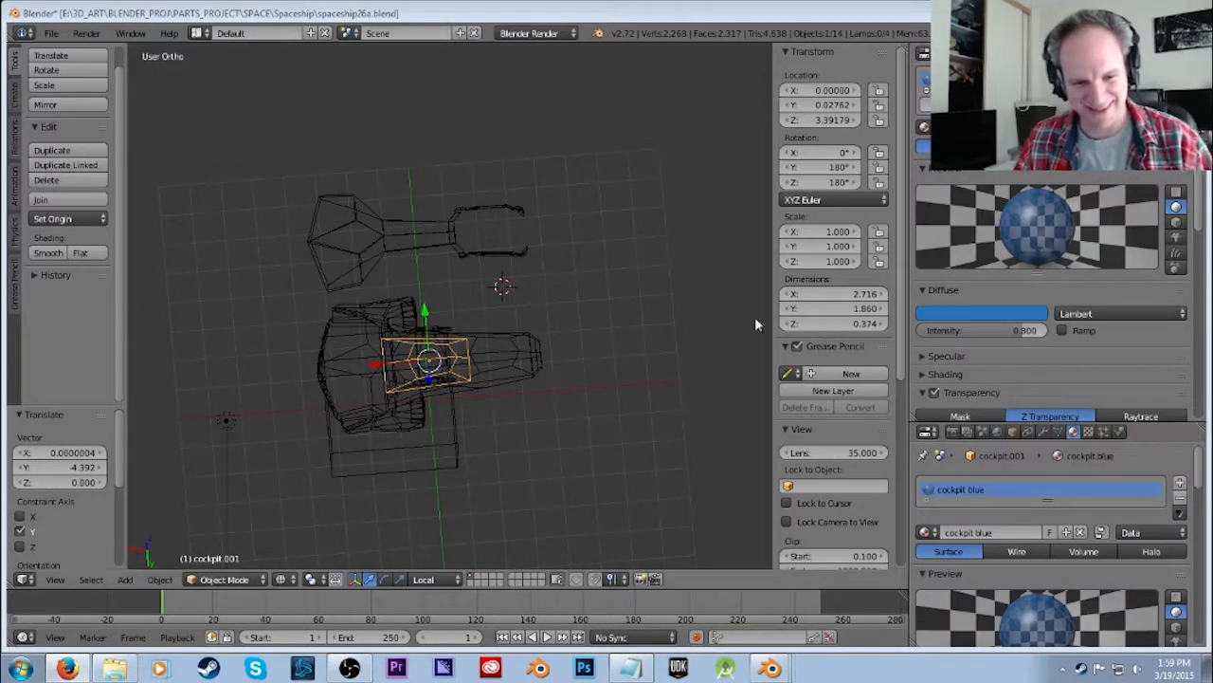
click(472, 420)
scroll(481, 429, up, 4)
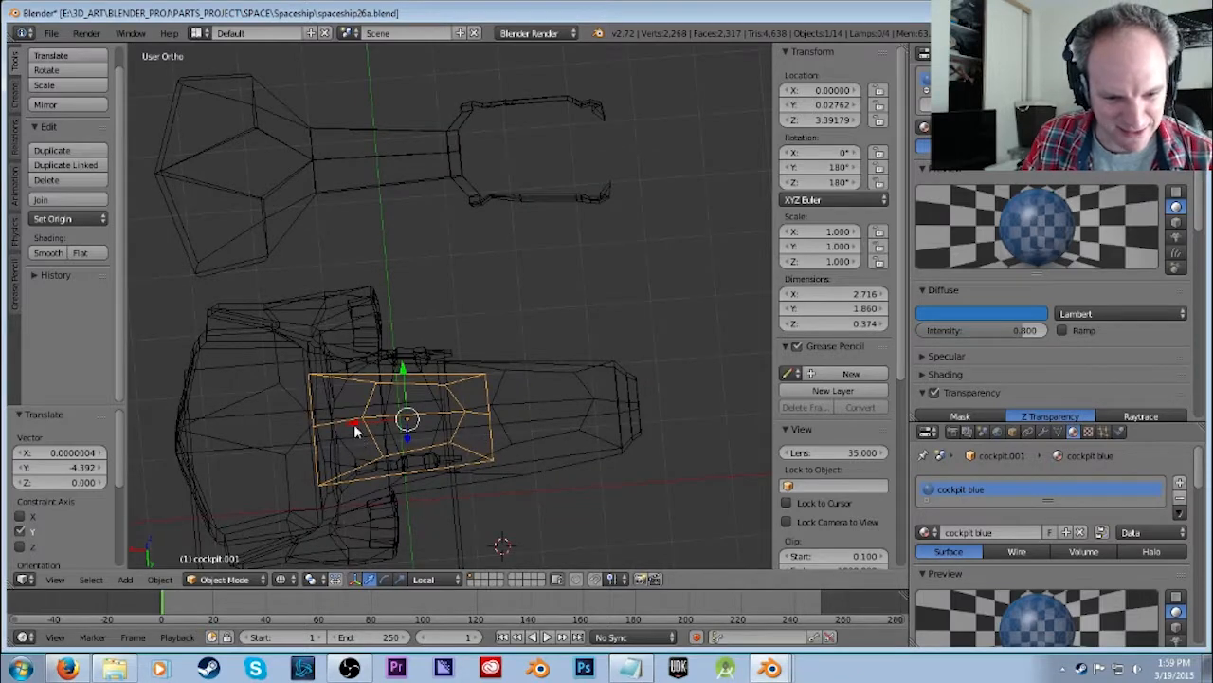
key(g)
key(x)
click(489, 417)
middle_drag(629, 476, 566, 333)
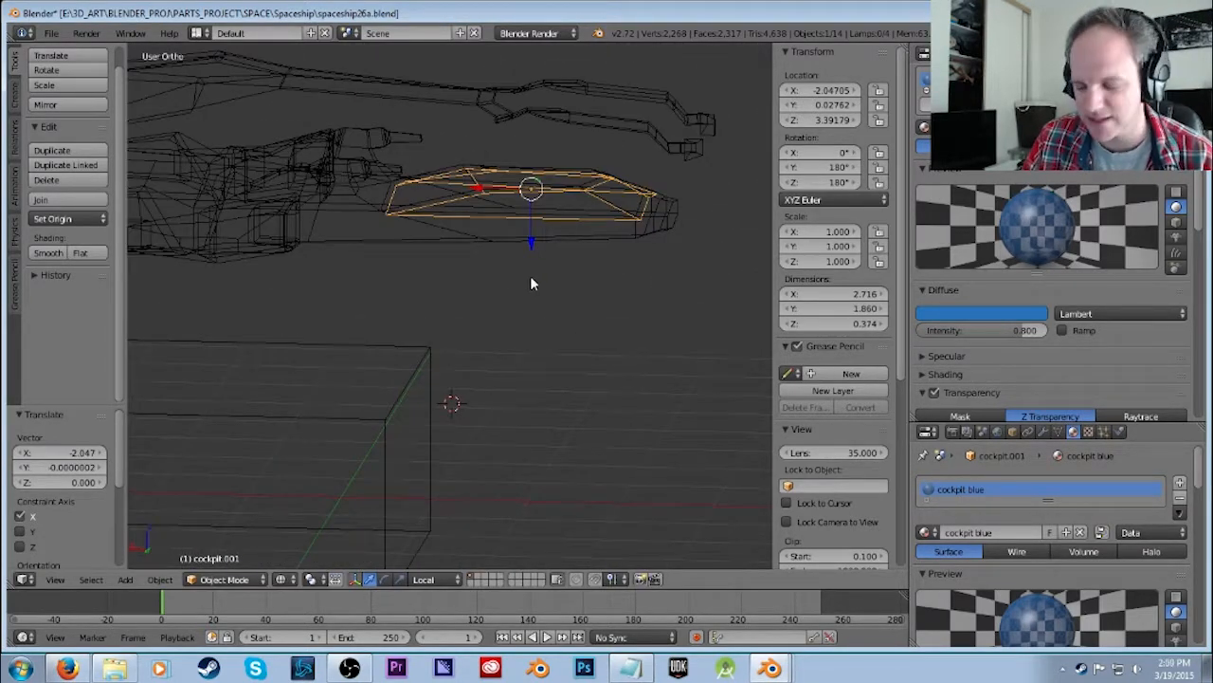
Fine-tune the canopy over the nose in top view to about X -1.991, Y -0.012.
key(KP_7)
scroll(530, 275, down, 2)
shift+middle_drag(436, 223, 434, 306)
scroll(435, 306, up, 4)
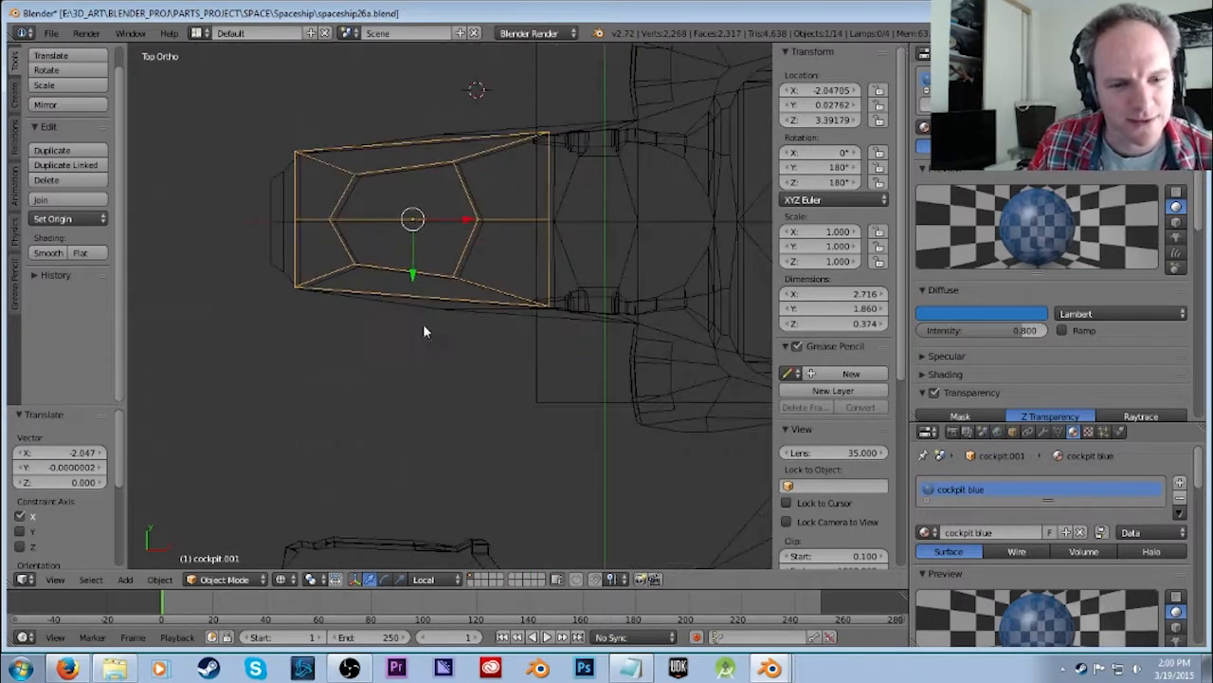
drag(432, 178, 439, 183)
drag(404, 231, 405, 234)
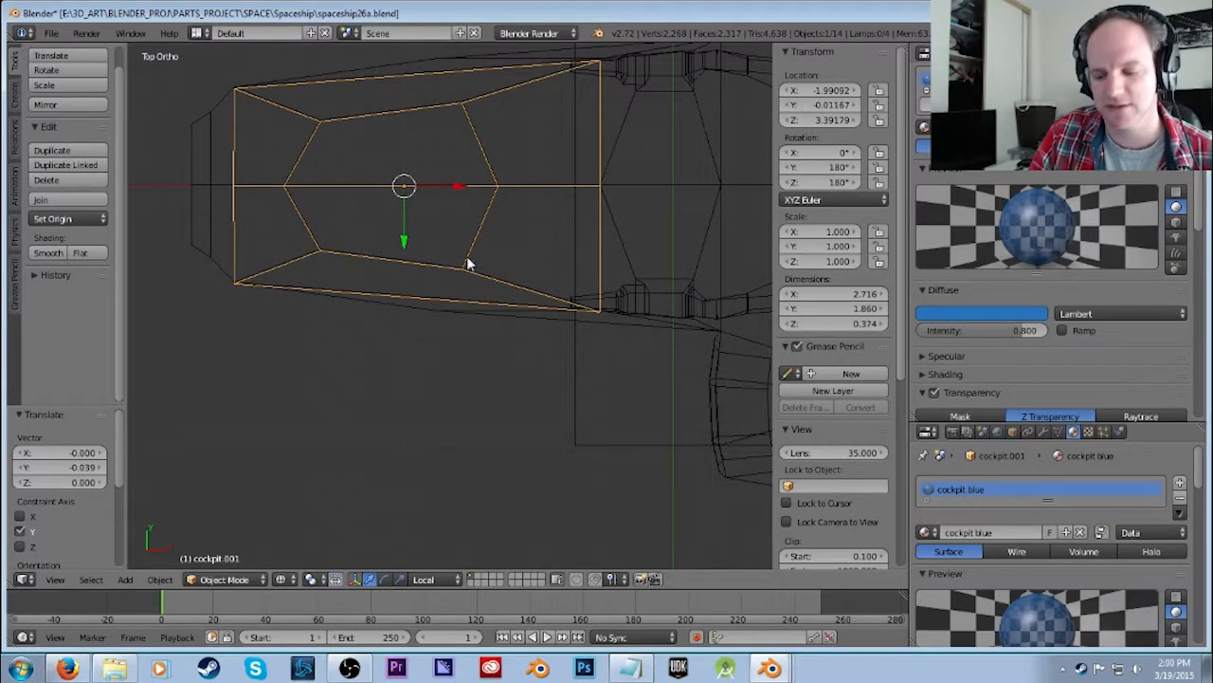
Start a test render of the scene and cancel it.
scroll(464, 266, down, 1)
key(F12)
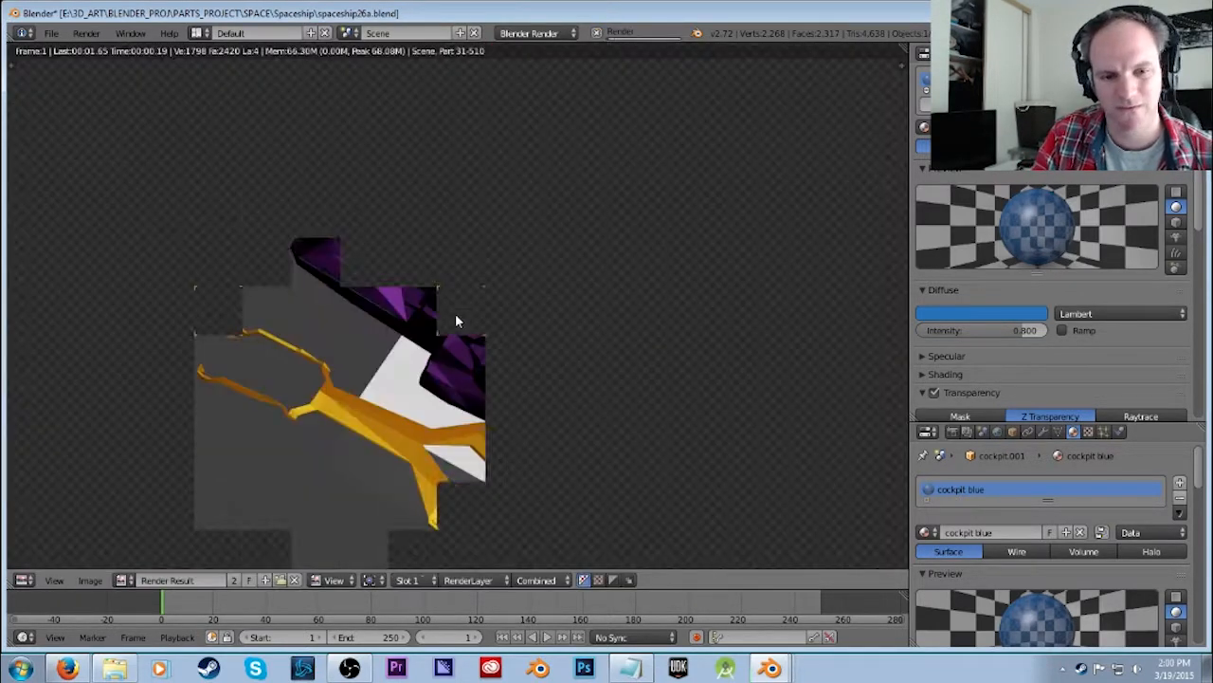
key(Escape)
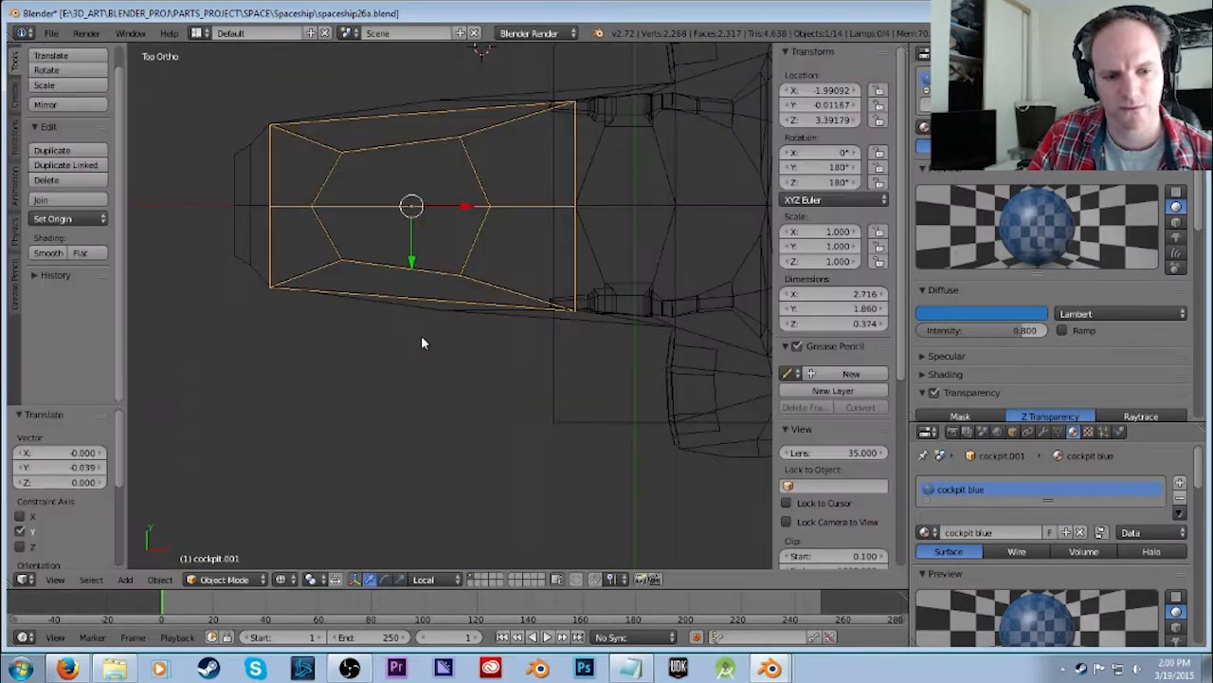
Raise the canopy slightly above the hull to about Z 3.45 in front view and check it with a render.
scroll(444, 274, down, 1)
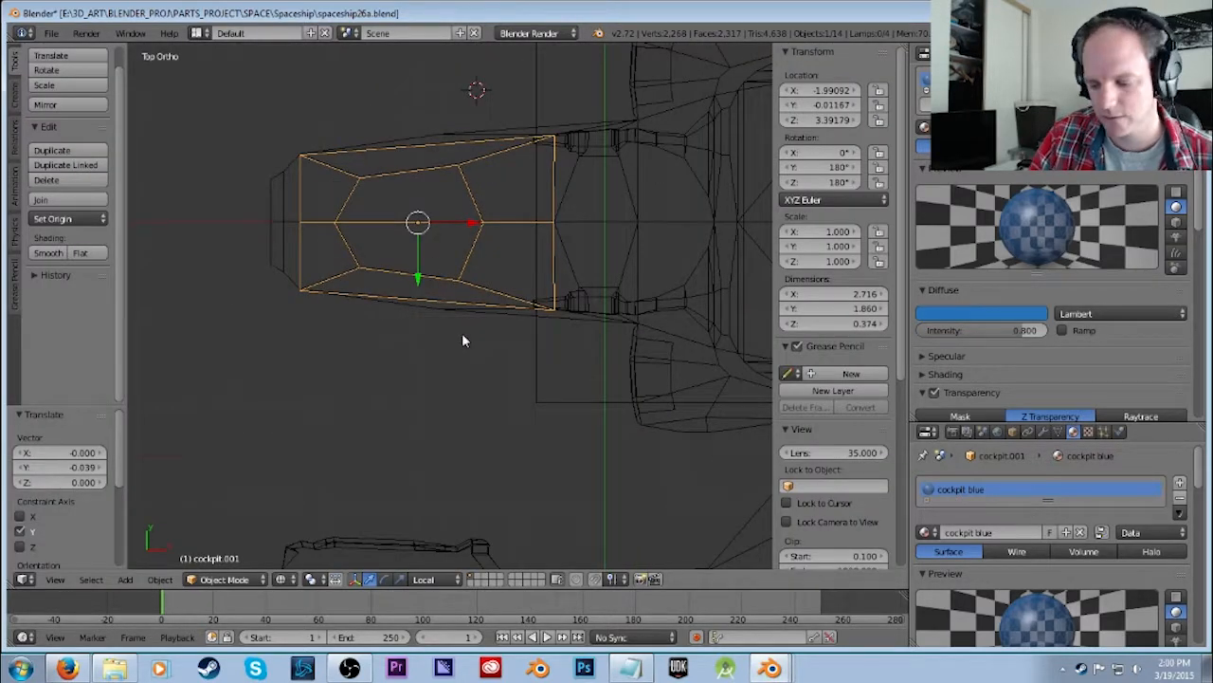
key(KP_1)
key(g)
key(z)
key(z)
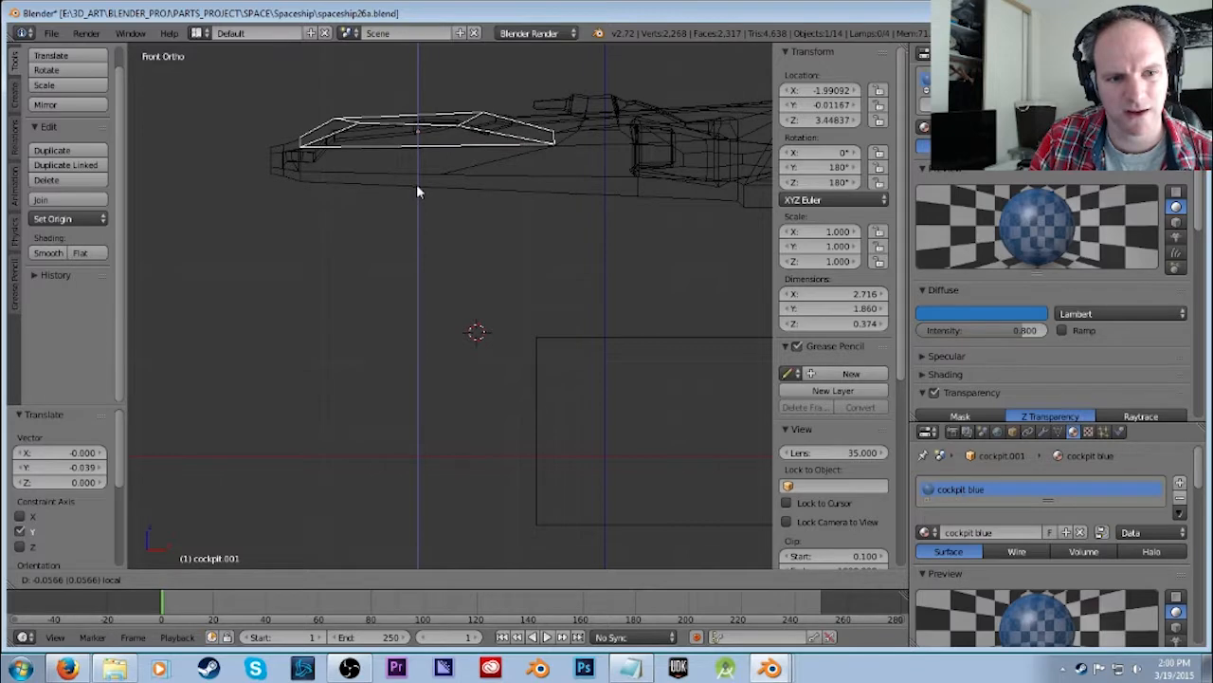
click(417, 184)
key(F12)
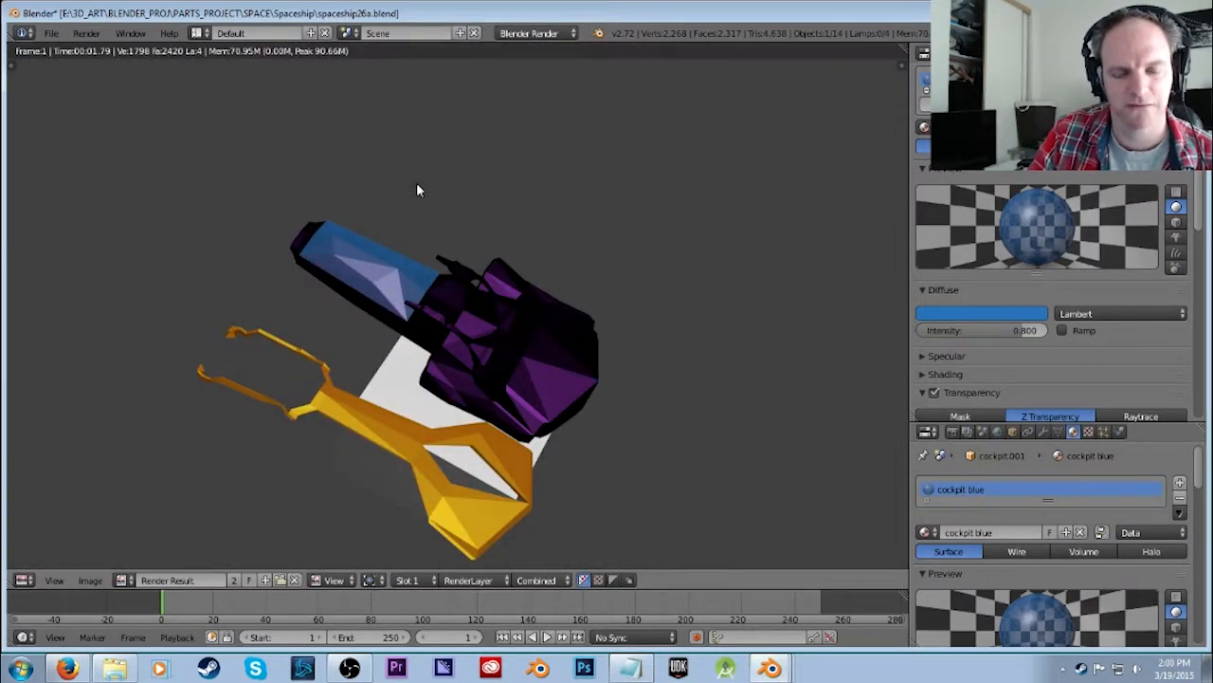
key(Escape)
Move the gold frame onto the ship by about 4.359 along Y and check the assembly with a render.
scroll(530, 332, down, 3)
middle_drag(609, 303, 420, 344)
right_click(420, 344)
drag(347, 326, 486, 299)
key(F12)
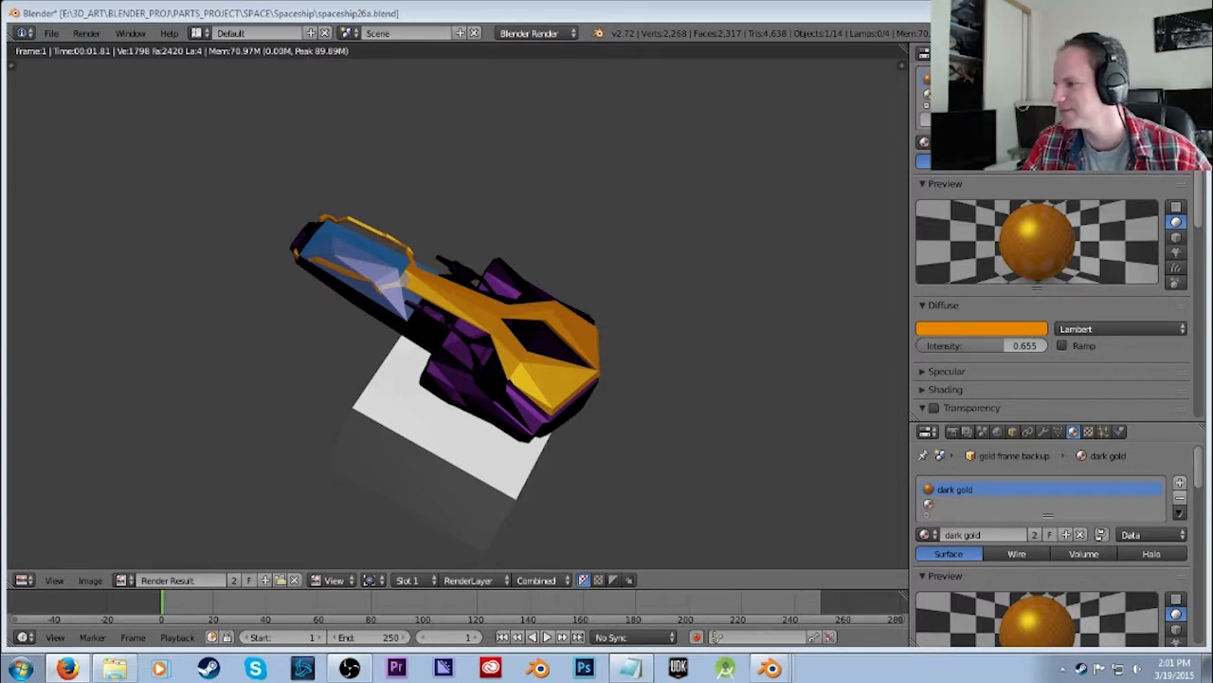
key(Escape)
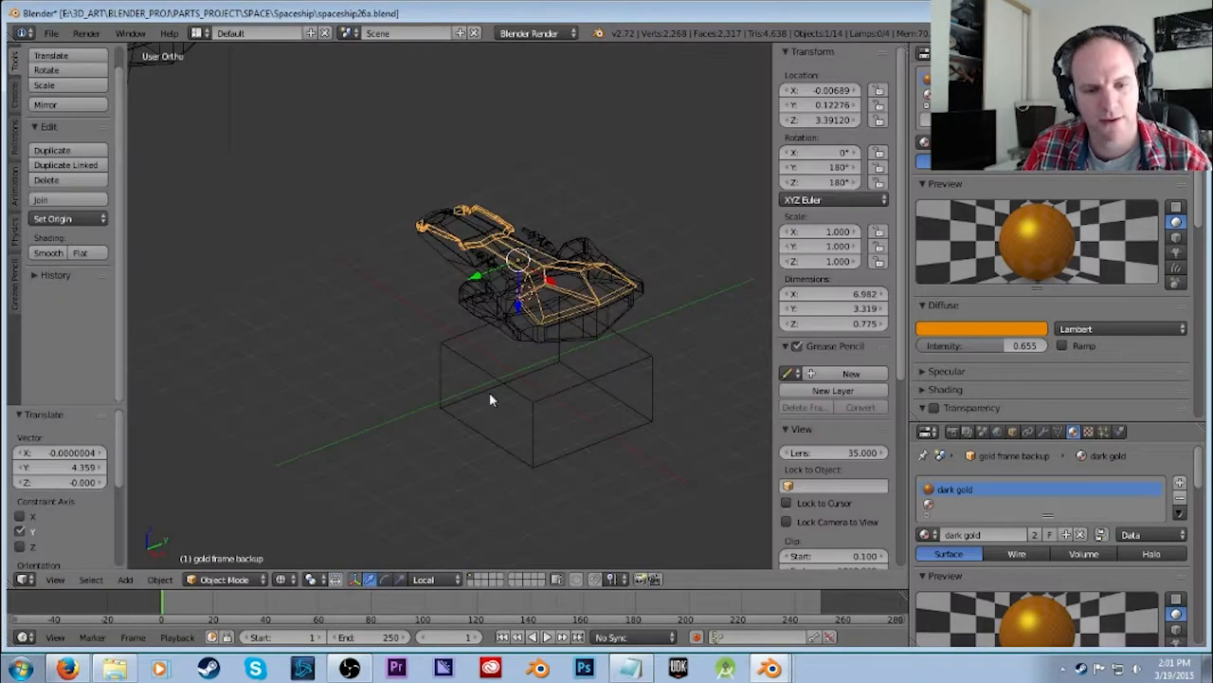
Save the scene as a new incremental file named spaceship27a.blend.
click(52, 33)
click(76, 169)
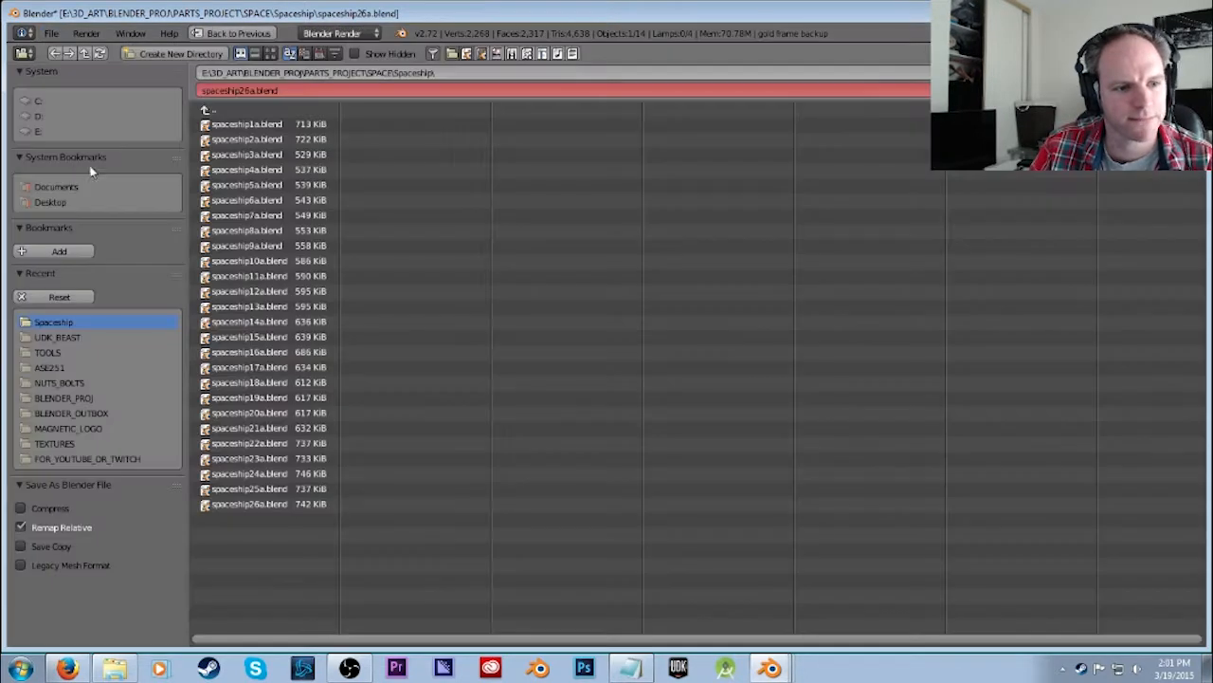
key(KP_Add)
key(Return)
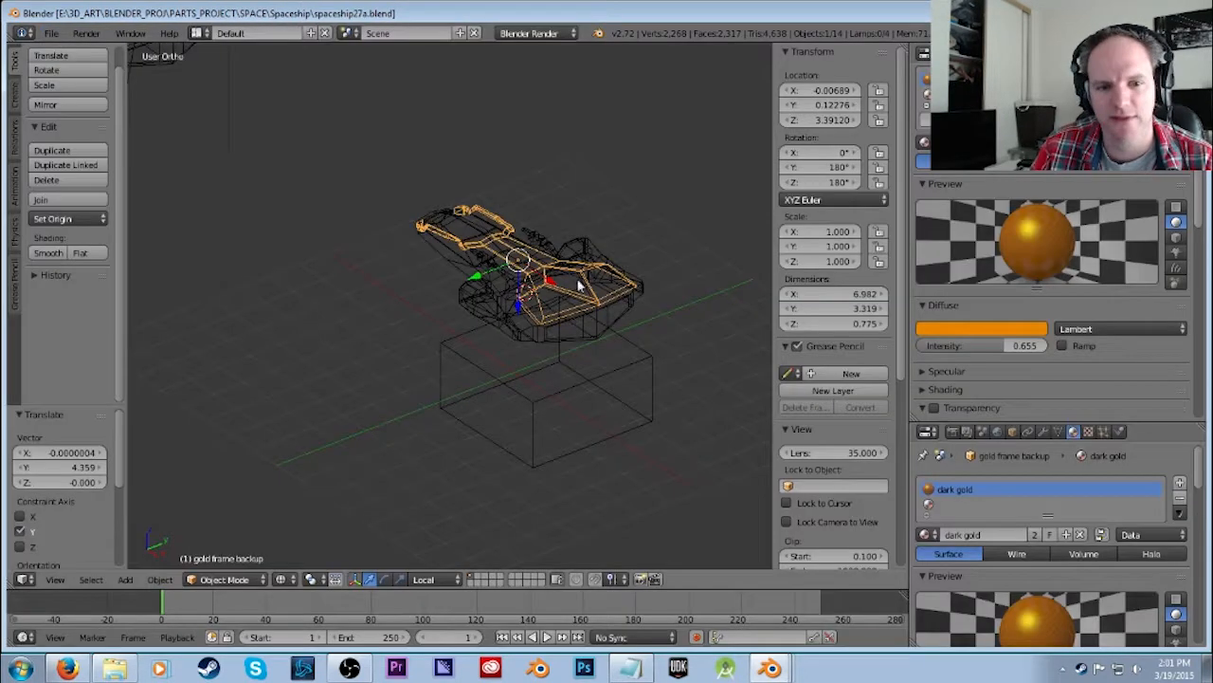
middle_drag(389, 183, 558, 261)
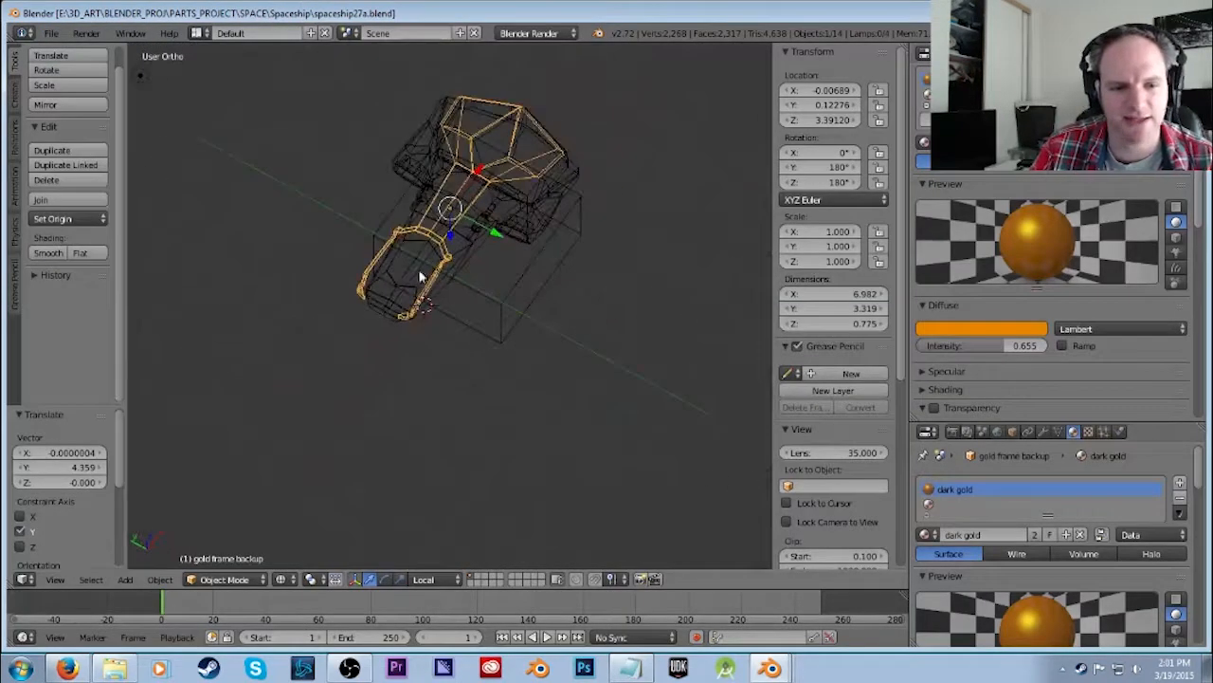
Select the blue cockpit canopy and move it off the hull by about -2.774 along Y.
right_click(434, 281)
key(Tab)
key(Tab)
scroll(453, 308, up, 4)
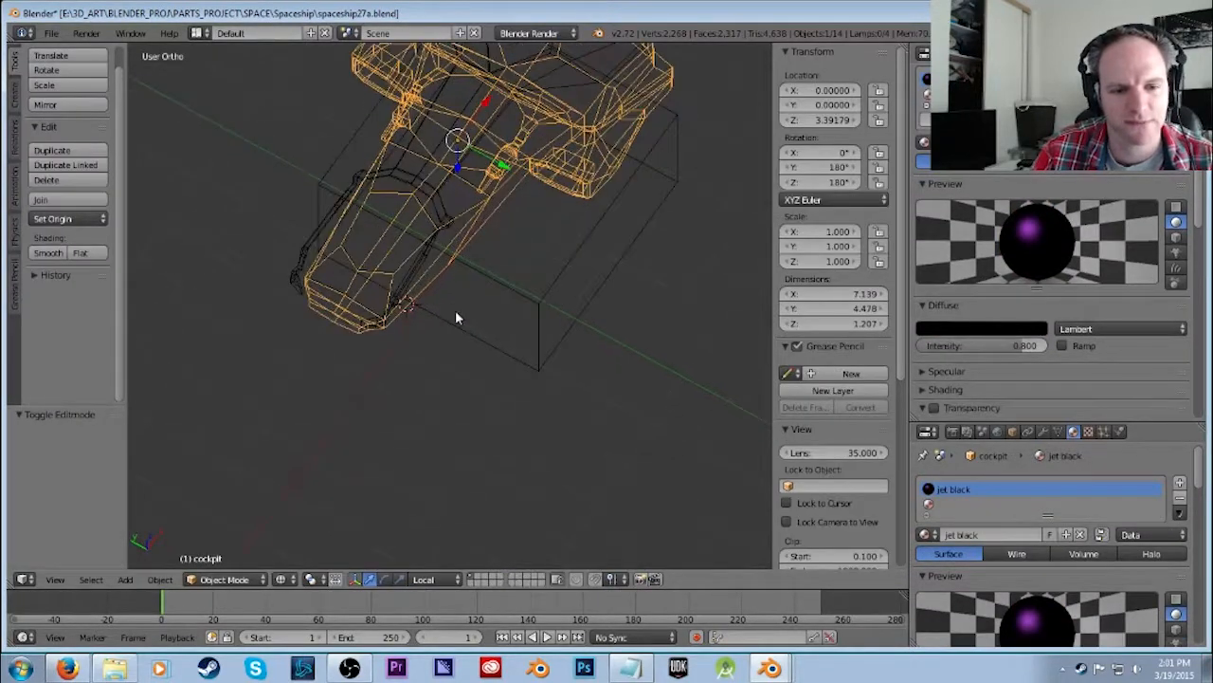
right_click(382, 289)
right_click(349, 304)
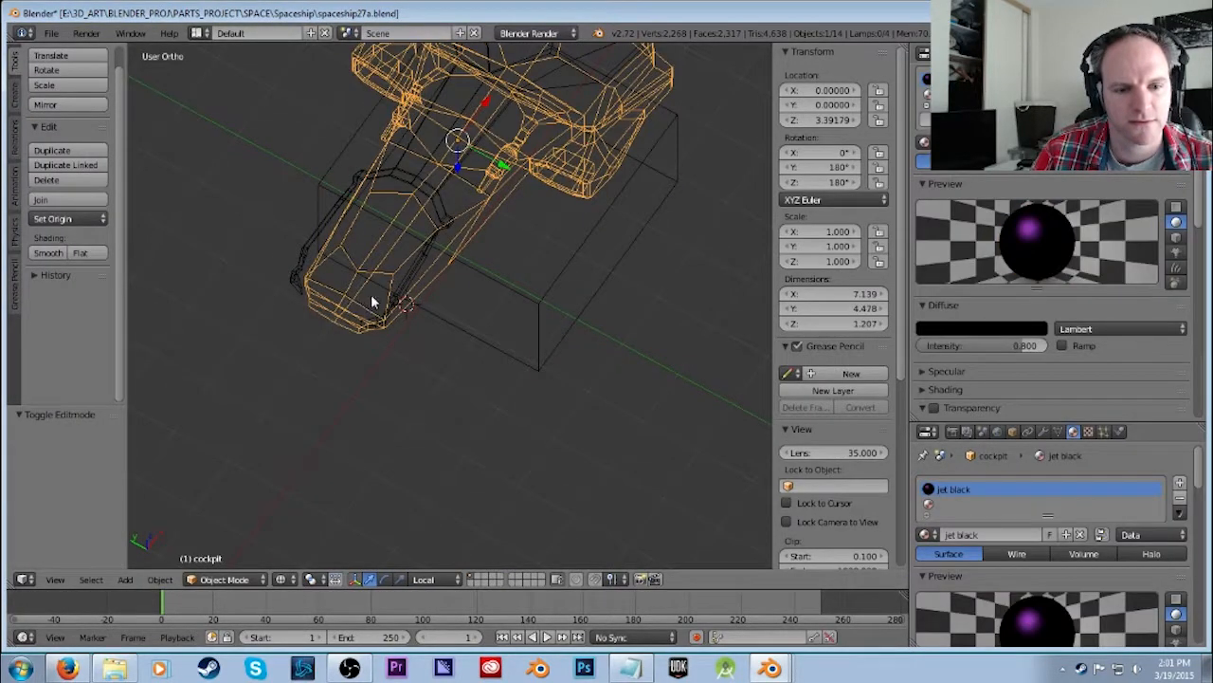
right_click(370, 301)
right_click(387, 313)
key(g)
key(y)
click(813, 270)
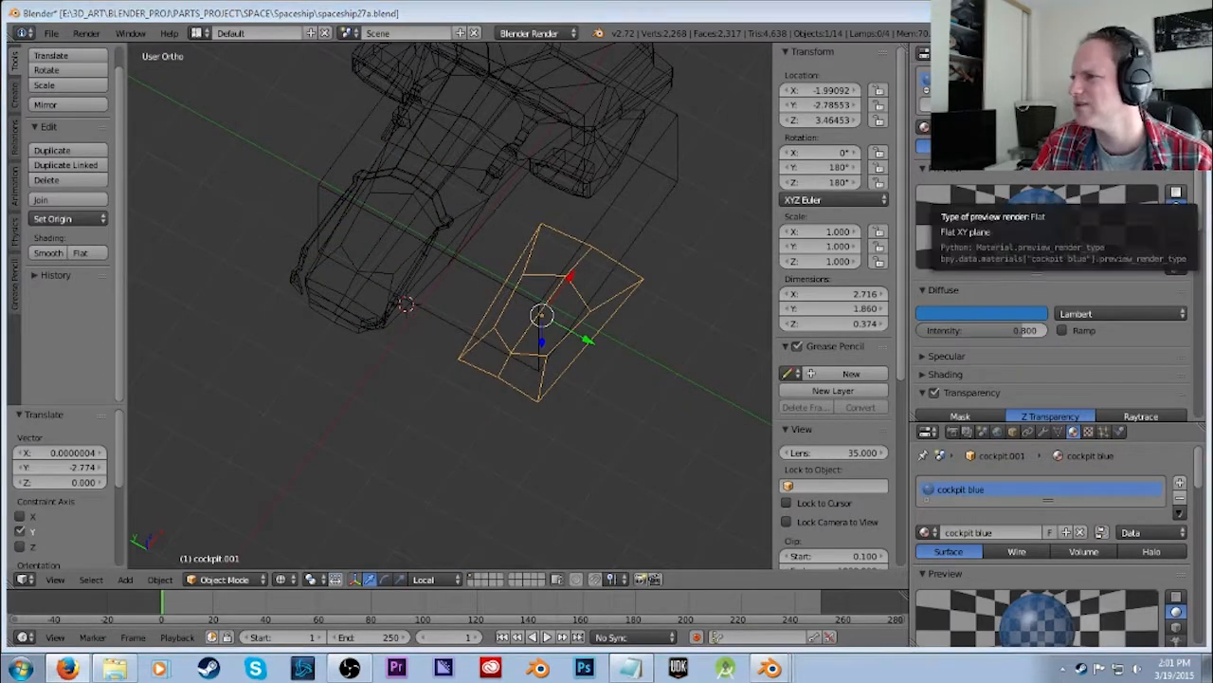
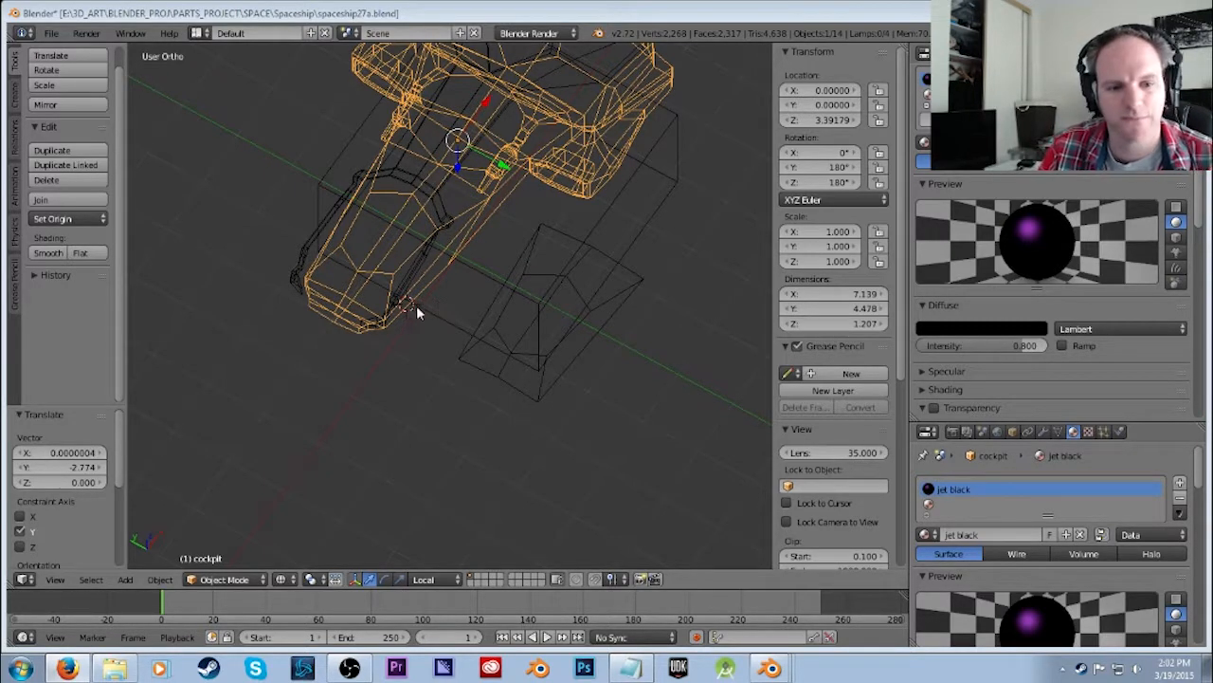
Move the gold frame off the ship by about 3.363 along Y, leaving the black hull selected.
scroll(428, 414, up, 4)
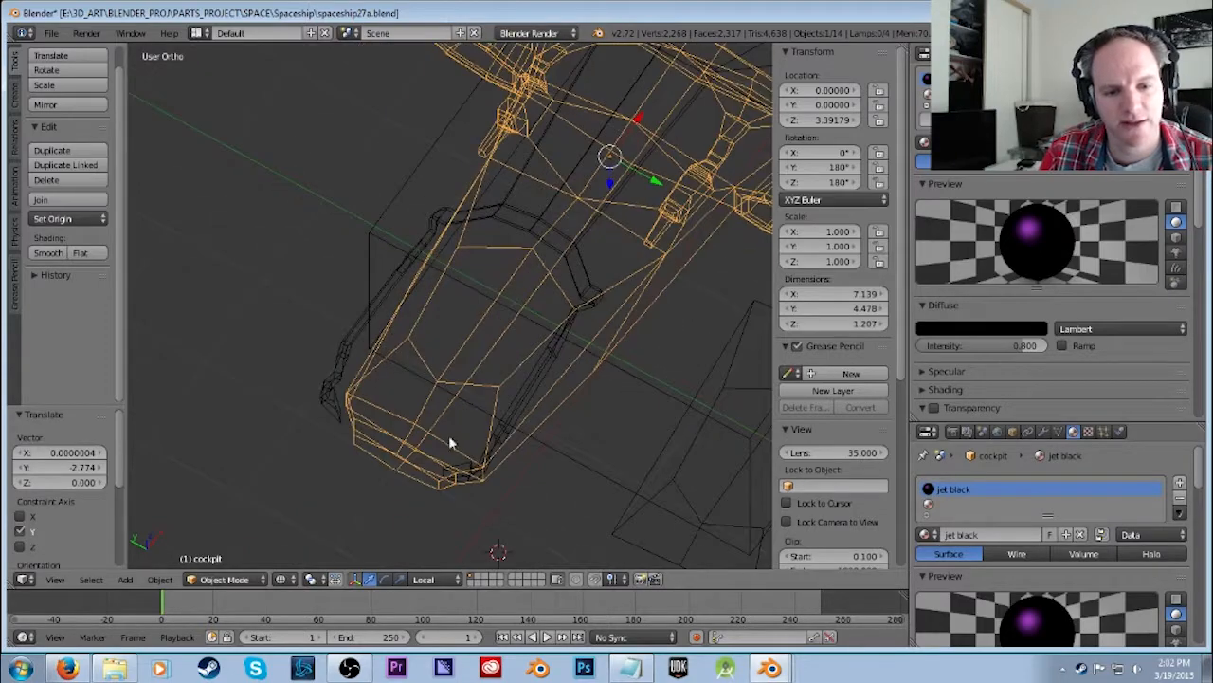
key(Tab)
scroll(634, 382, up, 5)
mouse_move(665, 378)
middle_down()
mouse_move(655, 398)
mouse_move(639, 388)
mouse_move(670, 371)
middle_up()
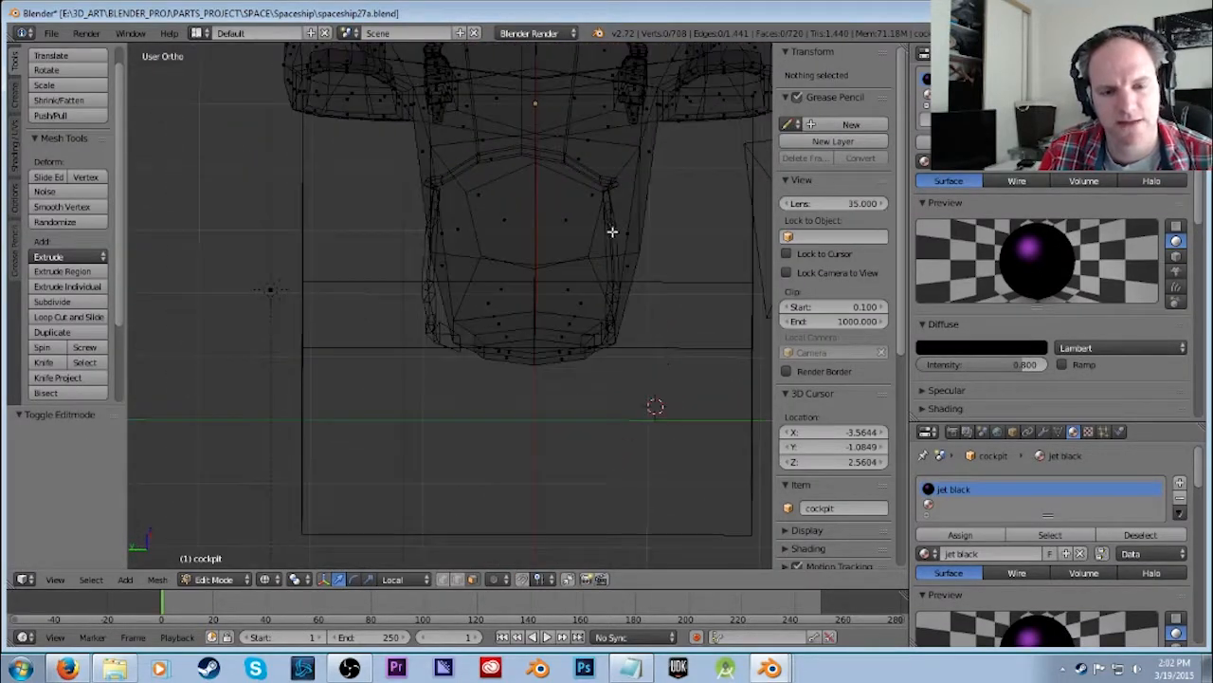
key(Tab)
click(559, 176)
scroll(585, 282, down, 2)
drag(546, 187, 369, 212)
click(541, 320)
scroll(569, 304, up, 3)
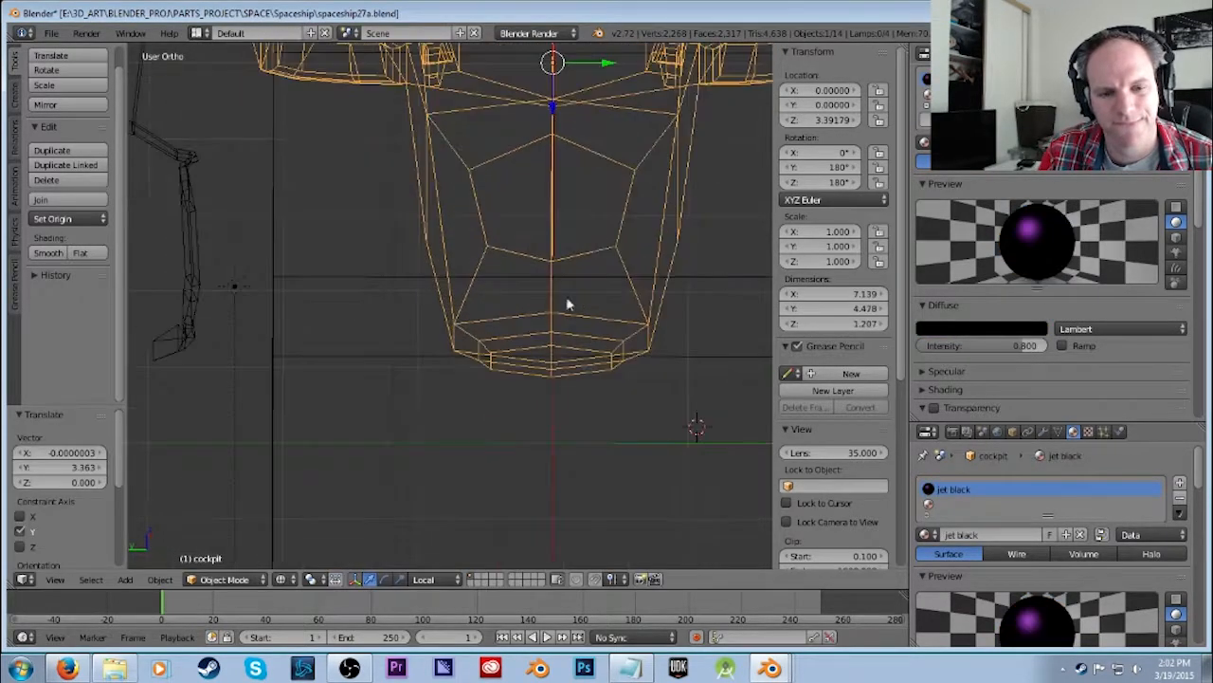
Select the six faces on top of the hull's nose that form the cockpit area in Edit Mode.
key(Tab)
middle_drag(635, 341, 564, 197)
click(597, 212)
shift+click(582, 196)
shift+click(586, 174)
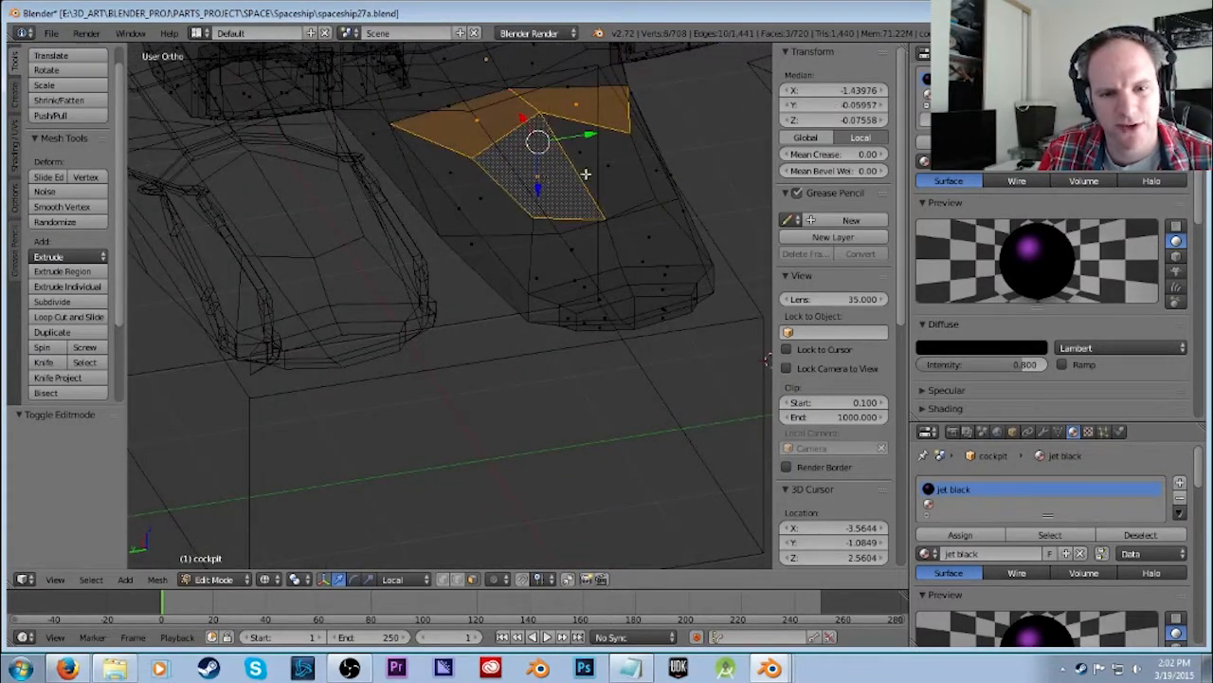
shift+click(585, 234)
shift+click(574, 250)
shift+click(652, 234)
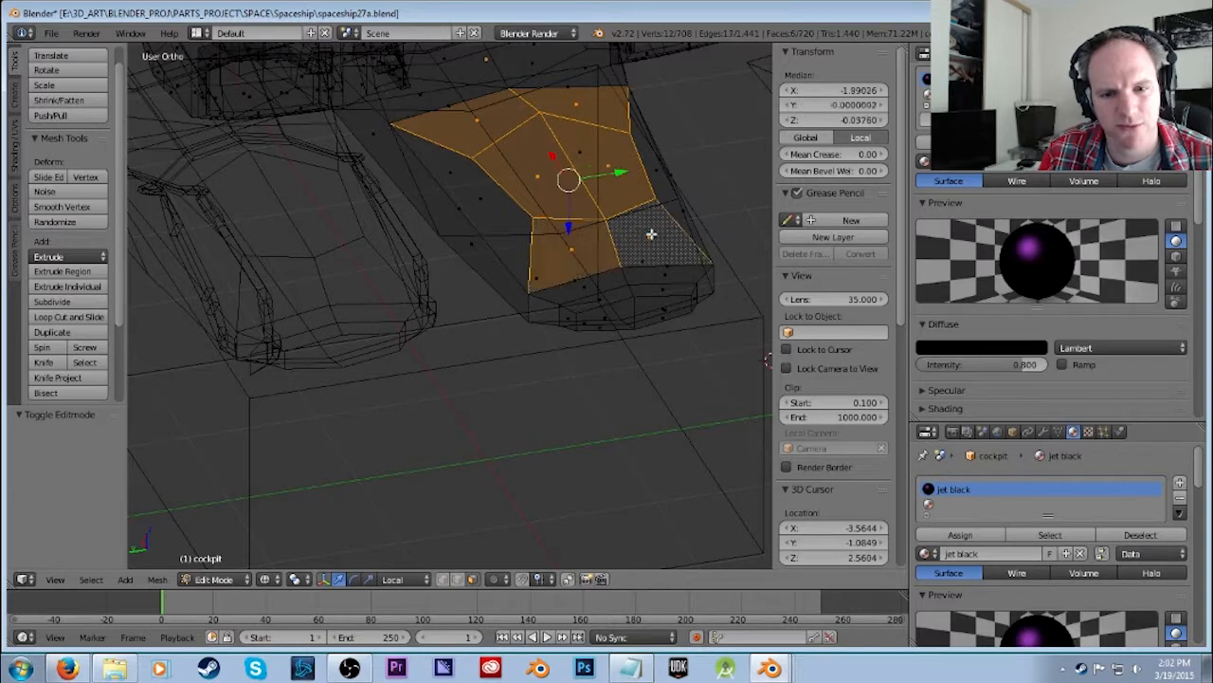
middle_drag(690, 311, 596, 317)
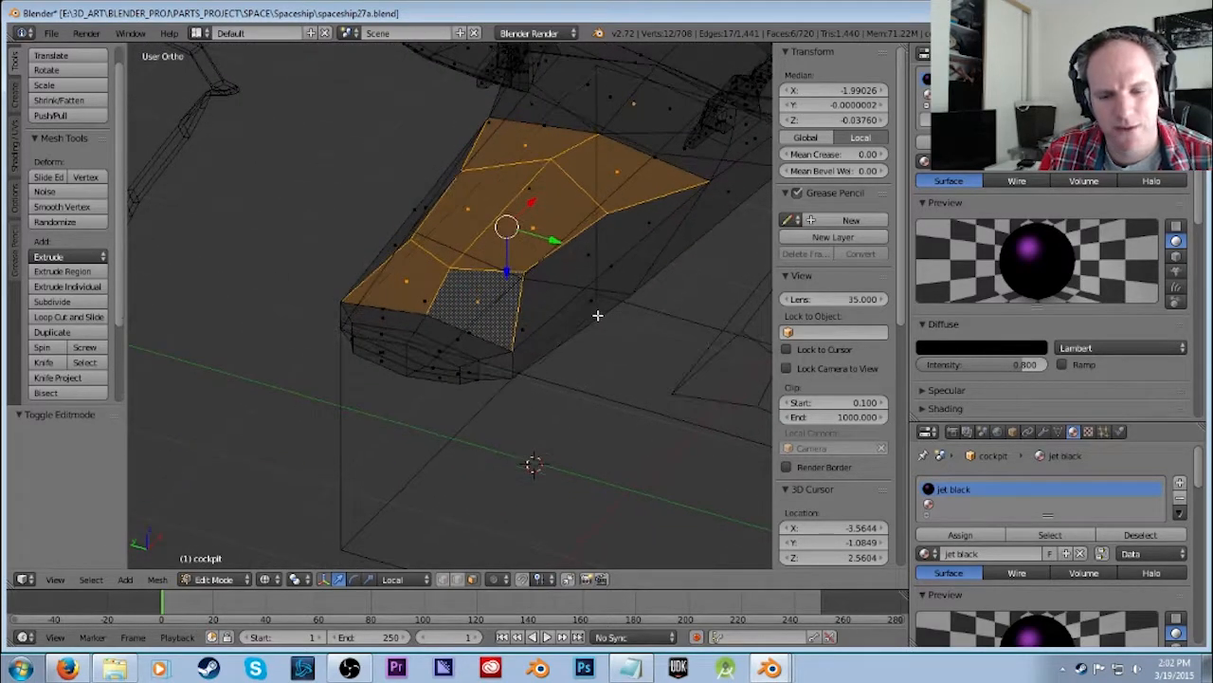
key(KP_1)
drag(381, 196, 384, 205)
middle_drag(362, 177, 455, 203)
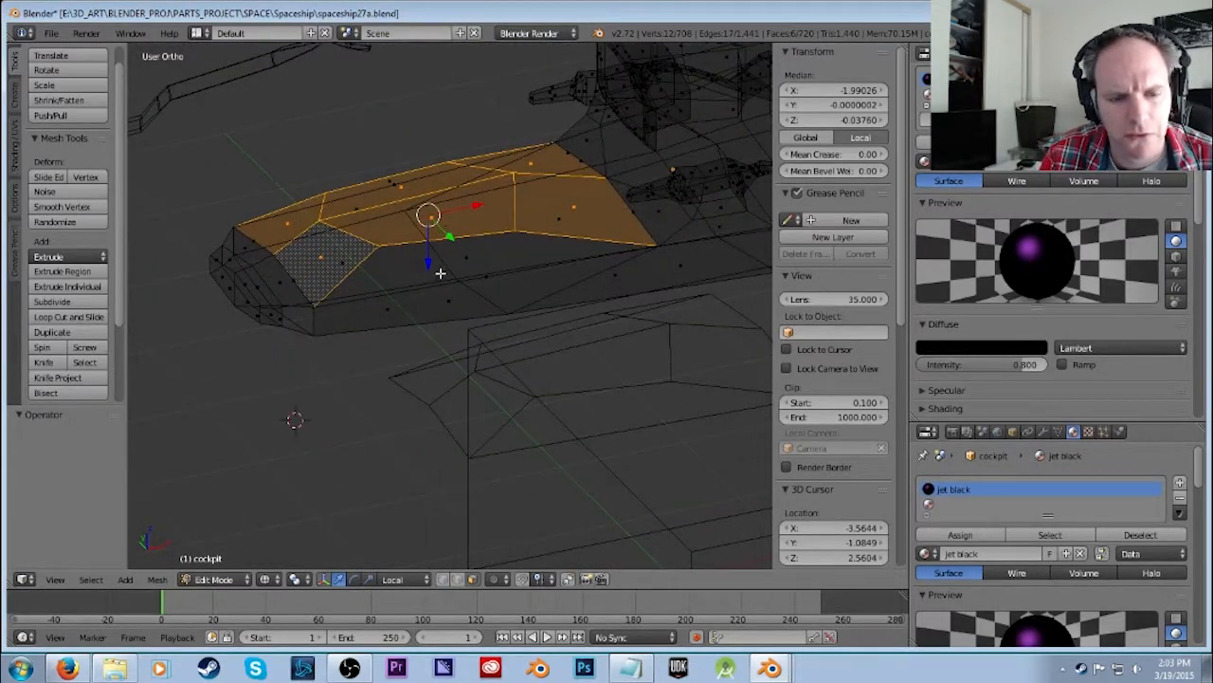
Raise the six cockpit faces by about 0.019 along Z and scale them to about 0.686.
key(g)
key(z)
key(z)
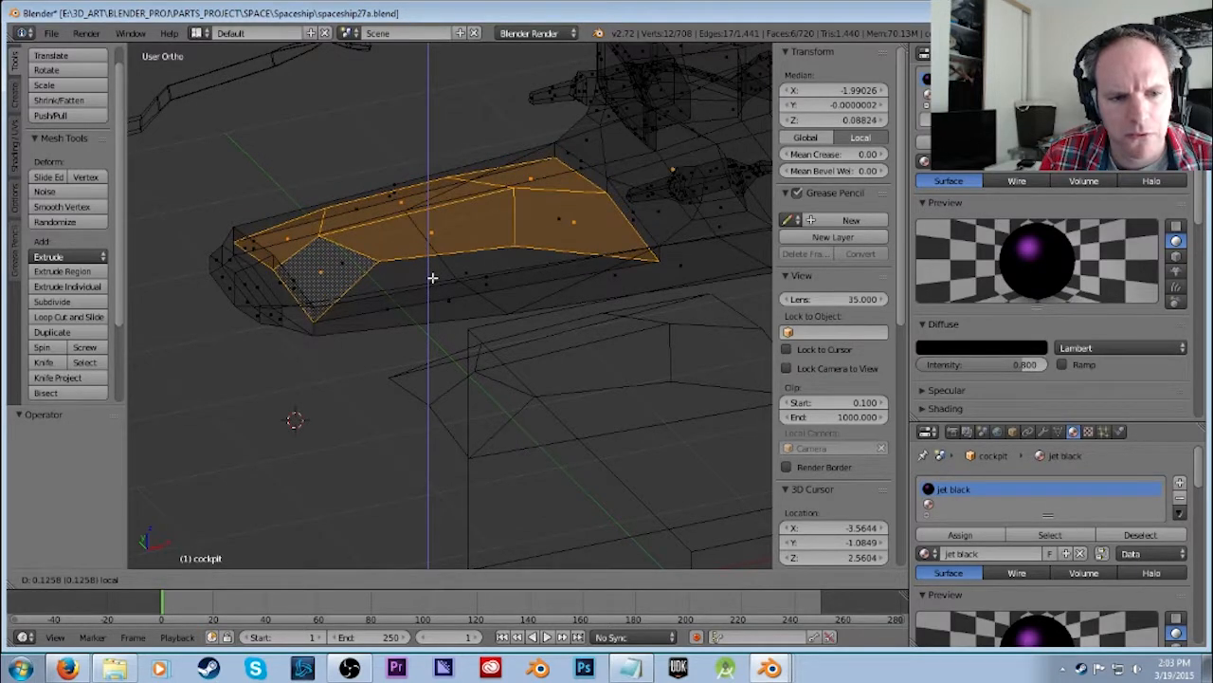
click(440, 261)
key(s)
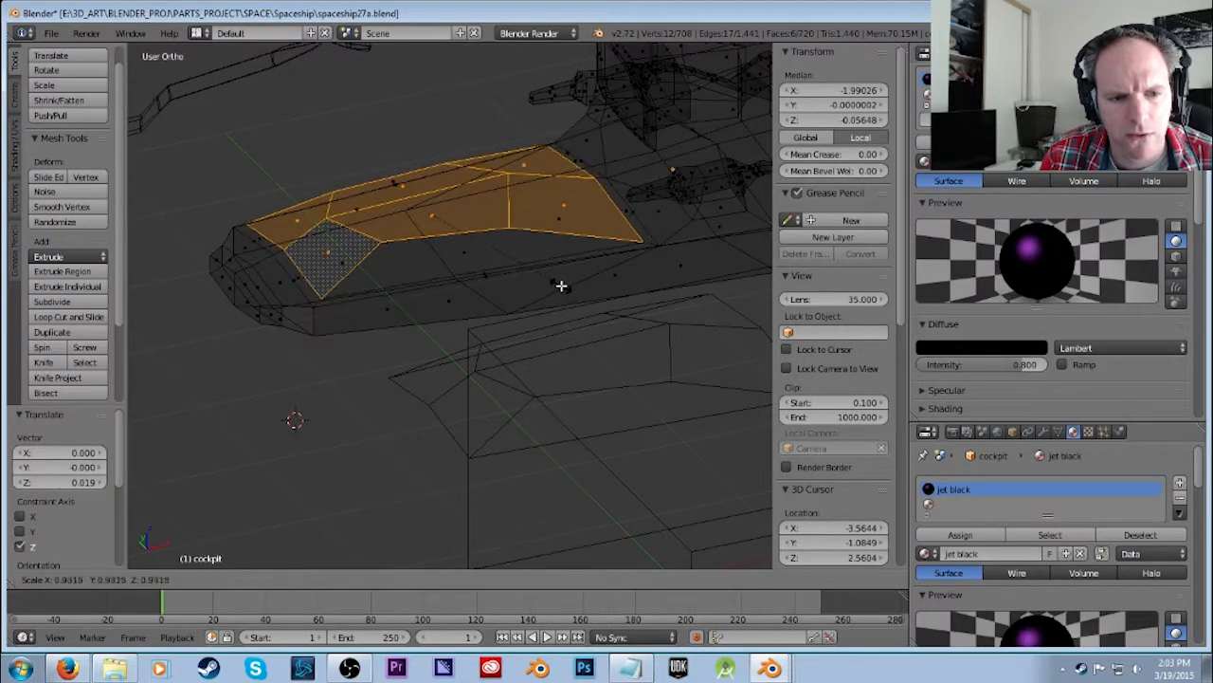
click(521, 274)
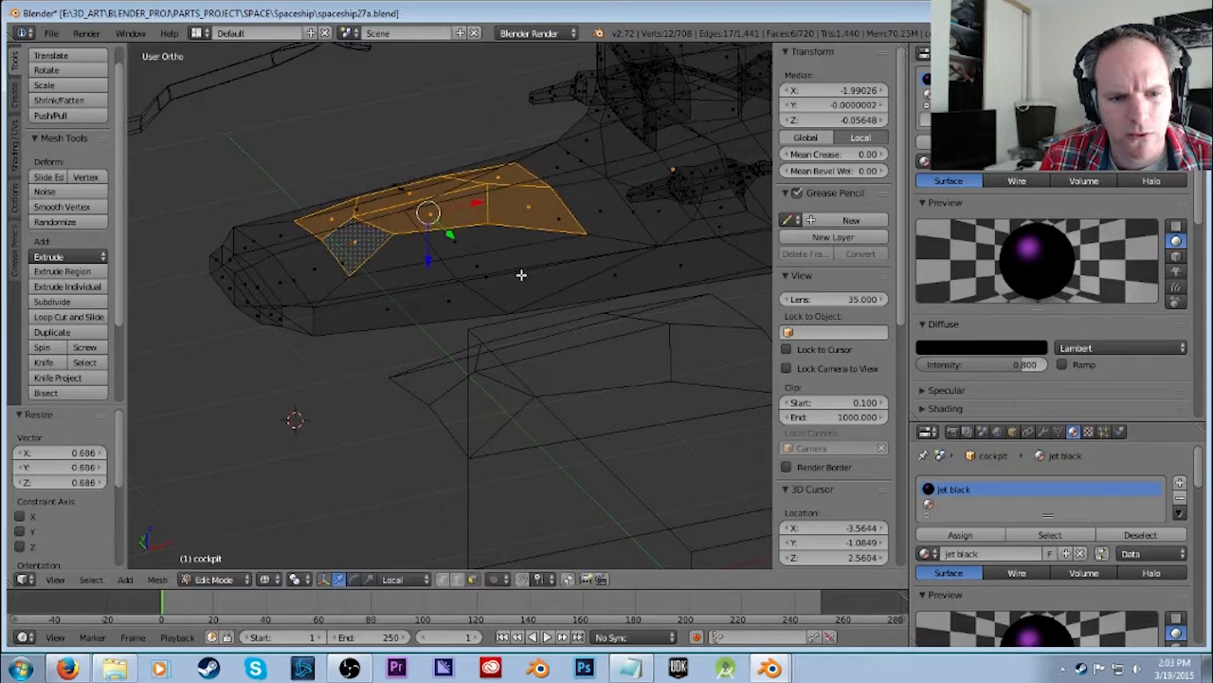
Sink the scaled cockpit faces into the hull by about 0.132 along Z.
key(g)
key(z)
key(z)
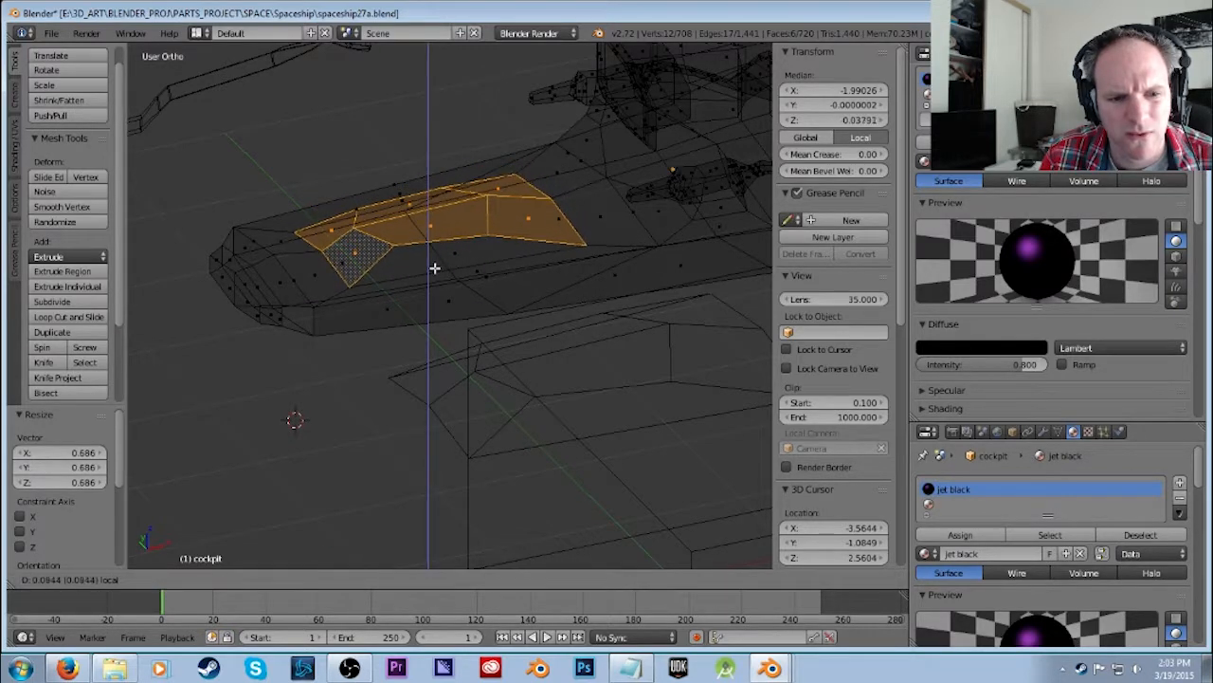
click(434, 271)
middle_drag(434, 271, 474, 257)
Select the two middle cockpit faces and lower them by about 0.269 along Z to deepen the interior.
right_click(479, 262)
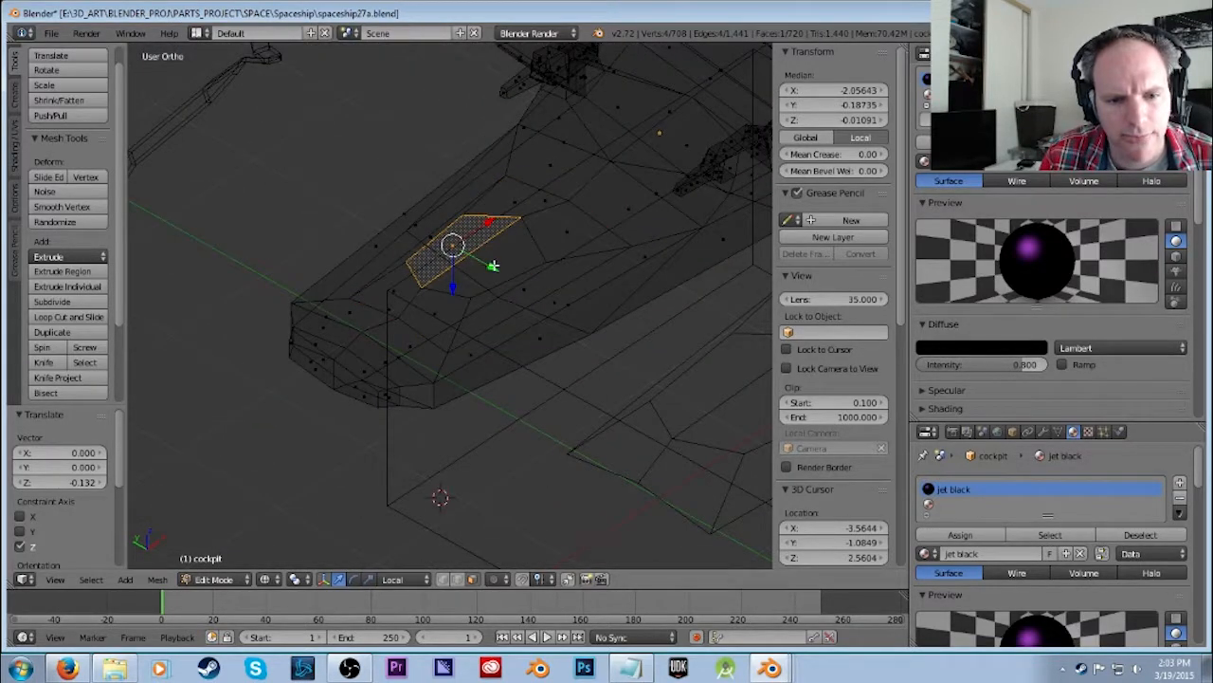
shift+right_click(512, 277)
middle_drag(601, 366, 539, 315)
drag(410, 220, 404, 258)
middle_drag(404, 258, 464, 285)
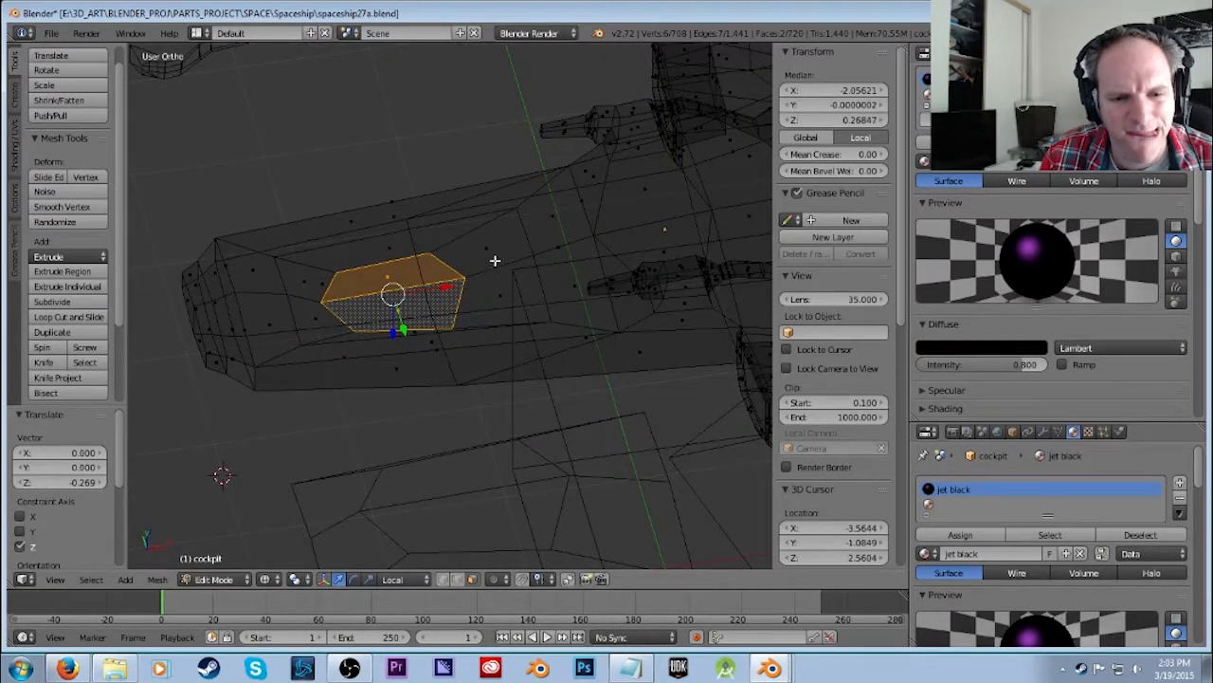
Select the two rear cockpit faces and rotate them by about -8.083° in front view.
right_click(490, 248)
shift+right_click(501, 294)
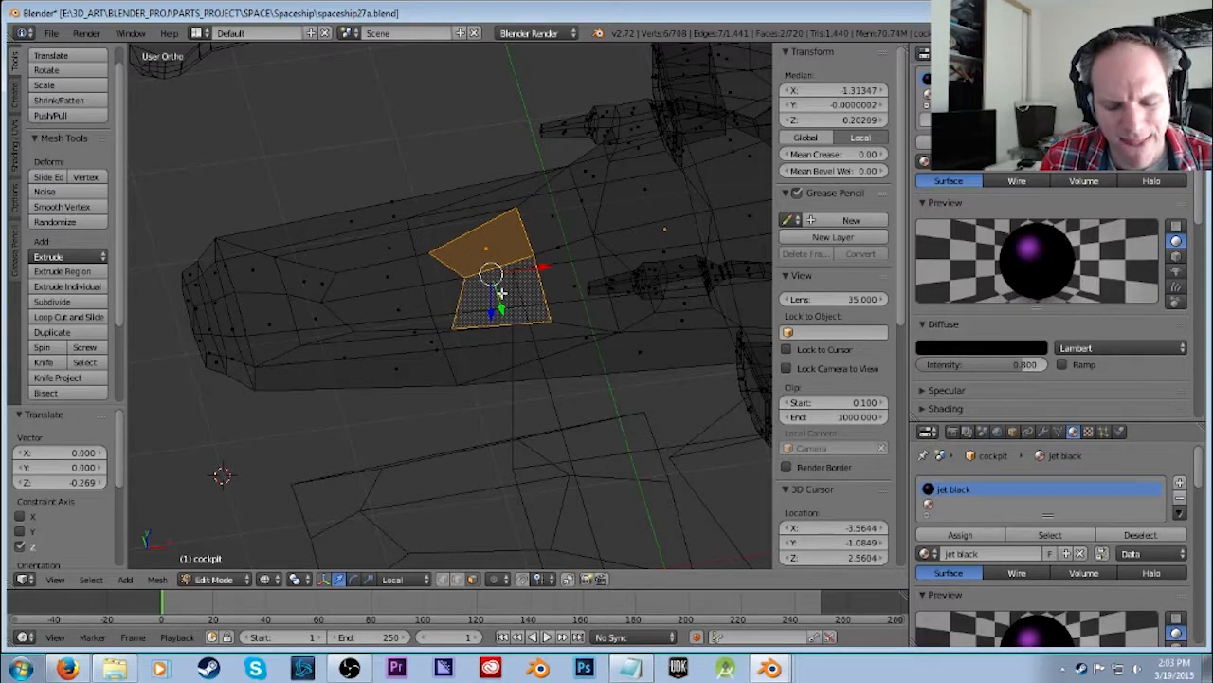
shift+right_click(501, 290)
shift+right_click(499, 289)
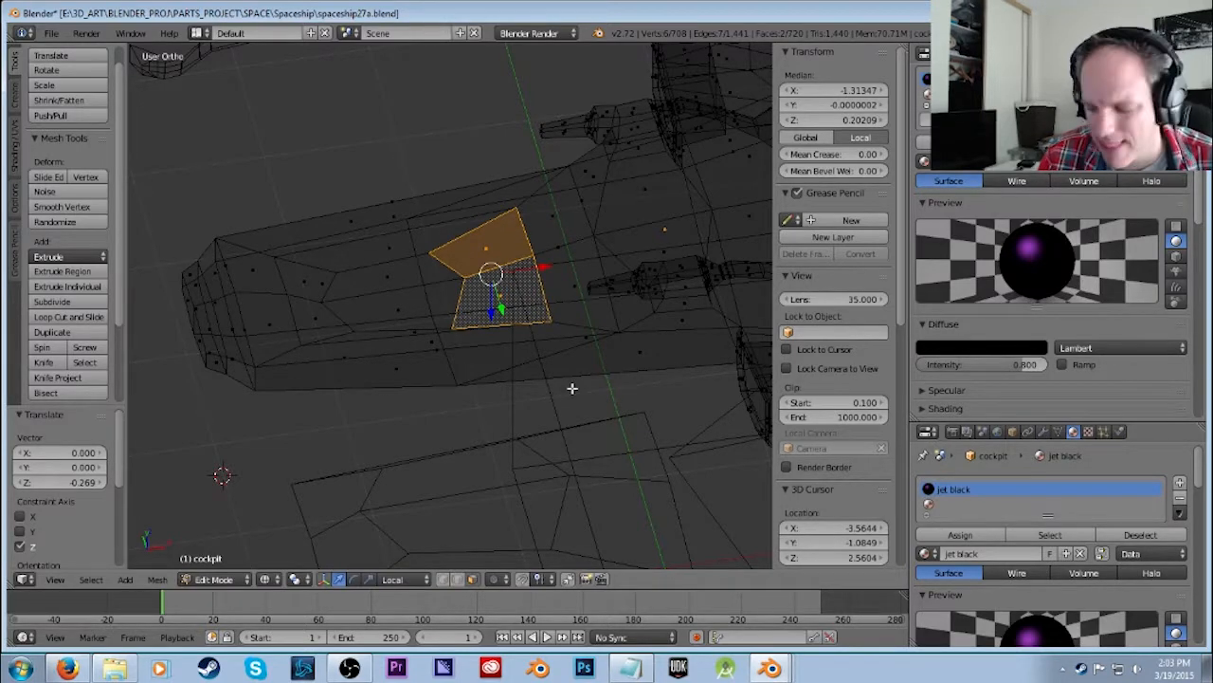
key(KP_1)
key(r)
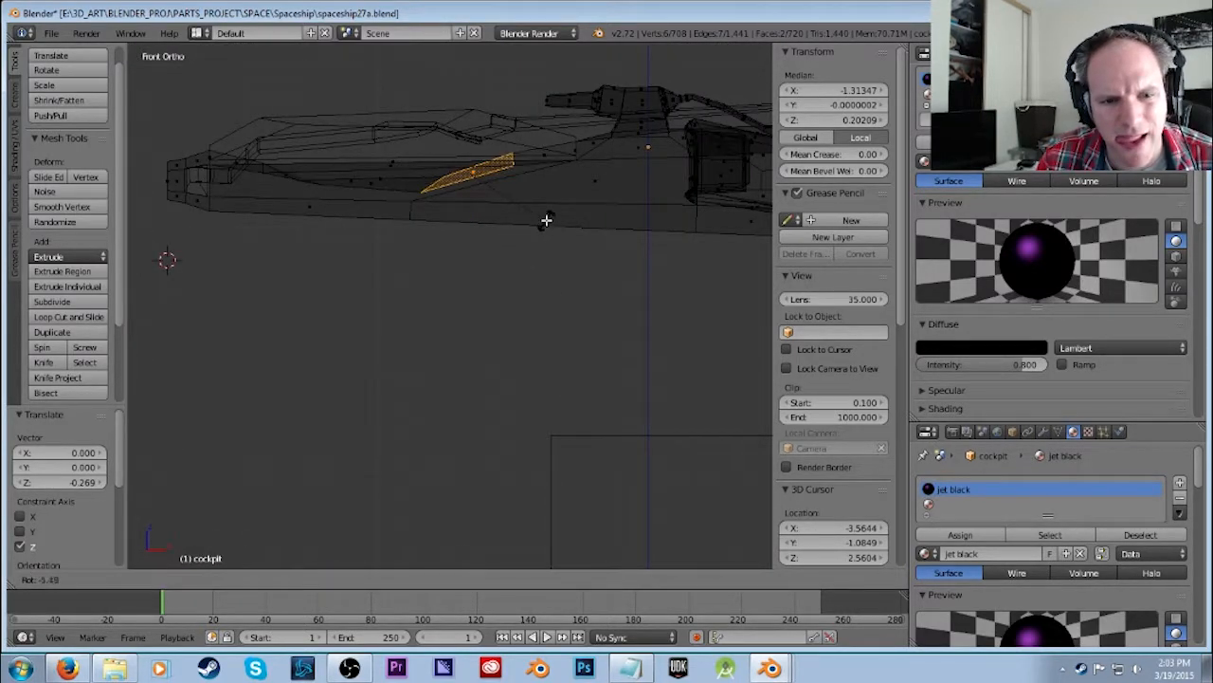
click(546, 215)
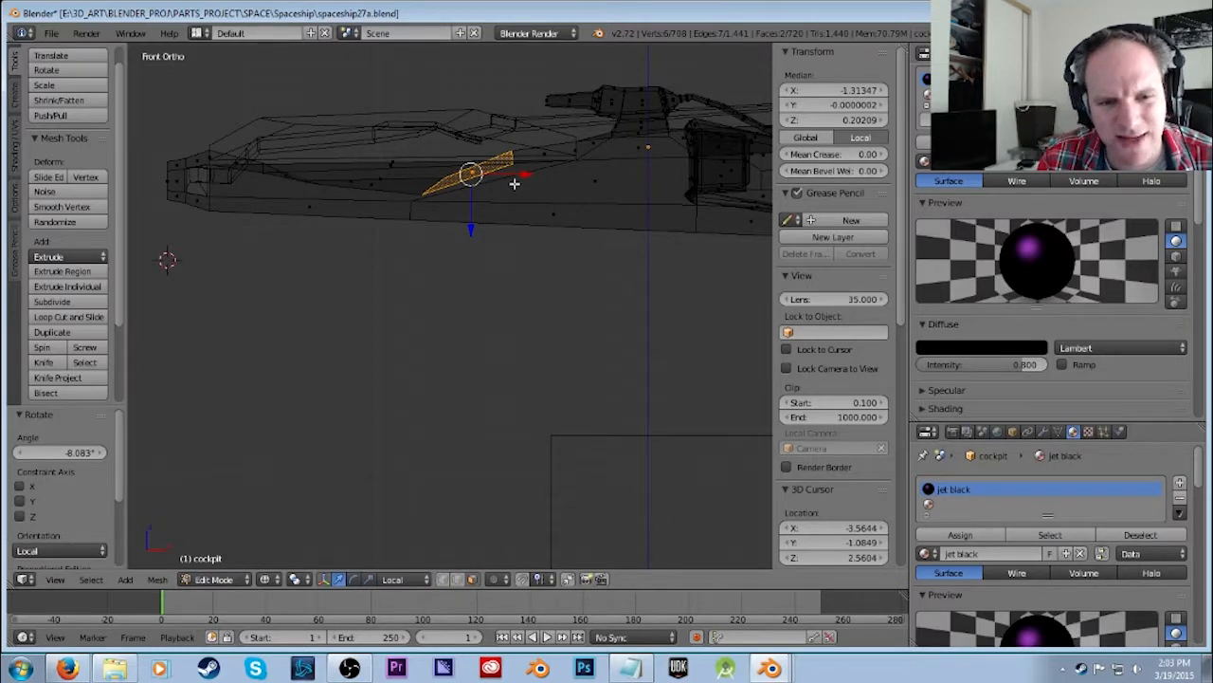
Shift the two rear cockpit faces about 0.337 toward the nose along X and raise them about 0.067 along Z.
key(g)
key(x)
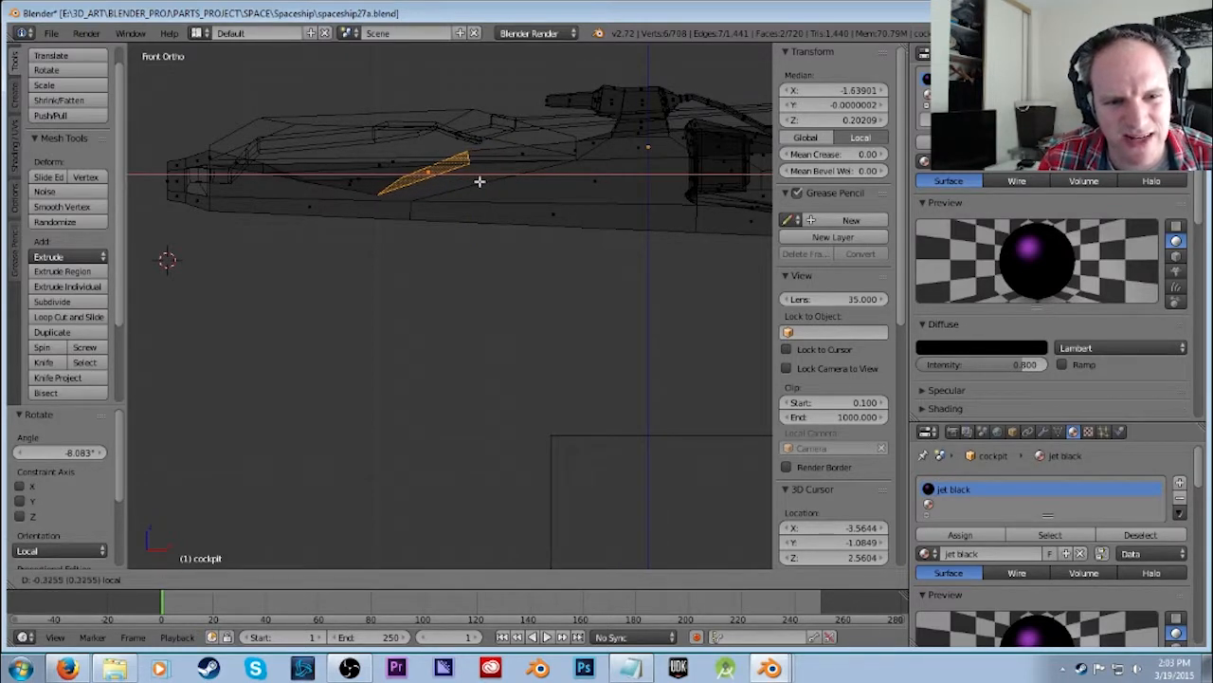
click(451, 209)
key(g)
key(z)
click(429, 218)
middle_drag(429, 218, 533, 296)
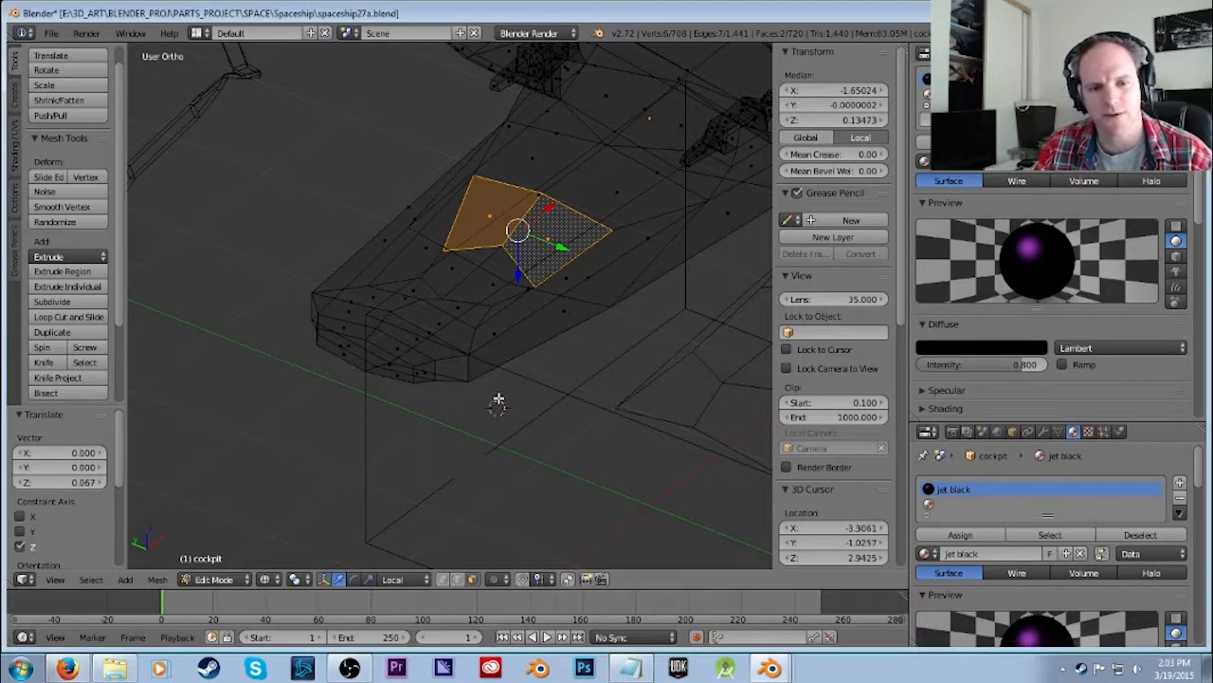
Move the blue canopy back onto the hull by about 2.806 along Y and check it with a render.
scroll(496, 401, down, 4)
key(Tab)
middle_drag(544, 258, 629, 348)
right_click(705, 363)
right_click(689, 351)
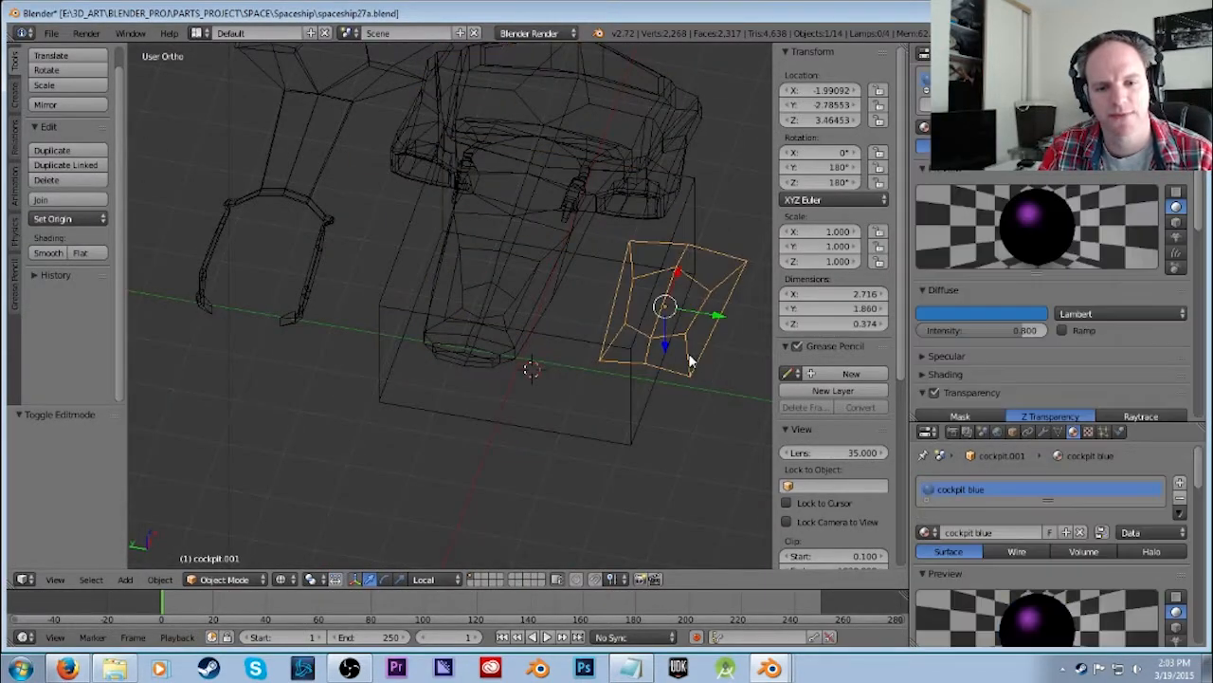
drag(721, 315, 555, 313)
key(F12)
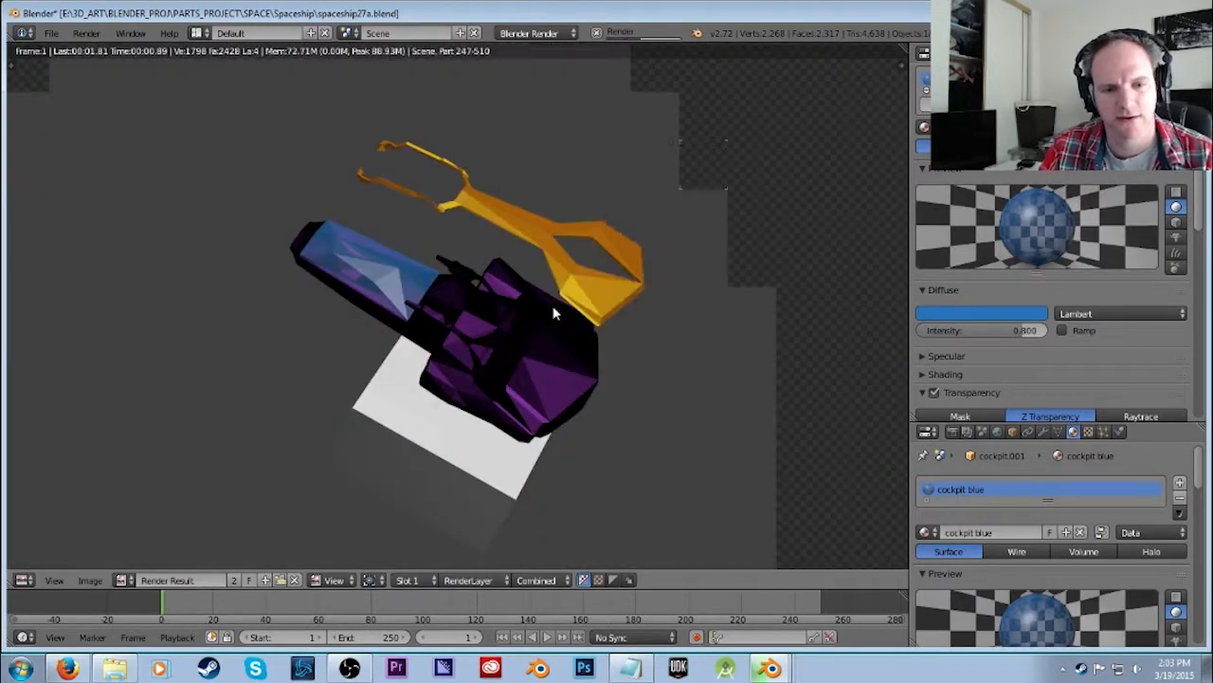
middle_drag(317, 317, 414, 338)
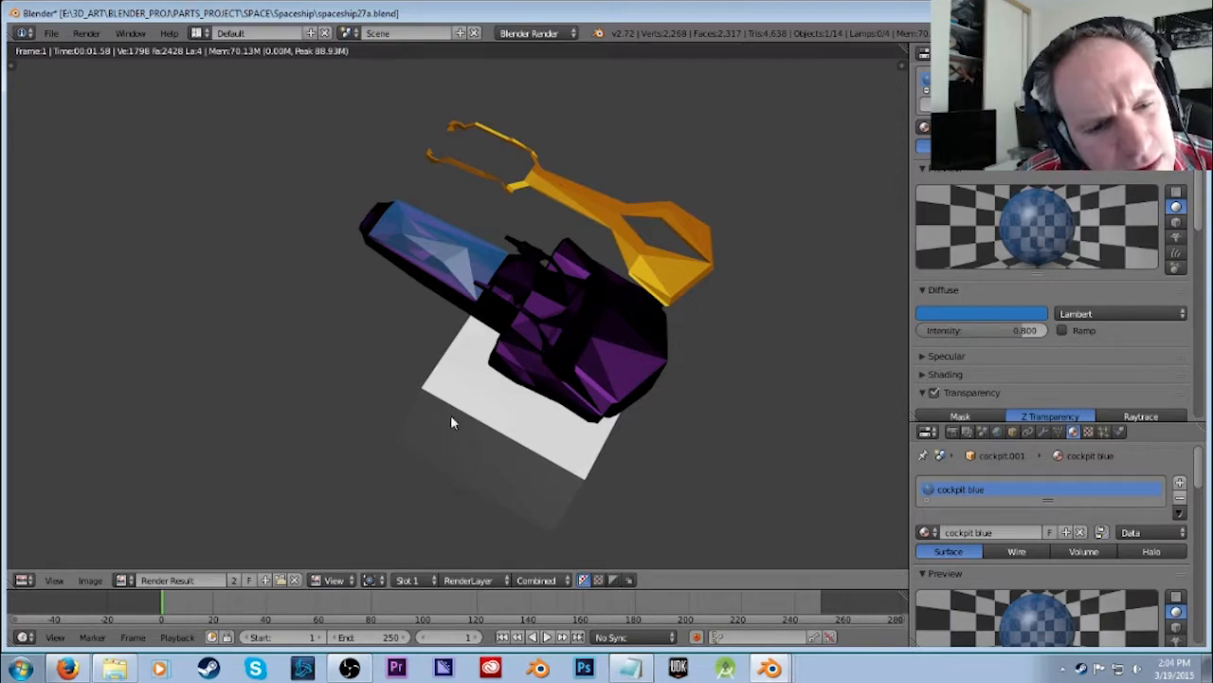
key(Escape)
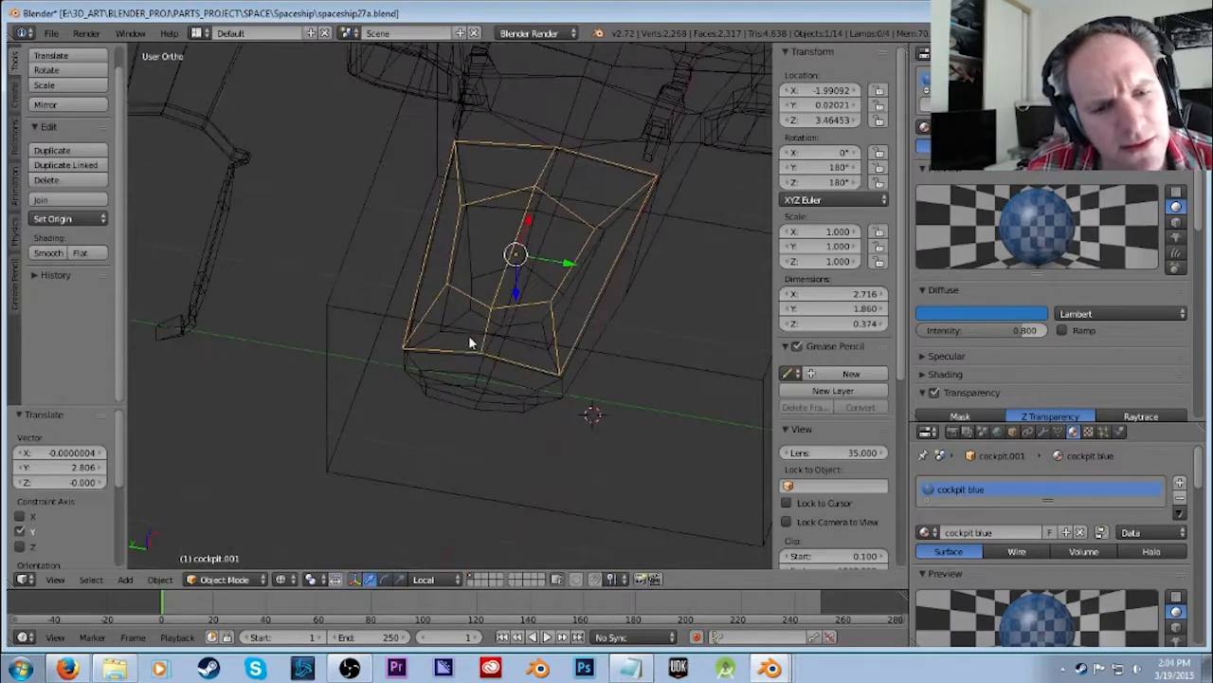
Lower the canopy onto the hull by about 0.040 along Z in front view.
middle_drag(637, 368, 505, 336)
key(KP_1)
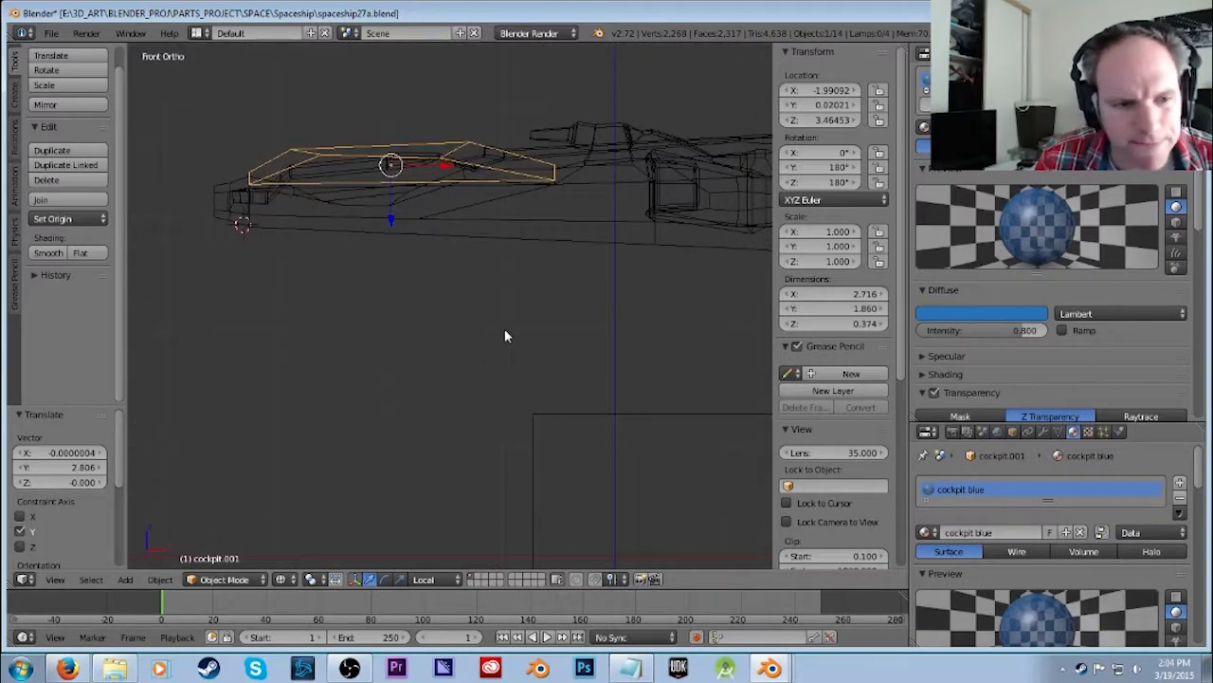
key(g)
key(z)
key(z)
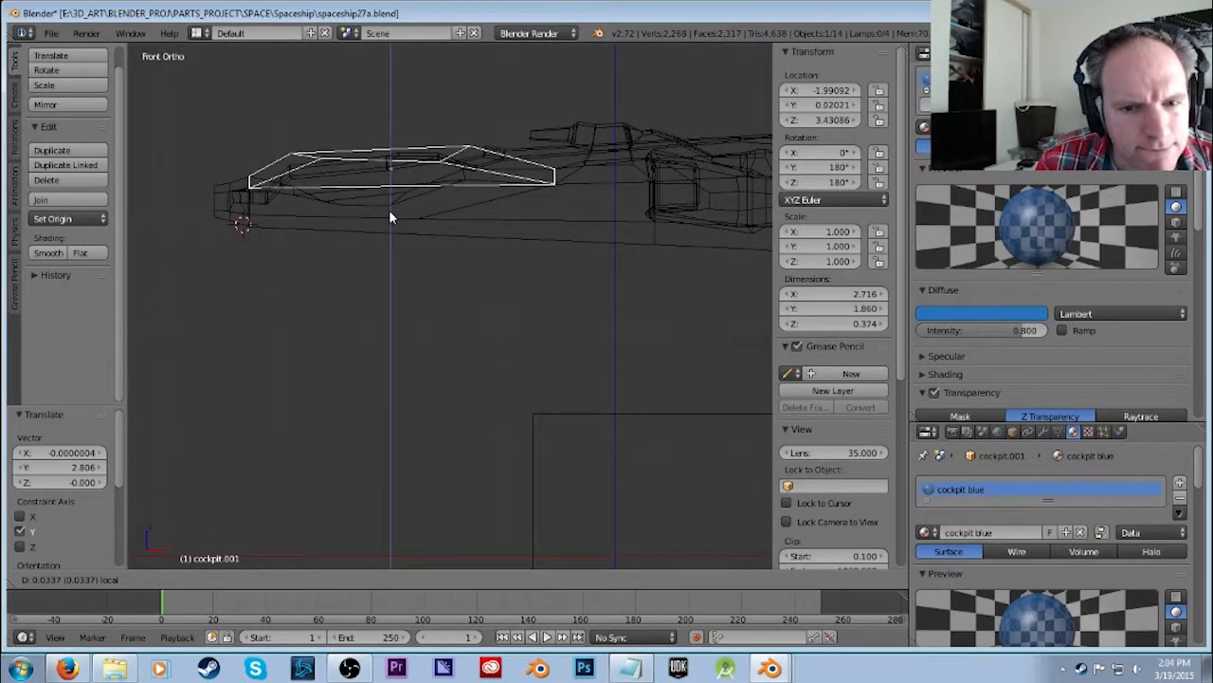
click(389, 215)
Move the gold frame back over the hull by about -3.511 along Y in top view.
middle_drag(477, 162, 416, 150)
right_click(423, 149)
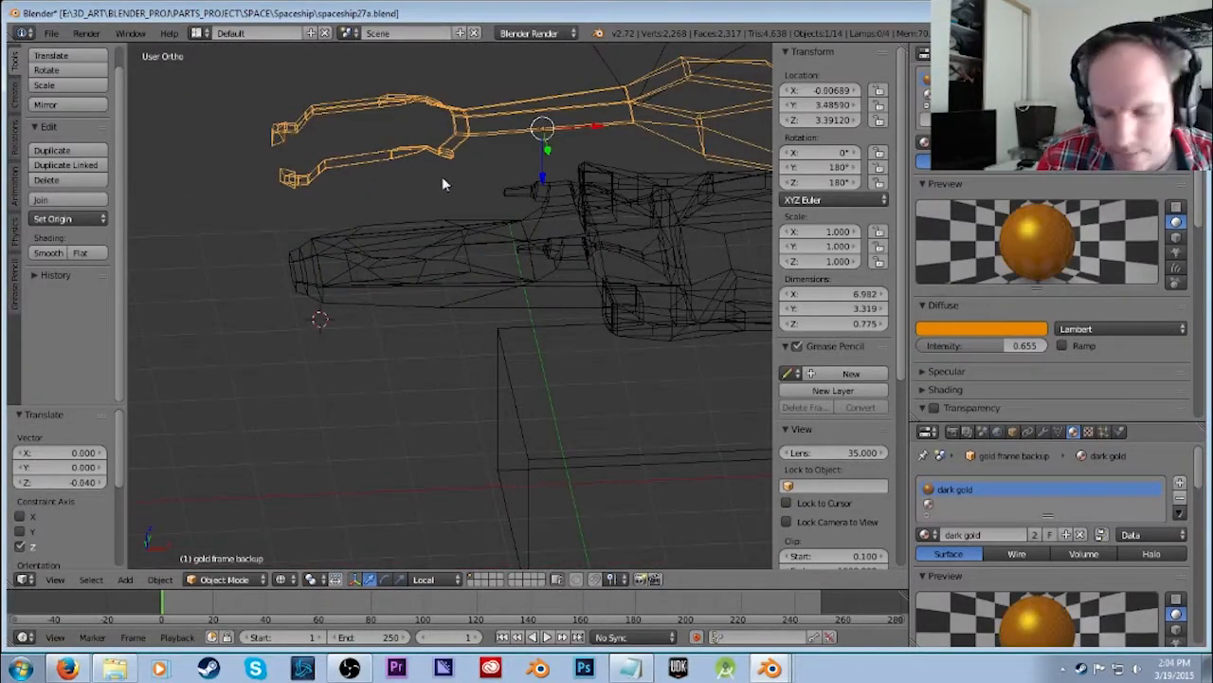
key(KP_7)
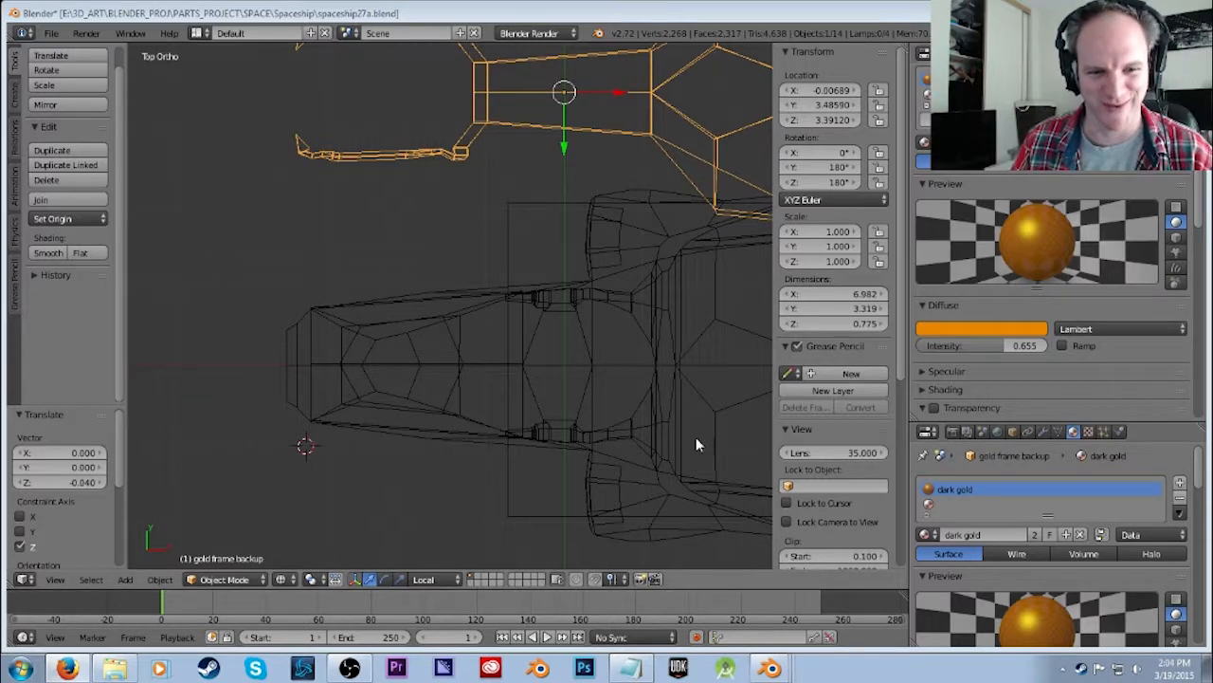
click(502, 242)
drag(564, 152, 582, 431)
scroll(535, 488, up, 3)
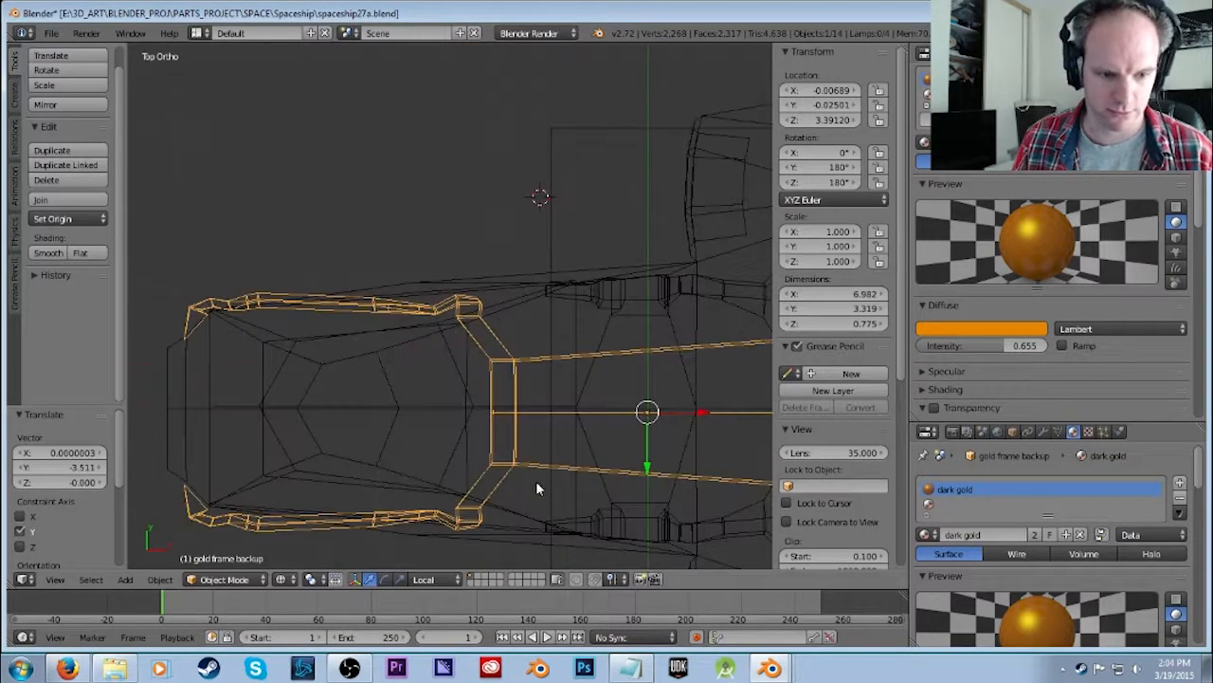
Nudge the gold frame by about 0.014 along X and Y to centre it around the cockpit.
shift+middle_drag(284, 467, 359, 398)
scroll(450, 406, up, 1)
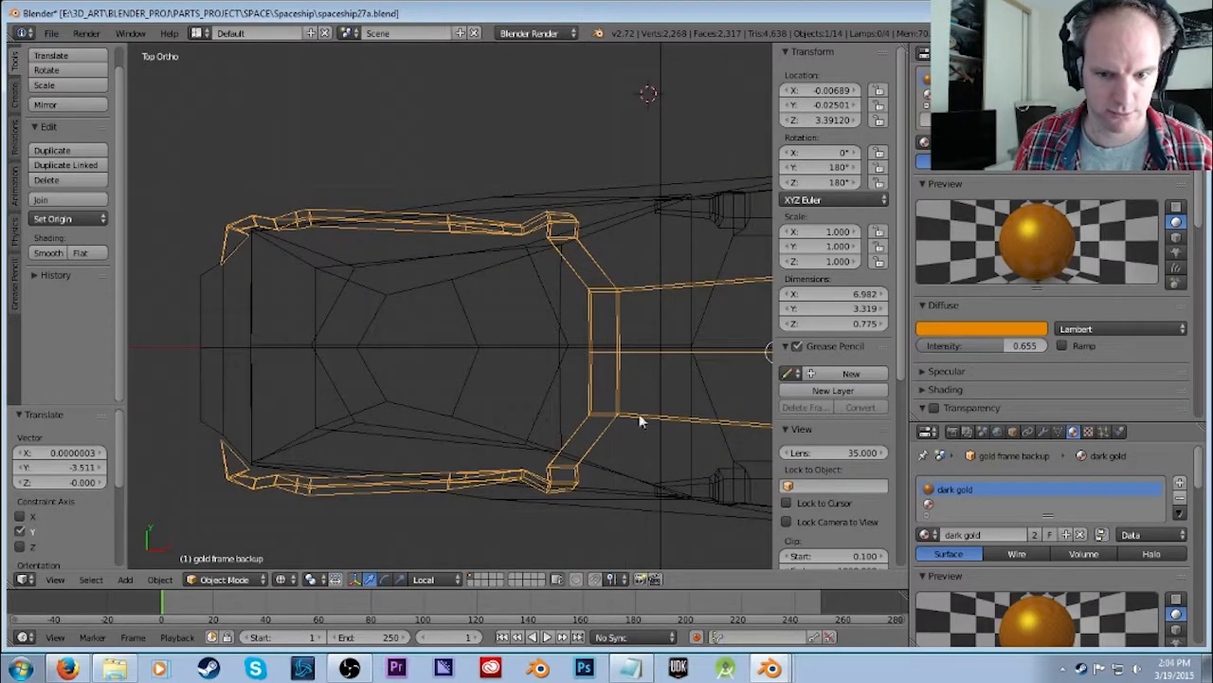
key(g)
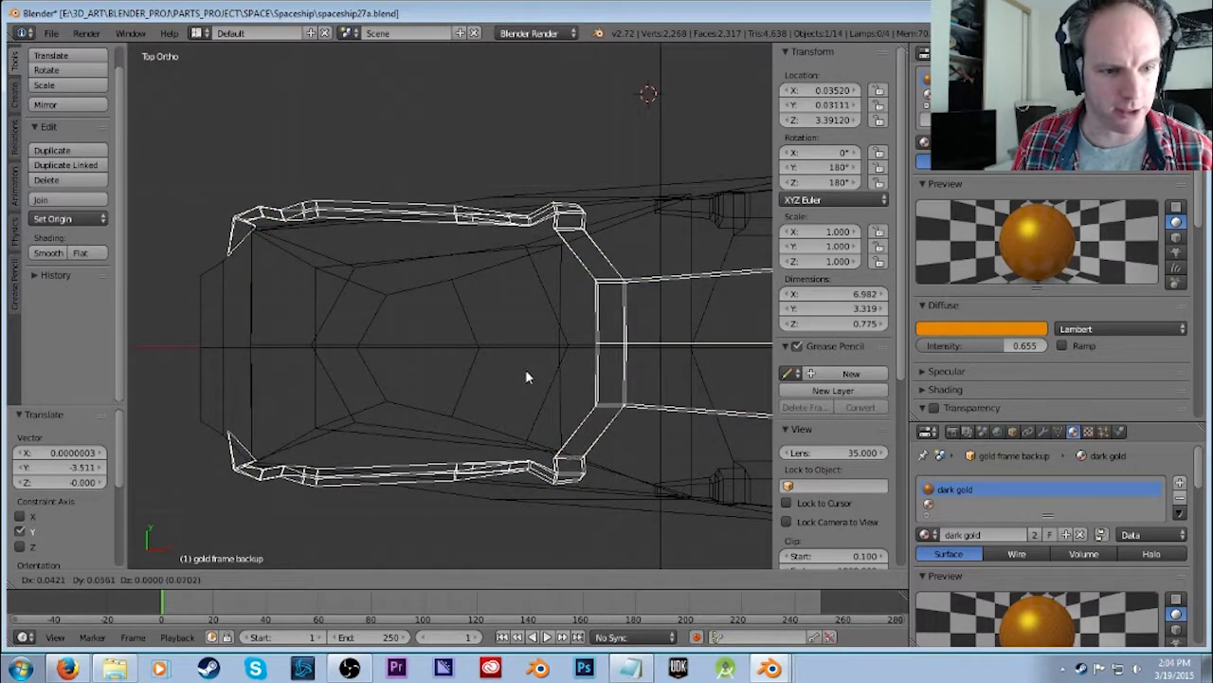
click(521, 377)
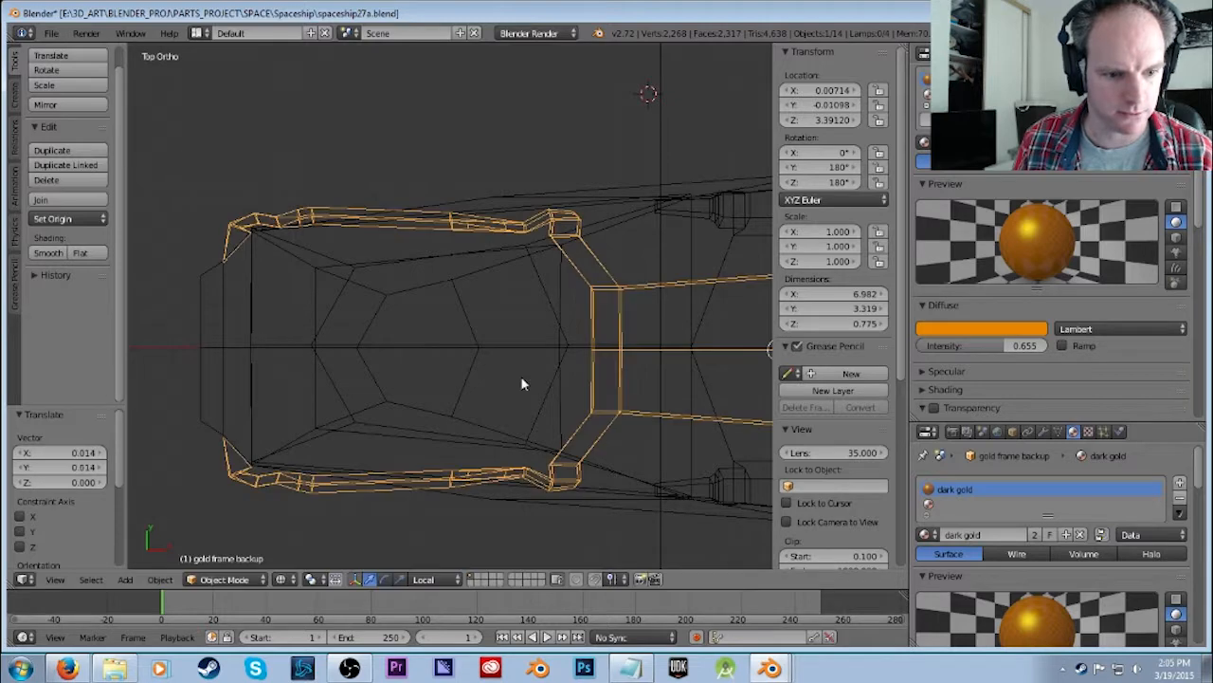
Nudge the gold frame by about 0.014 along Y in top view and check the alignment with a render.
key(g)
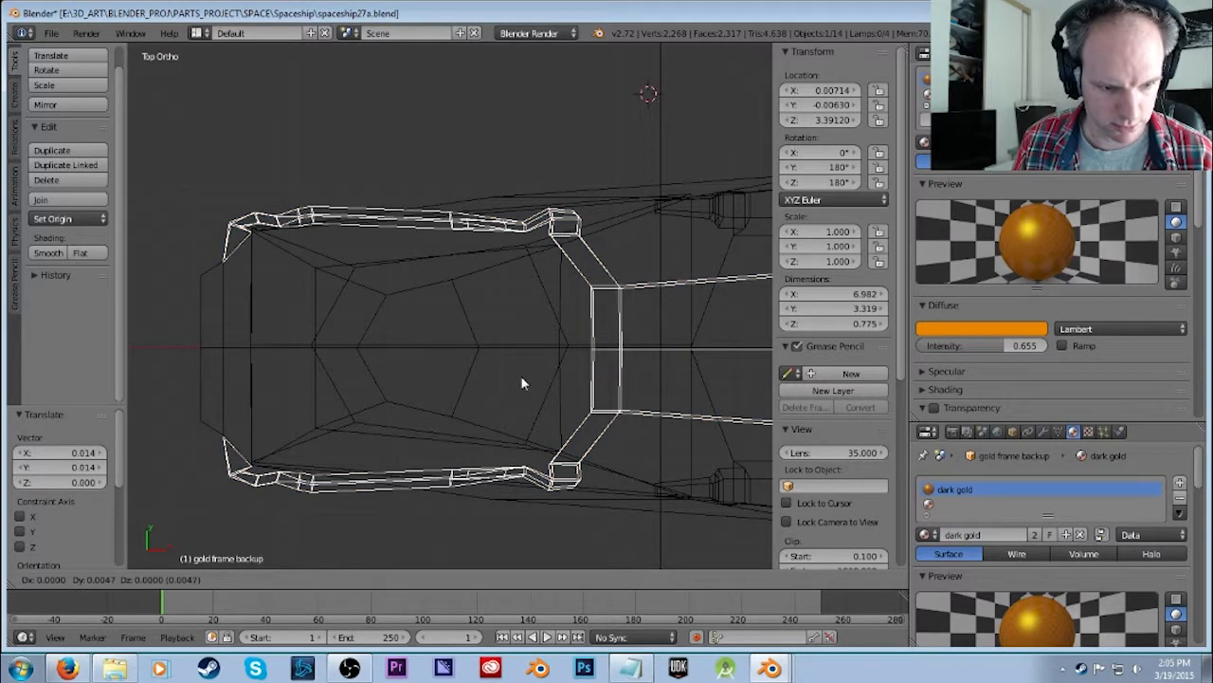
click(522, 381)
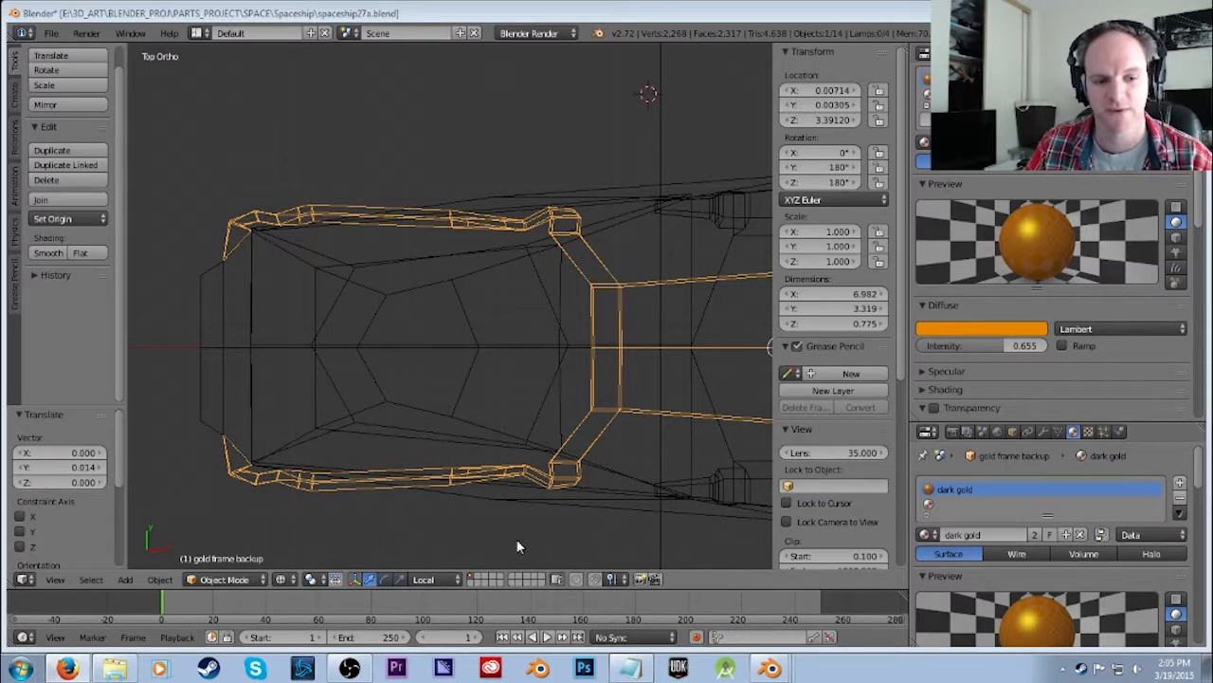
middle_drag(514, 528, 682, 293)
key(F12)
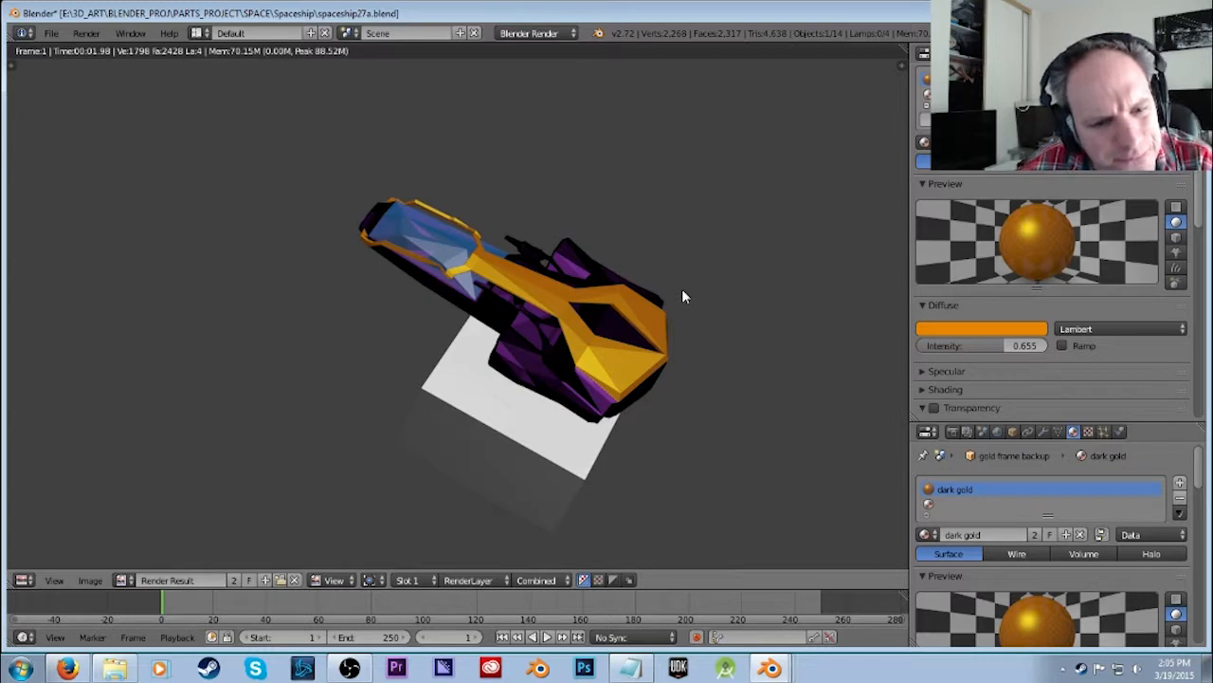
scroll(463, 366, up, 3)
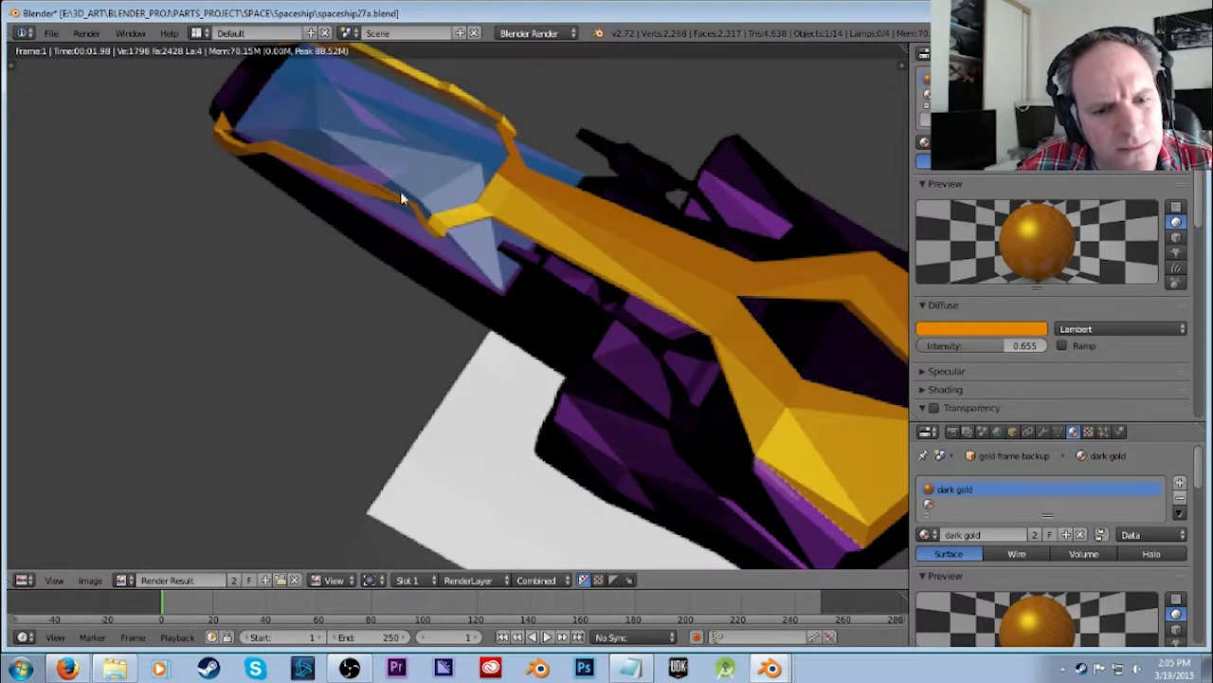
scroll(503, 308, down, 3)
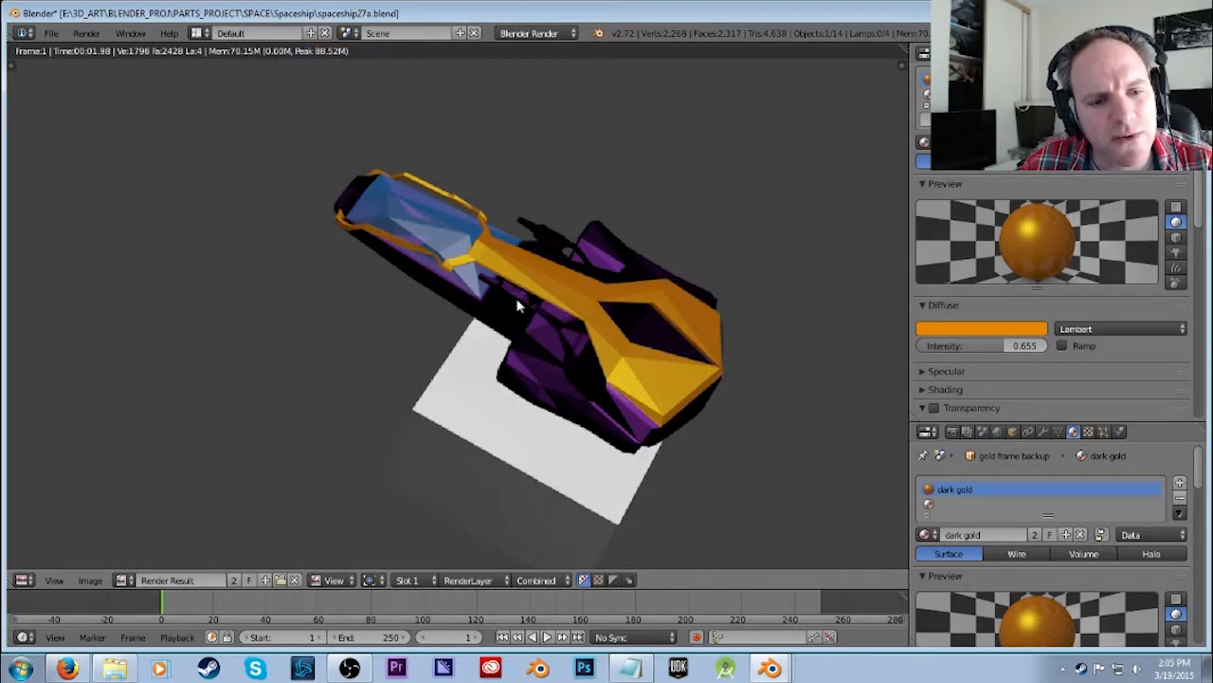
key(Escape)
Render the ship again and examine up close how the blue canopy and gold frame meet the cockpit sides.
scroll(501, 306, up, 4)
middle_drag(571, 301, 503, 345)
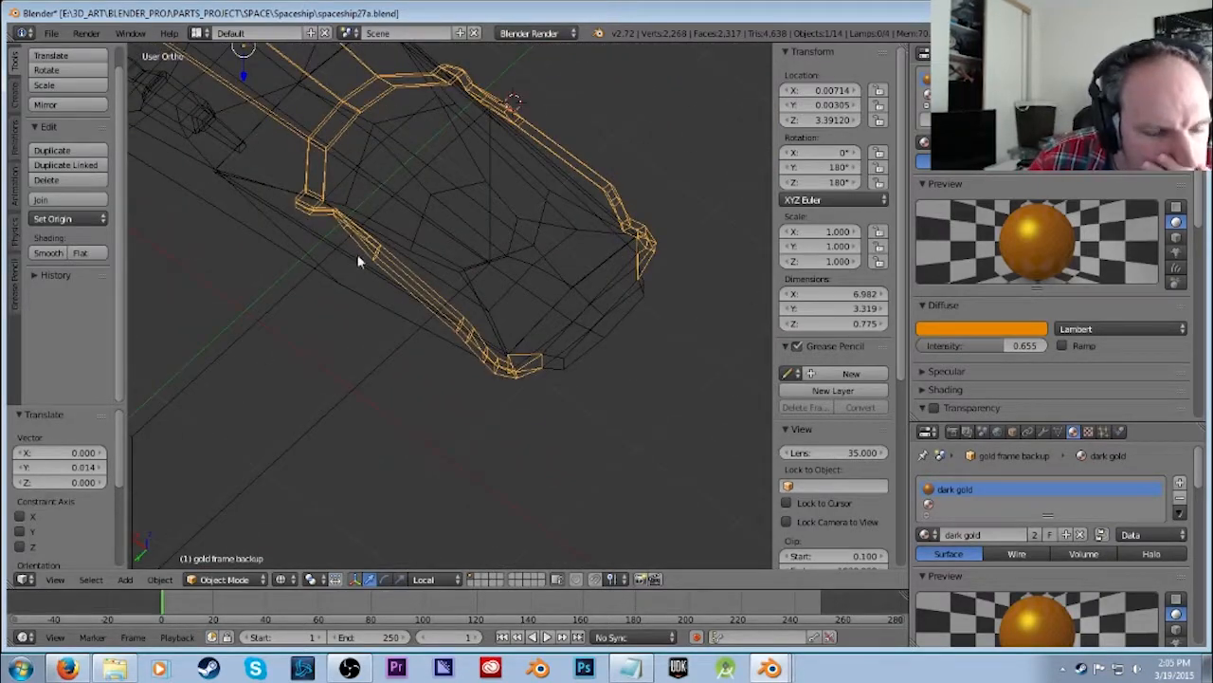
scroll(346, 251, up, 2)
middle_drag(303, 259, 636, 266)
right_click(642, 184)
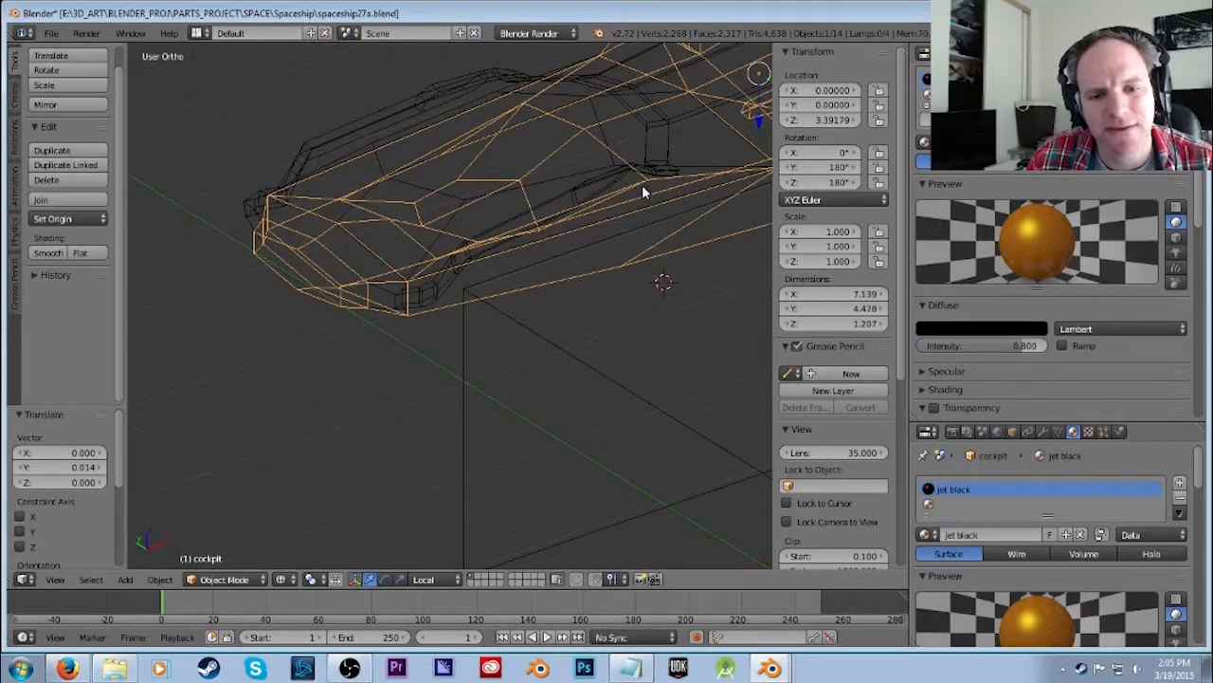
key(F12)
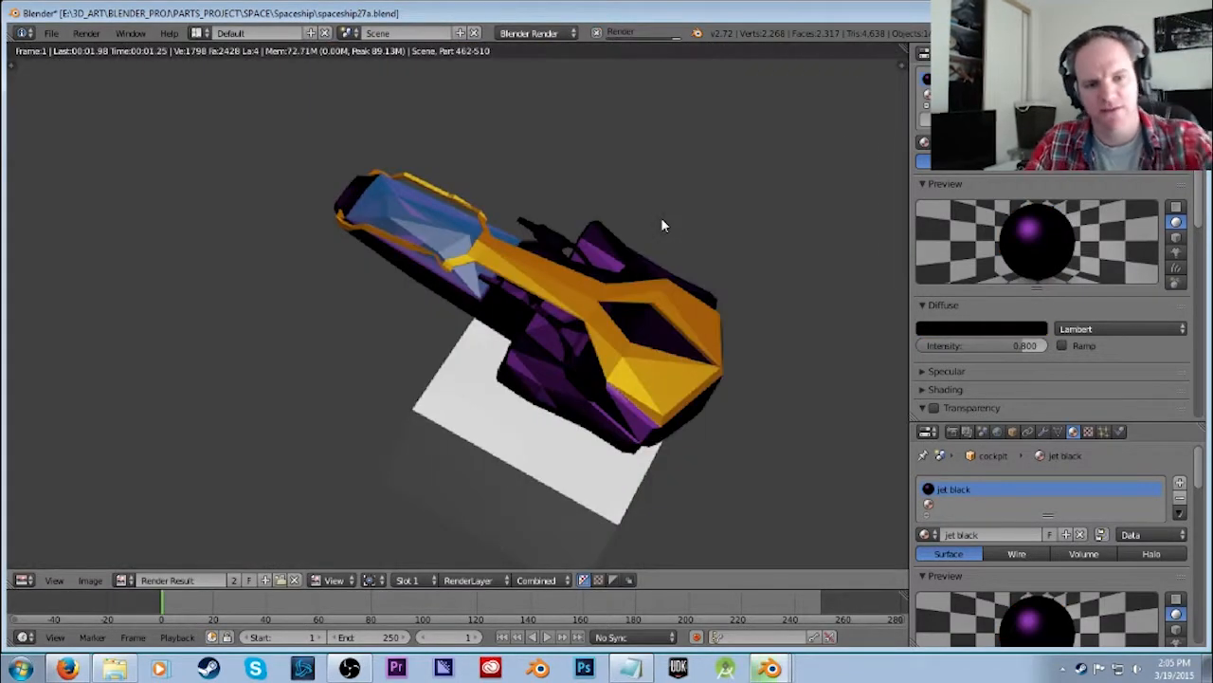
scroll(601, 207, down, 1)
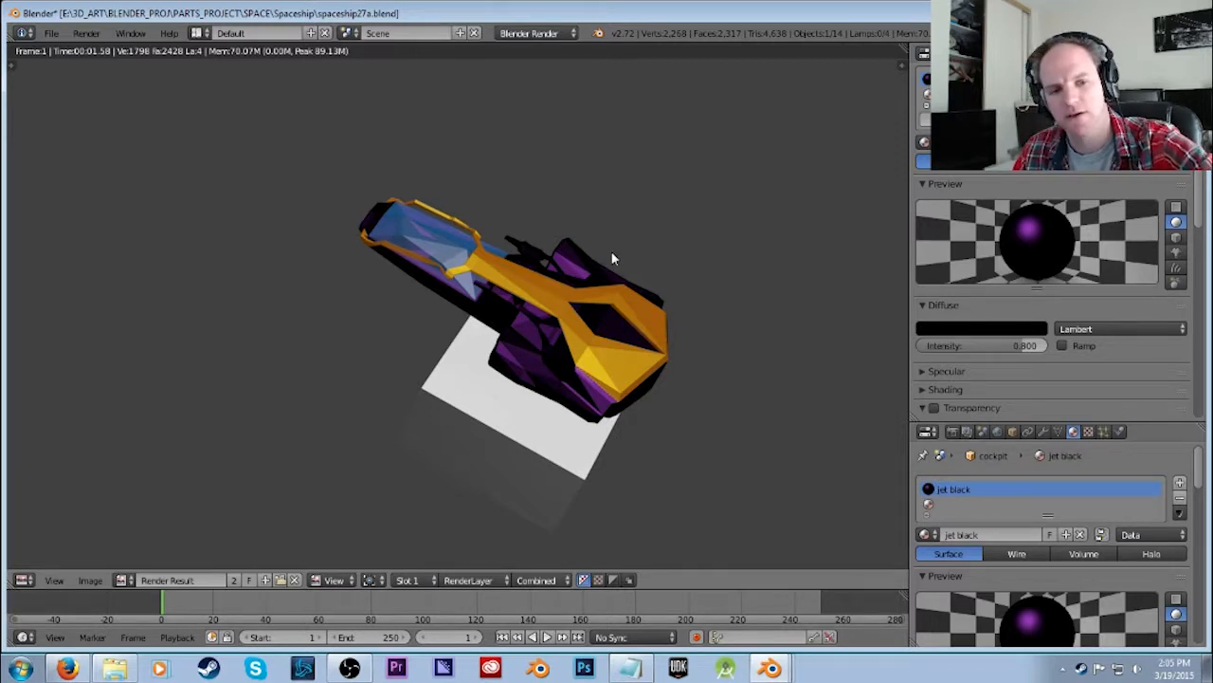
scroll(593, 327, up, 6)
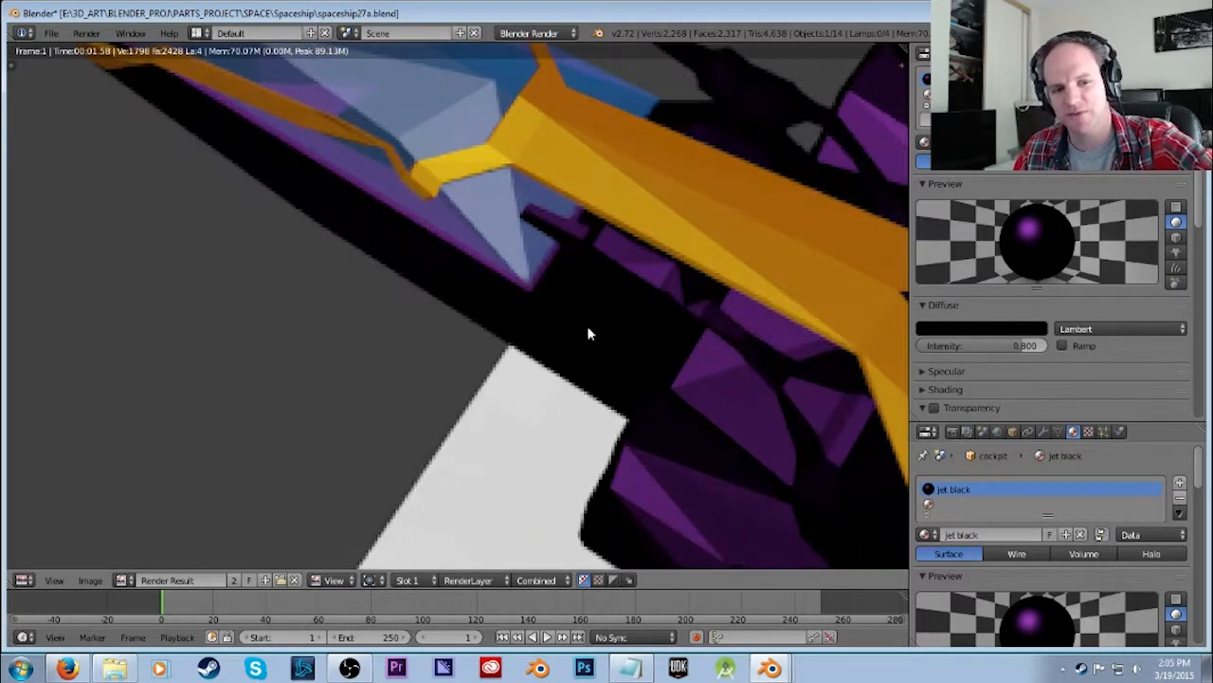
scroll(569, 323, up, 1)
middle_drag(375, 222, 479, 334)
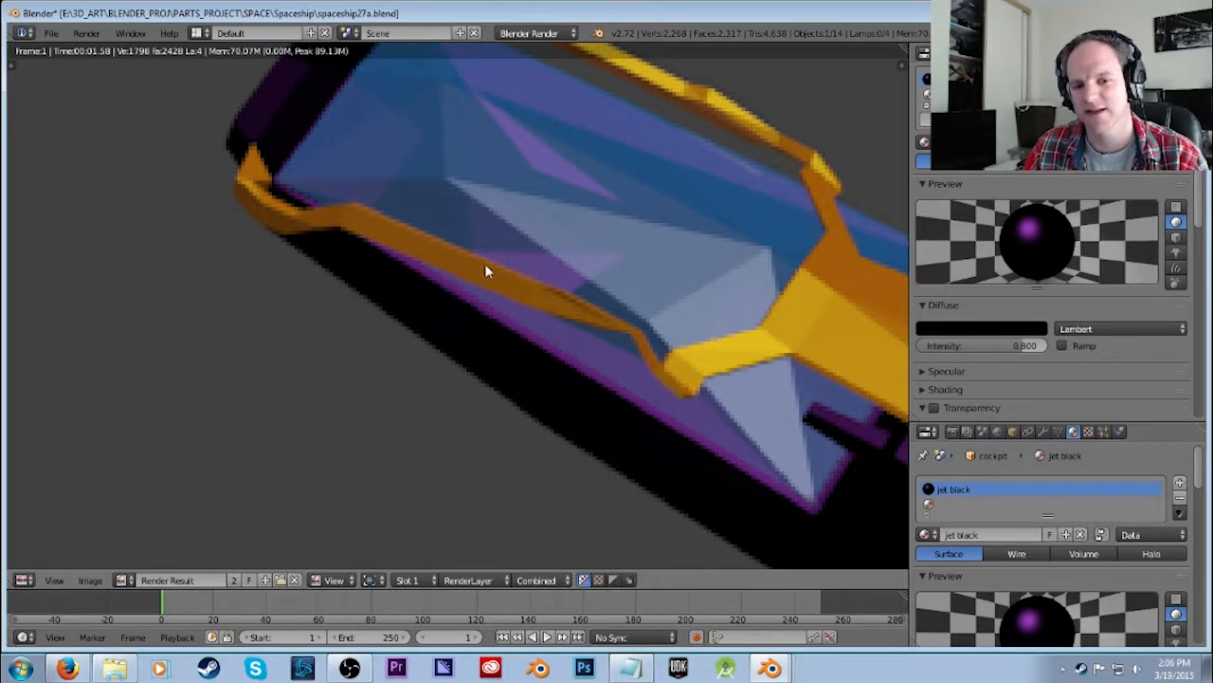
scroll(485, 267, down, 2)
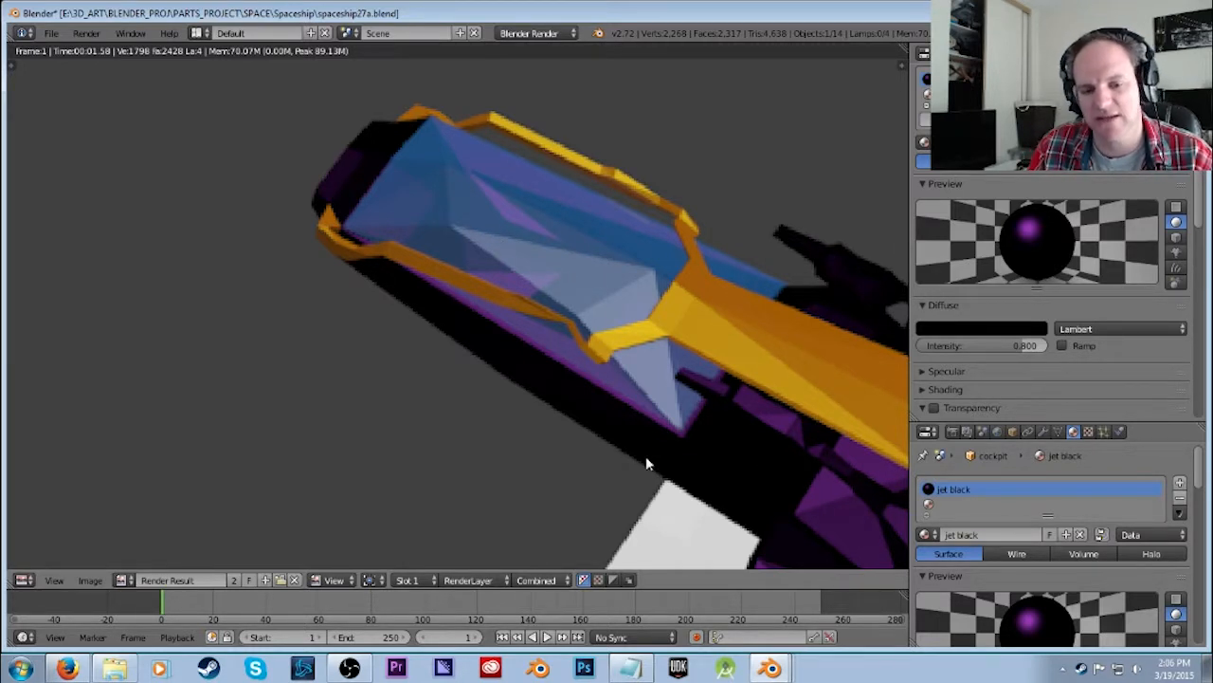
scroll(449, 296, up, 1)
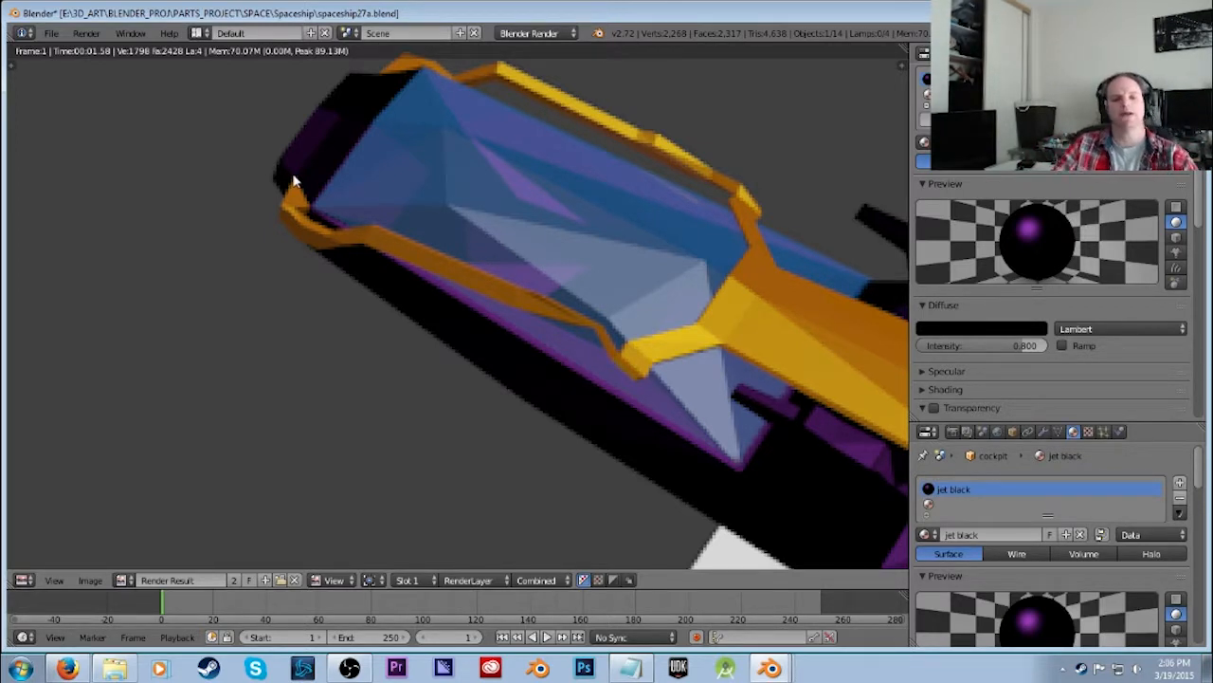
click(274, 231)
key(Escape)
middle_drag(538, 276, 626, 314)
key(Tab)
scroll(625, 314, up, 3)
middle_drag(572, 283, 715, 335)
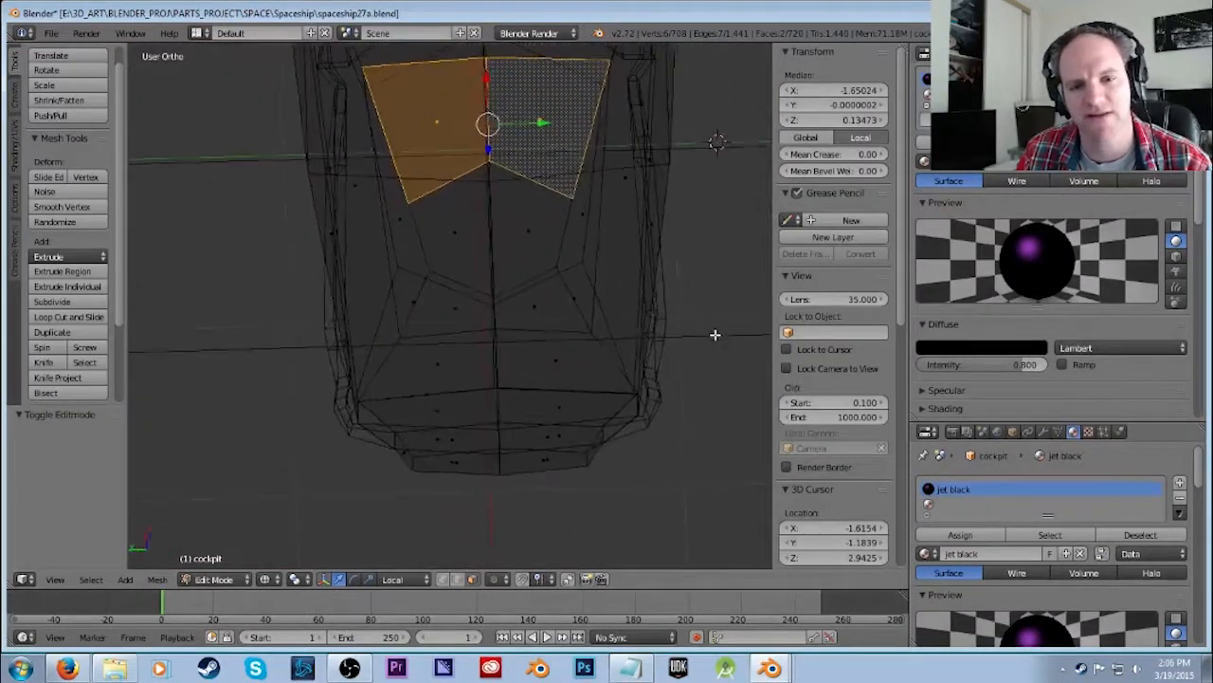
key(Tab)
Add a lengthwise loop cut to the blue canopy mesh and slide it toward the canopy's +Y side edge.
middle_drag(666, 297, 577, 218)
right_click(578, 219)
right_click(524, 211)
middle_drag(624, 276, 625, 305)
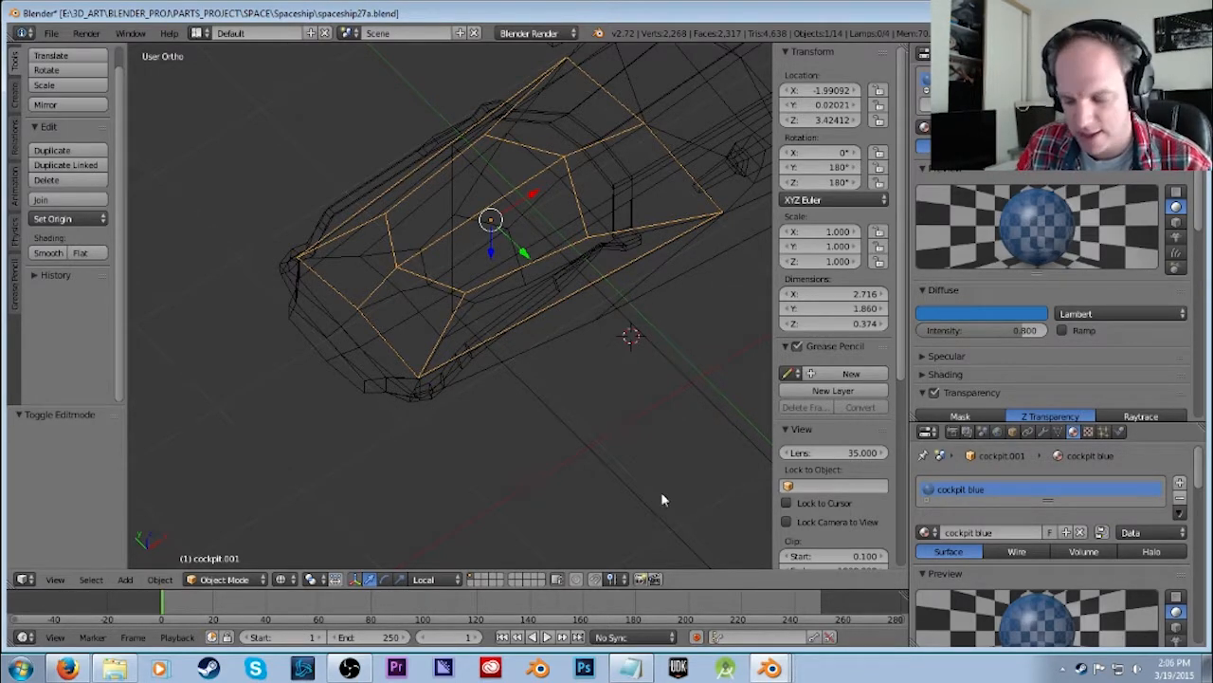
key(KP_7)
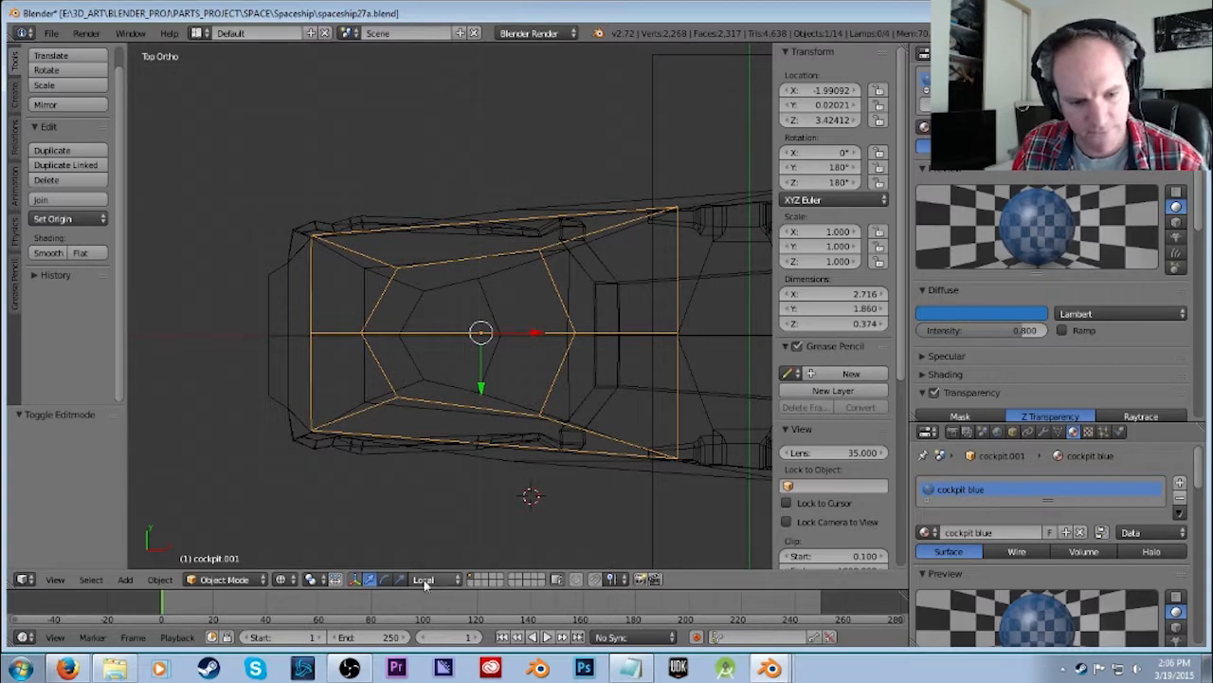
key(Tab)
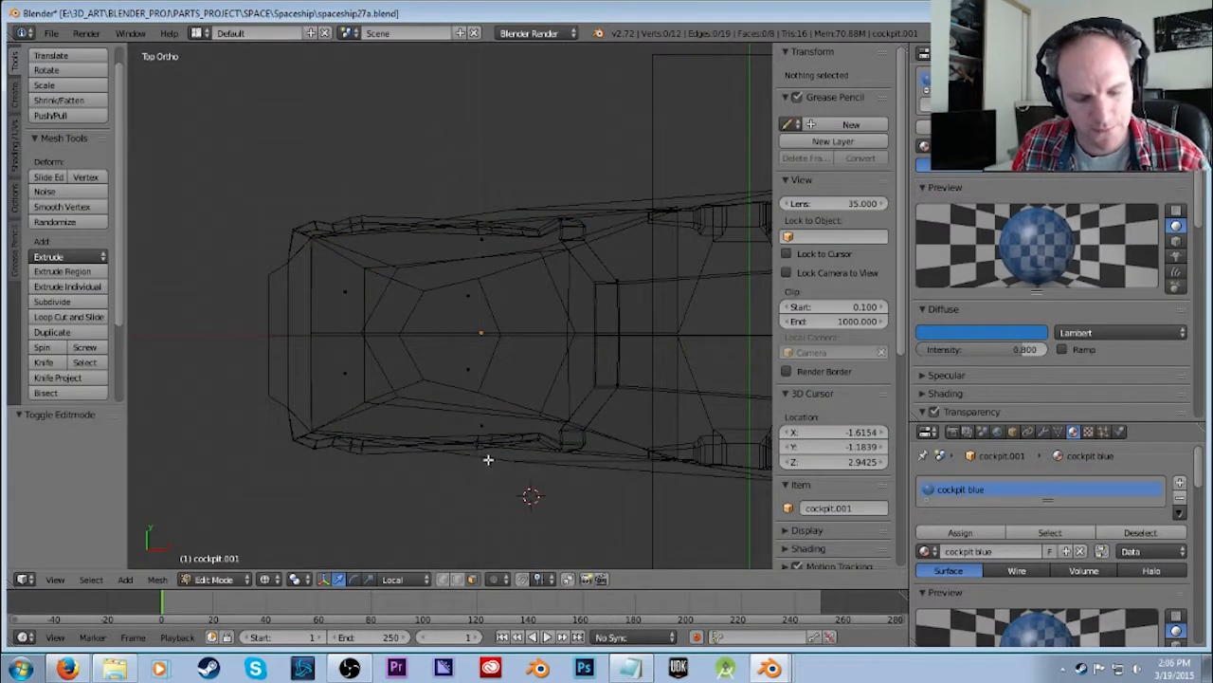
key(ctrl+r)
click(352, 290)
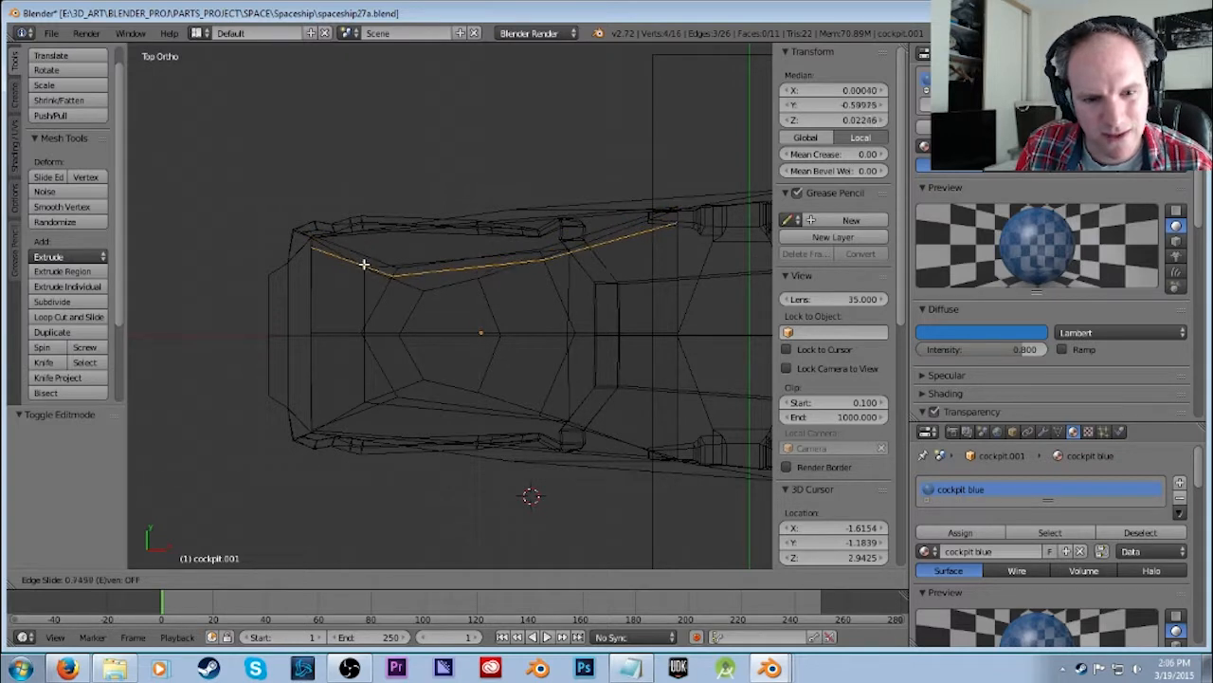
click(363, 264)
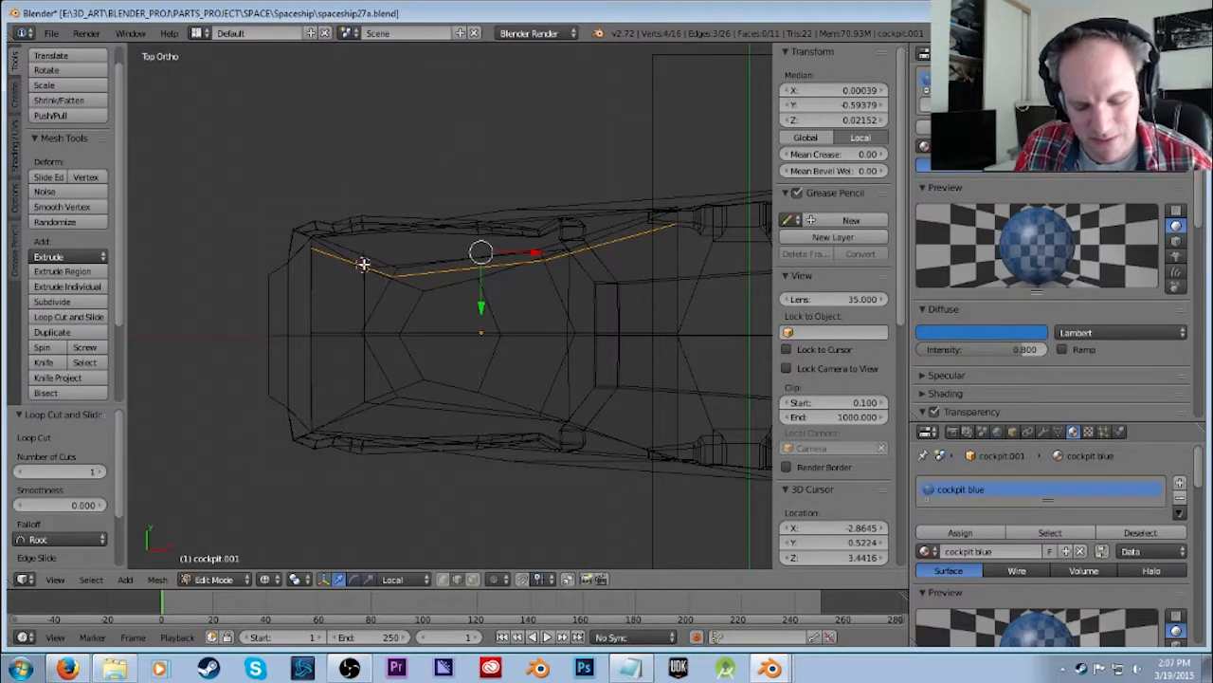
Add a matching lengthwise loop cut on the canopy's -Y side, slid about 0.78 toward the side edge.
key(ctrl+r)
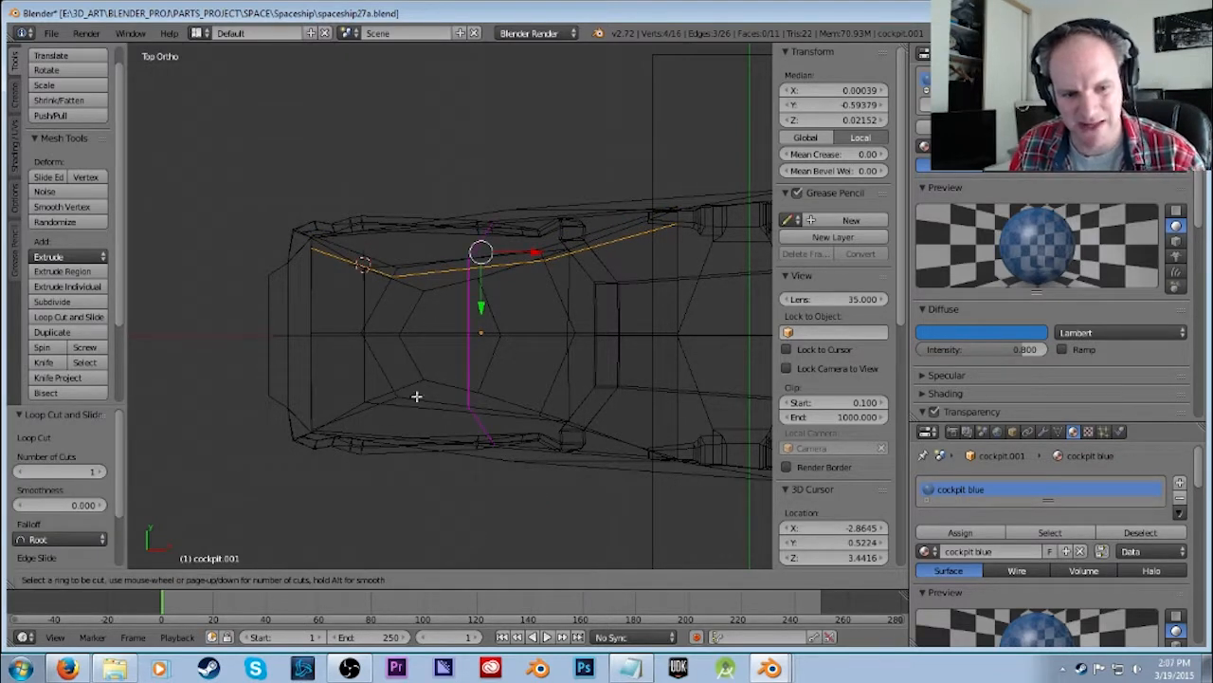
click(310, 414)
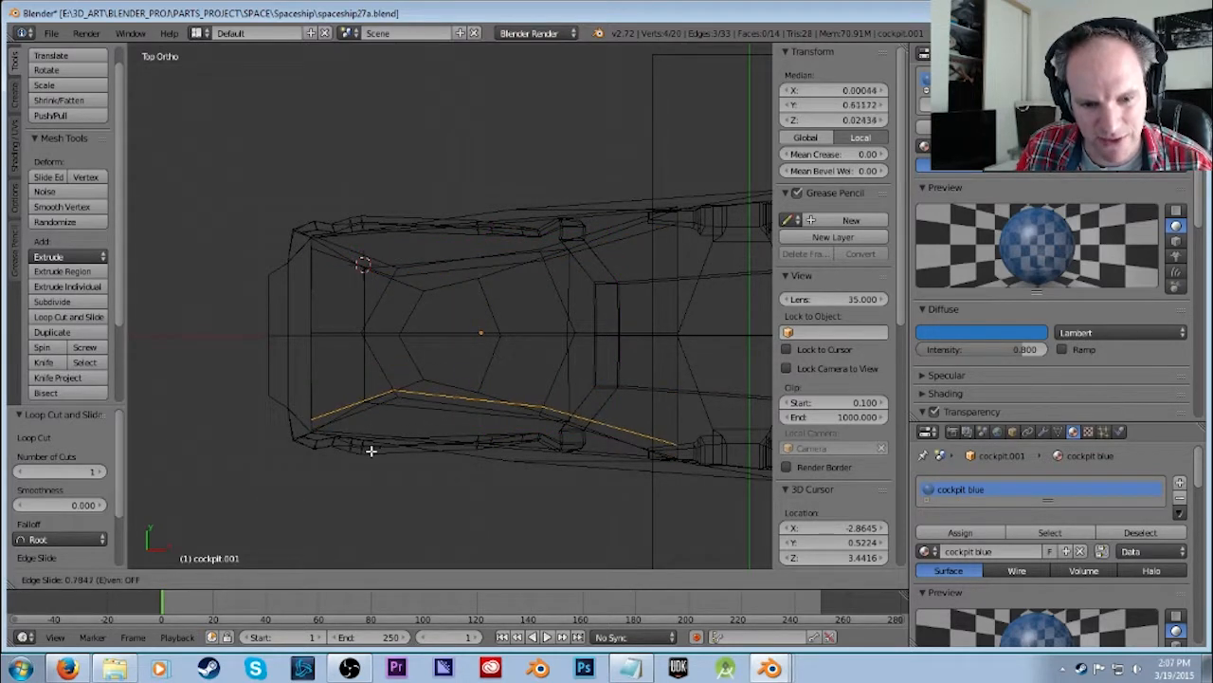
click(371, 451)
Select the four middle vertices of the canopy's two new side loops and scale them outward by about 1.426.
click(442, 579)
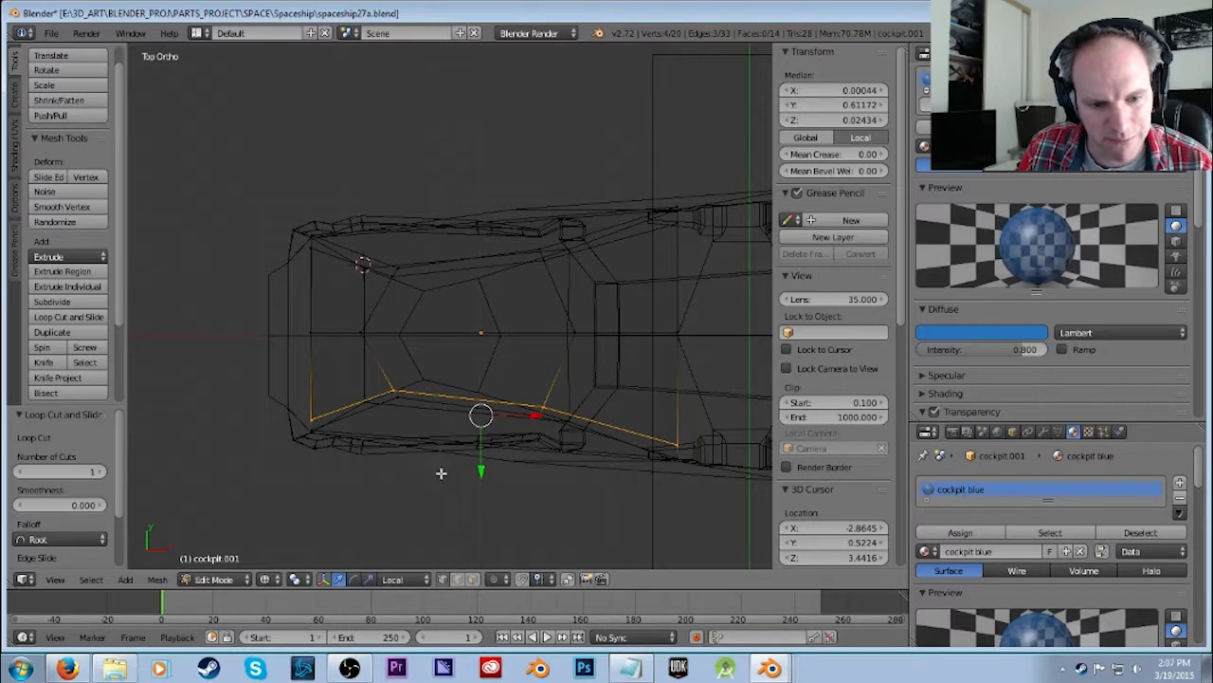
middle_drag(479, 460, 475, 382)
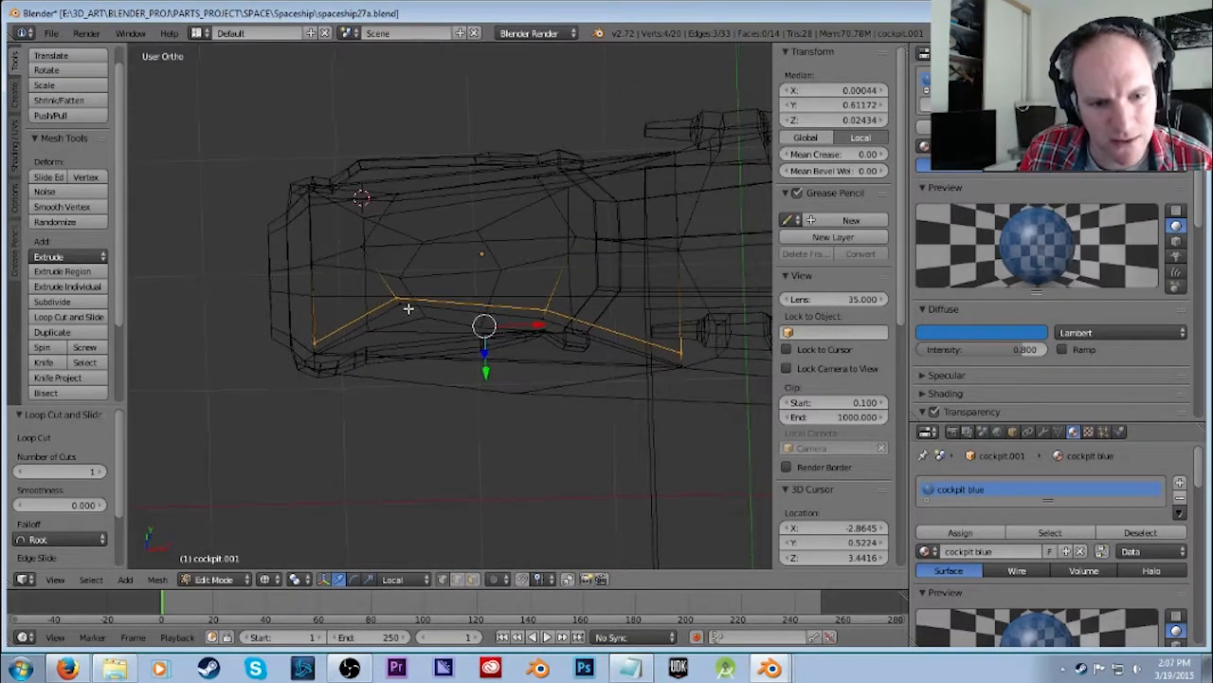
right_click(403, 306)
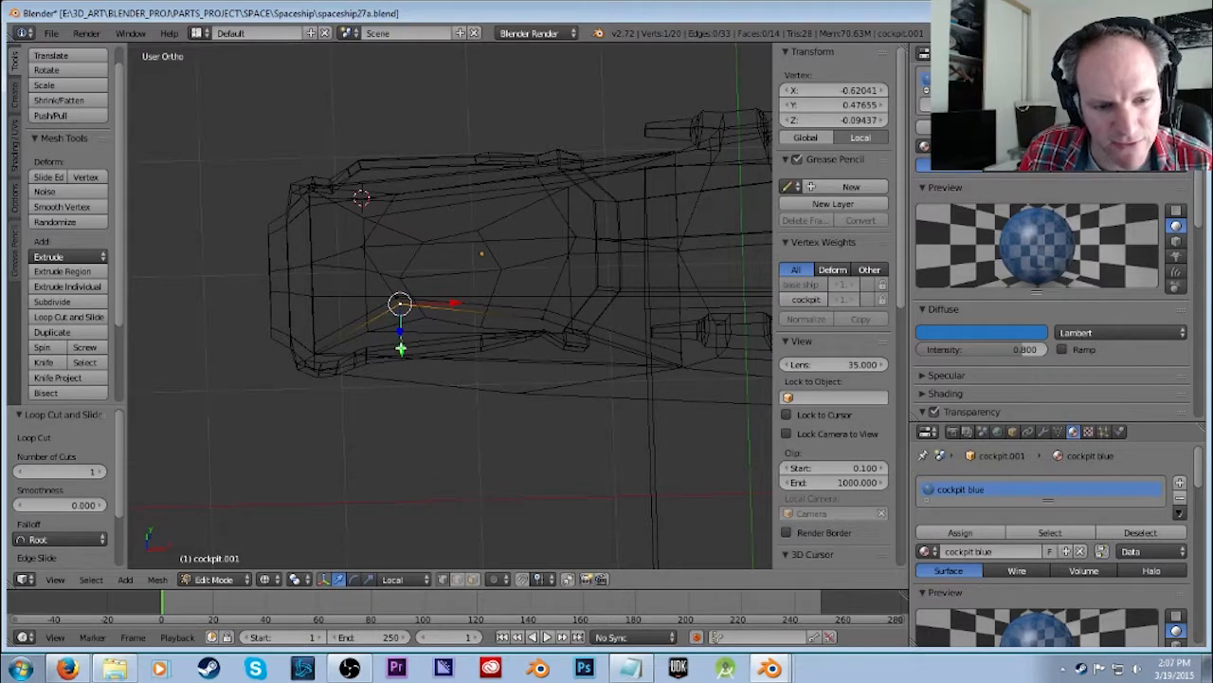
middle_drag(436, 282, 415, 314)
shift+right_click(395, 294)
middle_drag(529, 263, 531, 290)
shift+right_click(531, 292)
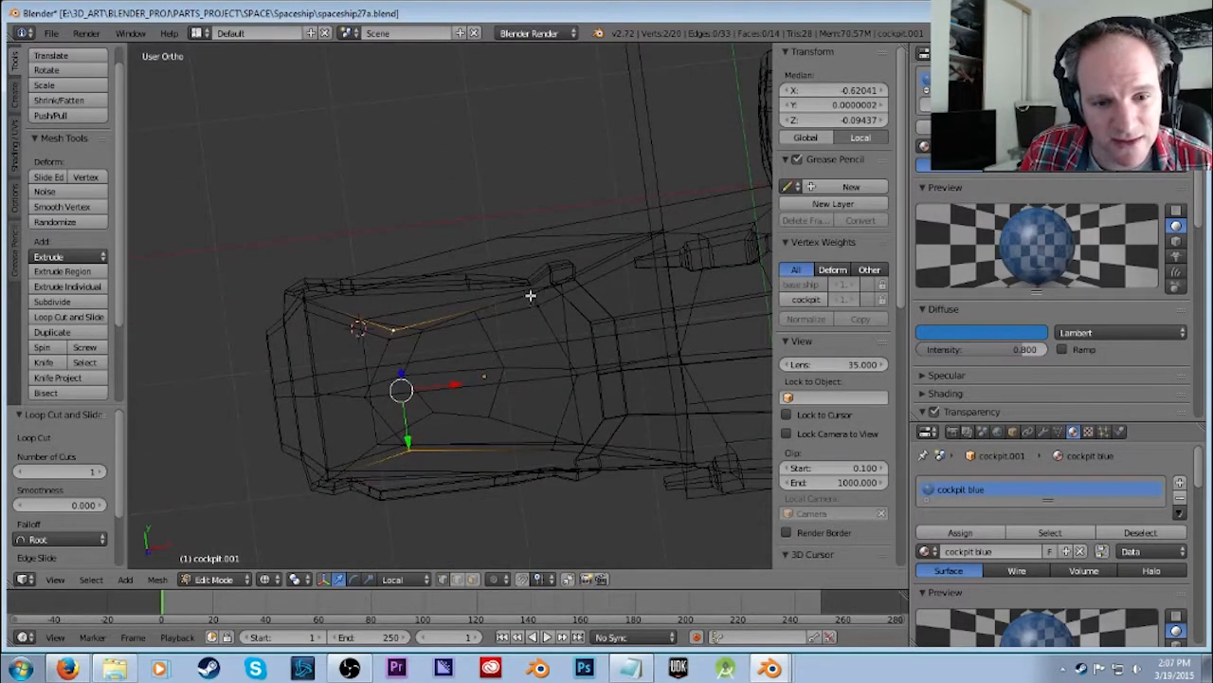
middle_drag(568, 459, 574, 348)
shift+right_click(580, 330)
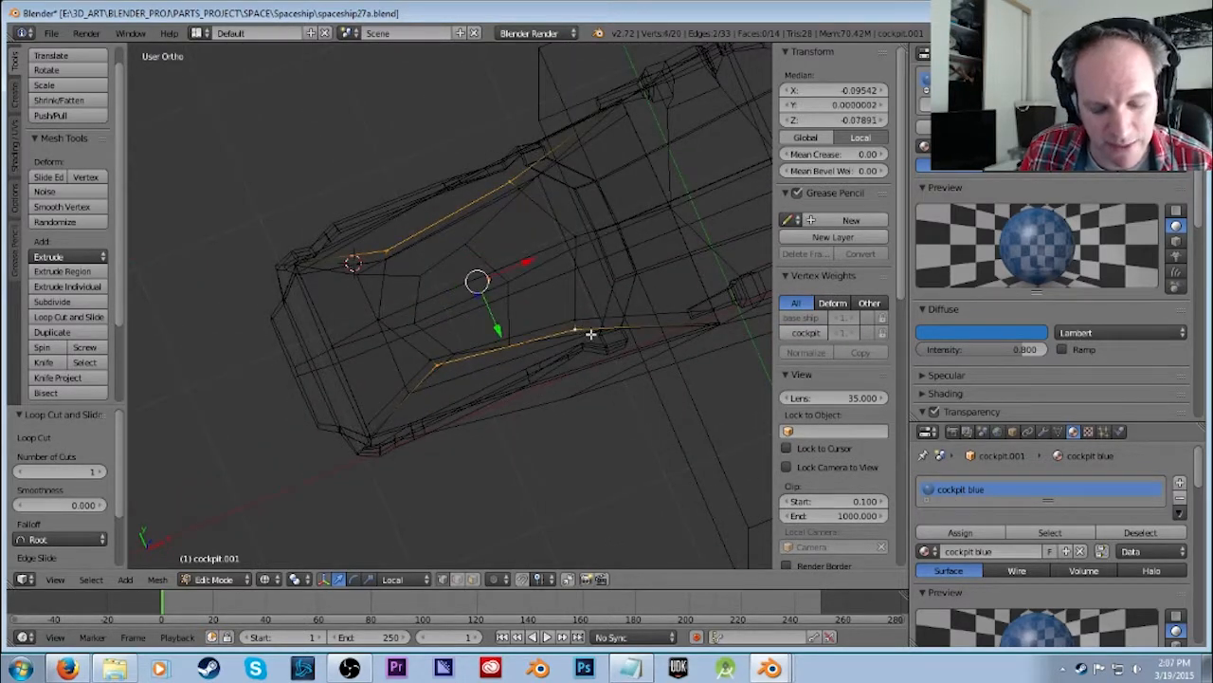
key(s)
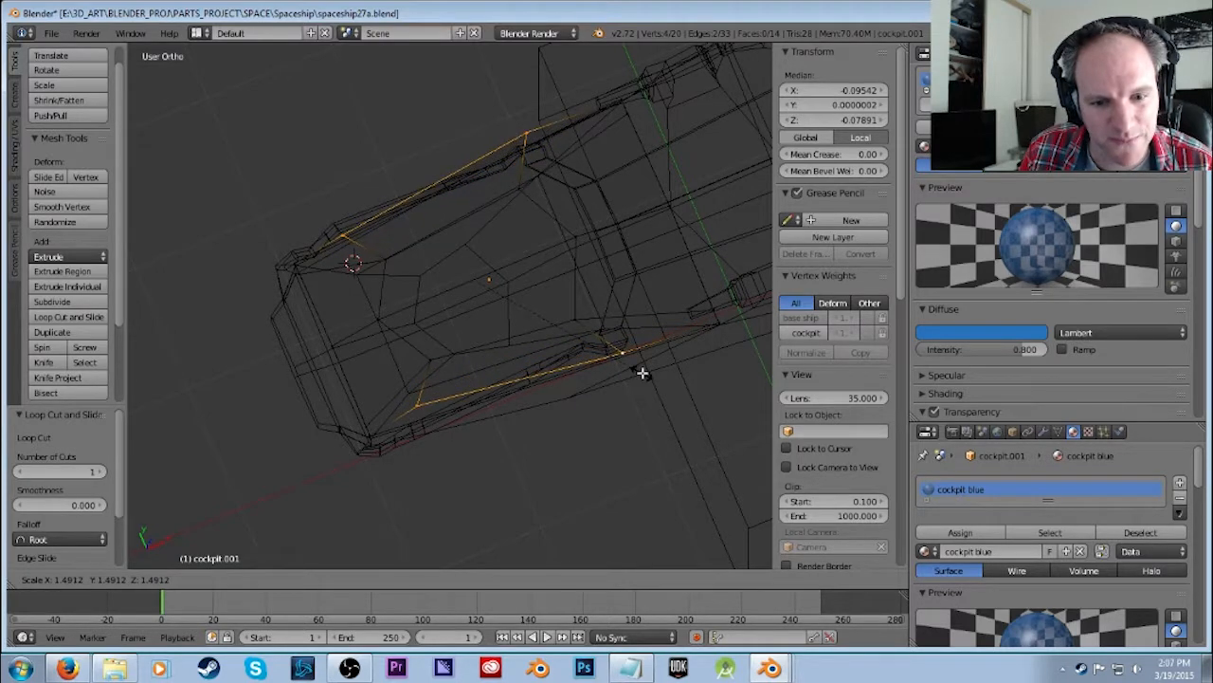
click(636, 366)
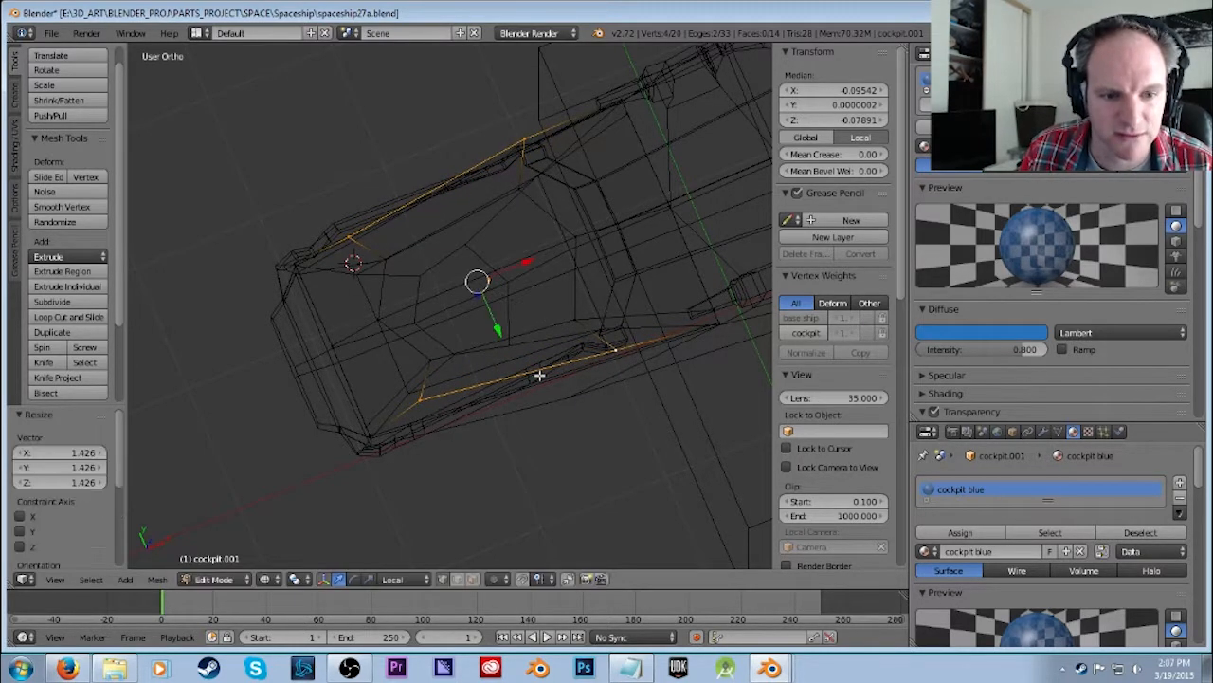
Move the front pair of the canopy's scaled side vertices by about -0.346 along X and -0.246 along Z.
middle_drag(491, 251, 593, 222)
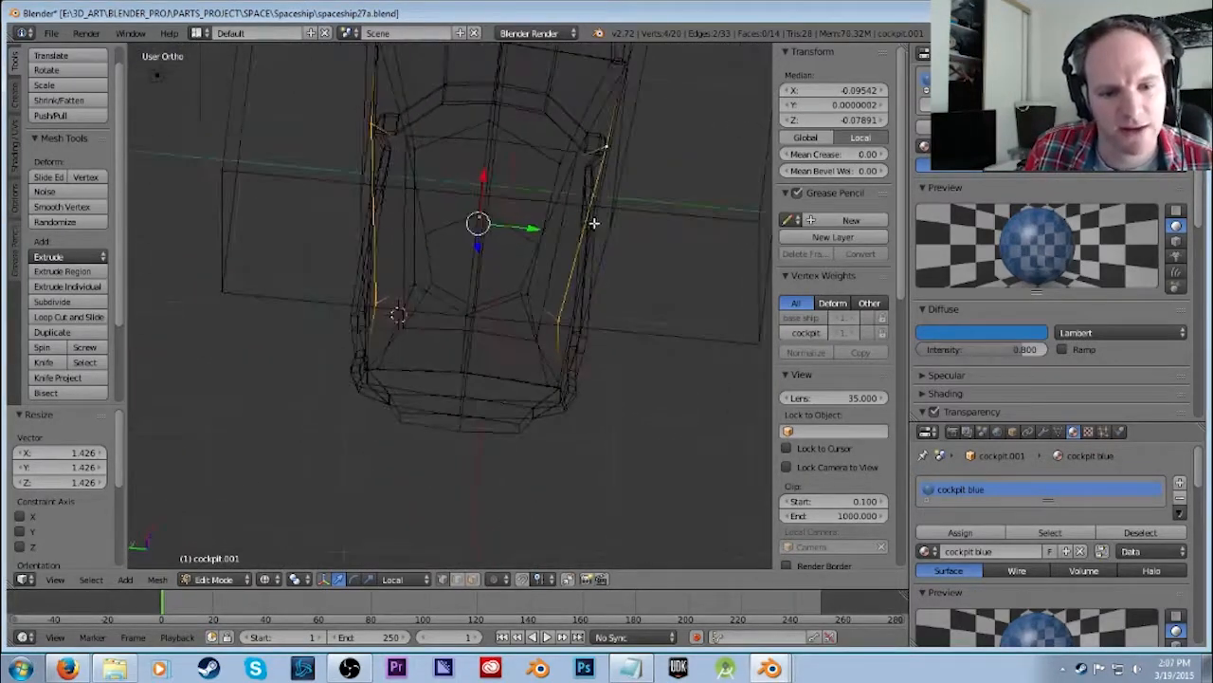
right_click(376, 304)
shift+right_click(555, 324)
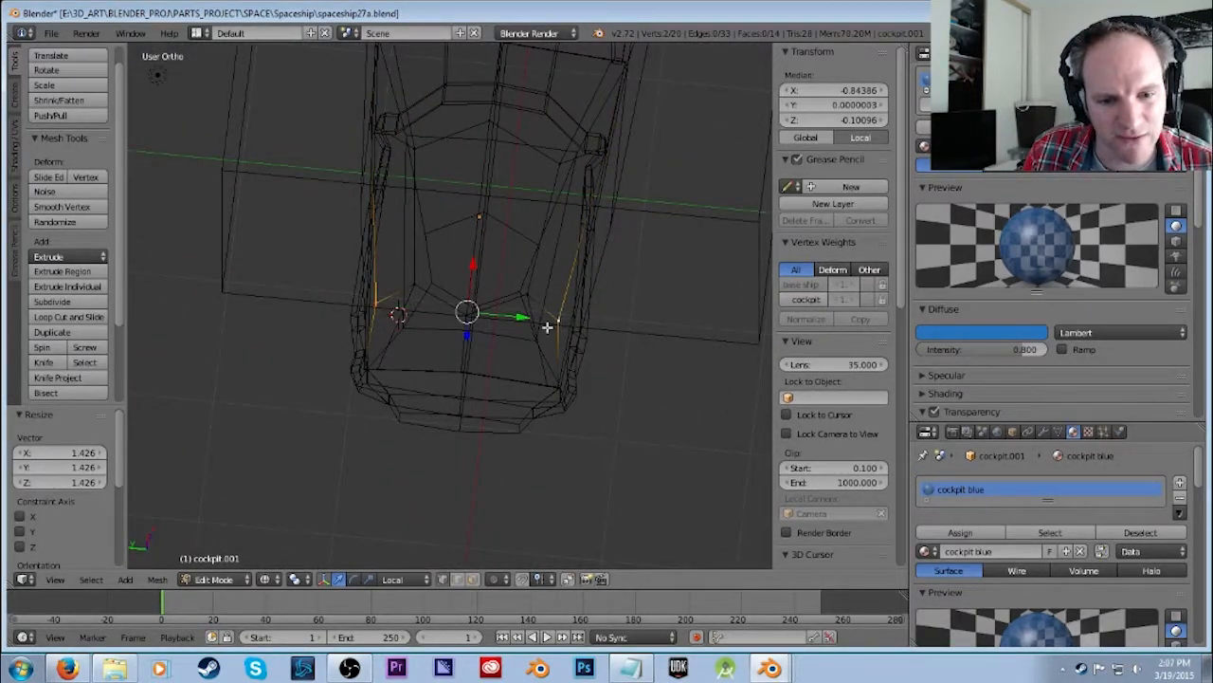
middle_drag(565, 342, 445, 239)
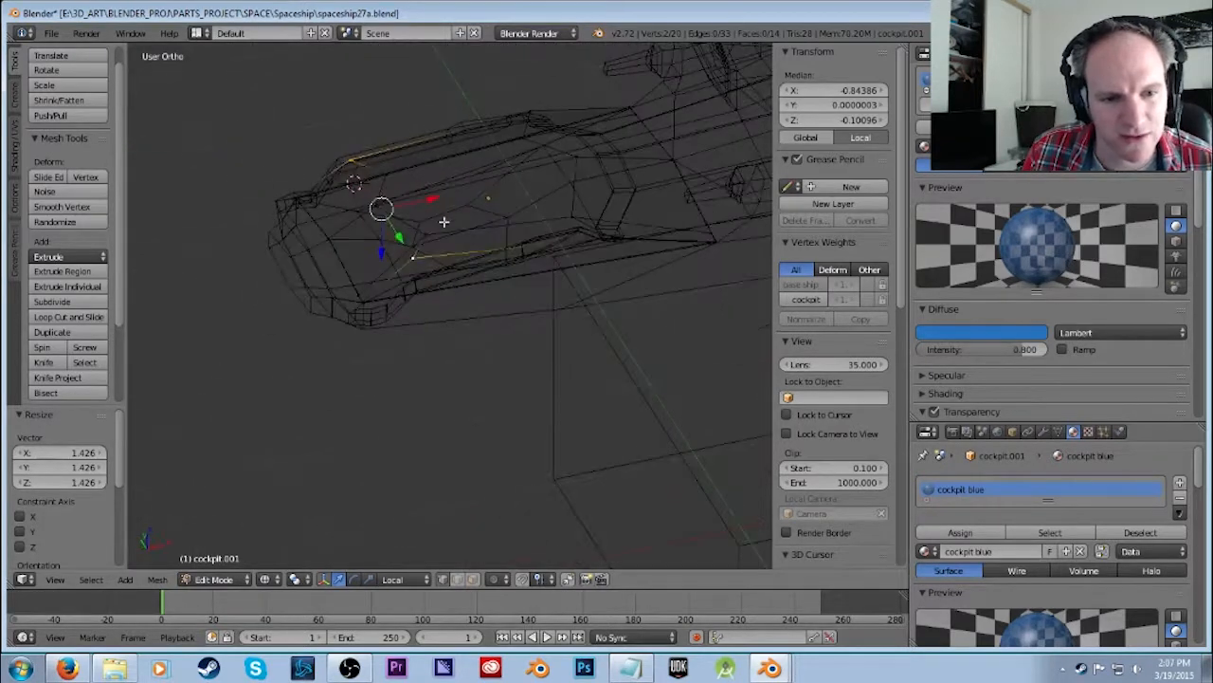
key(g)
key(x)
click(389, 213)
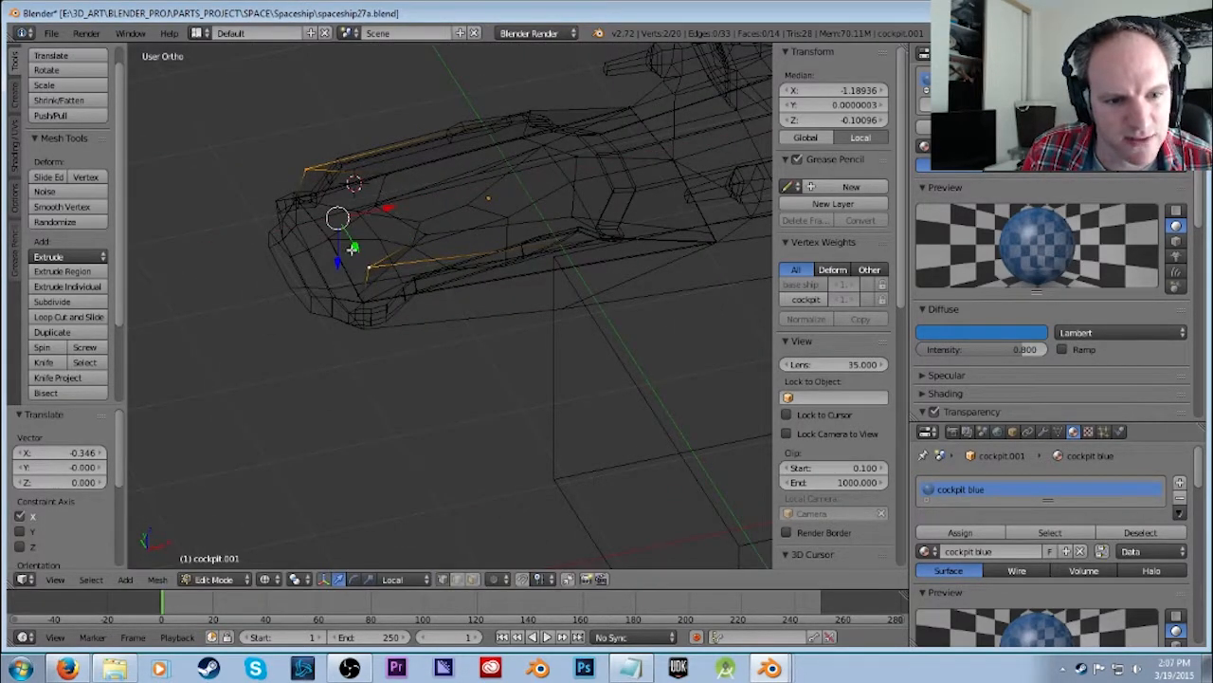
key(g)
key(z)
click(344, 281)
Add a single loop cut around the perimeter of the blue canopy mesh without rescaling it, and clear the selection.
middle_drag(344, 281, 528, 333)
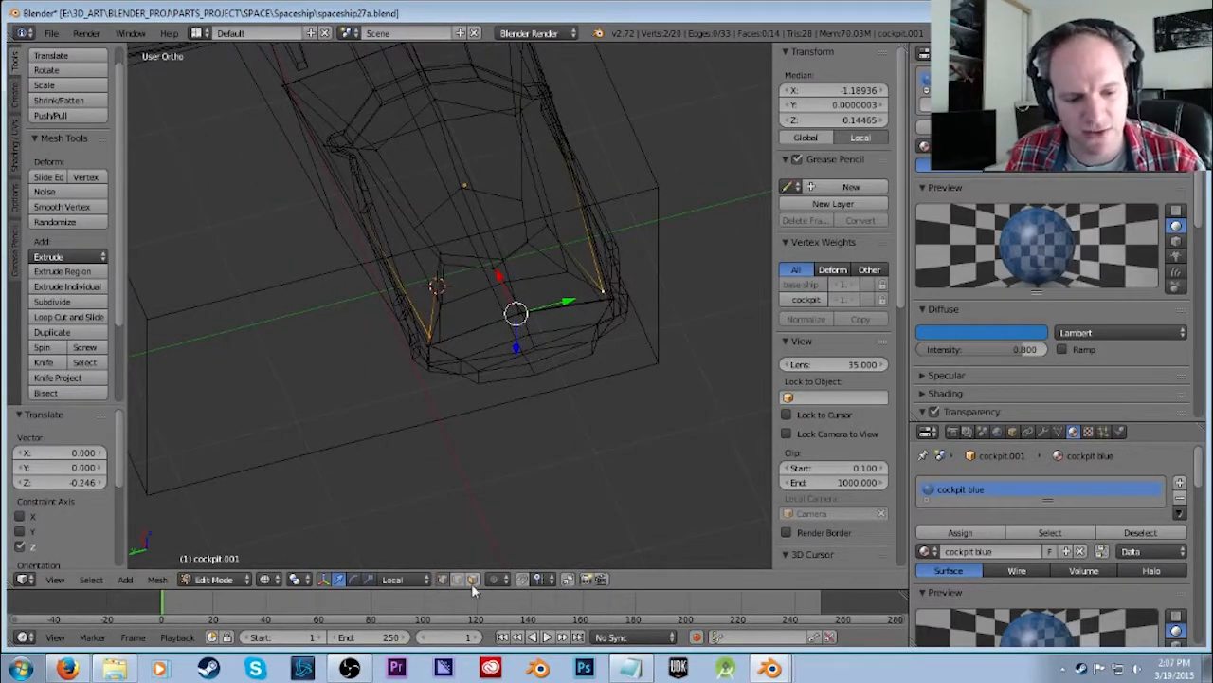
key(a)
key(ctrl+r)
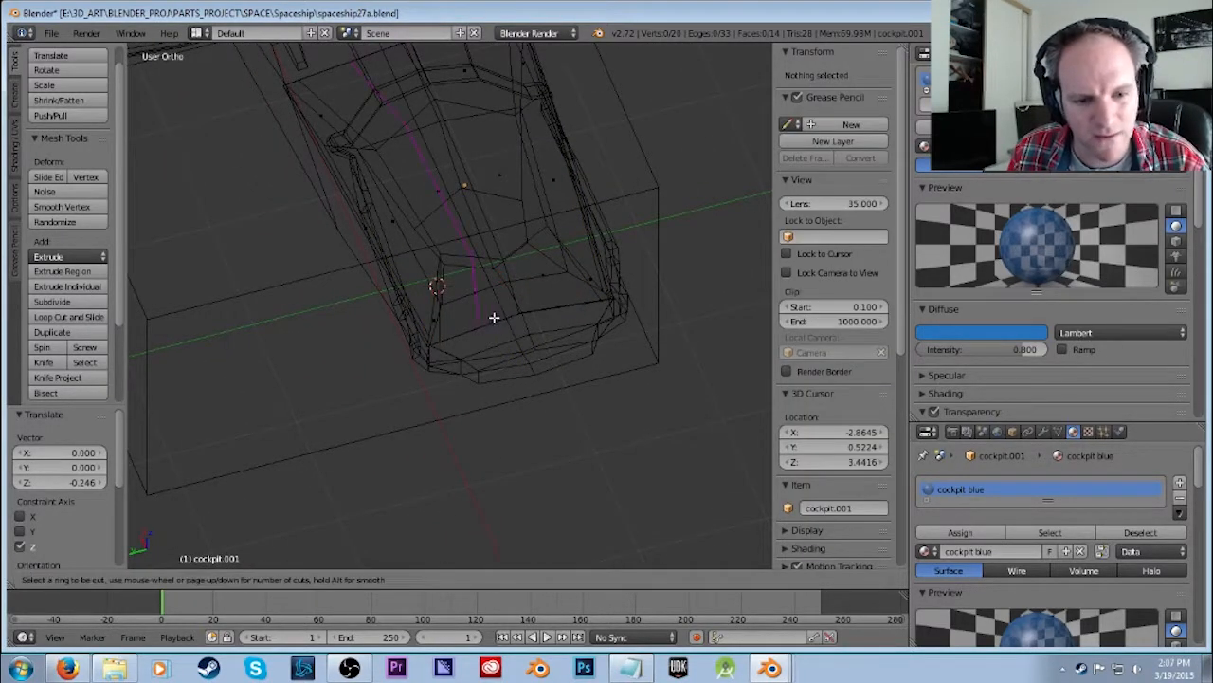
click(445, 319)
key(s)
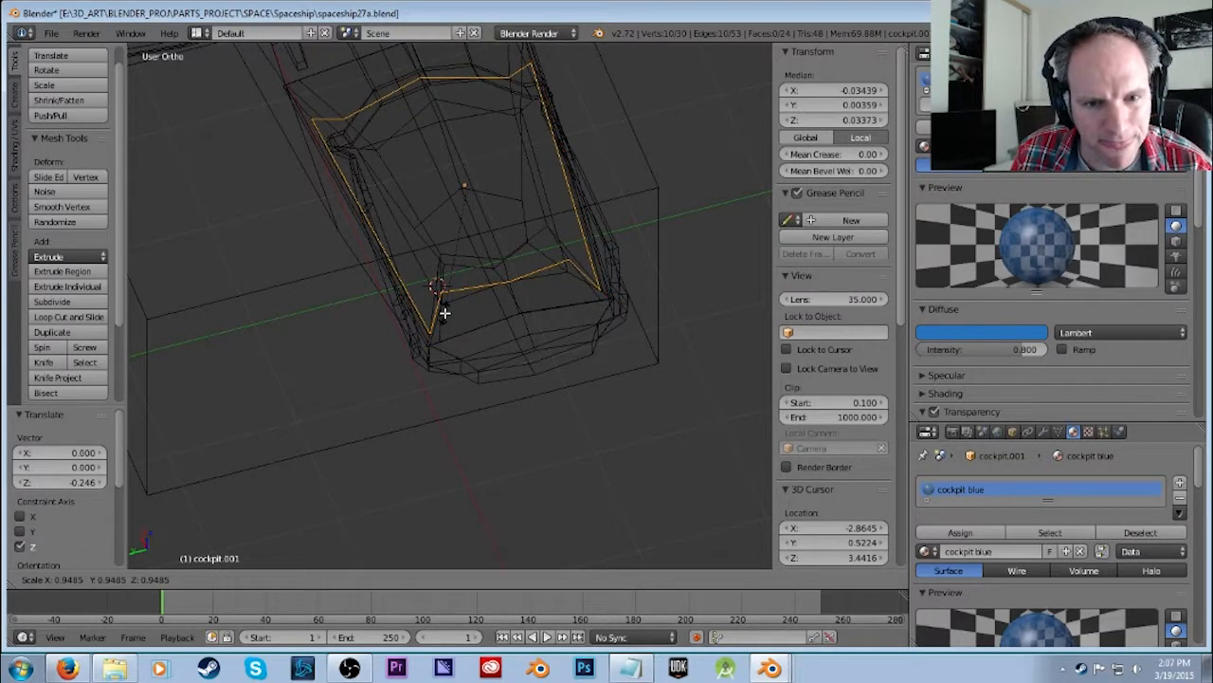
right_click(445, 312)
middle_drag(480, 355, 647, 327)
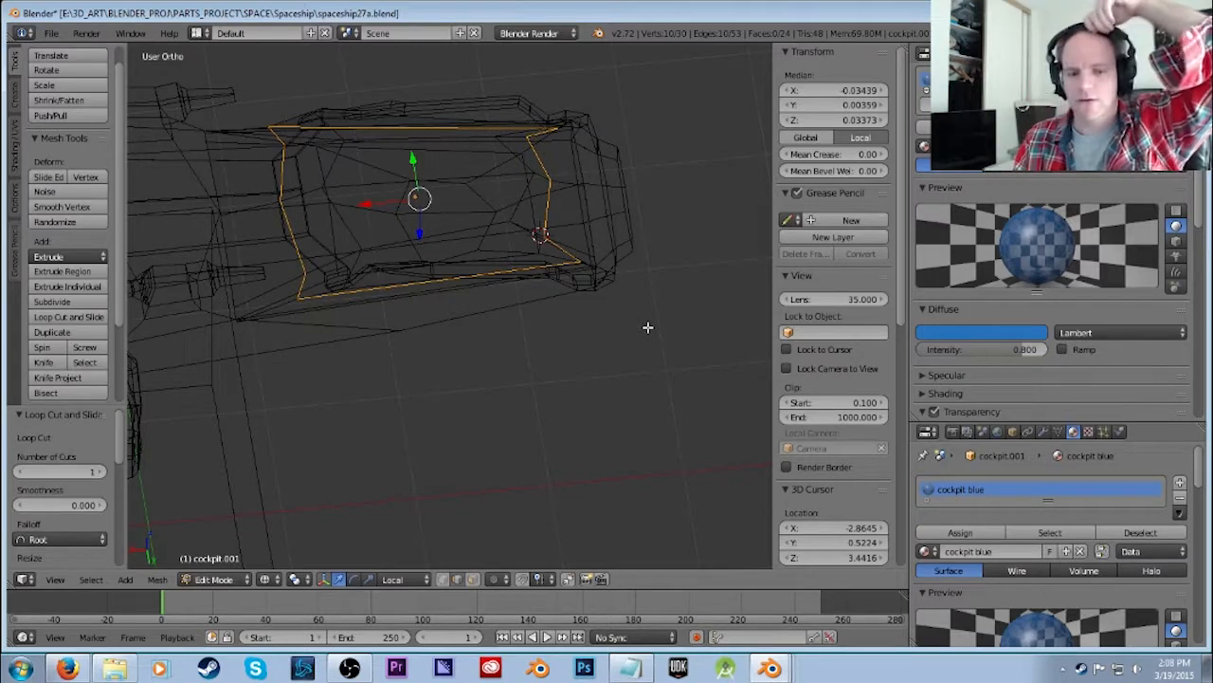
middle_drag(641, 325, 601, 336)
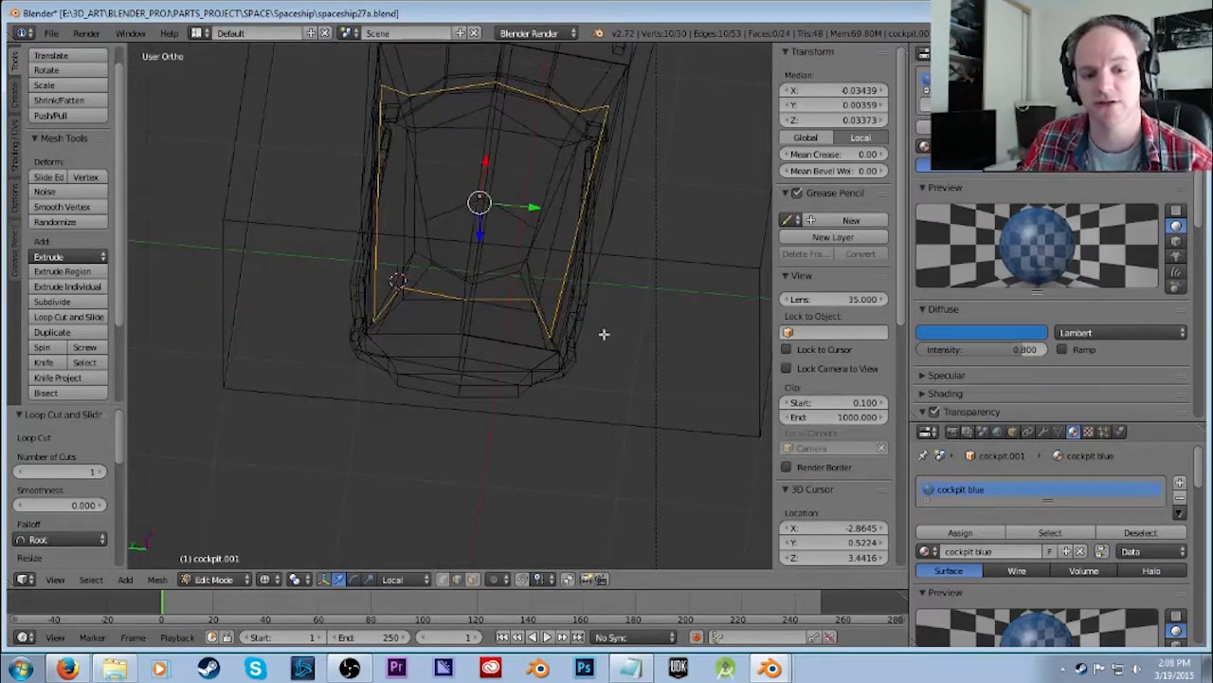
key(Tab)
key(Tab)
key(a)
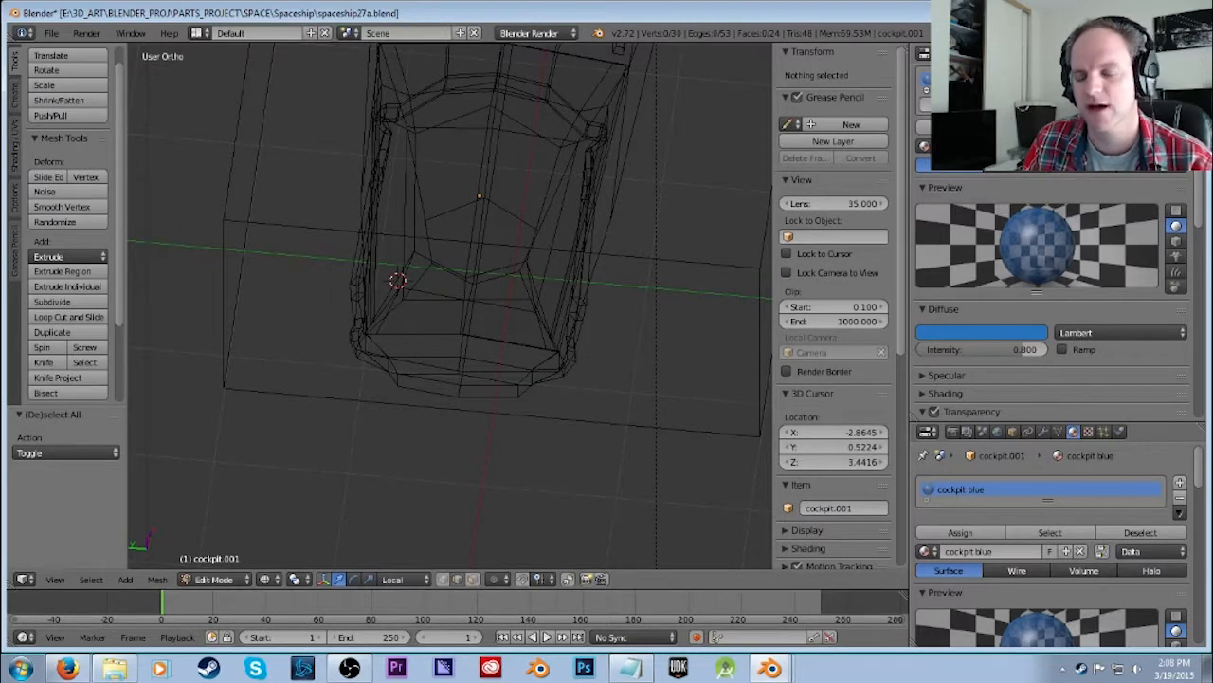
Add a second material slot to the canopy with a new material, black diffuse colour, named "rubbery cockpit seam".
click(1179, 482)
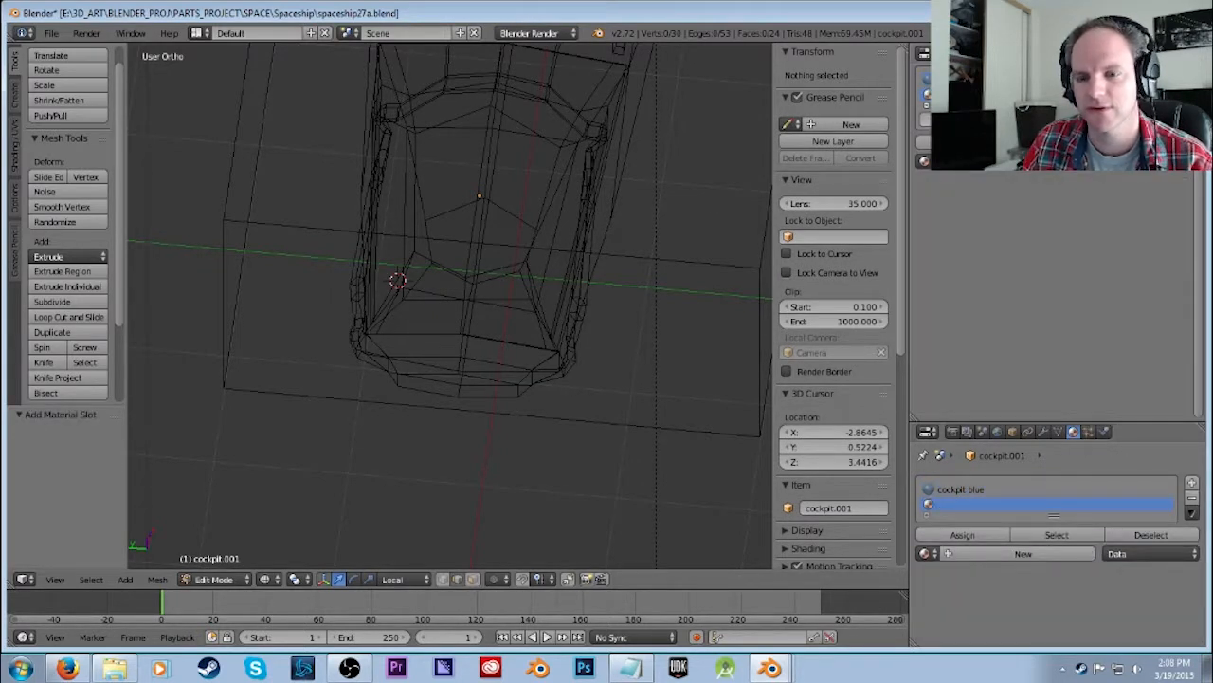
click(928, 164)
click(923, 160)
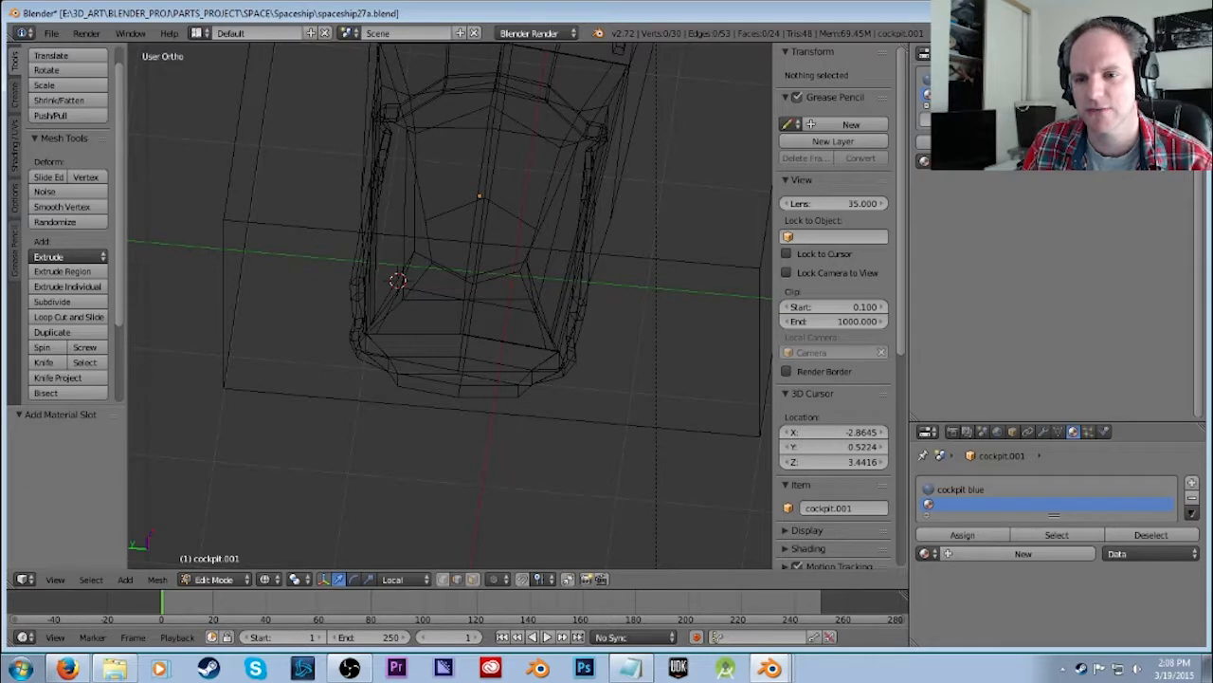
click(1024, 161)
click(997, 348)
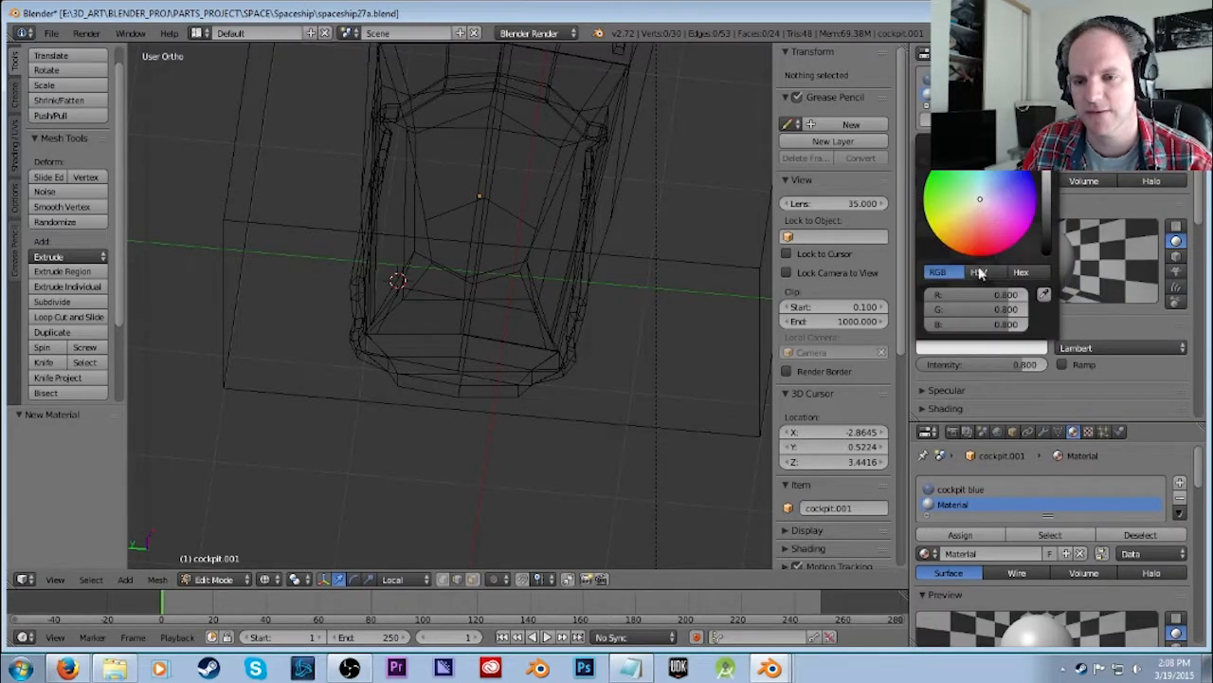
drag(1047, 190, 1047, 256)
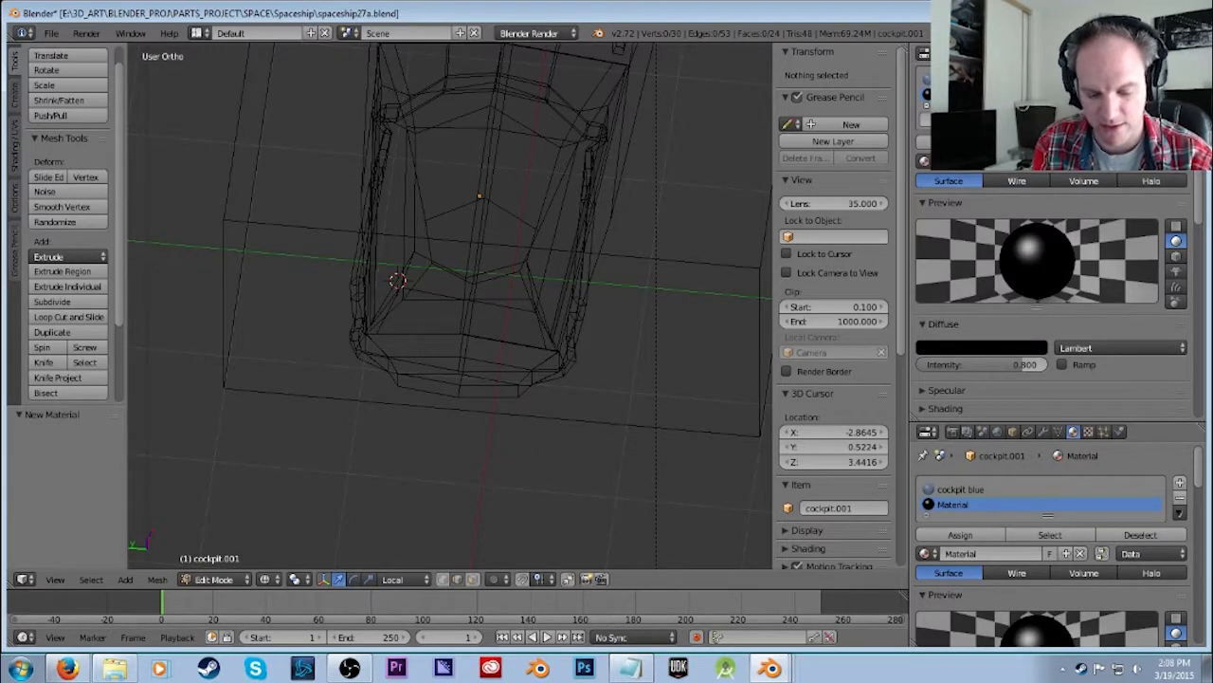
text(rubbery cockpit seam)
key(Return)
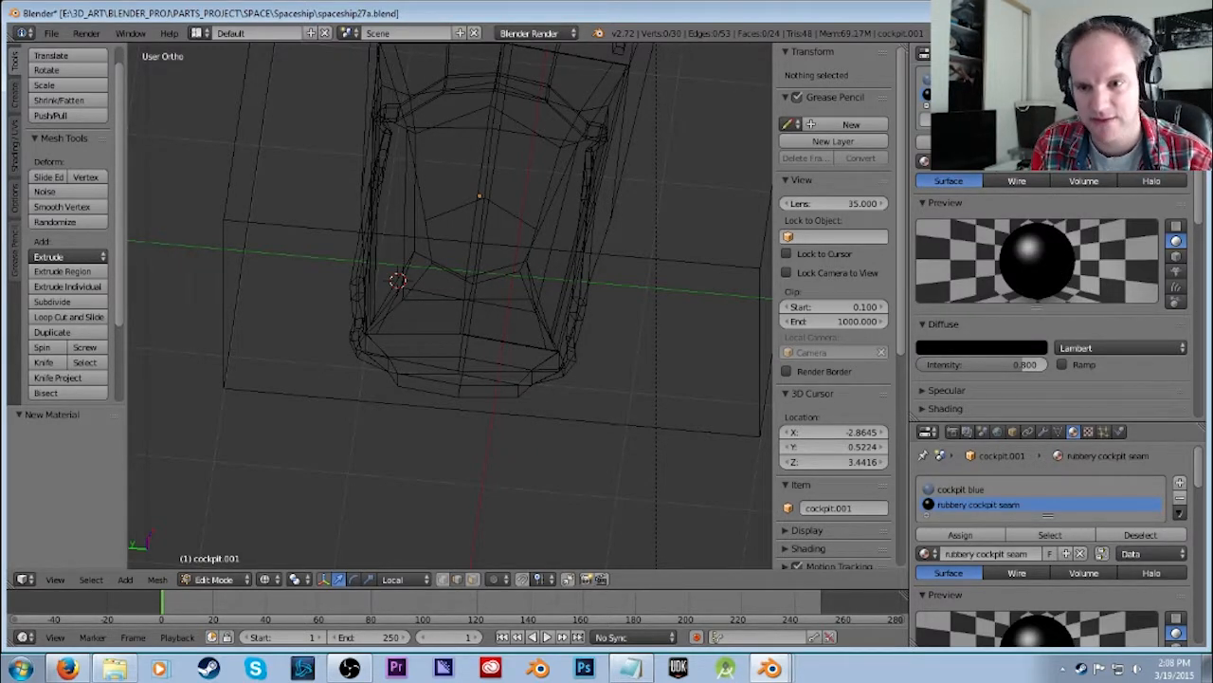
Enable mirror on the rubbery cockpit seam material and set its reflectivity to 0.006.
scroll(1081, 380, down, 4)
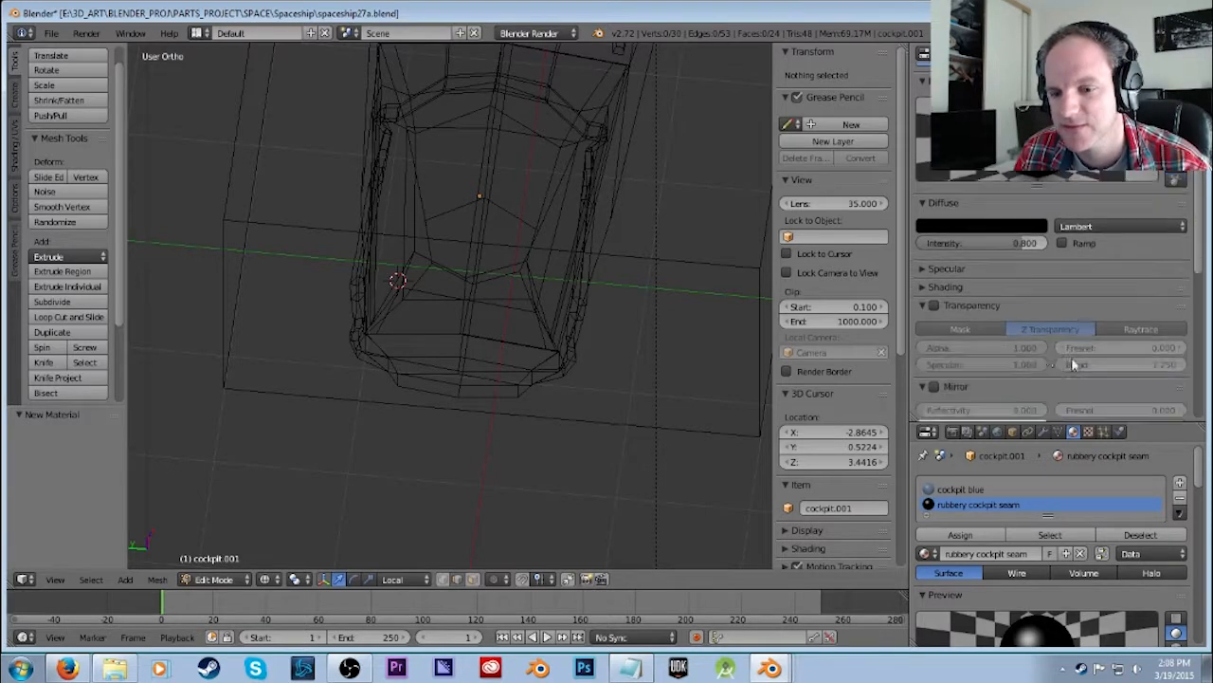
click(934, 386)
scroll(991, 369, down, 2)
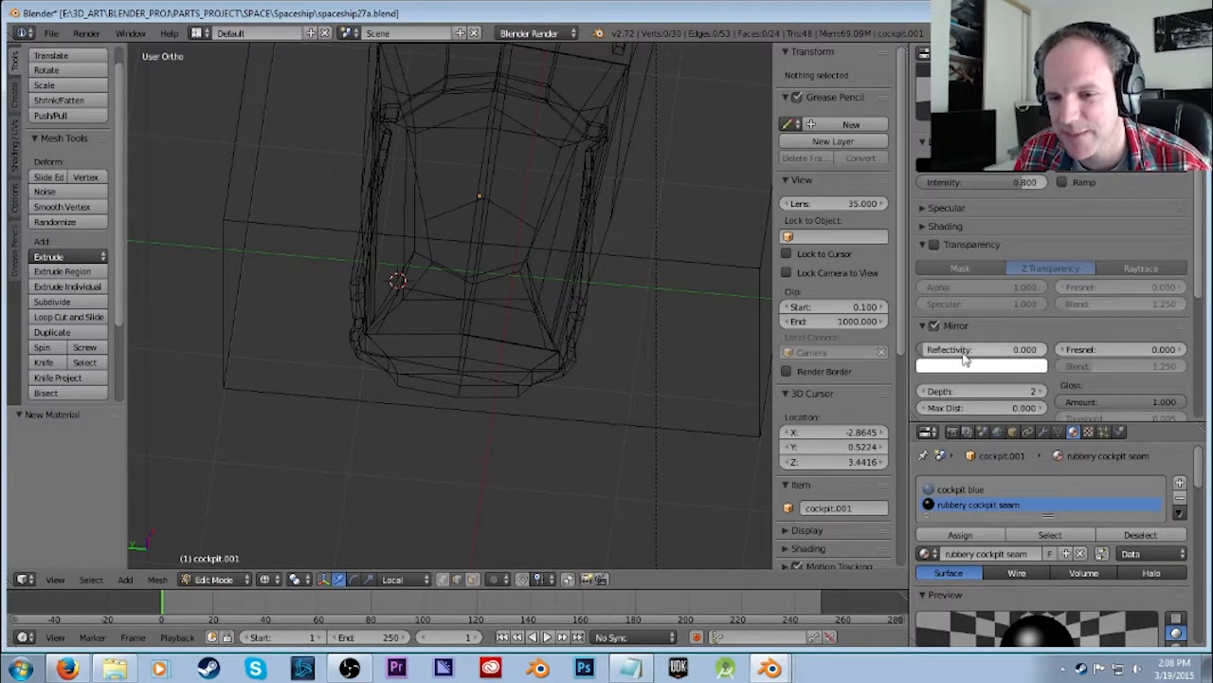
drag(927, 349, 949, 349)
scroll(981, 324, up, 2)
scroll(983, 327, down, 2)
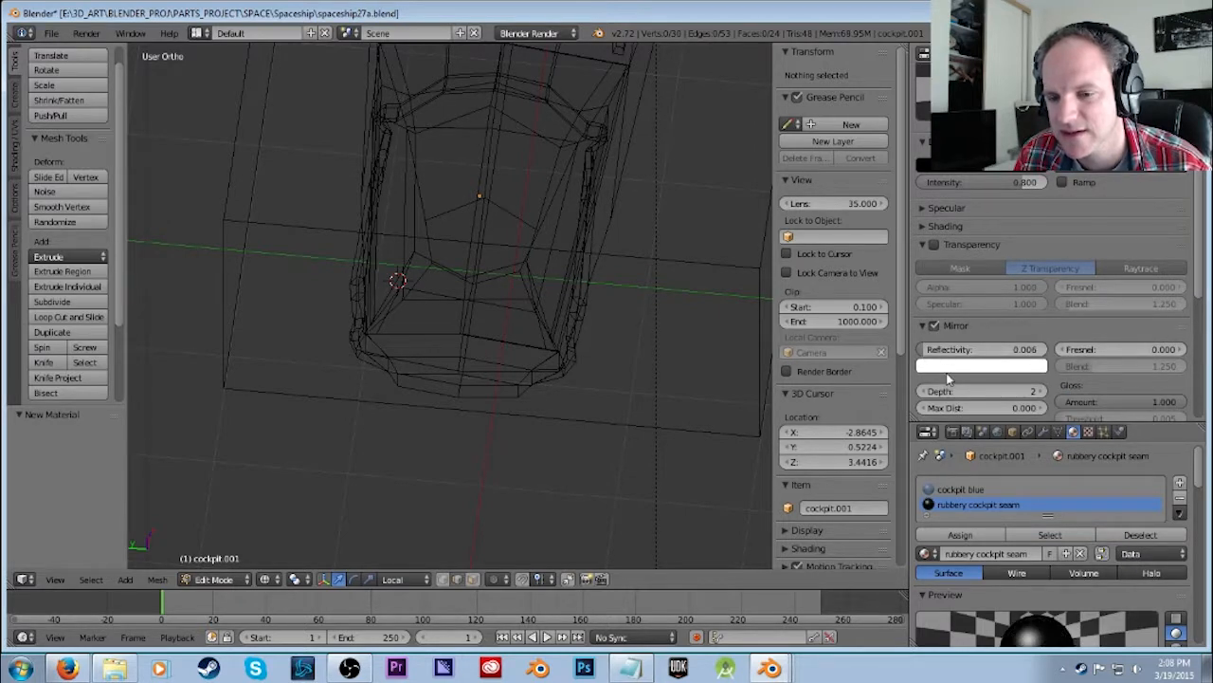
Adjust the brightness of the mirror colour on the rubbery cockpit seam material.
click(961, 365)
mouse_move(1048, 253)
mouse_down()
mouse_move(1046, 233)
mouse_move(1047, 247)
mouse_up()
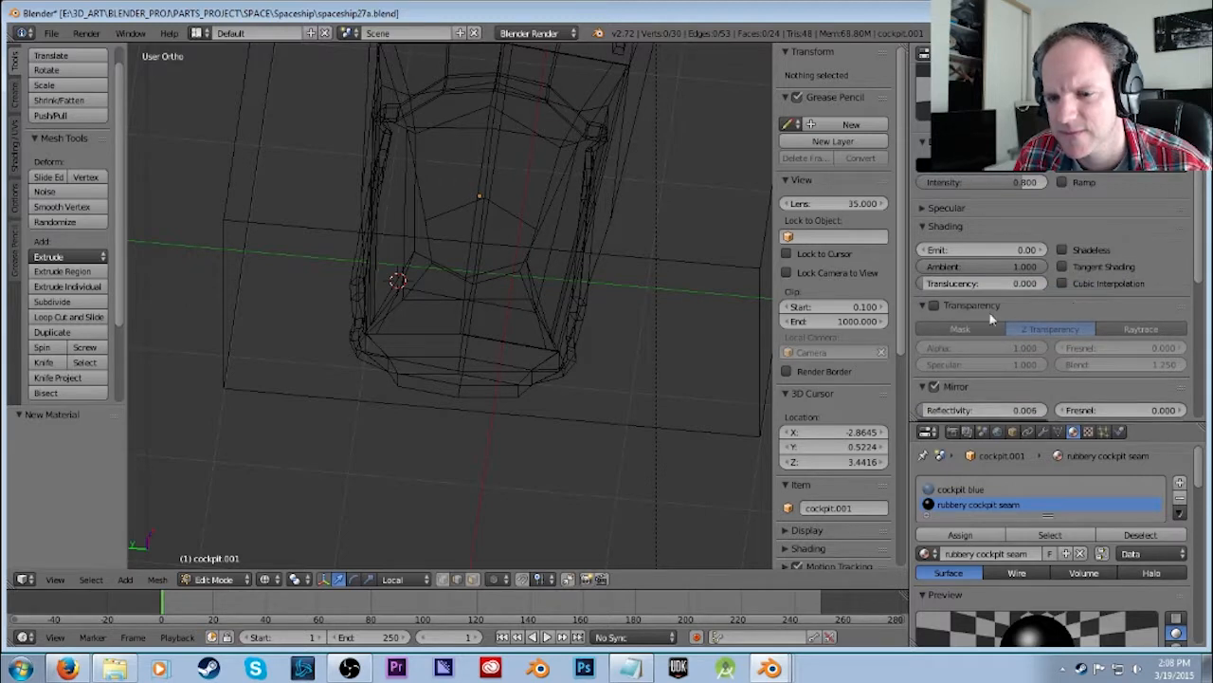
scroll(1009, 326, up, 1)
scroll(1005, 322, down, 1)
click(972, 368)
drag(1047, 250, 1048, 266)
scroll(1102, 247, up, 2)
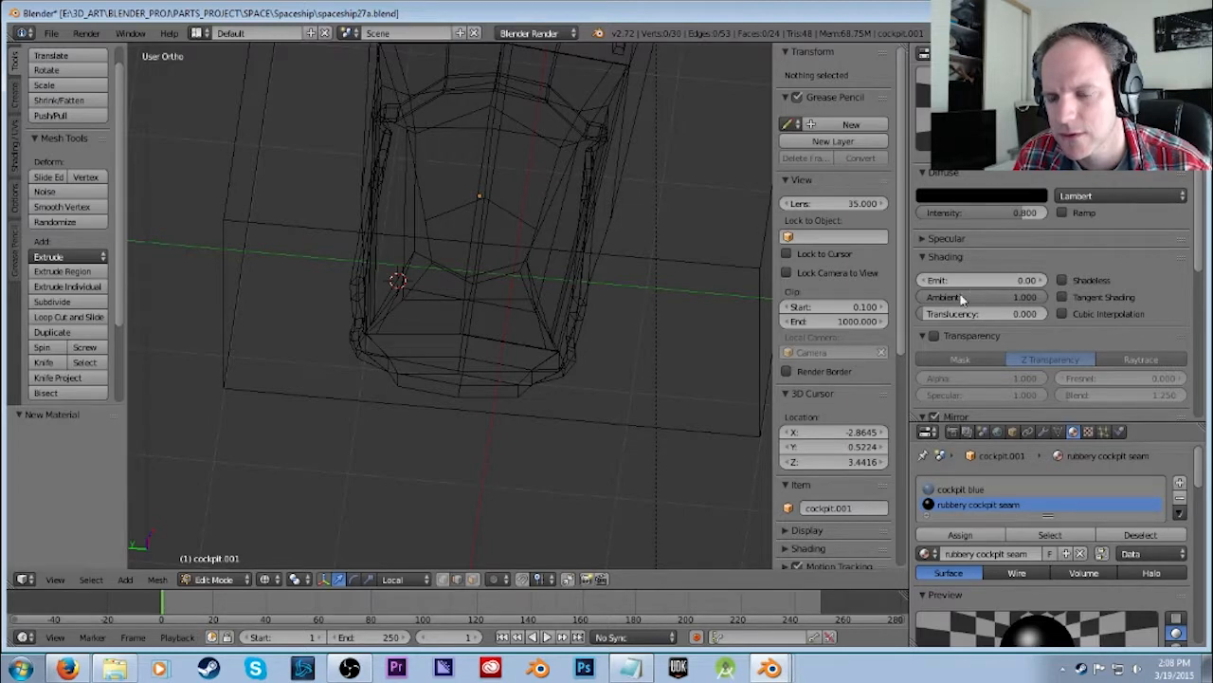
Set the rubbery cockpit seam material's translucency to about 0.182 and make its specular colour dark grey.
click(1021, 283)
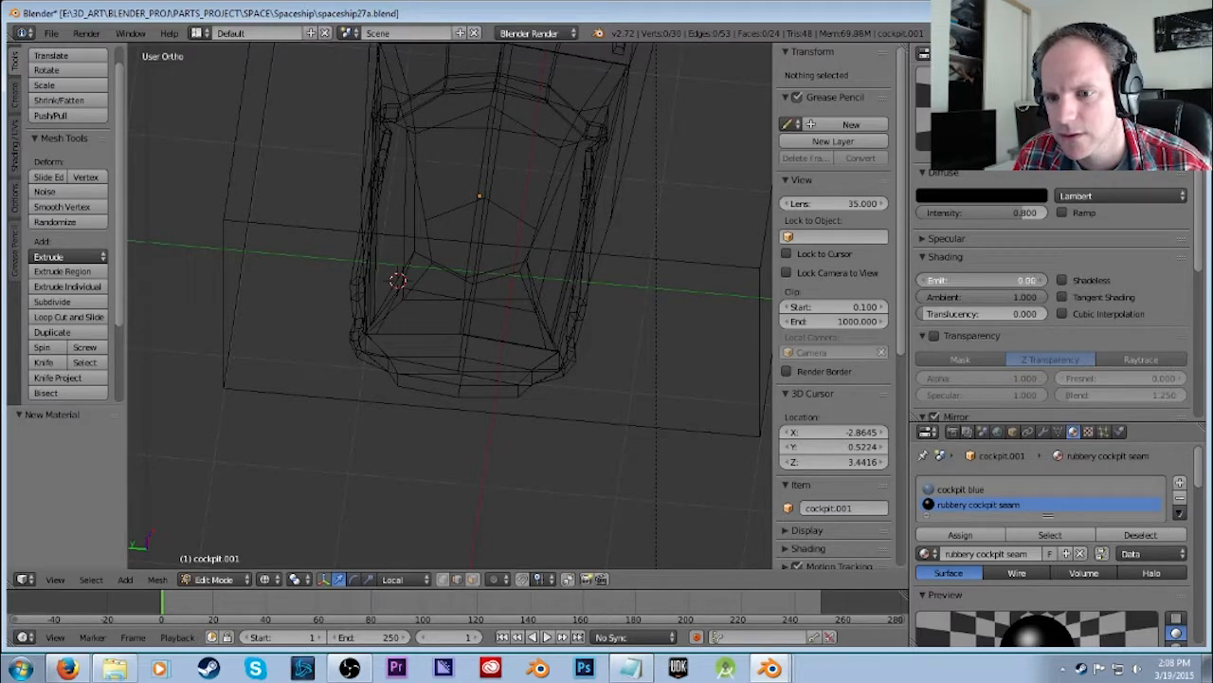
mouse_move(961, 314)
mouse_down()
mouse_move(997, 314)
mouse_move(976, 313)
mouse_up()
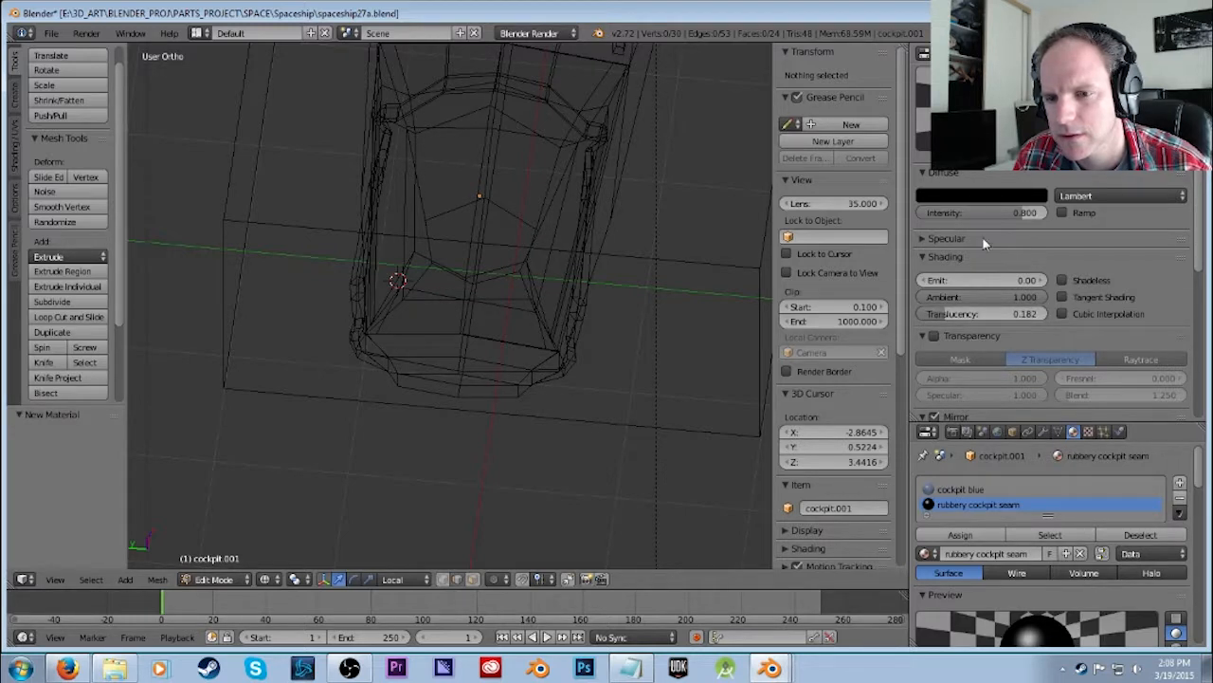
click(922, 238)
click(1005, 265)
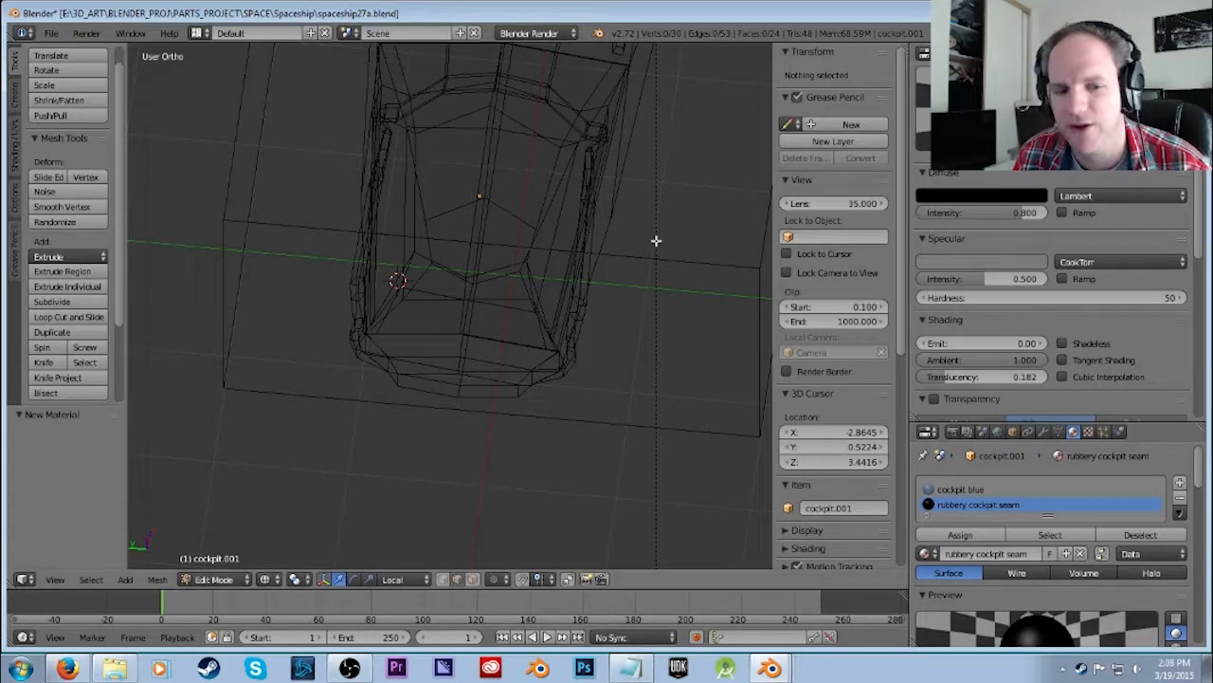
Save the project as a new version named spaceship28a.blend.
key(z)
key(z)
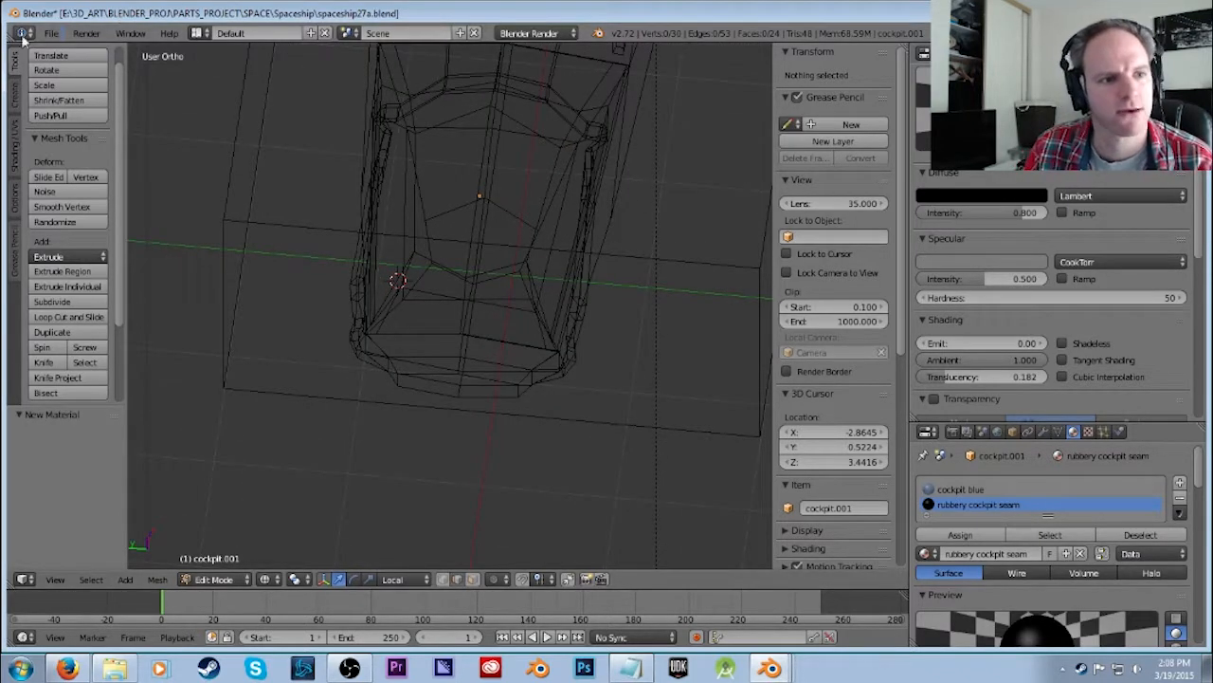
click(50, 33)
click(82, 161)
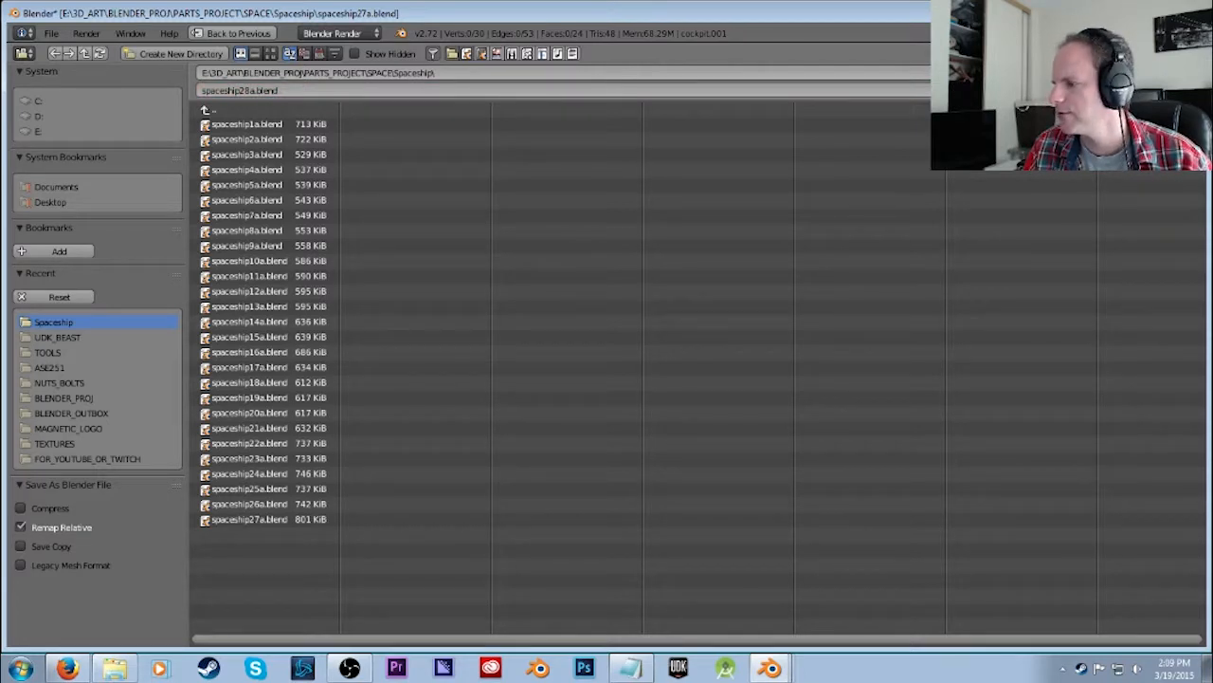
key(Return)
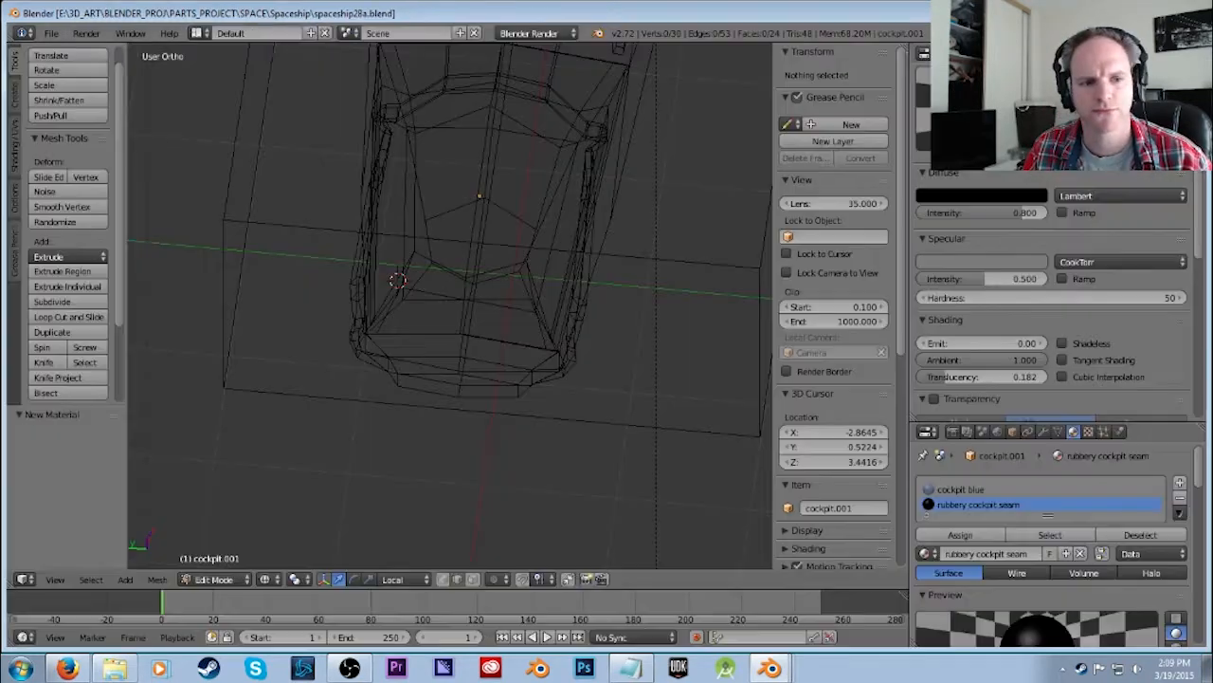
Switch the viewport shading to Solid while keeping the cockpit mesh in Edit Mode.
scroll(573, 330, up, 4)
key(Tab)
key(Tab)
middle_drag(507, 347, 534, 314)
click(280, 578)
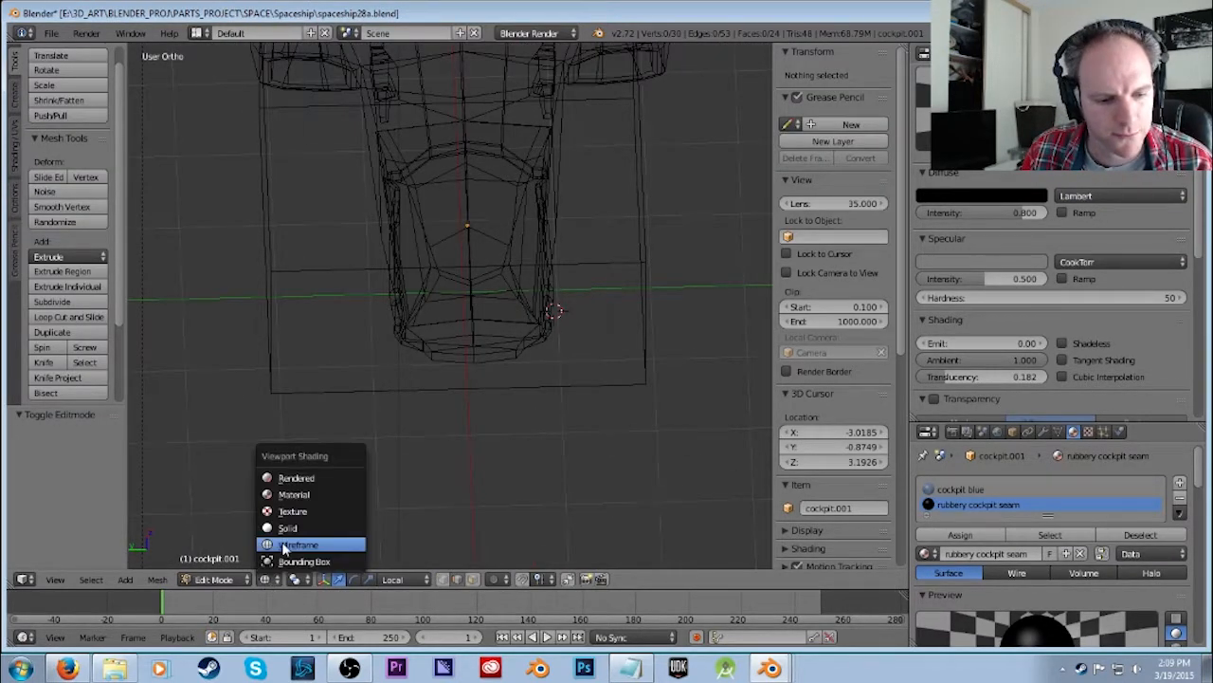
click(296, 524)
mouse_move(534, 388)
middle_down()
mouse_move(541, 352)
mouse_move(580, 388)
mouse_move(569, 357)
mouse_move(540, 385)
mouse_move(628, 276)
mouse_move(596, 306)
mouse_move(479, 360)
mouse_move(480, 425)
mouse_move(541, 398)
middle_up()
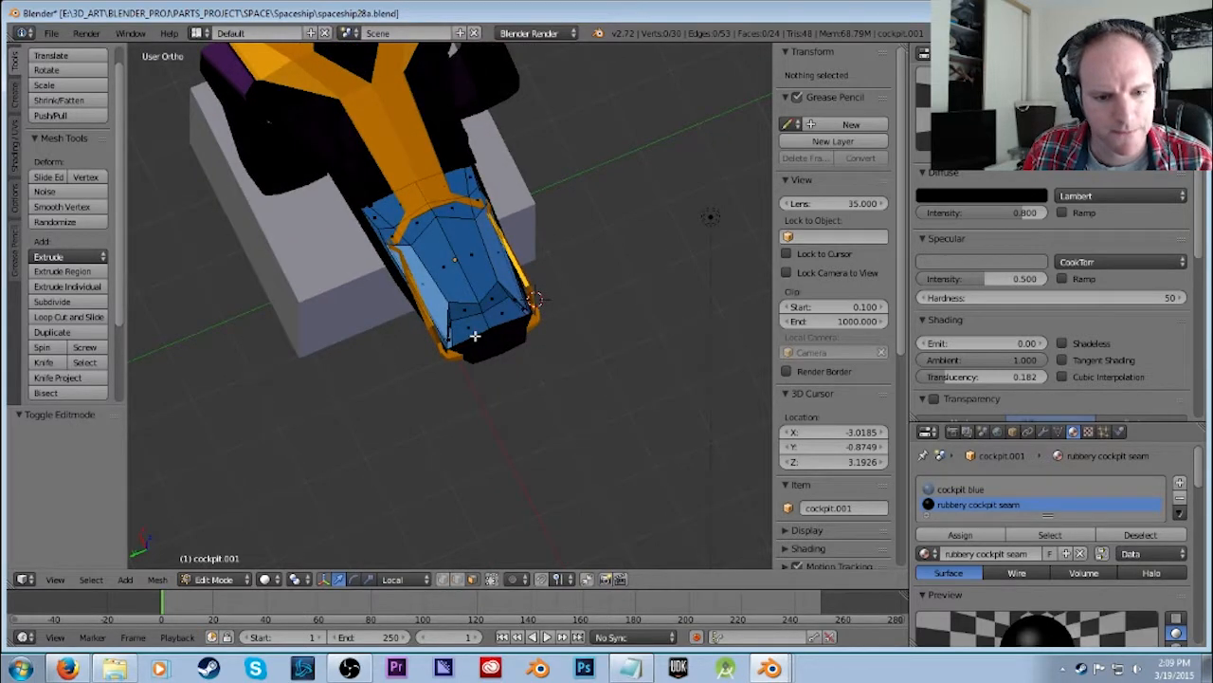
Select the cockpit canopy's two lower front faces, the border faces along one side and the adjoining rear corner face.
scroll(481, 361, up, 3)
right_click(497, 352)
shift+right_click(582, 334)
middle_drag(588, 328, 510, 354)
shift+right_click(439, 380)
middle_drag(461, 420, 531, 396)
middle_drag(585, 354, 522, 290)
shift+right_click(544, 251)
middle_drag(585, 315, 593, 363)
shift+right_click(604, 350)
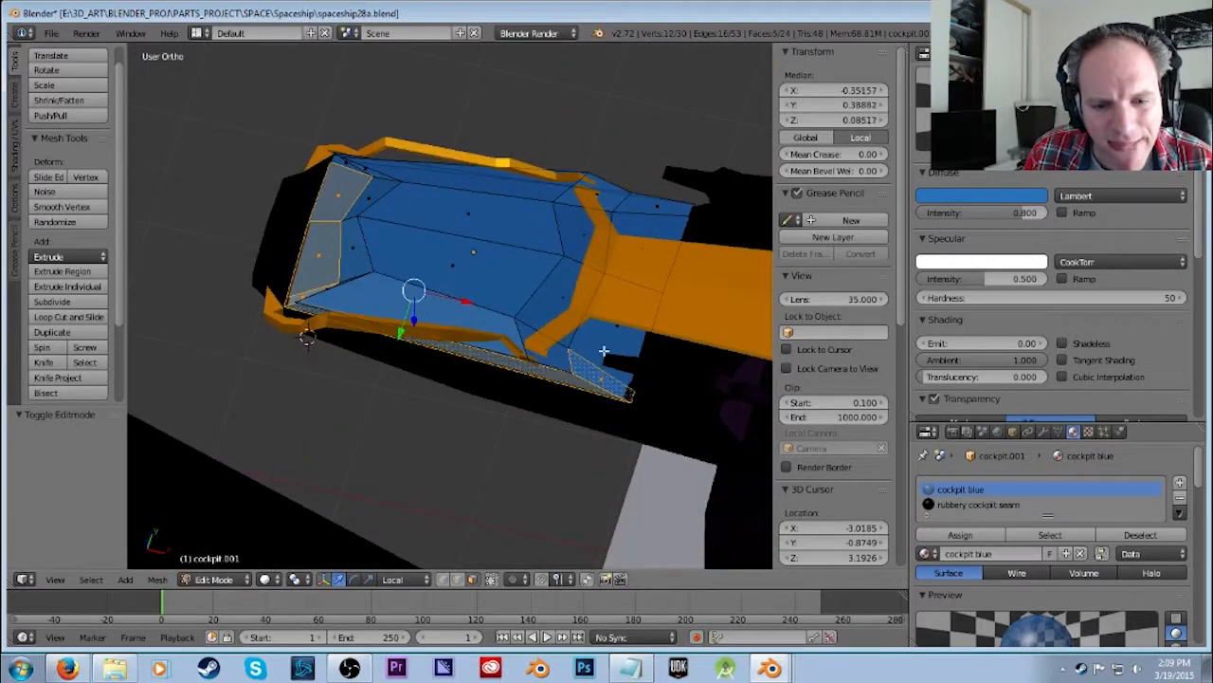
Add the remaining rear border faces and the opposite side's border faces to the canopy selection.
shift+right_click(626, 330)
shift+right_click(651, 251)
shift+right_click(650, 209)
middle_drag(686, 213, 438, 287)
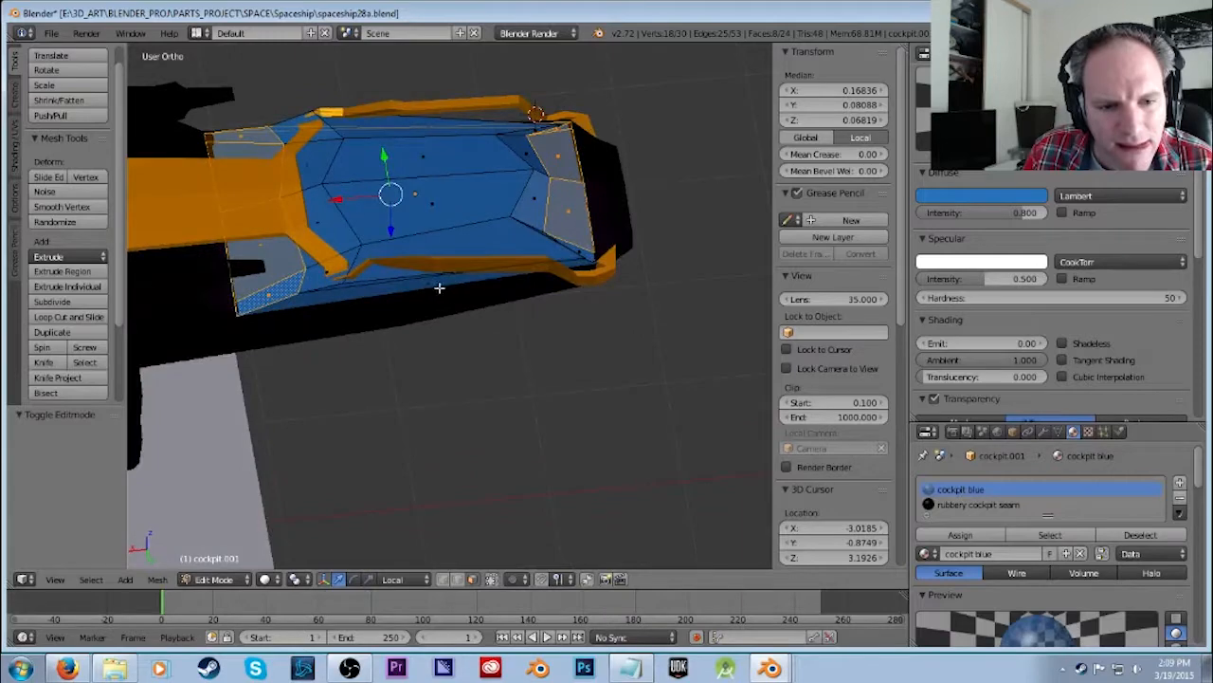
shift+right_click(439, 285)
shift+right_click(439, 277)
shift+right_click(581, 248)
middle_drag(580, 249, 576, 298)
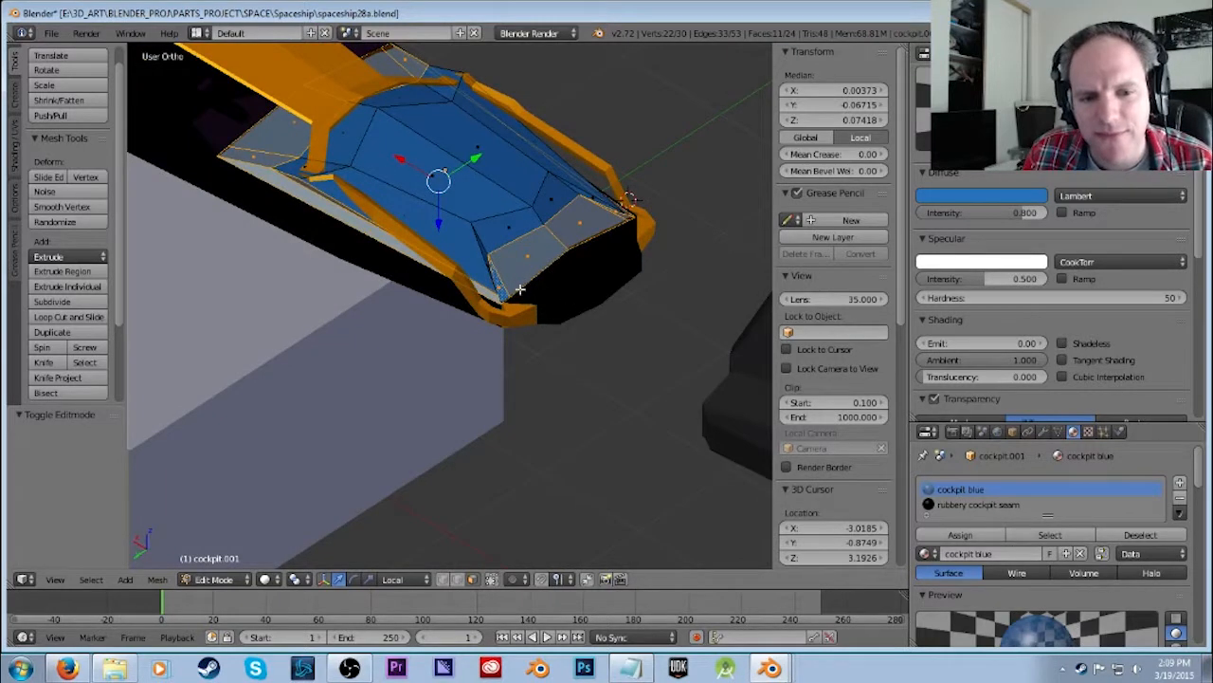
Assign the rubbery cockpit seam material to the selected canopy border faces and deselect everything.
scroll(1052, 284, up, 5)
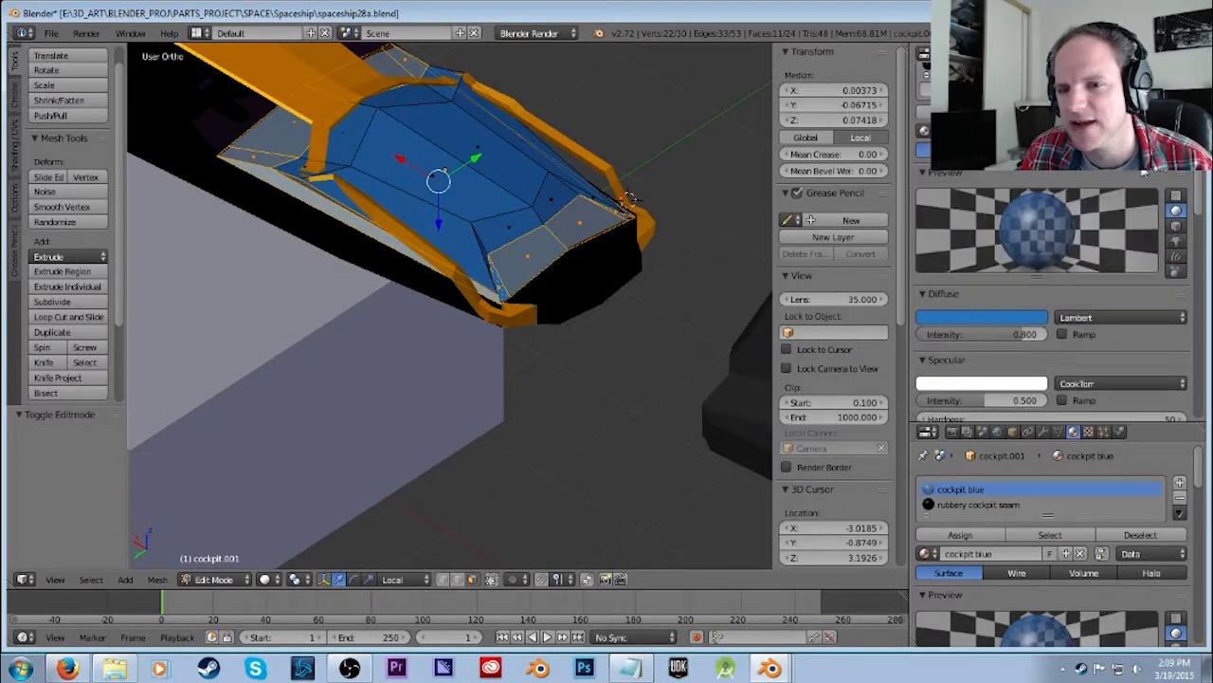
click(1180, 137)
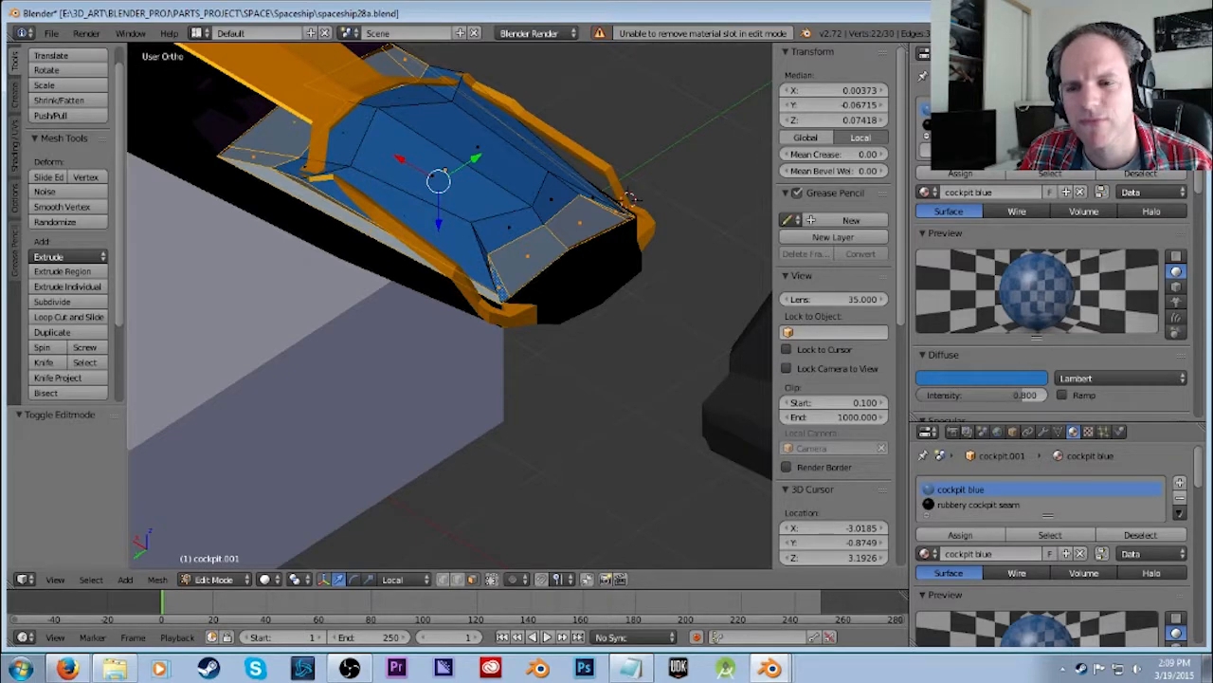
click(977, 125)
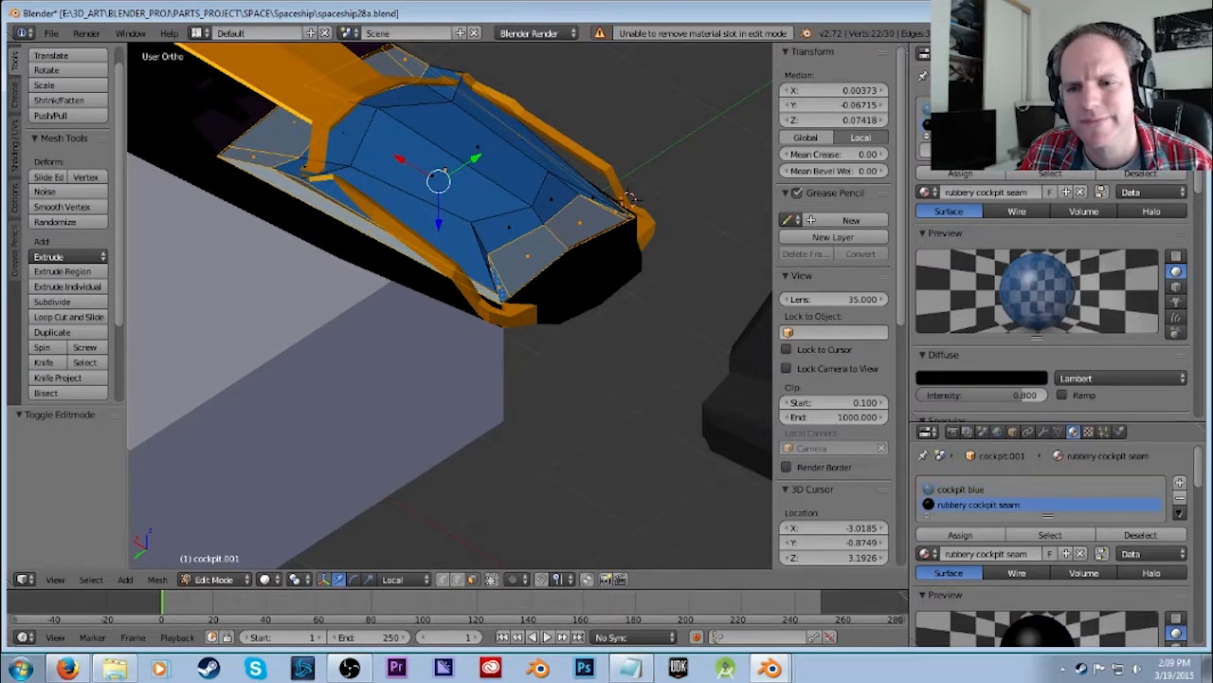
click(960, 176)
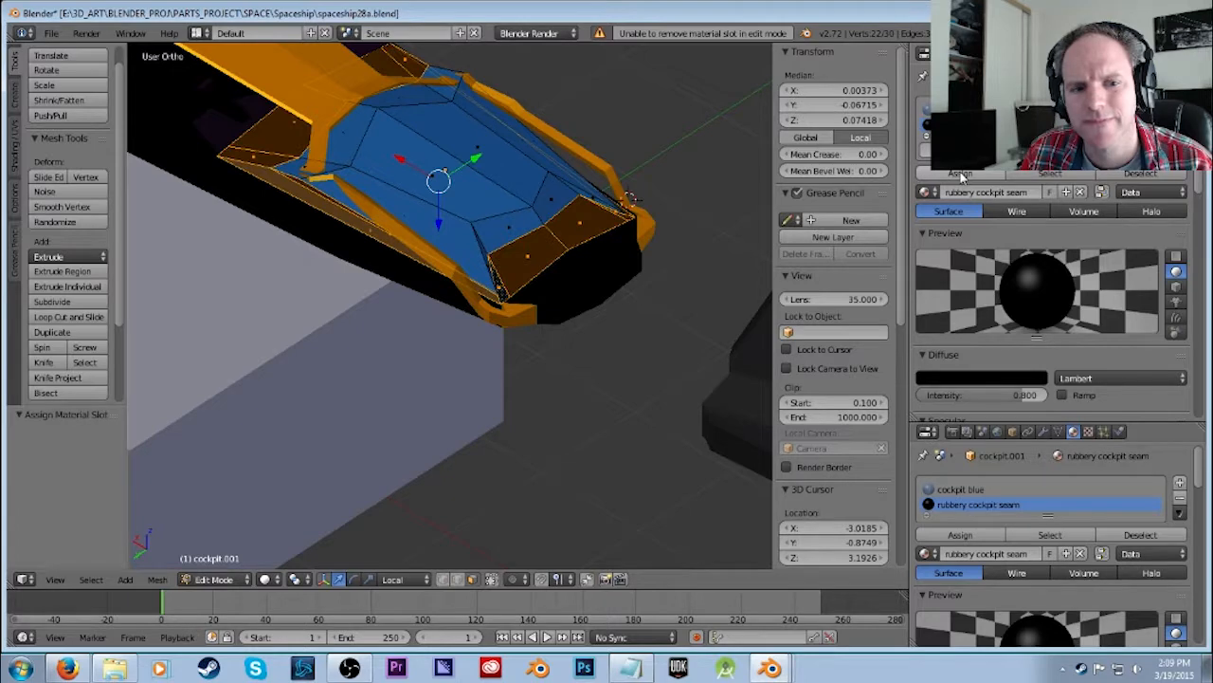
key(a)
Render the current frame and examine the black seam faces around the cockpit canopy.
middle_drag(619, 261, 577, 257)
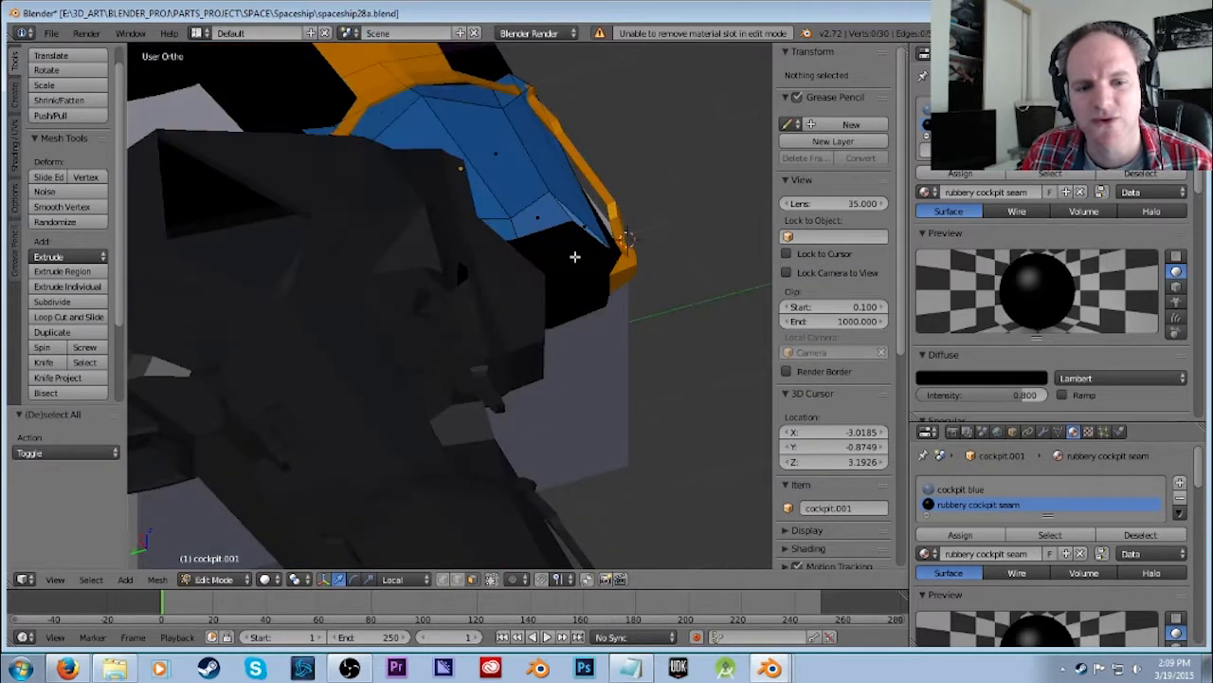
key(F12)
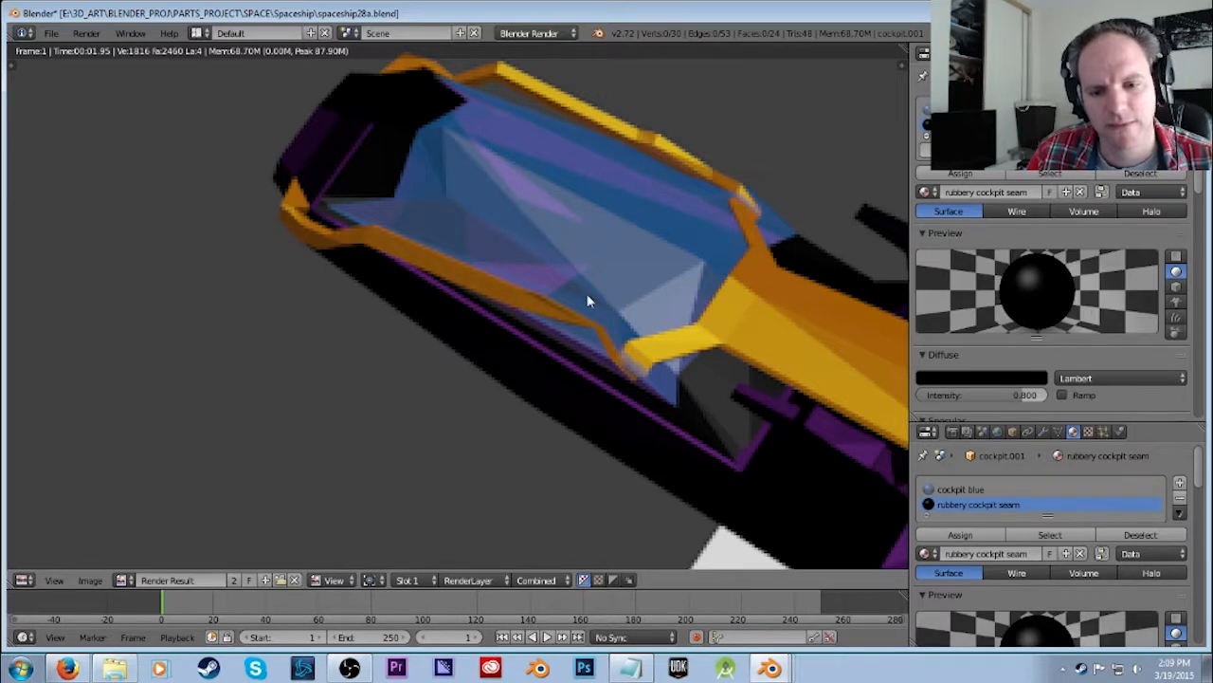
scroll(591, 297, down, 3)
middle_drag(434, 322, 476, 353)
scroll(507, 356, up, 3)
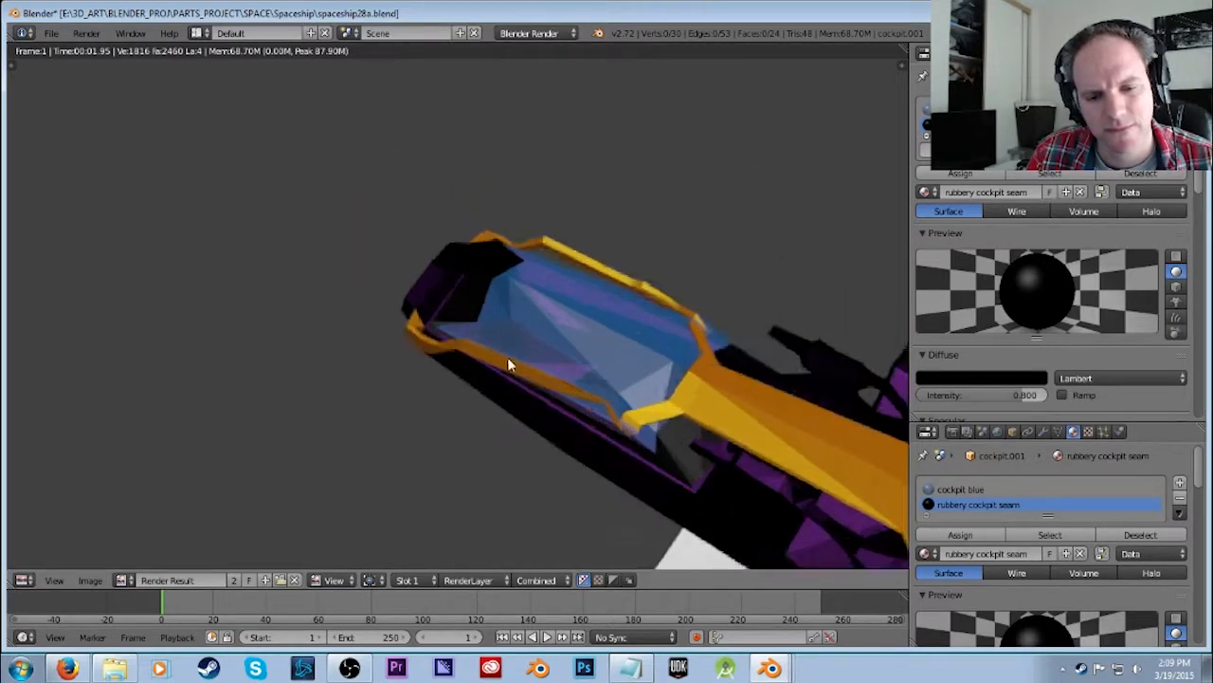
scroll(550, 380, up, 1)
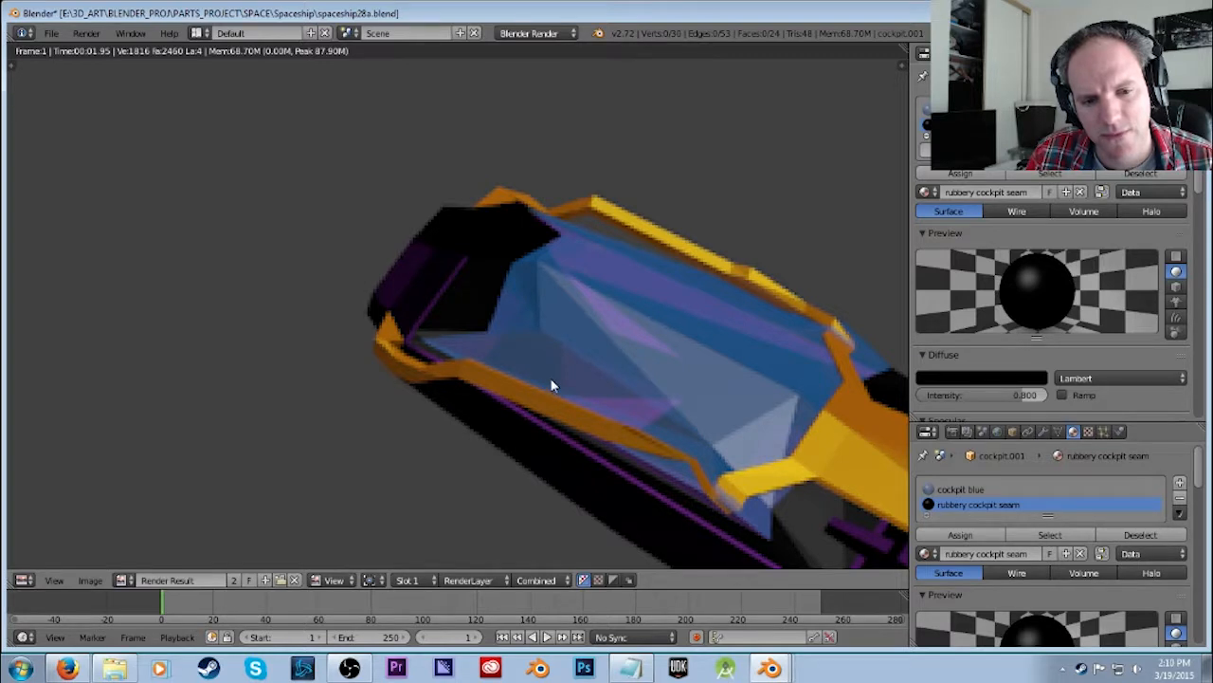
scroll(521, 368, down, 3)
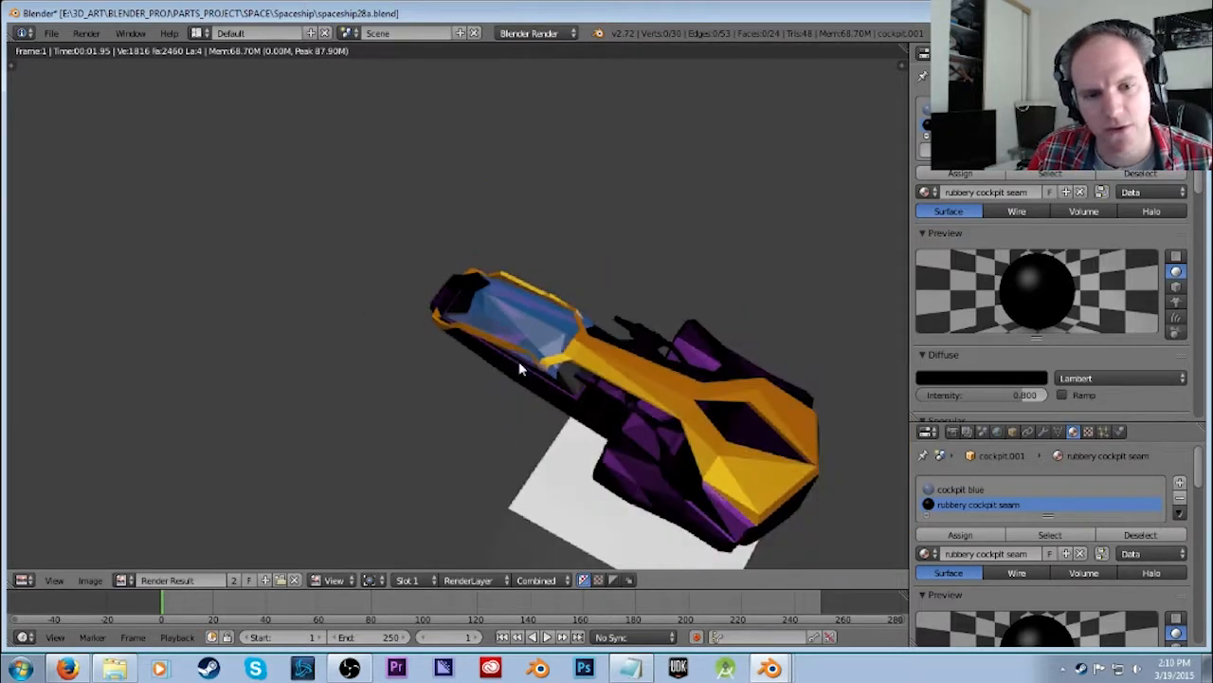
scroll(520, 370, down, 3)
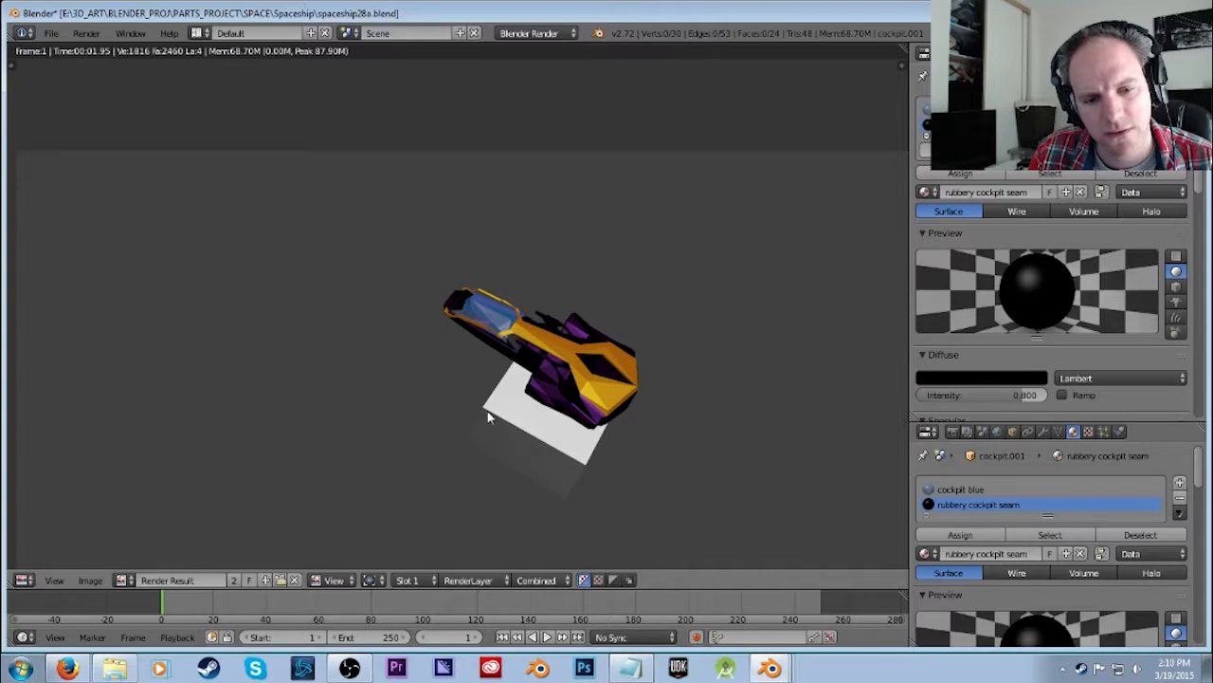
key(Escape)
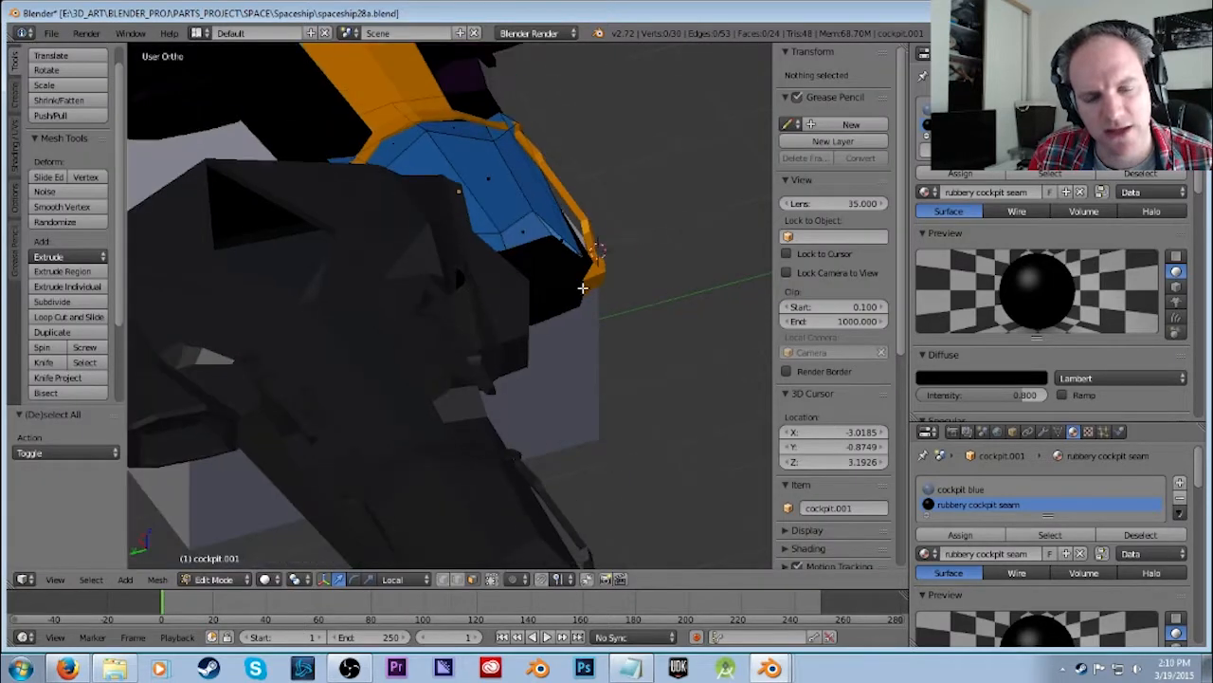
Scale the whole cockpit object up uniformly in Object Mode to about 1.046.
middle_drag(658, 249, 485, 278)
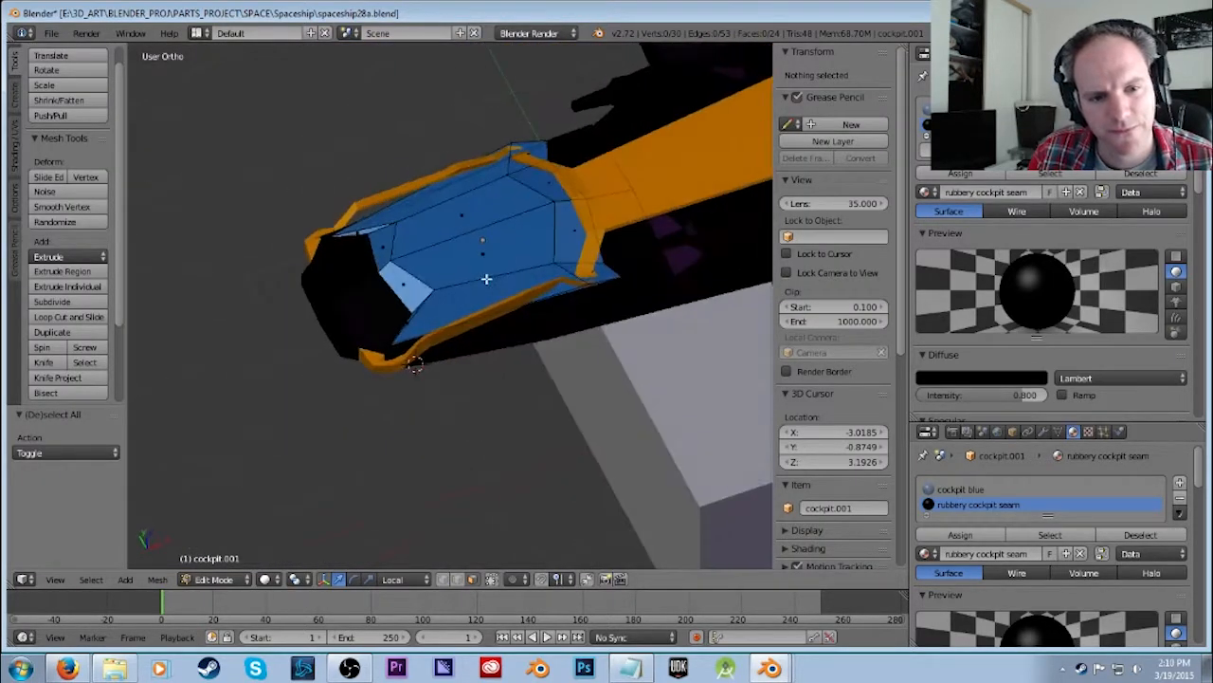
key(Tab)
key(s)
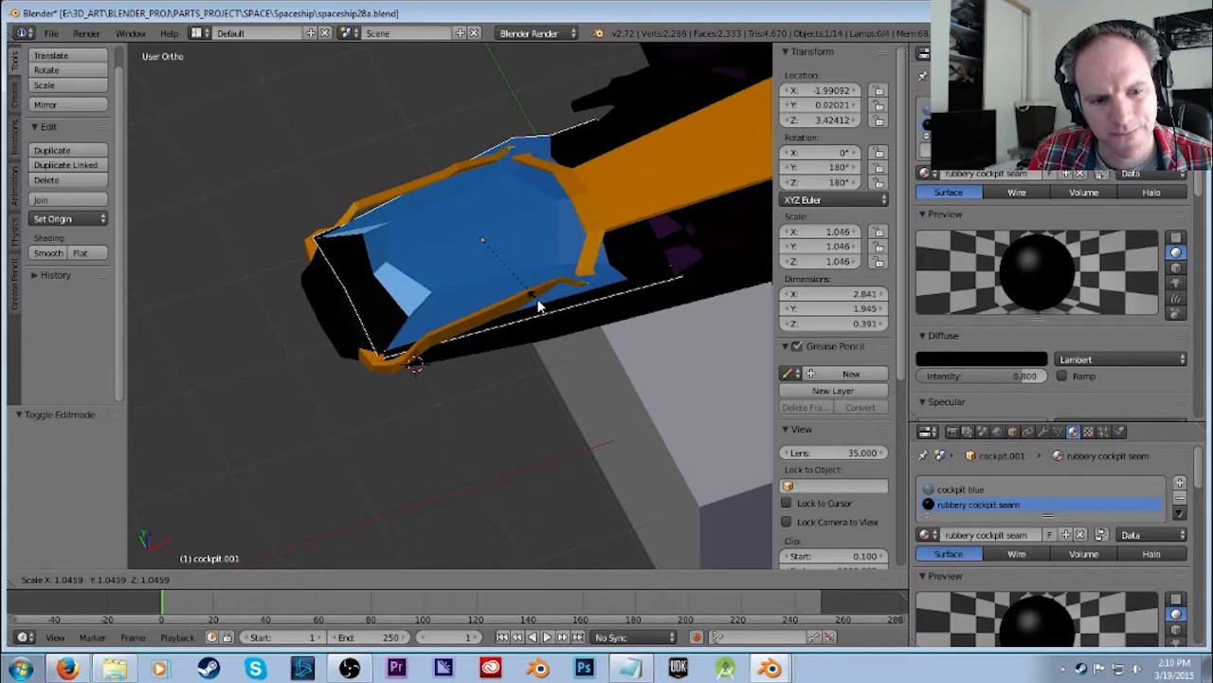
click(540, 307)
Render the ship and examine how the enlarged cockpit fits inside its orange frame.
middle_drag(572, 404, 576, 327)
key(F12)
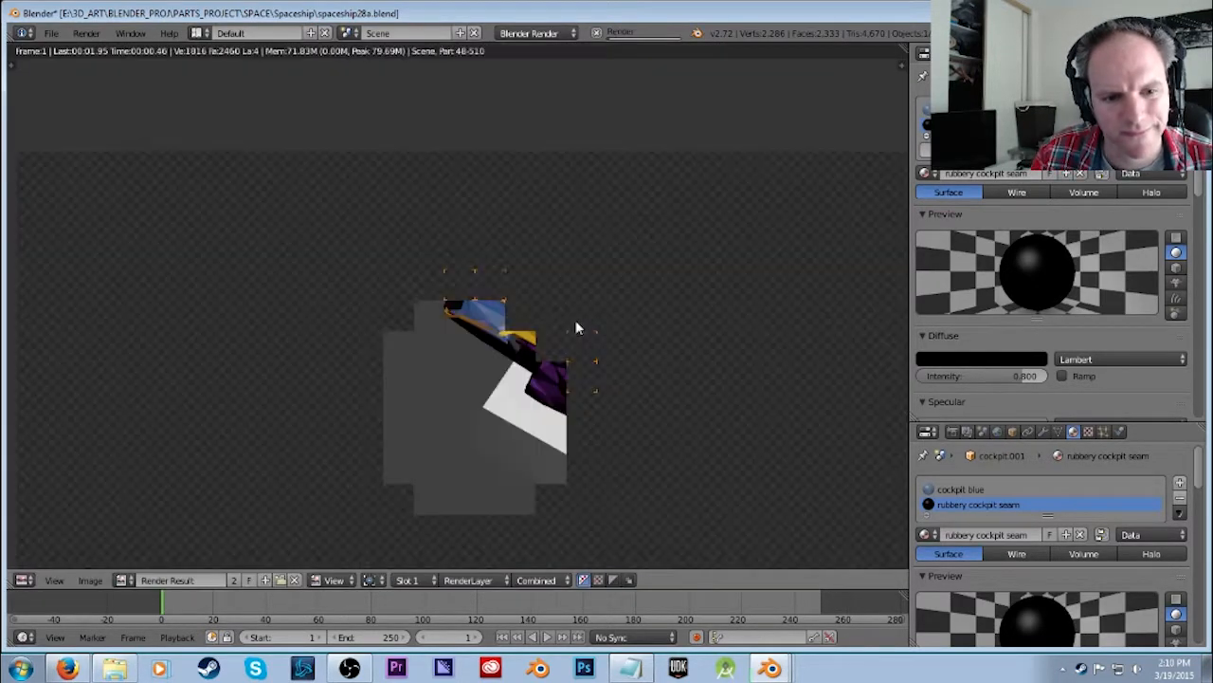
scroll(512, 353, up, 6)
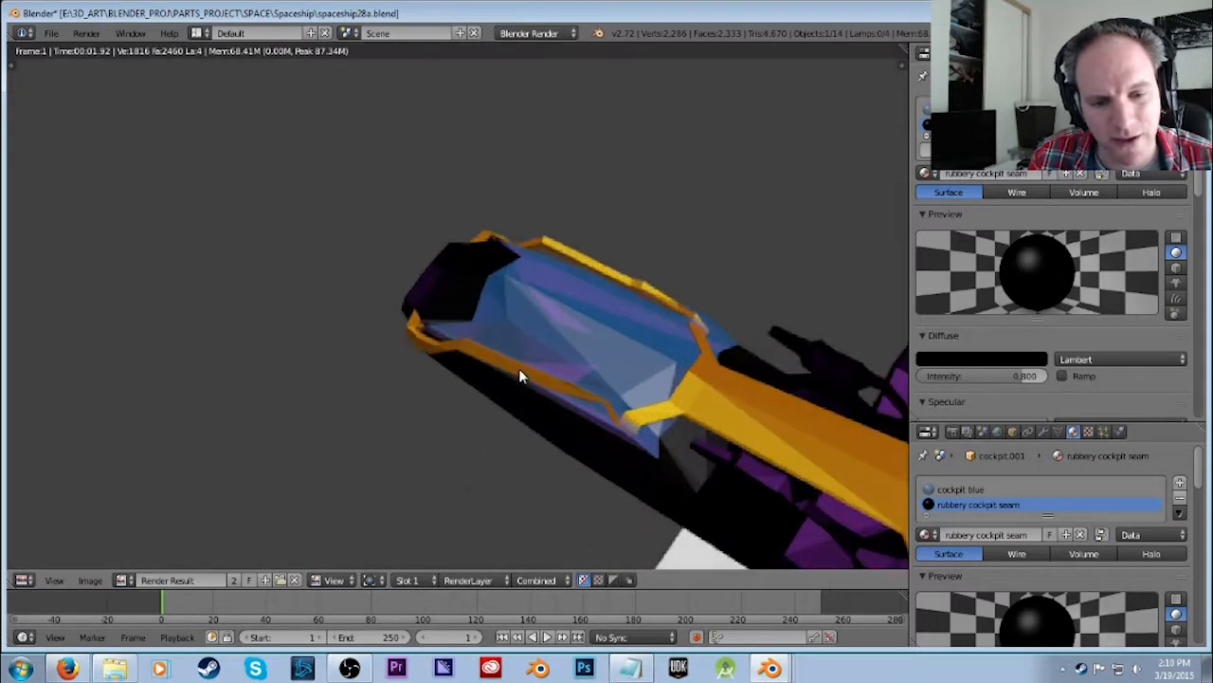
scroll(544, 383, down, 5)
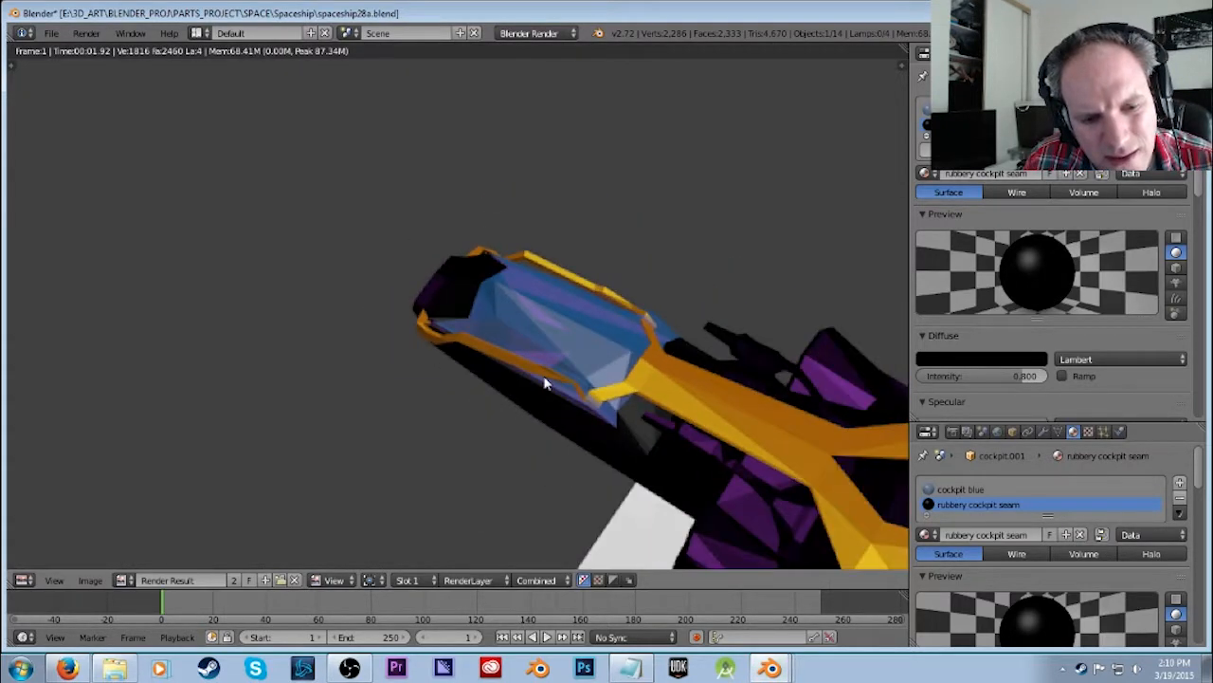
scroll(446, 360, up, 1)
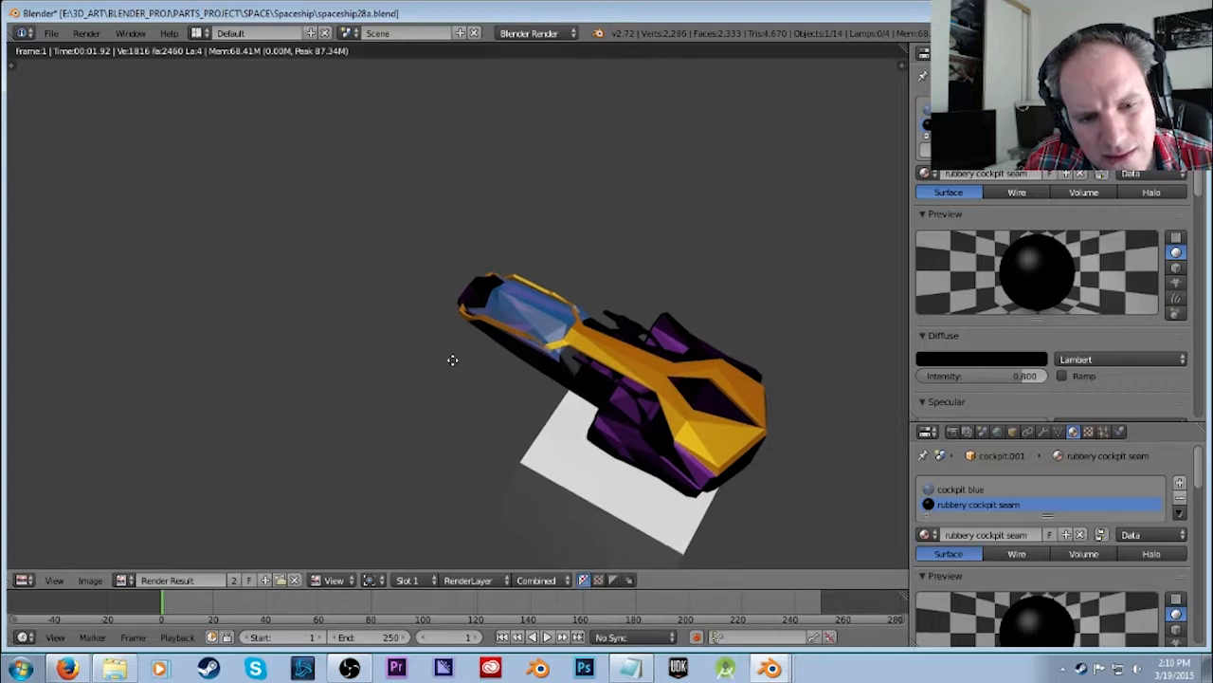
scroll(410, 373, down, 1)
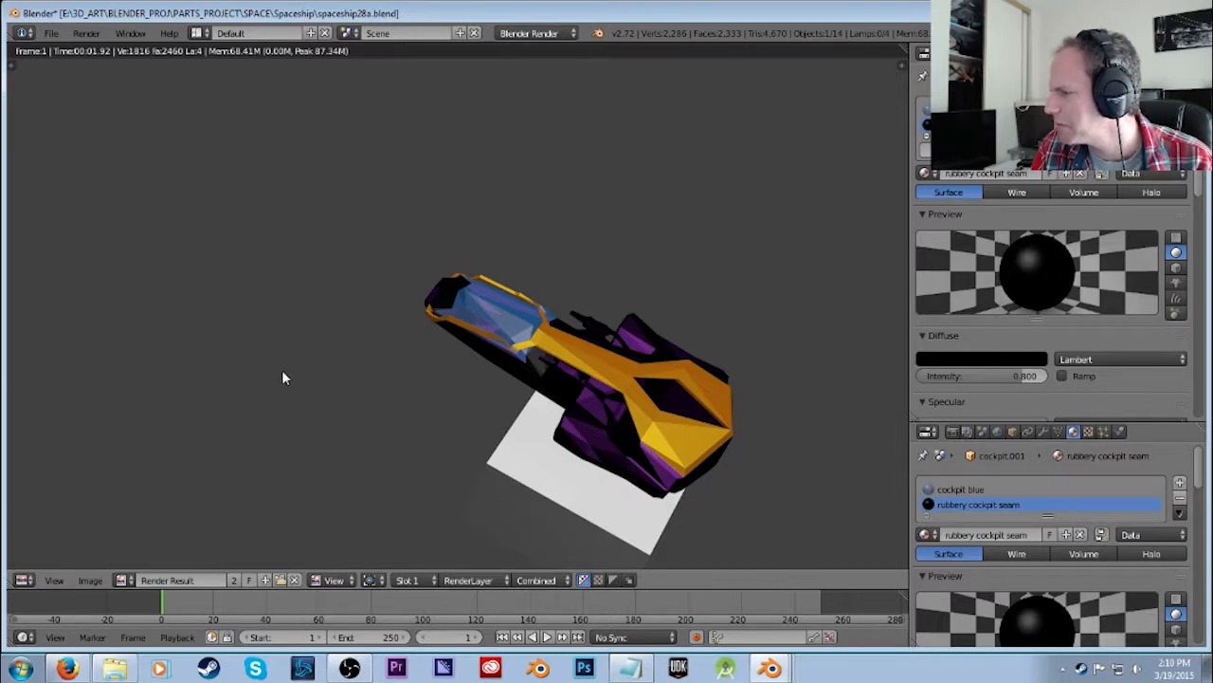
key(Escape)
Inspect the nose of the cockpit up close and render the full ship once more to check it.
middle_drag(302, 341, 465, 331)
scroll(522, 266, up, 1)
scroll(519, 288, down, 1)
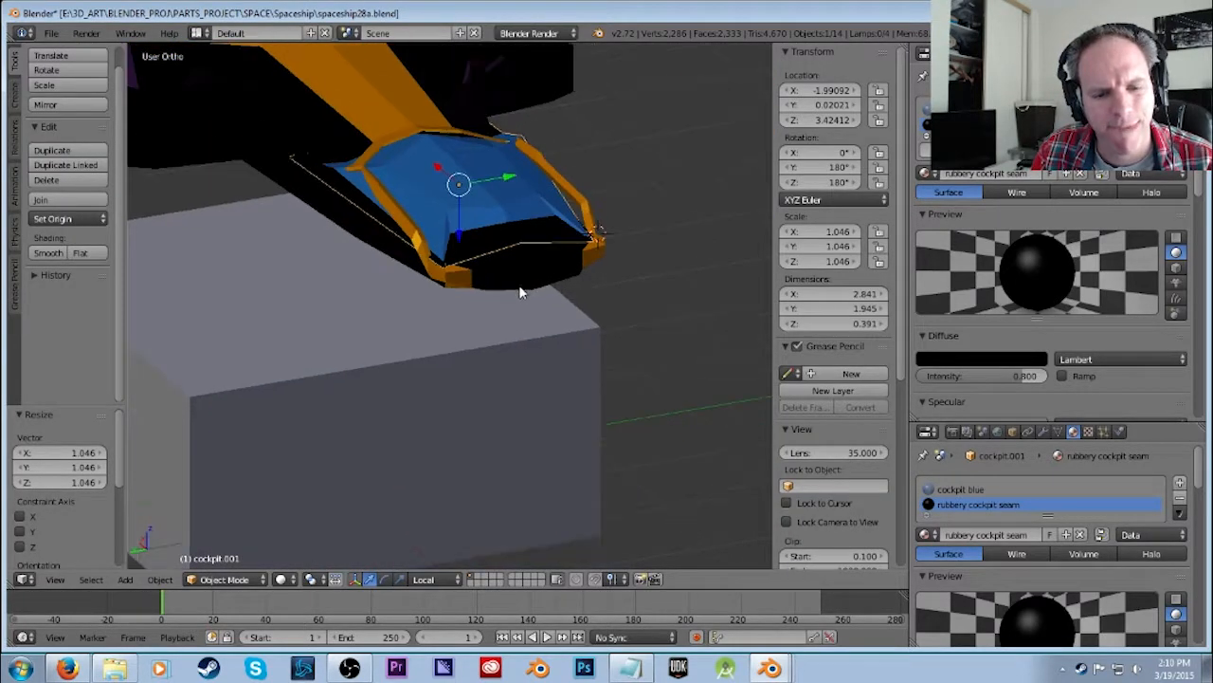
key(F12)
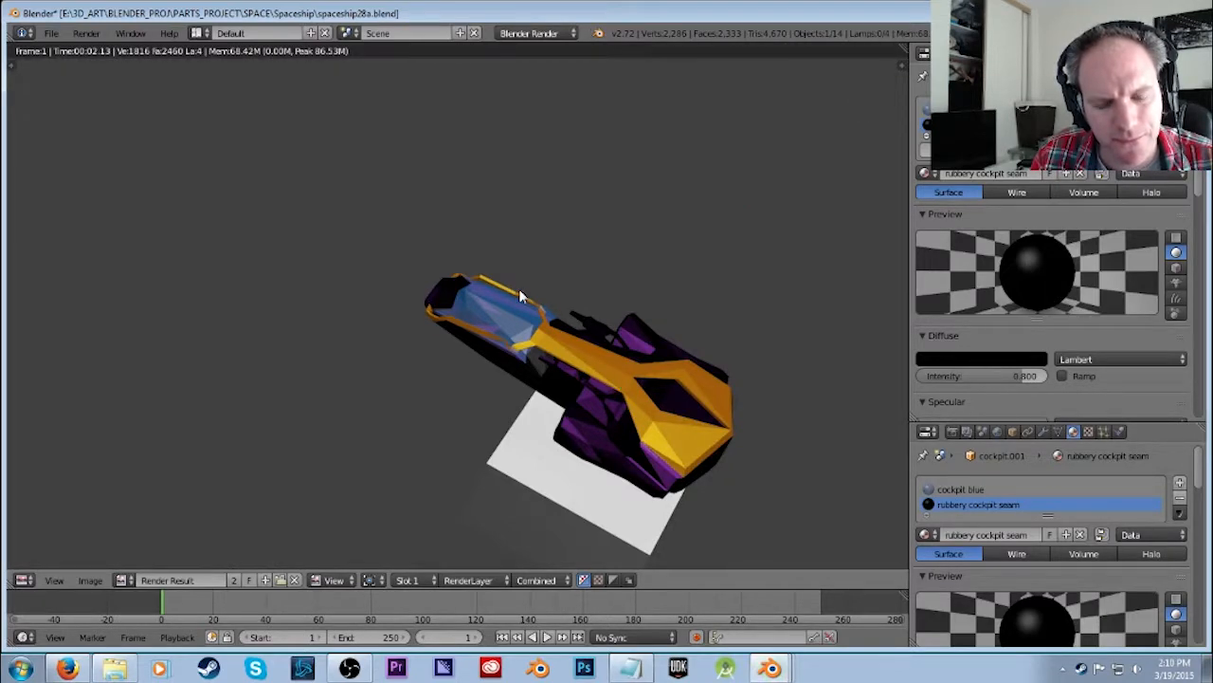
scroll(323, 347, down, 1)
key(Escape)
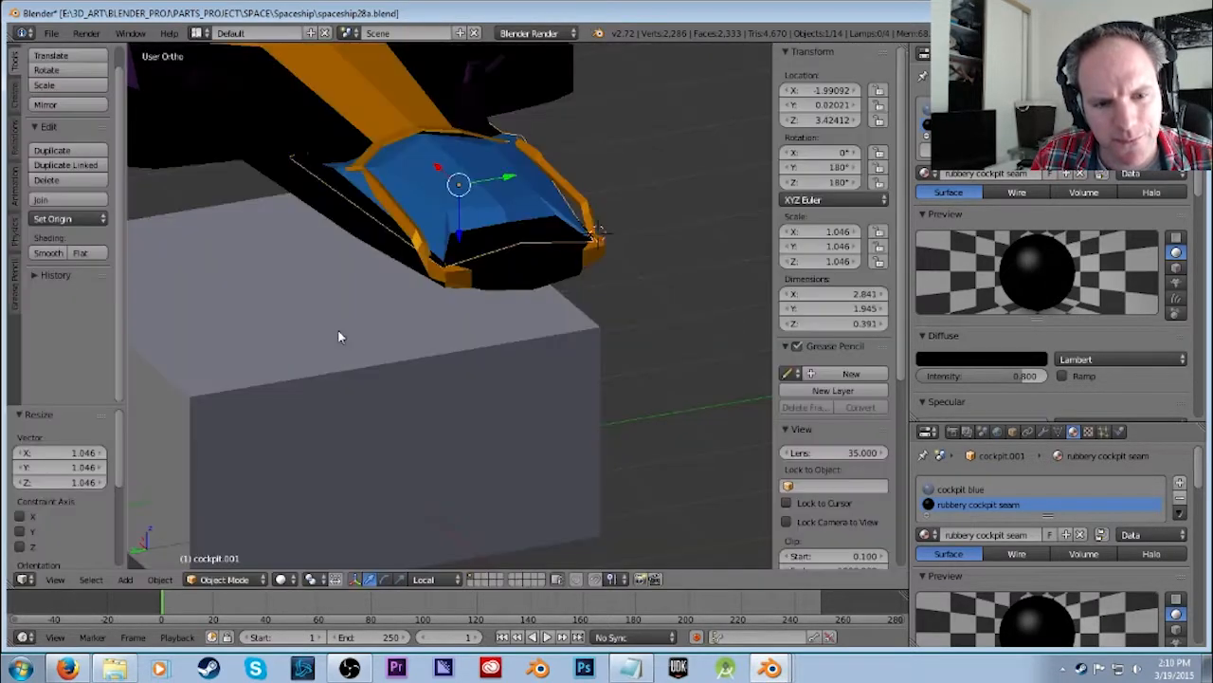
Select the two black front faces of the cockpit canopy in wireframe and assign them the cockpit blue material.
key(a)
middle_drag(512, 235, 465, 442)
click(263, 580)
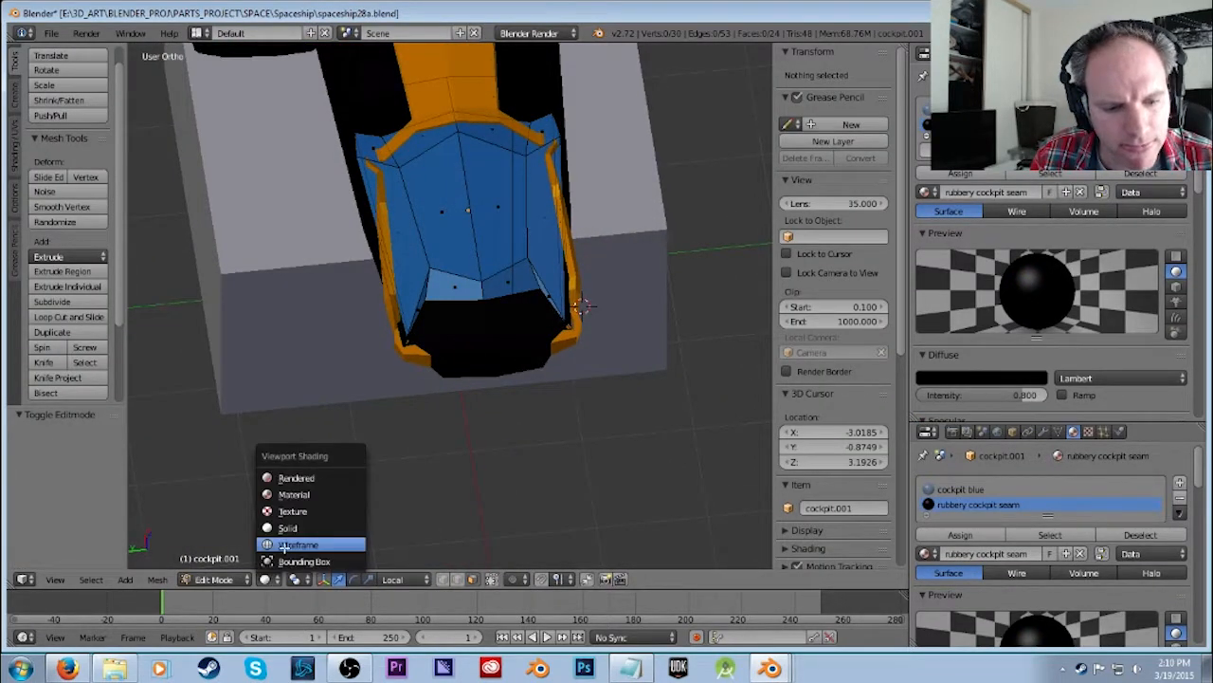
click(273, 541)
right_click(452, 318)
shift+right_click(510, 315)
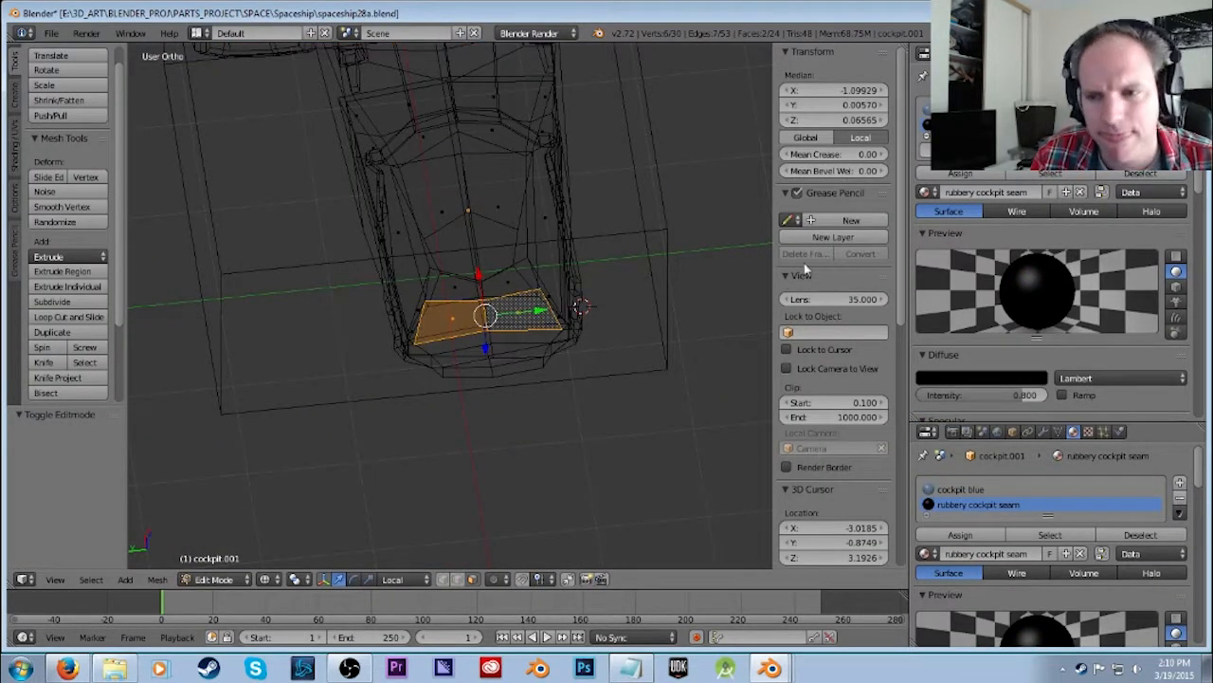
click(960, 489)
key(Tab)
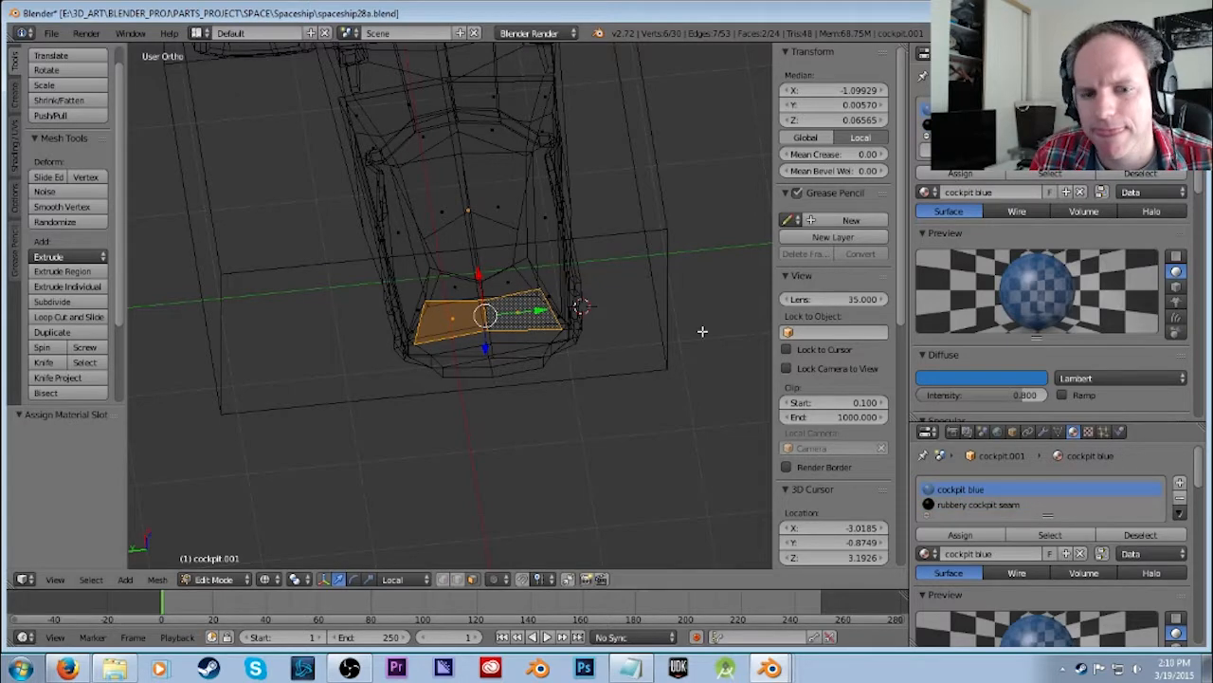
Render the current frame to check the canopy's reassigned front faces, and inspect the cockpit from the side.
key(F12)
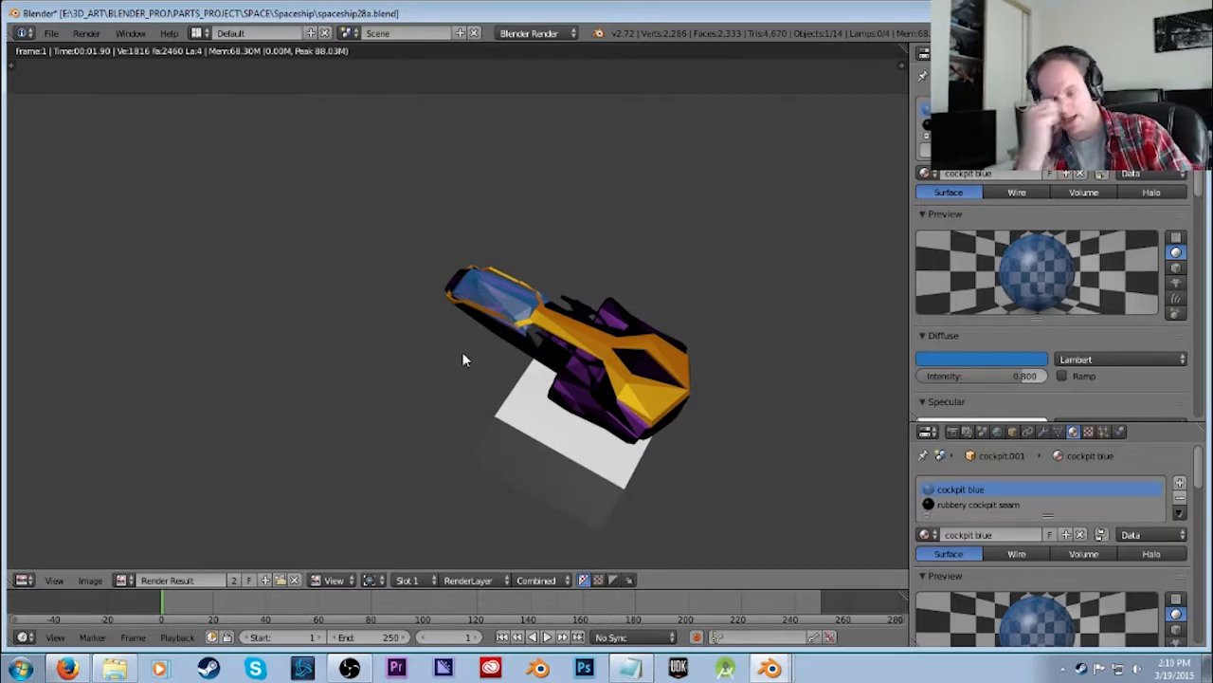
key(Escape)
middle_drag(651, 372, 490, 308)
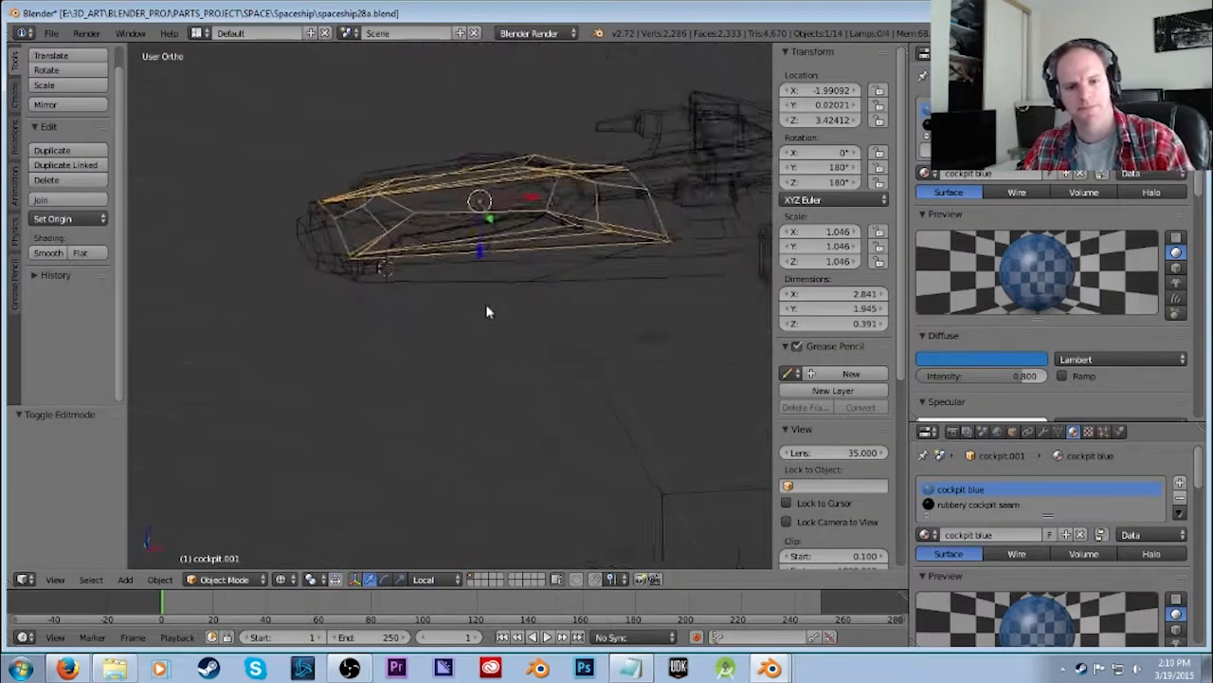
scroll(490, 308, down, 5)
Save the project as a new incremental version named spaceship29a.blend.
click(53, 36)
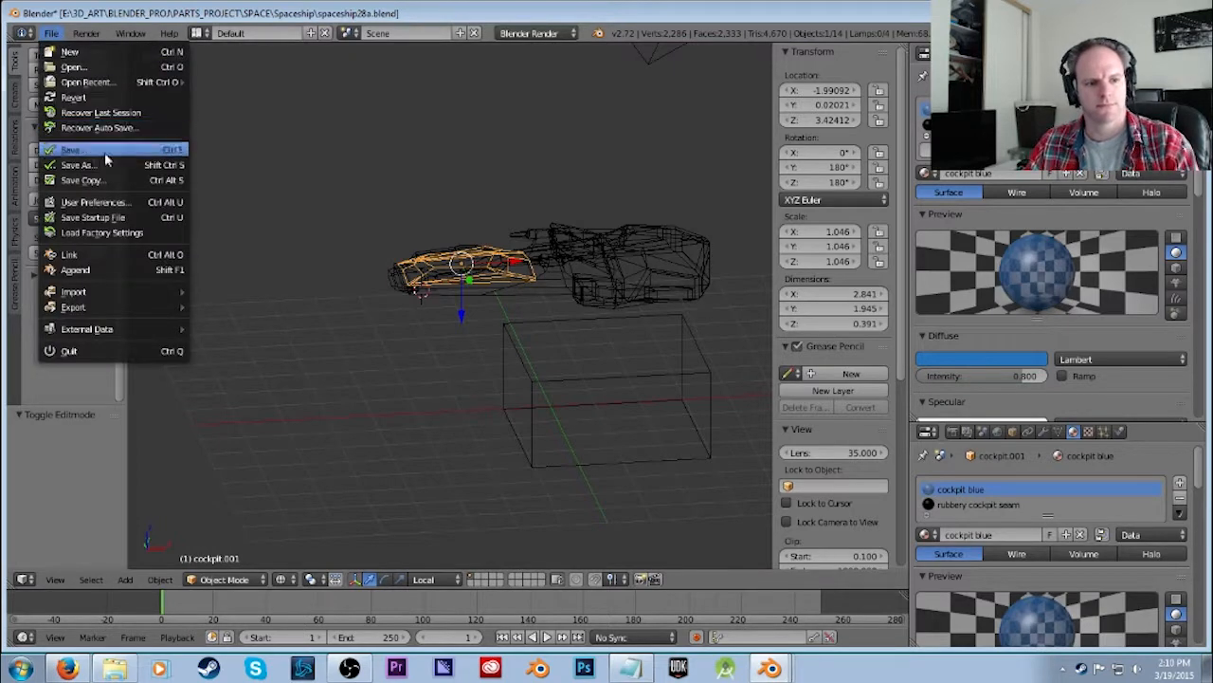
click(80, 165)
key(KP_Add)
key(Return)
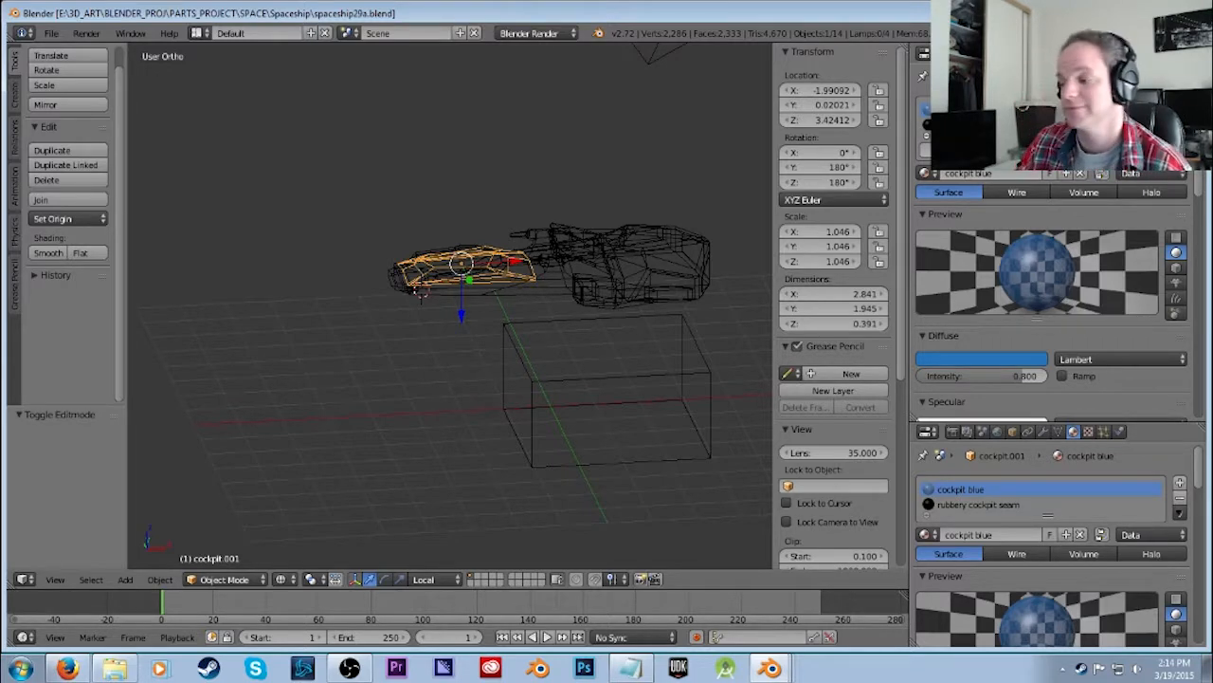
Render the ship again from the camera and look over the result.
middle_drag(444, 355, 466, 308)
key(F12)
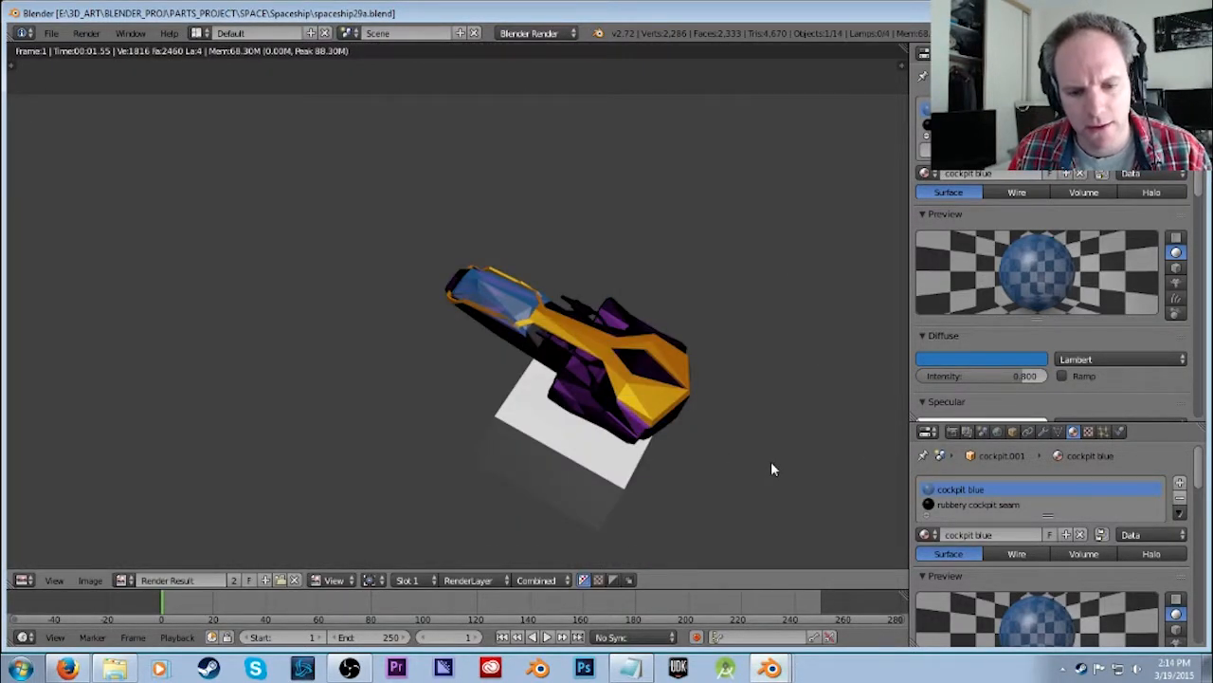
key(Escape)
Examine the rear of the ship in Material and Rendered viewport shading, and return to Solid shading.
mouse_move(766, 447)
middle_down()
mouse_move(661, 394)
mouse_move(519, 373)
mouse_move(408, 445)
middle_up()
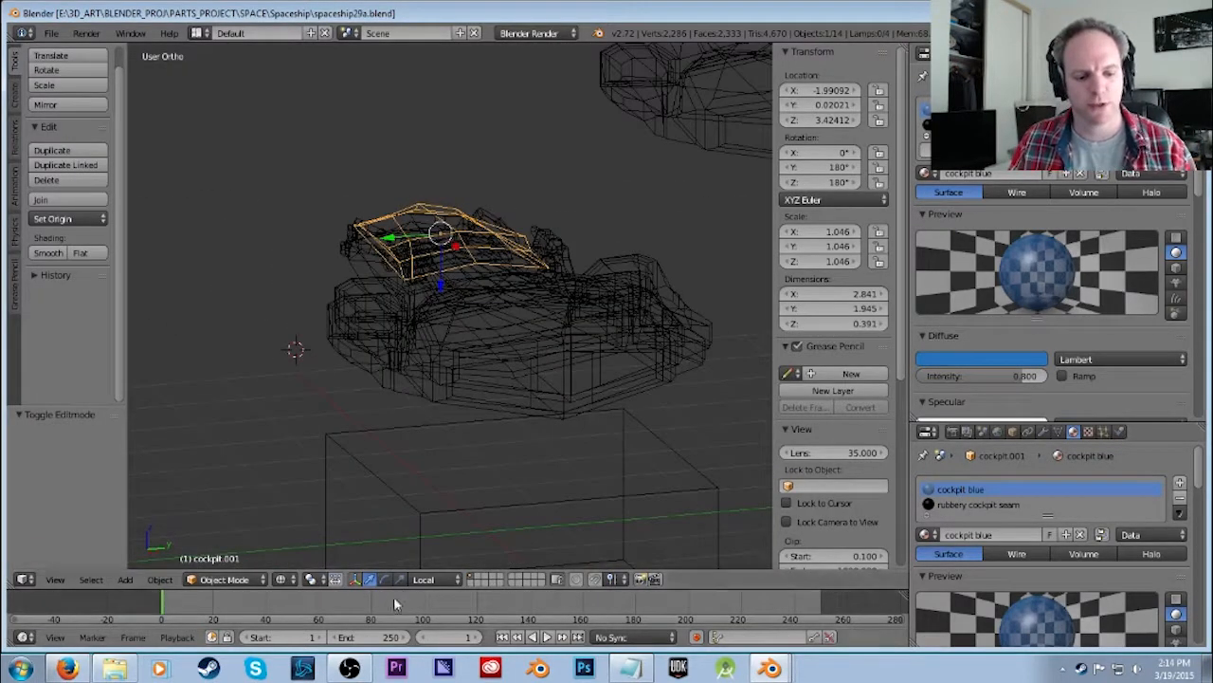
click(310, 578)
click(297, 495)
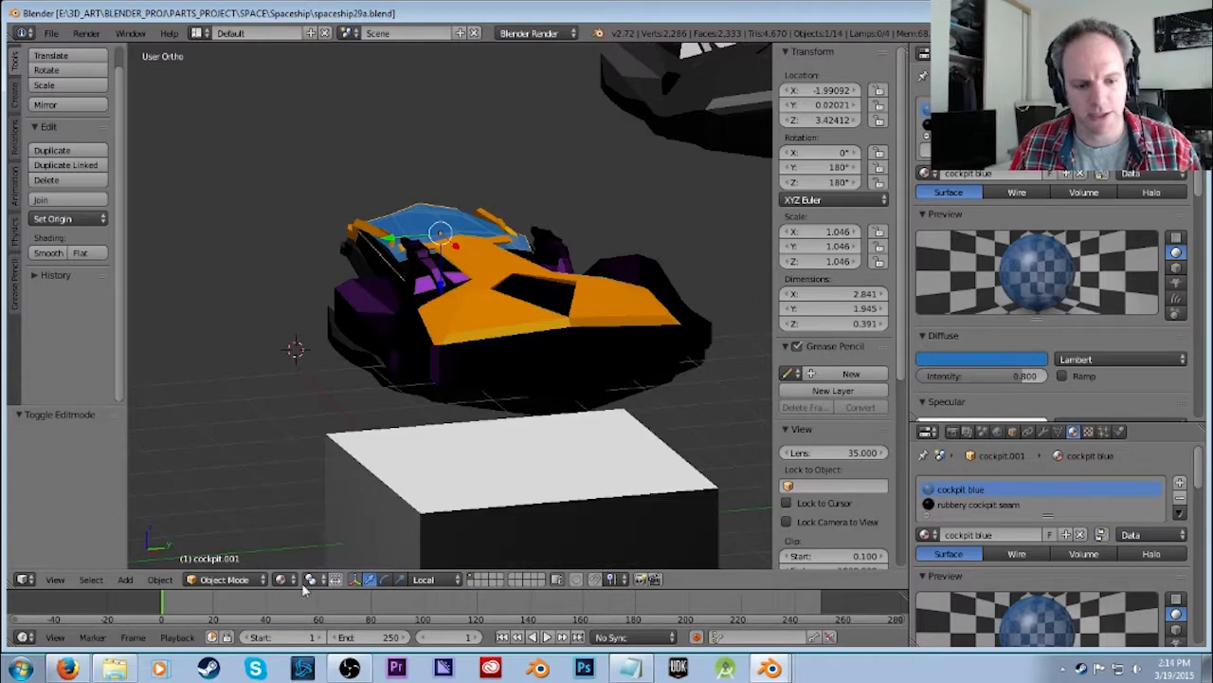
middle_drag(552, 426, 442, 503)
click(284, 578)
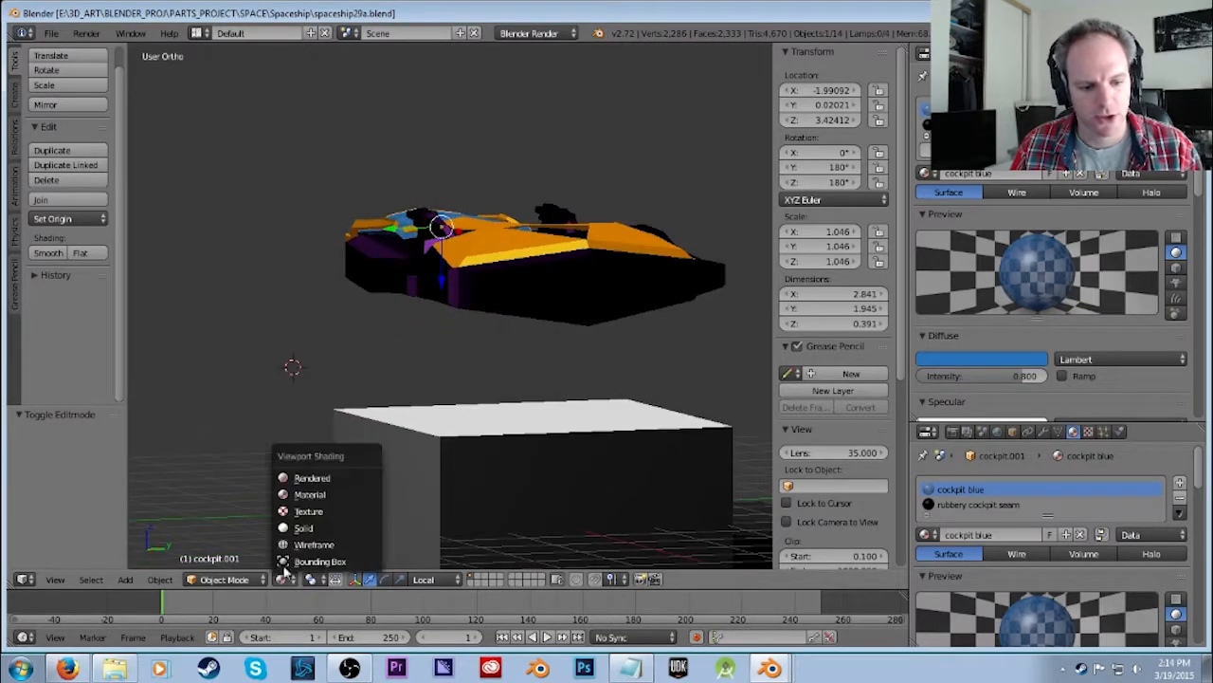
click(299, 477)
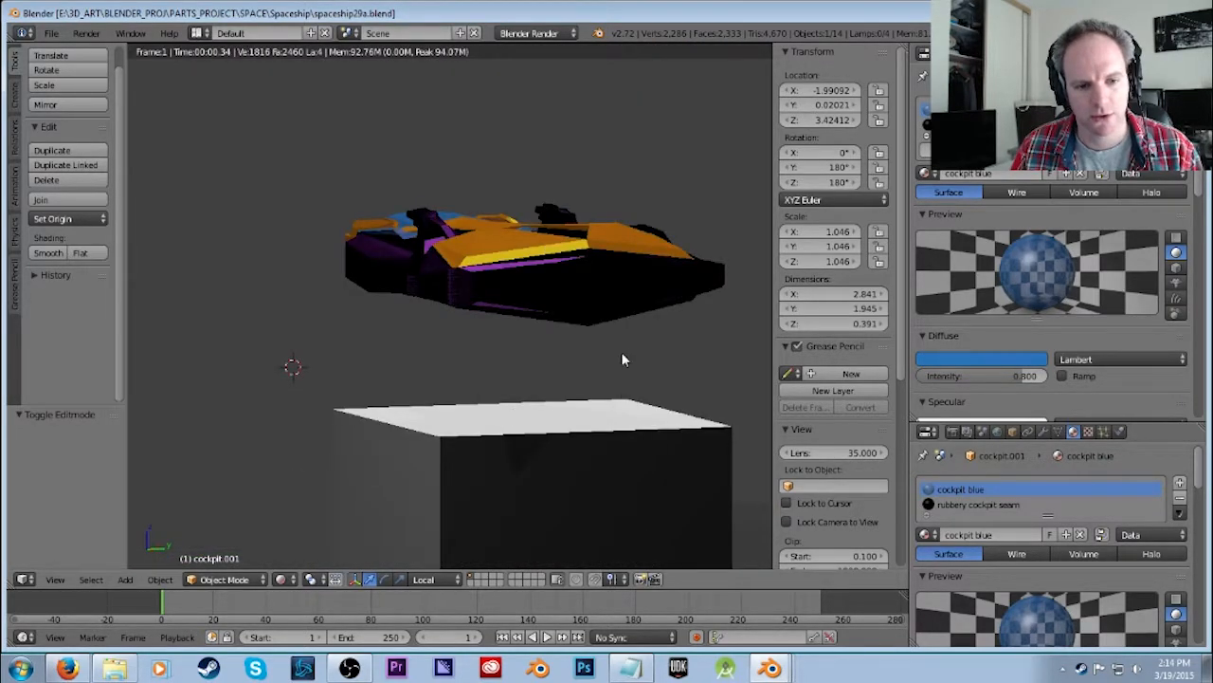
middle_drag(622, 357, 585, 355)
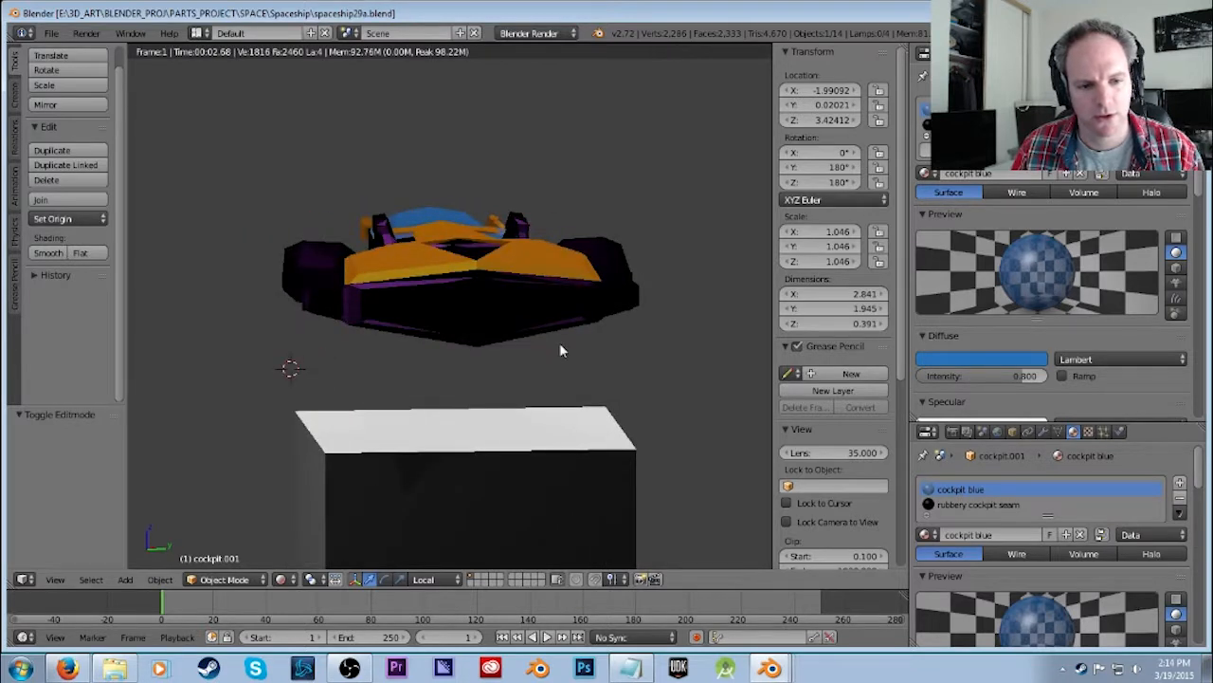
scroll(559, 344, up, 2)
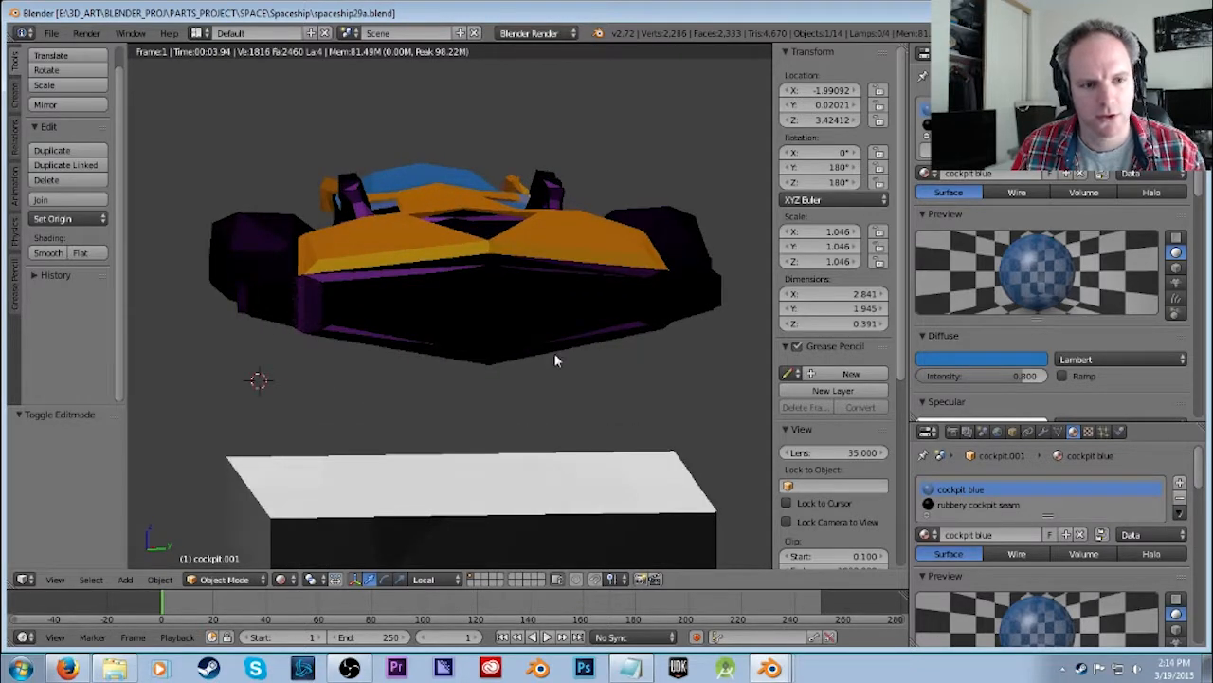
click(284, 578)
click(303, 528)
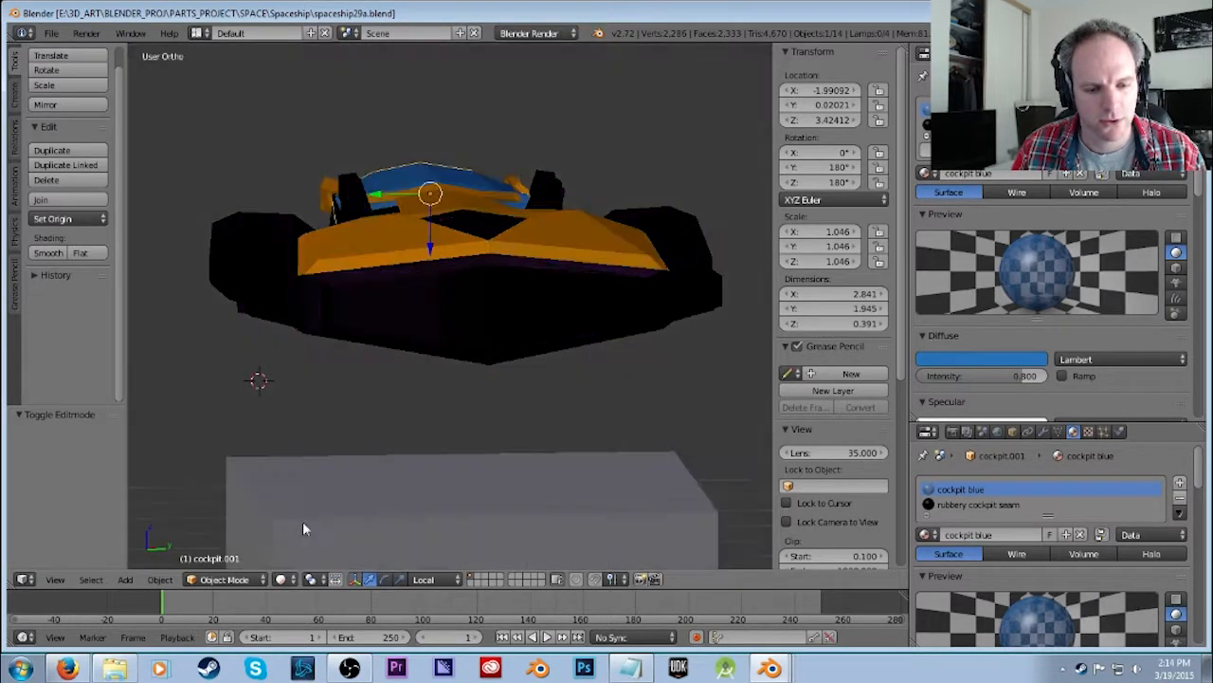
Edit the ship's hull mesh in wireframe and select the two mirrored exhaust panel faces at its rear.
scroll(508, 384, up, 1)
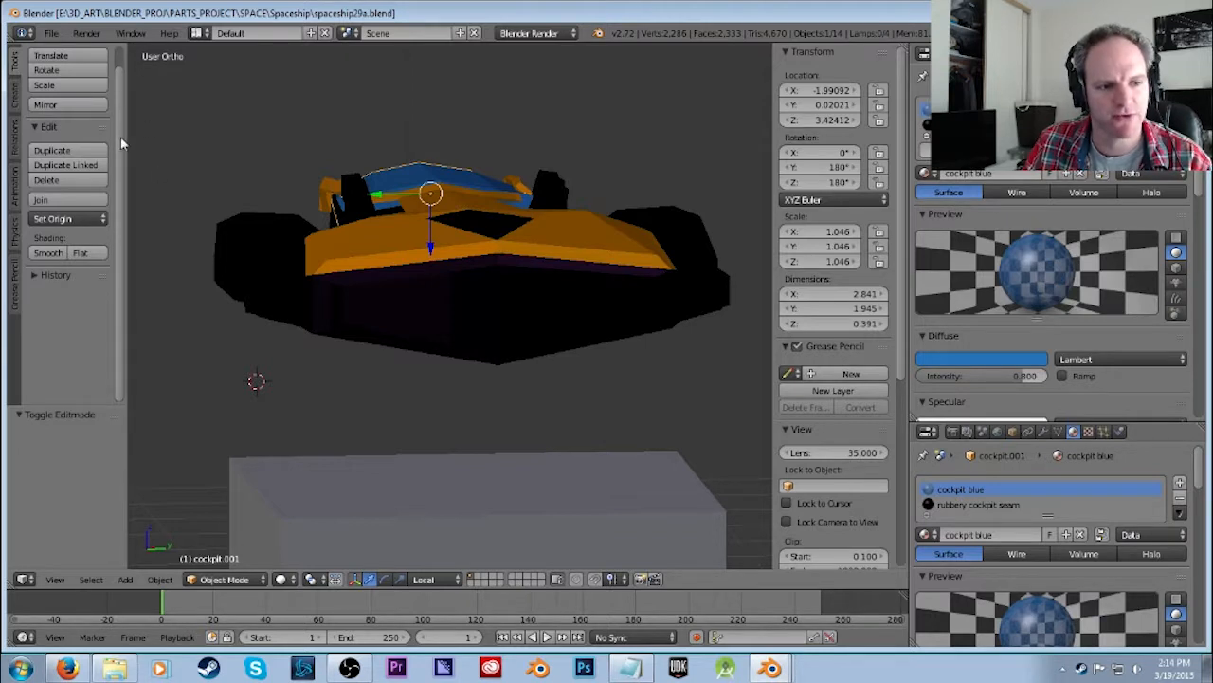
scroll(113, 106, up, 1)
click(282, 578)
click(286, 543)
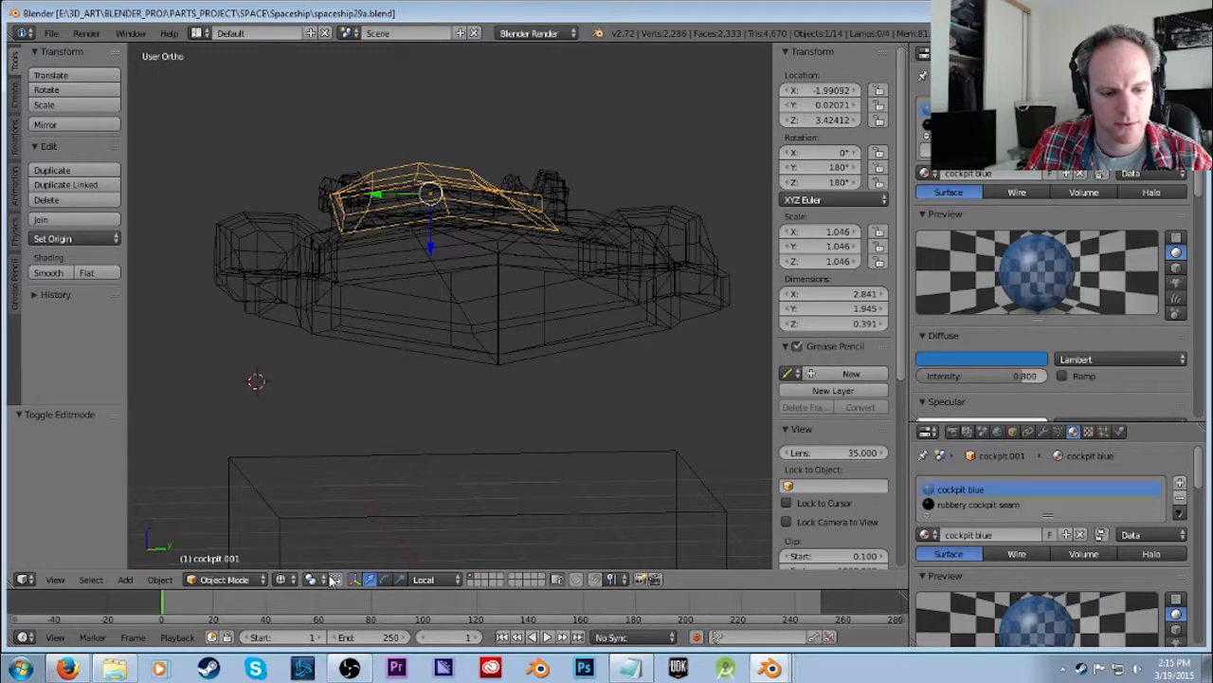
right_click(443, 309)
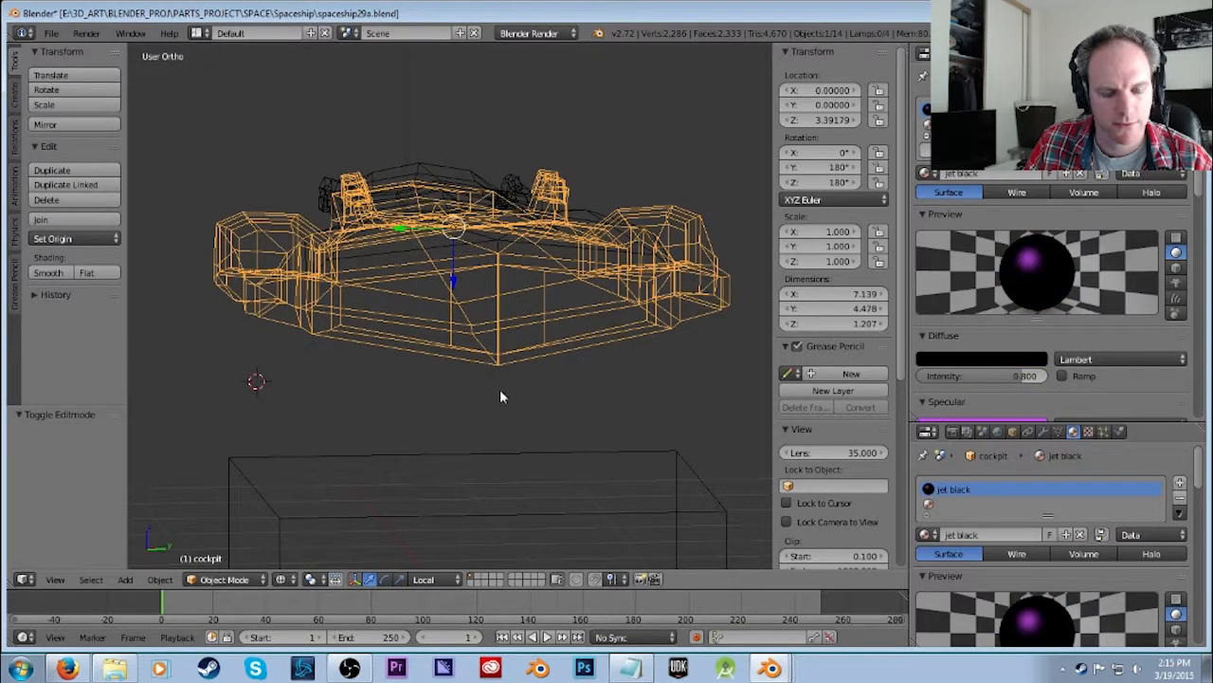
key(Tab)
scroll(493, 376, up, 1)
mouse_move(493, 376)
middle_down()
mouse_move(528, 385)
mouse_move(521, 407)
mouse_move(509, 388)
mouse_move(490, 389)
middle_up()
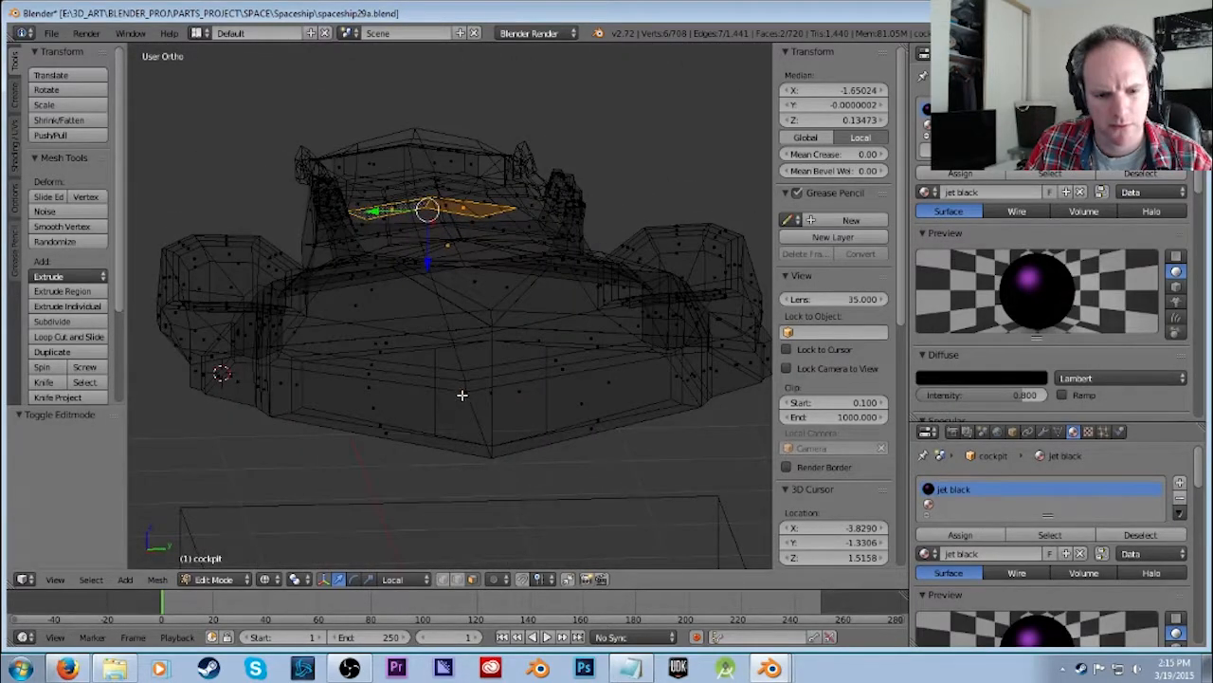
right_click(460, 395)
right_click(378, 388)
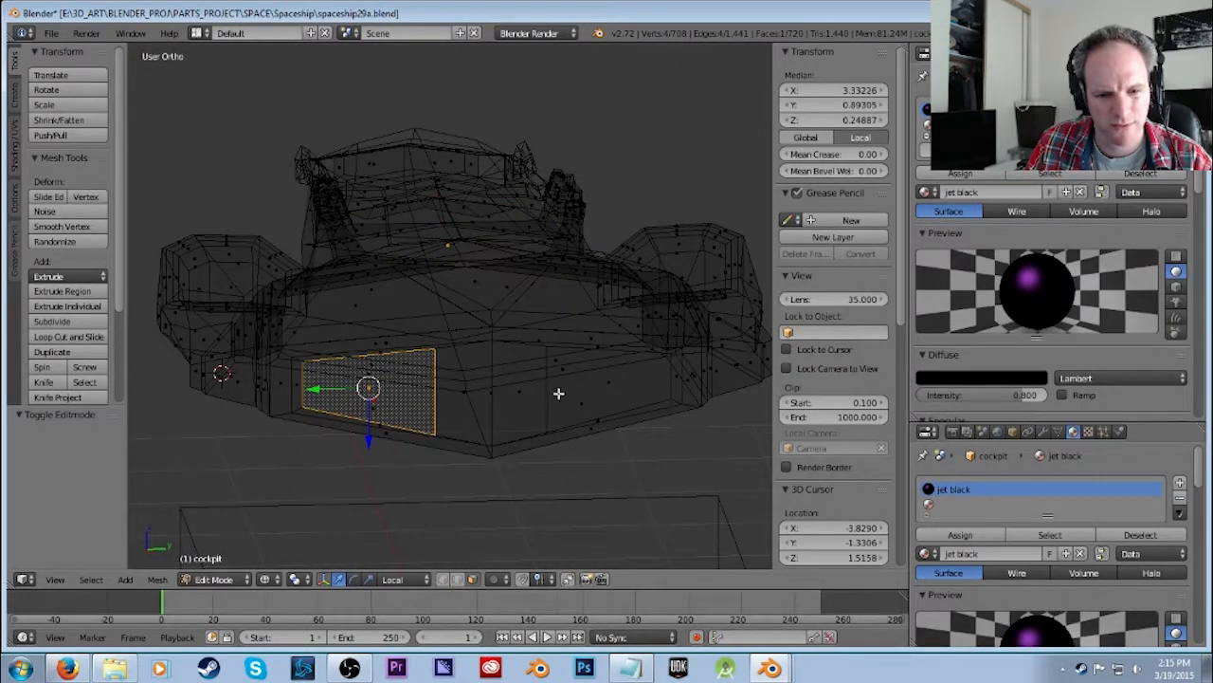
shift+right_click(613, 384)
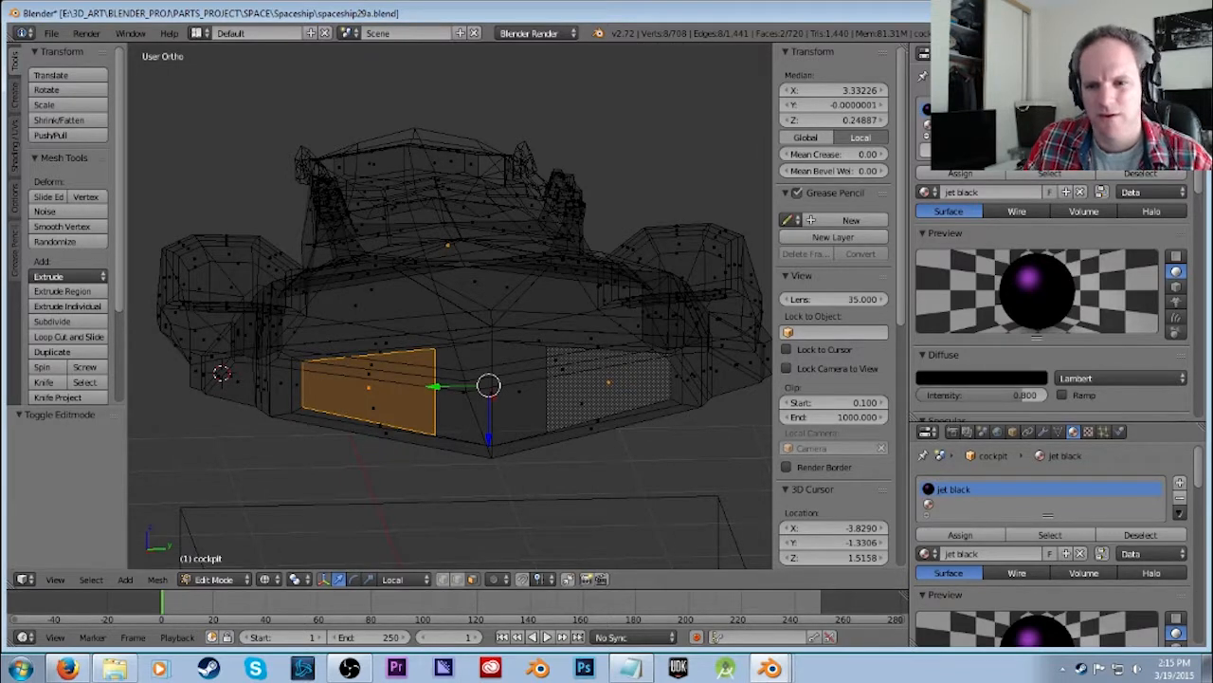
click(934, 193)
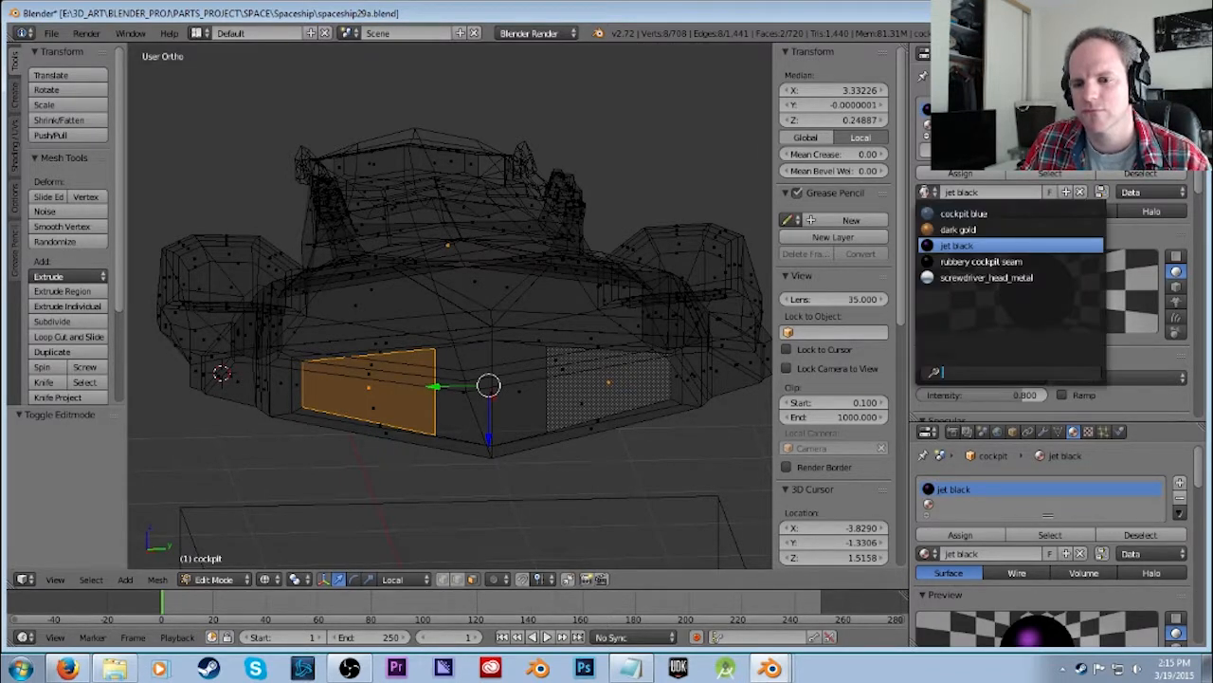
click(1067, 192)
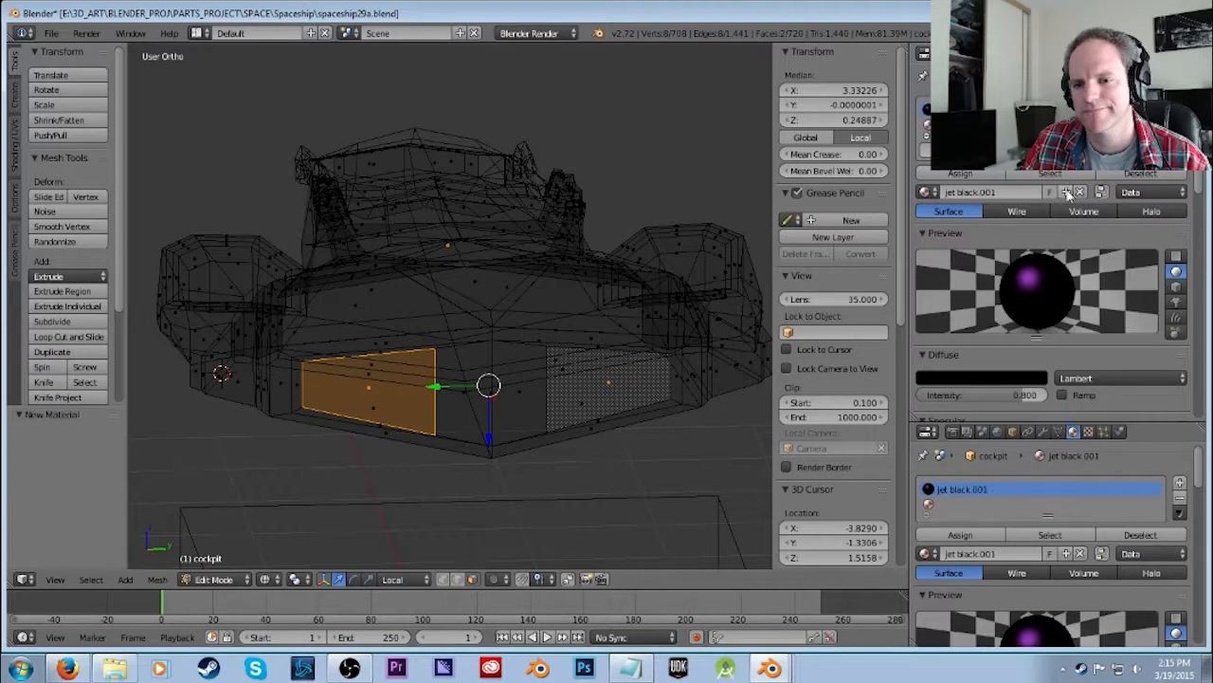
click(1081, 191)
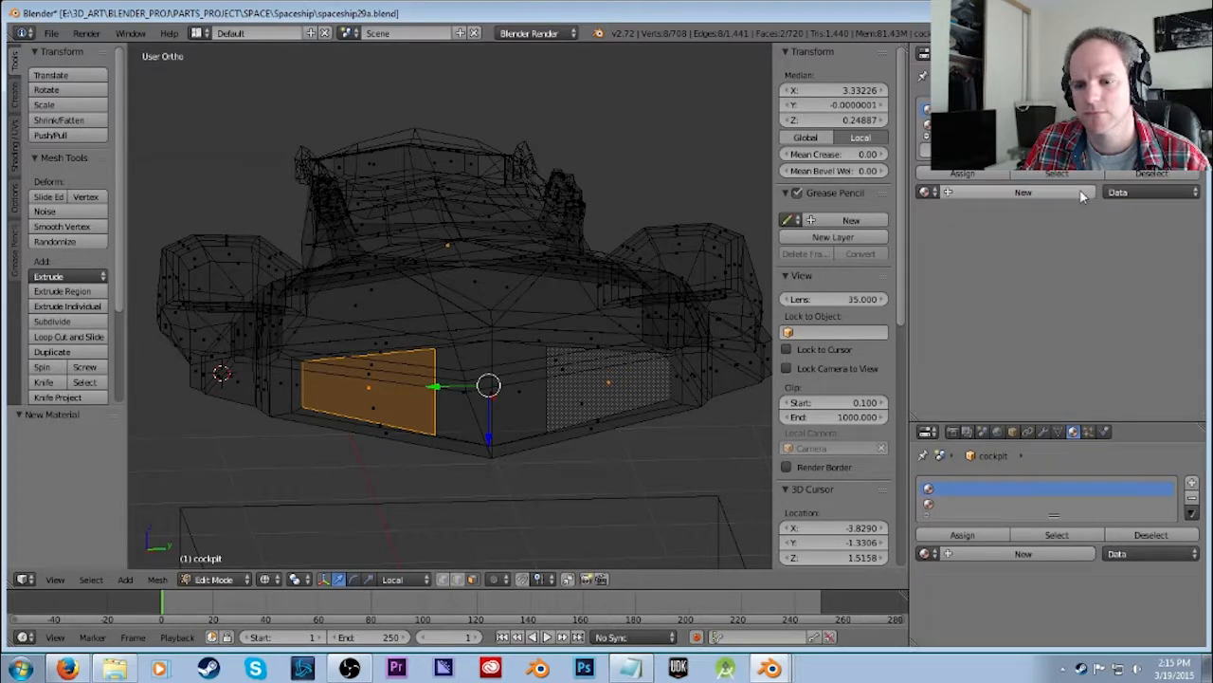
click(925, 192)
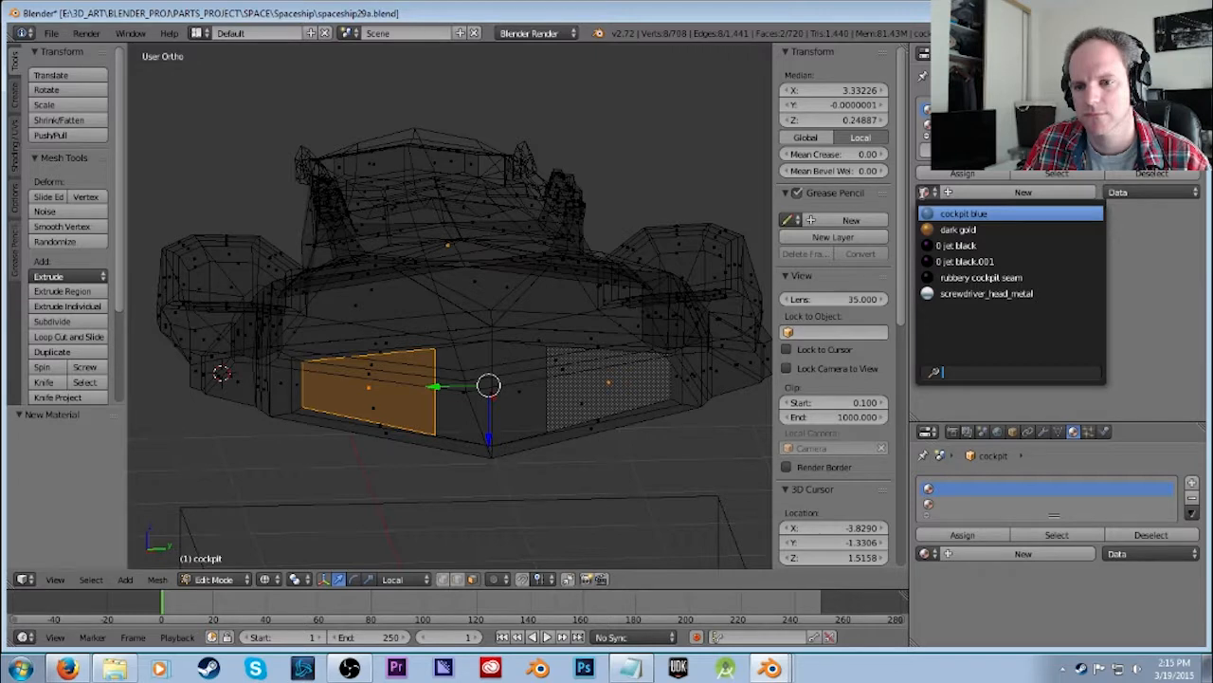
click(965, 245)
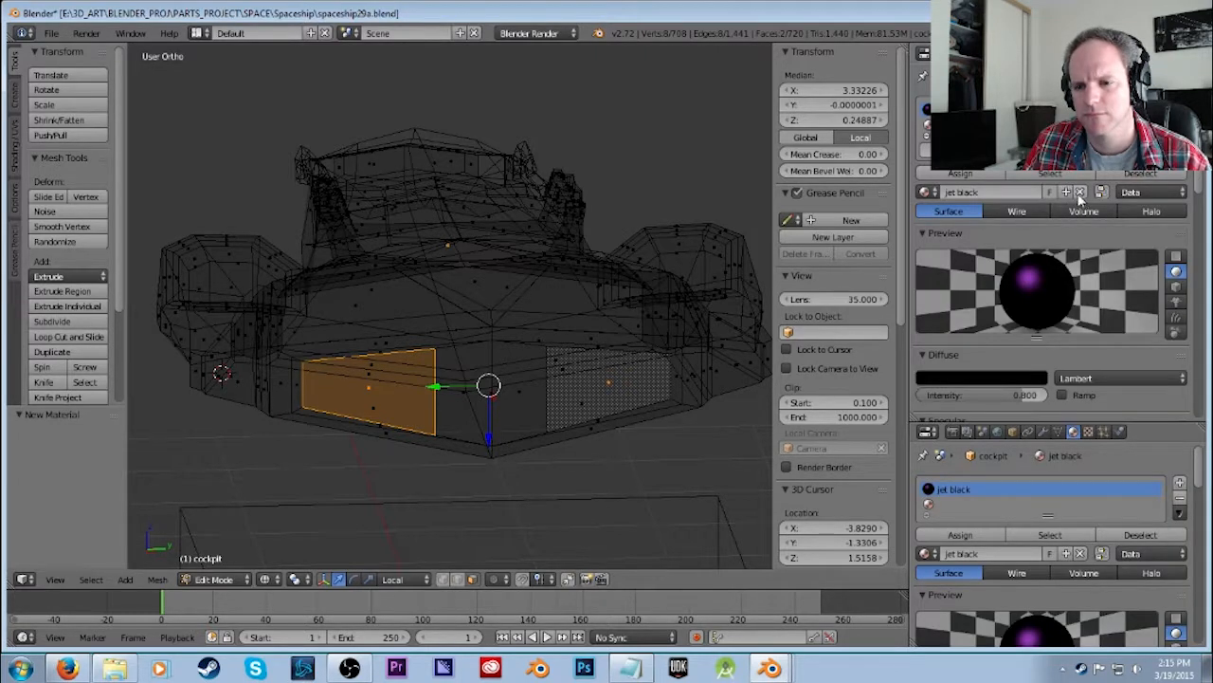
click(929, 194)
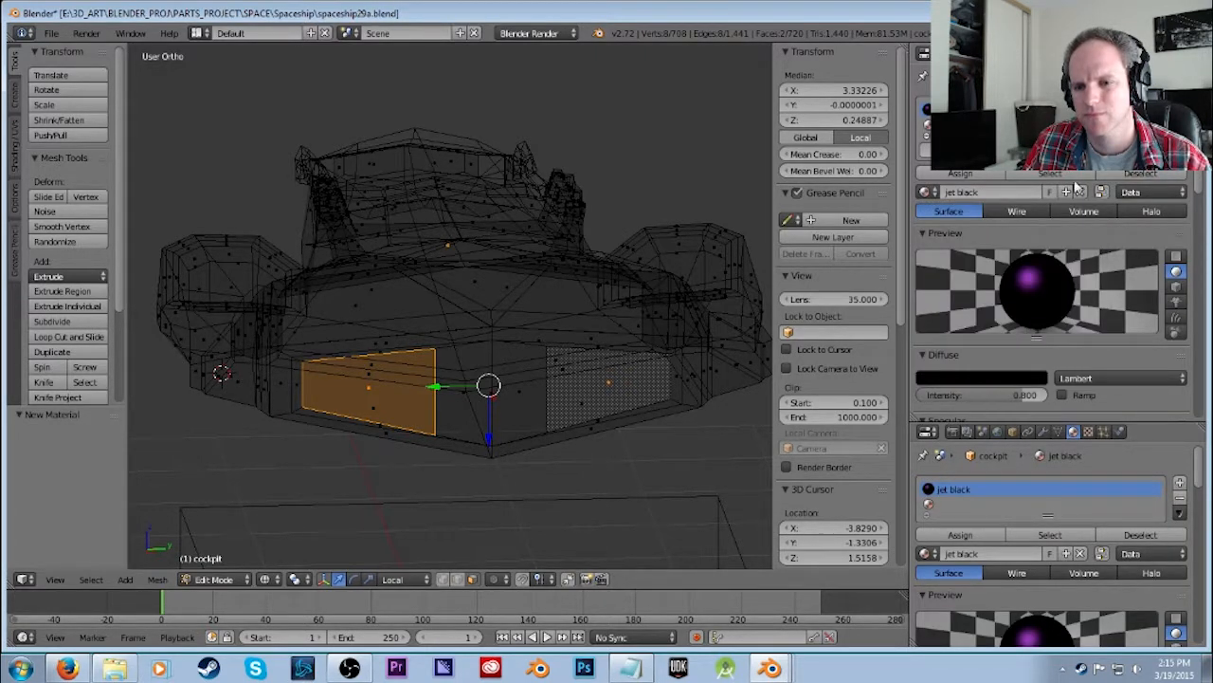
Create a new material in the hull's empty second slot and set its diffuse color to bright red.
click(1179, 482)
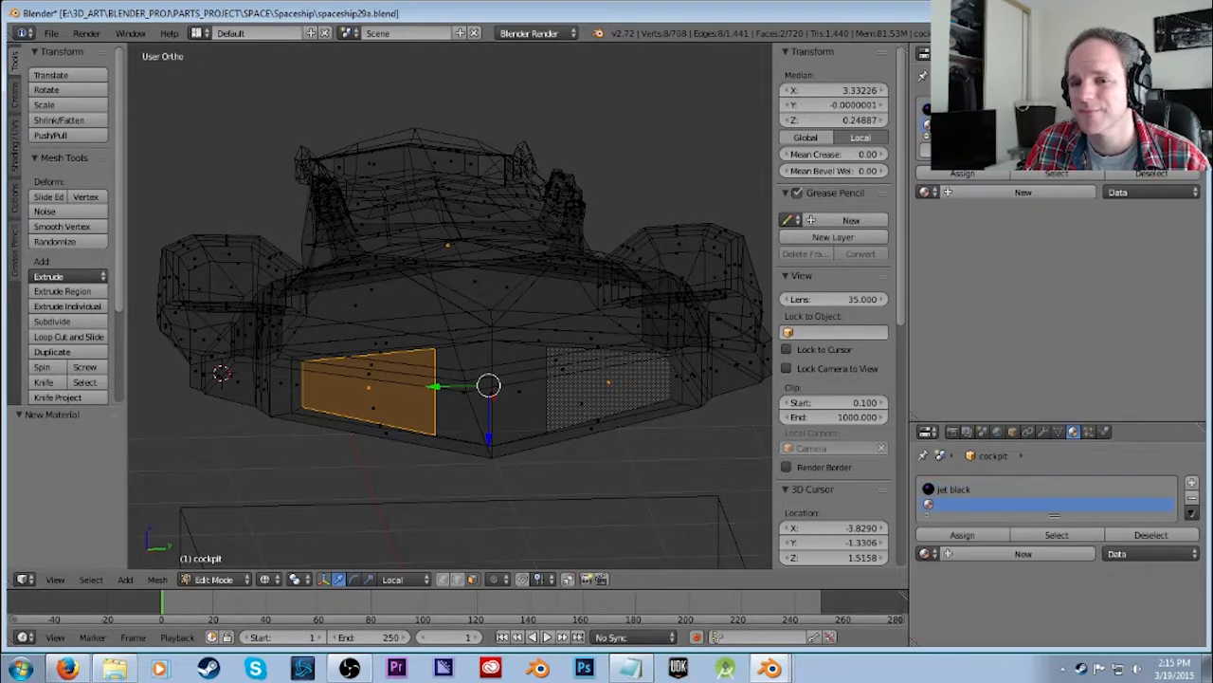
click(995, 192)
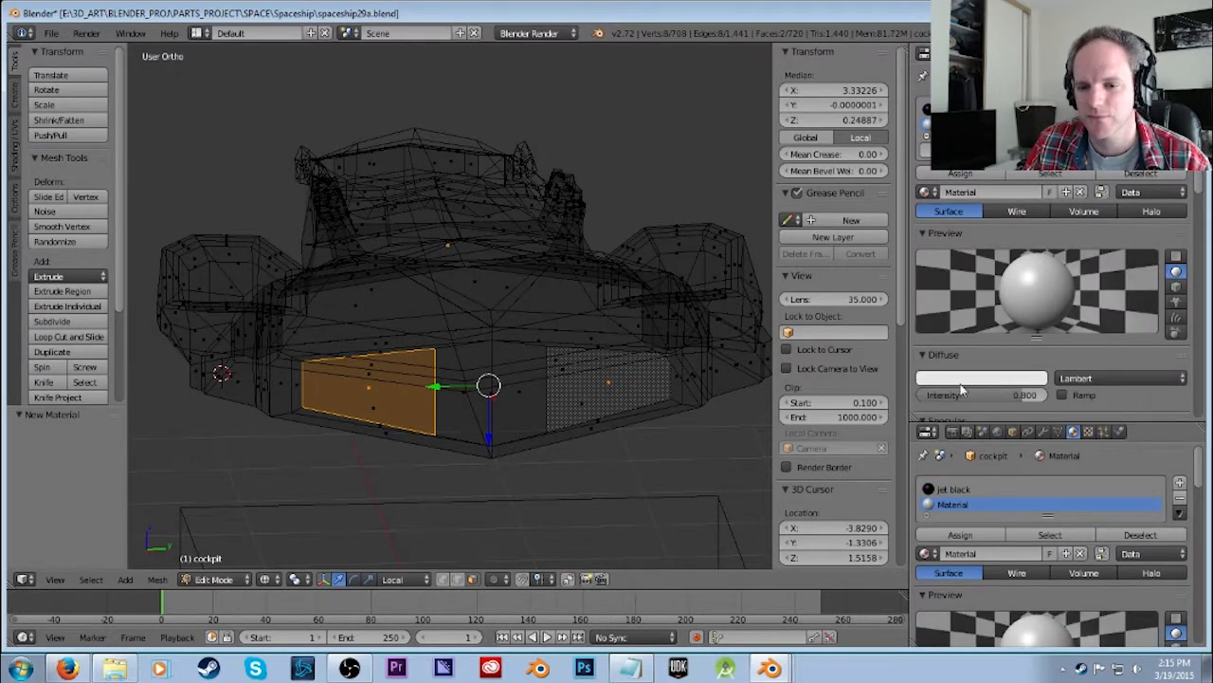
click(962, 379)
click(983, 282)
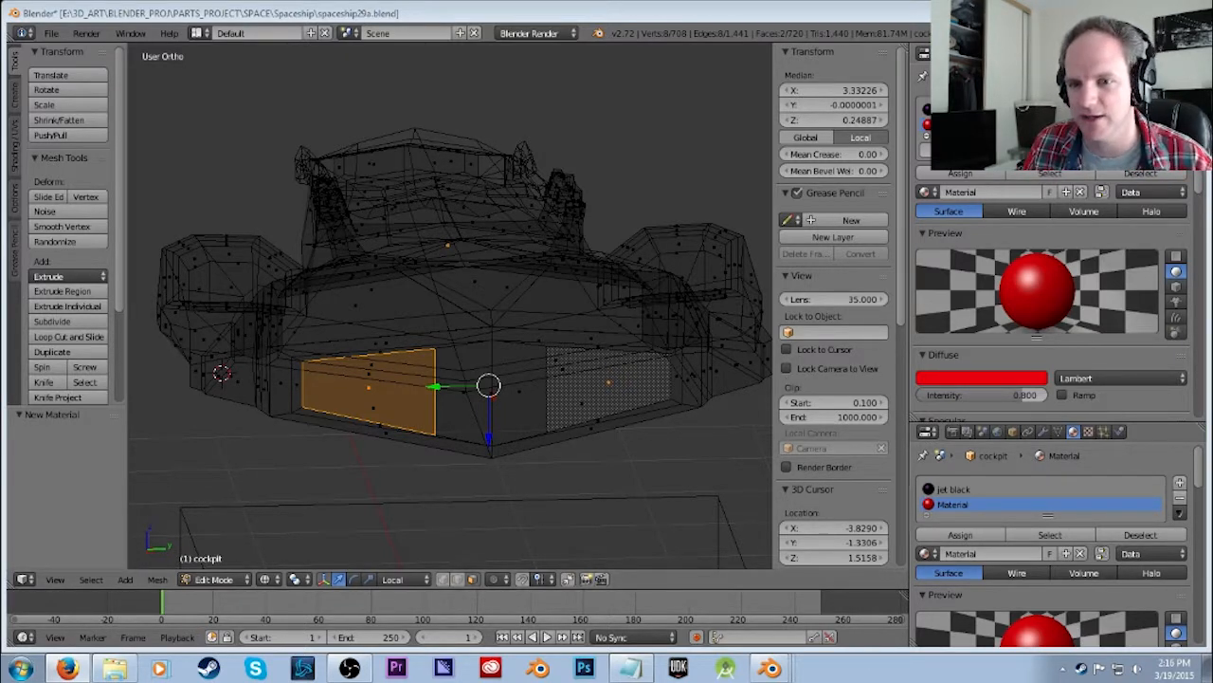
Try to remove the jet black material slot from the hull while in Edit Mode.
click(953, 490)
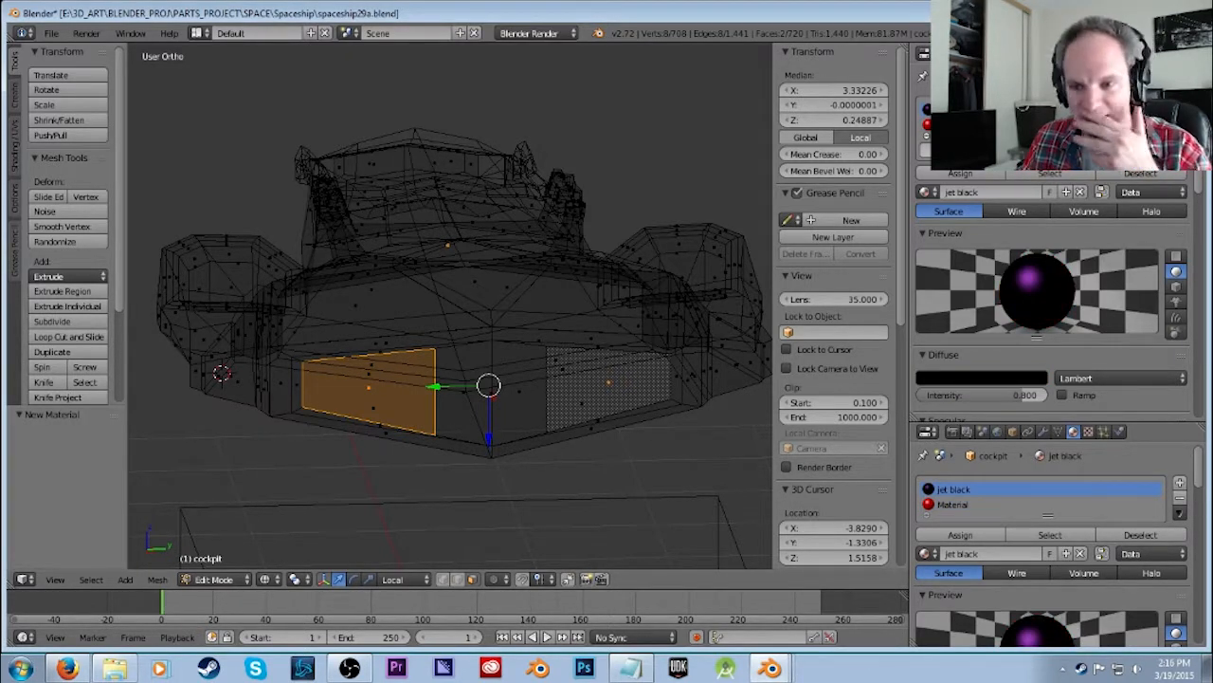
click(1179, 499)
click(953, 505)
click(953, 489)
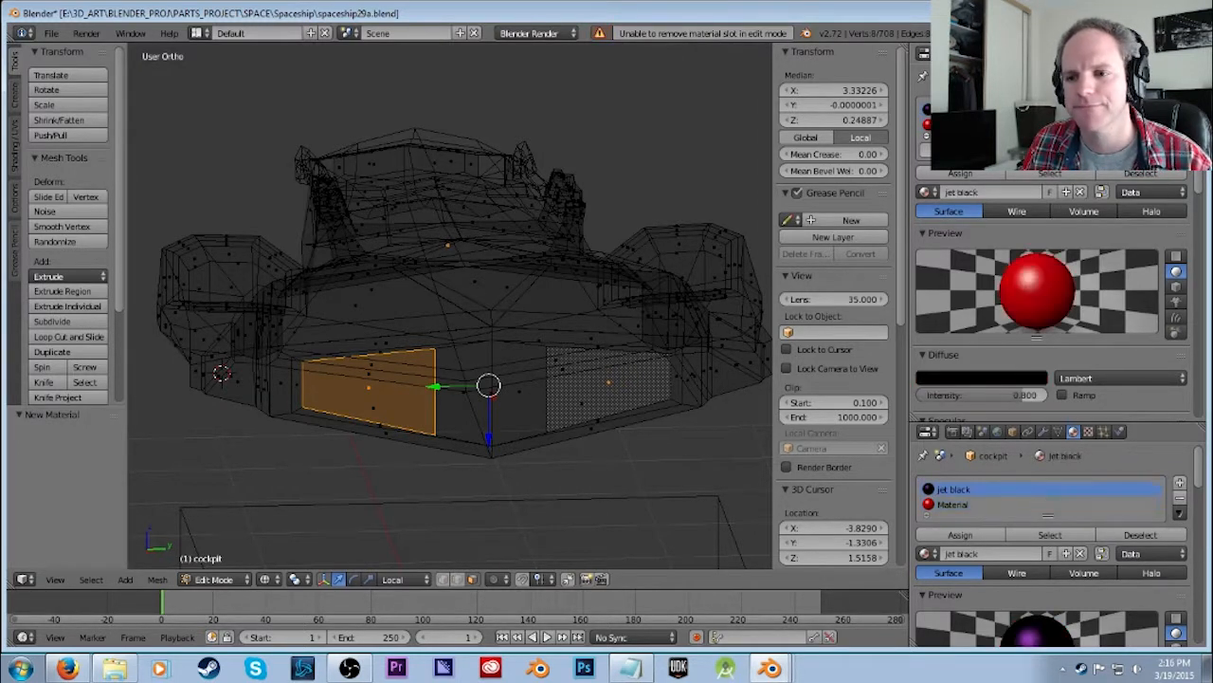
Assign the red material to the selected rear faces, clear the selection and display the ship in Material shading.
click(953, 504)
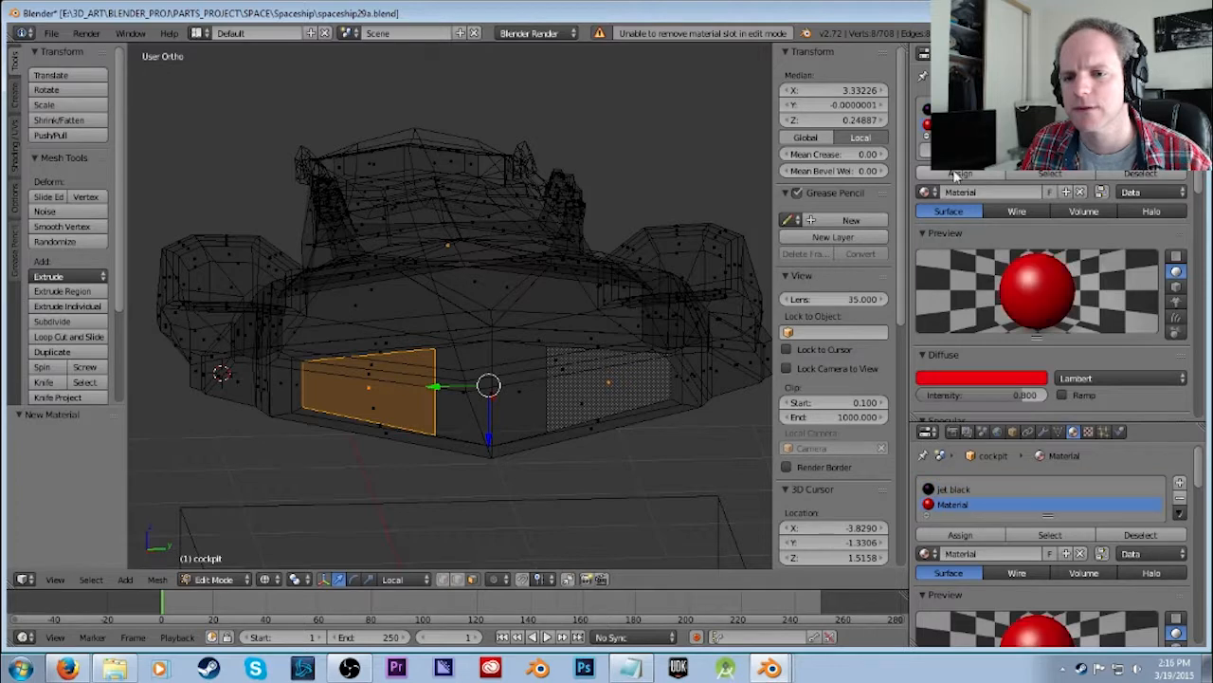
key(a)
scroll(615, 454, down, 2)
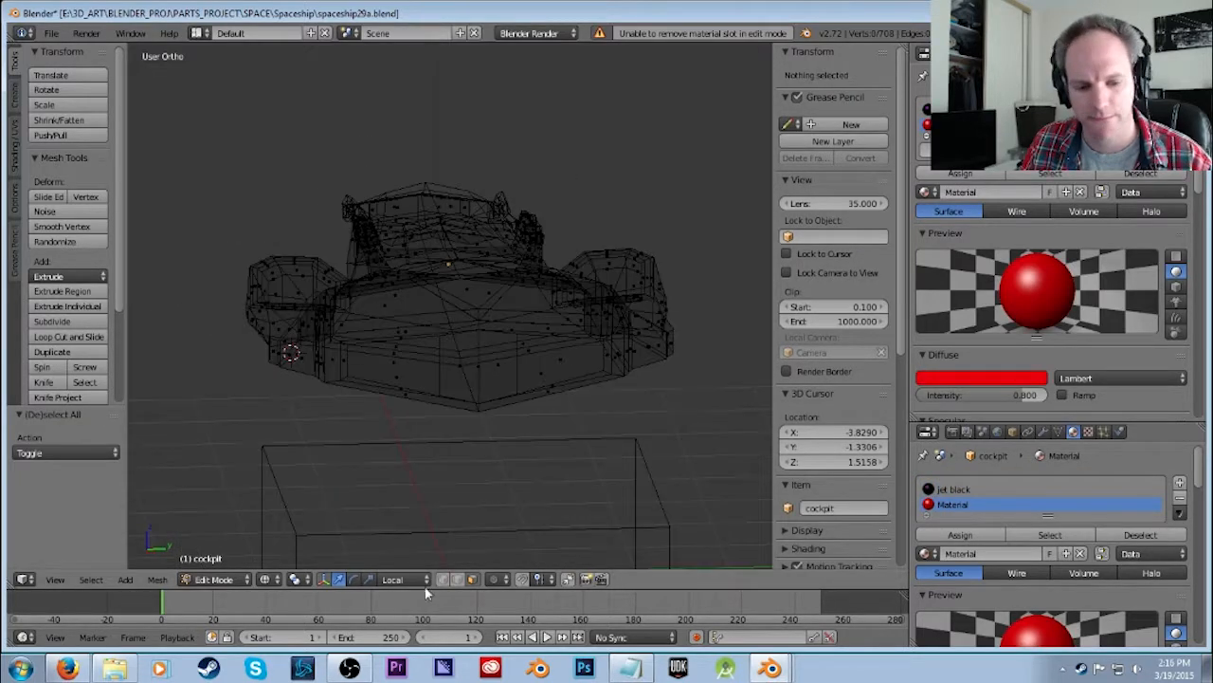
click(269, 579)
click(285, 494)
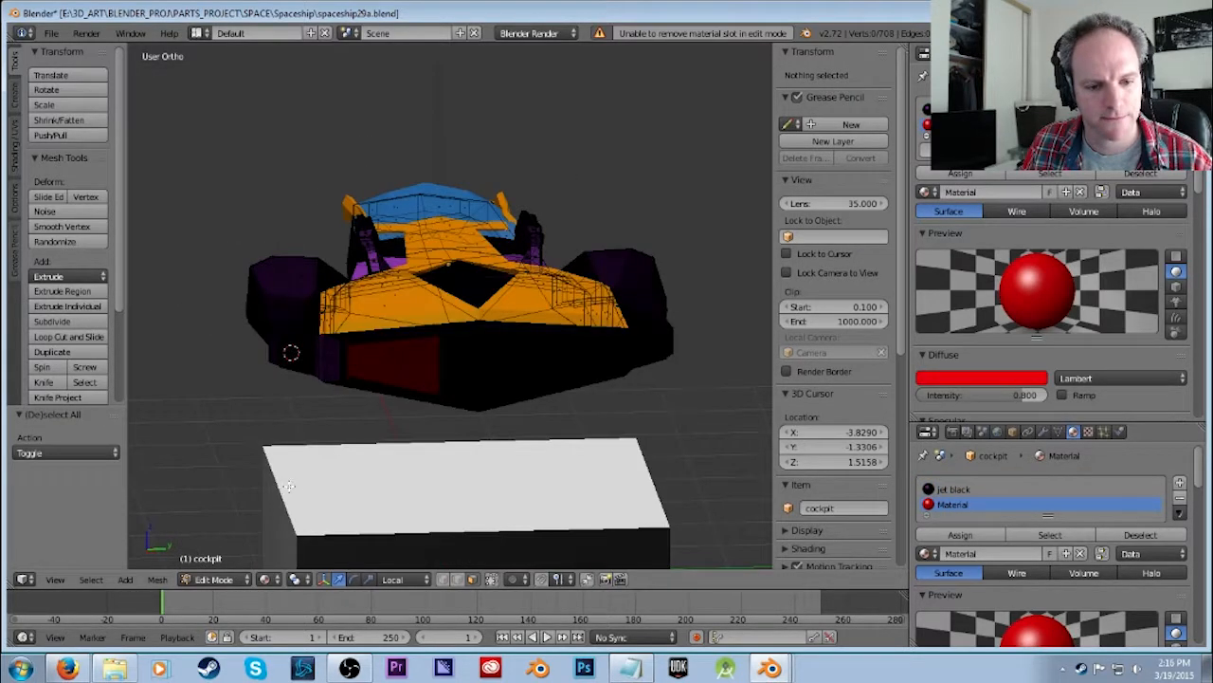
Render the scene from the current camera to check the ship's materials.
key(a)
key(a)
key(F12)
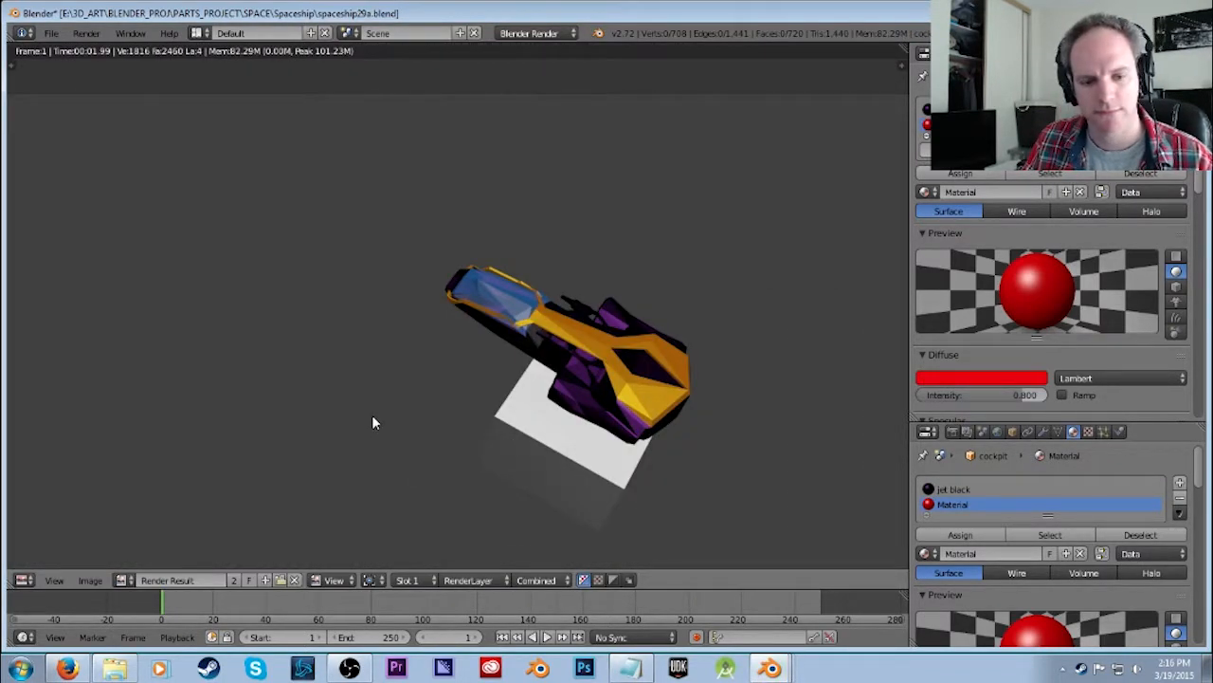
key(Escape)
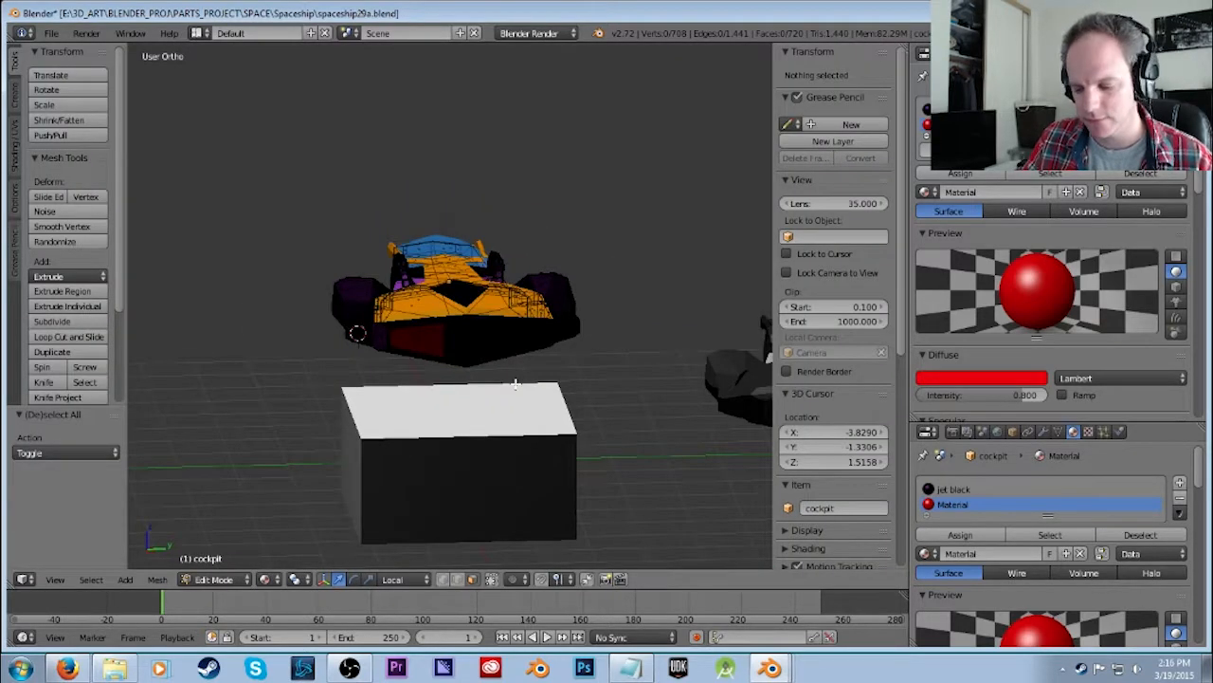
Look through the camera and fly it with walk navigation to reframe the ship from above.
key(KP_0)
key(shift+f)
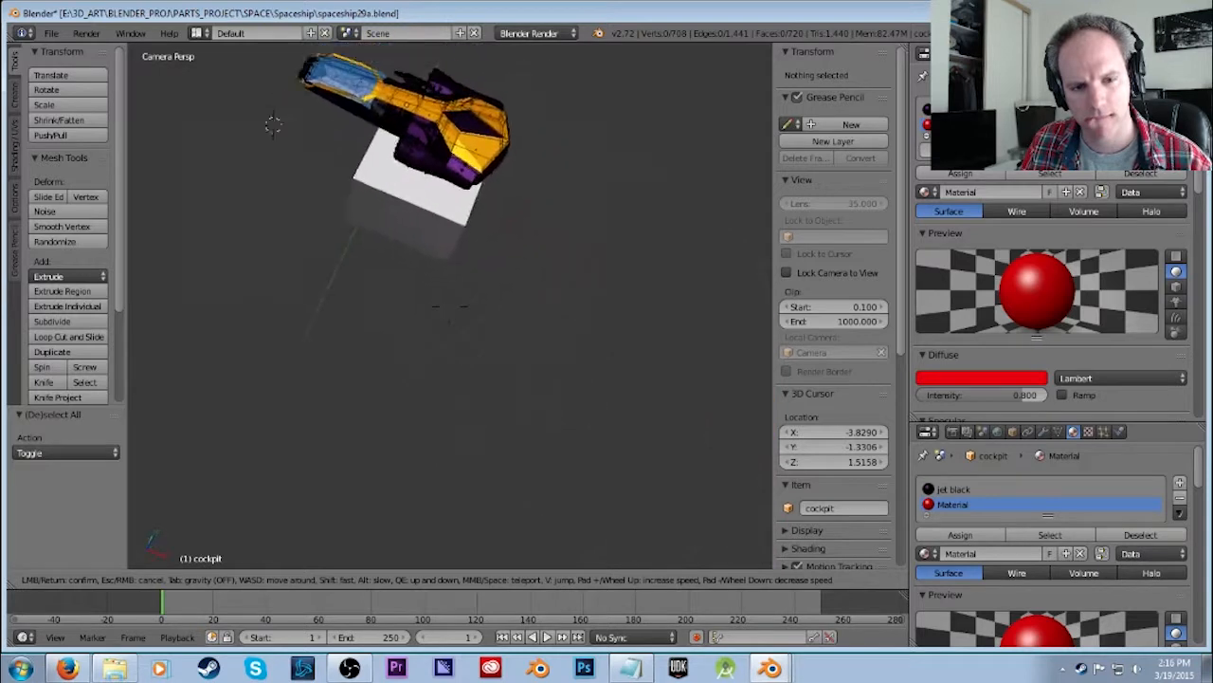
click(452, 306)
key(shift+f)
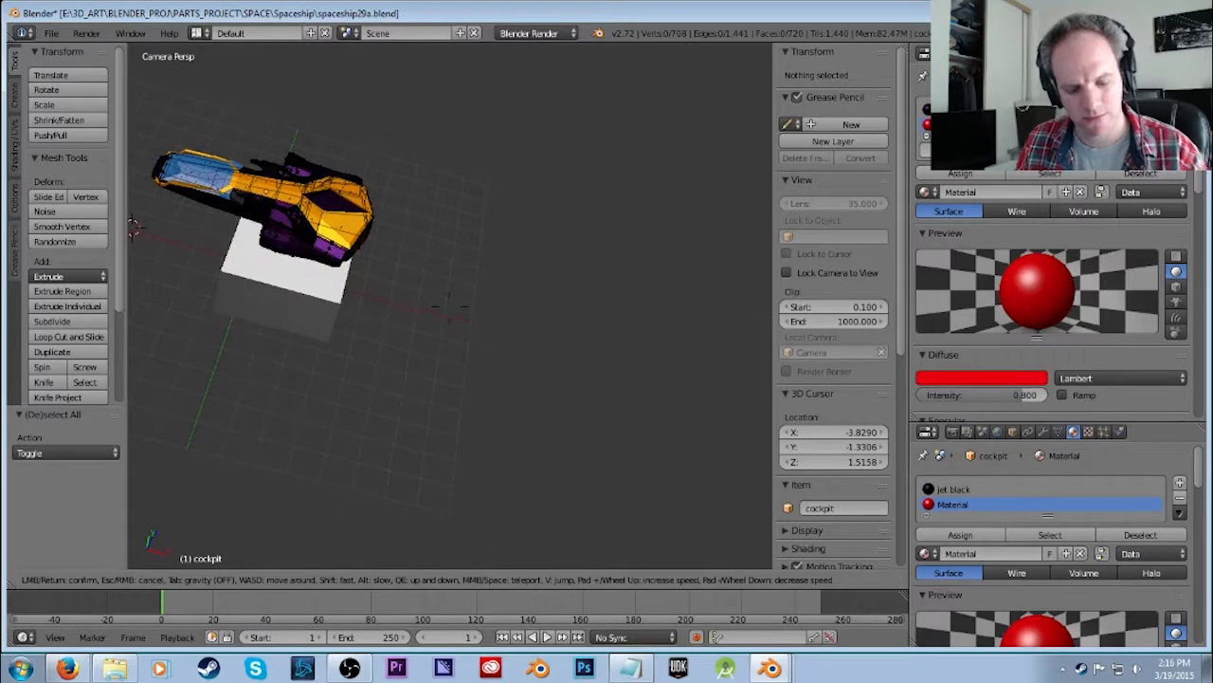
click(450, 303)
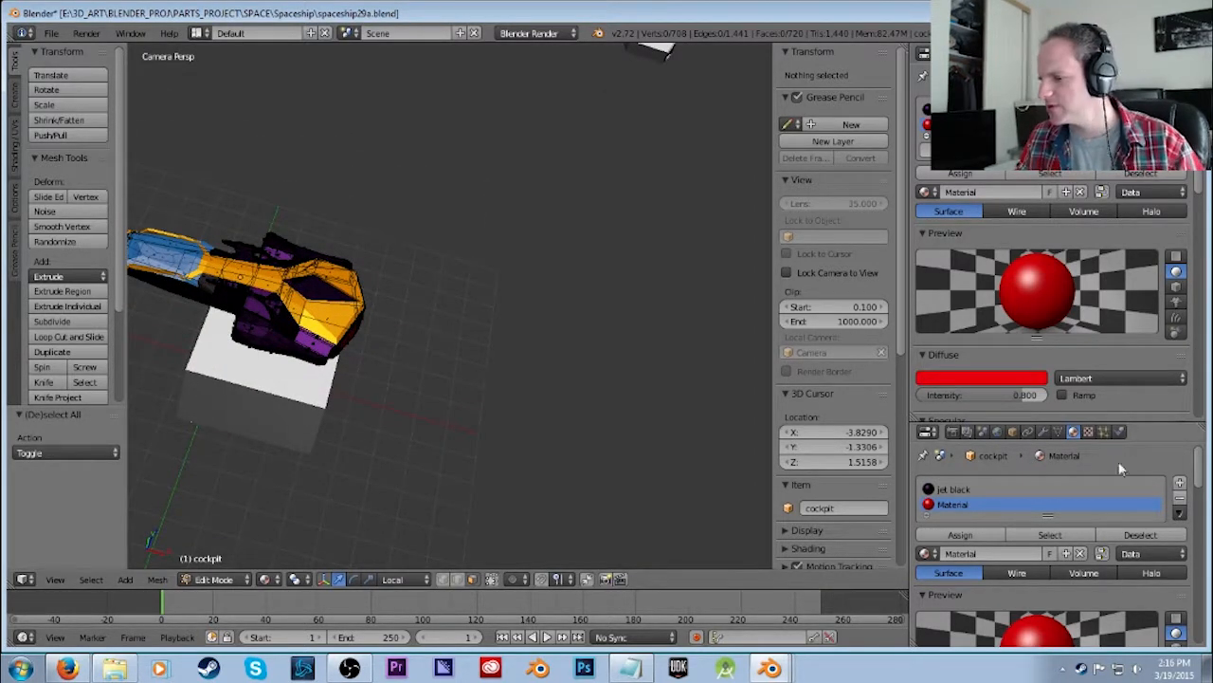
click(512, 390)
scroll(514, 391, down, 3)
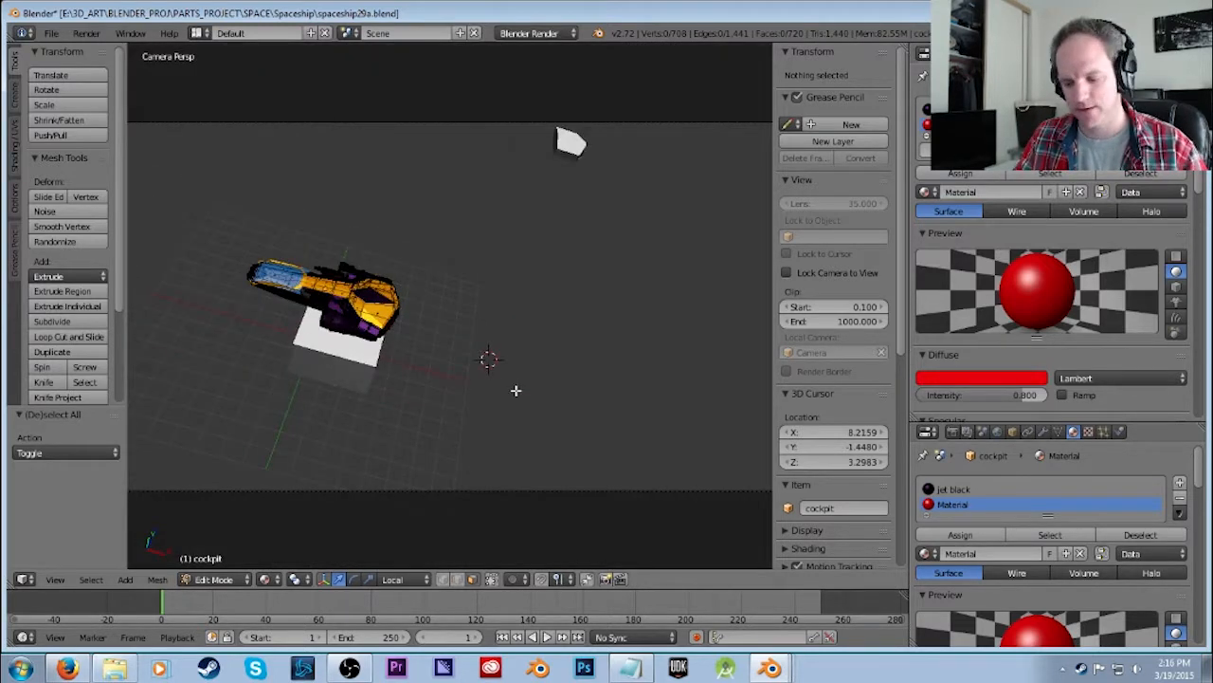
scroll(613, 388, up, 2)
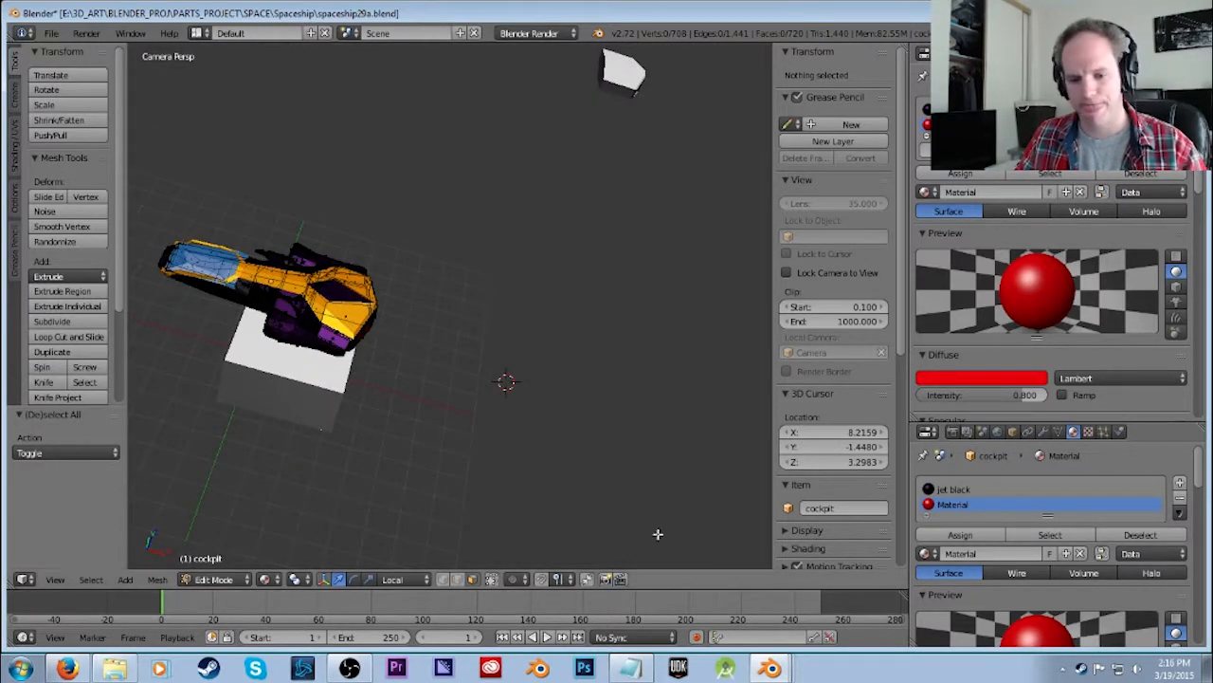
Return to Object Mode, move the camera behind the ship to about X 21.87, Y 1.48 and rotate it to about 105° in Z.
click(633, 427)
key(Tab)
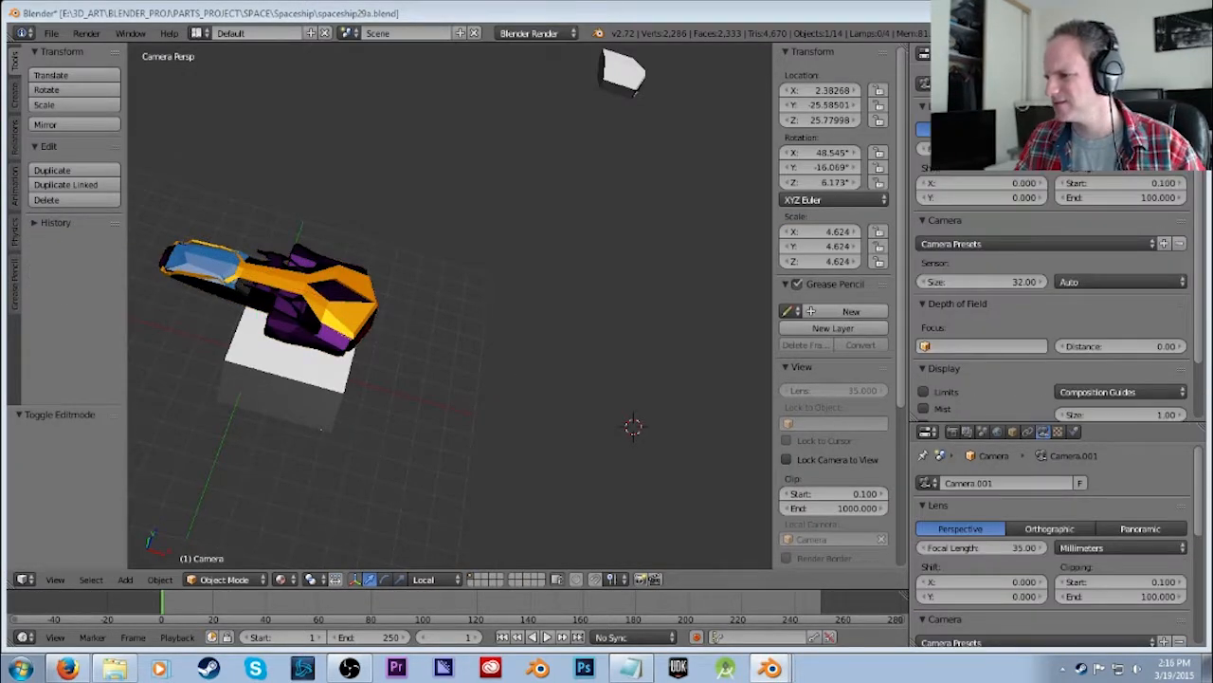
key(g)
key(r)
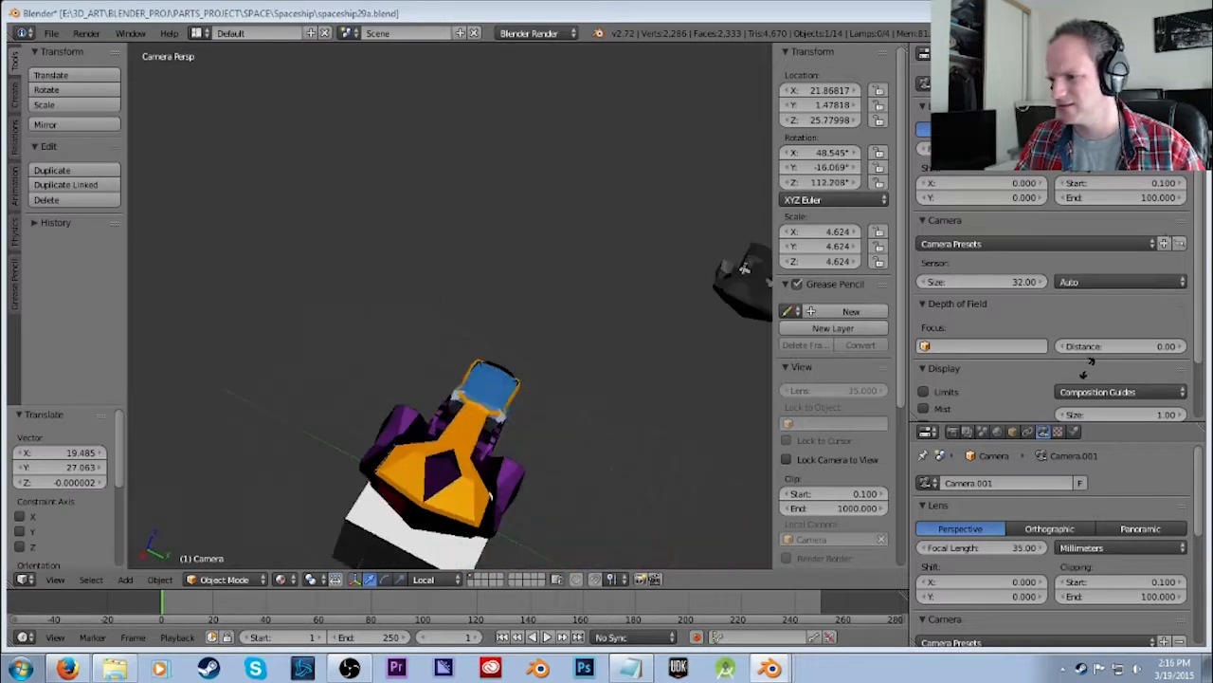
click(1090, 367)
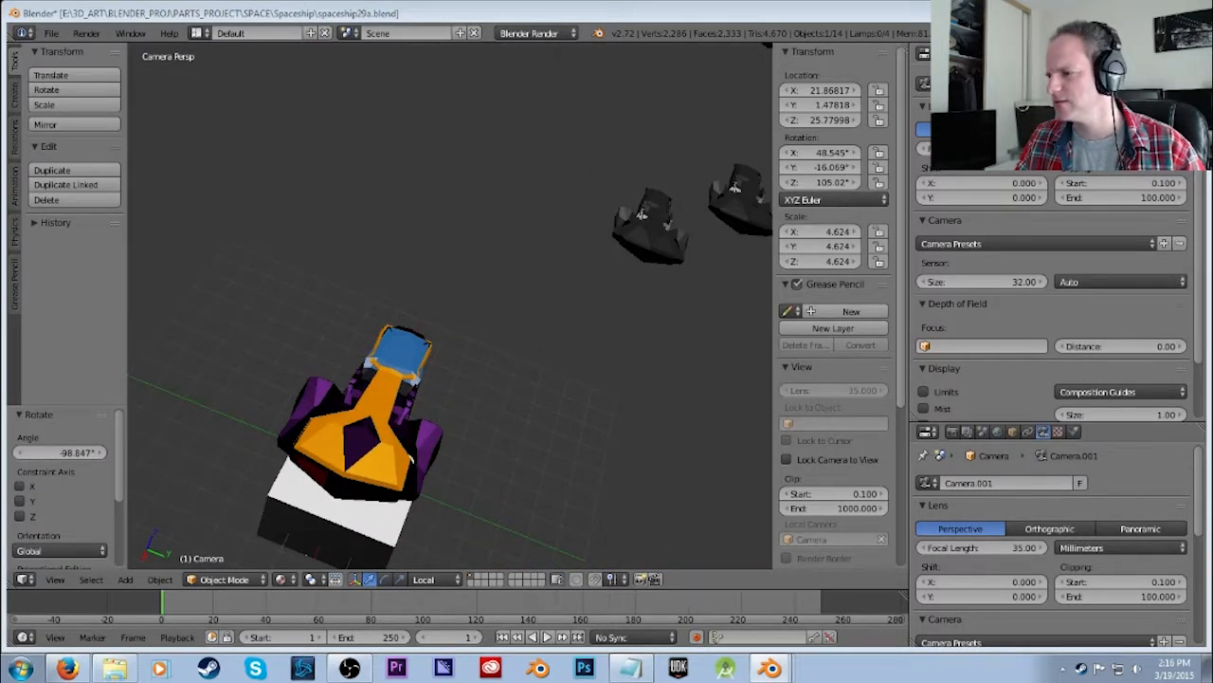
Lower the camera to about Z 10.24 and rotate it to about 71° in X and 86° in Z.
key(g)
key(z)
click(411, 460)
key(r)
key(r)
click(1088, 368)
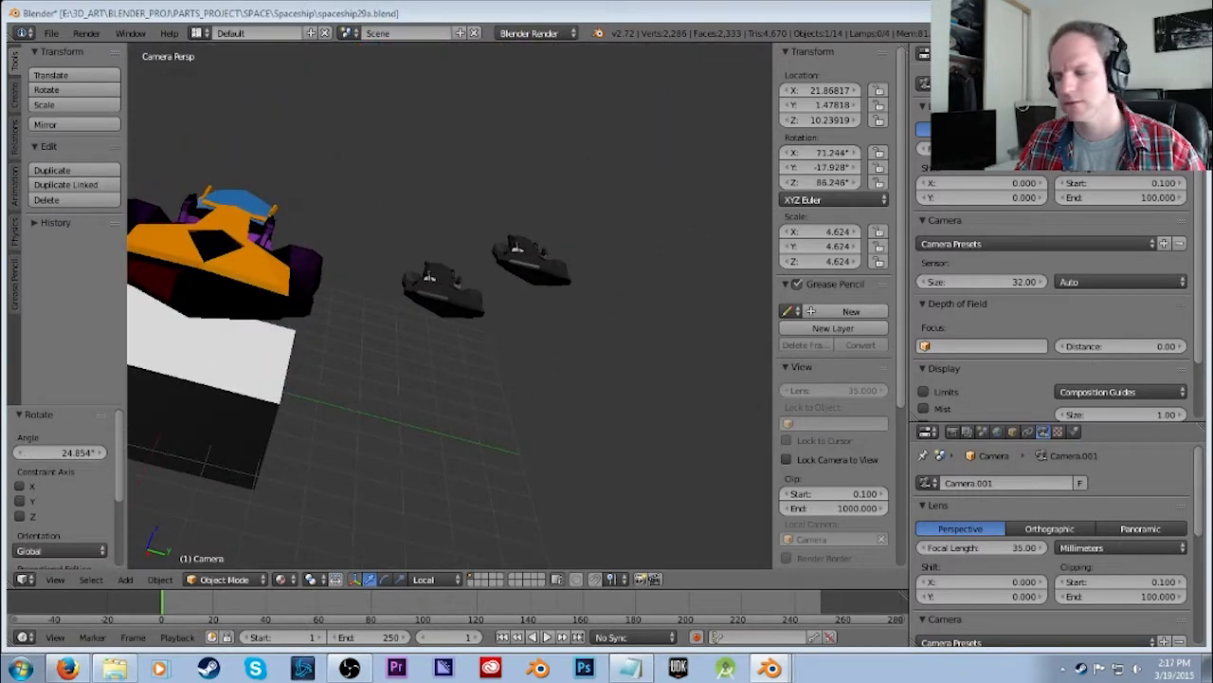
Move the camera lower and closer to the ship's rear, to about X 19.50, Y 0.51, Z 6.06.
key(g)
key(z)
click(600, 451)
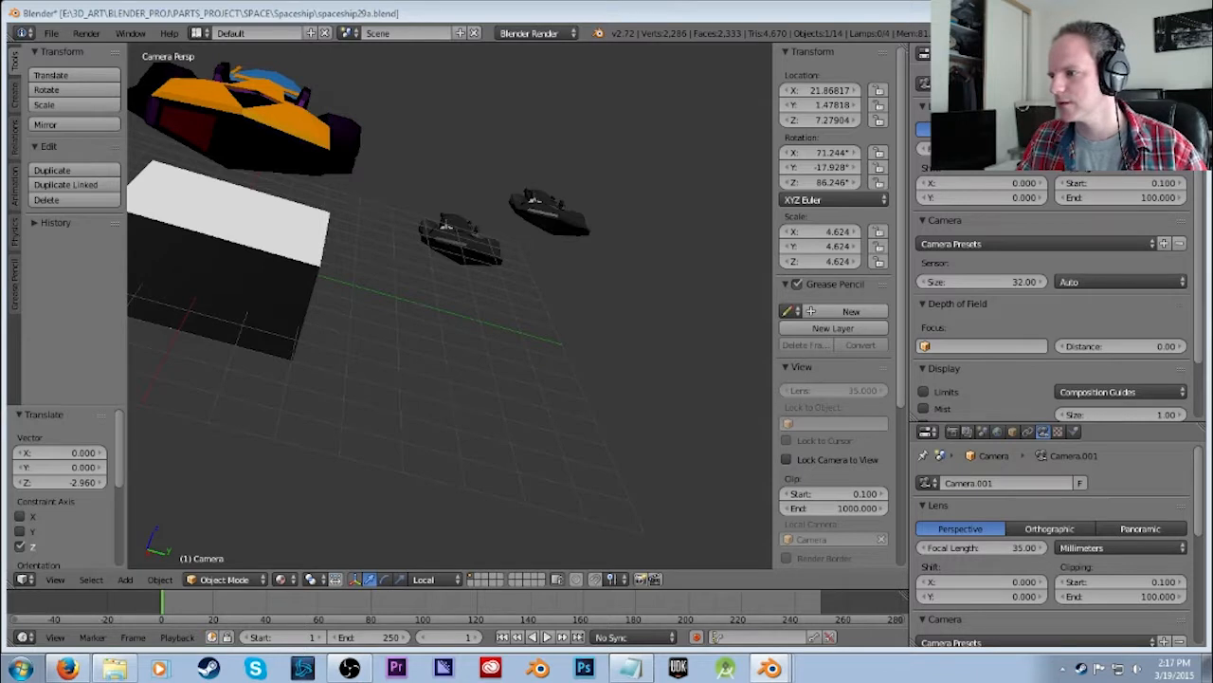
key(g)
key(z)
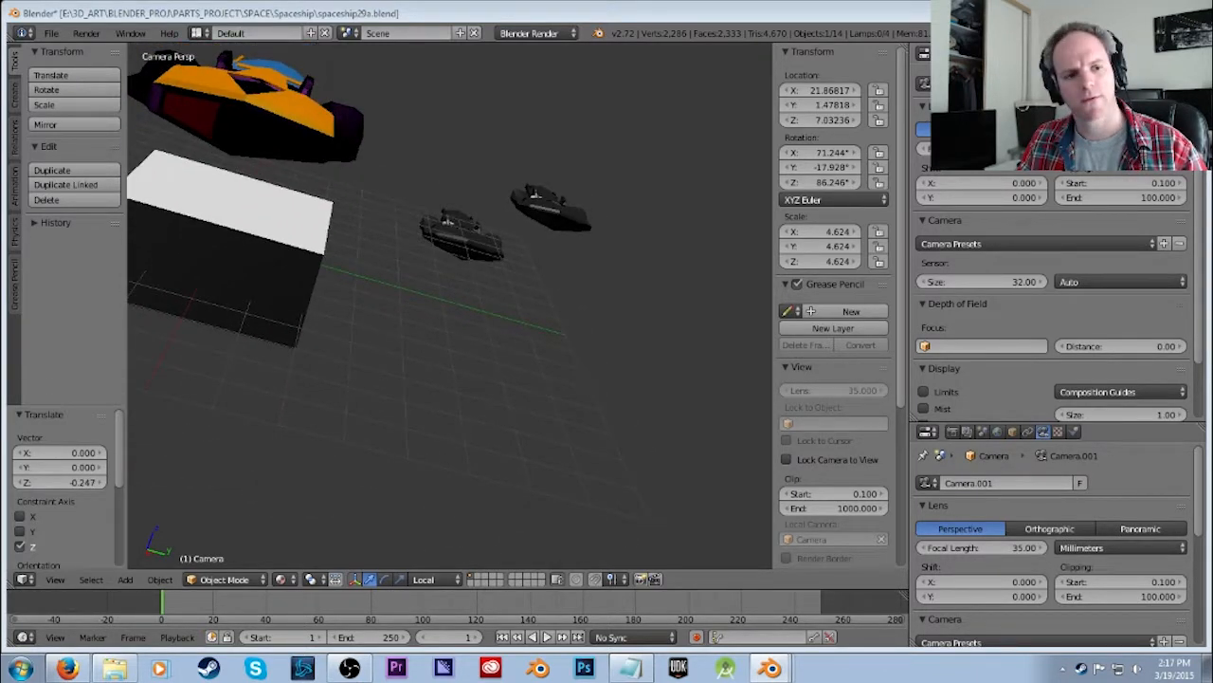
key(g)
key(x)
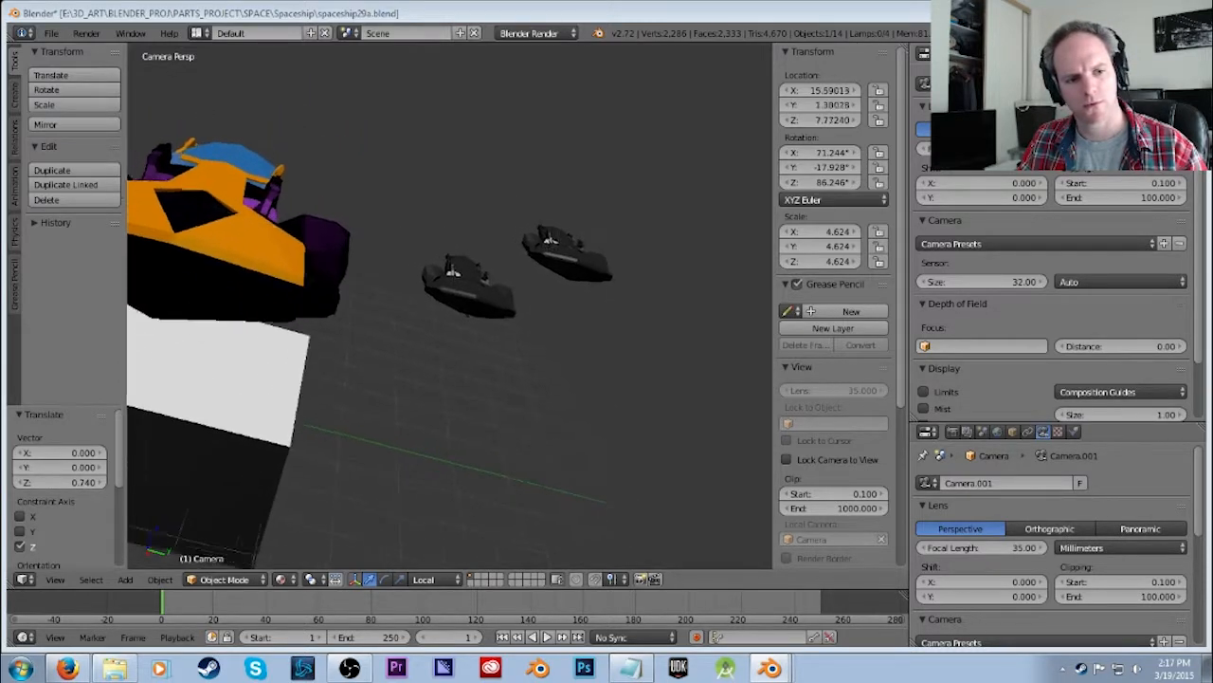
key(Return)
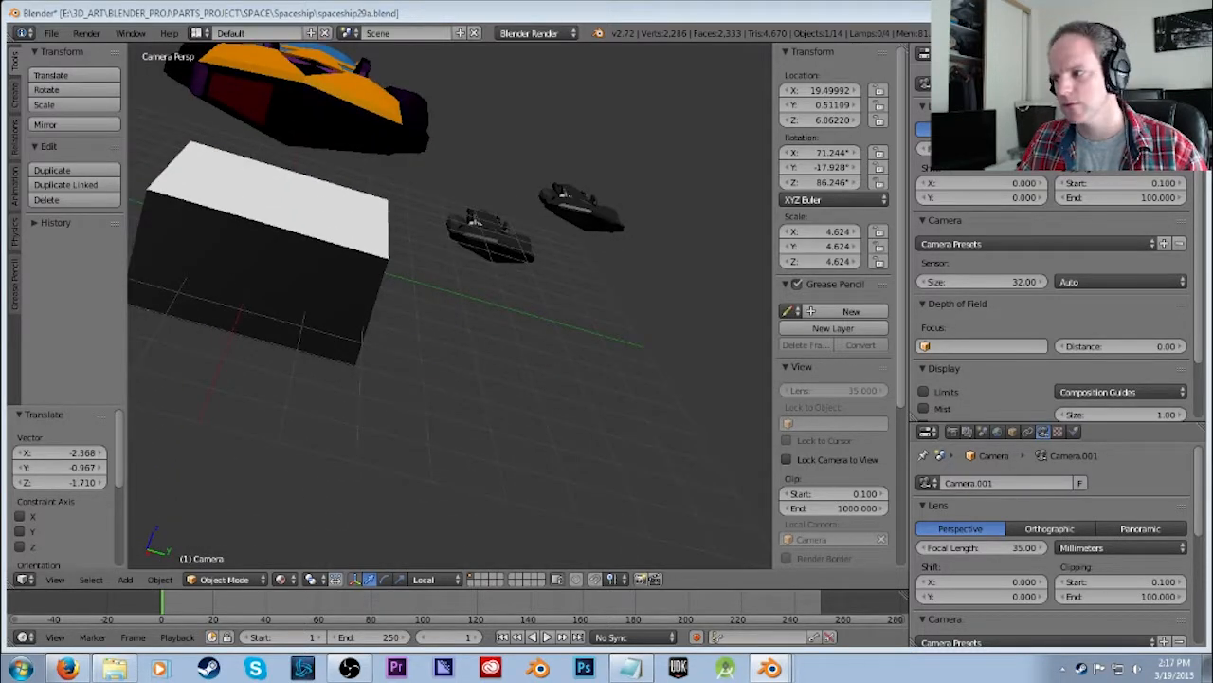
Bring the camera close behind the ship at about X 12.16, Y -1.04, Z 5.87 so that the ship fills the frame.
key(g)
key(z)
key(z)
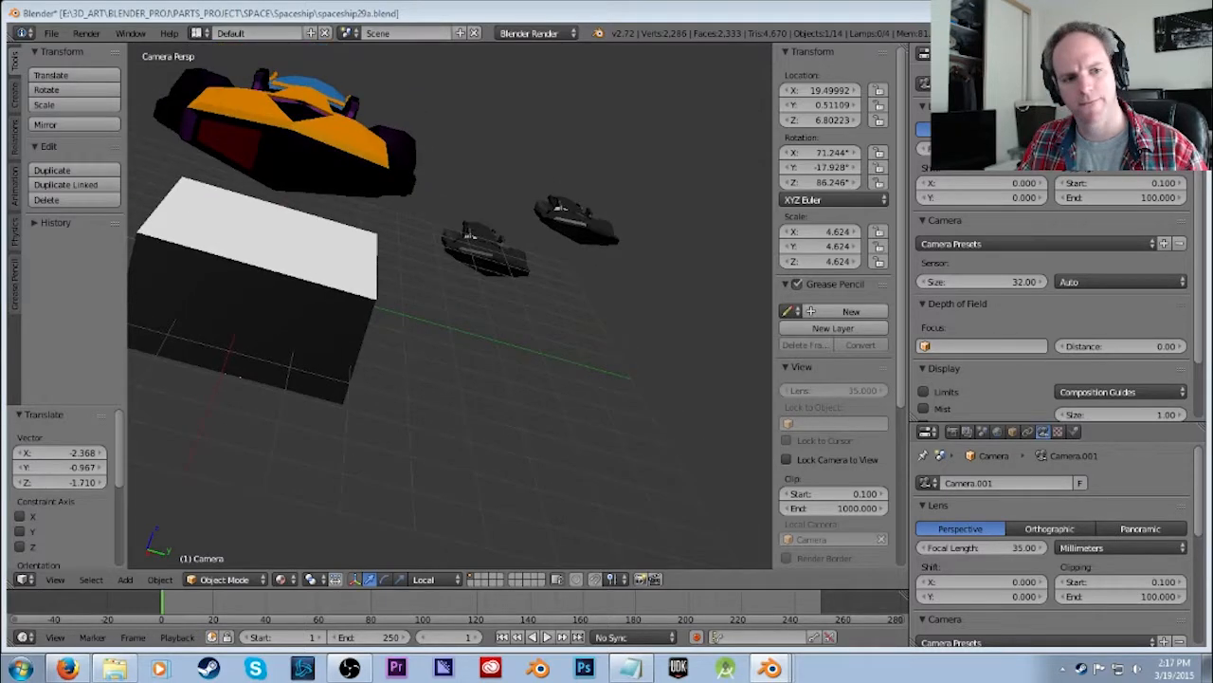
key(Return)
key(g)
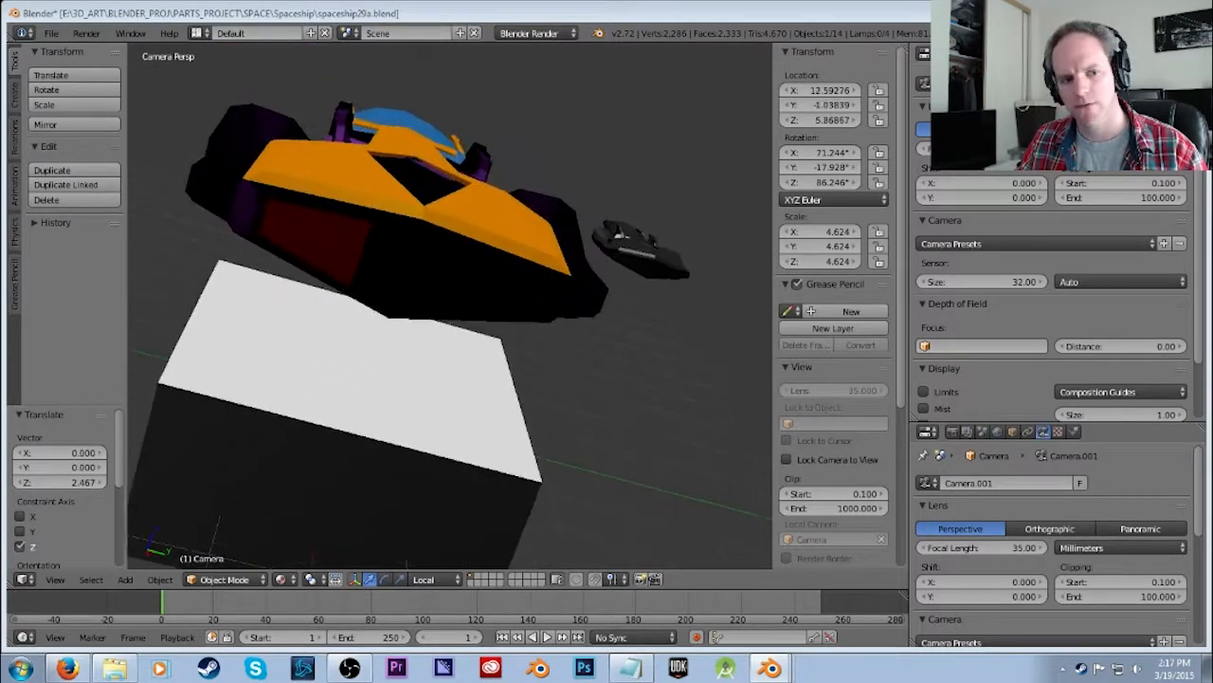
key(Return)
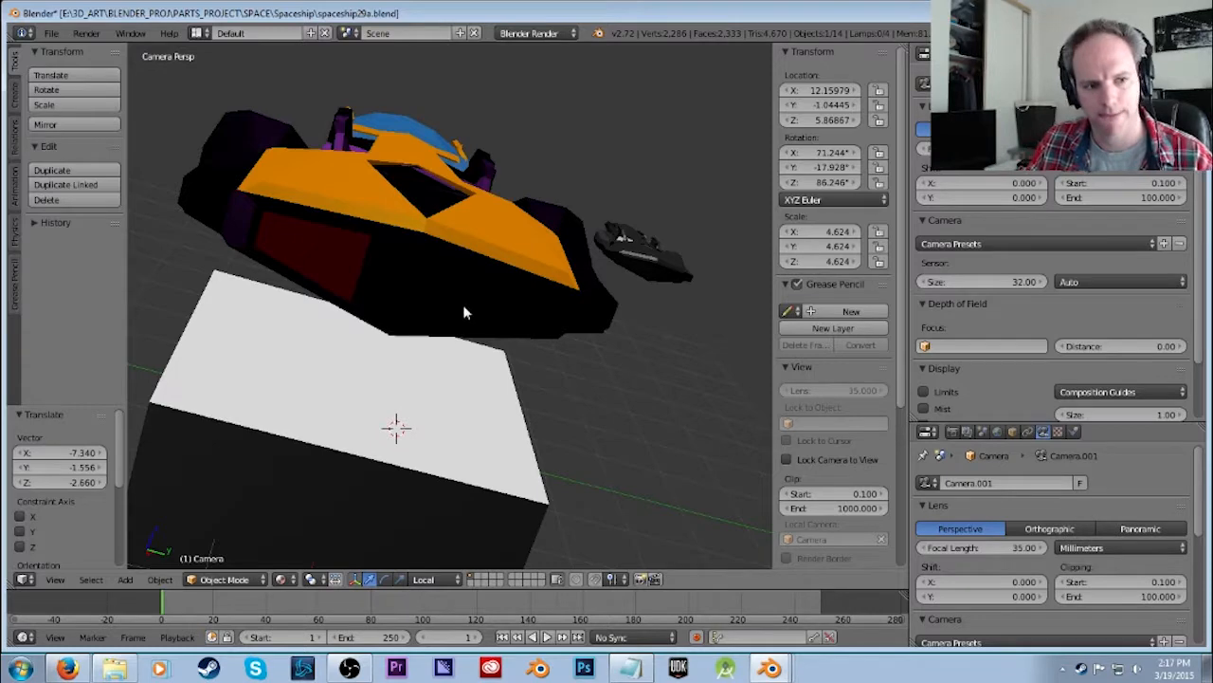
Leave the camera view, select the ship's hull and examine its red rear panel in and out of Edit Mode.
middle_drag(462, 304, 495, 414)
scroll(495, 414, up, 4)
right_click(404, 254)
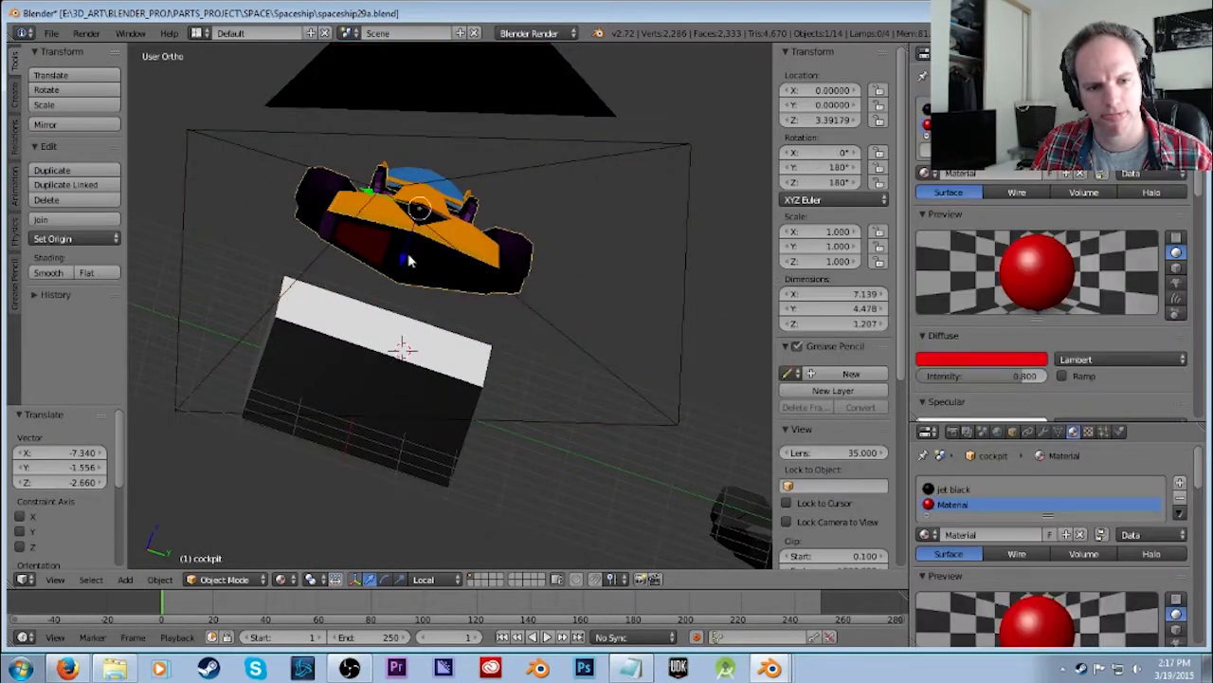
key(Tab)
middle_drag(433, 274, 433, 314)
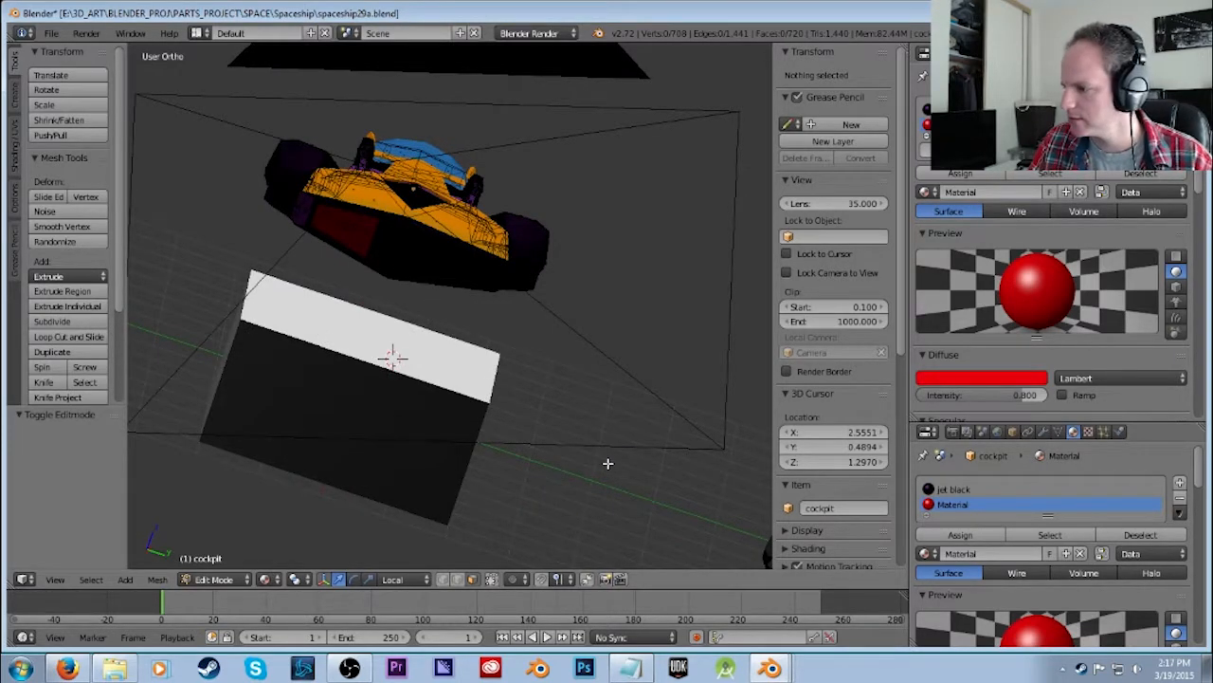
key(Tab)
scroll(607, 450, down, 5)
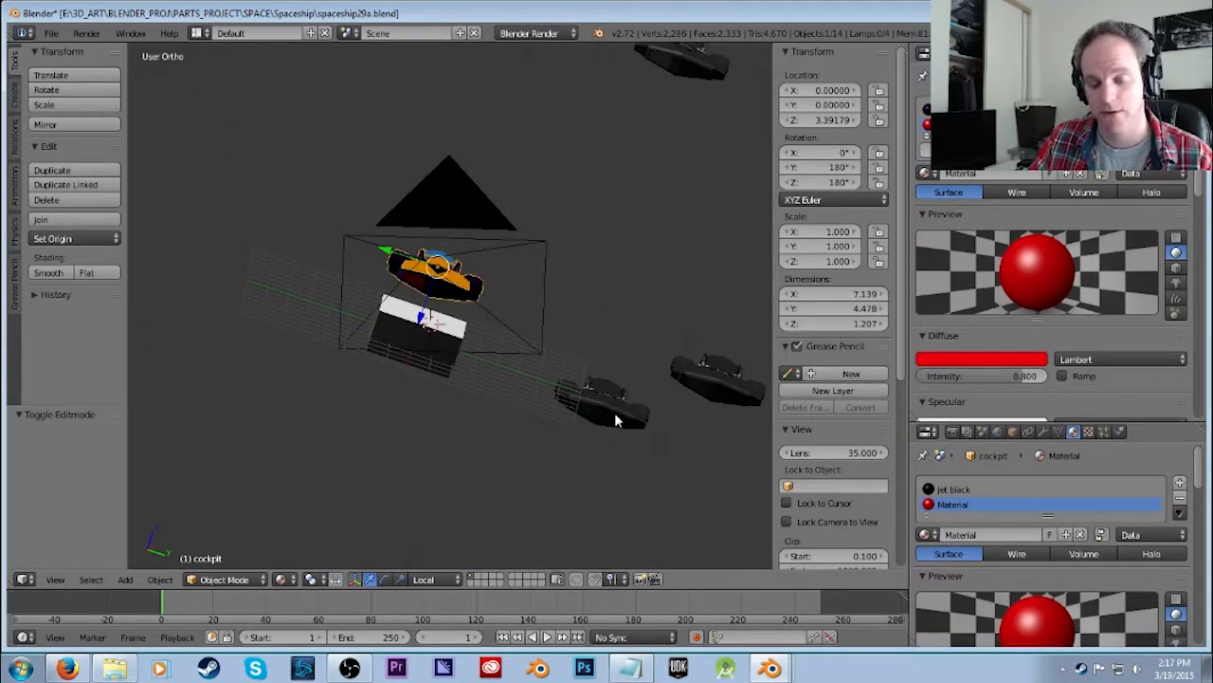
Select the white box beneath the ship in the top view and give it a new material named "pure white".
key(KP_7)
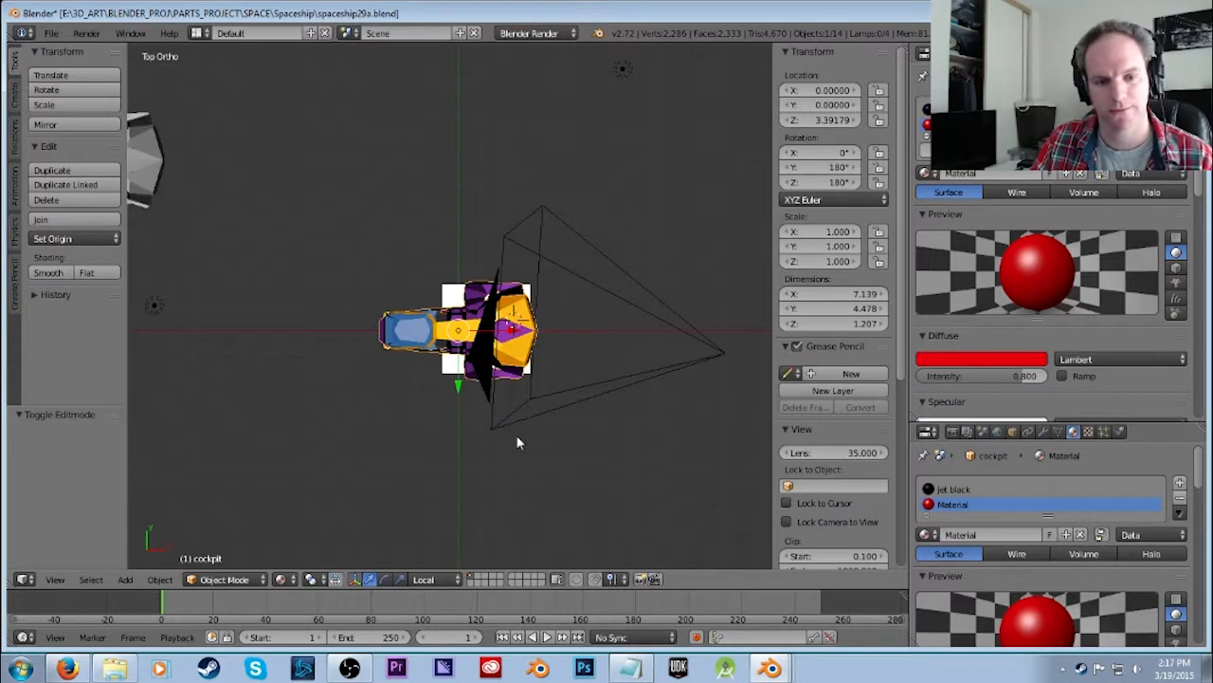
click(350, 412)
key(a)
right_click(446, 369)
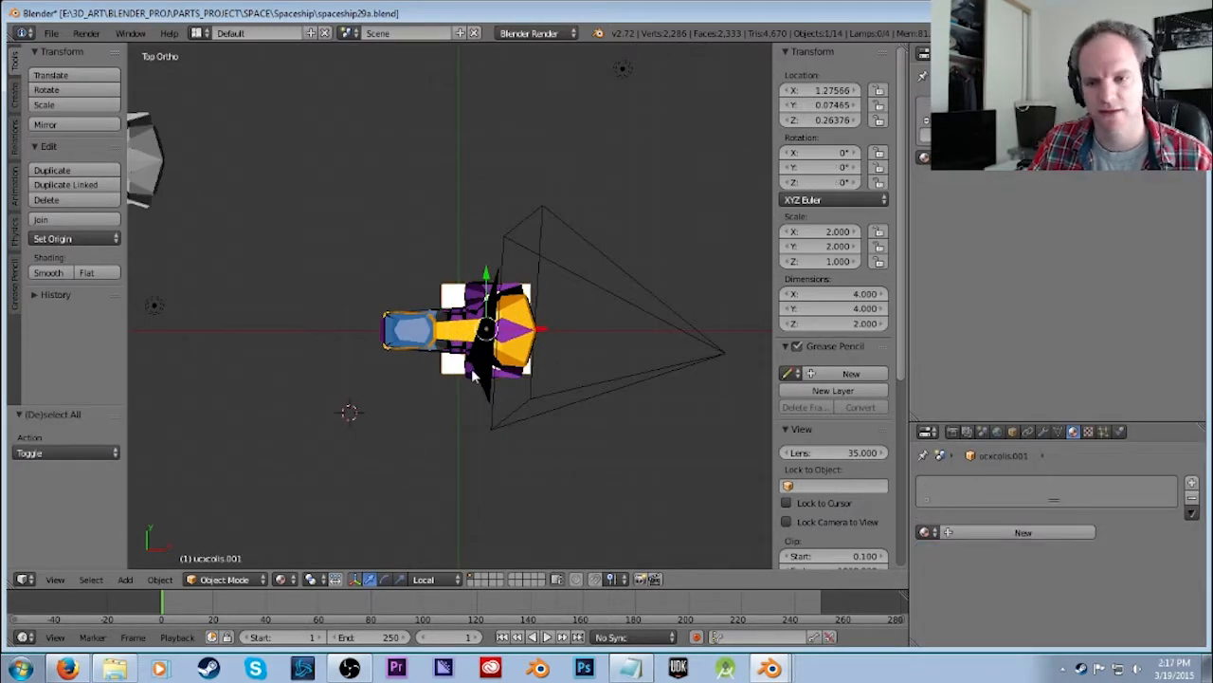
scroll(469, 387, up, 4)
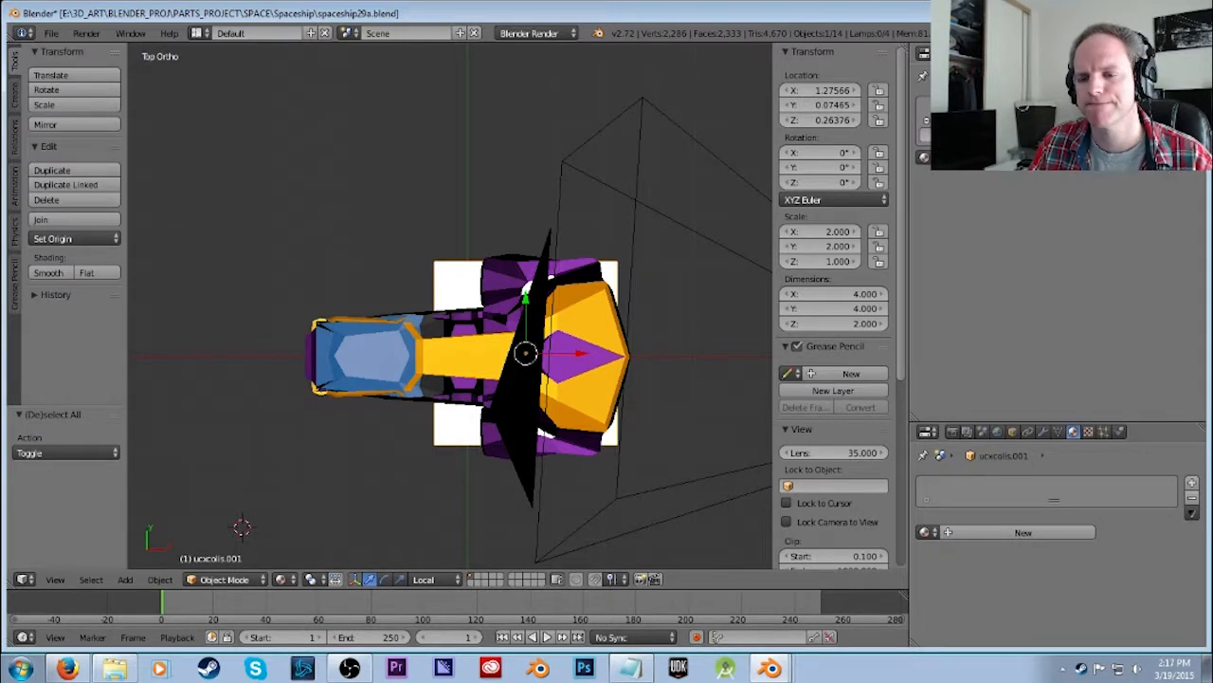
click(925, 158)
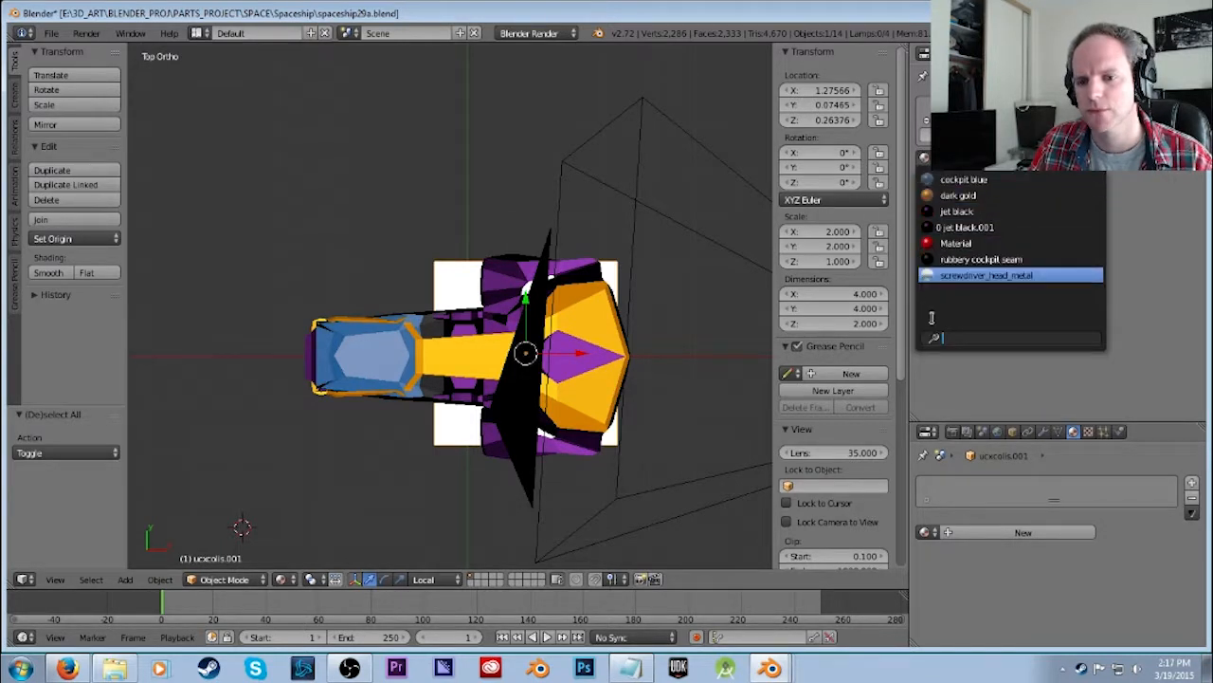
click(977, 160)
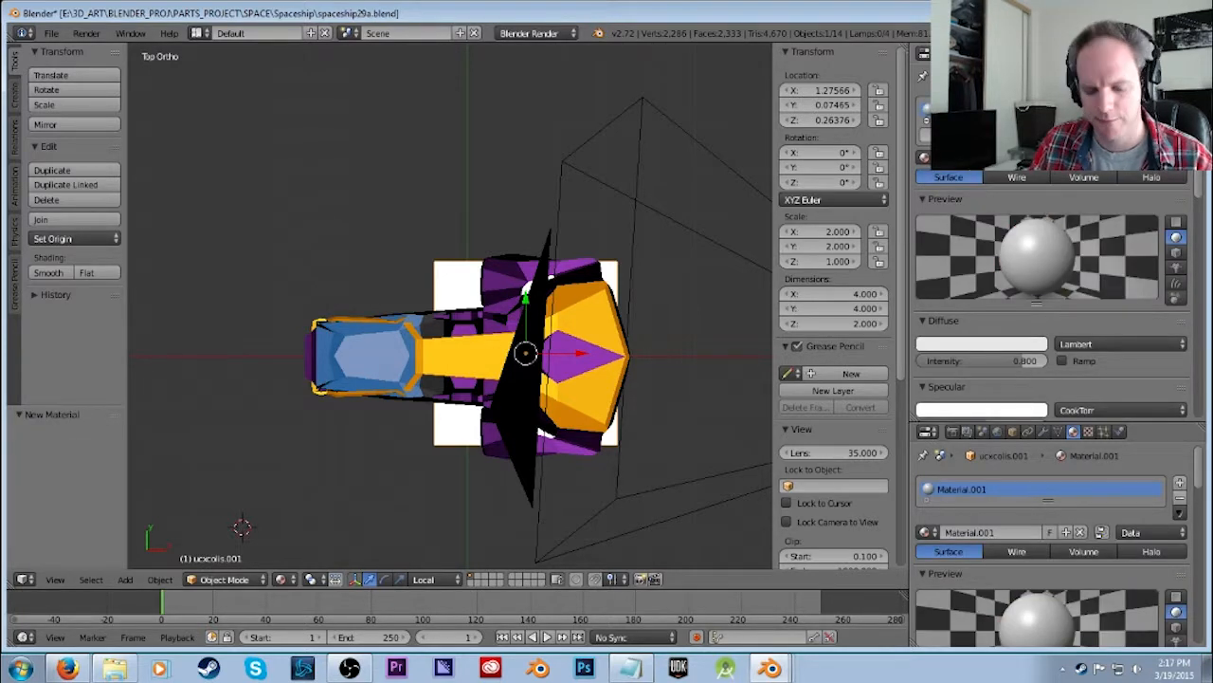
text(pure white)
key(Return)
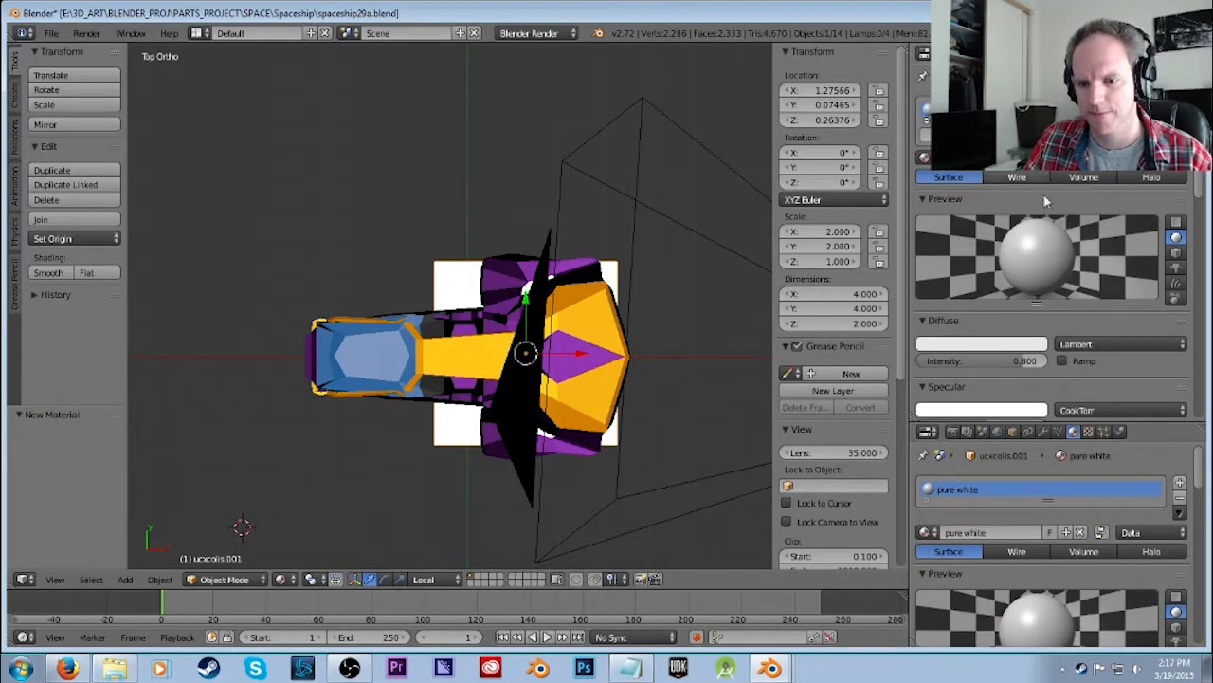
Set the pure white material's specular intensity to 0.
scroll(1004, 353, down, 2)
click(956, 350)
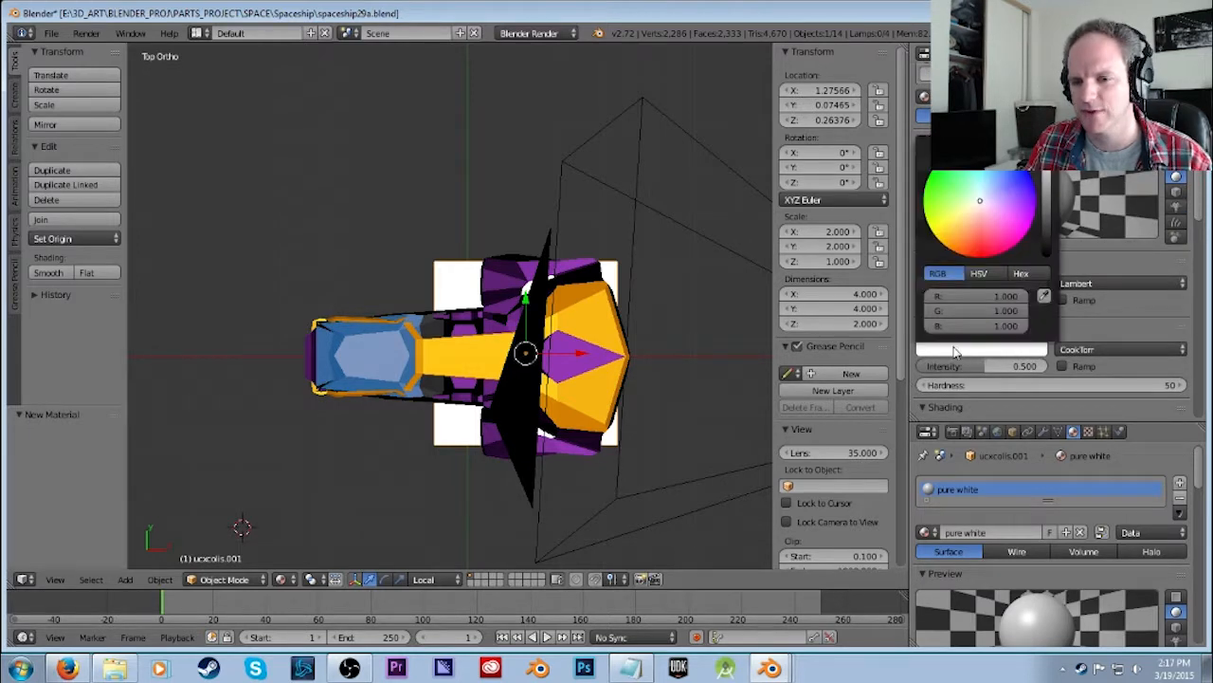
drag(992, 366, 920, 366)
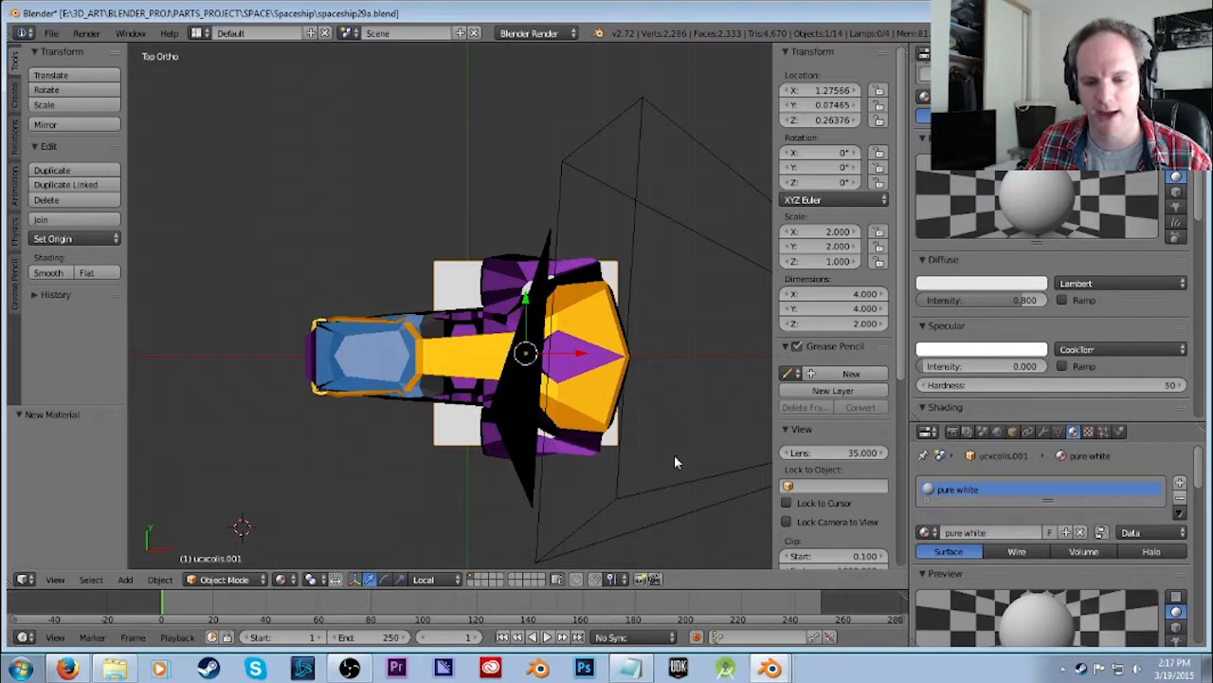
Turn the box into a thin floor with a Z dimension of 0.02 and X and Y scales of 50.
click(853, 323)
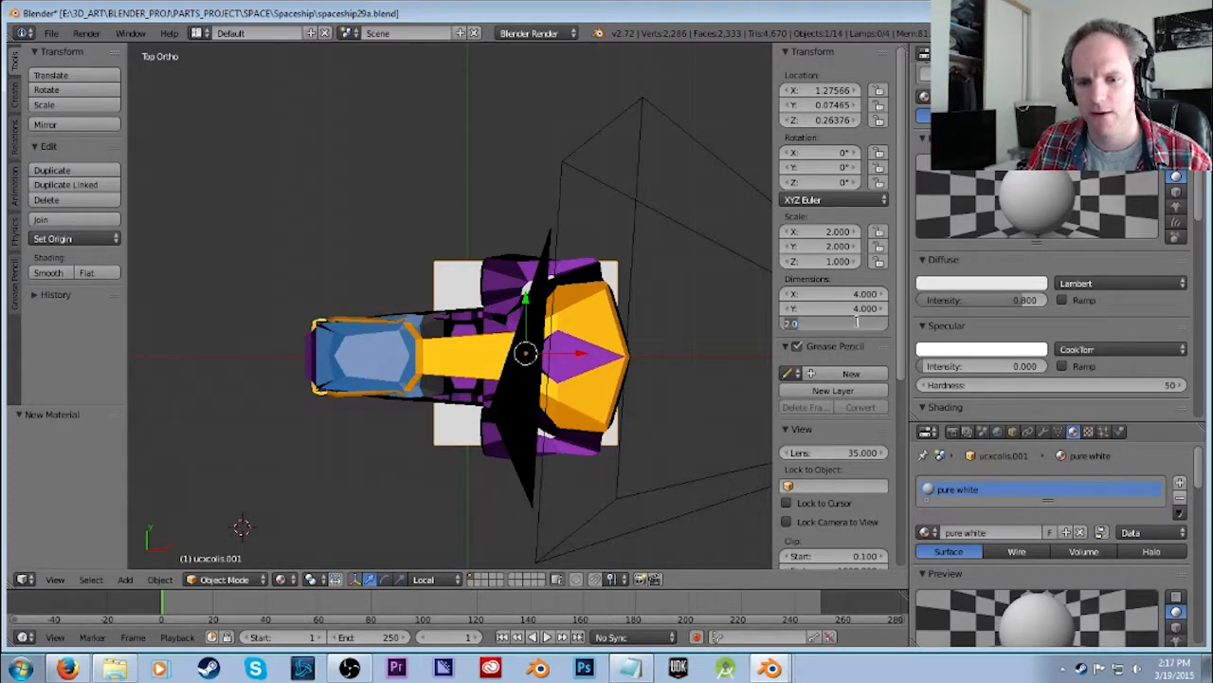
text(0.02)
key(Return)
click(815, 245)
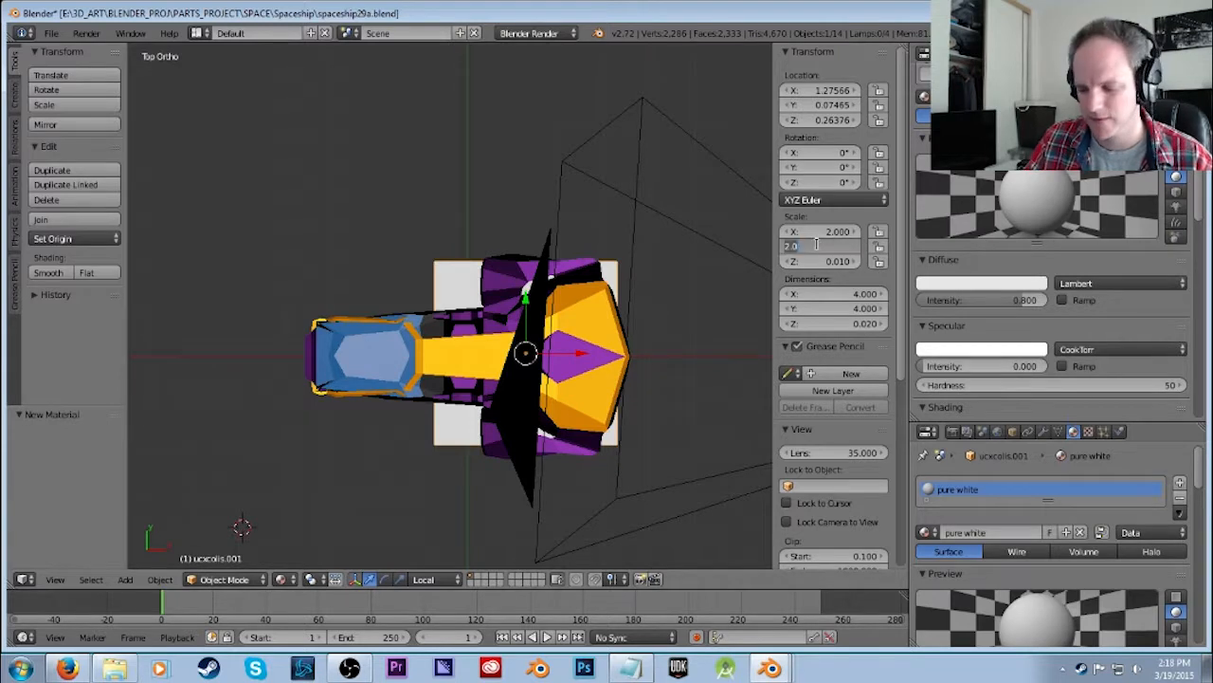
text(50)
key(Return)
click(823, 232)
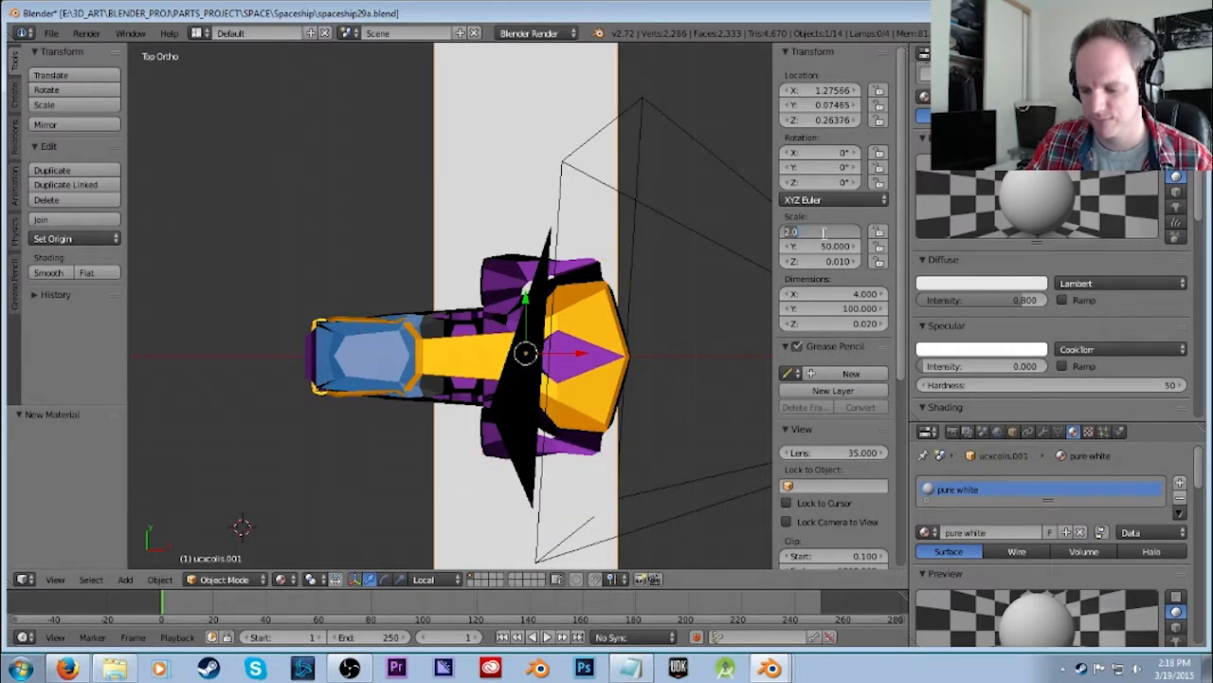
text(50)
key(Return)
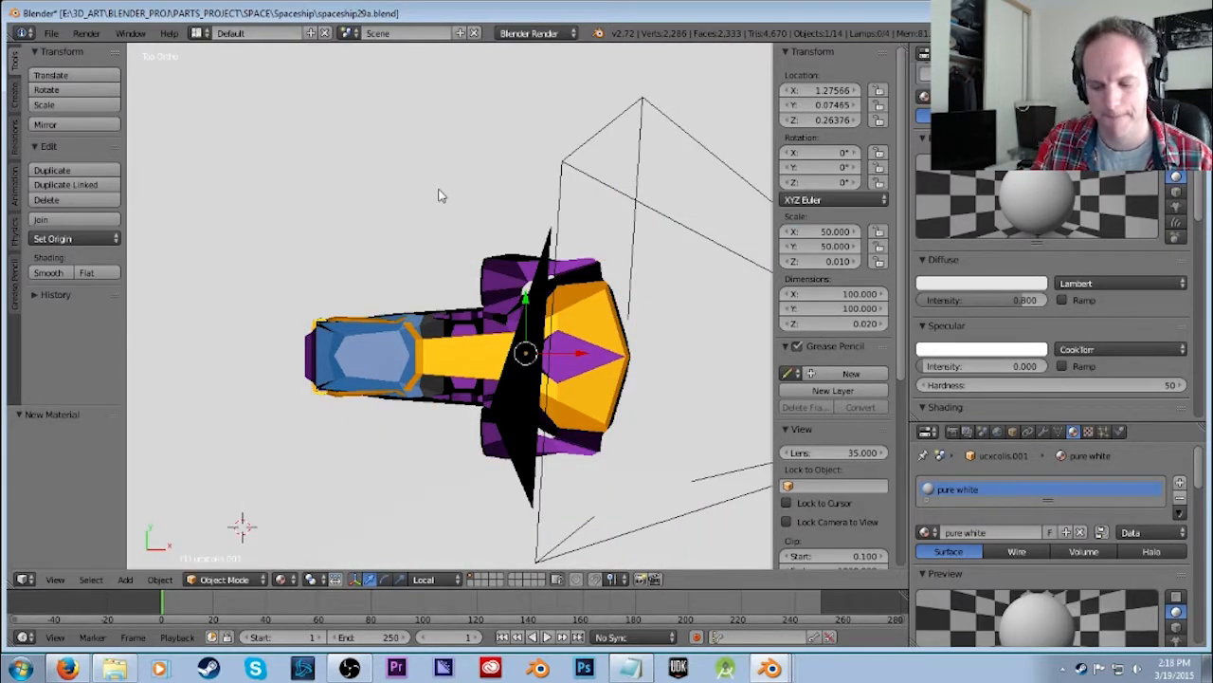
Render the ship over the white floor, close the render and select the camera in an orbited view.
key(F12)
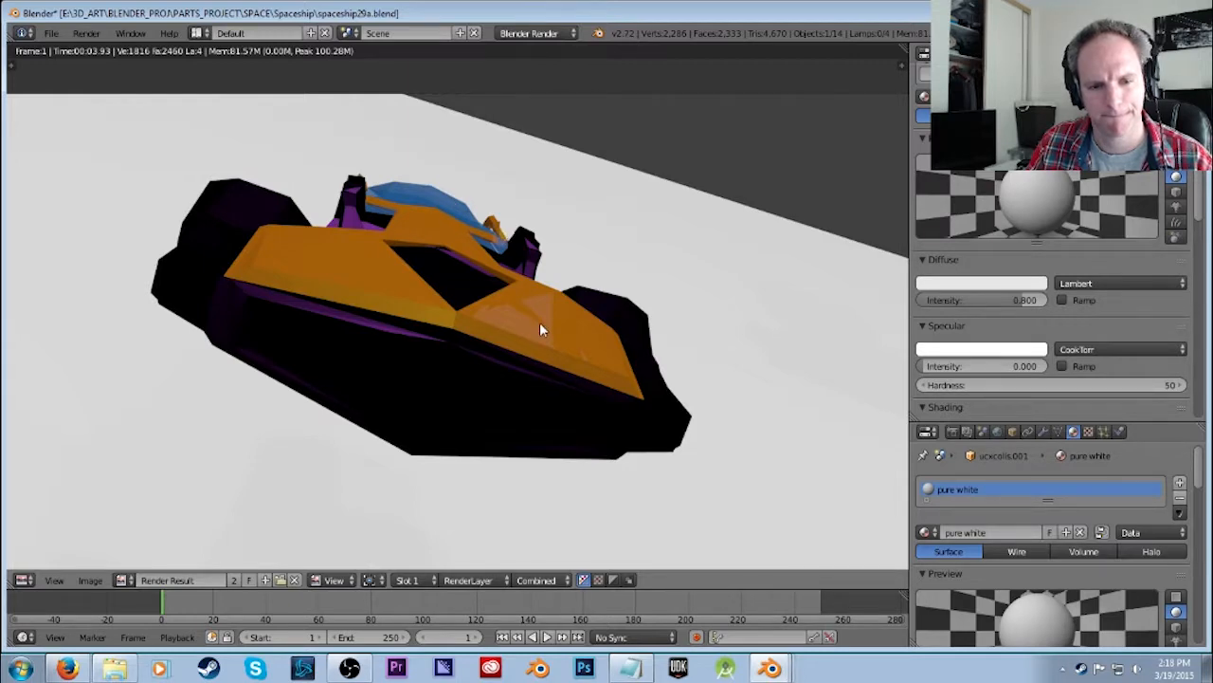
key(Escape)
middle_drag(625, 388, 571, 331)
right_click(664, 293)
scroll(653, 371, down, 4)
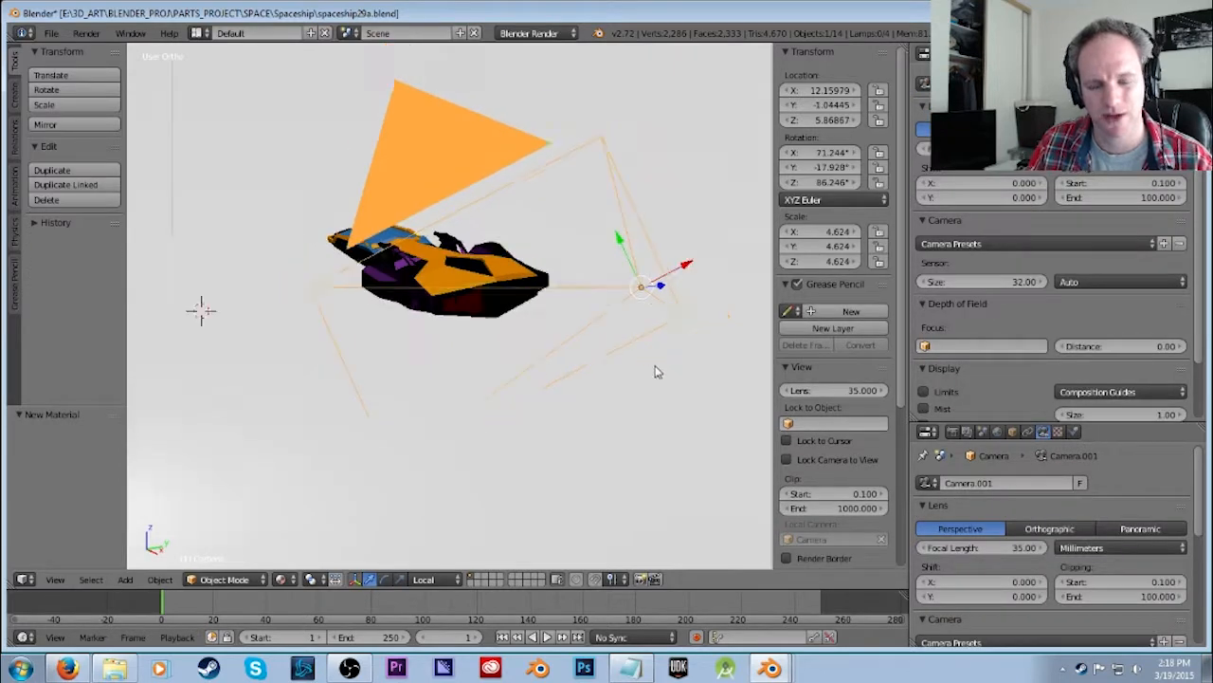
Move the camera away from the ship to about X 16.05, Y 6.04, Z 7.84, test-render and close the render.
key(g)
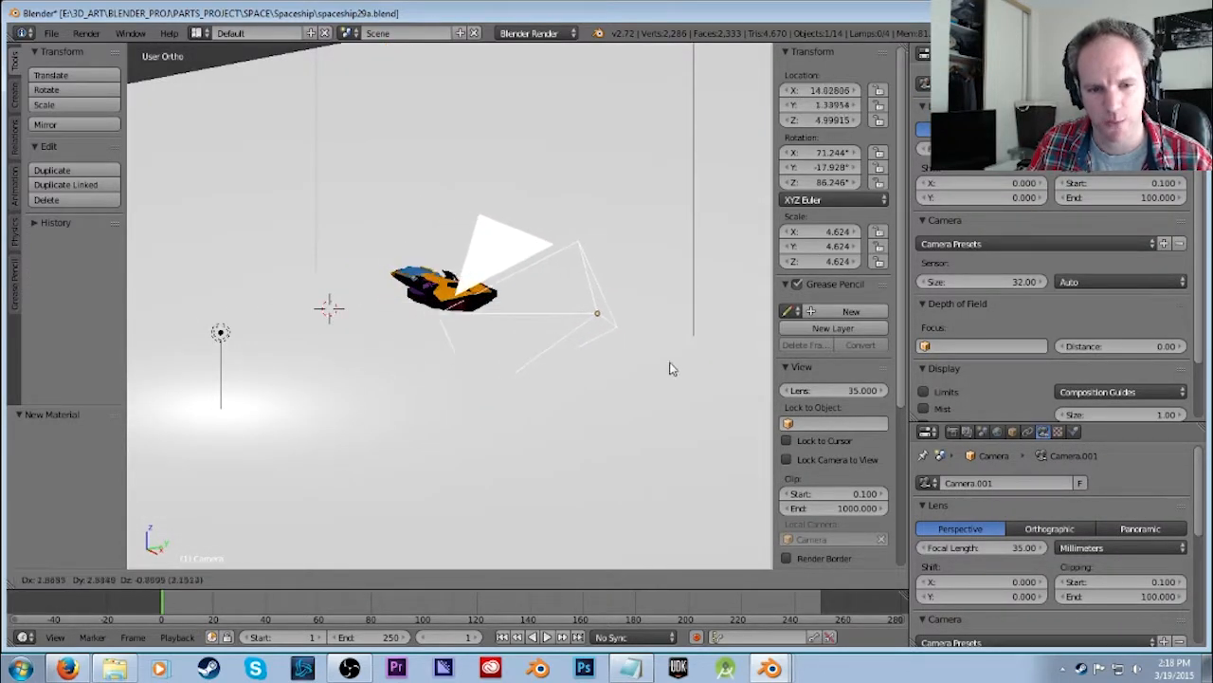
click(763, 307)
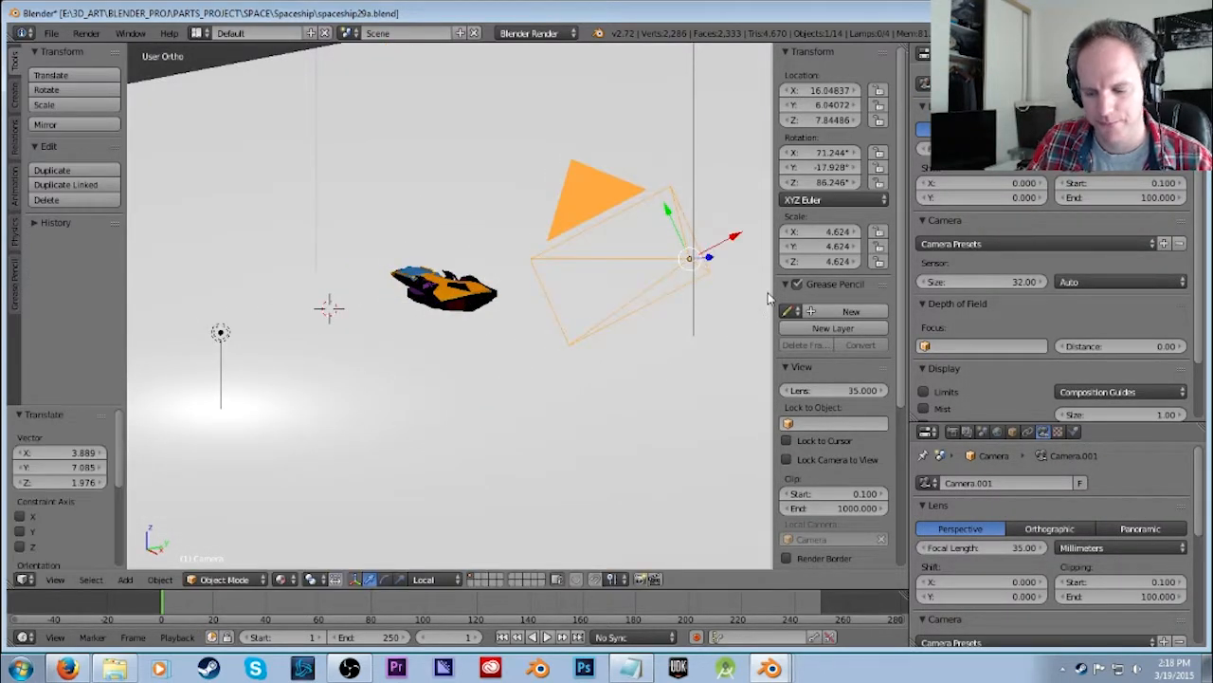
key(F12)
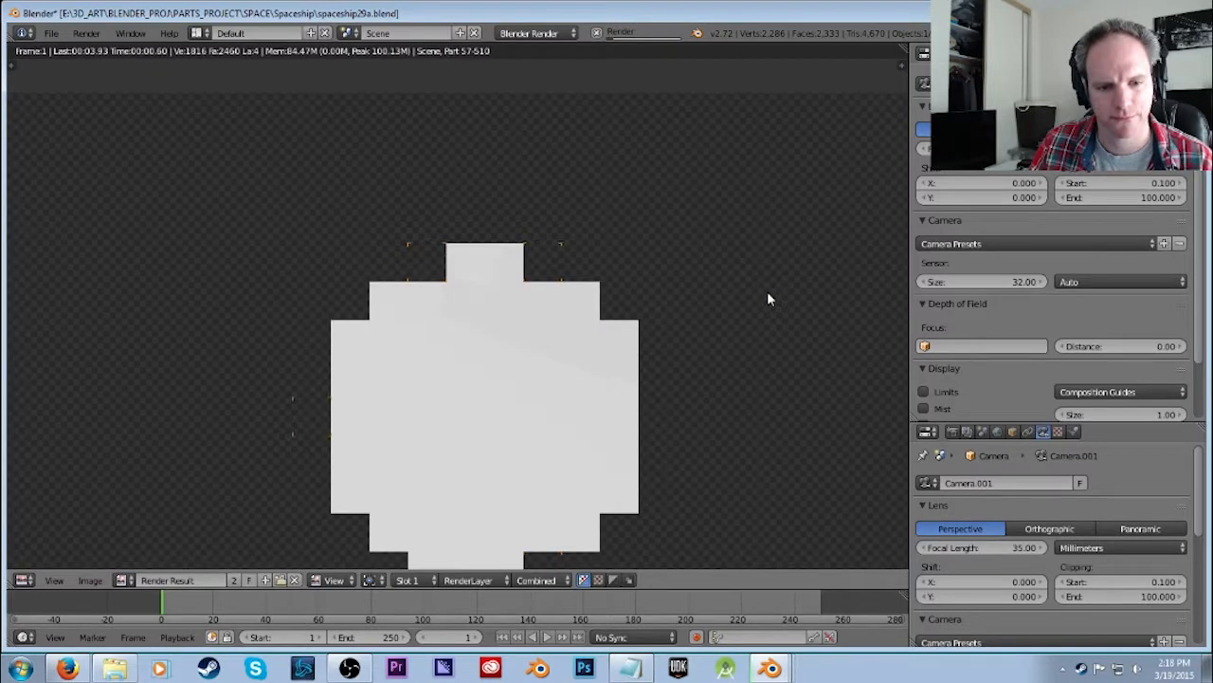
key(Escape)
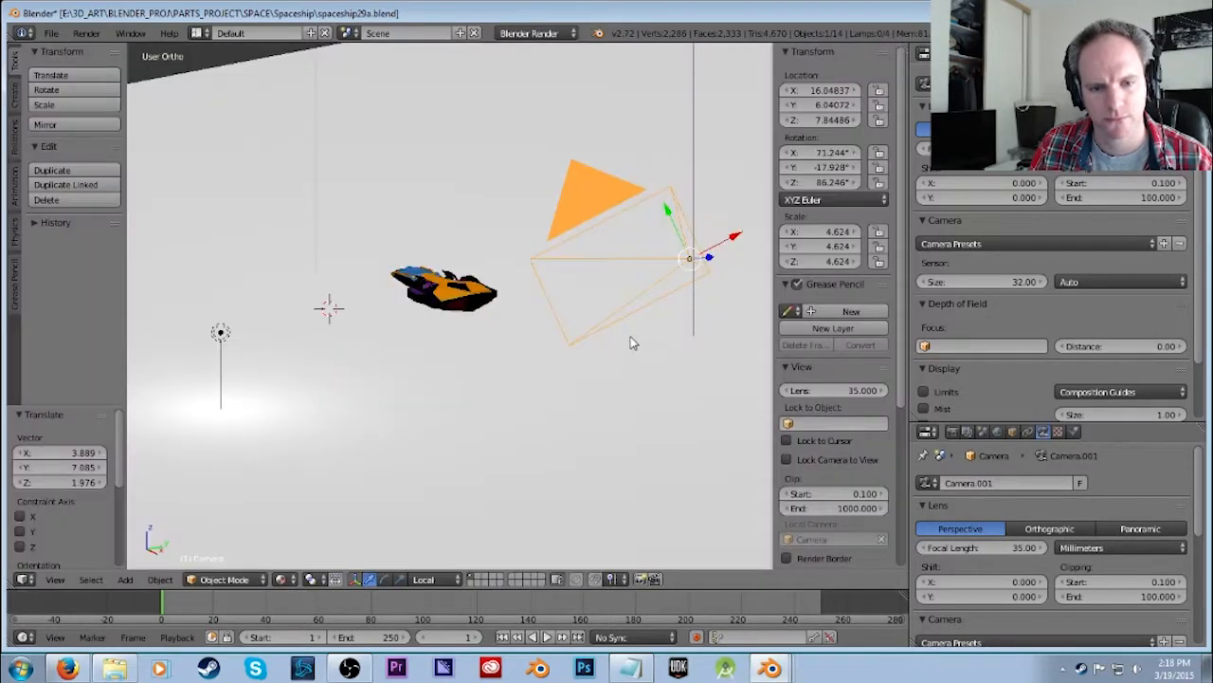
Look through the camera, aim it with fly navigation so the ship sits inside the frame, and render the shot.
key(KP_0)
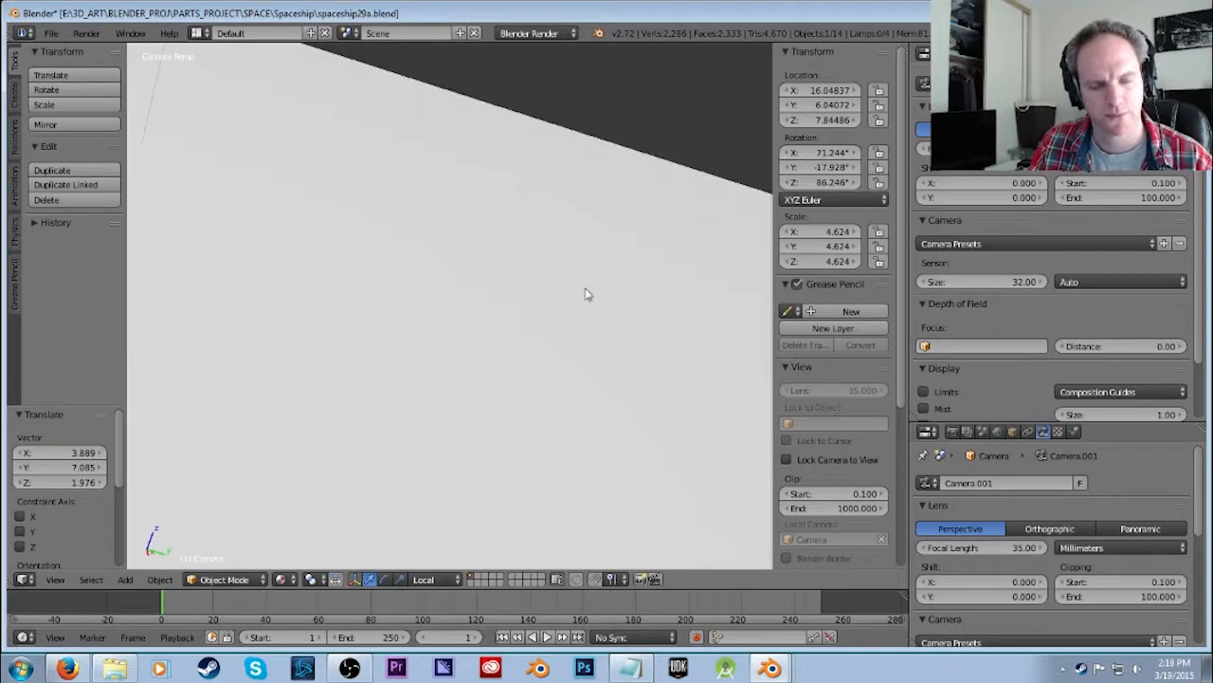
key(shift+f)
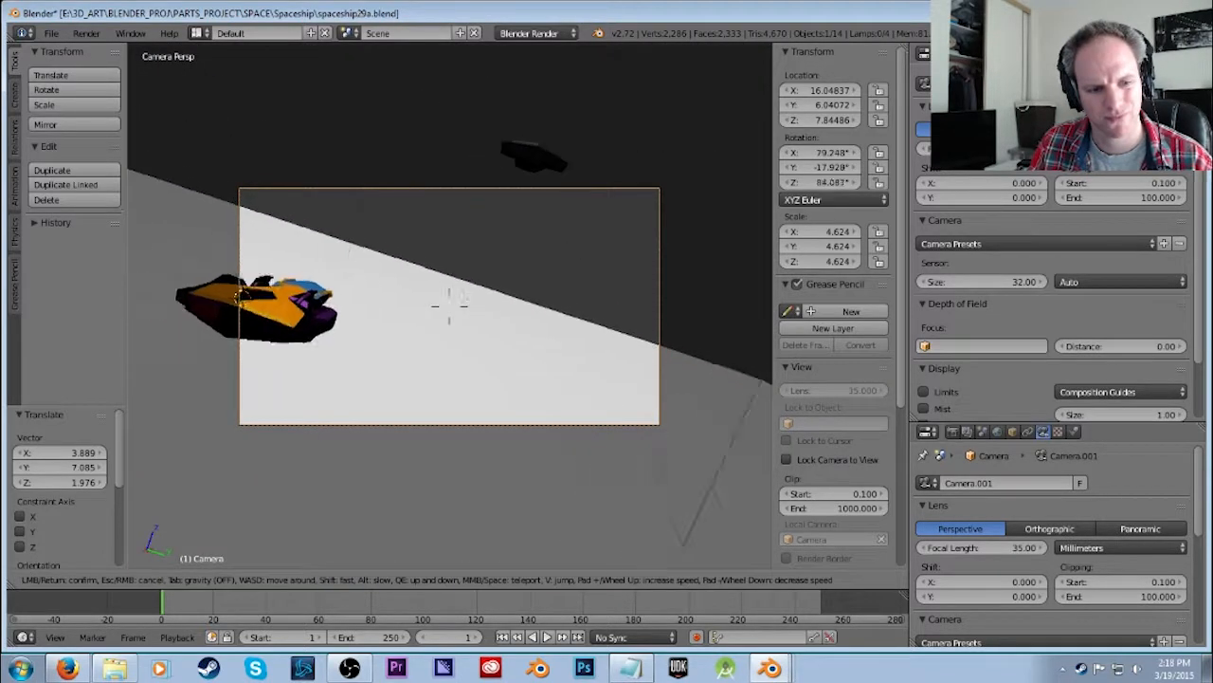
click(449, 306)
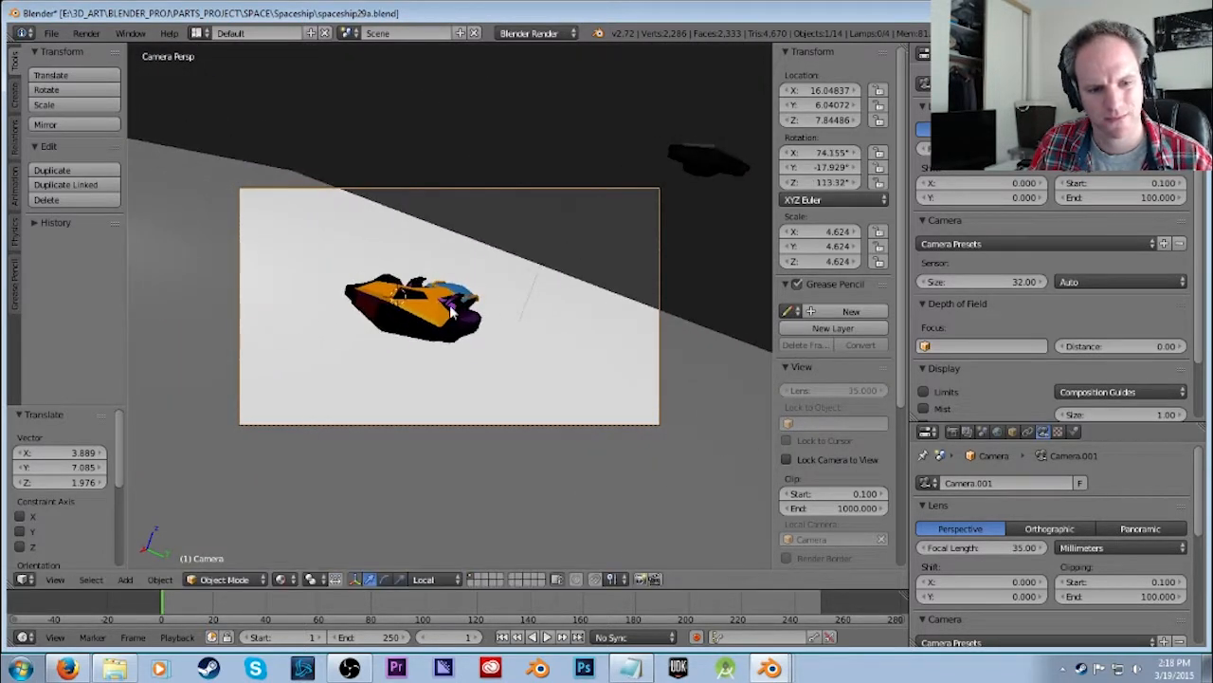
click(385, 371)
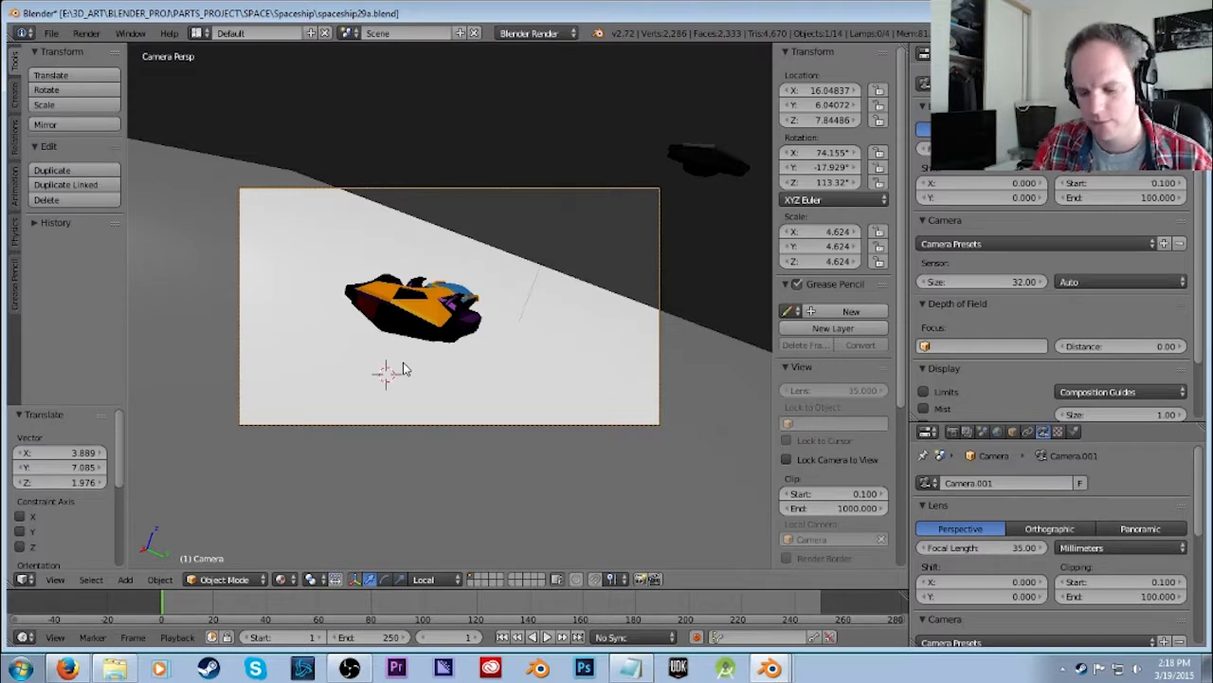
key(F12)
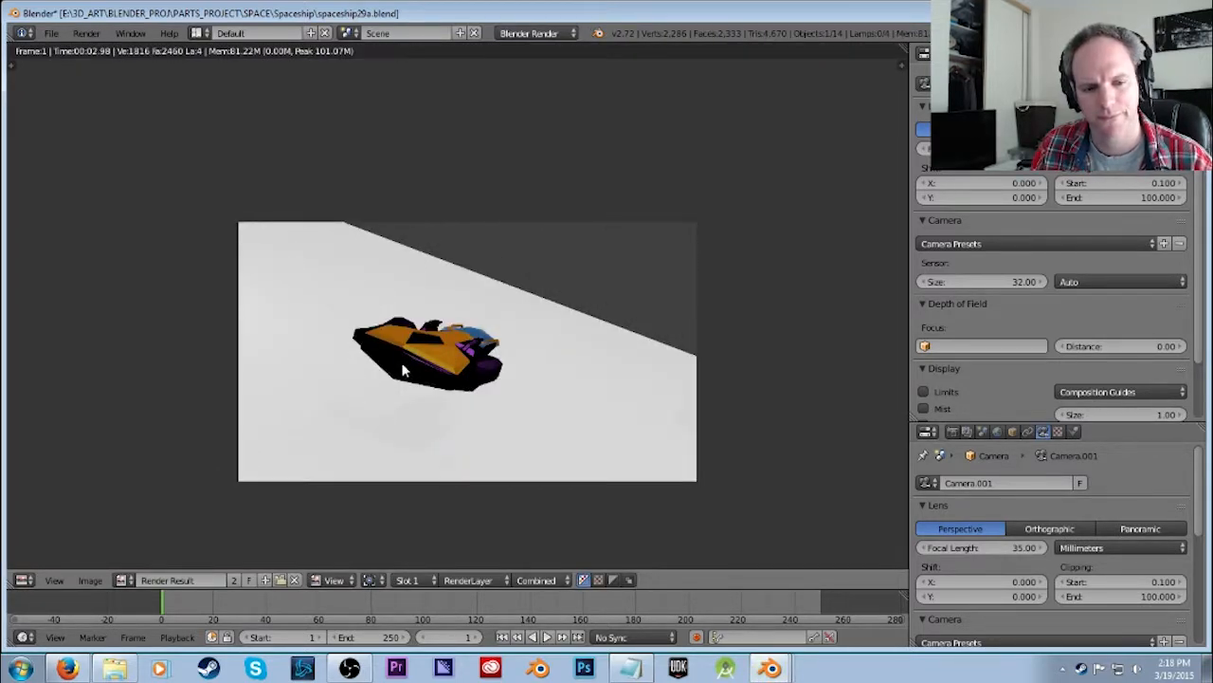
key(Escape)
Leave the camera view for an orbited view of the ship and switch the viewport to wireframe shading.
key(KP_1)
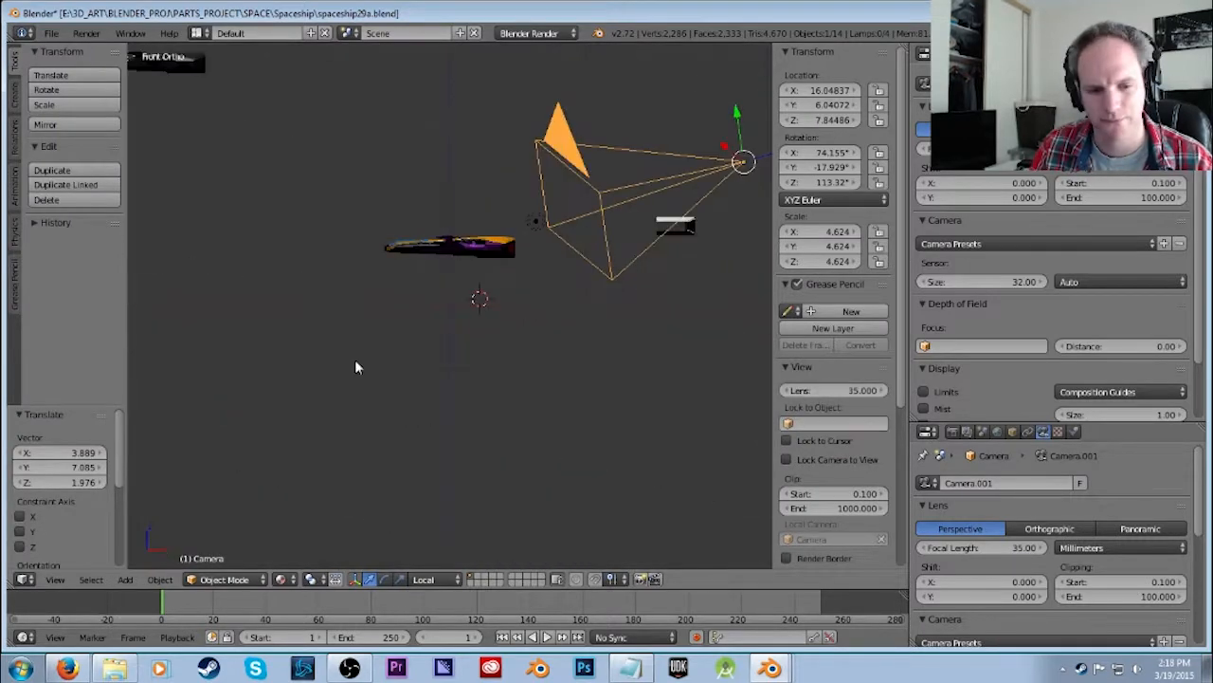
middle_drag(512, 282, 438, 304)
right_click(523, 316)
key(Tab)
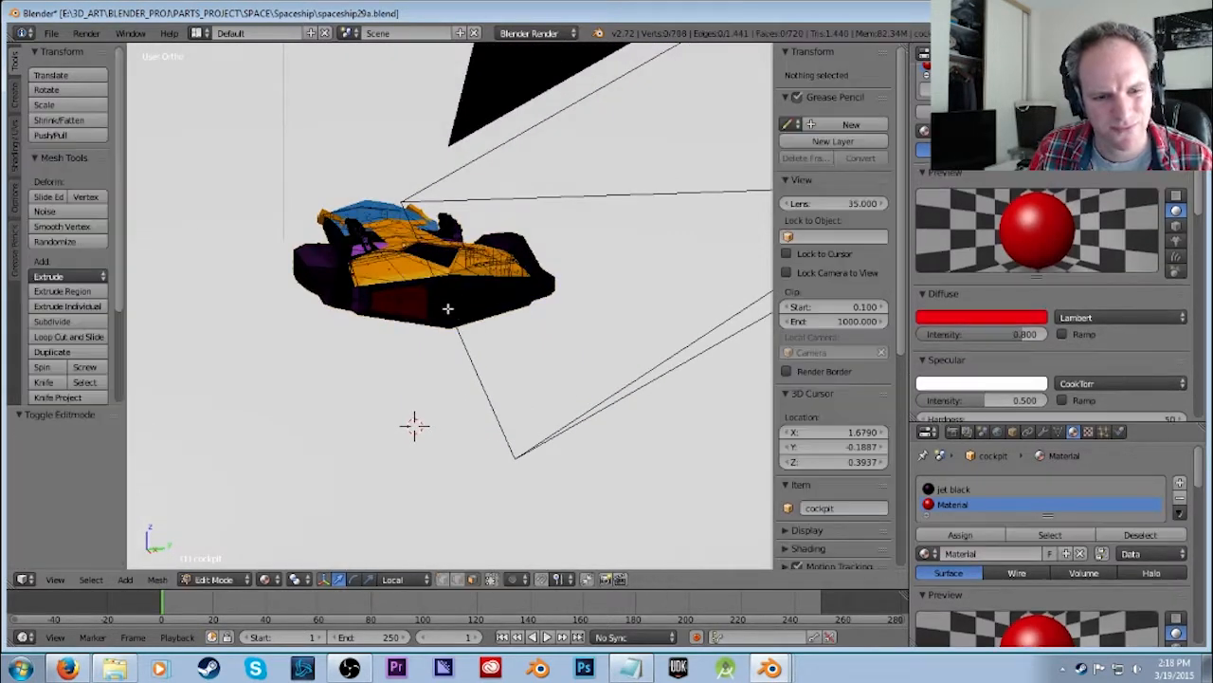
scroll(449, 310, up, 3)
key(Tab)
right_click(360, 305)
click(283, 579)
click(297, 550)
scroll(392, 376, up, 2)
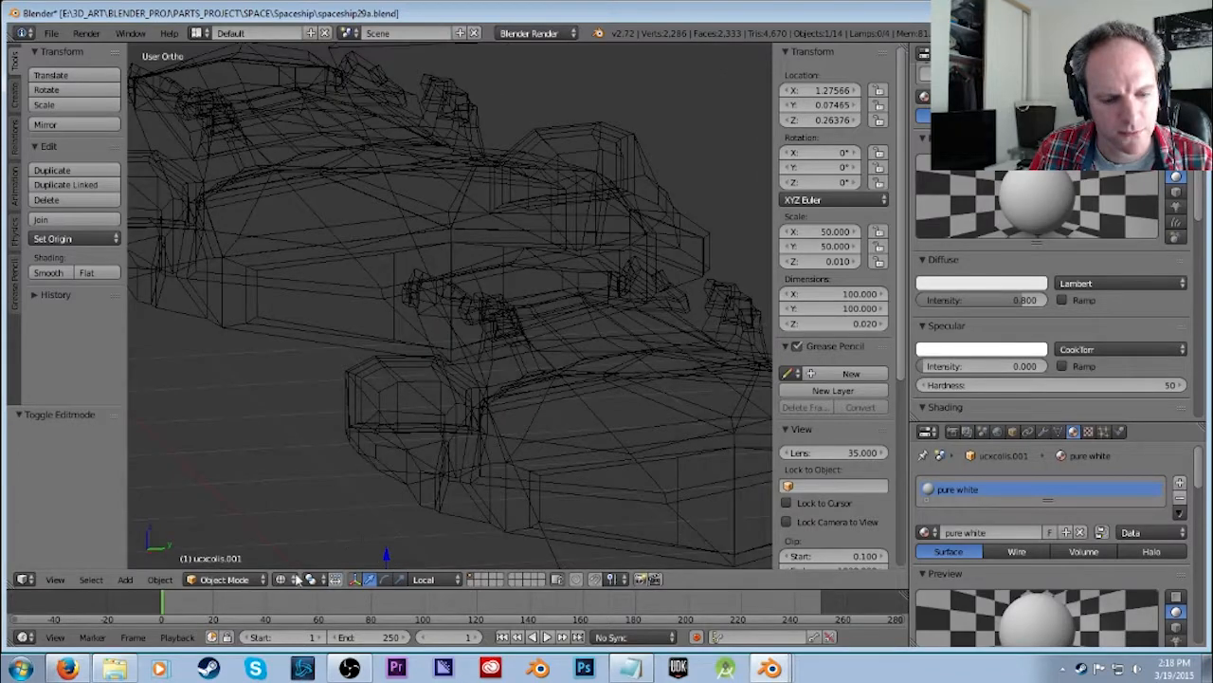
scroll(477, 466, down, 2)
scroll(475, 461, down, 3)
Select the backup ship below the main one (better ship backup C) and move it away from the main ship.
key(a)
key(a)
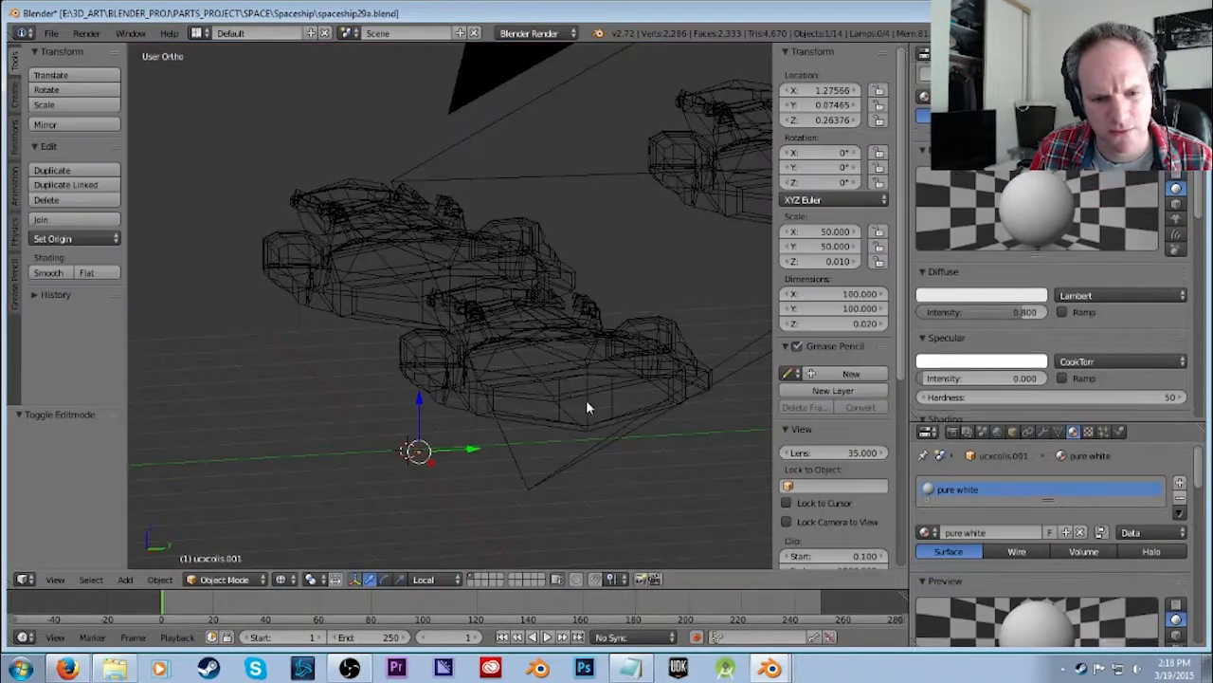
right_click(551, 374)
scroll(531, 394, down, 4)
key(g)
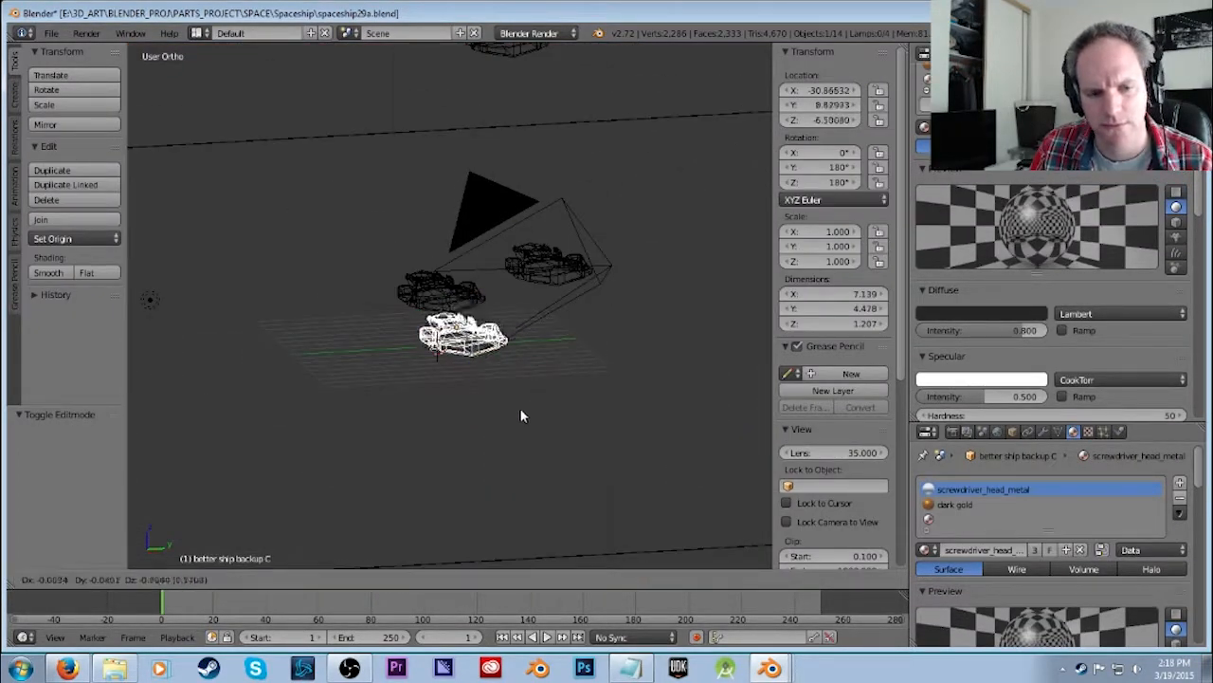
click(342, 554)
Move the other two backup ships toward the far corner of the floor, and move better ship backup C farther away too.
right_click(558, 288)
middle_drag(589, 368, 550, 436)
scroll(552, 435, down, 3)
middle_drag(568, 284, 578, 184)
key(g)
click(509, 188)
right_click(508, 187)
key(g)
click(637, 91)
right_click(442, 210)
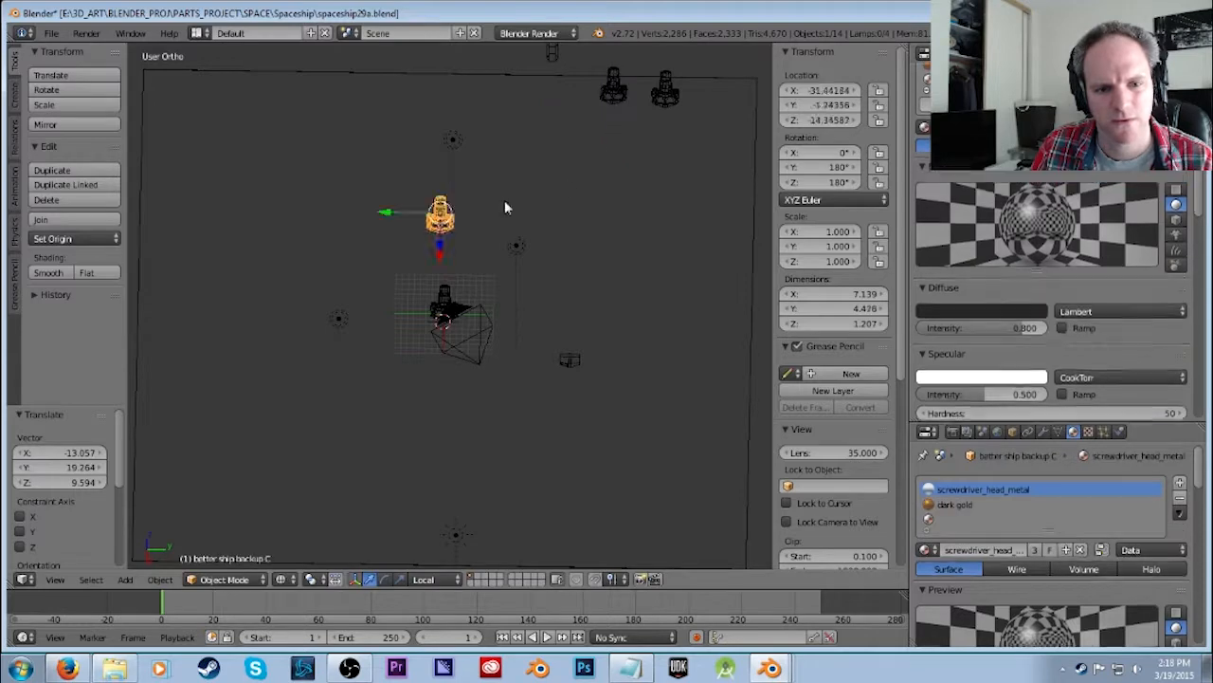
key(g)
Save the scene as a new incremented file, spaceship30a.blend.
click(52, 33)
click(85, 166)
key(KP_Add)
key(Return)
Select the cockpit object, enter Edit Mode and select the two large rear panel faces.
scroll(466, 348, up, 7)
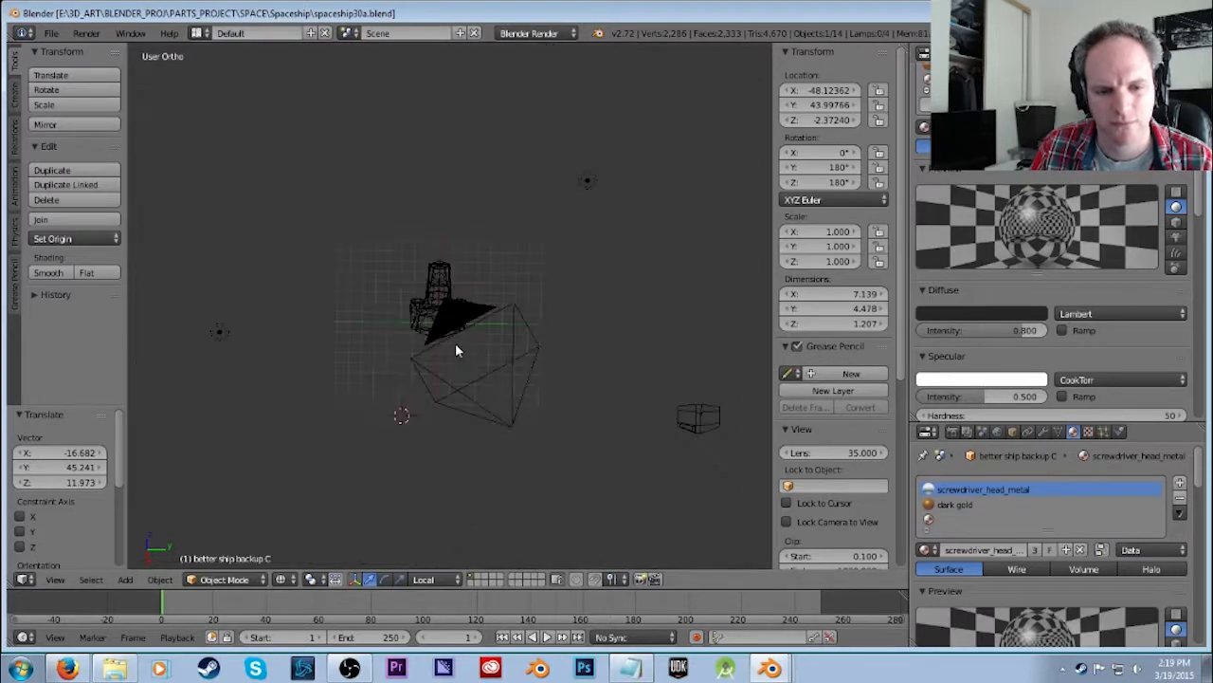
right_click(389, 343)
middle_drag(333, 393, 393, 241)
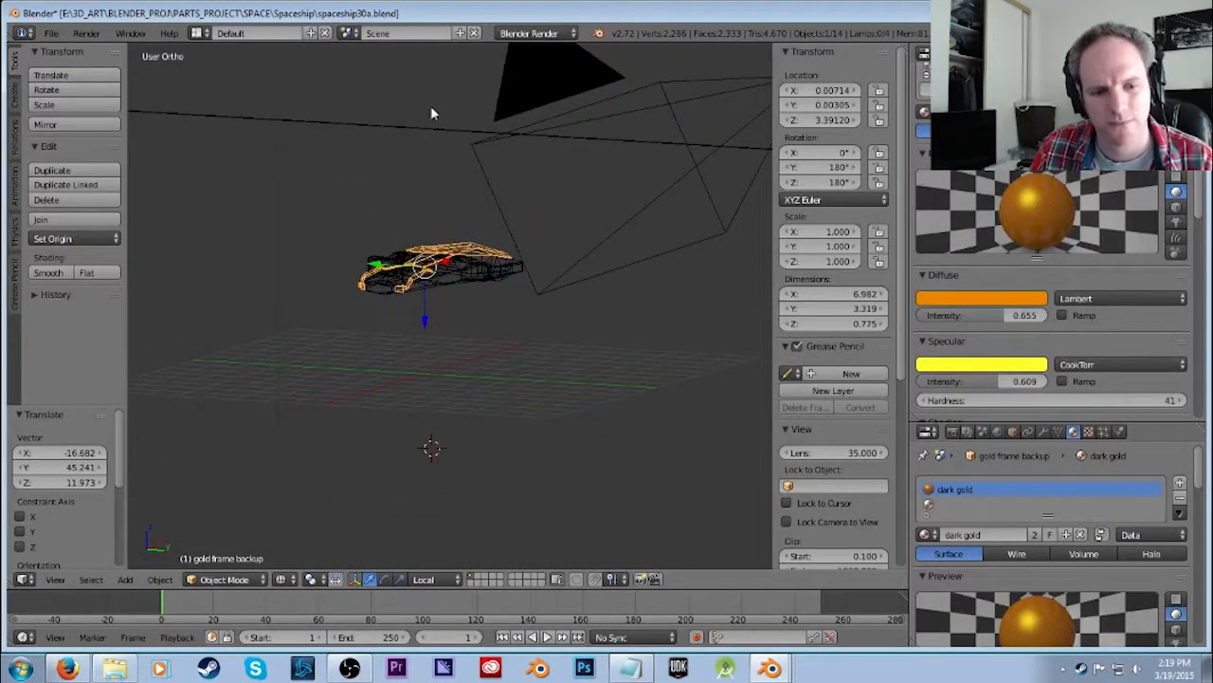
right_click(459, 283)
middle_drag(461, 282, 455, 349)
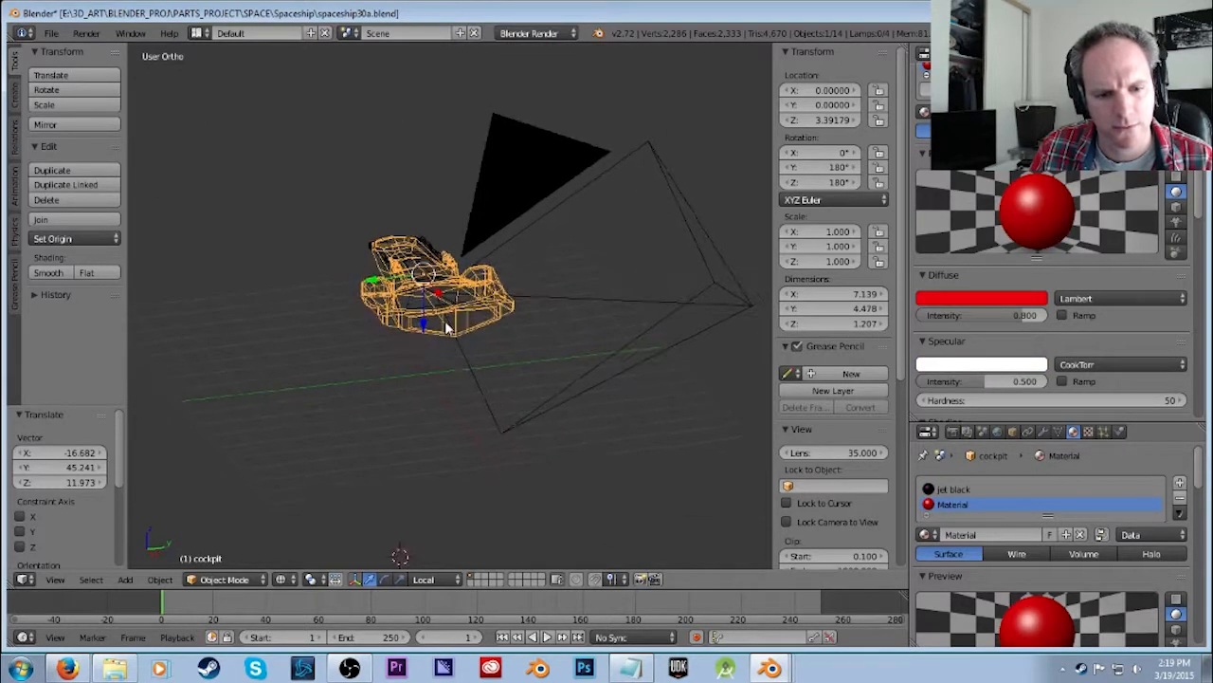
key(Tab)
scroll(451, 337, up, 3)
scroll(385, 355, up, 2)
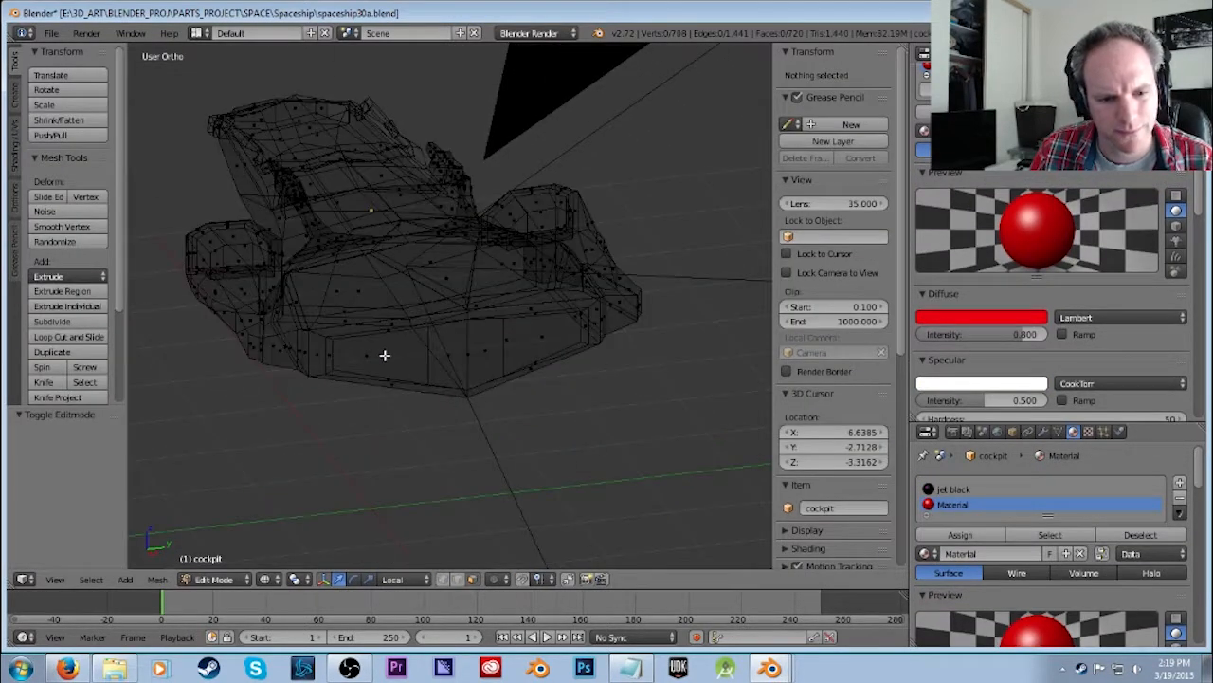
right_click(379, 355)
shift+right_click(541, 336)
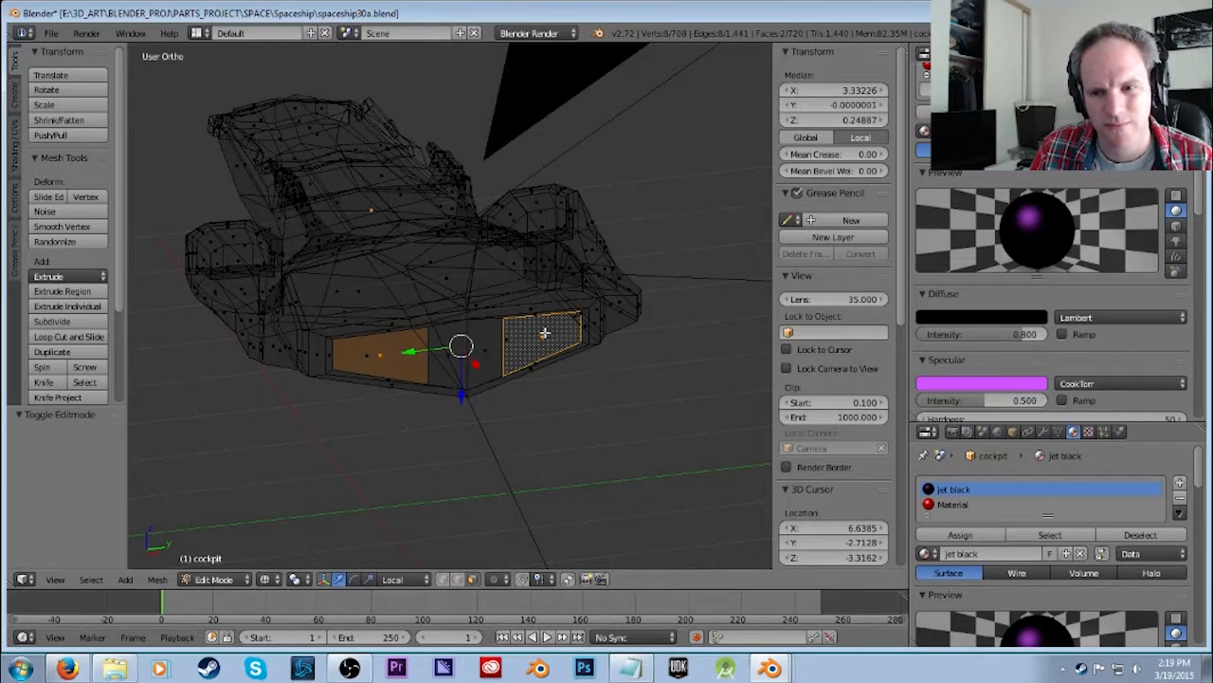
Assign the red material to the two selected rear faces and try to remove the jet black slot.
scroll(1052, 284, up, 3)
click(948, 125)
click(960, 173)
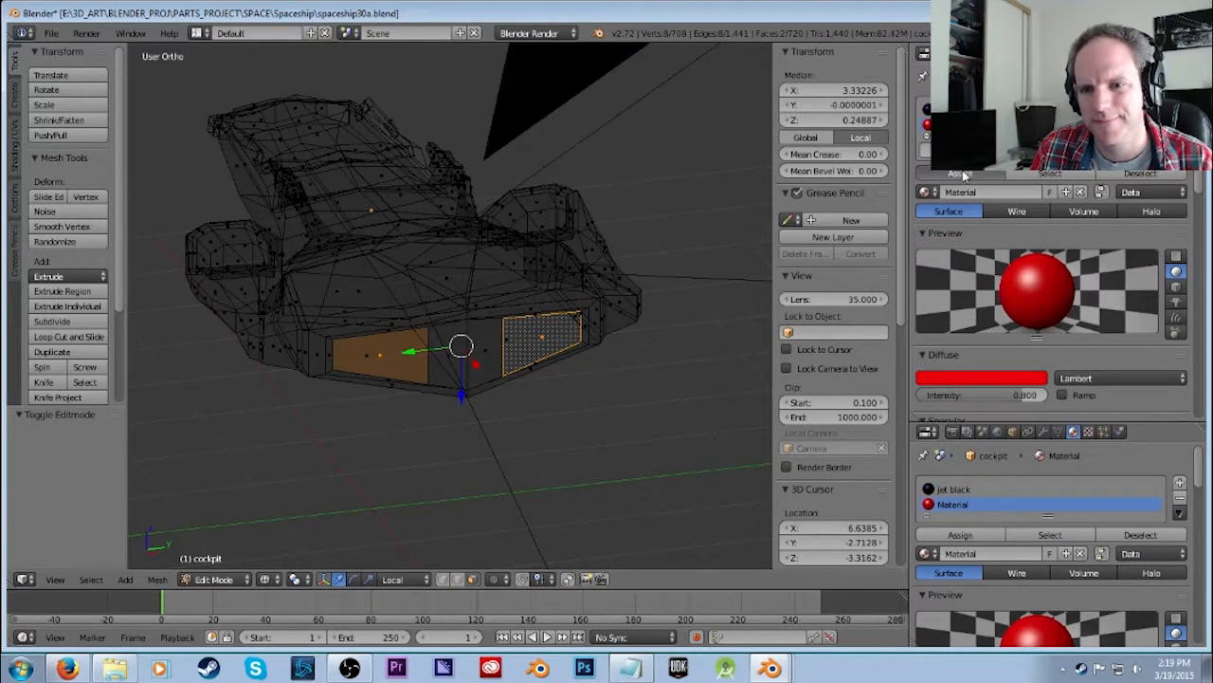
click(948, 108)
click(1179, 117)
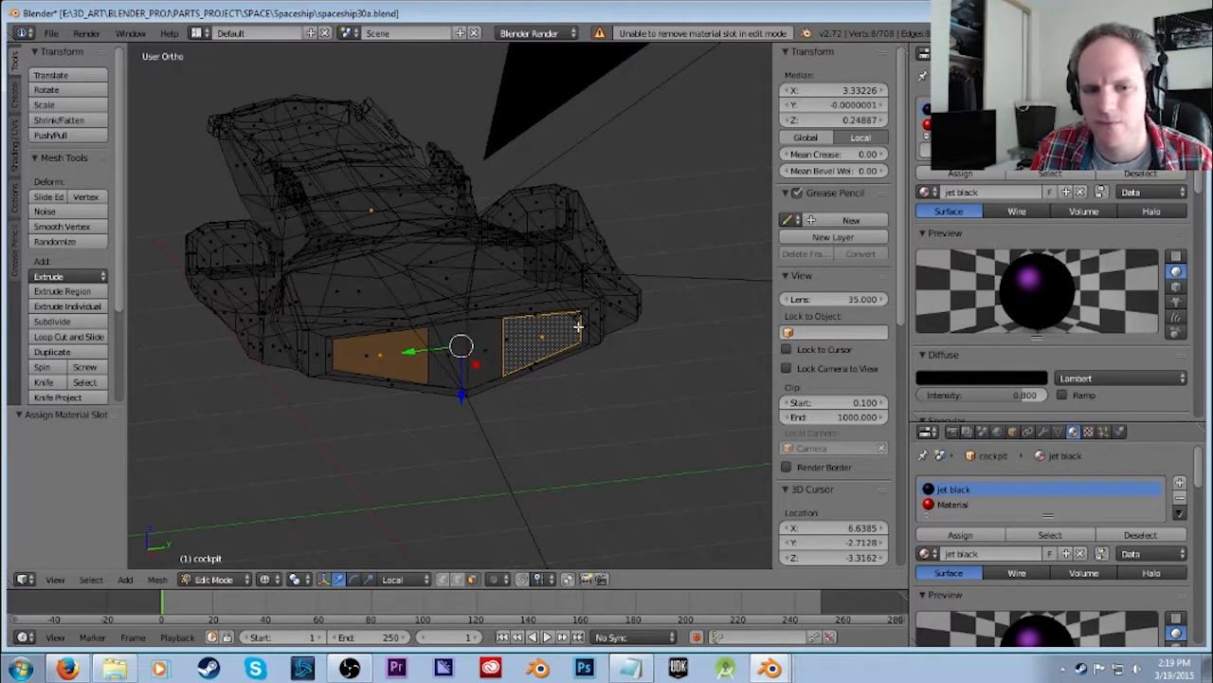
Select one rear panel face to check its assigned material, and inspect the jet black material's settings.
scroll(511, 389, up, 2)
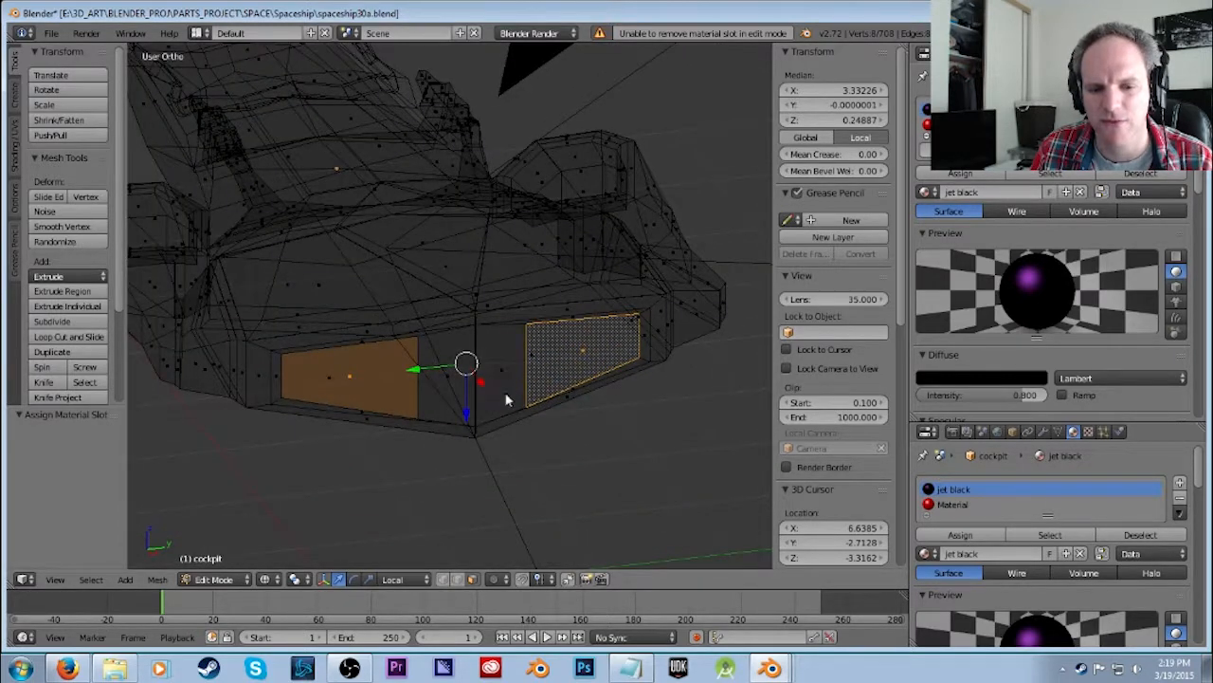
key(Tab)
key(Tab)
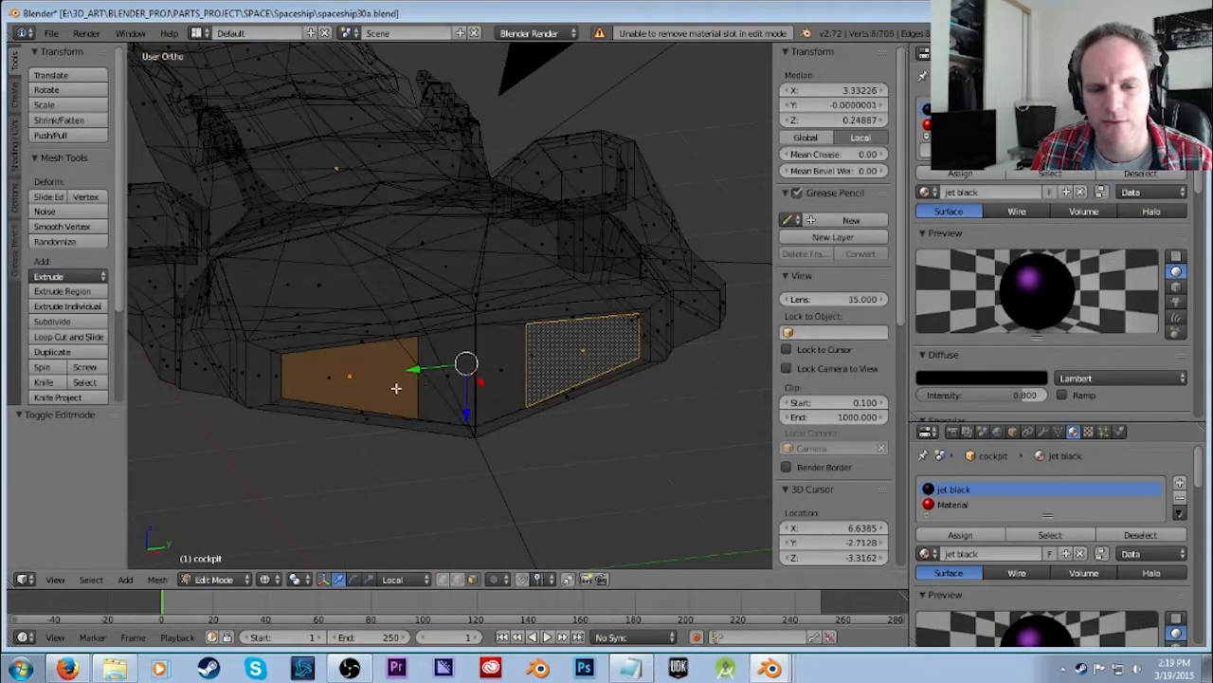
right_click(339, 391)
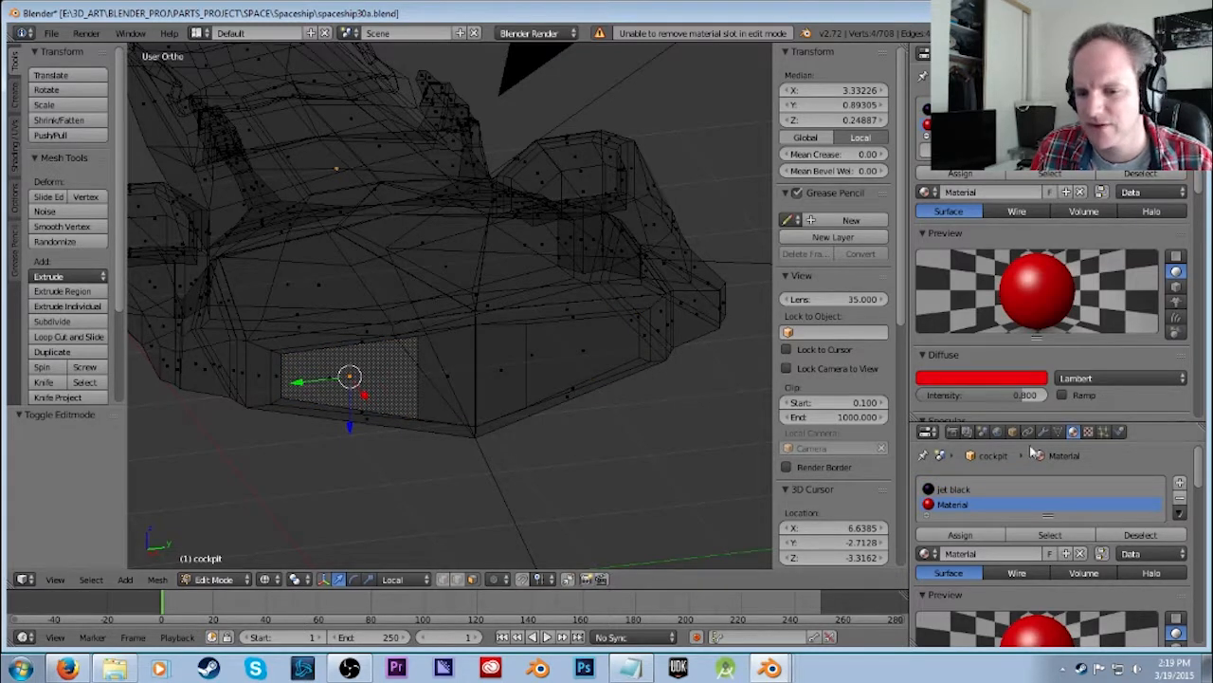
click(1028, 489)
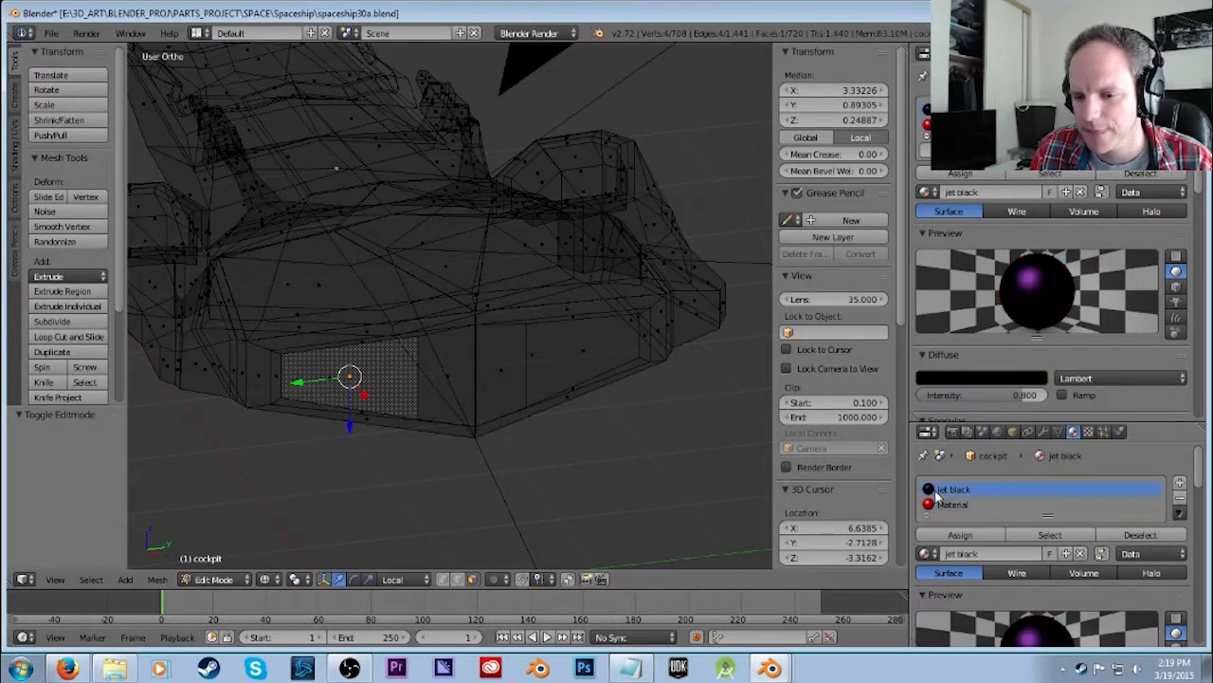
scroll(1029, 461, down, 1)
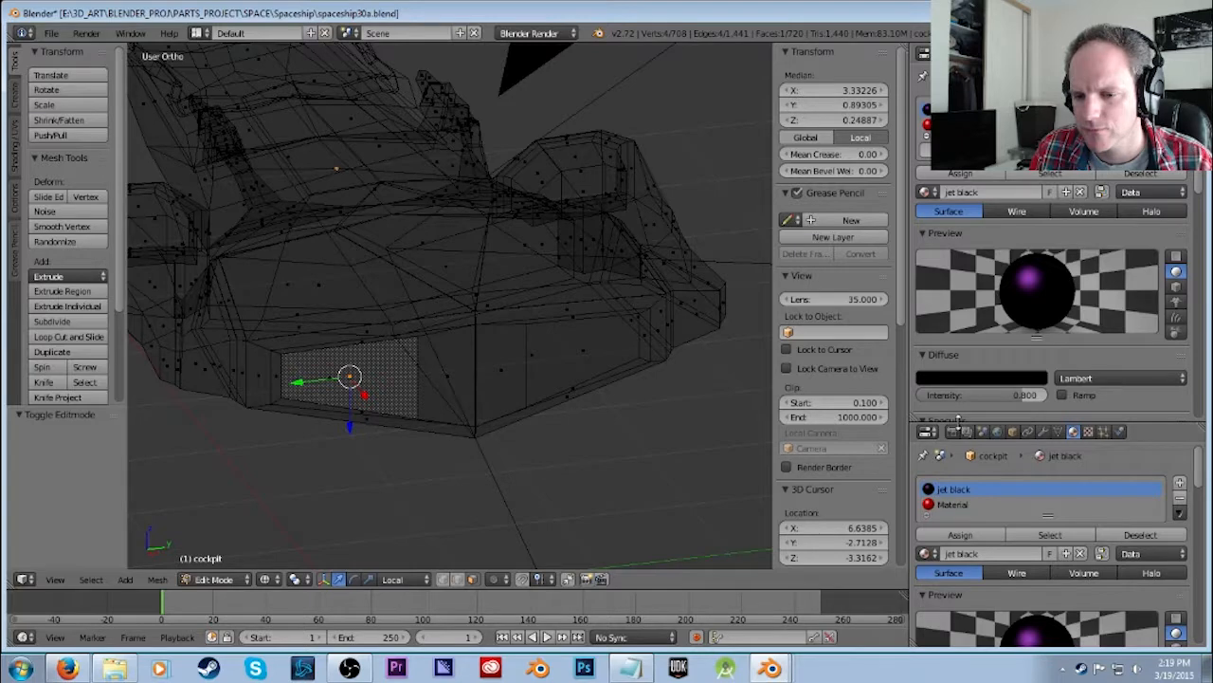
scroll(1029, 461, down, 10)
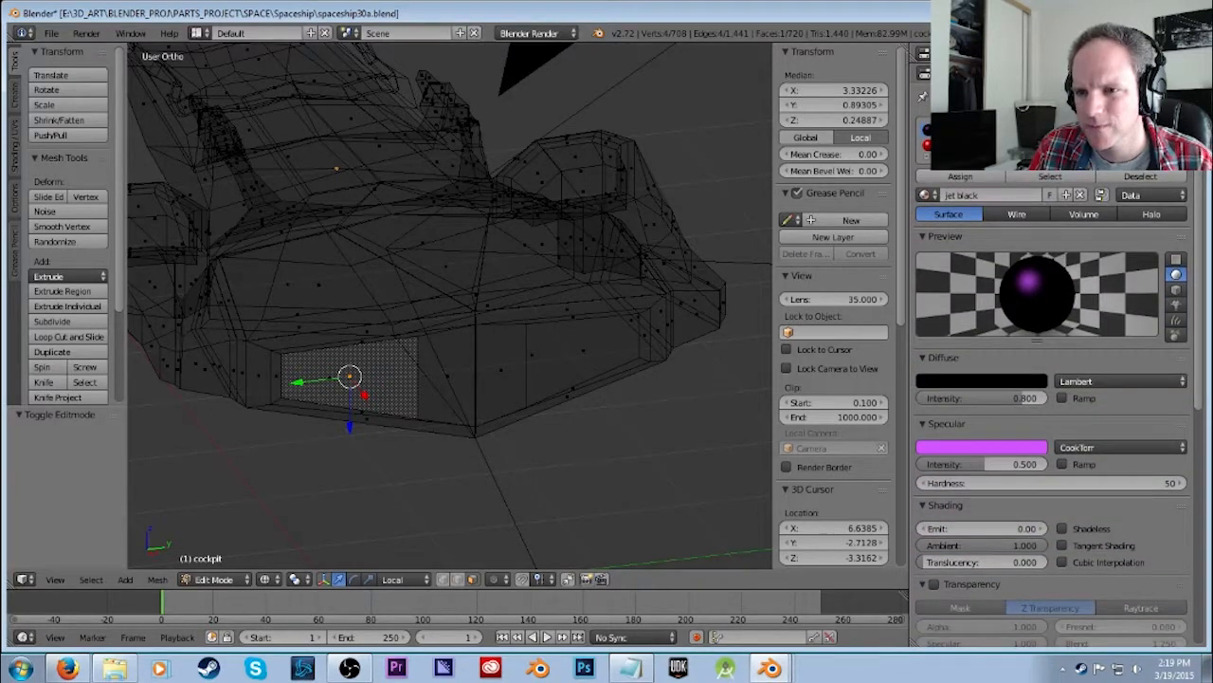
scroll(1065, 180, down, 1)
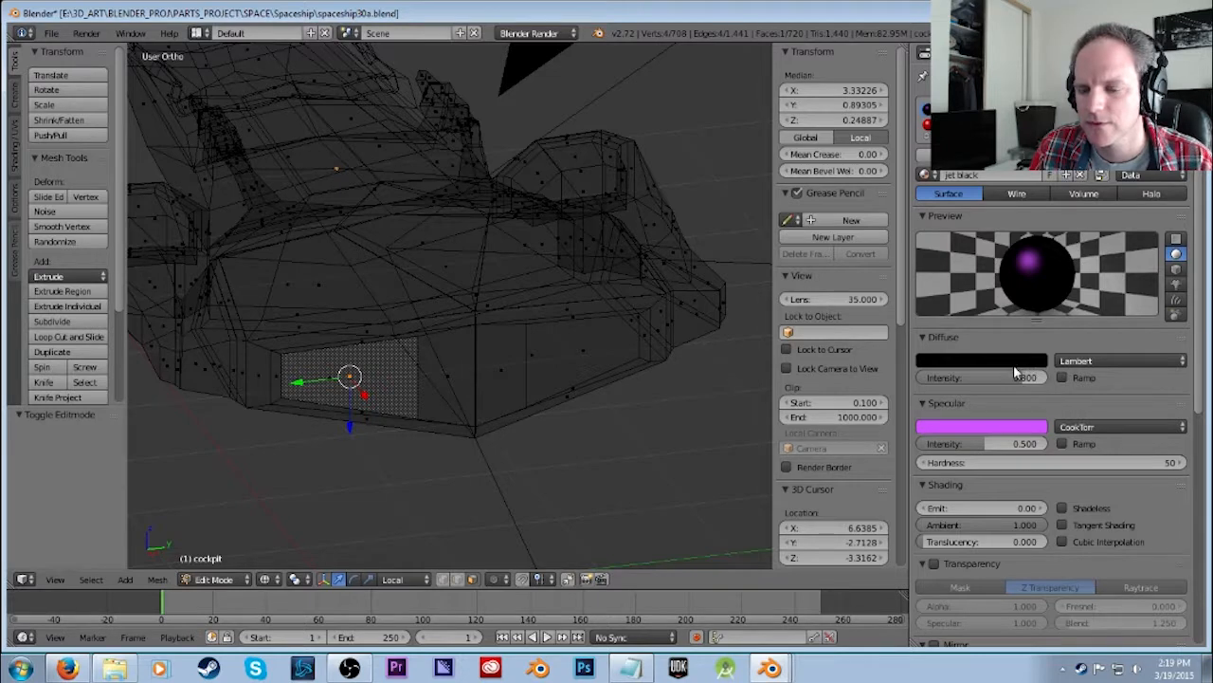
Set the red material's diffuse intensity to 1.0, specular intensity to 0.888, emit to 1.37 and translucency to 0.424.
click(971, 125)
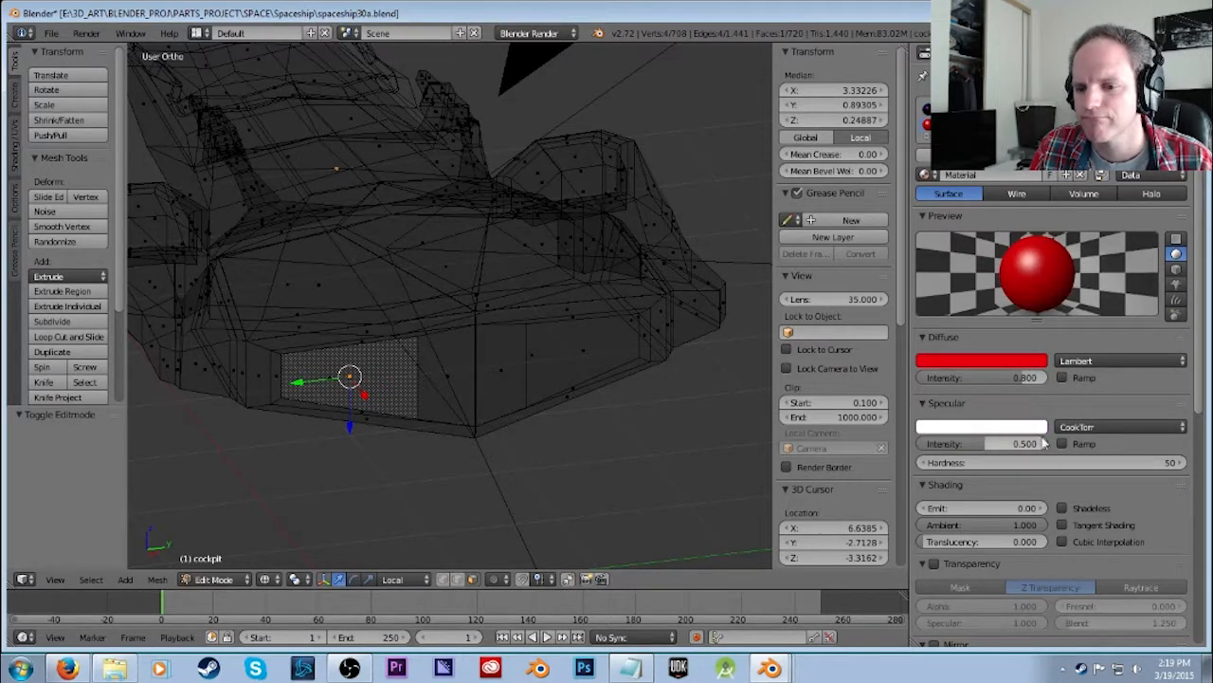
drag(1003, 447, 1034, 445)
drag(1032, 378, 1056, 376)
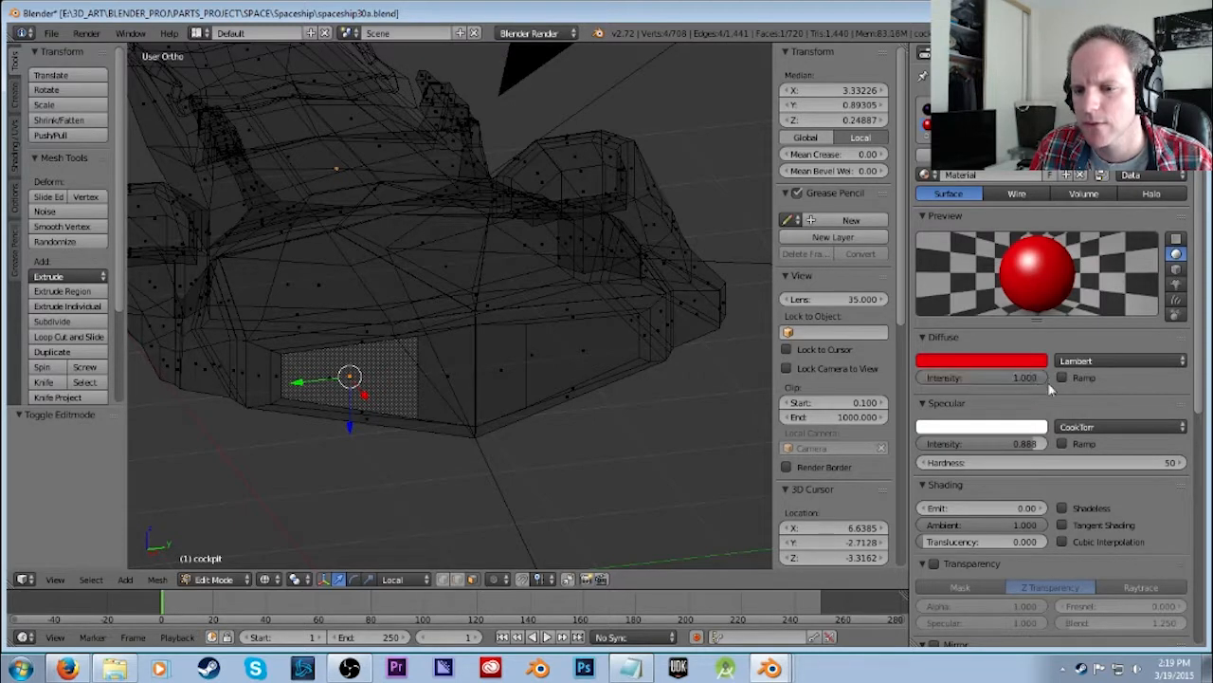
scroll(1110, 398, down, 1)
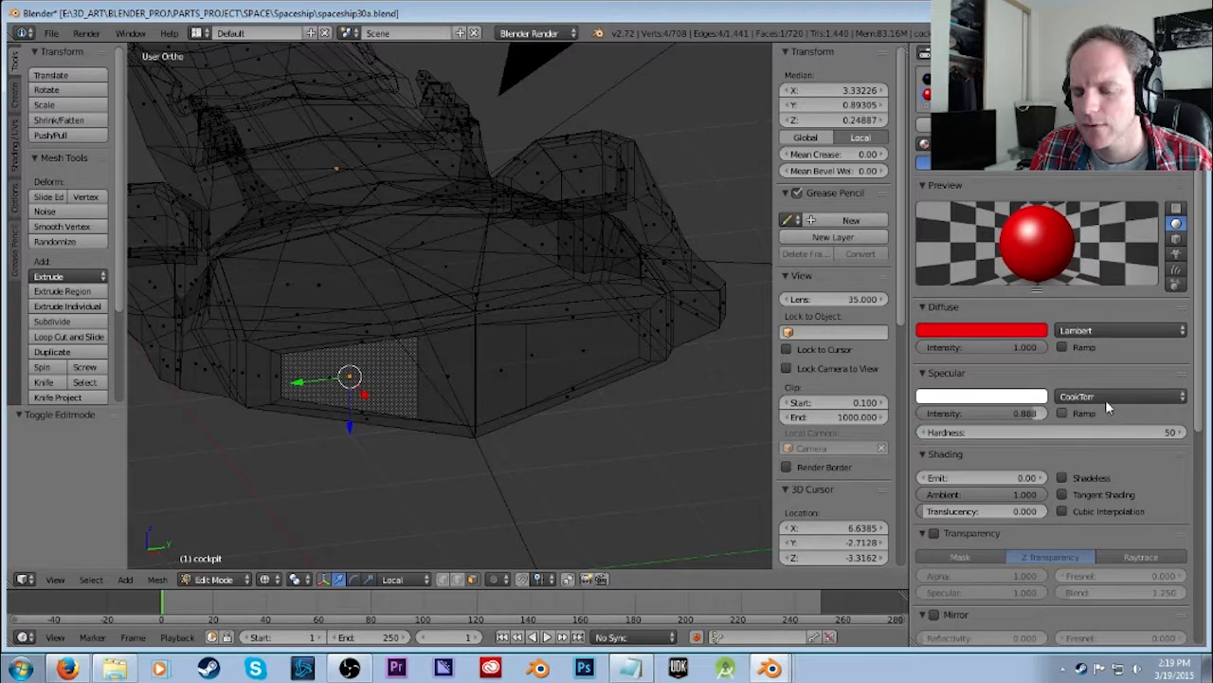
mouse_move(1010, 478)
mouse_down()
mouse_move(1033, 478)
mouse_move(1004, 478)
mouse_up()
drag(929, 512, 977, 512)
Deselect all faces, render the ship and zoom in on the rendered rear panels.
key(a)
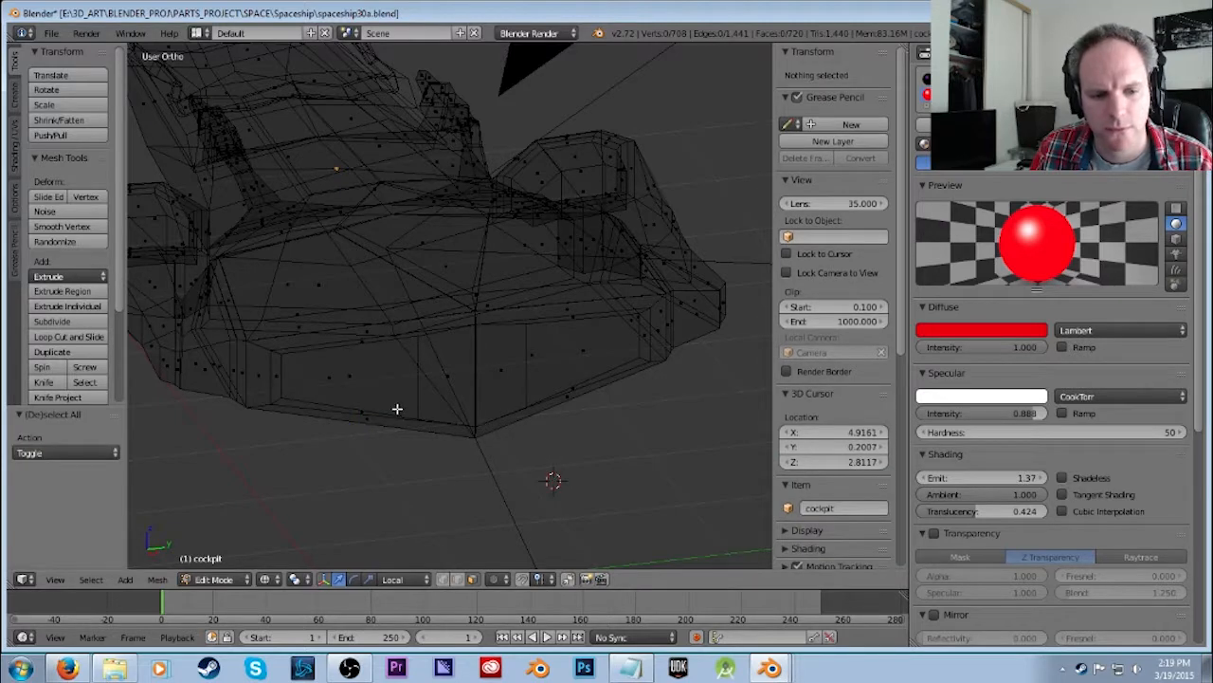
key(F12)
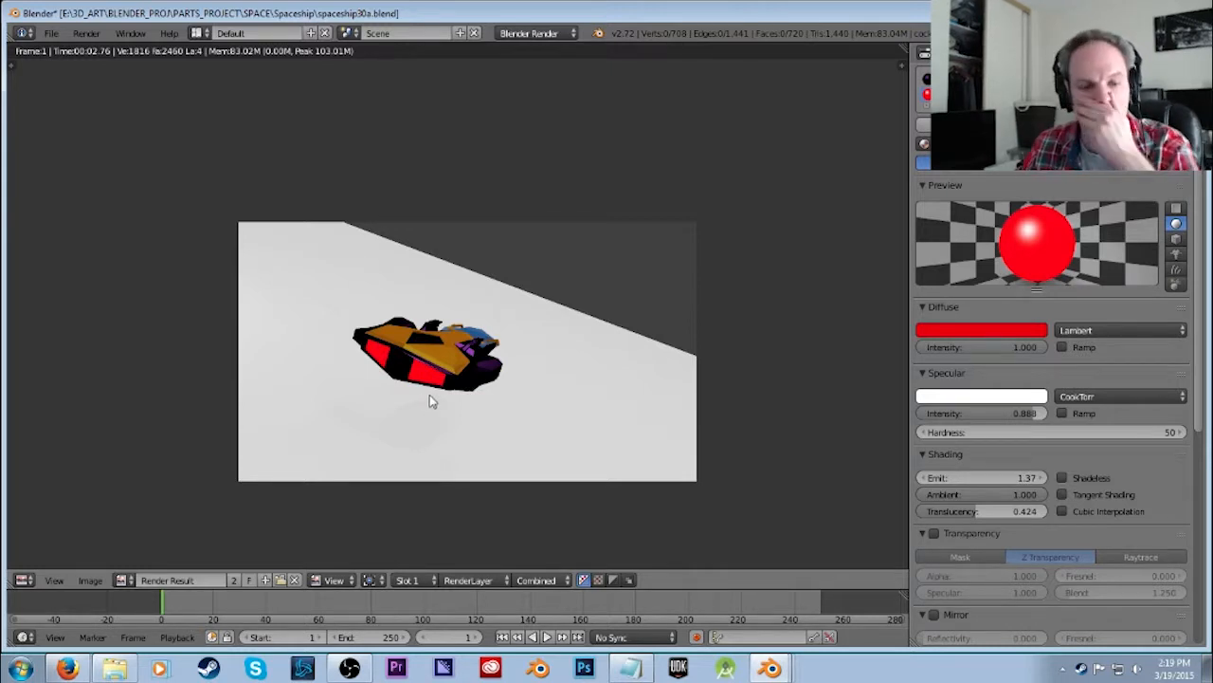
scroll(446, 418, up, 3)
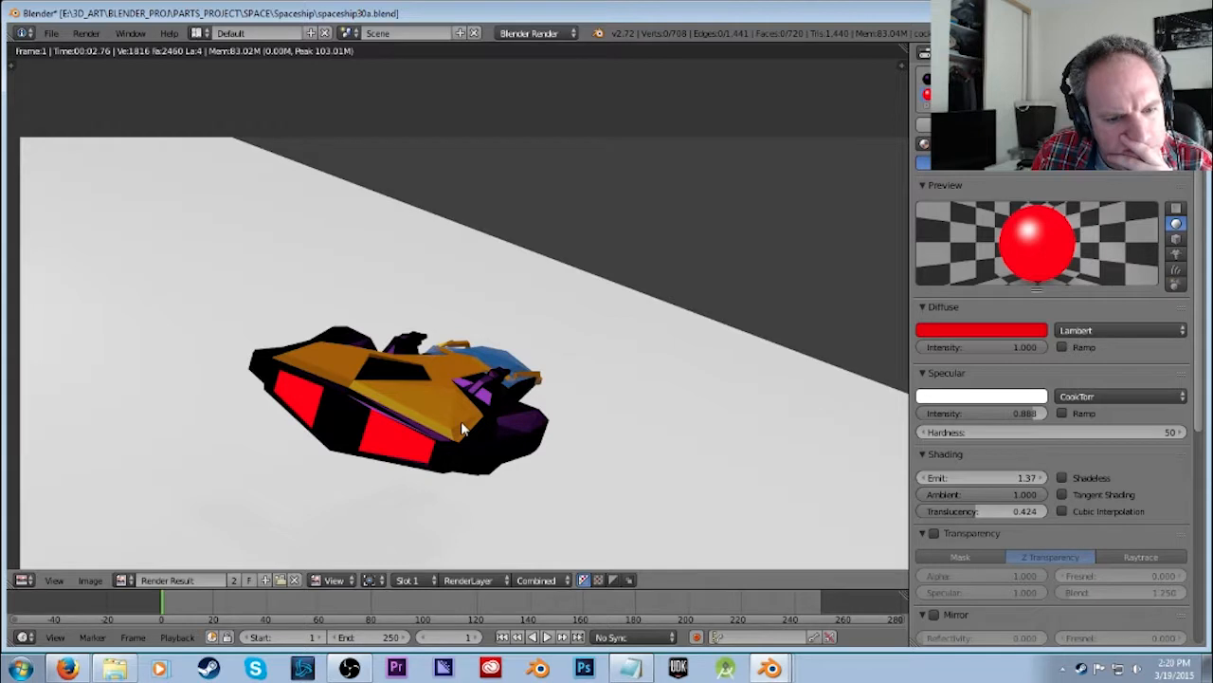
Close the render, extrude the two red rear panel faces outward by about 0.104 and scale them to about 0.915.
middle_drag(529, 402, 512, 404)
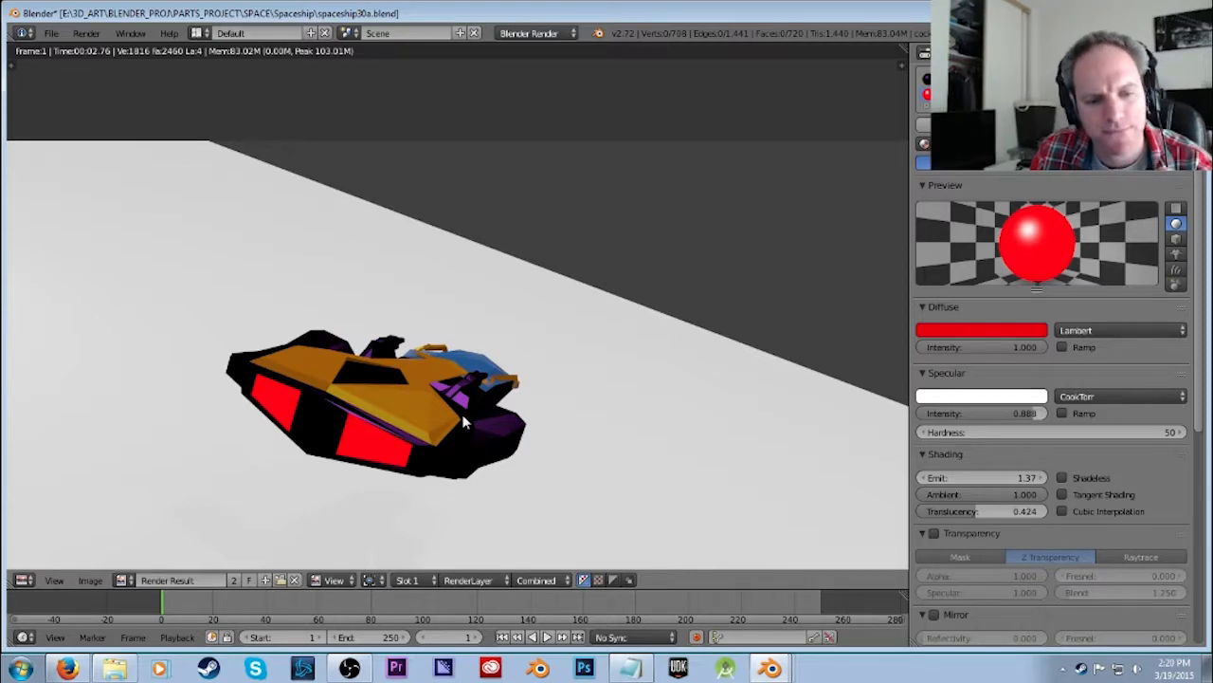
key(Escape)
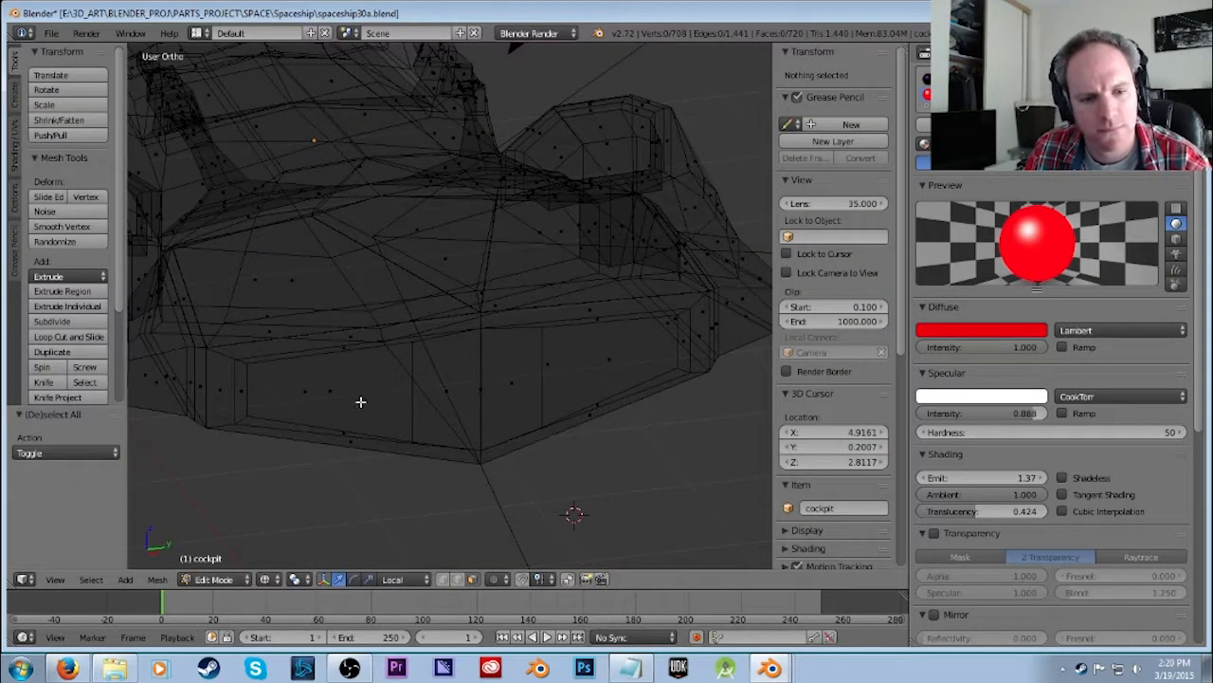
right_click(329, 389)
shift+right_click(612, 355)
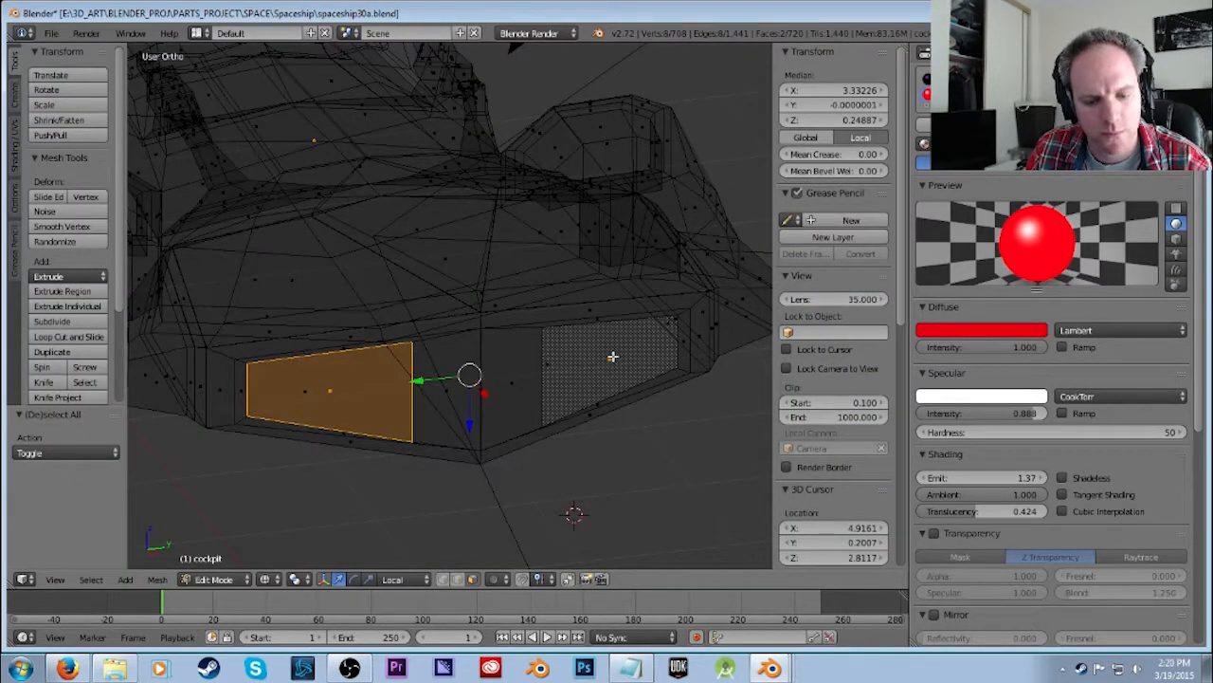
key(e)
click(628, 366)
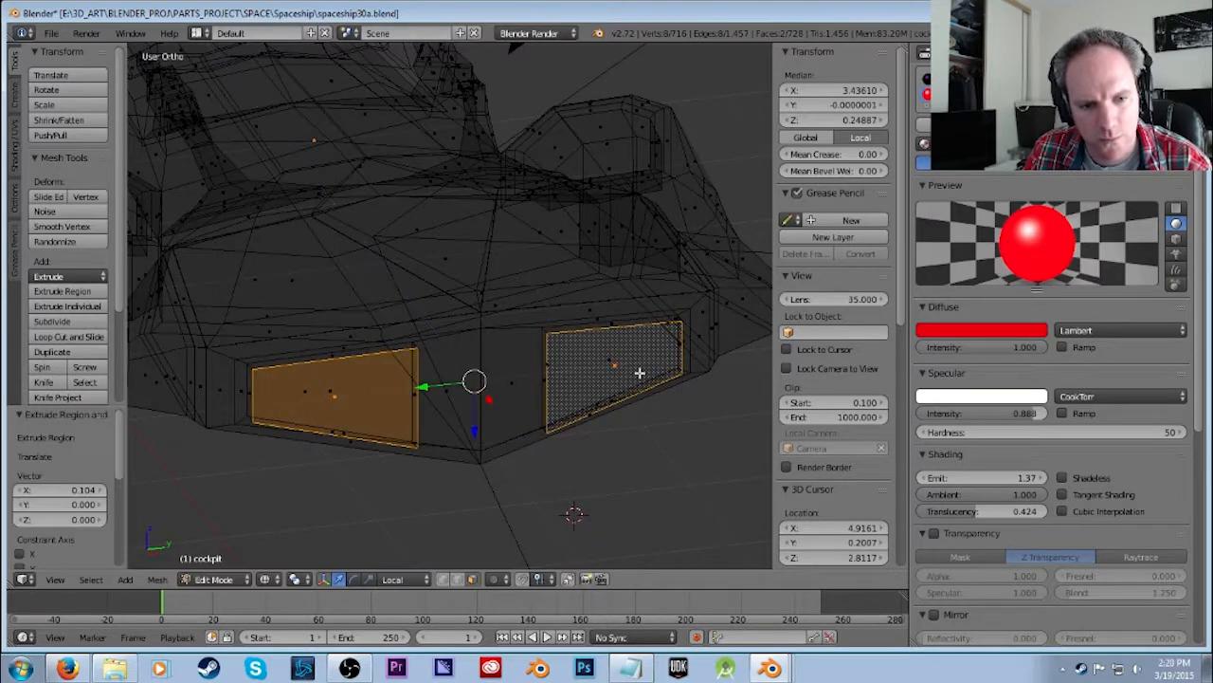
key(s)
click(607, 372)
Try scaling both extruded rear panel faces to about 0.771, and undo that scaling.
scroll(560, 398, up, 6)
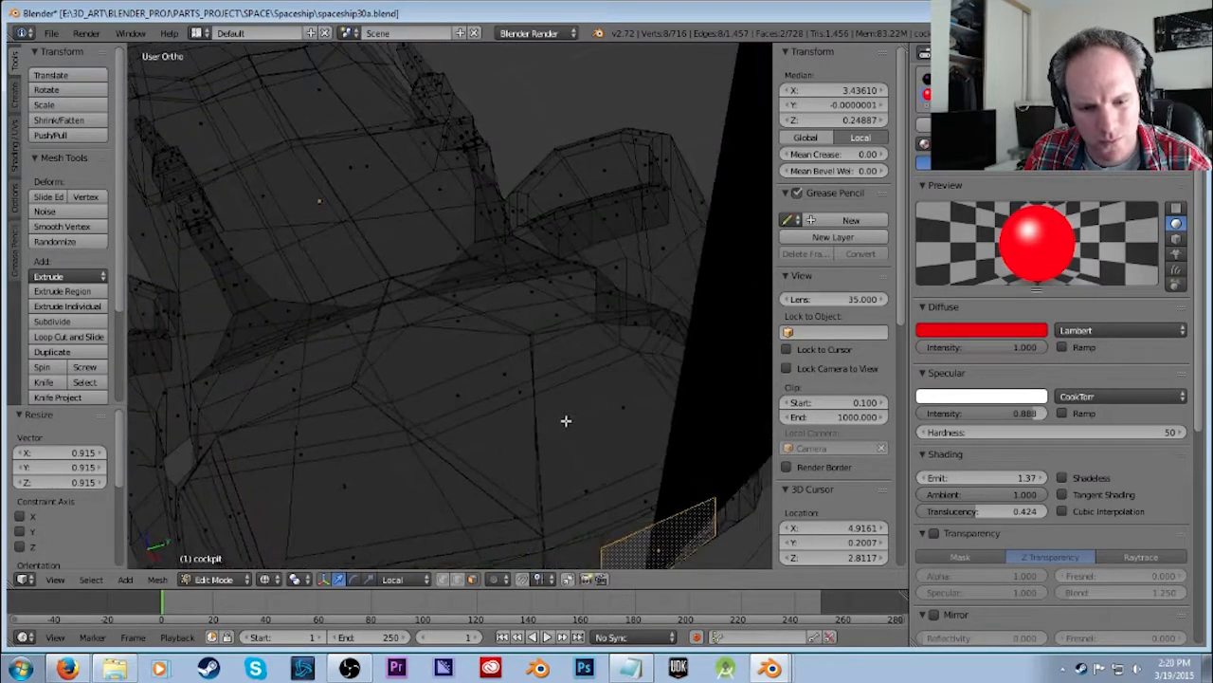
scroll(550, 418, down, 5)
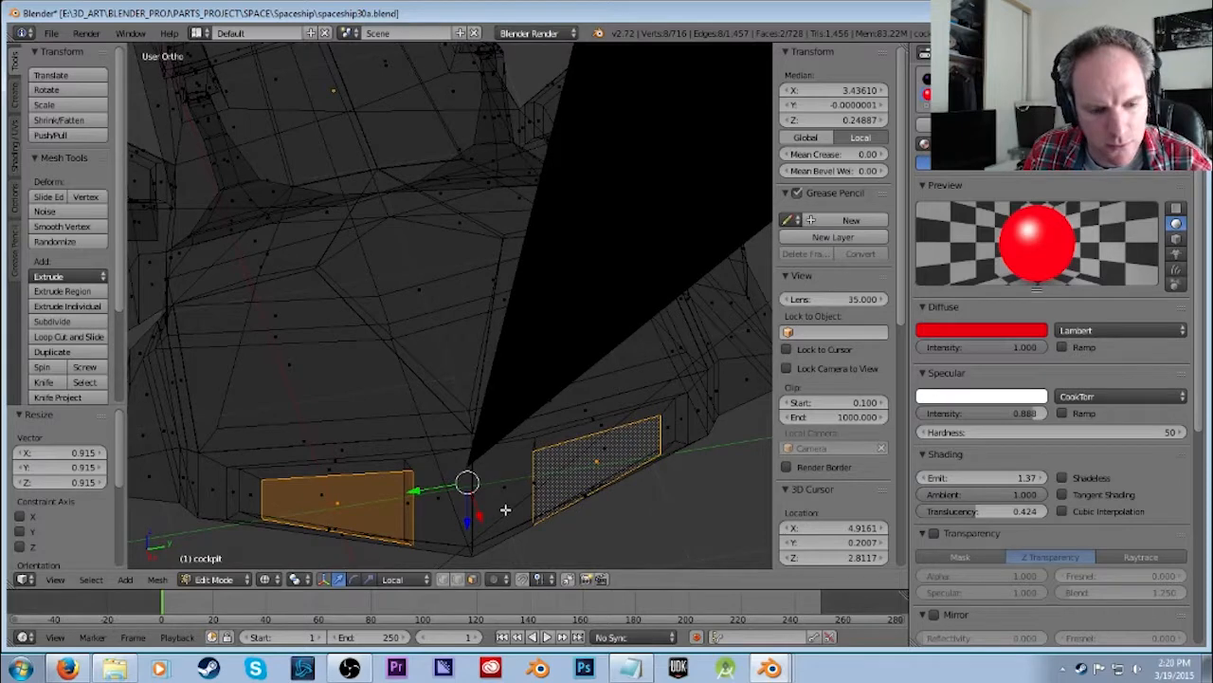
key(s)
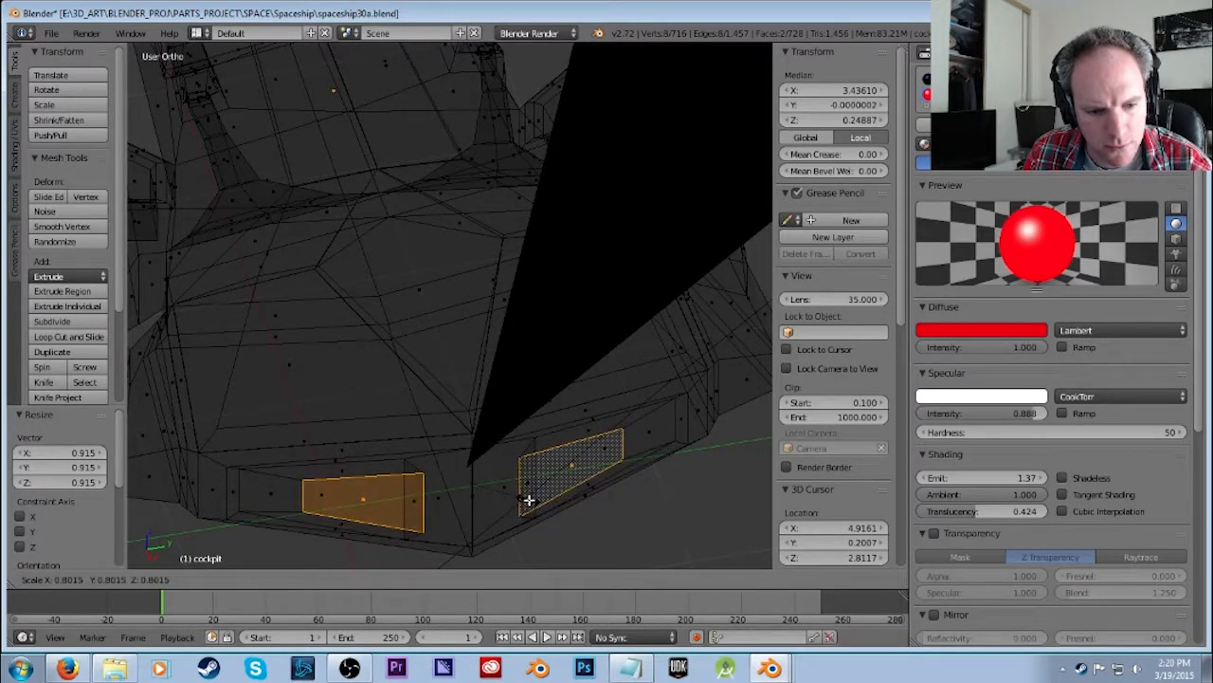
click(526, 499)
mouse_move(611, 483)
middle_down()
mouse_move(588, 496)
mouse_move(599, 482)
middle_up()
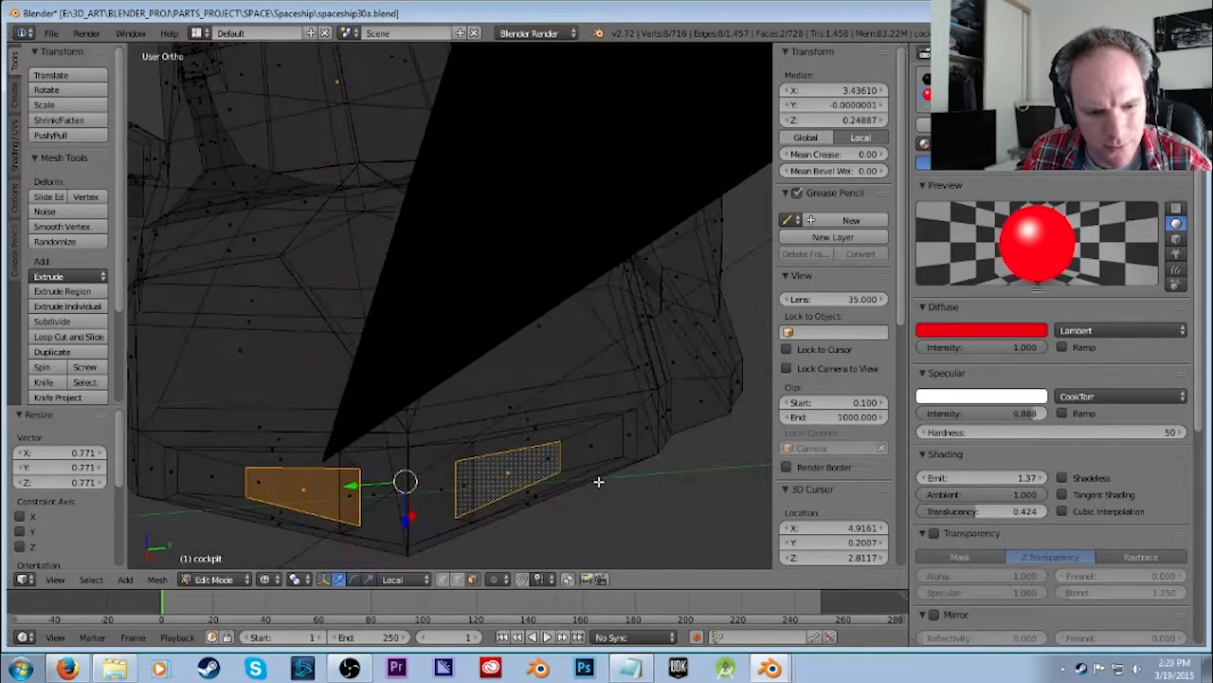
key(KP_7)
scroll(623, 452, down, 5)
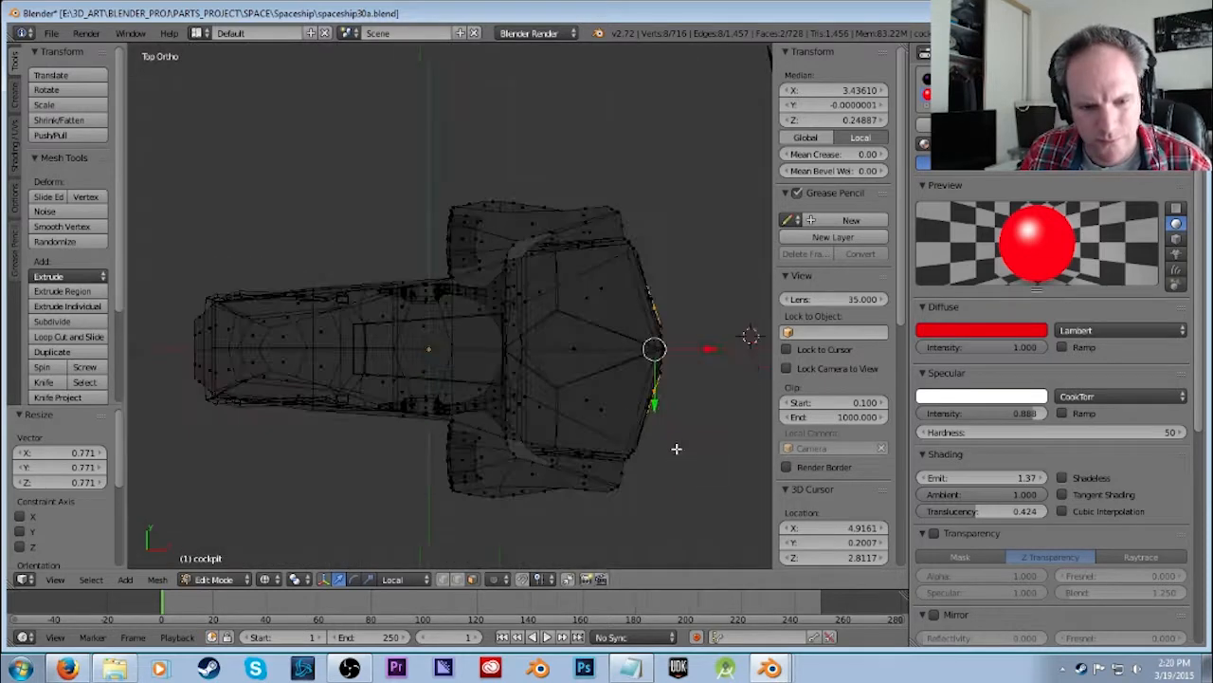
scroll(599, 399, up, 4)
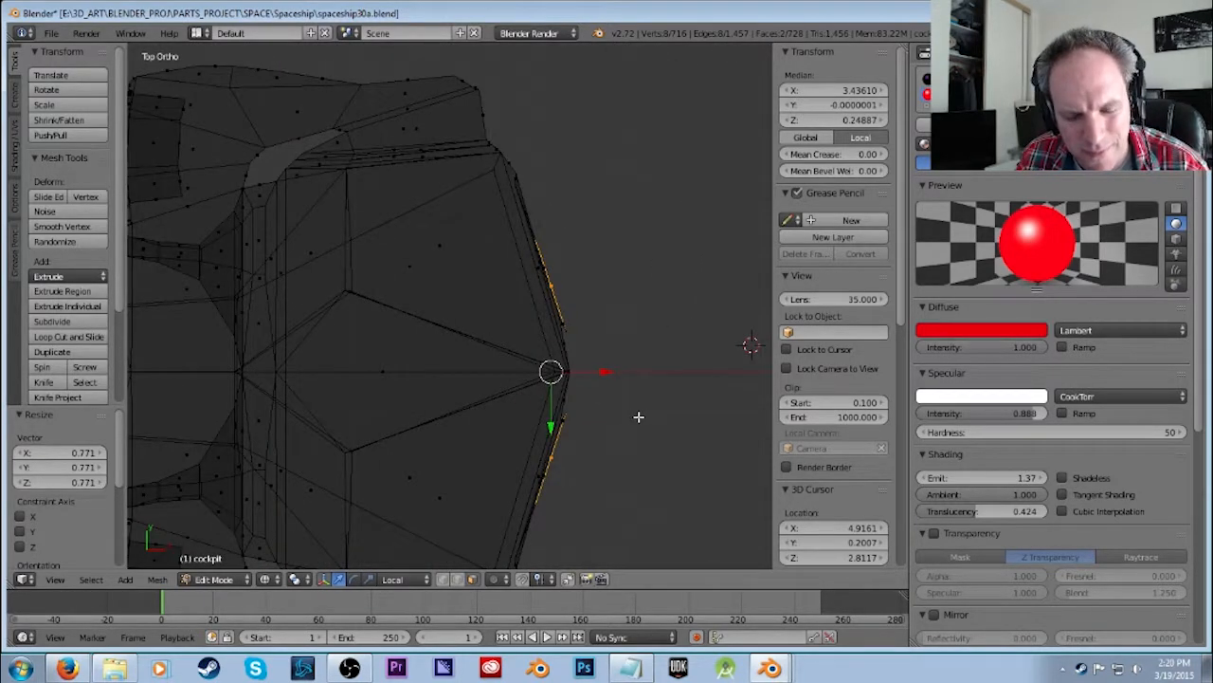
key(ctrl+z)
Move the extruded rear panel faces about 0.011 along local X and enlarge them to about 1.198.
key(g)
key(x)
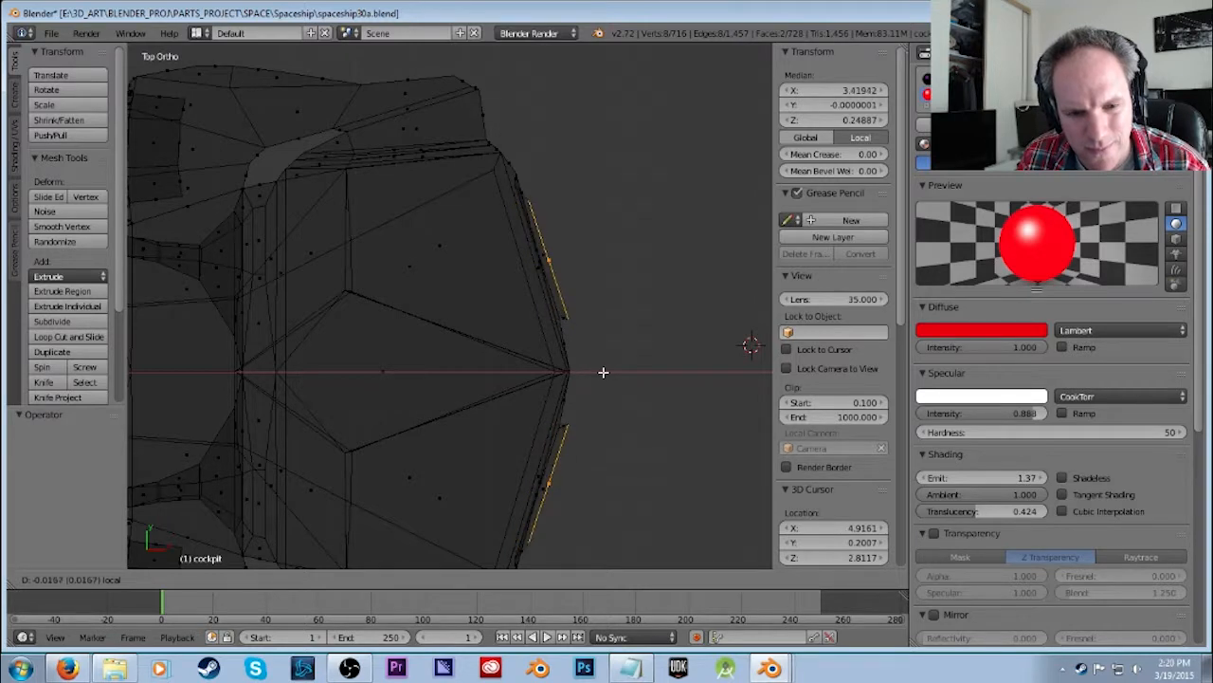
click(607, 370)
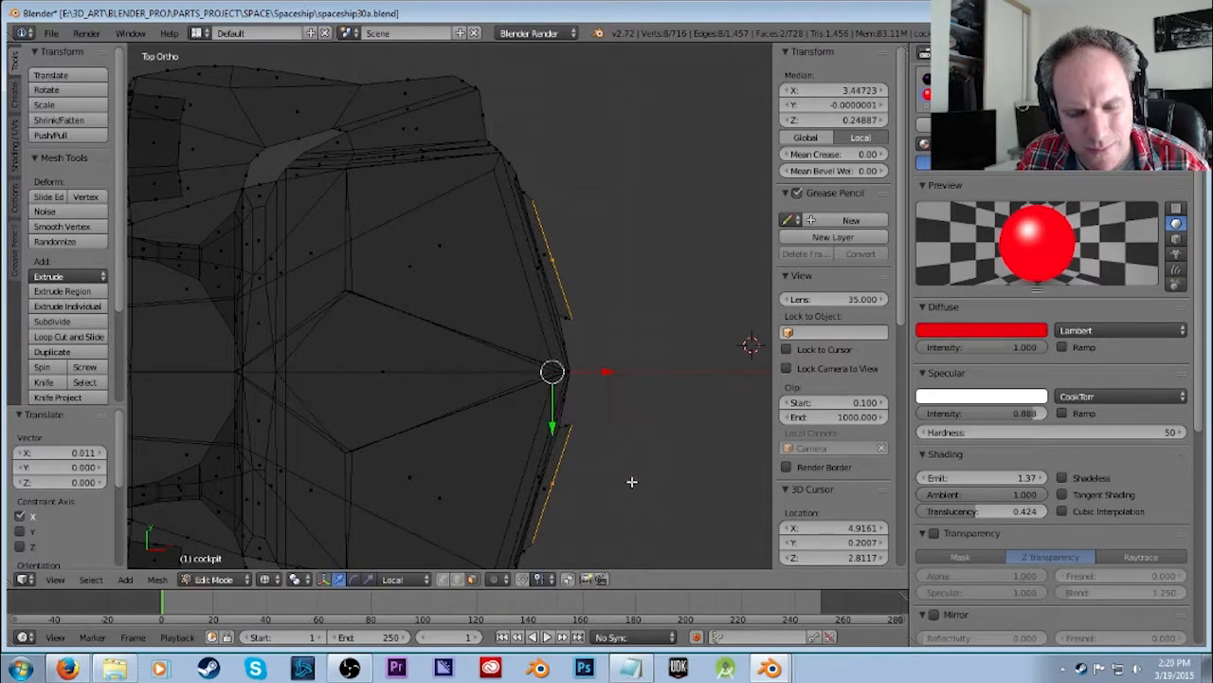
key(s)
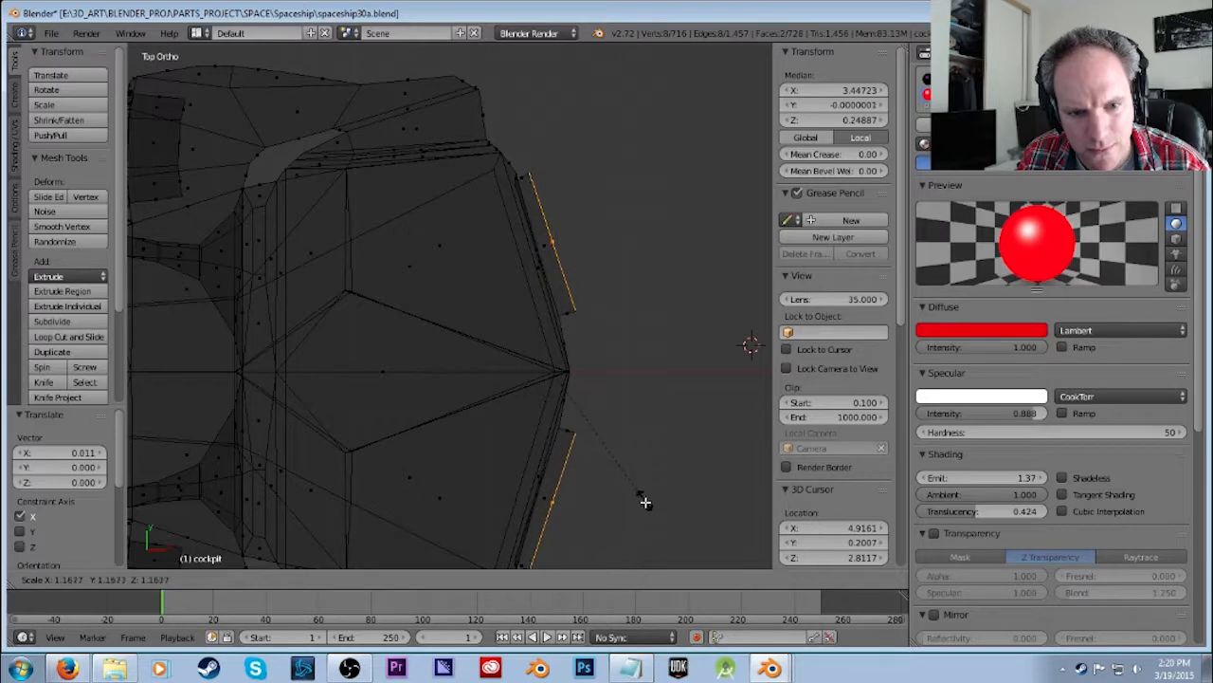
click(644, 505)
middle_drag(650, 502, 599, 425)
Try shrinking both rear panel faces together, and undo the scaling.
key(s)
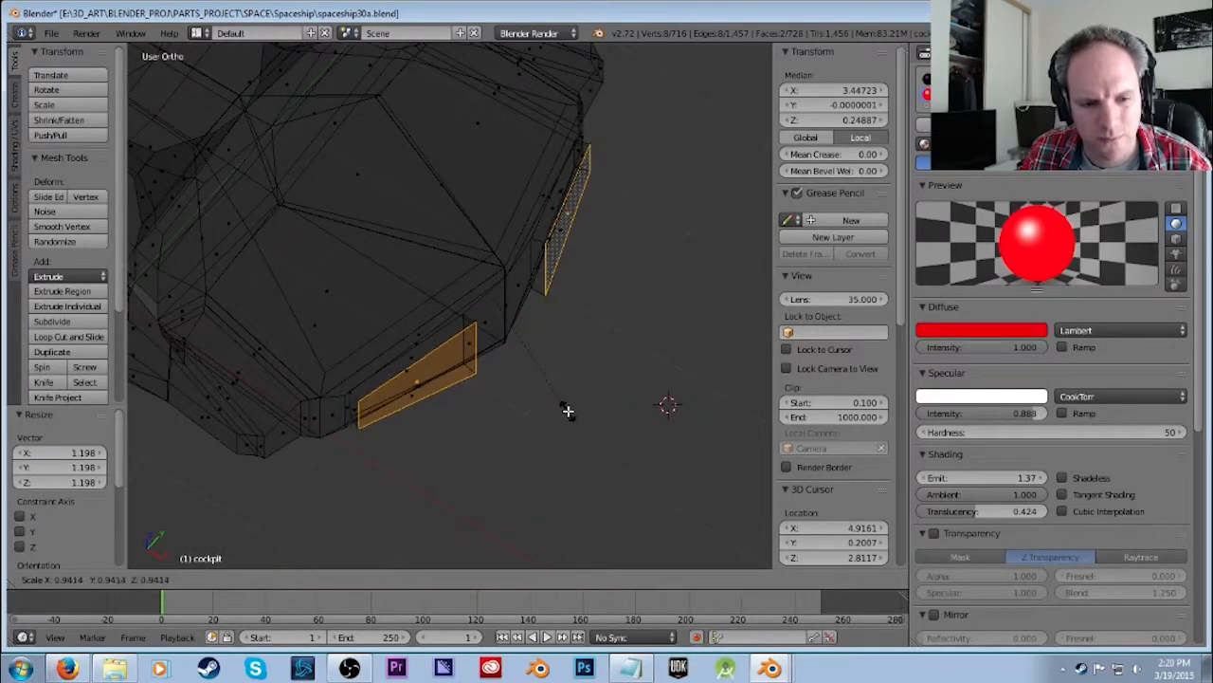
right_click(566, 412)
key(KP_1)
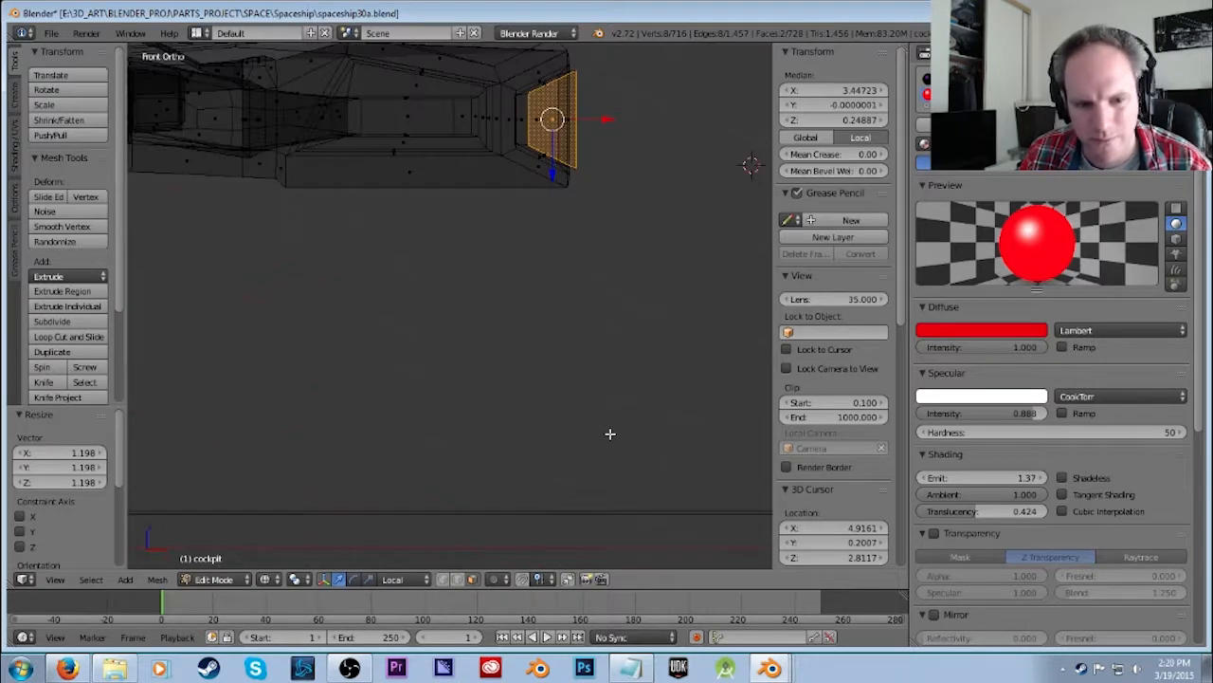
key(KP_3)
key(s)
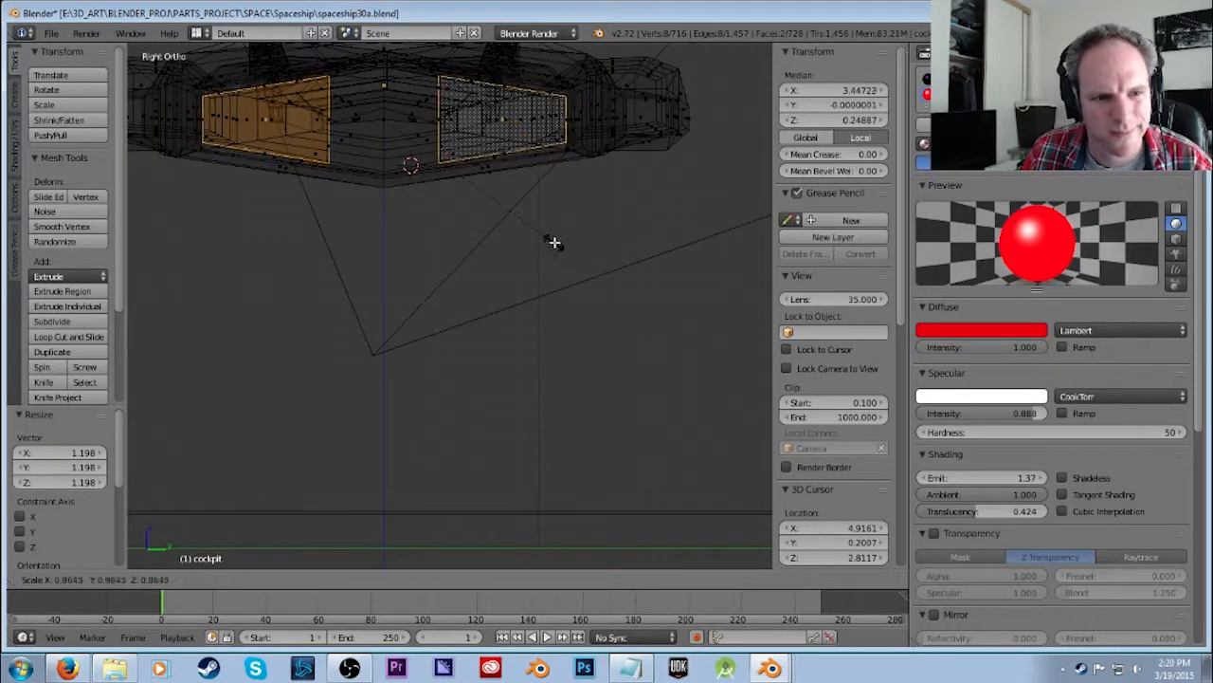
click(510, 213)
middle_drag(503, 240, 597, 350)
key(ctrl+z)
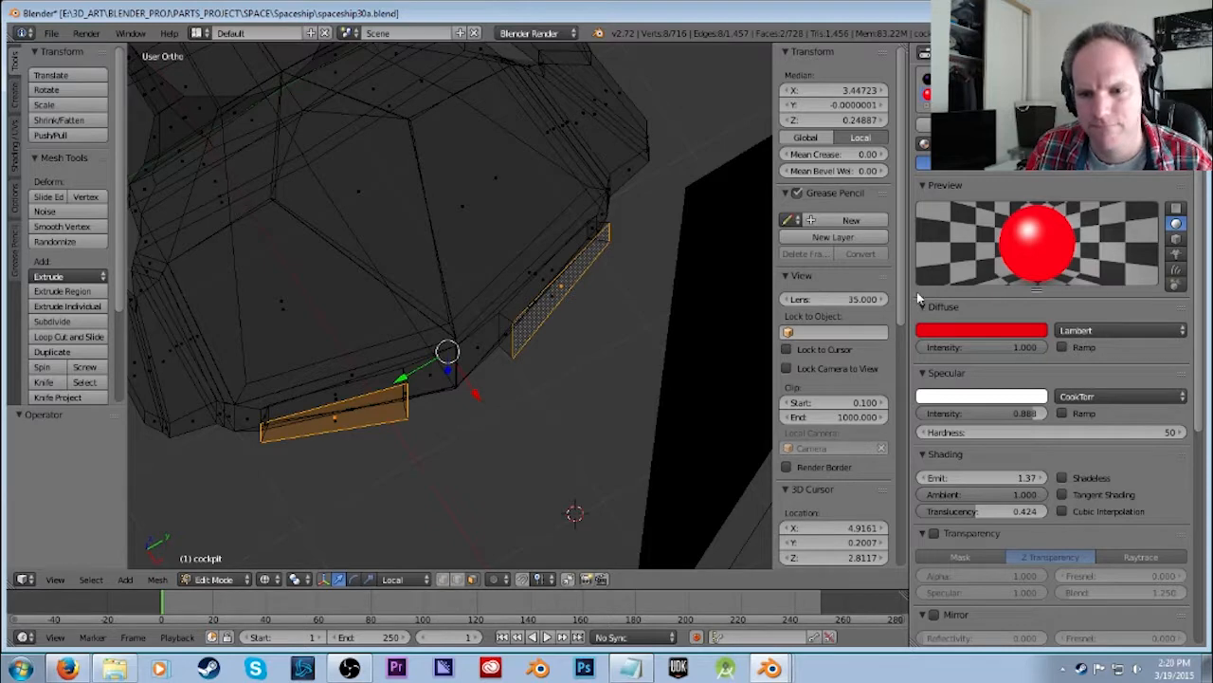
Scale only the rear panel face on the positive Y side to about 0.660.
middle_drag(499, 408, 470, 363)
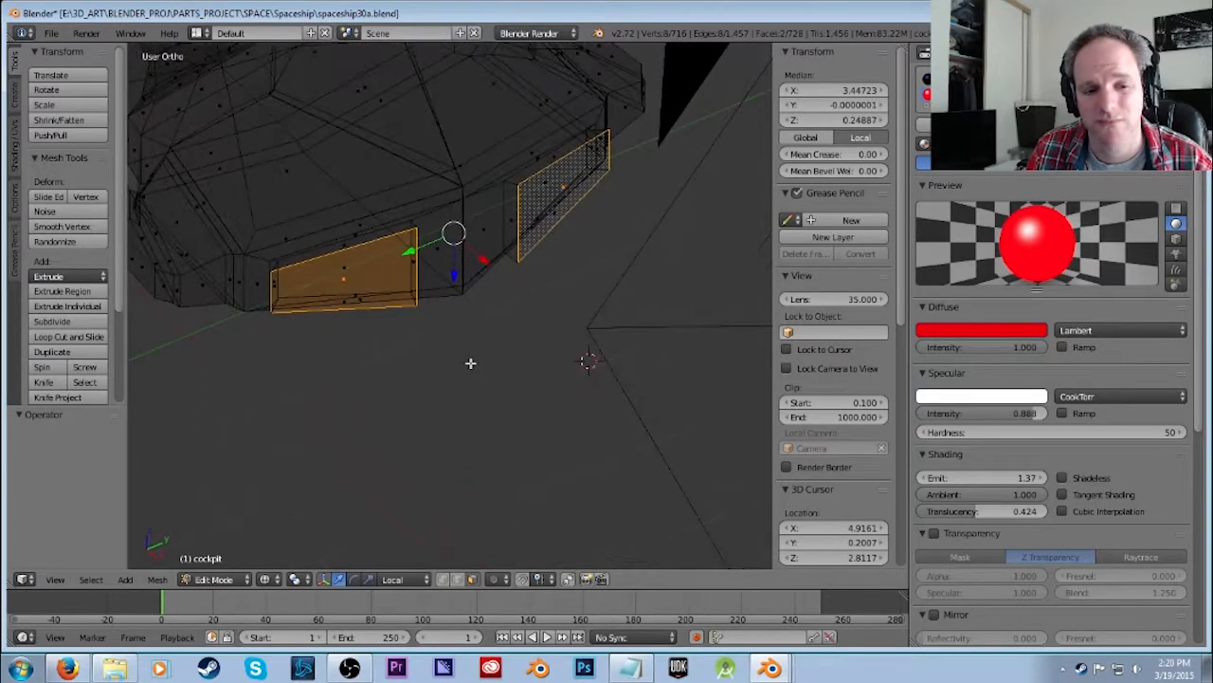
key(a)
right_click(352, 274)
key(s)
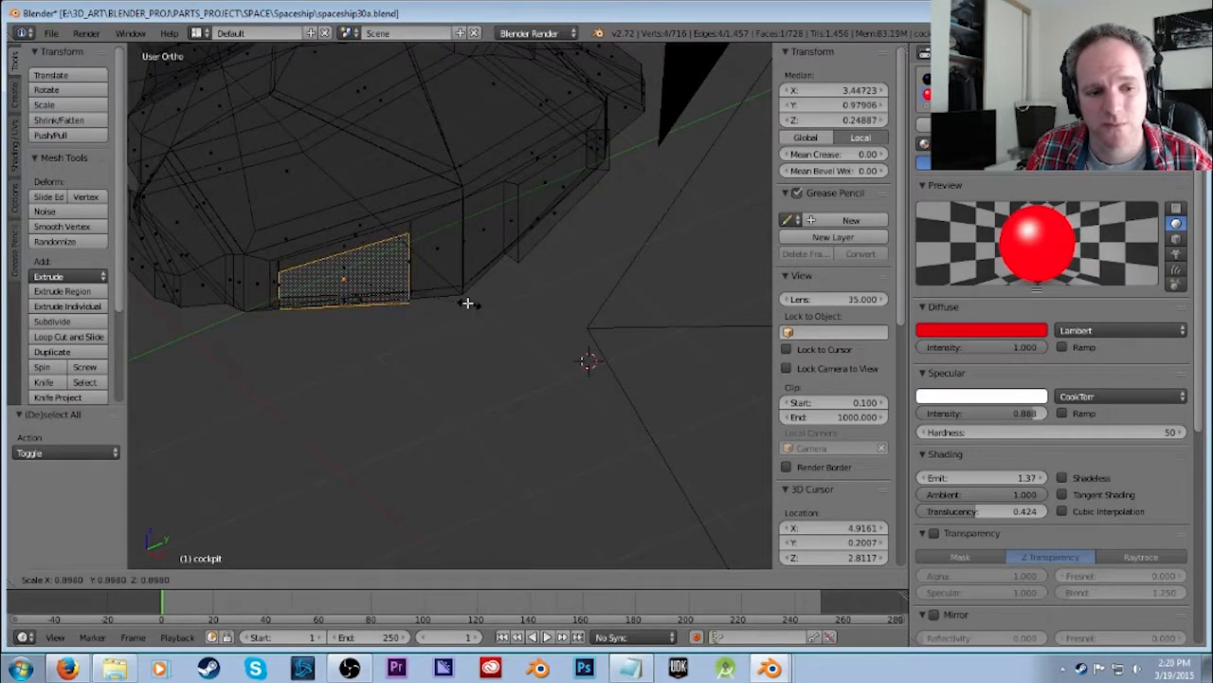
click(439, 288)
right_click(567, 190)
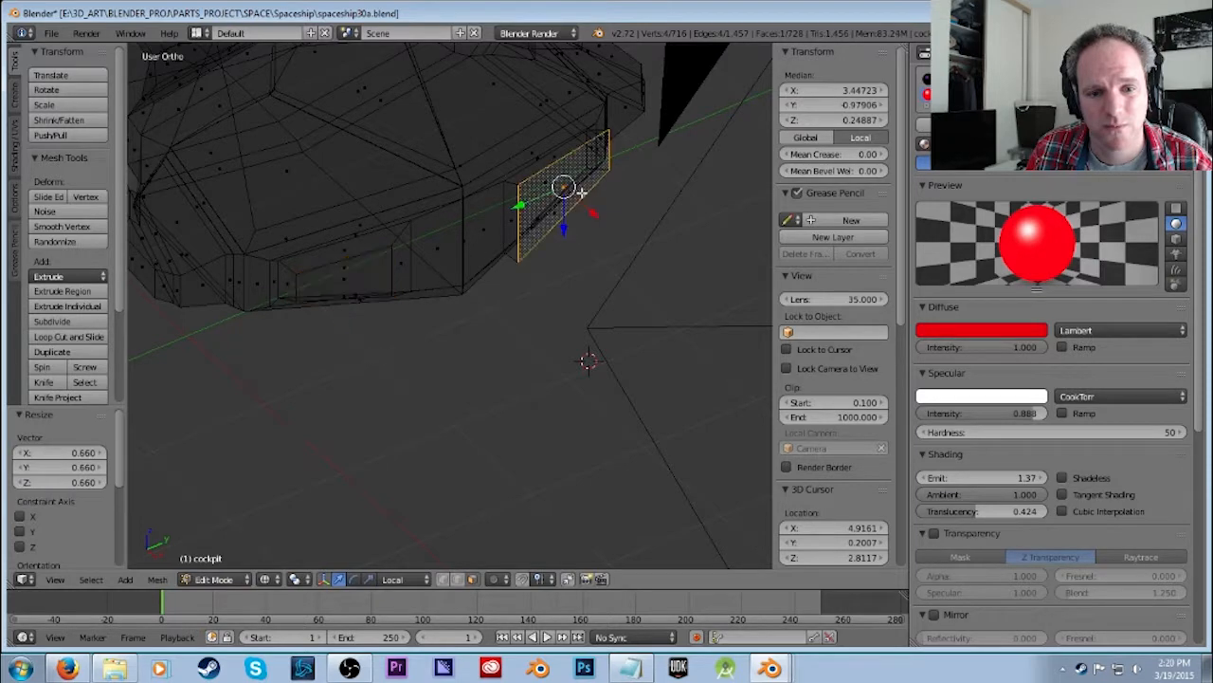
key(s)
right_click(650, 209)
key(a)
right_click(364, 278)
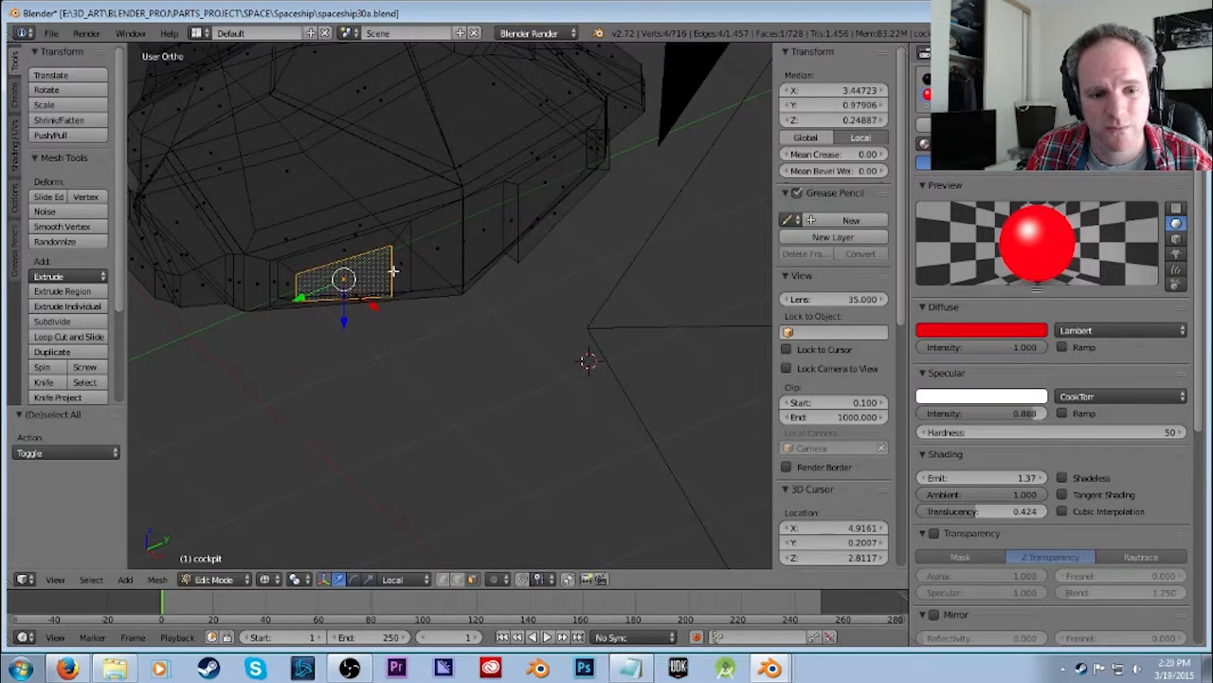
shift+right_click(572, 189)
middle_drag(633, 281, 615, 331)
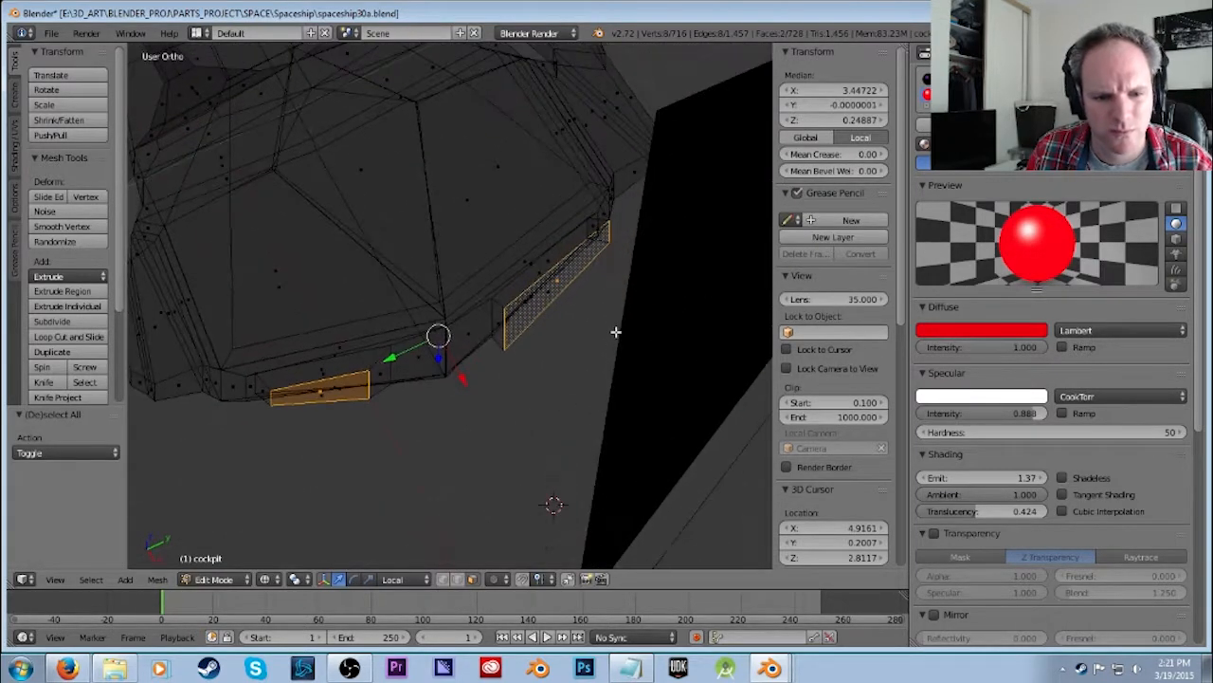
key(s)
right_click(621, 300)
Scale the negative Y side rear panel face to about 0.625, and add the opposite panel face to the selection.
right_click(586, 285)
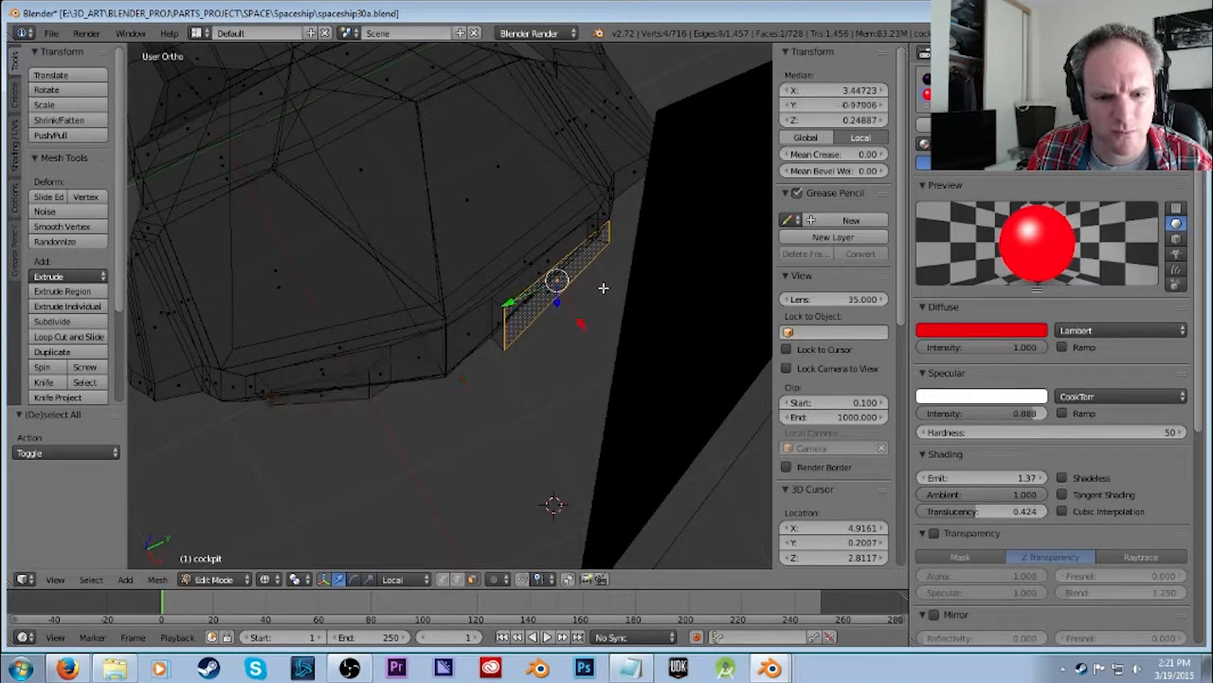
key(s)
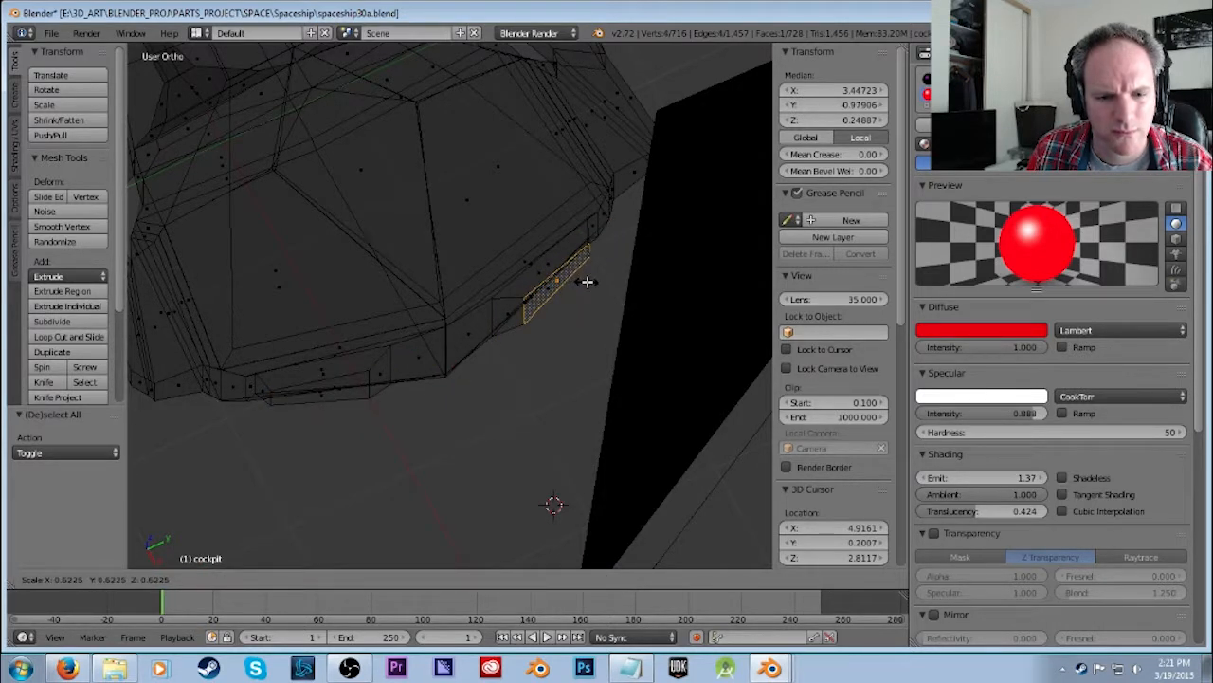
click(587, 282)
middle_drag(543, 353, 544, 324)
shift+right_click(318, 315)
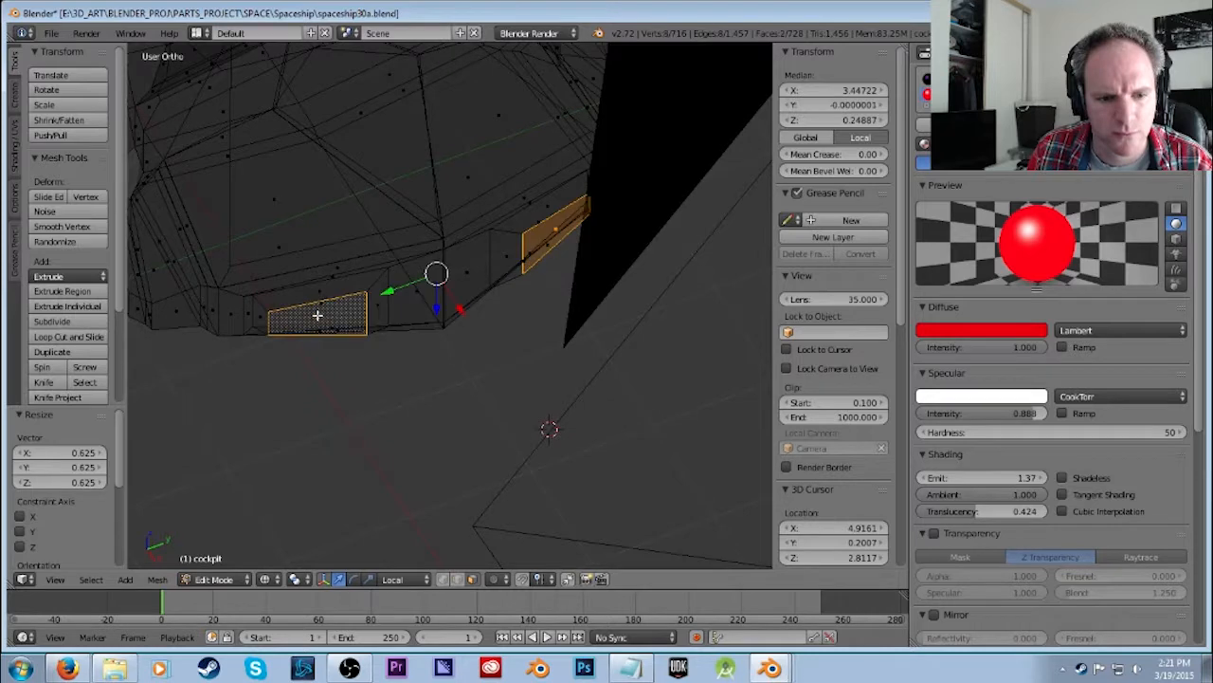
middle_drag(643, 350, 581, 301)
right_click(523, 196)
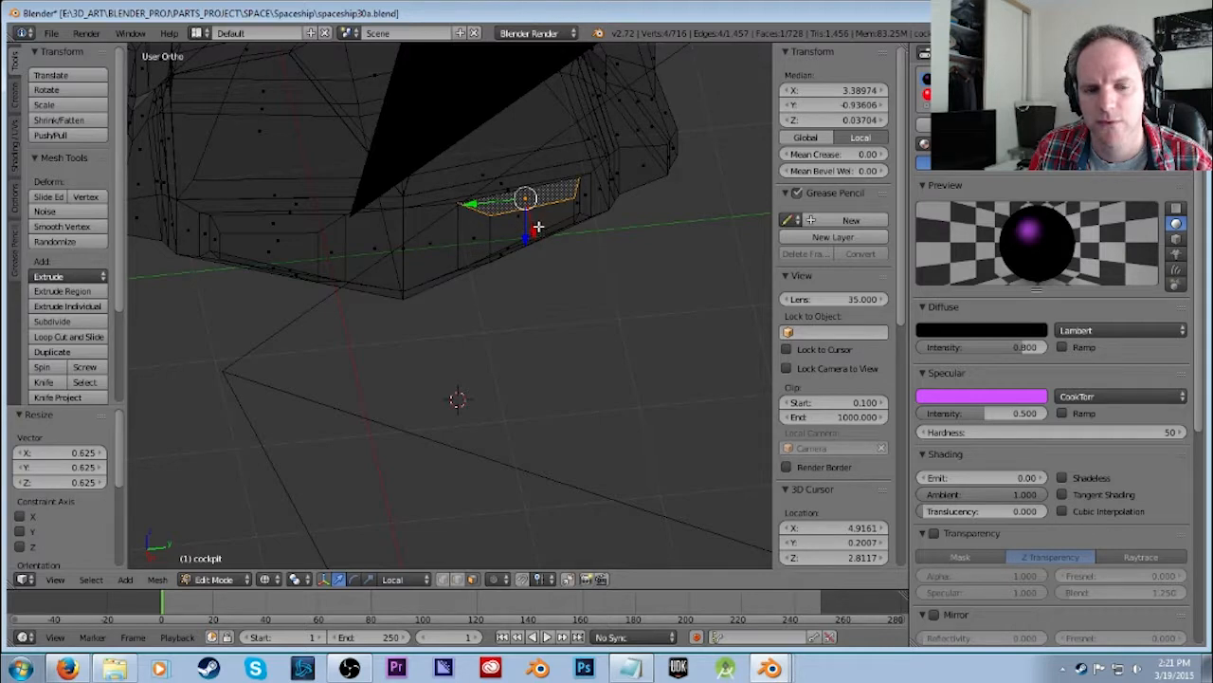
right_click(537, 226)
right_click(477, 238)
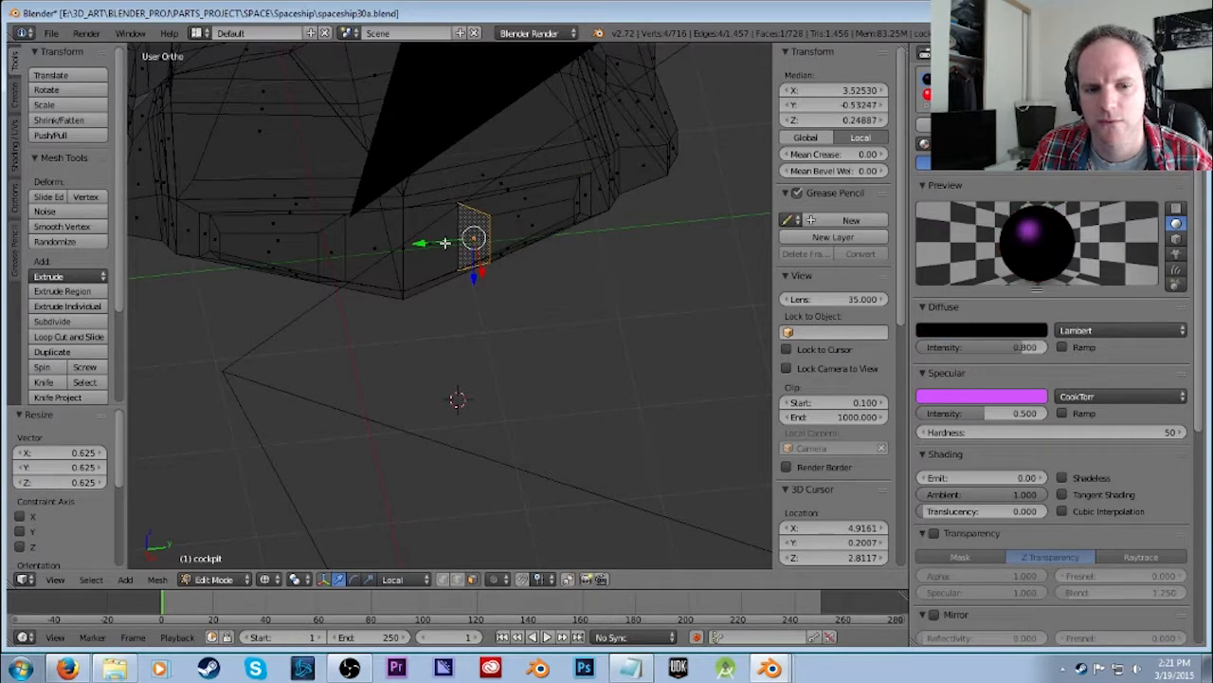
right_click(274, 223)
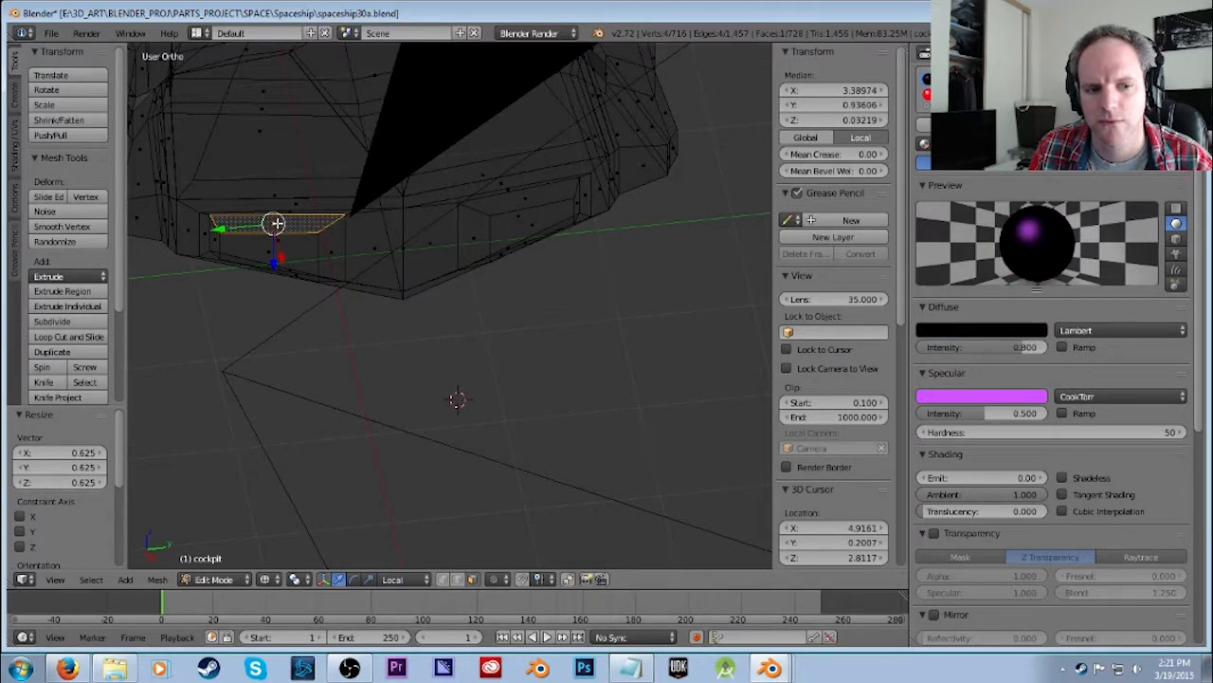
shift+right_click(221, 244)
middle_drag(276, 298, 309, 122)
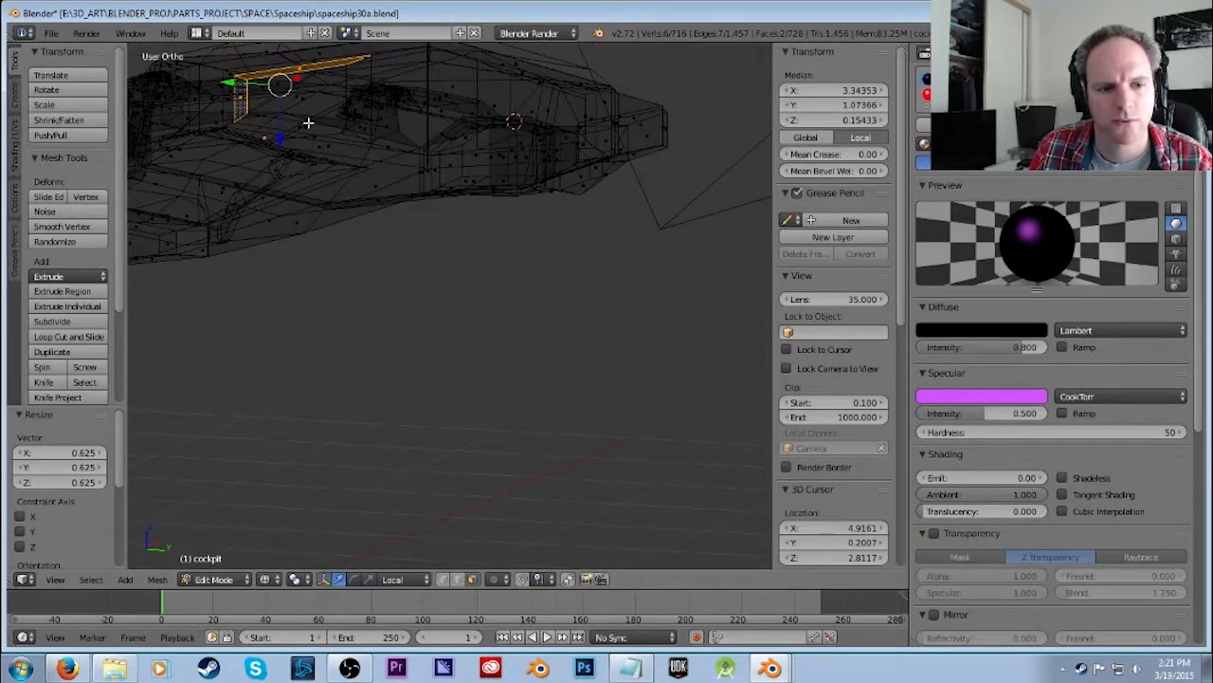
middle_drag(347, 214, 466, 268)
key(a)
middle_drag(570, 283, 563, 261)
right_click(511, 184)
shift+right_click(478, 164)
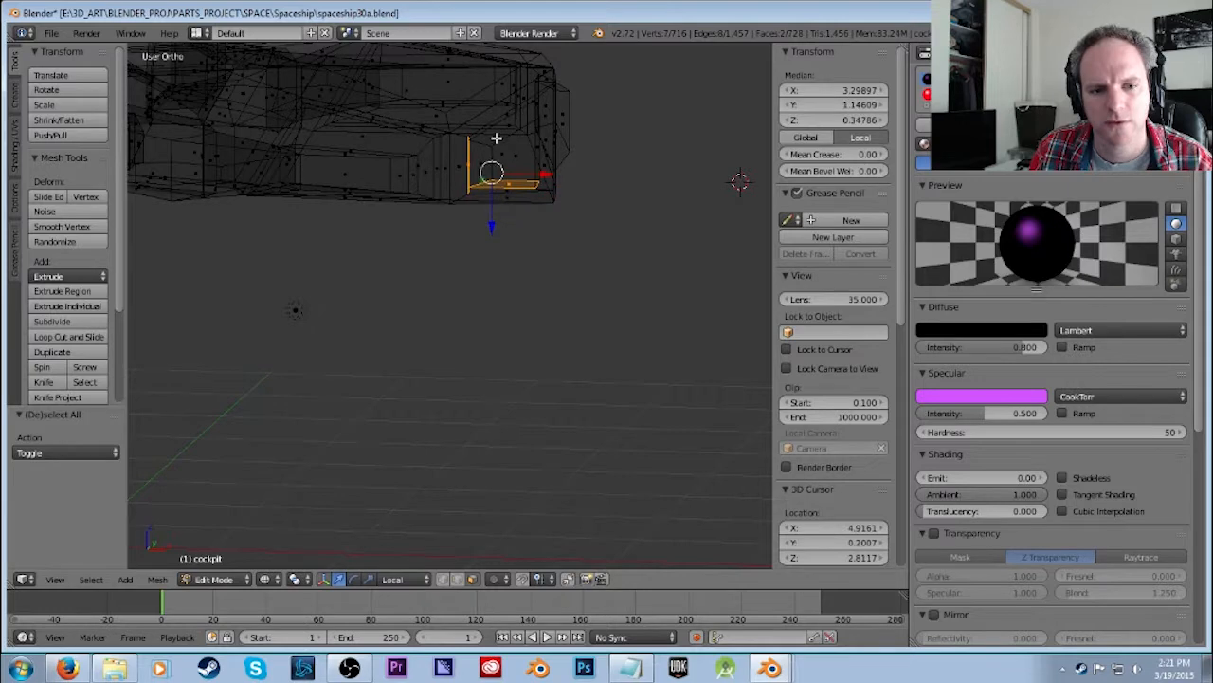
key(a)
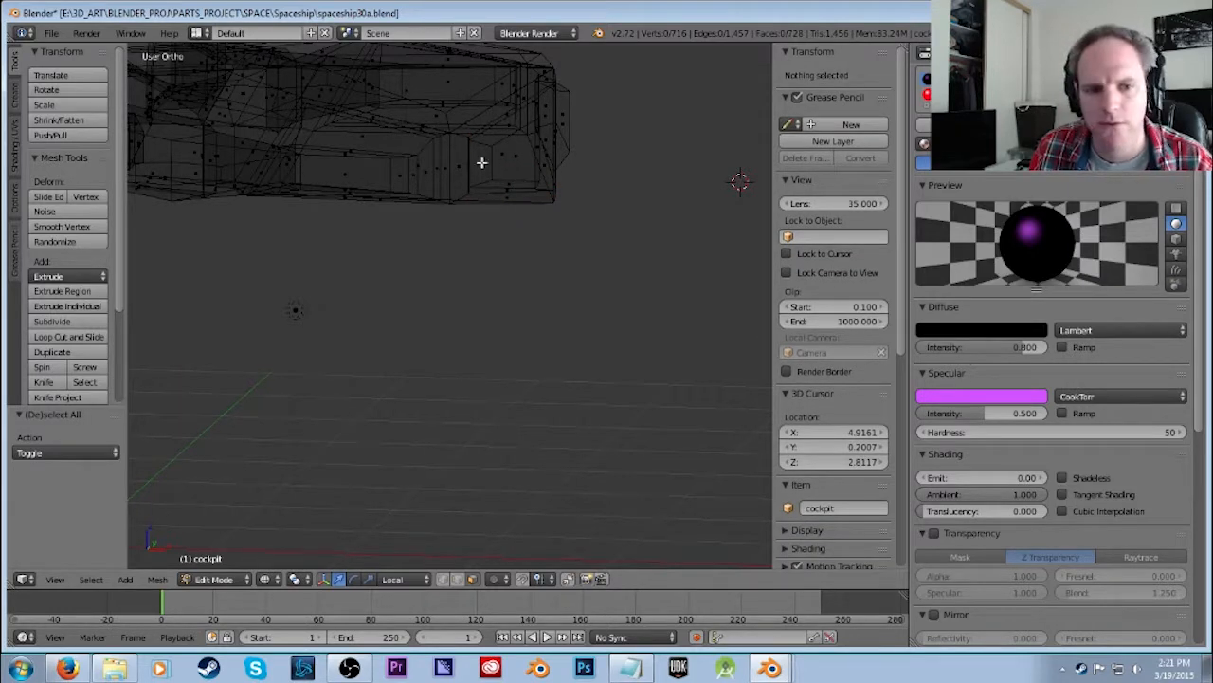
Select the eight narrow side faces that surround the two extruded rear panels.
right_click(482, 163)
shift+right_click(517, 143)
mouse_move(517, 143)
middle_down()
mouse_move(536, 208)
mouse_move(511, 129)
middle_up()
shift+right_click(511, 130)
middle_drag(588, 149, 504, 170)
shift+right_click(437, 116)
shift+right_click(504, 168)
shift+right_click(547, 131)
middle_drag(628, 171, 501, 168)
shift+right_click(546, 155)
shift+right_click(479, 140)
middle_drag(568, 231, 668, 294)
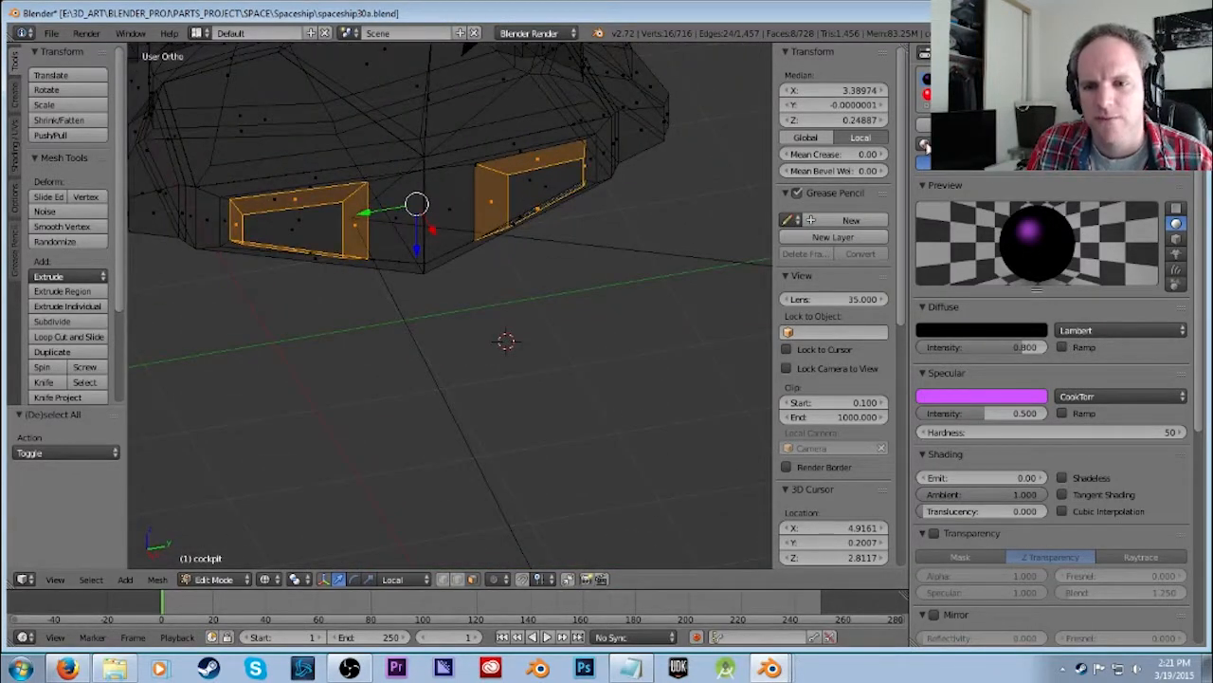
Replace the black material in the active slot of the selected side faces with dark gold.
click(925, 144)
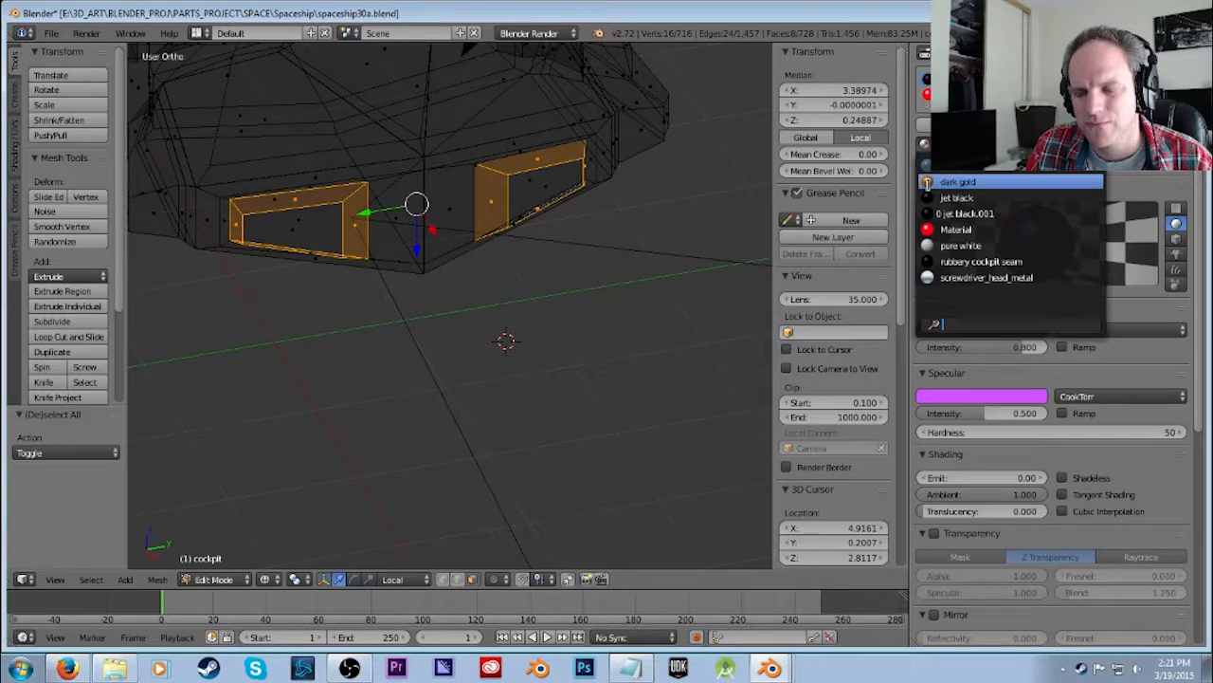
click(939, 182)
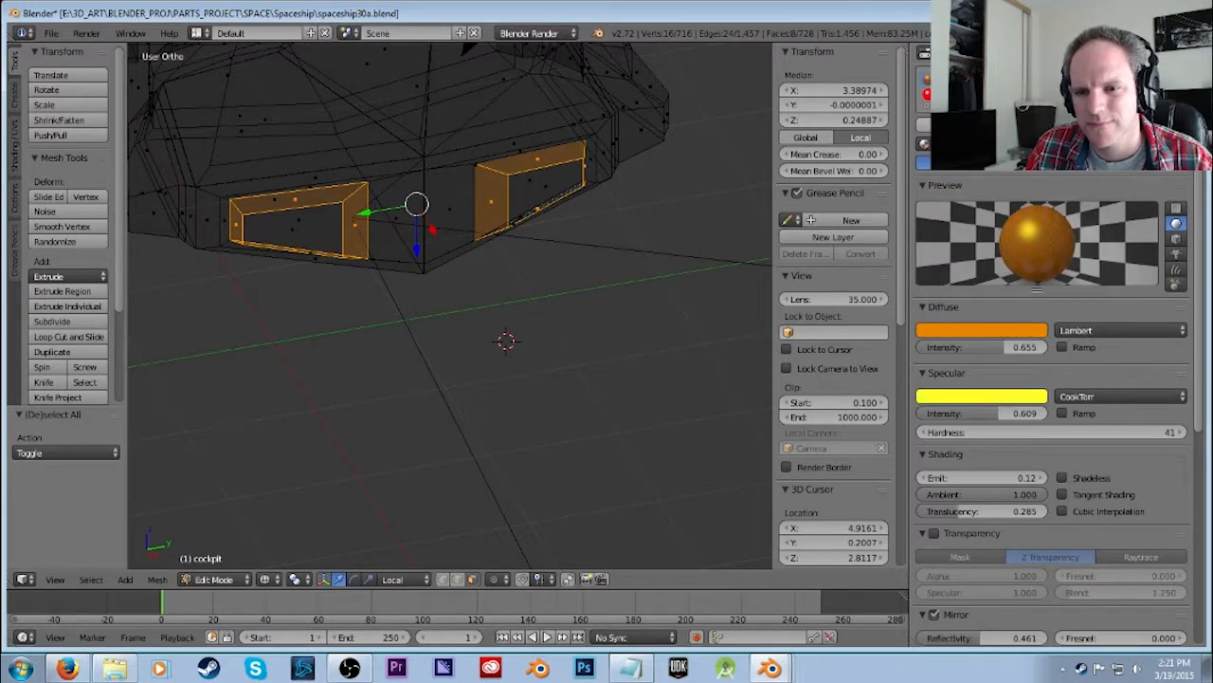
scroll(1052, 379, up, 1)
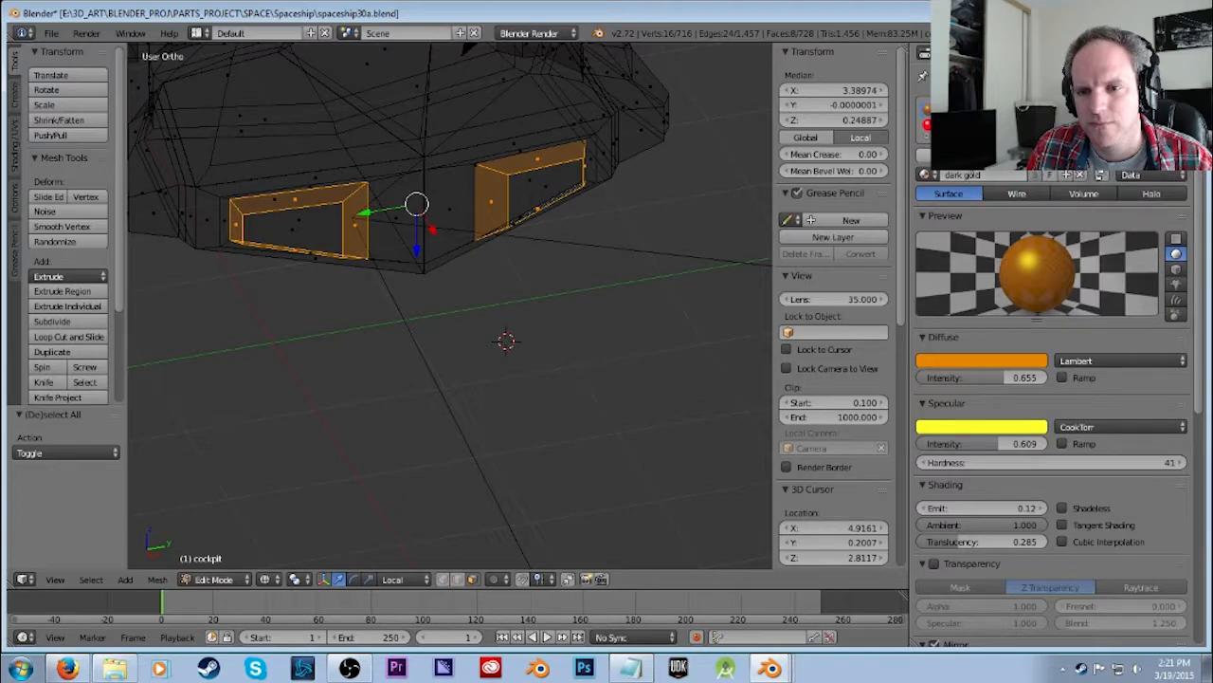
Clear the selection and render the spaceship to examine the dark gold material on it.
key(a)
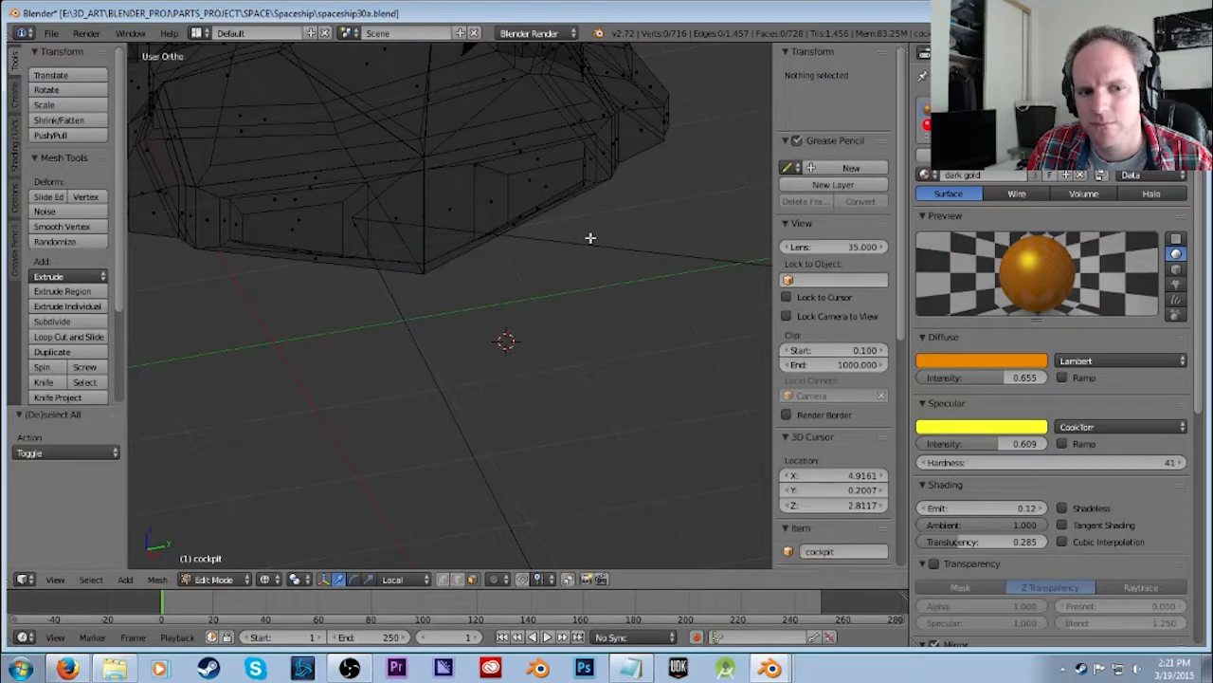
key(F12)
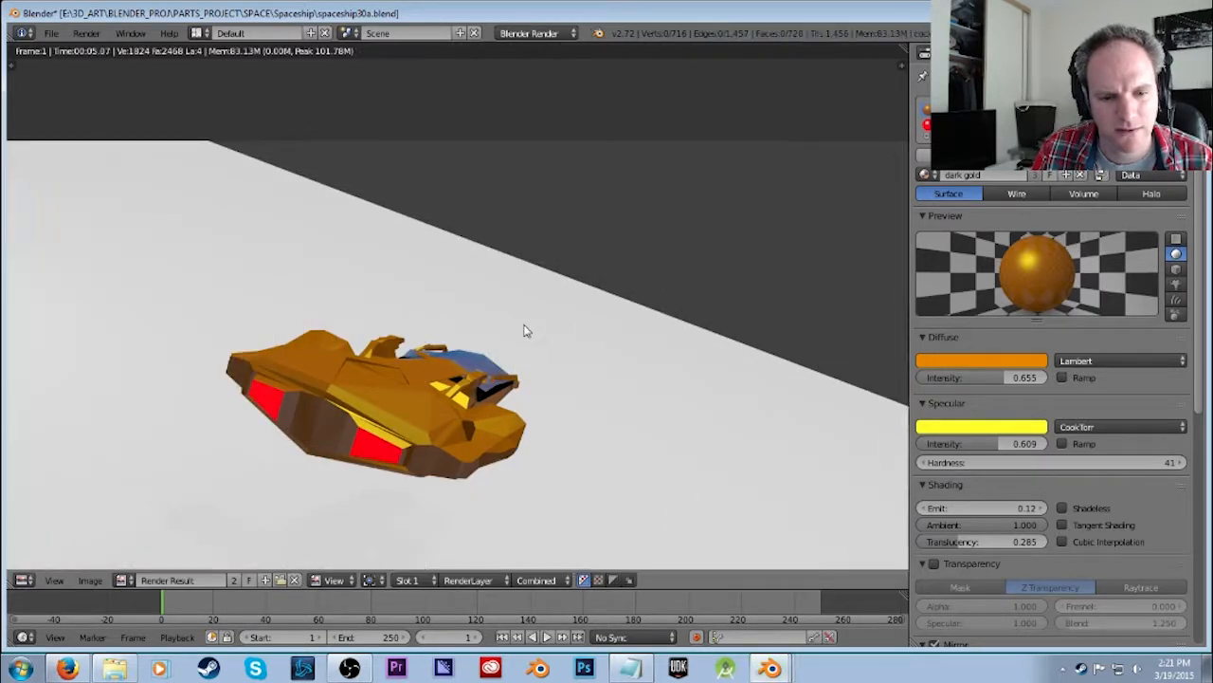
key(Escape)
Undo the deselection and the most recent side face selections on the two rear panels.
key(ctrl+z)
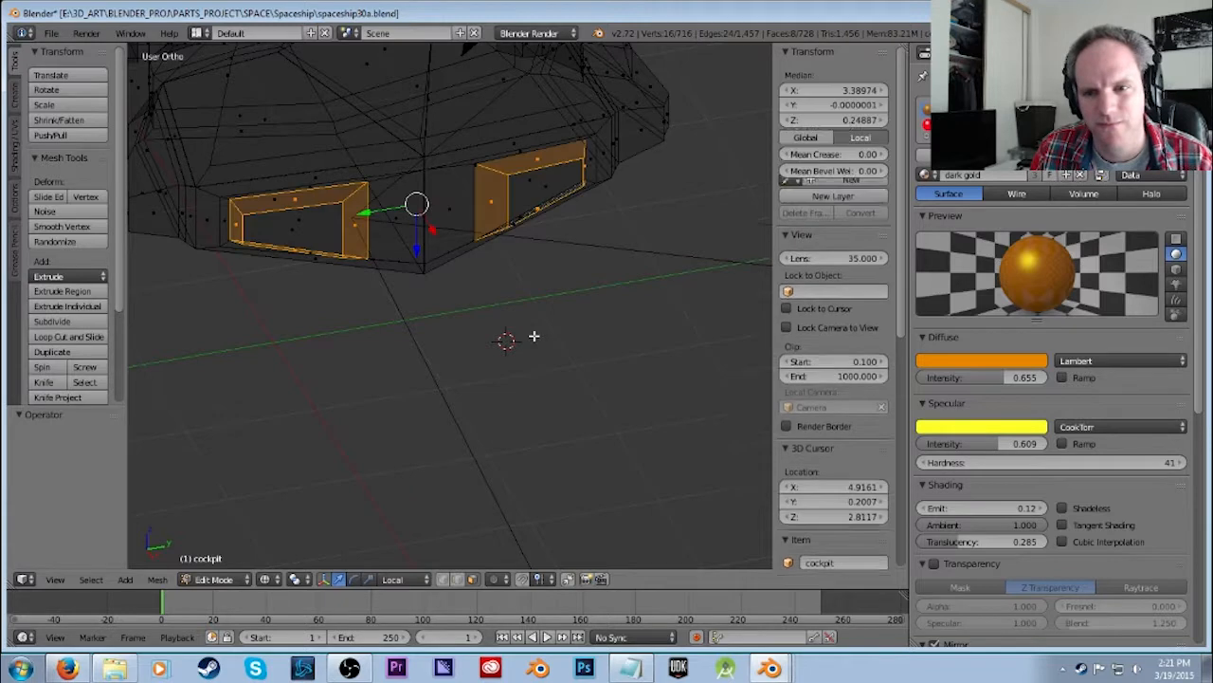
key(ctrl+z)
key(ctrl+z)
key(ctrl+z)
key(ctrl+z)
key(ctrl+z)
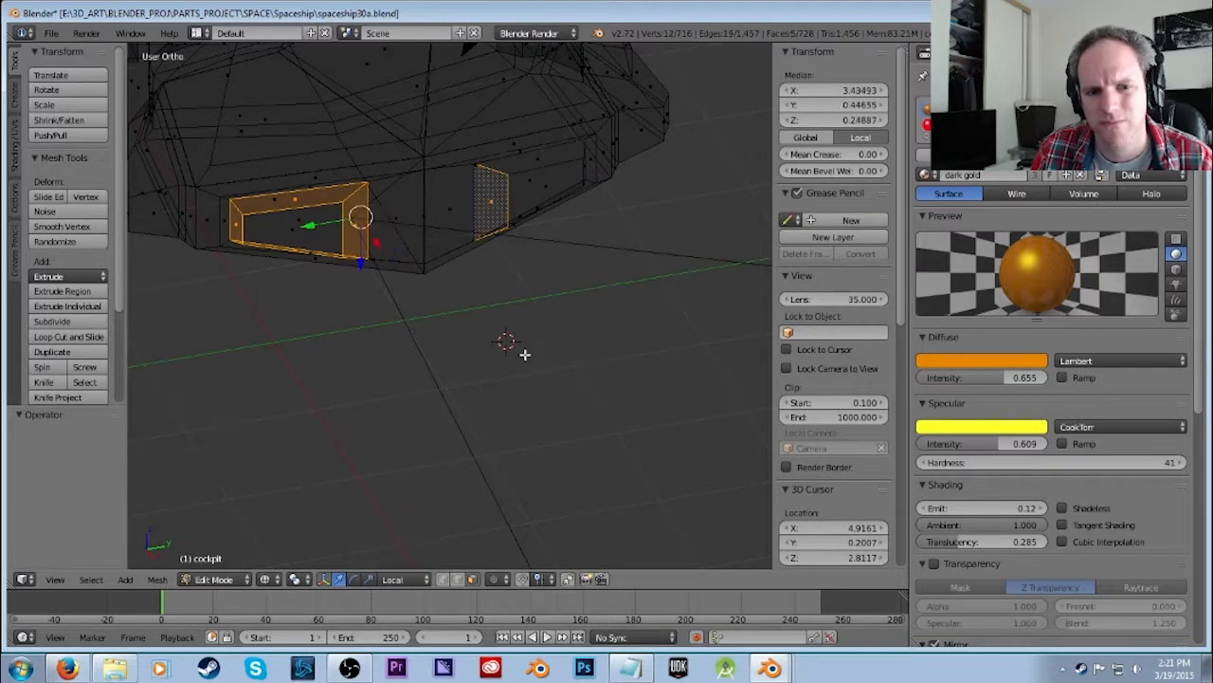
Replace dark gold in the active material slot with jet black and check the ship in a render.
click(925, 175)
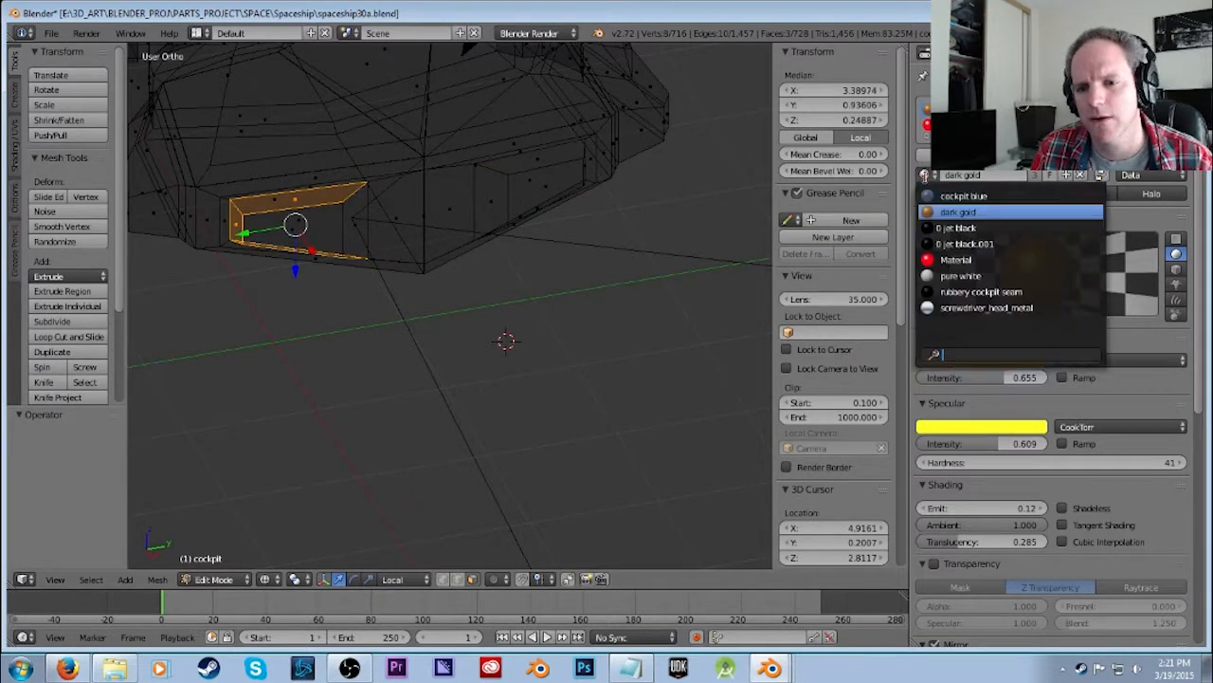
click(939, 243)
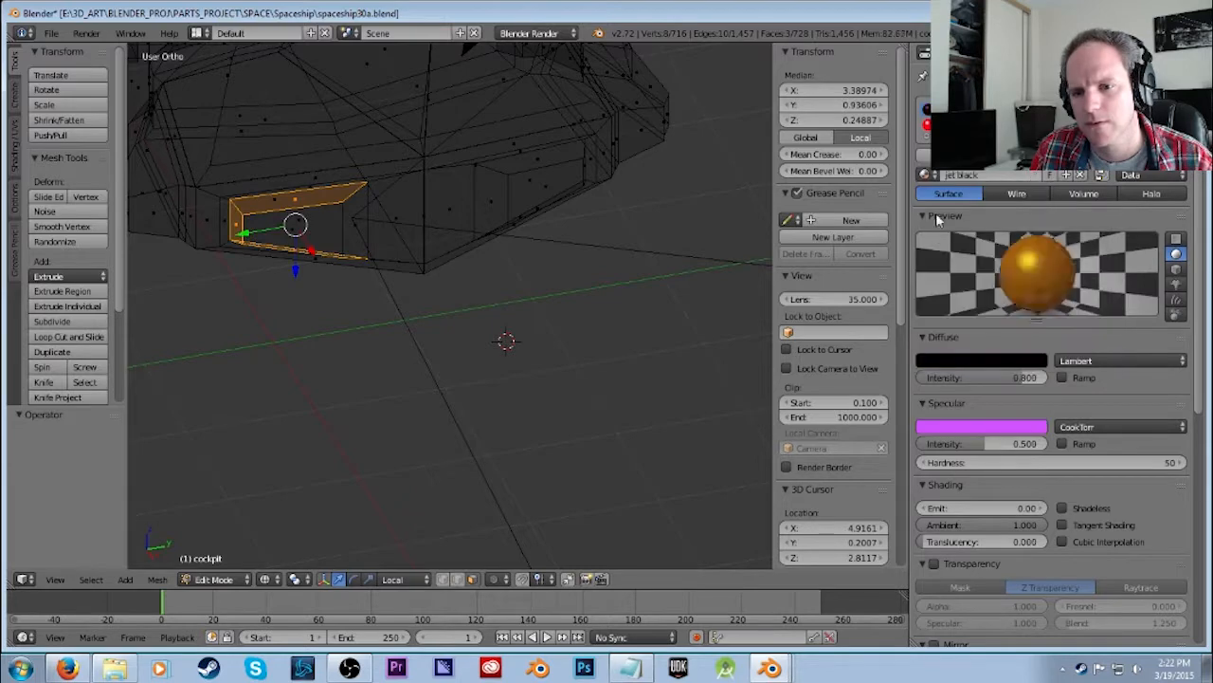
key(F12)
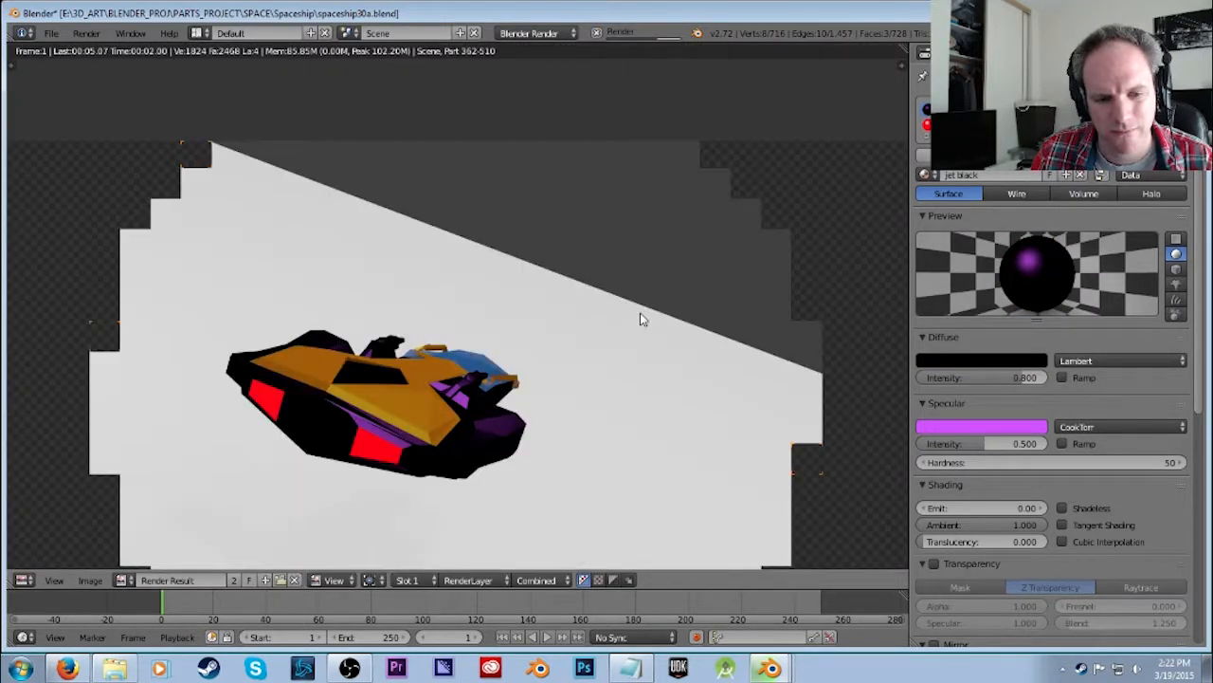
key(Escape)
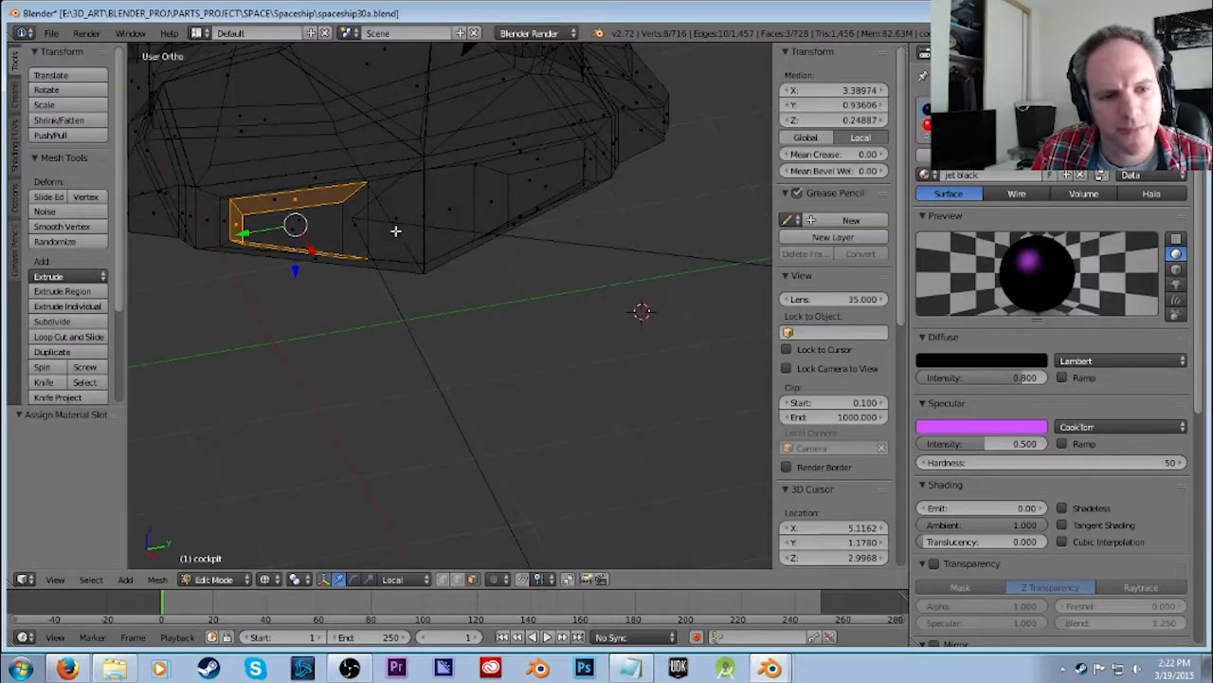
Add the remaining narrow side faces to the selection so all eight around both extruded rear panels are selected.
shift+right_click(354, 225)
shift+right_click(523, 167)
shift+right_click(495, 189)
middle_drag(635, 298, 567, 203)
shift+right_click(532, 162)
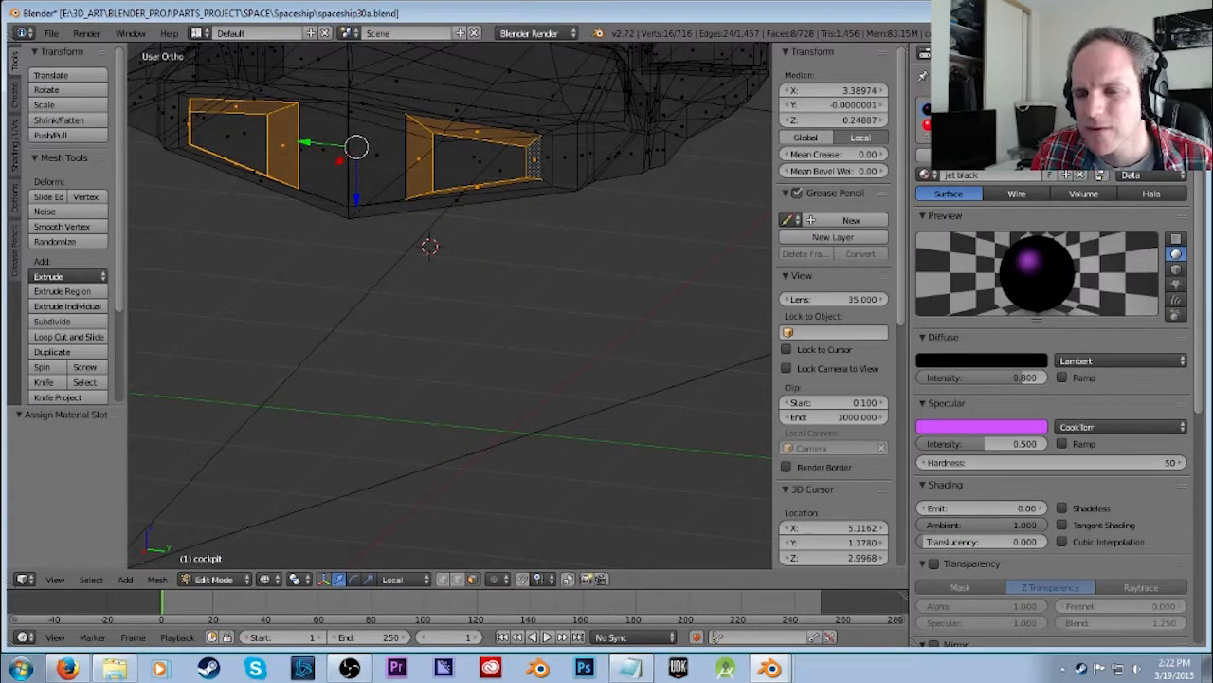
Add a material slot with a new material, with diffuse intensity 0.782 and a yellow diffuse colour.
click(1177, 109)
click(989, 192)
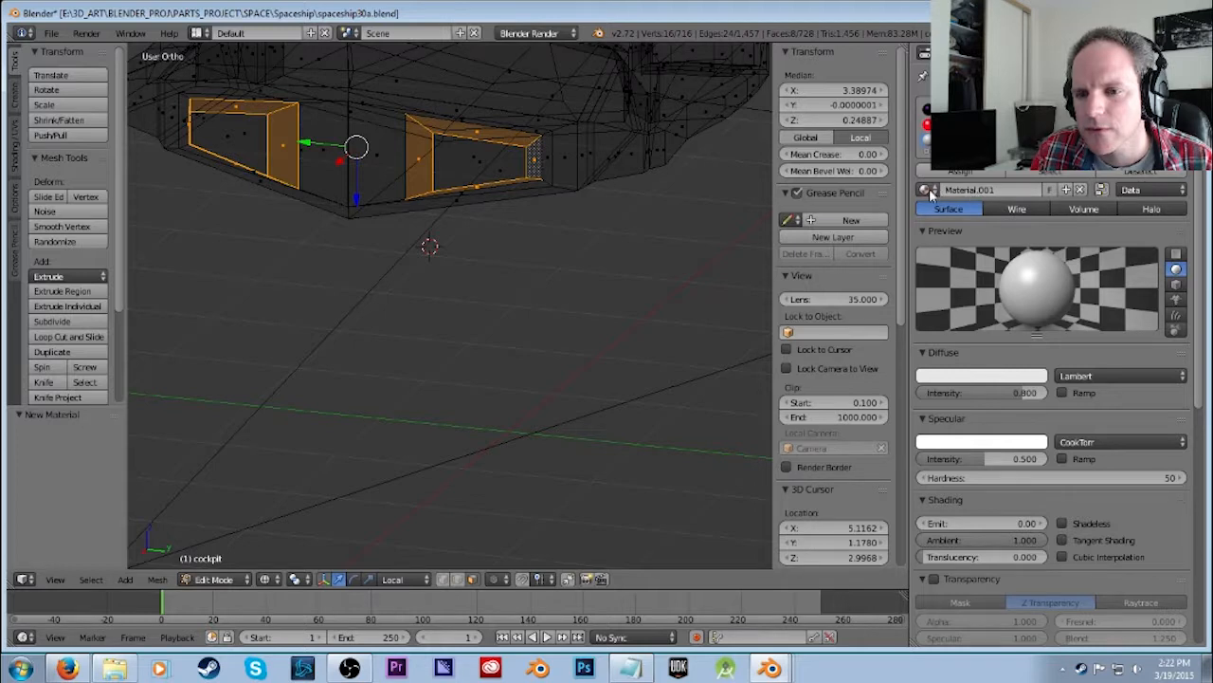
drag(1023, 392, 1020, 392)
click(1011, 381)
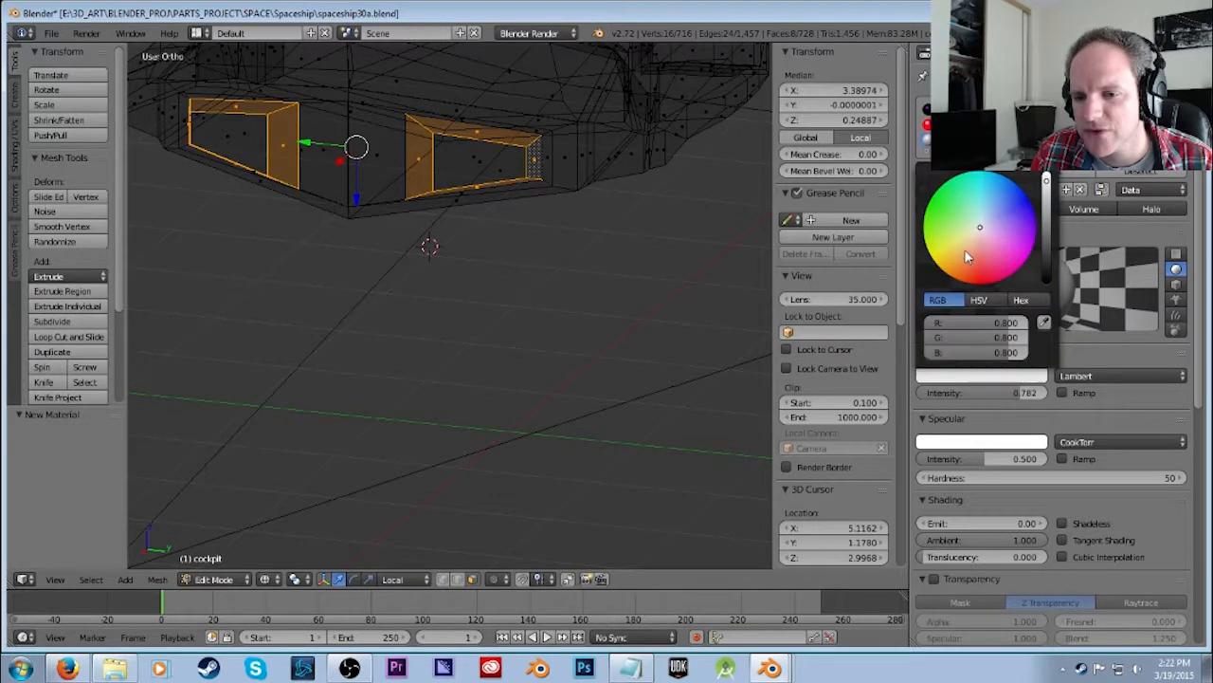
drag(967, 256, 928, 249)
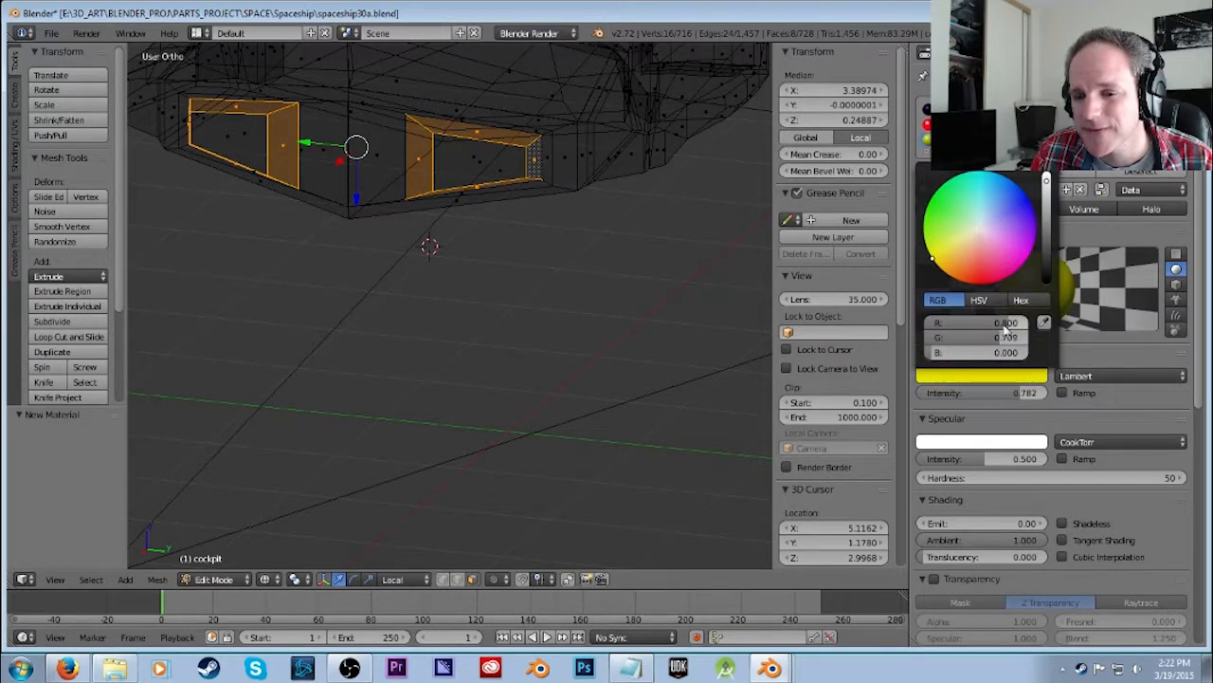
Rename the new material as f, lighten its yellow diffuse colour slightly, and set the diffuse intensity to 1.000.
click(971, 190)
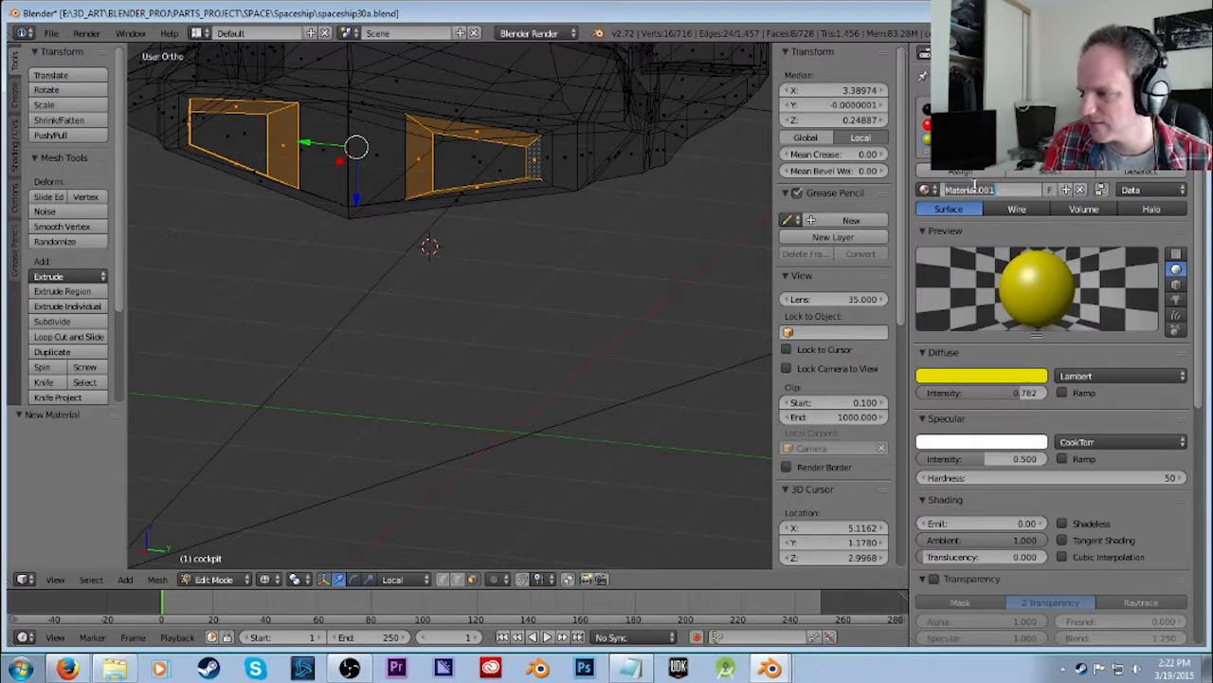
key(BackSpace)
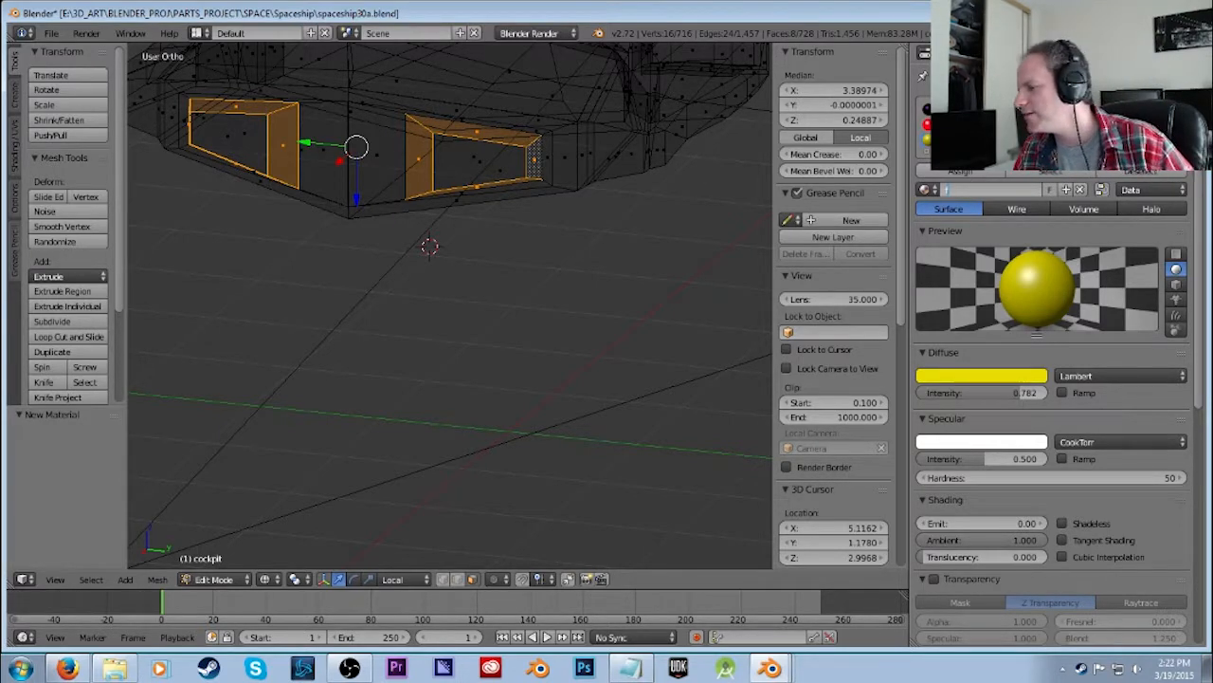
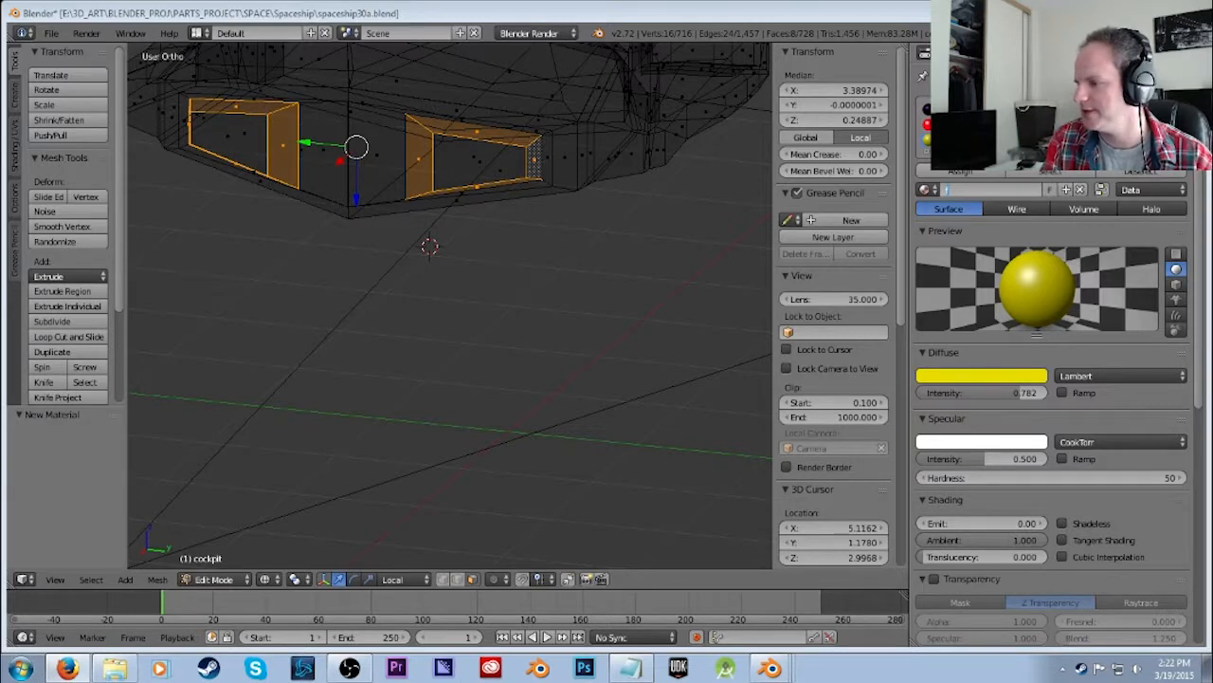
click(995, 378)
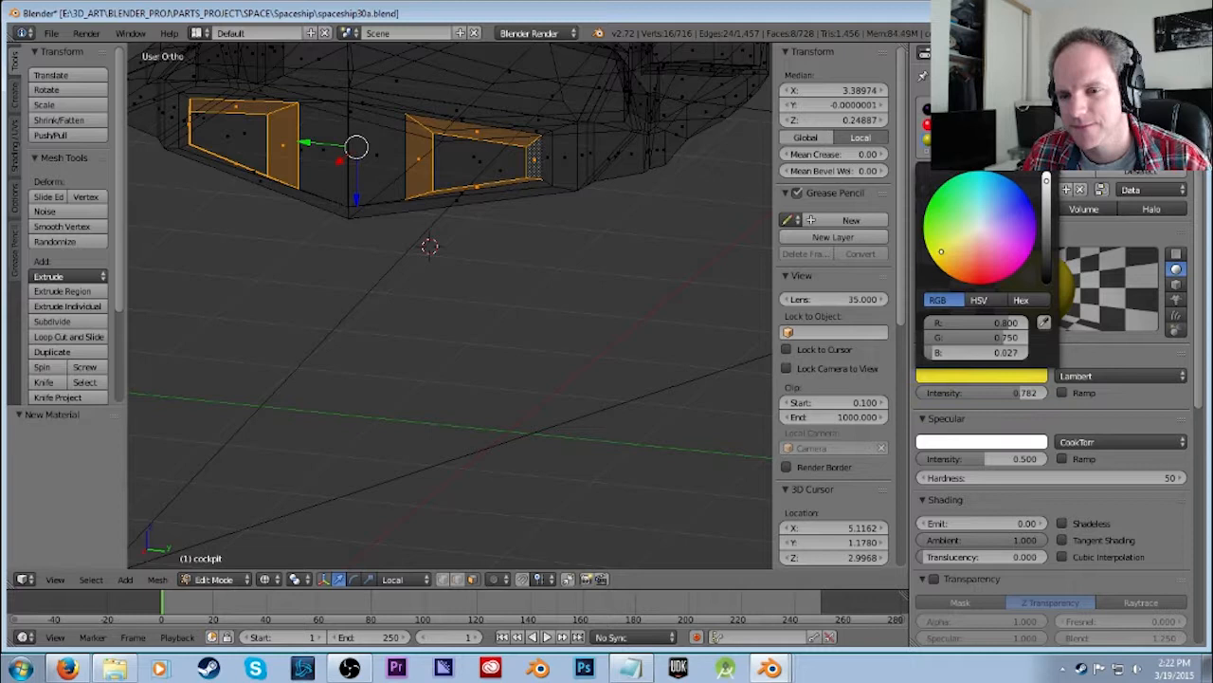
click(962, 418)
click(962, 418)
drag(990, 394, 1006, 395)
Give material f a yellow-green specular colour with intensity 0.779 and hardness 5.
click(995, 441)
mouse_move(980, 318)
mouse_down()
mouse_move(1004, 264)
mouse_move(931, 295)
mouse_move(926, 315)
mouse_up()
mouse_move(983, 465)
mouse_down()
mouse_move(1060, 481)
mouse_move(986, 478)
mouse_up()
Set the emit value of material f to 1.00, assign it to the eight selected side faces, and render the ship.
click(986, 522)
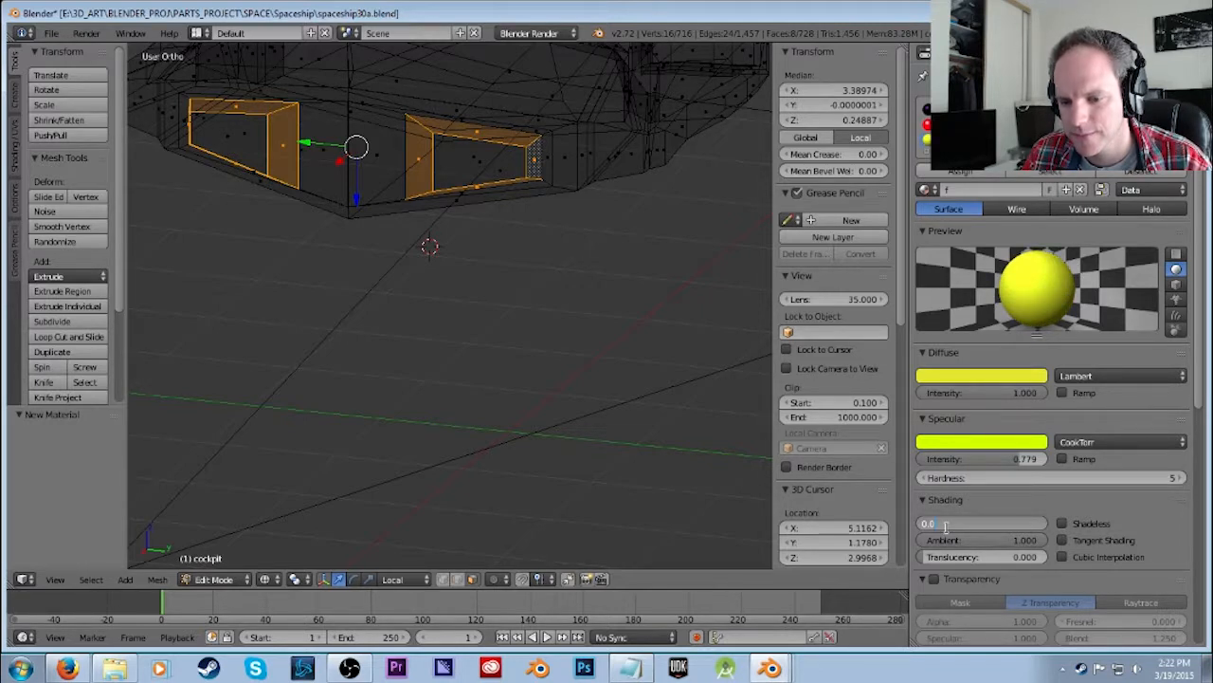
key(Return)
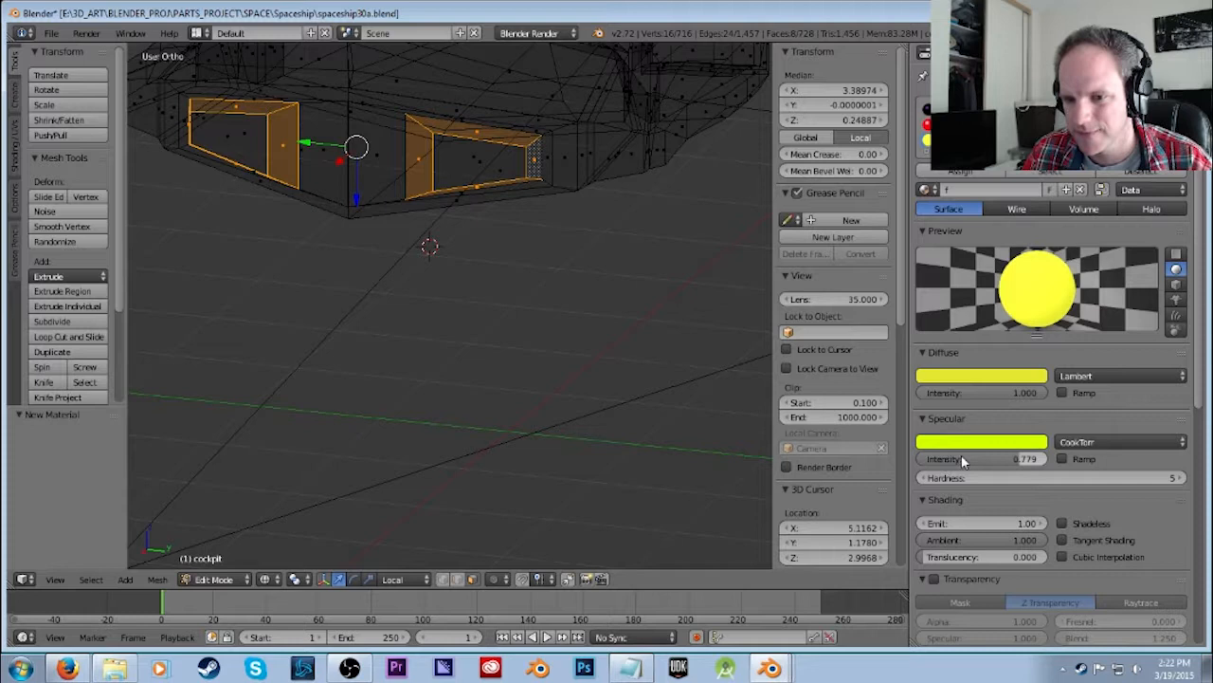
click(959, 173)
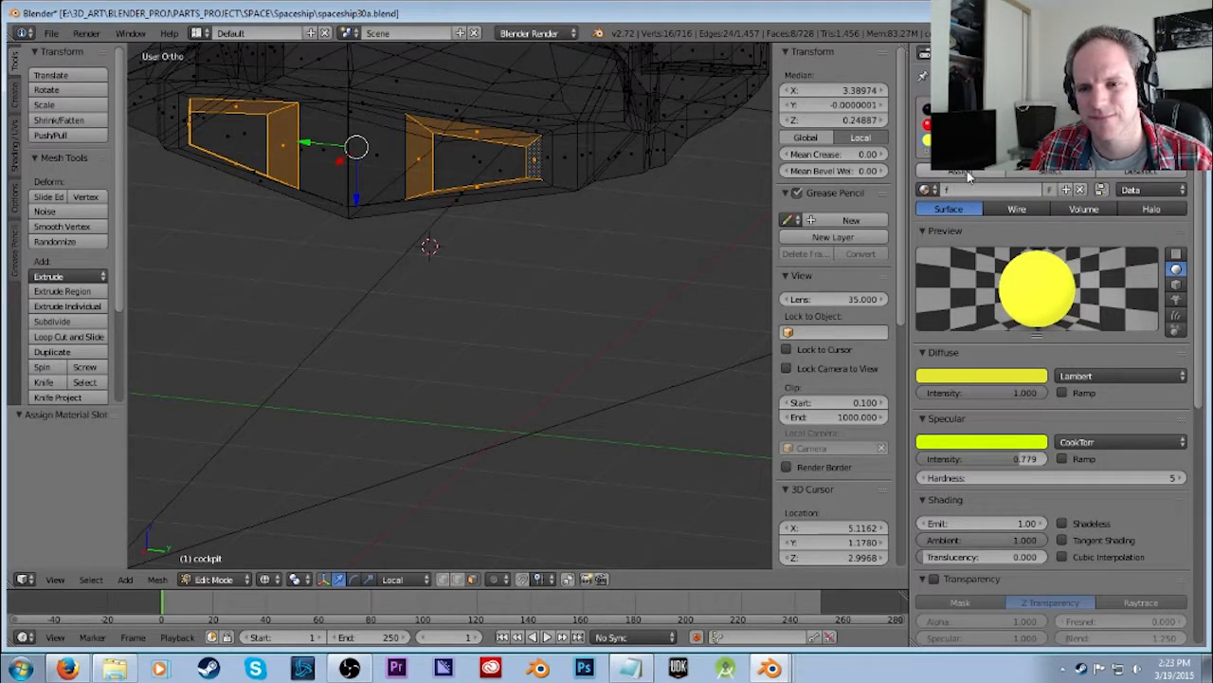
key(F12)
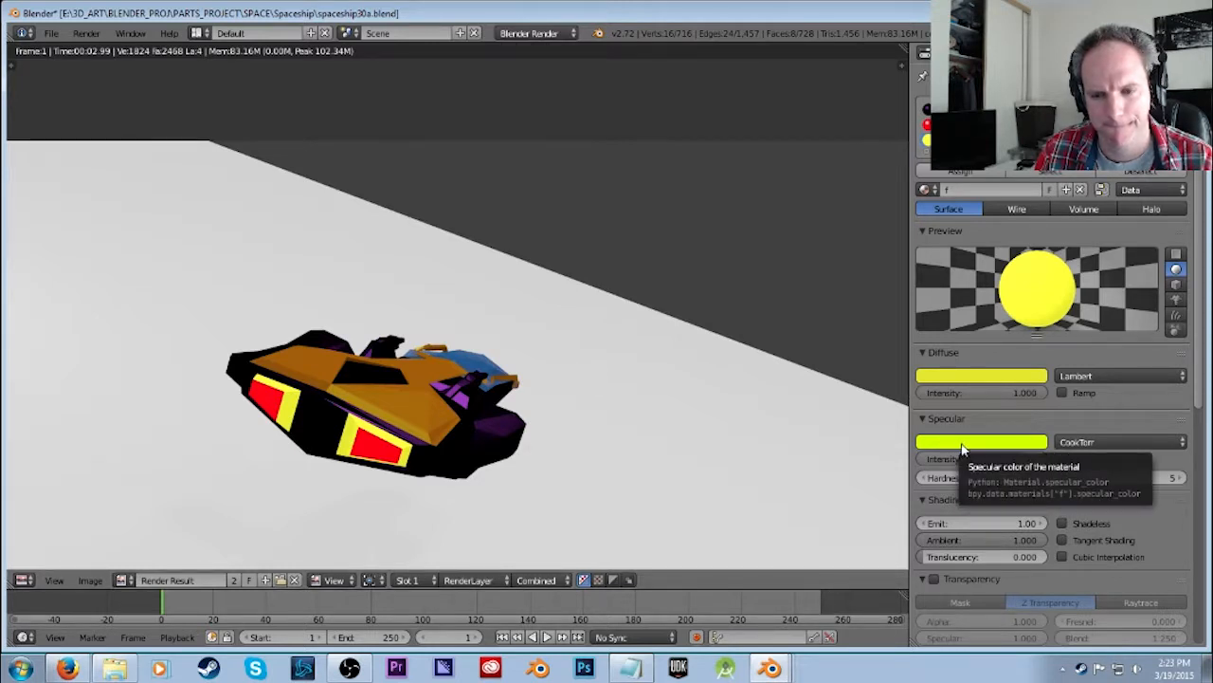
Reduce the specular intensity of material f to 0.348 and its emit value to 0.00, and render again.
drag(1014, 459, 971, 459)
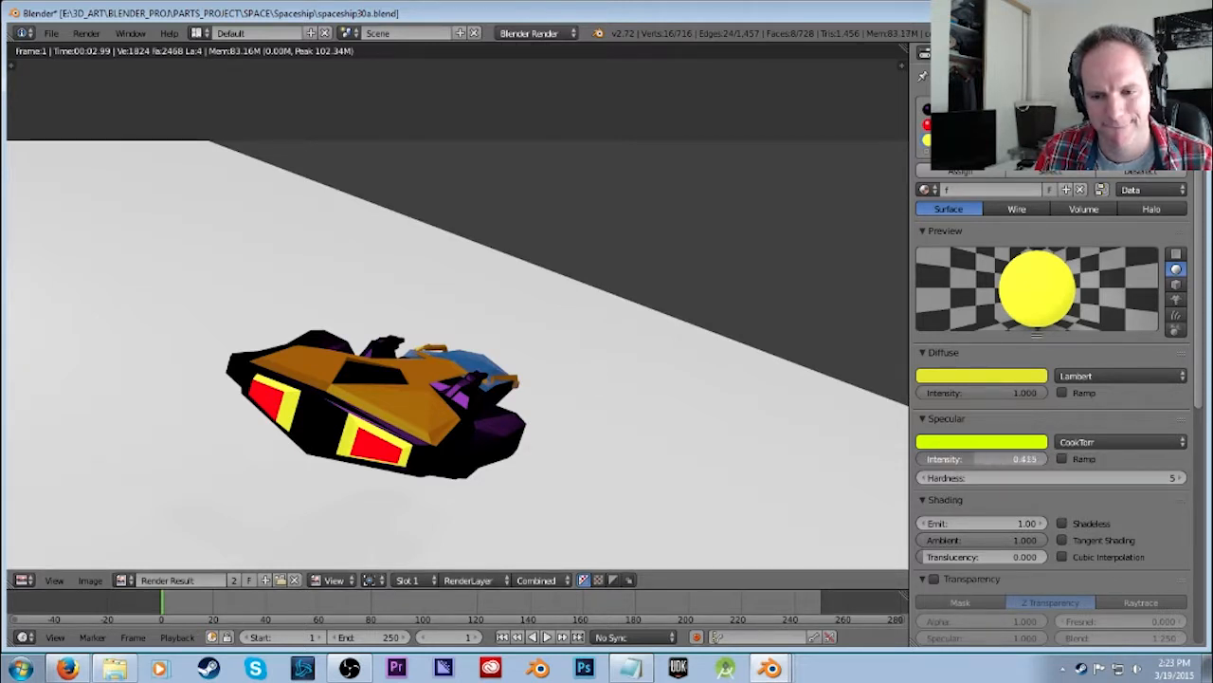
drag(987, 527, 929, 527)
key(F12)
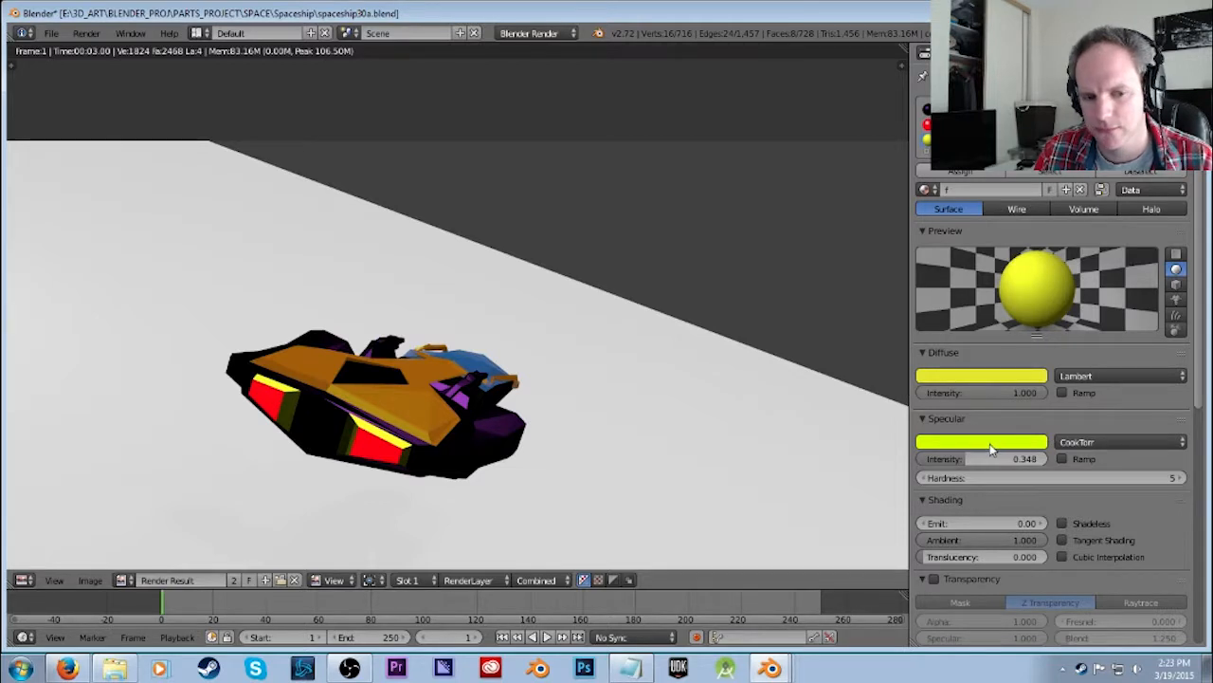
Change the diffuse colour of material f to orange-red and render the spaceship.
click(997, 377)
drag(965, 254, 964, 282)
key(F12)
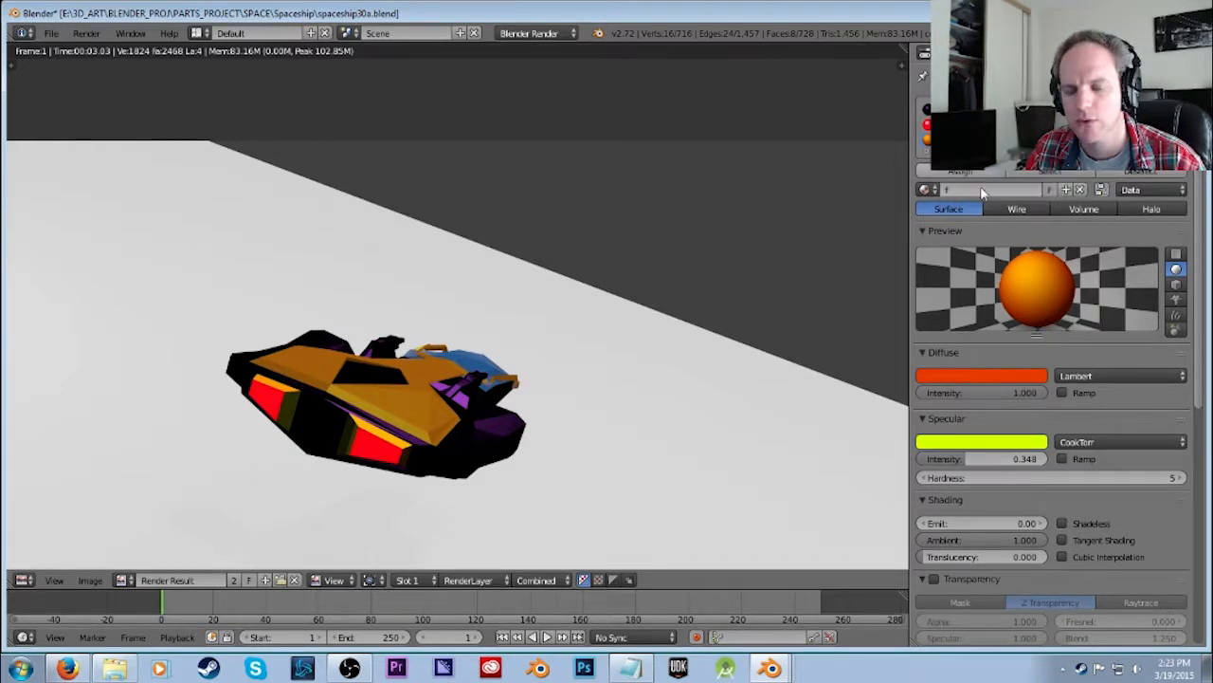
Try Z Transparency with alpha 0.327 on material f and render the result.
mouse_move(1201, 333)
mouse_down()
mouse_move(1204, 583)
mouse_move(1202, 335)
mouse_move(1194, 445)
mouse_up()
scroll(1043, 322, down, 5)
click(934, 193)
drag(1008, 235, 942, 235)
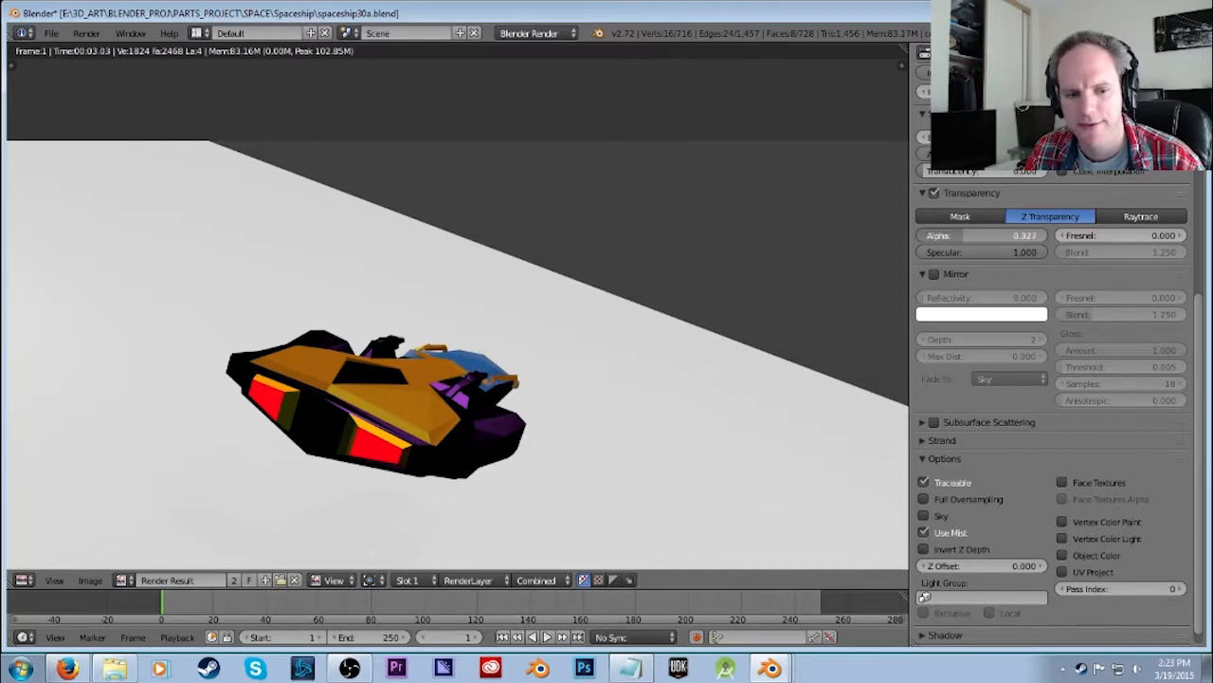
key(F12)
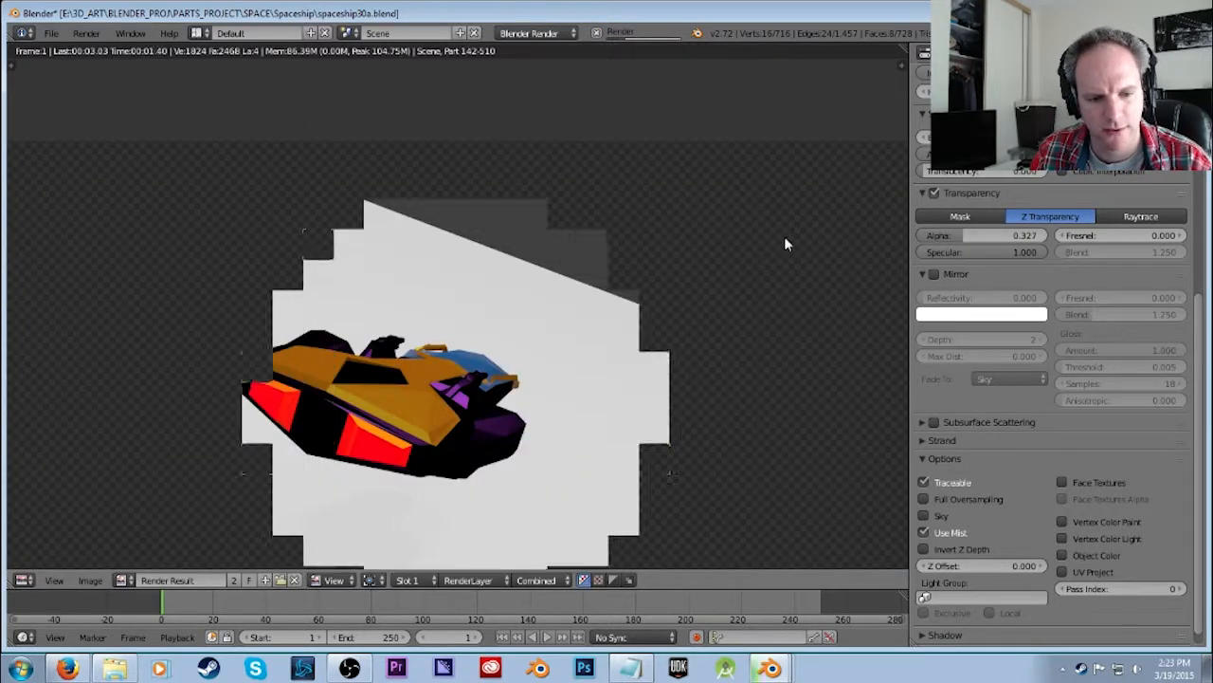
Turn off transparency for material f, set its translucency to 0.491, and check the ship in a render.
click(934, 193)
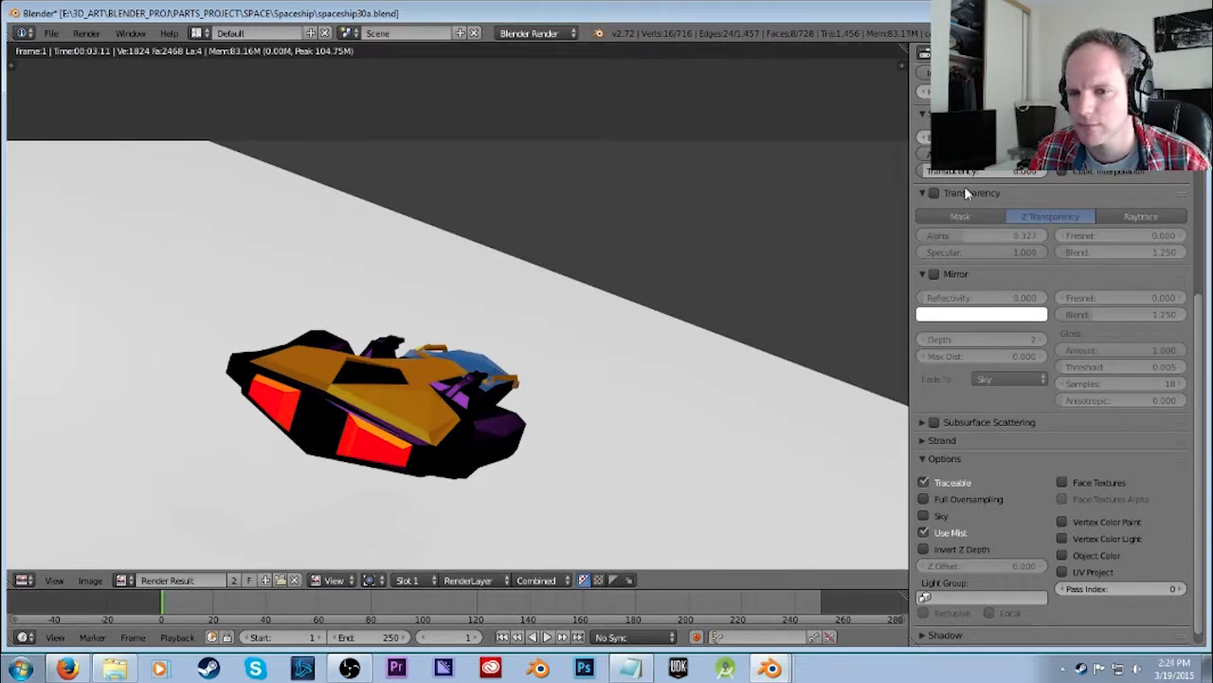
key(F12)
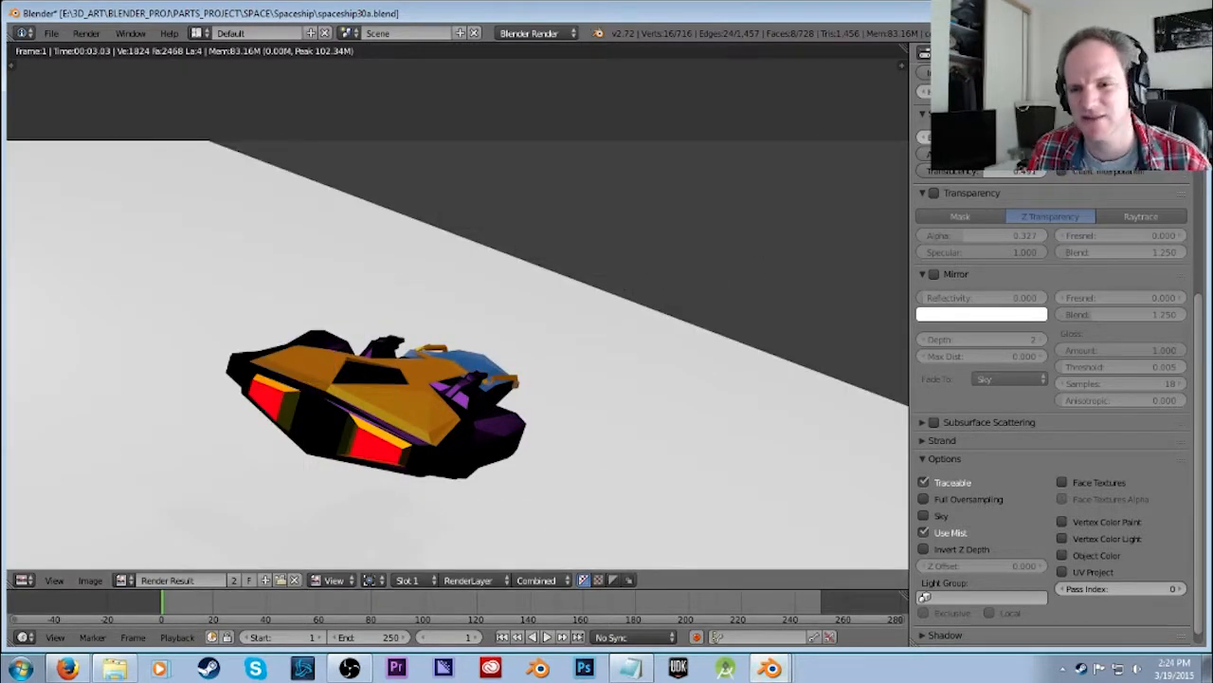
scroll(1000, 216, up, 2)
scroll(1000, 216, up, 2)
key(Escape)
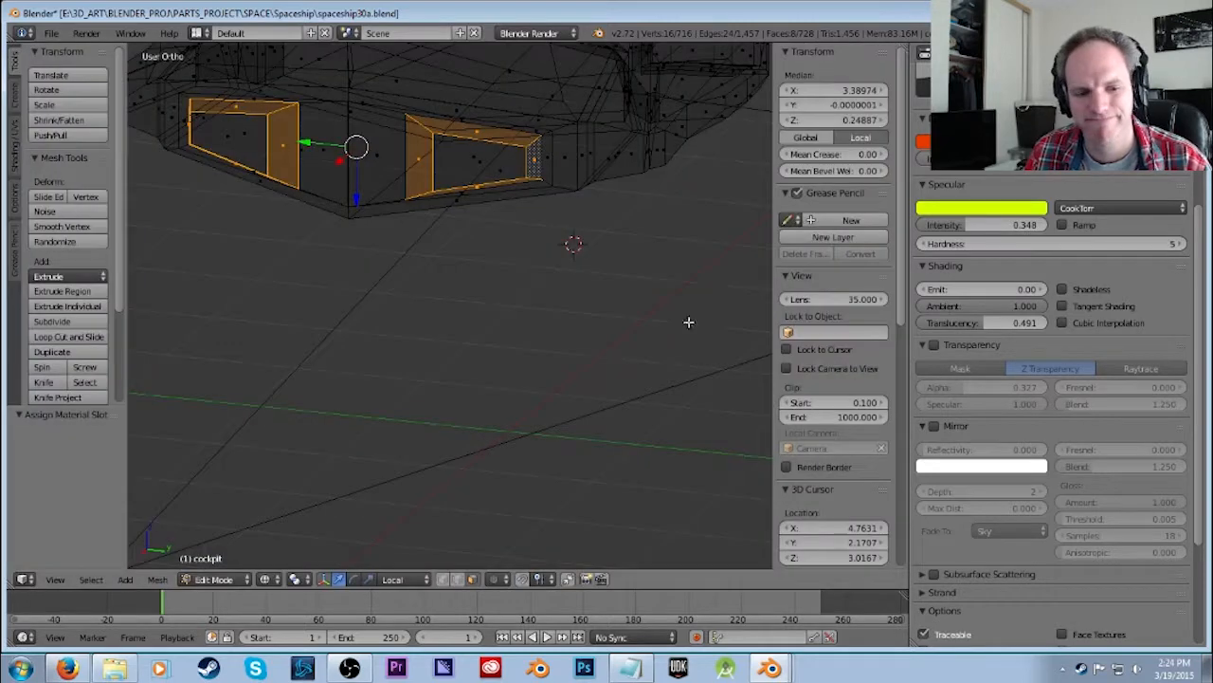
Select the side faces of the extruded rear panel on the positive Y side, working from the top view.
shift+middle_drag(468, 243, 352, 493)
right_click(323, 469)
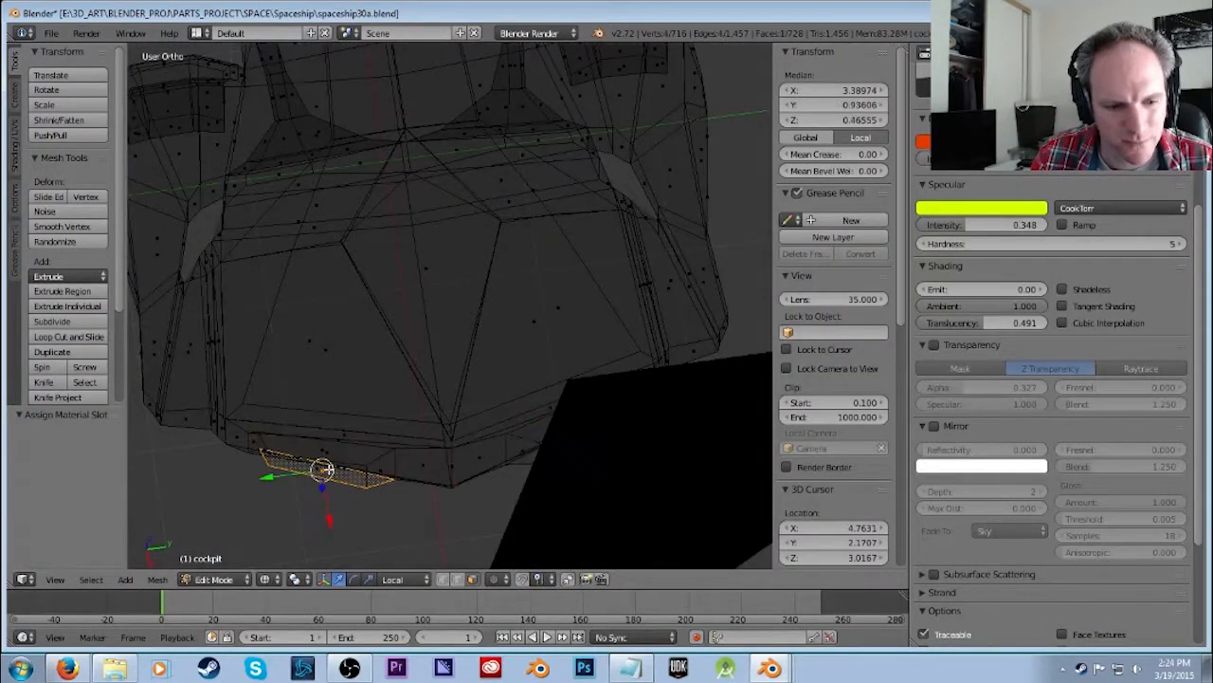
middle_drag(450, 489, 419, 424)
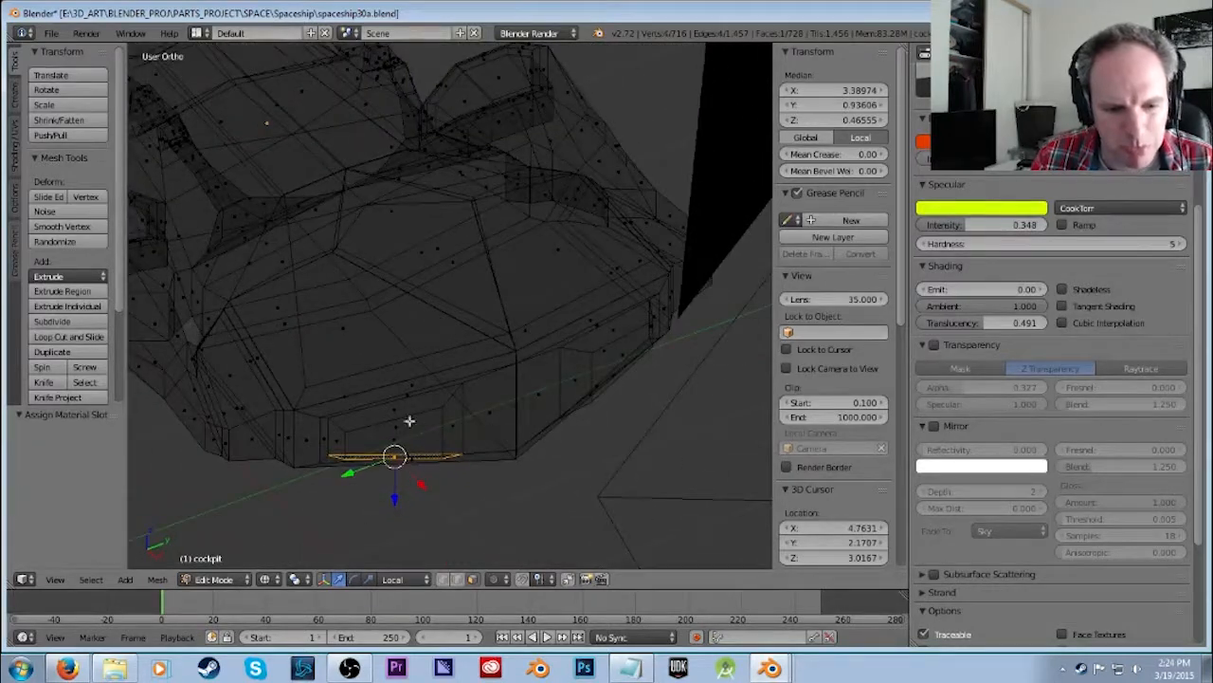
key(KP_7)
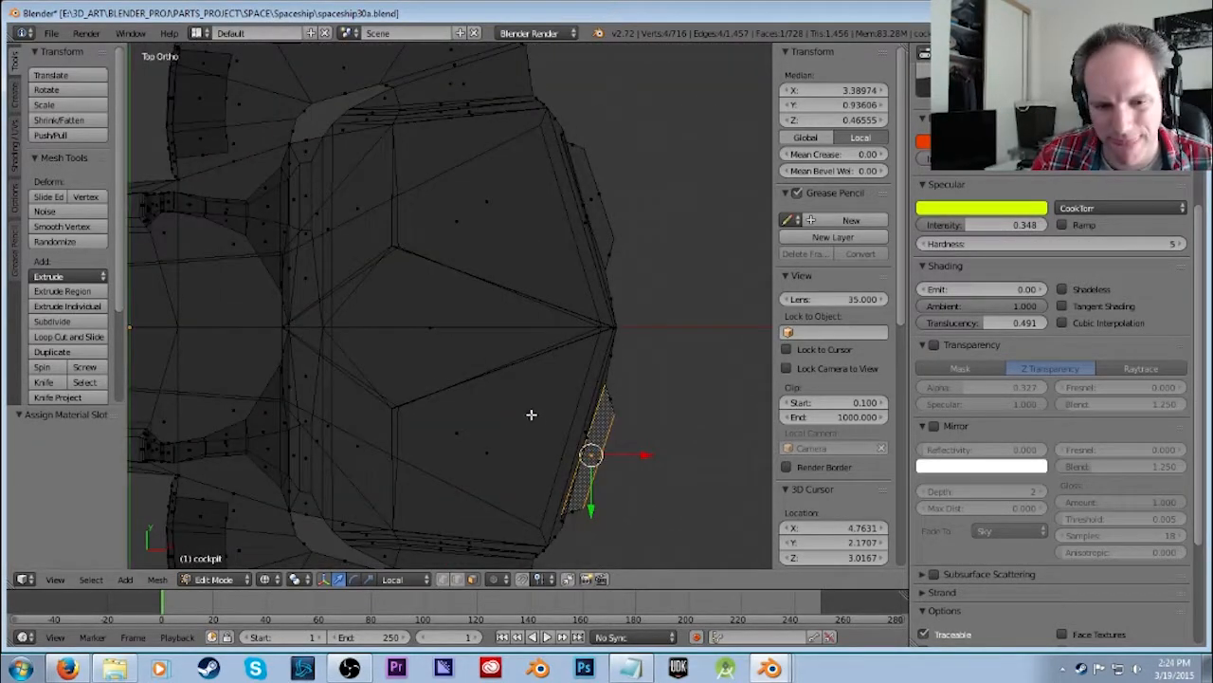
mouse_move(644, 401)
ctrl+mouse_down()
mouse_move(598, 435)
mouse_move(573, 508)
mouse_move(650, 430)
ctrl+mouse_up()
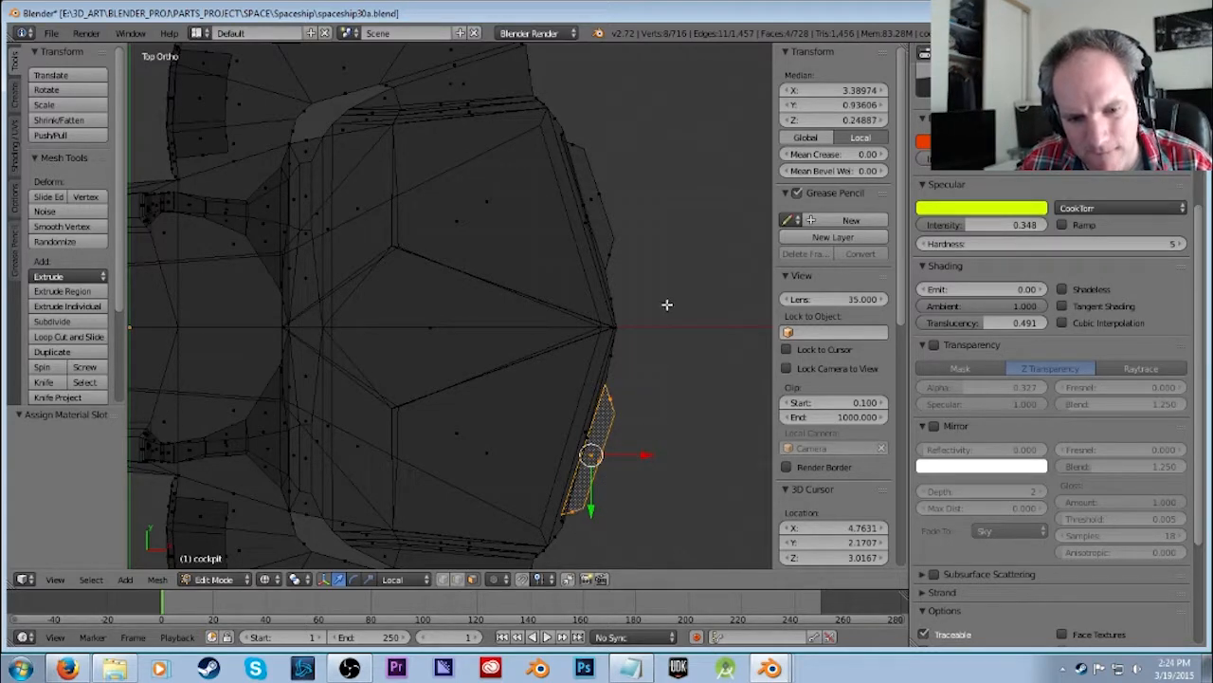
Extend the selection to all ten faces of the two extruded rear panels, including the opposite panel and missed faces.
scroll(635, 279, down, 2)
mouse_move(545, 177)
ctrl+mouse_down()
mouse_move(577, 274)
mouse_move(592, 212)
ctrl+mouse_up()
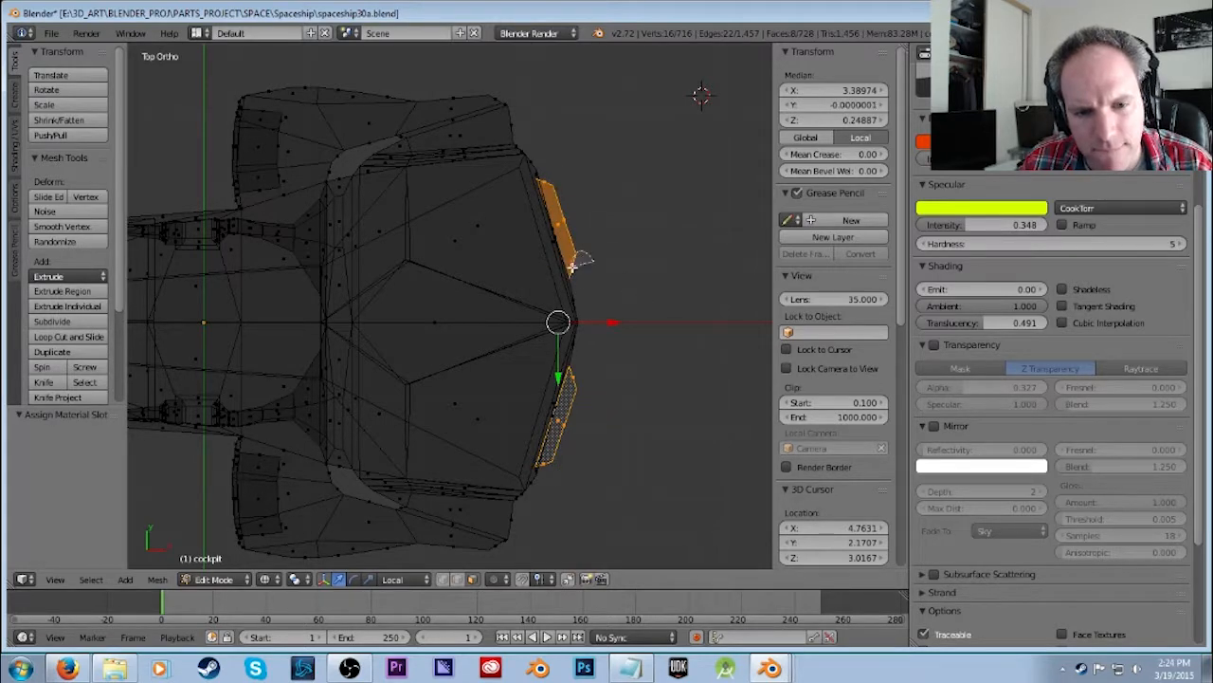
middle_drag(674, 312, 615, 339)
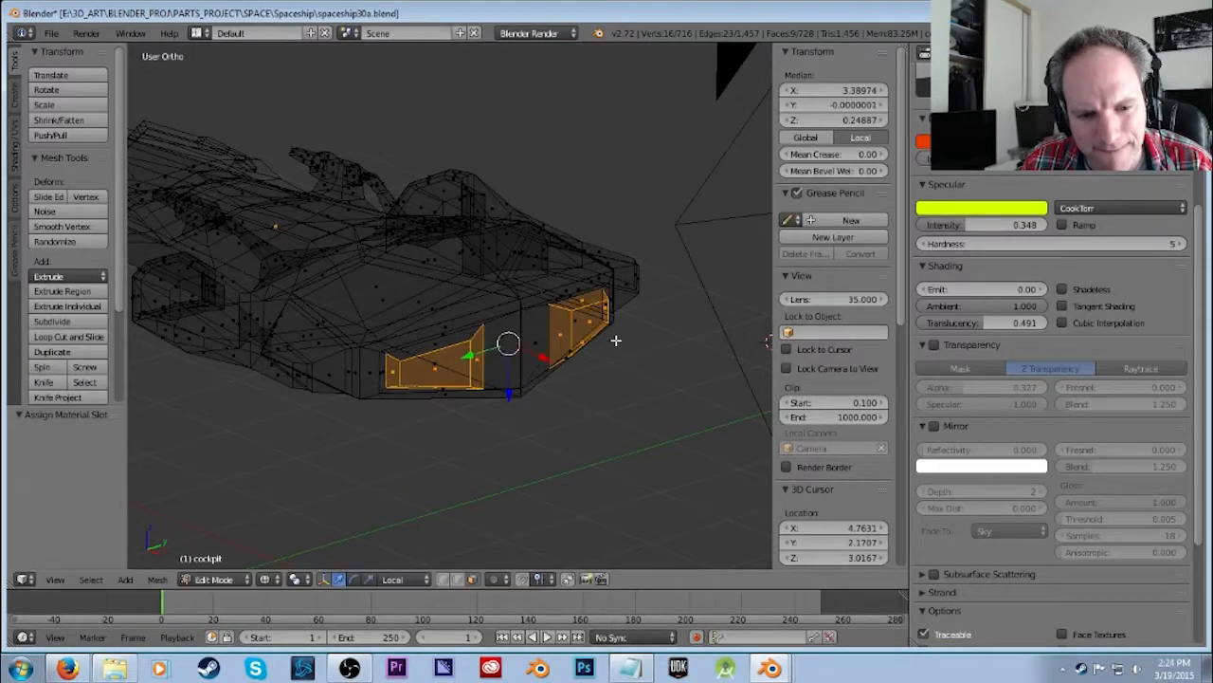
middle_drag(635, 389, 585, 429)
shift+right_click(423, 396)
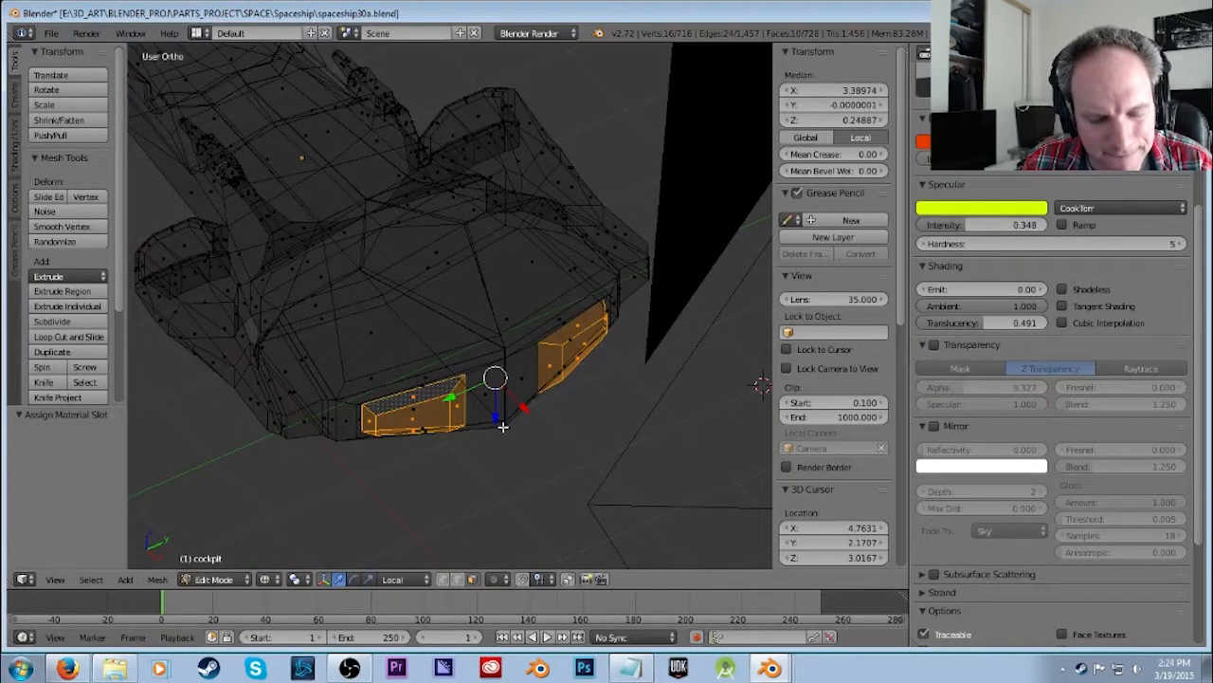
Replace the selection with only the five faces of the extruded rear panel on the positive Y side.
middle_drag(519, 458, 682, 511)
key(a)
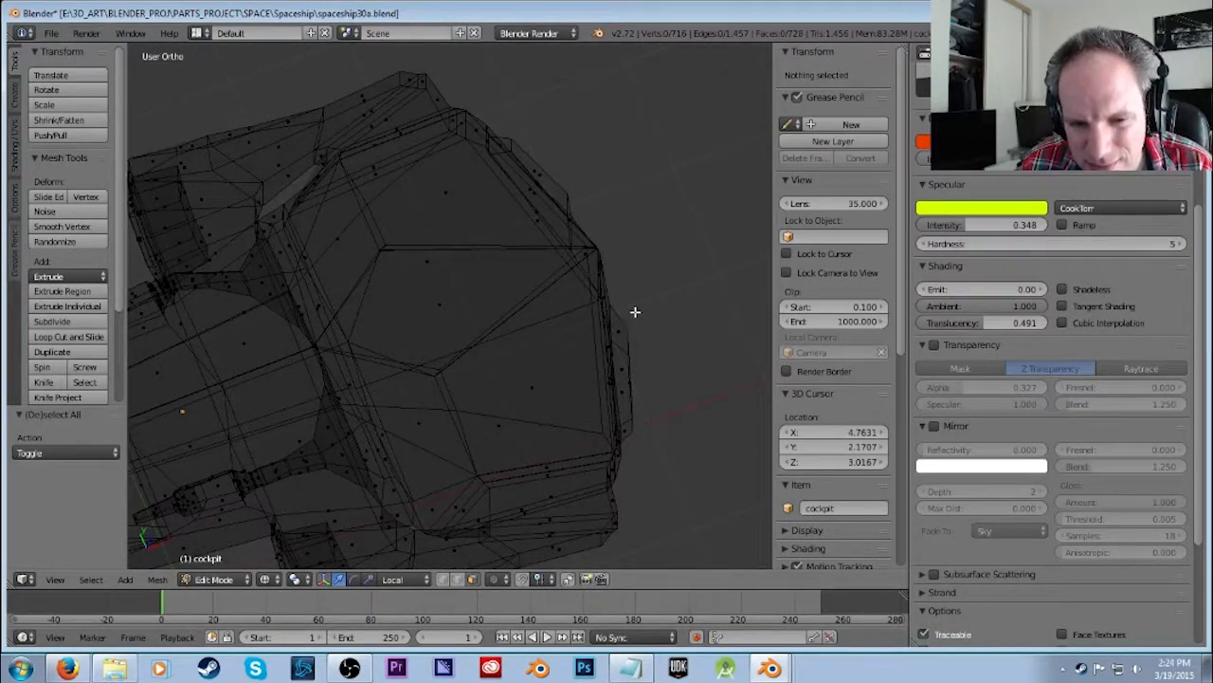
ctrl+drag(617, 332, 630, 436)
middle_drag(653, 469, 565, 468)
mouse_move(524, 490)
ctrl+mouse_down()
mouse_move(534, 518)
mouse_move(562, 502)
ctrl+mouse_up()
mouse_move(605, 488)
middle_down()
mouse_move(570, 336)
mouse_move(607, 445)
mouse_move(626, 450)
mouse_move(581, 398)
mouse_move(588, 420)
mouse_move(664, 466)
mouse_move(658, 401)
mouse_move(661, 417)
mouse_move(549, 368)
mouse_move(588, 342)
middle_up()
shift+right_click(500, 323)
Try to push the selected rear panel into the hull by 0.185 along its local X axis and render the result.
key(s)
click(588, 434)
key(g)
key(x)
key(x)
click(637, 401)
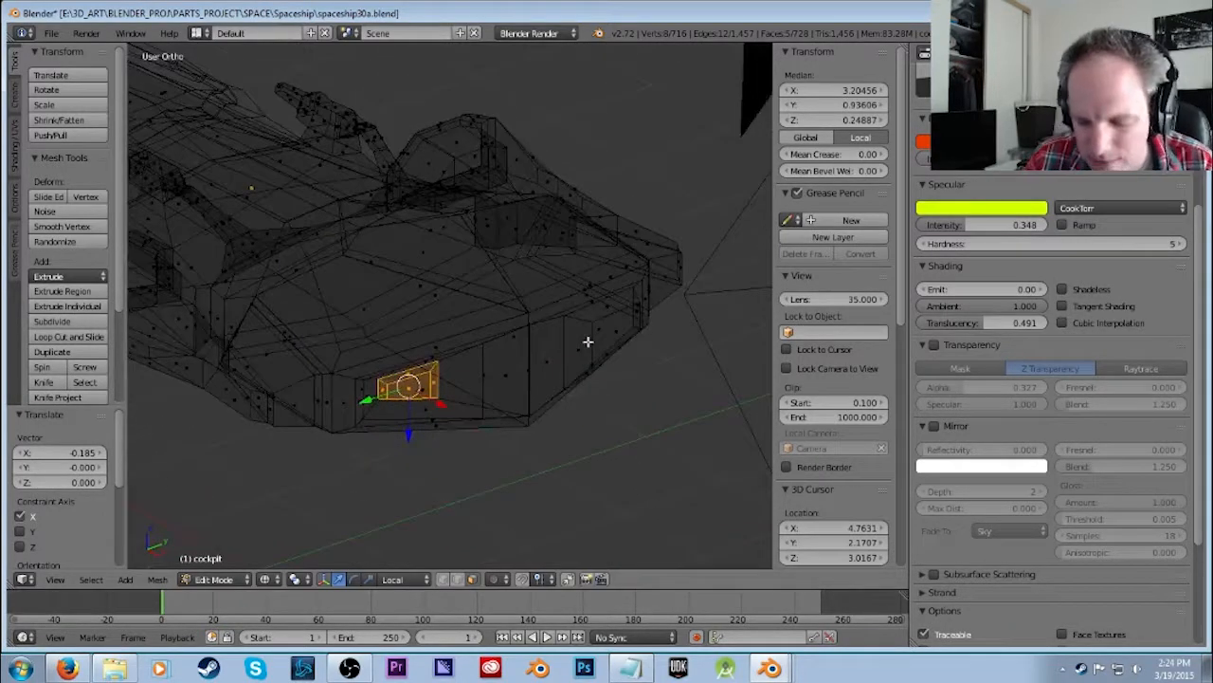
key(F12)
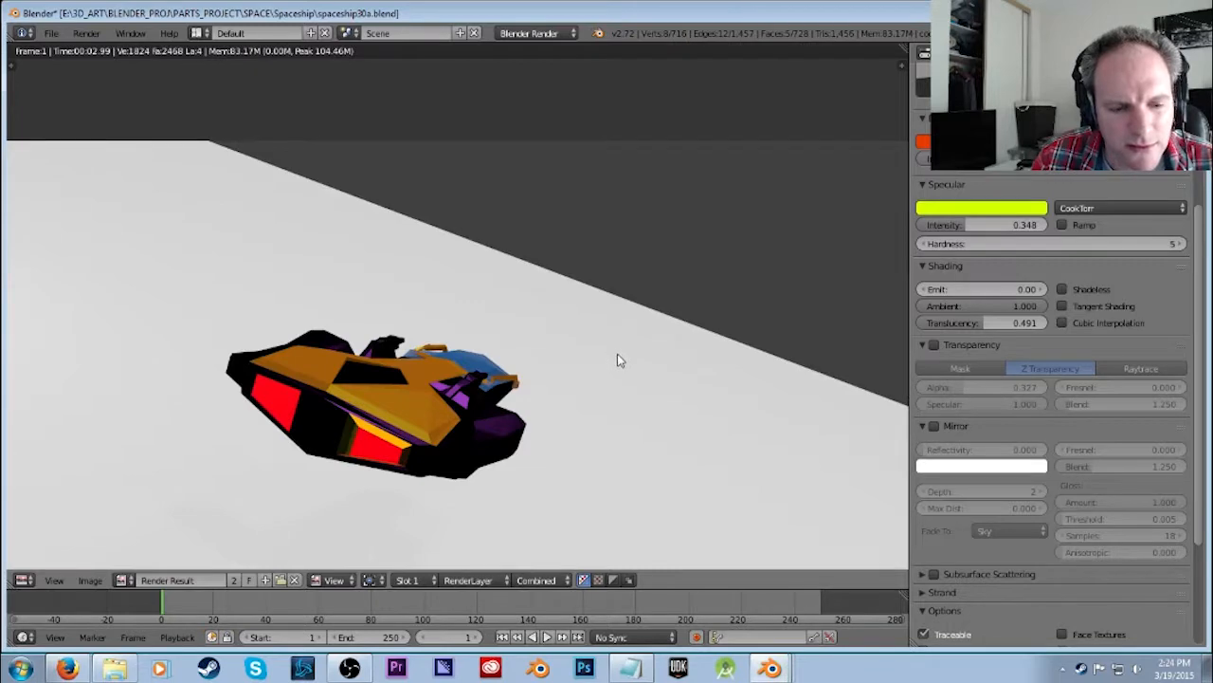
Undo the rear panel's move and render the ship again.
key(Escape)
middle_drag(582, 435, 545, 444)
key(ctrl+z)
key(F12)
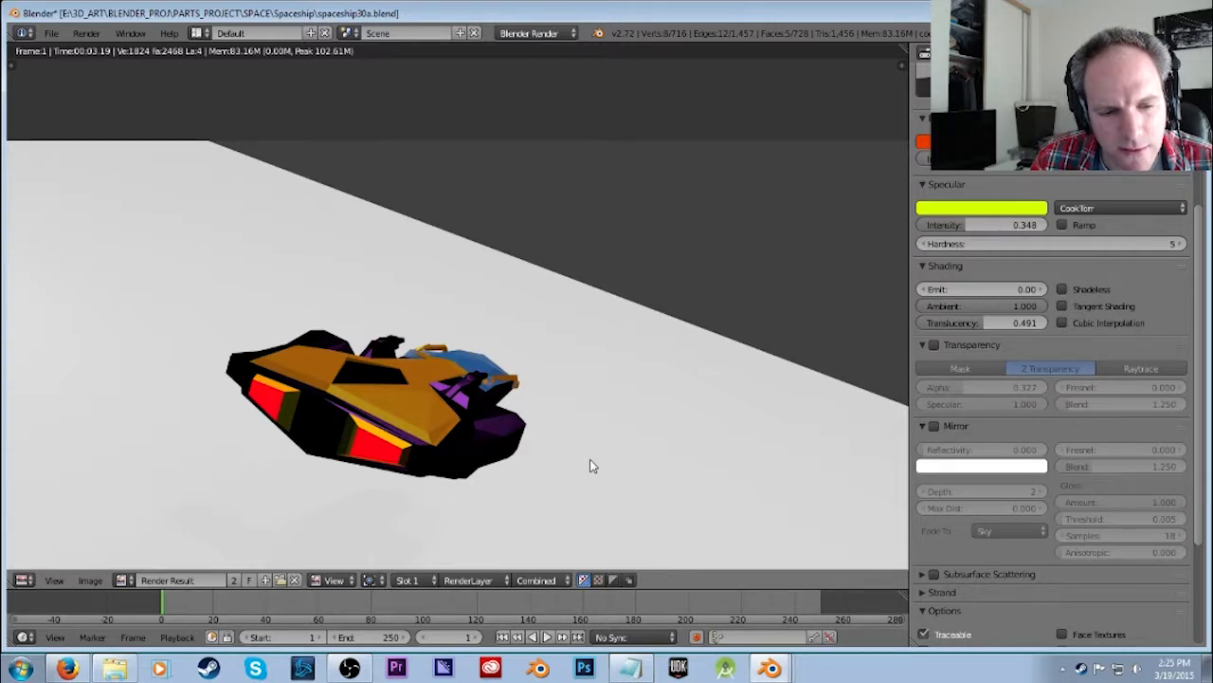
key(Escape)
Select the four side faces of the rear panel on the positive Y side, leaving out its outer face.
middle_drag(599, 412, 552, 327)
shift+right_click(441, 391)
shift+right_click(441, 391)
middle_drag(499, 411, 483, 439)
key(a)
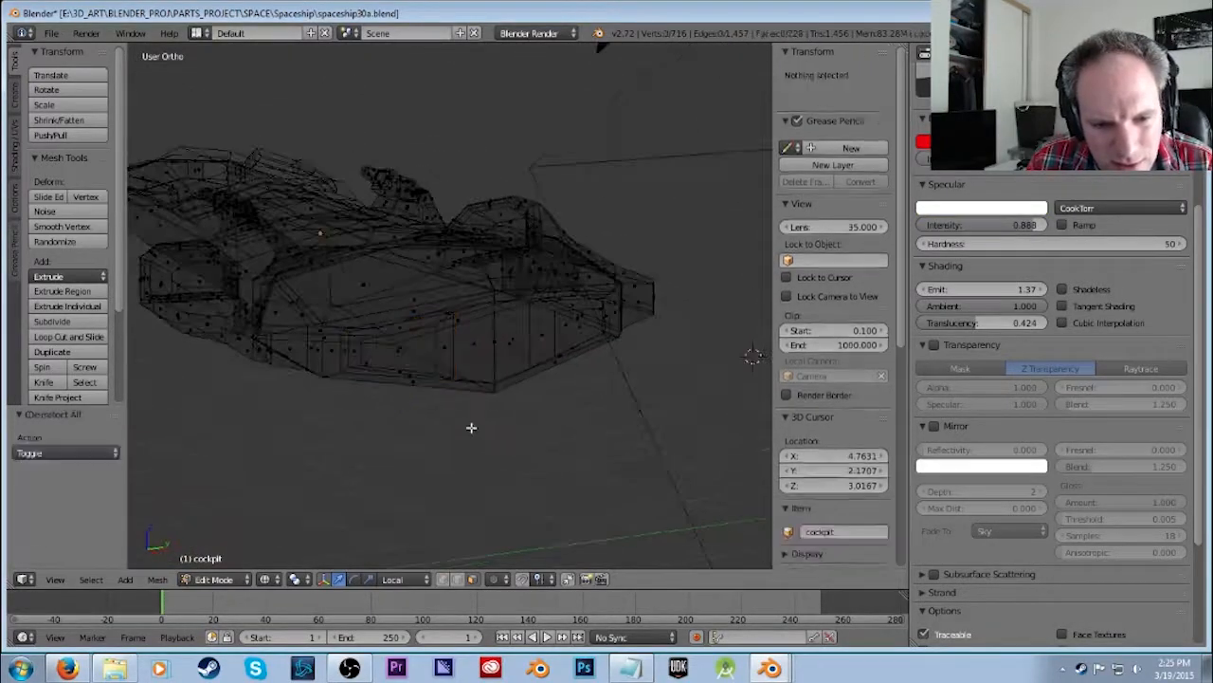
middle_drag(426, 384, 548, 405)
right_click(533, 382)
shift+right_click(549, 441)
middle_drag(553, 452, 531, 393)
shift+right_click(495, 323)
Try the rubbery cockpit seam material in place of f on the panel sides and check it in a render.
scroll(965, 334, up, 3)
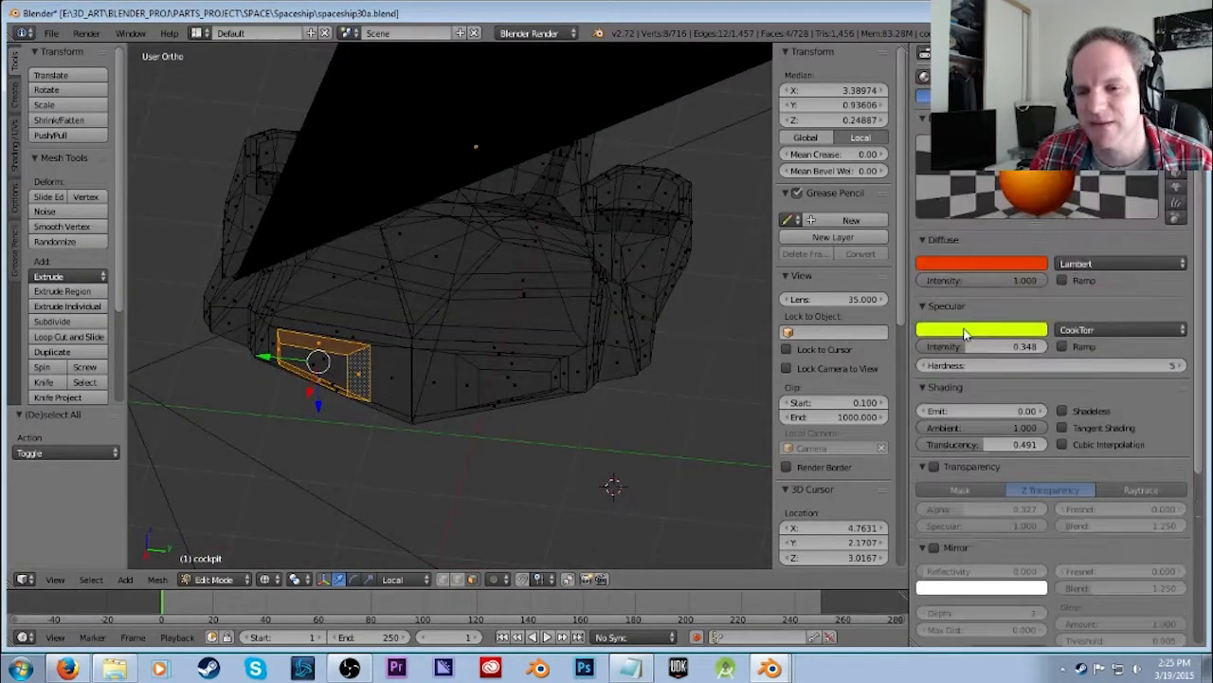
scroll(965, 334, up, 3)
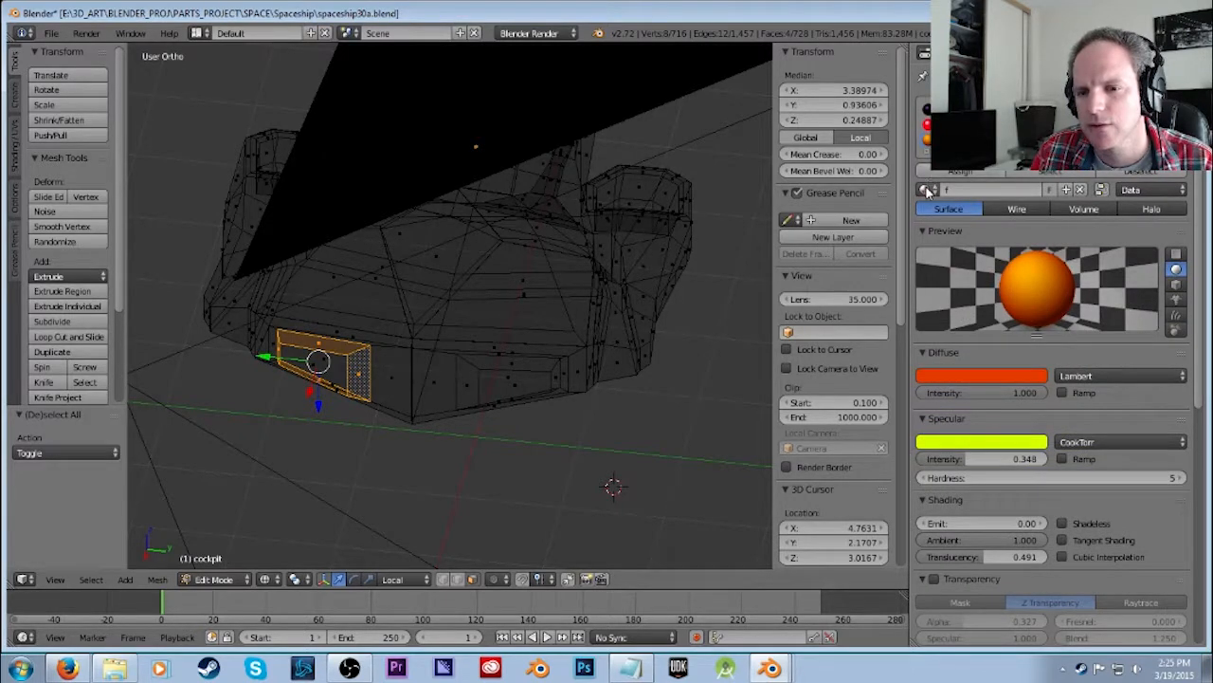
click(927, 189)
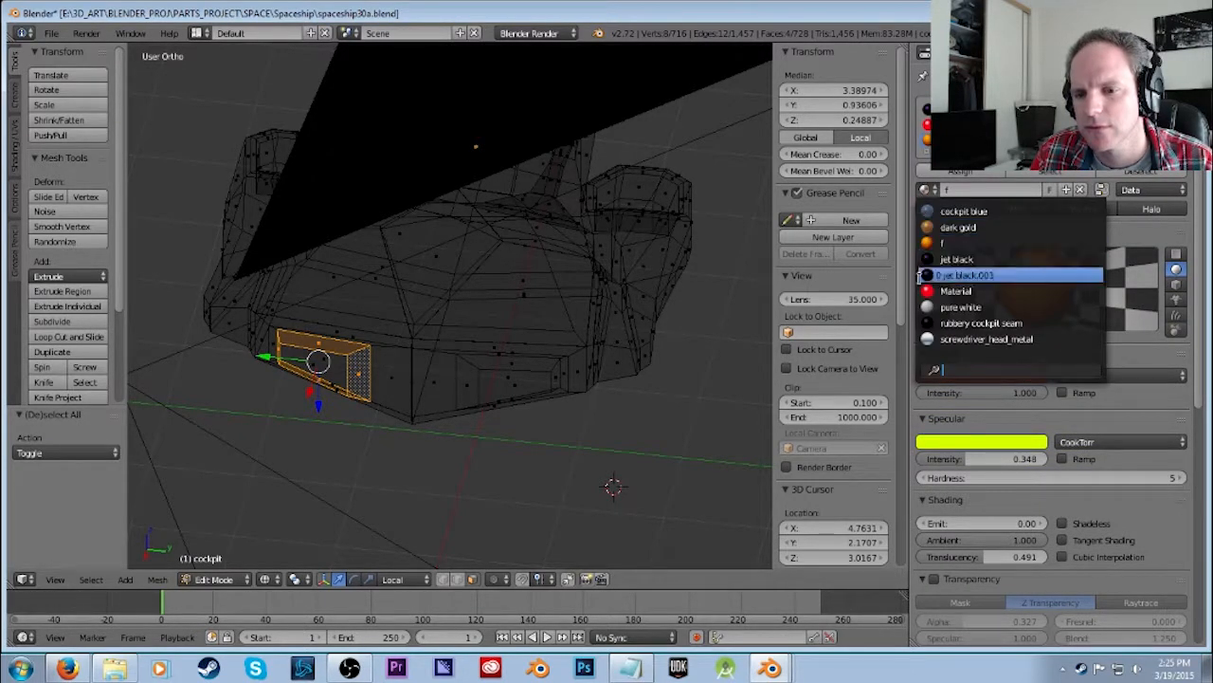
click(932, 322)
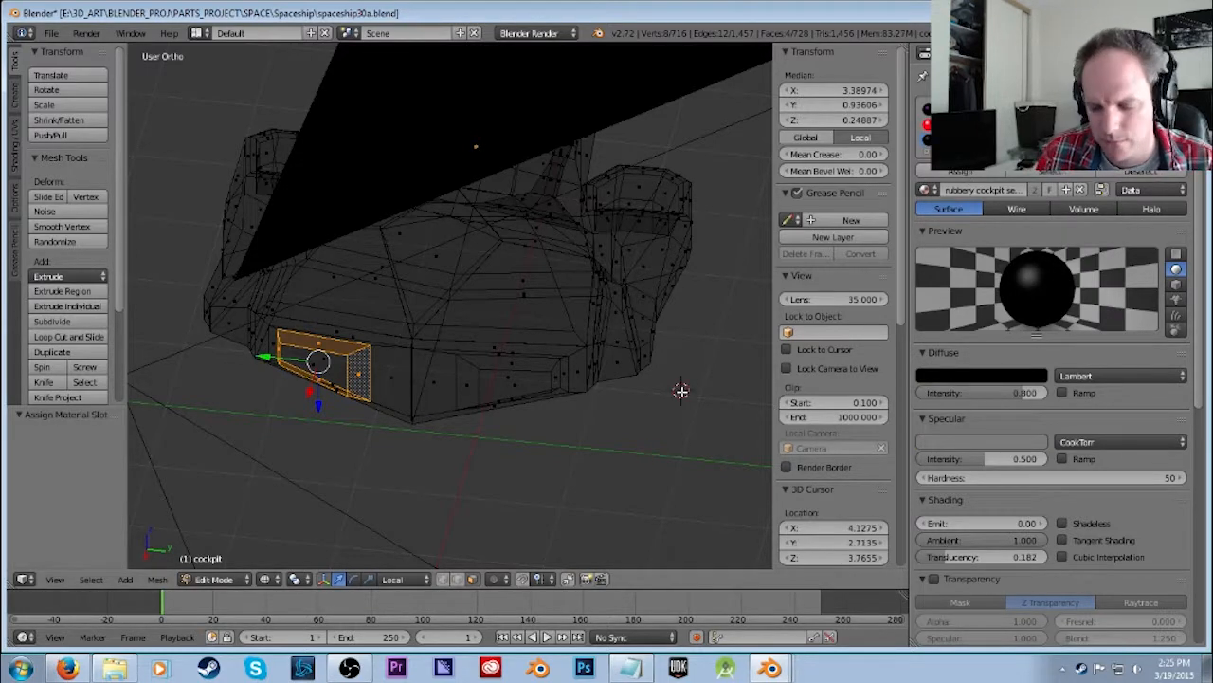
key(F12)
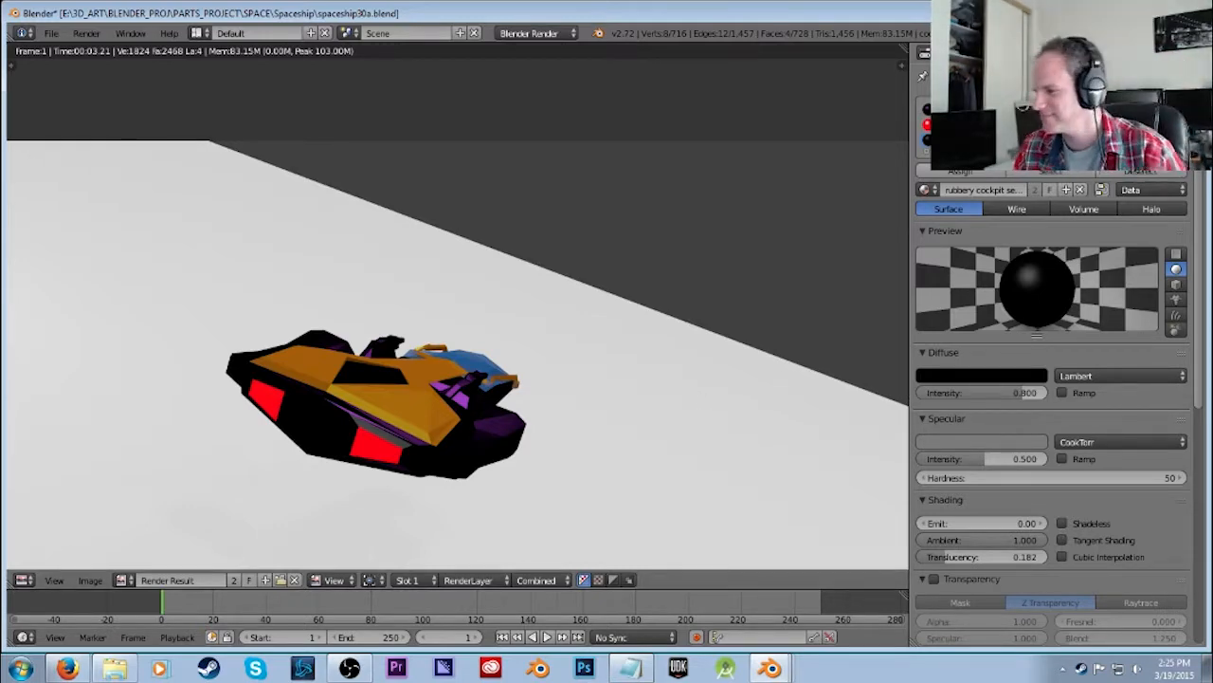
key(Escape)
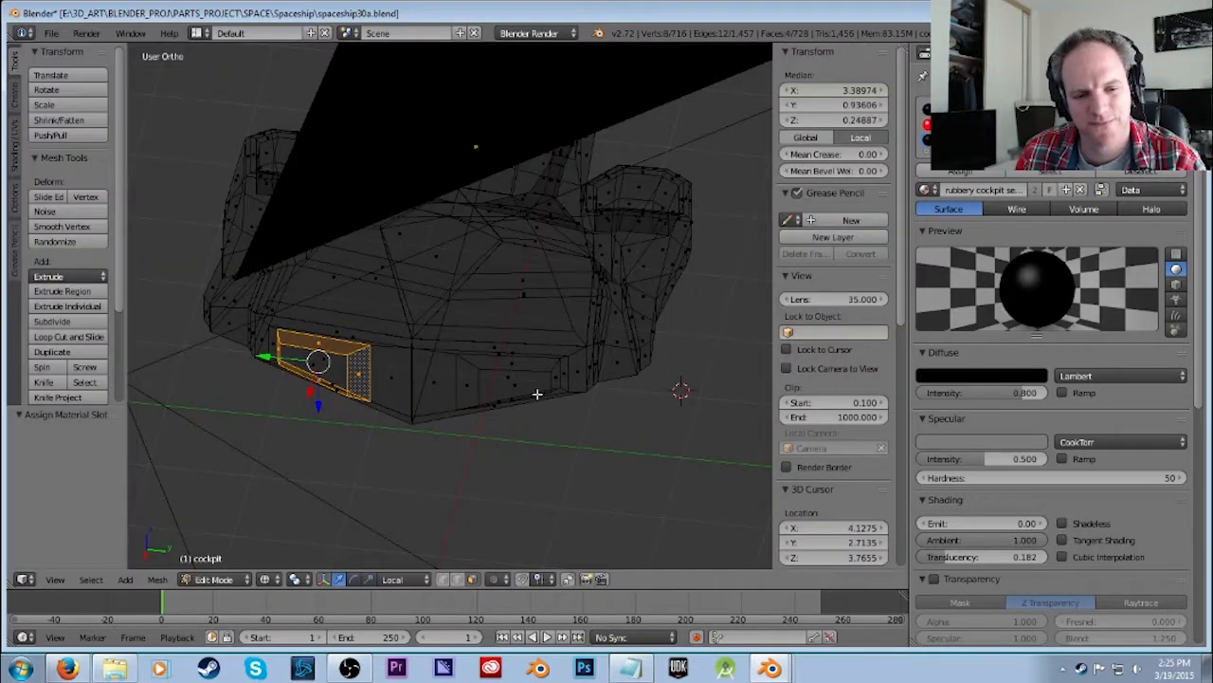
Select the four corner vertices of the outer face on the positive Y rear panel.
scroll(420, 465, up, 2)
middle_drag(269, 487, 343, 474)
key(s)
right_click(496, 403)
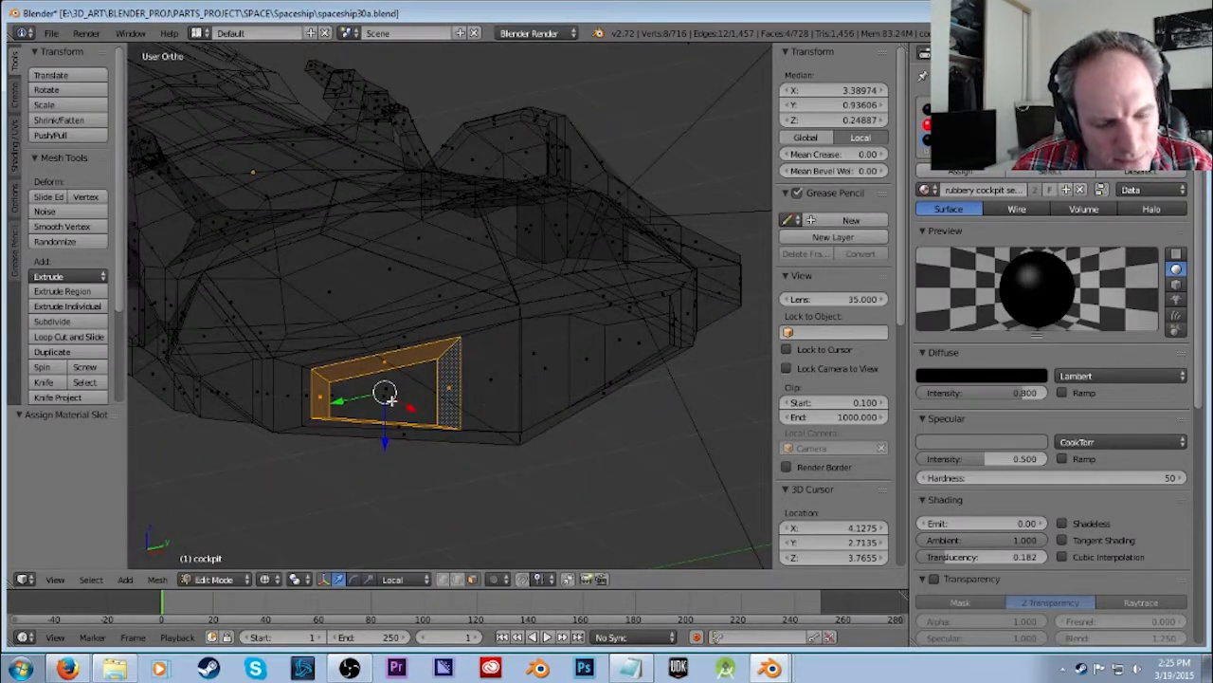
click(445, 579)
key(a)
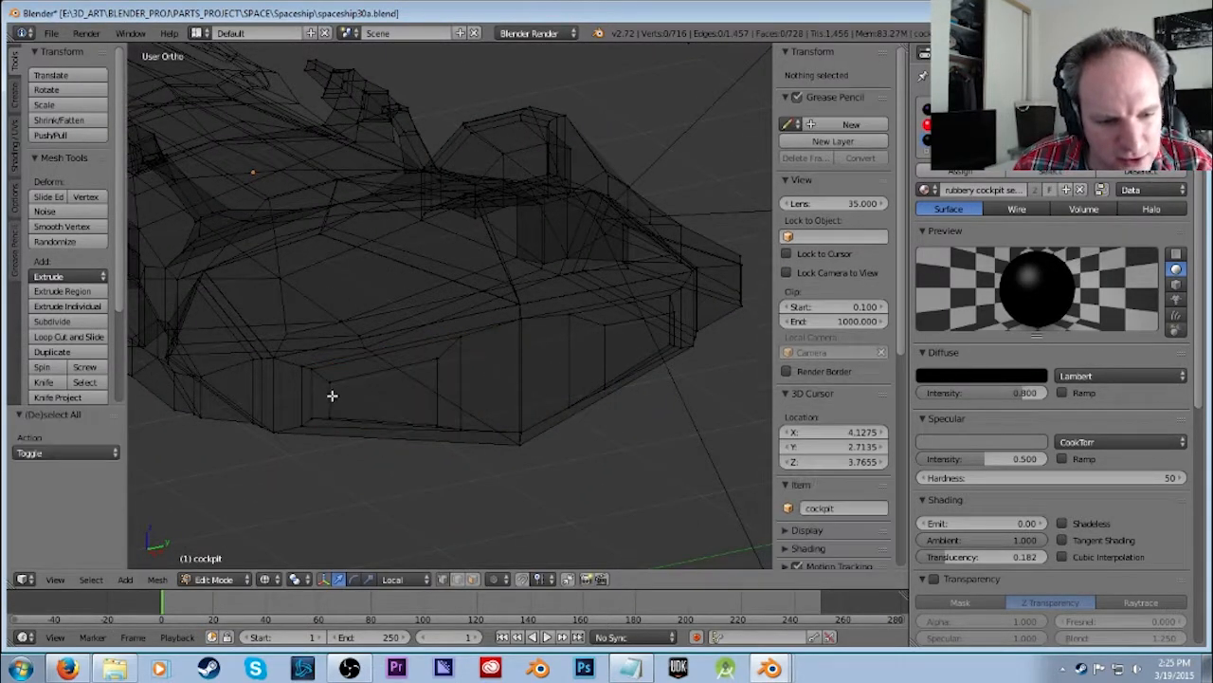
right_click(333, 398)
middle_drag(355, 429, 455, 424)
shift+right_click(358, 309)
shift+right_click(449, 387)
shift+right_click(448, 391)
Move the panel's outer face inward along X by about 0.09 to make the extrusion shallower.
scroll(548, 440, up, 5)
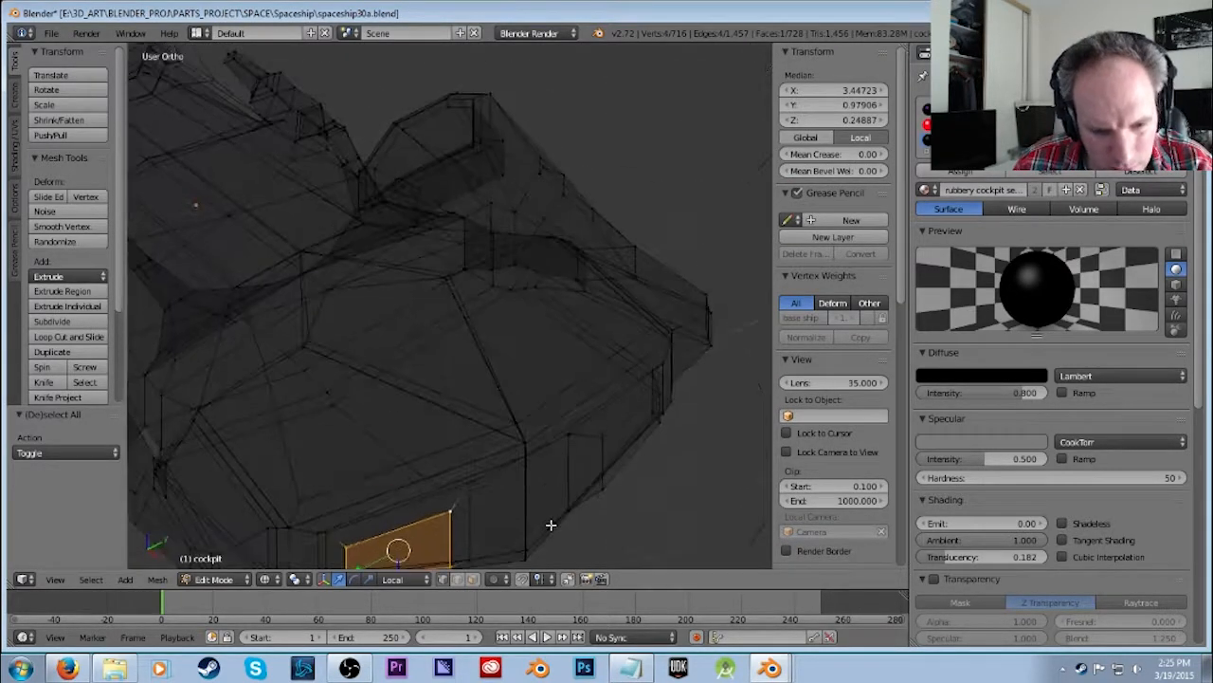
key(KP_7)
drag(656, 490, 642, 490)
mouse_move(677, 515)
middle_down()
mouse_move(647, 442)
mouse_move(638, 463)
mouse_move(674, 493)
middle_up()
drag(648, 484, 664, 495)
middle_drag(663, 496, 556, 326)
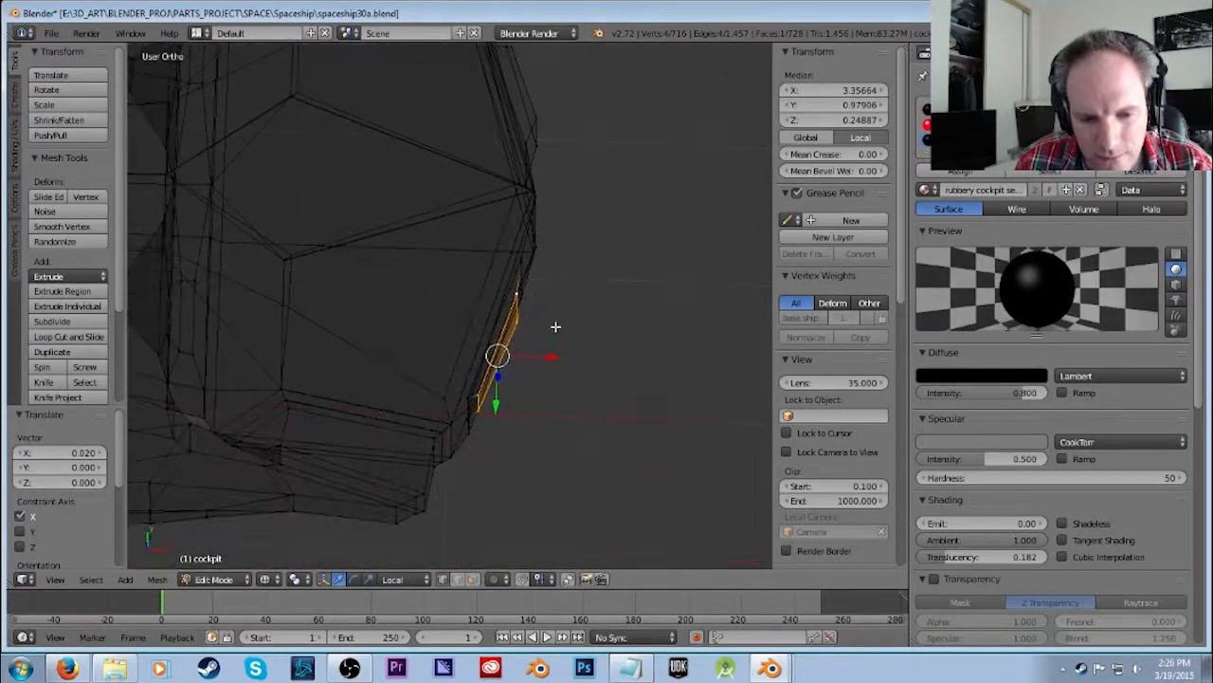
Select the four side faces around the shallower panel in face select mode.
click(477, 581)
middle_drag(572, 474, 536, 374)
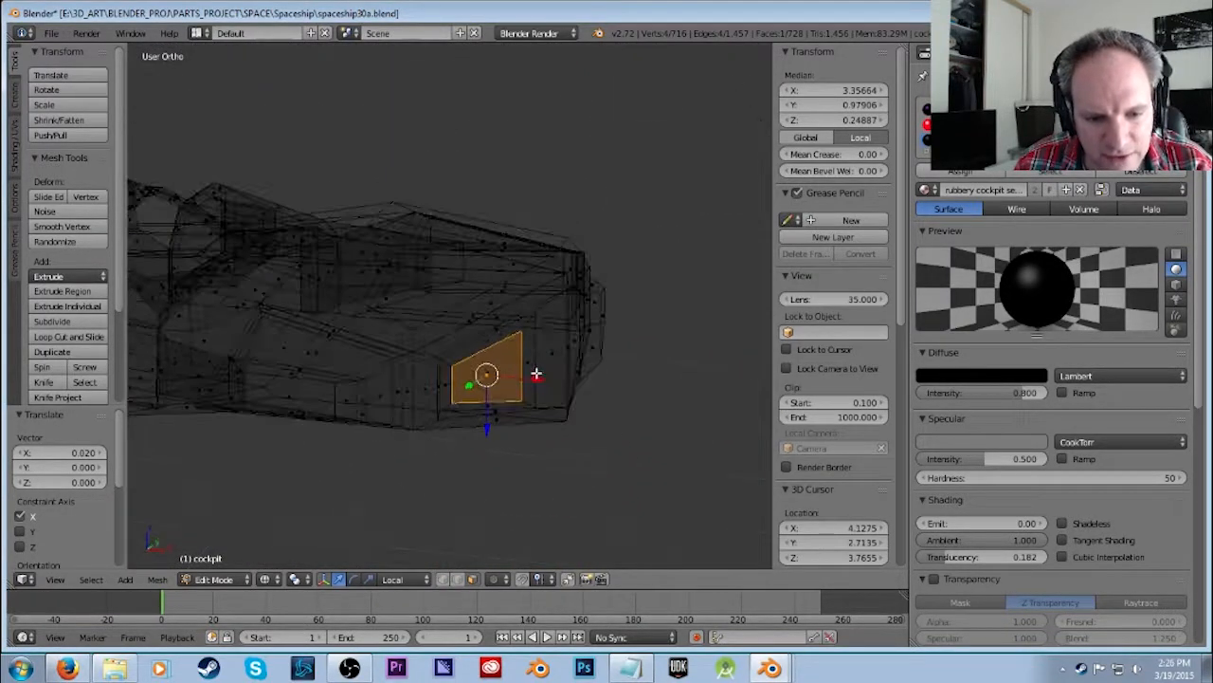
right_click(491, 340)
shift+right_click(446, 381)
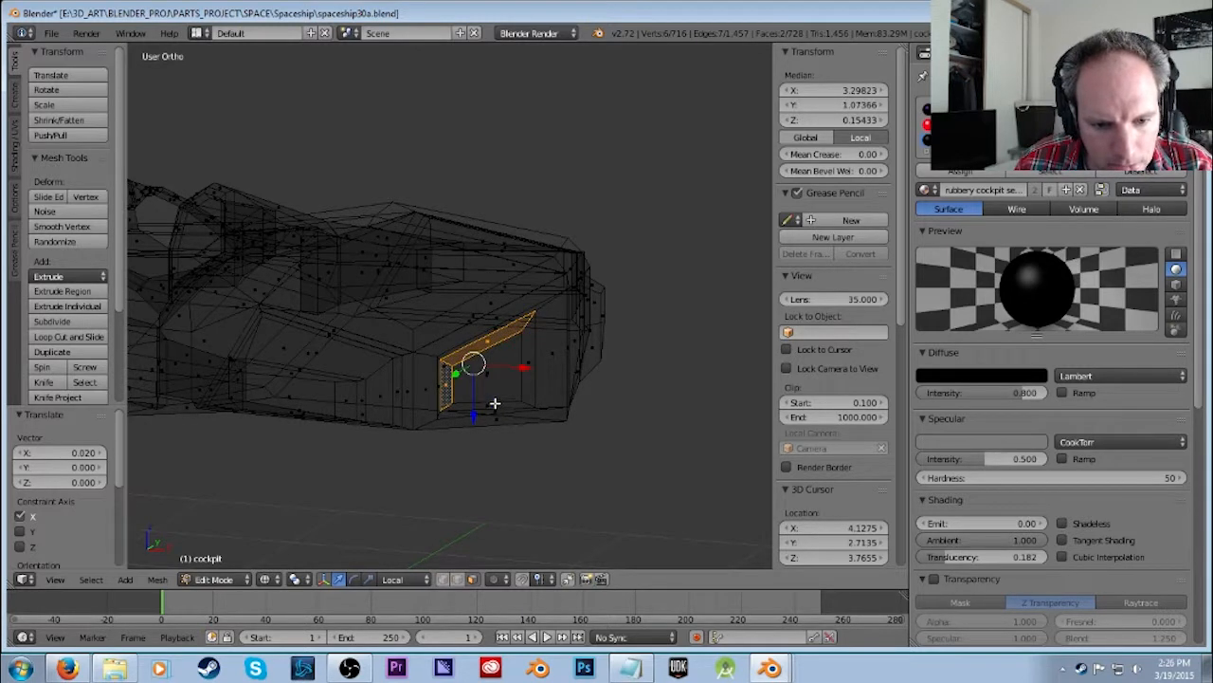
shift+right_click(493, 404)
shift+right_click(531, 367)
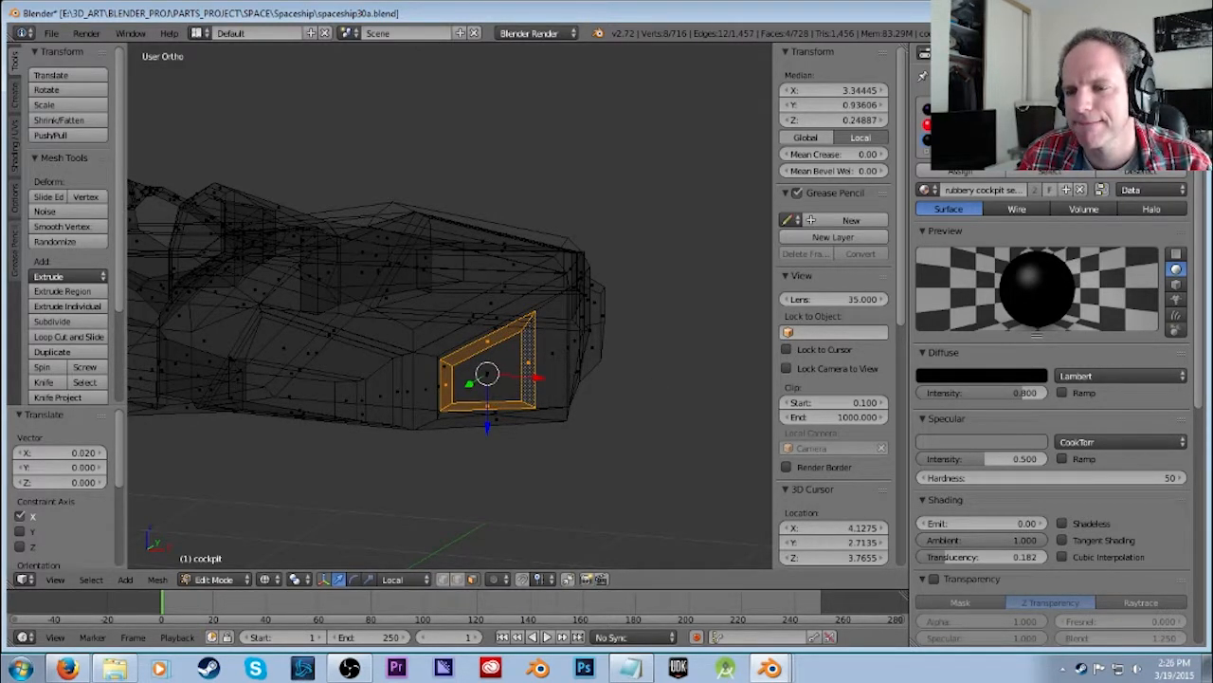
Restore material f for the selected side faces, assign it, and check the panels in a render.
click(924, 190)
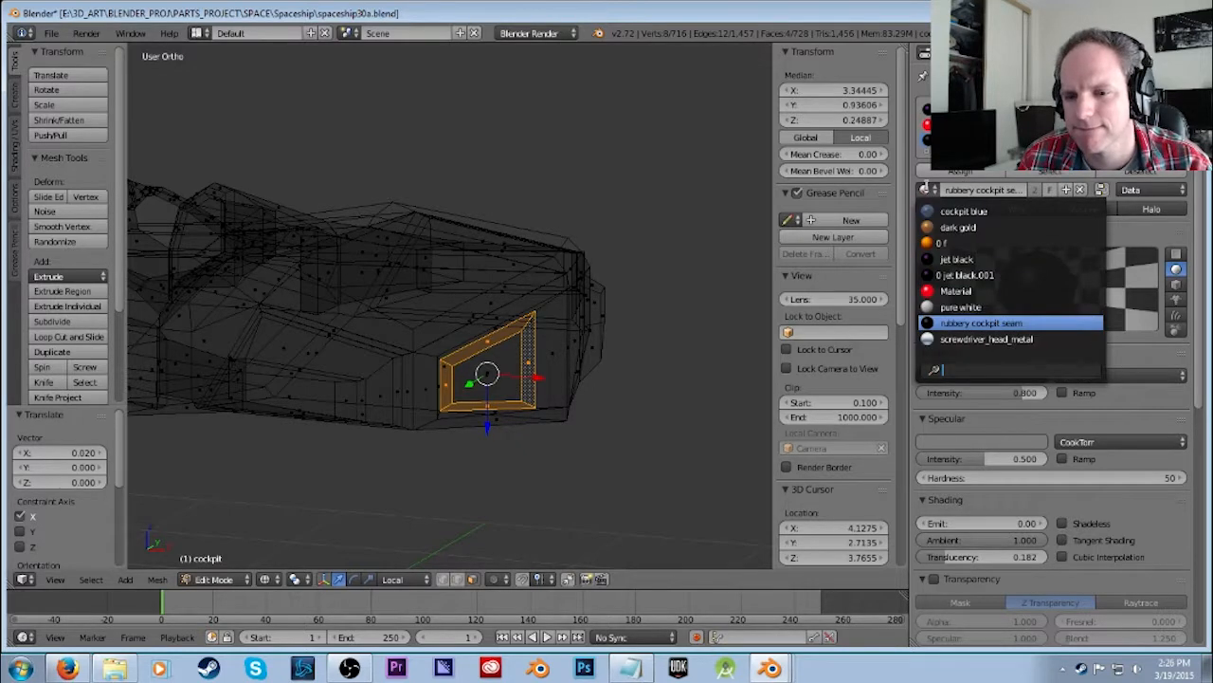
click(943, 242)
click(961, 172)
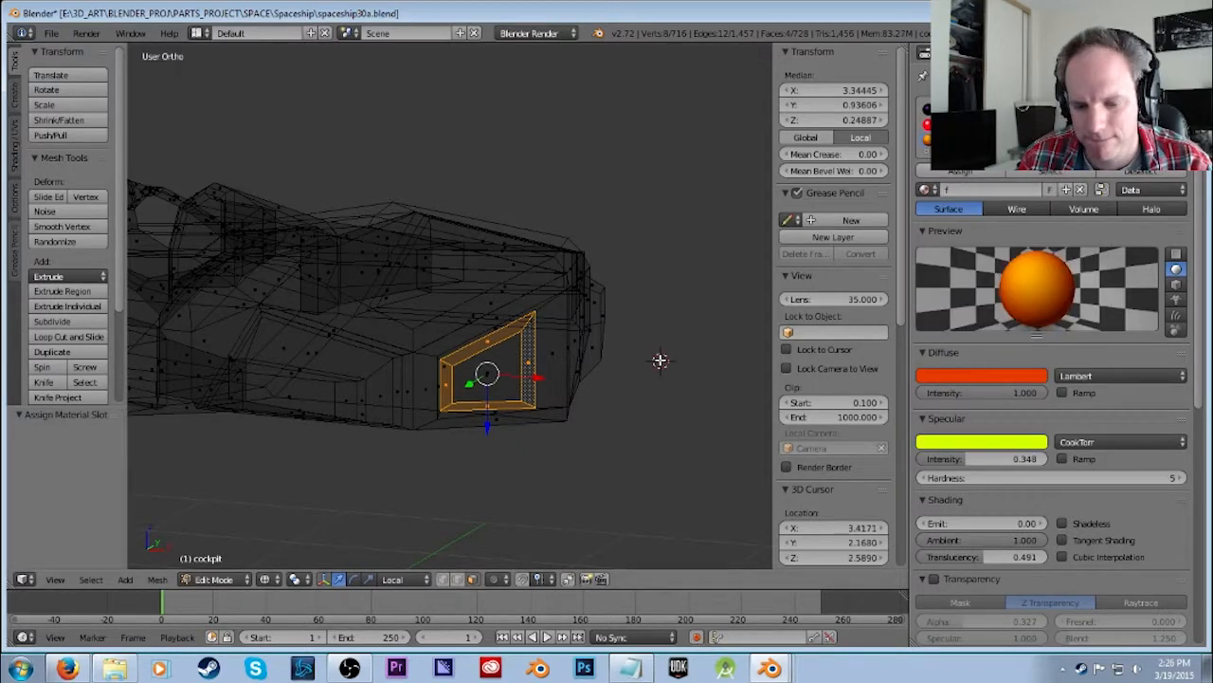
key(F12)
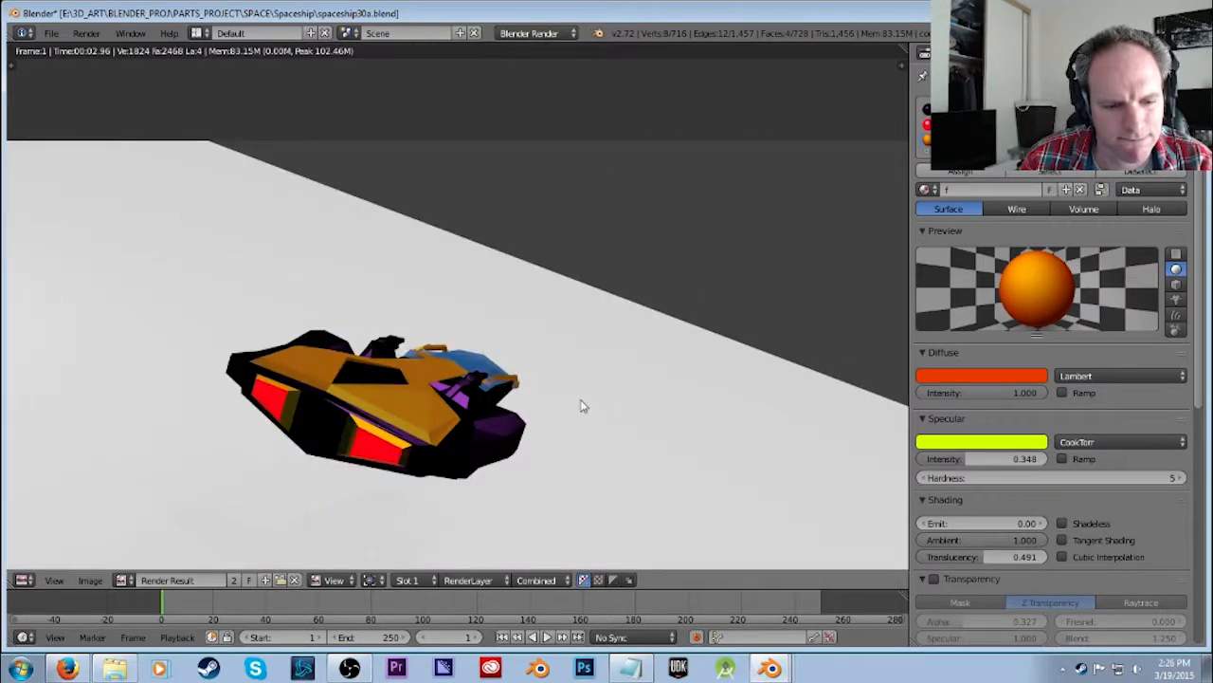
key(Escape)
Scale the outer face of the positive Y rear panel by 1.133 and check the ship in a render.
middle_drag(607, 401, 436, 380)
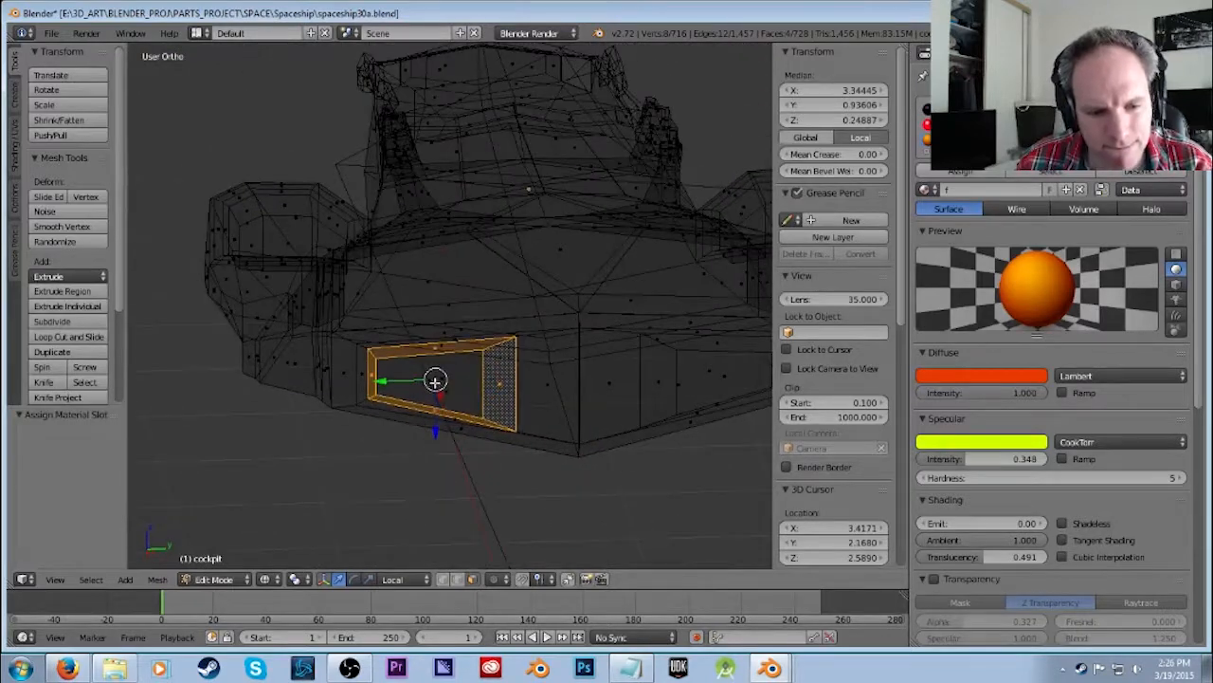
right_click(431, 381)
key(s)
click(539, 373)
middle_drag(540, 374, 667, 425)
key(F12)
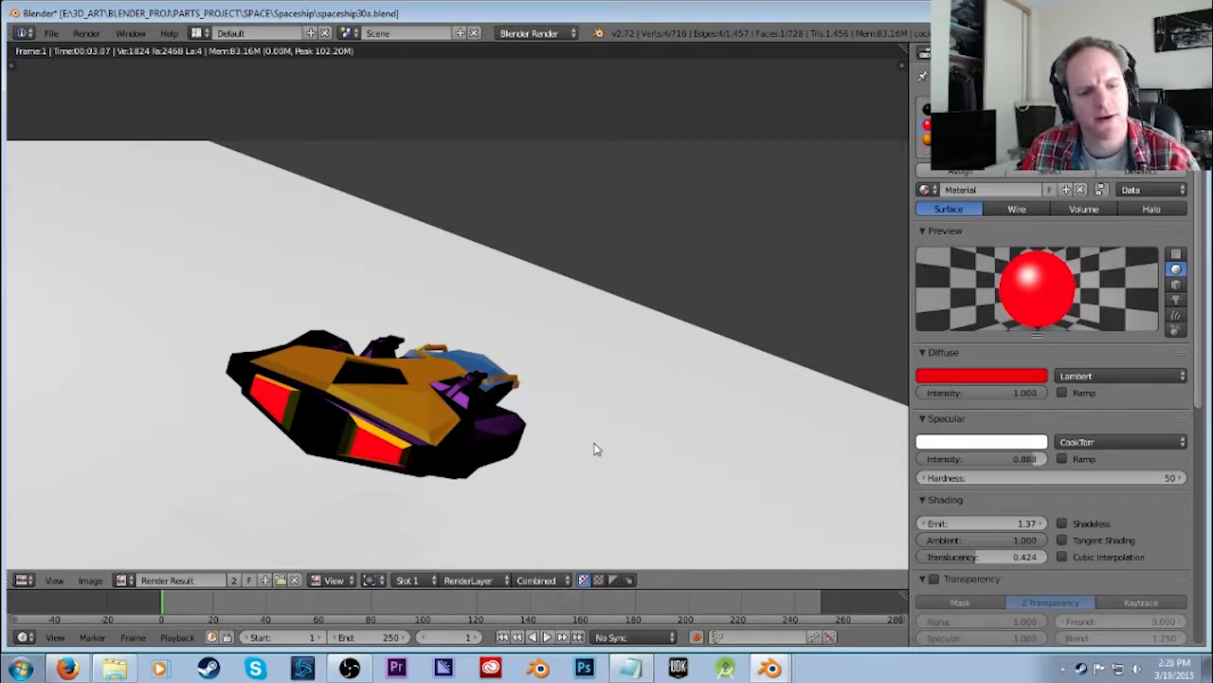
key(Escape)
Select the outer face of the negative Y rear panel and resize it, finishing with a scale factor of 0.869.
mouse_move(630, 342)
middle_down()
mouse_move(563, 336)
mouse_move(618, 333)
middle_up()
shift+middle_drag(713, 290, 515, 312)
right_click(537, 280)
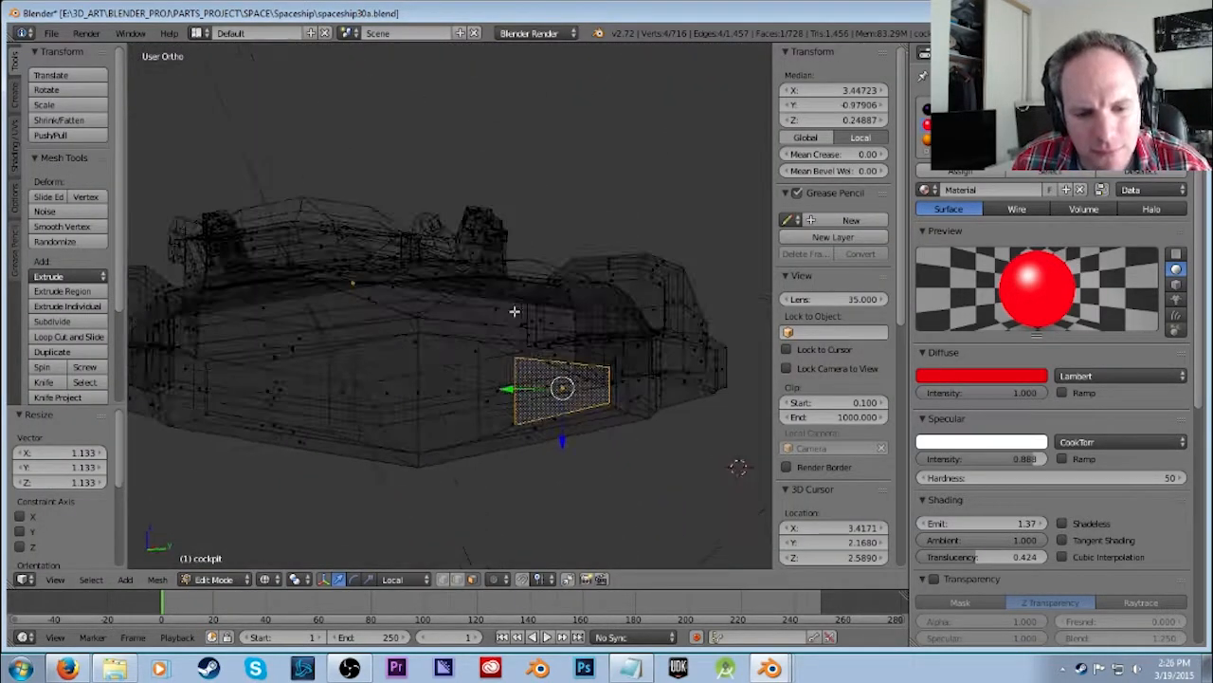
click(444, 580)
middle_drag(601, 382, 581, 425)
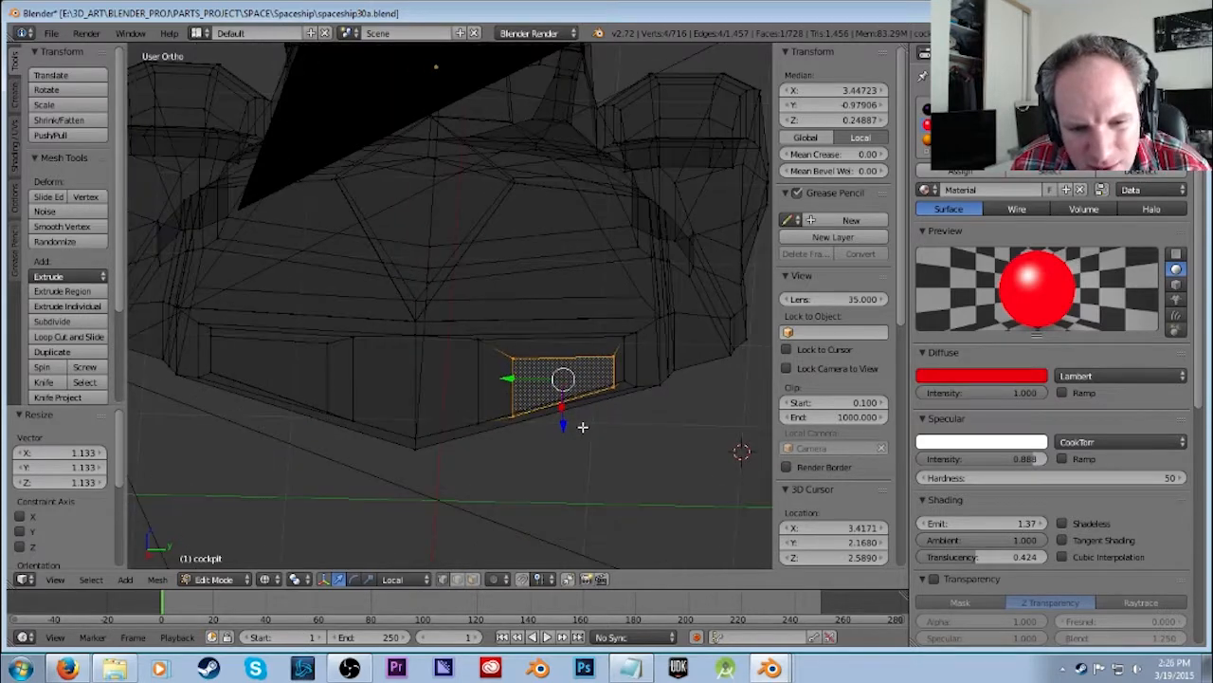
key(s)
click(645, 397)
middle_drag(643, 396, 629, 338)
key(s)
click(574, 306)
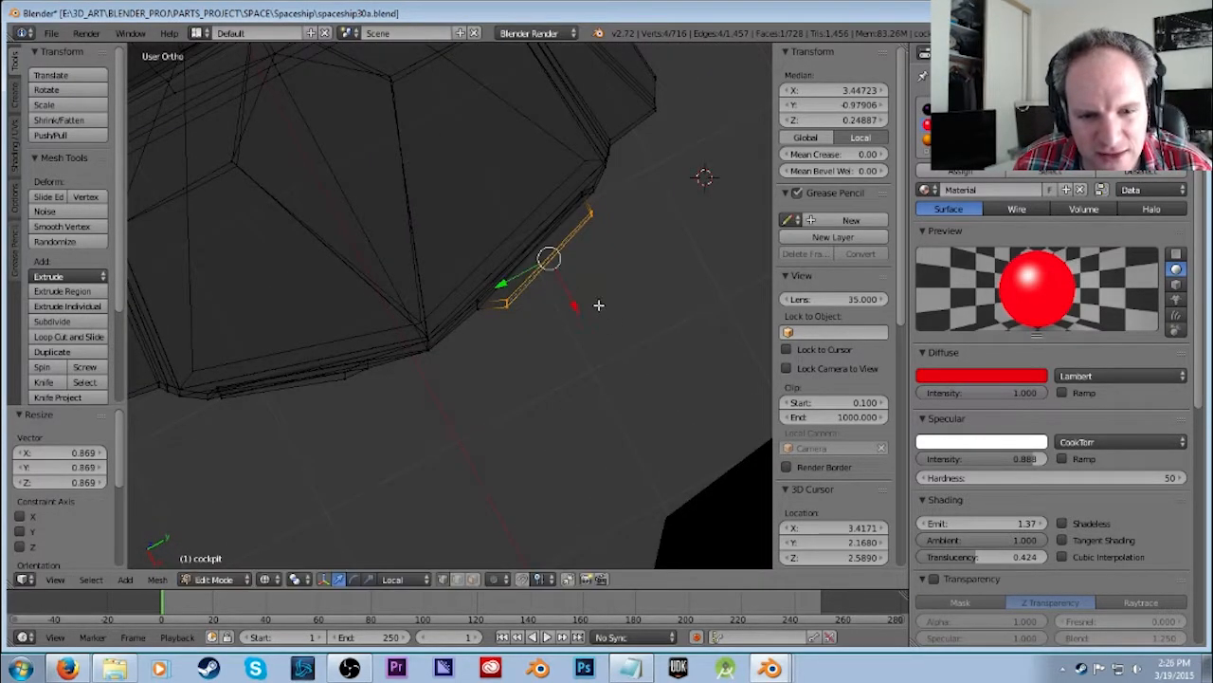
Move that outer face inward along local X by about 0.09, nudge it sideways about 0.059, and render the ship.
key(g)
key(x)
key(x)
click(563, 297)
middle_drag(568, 297, 613, 274)
key(g)
click(533, 293)
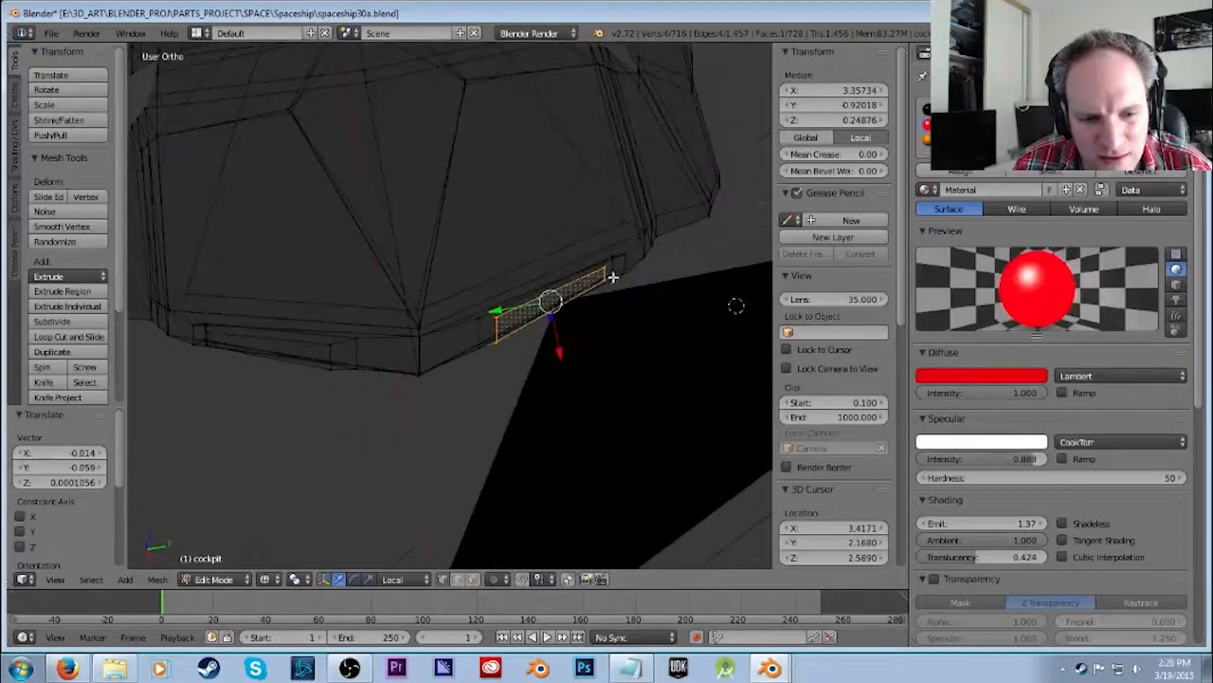
key(F12)
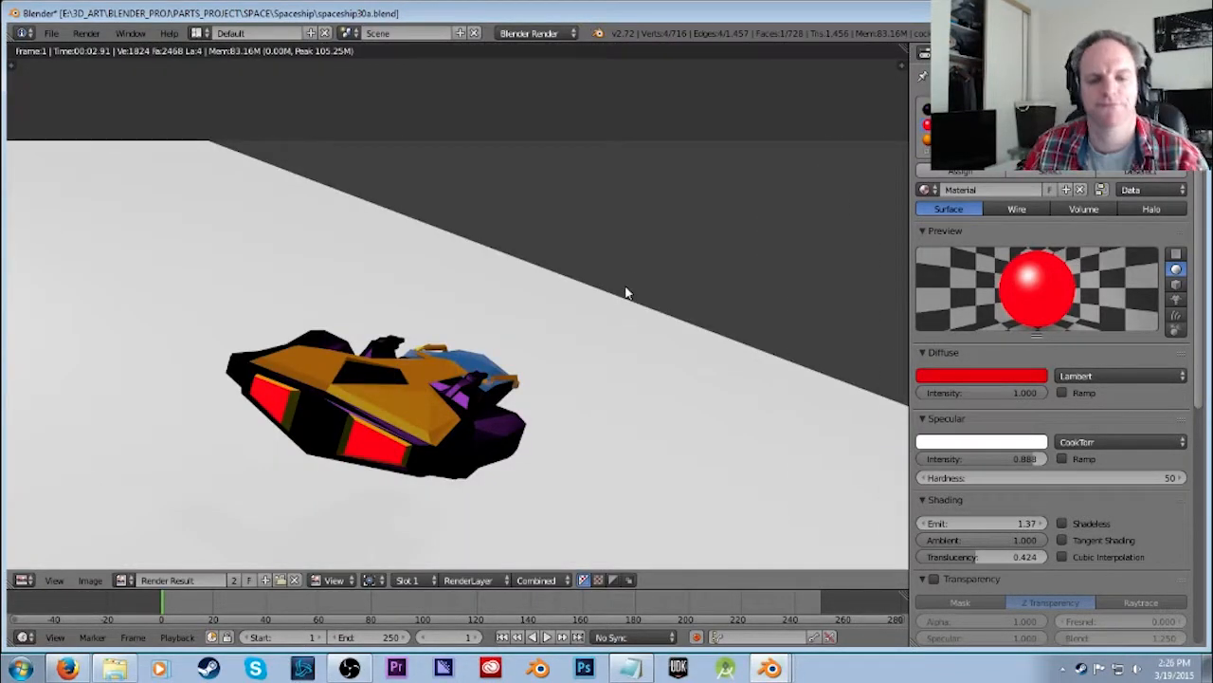
key(Escape)
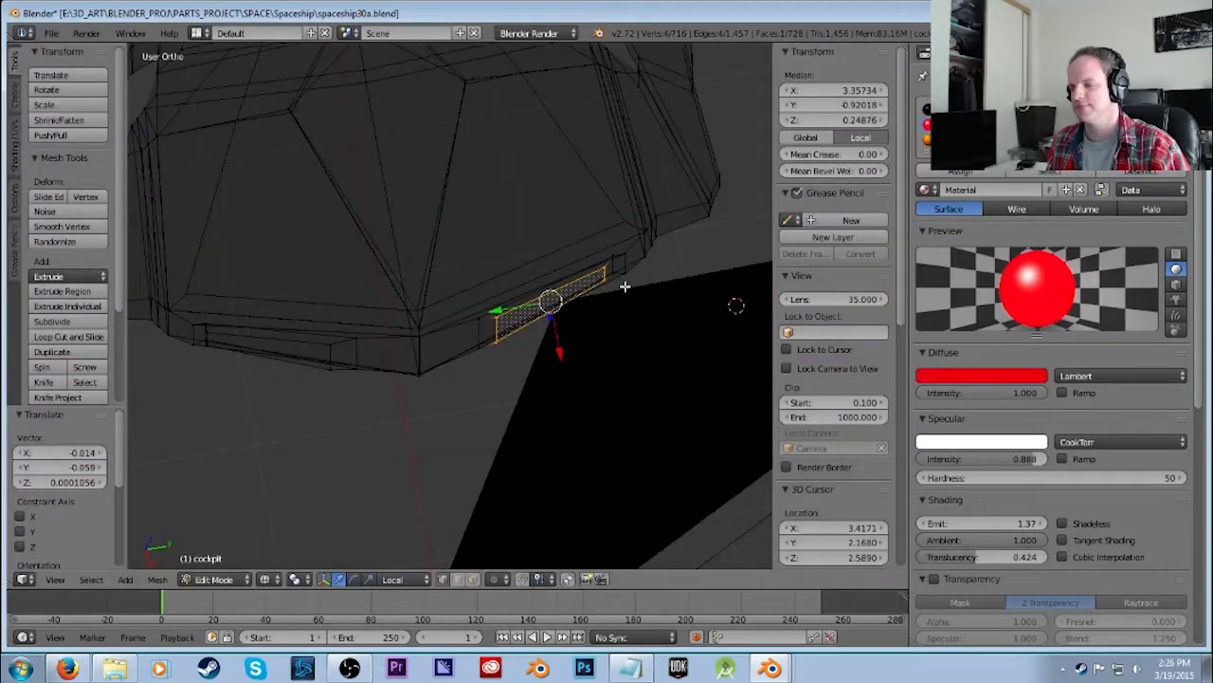
Clear the mesh selection and switch to the camera view.
click(429, 327)
scroll(462, 253, down, 7)
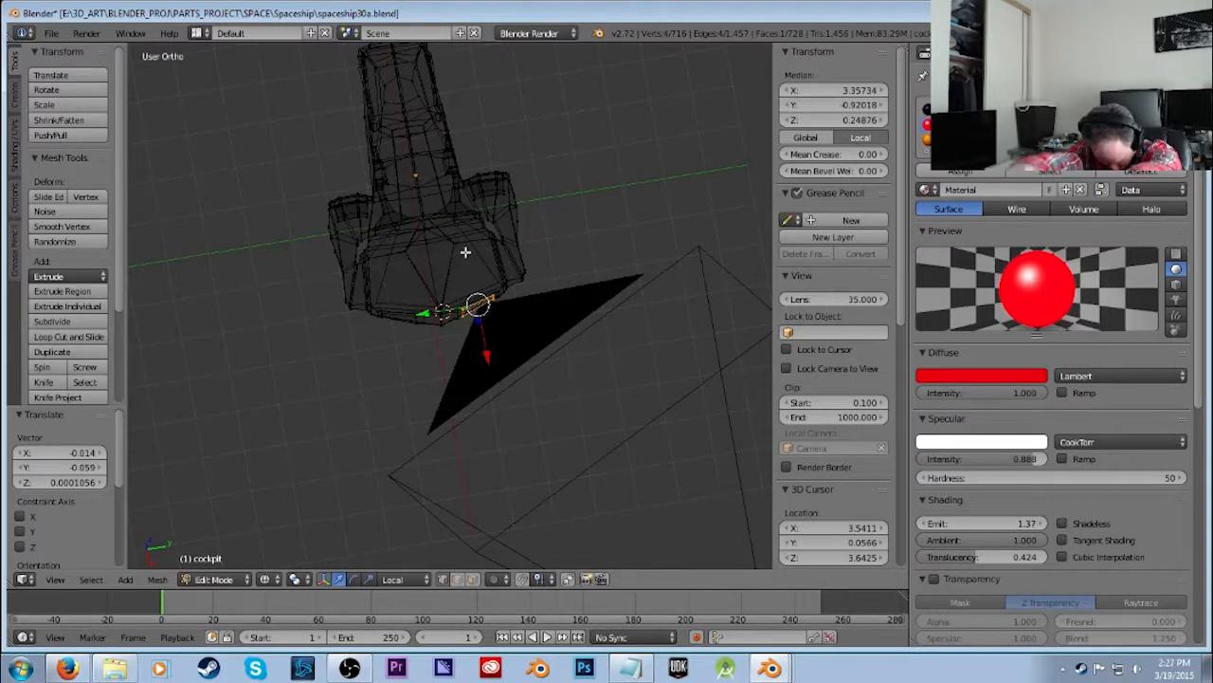
middle_drag(601, 235, 392, 104)
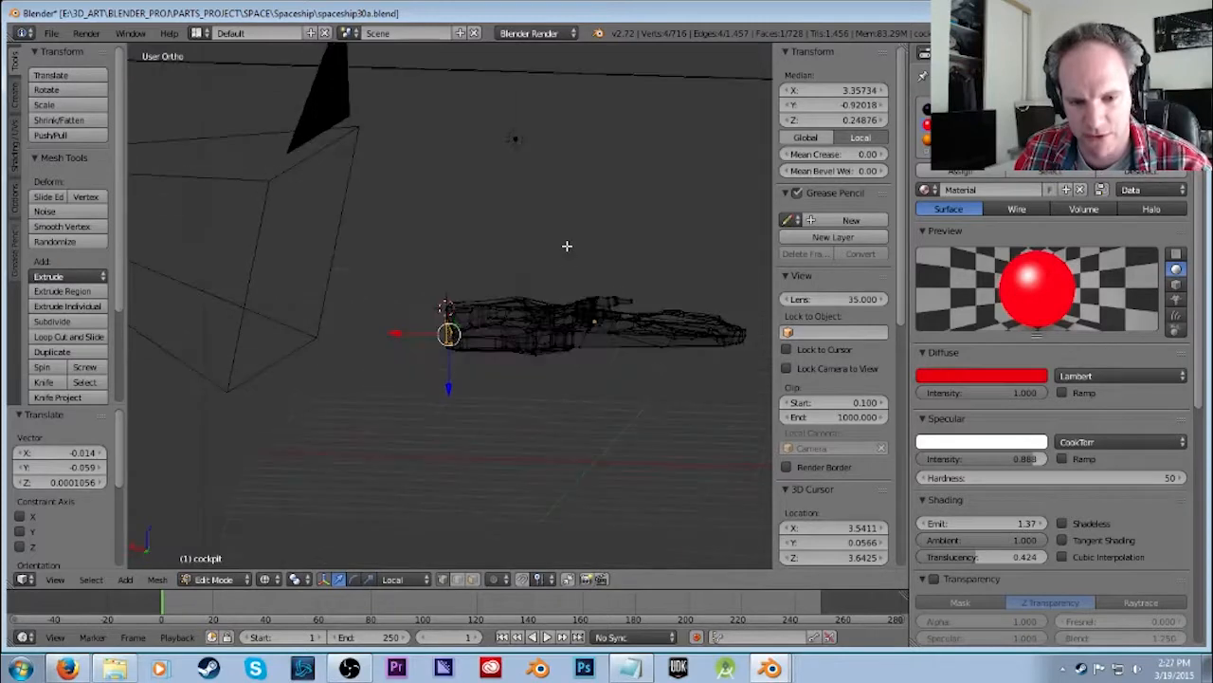
key(a)
key(KP_0)
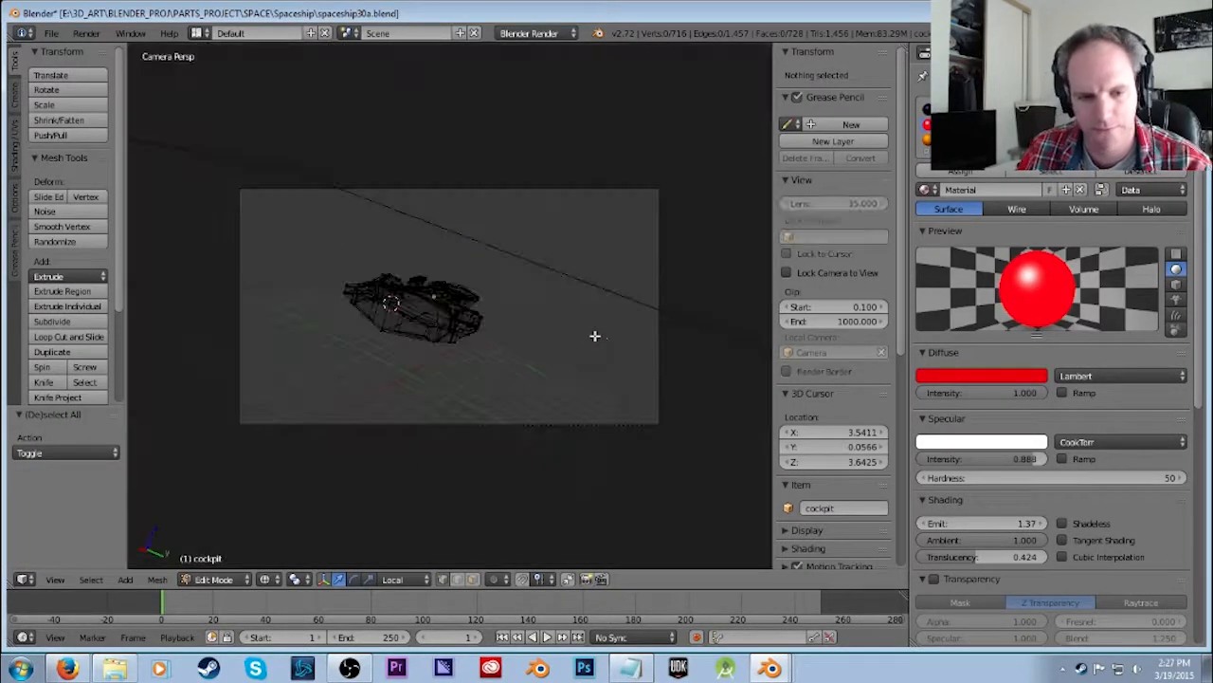
key(shift+f)
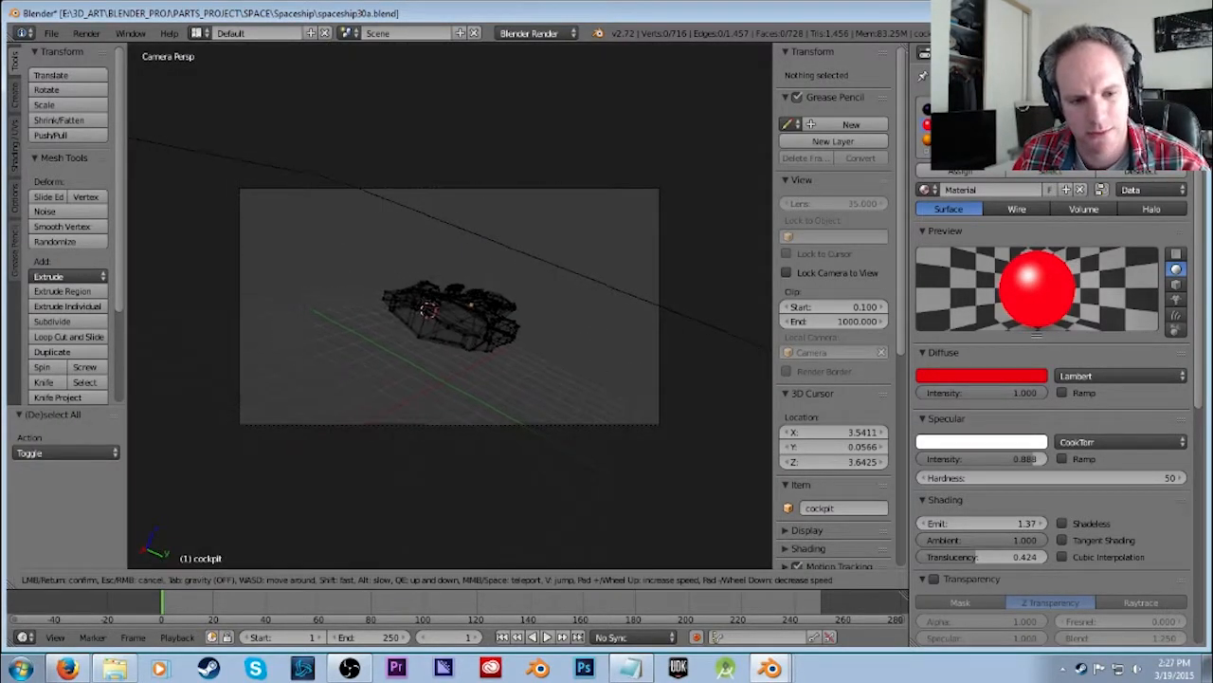
click(466, 315)
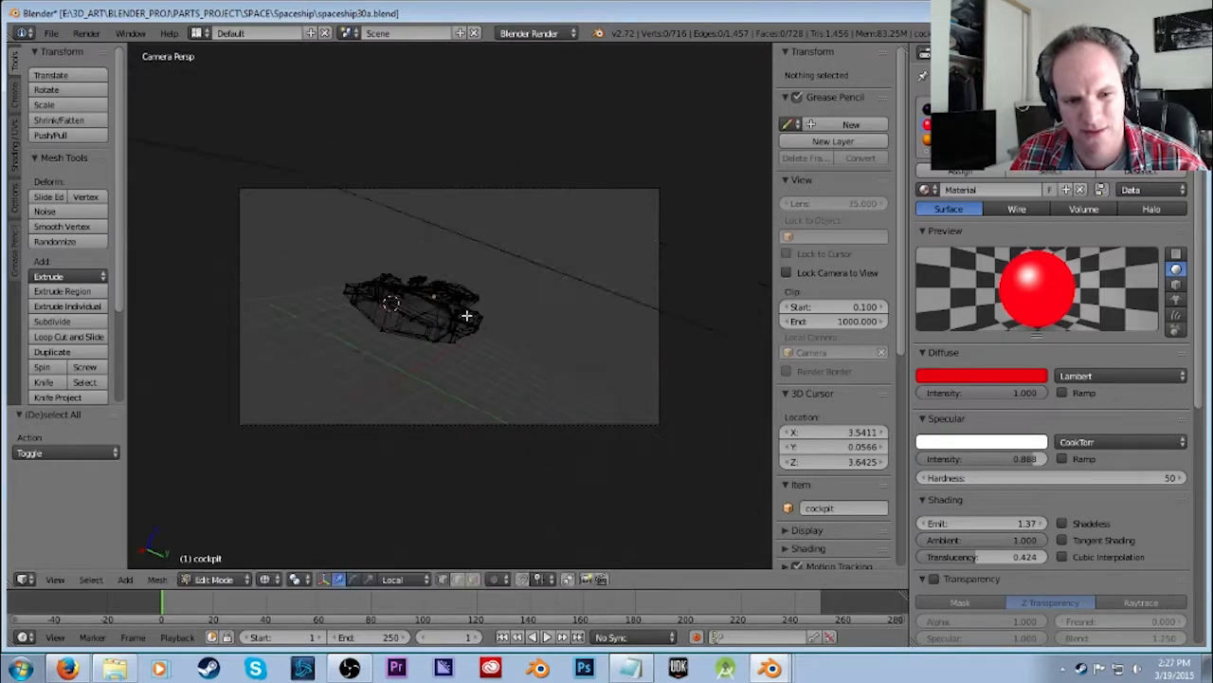
key(shift+f)
click(449, 304)
click(468, 317)
click(468, 316)
Fly the camera in close to frame the whole ship from its rear side and render it.
key(shift+f)
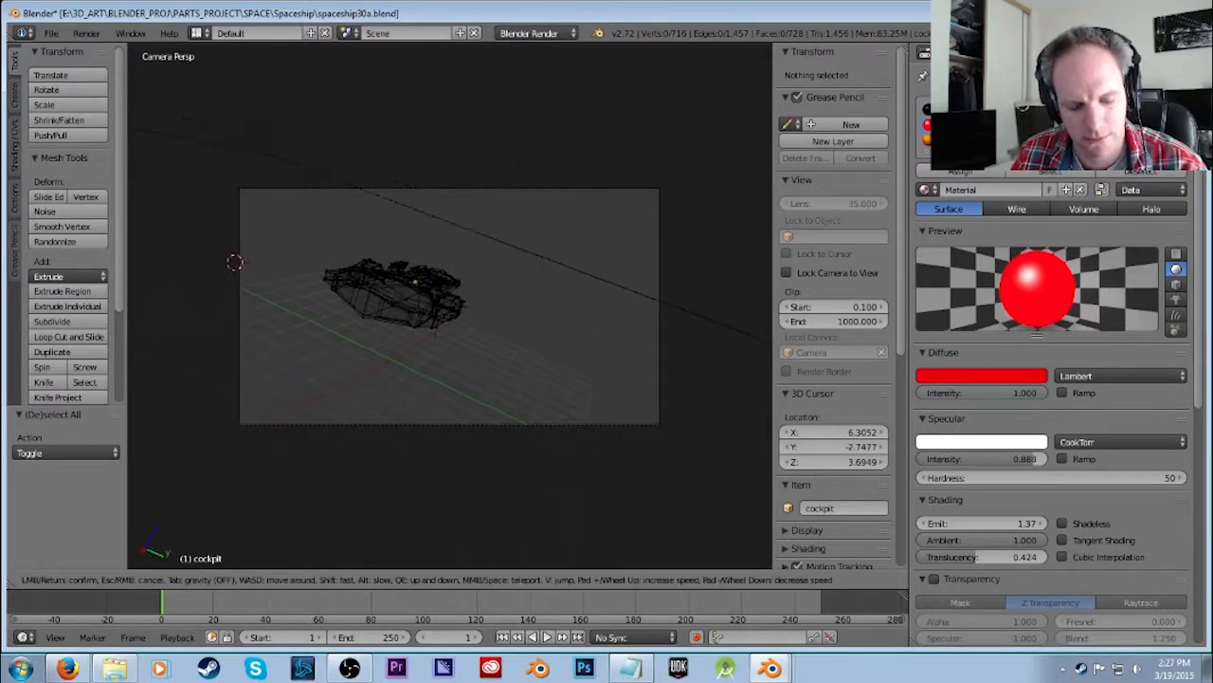
key(w)
key(d)
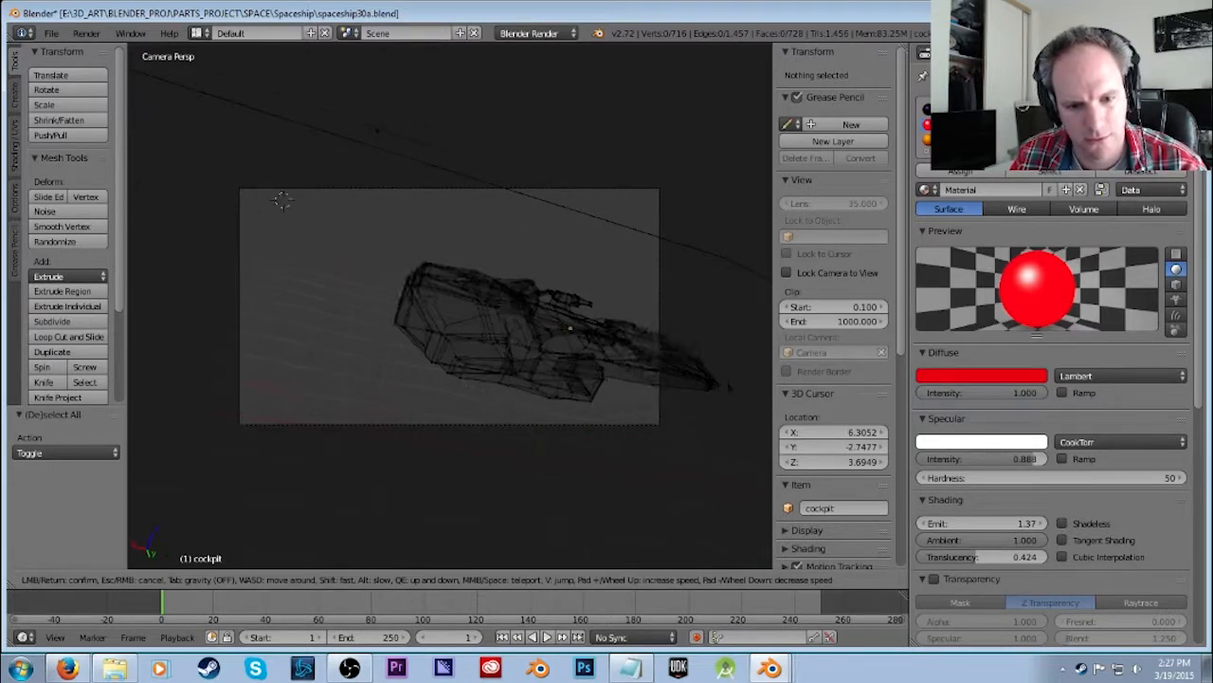
key(d)
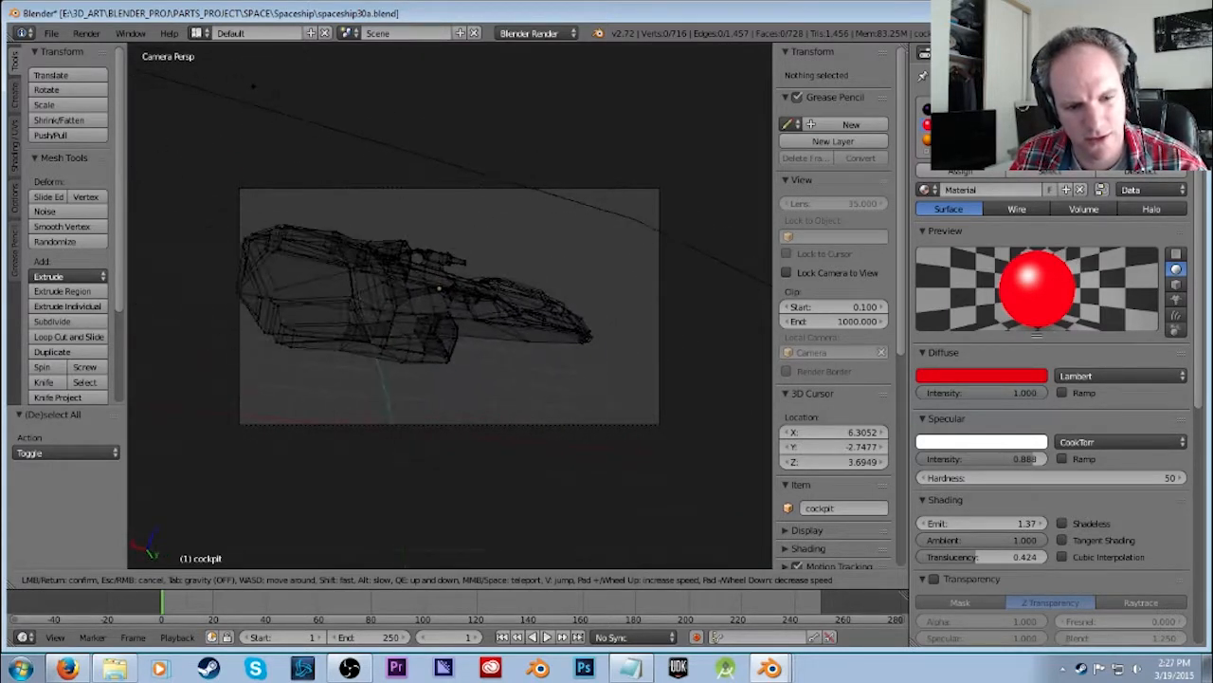
key(a)
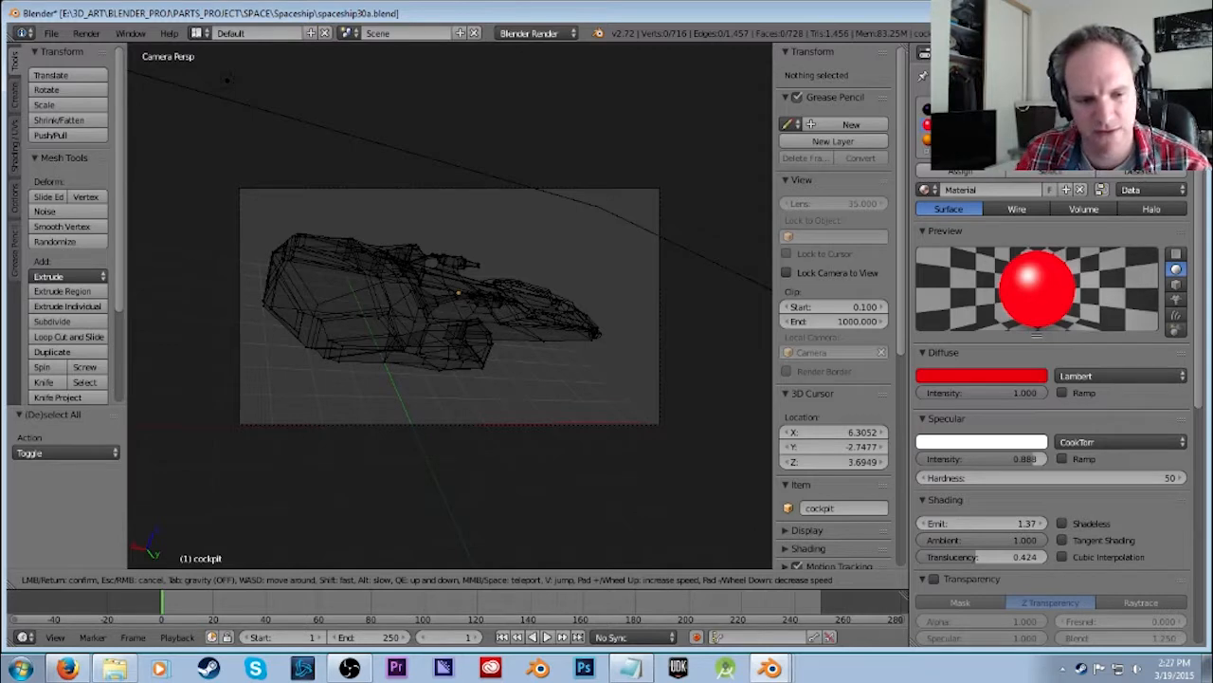
click(449, 304)
key(F12)
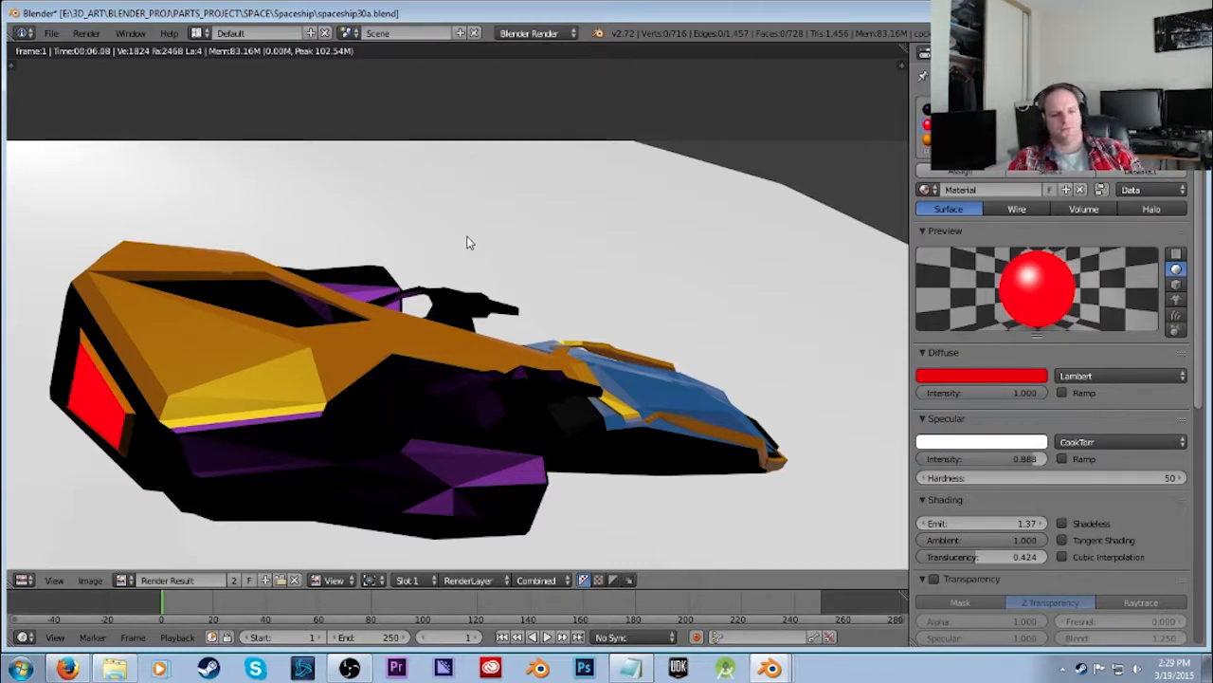
key(Escape)
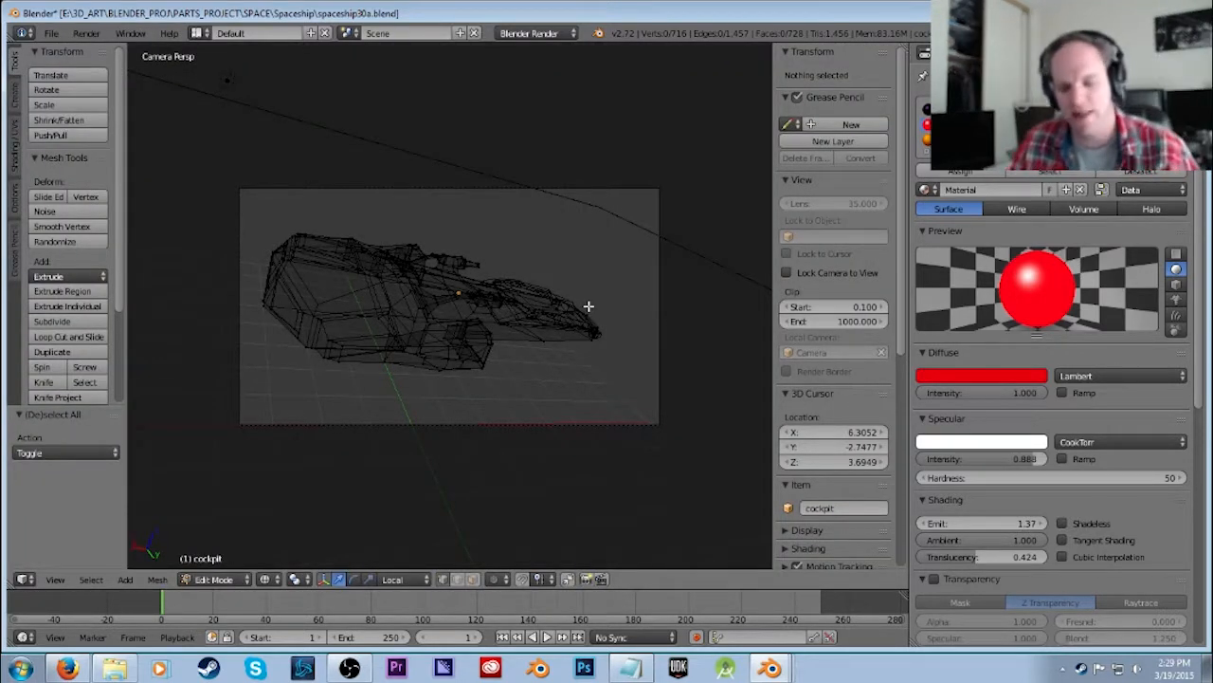
Select all faces of the forward barrel tips on both side guns, working in face mode from the top view.
key(KP_7)
scroll(455, 325, up, 5)
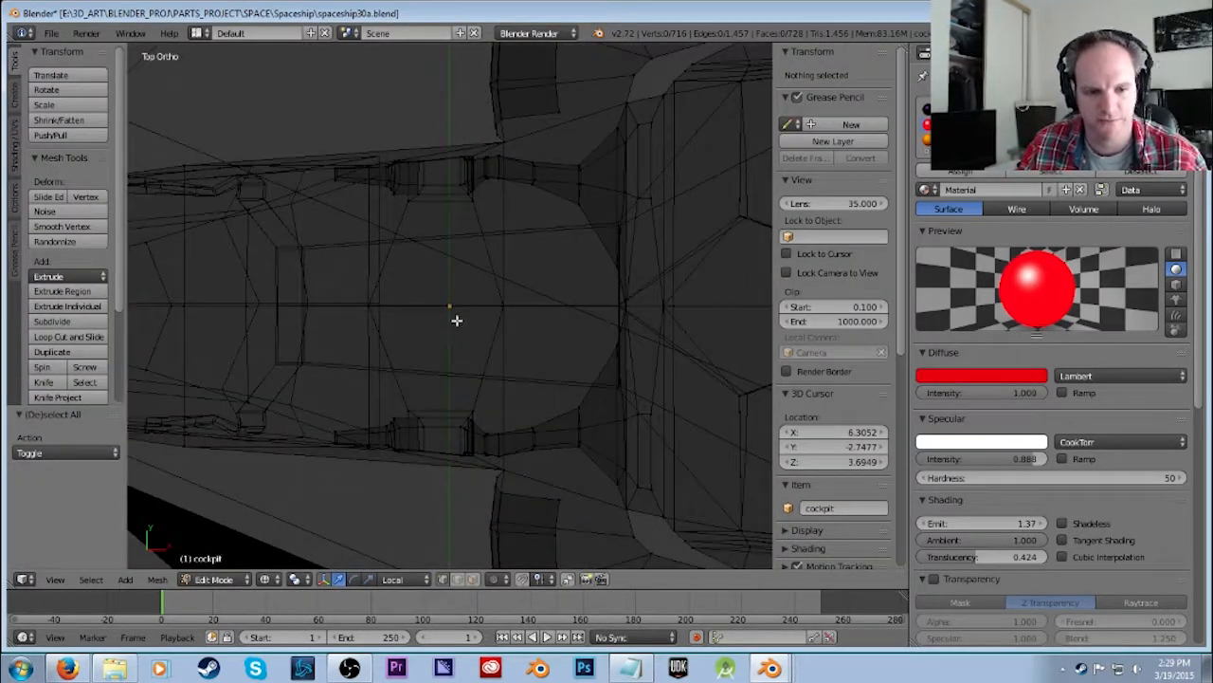
shift+middle_drag(346, 226, 427, 347)
scroll(480, 335, up, 2)
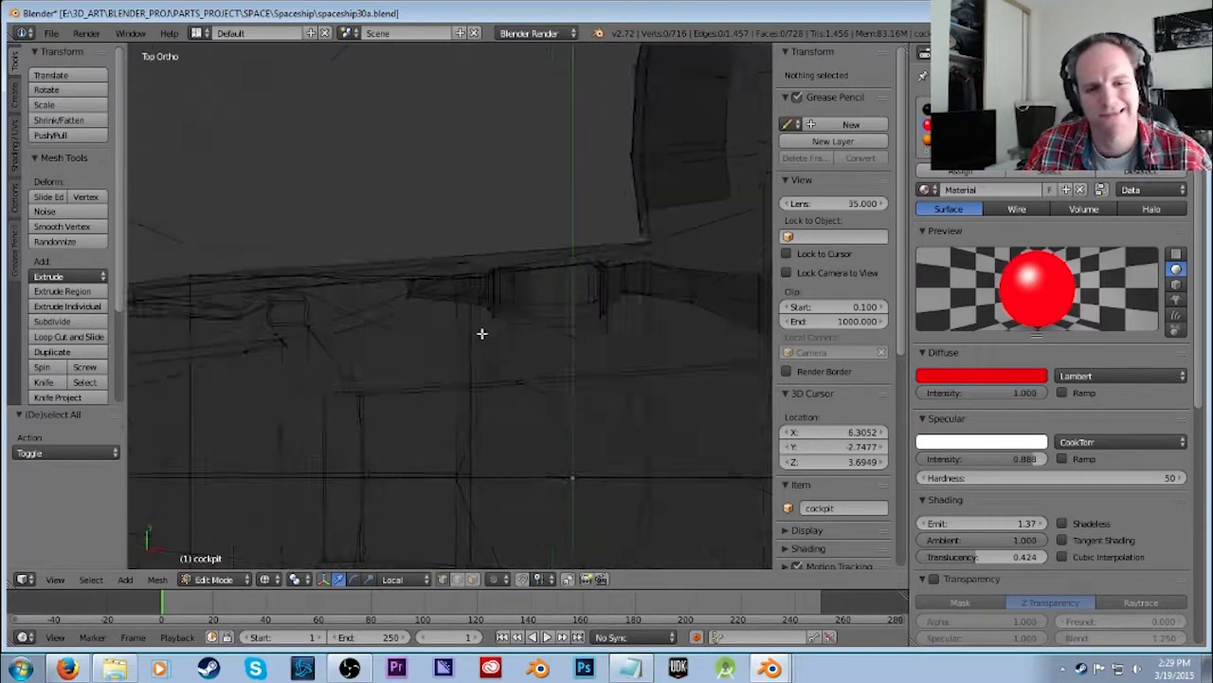
scroll(493, 323, up, 3)
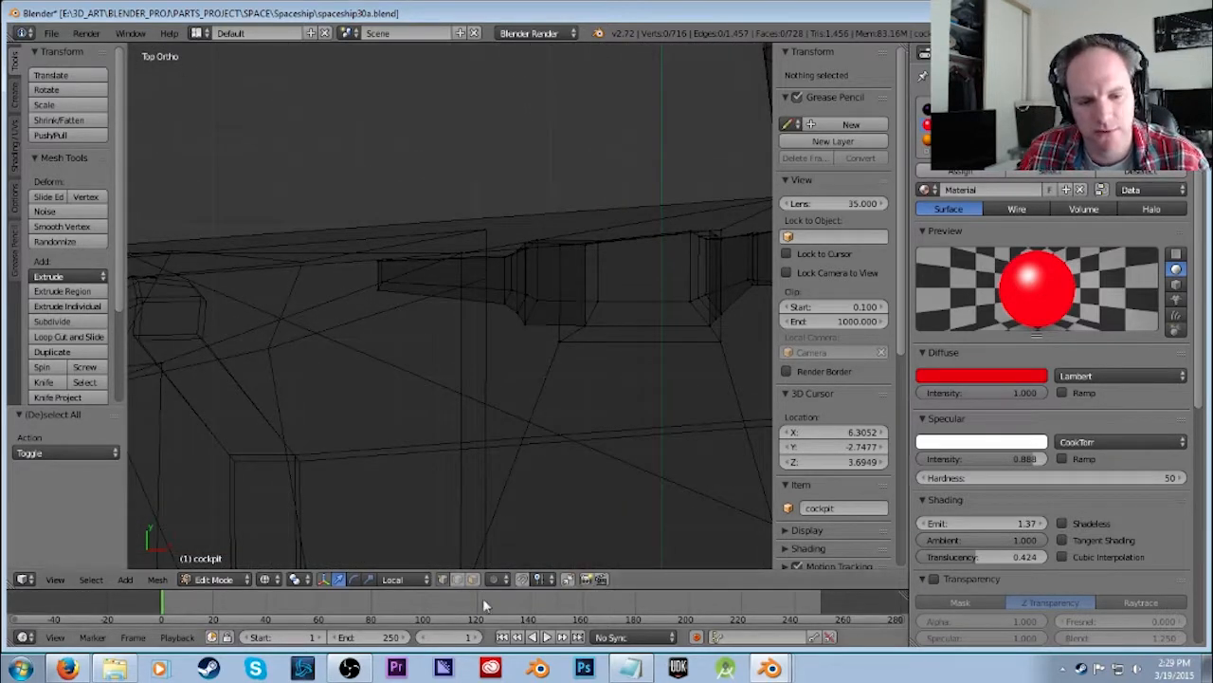
scroll(517, 358, down, 4)
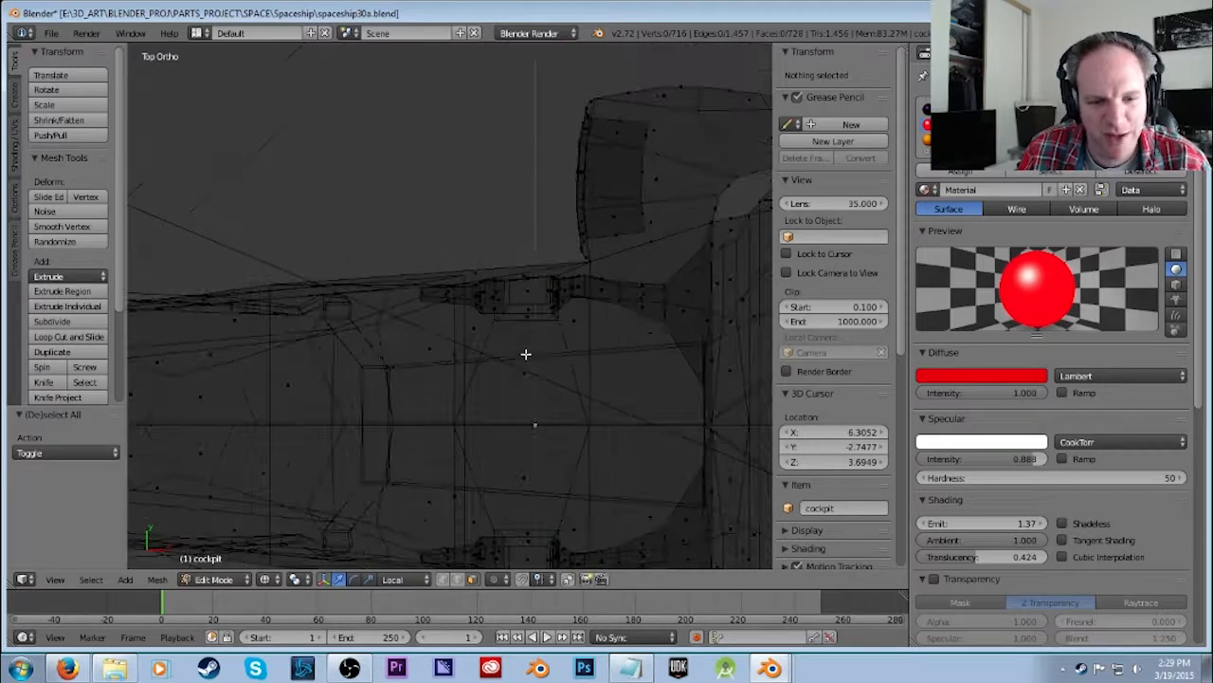
scroll(525, 354, up, 4)
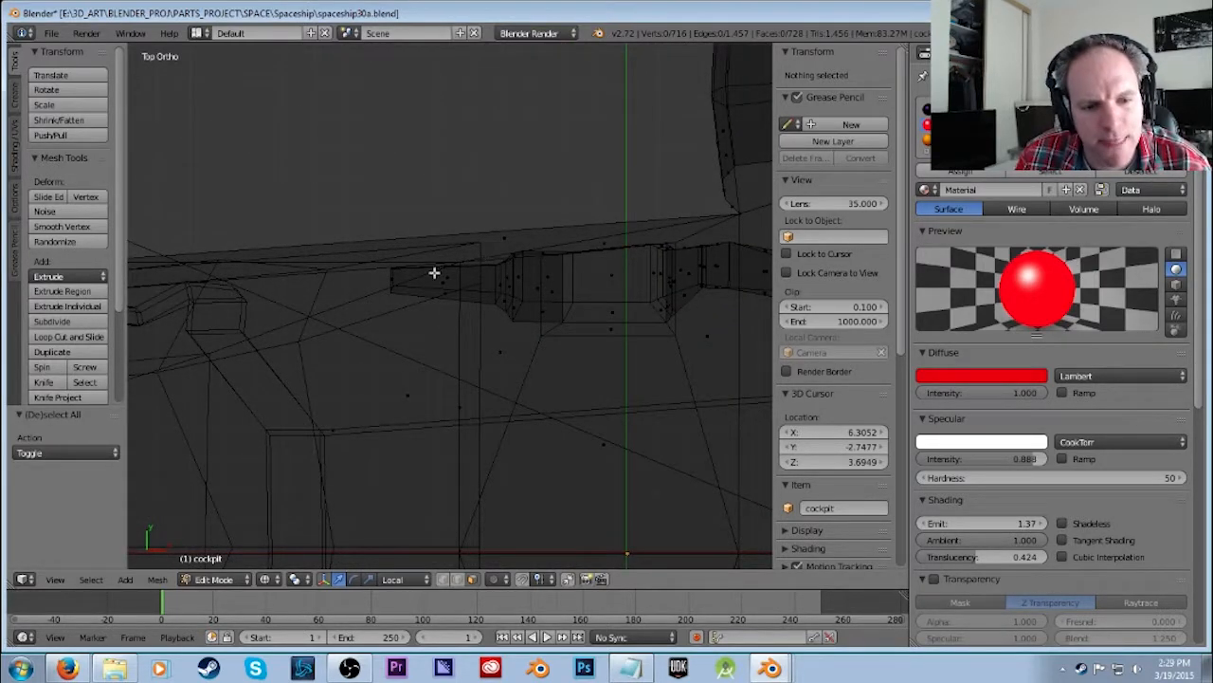
mouse_move(480, 262)
ctrl+mouse_down()
mouse_move(368, 286)
mouse_move(472, 300)
mouse_move(481, 258)
ctrl+mouse_up()
mouse_move(518, 388)
shift+middle_down()
mouse_move(521, 214)
mouse_move(494, 543)
shift+middle_up()
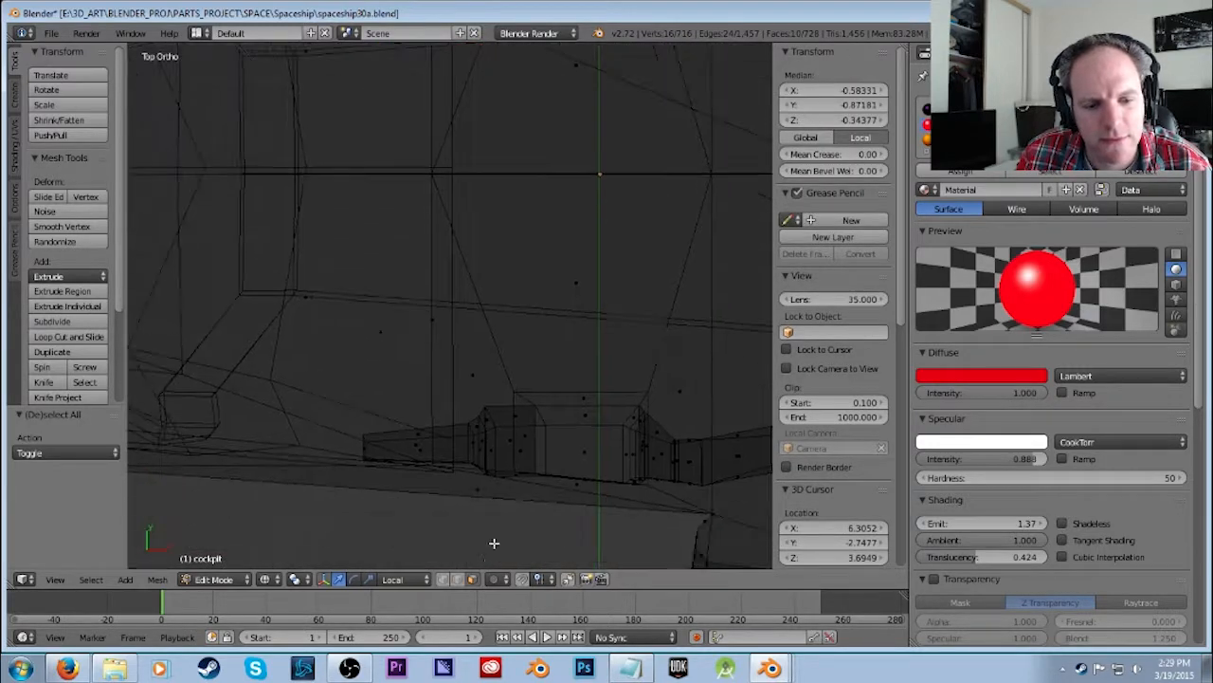
mouse_move(420, 401)
ctrl+mouse_down()
mouse_move(354, 425)
mouse_move(428, 466)
mouse_move(431, 402)
ctrl+mouse_up()
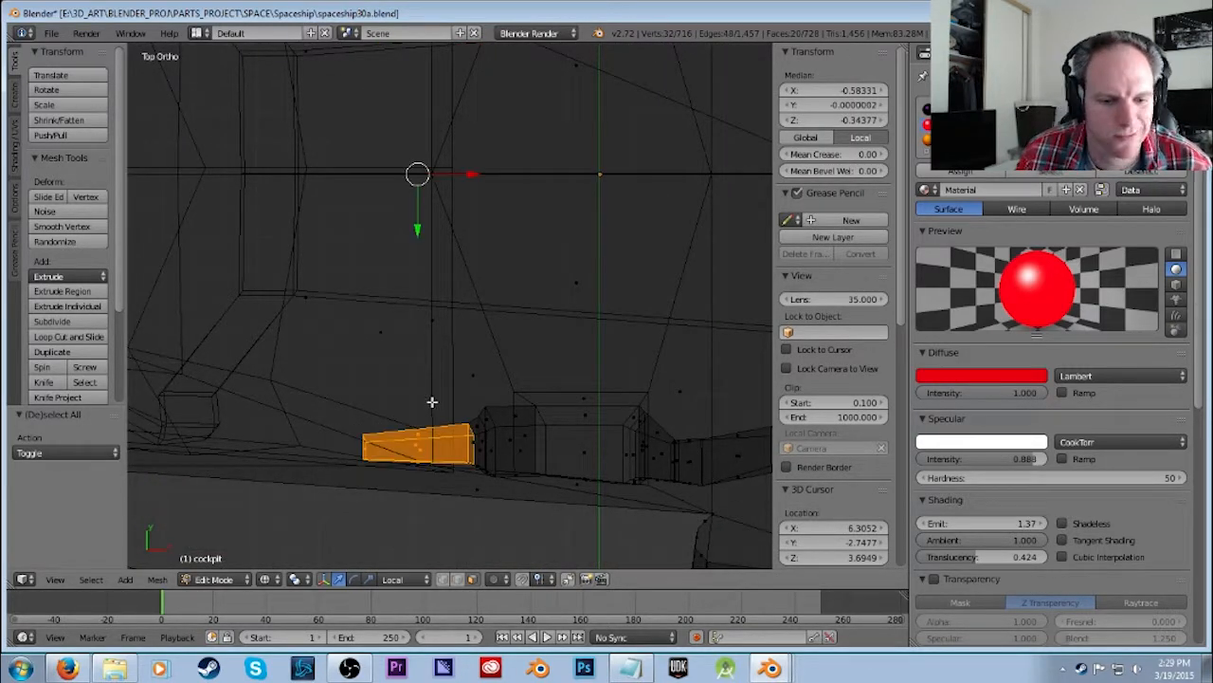
middle_drag(579, 345, 564, 338)
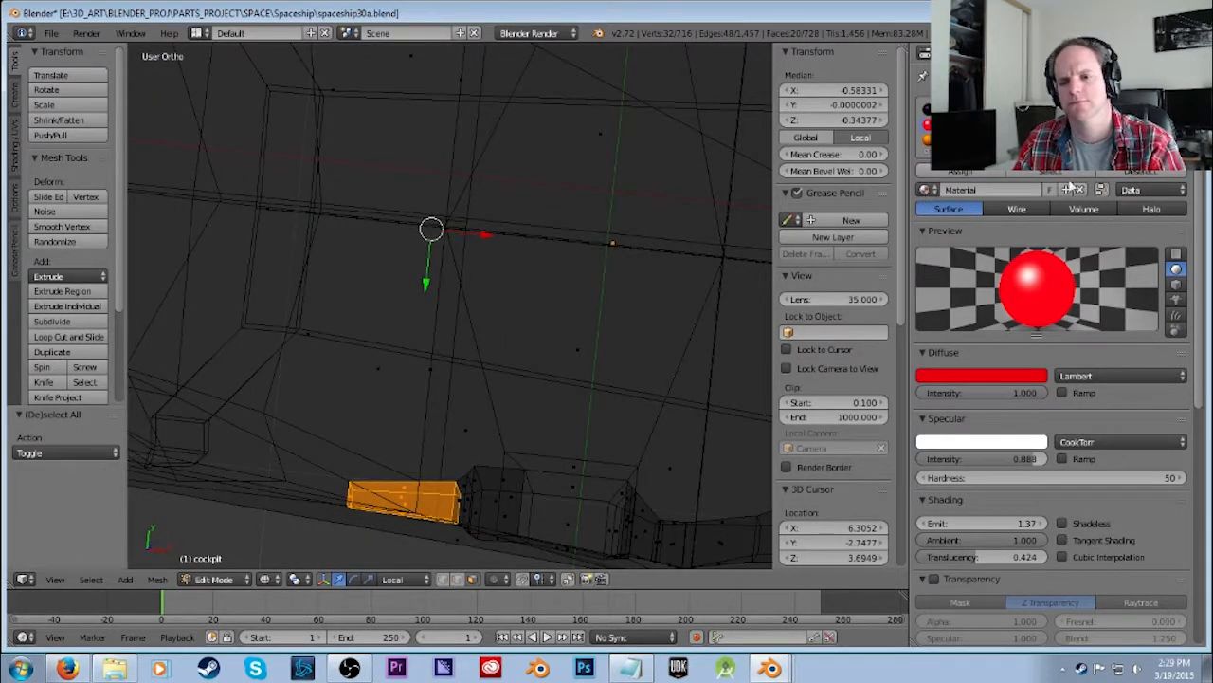
Add a material slot to the cockpit mesh with a new material in bright green diffuse.
click(1178, 109)
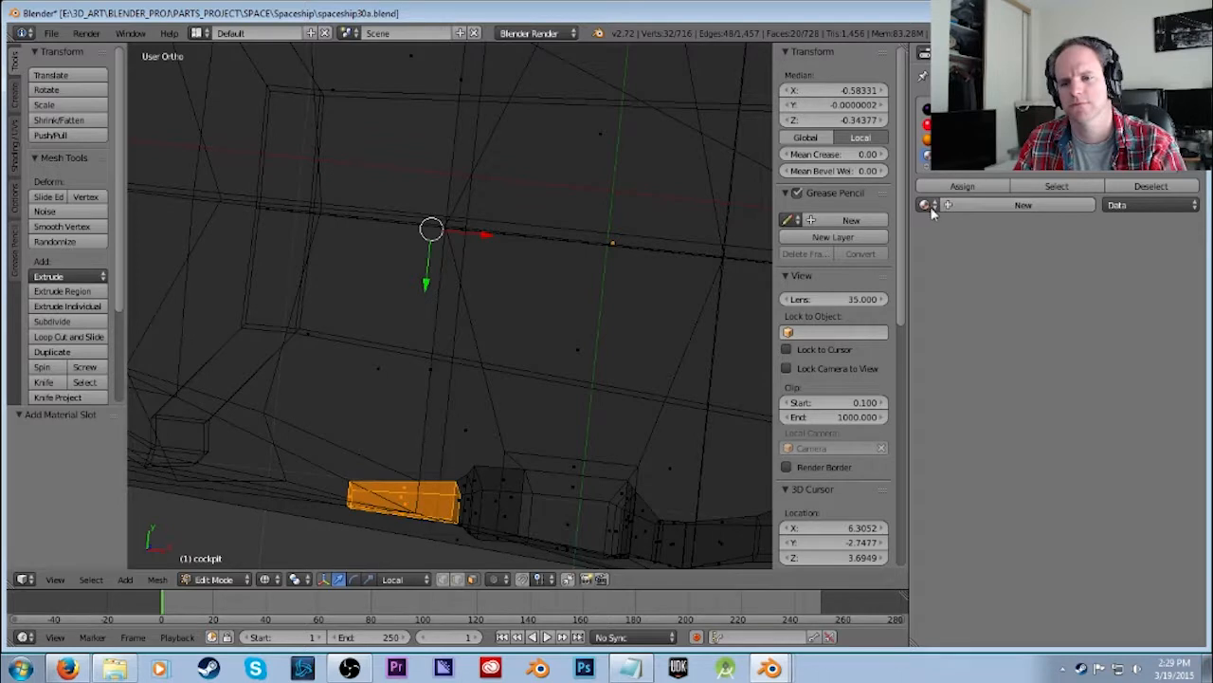
click(986, 204)
click(984, 395)
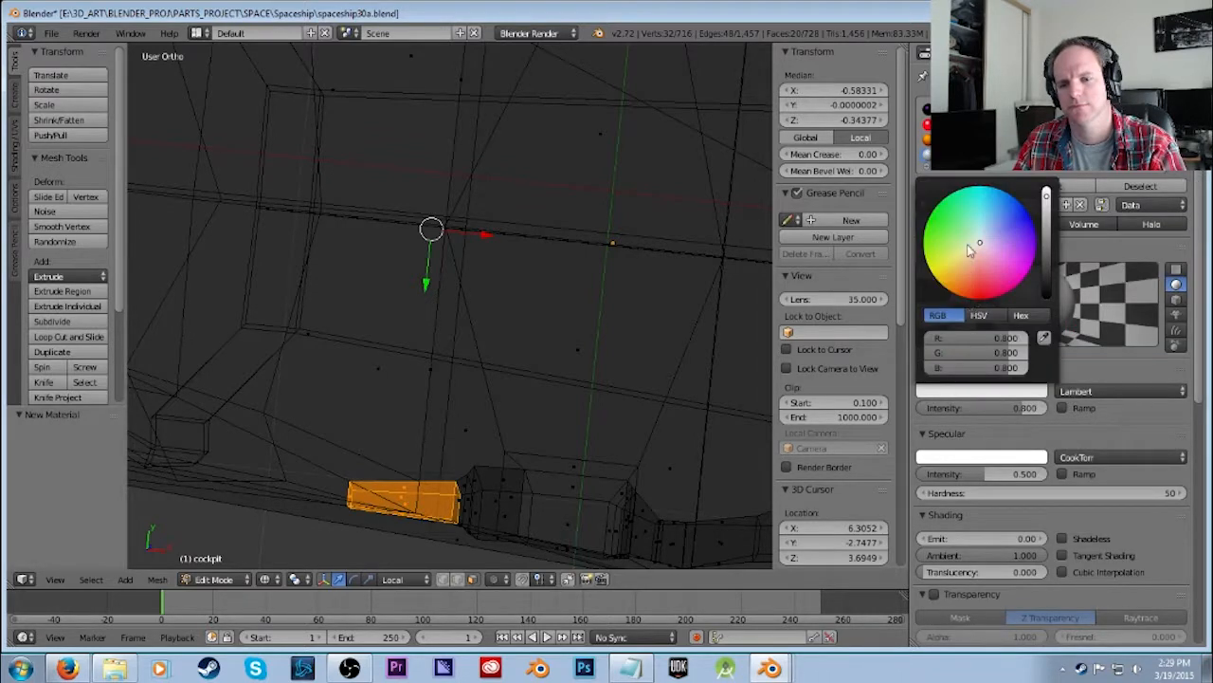
drag(943, 225, 931, 215)
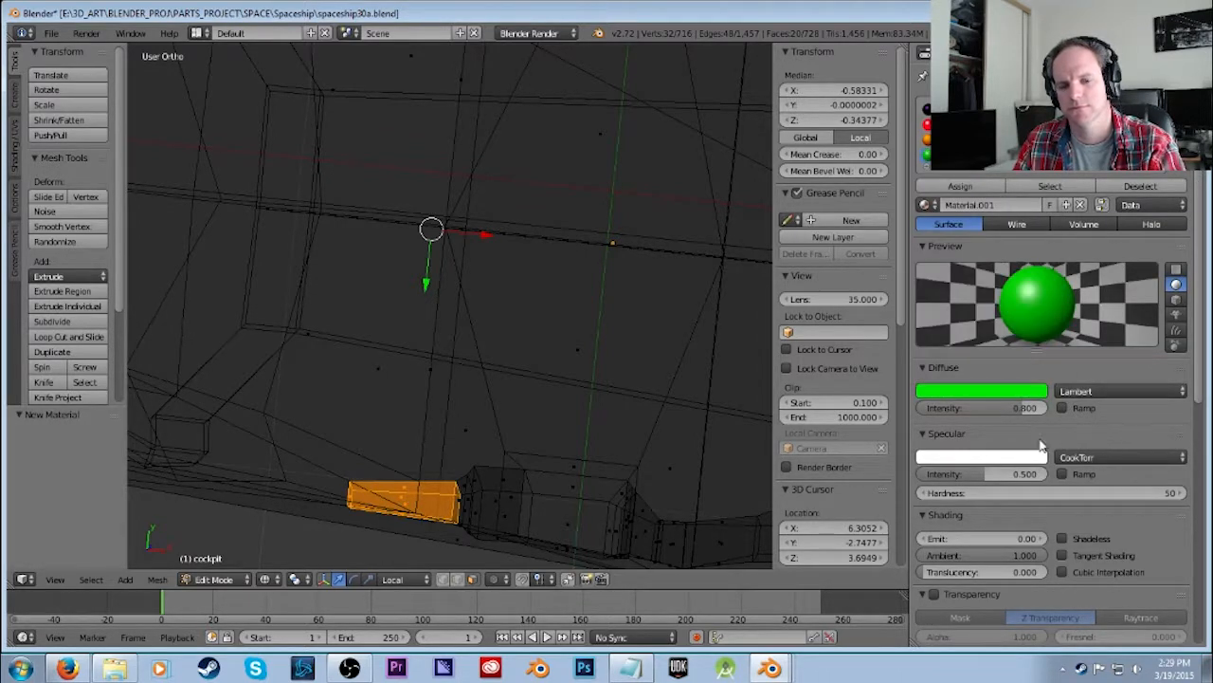
Give the green material diffuse intensity 1.000 and specular intensity 0.833, then assign it to the selected barrel tips and render.
scroll(1047, 439, down, 2)
drag(994, 411, 1038, 412)
drag(1024, 347, 1047, 345)
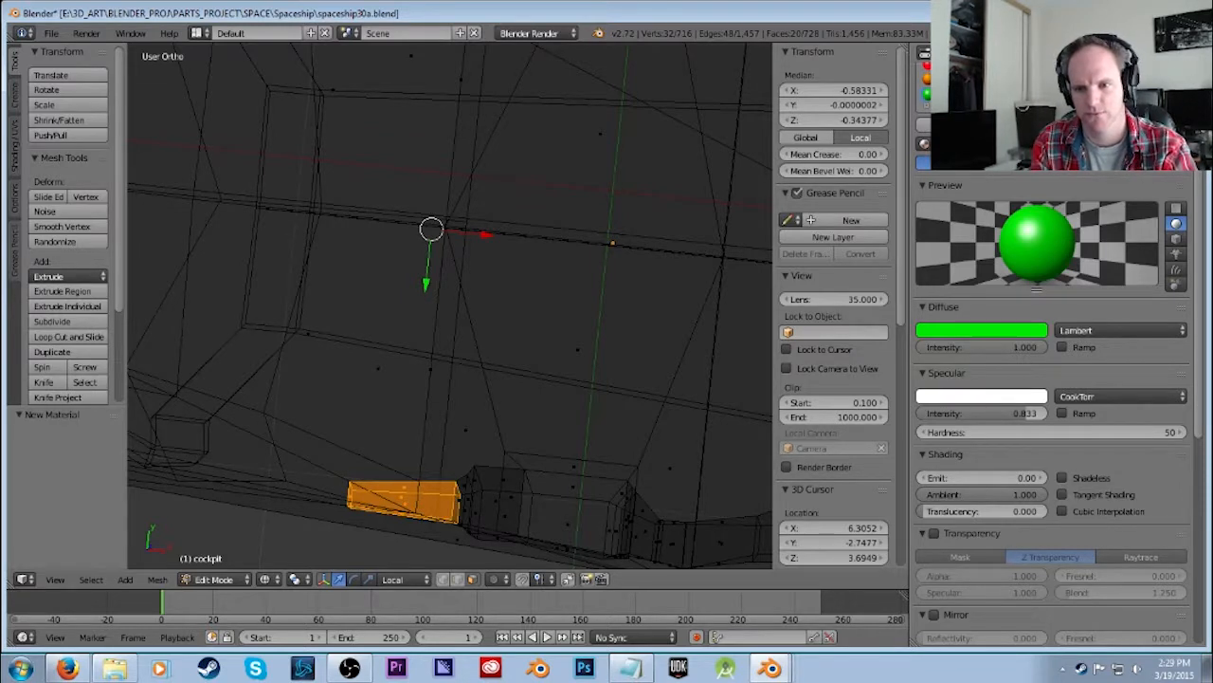
click(956, 124)
key(F12)
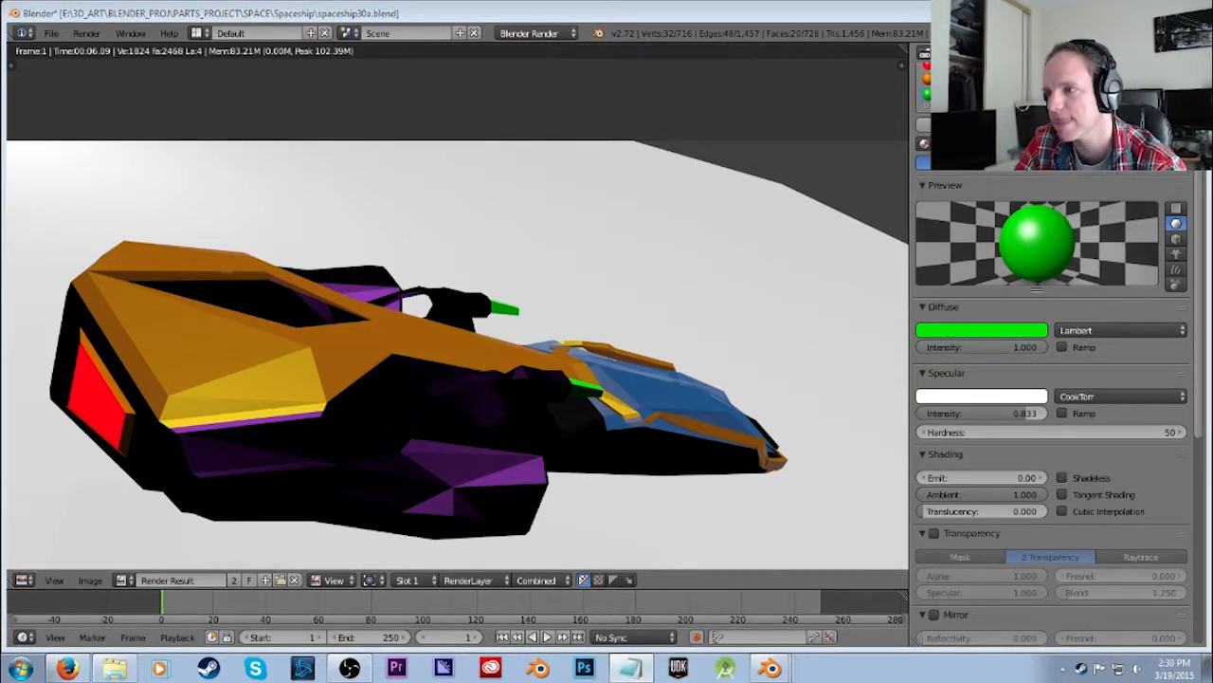
Switch to the list_of_meshes notes in Notepad, mark the SPACESHIP entry as complete with ***, and close the window.
drag(1212, 199, 634, 140)
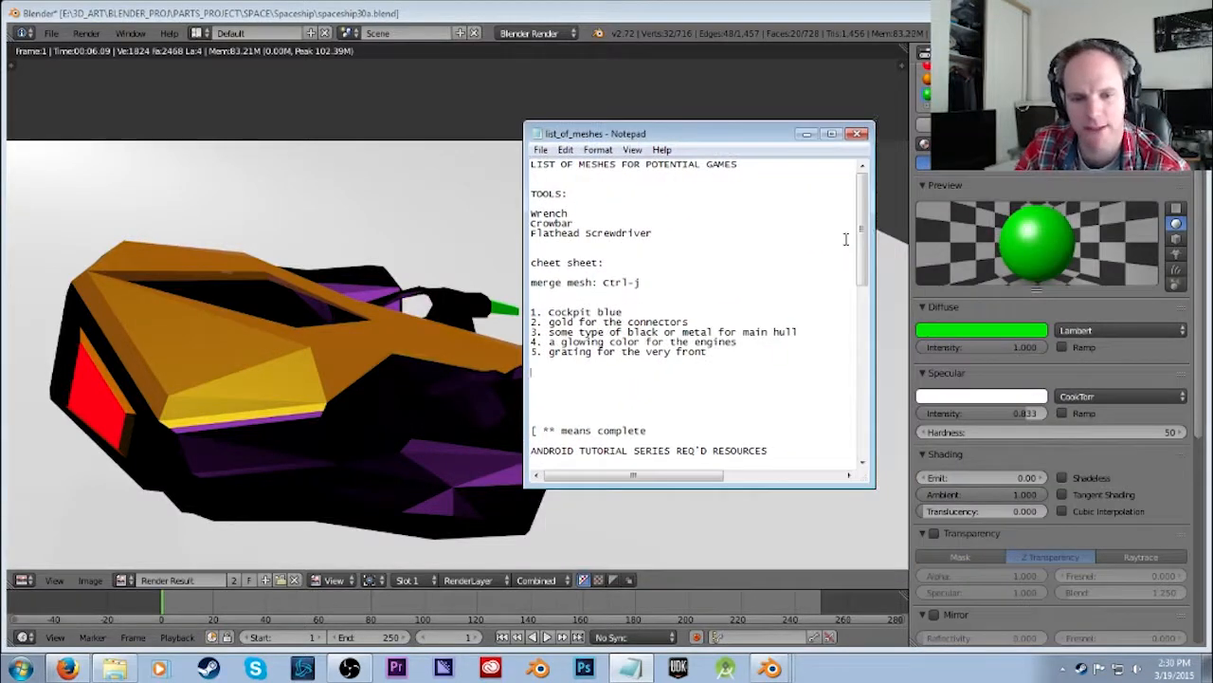
drag(862, 233, 861, 290)
click(646, 293)
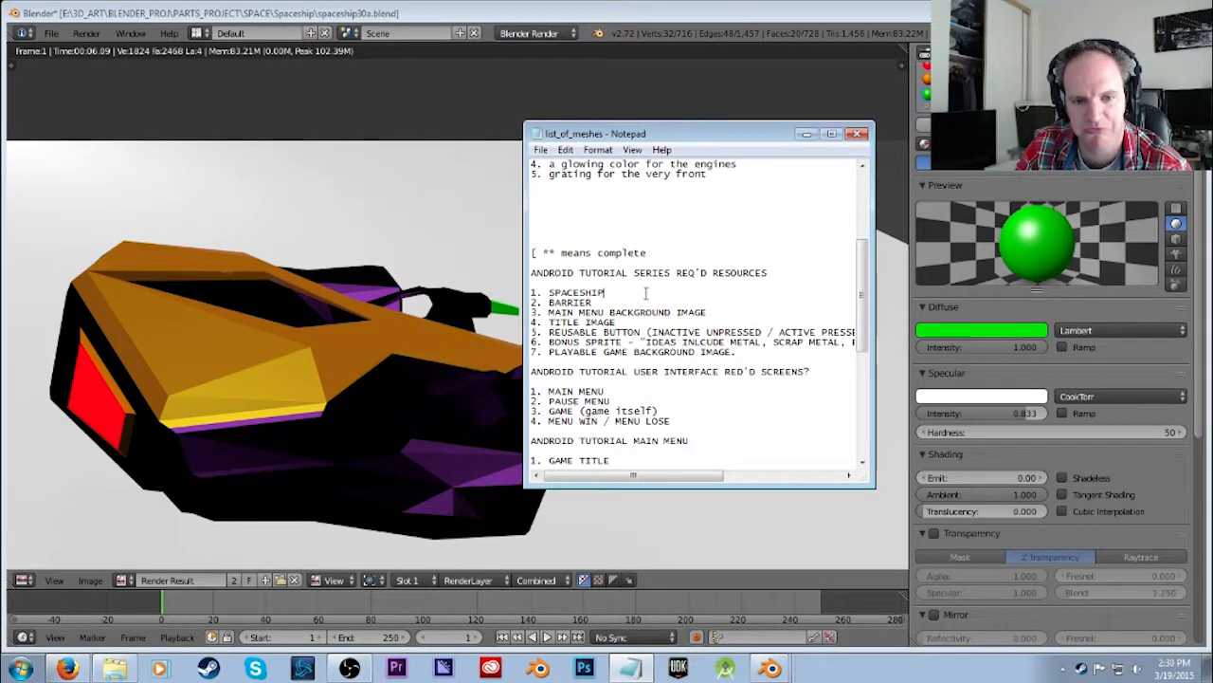
text(***)
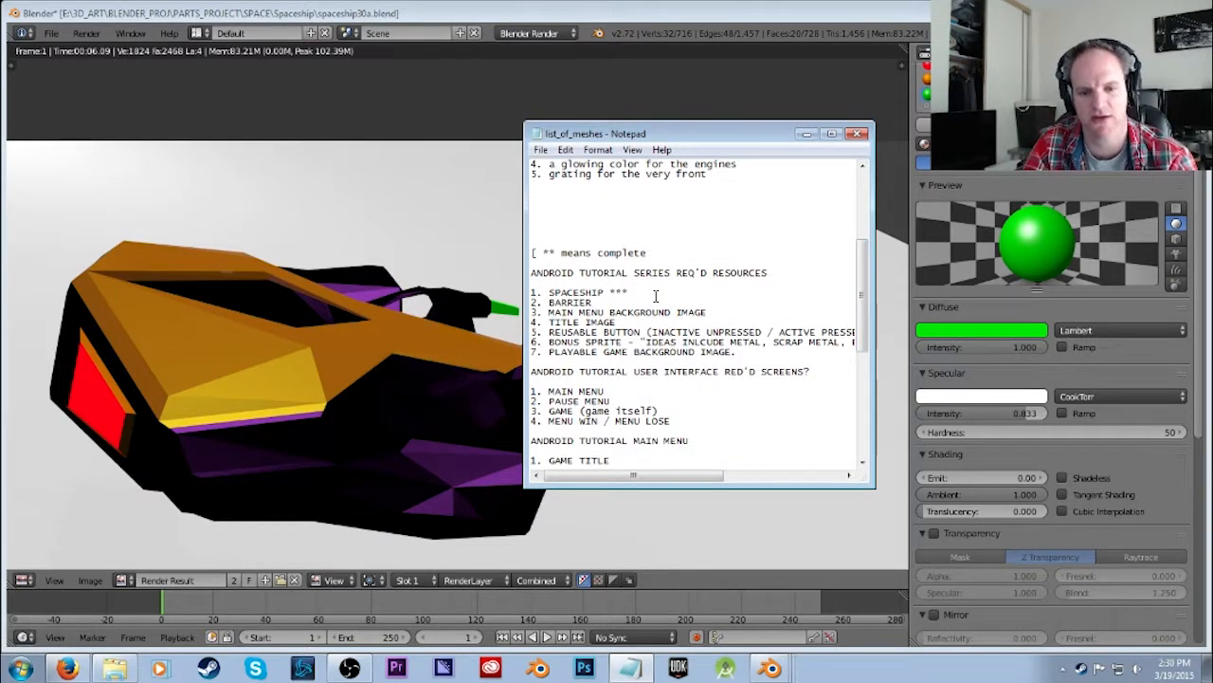
key(shift+Home)
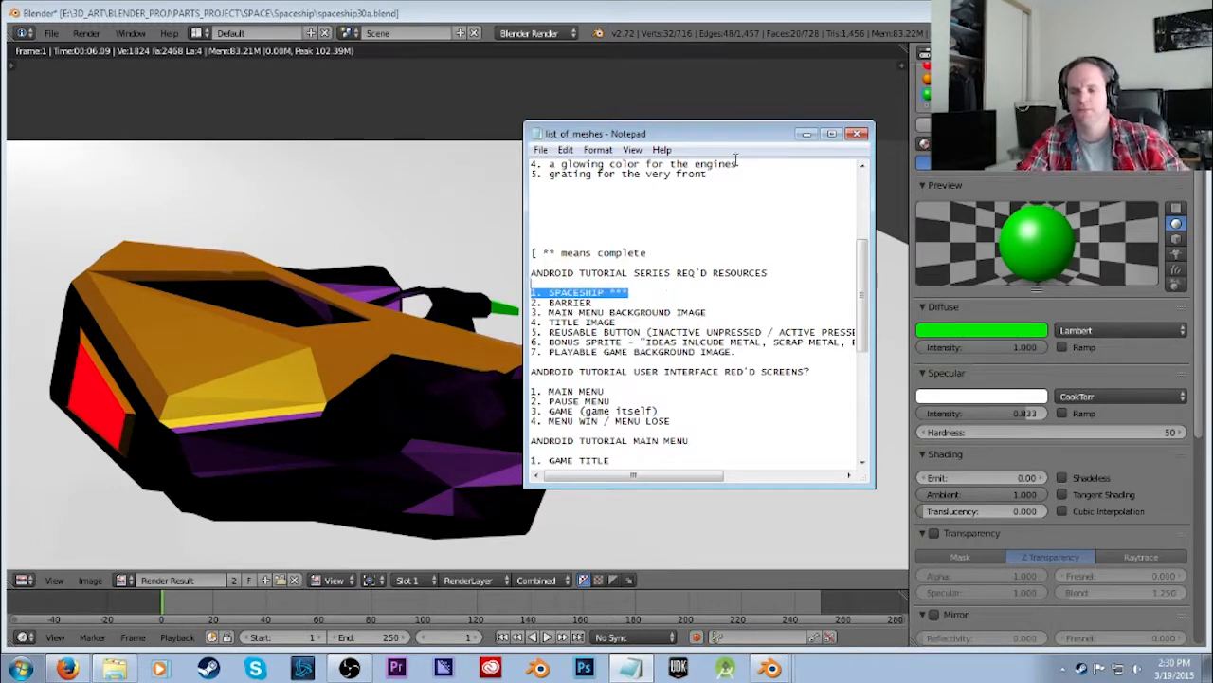
drag(740, 134, 770, 126)
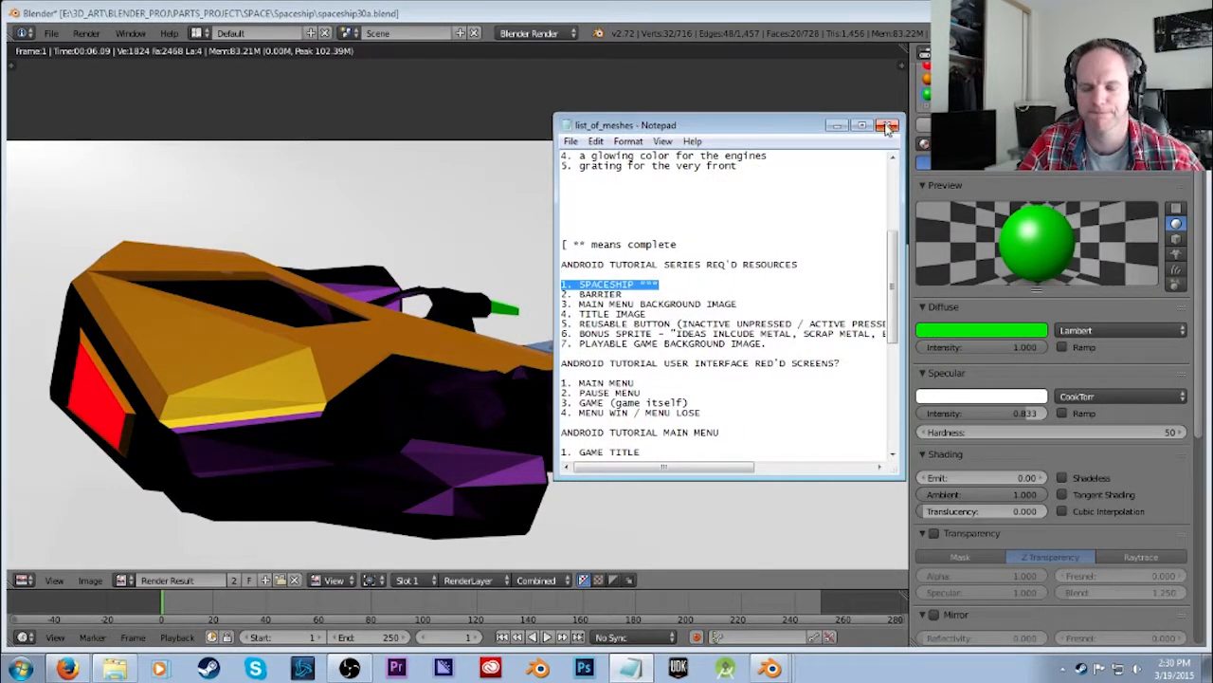
click(888, 126)
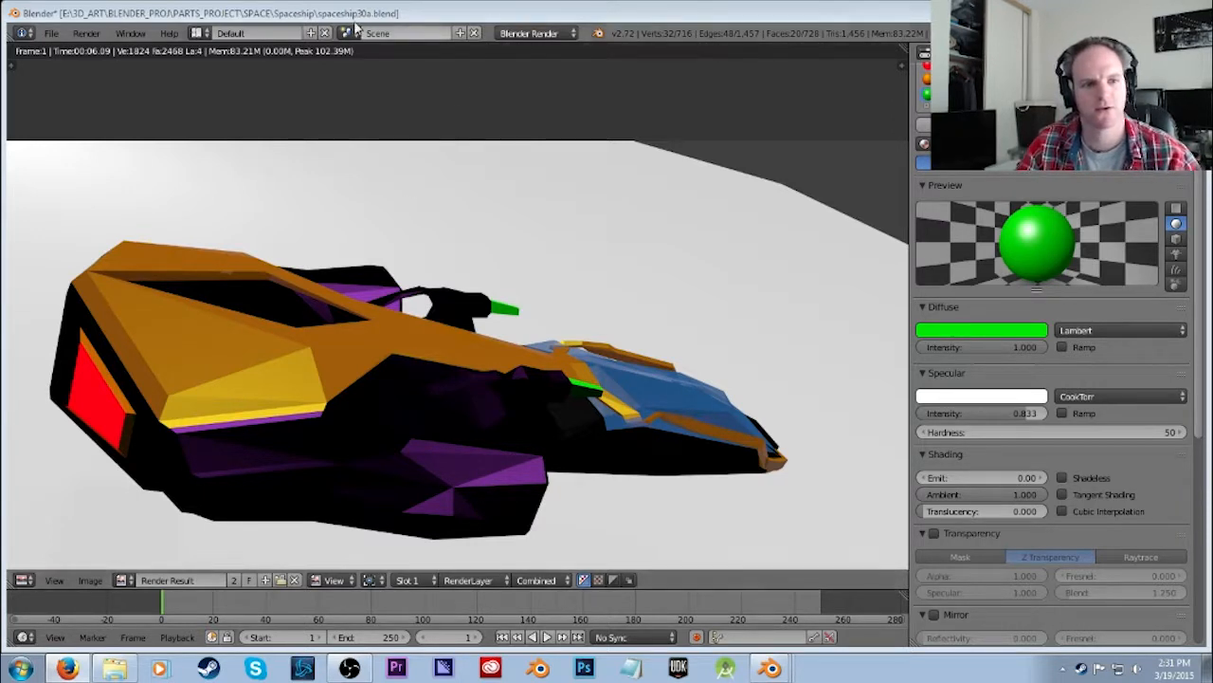
Save the Blender project as a new version named spaceship31a.blend in the Spaceship folder.
click(48, 35)
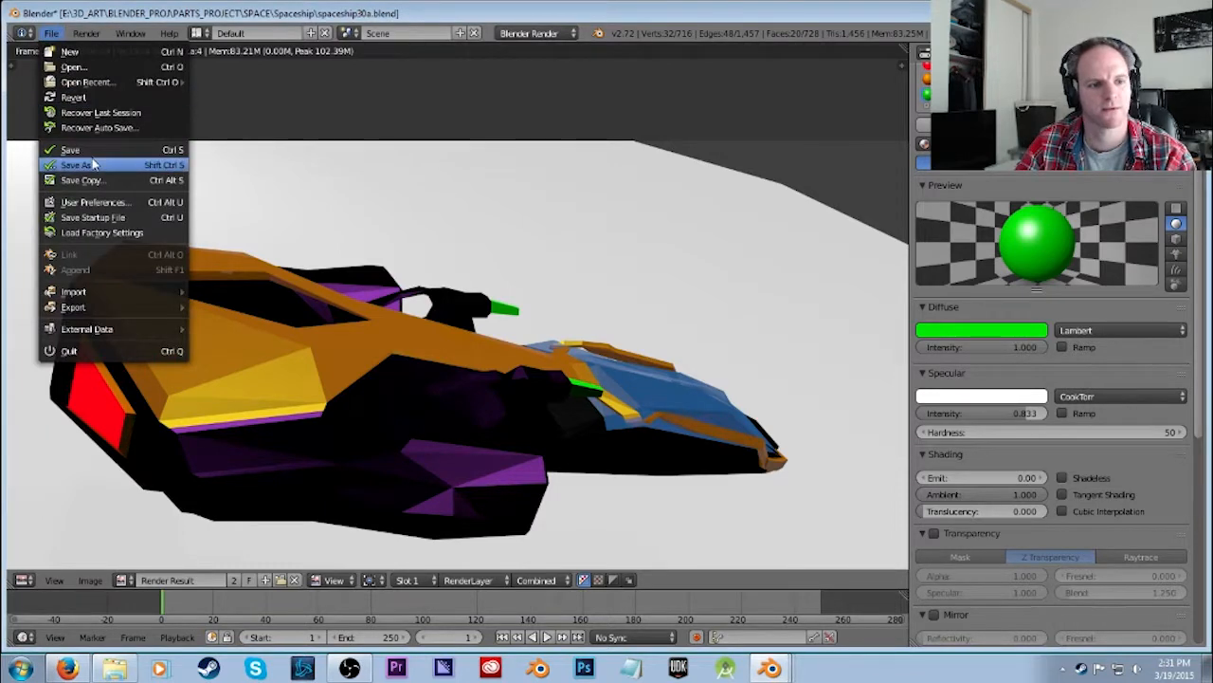
click(95, 163)
key(KP_Add)
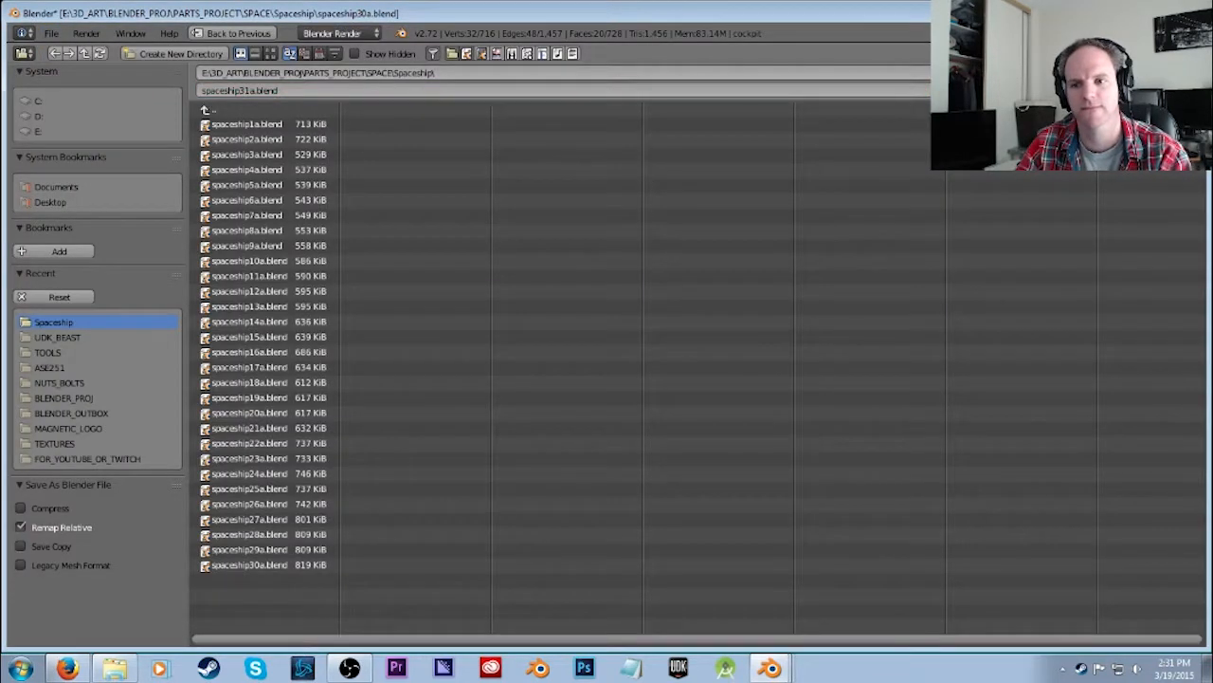
key(Return)
scroll(673, 278, down, 4)
scroll(639, 295, up, 4)
scroll(615, 324, down, 1)
scroll(618, 298, up, 1)
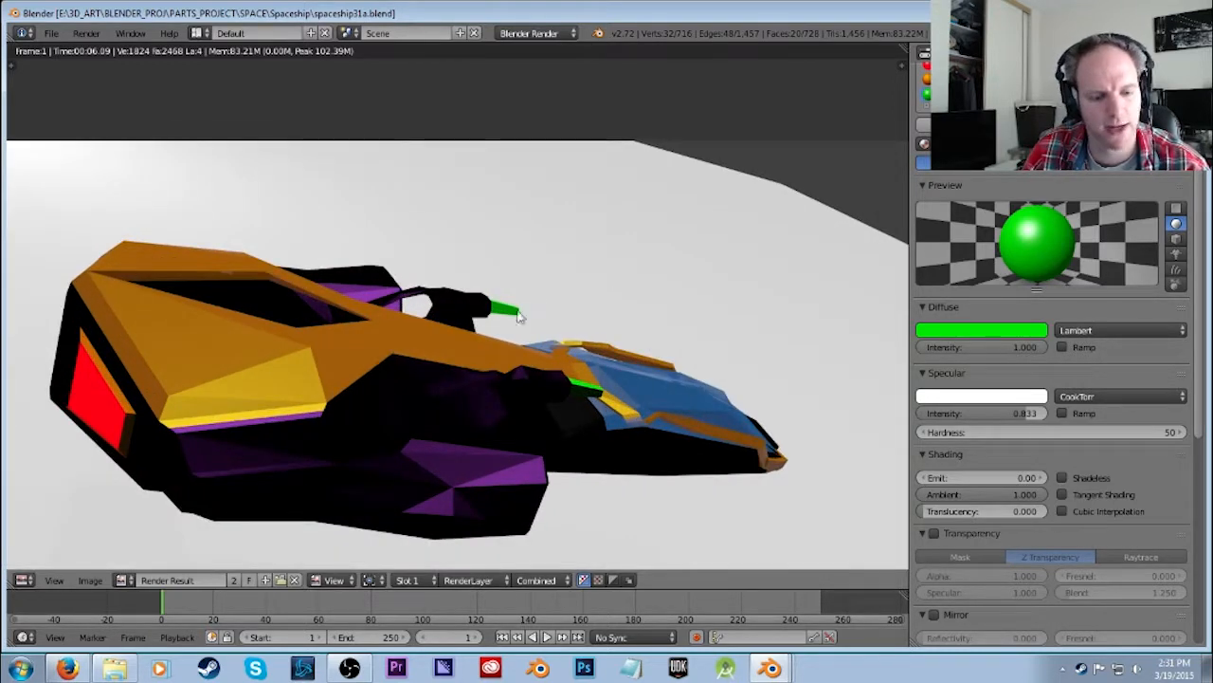
click(280, 580)
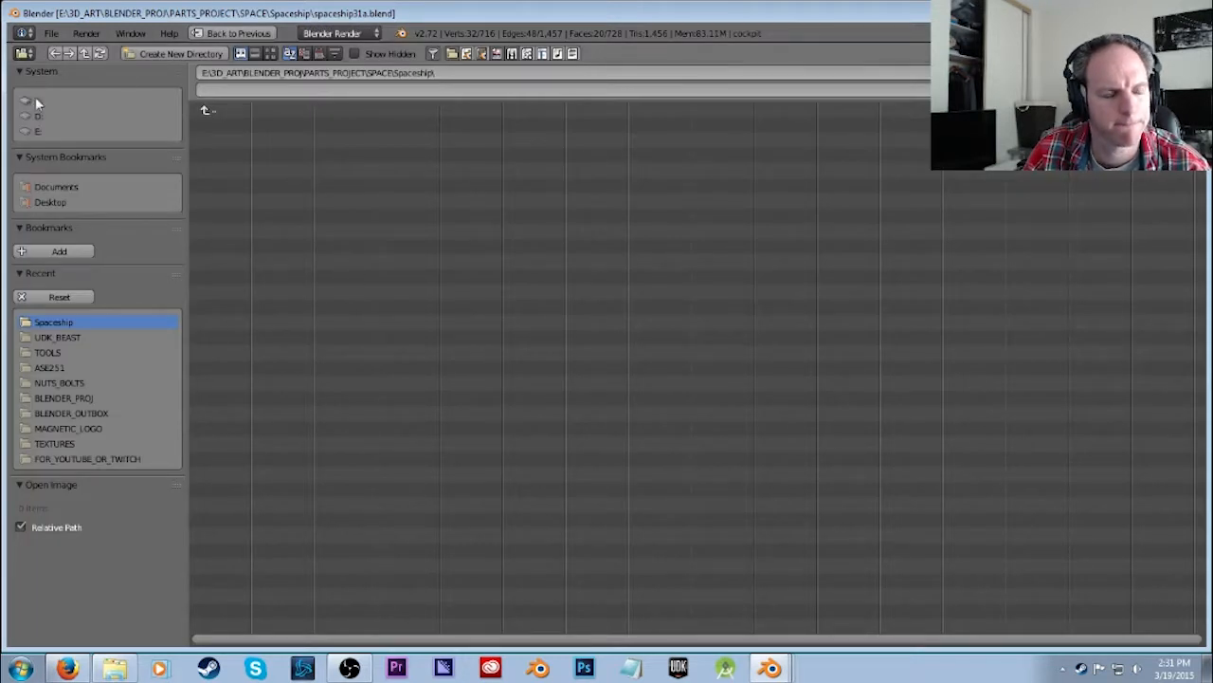
click(47, 201)
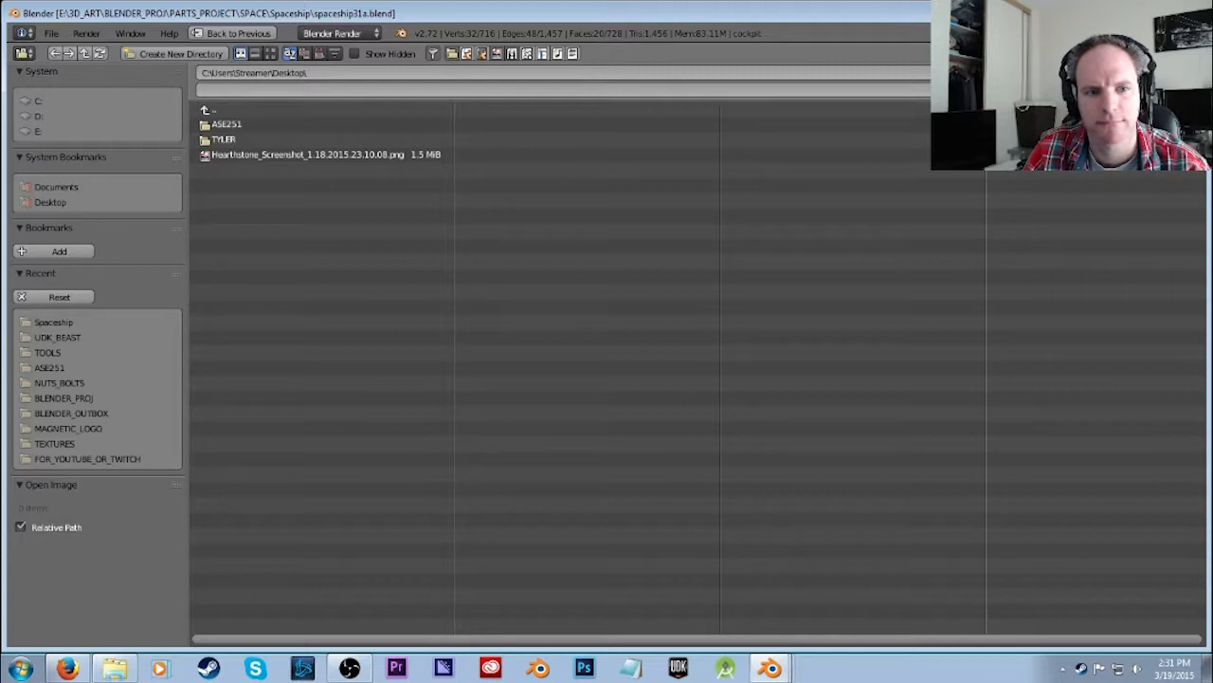
click(1158, 89)
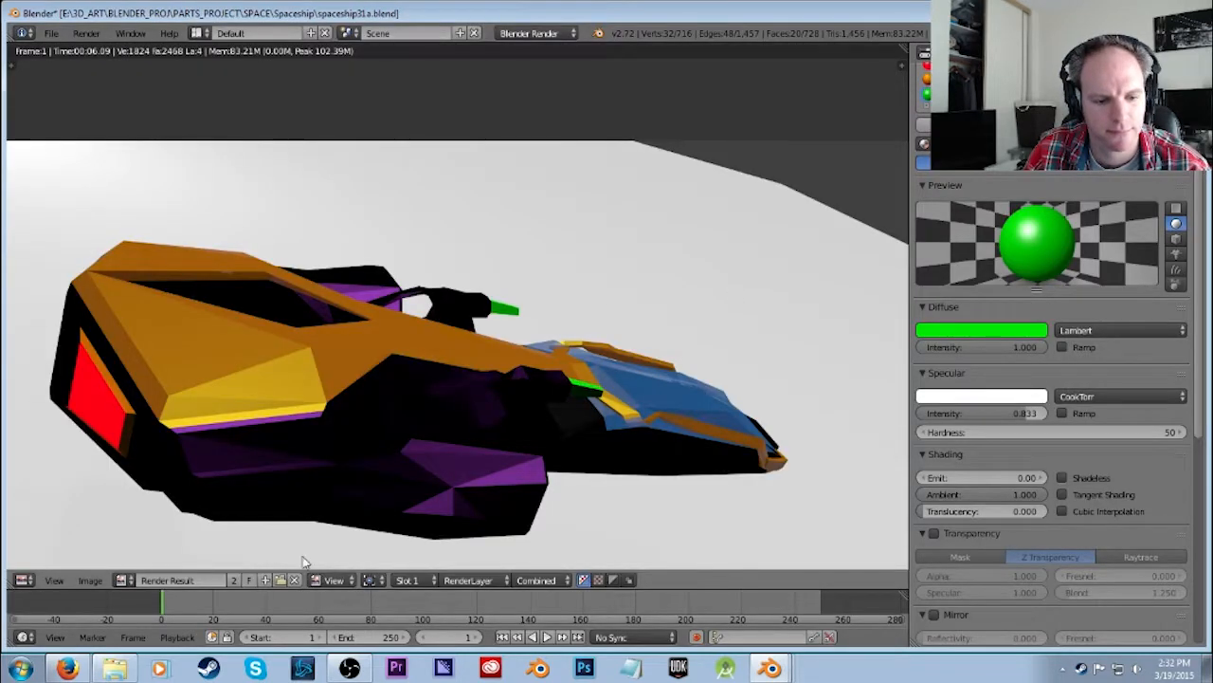
Start saving a copy of the render result as an image in JPEG format with quality set to 100%.
click(87, 580)
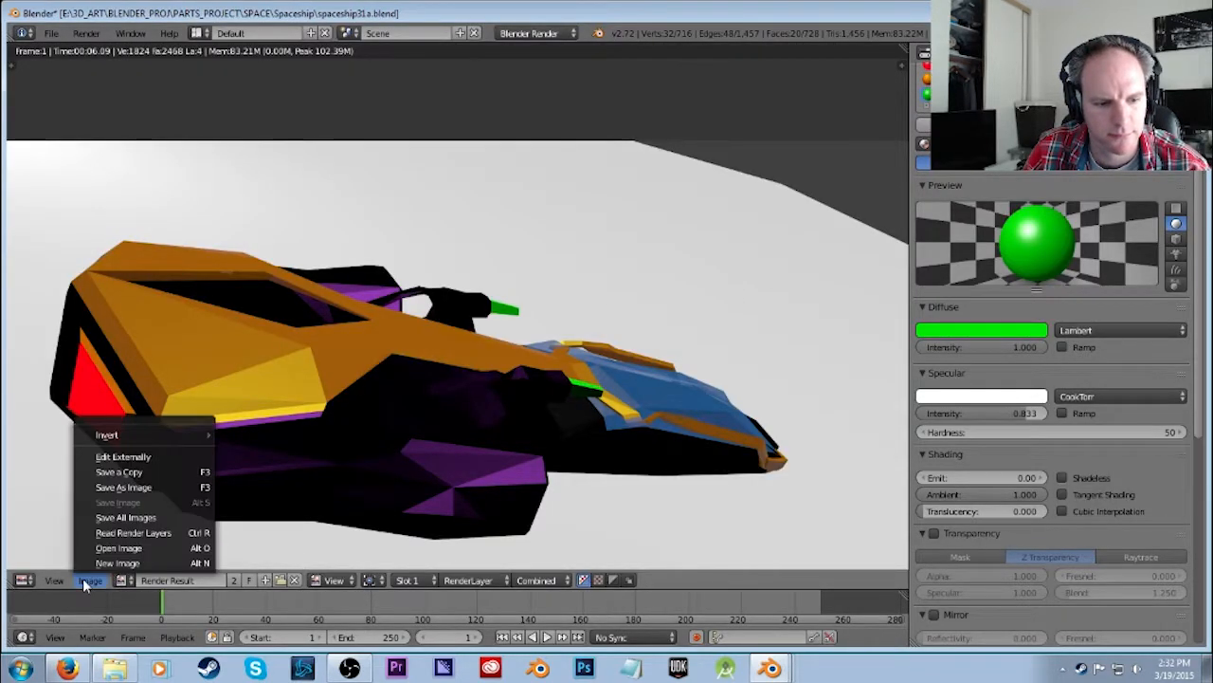
click(120, 474)
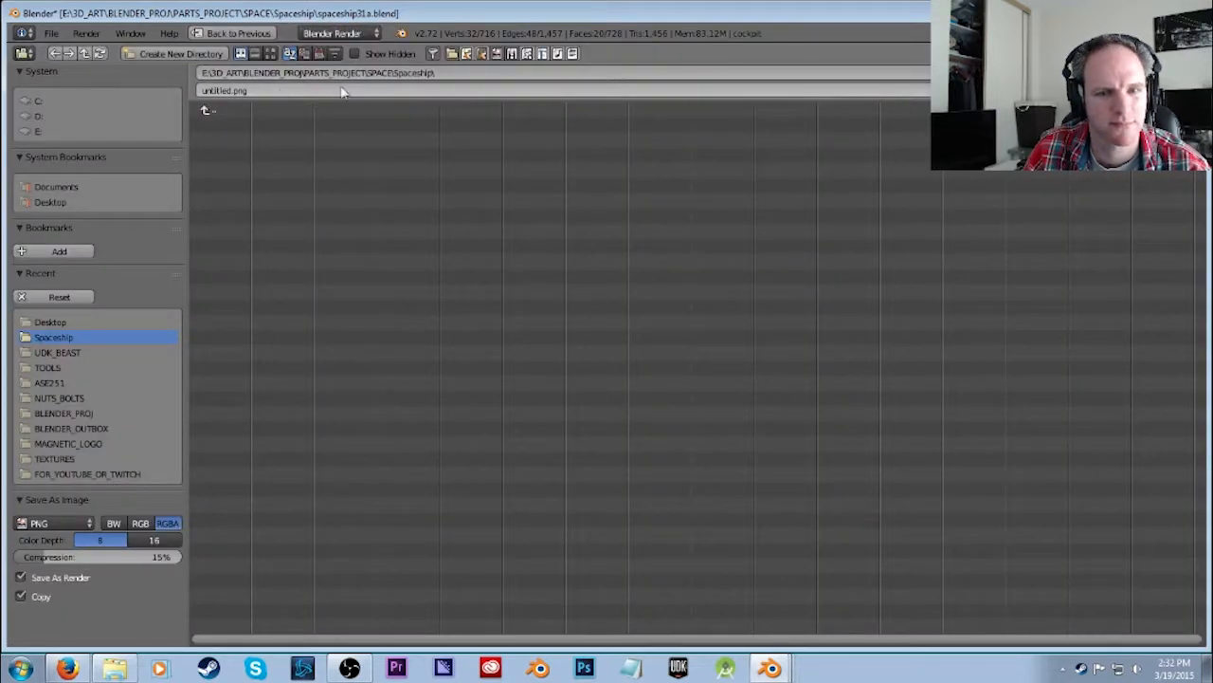
click(57, 524)
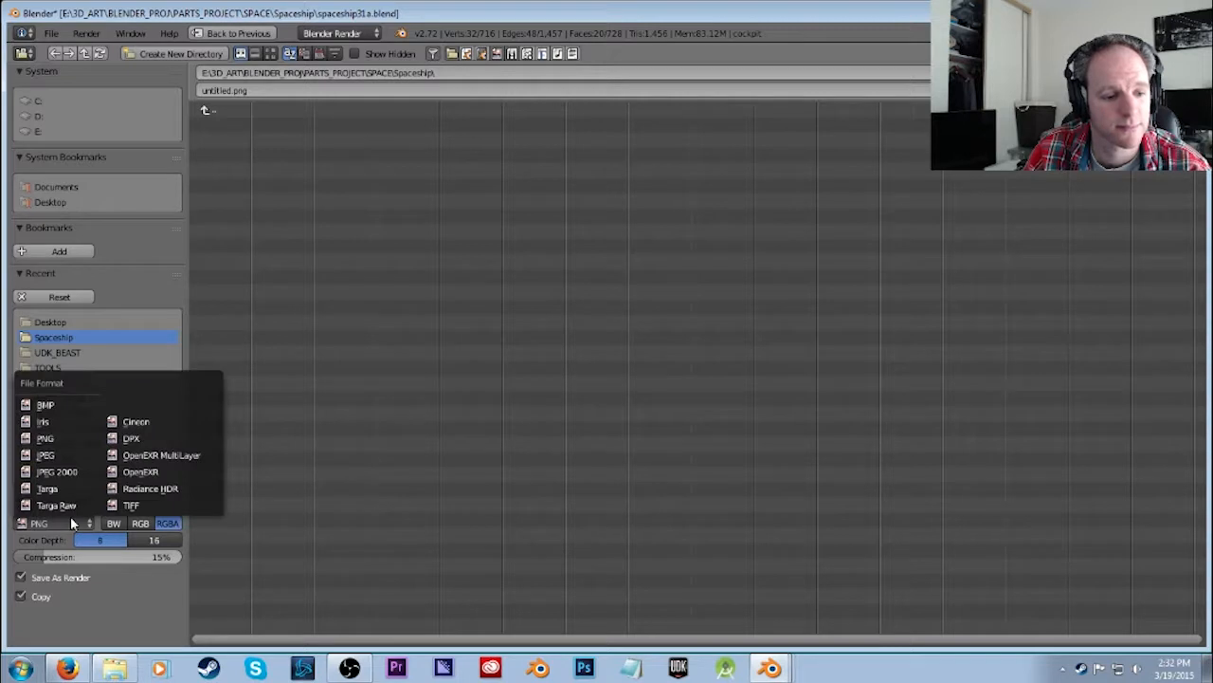
click(44, 455)
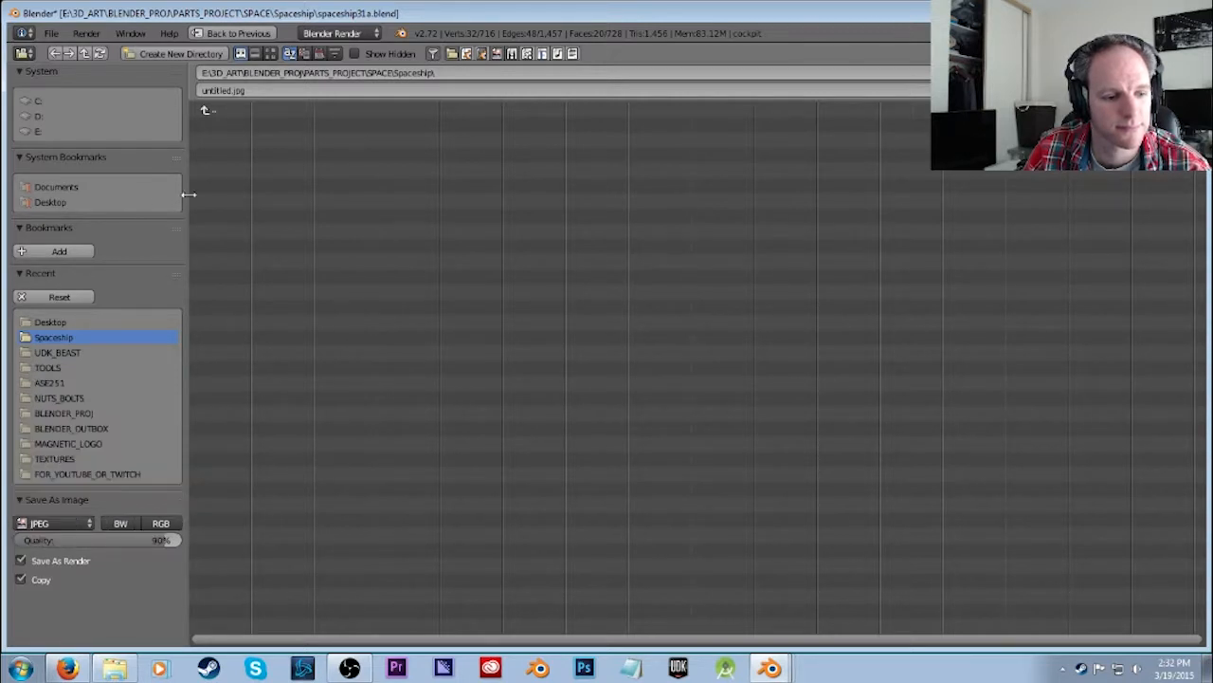
drag(157, 542, 185, 540)
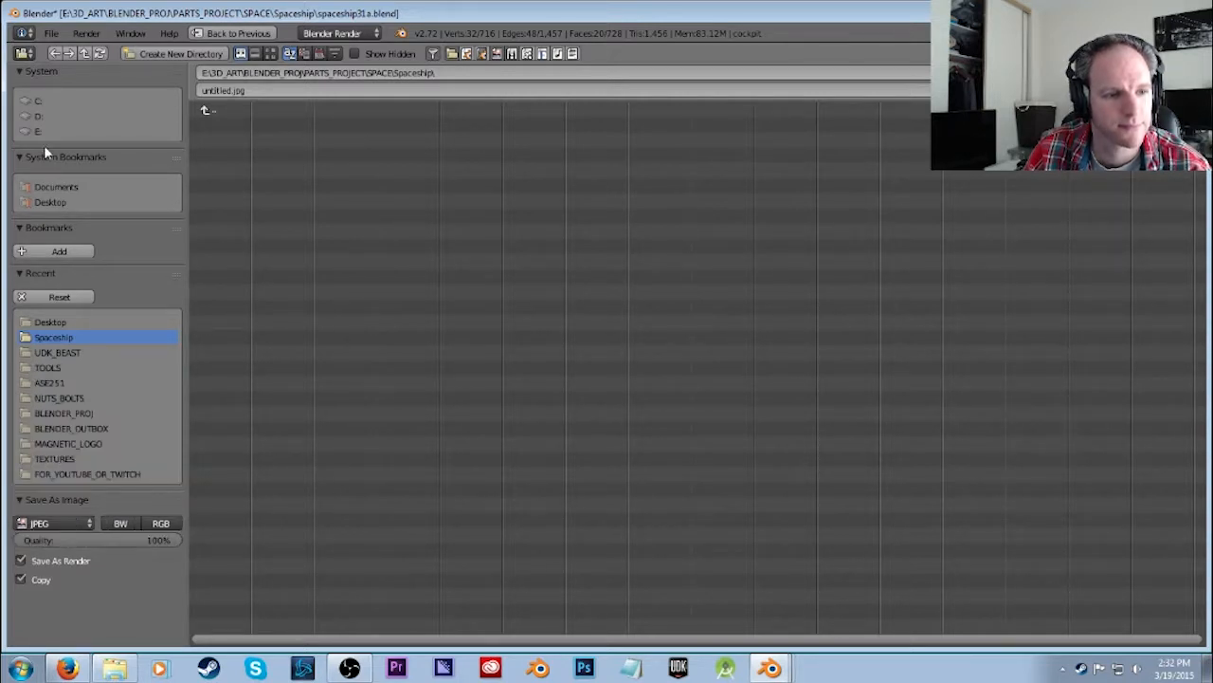
Choose the Desktop folder as destination, name the image shi-p, and save it.
click(51, 202)
click(287, 91)
text(shi)
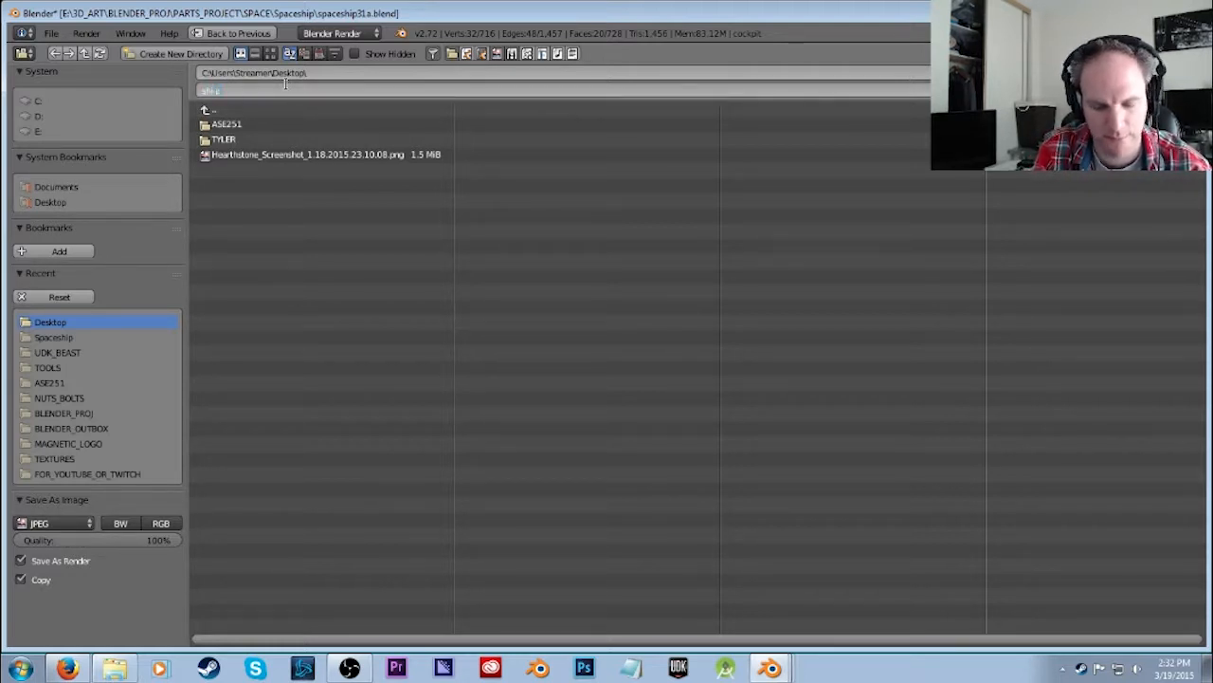
key(Return)
key(Return)
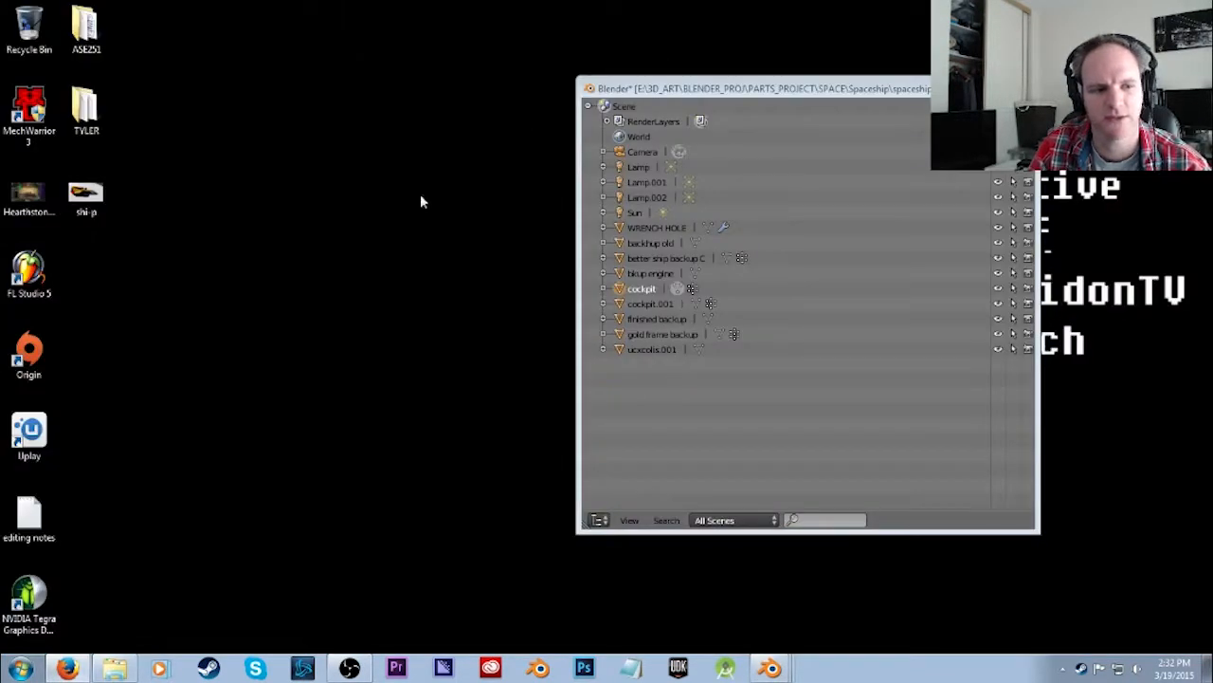
Open the shi-p image from the desktop, set it as the desktop background, and clear the windows covering it.
click(99, 188)
double_click(98, 188)
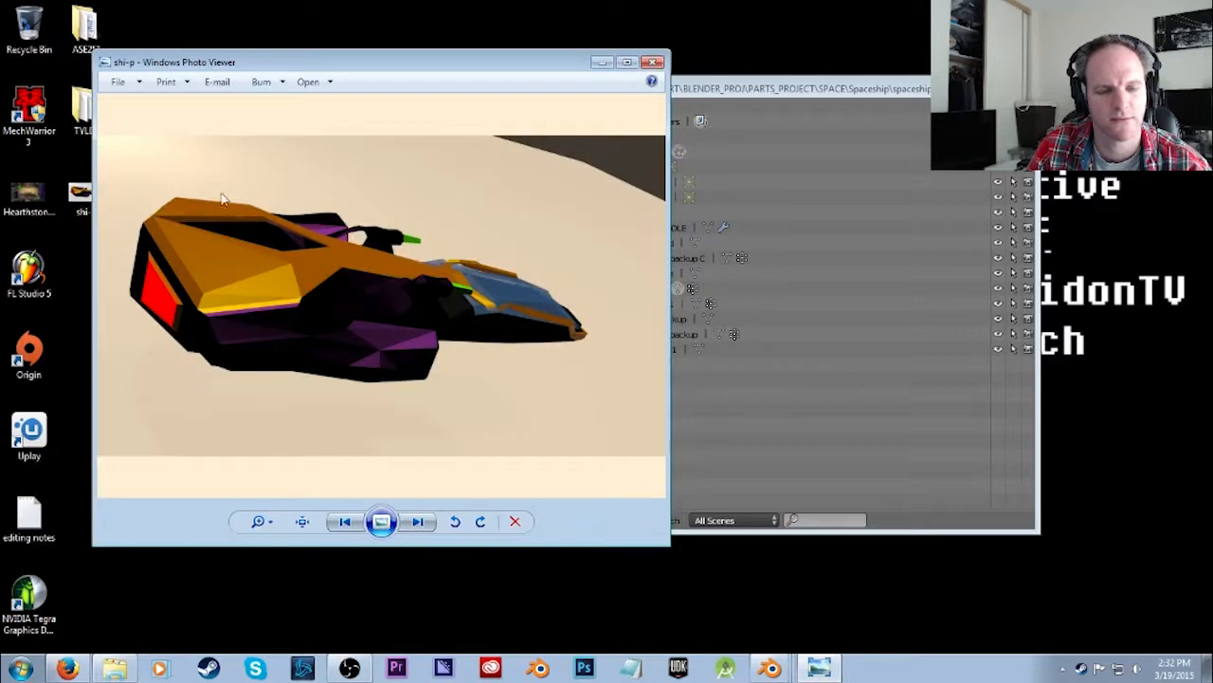
right_click(300, 222)
click(337, 244)
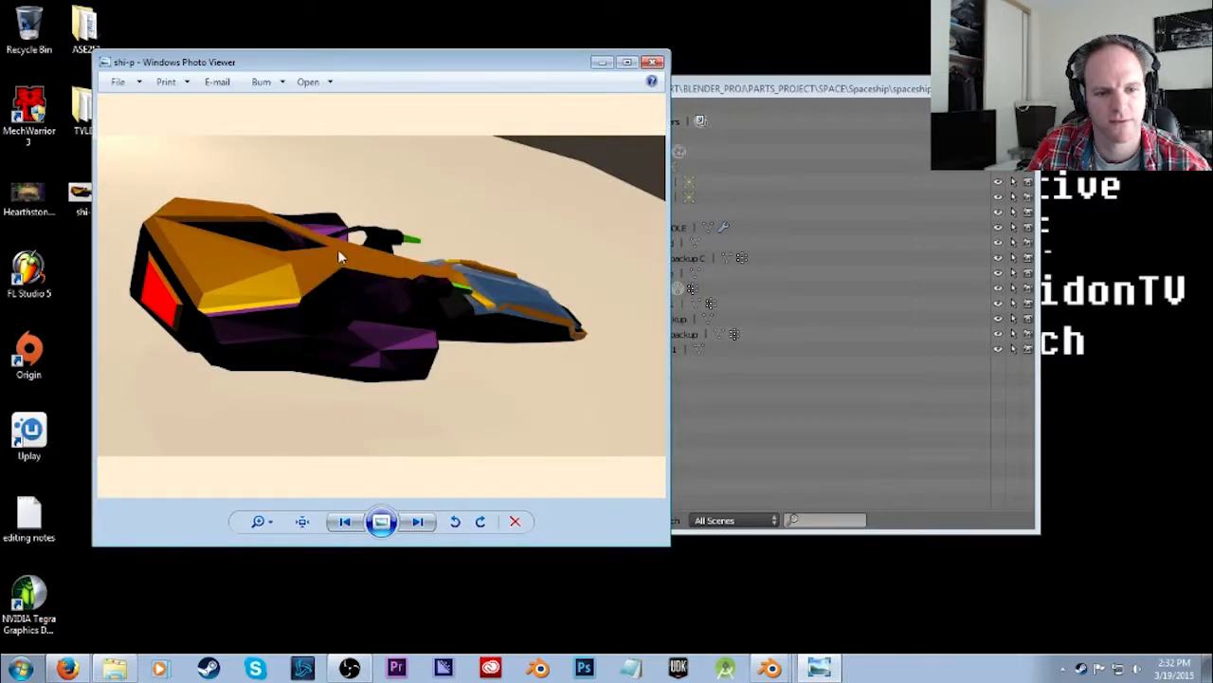
click(602, 62)
drag(892, 90, 1084, 597)
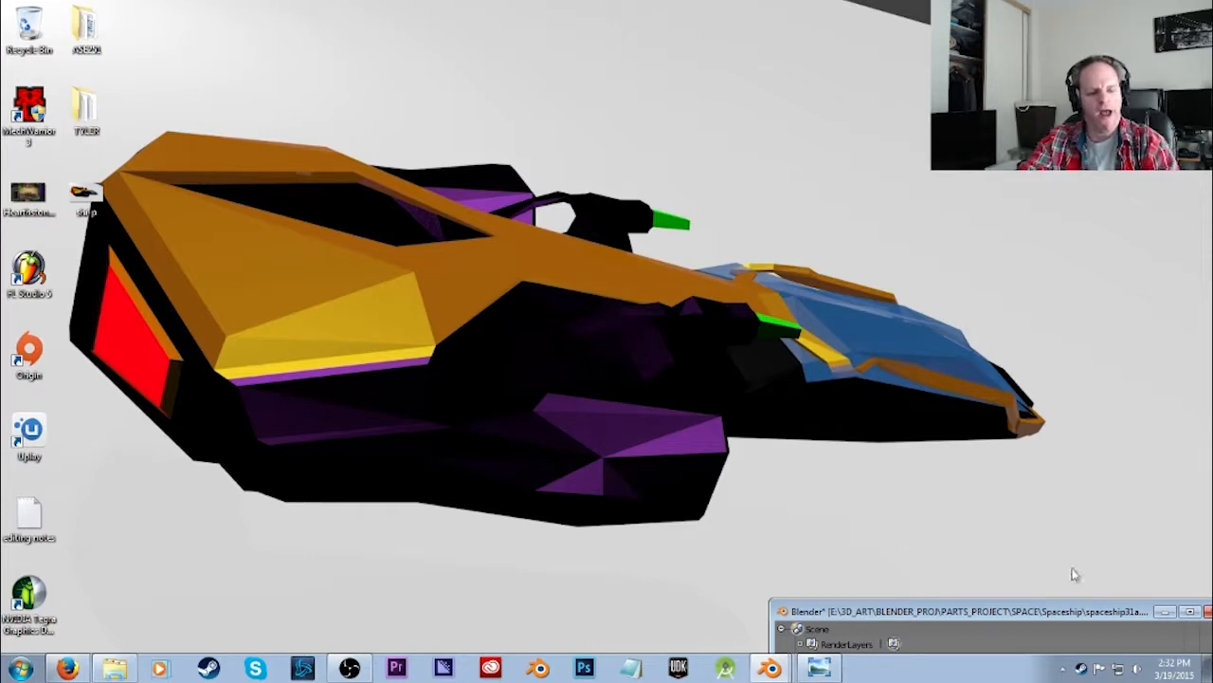
Return to Blender, save the project over spaceship31a.blend, leave the render view, and quit the program.
drag(930, 608, 658, 145)
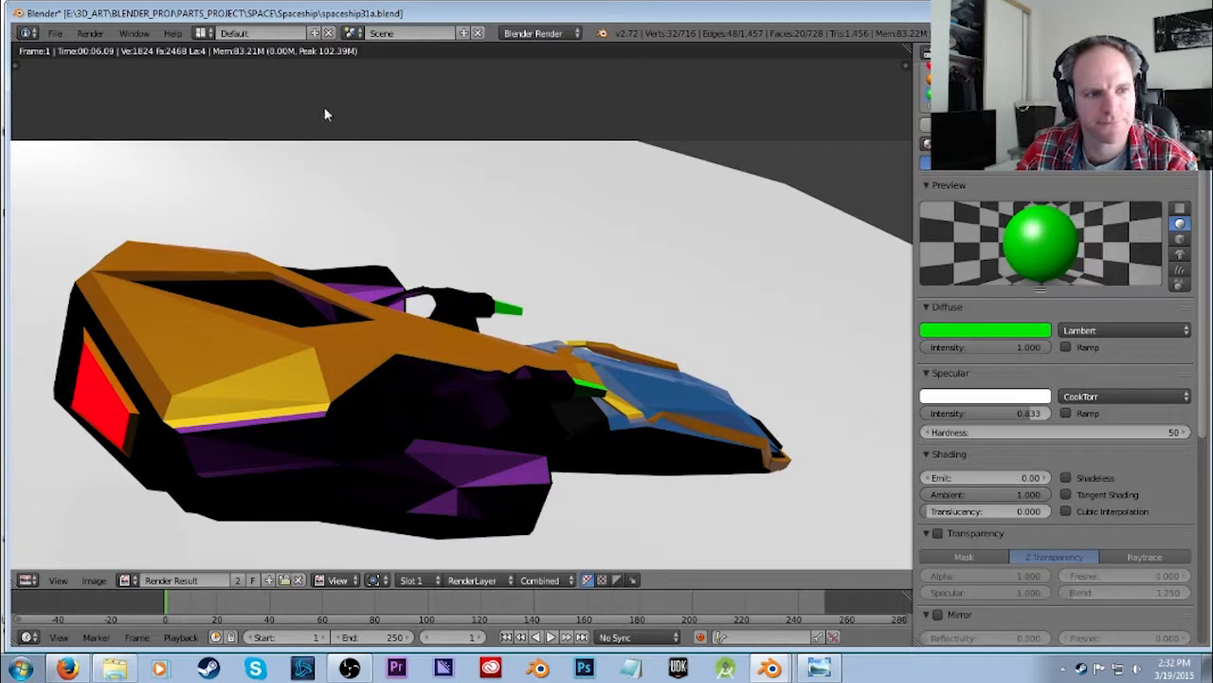
key(ctrl+s)
click(326, 110)
key(Escape)
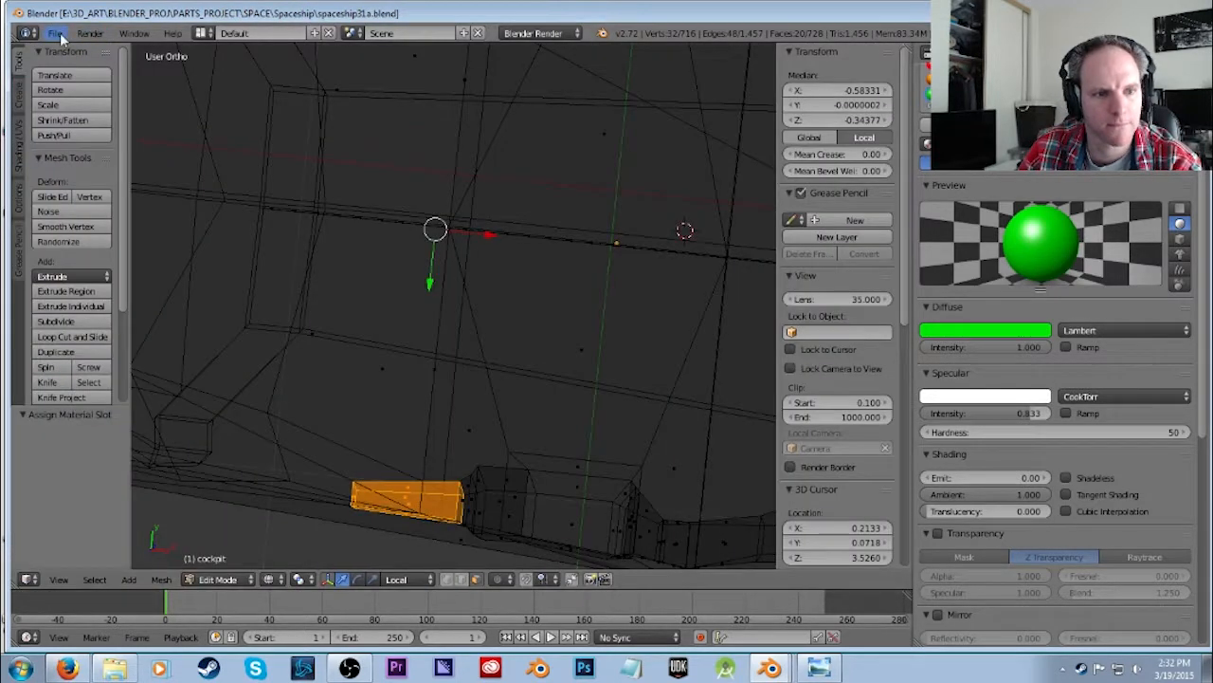
click(57, 35)
click(165, 349)
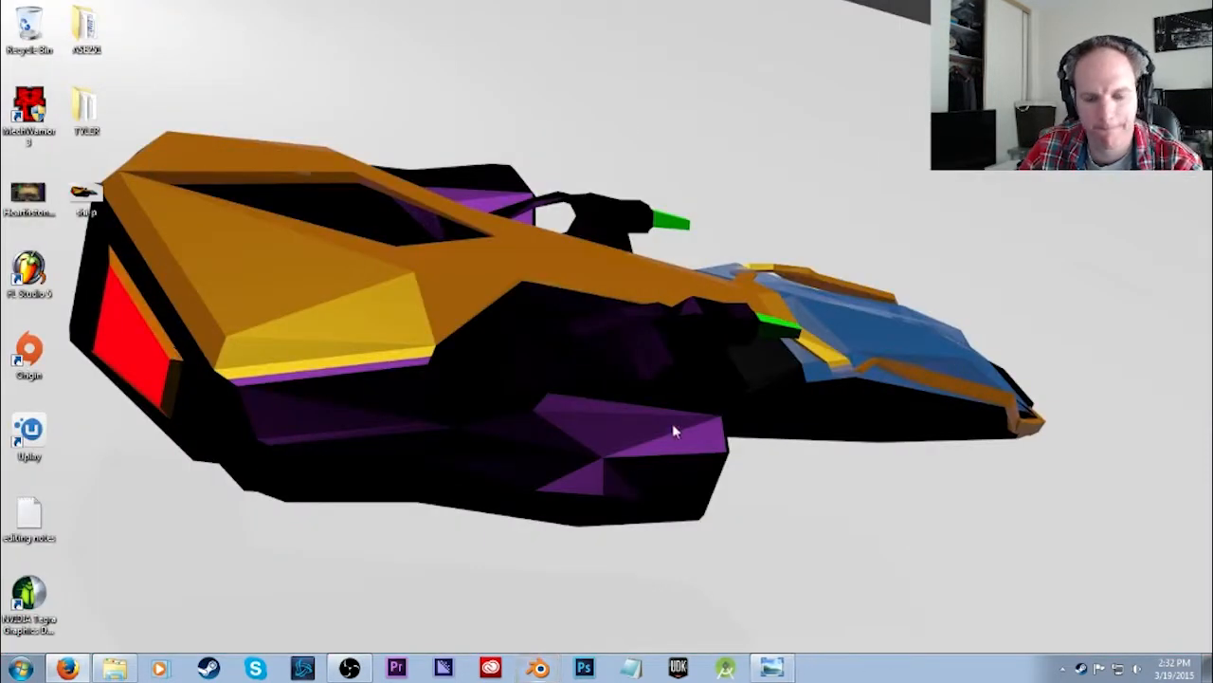